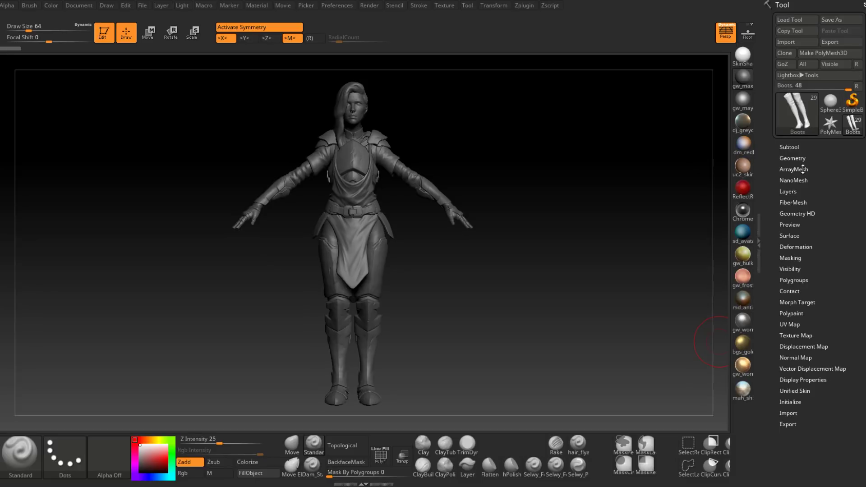
Append a Sphere3D as a new subtool to the character.
{"action": "left_click", "coordinate": [795, 147]}
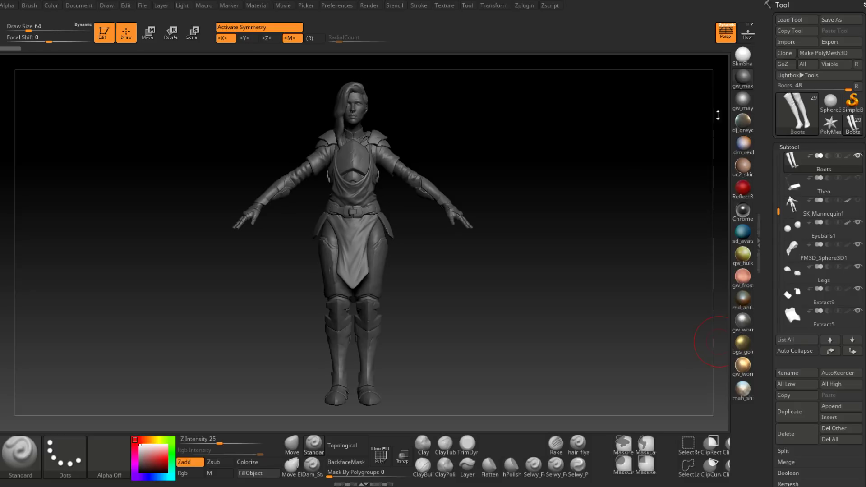
{"action": "left_click", "coordinate": [831, 406]}
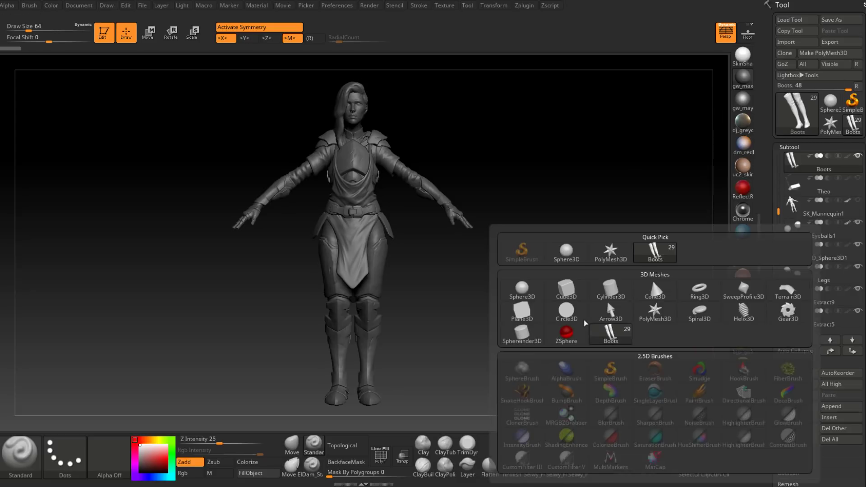
{"action": "left_click", "coordinate": [565, 264]}
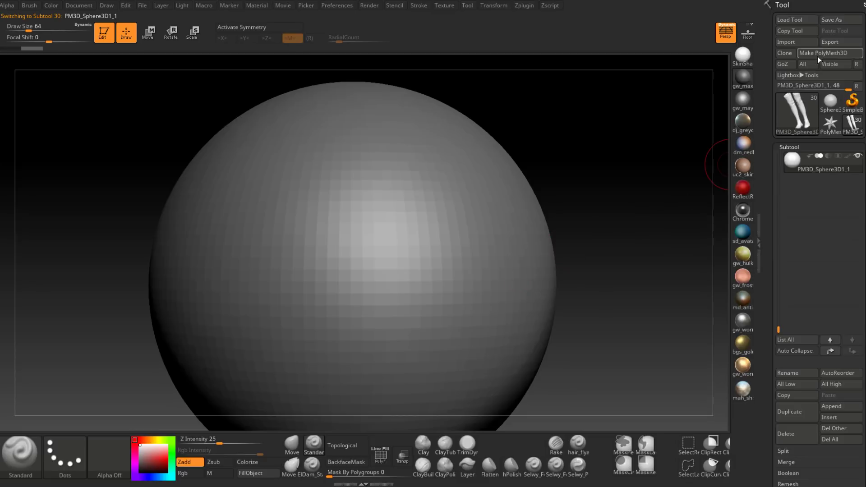
Import Sword.obj from the Temp folder in place of the appended sphere.
{"action": "left_click", "coordinate": [797, 41]}
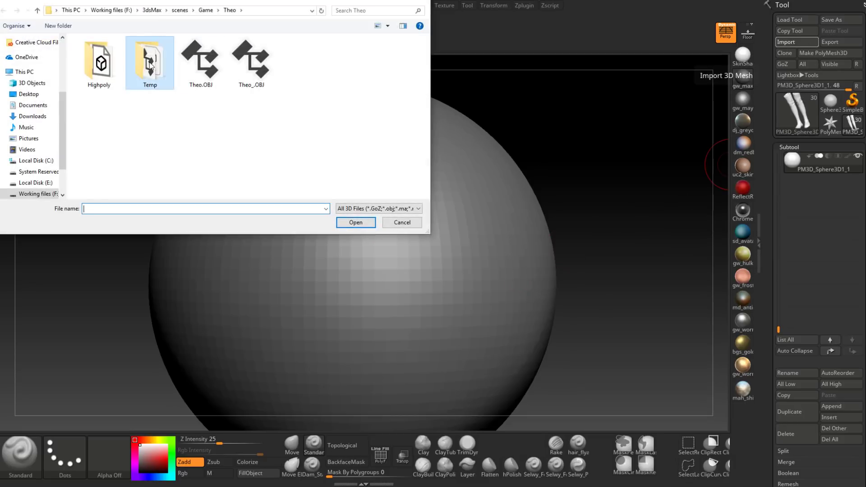
{"action": "double_click", "coordinate": [167, 63]}
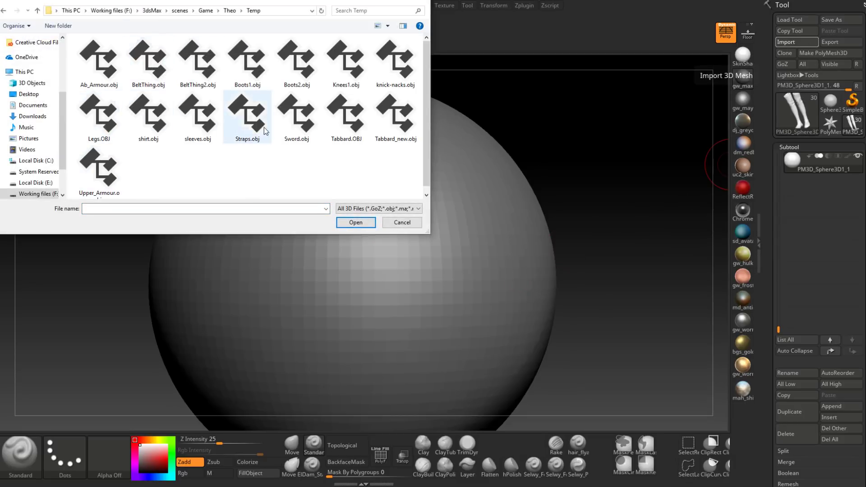
{"action": "left_click", "coordinate": [306, 128]}
{"action": "double_click", "coordinate": [305, 128]}
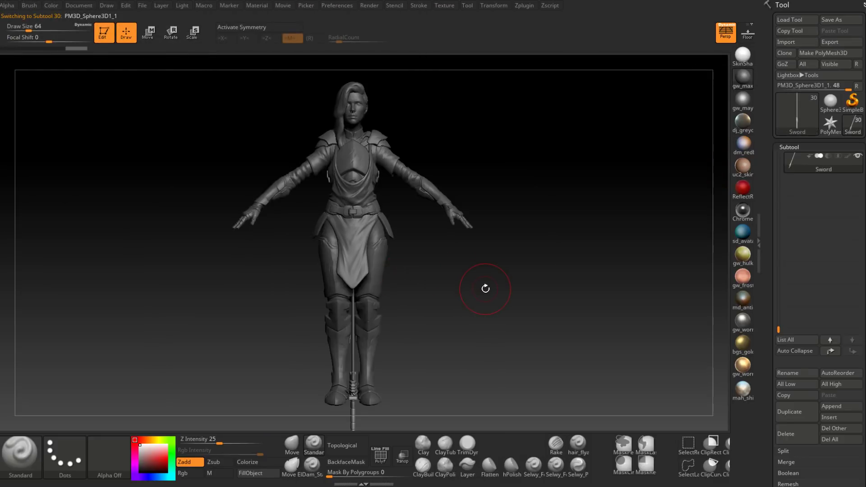
Move the sword forward until it stands clear in front of the character's boots, and quick-save the project.
{"action": "right_click_drag", "start_coordinate": [481, 289], "coordinate": [488, 265]}
{"action": "right_click_drag", "start_coordinate": [489, 265], "coordinate": [450, 249], "text": "alt"}
{"action": "right_click_drag", "start_coordinate": [381, 273], "coordinate": [492, 339], "text": "ctrl"}
{"action": "mouse_move", "coordinate": [492, 338]}
{"action": "left_mouse_down"}
{"action": "mouse_move", "coordinate": [562, 301]}
{"action": "mouse_move", "coordinate": [571, 285]}
{"action": "left_mouse_up"}
{"action": "right_click_drag", "start_coordinate": [571, 285], "coordinate": [446, 243], "text": "ctrl"}
{"action": "right_click_drag", "start_coordinate": [519, 259], "coordinate": [473, 261]}
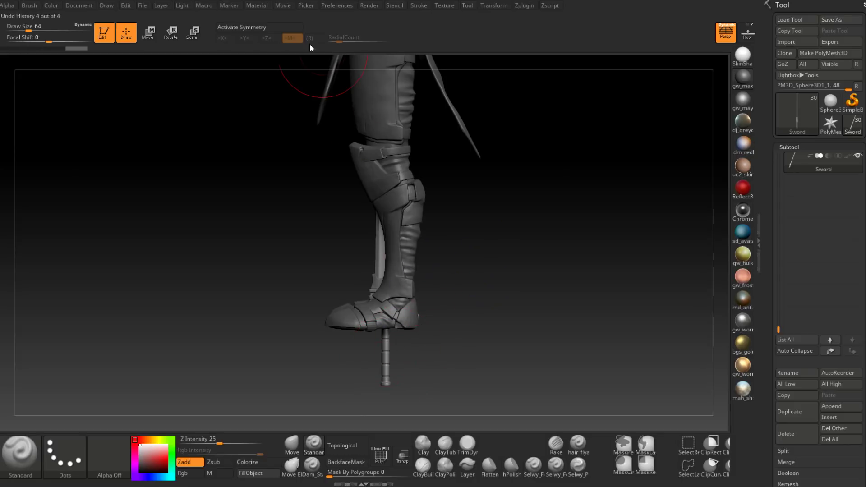
{"action": "left_click", "coordinate": [156, 36]}
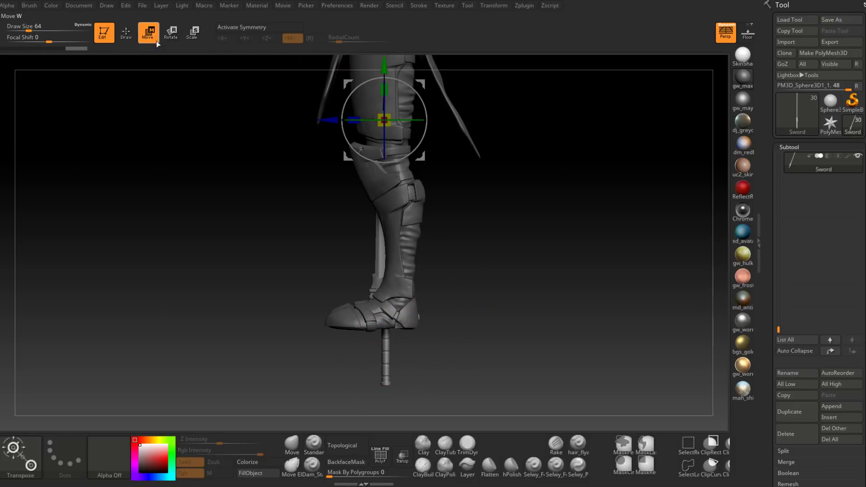
{"action": "left_click_drag", "start_coordinate": [329, 119], "coordinate": [225, 120]}
{"action": "left_click_drag", "start_coordinate": [488, 245], "coordinate": [415, 203]}
{"action": "right_click_drag", "start_coordinate": [415, 203], "coordinate": [391, 255], "text": "shift"}
{"action": "mouse_move", "coordinate": [391, 256]}
{"action": "left_mouse_down"}
{"action": "mouse_move", "coordinate": [526, 251]}
{"action": "mouse_move", "coordinate": [523, 234]}
{"action": "mouse_move", "coordinate": [543, 266]}
{"action": "mouse_move", "coordinate": [544, 251]}
{"action": "mouse_move", "coordinate": [564, 251]}
{"action": "left_mouse_up"}
{"action": "key", "text": "q"}
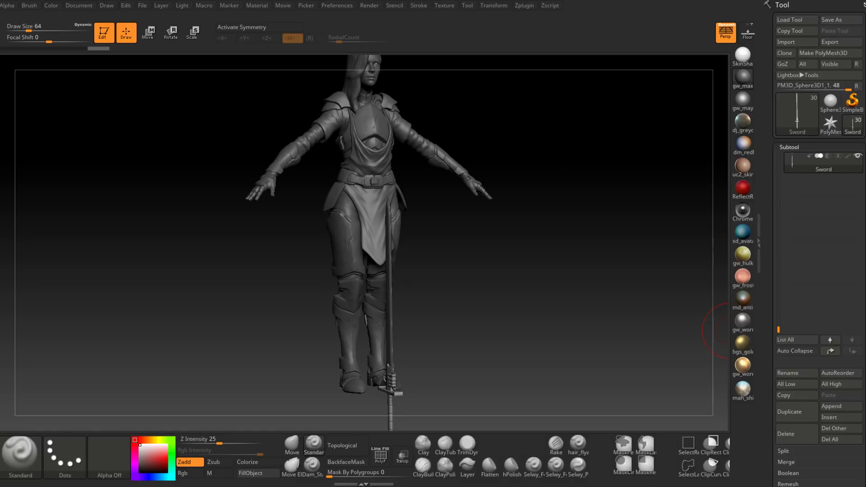
{"action": "key", "text": "ctrl+s"}
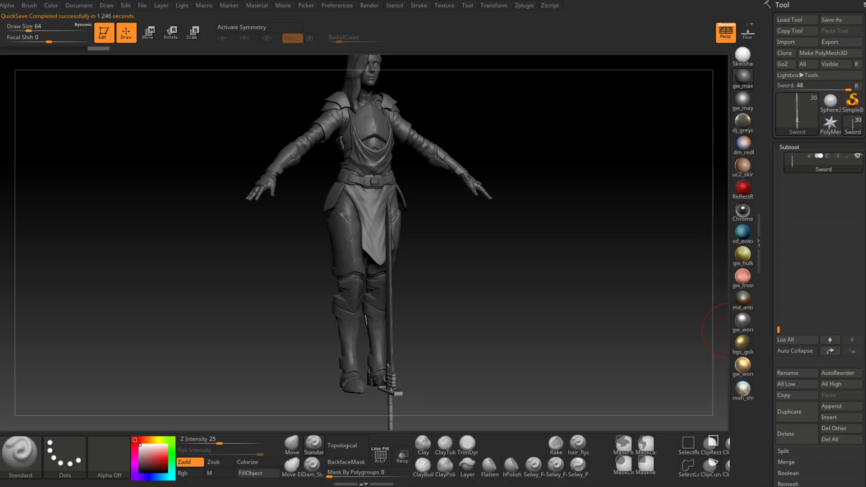
Split the sword into polygroups with Auto Groups and display its polyframe.
{"action": "mouse_move", "coordinate": [518, 276]}
{"action": "right_mouse_down"}
{"action": "mouse_move", "coordinate": [534, 261]}
{"action": "mouse_move", "coordinate": [483, 307]}
{"action": "mouse_move", "coordinate": [470, 197]}
{"action": "mouse_move", "coordinate": [453, 350]}
{"action": "right_mouse_up"}
{"action": "left_click_drag", "start_coordinate": [452, 350], "coordinate": [586, 297]}
{"action": "scroll", "coordinate": [769, 402], "scroll_direction": "down", "scroll_amount": 5}
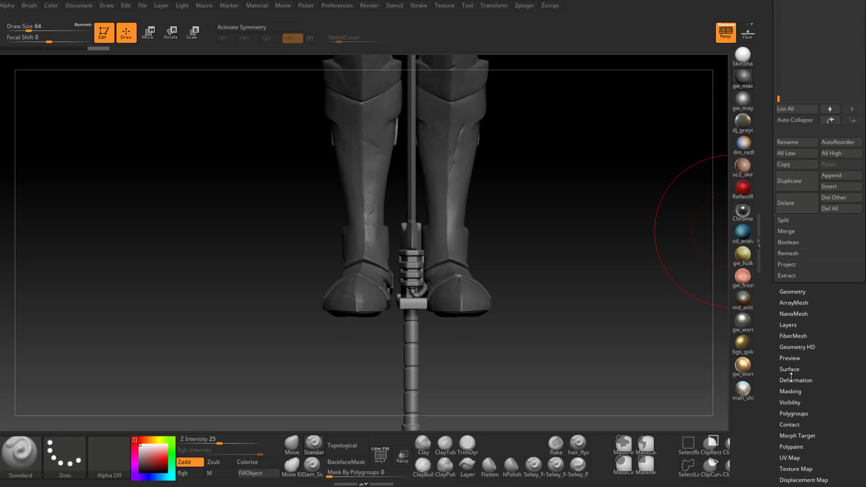
{"action": "left_click", "coordinate": [791, 413]}
{"action": "scroll", "coordinate": [787, 406], "scroll_direction": "up", "scroll_amount": 3}
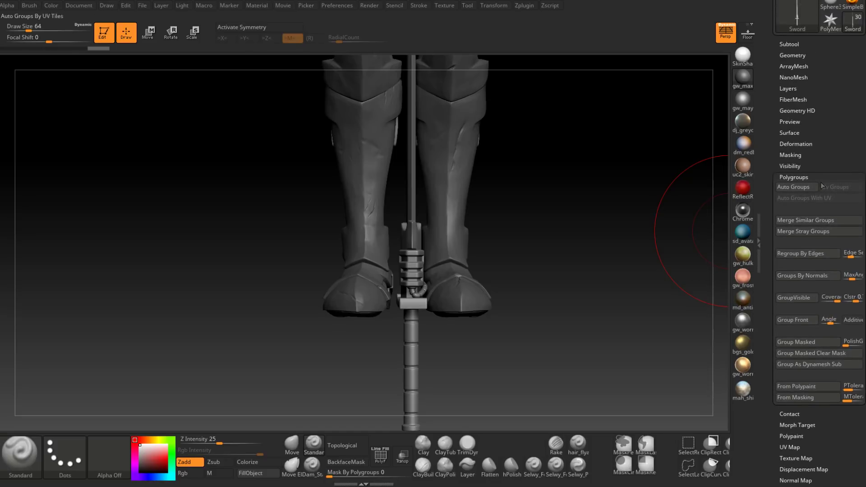
{"action": "key", "text": "shift+f"}
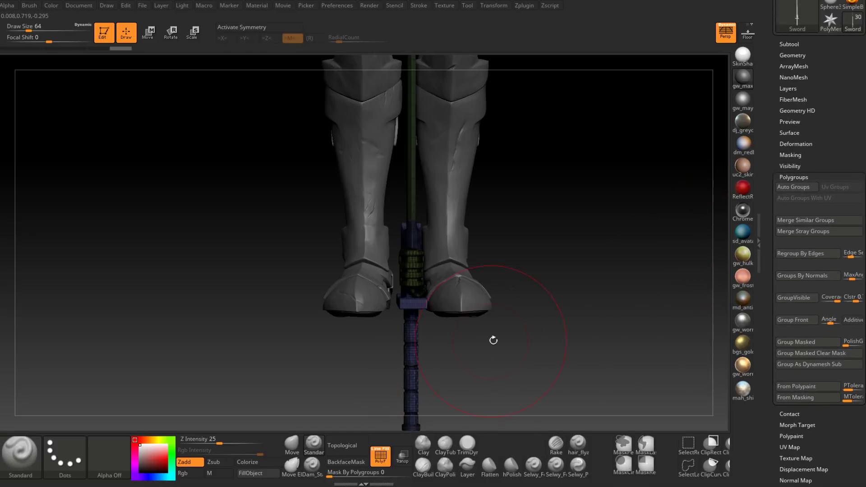
{"action": "left_click_drag", "start_coordinate": [493, 341], "coordinate": [497, 323]}
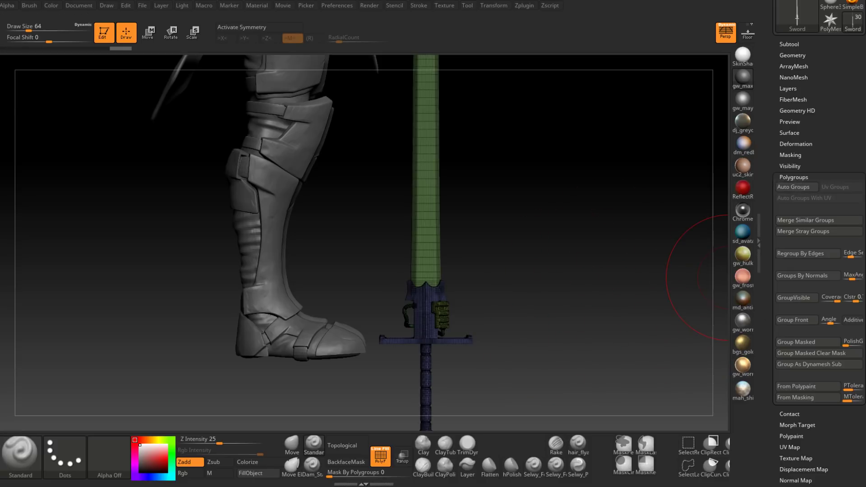
Turn off smooth subdivision (Smt) for the sword and try to reconstruct a lower subdivision level.
{"action": "scroll", "coordinate": [789, 167], "scroll_direction": "up", "scroll_amount": 3}
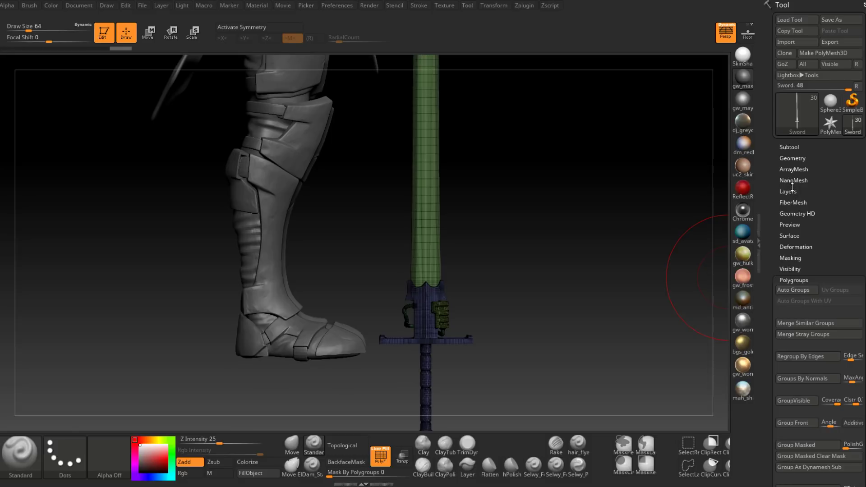
{"action": "left_click", "coordinate": [795, 147]}
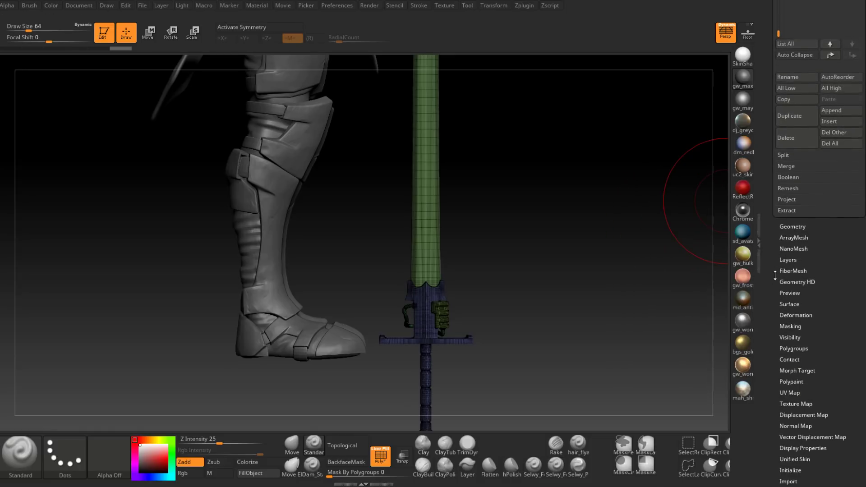
{"action": "left_click", "coordinate": [793, 226]}
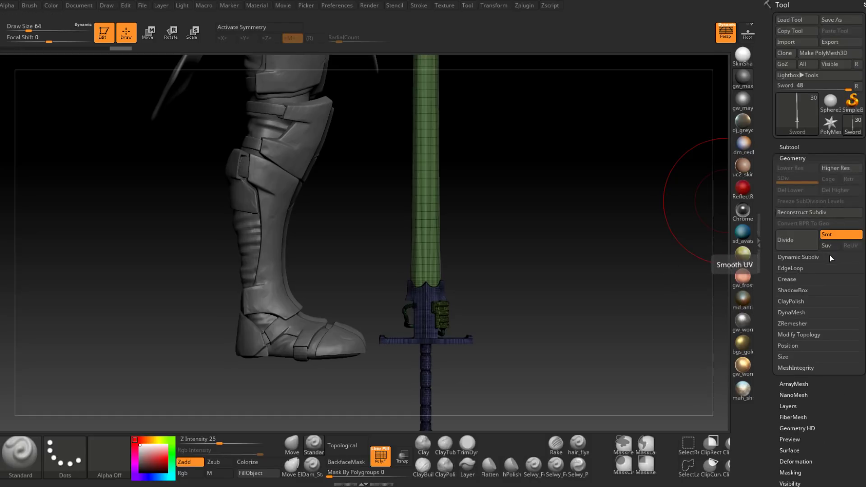
{"action": "left_click", "coordinate": [834, 232]}
{"action": "left_click", "coordinate": [819, 214]}
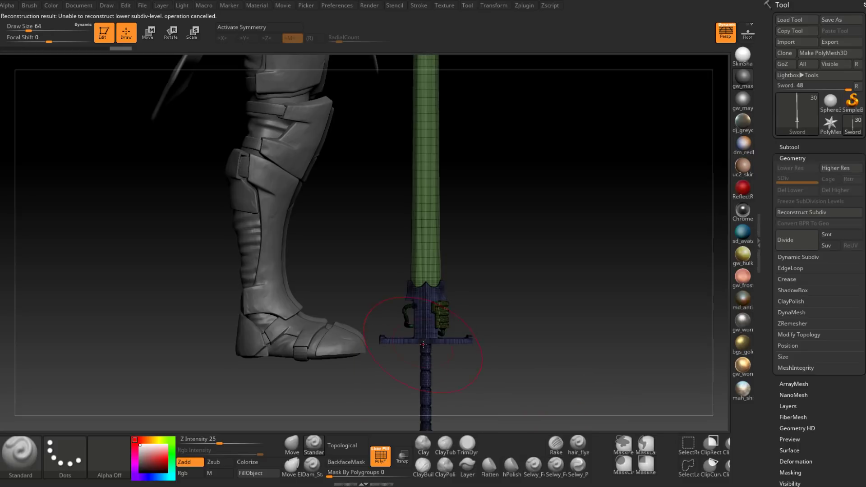
Turn smooth subdivision (Smt) on, divide the sword twice up to SDiv 3, and hide the polyframe.
{"action": "right_click_drag", "start_coordinate": [545, 366], "coordinate": [518, 224], "text": "alt"}
{"action": "mouse_move", "coordinate": [358, 248]}
{"action": "right_mouse_down", "text": "ctrl"}
{"action": "mouse_move", "coordinate": [395, 279]}
{"action": "mouse_move", "coordinate": [499, 263]}
{"action": "right_mouse_up", "text": "ctrl"}
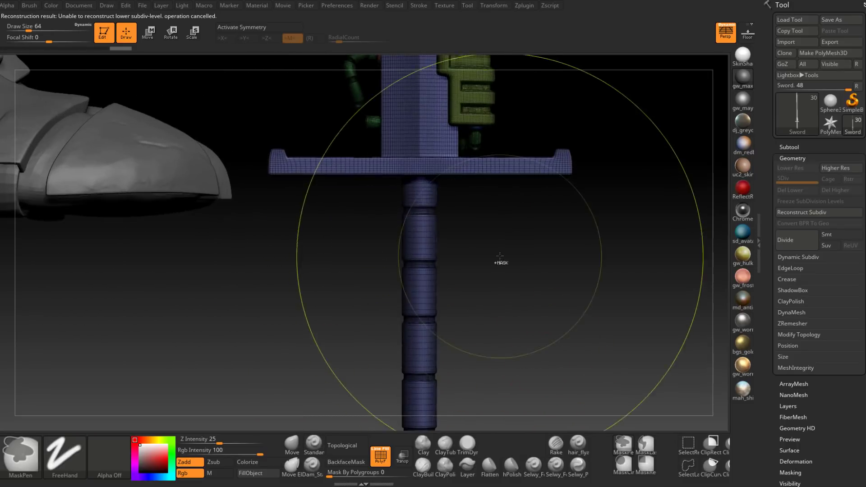
{"action": "right_click_drag", "start_coordinate": [446, 109], "coordinate": [468, 281], "text": "alt"}
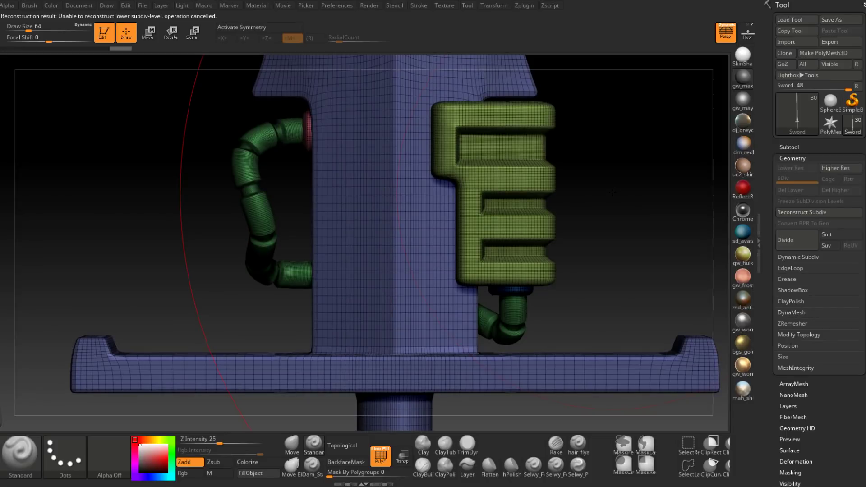
{"action": "mouse_move", "coordinate": [613, 193]}
{"action": "left_mouse_down"}
{"action": "mouse_move", "coordinate": [631, 195]}
{"action": "mouse_move", "coordinate": [618, 238]}
{"action": "mouse_move", "coordinate": [584, 232]}
{"action": "left_mouse_up"}
{"action": "mouse_move", "coordinate": [586, 231]}
{"action": "right_mouse_down", "text": "ctrl"}
{"action": "mouse_move", "coordinate": [526, 185]}
{"action": "mouse_move", "coordinate": [552, 283]}
{"action": "mouse_move", "coordinate": [469, 218]}
{"action": "mouse_move", "coordinate": [402, 197]}
{"action": "mouse_move", "coordinate": [473, 243]}
{"action": "right_mouse_up", "text": "ctrl"}
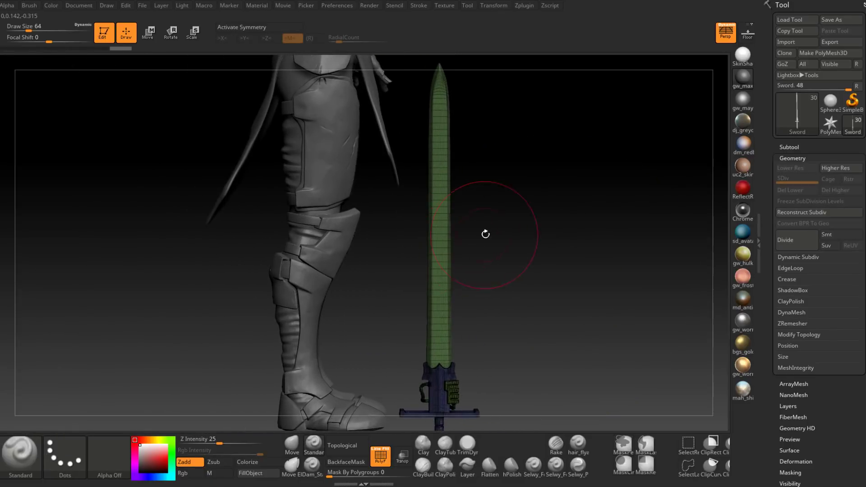
{"action": "left_click", "coordinate": [840, 235]}
{"action": "key", "text": "ctrl+d"}
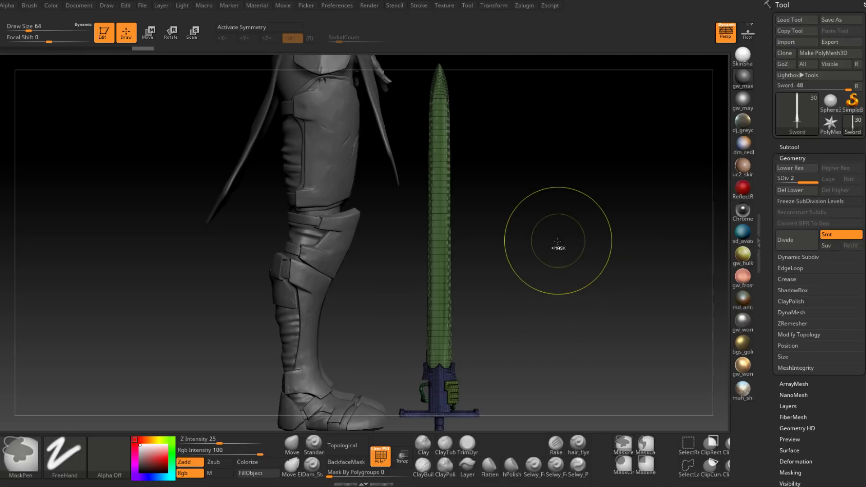
{"action": "key", "text": "ctrl+d"}
{"action": "left_click_drag", "start_coordinate": [505, 325], "coordinate": [459, 374], "text": "alt"}
{"action": "right_click_drag", "start_coordinate": [458, 375], "coordinate": [465, 397], "text": "ctrl"}
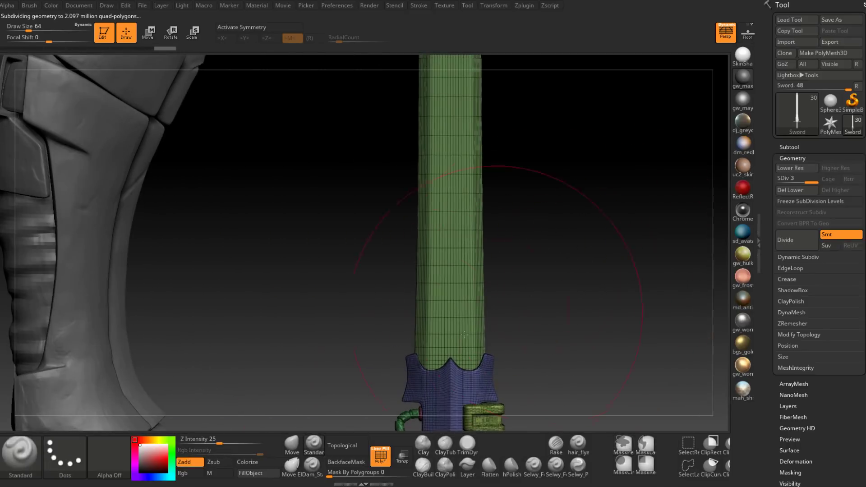
{"action": "left_click", "coordinate": [380, 456]}
Examine the subdivided blade up to its tip and the damage detail on the character's chest armour.
{"action": "right_click_drag", "start_coordinate": [536, 232], "coordinate": [526, 259], "text": "alt"}
{"action": "left_click_drag", "start_coordinate": [526, 258], "coordinate": [508, 374], "text": "alt"}
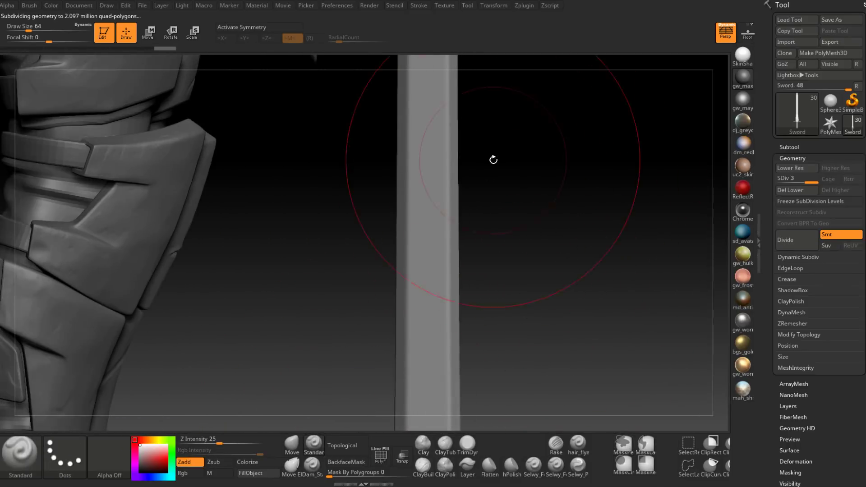
{"action": "left_click_drag", "start_coordinate": [493, 158], "coordinate": [482, 352], "text": "alt"}
{"action": "left_click_drag", "start_coordinate": [491, 239], "coordinate": [487, 397], "text": "alt"}
{"action": "left_click_drag", "start_coordinate": [506, 272], "coordinate": [504, 251], "text": "alt"}
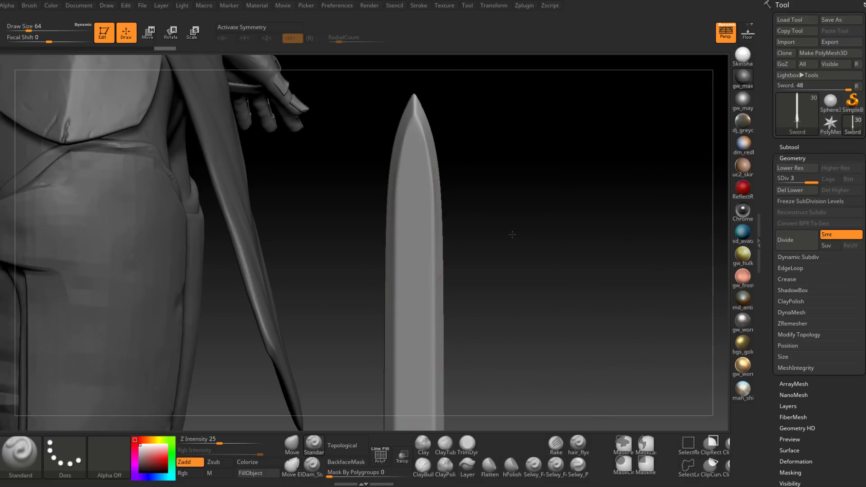
{"action": "mouse_move", "coordinate": [510, 234]}
{"action": "right_mouse_down", "text": "ctrl"}
{"action": "mouse_move", "coordinate": [489, 234]}
{"action": "mouse_move", "coordinate": [464, 357]}
{"action": "mouse_move", "coordinate": [497, 182]}
{"action": "mouse_move", "coordinate": [547, 133]}
{"action": "mouse_move", "coordinate": [533, 197]}
{"action": "mouse_move", "coordinate": [518, 220]}
{"action": "mouse_move", "coordinate": [376, 331]}
{"action": "mouse_move", "coordinate": [523, 278]}
{"action": "mouse_move", "coordinate": [513, 385]}
{"action": "right_mouse_up", "text": "ctrl"}
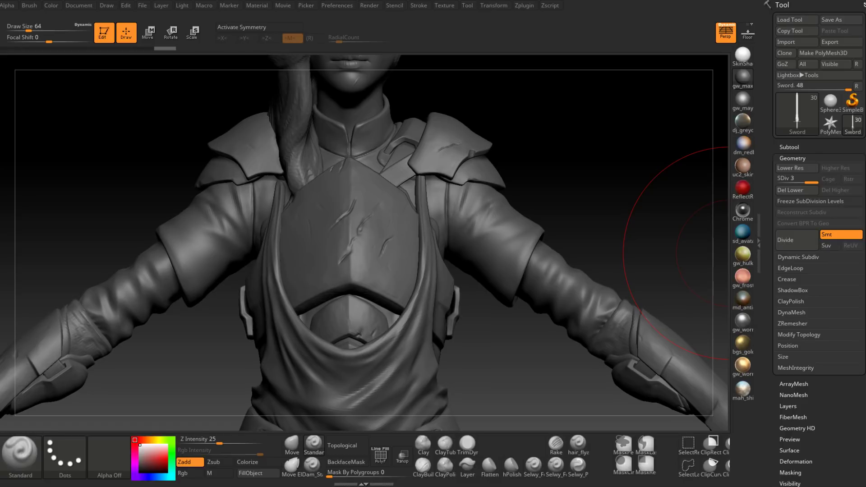
{"action": "left_click_drag", "start_coordinate": [580, 185], "coordinate": [586, 184]}
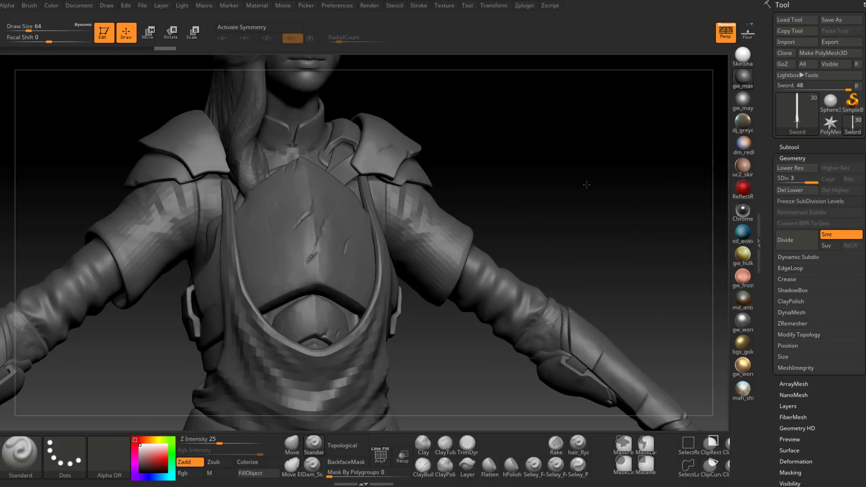
Set the brush draw size to 31.
{"action": "mouse_move", "coordinate": [586, 185]}
{"action": "right_mouse_down", "text": "ctrl"}
{"action": "mouse_move", "coordinate": [518, 348]}
{"action": "mouse_move", "coordinate": [492, 319]}
{"action": "right_mouse_up", "text": "ctrl"}
{"action": "key", "text": "space"}
{"action": "left_click_drag", "start_coordinate": [492, 321], "coordinate": [485, 325]}
Examine the sword's shape and proportions beside the character from the side, at an angle and from the front.
{"action": "right_click_drag", "start_coordinate": [505, 317], "coordinate": [504, 221], "text": "alt"}
{"action": "right_click_drag", "start_coordinate": [545, 295], "coordinate": [496, 293]}
{"action": "left_click_drag", "start_coordinate": [496, 293], "coordinate": [503, 273]}
{"action": "left_click_drag", "start_coordinate": [505, 304], "coordinate": [524, 264]}
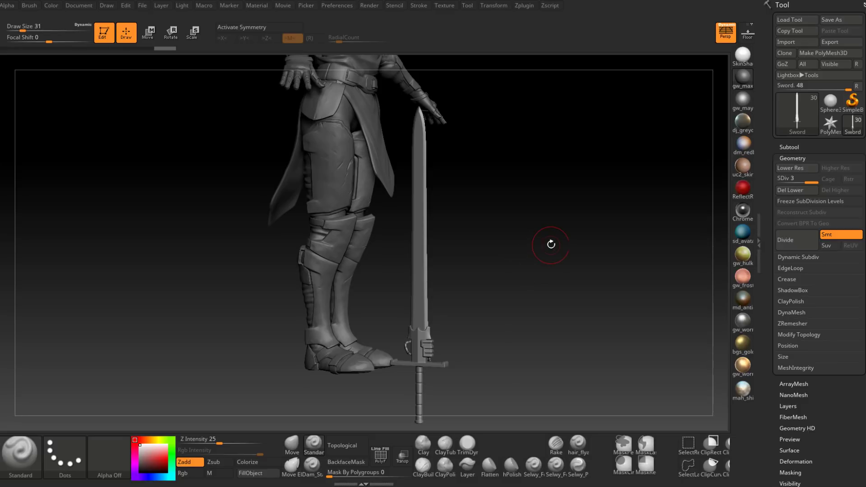
{"action": "left_click_drag", "start_coordinate": [550, 244], "coordinate": [515, 273]}
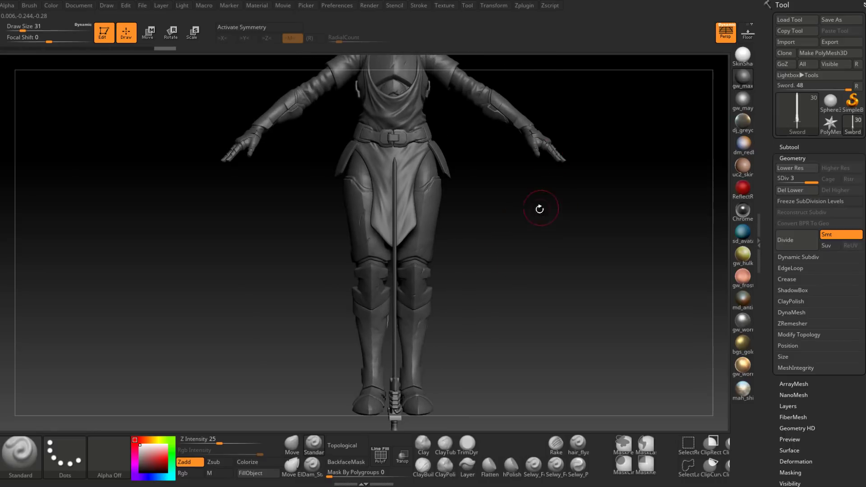
{"action": "left_click_drag", "start_coordinate": [539, 207], "coordinate": [465, 183]}
{"action": "right_click_drag", "start_coordinate": [465, 183], "coordinate": [429, 259], "text": "ctrl"}
{"action": "left_click_drag", "start_coordinate": [429, 259], "coordinate": [452, 280]}
{"action": "left_click_drag", "start_coordinate": [452, 280], "coordinate": [428, 238], "text": "alt"}
{"action": "right_click_drag", "start_coordinate": [428, 239], "coordinate": [470, 286], "text": "ctrl"}
{"action": "left_click_drag", "start_coordinate": [473, 273], "coordinate": [473, 227]}
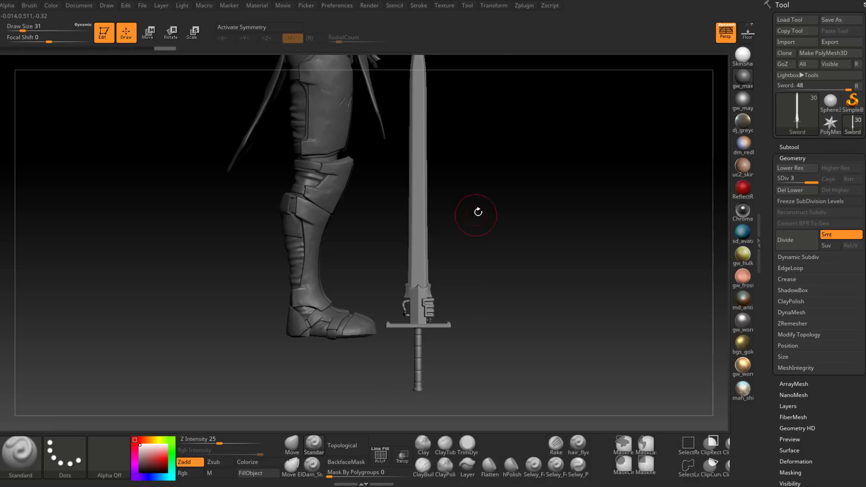
{"action": "left_click_drag", "start_coordinate": [479, 212], "coordinate": [468, 253]}
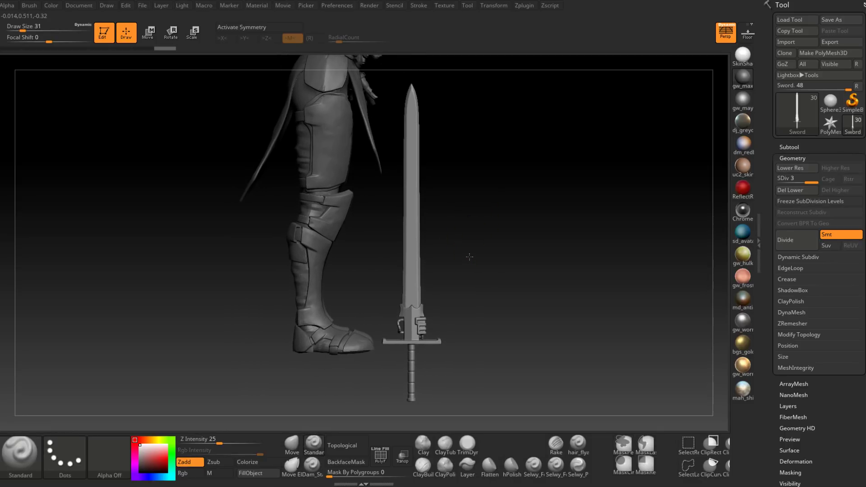
{"action": "left_click_drag", "start_coordinate": [501, 190], "coordinate": [484, 241]}
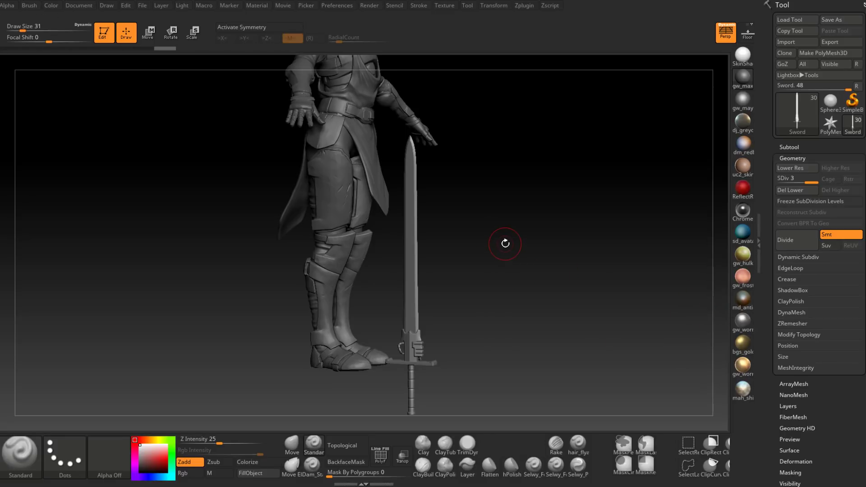
{"action": "left_click_drag", "start_coordinate": [505, 243], "coordinate": [525, 238]}
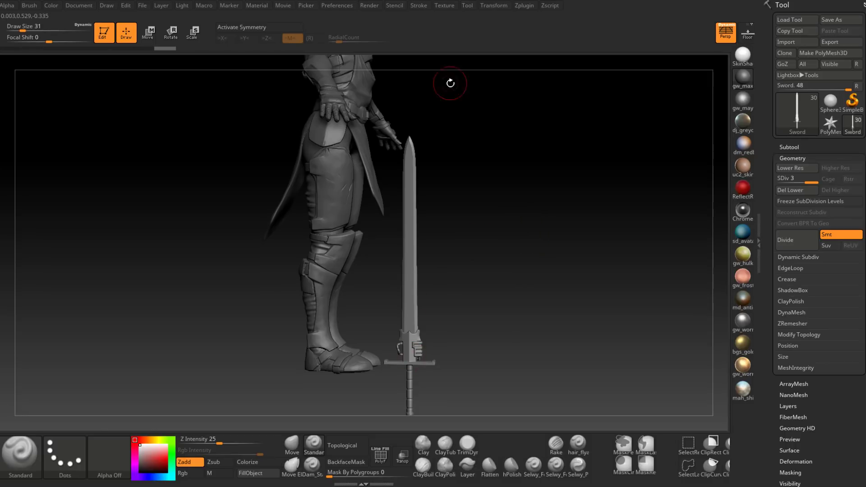
{"action": "left_click_drag", "start_coordinate": [491, 255], "coordinate": [436, 280]}
{"action": "left_click_drag", "start_coordinate": [482, 244], "coordinate": [514, 290]}
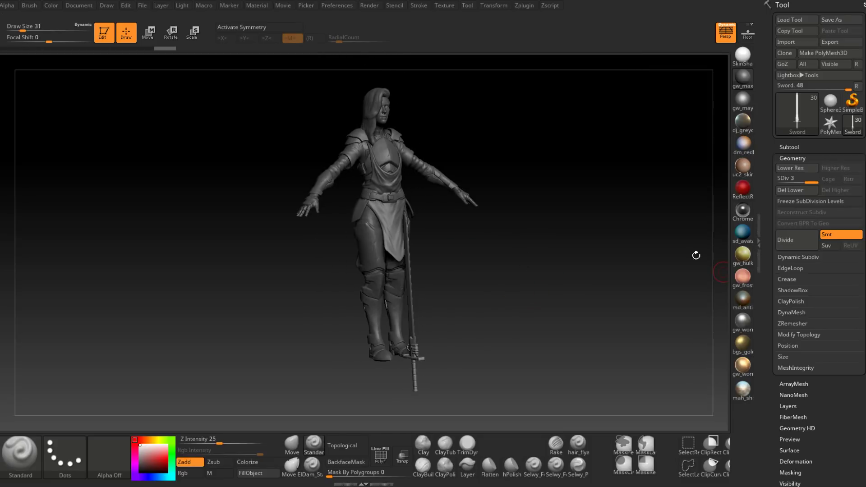
{"action": "left_click_drag", "start_coordinate": [512, 228], "coordinate": [489, 231], "text": "shift"}
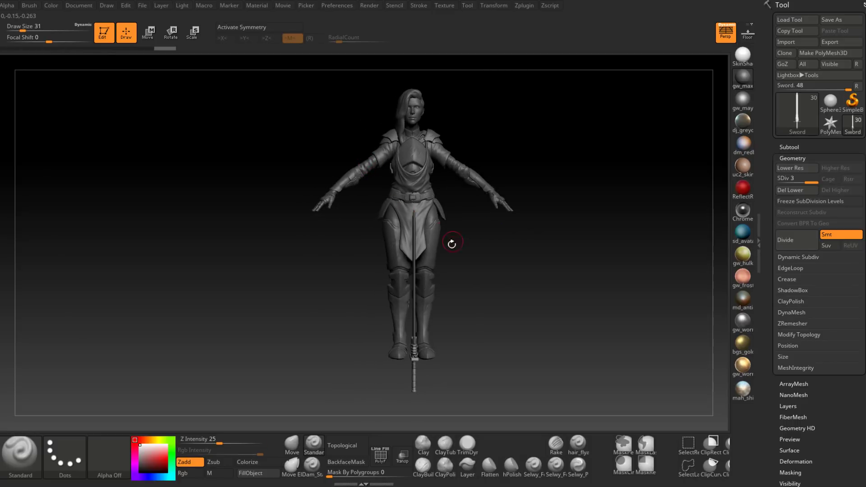
Set the Standard brush's stroke to DragRect for use with the JRO_Vent19_02 alpha.
{"action": "mouse_move", "coordinate": [487, 280]}
{"action": "left_mouse_down"}
{"action": "mouse_move", "coordinate": [428, 275]}
{"action": "mouse_move", "coordinate": [479, 273]}
{"action": "left_mouse_up"}
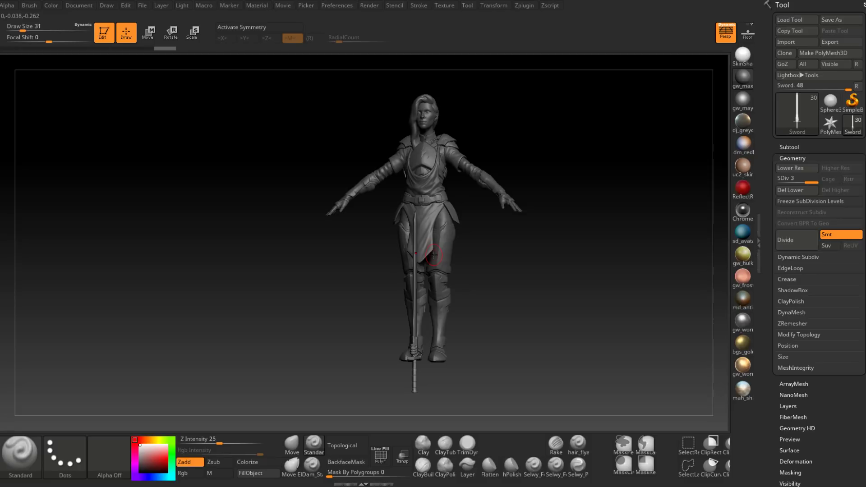
{"action": "right_click_drag", "start_coordinate": [433, 255], "coordinate": [501, 347], "text": "shift"}
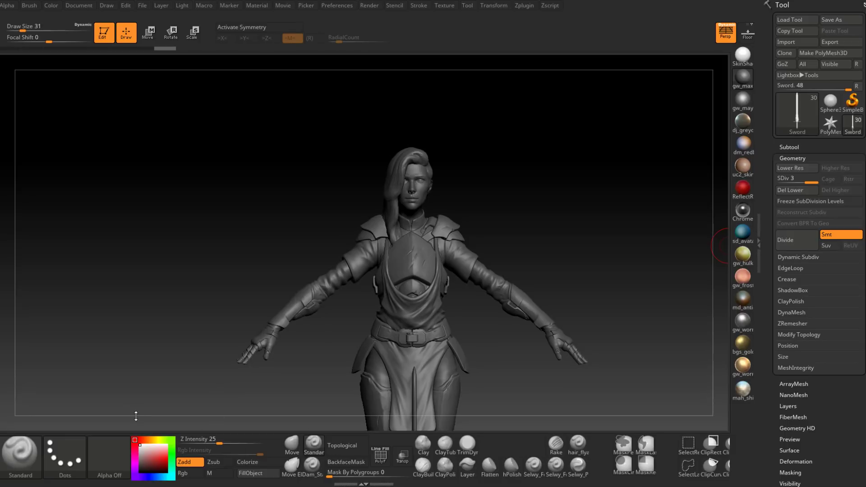
{"action": "key", "text": "ctrl"}
{"action": "mouse_move", "coordinate": [107, 460]}
{"action": "left_click", "coordinate": [72, 463]}
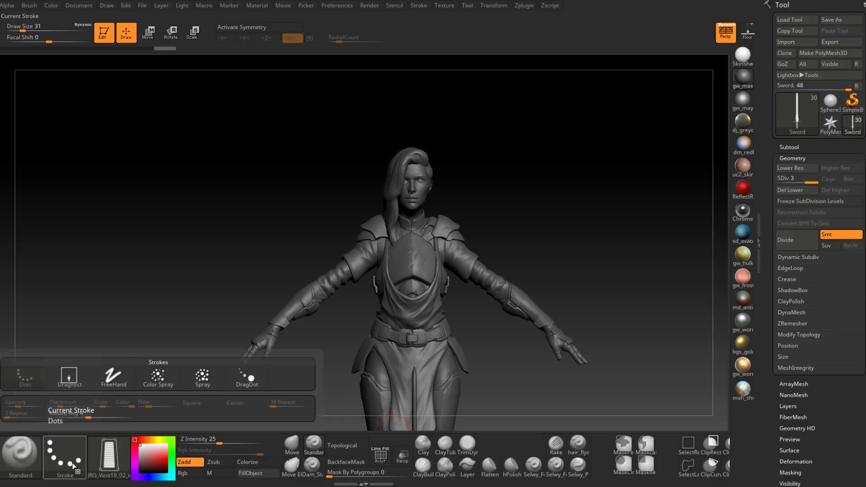
{"action": "left_click", "coordinate": [68, 379]}
Select the Upper_Armour subtool, try stamping the vent alpha onto the shoulder pad, and undo the stamp.
{"action": "left_click_drag", "start_coordinate": [640, 257], "coordinate": [572, 239]}
{"action": "right_click_drag", "start_coordinate": [572, 238], "coordinate": [484, 175]}
{"action": "left_click", "coordinate": [488, 174], "text": "alt"}
{"action": "left_click_drag", "start_coordinate": [573, 183], "coordinate": [456, 254]}
{"action": "left_click_drag", "start_coordinate": [443, 221], "coordinate": [457, 245]}
{"action": "left_click_drag", "start_coordinate": [619, 251], "coordinate": [626, 246]}
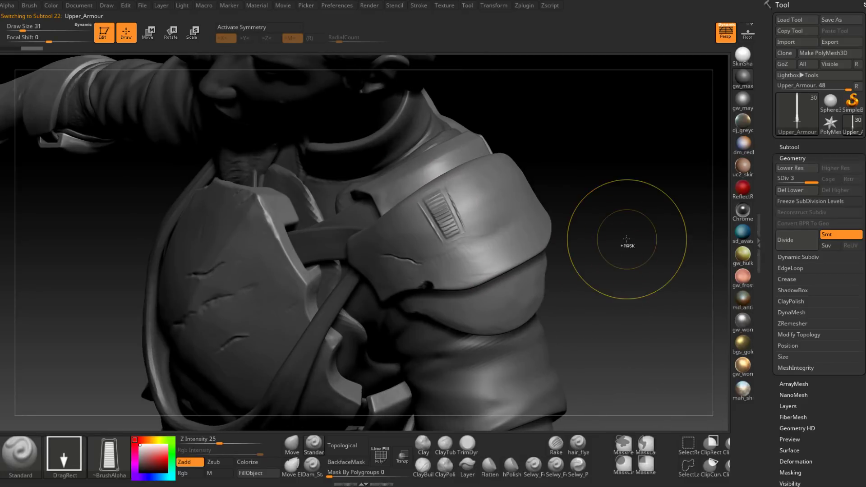
{"action": "key", "text": "ctrl+z"}
Set the brush draw size to 5.
{"action": "key", "text": "space"}
{"action": "type", "text": "5"}
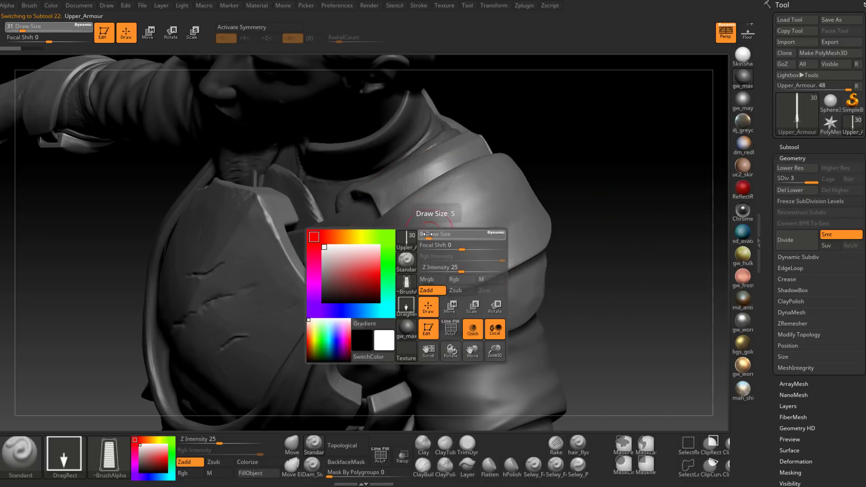
{"action": "key", "text": "Return"}
Try stamping the vent alpha on the front of the shoulder pad at the smaller draw size, undoing each attempt.
{"action": "left_click_drag", "start_coordinate": [639, 253], "coordinate": [599, 263]}
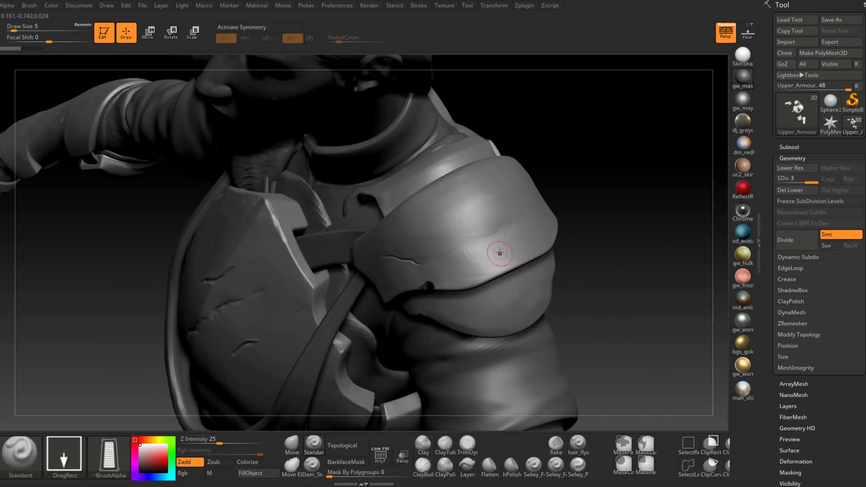
{"action": "mouse_move", "coordinate": [476, 208]}
{"action": "left_mouse_down"}
{"action": "mouse_move", "coordinate": [464, 186]}
{"action": "mouse_move", "coordinate": [455, 224]}
{"action": "mouse_move", "coordinate": [469, 230]}
{"action": "mouse_move", "coordinate": [452, 222]}
{"action": "mouse_move", "coordinate": [433, 246]}
{"action": "left_mouse_up"}
{"action": "key", "text": "ctrl+z"}
{"action": "key", "text": "ctrl+z"}
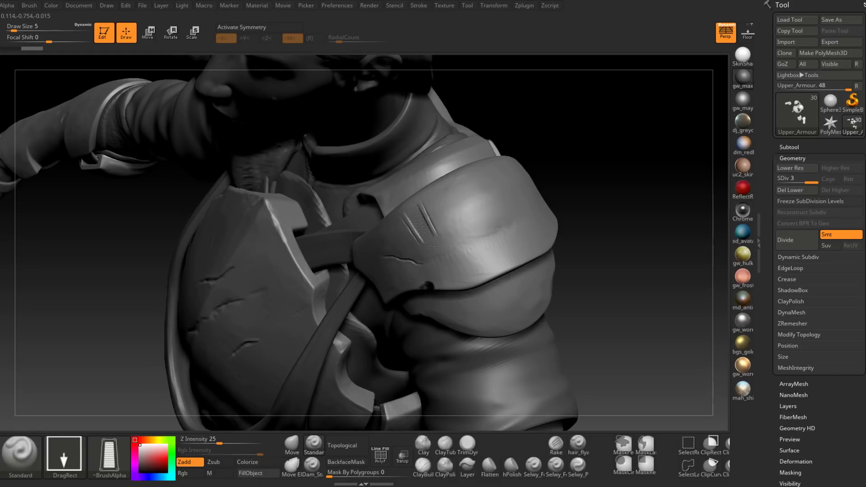
{"action": "left_click_drag", "start_coordinate": [560, 276], "coordinate": [596, 270]}
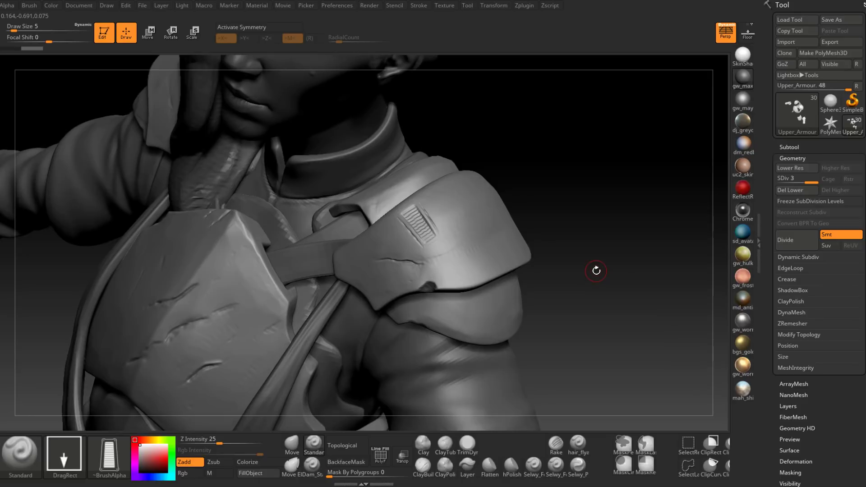
{"action": "key", "text": "ctrl+z"}
Turn on X symmetry and try stamping the JRO_Vent19_01 alpha onto the shoulder pads.
{"action": "left_click_drag", "start_coordinate": [605, 318], "coordinate": [626, 301]}
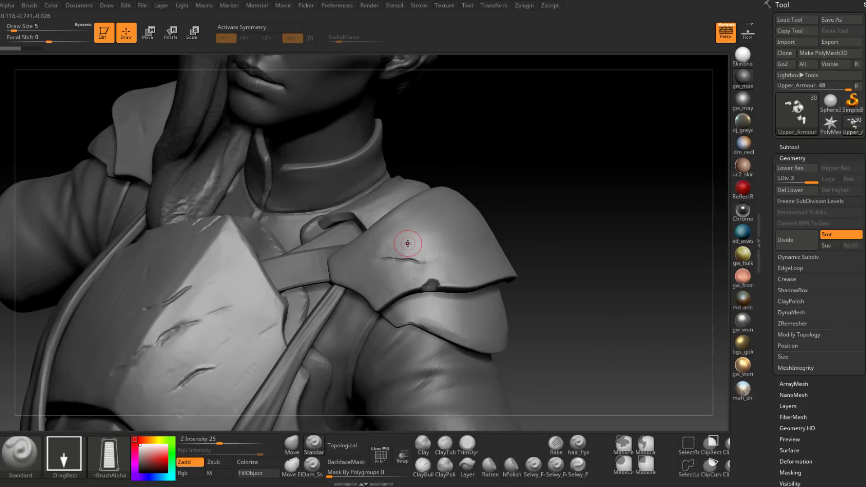
{"action": "key", "text": "x"}
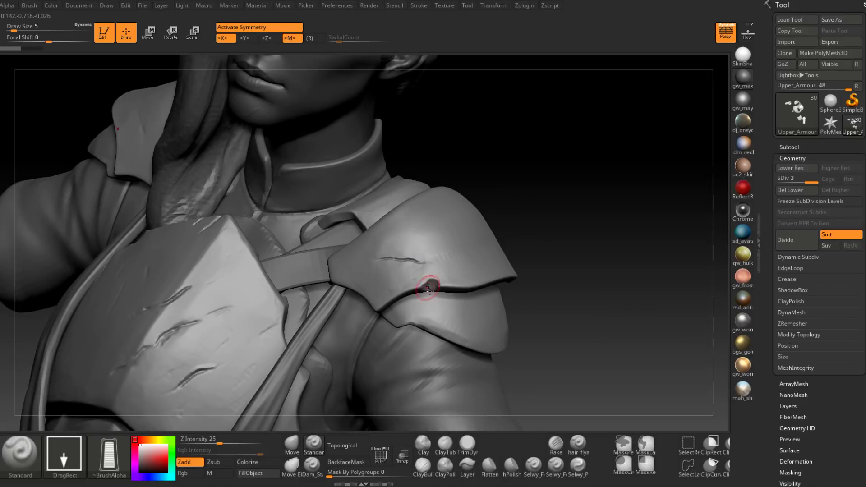
{"action": "left_click_drag", "start_coordinate": [554, 321], "coordinate": [474, 312]}
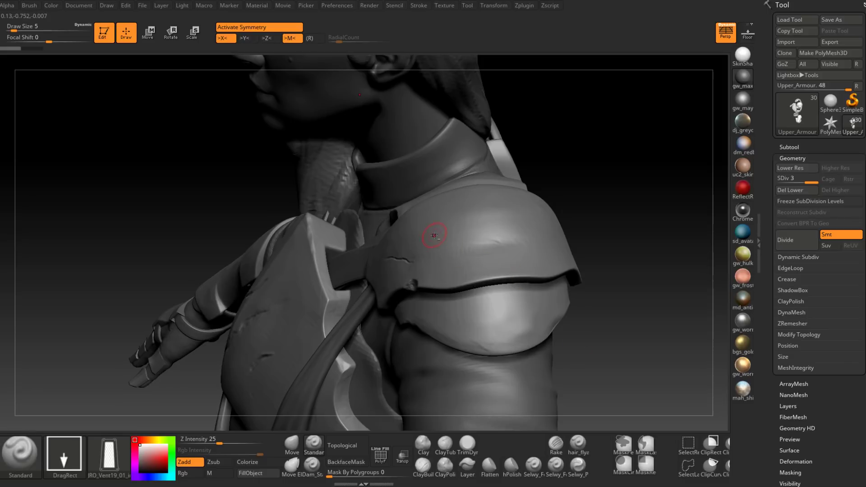
{"action": "left_click_drag", "start_coordinate": [433, 249], "coordinate": [447, 272]}
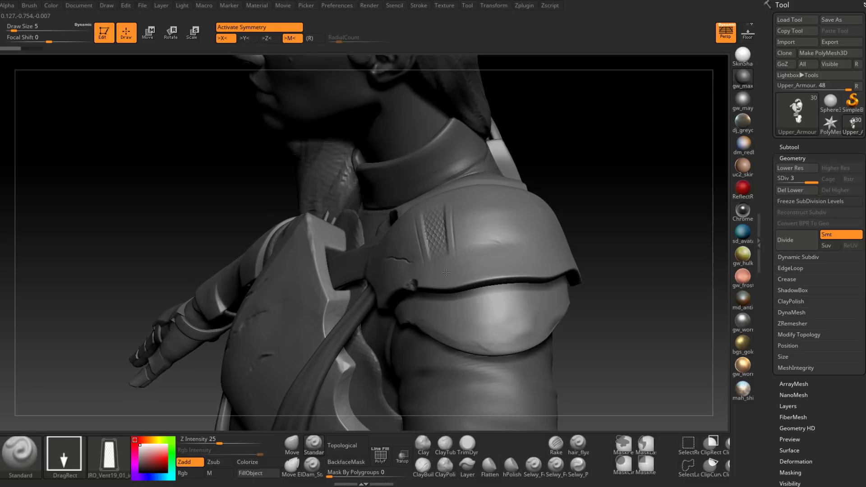
{"action": "mouse_move", "coordinate": [593, 263]}
{"action": "left_mouse_down"}
{"action": "mouse_move", "coordinate": [626, 270]}
{"action": "mouse_move", "coordinate": [636, 284]}
{"action": "mouse_move", "coordinate": [597, 293]}
{"action": "mouse_move", "coordinate": [591, 305]}
{"action": "mouse_move", "coordinate": [562, 299]}
{"action": "left_mouse_up"}
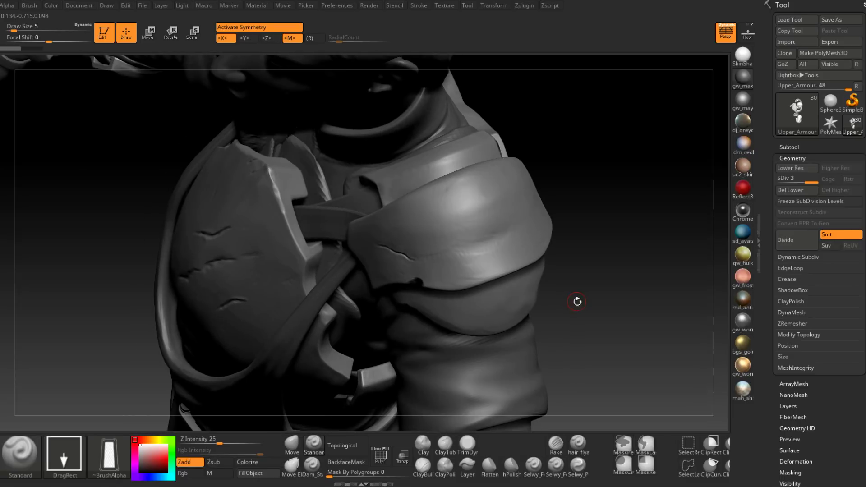
Reset the Standard brush to the Dots stroke with the alpha off.
{"action": "left_click", "coordinate": [83, 464]}
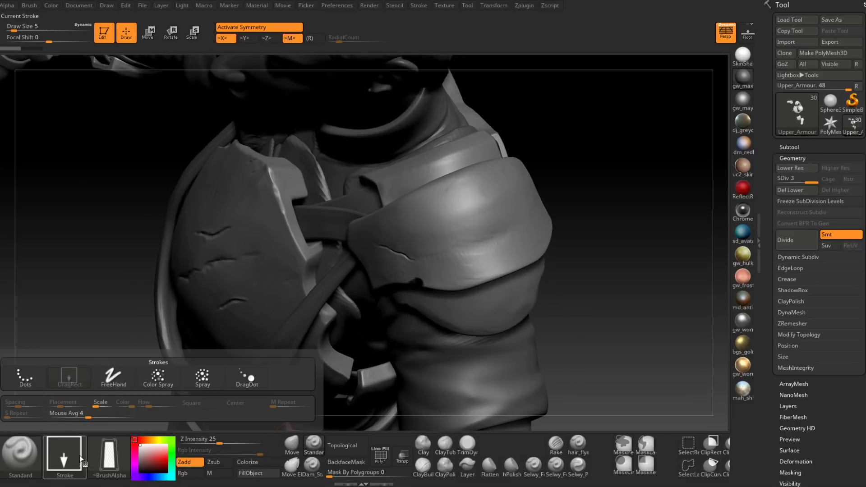
{"action": "left_click", "coordinate": [36, 382]}
{"action": "left_click", "coordinate": [112, 460]}
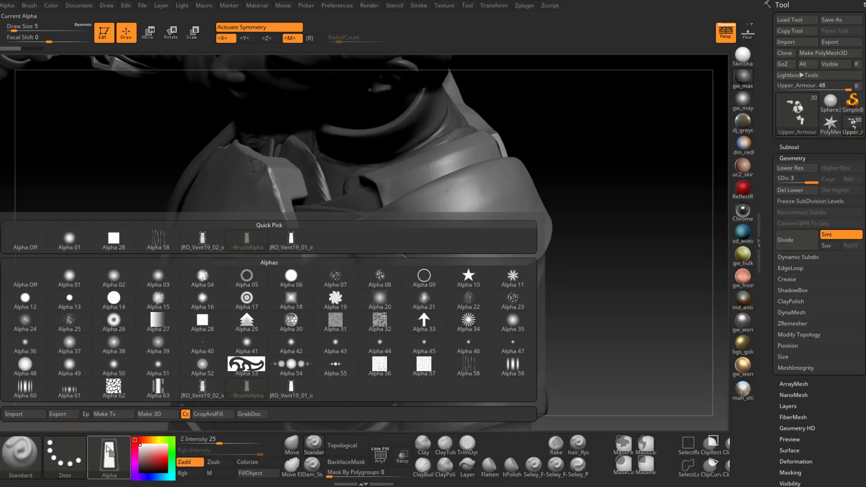
{"action": "left_click", "coordinate": [10, 239]}
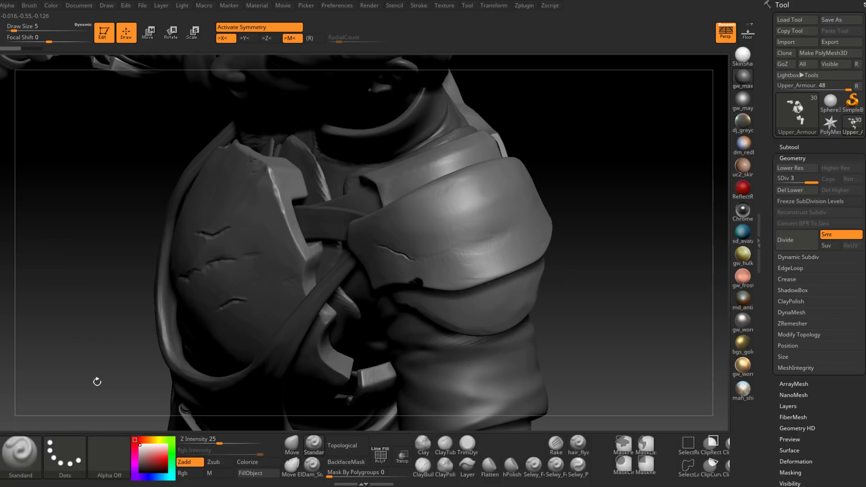
Set the MaskPen brush to DragRect with the JRO_Vent19_01 alpha and mask a vent shape on the shoulder pad.
{"action": "left_click", "coordinate": [65, 457], "text": "ctrl"}
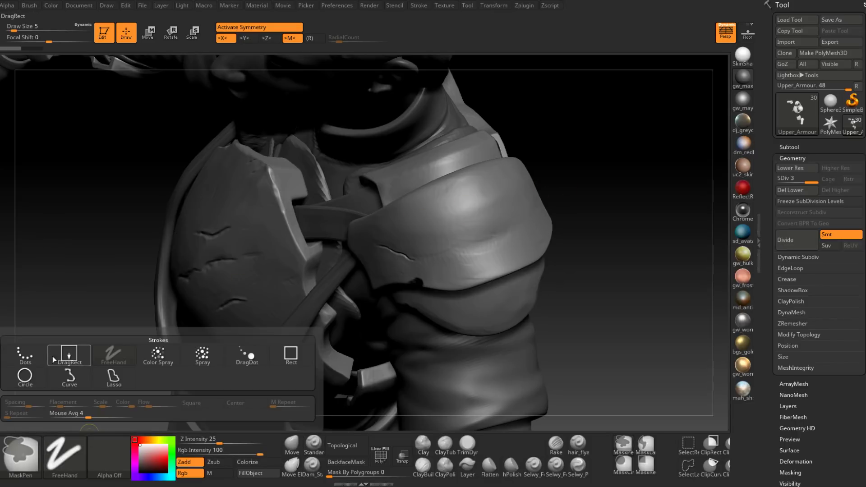
{"action": "left_click", "coordinate": [69, 354]}
{"action": "left_click", "coordinate": [101, 449]}
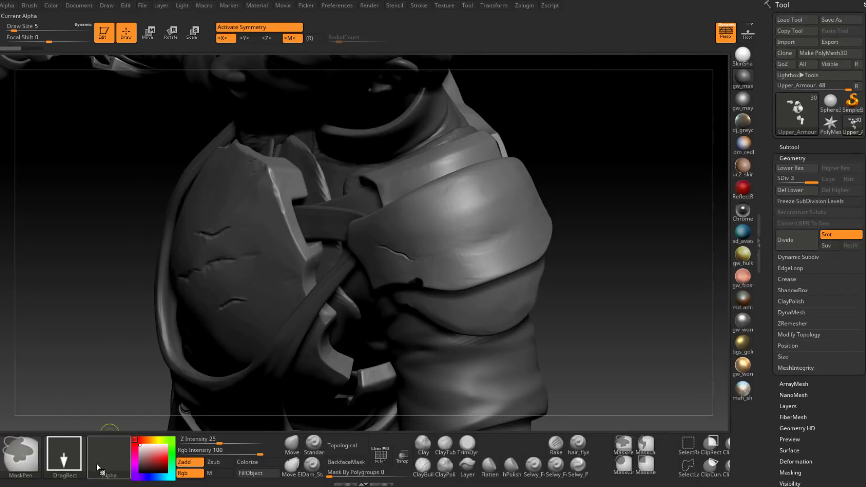
{"action": "left_click", "coordinate": [97, 463]}
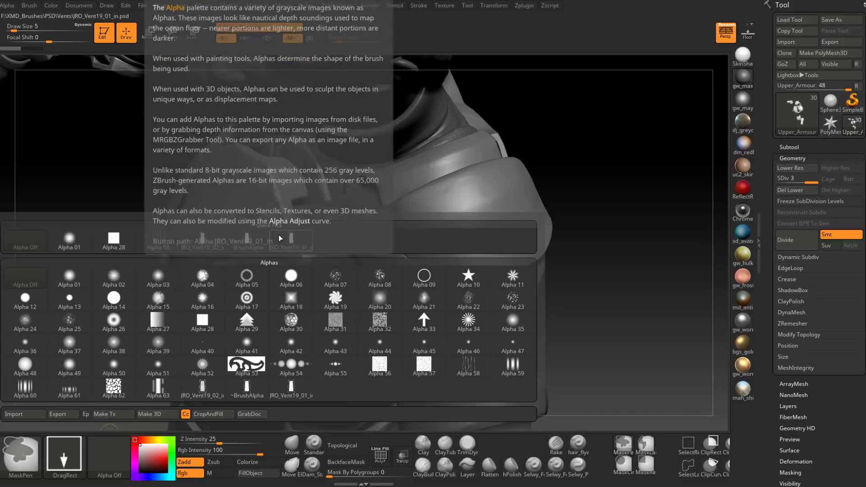
{"action": "left_click", "coordinate": [281, 240]}
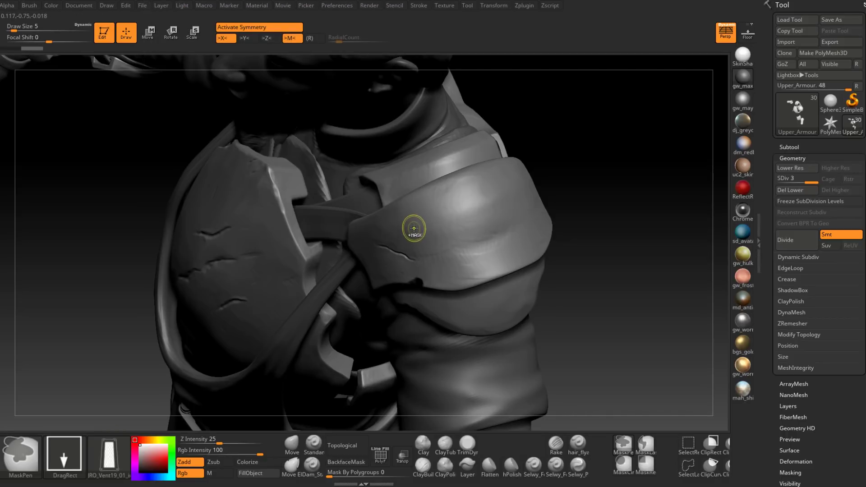
{"action": "left_click_drag", "start_coordinate": [424, 249], "coordinate": [425, 268]}
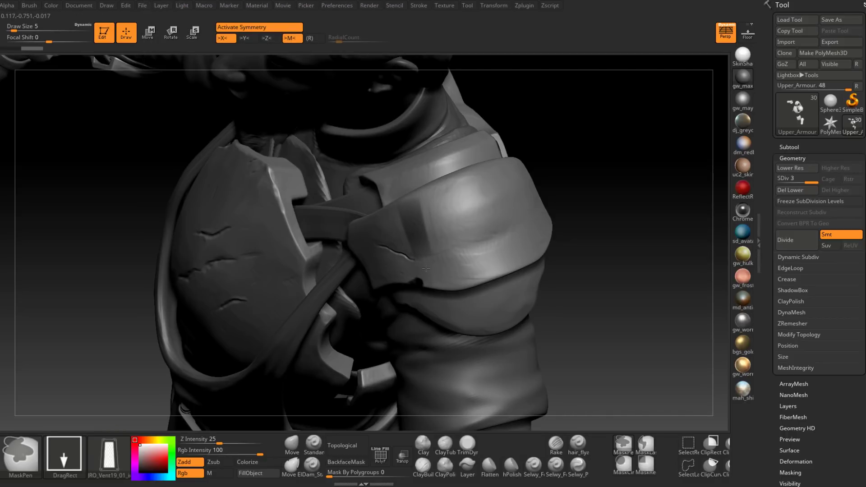
Undo the vent mask and divide the upper armour up to SDiv 4.
{"action": "left_click_drag", "start_coordinate": [645, 302], "coordinate": [595, 262]}
{"action": "key", "text": "ctrl+z"}
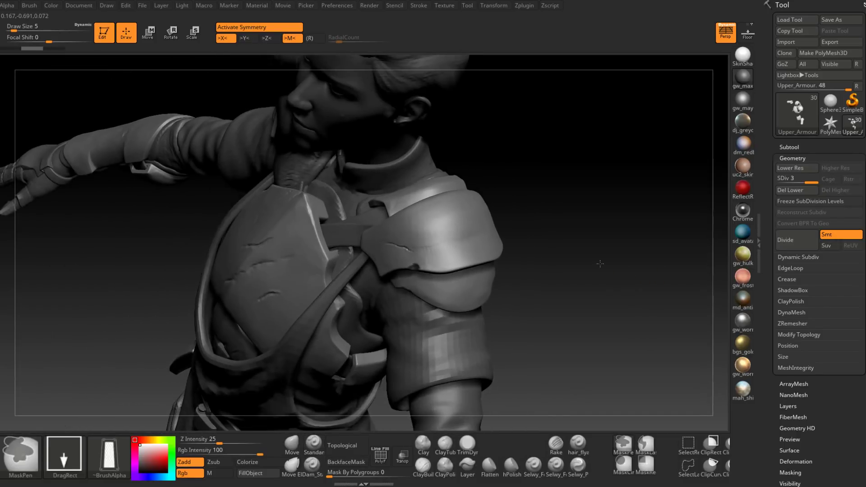
{"action": "key", "text": "ctrl+d"}
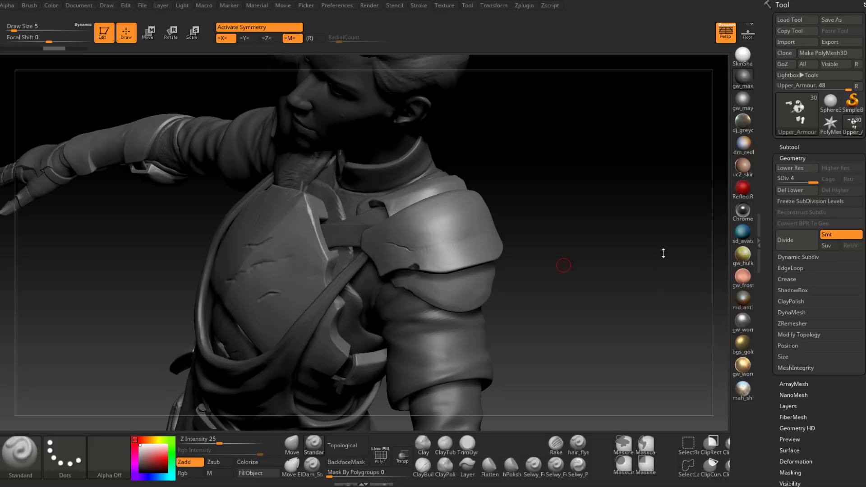
Examine the character's armour from the front, back and side along with the sword, ending close up on the shoulder pad.
{"action": "left_click_drag", "start_coordinate": [582, 289], "coordinate": [595, 165]}
{"action": "mouse_move", "coordinate": [550, 305]}
{"action": "left_mouse_down"}
{"action": "mouse_move", "coordinate": [611, 230]}
{"action": "mouse_move", "coordinate": [596, 331]}
{"action": "mouse_move", "coordinate": [588, 320]}
{"action": "mouse_move", "coordinate": [622, 318]}
{"action": "mouse_move", "coordinate": [571, 315]}
{"action": "mouse_move", "coordinate": [592, 310]}
{"action": "left_mouse_up"}
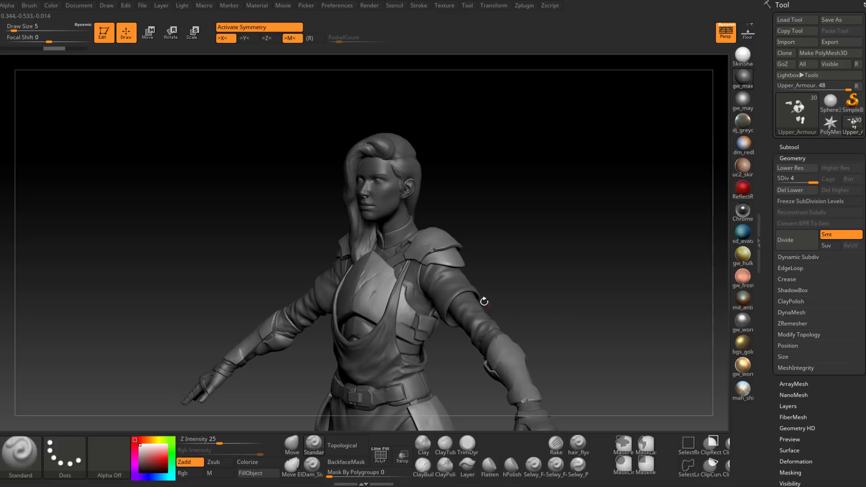
{"action": "mouse_move", "coordinate": [501, 270]}
{"action": "left_mouse_down"}
{"action": "mouse_move", "coordinate": [560, 275]}
{"action": "mouse_move", "coordinate": [563, 287]}
{"action": "left_mouse_up"}
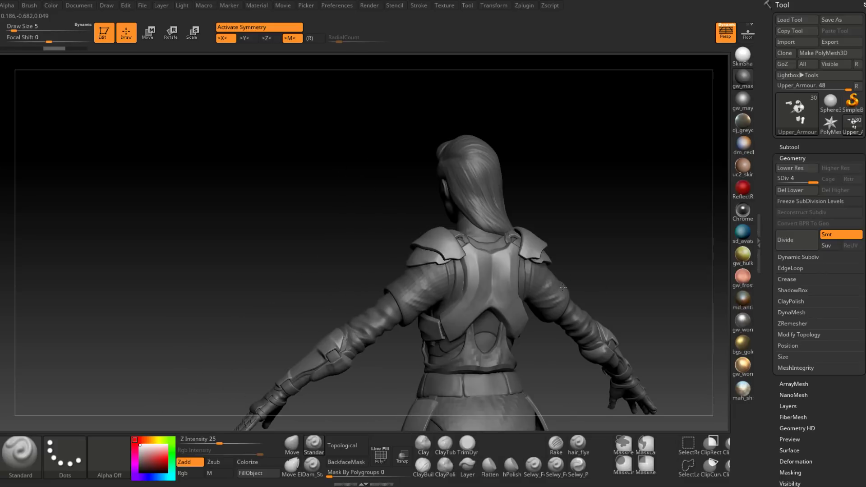
{"action": "mouse_move", "coordinate": [614, 235]}
{"action": "left_mouse_down"}
{"action": "mouse_move", "coordinate": [446, 273]}
{"action": "mouse_move", "coordinate": [553, 257]}
{"action": "mouse_move", "coordinate": [541, 259]}
{"action": "mouse_move", "coordinate": [536, 314]}
{"action": "mouse_move", "coordinate": [564, 250]}
{"action": "mouse_move", "coordinate": [571, 273]}
{"action": "mouse_move", "coordinate": [569, 256]}
{"action": "mouse_move", "coordinate": [464, 381]}
{"action": "left_mouse_up"}
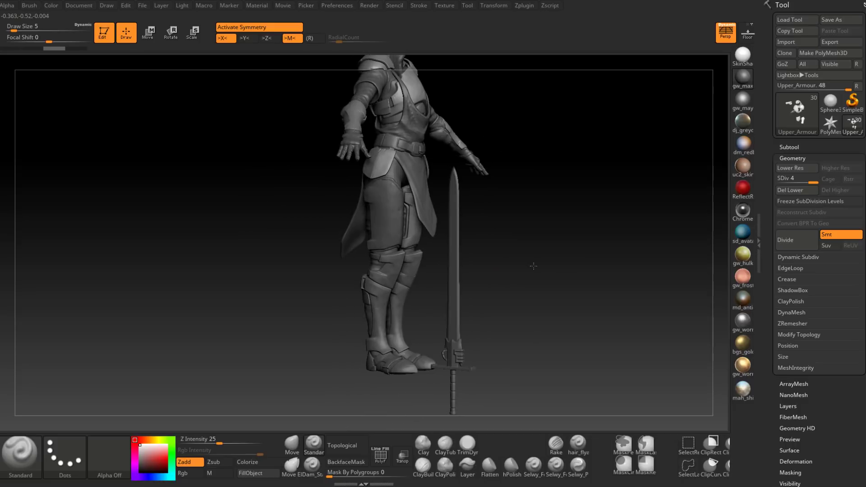
{"action": "mouse_move", "coordinate": [516, 362]}
{"action": "left_mouse_down"}
{"action": "mouse_move", "coordinate": [531, 338]}
{"action": "mouse_move", "coordinate": [362, 353]}
{"action": "left_mouse_up"}
{"action": "left_click_drag", "start_coordinate": [549, 256], "coordinate": [600, 252]}
{"action": "left_click_drag", "start_coordinate": [600, 252], "coordinate": [550, 313], "text": "alt"}
{"action": "mouse_move", "coordinate": [551, 312]}
{"action": "right_mouse_down", "text": "ctrl"}
{"action": "mouse_move", "coordinate": [481, 224]}
{"action": "mouse_move", "coordinate": [524, 215]}
{"action": "right_mouse_up", "text": "ctrl"}
{"action": "mouse_move", "coordinate": [525, 215]}
{"action": "left_mouse_down"}
{"action": "mouse_move", "coordinate": [502, 220]}
{"action": "mouse_move", "coordinate": [485, 212]}
{"action": "mouse_move", "coordinate": [512, 271]}
{"action": "left_mouse_up"}
{"action": "mouse_move", "coordinate": [512, 271]}
{"action": "right_mouse_down", "text": "ctrl"}
{"action": "mouse_move", "coordinate": [427, 195]}
{"action": "mouse_move", "coordinate": [523, 212]}
{"action": "right_mouse_up", "text": "ctrl"}
{"action": "mouse_move", "coordinate": [523, 212]}
{"action": "left_mouse_down"}
{"action": "mouse_move", "coordinate": [549, 238]}
{"action": "mouse_move", "coordinate": [559, 275]}
{"action": "left_mouse_up"}
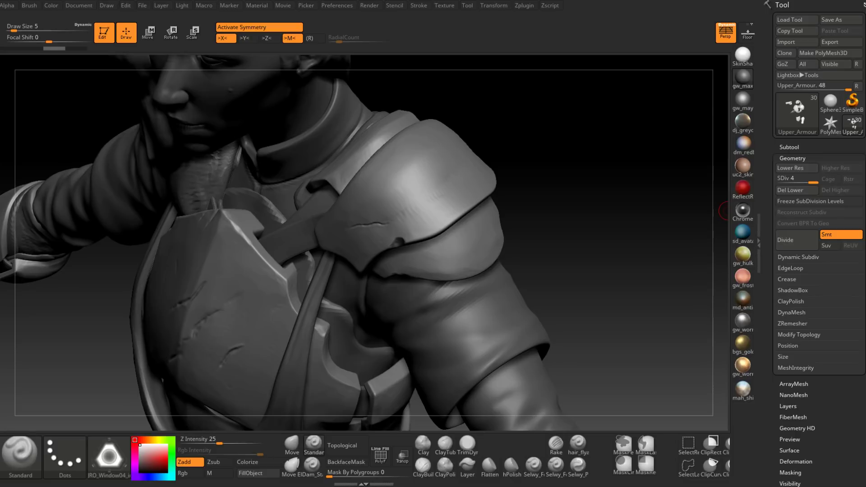
Set the Standard brush's stroke to DragRect, try stamping the JRO_Window04 alpha on the shoulder pad, and undo it.
{"action": "left_click", "coordinate": [80, 460]}
{"action": "left_click", "coordinate": [68, 375]}
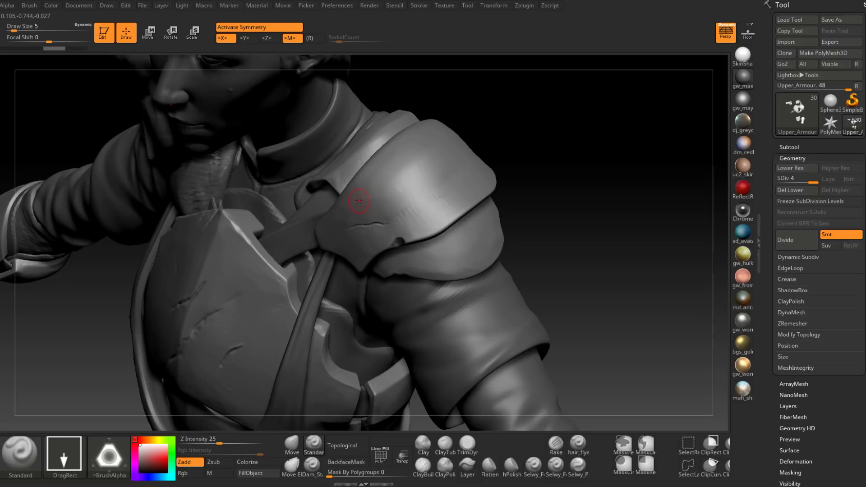
{"action": "mouse_move", "coordinate": [369, 192]}
{"action": "left_mouse_down"}
{"action": "mouse_move", "coordinate": [392, 218]}
{"action": "mouse_move", "coordinate": [382, 208]}
{"action": "left_mouse_up"}
{"action": "key", "text": "ctrl+z"}
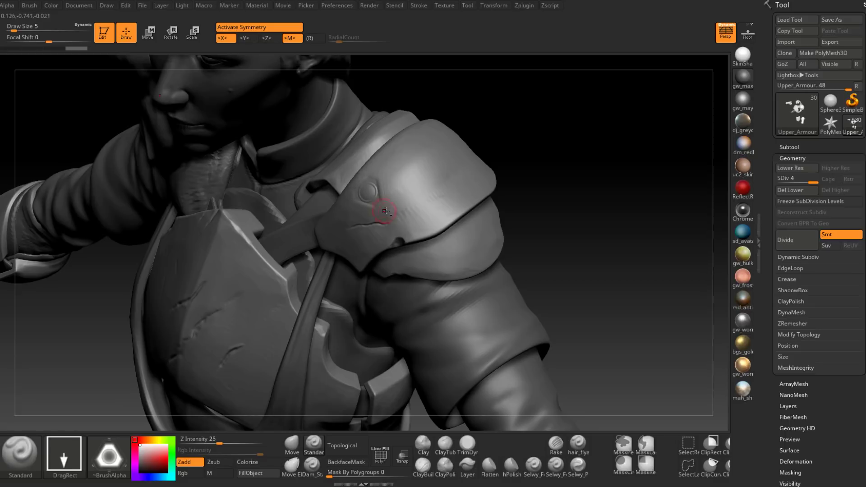
{"action": "mouse_move", "coordinate": [525, 221]}
{"action": "left_mouse_down"}
{"action": "mouse_move", "coordinate": [545, 219]}
{"action": "mouse_move", "coordinate": [512, 225]}
{"action": "left_mouse_up"}
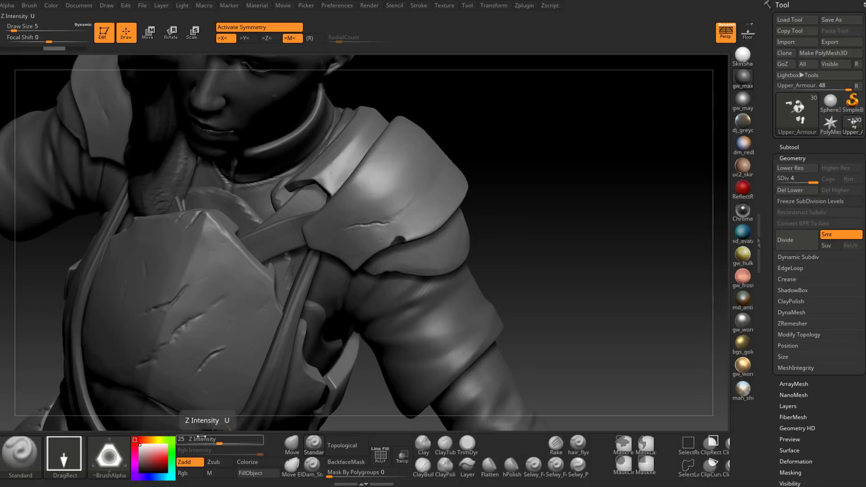
{"action": "left_click_drag", "start_coordinate": [607, 255], "coordinate": [488, 326]}
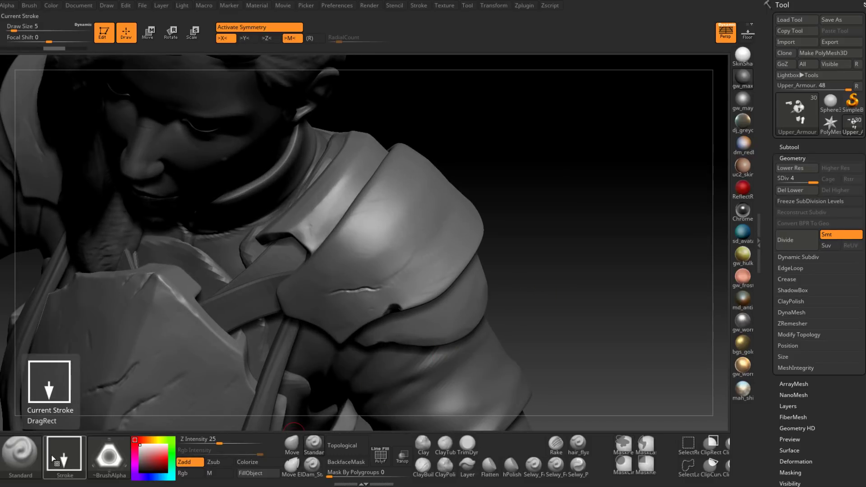
{"action": "left_click", "coordinate": [22, 458]}
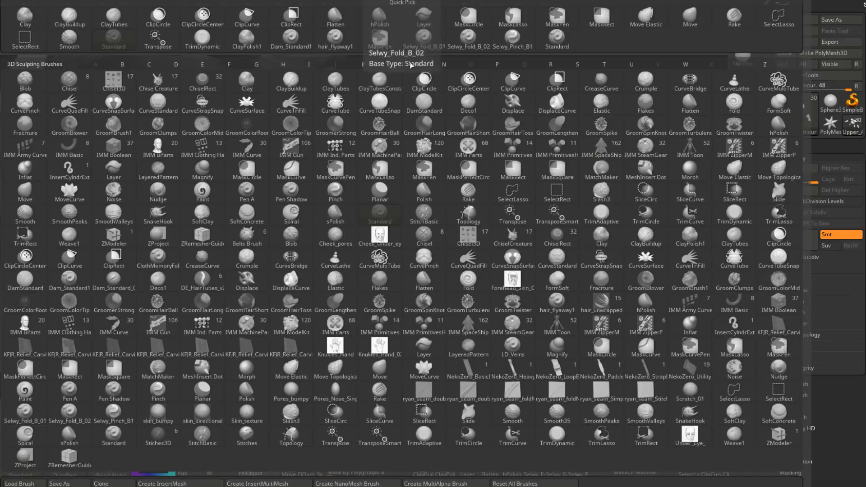
{"action": "key", "text": "i"}
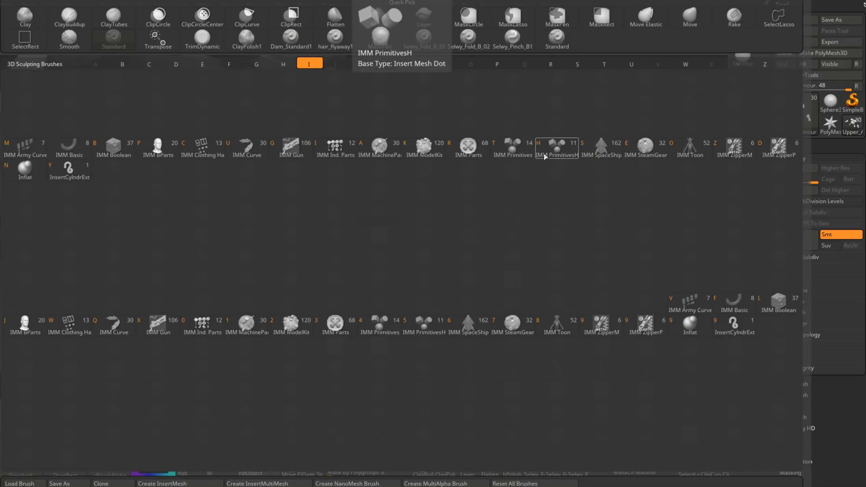
{"action": "key", "text": "Escape"}
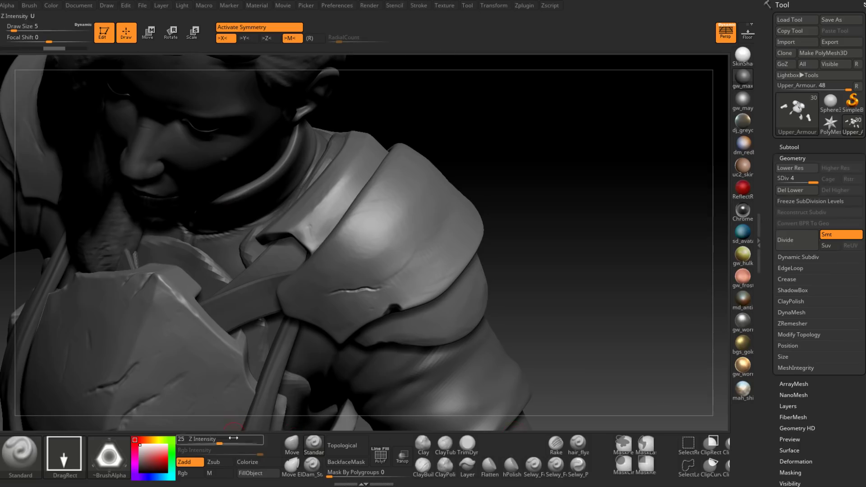
Set the Standard brush's Z Intensity to 36.
{"action": "left_click_drag", "start_coordinate": [219, 443], "coordinate": [225, 443]}
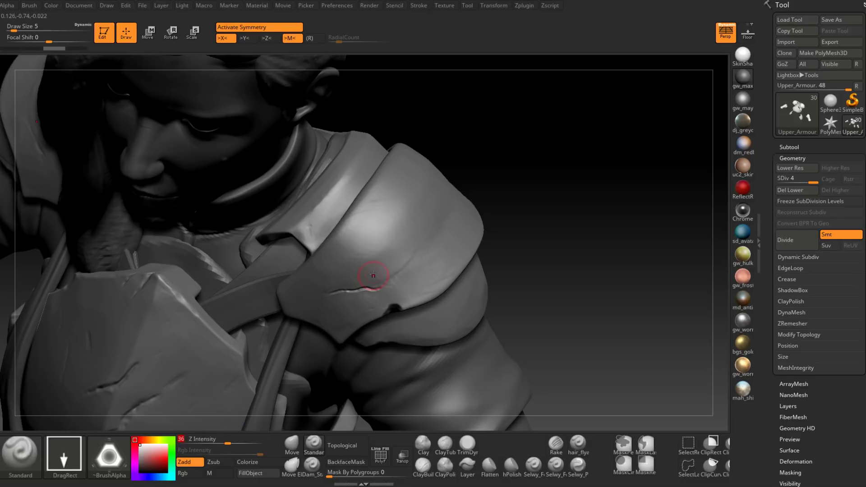
Stamp the JRO_Window04 alpha near the front of the shoulder pad and add a second stamp above it.
{"action": "left_click_drag", "start_coordinate": [384, 246], "coordinate": [399, 257]}
{"action": "left_click_drag", "start_coordinate": [524, 268], "coordinate": [469, 307]}
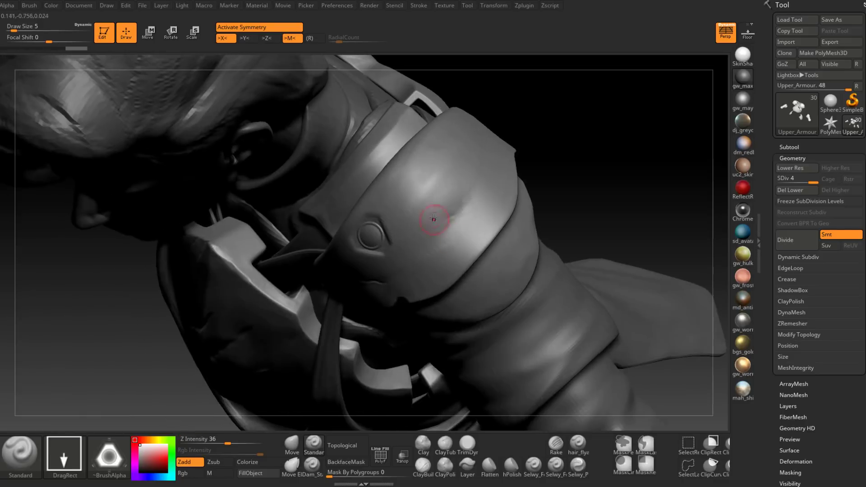
{"action": "left_click_drag", "start_coordinate": [400, 186], "coordinate": [436, 206]}
{"action": "key", "text": "ctrl"}
{"action": "key", "text": "ctrl+z"}
{"action": "mouse_move", "coordinate": [620, 183]}
{"action": "left_mouse_down"}
{"action": "mouse_move", "coordinate": [614, 164]}
{"action": "mouse_move", "coordinate": [588, 183]}
{"action": "mouse_move", "coordinate": [580, 205]}
{"action": "mouse_move", "coordinate": [572, 140]}
{"action": "left_mouse_up"}
{"action": "left_click_drag", "start_coordinate": [583, 110], "coordinate": [551, 122]}
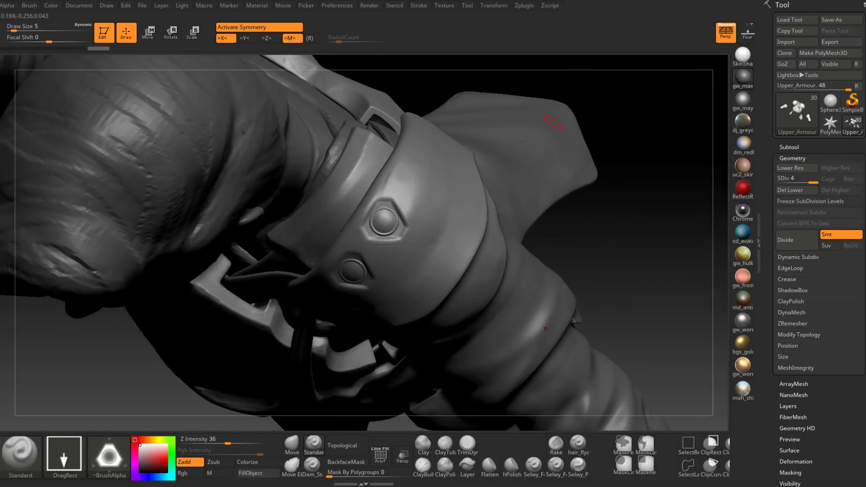
Undo the upper window stamp and try re-stamping it at other sizes on the shoulder pad.
{"action": "left_click_drag", "start_coordinate": [605, 229], "coordinate": [599, 245]}
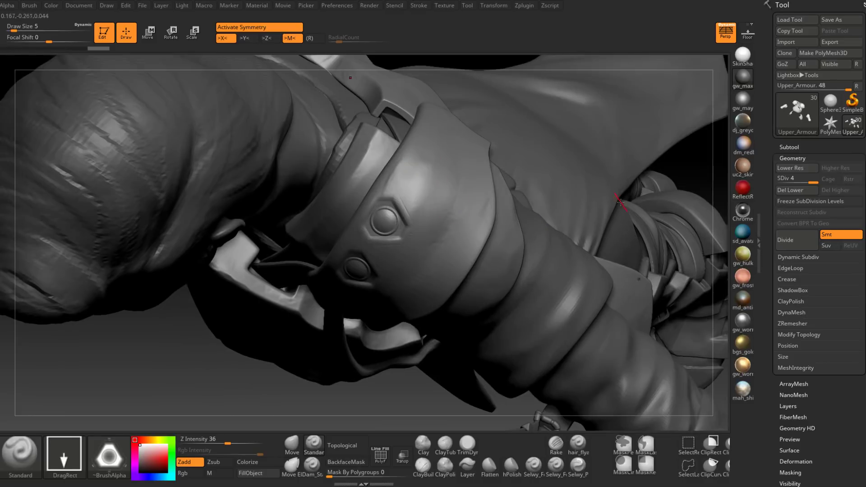
{"action": "mouse_move", "coordinate": [688, 152]}
{"action": "left_mouse_down"}
{"action": "mouse_move", "coordinate": [682, 180]}
{"action": "mouse_move", "coordinate": [696, 151]}
{"action": "left_mouse_up"}
{"action": "key", "text": "ctrl+z"}
{"action": "left_click_drag", "start_coordinate": [631, 235], "coordinate": [599, 205]}
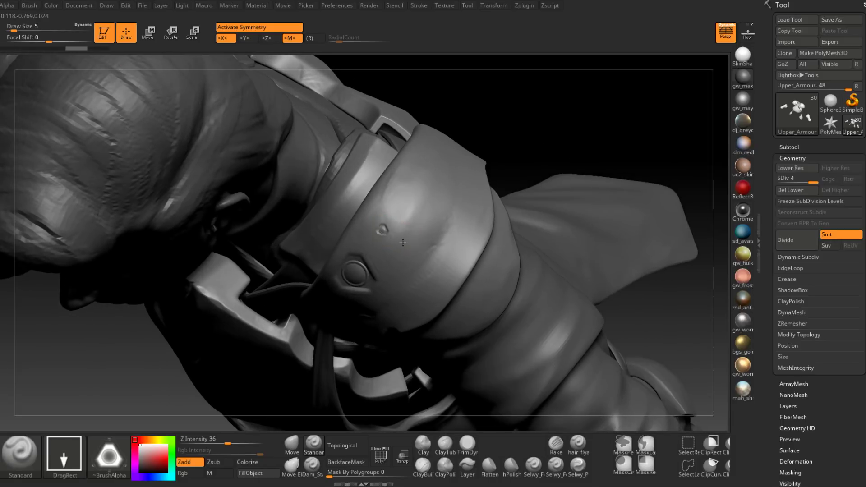
{"action": "mouse_move", "coordinate": [402, 242]}
{"action": "left_mouse_down"}
{"action": "mouse_move", "coordinate": [410, 248]}
{"action": "mouse_move", "coordinate": [410, 231]}
{"action": "mouse_move", "coordinate": [387, 225]}
{"action": "mouse_move", "coordinate": [413, 237]}
{"action": "left_mouse_up"}
{"action": "key", "text": "ctrl+z"}
Stamp the window alpha above the first stamp on the shoulder pad again, undoing and replacing the previous attempt.
{"action": "left_click_drag", "start_coordinate": [543, 150], "coordinate": [555, 112]}
{"action": "left_click_drag", "start_coordinate": [528, 167], "coordinate": [512, 203]}
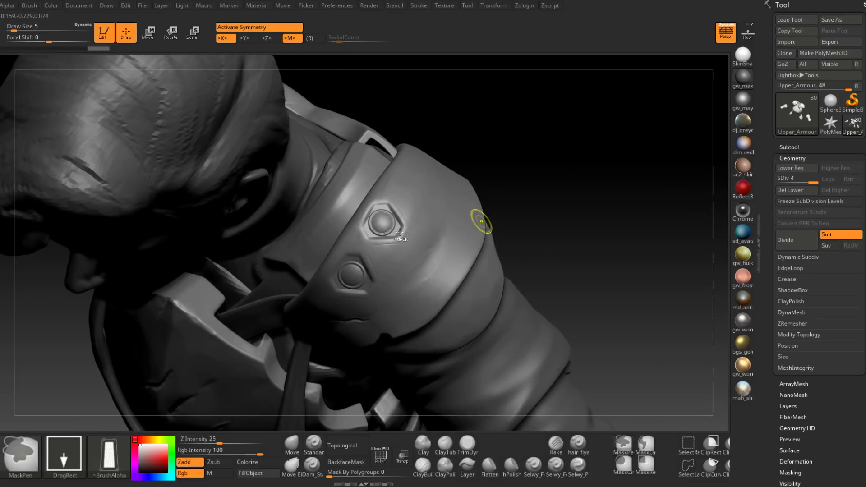
{"action": "key", "text": "ctrl+z"}
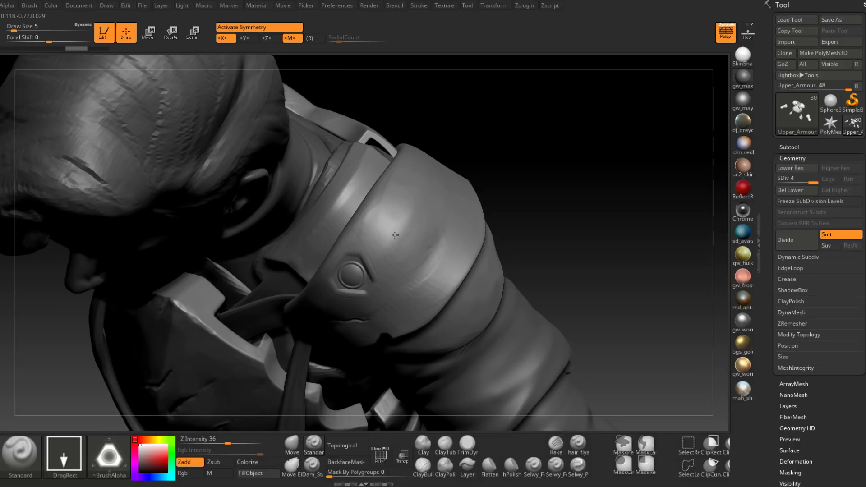
{"action": "key", "text": "ctrl+shift+z"}
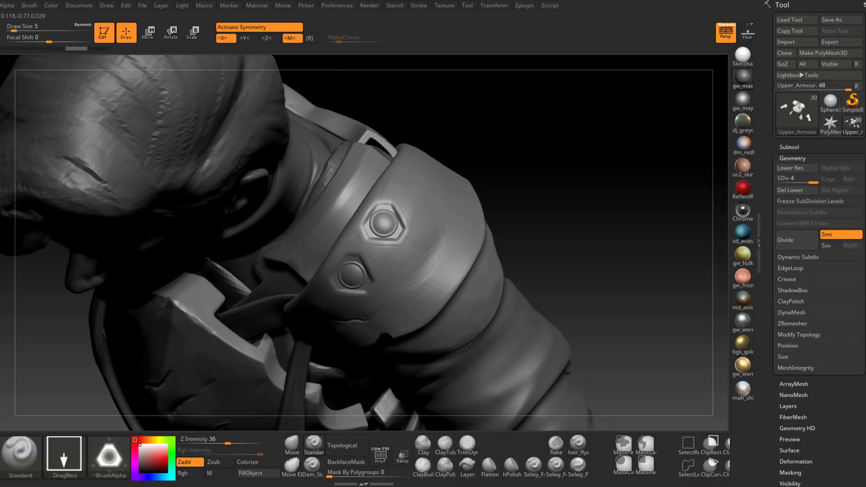
{"action": "key", "text": "ctrl+shift+z"}
{"action": "key", "text": "ctrl+shift+z"}
Stamp the window alpha once more on the upper surface of the shoulder pad, next to the existing stamp.
{"action": "left_click_drag", "start_coordinate": [624, 206], "coordinate": [599, 293]}
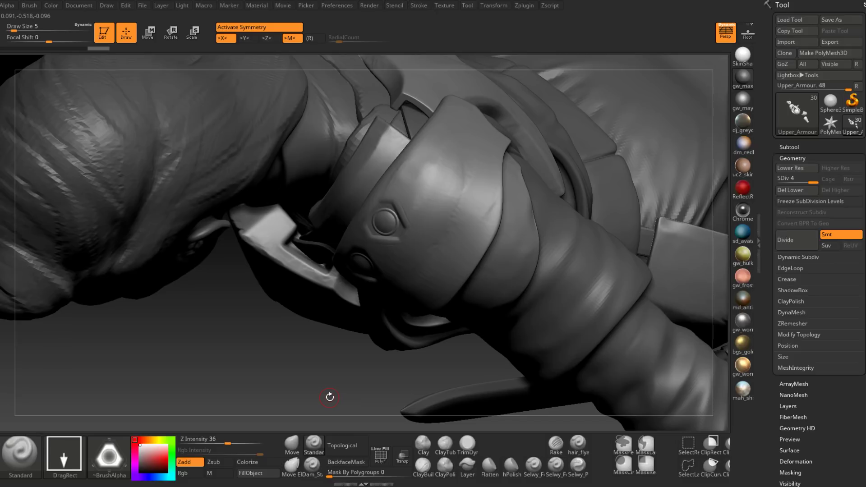
{"action": "left_click_drag", "start_coordinate": [329, 396], "coordinate": [383, 378]}
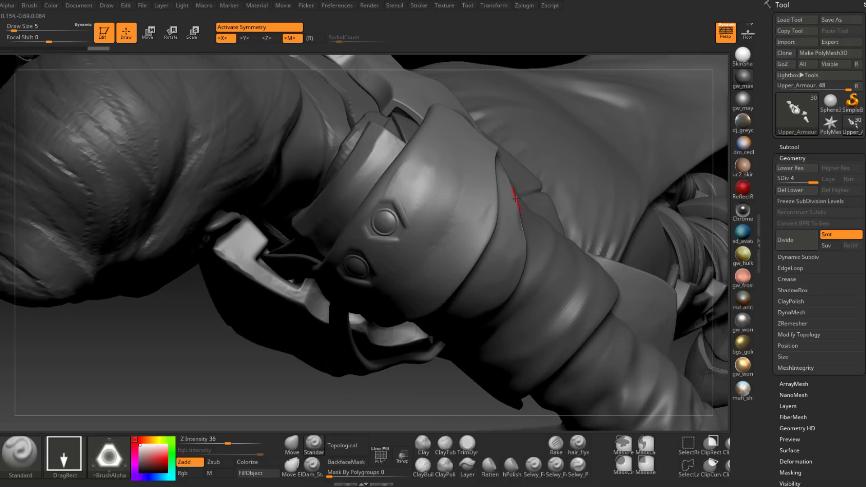
{"action": "left_click_drag", "start_coordinate": [269, 383], "coordinate": [194, 469], "text": "alt"}
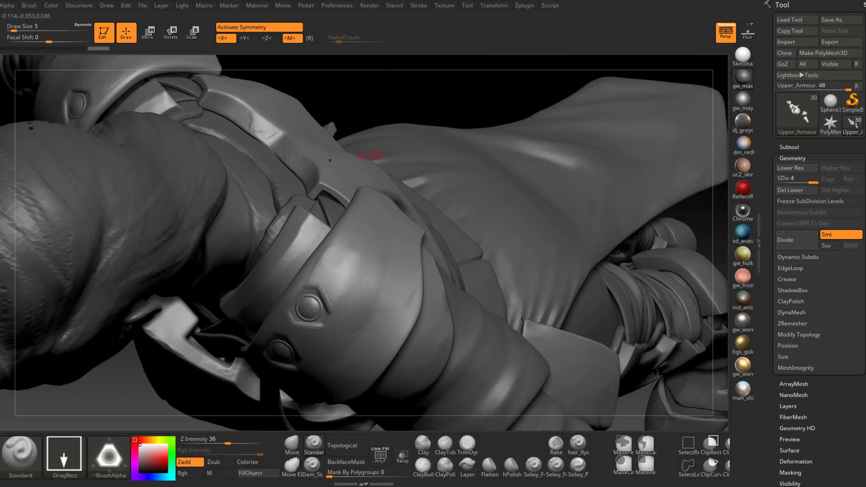
{"action": "left_click_drag", "start_coordinate": [392, 101], "coordinate": [383, 149]}
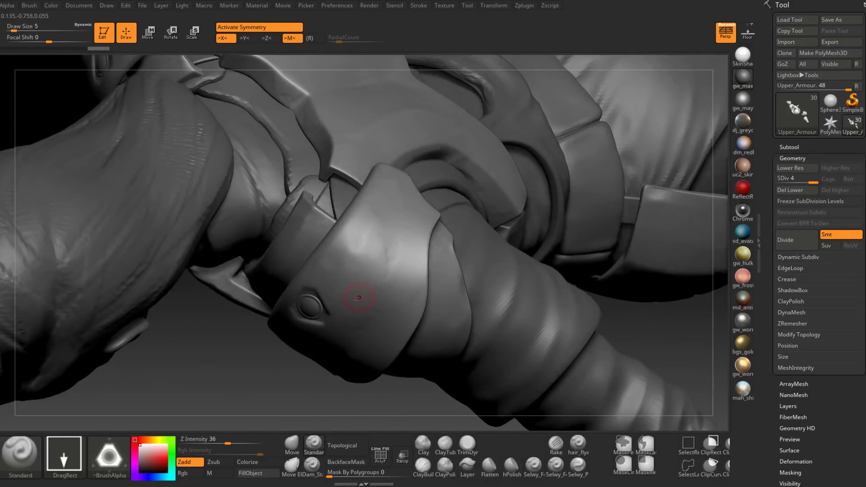
{"action": "left_click_drag", "start_coordinate": [348, 260], "coordinate": [373, 277], "text": "ctrl"}
{"action": "left_click_drag", "start_coordinate": [319, 369], "coordinate": [329, 377], "text": "ctrl"}
{"action": "mouse_move", "coordinate": [342, 261]}
{"action": "left_mouse_down"}
{"action": "mouse_move", "coordinate": [357, 273]}
{"action": "mouse_move", "coordinate": [367, 270]}
{"action": "mouse_move", "coordinate": [361, 277]}
{"action": "mouse_move", "coordinate": [370, 283]}
{"action": "left_mouse_up"}
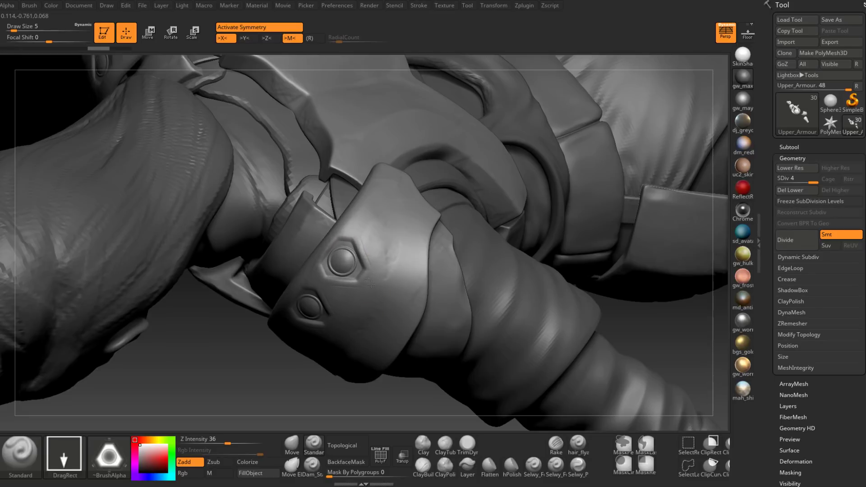
Try stamping the JRO_Window02 alpha on the lower inner corner of the shoulder pad.
{"action": "left_click_drag", "start_coordinate": [234, 379], "coordinate": [274, 347]}
{"action": "right_click_drag", "start_coordinate": [588, 325], "coordinate": [488, 276]}
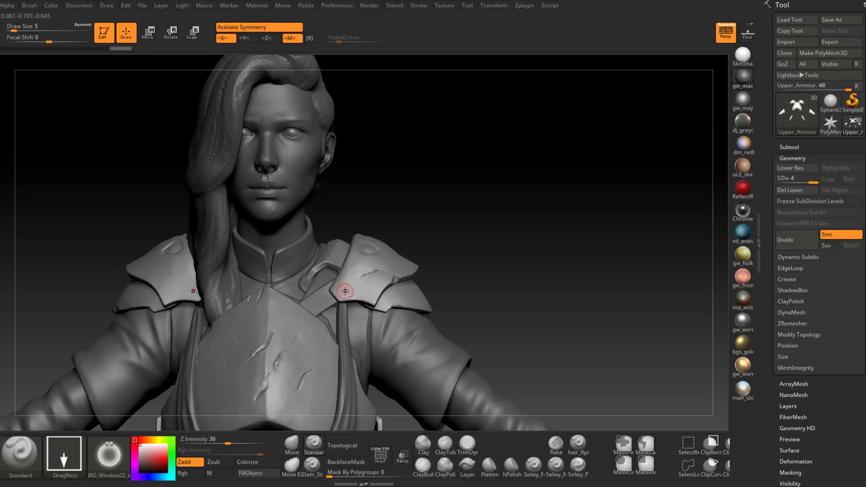
{"action": "left_click_drag", "start_coordinate": [345, 291], "coordinate": [344, 300]}
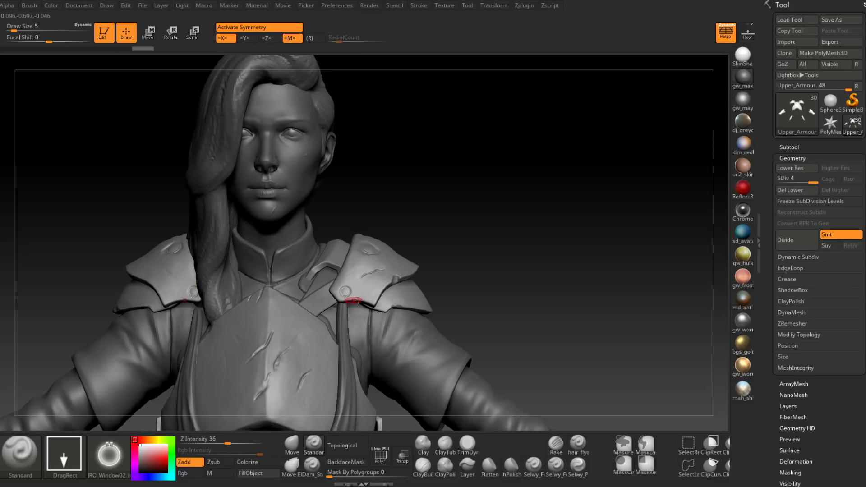
{"action": "left_click_drag", "start_coordinate": [483, 296], "coordinate": [483, 315]}
Stamp the JRO_Handle01 alpha on the shoulder pads' lower inner corners, at the front and at the back.
{"action": "right_click_drag", "start_coordinate": [497, 287], "coordinate": [497, 361], "text": "ctrl"}
{"action": "left_click_drag", "start_coordinate": [668, 185], "coordinate": [603, 199]}
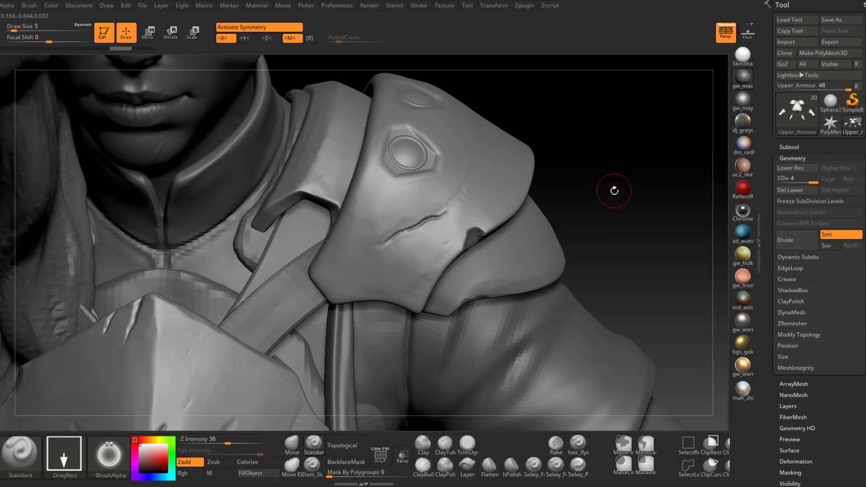
{"action": "mouse_move", "coordinate": [615, 187]}
{"action": "left_mouse_down"}
{"action": "mouse_move", "coordinate": [608, 214]}
{"action": "mouse_move", "coordinate": [635, 202]}
{"action": "mouse_move", "coordinate": [595, 225]}
{"action": "mouse_move", "coordinate": [595, 173]}
{"action": "left_mouse_up"}
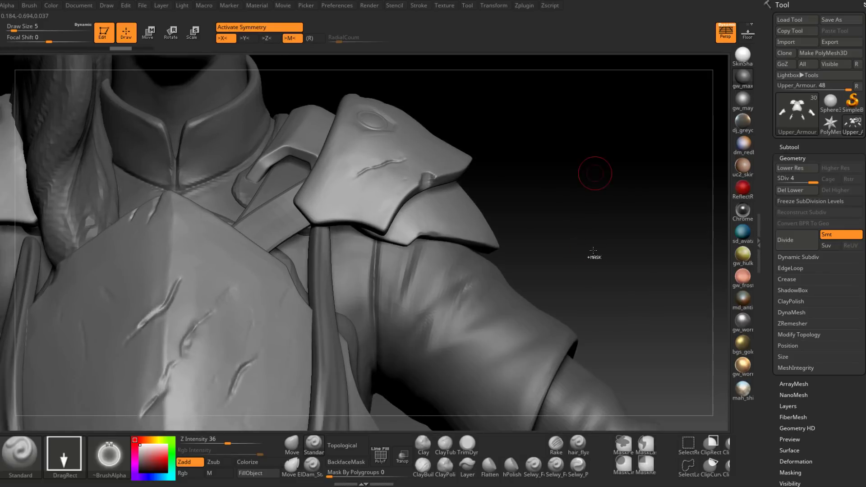
{"action": "mouse_move", "coordinate": [593, 250]}
{"action": "right_mouse_down", "text": "ctrl"}
{"action": "mouse_move", "coordinate": [536, 238]}
{"action": "mouse_move", "coordinate": [514, 313]}
{"action": "right_mouse_up", "text": "ctrl"}
{"action": "right_click_drag", "start_coordinate": [546, 77], "coordinate": [519, 182], "text": "alt"}
{"action": "mouse_move", "coordinate": [519, 181]}
{"action": "left_mouse_down"}
{"action": "mouse_move", "coordinate": [613, 198]}
{"action": "mouse_move", "coordinate": [617, 160]}
{"action": "left_mouse_up"}
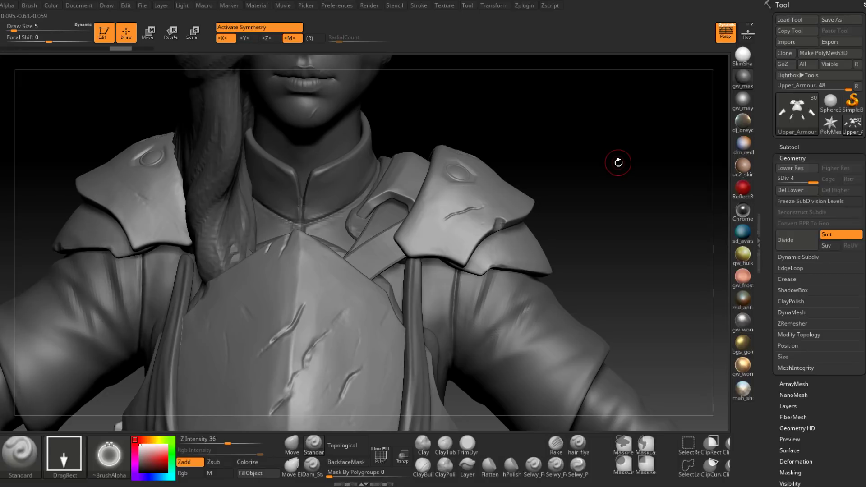
{"action": "left_click_drag", "start_coordinate": [616, 174], "coordinate": [613, 210]}
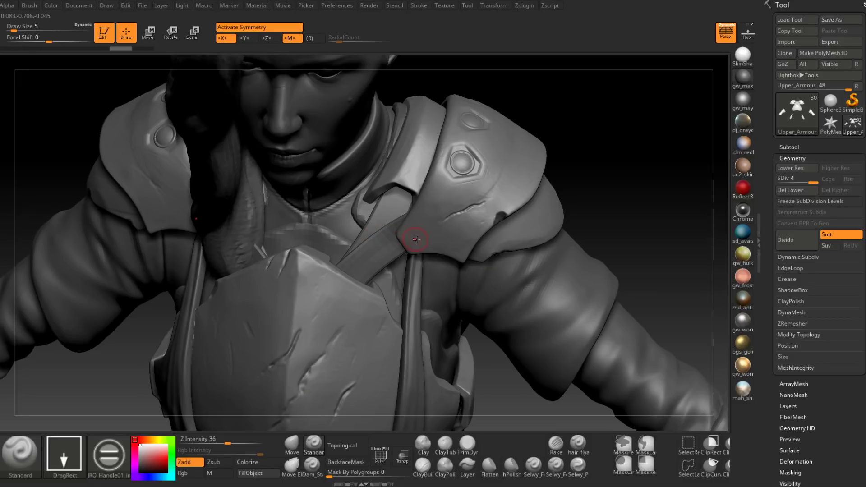
{"action": "left_click_drag", "start_coordinate": [422, 247], "coordinate": [420, 226]}
{"action": "mouse_move", "coordinate": [676, 191]}
{"action": "left_mouse_down"}
{"action": "mouse_move", "coordinate": [649, 170]}
{"action": "mouse_move", "coordinate": [630, 186]}
{"action": "mouse_move", "coordinate": [404, 222]}
{"action": "mouse_move", "coordinate": [426, 248]}
{"action": "left_mouse_up"}
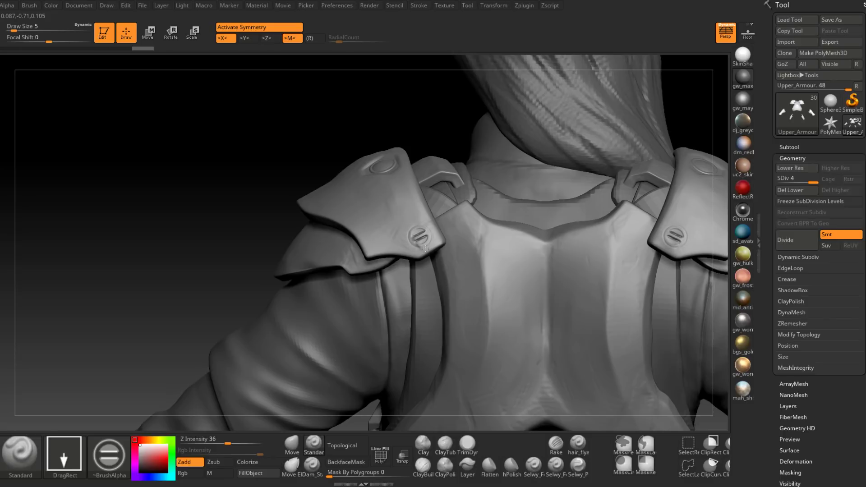
Check the stamped shoulder pads from the back and front, and save the project.
{"action": "left_click_drag", "start_coordinate": [261, 164], "coordinate": [253, 207]}
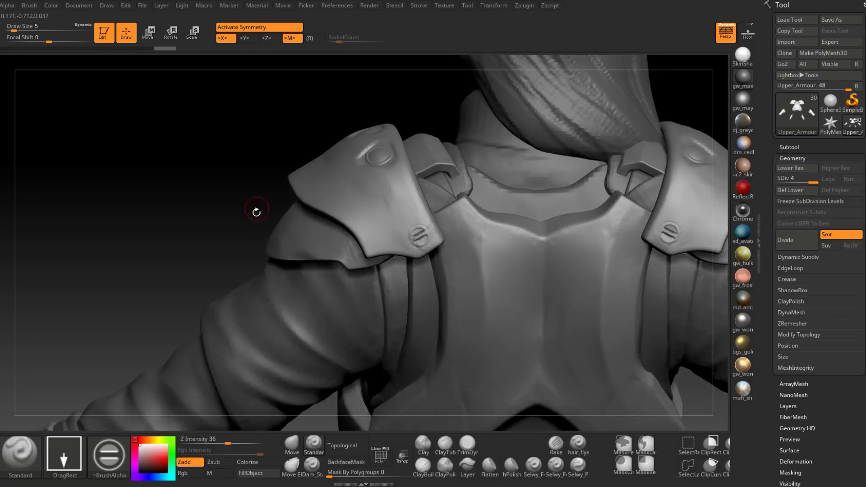
{"action": "key", "text": "ctrl"}
{"action": "right_click_drag", "start_coordinate": [231, 192], "coordinate": [213, 191], "text": "ctrl"}
{"action": "mouse_move", "coordinate": [213, 191]}
{"action": "left_mouse_down"}
{"action": "mouse_move", "coordinate": [333, 193]}
{"action": "mouse_move", "coordinate": [569, 266]}
{"action": "mouse_move", "coordinate": [565, 211]}
{"action": "left_mouse_up"}
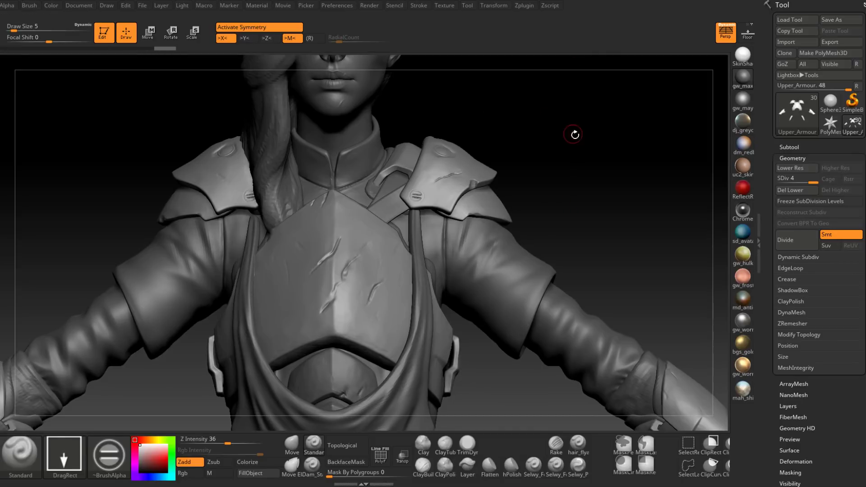
{"action": "left_click_drag", "start_coordinate": [576, 146], "coordinate": [547, 188]}
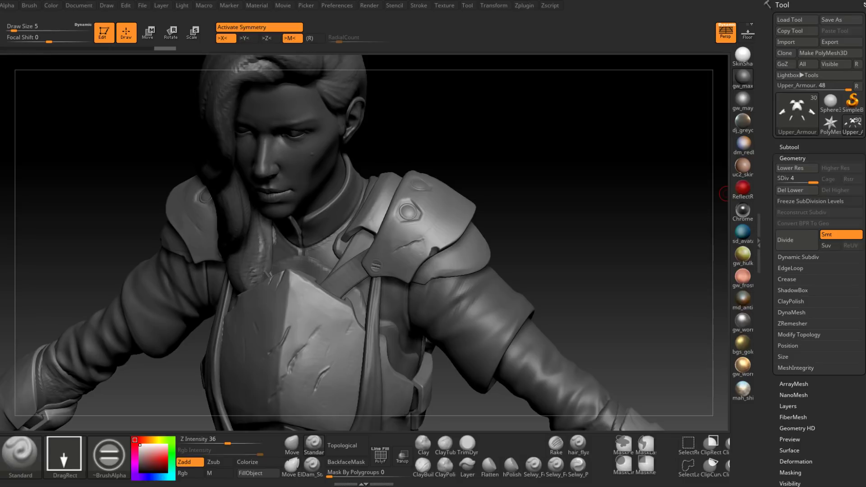
{"action": "left_click_drag", "start_coordinate": [614, 305], "coordinate": [630, 199]}
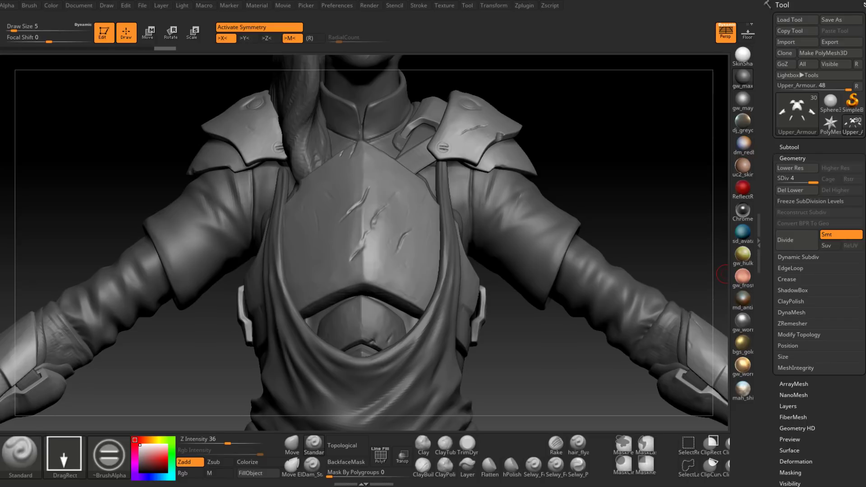
{"action": "key", "text": "ctrl+s"}
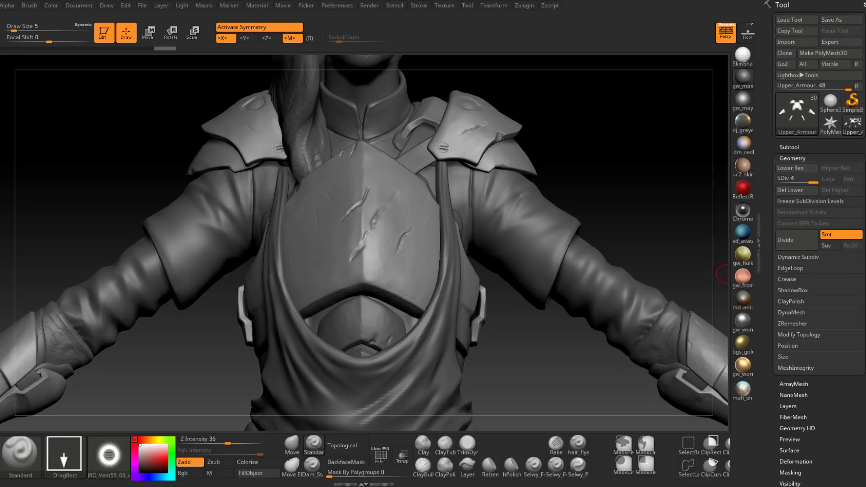
Try stamping the JRO_Vent55_03 alpha at two sizes on the back plate's lower side corners, and undo the stamps.
{"action": "right_click_drag", "start_coordinate": [450, 353], "coordinate": [360, 298]}
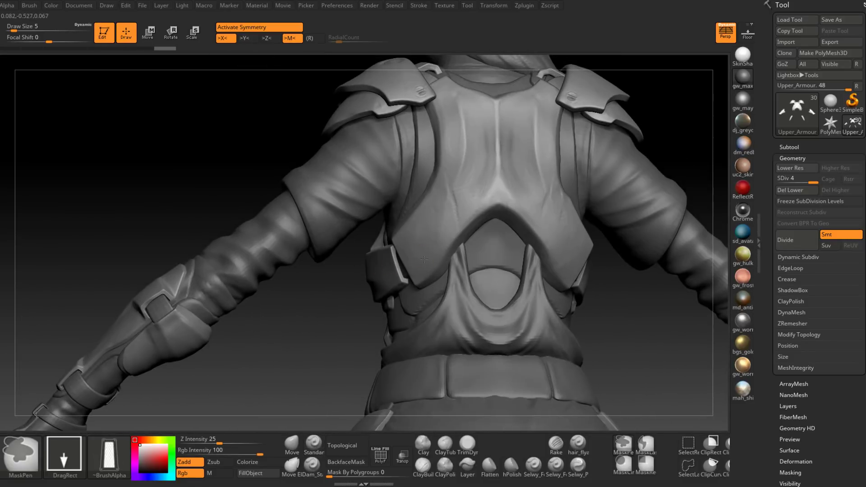
{"action": "right_click_drag", "start_coordinate": [423, 261], "coordinate": [415, 272], "text": "ctrl"}
{"action": "mouse_move", "coordinate": [420, 273]}
{"action": "left_mouse_down"}
{"action": "mouse_move", "coordinate": [427, 261]}
{"action": "mouse_move", "coordinate": [429, 286]}
{"action": "left_mouse_up"}
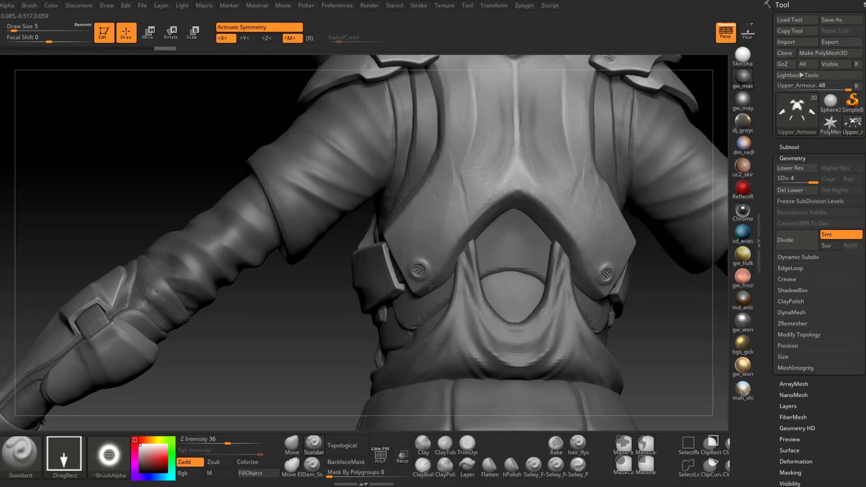
{"action": "key", "text": "ctrl+z"}
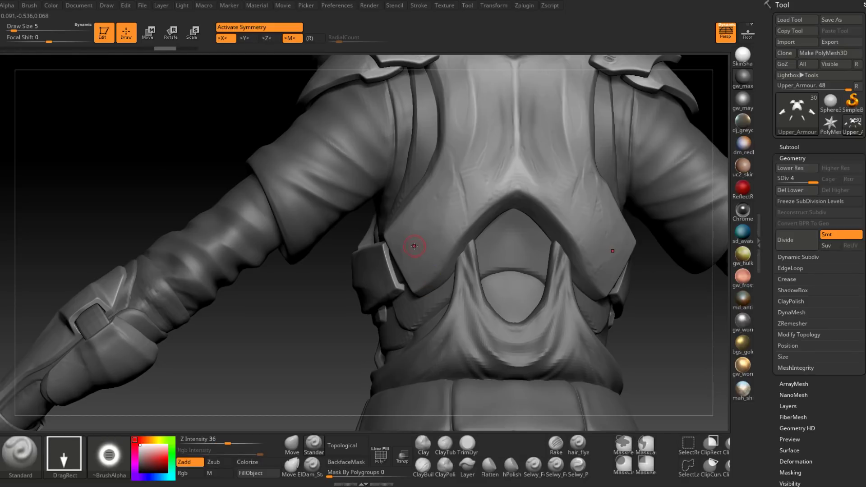
{"action": "left_click_drag", "start_coordinate": [413, 246], "coordinate": [427, 275]}
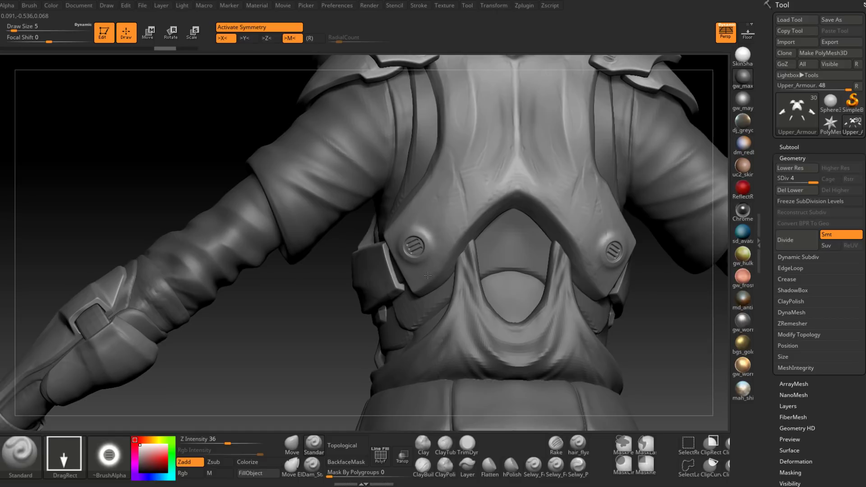
{"action": "left_click_drag", "start_coordinate": [306, 346], "coordinate": [318, 338]}
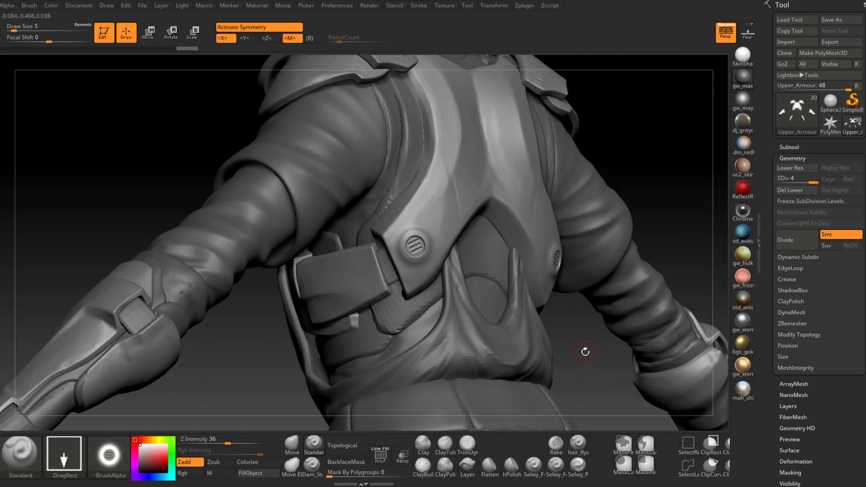
{"action": "left_click_drag", "start_coordinate": [585, 353], "coordinate": [563, 367]}
{"action": "right_click_drag", "start_coordinate": [563, 367], "coordinate": [426, 333], "text": "ctrl"}
{"action": "left_click_drag", "start_coordinate": [426, 333], "coordinate": [423, 330]}
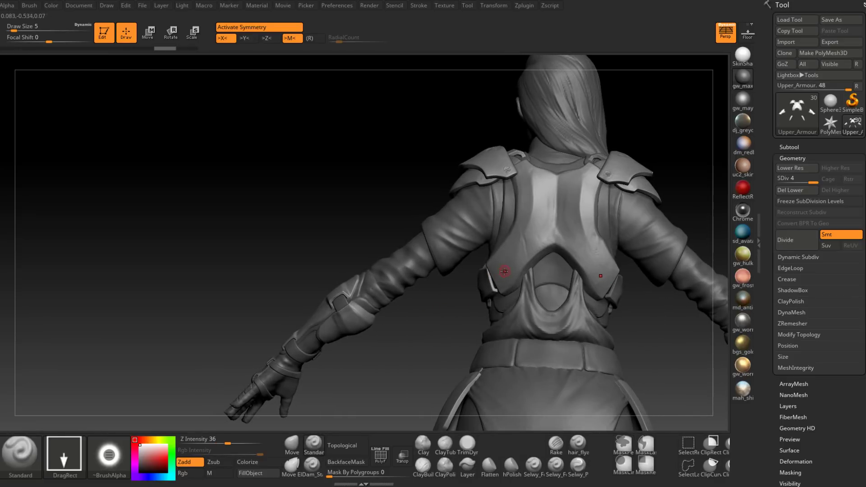
Stamp the JRO_Vent55_03 alpha on both lower side corners of the back plate and review the armour all around.
{"action": "right_click_drag", "start_coordinate": [459, 300], "coordinate": [508, 286]}
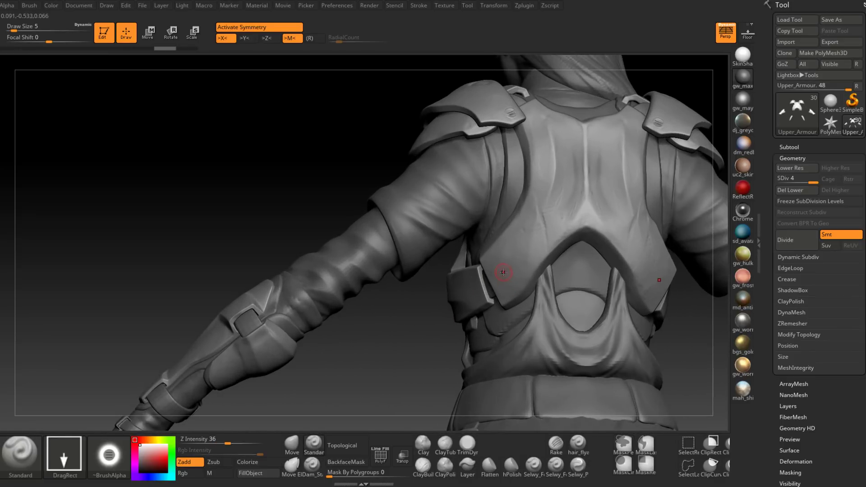
{"action": "left_click_drag", "start_coordinate": [505, 274], "coordinate": [506, 294]}
{"action": "left_click_drag", "start_coordinate": [503, 297], "coordinate": [505, 297]}
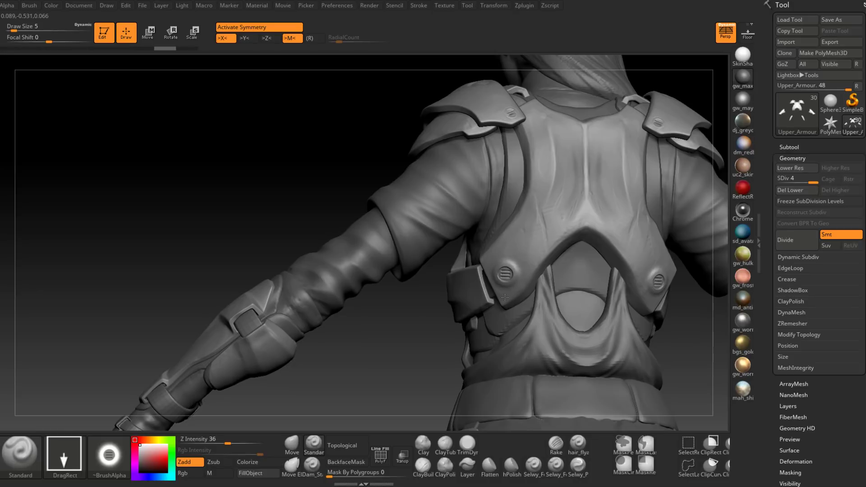
{"action": "mouse_move", "coordinate": [392, 348]}
{"action": "left_mouse_down"}
{"action": "mouse_move", "coordinate": [534, 381]}
{"action": "mouse_move", "coordinate": [704, 303]}
{"action": "left_mouse_up"}
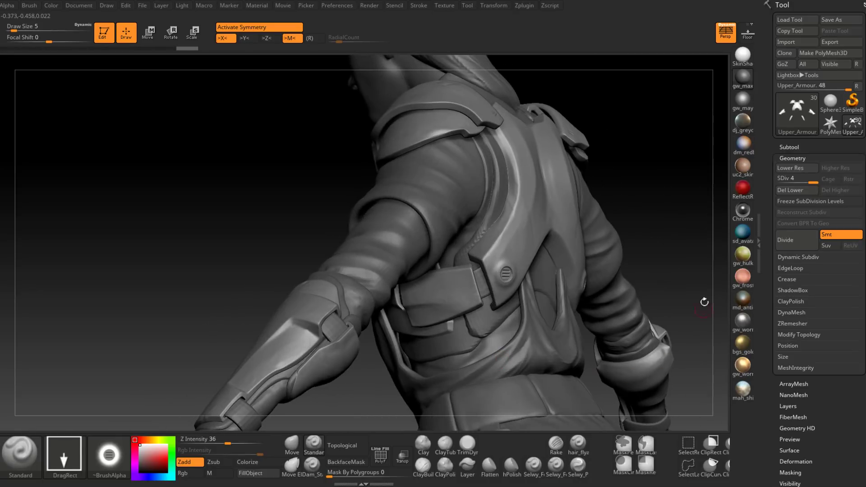
{"action": "mouse_move", "coordinate": [662, 252]}
{"action": "left_mouse_down"}
{"action": "mouse_move", "coordinate": [367, 360]}
{"action": "mouse_move", "coordinate": [418, 350]}
{"action": "mouse_move", "coordinate": [405, 381]}
{"action": "mouse_move", "coordinate": [421, 359]}
{"action": "mouse_move", "coordinate": [507, 367]}
{"action": "left_mouse_up"}
{"action": "left_click_drag", "start_coordinate": [662, 218], "coordinate": [650, 225]}
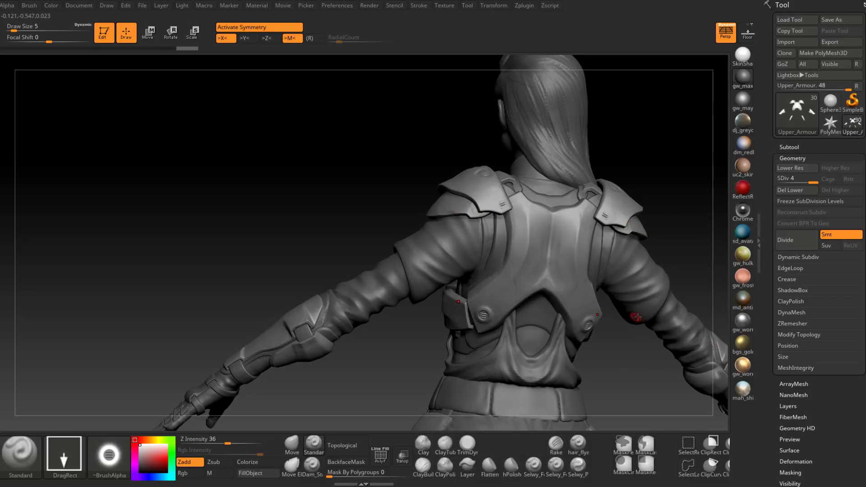
{"action": "left_click_drag", "start_coordinate": [253, 190], "coordinate": [386, 188]}
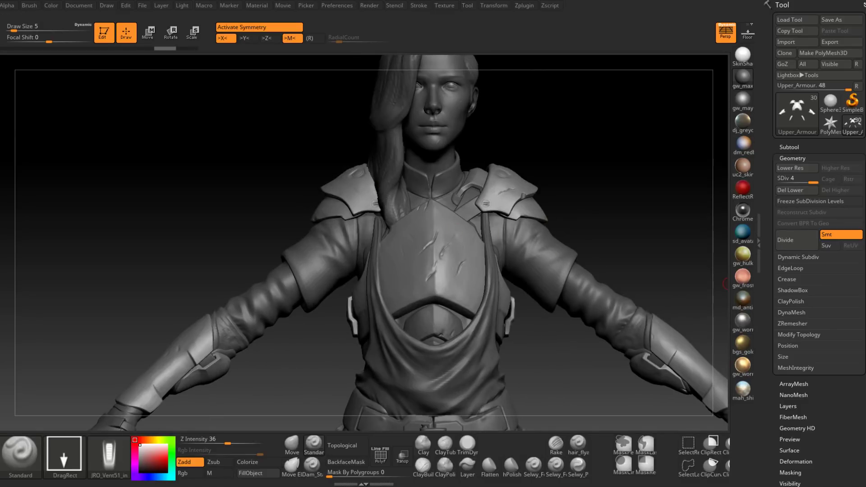
Try stamping the JRO_Vent51 alpha on both upper sides of the chest plate in two placements, and undo the stamps.
{"action": "mouse_move", "coordinate": [628, 219]}
{"action": "right_mouse_down", "text": "alt"}
{"action": "mouse_move", "coordinate": [625, 200]}
{"action": "mouse_move", "coordinate": [686, 388]}
{"action": "mouse_move", "coordinate": [641, 392]}
{"action": "mouse_move", "coordinate": [639, 383]}
{"action": "right_mouse_up", "text": "alt"}
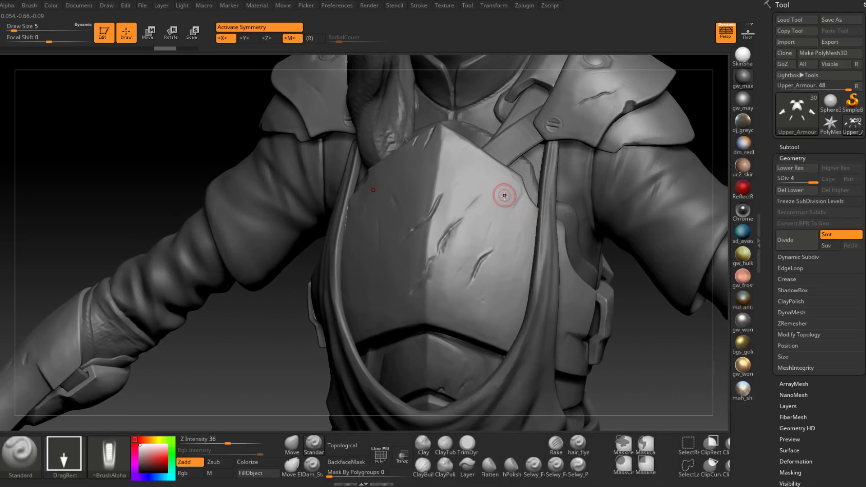
{"action": "left_click_drag", "start_coordinate": [504, 195], "coordinate": [495, 219]}
{"action": "left_click_drag", "start_coordinate": [673, 383], "coordinate": [606, 341]}
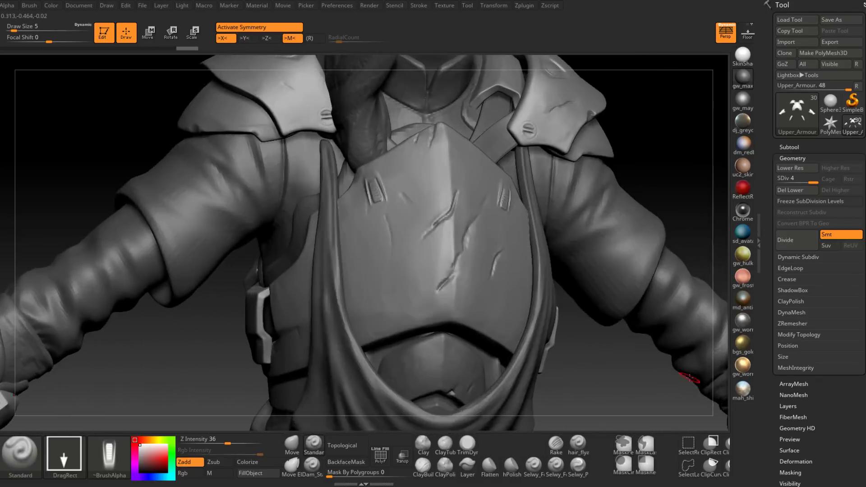
{"action": "key", "text": "ctrl"}
{"action": "key", "text": "ctrl+z"}
{"action": "left_click_drag", "start_coordinate": [374, 189], "coordinate": [380, 217]}
{"action": "left_click_drag", "start_coordinate": [624, 401], "coordinate": [633, 396]}
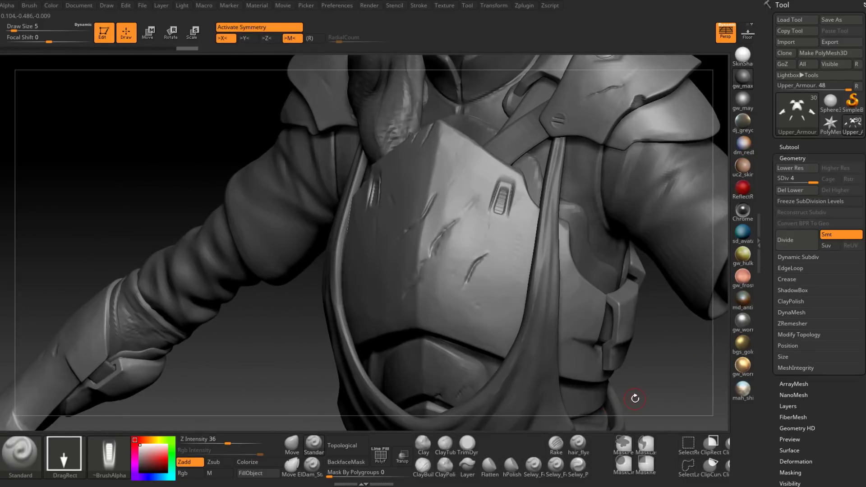
{"action": "key", "text": "ctrl"}
{"action": "key", "text": "ctrl+z"}
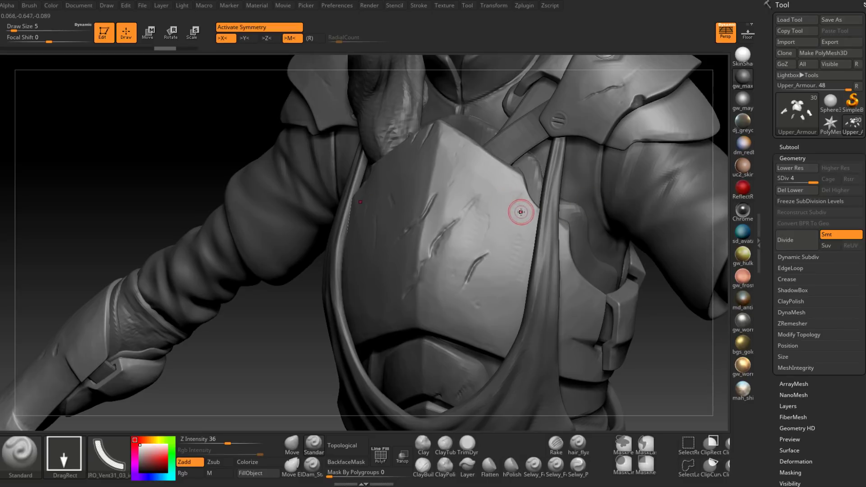
Try stamping the curved JRO_Vent31_03 alpha along the chest plate's upper side edges, and undo the attempts.
{"action": "mouse_move", "coordinate": [520, 212]}
{"action": "left_mouse_down"}
{"action": "mouse_move", "coordinate": [520, 185]}
{"action": "mouse_move", "coordinate": [518, 196]}
{"action": "mouse_move", "coordinate": [538, 215]}
{"action": "mouse_move", "coordinate": [553, 211]}
{"action": "mouse_move", "coordinate": [562, 221]}
{"action": "left_mouse_up"}
{"action": "key", "text": "ctrl"}
{"action": "key", "text": "ctrl+z"}
{"action": "left_click_drag", "start_coordinate": [286, 305], "coordinate": [448, 312]}
{"action": "left_click_drag", "start_coordinate": [612, 386], "coordinate": [691, 377]}
{"action": "mouse_move", "coordinate": [691, 377]}
{"action": "right_mouse_down", "text": "alt"}
{"action": "mouse_move", "coordinate": [617, 400]}
{"action": "mouse_move", "coordinate": [455, 302]}
{"action": "right_mouse_up", "text": "alt"}
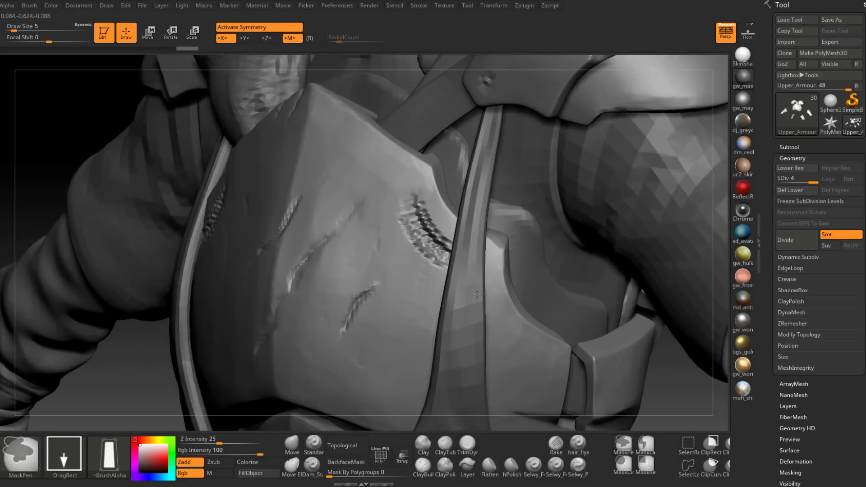
{"action": "key", "text": "ctrl+z"}
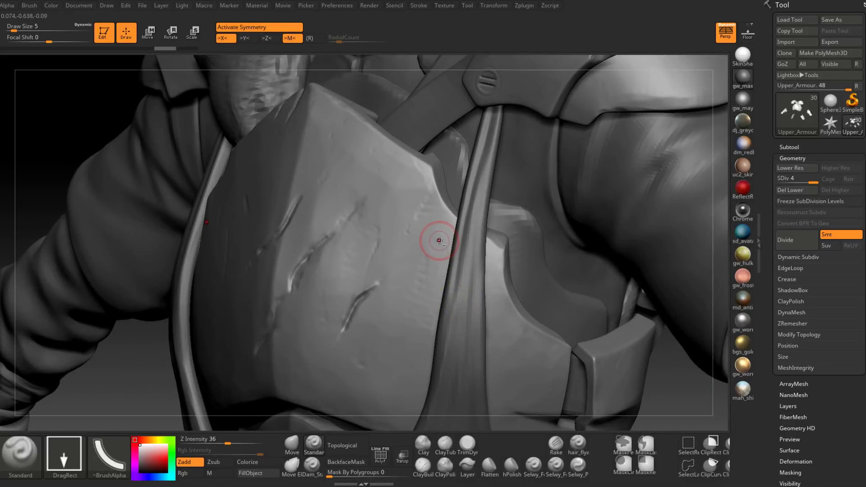
{"action": "left_click_drag", "start_coordinate": [435, 236], "coordinate": [495, 238]}
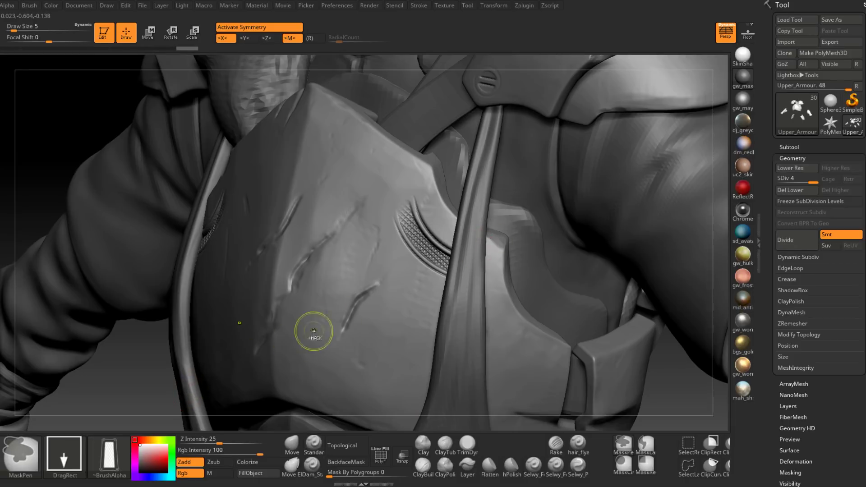
{"action": "right_click_drag", "start_coordinate": [312, 332], "coordinate": [376, 290], "text": "ctrl"}
{"action": "left_click_drag", "start_coordinate": [191, 383], "coordinate": [458, 403], "text": "shift"}
{"action": "right_click_drag", "start_coordinate": [459, 404], "coordinate": [529, 371]}
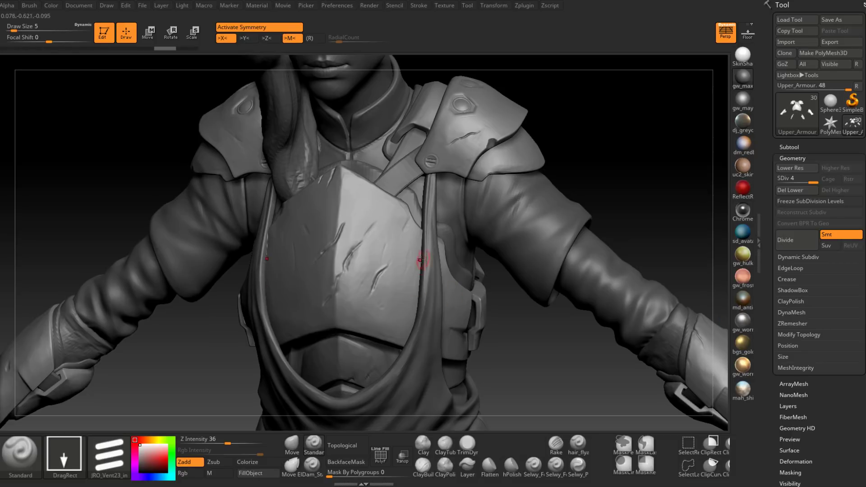
Try stamping the JRO_Vent23 alpha on the chest plate's upper side edges and inspect the slots from several angles.
{"action": "right_click_drag", "start_coordinate": [572, 344], "coordinate": [568, 358]}
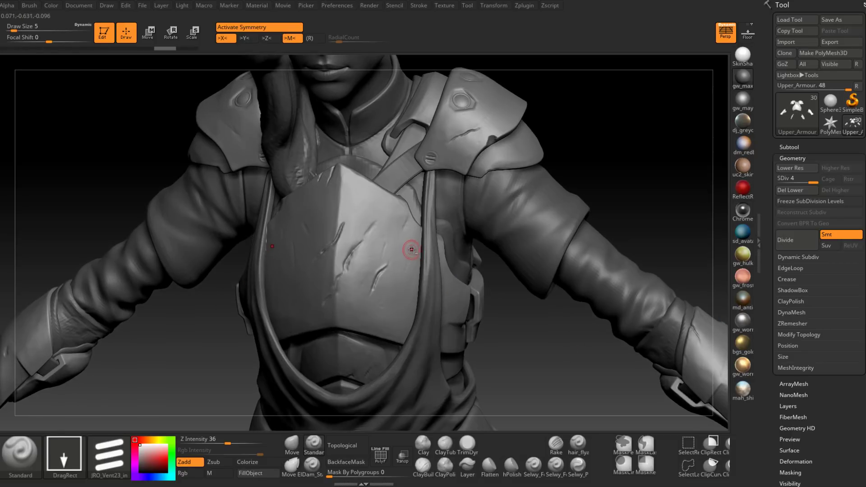
{"action": "left_click_drag", "start_coordinate": [418, 270], "coordinate": [418, 232]}
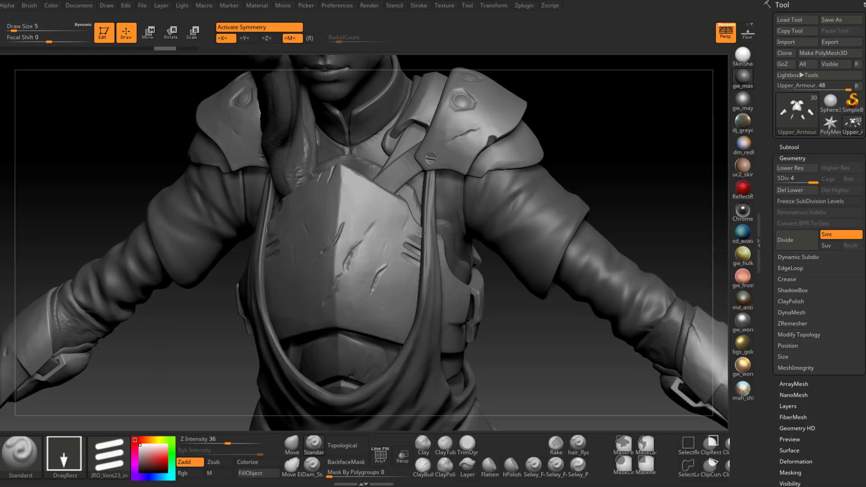
{"action": "left_click_drag", "start_coordinate": [421, 233], "coordinate": [417, 257]}
{"action": "mouse_move", "coordinate": [559, 360]}
{"action": "left_mouse_down"}
{"action": "mouse_move", "coordinate": [518, 356]}
{"action": "mouse_move", "coordinate": [556, 355]}
{"action": "mouse_move", "coordinate": [532, 347]}
{"action": "mouse_move", "coordinate": [523, 316]}
{"action": "mouse_move", "coordinate": [578, 255]}
{"action": "mouse_move", "coordinate": [540, 278]}
{"action": "mouse_move", "coordinate": [512, 313]}
{"action": "mouse_move", "coordinate": [561, 331]}
{"action": "mouse_move", "coordinate": [564, 353]}
{"action": "left_mouse_up"}
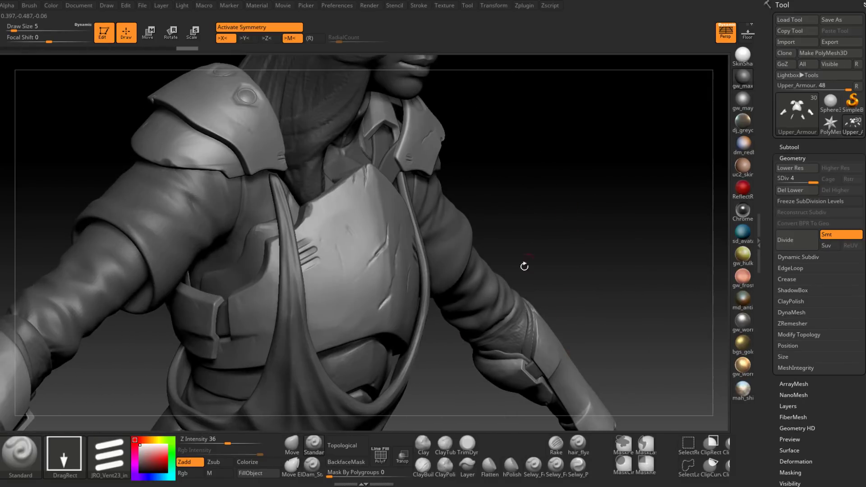
{"action": "mouse_move", "coordinate": [469, 366]}
{"action": "left_mouse_down"}
{"action": "mouse_move", "coordinate": [494, 328]}
{"action": "mouse_move", "coordinate": [518, 364]}
{"action": "left_mouse_up"}
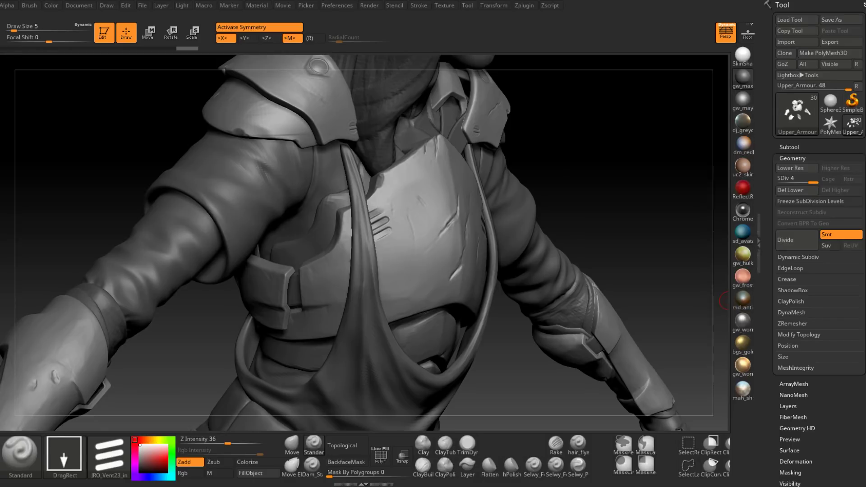
{"action": "mouse_move", "coordinate": [512, 368]}
{"action": "left_mouse_down"}
{"action": "mouse_move", "coordinate": [527, 377]}
{"action": "mouse_move", "coordinate": [557, 329]}
{"action": "mouse_move", "coordinate": [608, 311]}
{"action": "mouse_move", "coordinate": [611, 300]}
{"action": "mouse_move", "coordinate": [599, 318]}
{"action": "left_mouse_up"}
{"action": "right_click_drag", "start_coordinate": [451, 281], "coordinate": [545, 369], "text": "ctrl"}
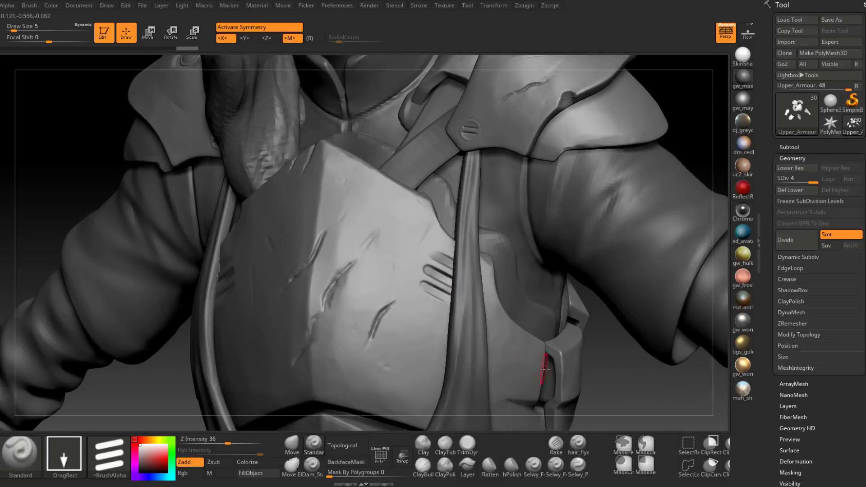
{"action": "left_click_drag", "start_coordinate": [633, 383], "coordinate": [629, 347]}
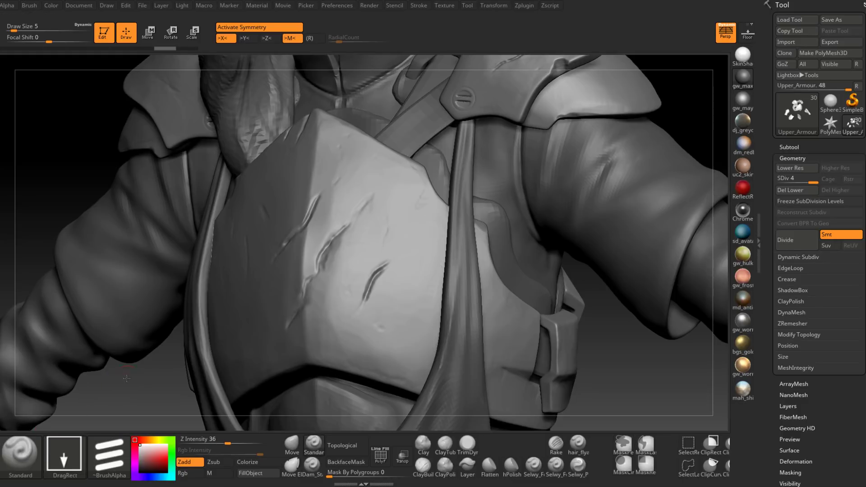
{"action": "left_click_drag", "start_coordinate": [127, 378], "coordinate": [121, 402]}
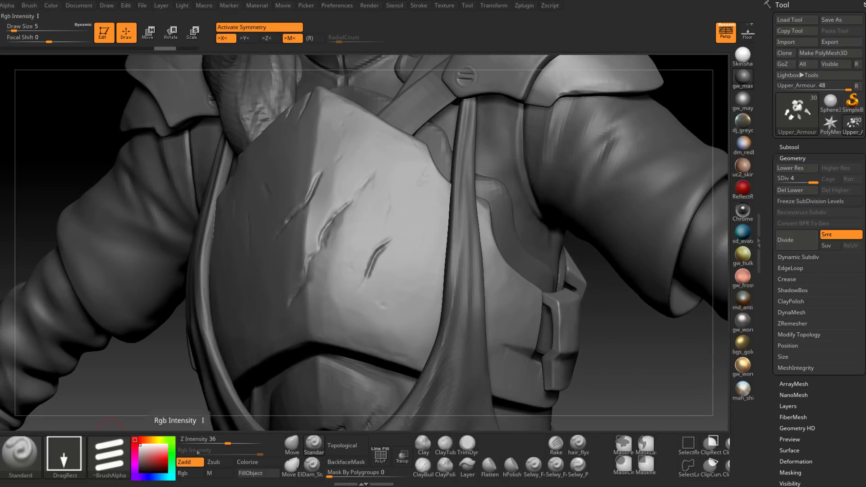
Switch to the Inflat brush with the DragRect stroke and the JRO_Vent23 alpha.
{"action": "left_click", "coordinate": [22, 459]}
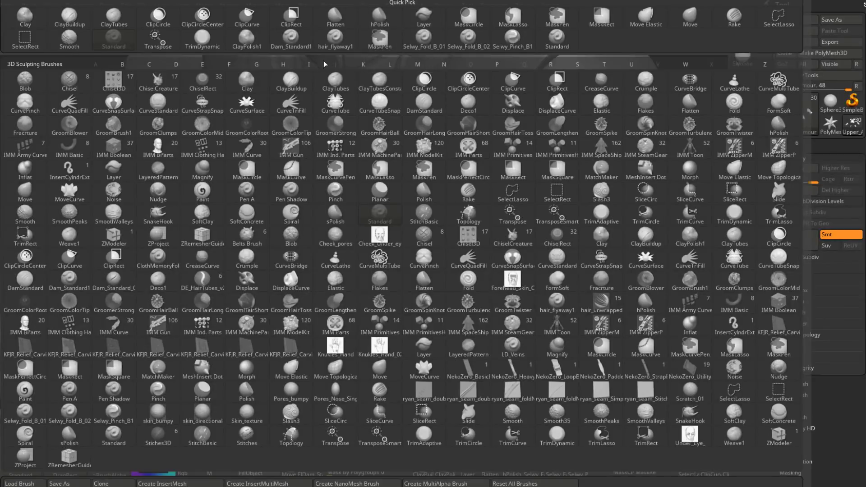
{"action": "left_click", "coordinate": [308, 64]}
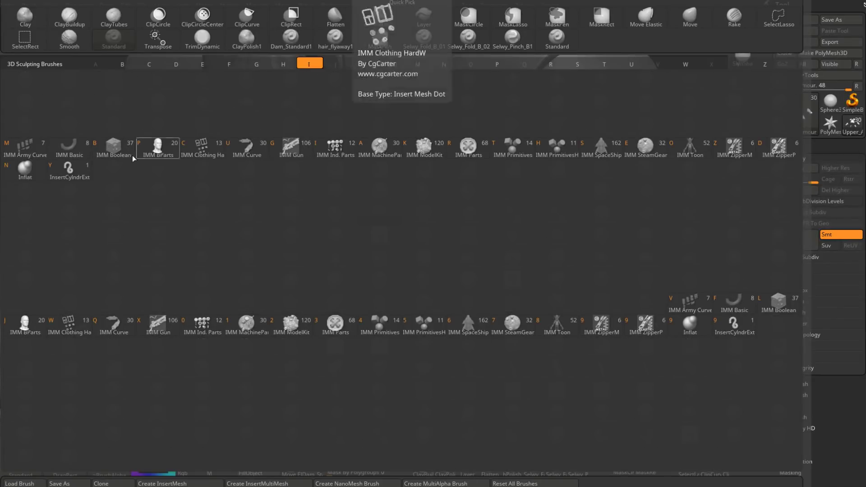
{"action": "left_click", "coordinate": [33, 176]}
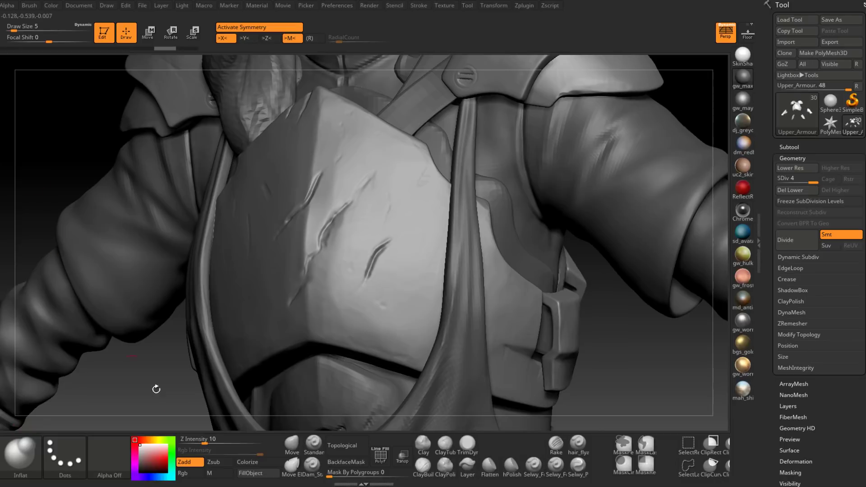
{"action": "left_click", "coordinate": [71, 459]}
{"action": "left_click", "coordinate": [69, 376]}
{"action": "left_click", "coordinate": [108, 458]}
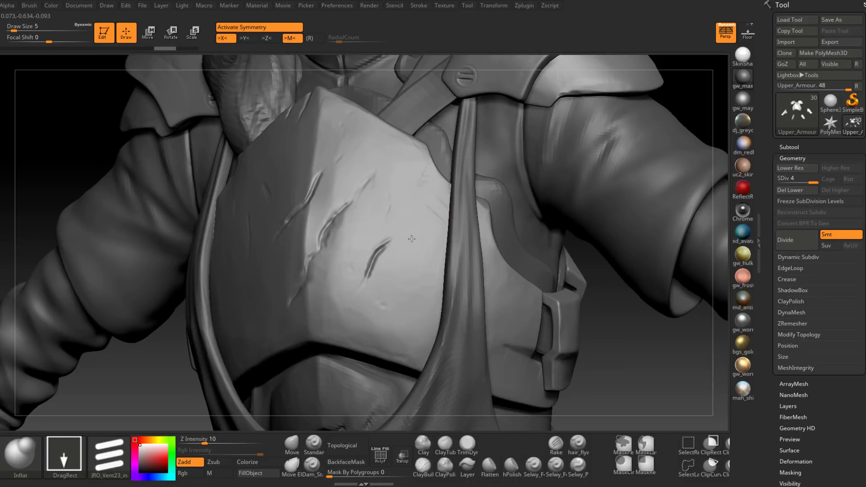
Try stamping the vent slots on the chest plate's upper side edges with the Inflat brush, raising Z Intensity to 68.
{"action": "key", "text": "ctrl"}
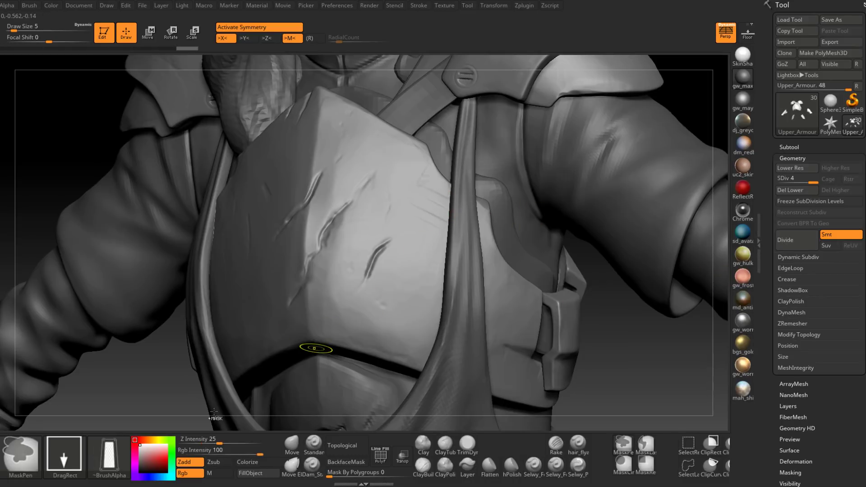
{"action": "mouse_move", "coordinate": [410, 259]}
{"action": "left_mouse_down"}
{"action": "mouse_move", "coordinate": [429, 300]}
{"action": "mouse_move", "coordinate": [372, 311]}
{"action": "mouse_move", "coordinate": [387, 246]}
{"action": "left_mouse_up"}
{"action": "key", "text": "ctrl+z"}
{"action": "left_click_drag", "start_coordinate": [437, 212], "coordinate": [432, 248]}
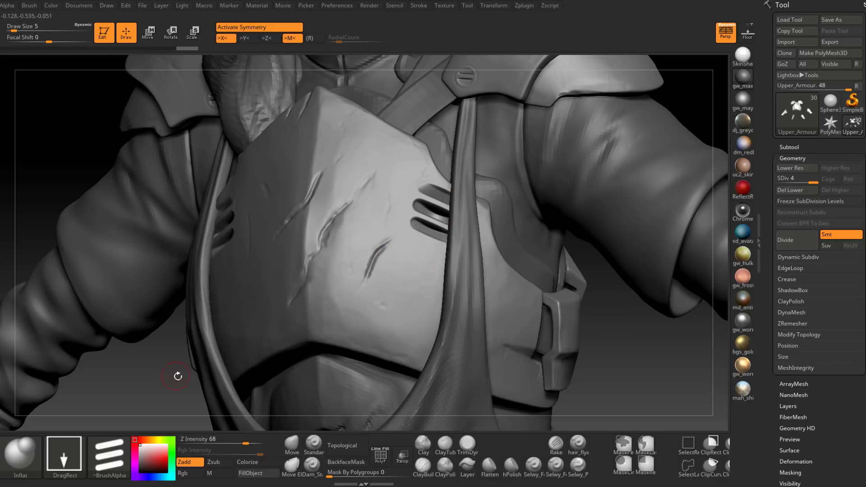
{"action": "left_click_drag", "start_coordinate": [142, 386], "coordinate": [299, 395]}
{"action": "mouse_move", "coordinate": [515, 373]}
{"action": "left_mouse_down"}
{"action": "mouse_move", "coordinate": [580, 372]}
{"action": "mouse_move", "coordinate": [593, 350]}
{"action": "mouse_move", "coordinate": [601, 357]}
{"action": "left_mouse_up"}
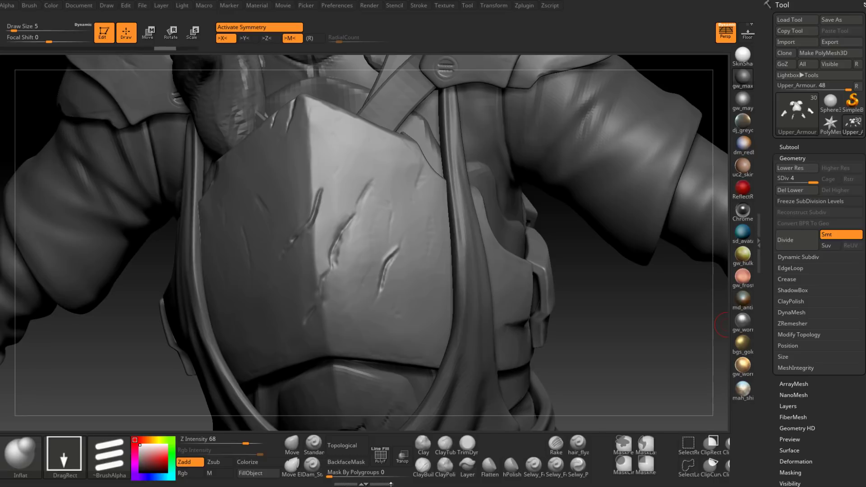
Return to the Standard brush and stamp the JRO_Vent23 alpha on the chest plate's upper side edges.
{"action": "left_click", "coordinate": [314, 447]}
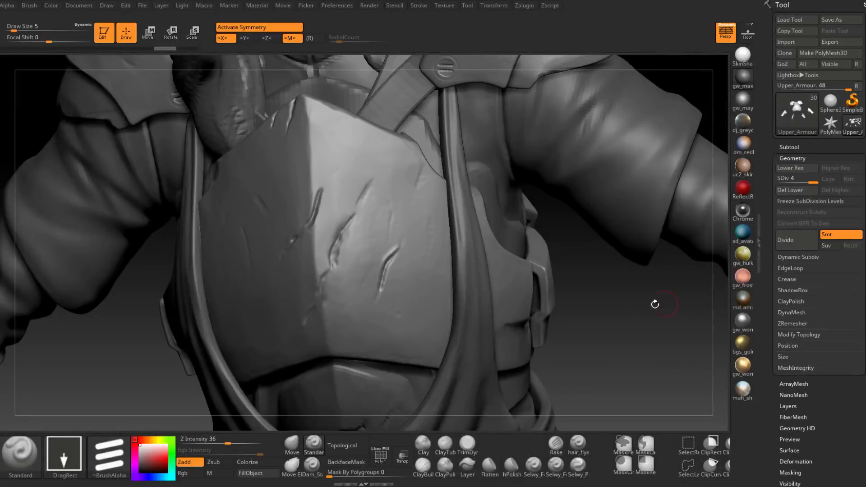
{"action": "left_click_drag", "start_coordinate": [654, 304], "coordinate": [620, 312]}
{"action": "key", "text": "ctrl"}
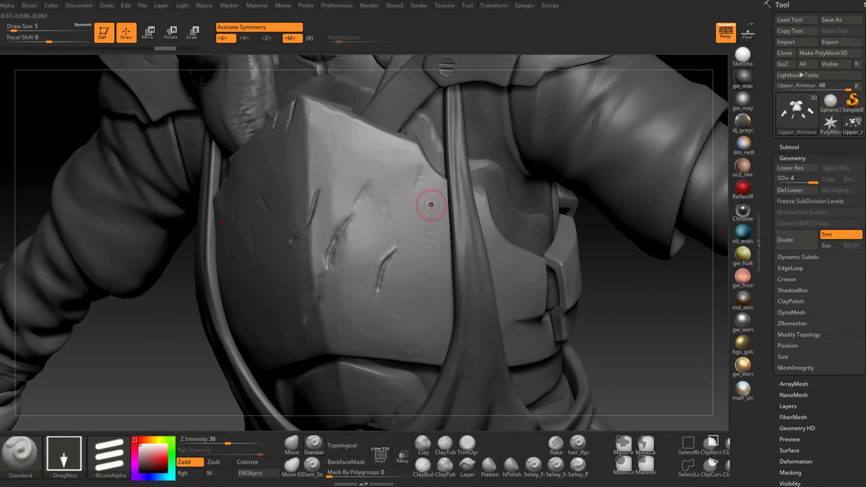
{"action": "left_click_drag", "start_coordinate": [436, 208], "coordinate": [434, 236]}
{"action": "left_click_drag", "start_coordinate": [641, 297], "coordinate": [636, 311]}
{"action": "right_click_drag", "start_coordinate": [636, 311], "coordinate": [558, 309], "text": "ctrl"}
{"action": "mouse_move", "coordinate": [528, 310]}
{"action": "left_mouse_down"}
{"action": "mouse_move", "coordinate": [550, 317]}
{"action": "mouse_move", "coordinate": [500, 311]}
{"action": "left_mouse_up"}
Try stamping the JRO_Vent23 alpha on the upper part of the forearm guard, and undo the stamp.
{"action": "mouse_move", "coordinate": [538, 341]}
{"action": "right_mouse_down"}
{"action": "mouse_move", "coordinate": [535, 354]}
{"action": "mouse_move", "coordinate": [559, 284]}
{"action": "mouse_move", "coordinate": [521, 323]}
{"action": "mouse_move", "coordinate": [526, 310]}
{"action": "mouse_move", "coordinate": [516, 357]}
{"action": "mouse_move", "coordinate": [471, 329]}
{"action": "mouse_move", "coordinate": [482, 336]}
{"action": "mouse_move", "coordinate": [588, 308]}
{"action": "mouse_move", "coordinate": [532, 245]}
{"action": "mouse_move", "coordinate": [524, 252]}
{"action": "mouse_move", "coordinate": [458, 248]}
{"action": "right_mouse_up"}
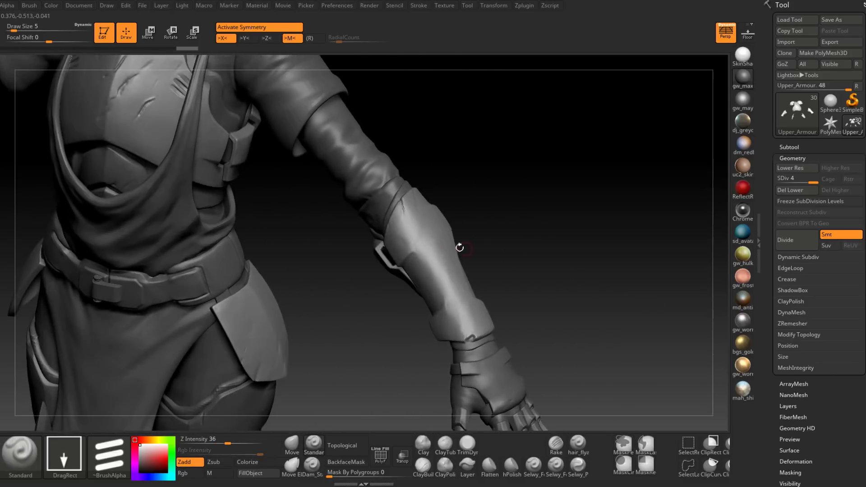
{"action": "right_click_drag", "start_coordinate": [521, 232], "coordinate": [504, 262]}
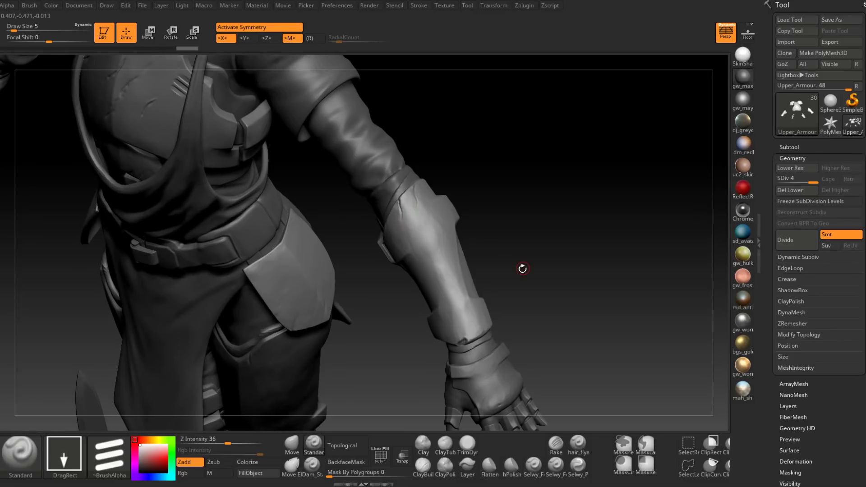
{"action": "mouse_move", "coordinate": [522, 268]}
{"action": "right_mouse_down"}
{"action": "mouse_move", "coordinate": [505, 290]}
{"action": "mouse_move", "coordinate": [498, 281]}
{"action": "right_mouse_up"}
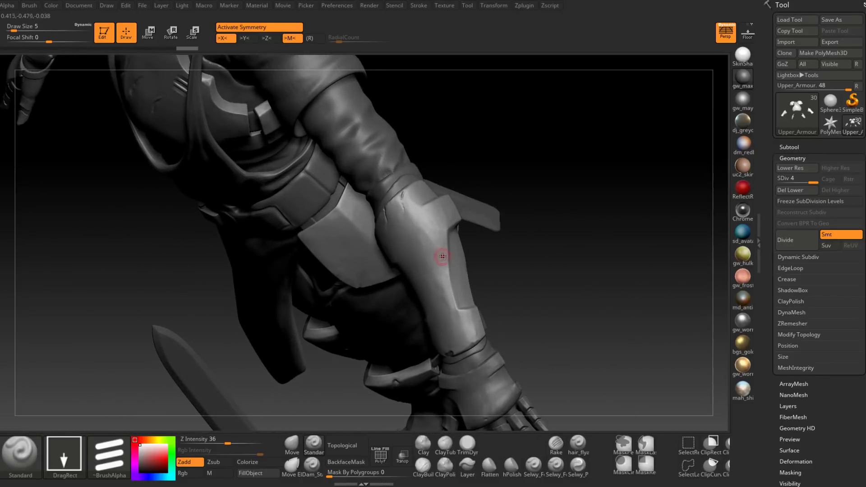
{"action": "left_click_drag", "start_coordinate": [436, 251], "coordinate": [424, 244]}
{"action": "left_click_drag", "start_coordinate": [529, 266], "coordinate": [525, 253]}
{"action": "key", "text": "ctrl+z"}
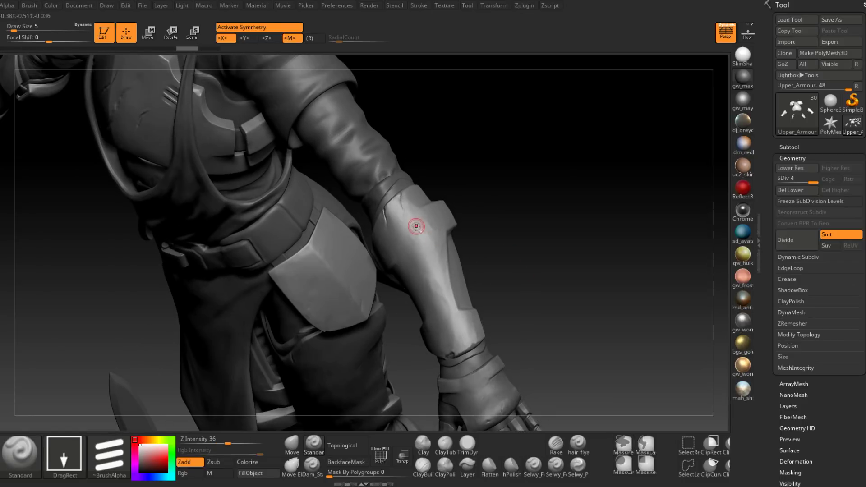
Try stamping the JRO_Vent23 alpha on the back plate's upper corners beside the shoulder pads, and undo the stamps.
{"action": "mouse_move", "coordinate": [415, 225]}
{"action": "right_mouse_down"}
{"action": "mouse_move", "coordinate": [507, 247]}
{"action": "mouse_move", "coordinate": [515, 290]}
{"action": "mouse_move", "coordinate": [520, 239]}
{"action": "mouse_move", "coordinate": [538, 255]}
{"action": "mouse_move", "coordinate": [496, 267]}
{"action": "right_mouse_up"}
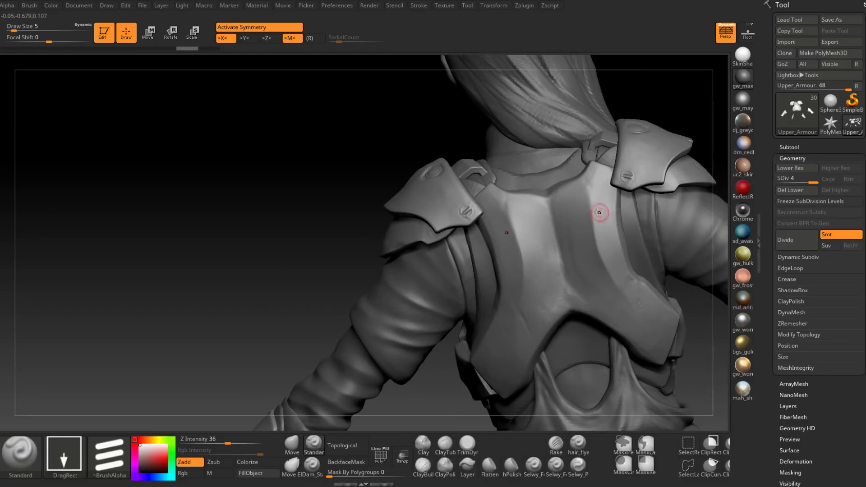
{"action": "mouse_move", "coordinate": [494, 203]}
{"action": "left_mouse_down"}
{"action": "mouse_move", "coordinate": [499, 216]}
{"action": "mouse_move", "coordinate": [507, 211]}
{"action": "left_mouse_up"}
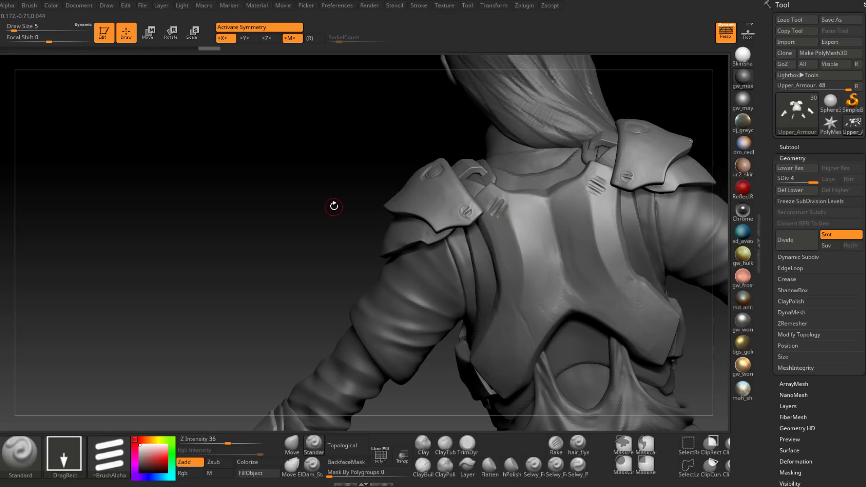
{"action": "mouse_move", "coordinate": [334, 206]}
{"action": "left_mouse_down"}
{"action": "mouse_move", "coordinate": [323, 224]}
{"action": "mouse_move", "coordinate": [329, 200]}
{"action": "left_mouse_up"}
{"action": "key", "text": "ctrl+z"}
{"action": "key", "text": "ctrl+z"}
{"action": "key", "text": "ctrl+z"}
{"action": "key", "text": "ctrl+z"}
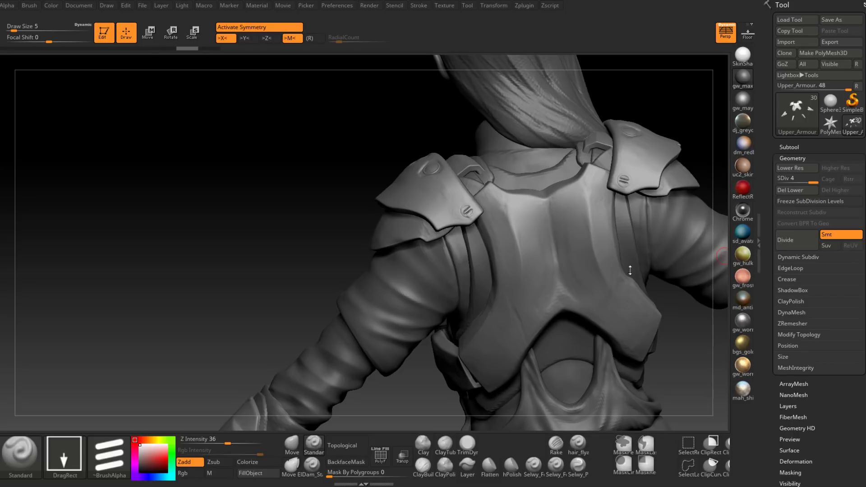
Try stamping the JRO_Vent23 alpha on the outer face of the lower shoulder plates and return to the back plate.
{"action": "left_click_drag", "start_coordinate": [226, 249], "coordinate": [254, 249]}
{"action": "left_click_drag", "start_coordinate": [183, 248], "coordinate": [207, 244]}
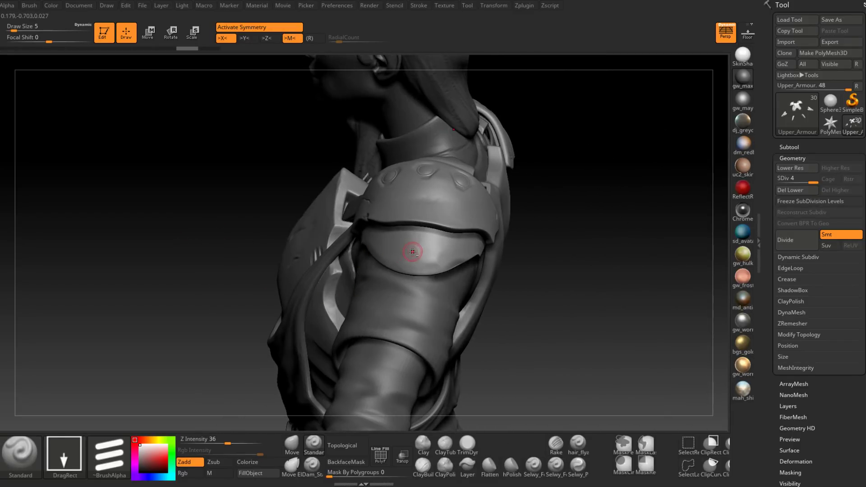
{"action": "left_click_drag", "start_coordinate": [409, 252], "coordinate": [390, 249]}
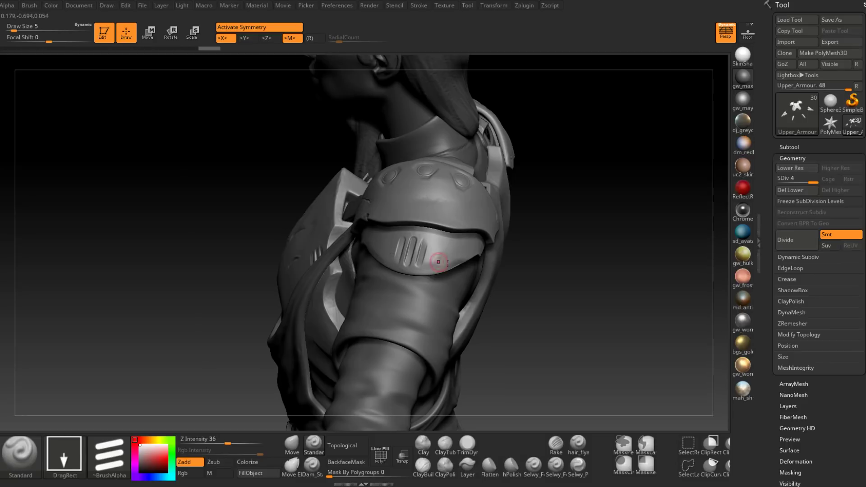
{"action": "left_click_drag", "start_coordinate": [519, 280], "coordinate": [605, 301]}
{"action": "right_click_drag", "start_coordinate": [511, 282], "coordinate": [252, 253]}
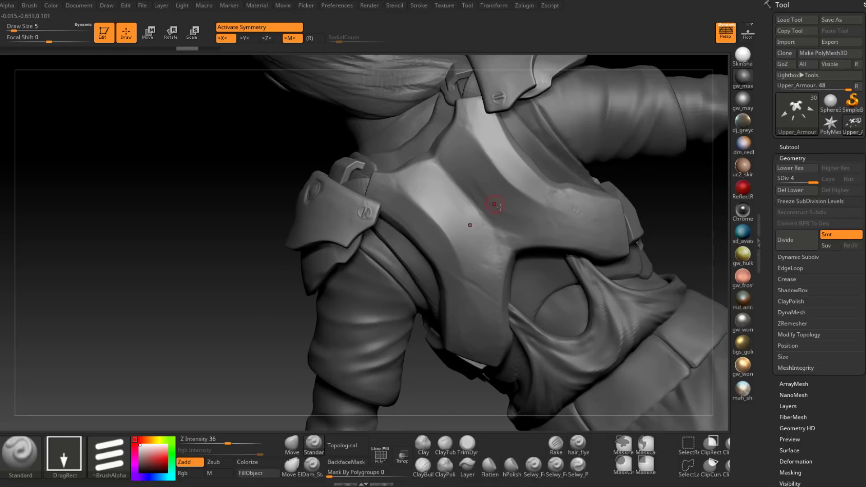
{"action": "right_click_drag", "start_coordinate": [694, 211], "coordinate": [632, 184]}
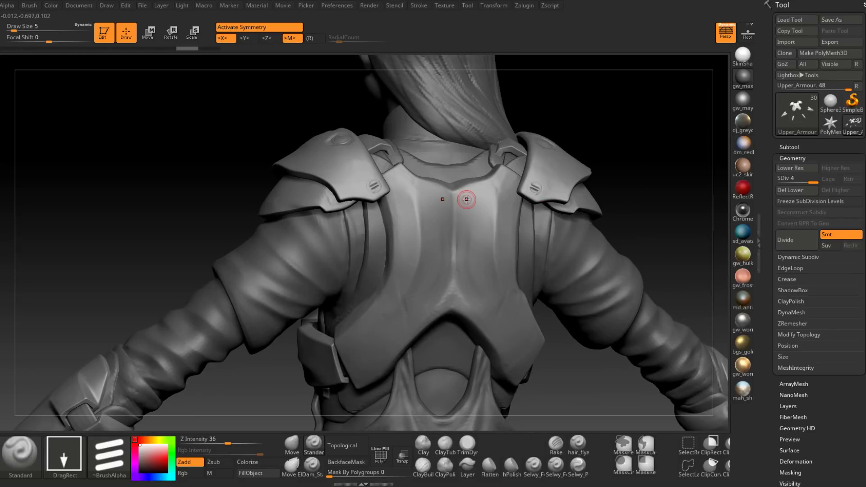
Stamp the JRO_Vent23 alpha on the back plate's upper corners beside the shoulder pads.
{"action": "mouse_move", "coordinate": [402, 191]}
{"action": "left_mouse_down"}
{"action": "mouse_move", "coordinate": [415, 197]}
{"action": "mouse_move", "coordinate": [415, 182]}
{"action": "left_mouse_up"}
{"action": "mouse_move", "coordinate": [215, 144]}
{"action": "left_mouse_down"}
{"action": "mouse_move", "coordinate": [209, 149]}
{"action": "mouse_move", "coordinate": [271, 153]}
{"action": "left_mouse_up"}
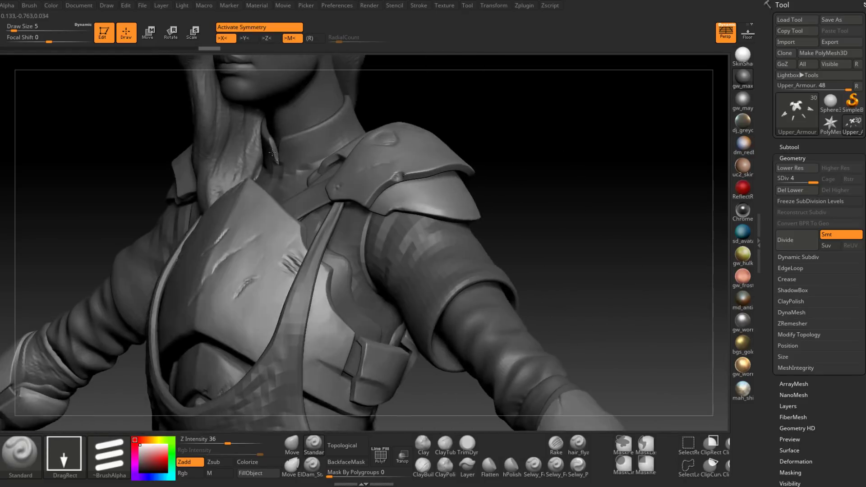
{"action": "left_click_drag", "start_coordinate": [570, 195], "coordinate": [492, 199]}
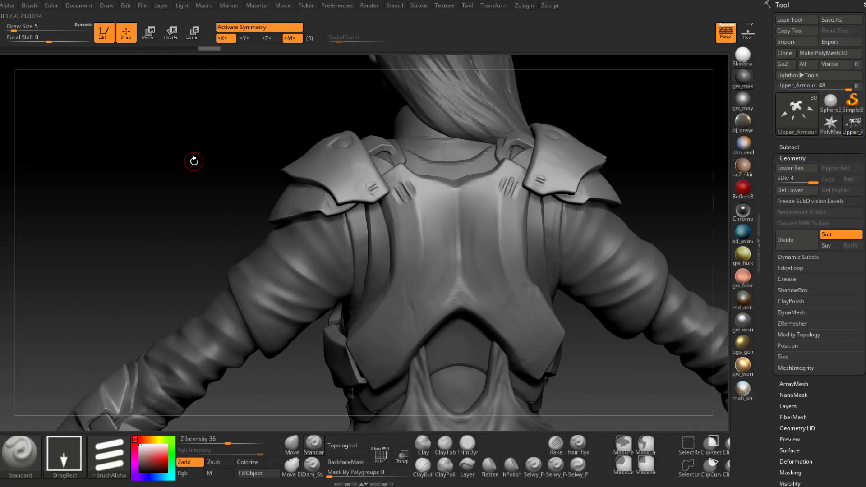
{"action": "mouse_move", "coordinate": [194, 161]}
{"action": "left_mouse_down"}
{"action": "mouse_move", "coordinate": [144, 160]}
{"action": "mouse_move", "coordinate": [222, 170]}
{"action": "left_mouse_up"}
{"action": "key", "text": "ctrl"}
{"action": "right_click_drag", "start_coordinate": [565, 170], "coordinate": [490, 238], "text": "ctrl"}
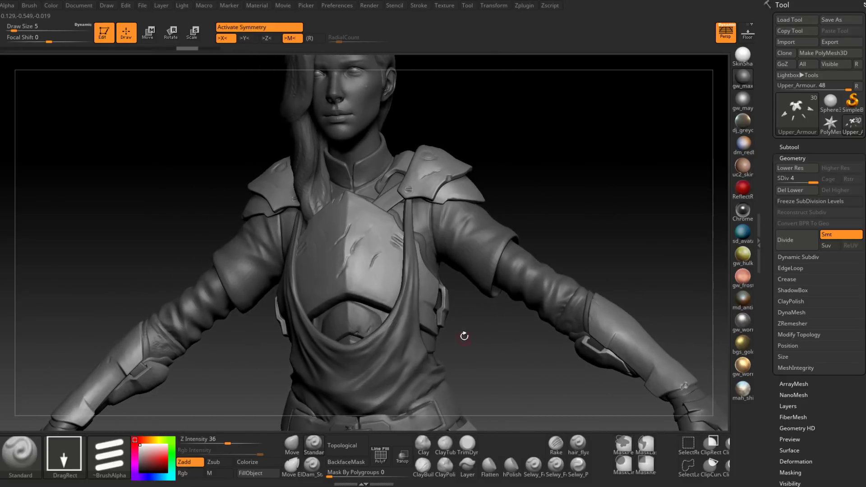
Switch to the Legs subtool and stamp the JRO_Vent23 alpha near the upper edge of the outer thigh plate.
{"action": "left_click_drag", "start_coordinate": [464, 334], "coordinate": [541, 228], "text": "alt"}
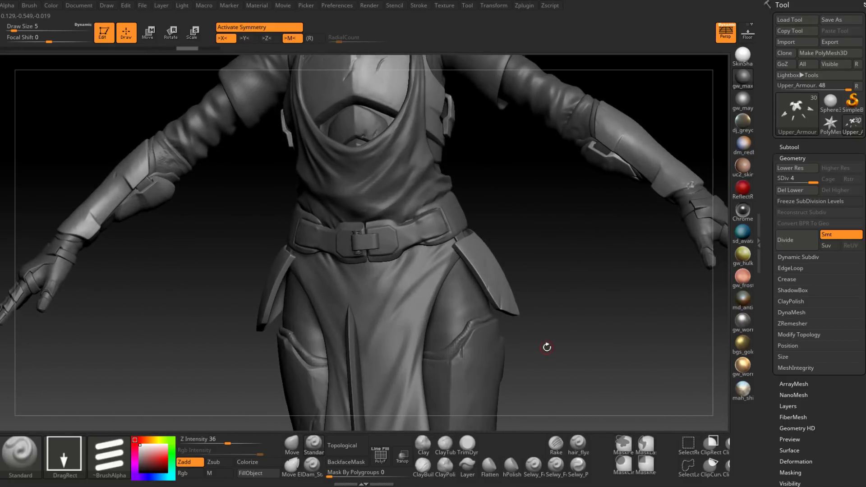
{"action": "left_click_drag", "start_coordinate": [546, 347], "coordinate": [531, 239], "text": "alt"}
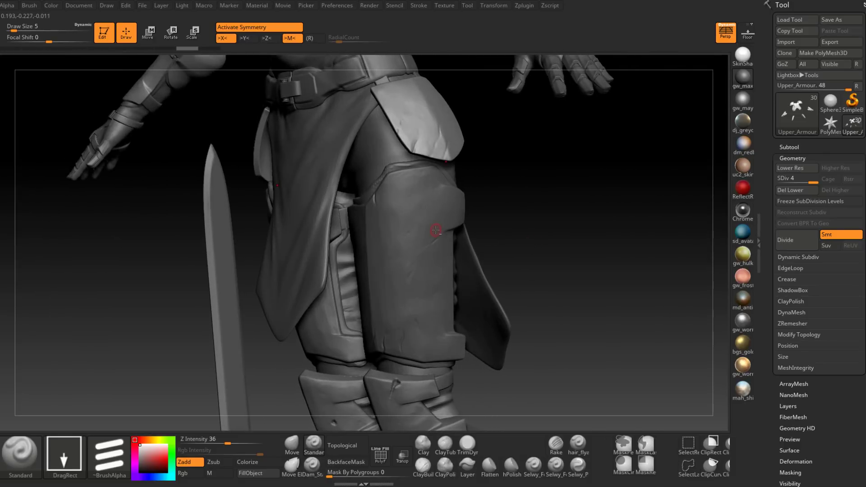
{"action": "left_click_drag", "start_coordinate": [509, 155], "coordinate": [527, 261], "text": "alt"}
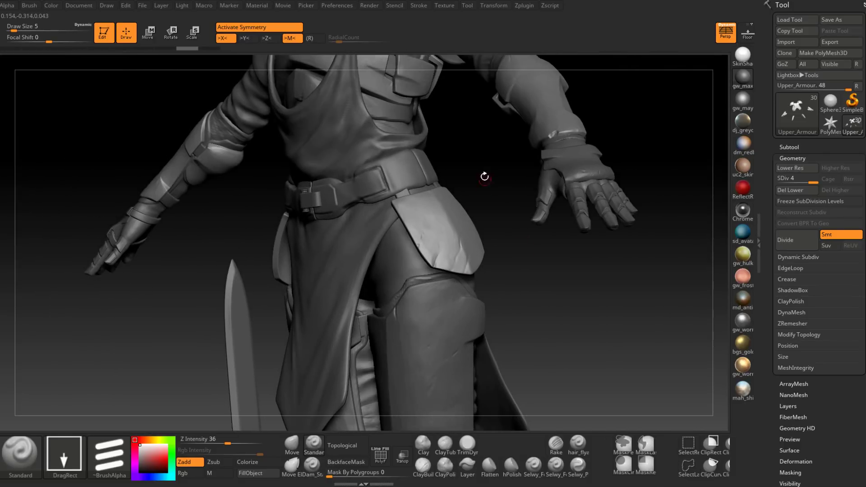
{"action": "left_click_drag", "start_coordinate": [484, 176], "coordinate": [507, 234], "text": "alt"}
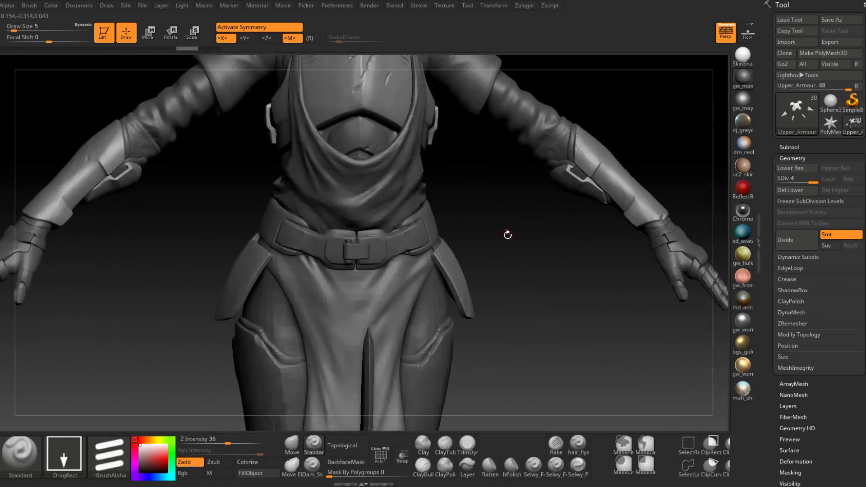
{"action": "left_click_drag", "start_coordinate": [513, 276], "coordinate": [519, 293]}
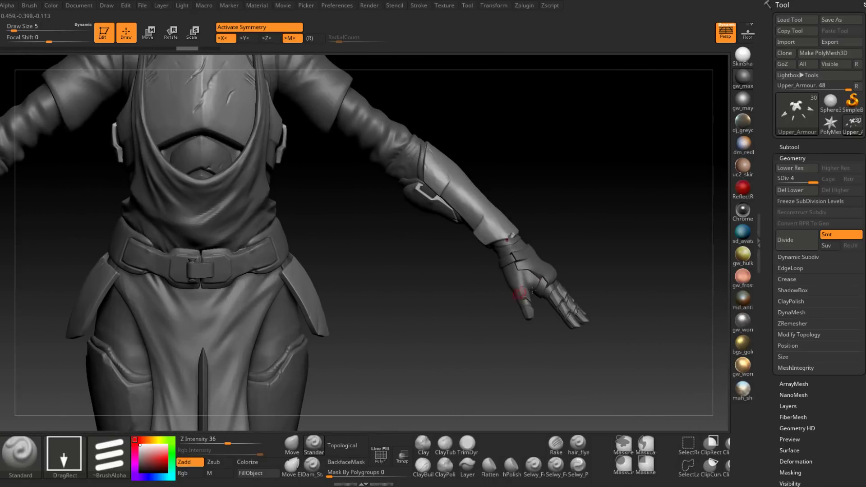
{"action": "left_click_drag", "start_coordinate": [339, 333], "coordinate": [431, 126], "text": "alt"}
{"action": "left_click", "coordinate": [370, 284], "text": "alt"}
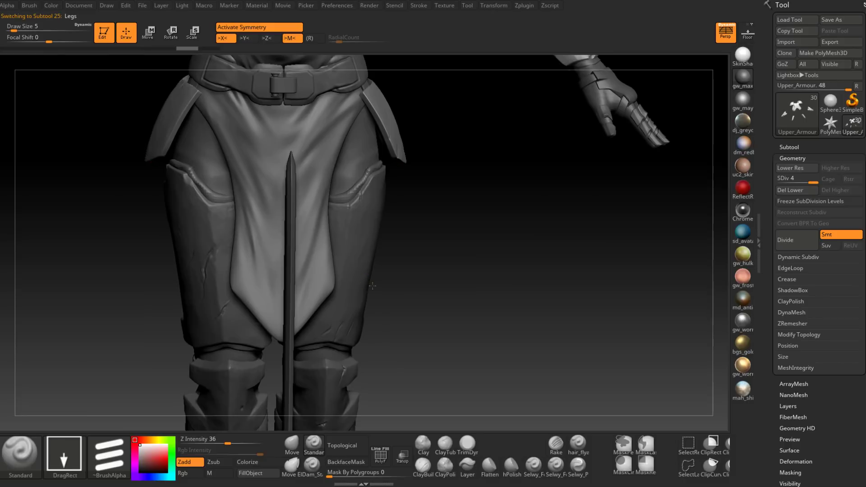
{"action": "left_click_drag", "start_coordinate": [464, 284], "coordinate": [398, 189]}
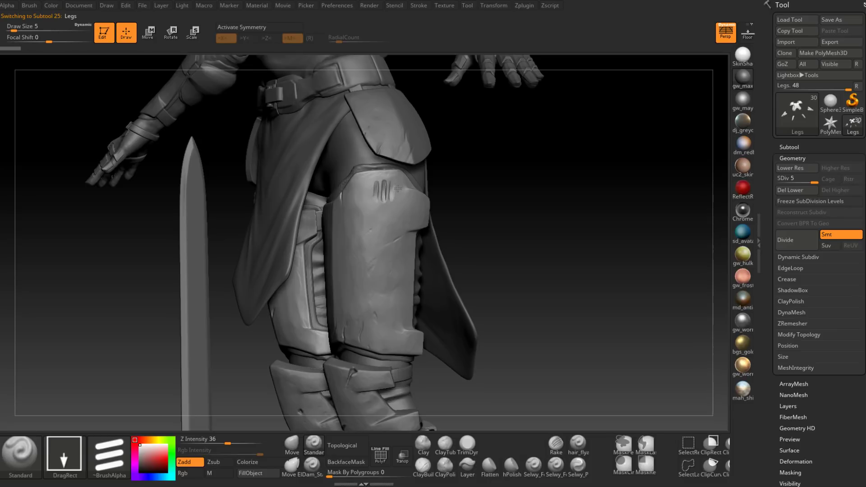
{"action": "mouse_move", "coordinate": [534, 203]}
{"action": "left_mouse_down"}
{"action": "mouse_move", "coordinate": [510, 205]}
{"action": "mouse_move", "coordinate": [550, 206]}
{"action": "mouse_move", "coordinate": [518, 206]}
{"action": "mouse_move", "coordinate": [536, 209]}
{"action": "left_mouse_up"}
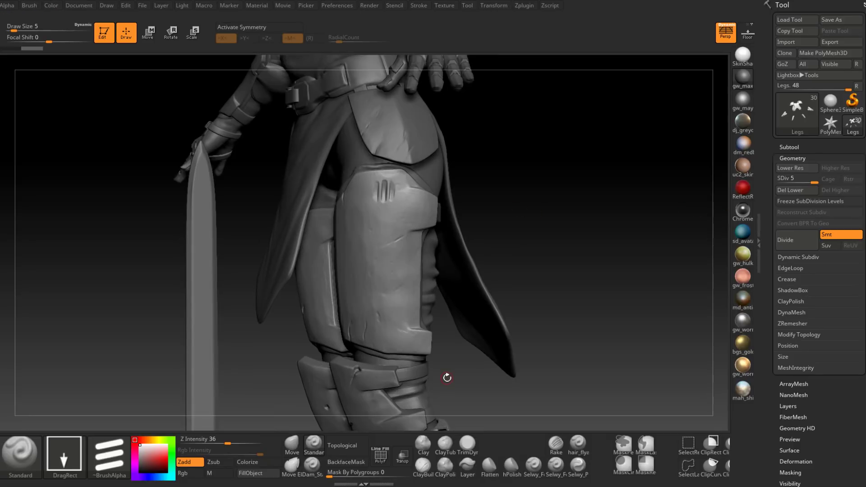
Change the brush alpha to JRO_Handle01_in for the thigh plate's side tabs.
{"action": "left_click", "coordinate": [110, 455]}
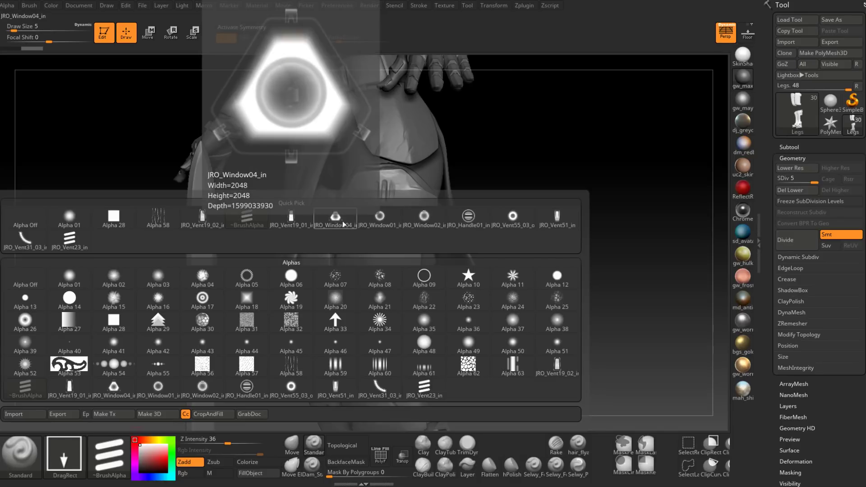
{"action": "left_click", "coordinate": [468, 221]}
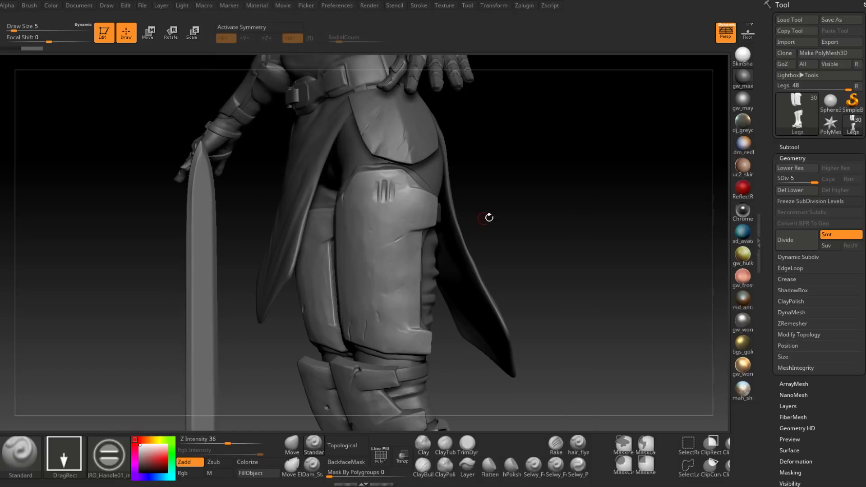
{"action": "mouse_move", "coordinate": [500, 215]}
{"action": "right_mouse_down"}
{"action": "mouse_move", "coordinate": [518, 205]}
{"action": "mouse_move", "coordinate": [504, 339]}
{"action": "right_mouse_up"}
{"action": "right_click_drag", "start_coordinate": [503, 338], "coordinate": [472, 288], "text": "ctrl"}
{"action": "right_click_drag", "start_coordinate": [401, 230], "coordinate": [429, 363]}
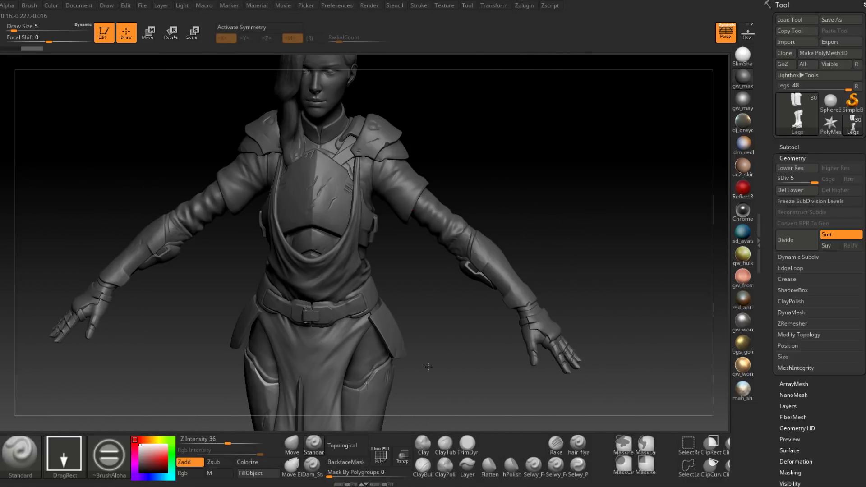
{"action": "mouse_move", "coordinate": [431, 176]}
{"action": "right_mouse_down", "text": "alt"}
{"action": "mouse_move", "coordinate": [440, 230]}
{"action": "mouse_move", "coordinate": [401, 242]}
{"action": "mouse_move", "coordinate": [419, 249]}
{"action": "mouse_move", "coordinate": [453, 386]}
{"action": "right_mouse_up", "text": "alt"}
{"action": "right_click_drag", "start_coordinate": [461, 269], "coordinate": [469, 113], "text": "alt"}
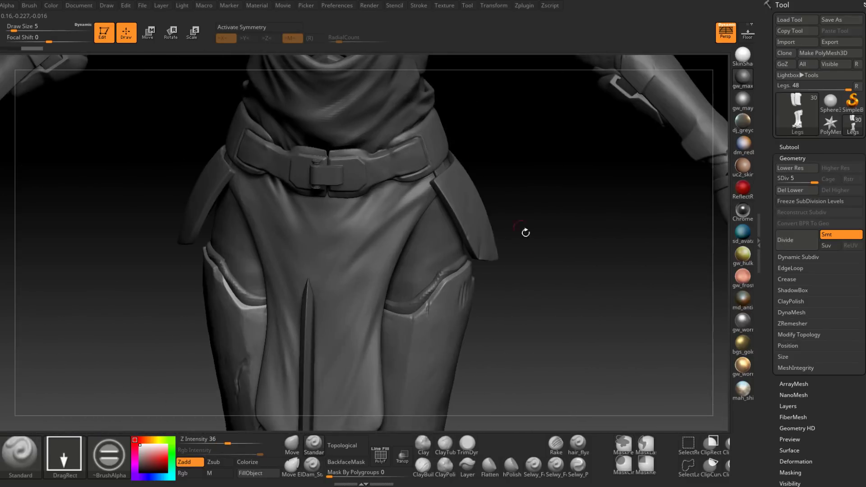
{"action": "right_click_drag", "start_coordinate": [525, 232], "coordinate": [575, 306]}
{"action": "right_click_drag", "start_coordinate": [587, 246], "coordinate": [603, 86]}
{"action": "right_click_drag", "start_coordinate": [593, 227], "coordinate": [559, 230]}
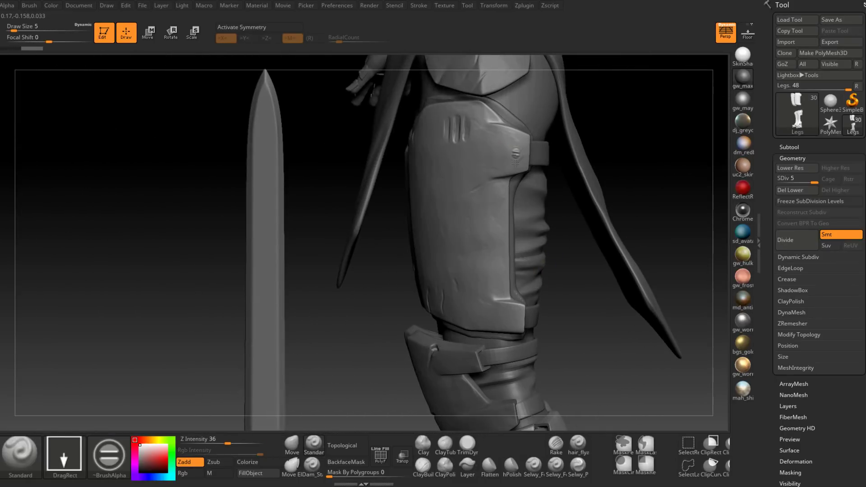
Try stamping the JRO_Handle01_in alpha on the thigh plate's upper outer strap tab, and undo the stamps.
{"action": "left_click_drag", "start_coordinate": [515, 164], "coordinate": [515, 165]}
{"action": "key", "text": "ctrl"}
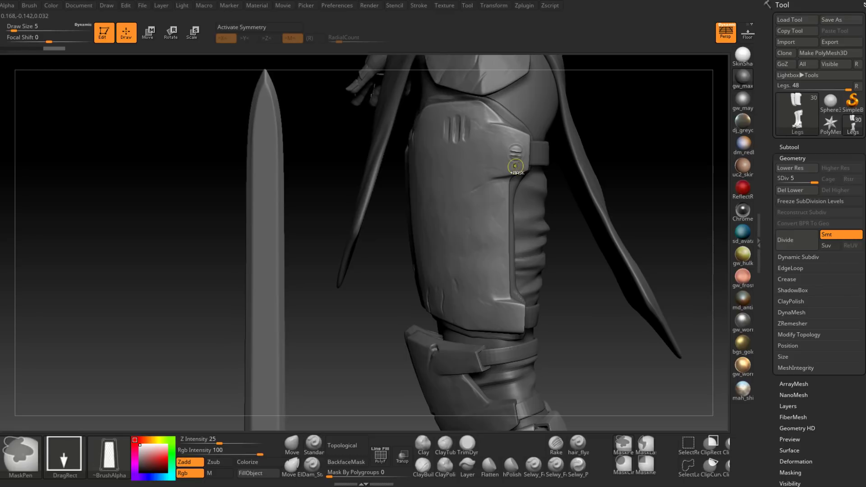
{"action": "key", "text": "ctrl+z"}
{"action": "left_click_drag", "start_coordinate": [514, 155], "coordinate": [514, 171]}
{"action": "key", "text": "ctrl+z"}
Stamp the JRO_Handle01_in alpha, turned upright, on the upper and lower outer strap tabs of the thigh plate.
{"action": "left_click_drag", "start_coordinate": [515, 168], "coordinate": [528, 154]}
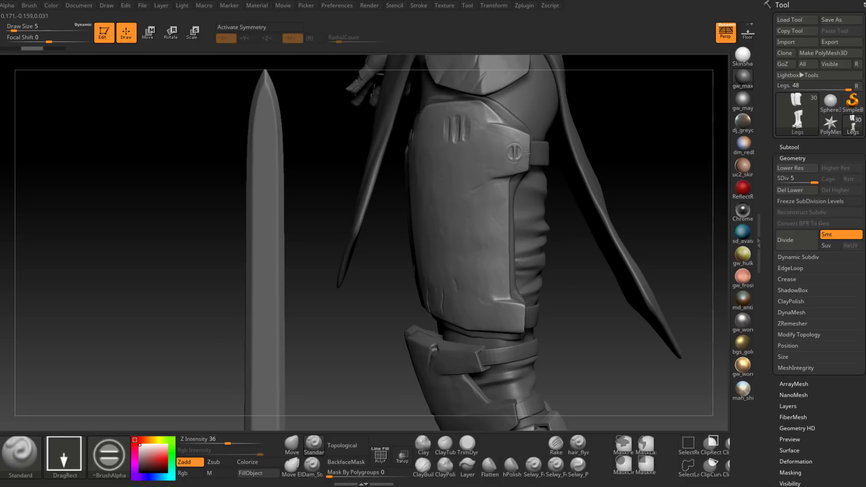
{"action": "mouse_move", "coordinate": [575, 276]}
{"action": "left_mouse_down"}
{"action": "mouse_move", "coordinate": [541, 311]}
{"action": "mouse_move", "coordinate": [517, 323]}
{"action": "mouse_move", "coordinate": [503, 318]}
{"action": "left_mouse_up"}
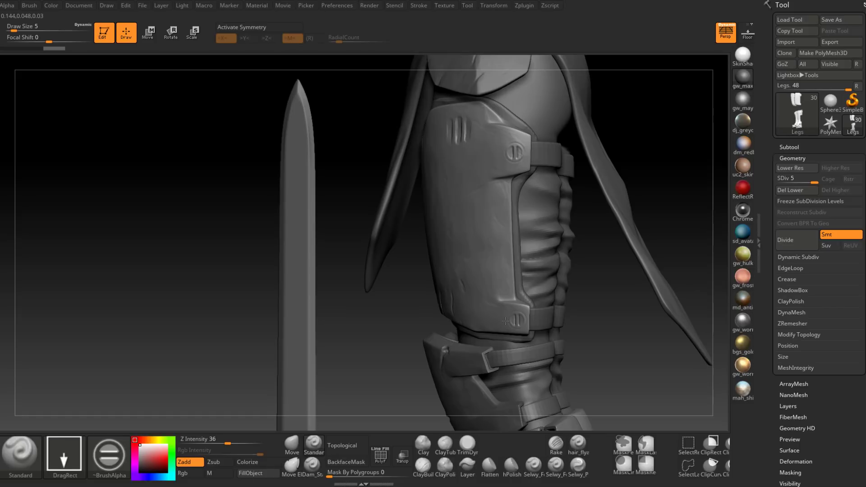
{"action": "right_click_drag", "start_coordinate": [505, 321], "coordinate": [600, 343]}
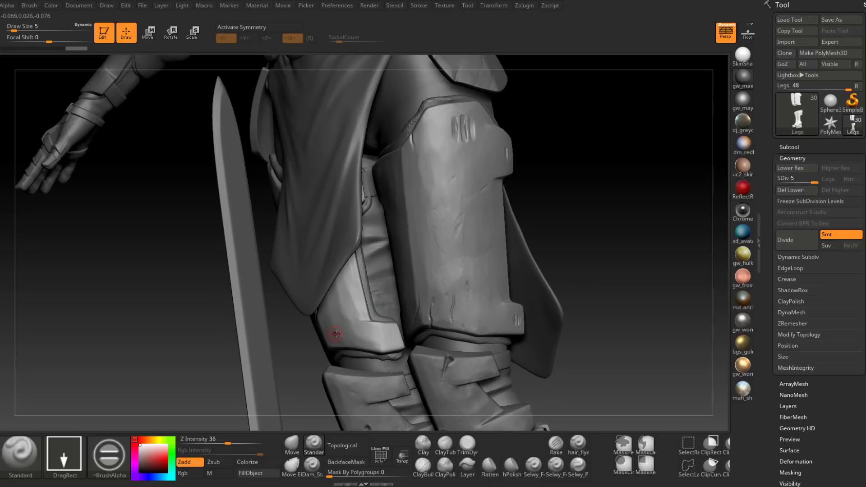
Stamp the JRO_Handle01_in alpha on the upper and lower outer strap tabs of the opposite leg's thigh plate.
{"action": "mouse_move", "coordinate": [572, 224]}
{"action": "left_mouse_down"}
{"action": "mouse_move", "coordinate": [610, 220]}
{"action": "mouse_move", "coordinate": [605, 245]}
{"action": "left_mouse_up"}
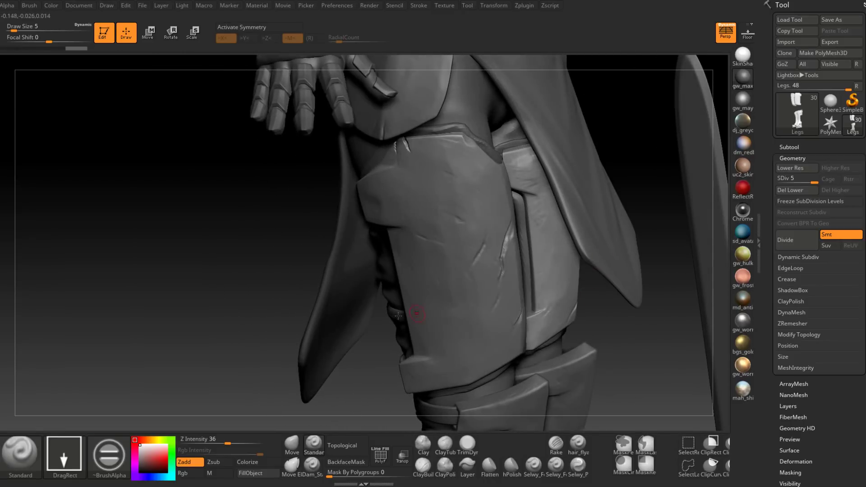
{"action": "mouse_move", "coordinate": [618, 315]}
{"action": "left_mouse_down"}
{"action": "mouse_move", "coordinate": [557, 315]}
{"action": "mouse_move", "coordinate": [708, 288]}
{"action": "left_mouse_up"}
{"action": "left_click_drag", "start_coordinate": [414, 185], "coordinate": [397, 185]}
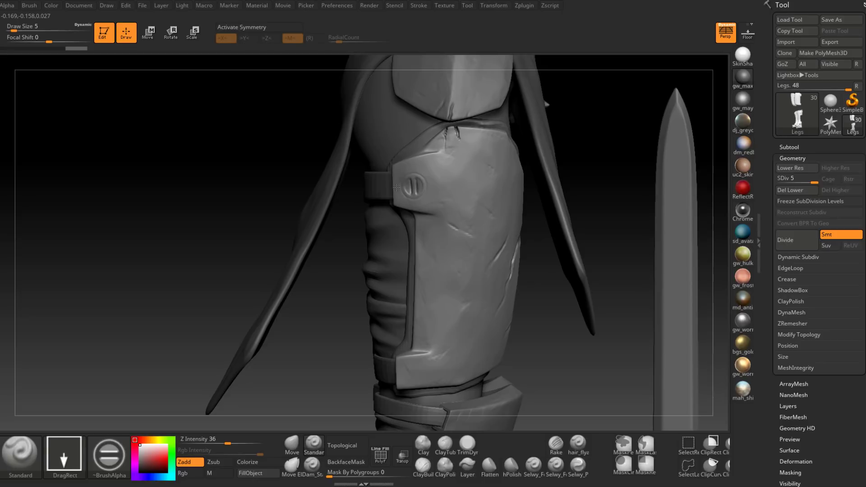
{"action": "left_click_drag", "start_coordinate": [398, 186], "coordinate": [398, 186]}
{"action": "mouse_move", "coordinate": [561, 333]}
{"action": "left_mouse_down", "text": "alt"}
{"action": "mouse_move", "coordinate": [550, 235]}
{"action": "mouse_move", "coordinate": [532, 214]}
{"action": "mouse_move", "coordinate": [523, 218]}
{"action": "left_mouse_up", "text": "alt"}
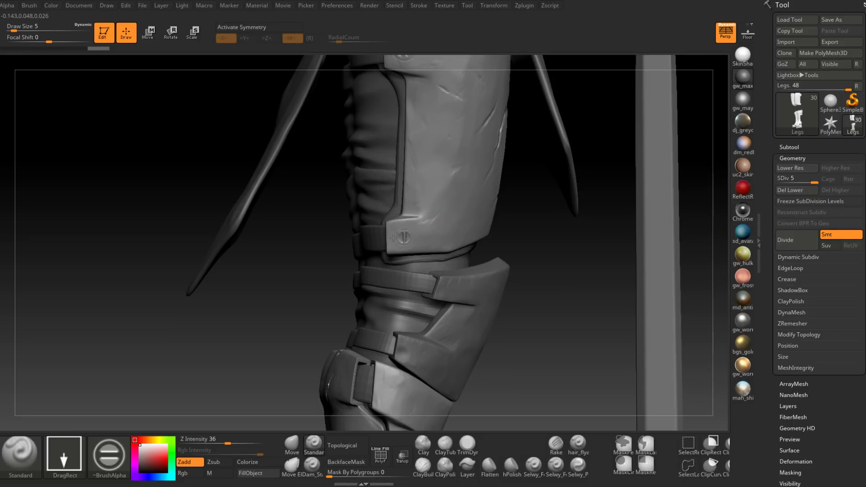
{"action": "left_click_drag", "start_coordinate": [393, 237], "coordinate": [390, 237]}
Activate X symmetry and stamp the JRO_Handle01_in alpha on the lower and upper inner tabs of both thigh plates.
{"action": "left_click_drag", "start_coordinate": [555, 264], "coordinate": [312, 231]}
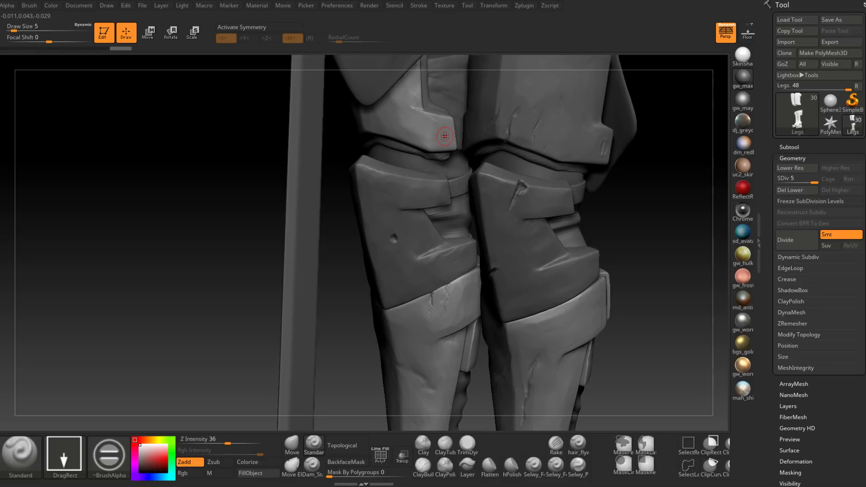
{"action": "key", "text": "x"}
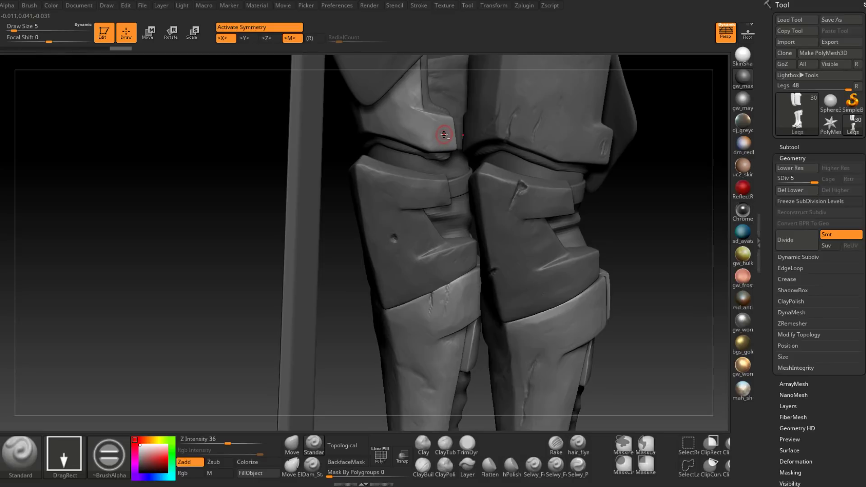
{"action": "left_click_drag", "start_coordinate": [442, 141], "coordinate": [453, 134]}
{"action": "left_click_drag", "start_coordinate": [334, 147], "coordinate": [283, 406], "text": "alt"}
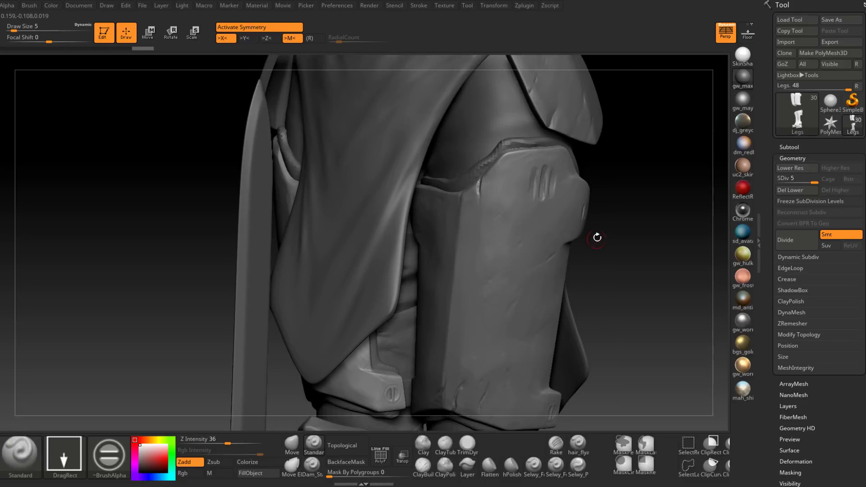
{"action": "left_click_drag", "start_coordinate": [611, 224], "coordinate": [626, 174]}
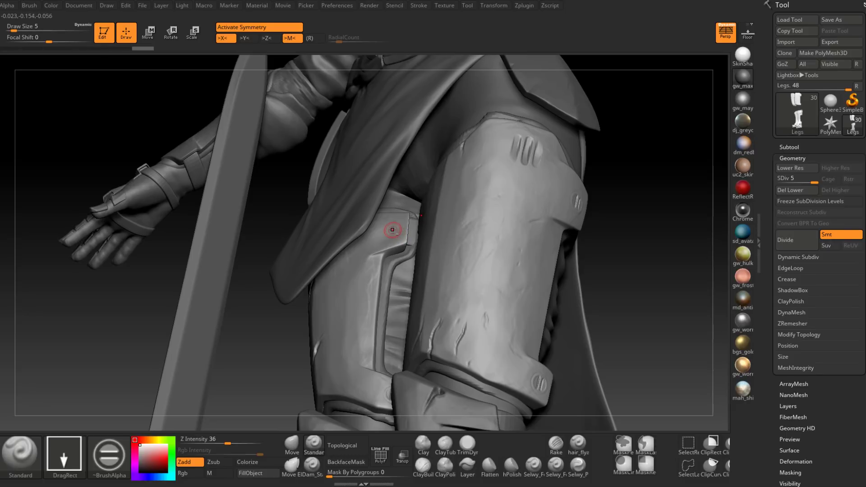
{"action": "left_click_drag", "start_coordinate": [392, 230], "coordinate": [380, 229]}
Try stamping the JRO_Handle01_in alpha on the shin guard's upper side next to the calf buckle, and undo the stamps.
{"action": "right_click_drag", "start_coordinate": [378, 229], "coordinate": [615, 264], "text": "ctrl"}
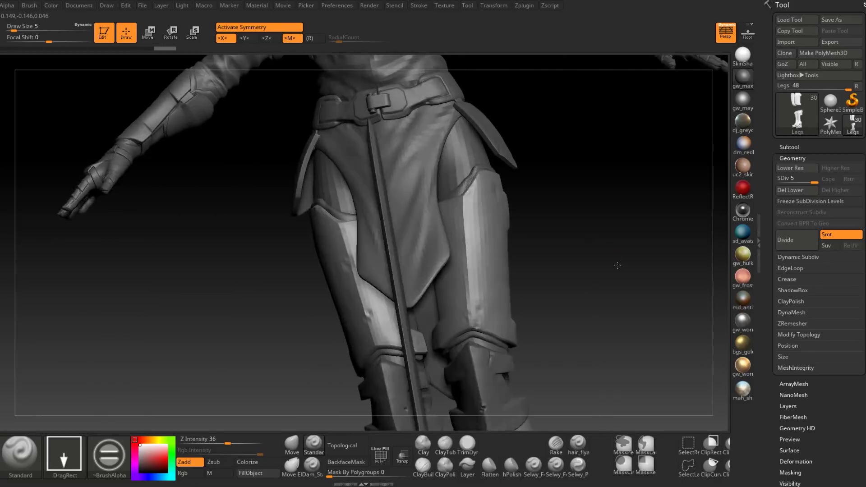
{"action": "left_click_drag", "start_coordinate": [615, 264], "coordinate": [586, 185], "text": "shift"}
{"action": "left_click_drag", "start_coordinate": [514, 343], "coordinate": [542, 264], "text": "alt"}
{"action": "mouse_move", "coordinate": [541, 263]}
{"action": "right_mouse_down"}
{"action": "mouse_move", "coordinate": [483, 300]}
{"action": "mouse_move", "coordinate": [469, 237]}
{"action": "right_mouse_up"}
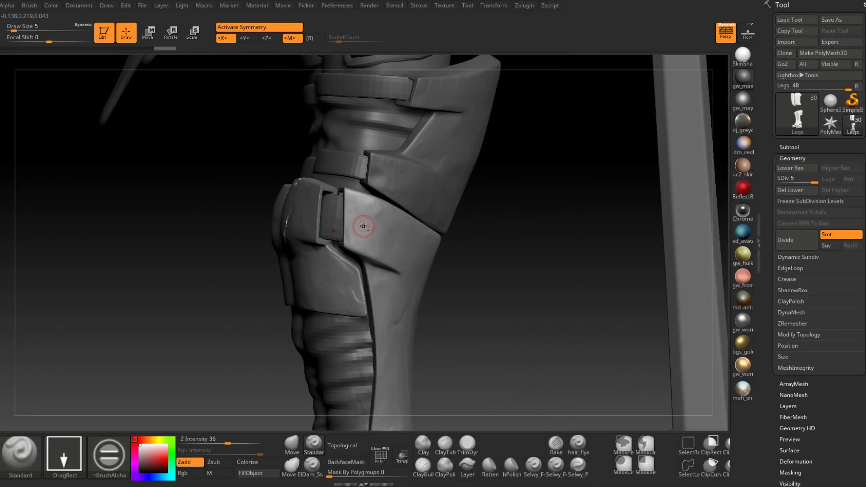
{"action": "left_click_drag", "start_coordinate": [362, 223], "coordinate": [345, 221]}
{"action": "key", "text": "ctrl+z"}
{"action": "left_click_drag", "start_coordinate": [473, 265], "coordinate": [448, 263]}
{"action": "left_click_drag", "start_coordinate": [373, 232], "coordinate": [358, 228]}
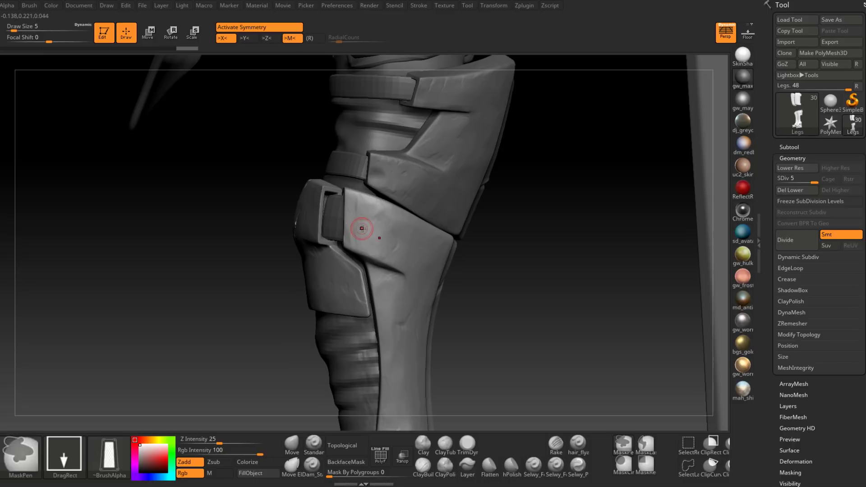
{"action": "key", "text": "ctrl+z"}
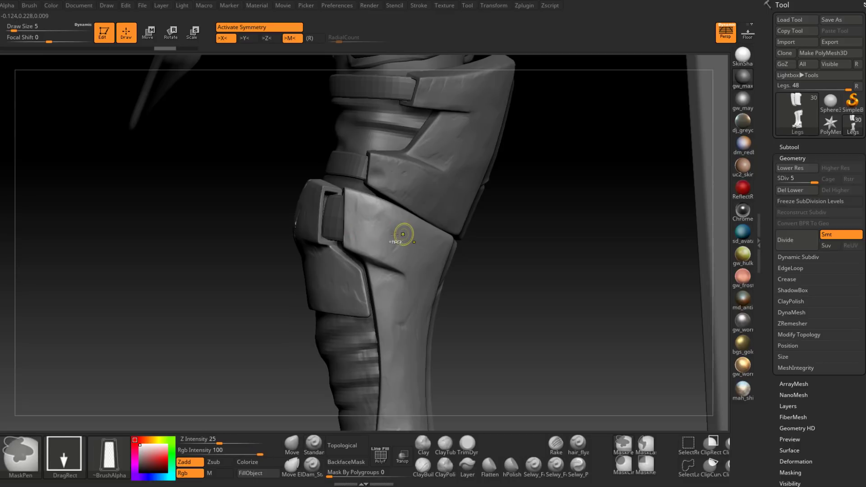
Subdivide the Legs subtool to level 6 and stamp the JRO_Handle01_in alpha on the shin guards beside the outer calf buckles.
{"action": "key", "text": "ctrl+d"}
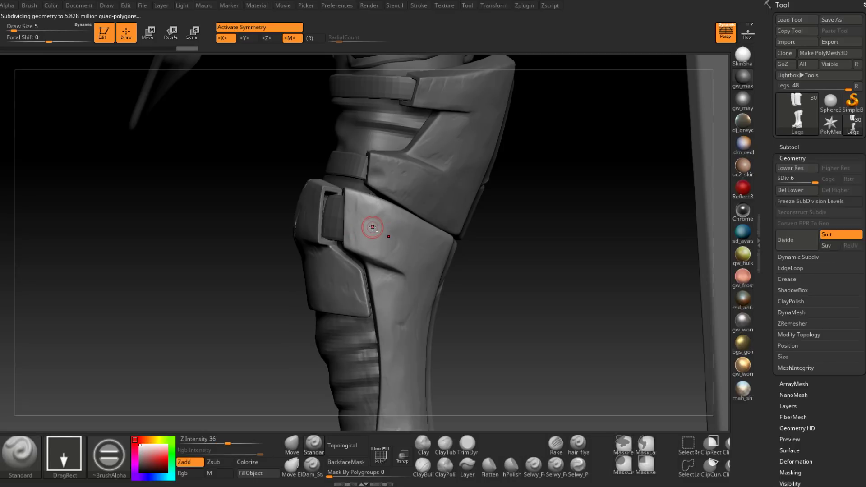
{"action": "left_click_drag", "start_coordinate": [373, 227], "coordinate": [355, 224]}
{"action": "left_click_drag", "start_coordinate": [506, 252], "coordinate": [507, 344], "text": "alt"}
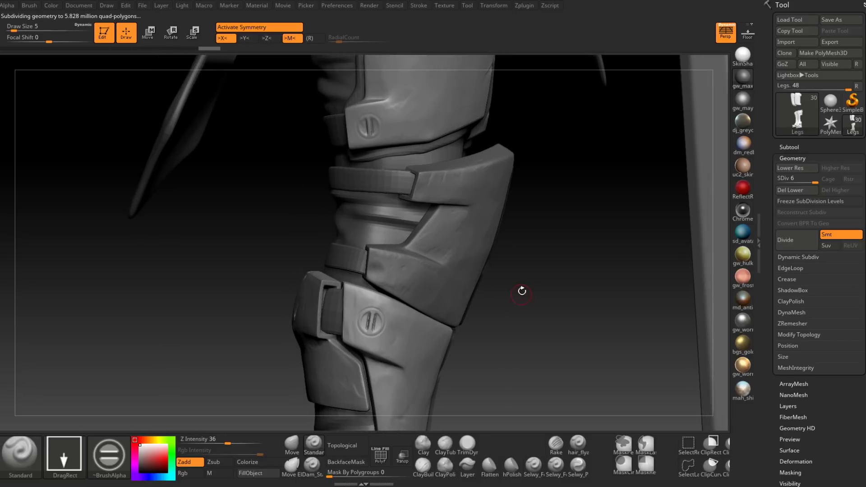
Stamp the JRO_Handle01_in alpha on the rear calf plates beside the outer buckles.
{"action": "left_click_drag", "start_coordinate": [521, 290], "coordinate": [442, 328], "text": "alt"}
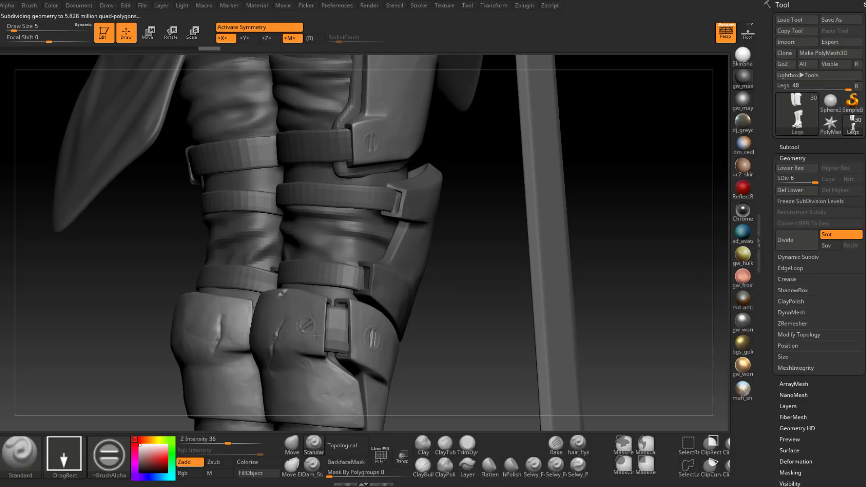
{"action": "left_click_drag", "start_coordinate": [316, 335], "coordinate": [323, 326]}
{"action": "left_click_drag", "start_coordinate": [433, 352], "coordinate": [534, 277]}
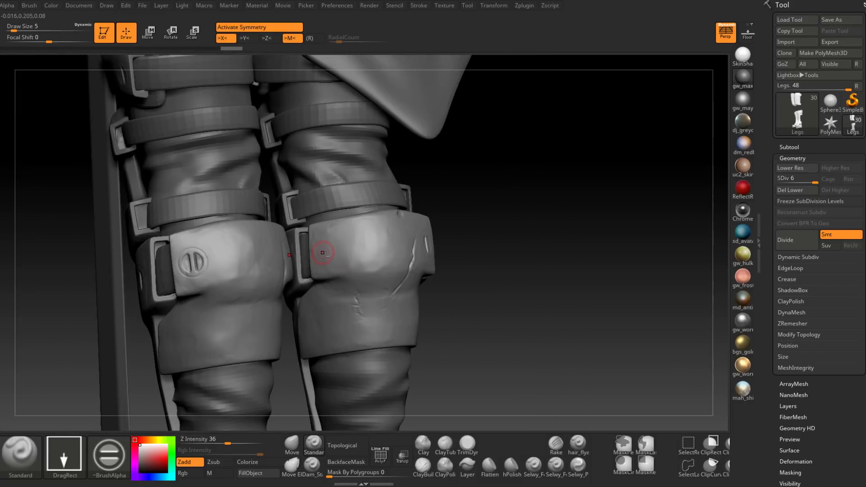
Stamp the JRO_Handle01_in alpha on the rear calf plates and shin guards beside the inner calf buckles.
{"action": "left_click_drag", "start_coordinate": [334, 255], "coordinate": [344, 247]}
{"action": "mouse_move", "coordinate": [541, 290]}
{"action": "left_mouse_down"}
{"action": "mouse_move", "coordinate": [589, 286]}
{"action": "mouse_move", "coordinate": [605, 250]}
{"action": "mouse_move", "coordinate": [619, 246]}
{"action": "left_mouse_up"}
{"action": "left_click_drag", "start_coordinate": [683, 224], "coordinate": [654, 196]}
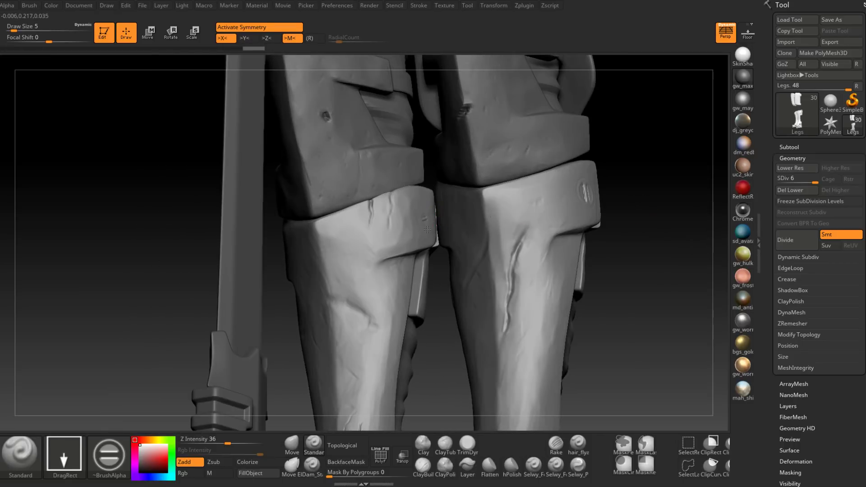
{"action": "left_click_drag", "start_coordinate": [441, 224], "coordinate": [443, 215]}
Stamp the JRO_Handle01_in alpha on the outer sides of the ankle cuffs, next to the rear ankle strap.
{"action": "right_click_drag", "start_coordinate": [632, 271], "coordinate": [509, 258], "text": "alt"}
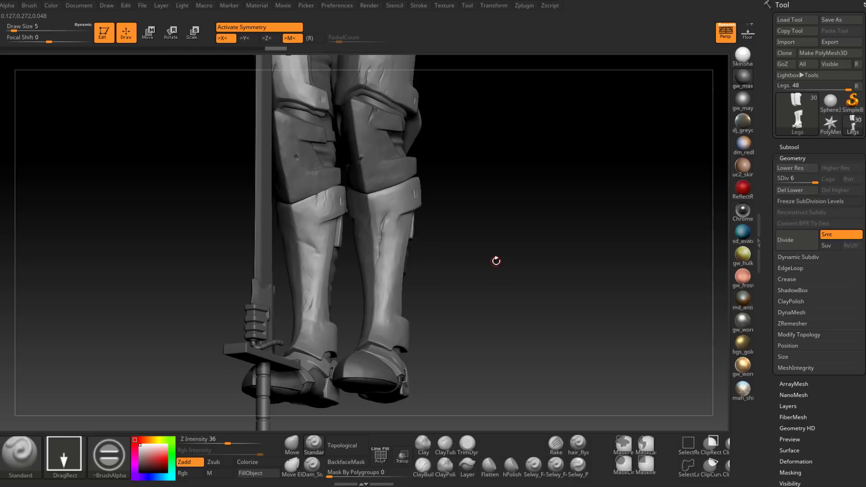
{"action": "left_click_drag", "start_coordinate": [580, 187], "coordinate": [518, 135]}
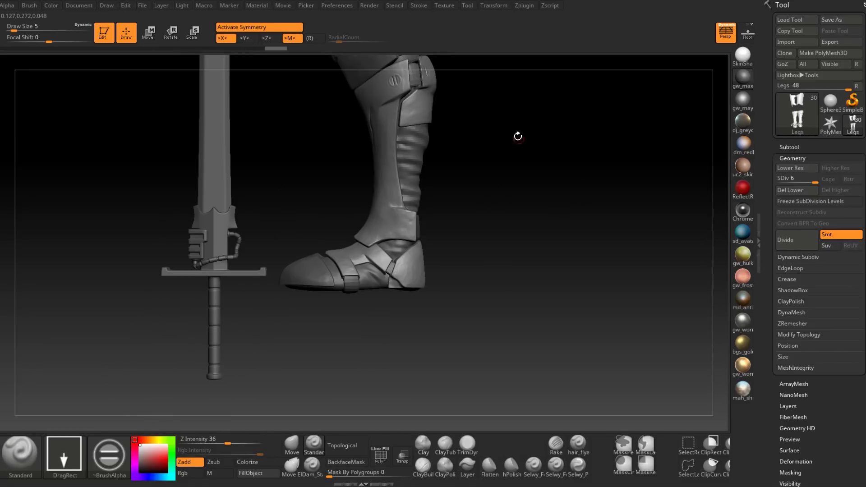
{"action": "left_click_drag", "start_coordinate": [500, 220], "coordinate": [398, 243]}
{"action": "key", "text": "ctrl+z"}
{"action": "left_click_drag", "start_coordinate": [453, 254], "coordinate": [510, 270]}
{"action": "right_click_drag", "start_coordinate": [509, 271], "coordinate": [440, 240]}
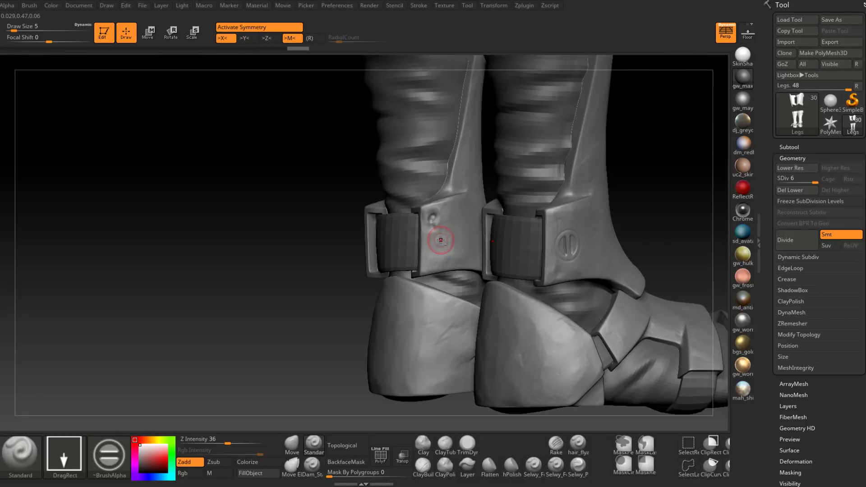
Stamp the JRO_Handle01_in alpha on the inner sides of the ankle cuffs, redoing the stamp to centre it beside the strap.
{"action": "left_click_drag", "start_coordinate": [451, 249], "coordinate": [467, 237]}
{"action": "key", "text": "ctrl+z"}
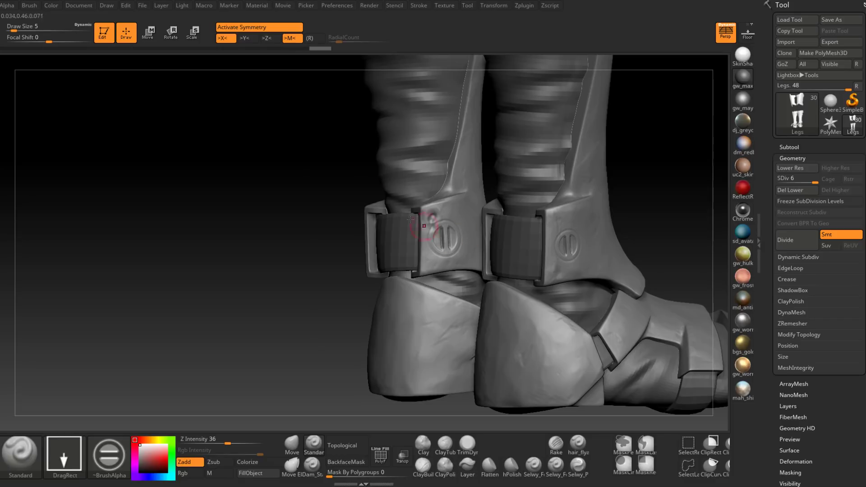
{"action": "left_click_drag", "start_coordinate": [299, 150], "coordinate": [306, 151]}
{"action": "mouse_move", "coordinate": [480, 165]}
{"action": "left_mouse_down"}
{"action": "mouse_move", "coordinate": [496, 168]}
{"action": "mouse_move", "coordinate": [467, 203]}
{"action": "mouse_move", "coordinate": [470, 191]}
{"action": "mouse_move", "coordinate": [594, 203]}
{"action": "mouse_move", "coordinate": [595, 221]}
{"action": "left_mouse_up"}
{"action": "key", "text": "ctrl"}
{"action": "mouse_move", "coordinate": [605, 236]}
{"action": "right_mouse_down", "text": "alt"}
{"action": "mouse_move", "coordinate": [576, 223]}
{"action": "mouse_move", "coordinate": [683, 282]}
{"action": "mouse_move", "coordinate": [586, 285]}
{"action": "right_mouse_up", "text": "alt"}
{"action": "key", "text": "shift"}
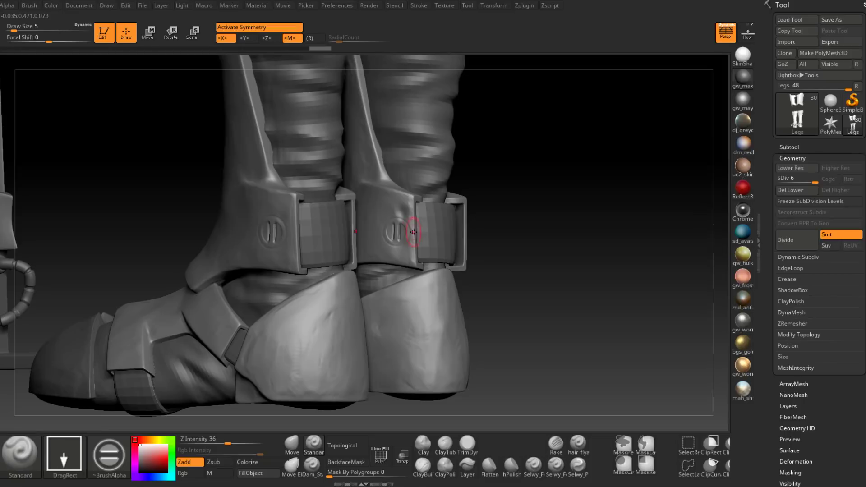
{"action": "mouse_move", "coordinate": [403, 227]}
{"action": "left_mouse_down"}
{"action": "mouse_move", "coordinate": [387, 228]}
{"action": "mouse_move", "coordinate": [412, 229]}
{"action": "left_mouse_up"}
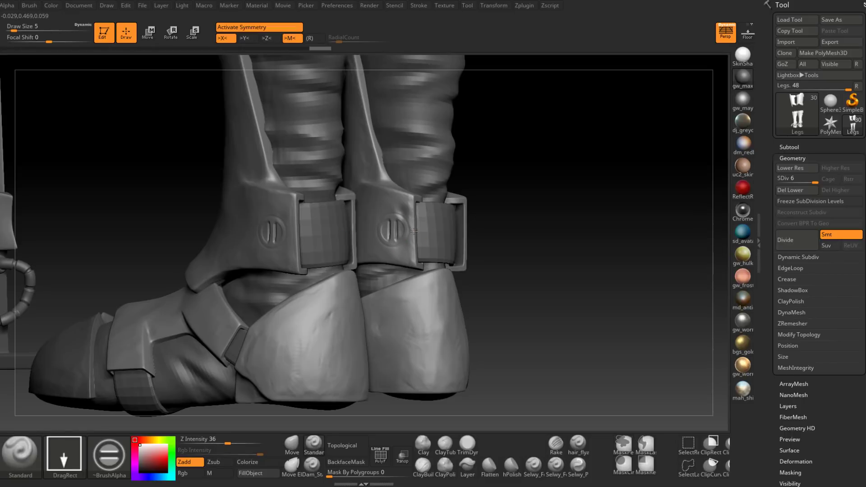
Stamp the JRO_Handle01_in alpha on the outer rear tabs of the foot plates and on the adjoining corners of the heel plates.
{"action": "left_click_drag", "start_coordinate": [539, 258], "coordinate": [541, 251]}
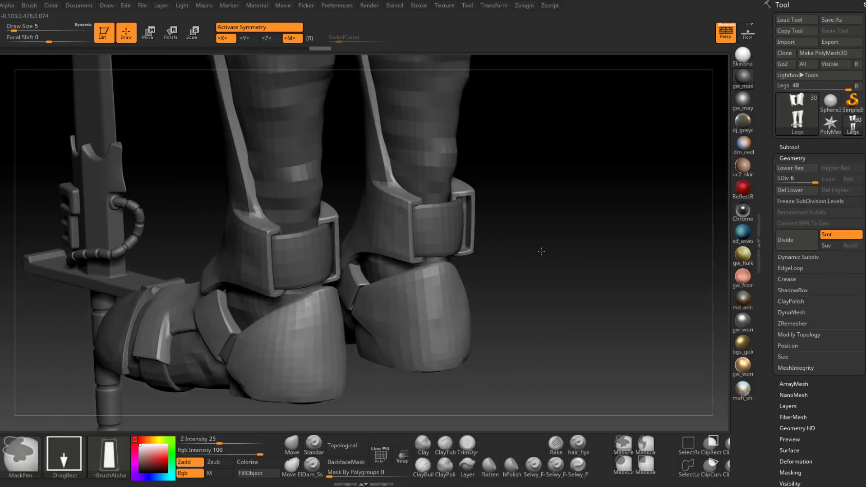
{"action": "mouse_move", "coordinate": [541, 252]}
{"action": "right_mouse_down", "text": "ctrl"}
{"action": "mouse_move", "coordinate": [501, 251]}
{"action": "mouse_move", "coordinate": [499, 327]}
{"action": "mouse_move", "coordinate": [523, 323]}
{"action": "right_mouse_up", "text": "ctrl"}
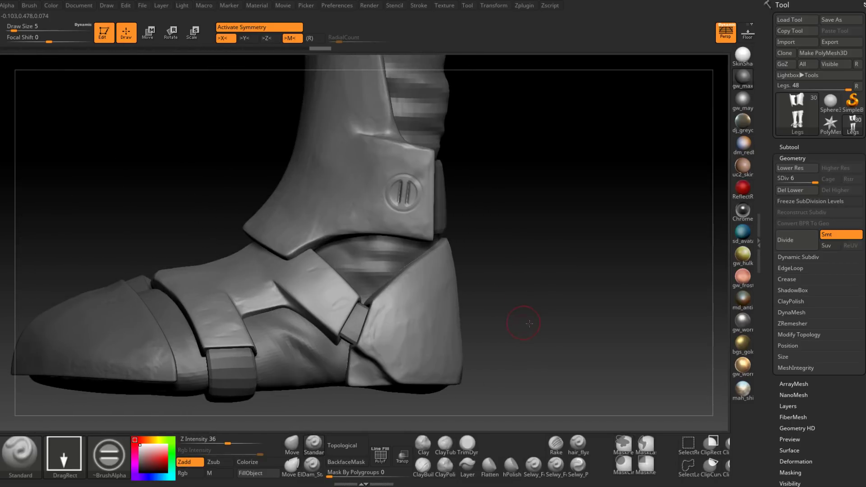
{"action": "mouse_move", "coordinate": [529, 323]}
{"action": "left_mouse_down"}
{"action": "mouse_move", "coordinate": [564, 289]}
{"action": "mouse_move", "coordinate": [515, 317]}
{"action": "left_mouse_up"}
{"action": "left_click_drag", "start_coordinate": [321, 319], "coordinate": [336, 329]}
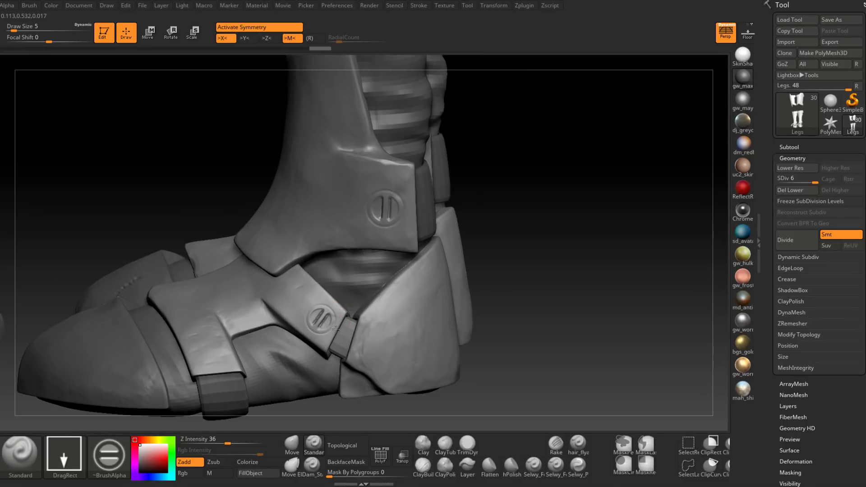
{"action": "left_click_drag", "start_coordinate": [373, 349], "coordinate": [393, 355]}
{"action": "key", "text": "ctrl+z"}
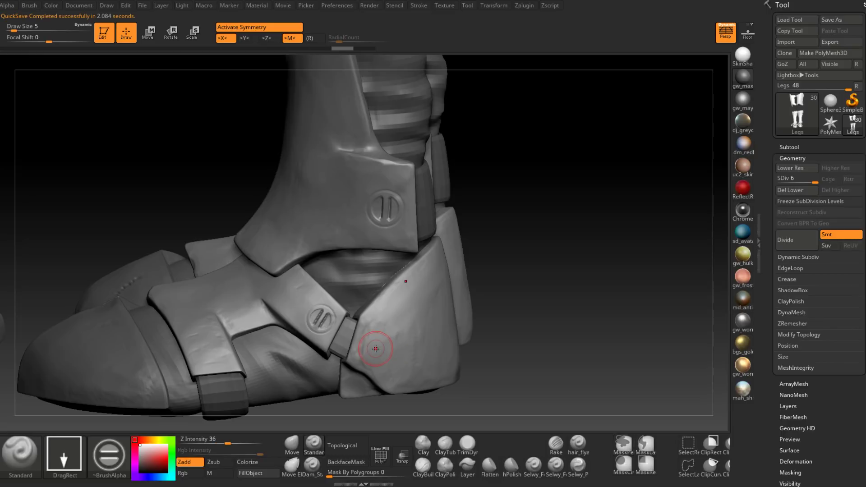
{"action": "left_click_drag", "start_coordinate": [383, 345], "coordinate": [391, 352]}
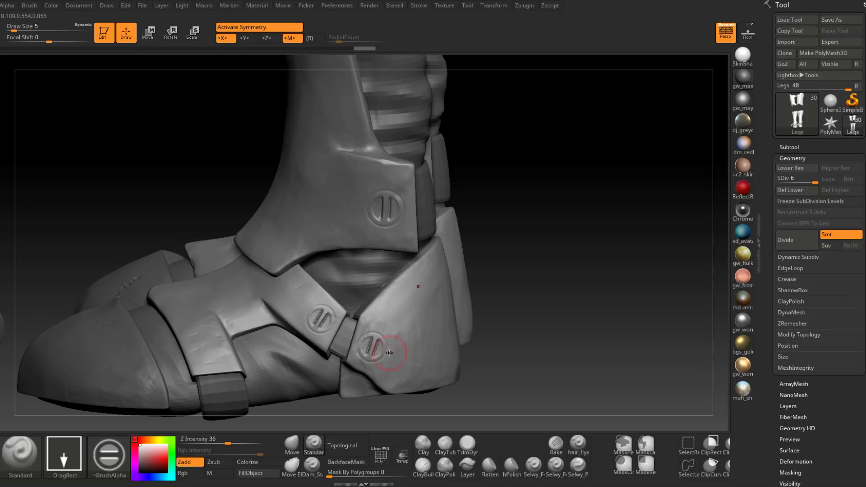
Stamp the JRO_Handle01_in alpha on the outer and inner front tabs of the foot plates, above the sole straps.
{"action": "left_click_drag", "start_coordinate": [396, 396], "coordinate": [314, 413]}
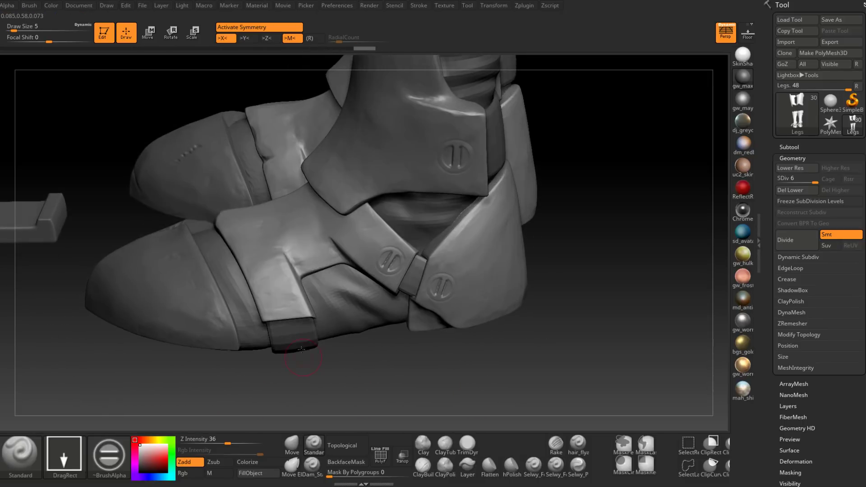
{"action": "left_click_drag", "start_coordinate": [279, 301], "coordinate": [283, 319]}
{"action": "left_click_drag", "start_coordinate": [391, 380], "coordinate": [382, 359]}
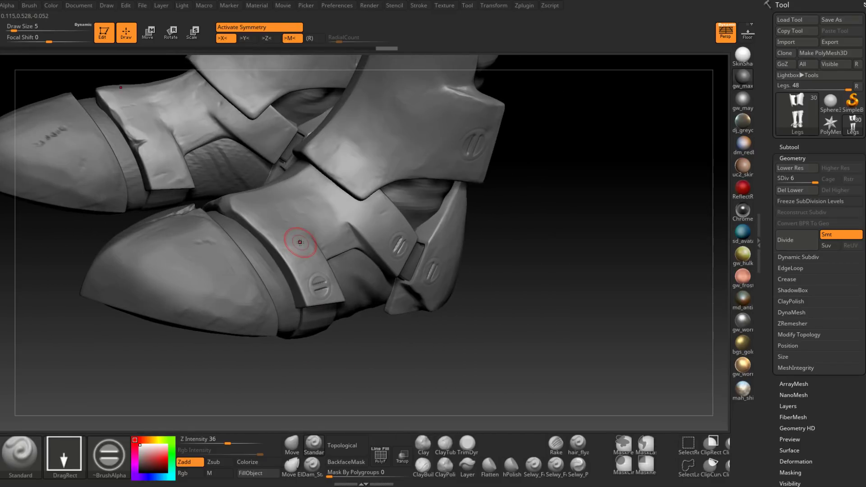
{"action": "left_click_drag", "start_coordinate": [61, 221], "coordinate": [217, 324], "text": "alt"}
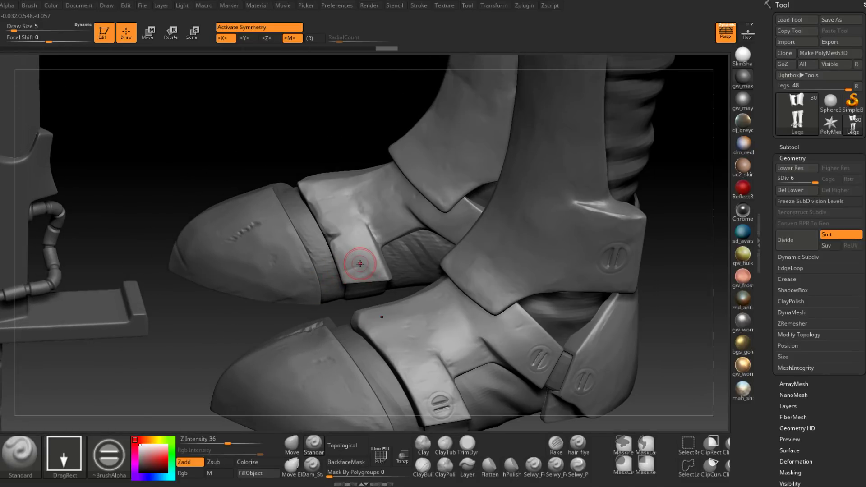
{"action": "left_click_drag", "start_coordinate": [359, 263], "coordinate": [358, 278]}
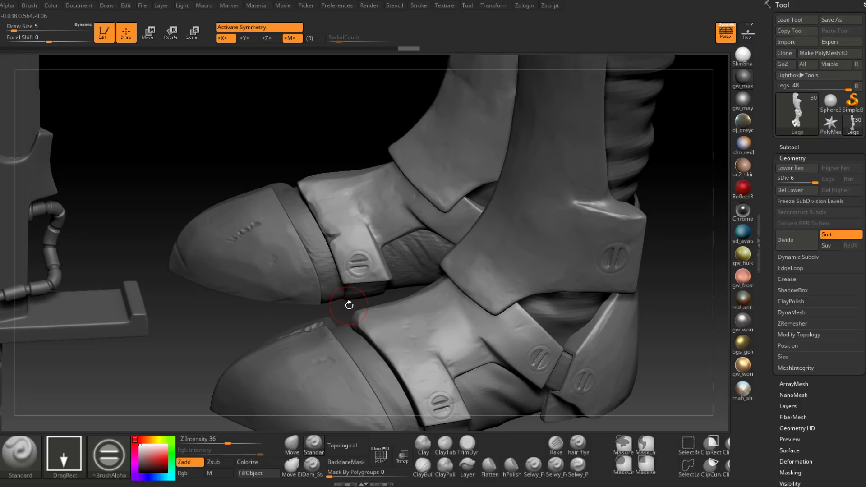
Stamp the JRO_Handle01_in alpha on the inner rear tabs of the foot plates, below the ankle cuffs.
{"action": "left_click_drag", "start_coordinate": [349, 305], "coordinate": [555, 274]}
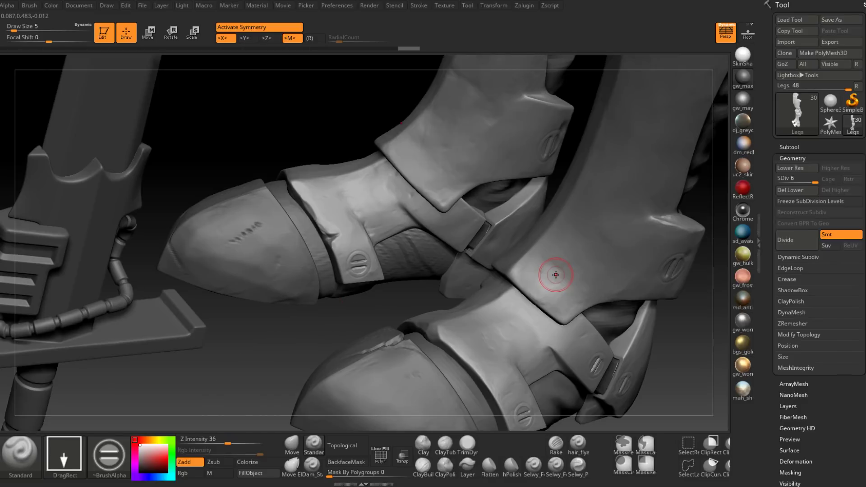
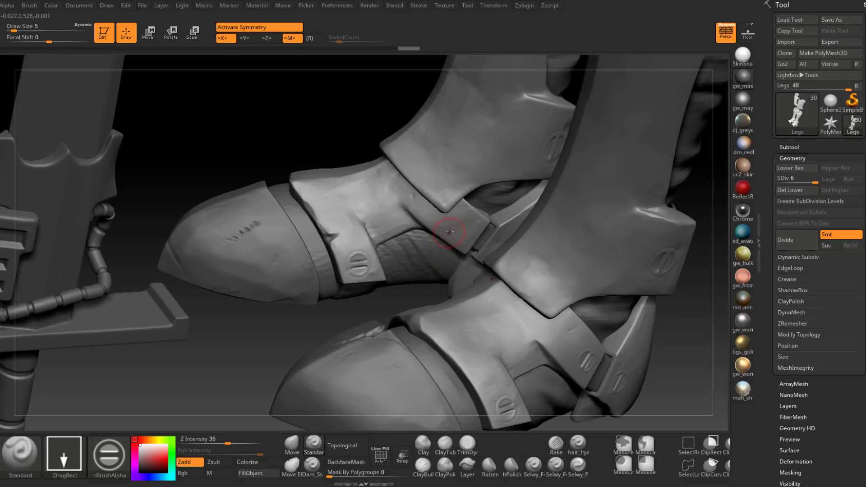
{"action": "left_click_drag", "start_coordinate": [466, 233], "coordinate": [480, 242]}
{"action": "key", "text": "ctrl+z"}
{"action": "key", "text": "ctrl+shift+z"}
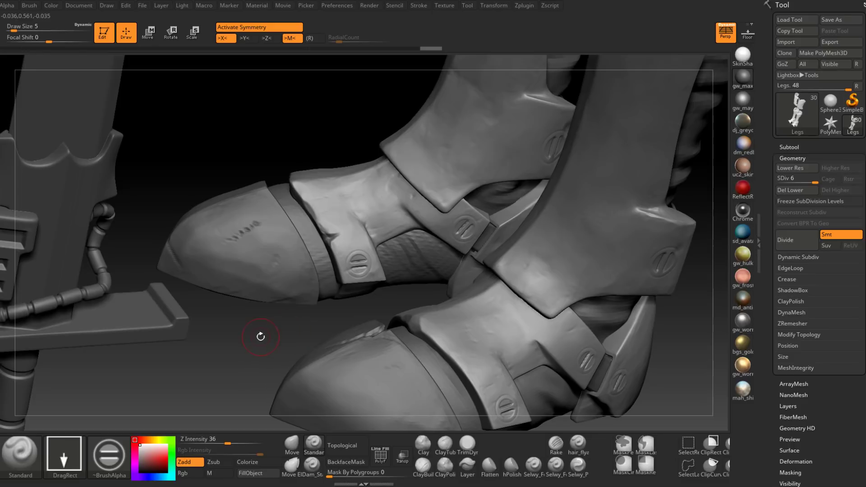
Stamp the JRO_Handle01_in alpha on the inner corners of the heel plates, undoing and repeating the stamp to adjust its placement.
{"action": "mouse_move", "coordinate": [257, 335]}
{"action": "left_mouse_down"}
{"action": "mouse_move", "coordinate": [217, 314]}
{"action": "mouse_move", "coordinate": [506, 357]}
{"action": "mouse_move", "coordinate": [440, 350]}
{"action": "left_mouse_up"}
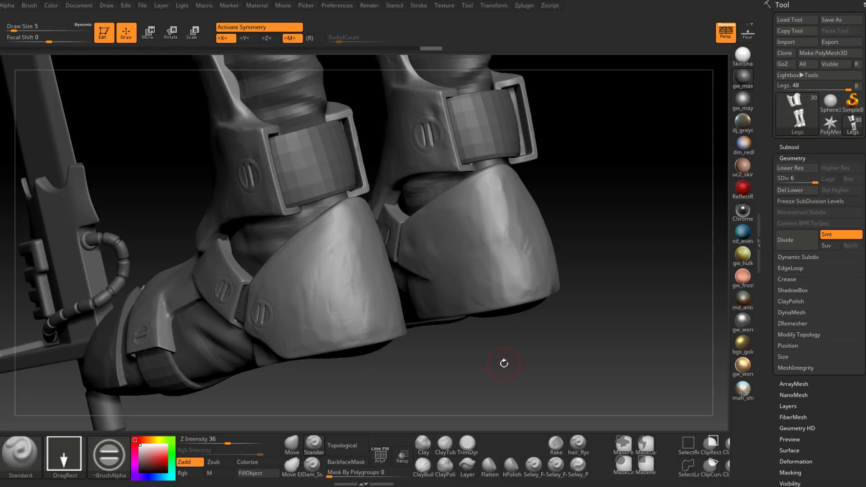
{"action": "left_click_drag", "start_coordinate": [473, 354], "coordinate": [472, 362]}
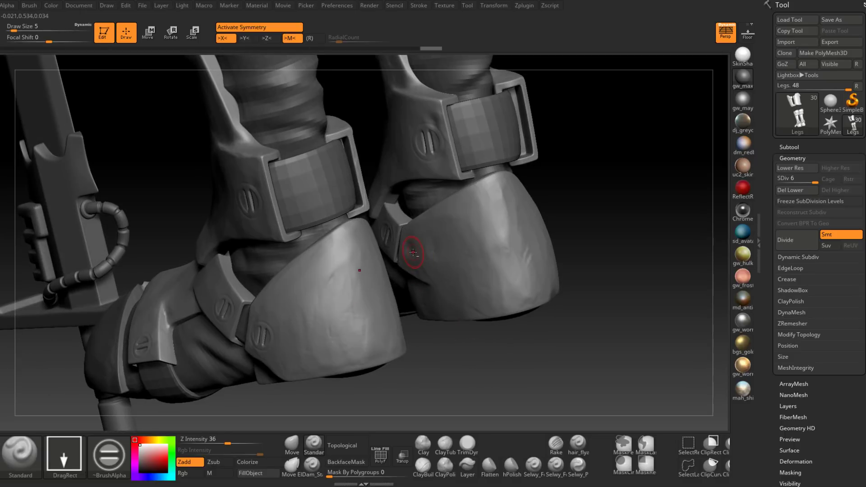
{"action": "mouse_move", "coordinate": [413, 252]}
{"action": "left_mouse_down"}
{"action": "mouse_move", "coordinate": [421, 262]}
{"action": "mouse_move", "coordinate": [427, 252]}
{"action": "left_mouse_up"}
{"action": "mouse_move", "coordinate": [441, 346]}
{"action": "left_mouse_down"}
{"action": "mouse_move", "coordinate": [446, 361]}
{"action": "mouse_move", "coordinate": [466, 352]}
{"action": "mouse_move", "coordinate": [493, 297]}
{"action": "mouse_move", "coordinate": [500, 305]}
{"action": "mouse_move", "coordinate": [479, 295]}
{"action": "mouse_move", "coordinate": [491, 275]}
{"action": "mouse_move", "coordinate": [477, 288]}
{"action": "mouse_move", "coordinate": [496, 333]}
{"action": "mouse_move", "coordinate": [453, 347]}
{"action": "left_mouse_up"}
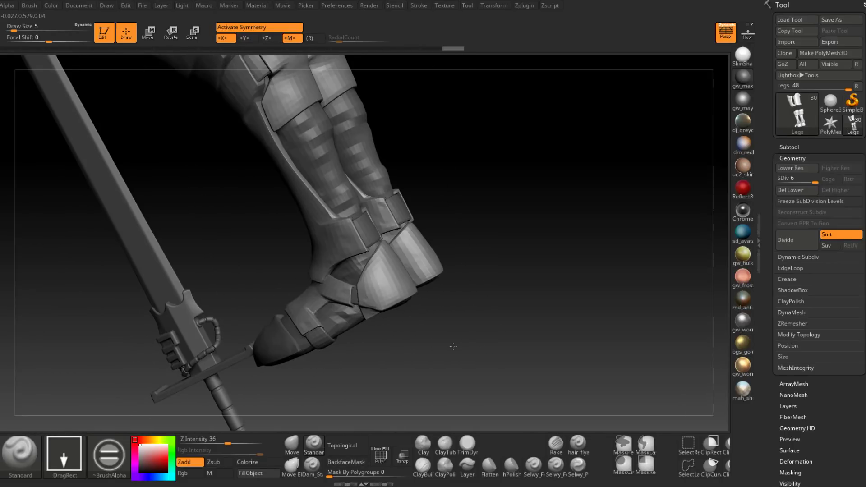
{"action": "right_click_drag", "start_coordinate": [452, 347], "coordinate": [474, 348], "text": "ctrl"}
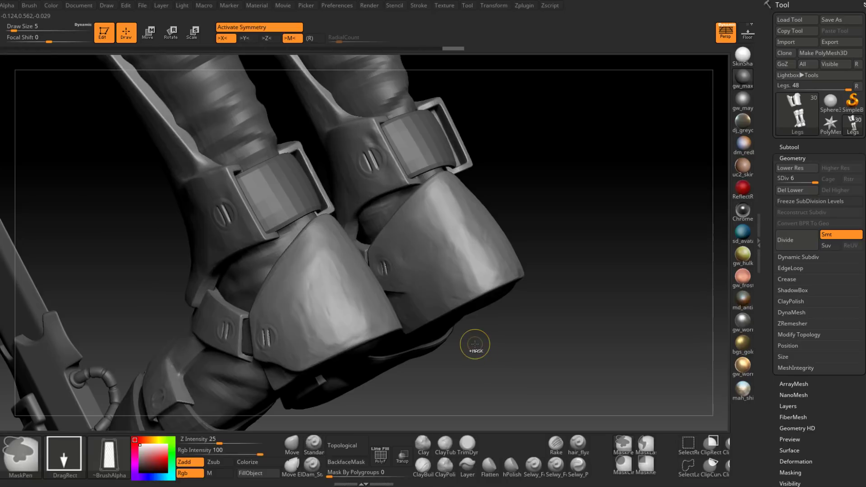
{"action": "left_click_drag", "start_coordinate": [475, 345], "coordinate": [449, 357]}
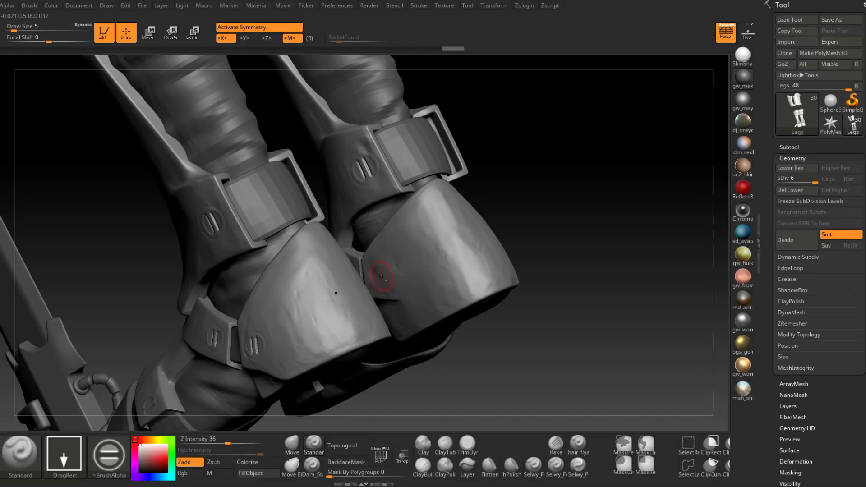
{"action": "key", "text": "ctrl+z"}
{"action": "mouse_move", "coordinate": [380, 275]}
{"action": "left_mouse_down"}
{"action": "mouse_move", "coordinate": [393, 283]}
{"action": "mouse_move", "coordinate": [394, 276]}
{"action": "left_mouse_up"}
Switch to the knick-nacks subtool with the knee guards and subdivide it to level 4.
{"action": "right_click_drag", "start_coordinate": [547, 340], "coordinate": [487, 238]}
{"action": "left_click_drag", "start_coordinate": [487, 237], "coordinate": [450, 259]}
{"action": "right_click_drag", "start_coordinate": [449, 259], "coordinate": [441, 273], "text": "ctrl"}
{"action": "left_click", "coordinate": [442, 272], "text": "alt"}
{"action": "mouse_move", "coordinate": [543, 280]}
{"action": "right_mouse_down"}
{"action": "mouse_move", "coordinate": [497, 257]}
{"action": "mouse_move", "coordinate": [417, 255]}
{"action": "right_mouse_up"}
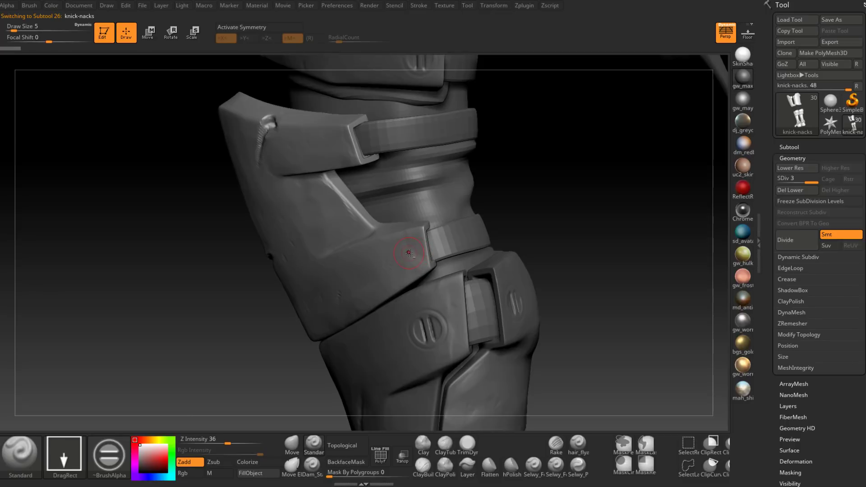
{"action": "left_click_drag", "start_coordinate": [408, 253], "coordinate": [424, 246]}
{"action": "key", "text": "ctrl+d"}
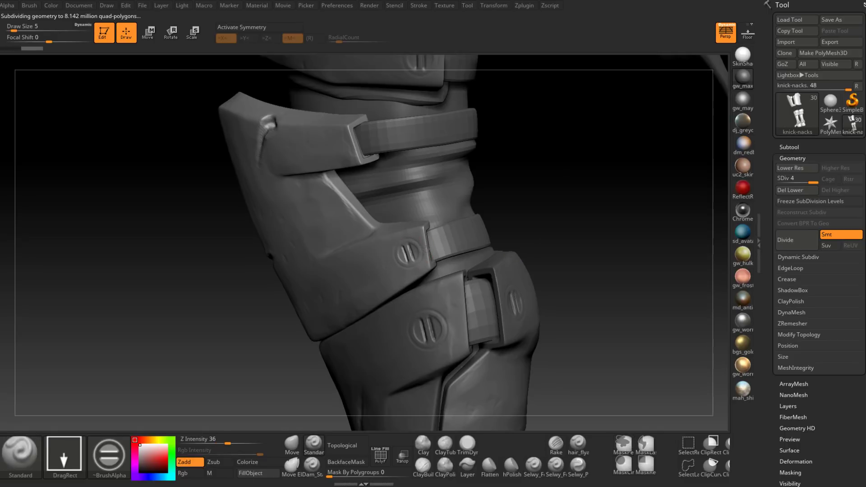
Activate X symmetry and stamp the JRO_Handle01_in alpha on the lower outer tabs of the knee guards, restamping to refine the placement.
{"action": "left_click_drag", "start_coordinate": [552, 198], "coordinate": [575, 203]}
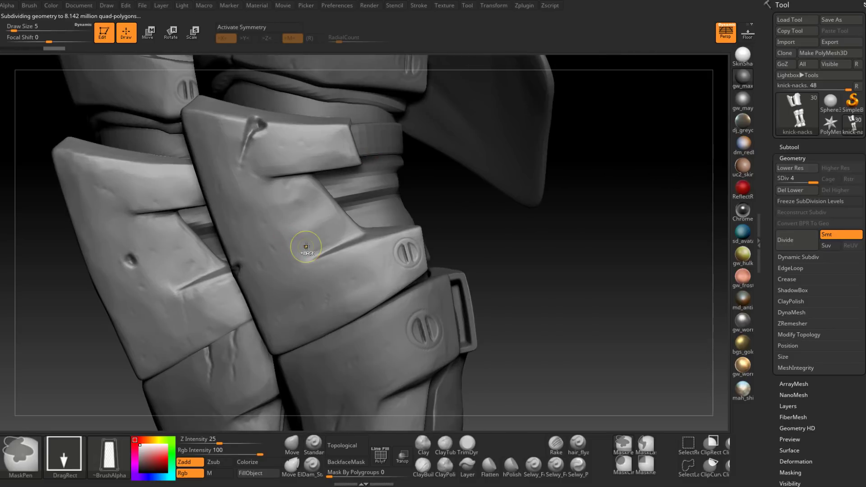
{"action": "key", "text": "x"}
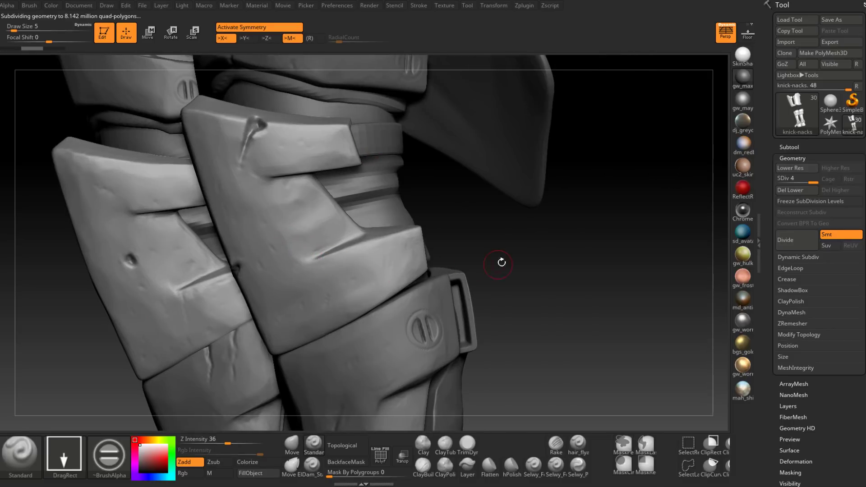
{"action": "left_click_drag", "start_coordinate": [501, 262], "coordinate": [453, 255]}
{"action": "left_click_drag", "start_coordinate": [516, 243], "coordinate": [501, 246]}
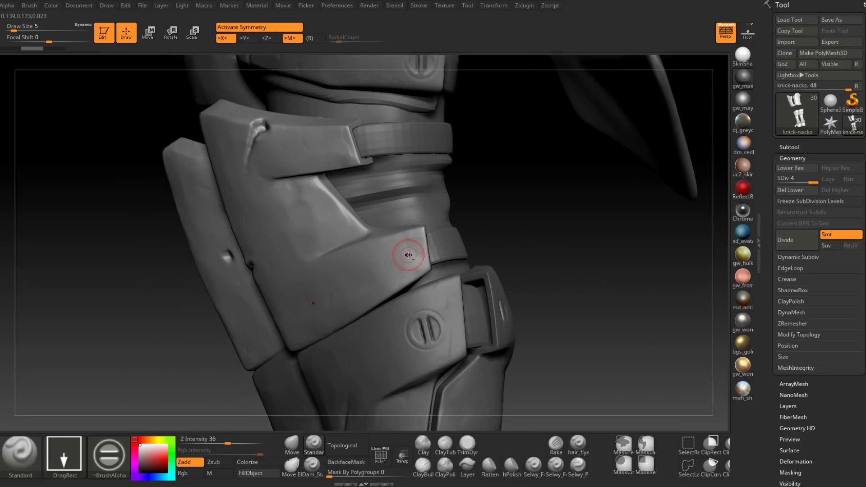
{"action": "mouse_move", "coordinate": [408, 254]}
{"action": "left_mouse_down"}
{"action": "mouse_move", "coordinate": [418, 264]}
{"action": "mouse_move", "coordinate": [425, 249]}
{"action": "left_mouse_up"}
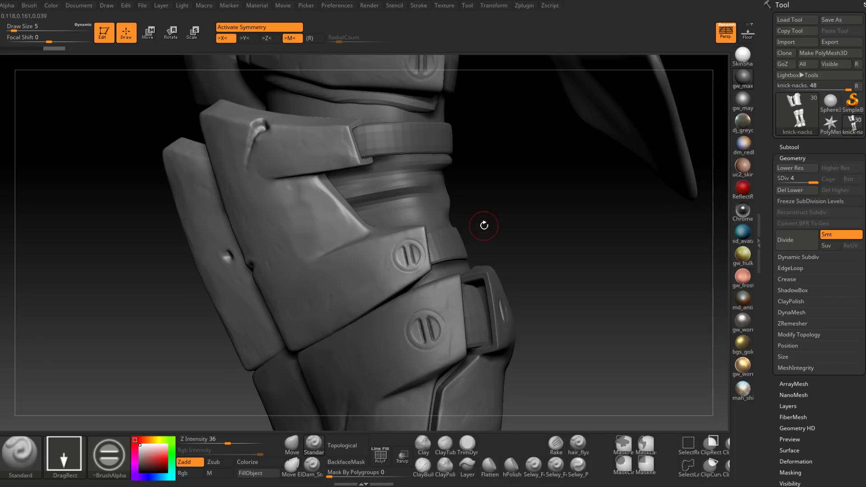
{"action": "key", "text": "ctrl"}
{"action": "key", "text": "ctrl+z"}
{"action": "left_click_drag", "start_coordinate": [402, 254], "coordinate": [422, 253]}
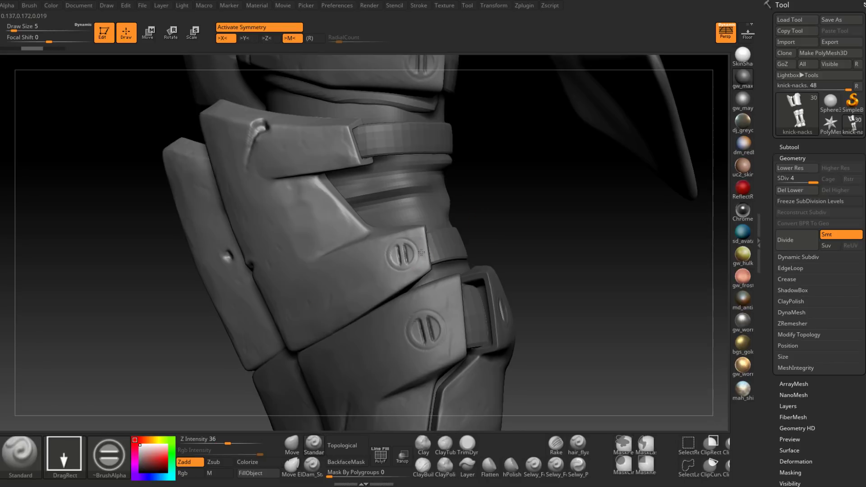
{"action": "key", "text": "ctrl+z"}
{"action": "left_click_drag", "start_coordinate": [405, 254], "coordinate": [426, 250]}
Stamp the JRO_Handle01_in alpha on the upper outer tabs of the knee guards.
{"action": "left_click_drag", "start_coordinate": [480, 167], "coordinate": [500, 232], "text": "alt"}
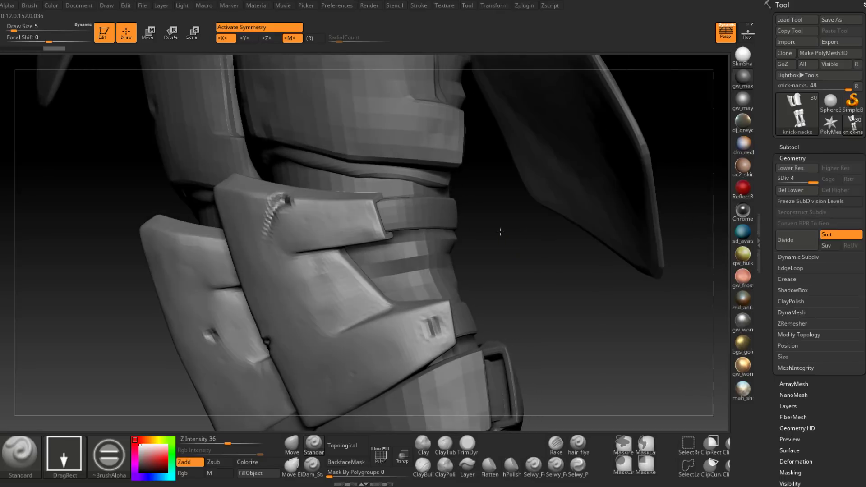
{"action": "left_click_drag", "start_coordinate": [358, 219], "coordinate": [377, 216]}
Stamp the JRO_Handle01_in alpha on the upper and lower inner tabs of the knee guards.
{"action": "mouse_move", "coordinate": [470, 239]}
{"action": "left_mouse_down"}
{"action": "mouse_move", "coordinate": [528, 242]}
{"action": "mouse_move", "coordinate": [529, 257]}
{"action": "mouse_move", "coordinate": [491, 264]}
{"action": "mouse_move", "coordinate": [486, 257]}
{"action": "mouse_move", "coordinate": [485, 270]}
{"action": "mouse_move", "coordinate": [525, 284]}
{"action": "mouse_move", "coordinate": [514, 233]}
{"action": "left_mouse_up"}
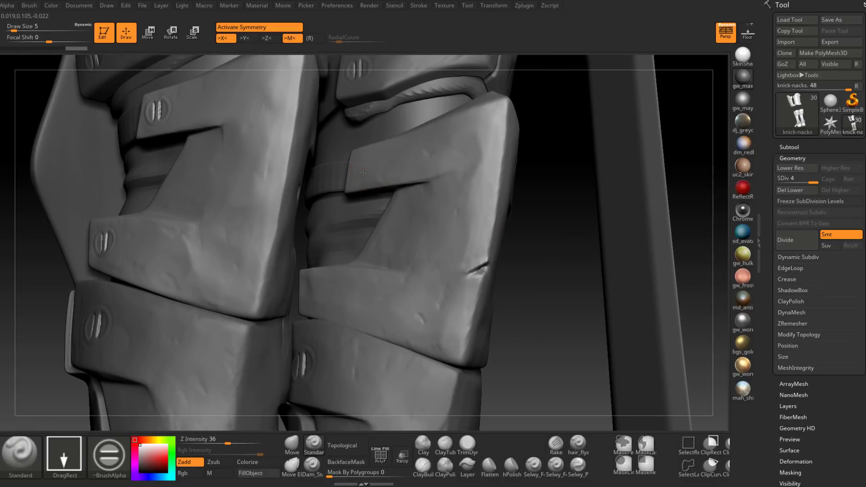
{"action": "left_click_drag", "start_coordinate": [363, 168], "coordinate": [384, 170]}
{"action": "left_click_drag", "start_coordinate": [383, 170], "coordinate": [383, 171]}
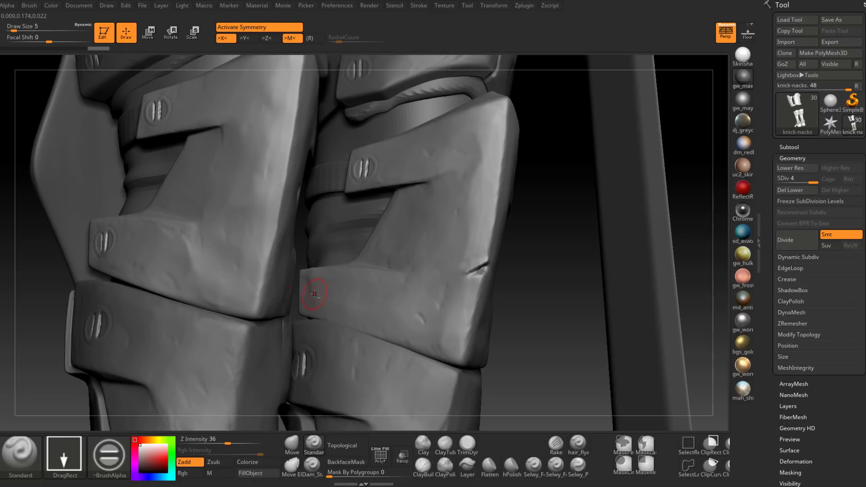
{"action": "left_click_drag", "start_coordinate": [314, 294], "coordinate": [335, 296]}
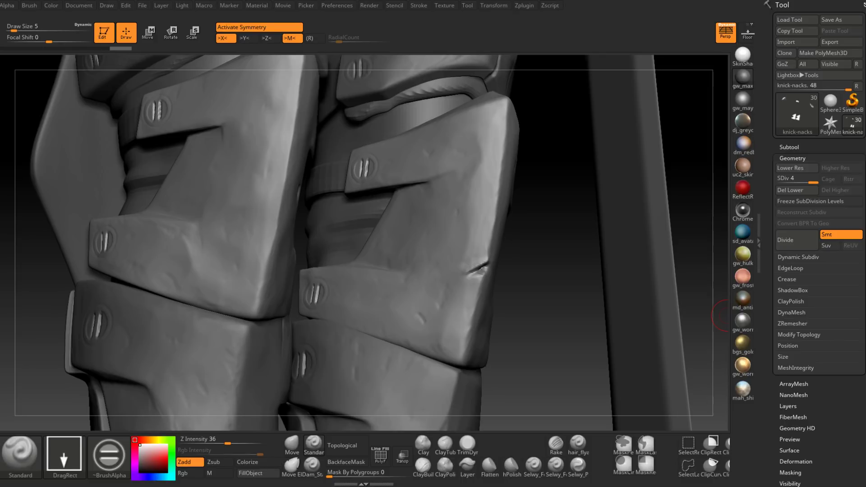
Switch to the Upper_Armour subtool that contains the hip plates.
{"action": "mouse_move", "coordinate": [558, 263]}
{"action": "left_mouse_down"}
{"action": "mouse_move", "coordinate": [570, 283]}
{"action": "mouse_move", "coordinate": [467, 305]}
{"action": "left_mouse_up"}
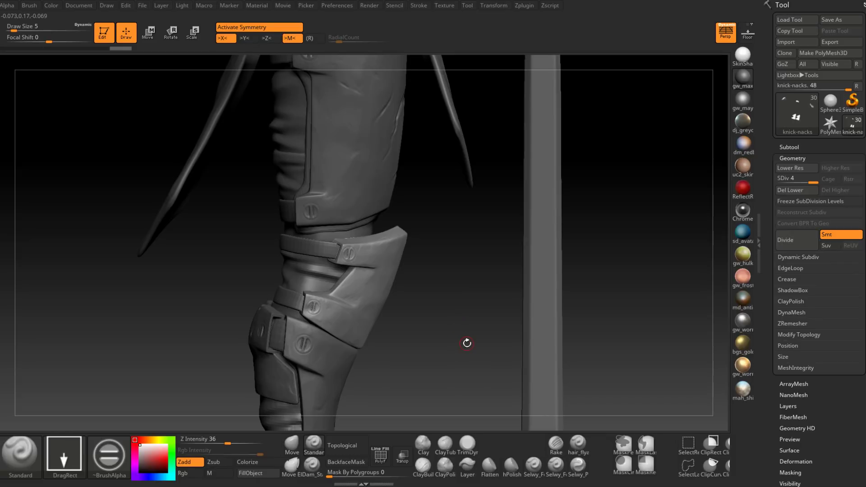
{"action": "mouse_move", "coordinate": [451, 259]}
{"action": "left_mouse_down", "text": "alt"}
{"action": "mouse_move", "coordinate": [444, 402]}
{"action": "mouse_move", "coordinate": [447, 149]}
{"action": "left_mouse_up", "text": "alt"}
{"action": "right_click_drag", "start_coordinate": [447, 217], "coordinate": [477, 332], "text": "ctrl"}
{"action": "left_click_drag", "start_coordinate": [476, 332], "coordinate": [497, 198], "text": "alt"}
{"action": "left_click_drag", "start_coordinate": [491, 306], "coordinate": [495, 315], "text": "alt"}
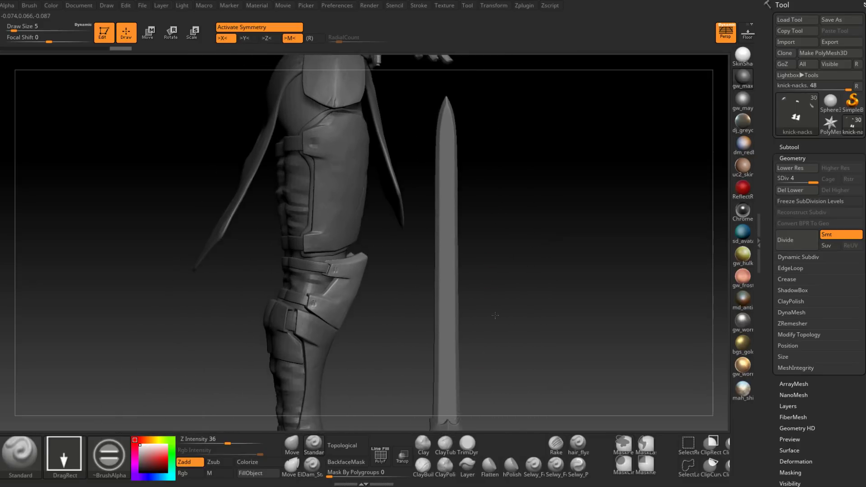
{"action": "mouse_move", "coordinate": [495, 315]}
{"action": "right_mouse_down", "text": "alt"}
{"action": "mouse_move", "coordinate": [407, 261]}
{"action": "mouse_move", "coordinate": [423, 288]}
{"action": "right_mouse_up", "text": "alt"}
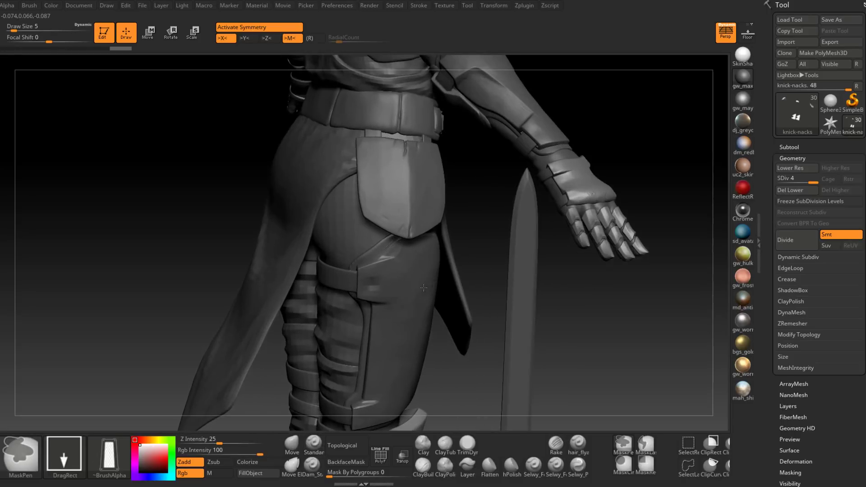
{"action": "left_click_drag", "start_coordinate": [470, 257], "coordinate": [456, 320], "text": "alt"}
{"action": "left_click", "coordinate": [397, 245], "text": "alt"}
Stamp the JRO_Handle01_in alpha on the rear and front upper corners of the hip plates, restamping the rear one to refine it.
{"action": "right_click_drag", "start_coordinate": [463, 288], "coordinate": [460, 315]}
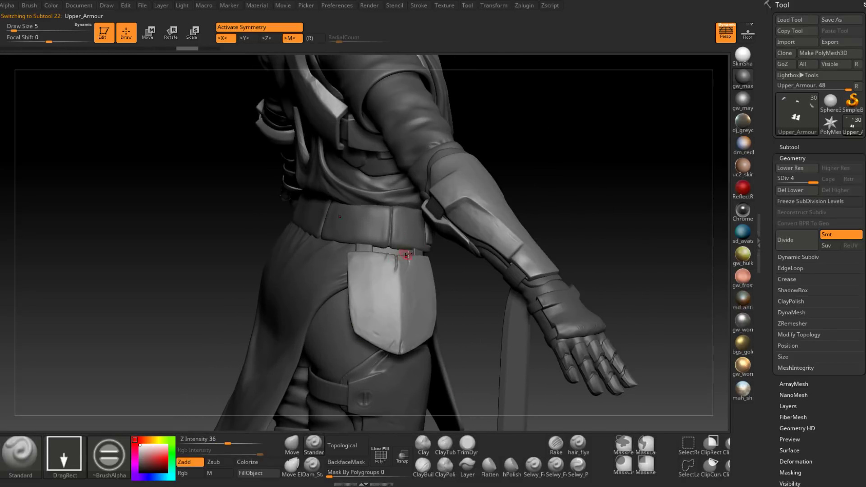
{"action": "right_click_drag", "start_coordinate": [438, 261], "coordinate": [479, 319], "text": "ctrl"}
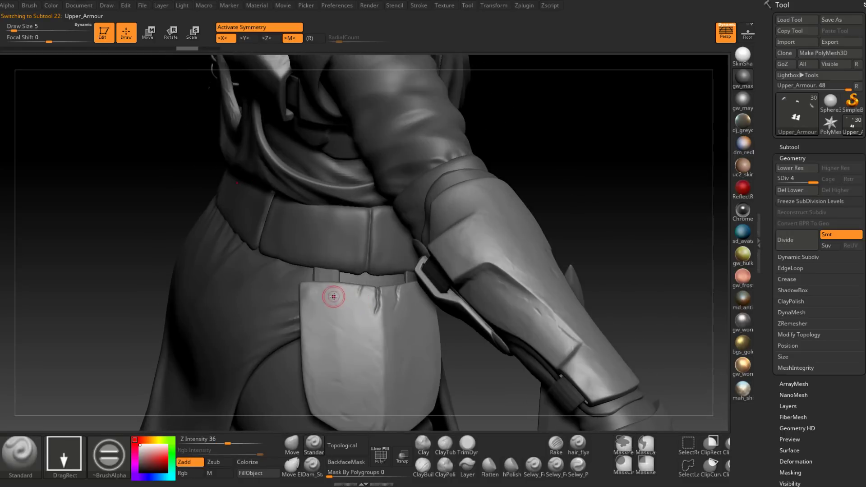
{"action": "mouse_move", "coordinate": [326, 295]}
{"action": "left_mouse_down"}
{"action": "mouse_move", "coordinate": [340, 299]}
{"action": "mouse_move", "coordinate": [326, 309]}
{"action": "left_mouse_up"}
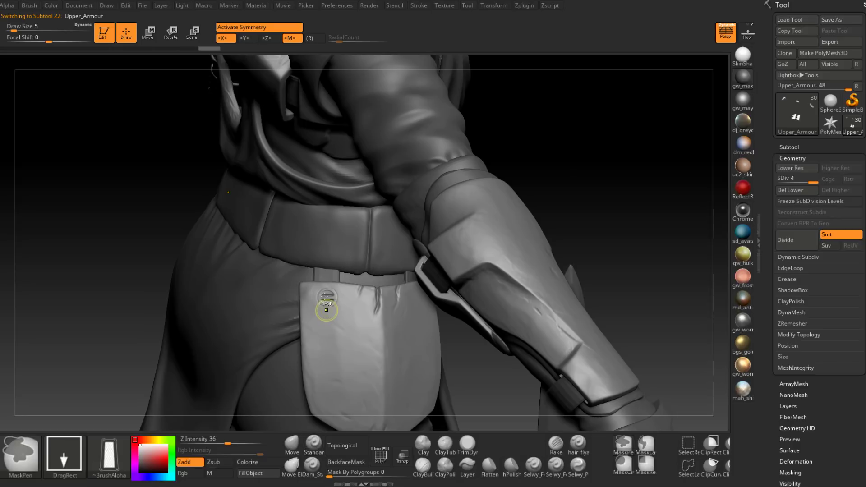
{"action": "key", "text": "ctrl+z"}
{"action": "mouse_move", "coordinate": [325, 296]}
{"action": "left_mouse_down"}
{"action": "mouse_move", "coordinate": [335, 300]}
{"action": "mouse_move", "coordinate": [326, 309]}
{"action": "left_mouse_up"}
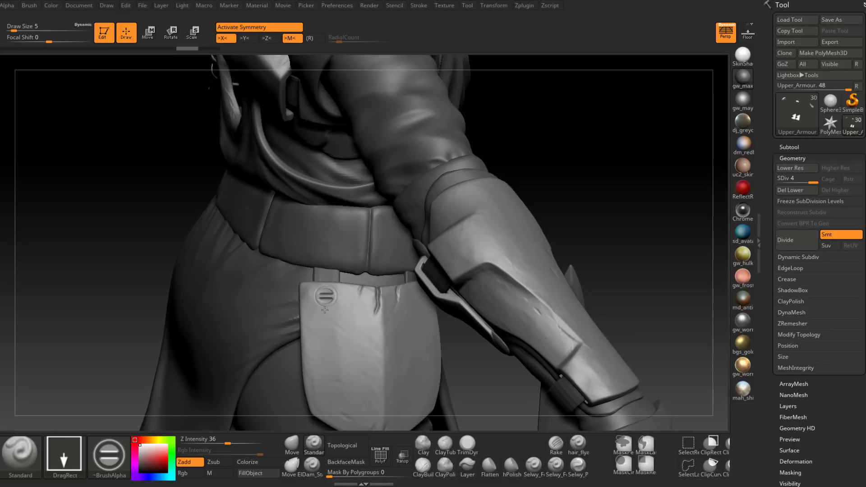
{"action": "left_click_drag", "start_coordinate": [614, 222], "coordinate": [596, 230]}
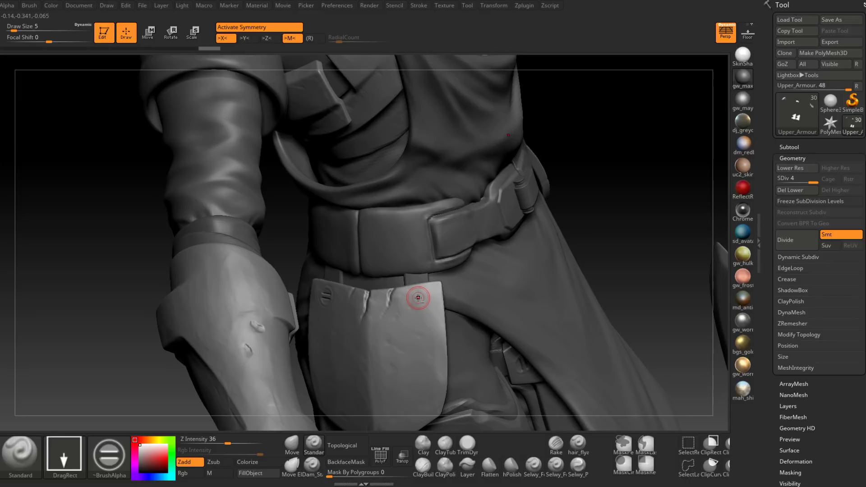
{"action": "left_click_drag", "start_coordinate": [418, 297], "coordinate": [419, 310]}
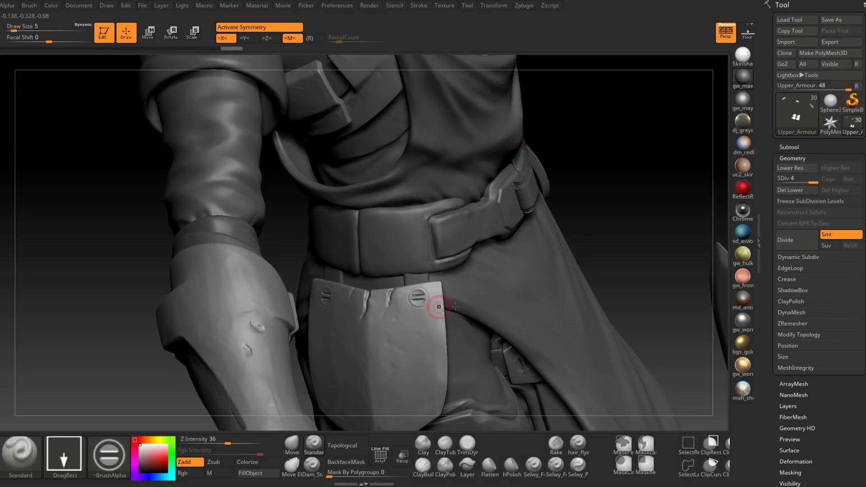
Stamp the JRO_Handle01_in alpha on the outer upper tab of the forearm guards, beside the elbow buckle.
{"action": "left_click_drag", "start_coordinate": [612, 268], "coordinate": [595, 289]}
{"action": "left_click_drag", "start_coordinate": [637, 405], "coordinate": [589, 197], "text": "alt"}
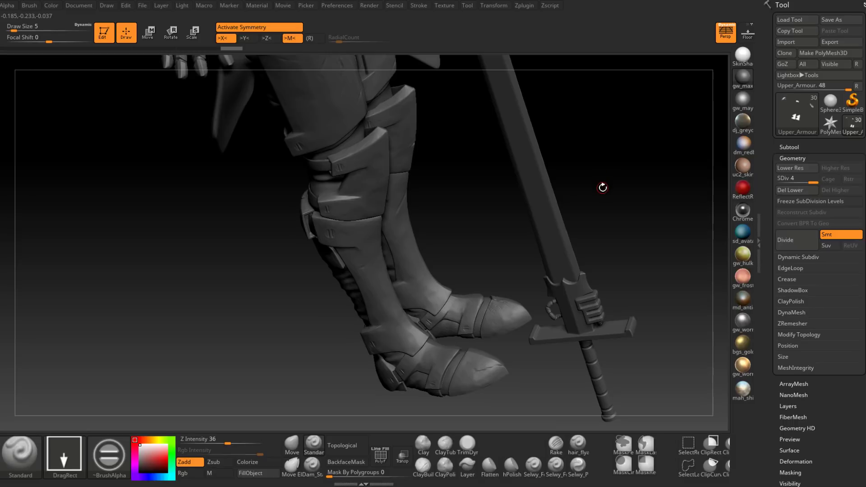
{"action": "left_click_drag", "start_coordinate": [608, 168], "coordinate": [602, 298], "text": "shift"}
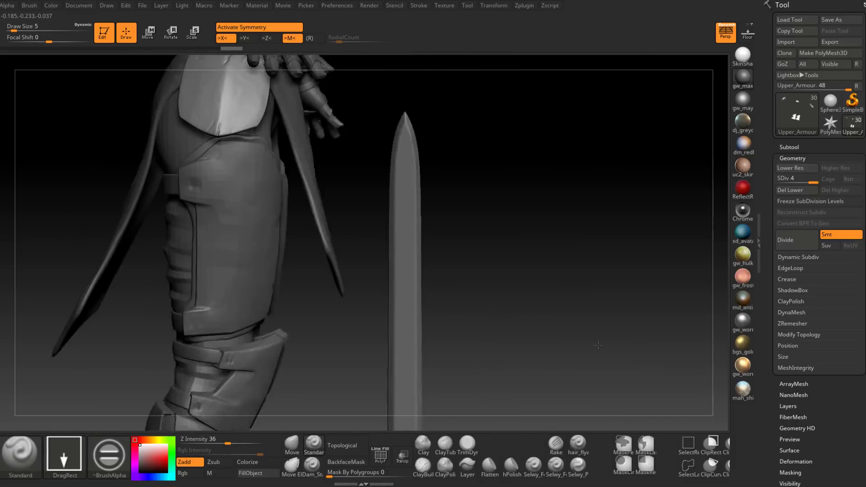
{"action": "right_click_drag", "start_coordinate": [602, 297], "coordinate": [526, 247], "text": "ctrl"}
{"action": "mouse_move", "coordinate": [526, 246]}
{"action": "left_mouse_down"}
{"action": "mouse_move", "coordinate": [456, 203]}
{"action": "mouse_move", "coordinate": [464, 182]}
{"action": "mouse_move", "coordinate": [463, 262]}
{"action": "mouse_move", "coordinate": [512, 246]}
{"action": "mouse_move", "coordinate": [362, 211]}
{"action": "left_mouse_up"}
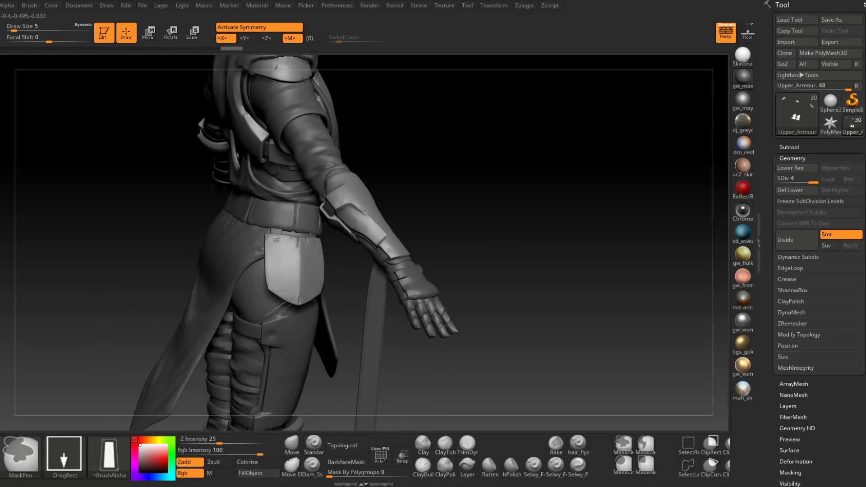
{"action": "mouse_move", "coordinate": [362, 211]}
{"action": "right_mouse_down", "text": "ctrl"}
{"action": "mouse_move", "coordinate": [452, 224]}
{"action": "mouse_move", "coordinate": [465, 240]}
{"action": "right_mouse_up", "text": "ctrl"}
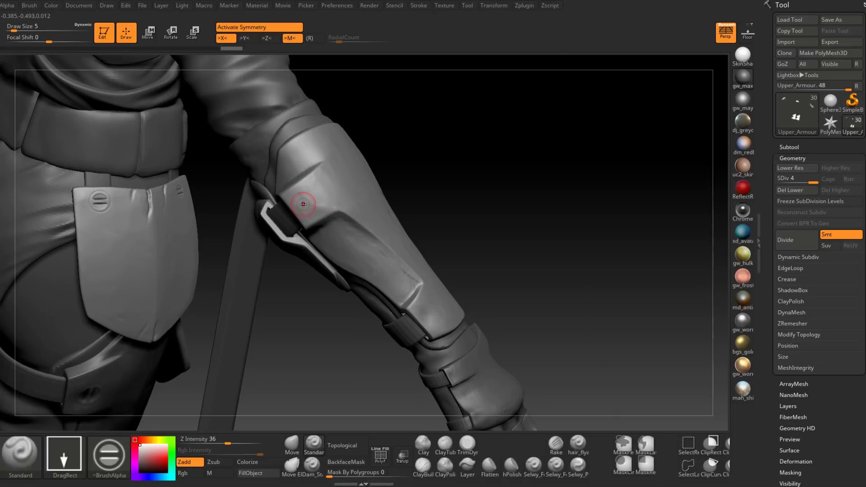
{"action": "left_click_drag", "start_coordinate": [304, 202], "coordinate": [293, 212]}
{"action": "left_click_drag", "start_coordinate": [465, 182], "coordinate": [420, 169]}
{"action": "left_click_drag", "start_coordinate": [390, 205], "coordinate": [368, 229]}
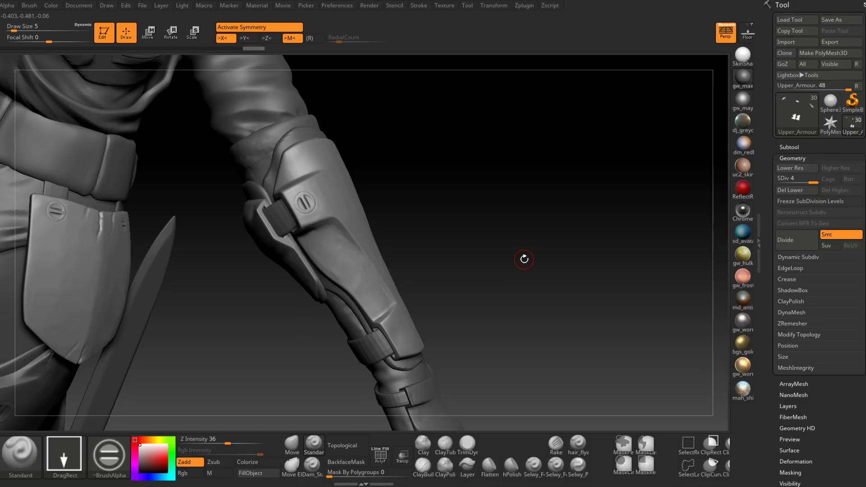
Stamp the JRO_Handle01_in alpha on the outer side of the elbow guards beside the buckle strap, redoing the first placement.
{"action": "left_click_drag", "start_coordinate": [523, 259], "coordinate": [539, 230]}
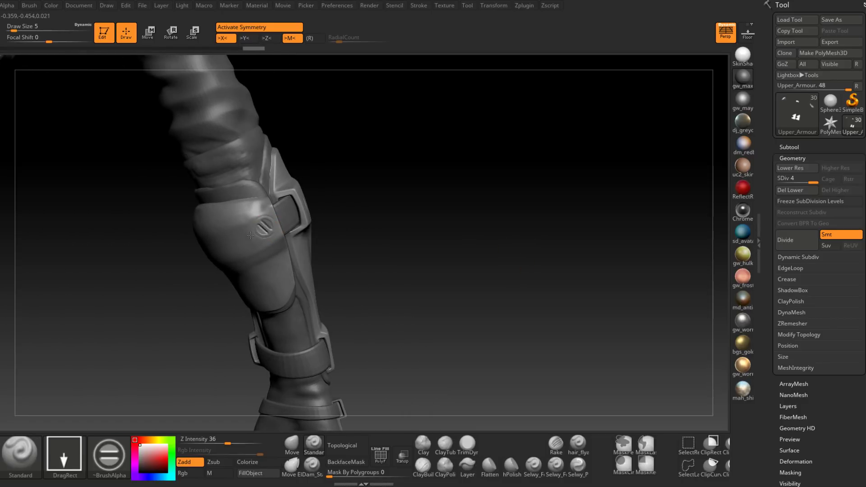
{"action": "left_click_drag", "start_coordinate": [250, 235], "coordinate": [253, 232]}
{"action": "key", "text": "ctrl+z"}
{"action": "left_click_drag", "start_coordinate": [381, 245], "coordinate": [361, 224]}
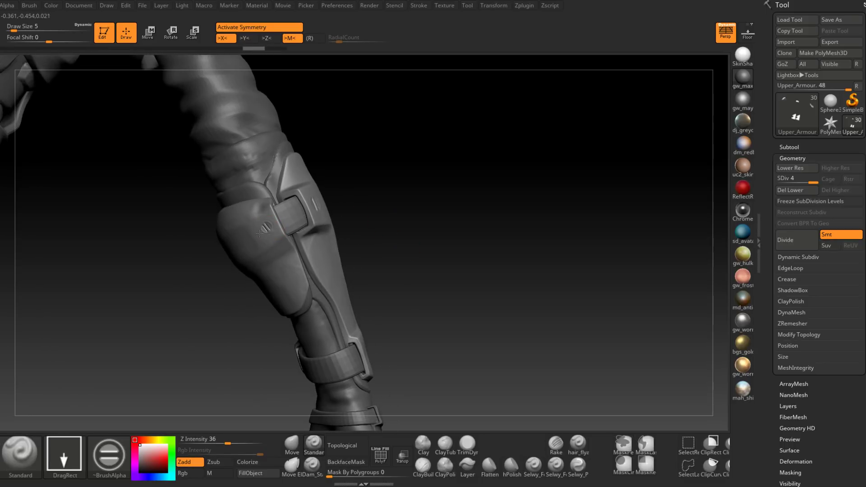
{"action": "left_click_drag", "start_coordinate": [259, 233], "coordinate": [255, 233]}
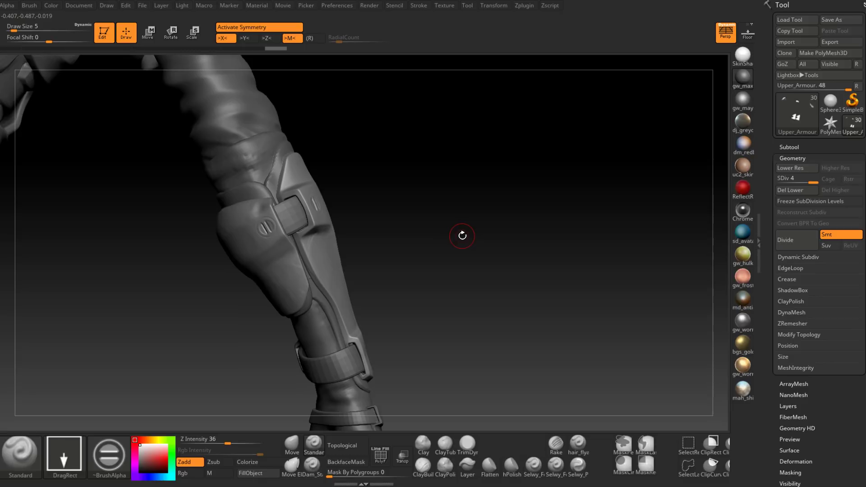
Stamp the JRO_Handle01_in alpha on the outer tab at the wrist end of the forearm guards.
{"action": "left_click_drag", "start_coordinate": [461, 235], "coordinate": [392, 274]}
{"action": "key", "text": "ctrl+z"}
{"action": "key", "text": "ctrl+z"}
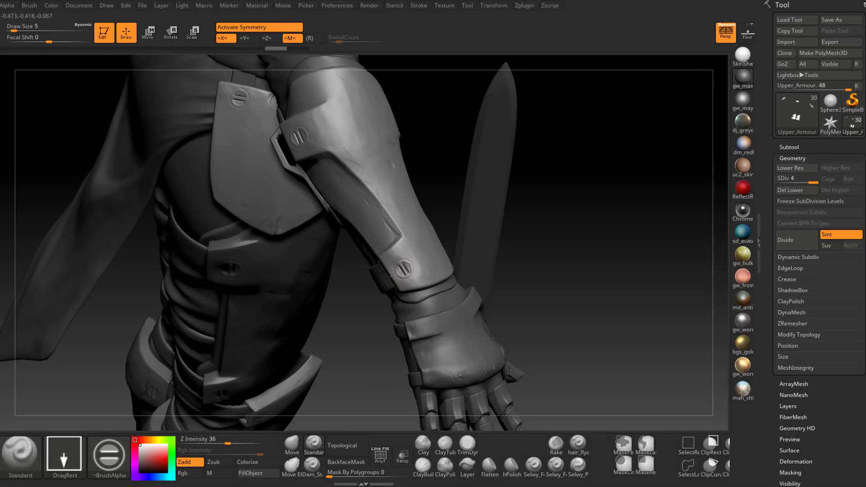
Stamp the JRO_Handle01_in alpha on the inner tab at the wrist end of the forearm guards, restamping to refine the placement.
{"action": "left_click_drag", "start_coordinate": [661, 252], "coordinate": [595, 282]}
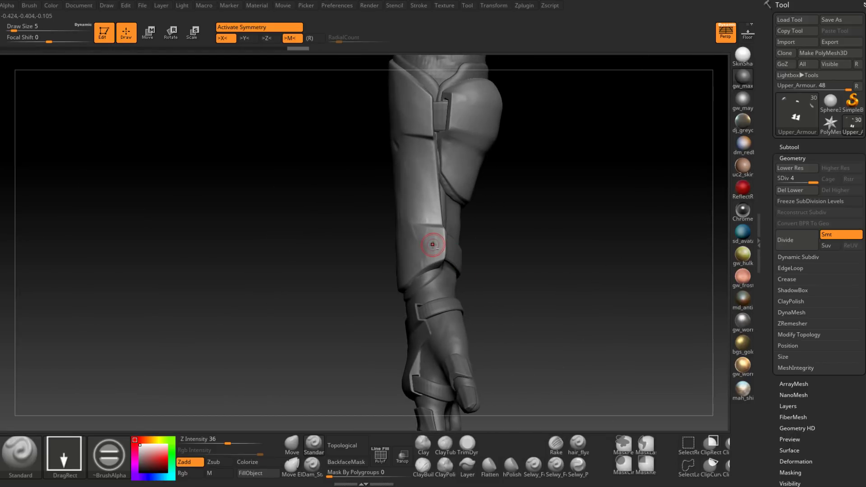
{"action": "left_click_drag", "start_coordinate": [433, 245], "coordinate": [419, 244]}
{"action": "mouse_move", "coordinate": [525, 234]}
{"action": "left_mouse_down"}
{"action": "mouse_move", "coordinate": [533, 244]}
{"action": "mouse_move", "coordinate": [528, 270]}
{"action": "mouse_move", "coordinate": [531, 258]}
{"action": "mouse_move", "coordinate": [591, 245]}
{"action": "mouse_move", "coordinate": [560, 251]}
{"action": "left_mouse_up"}
{"action": "key", "text": "ctrl"}
{"action": "mouse_move", "coordinate": [270, 332]}
{"action": "left_mouse_down"}
{"action": "mouse_move", "coordinate": [392, 303]}
{"action": "mouse_move", "coordinate": [375, 299]}
{"action": "left_mouse_up"}
{"action": "mouse_move", "coordinate": [493, 257]}
{"action": "left_mouse_down"}
{"action": "mouse_move", "coordinate": [444, 265]}
{"action": "mouse_move", "coordinate": [453, 284]}
{"action": "mouse_move", "coordinate": [439, 291]}
{"action": "left_mouse_up"}
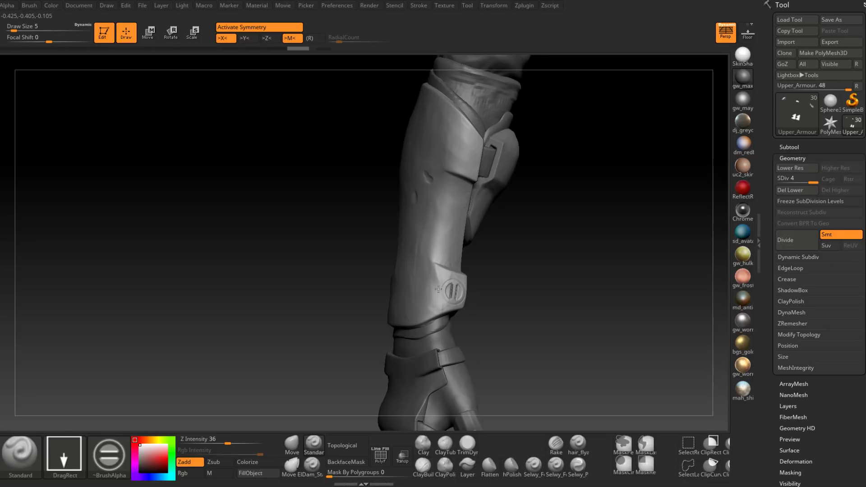
{"action": "left_click_drag", "start_coordinate": [438, 289], "coordinate": [438, 289]}
{"action": "left_click_drag", "start_coordinate": [551, 277], "coordinate": [523, 280]}
{"action": "key", "text": "ctrl+z"}
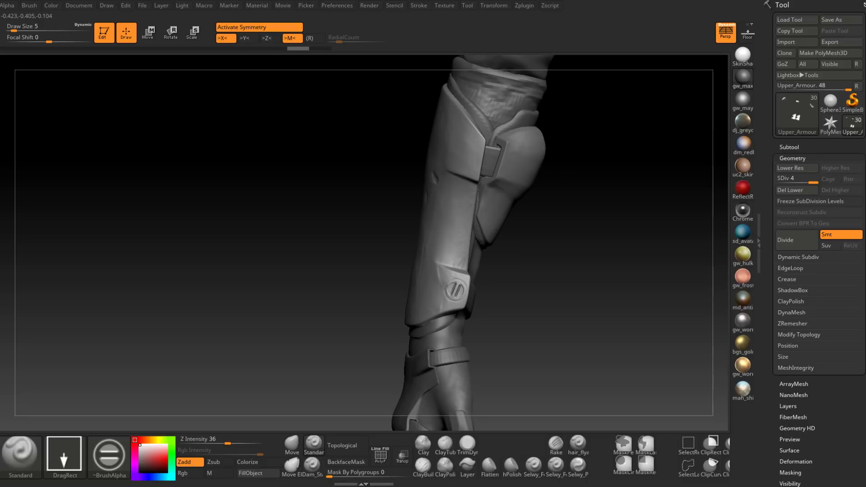
{"action": "left_click_drag", "start_coordinate": [441, 285], "coordinate": [440, 287]}
Try several placements of the JRO_Handle01_in alpha on the inner upper tab of the forearm guards.
{"action": "left_click_drag", "start_coordinate": [564, 280], "coordinate": [645, 284]}
{"action": "left_click_drag", "start_coordinate": [274, 239], "coordinate": [158, 244]}
{"action": "left_click_drag", "start_coordinate": [544, 245], "coordinate": [514, 247]}
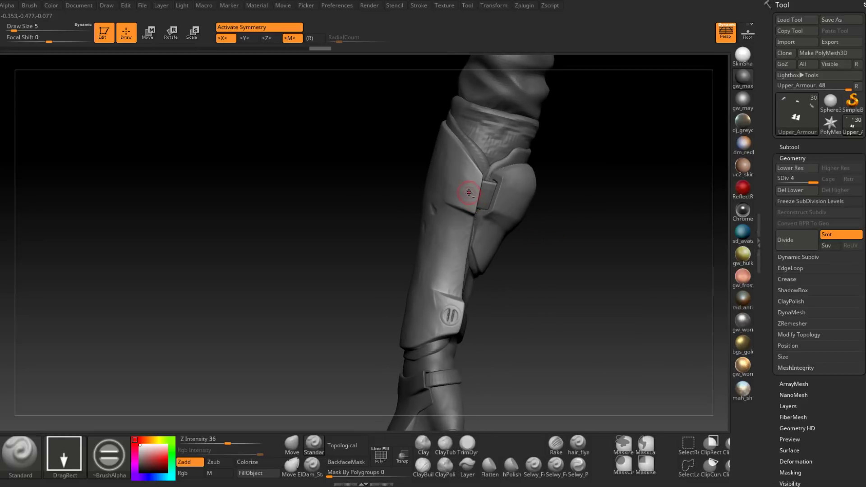
{"action": "left_click_drag", "start_coordinate": [467, 189], "coordinate": [478, 192]}
{"action": "key", "text": "ctrl"}
{"action": "key", "text": "ctrl+z"}
{"action": "left_click_drag", "start_coordinate": [464, 187], "coordinate": [481, 190]}
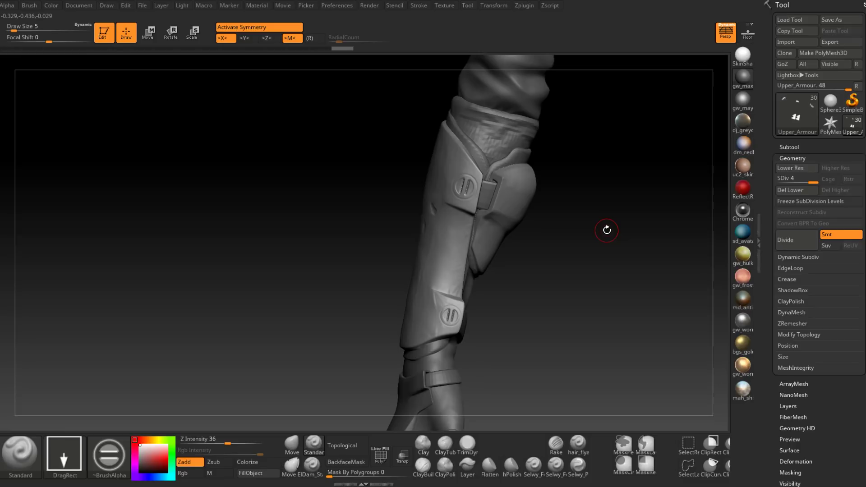
{"action": "key", "text": "ctrl+z"}
{"action": "left_click_drag", "start_coordinate": [464, 192], "coordinate": [478, 192]}
Try to stamp the JRO_Handle01_in alpha on the inner side of the elbow guards.
{"action": "mouse_move", "coordinate": [584, 234]}
{"action": "left_mouse_down"}
{"action": "mouse_move", "coordinate": [574, 232]}
{"action": "mouse_move", "coordinate": [585, 236]}
{"action": "left_mouse_up"}
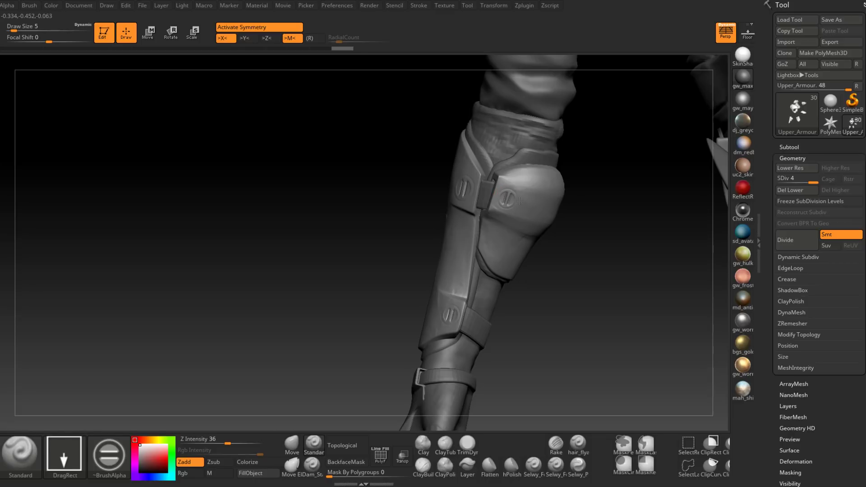
{"action": "left_click_drag", "start_coordinate": [518, 202], "coordinate": [519, 202]}
{"action": "mouse_move", "coordinate": [580, 248]}
{"action": "left_mouse_down"}
{"action": "mouse_move", "coordinate": [479, 255]}
{"action": "mouse_move", "coordinate": [574, 264]}
{"action": "mouse_move", "coordinate": [573, 273]}
{"action": "mouse_move", "coordinate": [541, 264]}
{"action": "mouse_move", "coordinate": [546, 274]}
{"action": "mouse_move", "coordinate": [579, 273]}
{"action": "left_mouse_up"}
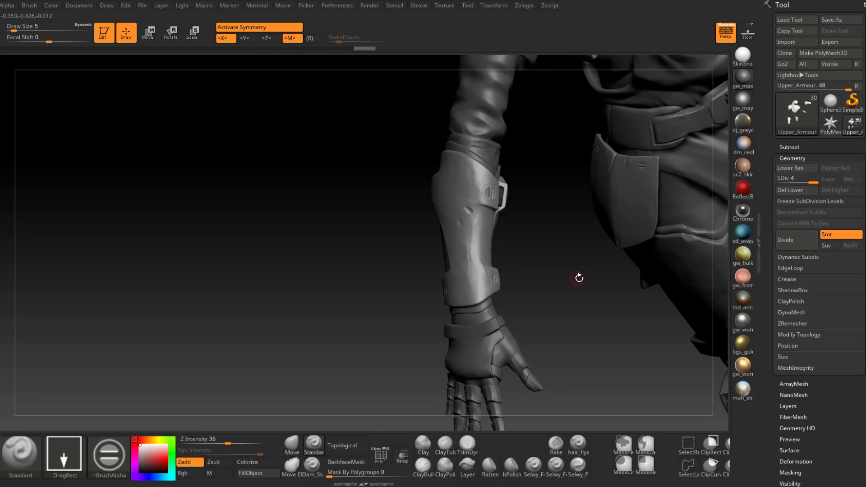
{"action": "left_click_drag", "start_coordinate": [540, 253], "coordinate": [479, 270]}
{"action": "key", "text": "ctrl+z"}
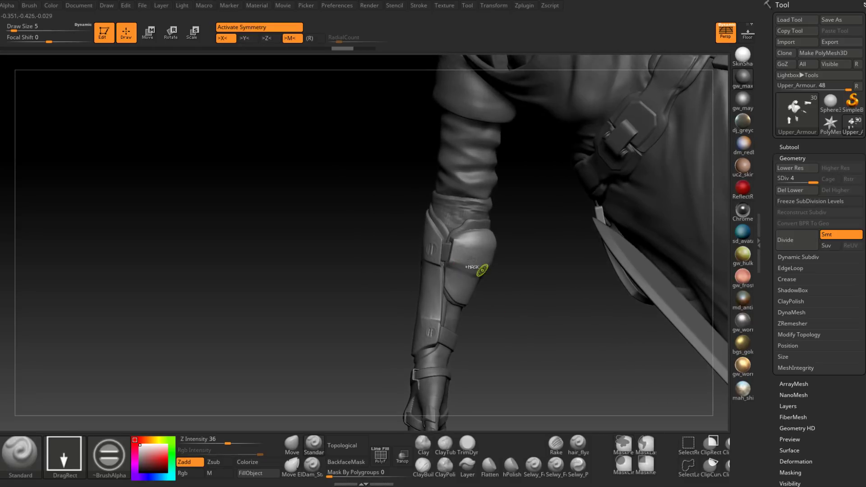
Restamp the JRO_Handle01_in alpha on the inner upper tab of the forearm guards and the adjoining inner side of the elbow guards.
{"action": "right_click_drag", "start_coordinate": [479, 271], "coordinate": [519, 307], "text": "ctrl"}
{"action": "mouse_move", "coordinate": [519, 308]}
{"action": "left_mouse_down"}
{"action": "mouse_move", "coordinate": [546, 307]}
{"action": "mouse_move", "coordinate": [361, 233]}
{"action": "left_mouse_up"}
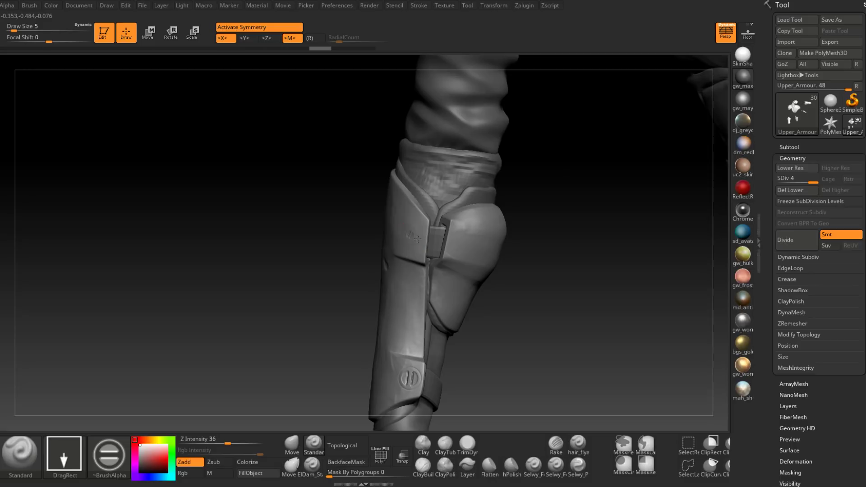
{"action": "left_click_drag", "start_coordinate": [424, 236], "coordinate": [425, 239]}
{"action": "key", "text": "ctrl+z"}
{"action": "mouse_move", "coordinate": [514, 291]}
{"action": "left_mouse_down"}
{"action": "mouse_move", "coordinate": [455, 246]}
{"action": "mouse_move", "coordinate": [472, 245]}
{"action": "left_mouse_up"}
{"action": "mouse_move", "coordinate": [572, 293]}
{"action": "left_mouse_down"}
{"action": "mouse_move", "coordinate": [404, 278]}
{"action": "mouse_move", "coordinate": [353, 298]}
{"action": "left_mouse_up"}
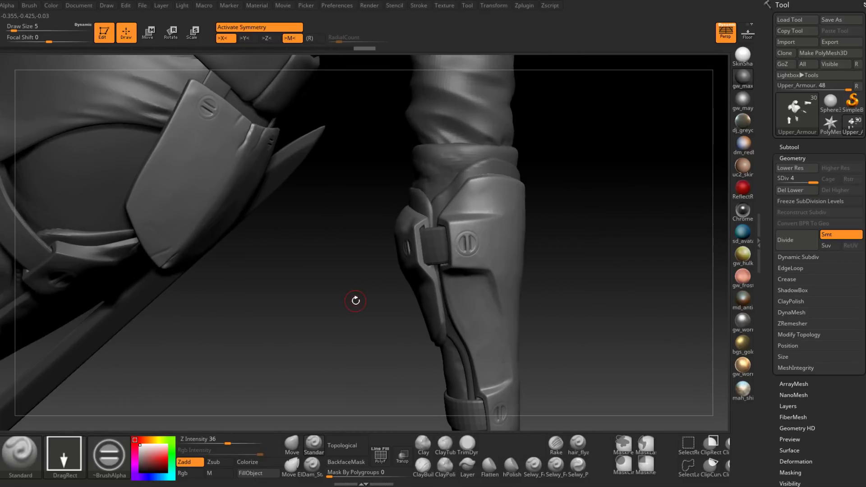
Review the stamped details on the forearms, torso and leg armour from the front.
{"action": "mouse_move", "coordinate": [352, 298]}
{"action": "left_mouse_down"}
{"action": "mouse_move", "coordinate": [507, 302]}
{"action": "mouse_move", "coordinate": [547, 315]}
{"action": "left_mouse_up"}
{"action": "right_click_drag", "start_coordinate": [529, 274], "coordinate": [493, 217], "text": "ctrl"}
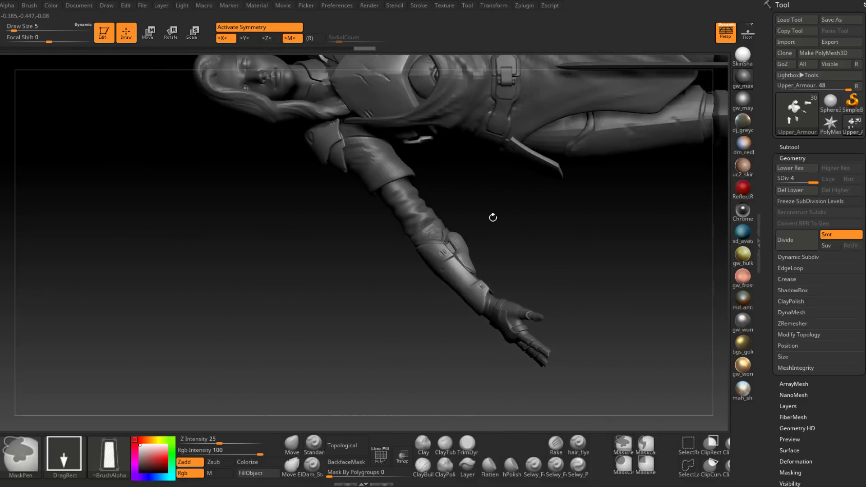
{"action": "mouse_move", "coordinate": [492, 218]}
{"action": "left_mouse_down"}
{"action": "mouse_move", "coordinate": [541, 145]}
{"action": "mouse_move", "coordinate": [554, 196]}
{"action": "mouse_move", "coordinate": [549, 236]}
{"action": "mouse_move", "coordinate": [554, 195]}
{"action": "mouse_move", "coordinate": [558, 224]}
{"action": "mouse_move", "coordinate": [577, 245]}
{"action": "mouse_move", "coordinate": [547, 250]}
{"action": "mouse_move", "coordinate": [502, 348]}
{"action": "mouse_move", "coordinate": [390, 182]}
{"action": "mouse_move", "coordinate": [404, 286]}
{"action": "mouse_move", "coordinate": [368, 288]}
{"action": "mouse_move", "coordinate": [291, 320]}
{"action": "left_mouse_up"}
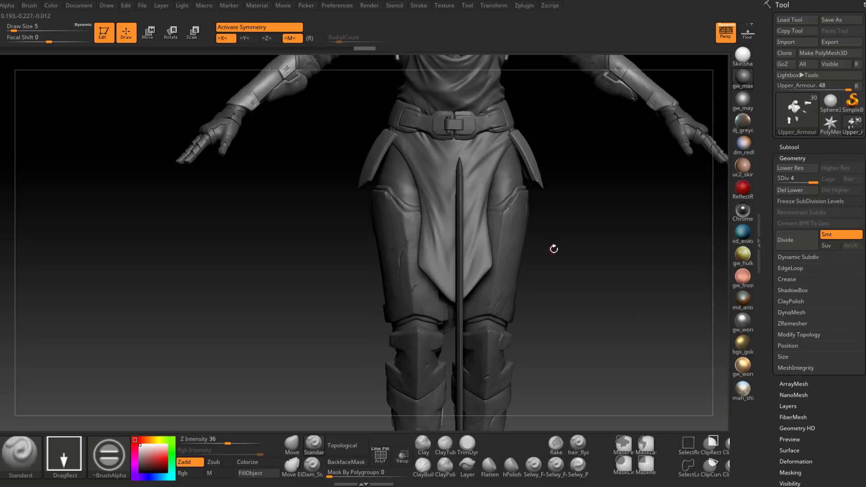
{"action": "left_click_drag", "start_coordinate": [554, 248], "coordinate": [660, 129]}
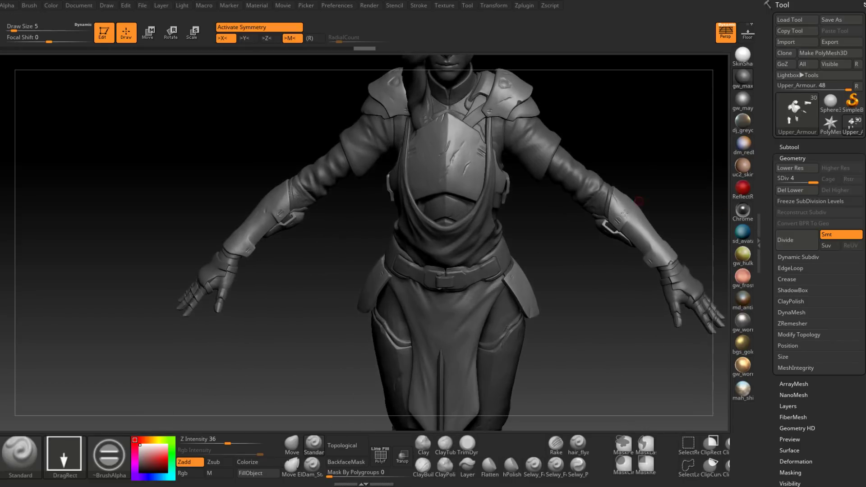
{"action": "mouse_move", "coordinate": [552, 243]}
{"action": "left_mouse_down"}
{"action": "mouse_move", "coordinate": [568, 270]}
{"action": "mouse_move", "coordinate": [575, 333]}
{"action": "mouse_move", "coordinate": [549, 236]}
{"action": "left_mouse_up"}
{"action": "left_click_drag", "start_coordinate": [556, 320], "coordinate": [502, 228], "text": "alt"}
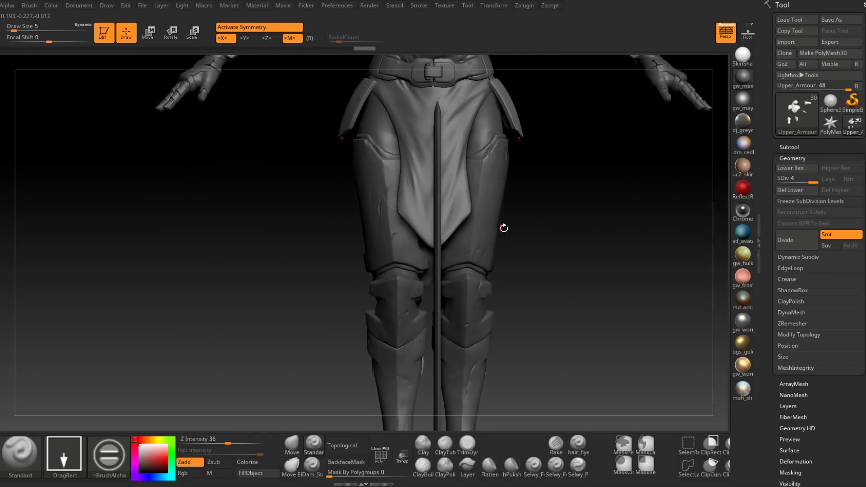
{"action": "left_click_drag", "start_coordinate": [541, 249], "coordinate": [524, 246]}
{"action": "left_click_drag", "start_coordinate": [568, 217], "coordinate": [589, 61], "text": "alt"}
Make the Legs subtool active and load the JRO_Vent23_in alpha for the Standard brush.
{"action": "left_click", "coordinate": [490, 200], "text": "alt"}
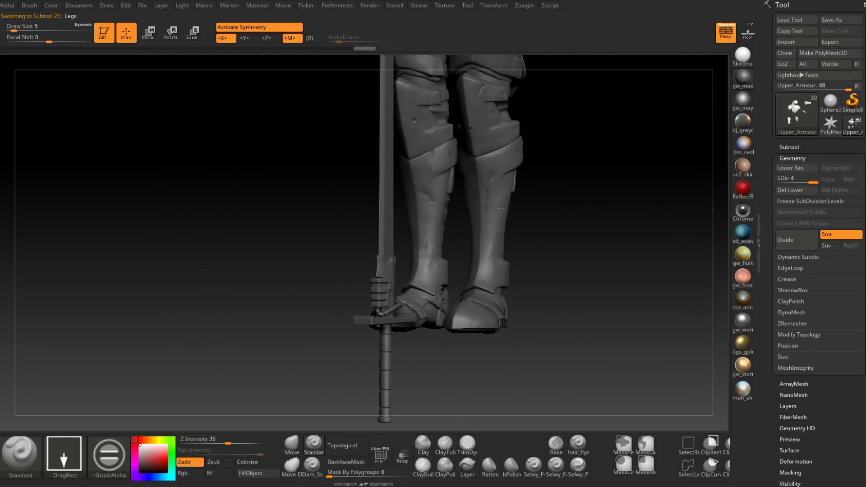
{"action": "left_click_drag", "start_coordinate": [565, 210], "coordinate": [610, 273]}
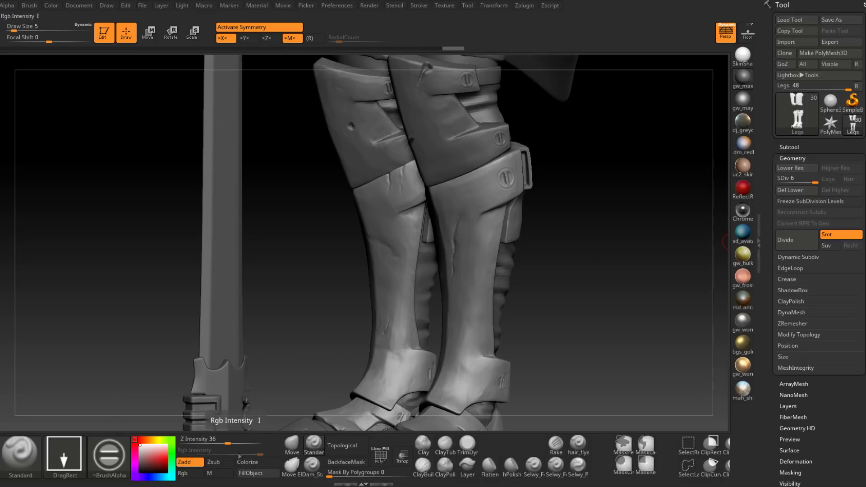
{"action": "left_click", "coordinate": [107, 453]}
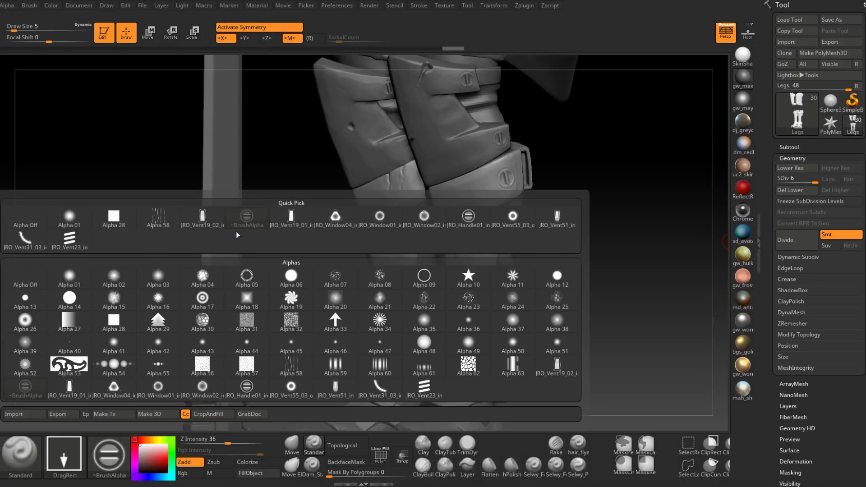
{"action": "left_click", "coordinate": [70, 238]}
{"action": "mouse_move", "coordinate": [561, 273]}
{"action": "left_mouse_down"}
{"action": "mouse_move", "coordinate": [583, 259]}
{"action": "mouse_move", "coordinate": [575, 264]}
{"action": "left_mouse_up"}
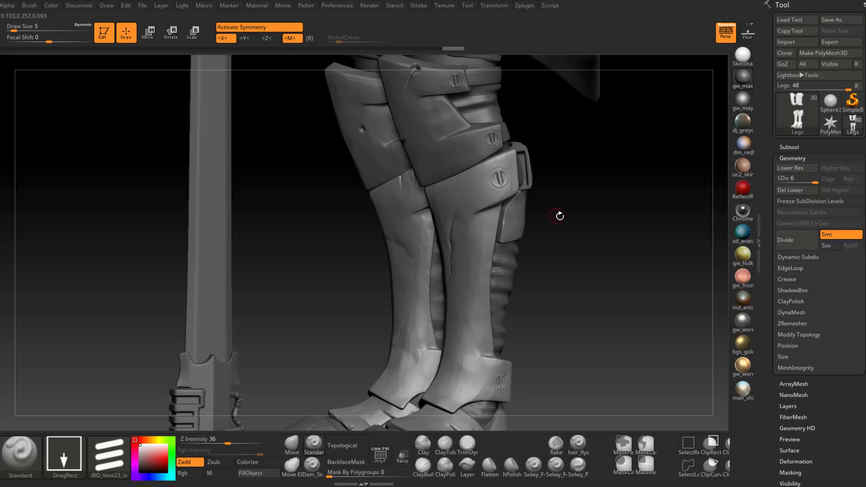
Try to stamp the JRO_Vent23_in alpha on the inner shin armour just below the raised upper band.
{"action": "mouse_move", "coordinate": [559, 216]}
{"action": "left_mouse_down"}
{"action": "mouse_move", "coordinate": [423, 241]}
{"action": "mouse_move", "coordinate": [532, 242]}
{"action": "mouse_move", "coordinate": [553, 214]}
{"action": "mouse_move", "coordinate": [502, 219]}
{"action": "left_mouse_up"}
{"action": "right_click_drag", "start_coordinate": [503, 219], "coordinate": [551, 233], "text": "ctrl"}
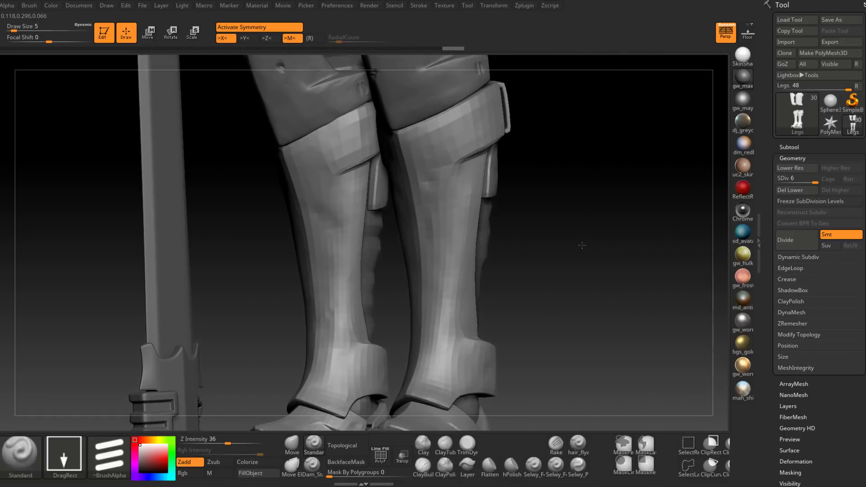
{"action": "left_click_drag", "start_coordinate": [564, 225], "coordinate": [556, 226]}
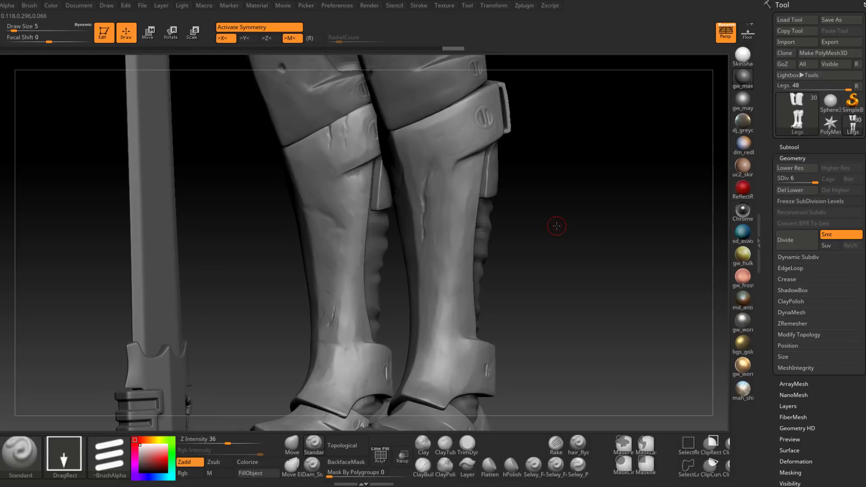
{"action": "left_click_drag", "start_coordinate": [556, 226], "coordinate": [450, 177]}
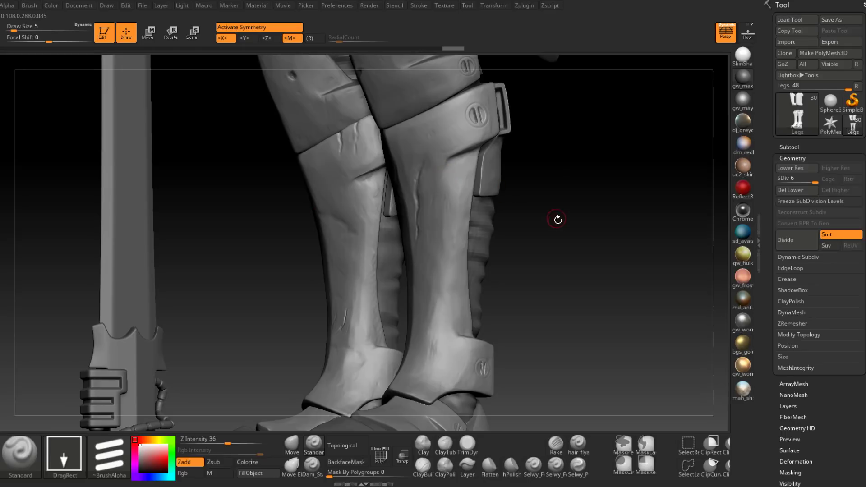
{"action": "mouse_move", "coordinate": [556, 217]}
{"action": "left_mouse_down"}
{"action": "mouse_move", "coordinate": [572, 213]}
{"action": "mouse_move", "coordinate": [561, 214]}
{"action": "left_mouse_up"}
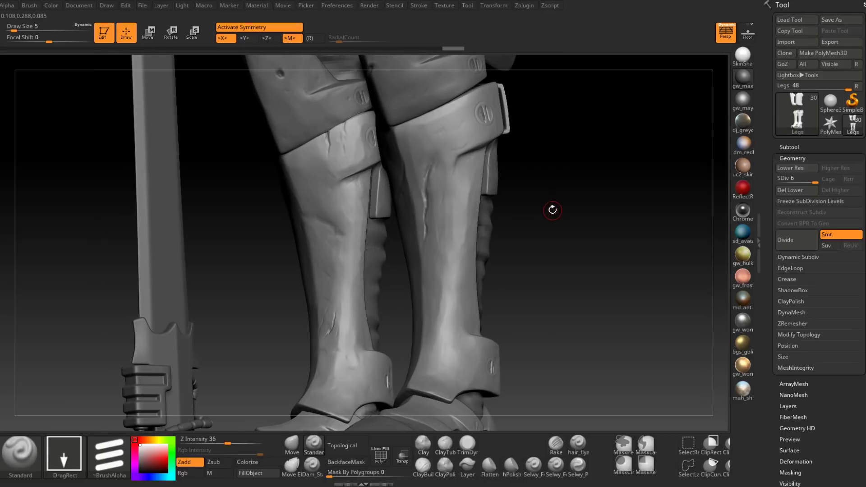
{"action": "left_click_drag", "start_coordinate": [522, 197], "coordinate": [565, 206]}
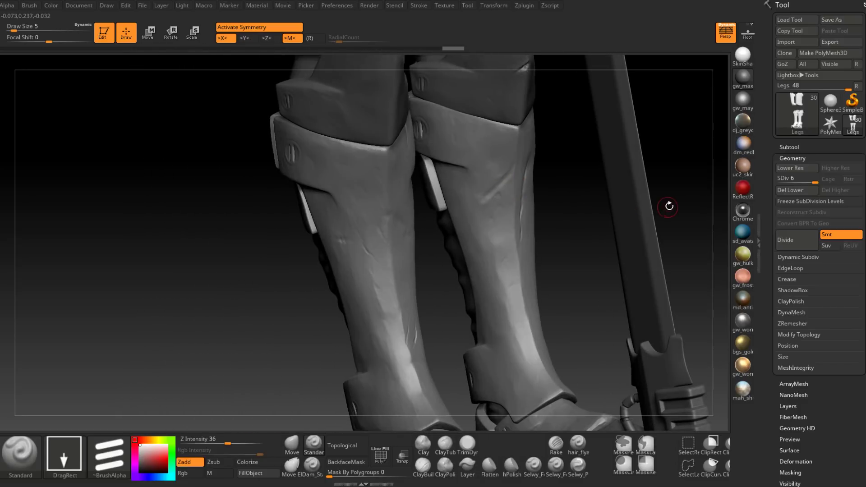
{"action": "mouse_move", "coordinate": [663, 205]}
{"action": "left_mouse_down"}
{"action": "mouse_move", "coordinate": [640, 204]}
{"action": "mouse_move", "coordinate": [589, 294]}
{"action": "mouse_move", "coordinate": [581, 163]}
{"action": "mouse_move", "coordinate": [549, 264]}
{"action": "mouse_move", "coordinate": [426, 232]}
{"action": "mouse_move", "coordinate": [433, 185]}
{"action": "mouse_move", "coordinate": [562, 156]}
{"action": "mouse_move", "coordinate": [618, 193]}
{"action": "mouse_move", "coordinate": [558, 203]}
{"action": "mouse_move", "coordinate": [620, 184]}
{"action": "mouse_move", "coordinate": [593, 296]}
{"action": "mouse_move", "coordinate": [550, 247]}
{"action": "left_mouse_up"}
{"action": "mouse_move", "coordinate": [553, 207]}
{"action": "left_mouse_down", "text": "alt"}
{"action": "mouse_move", "coordinate": [566, 299]}
{"action": "mouse_move", "coordinate": [599, 283]}
{"action": "left_mouse_up", "text": "alt"}
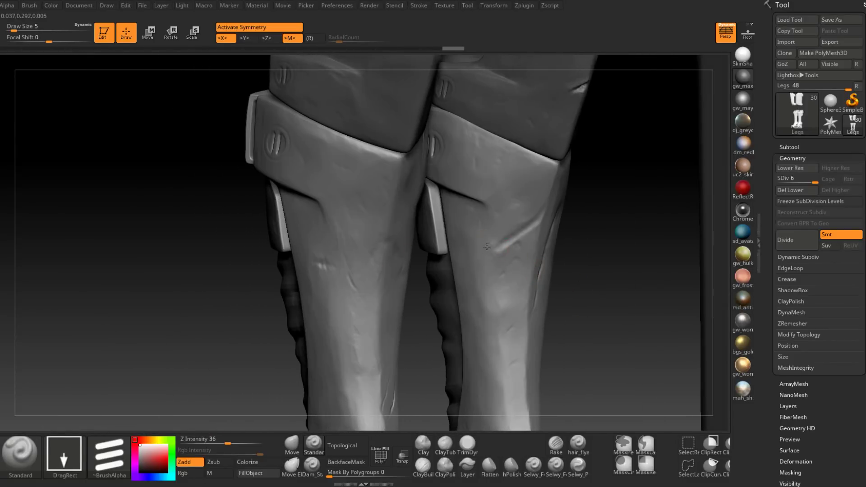
{"action": "left_click_drag", "start_coordinate": [498, 257], "coordinate": [518, 243]}
{"action": "left_click_drag", "start_coordinate": [585, 251], "coordinate": [526, 276]}
{"action": "left_click_drag", "start_coordinate": [496, 240], "coordinate": [514, 233]}
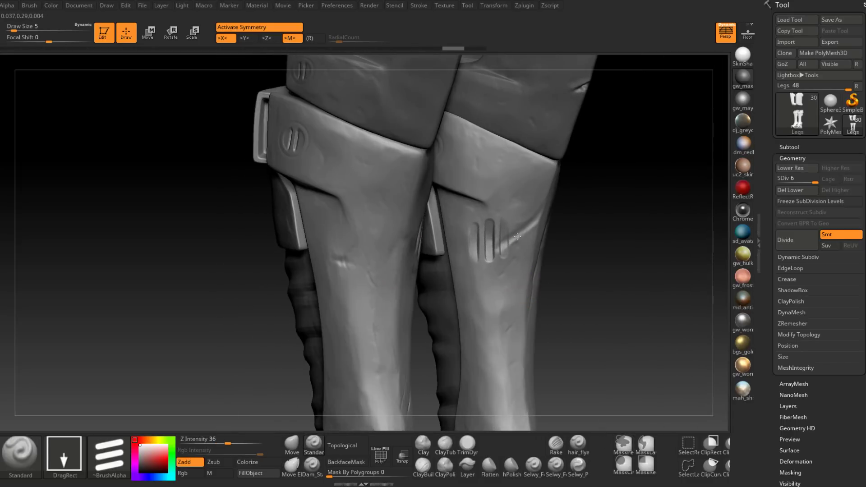
{"action": "key", "text": "ctrl+z"}
Stamp the JRO_Vent23_in alpha on the inner side of the raised band at the top of the shin armour.
{"action": "mouse_move", "coordinate": [499, 181]}
{"action": "left_mouse_down"}
{"action": "mouse_move", "coordinate": [509, 144]}
{"action": "mouse_move", "coordinate": [497, 160]}
{"action": "mouse_move", "coordinate": [500, 140]}
{"action": "left_mouse_up"}
{"action": "key", "text": "ctrl+z"}
{"action": "key", "text": "ctrl+z"}
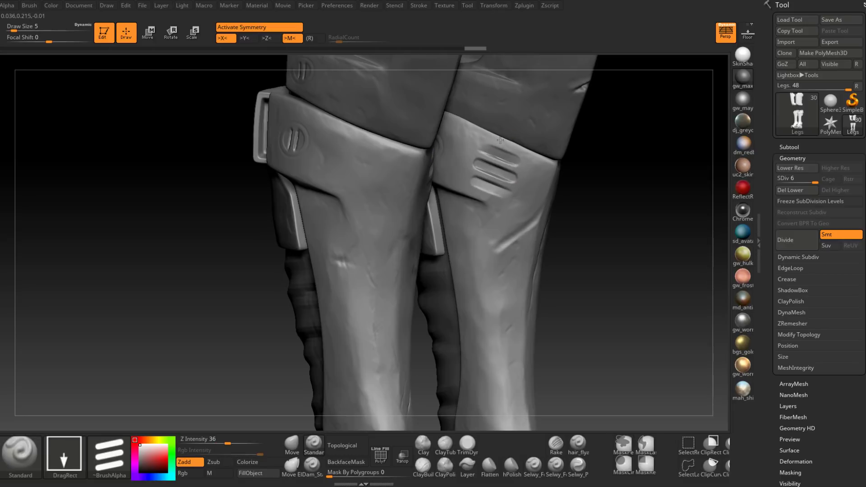
Try several placements of the JRO_Vent23_in alpha on the outer side of the upper shin bands.
{"action": "left_click_drag", "start_coordinate": [625, 211], "coordinate": [469, 199]}
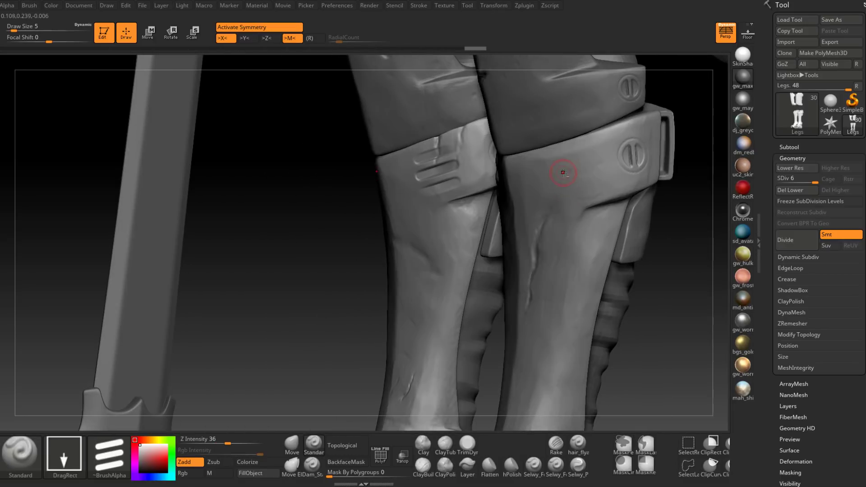
{"action": "left_click_drag", "start_coordinate": [562, 172], "coordinate": [585, 165]}
{"action": "key", "text": "ctrl+z"}
{"action": "key", "text": "ctrl+z"}
{"action": "key", "text": "ctrl+z"}
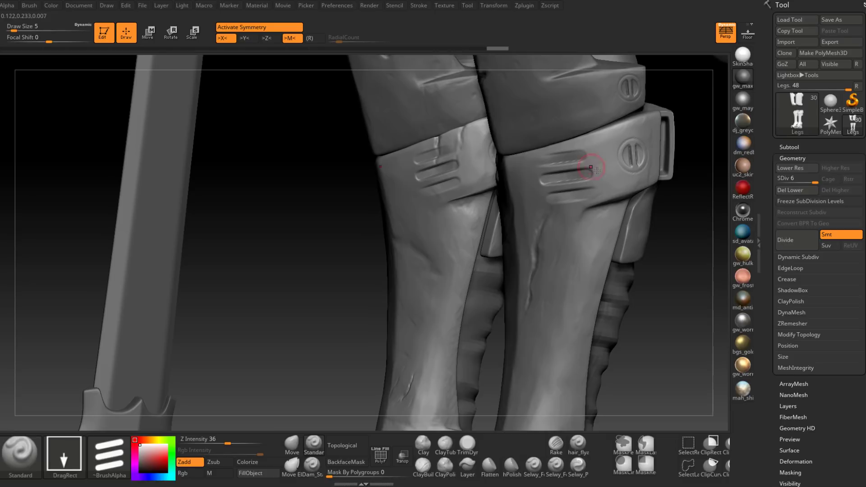
{"action": "left_click_drag", "start_coordinate": [706, 272], "coordinate": [586, 266]}
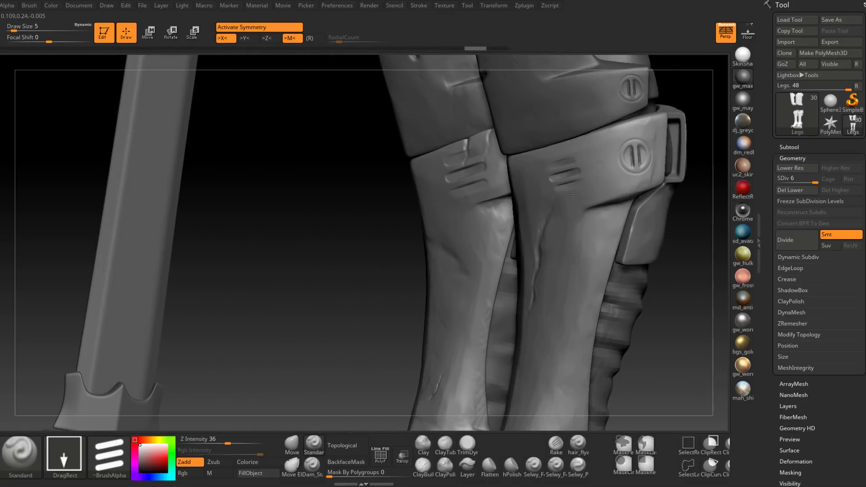
{"action": "left_click_drag", "start_coordinate": [572, 194], "coordinate": [575, 204]}
{"action": "left_click_drag", "start_coordinate": [305, 275], "coordinate": [374, 275]}
{"action": "right_click_drag", "start_coordinate": [618, 308], "coordinate": [594, 285], "text": "ctrl"}
{"action": "mouse_move", "coordinate": [594, 285]}
{"action": "left_mouse_down"}
{"action": "mouse_move", "coordinate": [635, 287]}
{"action": "mouse_move", "coordinate": [607, 238]}
{"action": "left_mouse_up"}
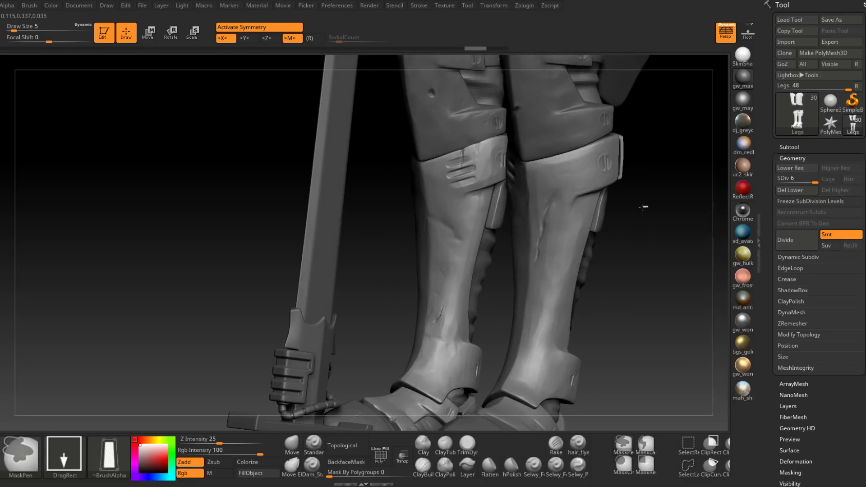
Stamp the JRO_Vent23_in alpha on the outer side of the upper shin bands in front of the round handle detail, and save the project.
{"action": "left_click_drag", "start_coordinate": [651, 201], "coordinate": [640, 204]}
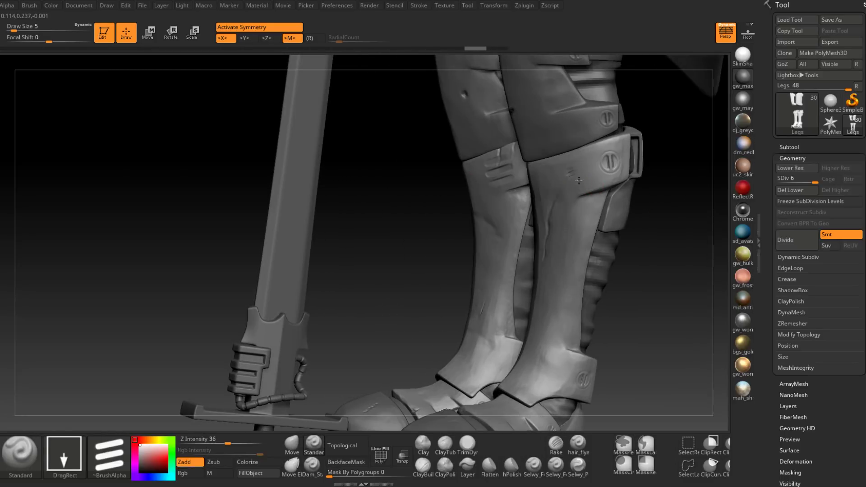
{"action": "left_click_drag", "start_coordinate": [576, 188], "coordinate": [579, 193]}
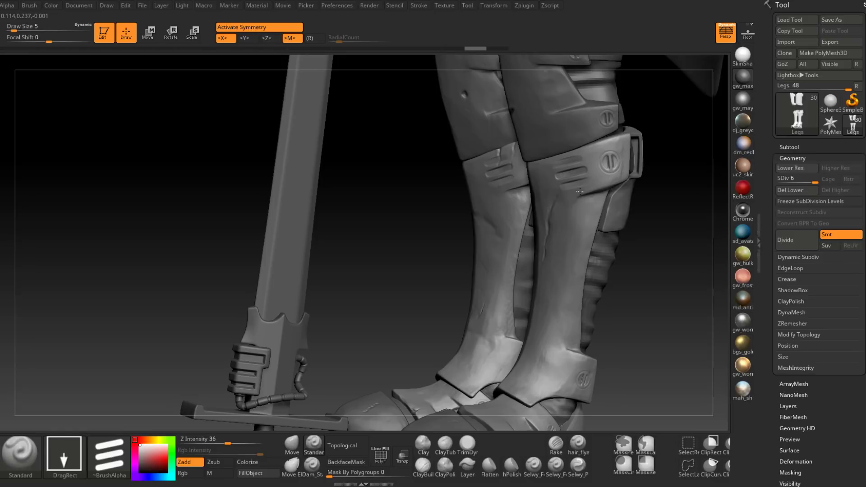
{"action": "mouse_move", "coordinate": [659, 258]}
{"action": "left_mouse_down"}
{"action": "mouse_move", "coordinate": [685, 251]}
{"action": "mouse_move", "coordinate": [672, 255]}
{"action": "left_mouse_up"}
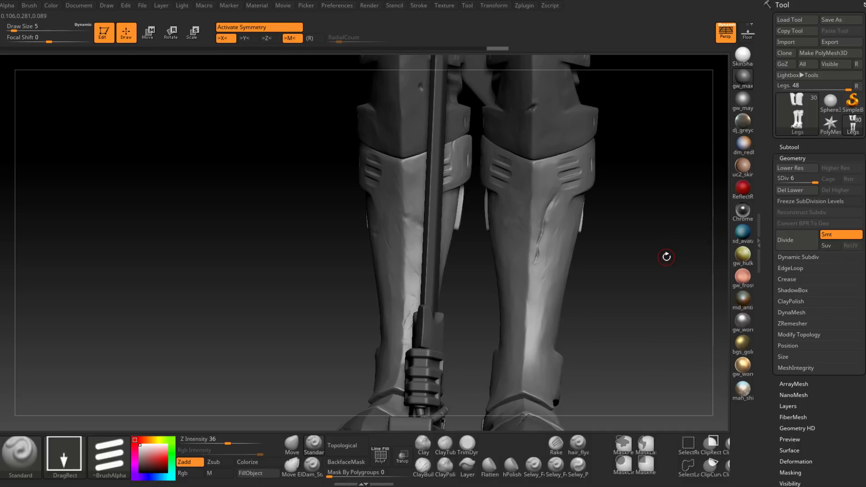
{"action": "key", "text": "ctrl+s"}
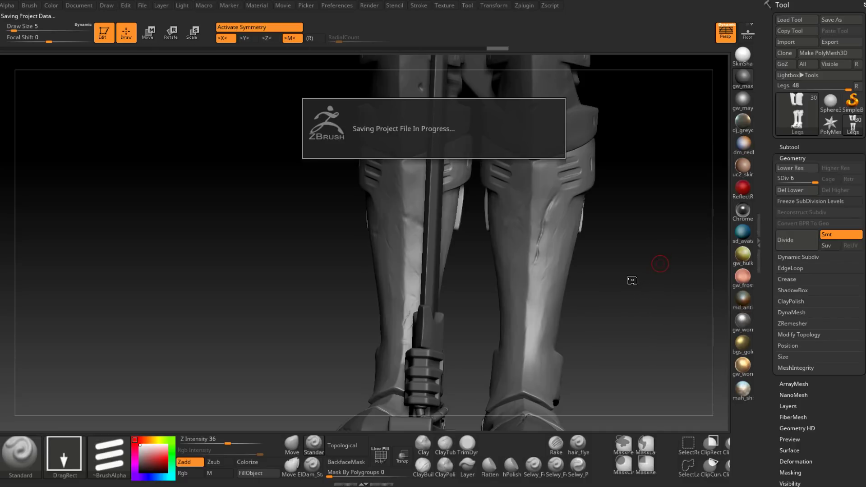
Make the knick-nacks subtool active and examine the knee guards and thigh armour from several angles.
{"action": "mouse_move", "coordinate": [632, 250]}
{"action": "left_mouse_down"}
{"action": "mouse_move", "coordinate": [618, 254]}
{"action": "mouse_move", "coordinate": [635, 246]}
{"action": "mouse_move", "coordinate": [610, 286]}
{"action": "mouse_move", "coordinate": [616, 247]}
{"action": "mouse_move", "coordinate": [569, 250]}
{"action": "left_mouse_up"}
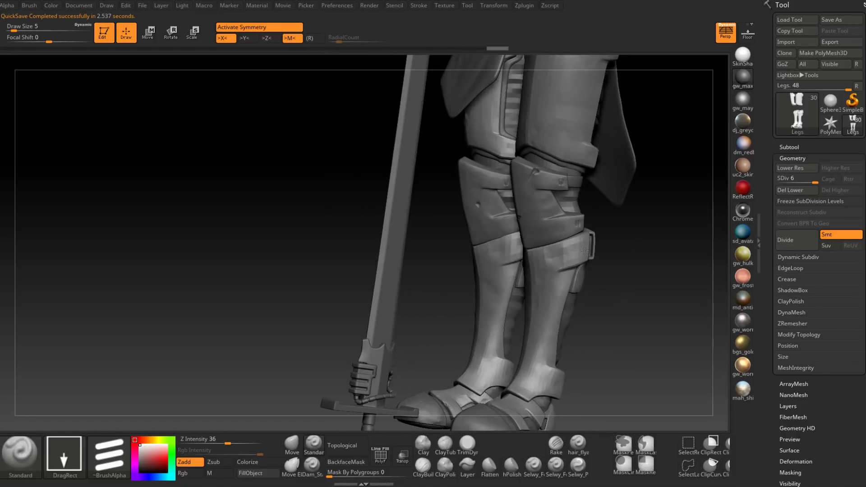
{"action": "left_click", "coordinate": [549, 217], "text": "alt"}
{"action": "left_click_drag", "start_coordinate": [616, 270], "coordinate": [653, 324]}
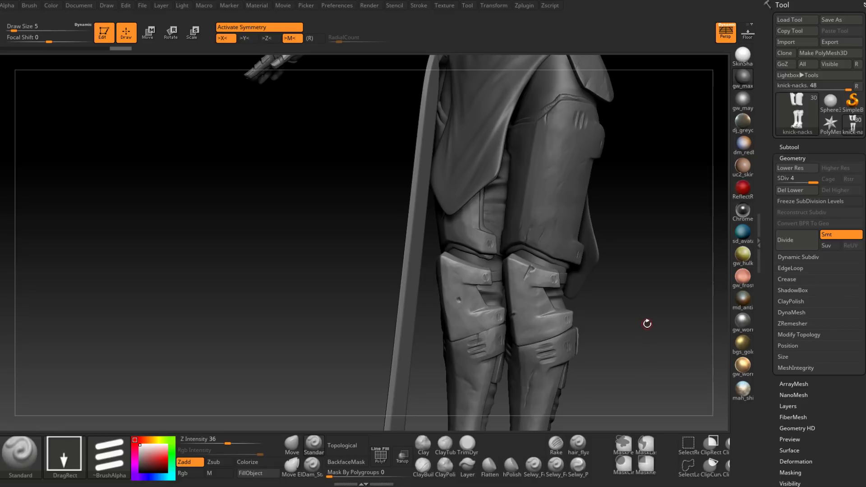
{"action": "left_click_drag", "start_coordinate": [647, 273], "coordinate": [665, 285]}
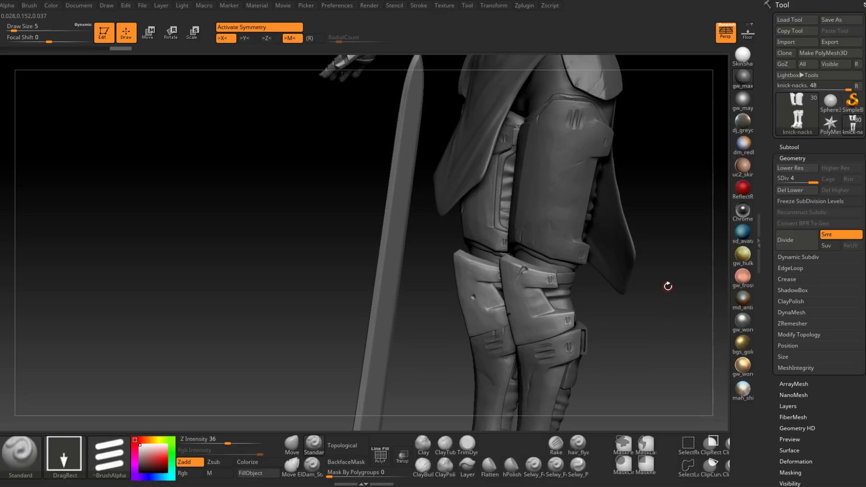
{"action": "left_click_drag", "start_coordinate": [668, 286], "coordinate": [679, 285]}
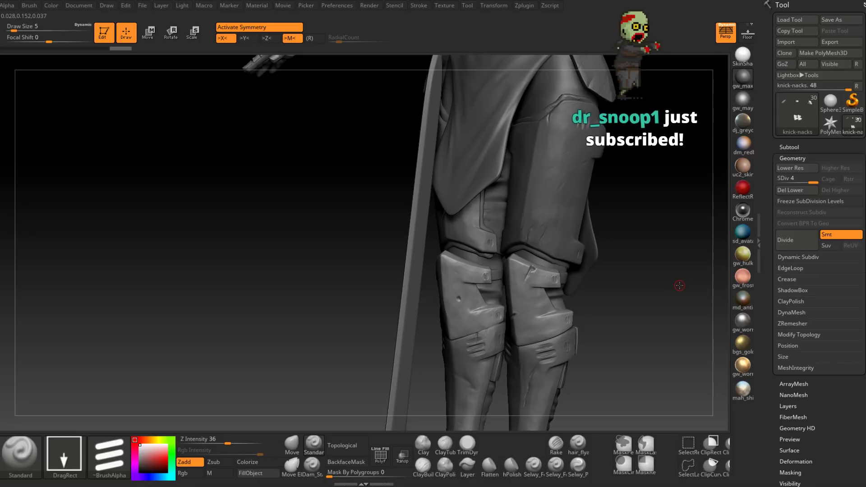
{"action": "left_click_drag", "start_coordinate": [657, 285], "coordinate": [571, 336]}
Switch to the Upper_Armour subtool, review the torso, arm and hip armour, and save the project.
{"action": "left_click", "coordinate": [561, 331], "text": "alt"}
{"action": "right_click_drag", "start_coordinate": [610, 355], "coordinate": [624, 301], "text": "alt"}
{"action": "right_click_drag", "start_coordinate": [635, 339], "coordinate": [614, 311], "text": "alt"}
{"action": "left_click_drag", "start_coordinate": [655, 319], "coordinate": [643, 303]}
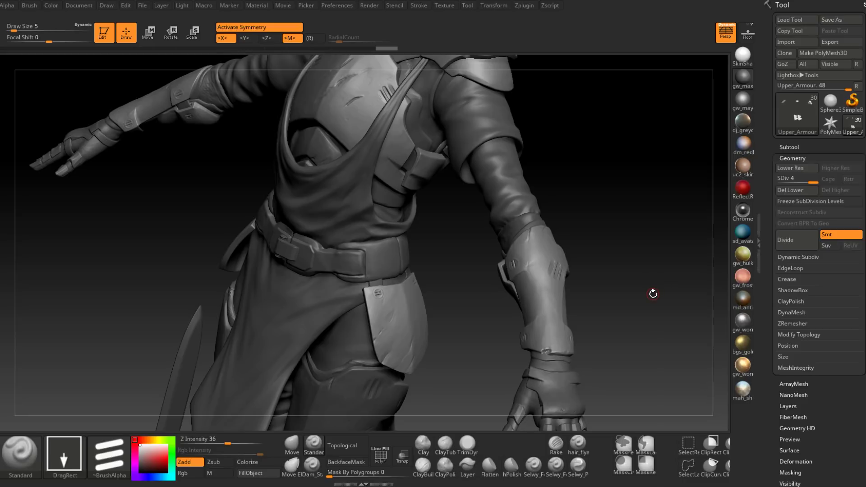
{"action": "left_click_drag", "start_coordinate": [653, 293], "coordinate": [655, 286]}
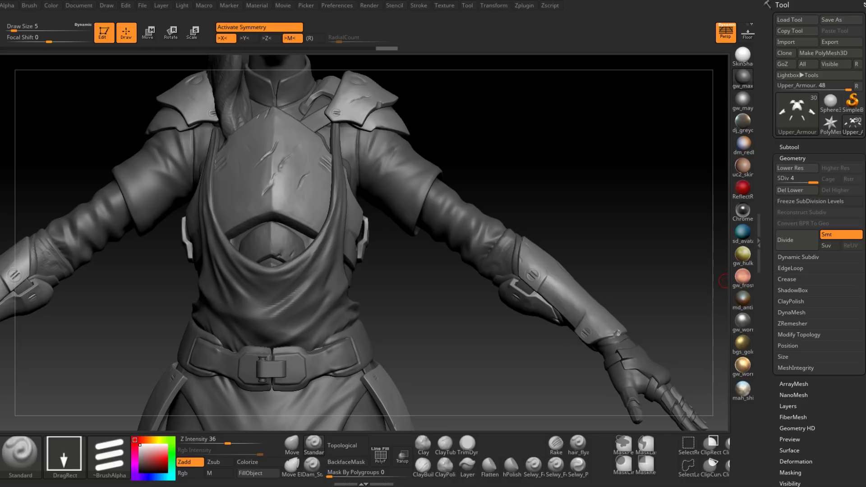
{"action": "mouse_move", "coordinate": [597, 178]}
{"action": "left_mouse_down"}
{"action": "mouse_move", "coordinate": [431, 302]}
{"action": "mouse_move", "coordinate": [446, 258]}
{"action": "mouse_move", "coordinate": [586, 199]}
{"action": "left_mouse_up"}
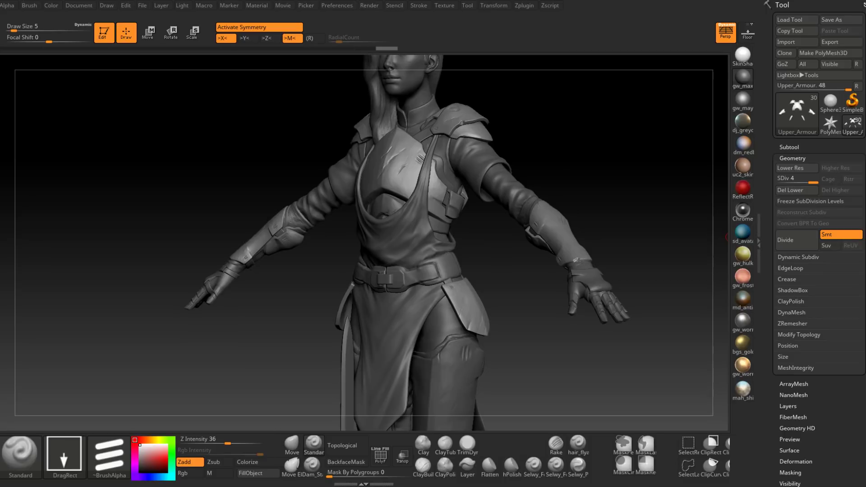
{"action": "key", "text": "ctrl+s"}
Set Photoshop's foreground color to black, 000000.
{"action": "left_click_drag", "start_coordinate": [407, 278], "coordinate": [429, 301]}
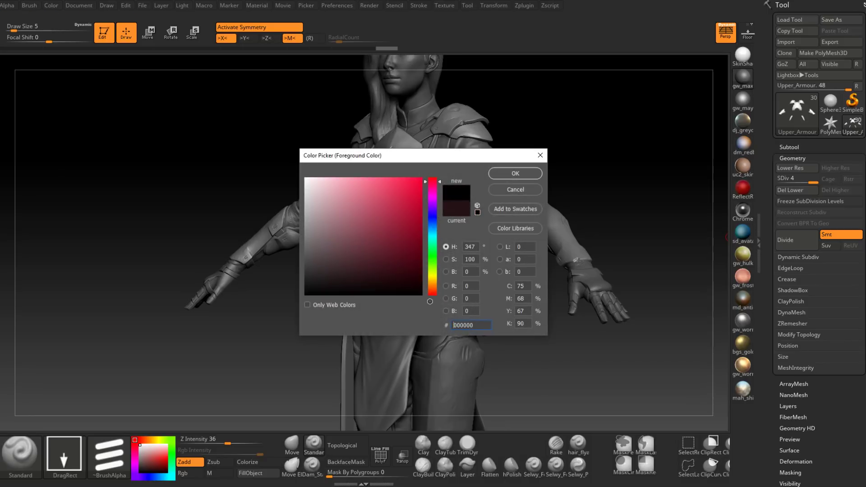
{"action": "left_click", "coordinate": [523, 175]}
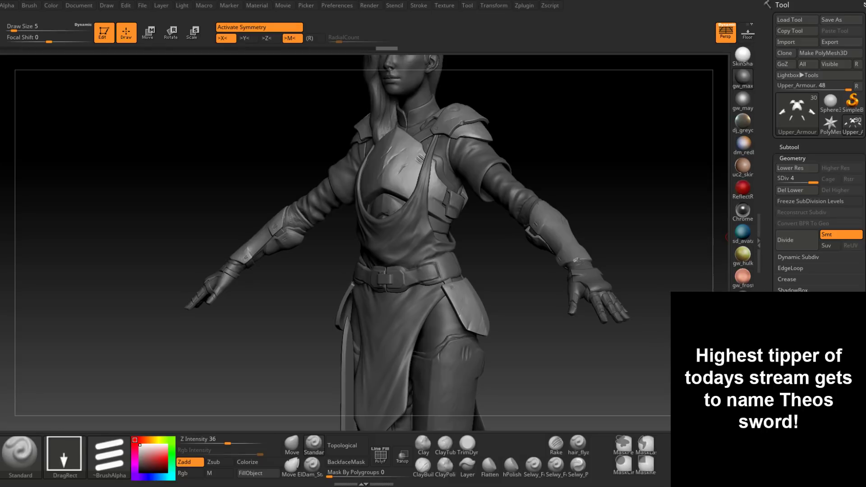
{"action": "mouse_move", "coordinate": [529, 367]}
{"action": "left_mouse_down"}
{"action": "mouse_move", "coordinate": [568, 367]}
{"action": "mouse_move", "coordinate": [518, 379]}
{"action": "left_mouse_up"}
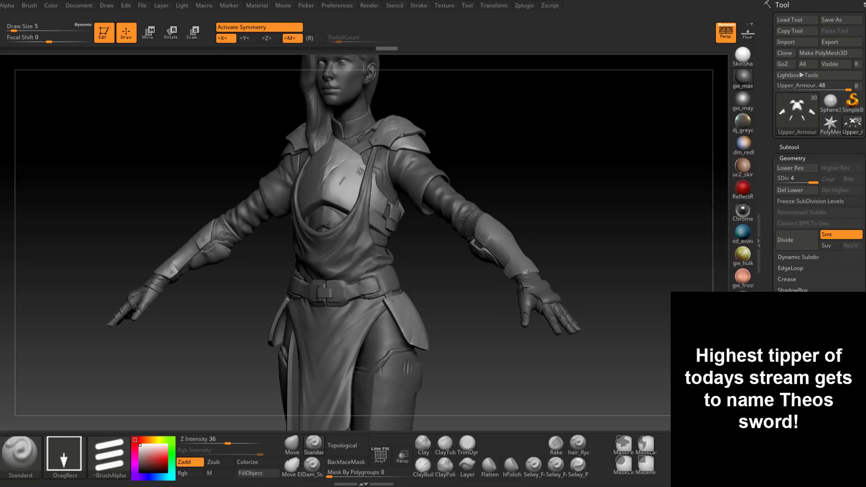
{"action": "left_click_drag", "start_coordinate": [604, 348], "coordinate": [505, 276]}
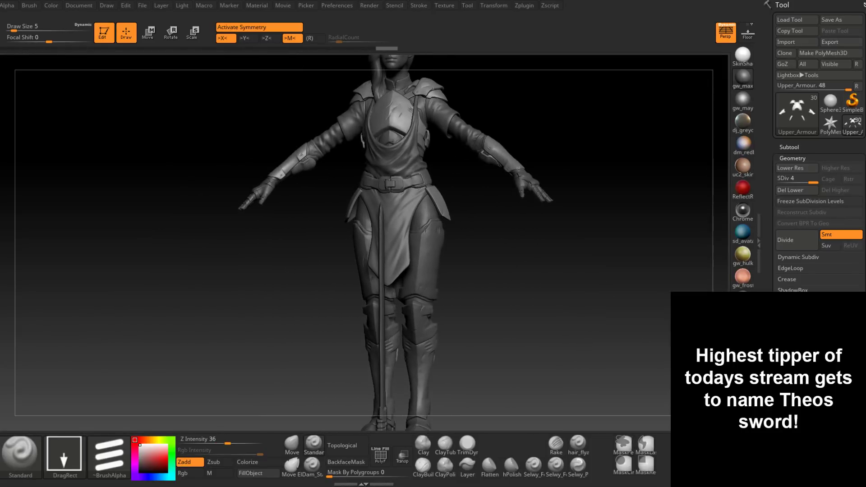
{"action": "left_click_drag", "start_coordinate": [865, 112], "coordinate": [510, 1]}
Switch to Photoshop, create a new 251 x 290 px document and paste the copied portrait photo into it.
{"action": "key", "text": "alt+Tab"}
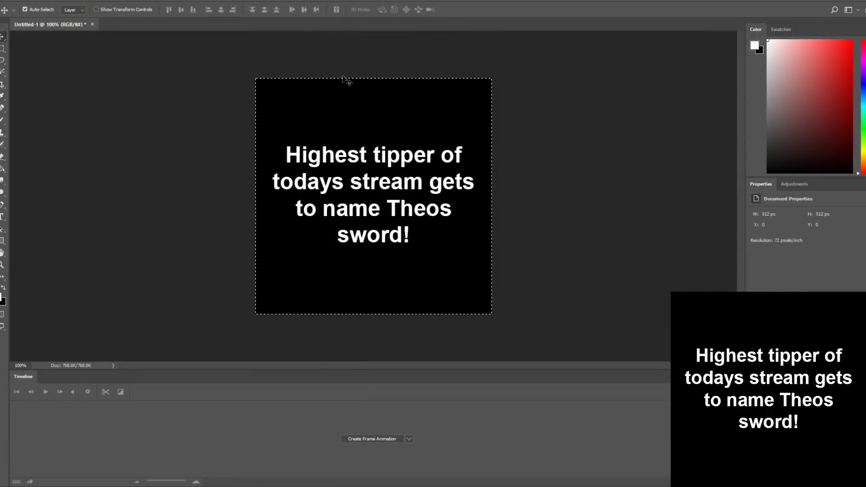
{"action": "left_click", "coordinate": [16, 1]}
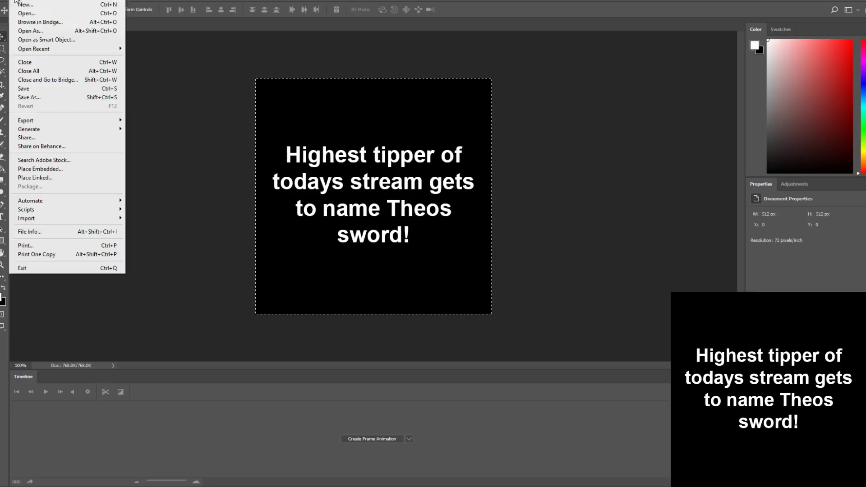
{"action": "left_click", "coordinate": [42, 6]}
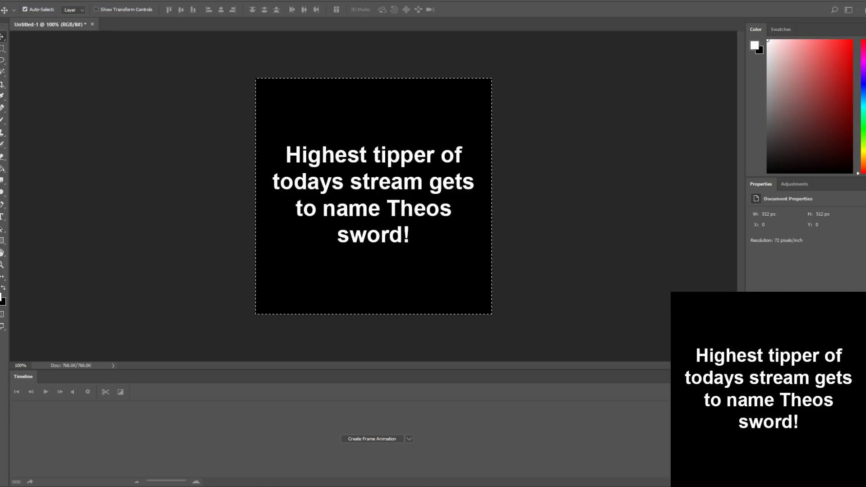
{"action": "left_click", "coordinate": [769, 269]}
{"action": "key", "text": "ctrl+v"}
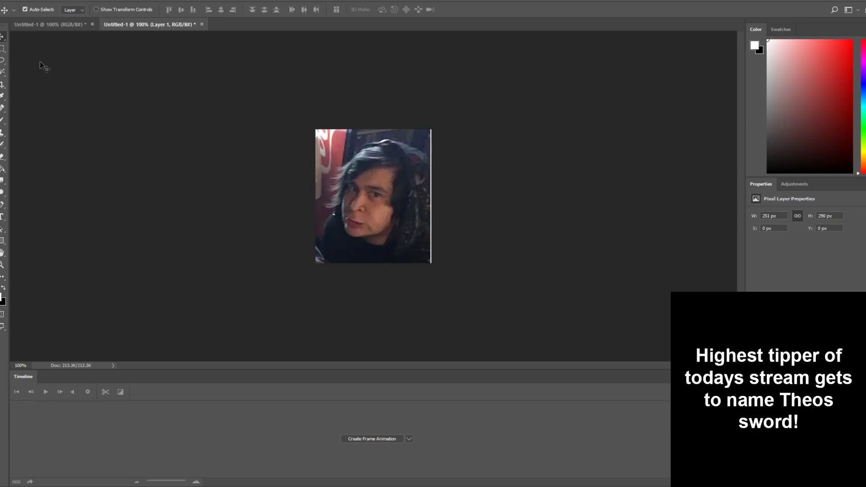
Resize the portrait document's canvas to 256 x 256 pixels.
{"action": "left_click", "coordinate": [59, 0]}
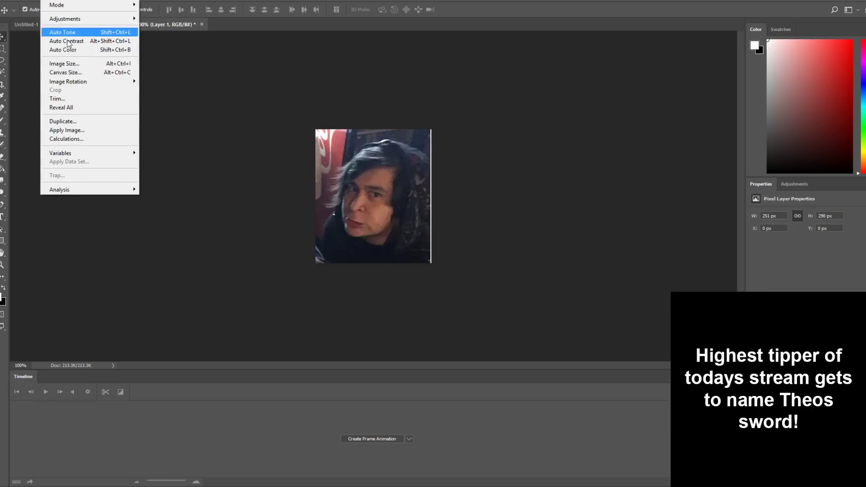
{"action": "left_click", "coordinate": [88, 72]}
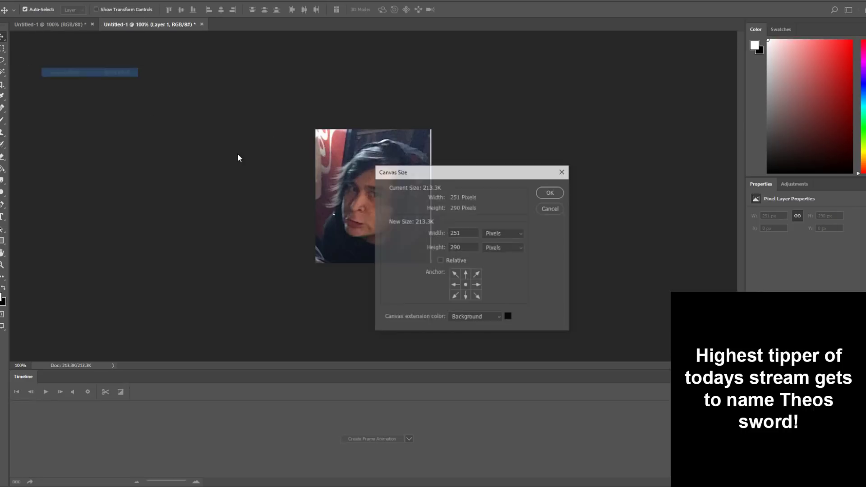
{"action": "left_click", "coordinate": [472, 232]}
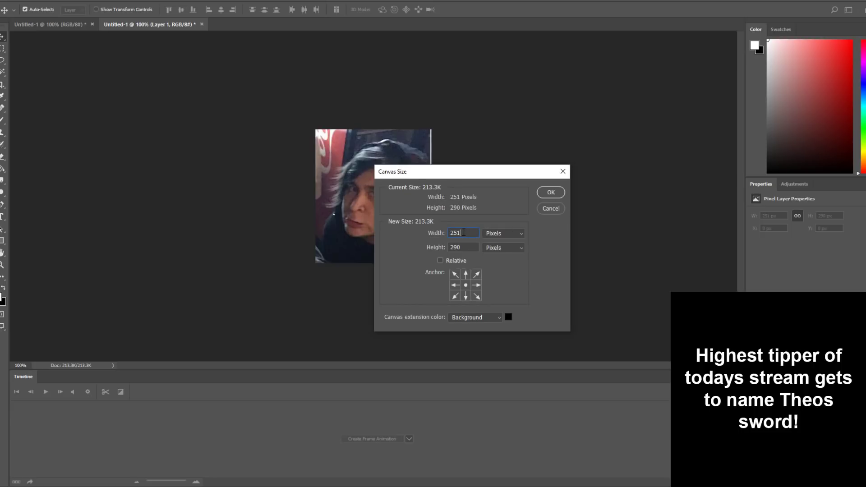
{"action": "mouse_move", "coordinate": [463, 232]}
{"action": "left_mouse_down"}
{"action": "mouse_move", "coordinate": [450, 232]}
{"action": "mouse_move", "coordinate": [458, 232]}
{"action": "left_mouse_up"}
{"action": "type", "text": "6"}
{"action": "key", "text": "Tab"}
{"action": "type", "text": "256"}
{"action": "key", "text": "Return"}
{"action": "left_click", "coordinate": [410, 176]}
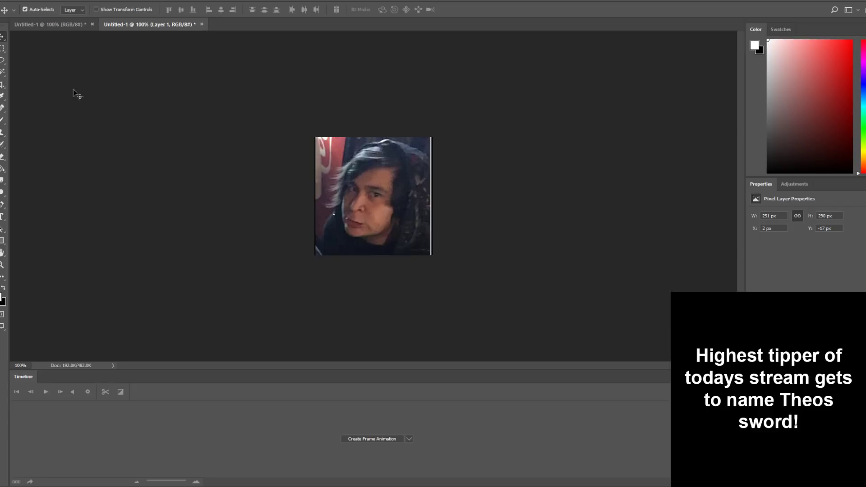
Desaturate the portrait layer and strengthen its contrast with a Brightness/Contrast adjustment.
{"action": "left_click", "coordinate": [86, 0]}
{"action": "mouse_move", "coordinate": [50, 0]}
{"action": "mouse_move", "coordinate": [67, 18]}
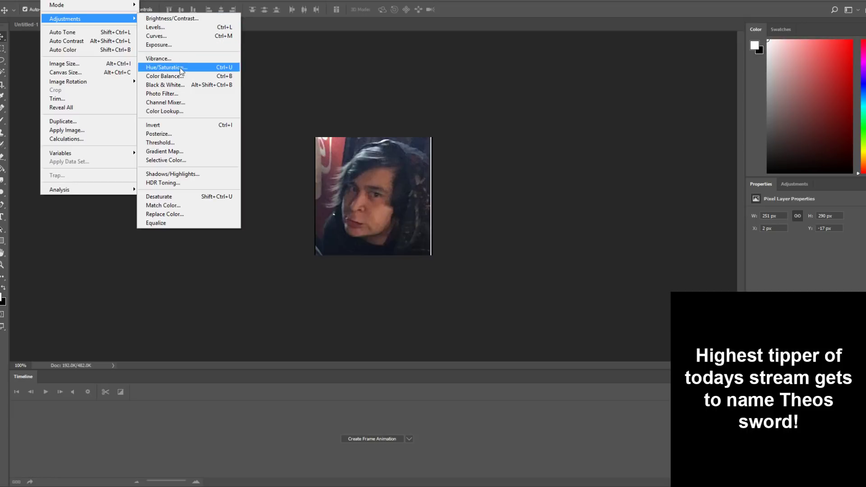
{"action": "left_click", "coordinate": [190, 197]}
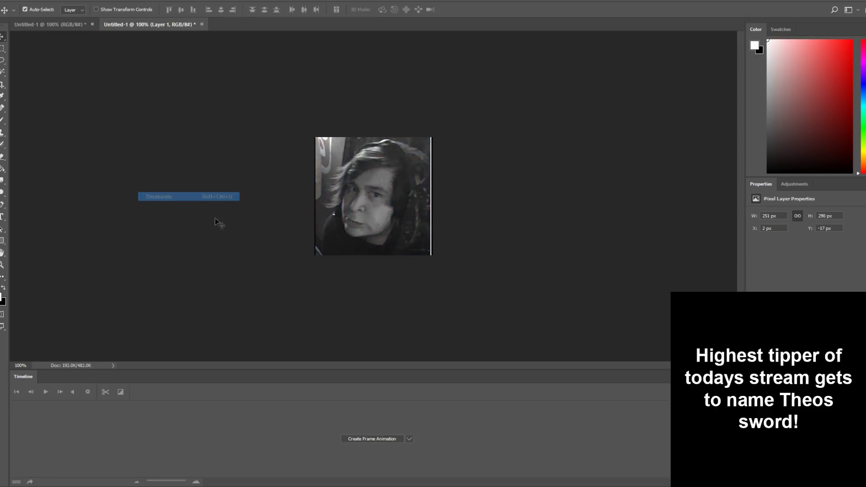
{"action": "left_click", "coordinate": [59, 1]}
{"action": "left_click", "coordinate": [188, 18]}
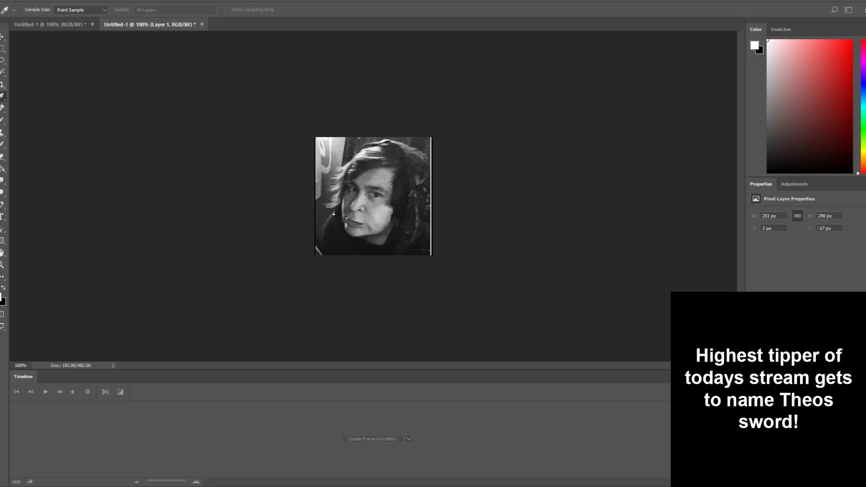
{"action": "left_click", "coordinate": [822, 223]}
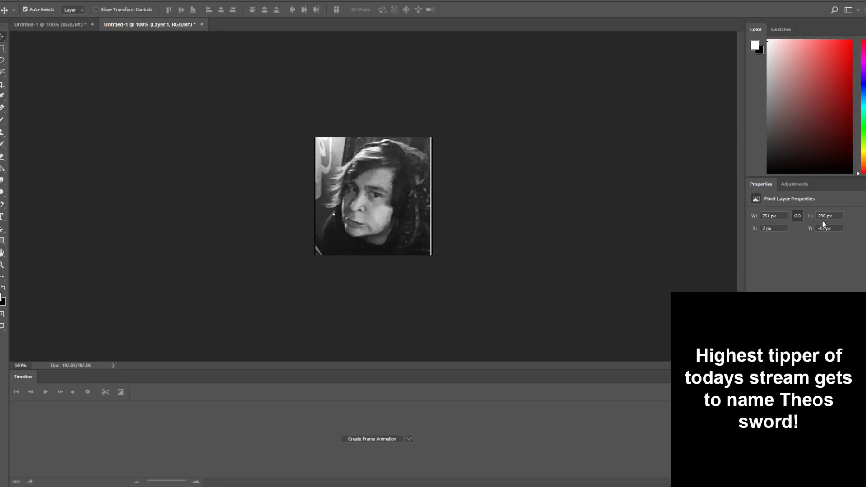
Try to paint over the portrait's edges with a larger soft black brush, and undo the stroke.
{"action": "left_click", "coordinate": [3, 120]}
{"action": "left_click", "coordinate": [3, 287]}
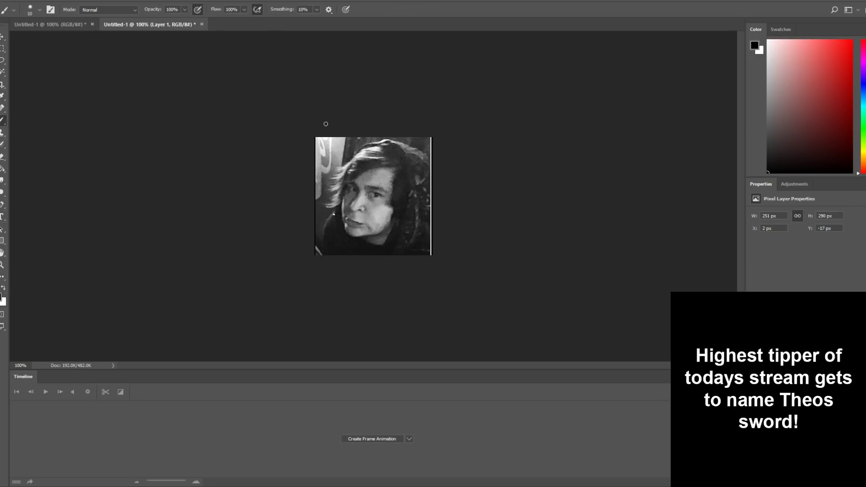
{"action": "right_click", "coordinate": [356, 156]}
{"action": "left_click_drag", "start_coordinate": [406, 182], "coordinate": [420, 182]}
{"action": "key", "text": "Return"}
{"action": "mouse_move", "coordinate": [322, 137]}
{"action": "left_mouse_down"}
{"action": "mouse_move", "coordinate": [299, 168]}
{"action": "mouse_move", "coordinate": [313, 150]}
{"action": "mouse_move", "coordinate": [305, 184]}
{"action": "mouse_move", "coordinate": [330, 270]}
{"action": "left_mouse_up"}
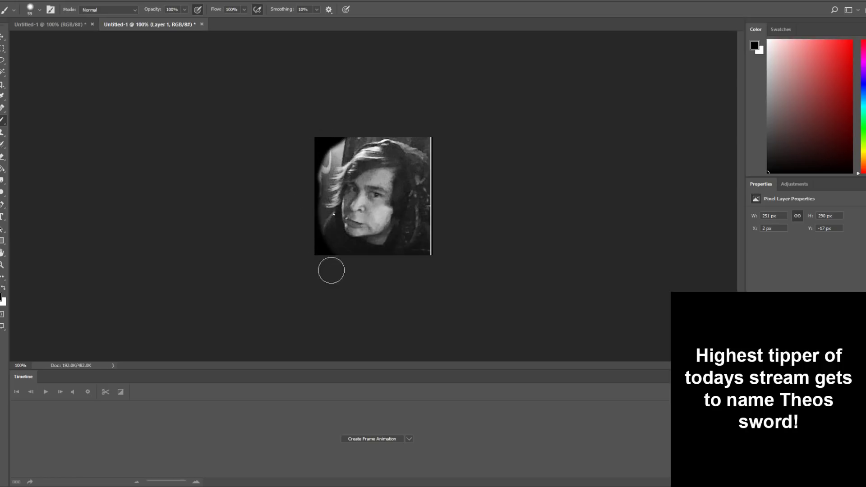
{"action": "key", "text": "ctrl+z"}
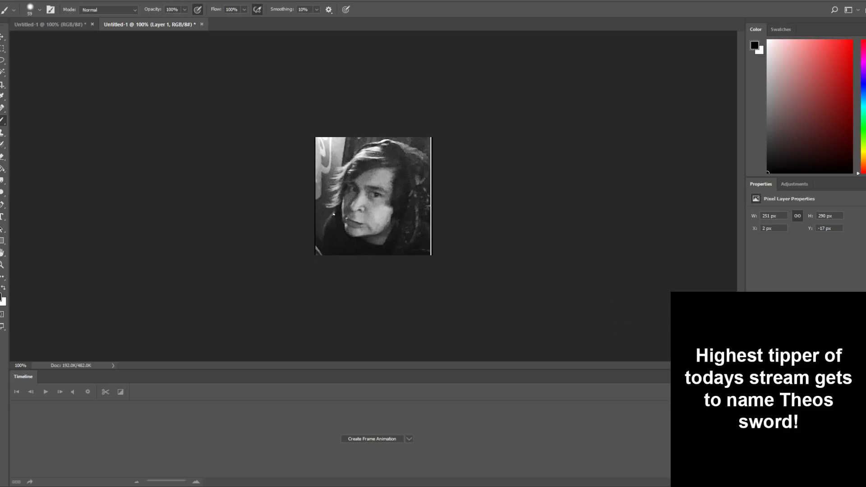
Fill the Background layer with black and make Layer 1 active again.
{"action": "key", "text": "alt+bracketleft"}
{"action": "left_click", "coordinate": [3, 168]}
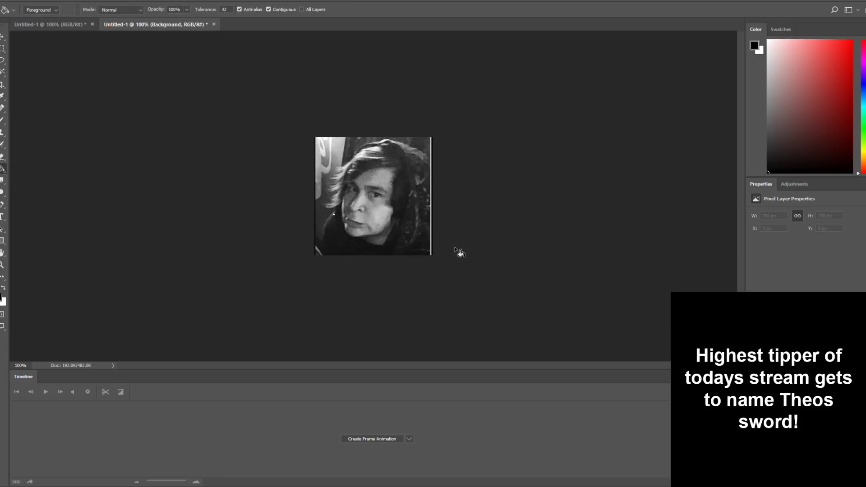
{"action": "key", "text": "alt+bracketright"}
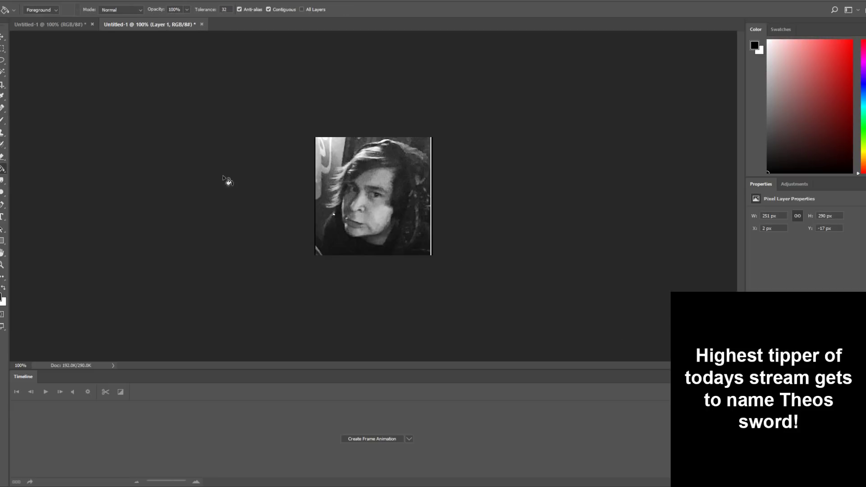
Select a circle around the face with the Elliptical Marquee tool and turn it into a layer mask on Layer 1.
{"action": "right_click", "coordinate": [2, 49]}
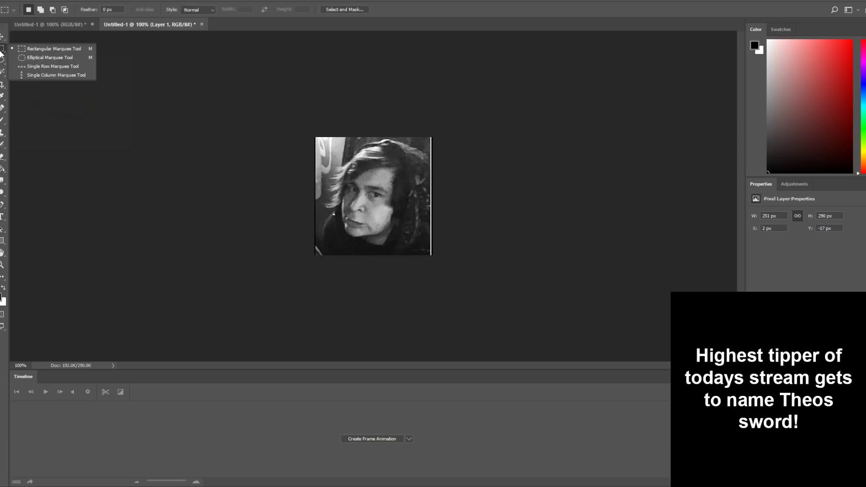
{"action": "left_click", "coordinate": [45, 58]}
{"action": "left_click_drag", "start_coordinate": [323, 145], "coordinate": [429, 250]}
{"action": "left_click_drag", "start_coordinate": [386, 203], "coordinate": [384, 201]}
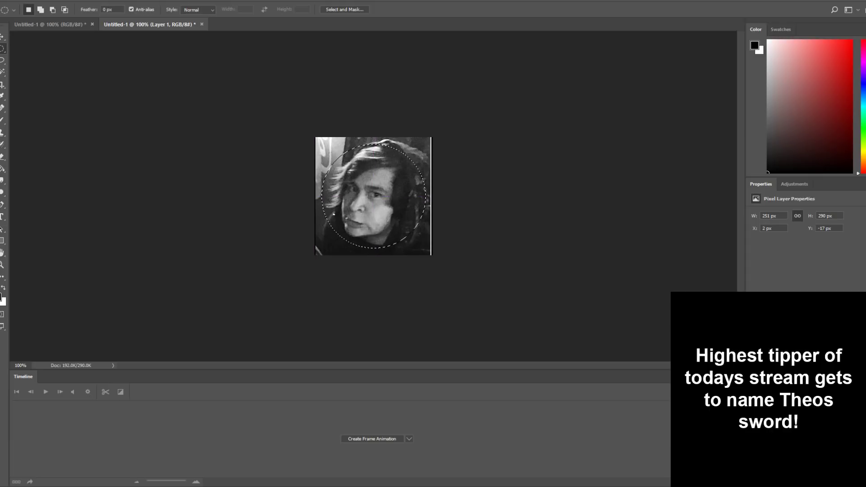
{"action": "left_click", "coordinate": [792, 482]}
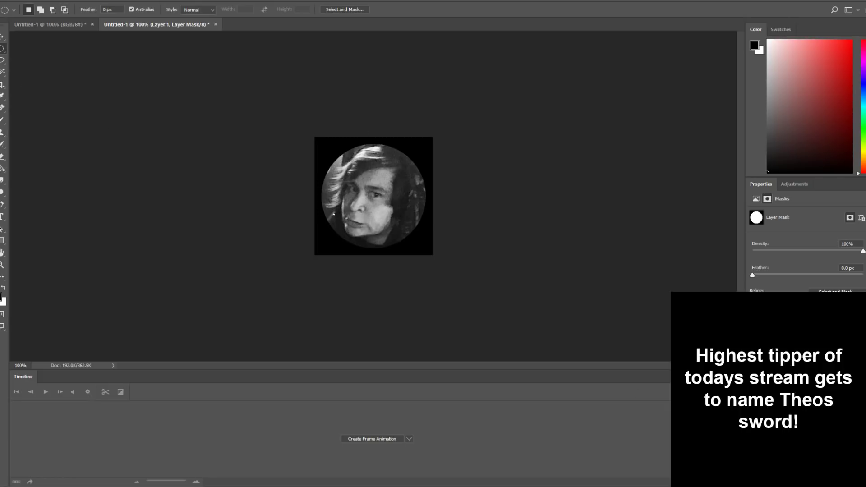
Soften the edge of Layer 1's circular mask with a Gaussian Blur.
{"action": "left_click", "coordinate": [79, 2]}
{"action": "mouse_move", "coordinate": [111, 2]}
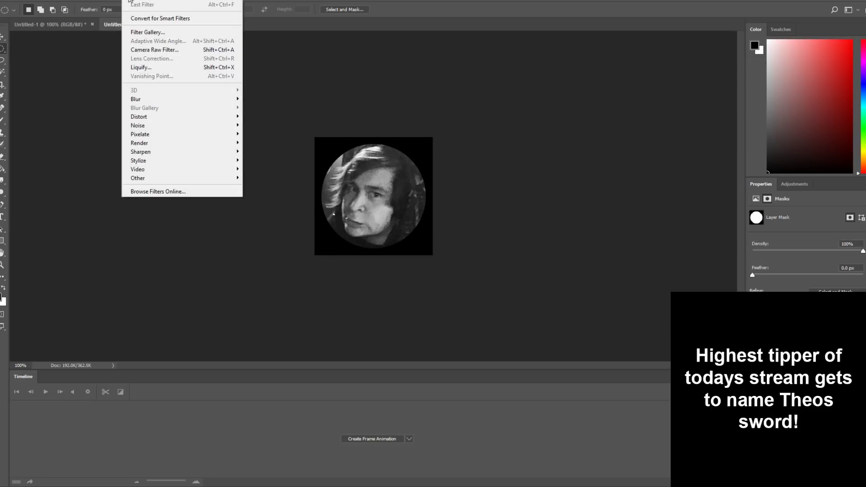
{"action": "mouse_move", "coordinate": [203, 100]}
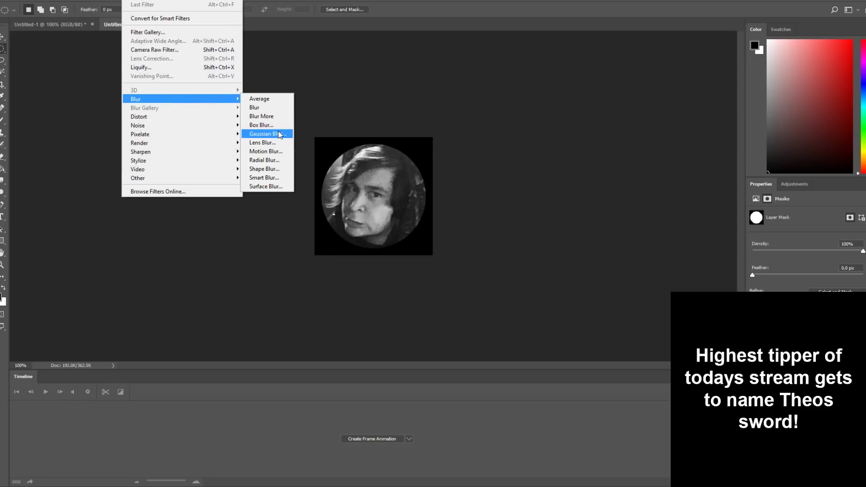
{"action": "left_click", "coordinate": [268, 133]}
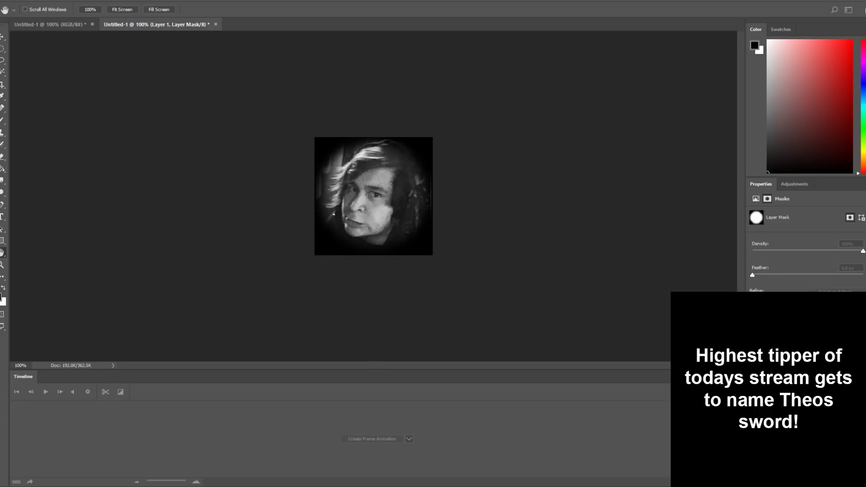
{"action": "key", "text": "m"}
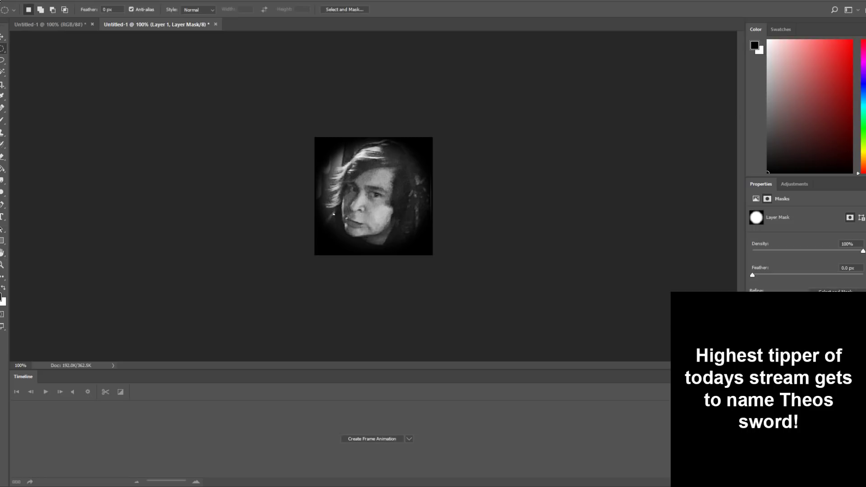
Save the portrait as a JPEG named OsvilFace in the Theo folder.
{"action": "key", "text": "alt+f"}
{"action": "left_click", "coordinate": [78, 98]}
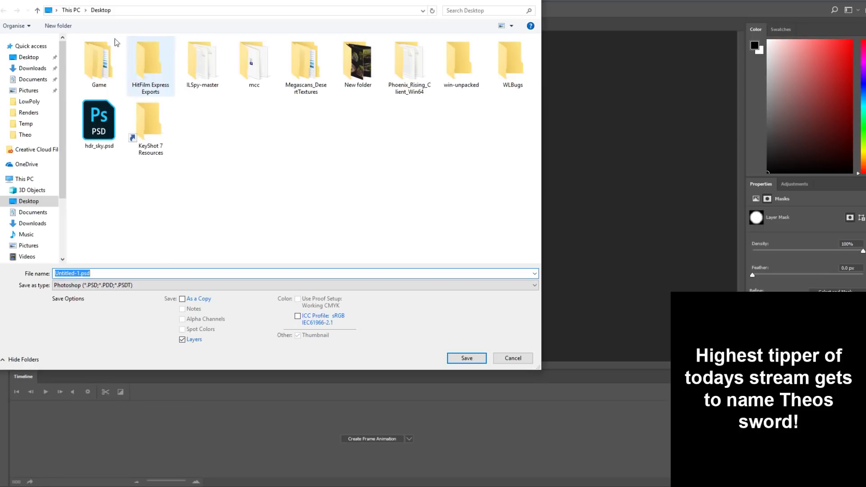
{"action": "left_click", "coordinate": [26, 134]}
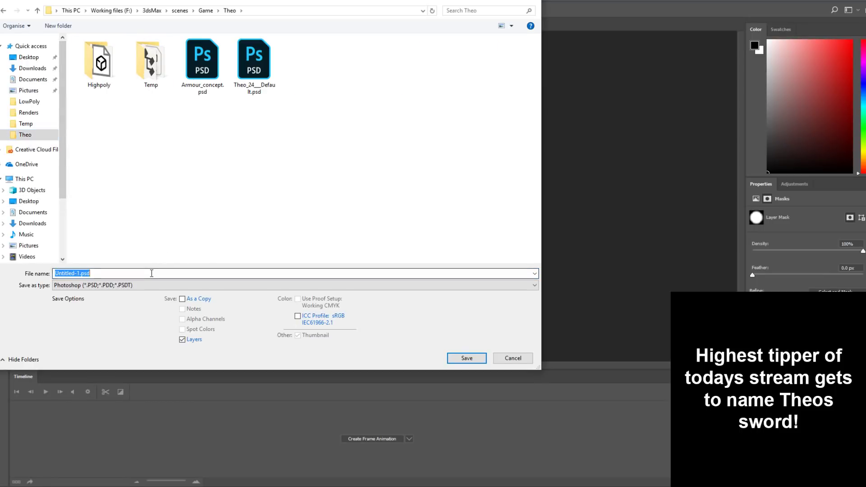
{"action": "type", "text": "T"}
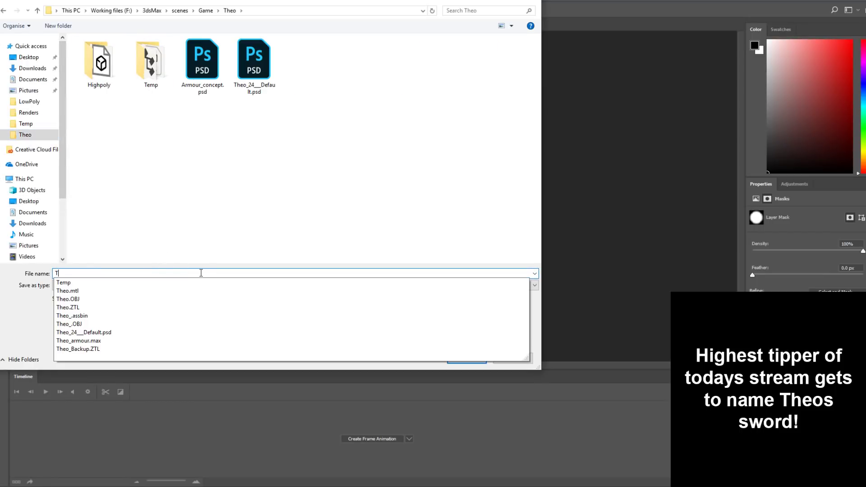
{"action": "key", "text": "BackSpace"}
{"action": "type", "text": "OsvilFace"}
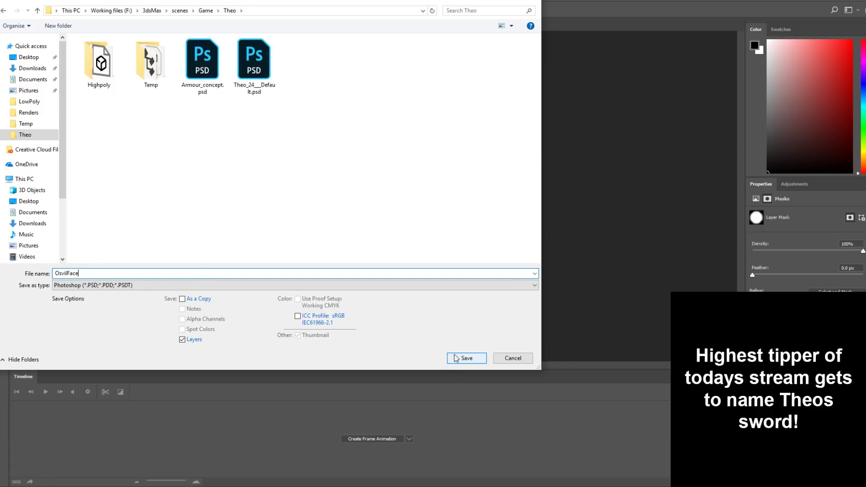
{"action": "left_click", "coordinate": [248, 286]}
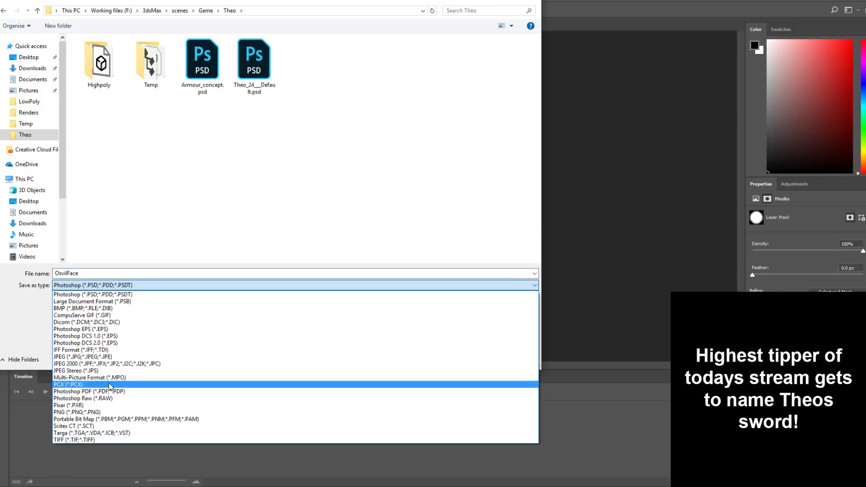
{"action": "left_click", "coordinate": [349, 357]}
{"action": "left_click", "coordinate": [467, 359]}
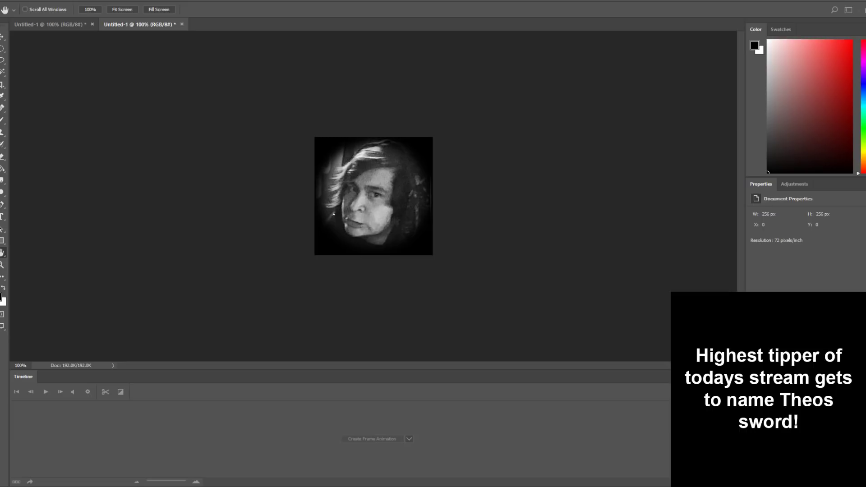
Switch to ZBrush, make the Sword subtool active and frame the round pommel at the end of its handle.
{"action": "left_click", "coordinate": [831, 2]}
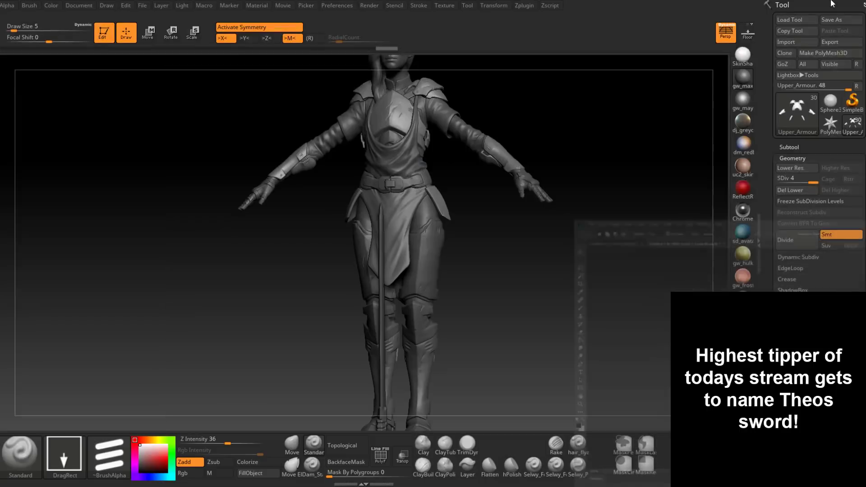
{"action": "left_click_drag", "start_coordinate": [586, 270], "coordinate": [541, 239]}
{"action": "left_click_drag", "start_coordinate": [457, 339], "coordinate": [453, 245], "text": "alt"}
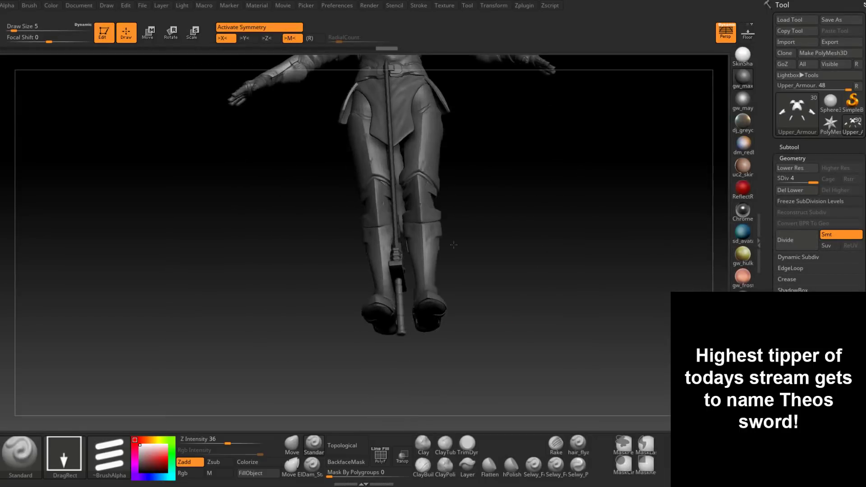
{"action": "left_click", "coordinate": [400, 270], "text": "alt"}
{"action": "left_click_drag", "start_coordinate": [512, 300], "coordinate": [510, 193]}
{"action": "left_click_drag", "start_coordinate": [509, 194], "coordinate": [547, 283], "text": "alt"}
{"action": "mouse_move", "coordinate": [547, 283]}
{"action": "right_mouse_down", "text": "ctrl"}
{"action": "mouse_move", "coordinate": [470, 274]}
{"action": "mouse_move", "coordinate": [642, 292]}
{"action": "mouse_move", "coordinate": [540, 381]}
{"action": "mouse_move", "coordinate": [545, 417]}
{"action": "right_mouse_up", "text": "ctrl"}
{"action": "left_click_drag", "start_coordinate": [71, 312], "coordinate": [108, 247], "text": "alt"}
{"action": "left_click", "coordinate": [250, 443]}
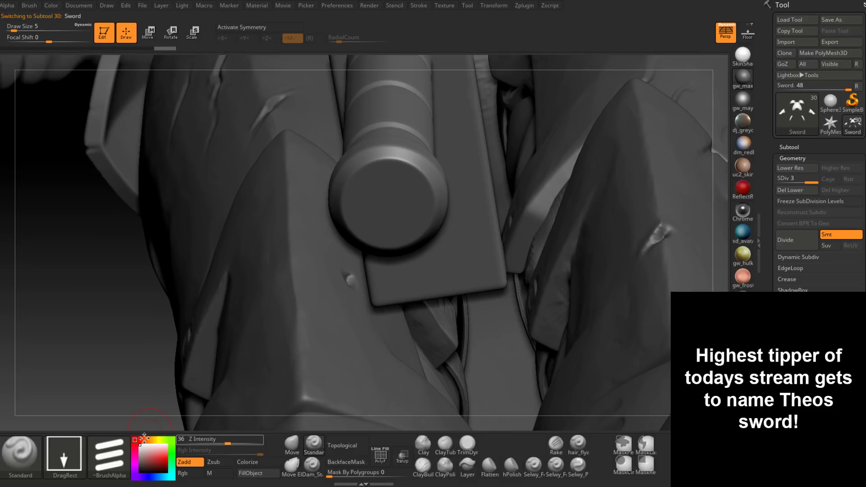
Import OsvilFace.jpg from the Theo folder as the brush alpha.
{"action": "left_click", "coordinate": [109, 456]}
{"action": "left_click", "coordinate": [25, 414]}
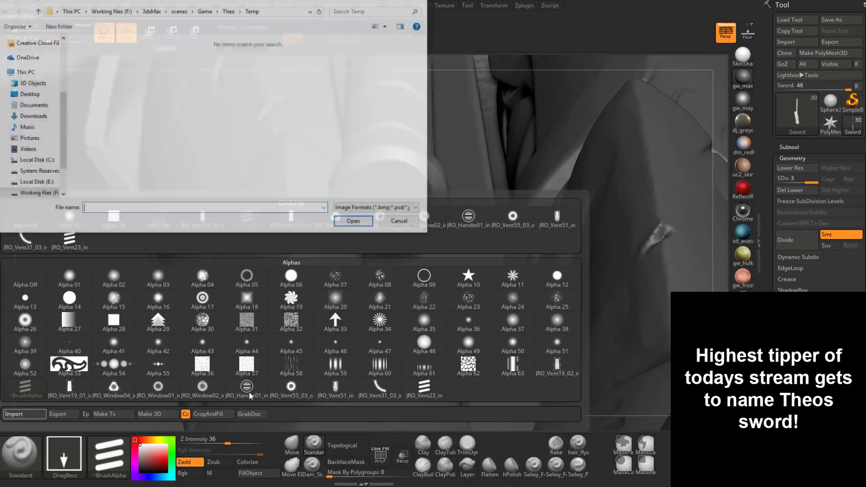
{"action": "left_click", "coordinate": [229, 10]}
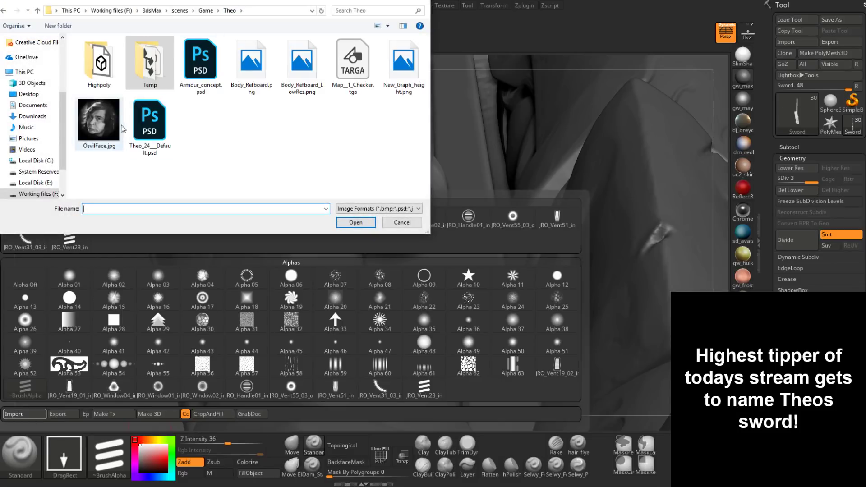
{"action": "double_click", "coordinate": [93, 129]}
Try to stamp the OsvilFace alpha onto the flat end of the sword's pommel, and undo the stamp.
{"action": "left_click_drag", "start_coordinate": [70, 303], "coordinate": [324, 158]}
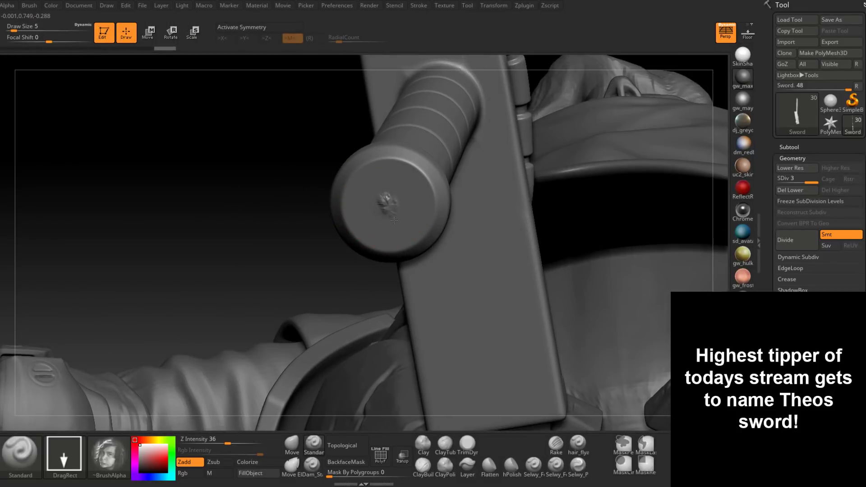
{"action": "left_click_drag", "start_coordinate": [393, 219], "coordinate": [411, 262]}
{"action": "key", "text": "ctrl"}
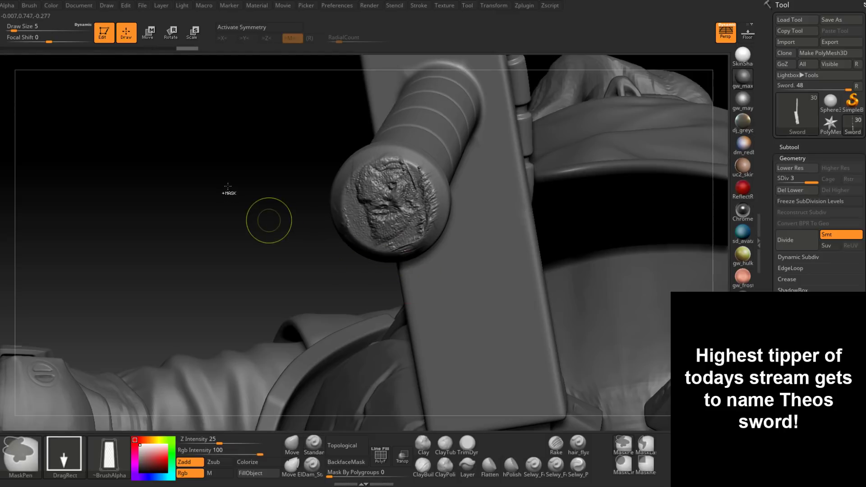
{"action": "key", "text": "ctrl+z"}
Choose the OsvilFace alpha for the brush and subdivide the Sword subtool to subdivision level 4.
{"action": "left_click_drag", "start_coordinate": [236, 196], "coordinate": [531, 237]}
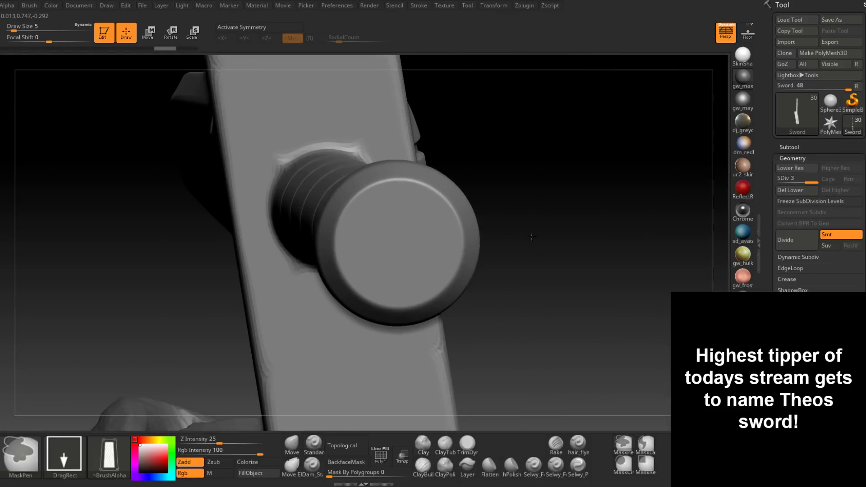
{"action": "left_click", "coordinate": [113, 453]}
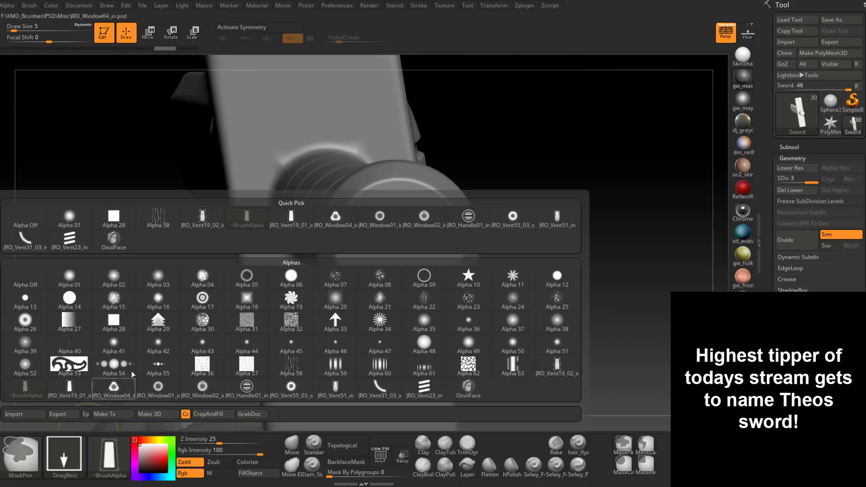
{"action": "left_click", "coordinate": [114, 244]}
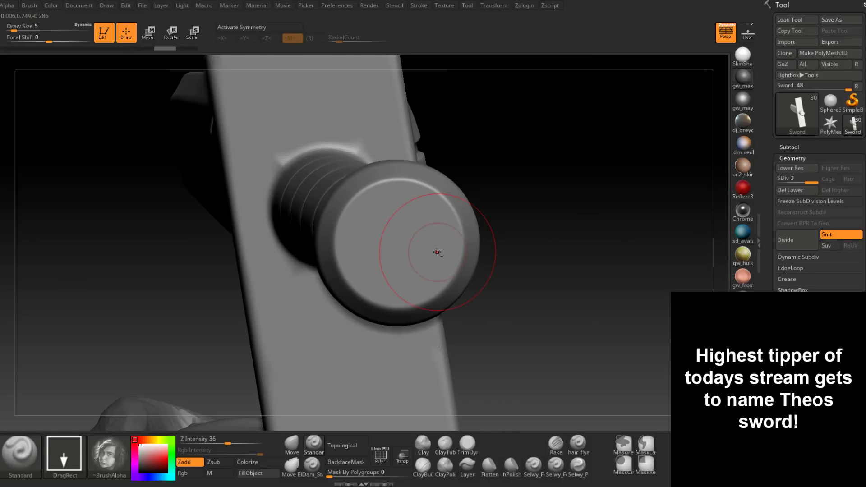
{"action": "key", "text": "ctrl+d"}
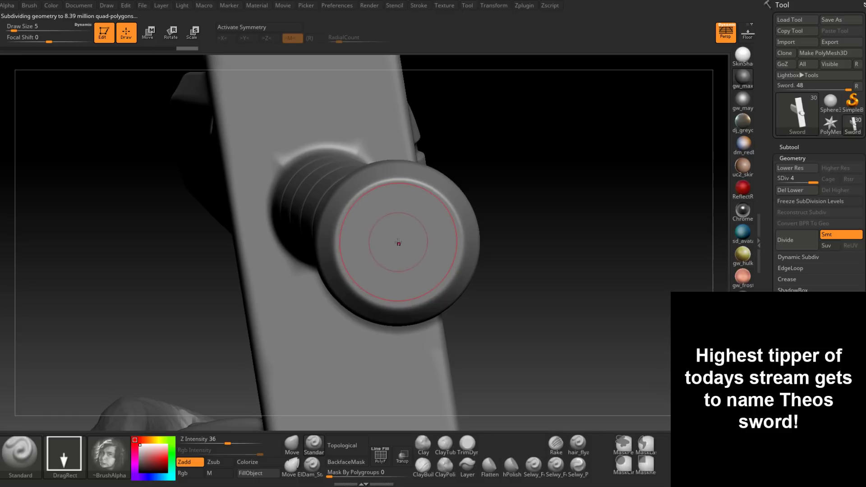
Try a mask of the OsvilFace portrait on the pommel's flat end, invert it to compare, and clear it.
{"action": "mouse_move", "coordinate": [398, 243]}
{"action": "left_mouse_down", "text": "ctrl"}
{"action": "mouse_move", "coordinate": [431, 331]}
{"action": "mouse_move", "coordinate": [401, 243]}
{"action": "mouse_move", "coordinate": [439, 212]}
{"action": "mouse_move", "coordinate": [380, 168]}
{"action": "left_mouse_up", "text": "ctrl"}
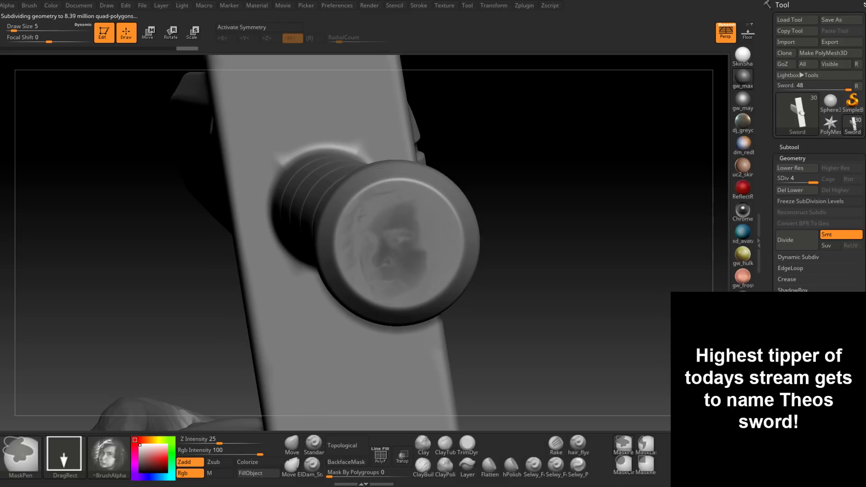
{"action": "left_click", "coordinate": [601, 222], "text": "ctrl"}
{"action": "left_click_drag", "start_coordinate": [523, 271], "coordinate": [535, 262]}
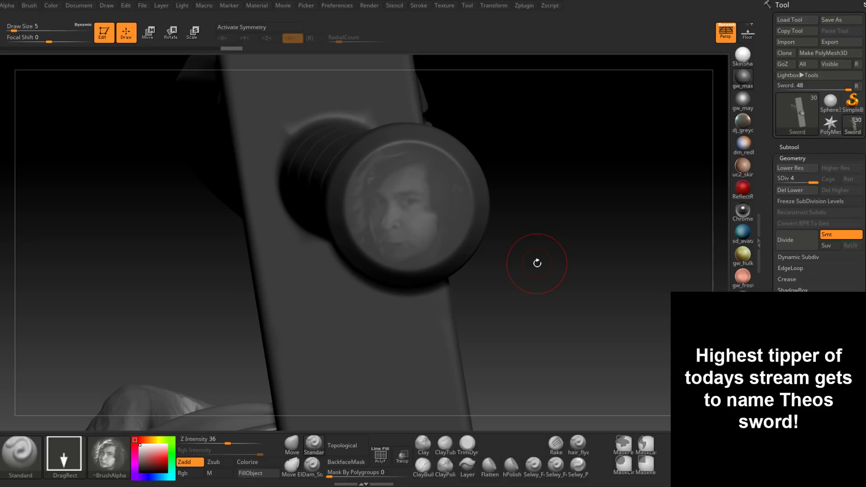
{"action": "left_click", "coordinate": [533, 261], "text": "ctrl"}
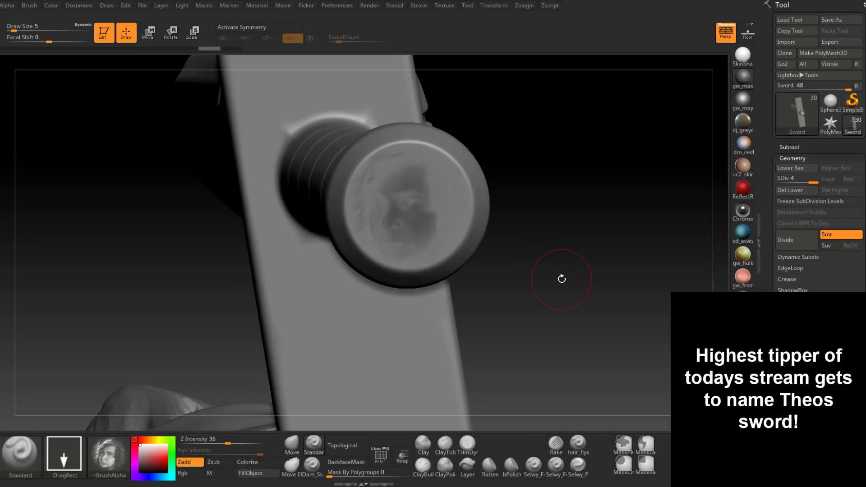
{"action": "left_click_drag", "start_coordinate": [561, 278], "coordinate": [458, 345]}
{"action": "left_click_drag", "start_coordinate": [533, 249], "coordinate": [553, 278], "text": "ctrl"}
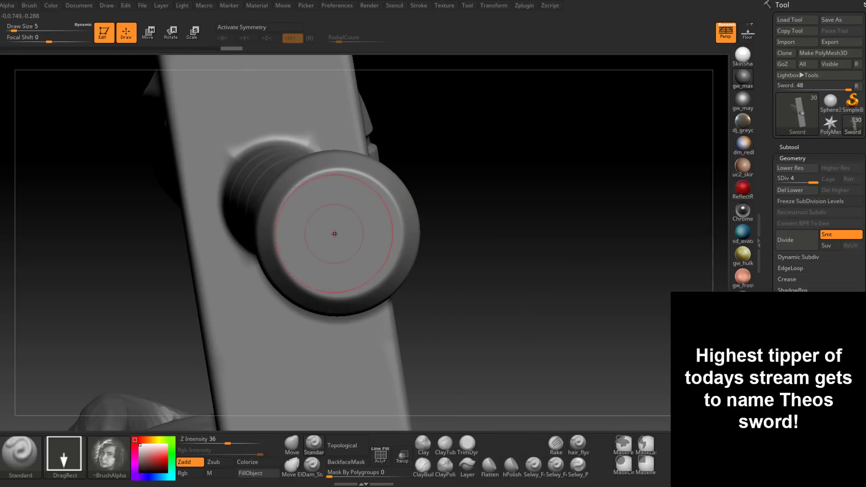
Try several placements and sizes of the portrait mask on the pommel's flat end, undoing each one.
{"action": "mouse_move", "coordinate": [344, 233]}
{"action": "left_mouse_down", "text": "ctrl"}
{"action": "mouse_move", "coordinate": [360, 293]}
{"action": "mouse_move", "coordinate": [348, 314]}
{"action": "mouse_move", "coordinate": [359, 321]}
{"action": "mouse_move", "coordinate": [397, 293]}
{"action": "mouse_move", "coordinate": [367, 250]}
{"action": "mouse_move", "coordinate": [404, 268]}
{"action": "mouse_move", "coordinate": [354, 284]}
{"action": "mouse_move", "coordinate": [347, 327]}
{"action": "mouse_move", "coordinate": [325, 243]}
{"action": "mouse_move", "coordinate": [426, 241]}
{"action": "mouse_move", "coordinate": [358, 275]}
{"action": "mouse_move", "coordinate": [345, 322]}
{"action": "left_mouse_up", "text": "ctrl"}
{"action": "key", "text": "ctrl+z"}
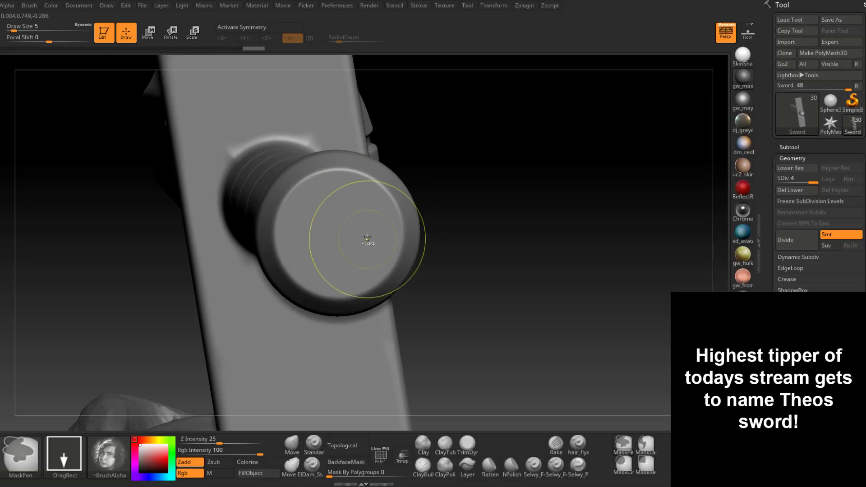
{"action": "left_click_drag", "start_coordinate": [367, 240], "coordinate": [351, 173], "text": "ctrl"}
{"action": "key", "text": "ctrl+z"}
{"action": "mouse_move", "coordinate": [352, 221]}
{"action": "left_mouse_down", "text": "ctrl"}
{"action": "mouse_move", "coordinate": [330, 179]}
{"action": "mouse_move", "coordinate": [350, 123]}
{"action": "left_mouse_up", "text": "ctrl"}
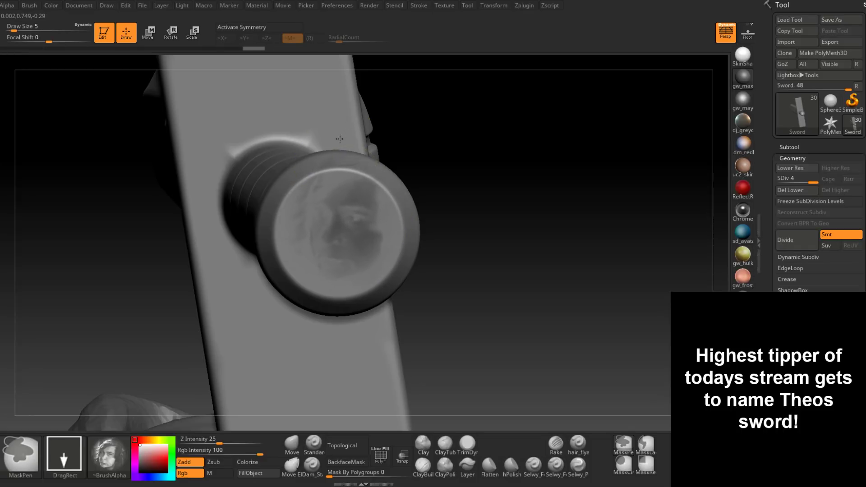
{"action": "key", "text": "ctrl+z"}
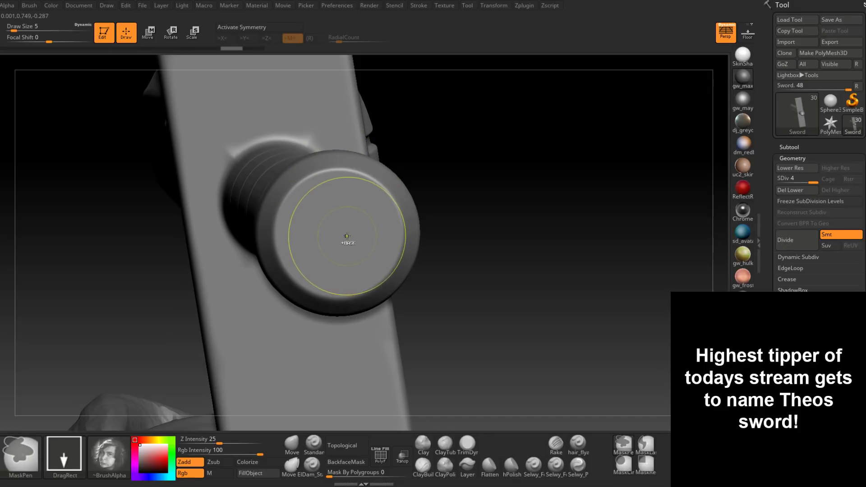
Mask the OsvilFace portrait upright across the pommel's flat end and invert the mask.
{"action": "left_click_drag", "start_coordinate": [346, 236], "coordinate": [350, 185], "text": "ctrl"}
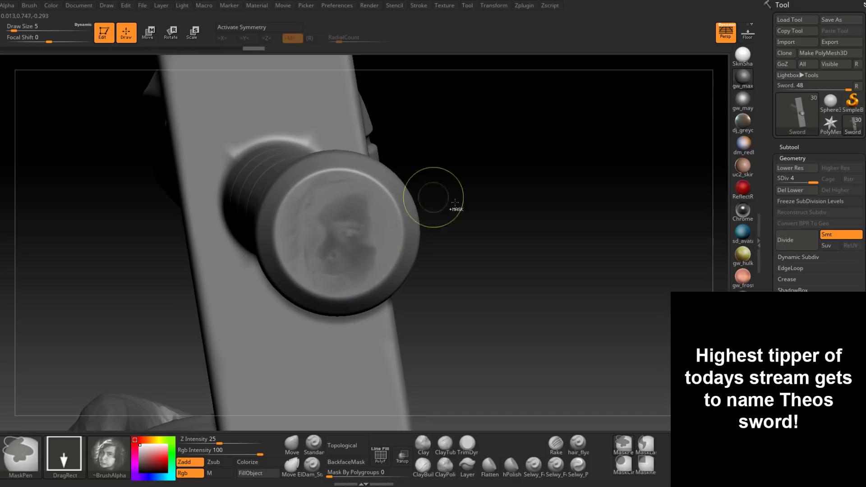
{"action": "left_click", "coordinate": [564, 233], "text": "ctrl"}
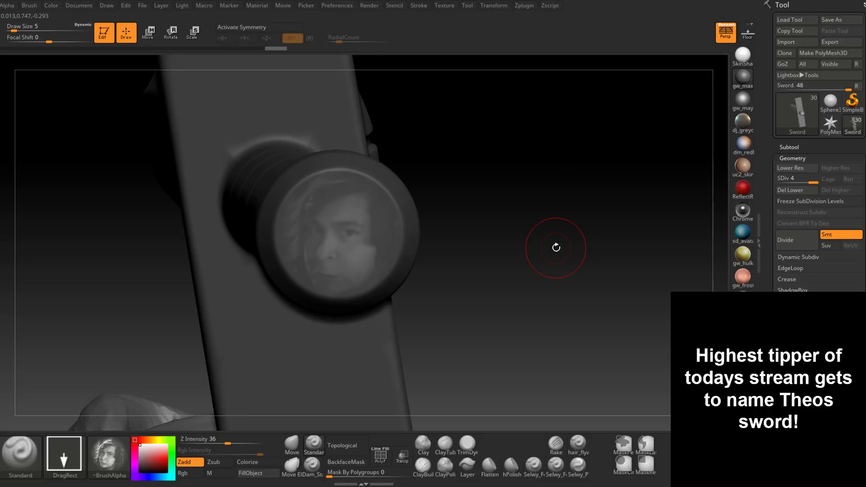
Raise the portrait through the mask with the Standard brush, using Alpha Off and the Dots stroke.
{"action": "left_click", "coordinate": [108, 455]}
{"action": "left_click", "coordinate": [23, 228]}
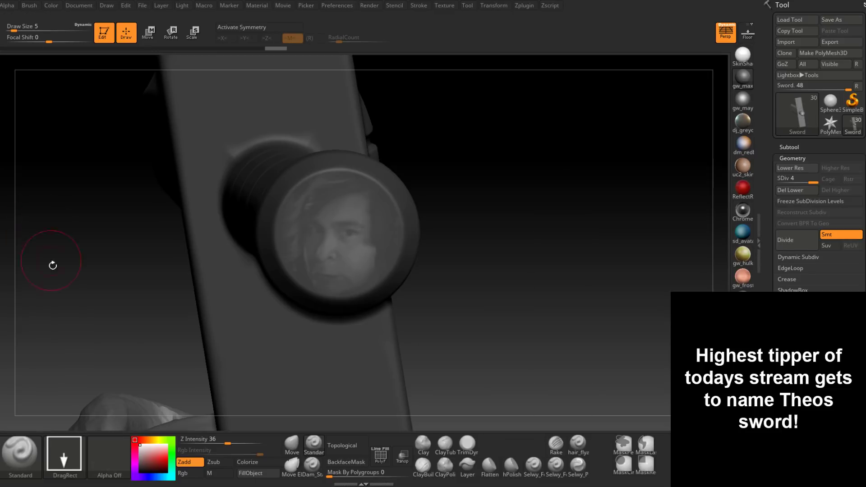
{"action": "left_click", "coordinate": [65, 457]}
{"action": "left_click", "coordinate": [247, 377]}
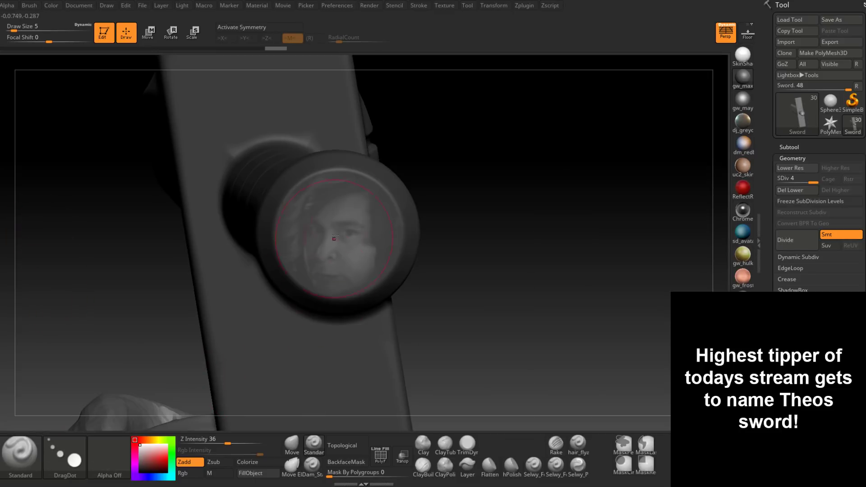
{"action": "left_click", "coordinate": [65, 457]}
{"action": "left_click", "coordinate": [24, 377]}
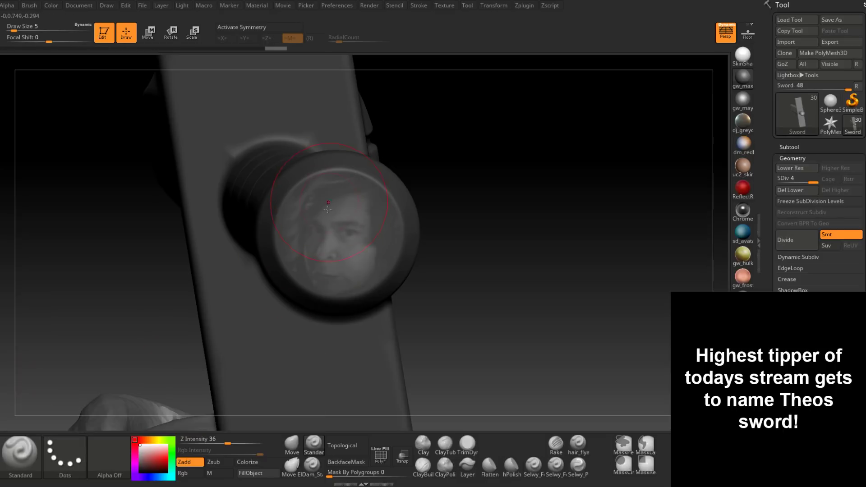
{"action": "mouse_move", "coordinate": [327, 209]}
{"action": "left_mouse_down"}
{"action": "mouse_move", "coordinate": [349, 203]}
{"action": "mouse_move", "coordinate": [361, 264]}
{"action": "mouse_move", "coordinate": [313, 302]}
{"action": "mouse_move", "coordinate": [296, 235]}
{"action": "mouse_move", "coordinate": [271, 212]}
{"action": "mouse_move", "coordinate": [297, 194]}
{"action": "mouse_move", "coordinate": [373, 181]}
{"action": "mouse_move", "coordinate": [391, 194]}
{"action": "mouse_move", "coordinate": [407, 284]}
{"action": "left_mouse_up"}
{"action": "left_click_drag", "start_coordinate": [387, 221], "coordinate": [362, 277]}
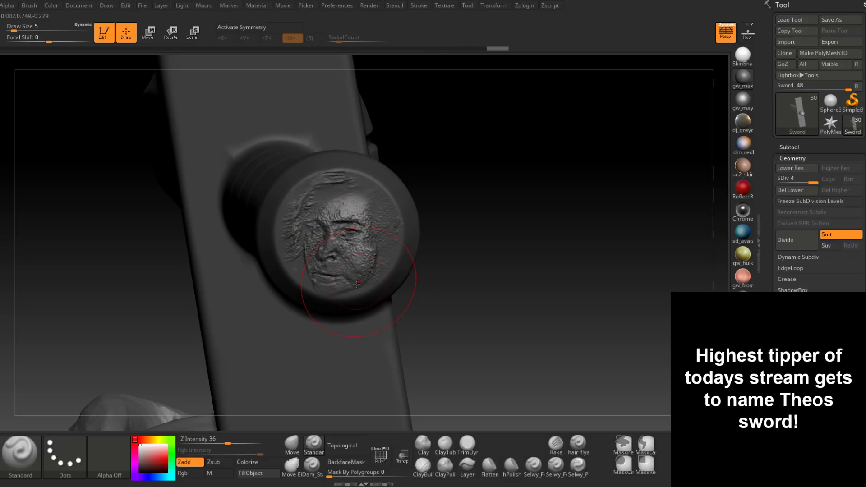
Reduce the draw size to 2, refine and smooth the portrait's face and cheek, and clear the mask.
{"action": "right_click_drag", "start_coordinate": [357, 283], "coordinate": [374, 289]}
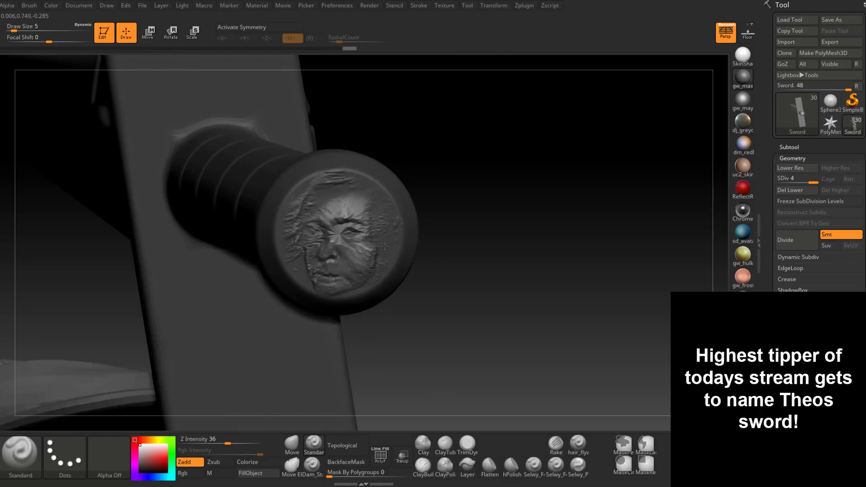
{"action": "key", "text": "space"}
{"action": "mouse_move", "coordinate": [381, 246]}
{"action": "left_mouse_down"}
{"action": "mouse_move", "coordinate": [362, 268]}
{"action": "mouse_move", "coordinate": [329, 229]}
{"action": "mouse_move", "coordinate": [356, 227]}
{"action": "left_mouse_up"}
{"action": "key", "text": "shift"}
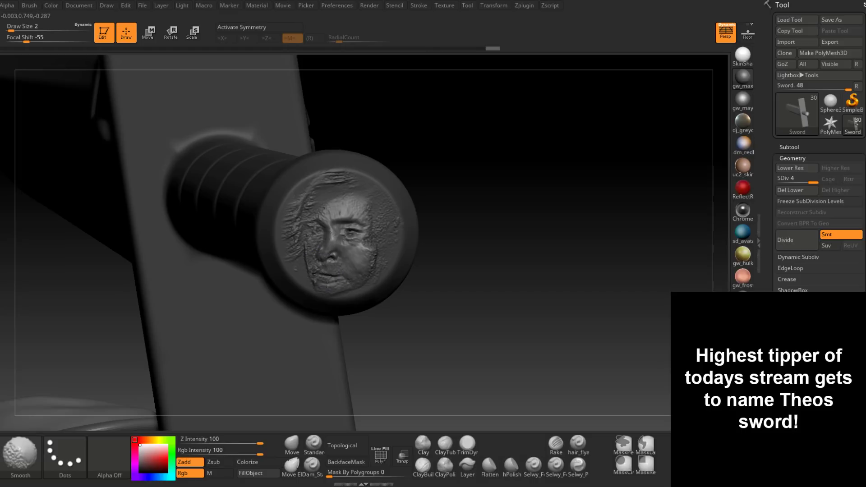
{"action": "left_click_drag", "start_coordinate": [371, 260], "coordinate": [321, 288], "text": "shift"}
{"action": "left_click_drag", "start_coordinate": [445, 264], "coordinate": [455, 246], "text": "ctrl"}
{"action": "left_click_drag", "start_coordinate": [453, 197], "coordinate": [346, 251]}
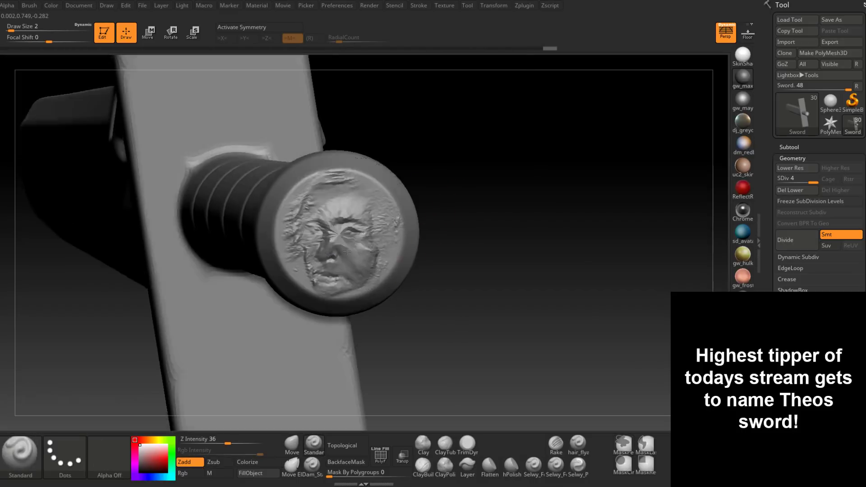
Carve the portrait's eyebrow and eye crease with the Dam_Standard brush at draw size 1.
{"action": "mouse_move", "coordinate": [346, 251]}
{"action": "right_mouse_down"}
{"action": "mouse_move", "coordinate": [311, 248]}
{"action": "mouse_move", "coordinate": [359, 255]}
{"action": "mouse_move", "coordinate": [383, 292]}
{"action": "right_mouse_up"}
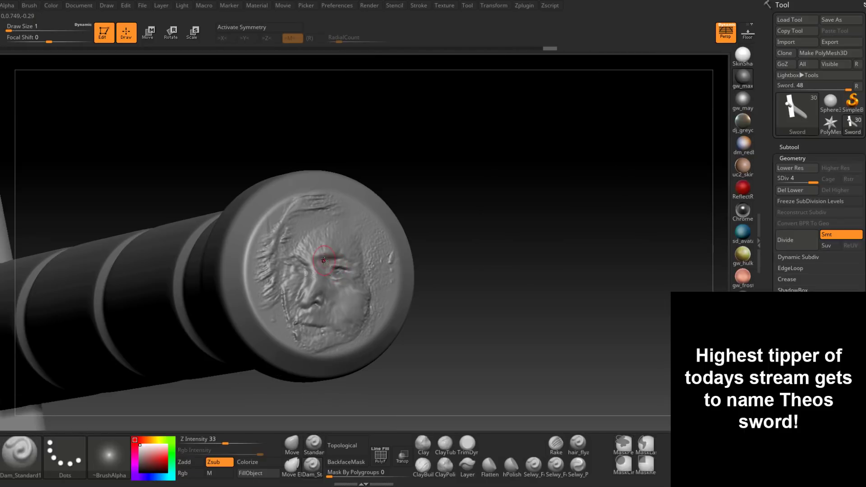
{"action": "mouse_move", "coordinate": [353, 259]}
{"action": "left_mouse_down"}
{"action": "mouse_move", "coordinate": [362, 262]}
{"action": "mouse_move", "coordinate": [329, 269]}
{"action": "left_mouse_up"}
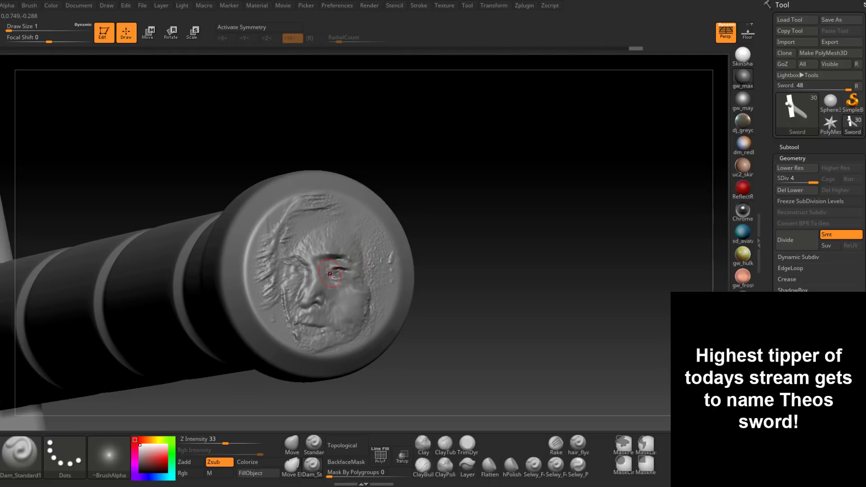
Select the ClayBuildup brush for the area around the portrait's eye and try to turn off its dynamic draw size.
{"action": "left_click", "coordinate": [422, 467]}
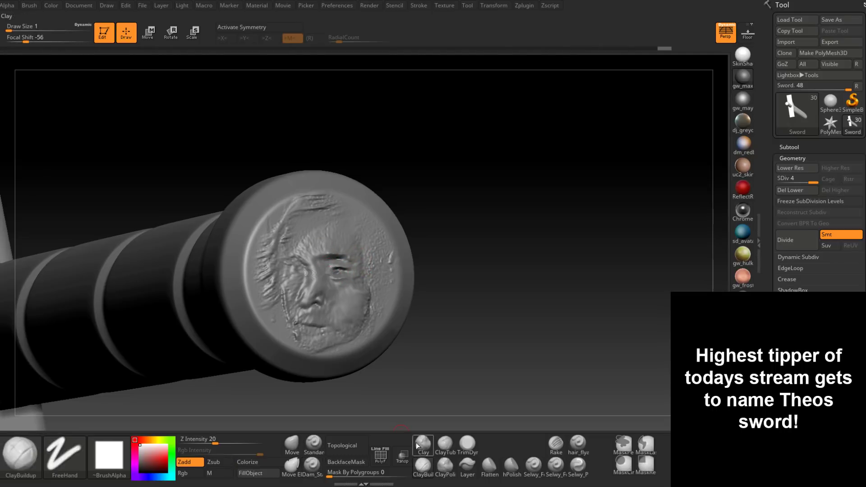
{"action": "right_click_drag", "start_coordinate": [327, 223], "coordinate": [339, 278], "text": "ctrl"}
{"action": "key", "text": "space"}
{"action": "key", "text": "space"}
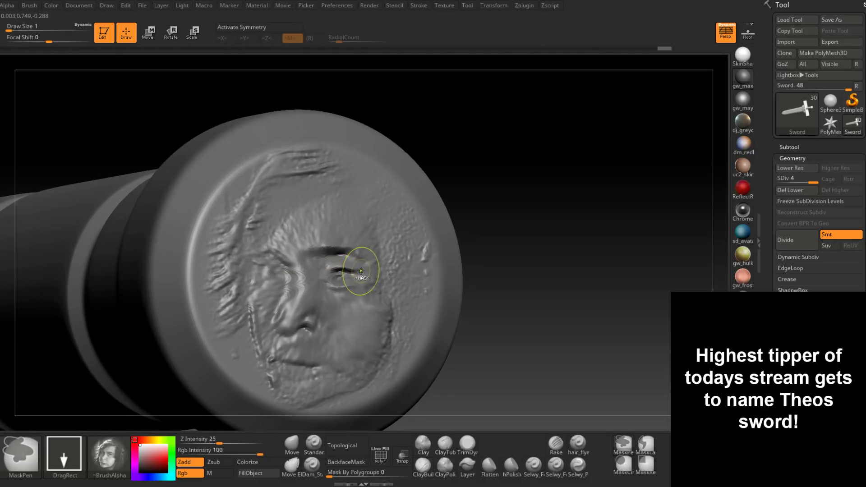
{"action": "key", "text": "space"}
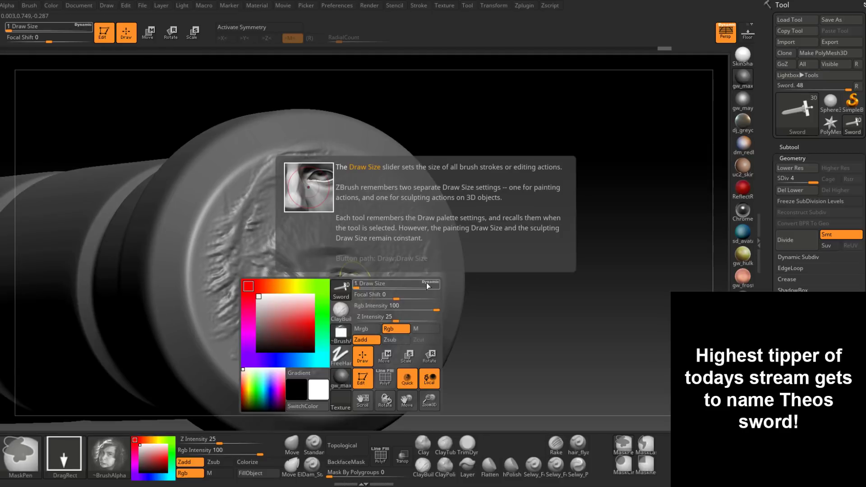
{"action": "left_click", "coordinate": [427, 285]}
{"action": "key", "text": "space"}
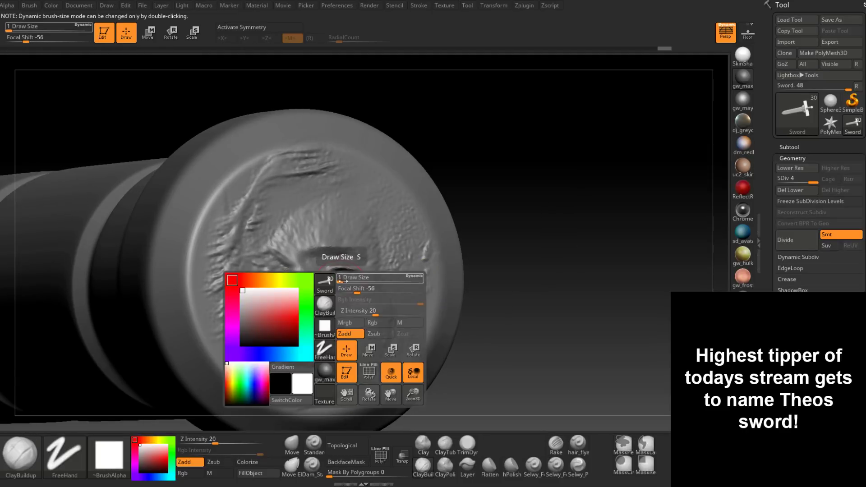
{"action": "left_click", "coordinate": [408, 278]}
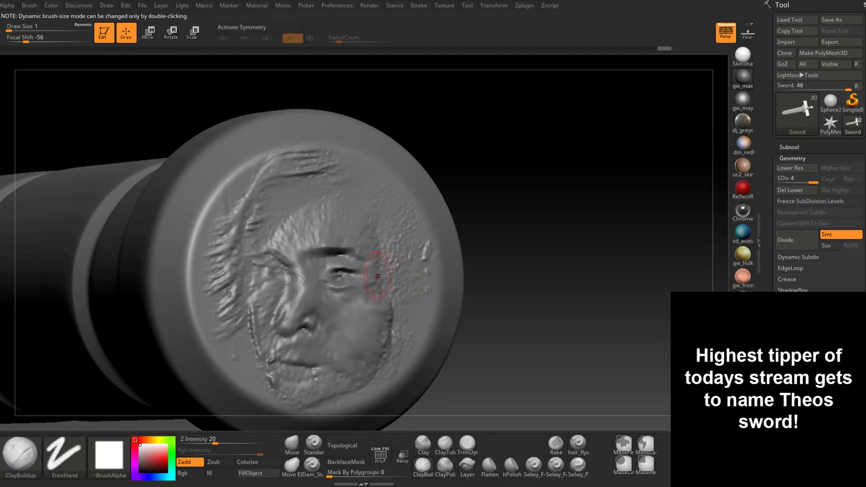
{"action": "key", "text": "space"}
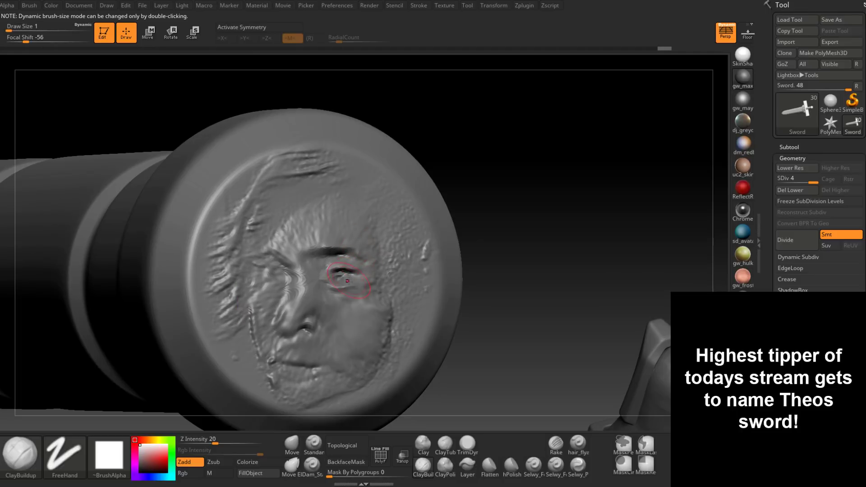
Carve the nose crease and the mouth line of the pommel's face relief with the Dam_Standard brush.
{"action": "right_click_drag", "start_coordinate": [340, 281], "coordinate": [288, 321]}
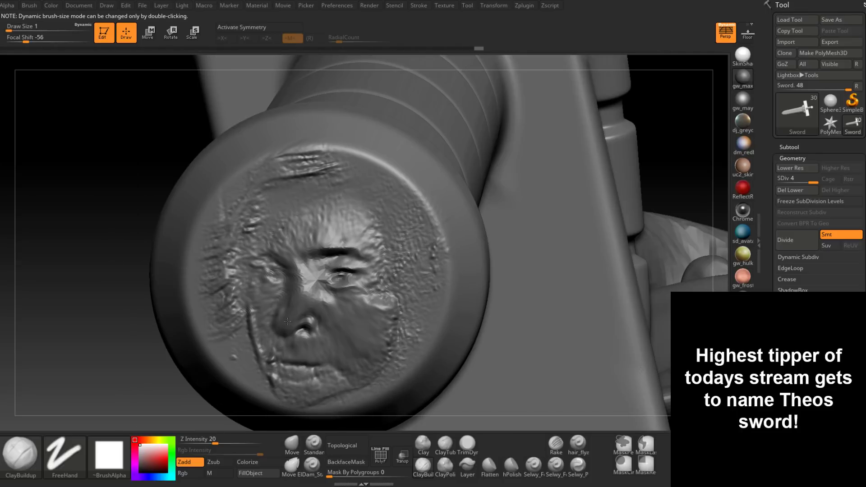
{"action": "left_click", "coordinate": [312, 463]}
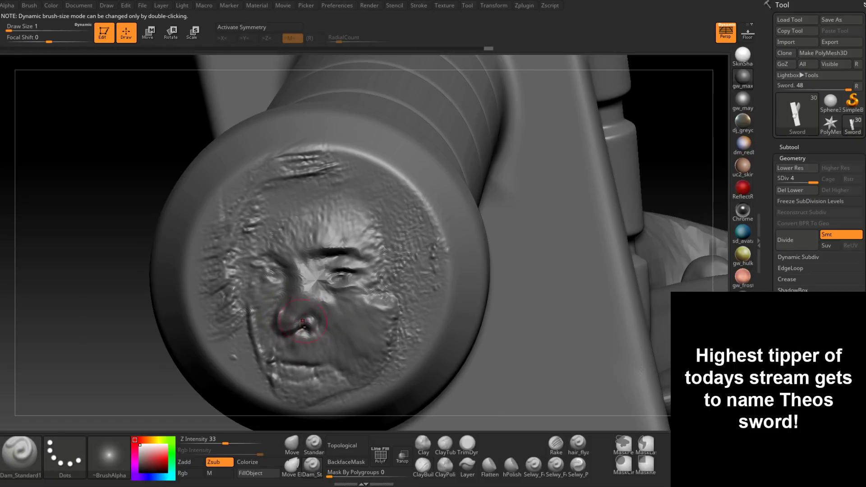
{"action": "mouse_move", "coordinate": [303, 321]}
{"action": "left_mouse_down"}
{"action": "mouse_move", "coordinate": [289, 319]}
{"action": "mouse_move", "coordinate": [289, 284]}
{"action": "mouse_move", "coordinate": [257, 270]}
{"action": "mouse_move", "coordinate": [283, 275]}
{"action": "mouse_move", "coordinate": [269, 274]}
{"action": "left_mouse_up"}
{"action": "mouse_move", "coordinate": [344, 266]}
{"action": "right_mouse_down", "text": "ctrl"}
{"action": "mouse_move", "coordinate": [346, 307]}
{"action": "mouse_move", "coordinate": [323, 286]}
{"action": "mouse_move", "coordinate": [323, 224]}
{"action": "mouse_move", "coordinate": [341, 383]}
{"action": "right_mouse_up", "text": "ctrl"}
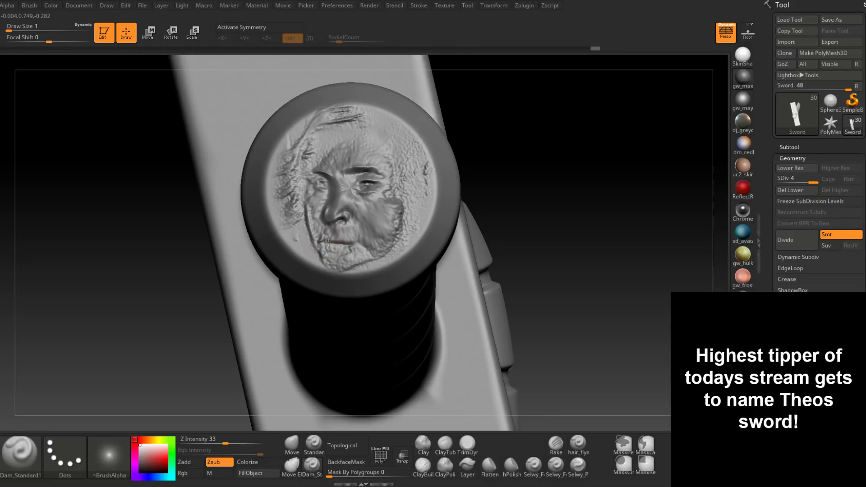
{"action": "mouse_move", "coordinate": [313, 242]}
{"action": "left_mouse_down"}
{"action": "mouse_move", "coordinate": [355, 242]}
{"action": "mouse_move", "coordinate": [327, 245]}
{"action": "mouse_move", "coordinate": [366, 256]}
{"action": "mouse_move", "coordinate": [389, 227]}
{"action": "left_mouse_up"}
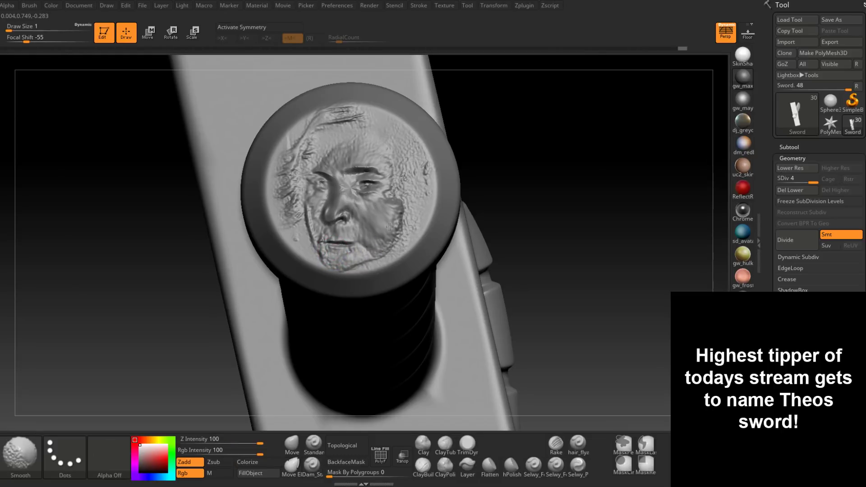
Smooth the surface along the cheek and nose side of the pommel's face relief.
{"action": "mouse_move", "coordinate": [253, 203]}
{"action": "right_mouse_down"}
{"action": "mouse_move", "coordinate": [323, 235]}
{"action": "mouse_move", "coordinate": [321, 222]}
{"action": "right_mouse_up"}
{"action": "right_click", "coordinate": [315, 216]}
{"action": "mouse_move", "coordinate": [310, 209]}
{"action": "left_mouse_down", "text": "shift"}
{"action": "mouse_move", "coordinate": [315, 217]}
{"action": "mouse_move", "coordinate": [311, 208]}
{"action": "left_mouse_up", "text": "shift"}
{"action": "right_click_drag", "start_coordinate": [400, 138], "coordinate": [310, 203]}
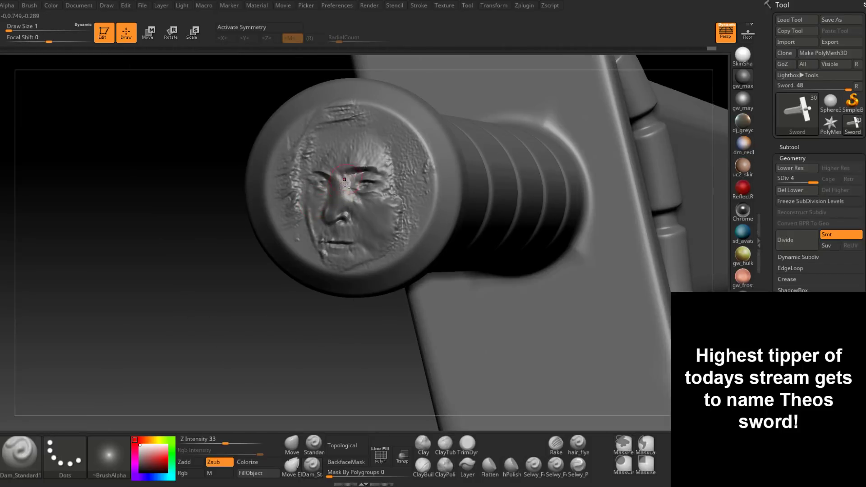
Carve long flowing hair strands across the forehead and down the side of the pommel face with the Dam_Standard brush.
{"action": "mouse_move", "coordinate": [338, 175]}
{"action": "right_mouse_down"}
{"action": "mouse_move", "coordinate": [353, 212]}
{"action": "mouse_move", "coordinate": [325, 180]}
{"action": "mouse_move", "coordinate": [293, 223]}
{"action": "right_mouse_up"}
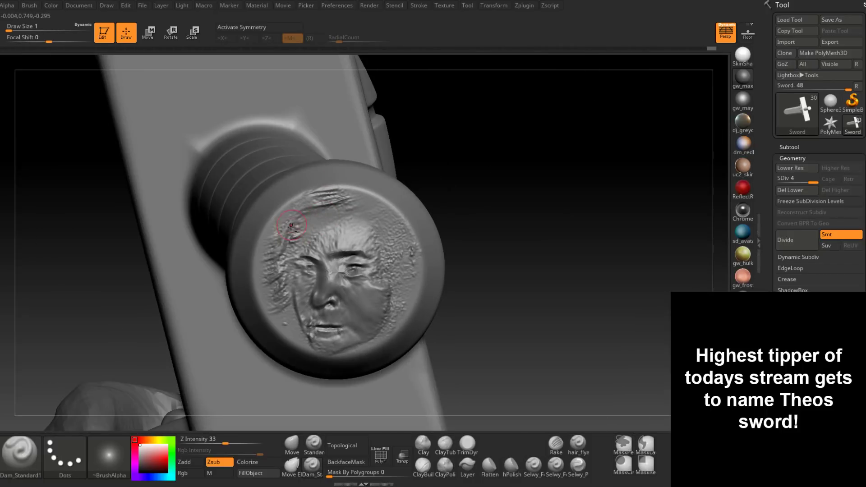
{"action": "left_click_drag", "start_coordinate": [307, 202], "coordinate": [268, 258]}
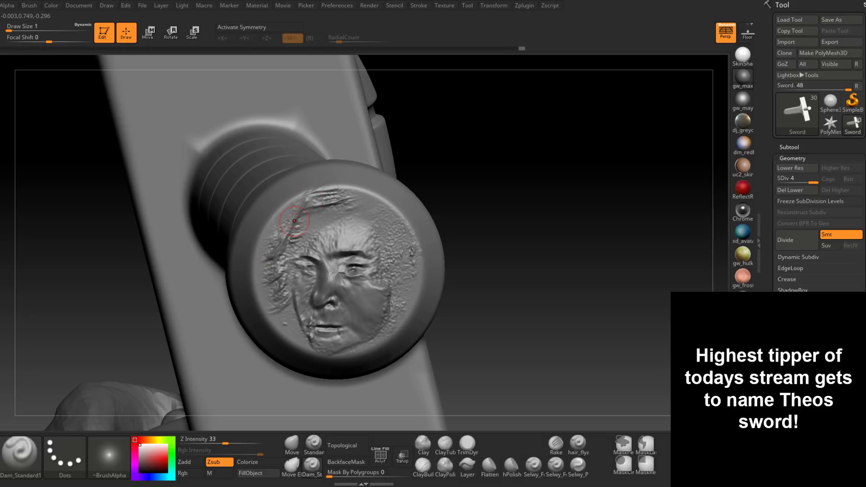
{"action": "mouse_move", "coordinate": [294, 221]}
{"action": "left_mouse_down"}
{"action": "mouse_move", "coordinate": [266, 247]}
{"action": "mouse_move", "coordinate": [276, 304]}
{"action": "left_mouse_up"}
{"action": "right_click_drag", "start_coordinate": [288, 270], "coordinate": [341, 199]}
{"action": "left_click_drag", "start_coordinate": [306, 218], "coordinate": [276, 247]}
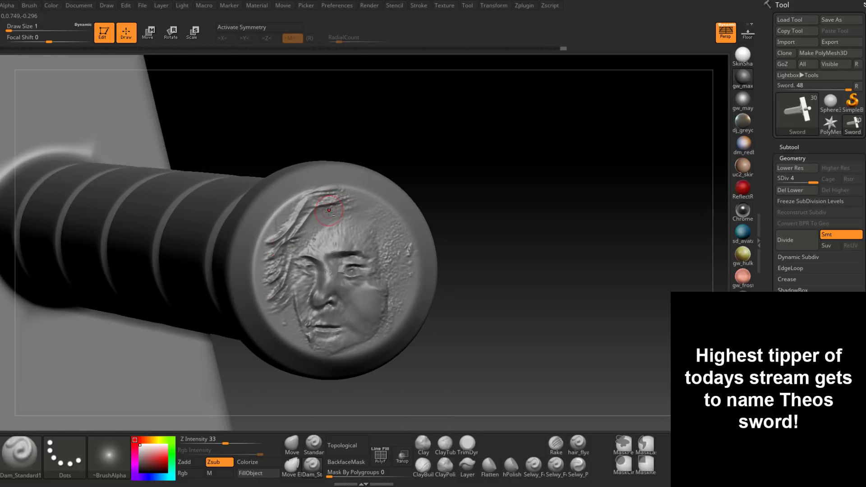
{"action": "left_click_drag", "start_coordinate": [328, 210], "coordinate": [266, 266]}
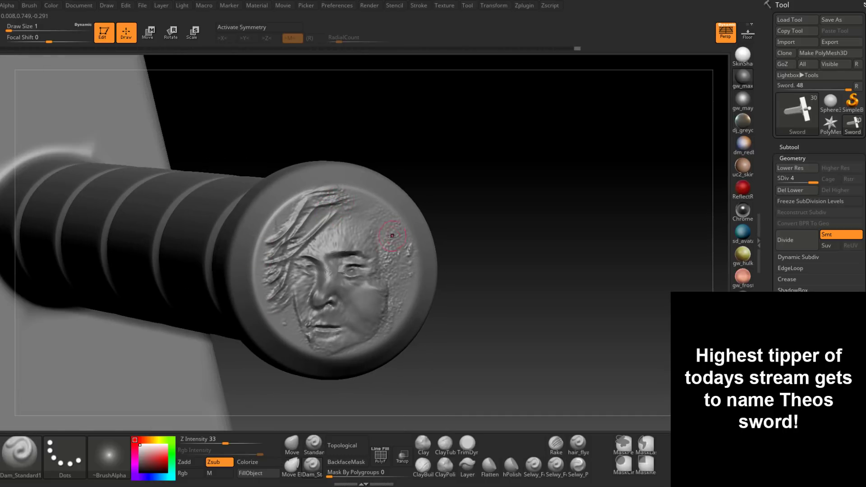
Examine the engraved sword pommel and the armoured character's torso, belt and skirt from the front, side and back.
{"action": "right_click_drag", "start_coordinate": [392, 251], "coordinate": [473, 242]}
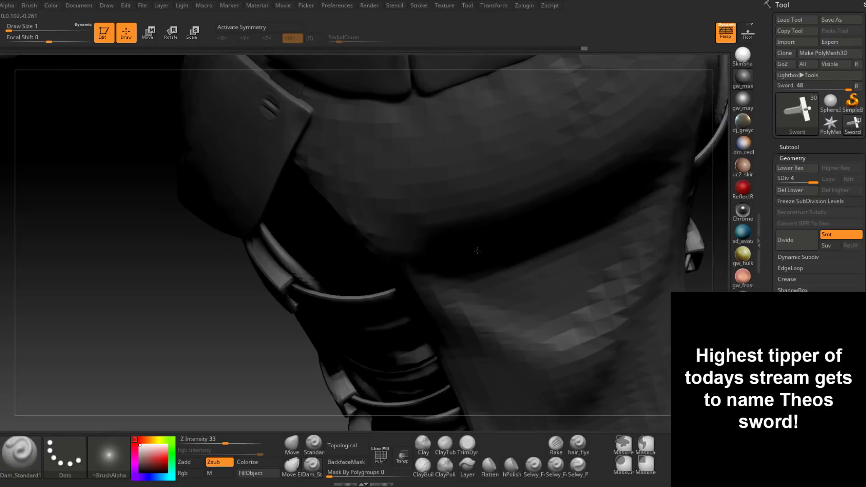
{"action": "right_click_drag", "start_coordinate": [231, 342], "coordinate": [308, 263]}
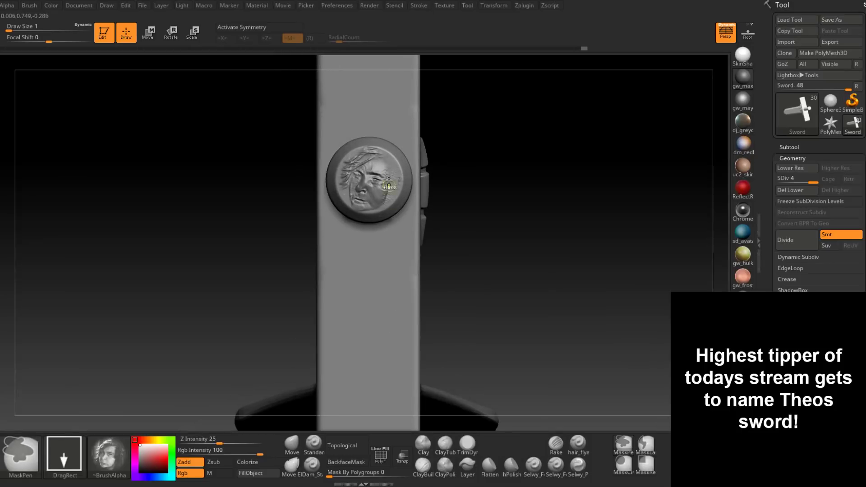
{"action": "mouse_move", "coordinate": [356, 181]}
{"action": "left_mouse_down"}
{"action": "mouse_move", "coordinate": [367, 188]}
{"action": "mouse_move", "coordinate": [391, 319]}
{"action": "left_mouse_up"}
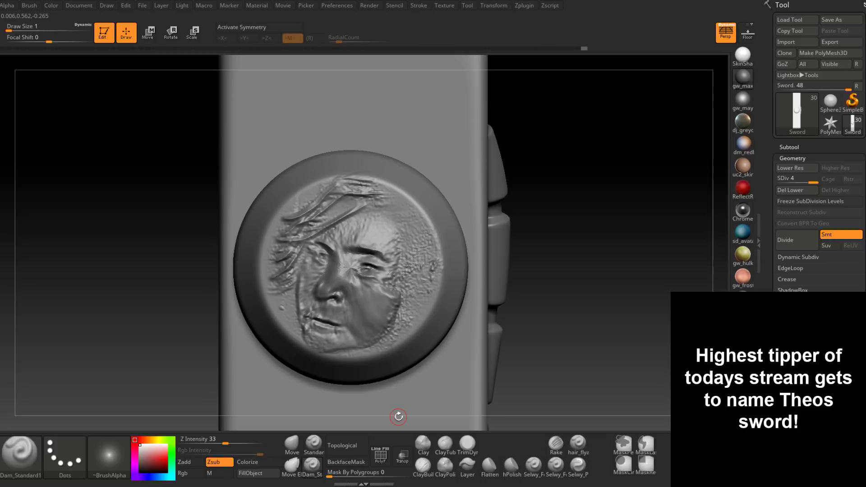
{"action": "right_click_drag", "start_coordinate": [398, 416], "coordinate": [477, 391], "text": "ctrl"}
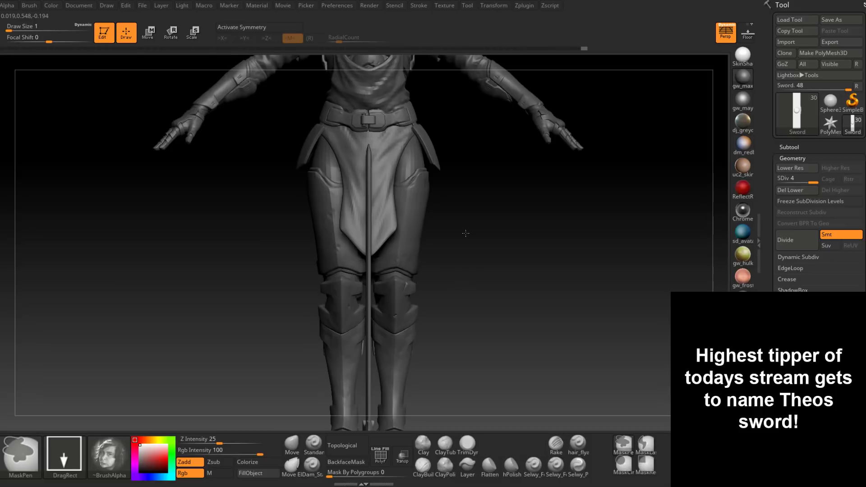
{"action": "right_click_drag", "start_coordinate": [465, 233], "coordinate": [494, 323], "text": "alt"}
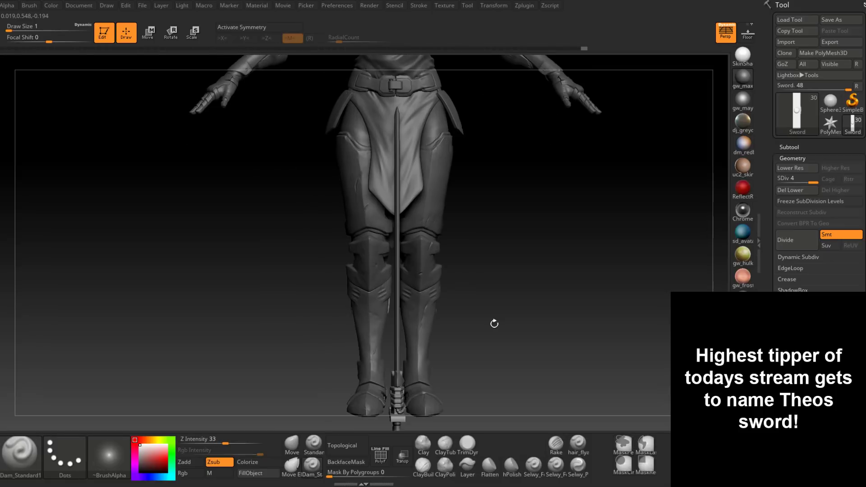
{"action": "mouse_move", "coordinate": [494, 324]}
{"action": "left_mouse_down"}
{"action": "mouse_move", "coordinate": [496, 195]}
{"action": "mouse_move", "coordinate": [492, 235]}
{"action": "mouse_move", "coordinate": [339, 283]}
{"action": "left_mouse_up"}
{"action": "left_click", "coordinate": [339, 283], "text": "alt"}
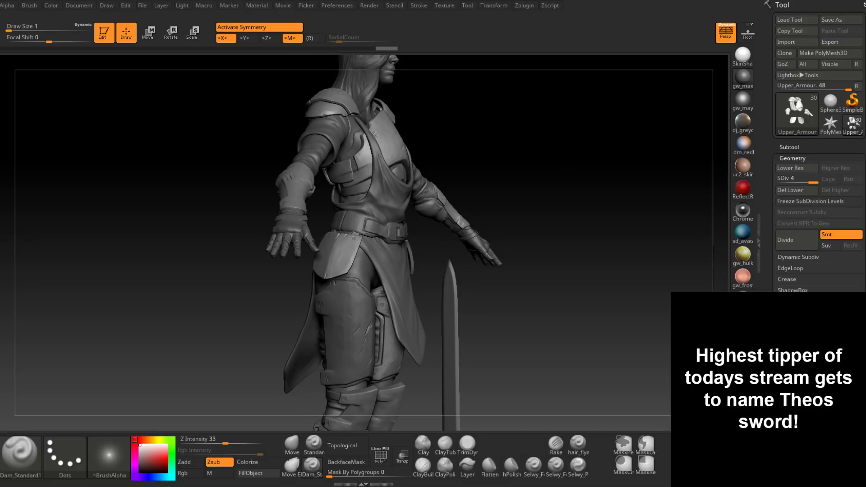
{"action": "left_click_drag", "start_coordinate": [527, 202], "coordinate": [615, 205]}
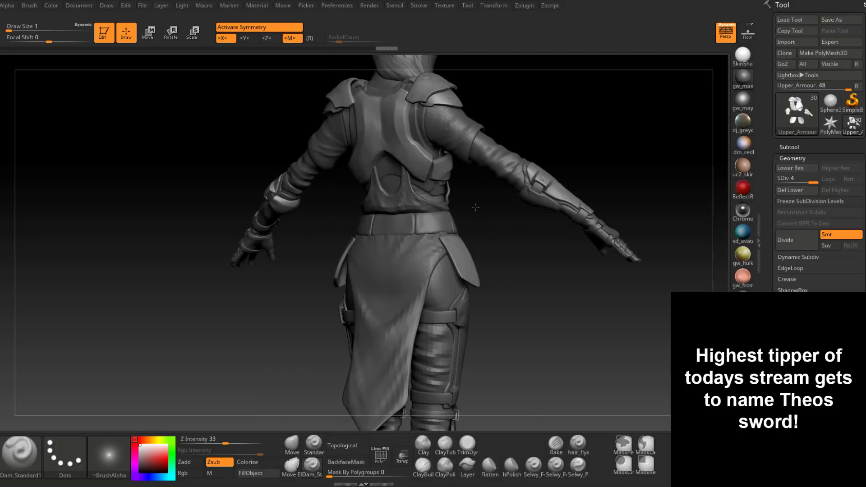
{"action": "left_click_drag", "start_coordinate": [476, 207], "coordinate": [496, 212], "text": "shift"}
{"action": "left_click_drag", "start_coordinate": [480, 262], "coordinate": [468, 213], "text": "alt"}
{"action": "right_click_drag", "start_coordinate": [468, 213], "coordinate": [474, 284], "text": "ctrl"}
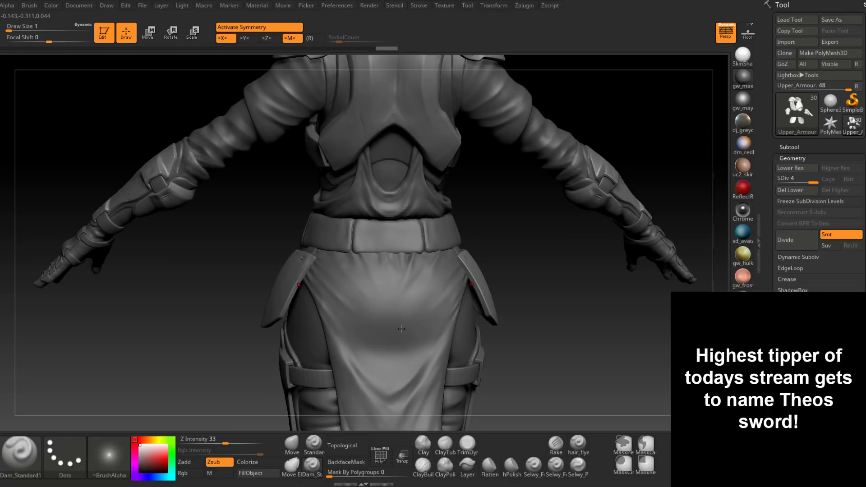
{"action": "right_click_drag", "start_coordinate": [401, 328], "coordinate": [491, 327]}
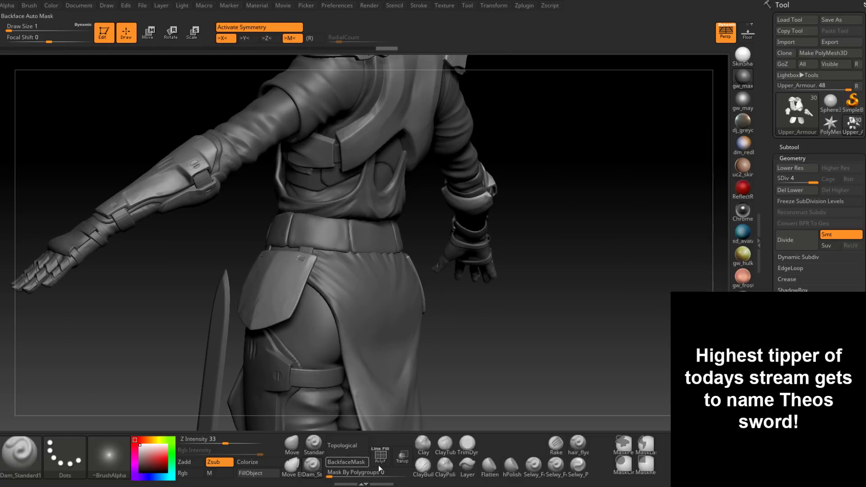
Switch to the ClayBuildup brush and make the BeltThing subtool active.
{"action": "left_click", "coordinate": [425, 469]}
{"action": "right_click_drag", "start_coordinate": [344, 242], "coordinate": [505, 274], "text": "alt"}
{"action": "left_click", "coordinate": [359, 266], "text": "alt"}
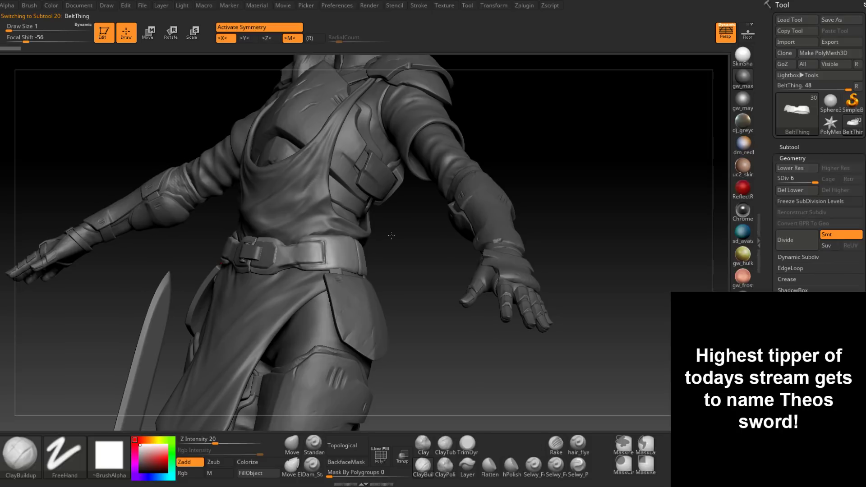
{"action": "right_click_drag", "start_coordinate": [391, 235], "coordinate": [400, 278]}
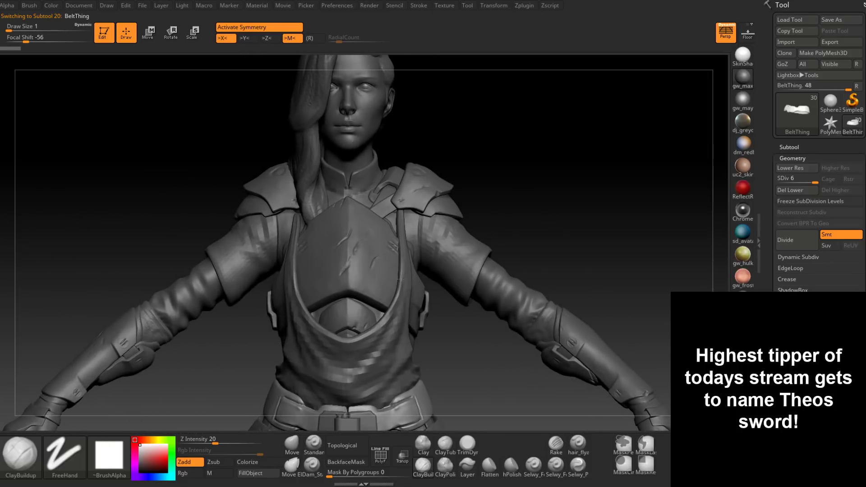
{"action": "left_click_drag", "start_coordinate": [400, 279], "coordinate": [375, 242]}
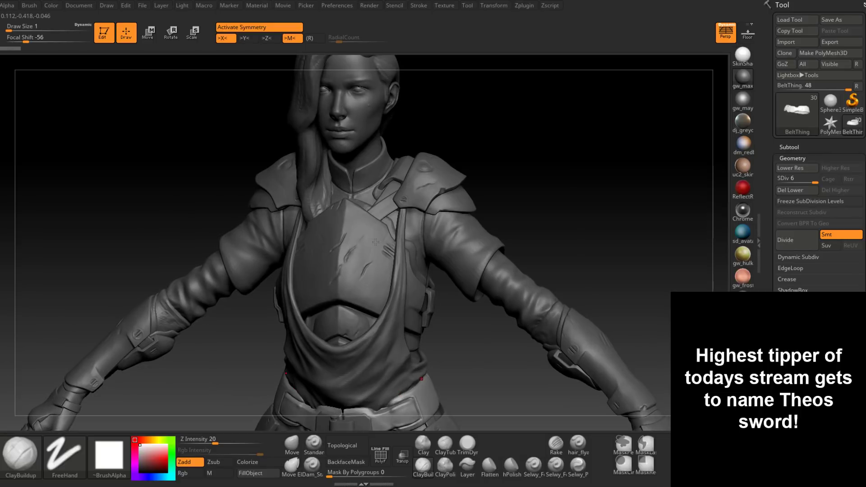
{"action": "left_click_drag", "start_coordinate": [448, 348], "coordinate": [432, 274], "text": "alt"}
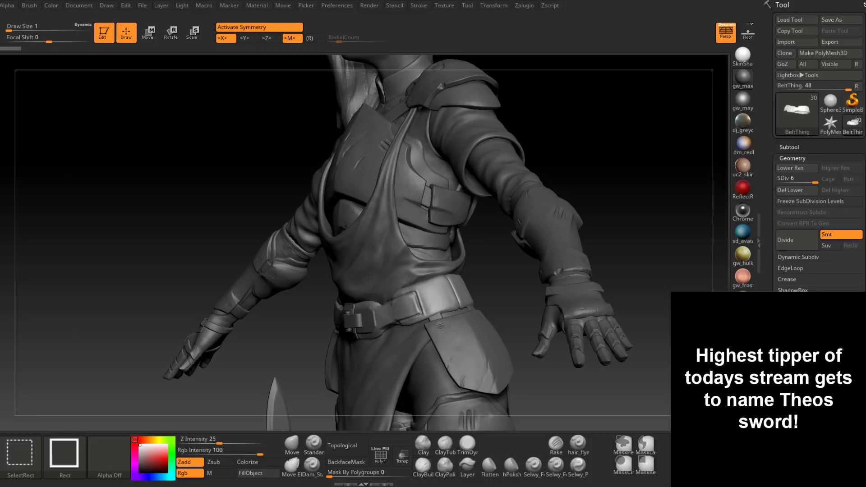
Switch to the IMM Basic brush and choose its first full ring mesh for insertion.
{"action": "key", "text": "b"}
{"action": "key", "text": "i"}
{"action": "key", "text": "b"}
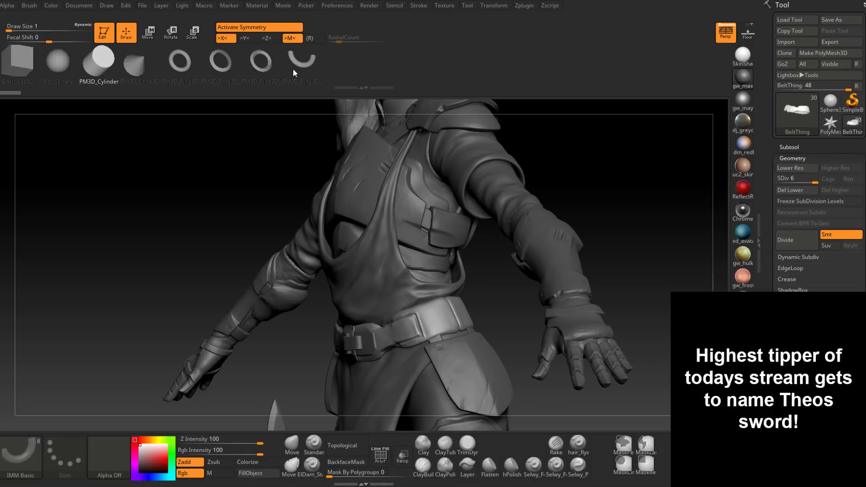
{"action": "left_click", "coordinate": [181, 70]}
{"action": "mouse_move", "coordinate": [250, 186]}
{"action": "left_mouse_down"}
{"action": "mouse_move", "coordinate": [257, 185]}
{"action": "mouse_move", "coordinate": [221, 159]}
{"action": "mouse_move", "coordinate": [369, 106]}
{"action": "mouse_move", "coordinate": [360, 50]}
{"action": "left_mouse_up"}
{"action": "mouse_move", "coordinate": [544, 129]}
{"action": "left_mouse_down"}
{"action": "mouse_move", "coordinate": [559, 130]}
{"action": "mouse_move", "coordinate": [572, 182]}
{"action": "left_mouse_up"}
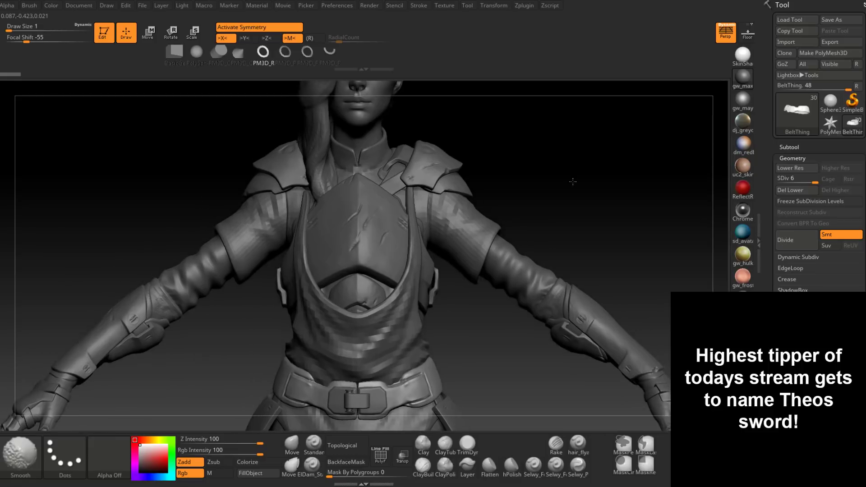
Make the Straps subtool active and try to insert the ring mesh on the strap beside the collar.
{"action": "right_click_drag", "start_coordinate": [572, 181], "coordinate": [667, 118], "text": "ctrl"}
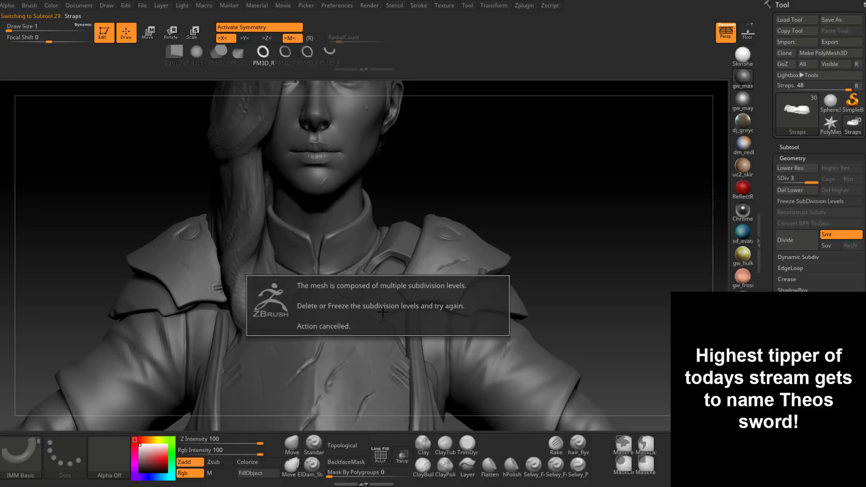
{"action": "left_click_drag", "start_coordinate": [601, 286], "coordinate": [609, 226], "text": "alt"}
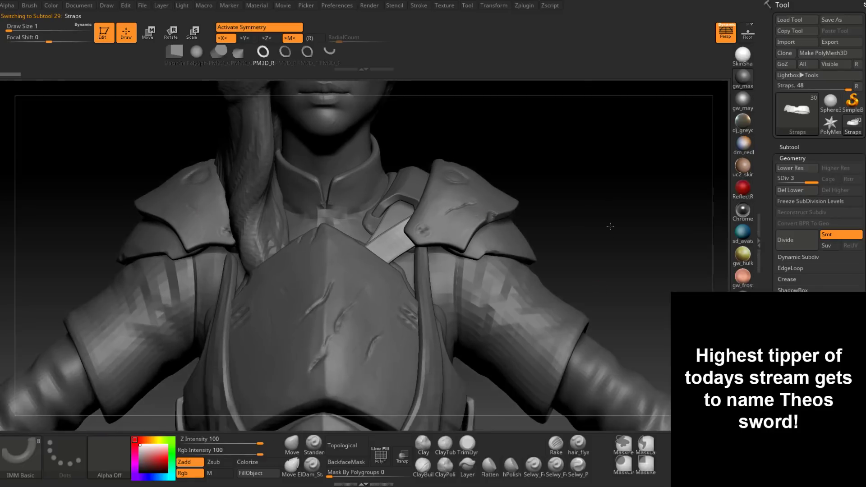
{"action": "left_click", "coordinate": [788, 147]}
{"action": "mouse_move", "coordinate": [810, 196]}
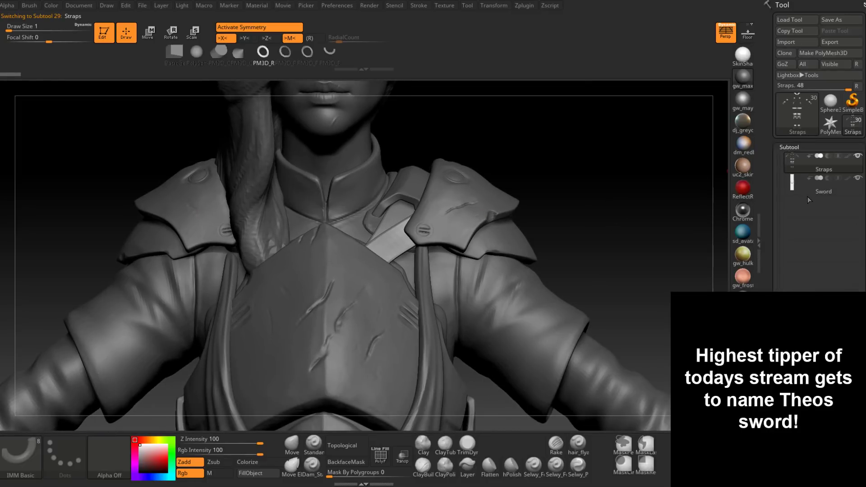
{"action": "right_click_drag", "start_coordinate": [586, 194], "coordinate": [469, 221], "text": "ctrl"}
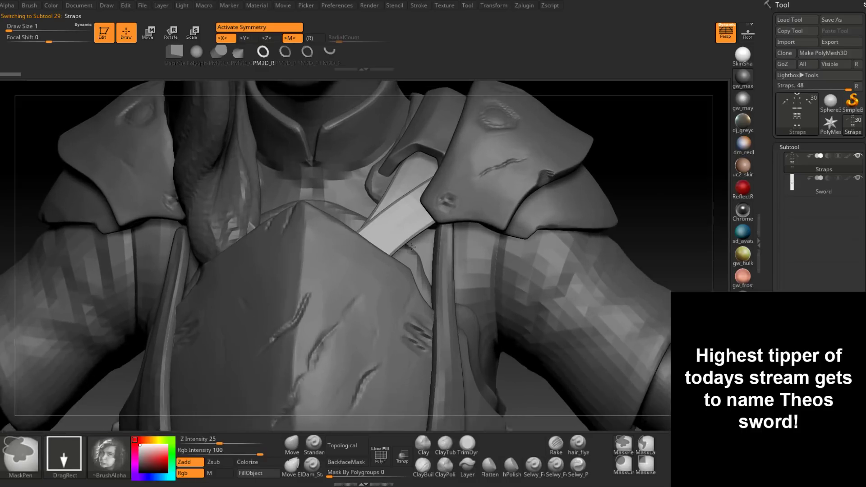
{"action": "left_click_drag", "start_coordinate": [428, 217], "coordinate": [396, 239]}
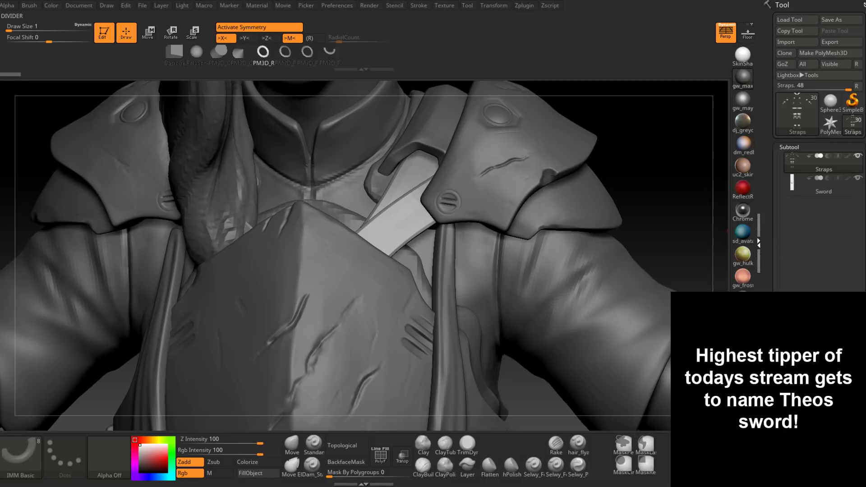
Open the geometry subdivision settings of the Straps subtool.
{"action": "left_click", "coordinate": [758, 243]}
{"action": "left_click_drag", "start_coordinate": [769, 244], "coordinate": [769, 207]}
{"action": "scroll", "coordinate": [798, 216], "scroll_direction": "down", "scroll_amount": 6}
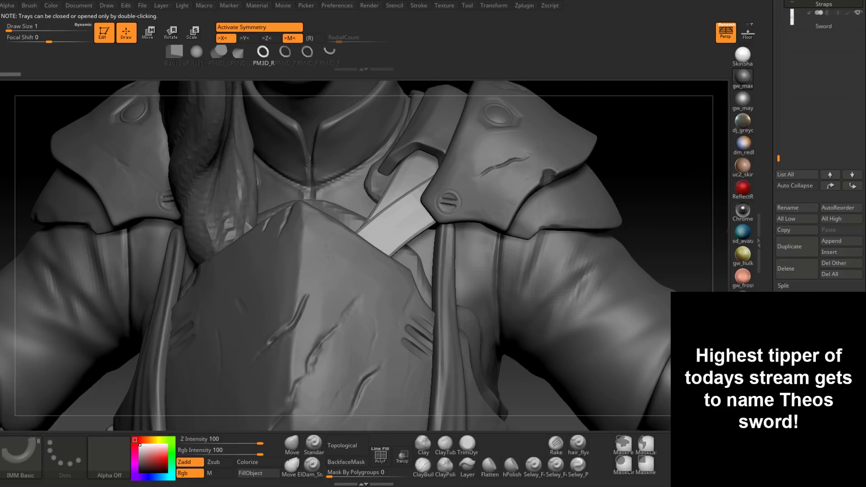
{"action": "left_click", "coordinate": [792, 357]}
{"action": "left_click_drag", "start_coordinate": [770, 265], "coordinate": [770, 326]}
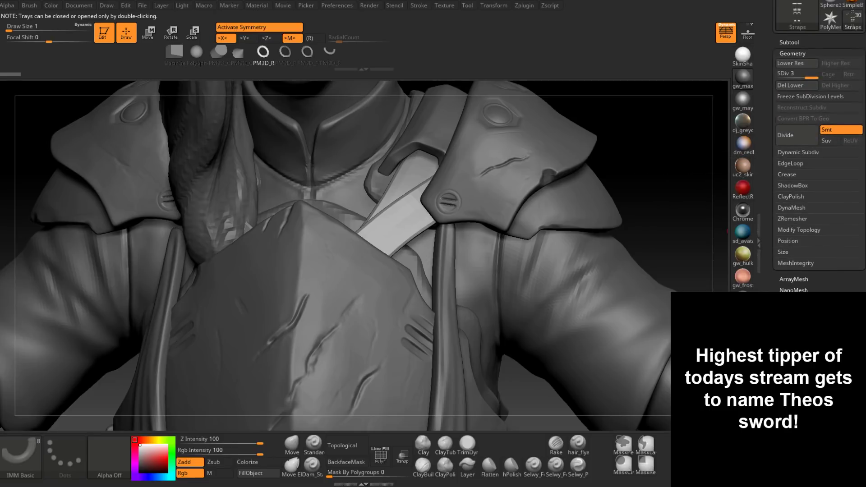
{"action": "scroll", "coordinate": [818, 158], "scroll_direction": "up", "scroll_amount": 5}
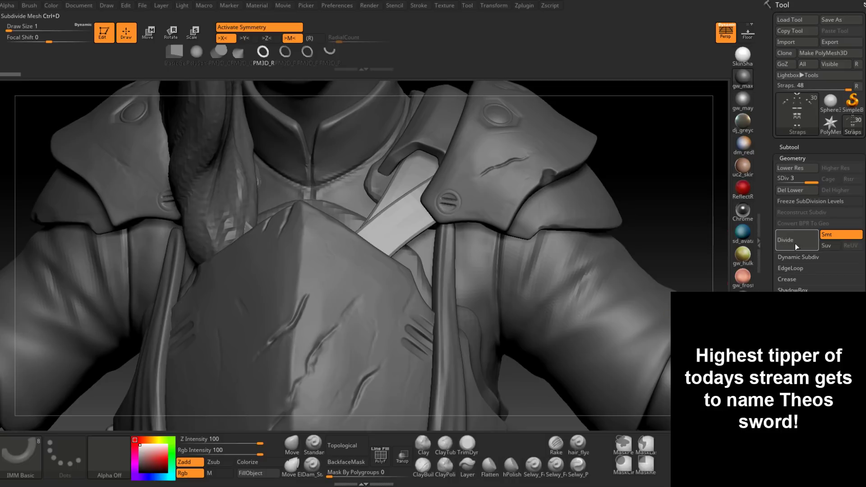
Duplicate the Straps subtool and make the copy active.
{"action": "left_click", "coordinate": [792, 147]}
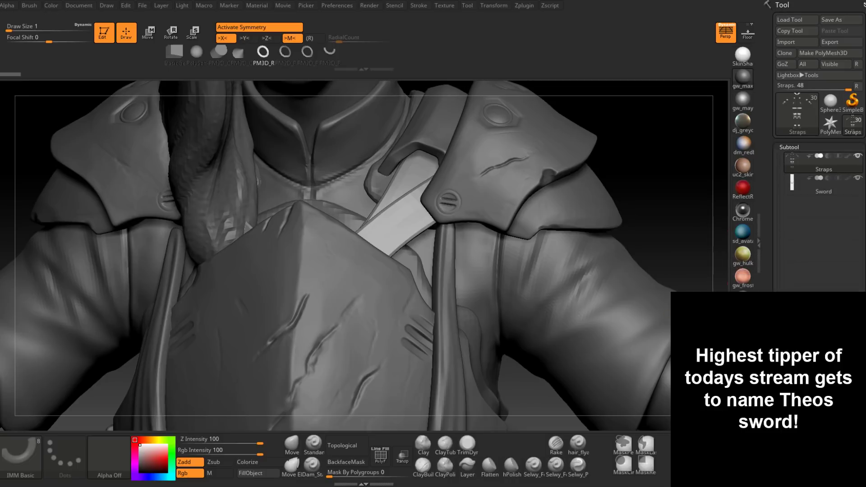
{"action": "scroll", "coordinate": [824, 183], "scroll_direction": "up", "scroll_amount": 1}
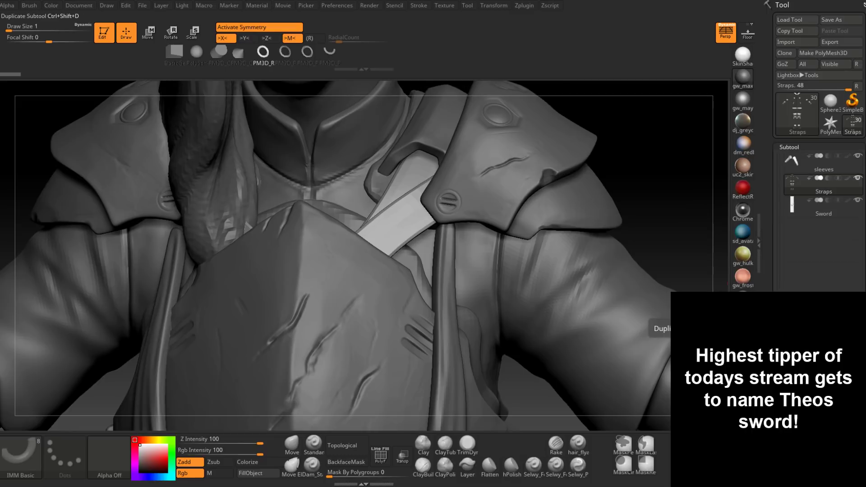
{"action": "left_click", "coordinate": [795, 411]}
{"action": "left_click_drag", "start_coordinate": [769, 411], "coordinate": [770, 276]}
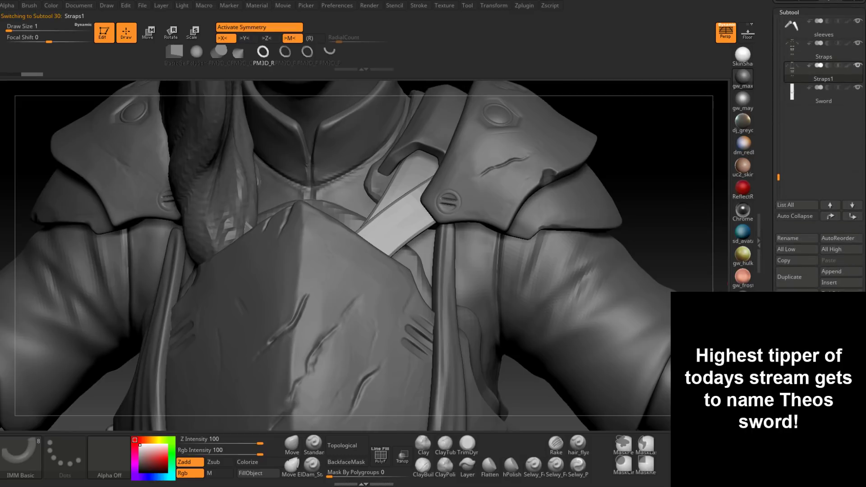
Freeze the subdivision levels of the Straps1 subtool and try inserting a single ring on the chest strap.
{"action": "left_click", "coordinate": [792, 388]}
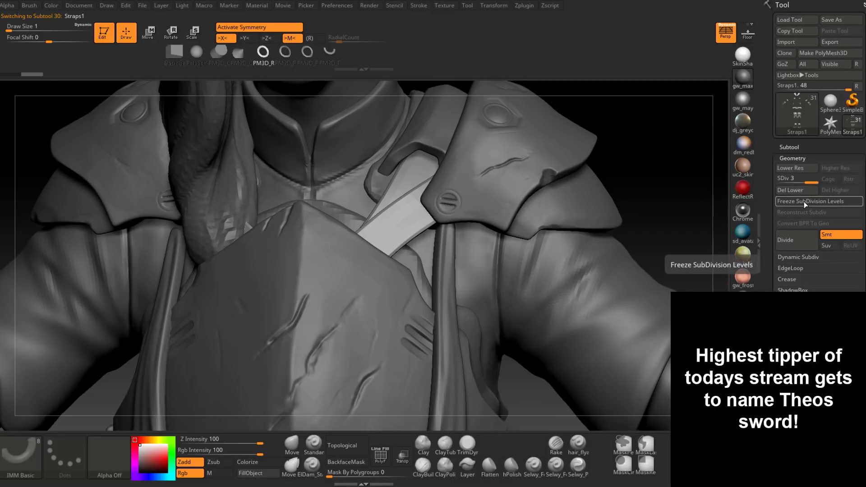
{"action": "left_click", "coordinate": [803, 201]}
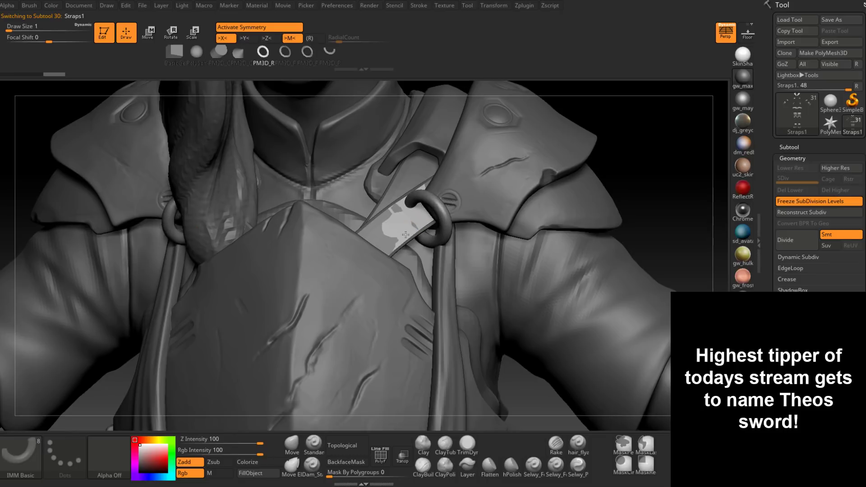
{"action": "left_click_drag", "start_coordinate": [415, 223], "coordinate": [438, 234]}
{"action": "key", "text": "ctrl+z"}
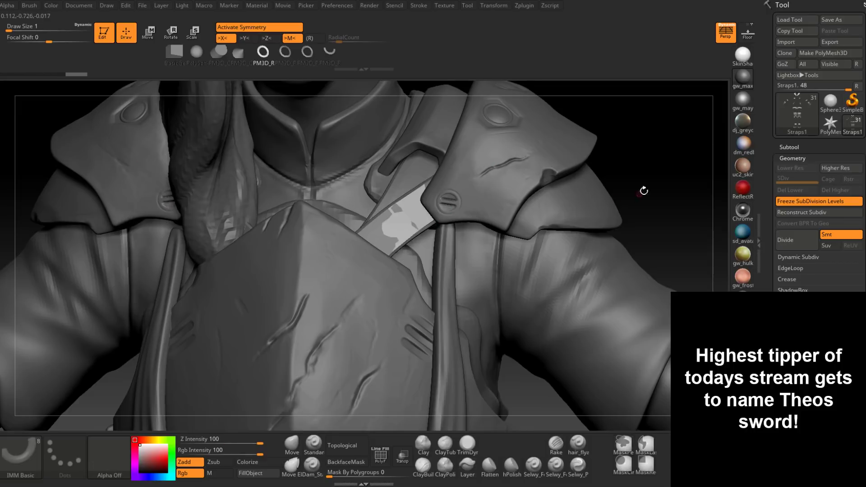
Enable Curve Mode in the stroke settings of the IMM Basic ring brush.
{"action": "mouse_move", "coordinate": [660, 183]}
{"action": "left_mouse_down", "text": "alt"}
{"action": "mouse_move", "coordinate": [648, 192]}
{"action": "mouse_move", "coordinate": [671, 161]}
{"action": "mouse_move", "coordinate": [671, 185]}
{"action": "left_mouse_up", "text": "alt"}
{"action": "right_click_drag", "start_coordinate": [446, 200], "coordinate": [449, 228], "text": "ctrl"}
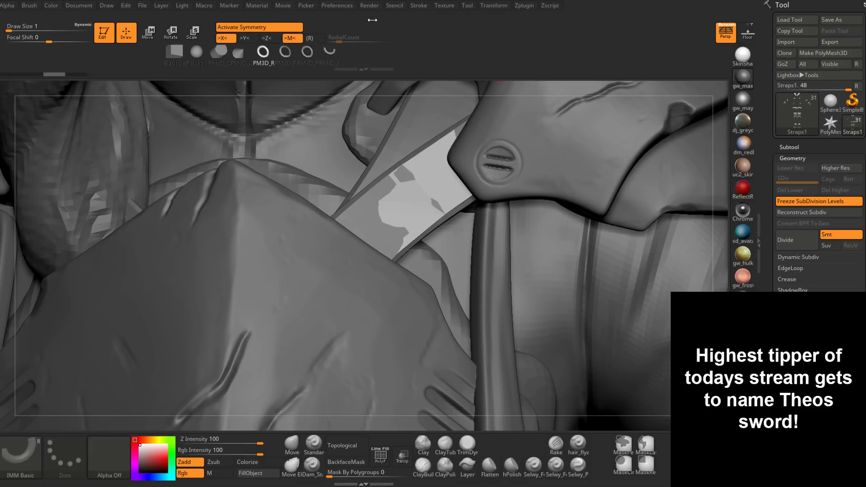
{"action": "left_click", "coordinate": [416, 5]}
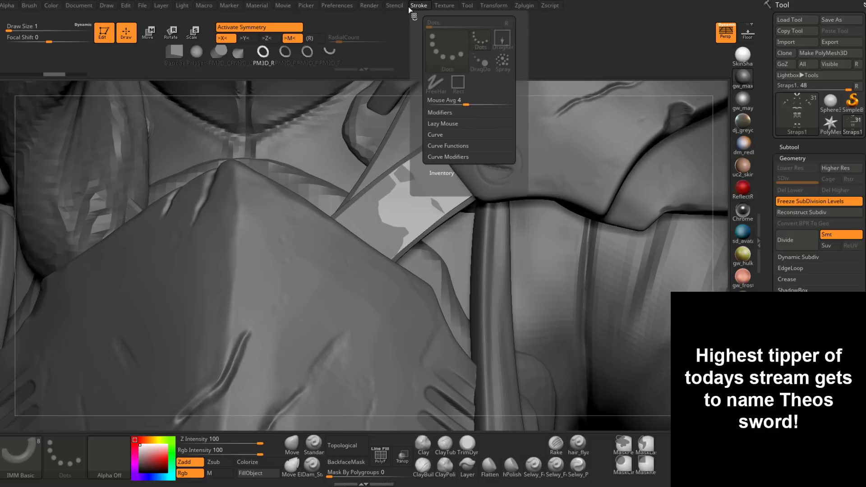
{"action": "left_click", "coordinate": [453, 132]}
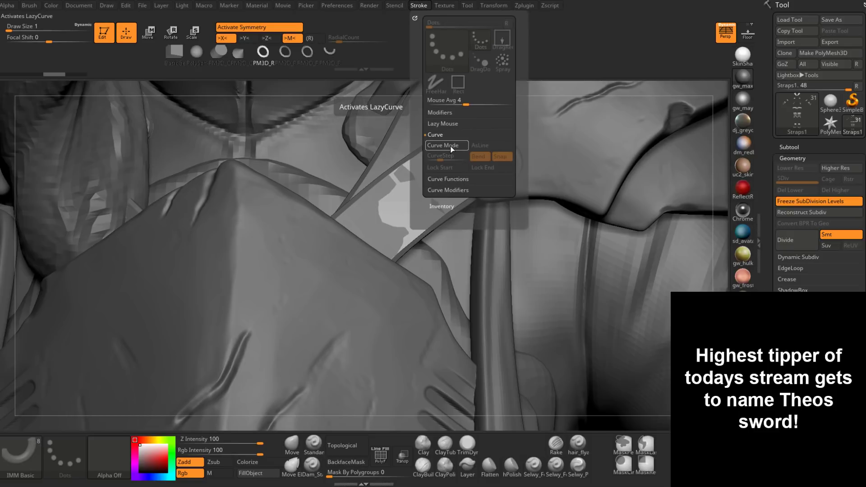
{"action": "left_click", "coordinate": [450, 146]}
Try drawing a chain of small rings along the exposed part of the chest strap.
{"action": "left_click_drag", "start_coordinate": [392, 262], "coordinate": [463, 211]}
{"action": "mouse_move", "coordinate": [442, 226]}
{"action": "right_mouse_down", "text": "ctrl"}
{"action": "mouse_move", "coordinate": [444, 242]}
{"action": "mouse_move", "coordinate": [531, 299]}
{"action": "right_mouse_up", "text": "ctrl"}
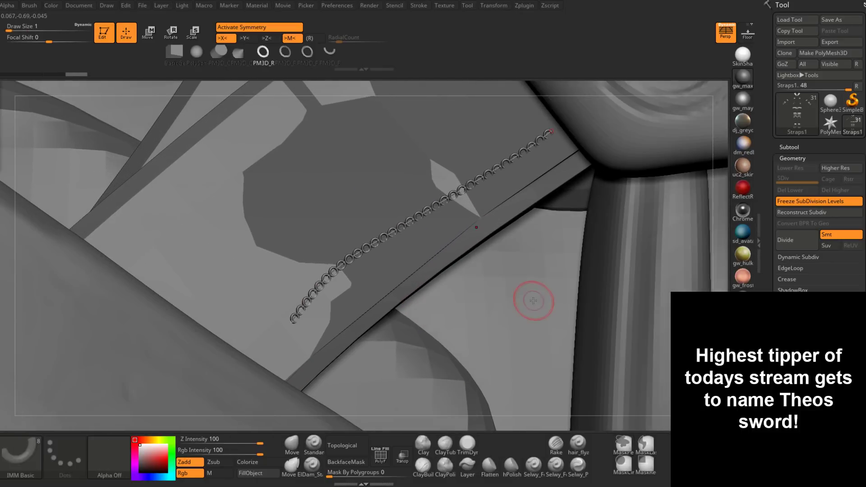
{"action": "key", "text": "ctrl+z"}
Set the ring brush's draw size to 5.
{"action": "right_click_drag", "start_coordinate": [498, 259], "coordinate": [464, 203], "text": "ctrl"}
{"action": "key", "text": "space"}
{"action": "left_click_drag", "start_coordinate": [469, 212], "coordinate": [471, 210]}
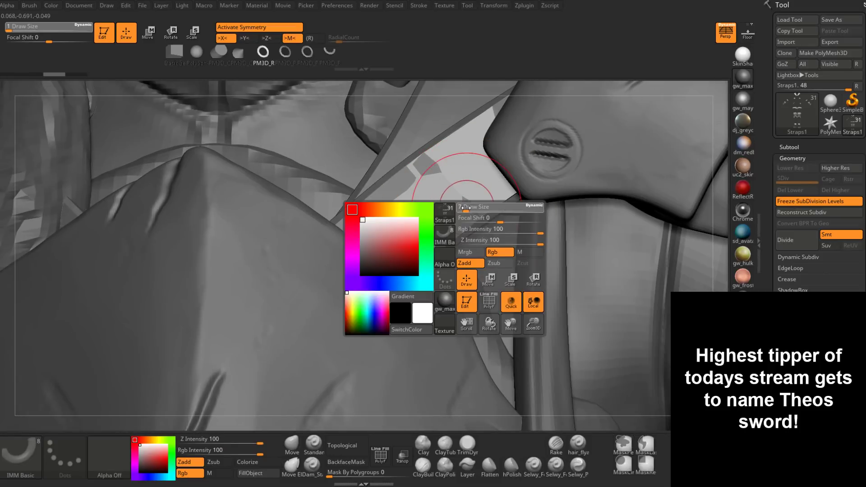
Try drawing a chain of larger rings down the chest strap from beneath the shoulder armour.
{"action": "mouse_move", "coordinate": [506, 183]}
{"action": "left_mouse_down"}
{"action": "mouse_move", "coordinate": [445, 207]}
{"action": "mouse_move", "coordinate": [395, 261]}
{"action": "left_mouse_up"}
{"action": "right_click_drag", "start_coordinate": [481, 264], "coordinate": [616, 212]}
{"action": "key", "text": "ctrl+z"}
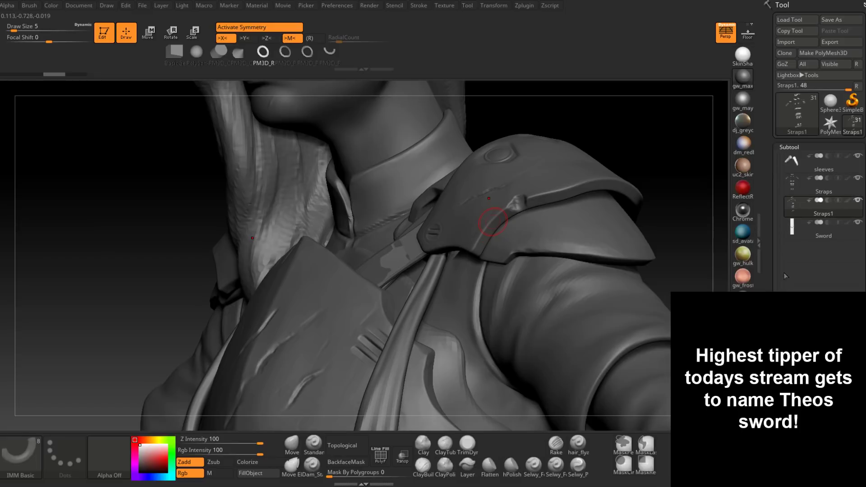
Hide the Upper_Armour subtool to expose the chest straps, and make Straps1 the active subtool.
{"action": "scroll", "coordinate": [778, 289], "scroll_direction": "up", "scroll_amount": 3}
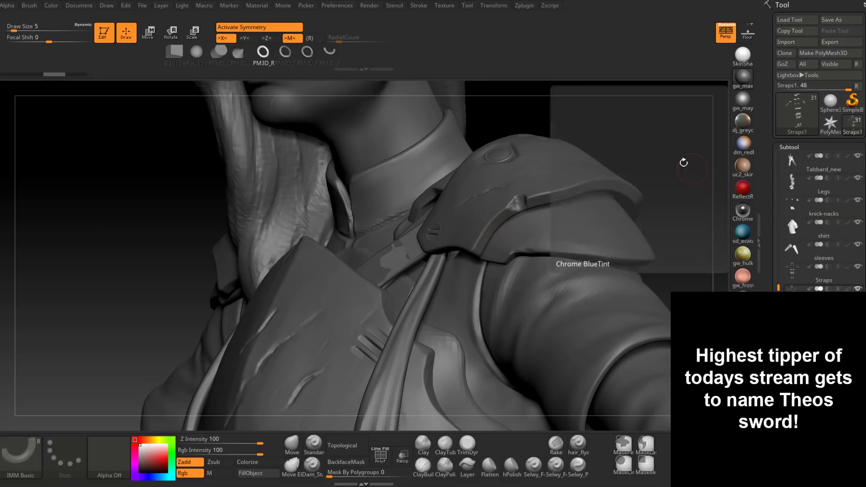
{"action": "mouse_move", "coordinate": [796, 205]}
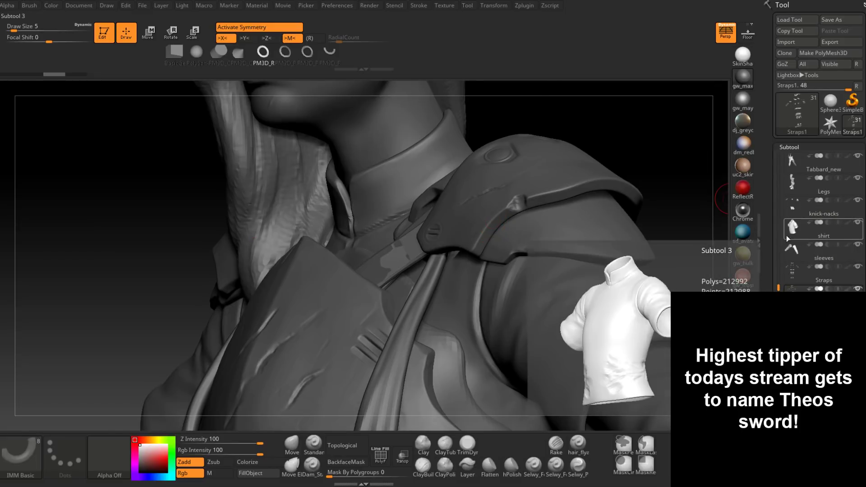
{"action": "left_click_drag", "start_coordinate": [778, 287], "coordinate": [778, 261]}
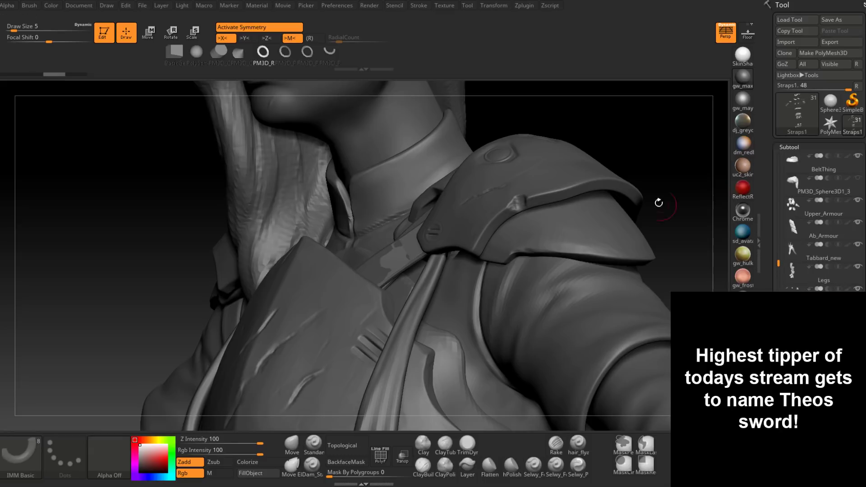
{"action": "left_click", "coordinate": [633, 199], "text": "alt"}
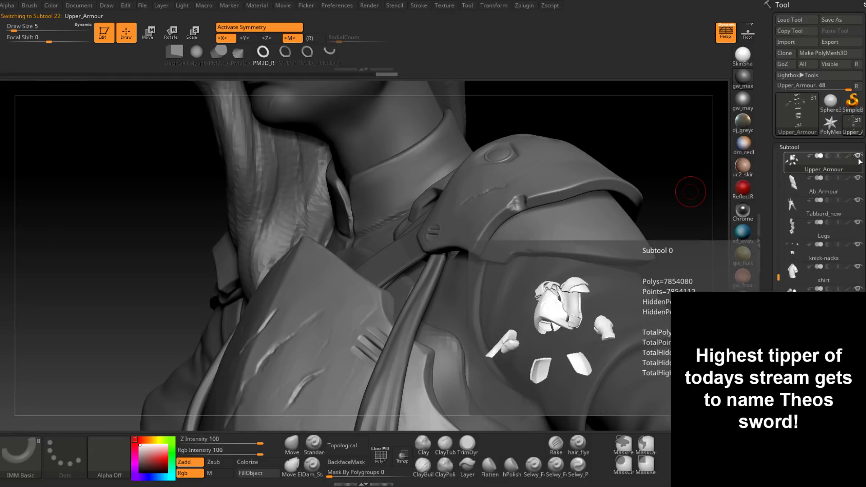
{"action": "left_click_drag", "start_coordinate": [664, 160], "coordinate": [438, 272]}
{"action": "left_click", "coordinate": [401, 250], "text": "alt"}
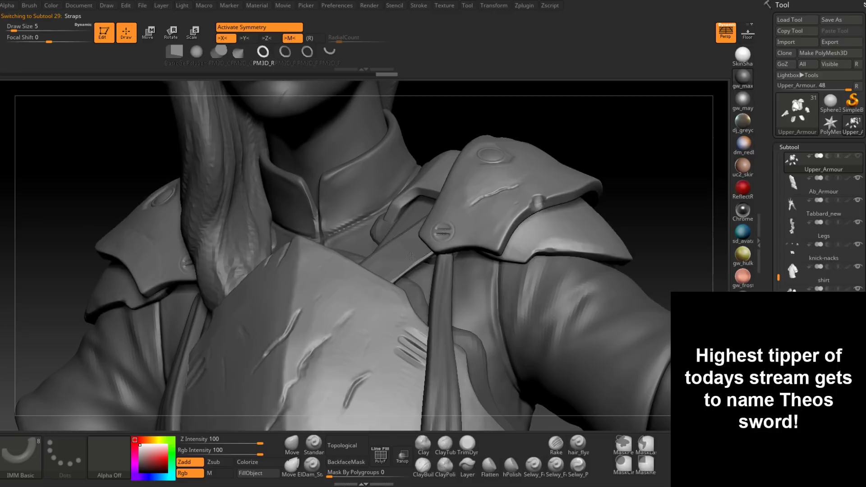
{"action": "left_click_drag", "start_coordinate": [655, 140], "coordinate": [476, 177]}
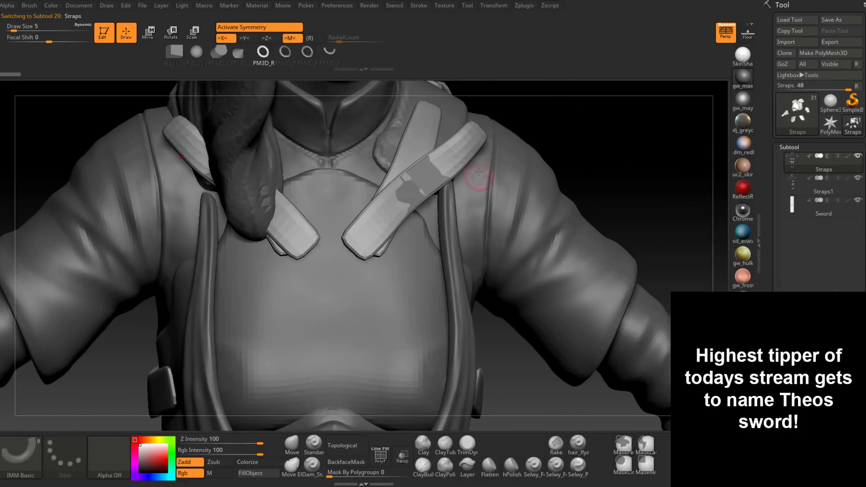
{"action": "left_click", "coordinate": [788, 182]}
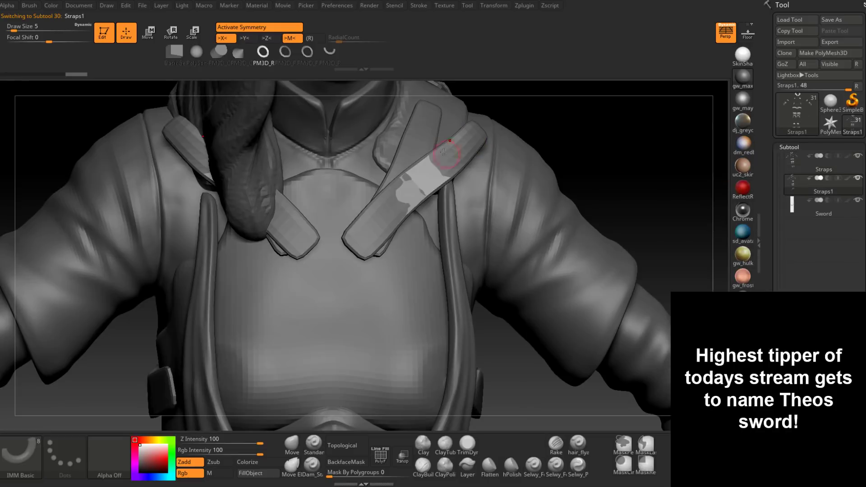
Try drawing a curve of rings along the lower edge of the fully exposed chest strap.
{"action": "left_click_drag", "start_coordinate": [467, 153], "coordinate": [361, 253]}
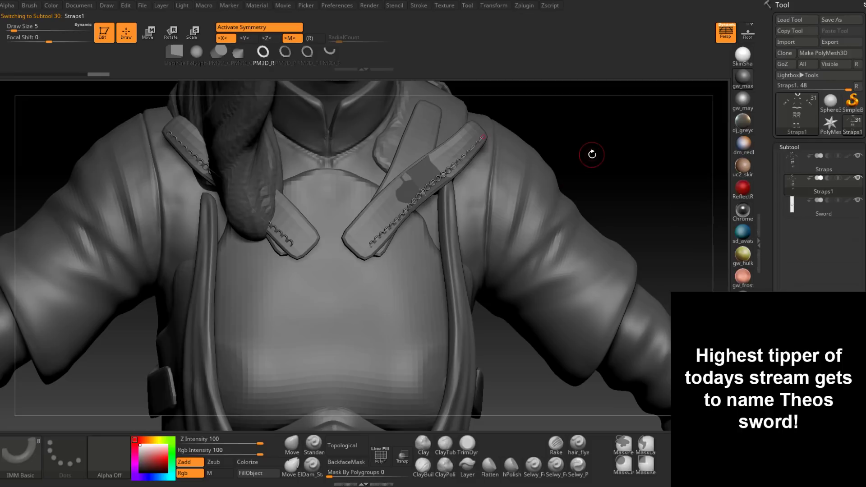
{"action": "mouse_move", "coordinate": [589, 147]}
{"action": "right_mouse_down"}
{"action": "mouse_move", "coordinate": [571, 133]}
{"action": "mouse_move", "coordinate": [579, 182]}
{"action": "right_mouse_up"}
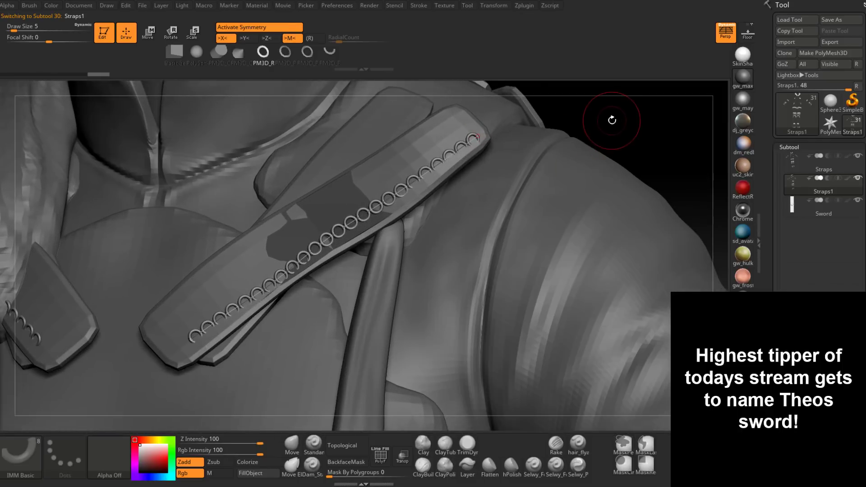
{"action": "key", "text": "ctrl+z"}
Undo the freezing of the subdivision levels on the Straps1 subtool.
{"action": "right_click_drag", "start_coordinate": [621, 129], "coordinate": [678, 181]}
{"action": "key", "text": "ctrl"}
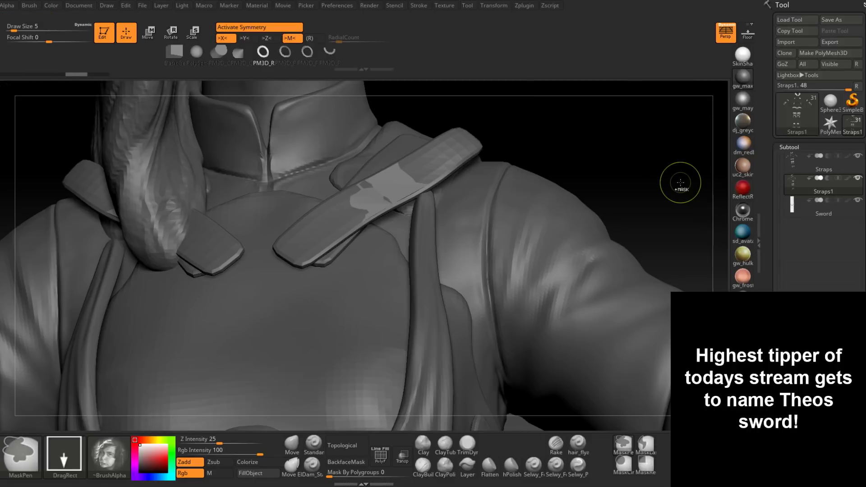
{"action": "key", "text": "ctrl+z"}
{"action": "key", "text": "ctrl+z"}
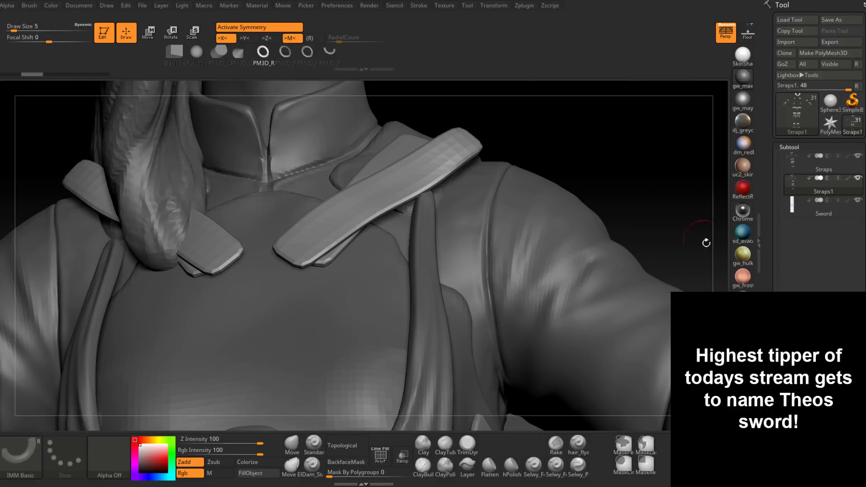
Delete the lower subdivision levels of the Straps1 subtool.
{"action": "left_click_drag", "start_coordinate": [770, 277], "coordinate": [770, 69]}
{"action": "left_click", "coordinate": [791, 309]}
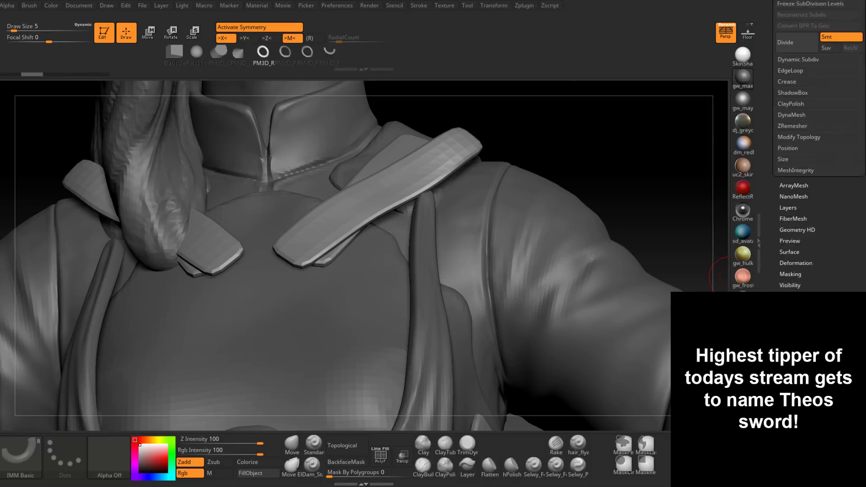
{"action": "left_click_drag", "start_coordinate": [774, 260], "coordinate": [774, 450]}
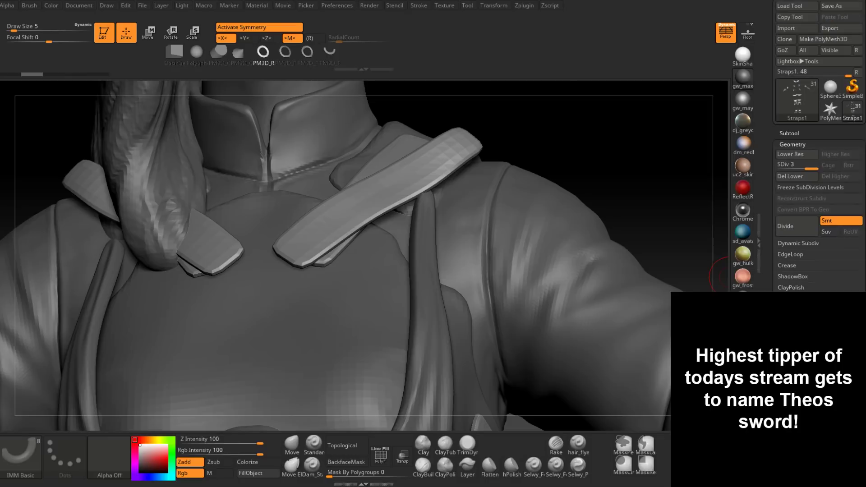
{"action": "left_click", "coordinate": [792, 176]}
Try a ring chain along the whole chest strap from the shoulder end to the chest end.
{"action": "left_click_drag", "start_coordinate": [572, 162], "coordinate": [559, 169]}
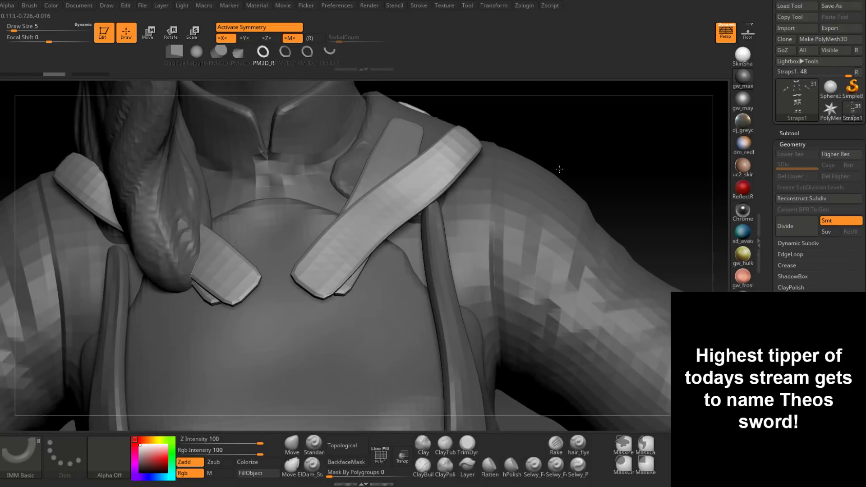
{"action": "mouse_move", "coordinate": [474, 143]}
{"action": "left_mouse_down"}
{"action": "mouse_move", "coordinate": [366, 238]}
{"action": "mouse_move", "coordinate": [317, 293]}
{"action": "left_mouse_up"}
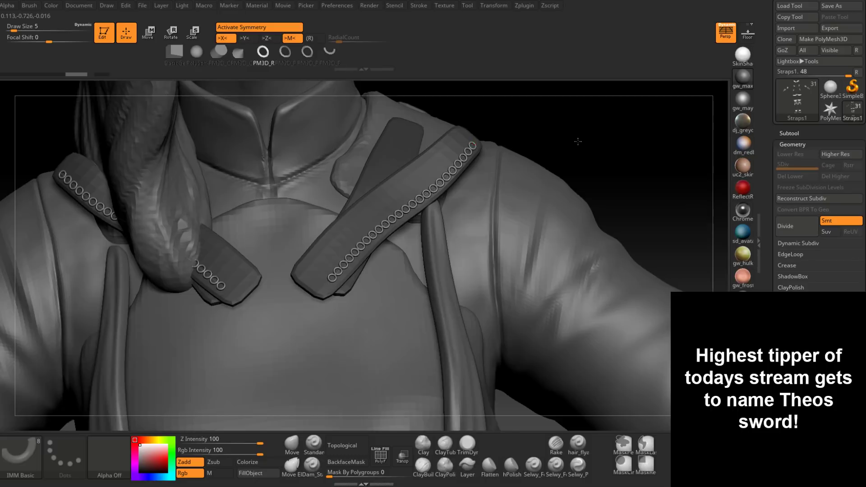
{"action": "right_click_drag", "start_coordinate": [578, 141], "coordinate": [573, 230]}
{"action": "mouse_move", "coordinate": [573, 230]}
{"action": "left_mouse_down"}
{"action": "mouse_move", "coordinate": [564, 176]}
{"action": "mouse_move", "coordinate": [577, 173]}
{"action": "mouse_move", "coordinate": [578, 151]}
{"action": "mouse_move", "coordinate": [586, 157]}
{"action": "mouse_move", "coordinate": [556, 166]}
{"action": "mouse_move", "coordinate": [638, 172]}
{"action": "mouse_move", "coordinate": [546, 157]}
{"action": "mouse_move", "coordinate": [544, 136]}
{"action": "mouse_move", "coordinate": [557, 151]}
{"action": "mouse_move", "coordinate": [541, 139]}
{"action": "left_mouse_up"}
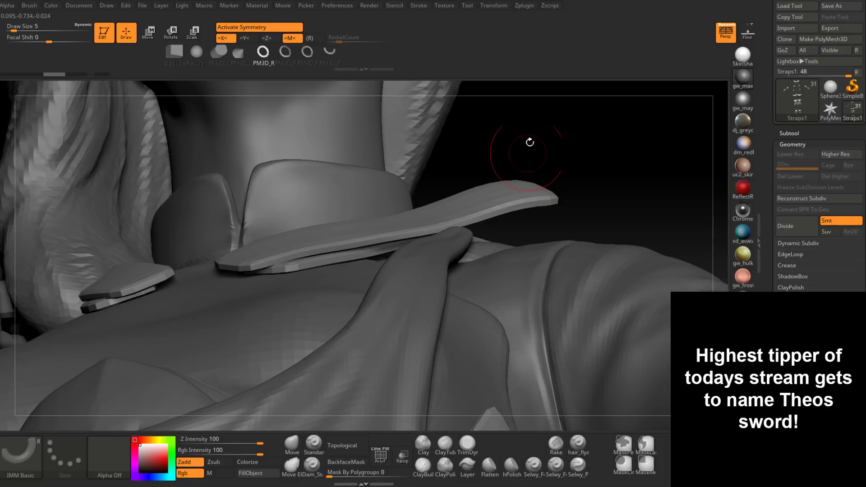
Set the ring brush's depth Imbed value to -61.
{"action": "left_click", "coordinate": [29, 5]}
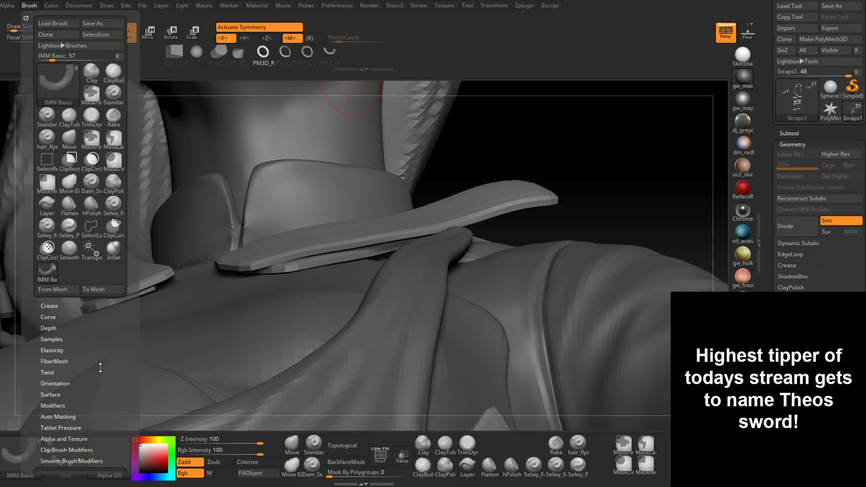
{"action": "left_click", "coordinate": [58, 328]}
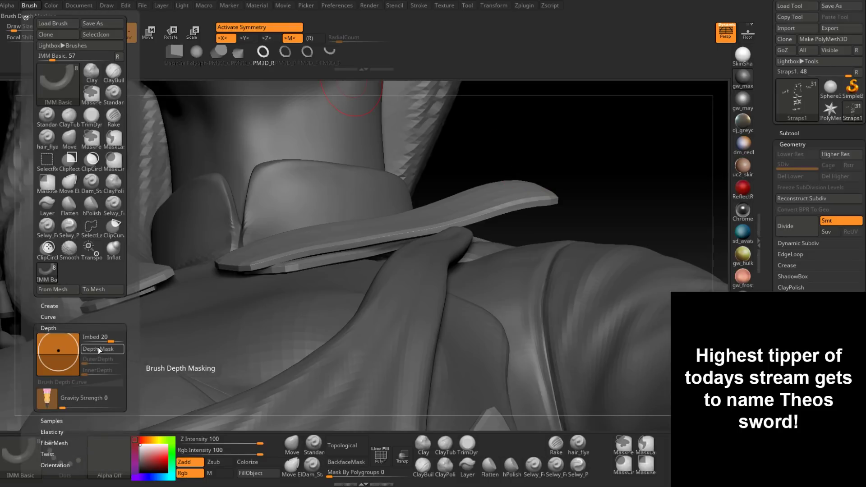
{"action": "left_click_drag", "start_coordinate": [110, 341], "coordinate": [90, 338]}
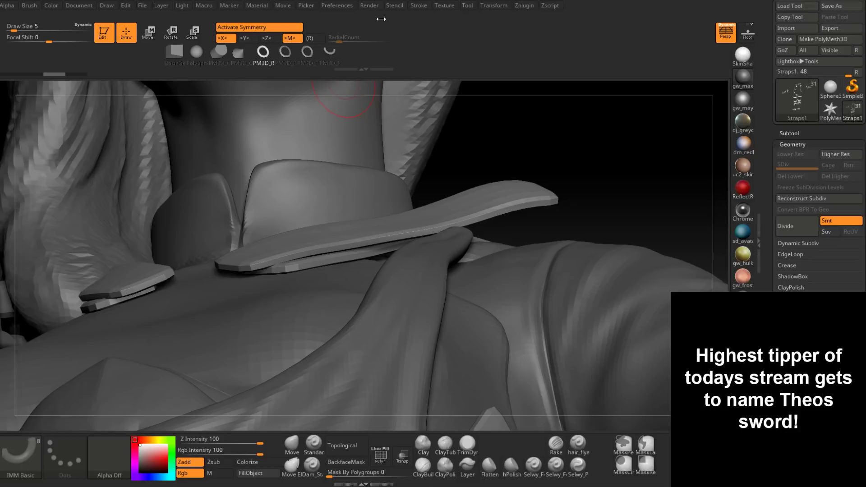
Examine the stroke's curve, curve function and curve modifier settings for options affecting the inserted rings.
{"action": "left_click", "coordinate": [418, 6]}
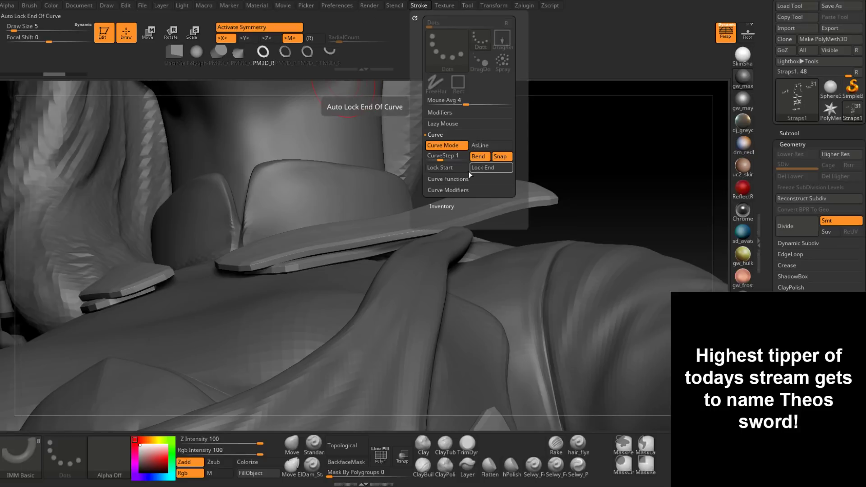
{"action": "left_click", "coordinate": [453, 190]}
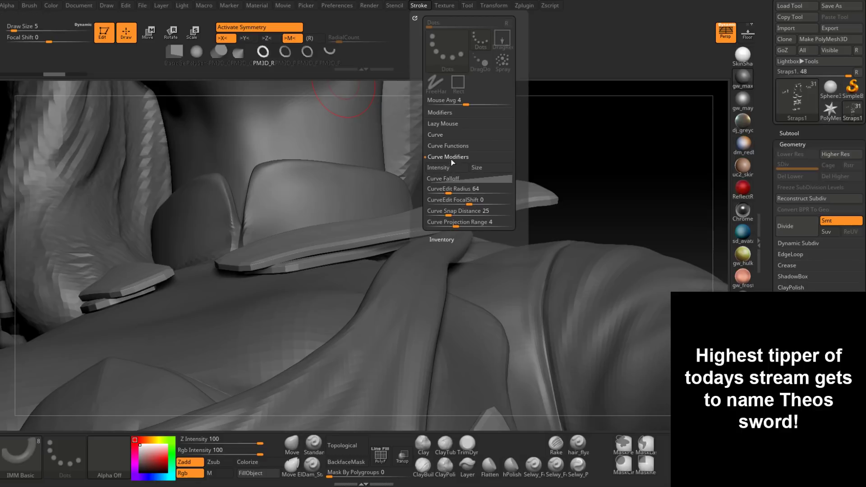
{"action": "left_click", "coordinate": [452, 145]}
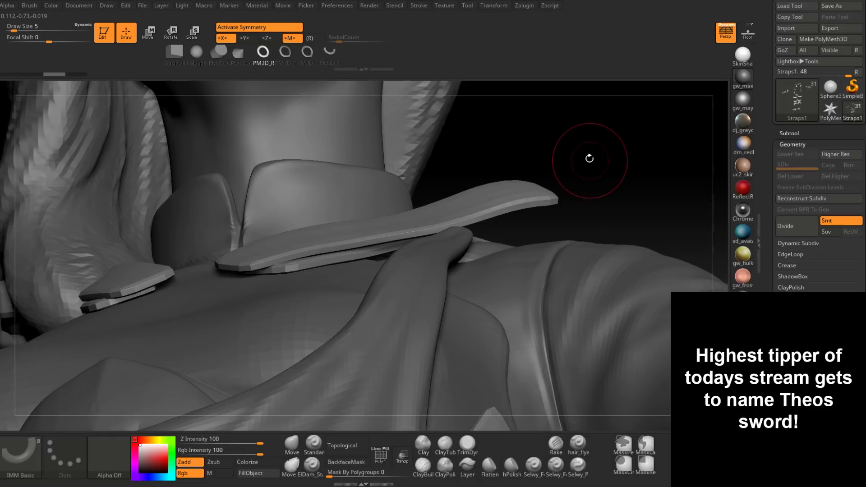
{"action": "left_click_drag", "start_coordinate": [589, 158], "coordinate": [615, 157]}
{"action": "left_click", "coordinate": [417, 6]}
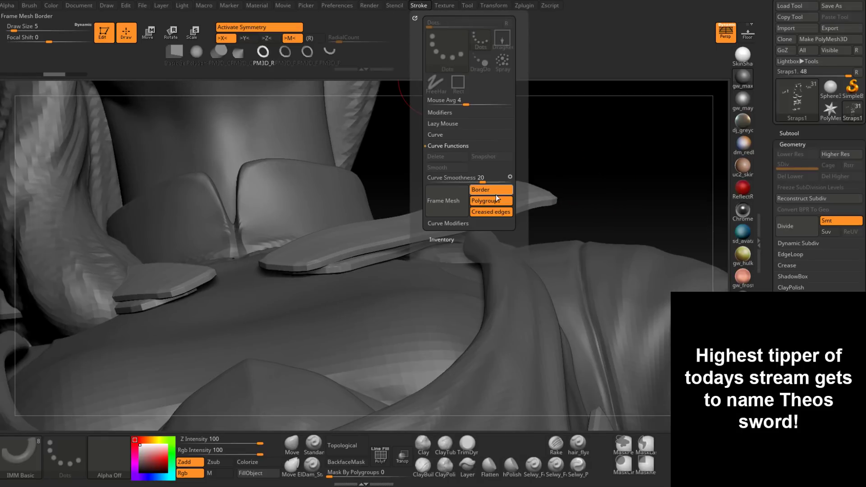
{"action": "left_click", "coordinate": [448, 223]}
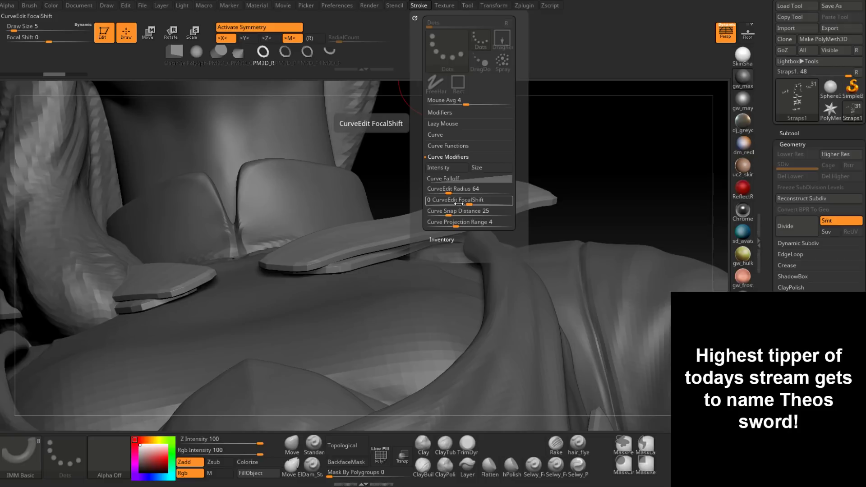
Examine the ring brush's Twist and Curve settings for options affecting the inserted rings.
{"action": "left_click_drag", "start_coordinate": [561, 170], "coordinate": [562, 178]}
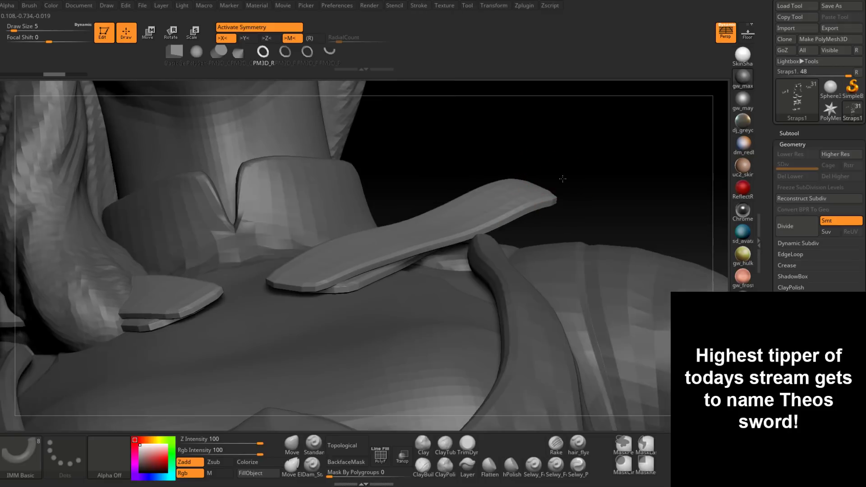
{"action": "left_click", "coordinate": [28, 6]}
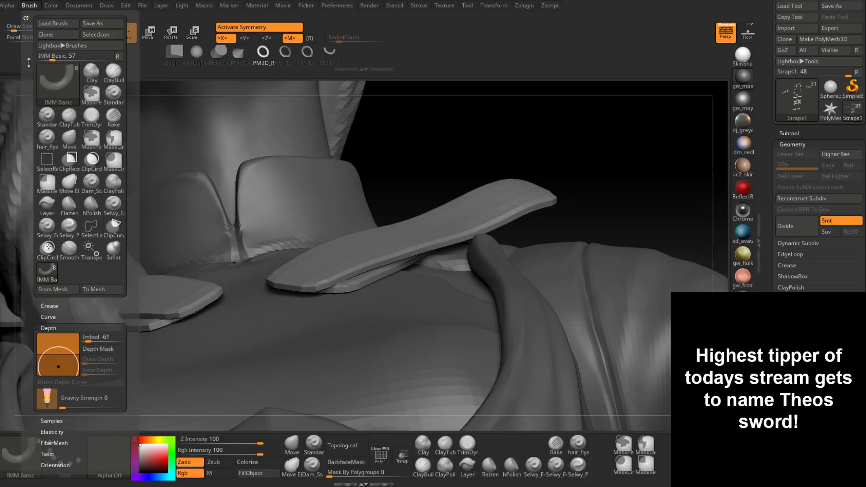
{"action": "mouse_move", "coordinate": [130, 309]}
{"action": "left_mouse_down"}
{"action": "mouse_move", "coordinate": [135, 192]}
{"action": "mouse_move", "coordinate": [136, 245]}
{"action": "left_mouse_up"}
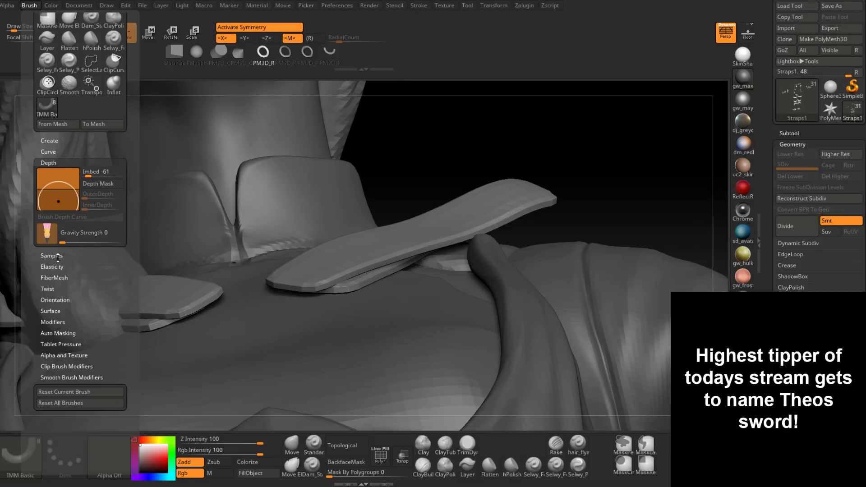
{"action": "left_click", "coordinate": [51, 289]}
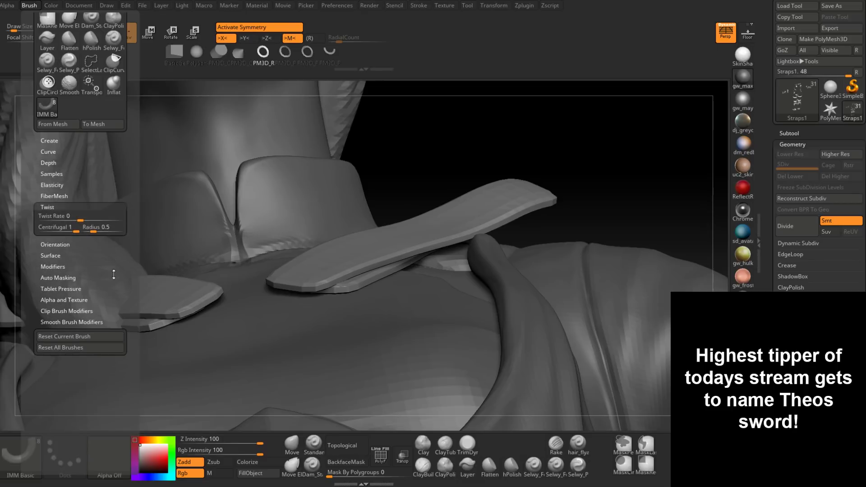
{"action": "scroll", "coordinate": [115, 266], "scroll_direction": "up", "scroll_amount": 3}
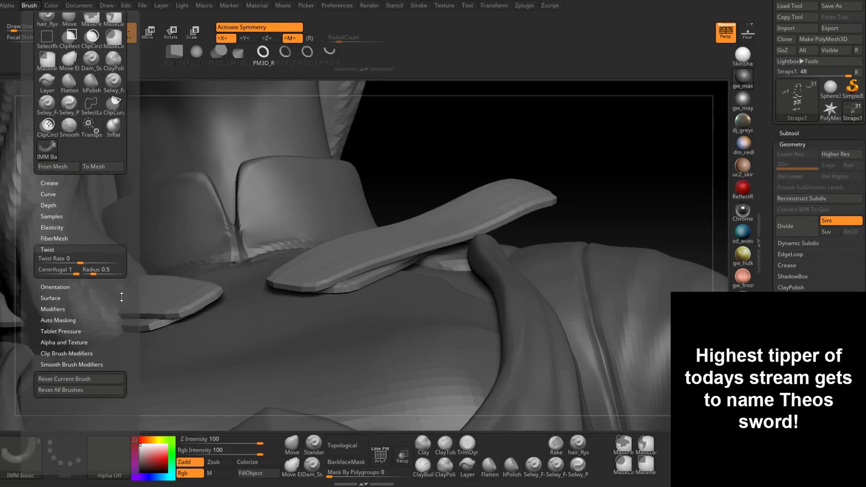
{"action": "left_click", "coordinate": [44, 199]}
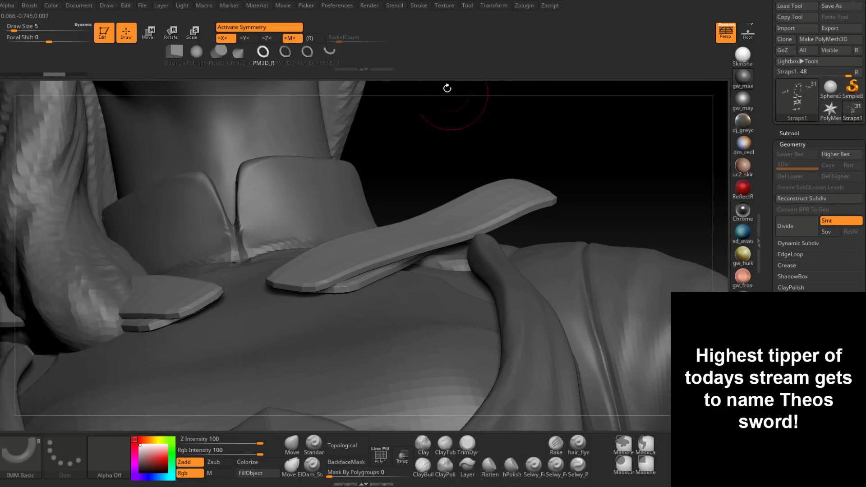
Review the stroke's modifiers, curve mode and curve function settings for a way to control the ring placement.
{"action": "left_click", "coordinate": [421, 6]}
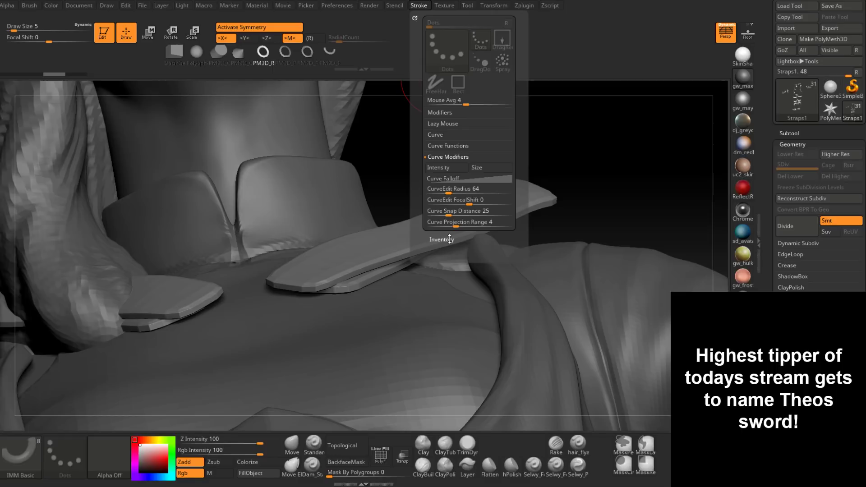
{"action": "left_click", "coordinate": [439, 147]}
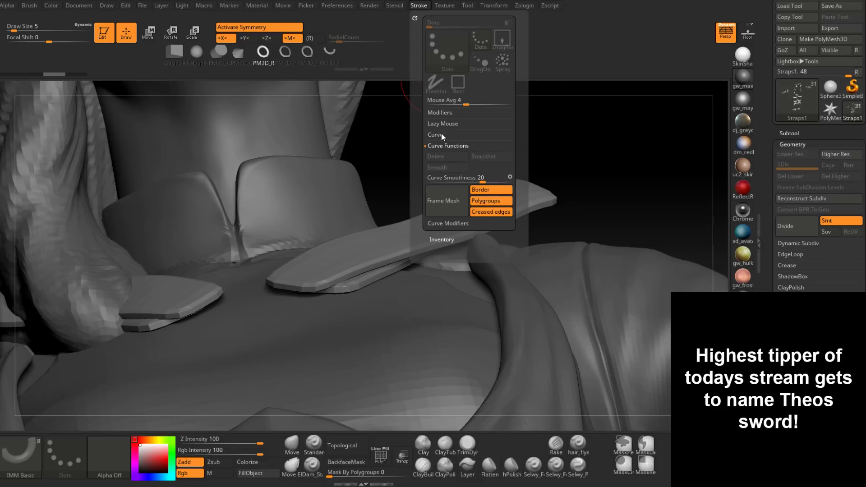
{"action": "left_click", "coordinate": [439, 135]}
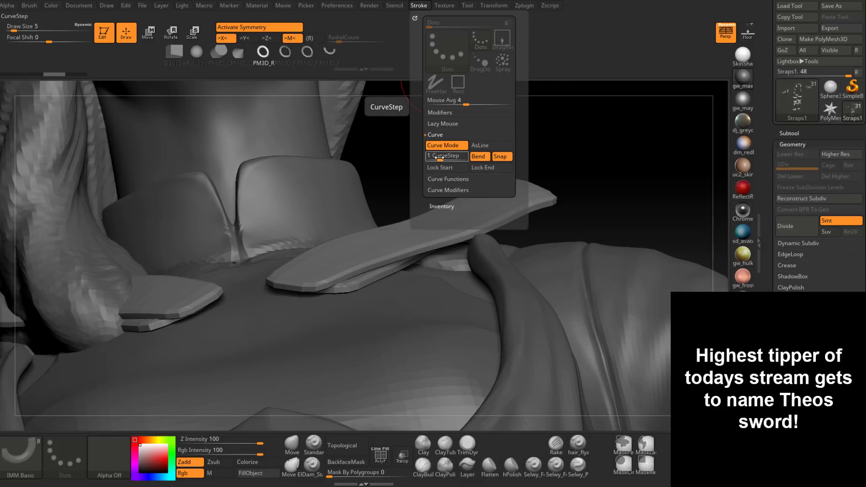
{"action": "left_click", "coordinate": [442, 122]}
{"action": "left_click", "coordinate": [444, 113]}
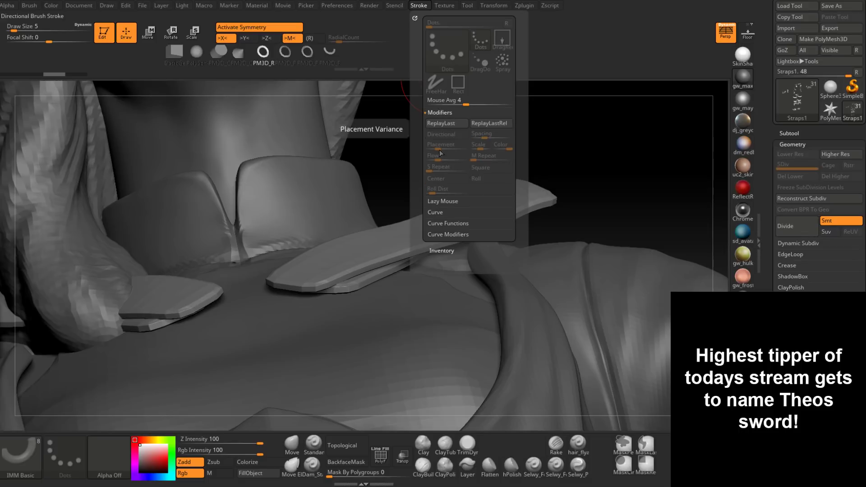
{"action": "left_click", "coordinate": [440, 212]}
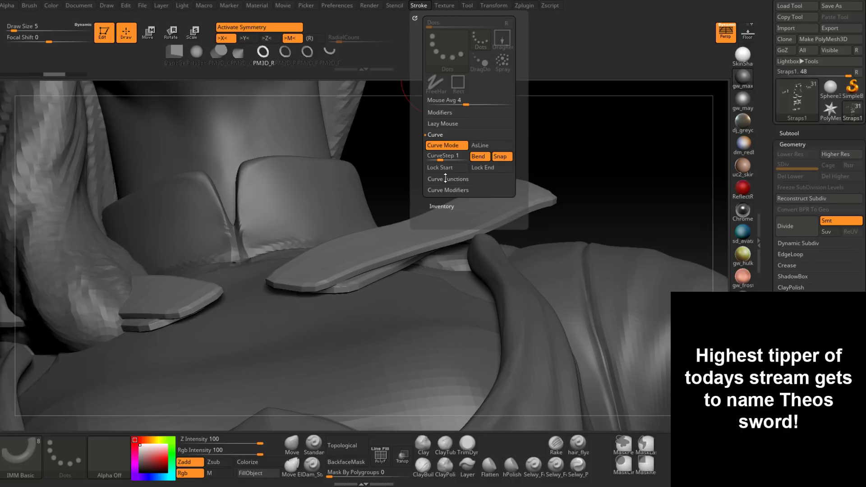
{"action": "left_click", "coordinate": [446, 179]}
{"action": "left_click", "coordinate": [443, 135]}
{"action": "left_click", "coordinate": [440, 207]}
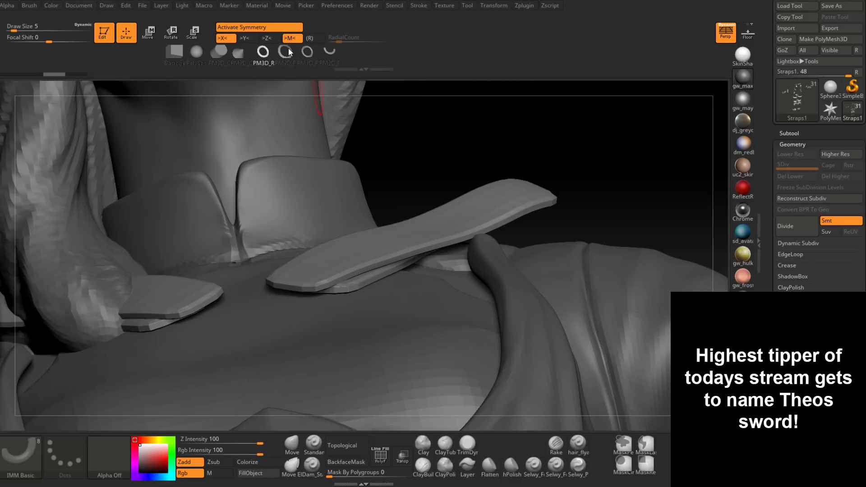
{"action": "left_click_drag", "start_coordinate": [418, 132], "coordinate": [472, 177]}
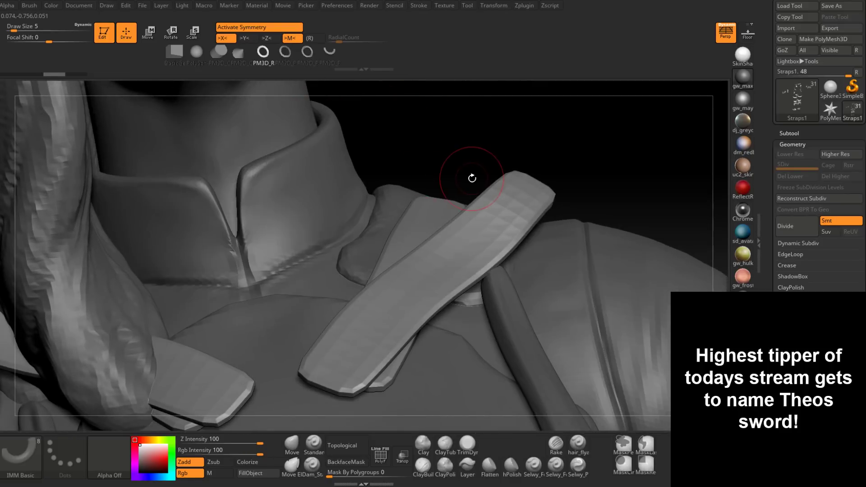
{"action": "left_click_drag", "start_coordinate": [597, 182], "coordinate": [530, 173]}
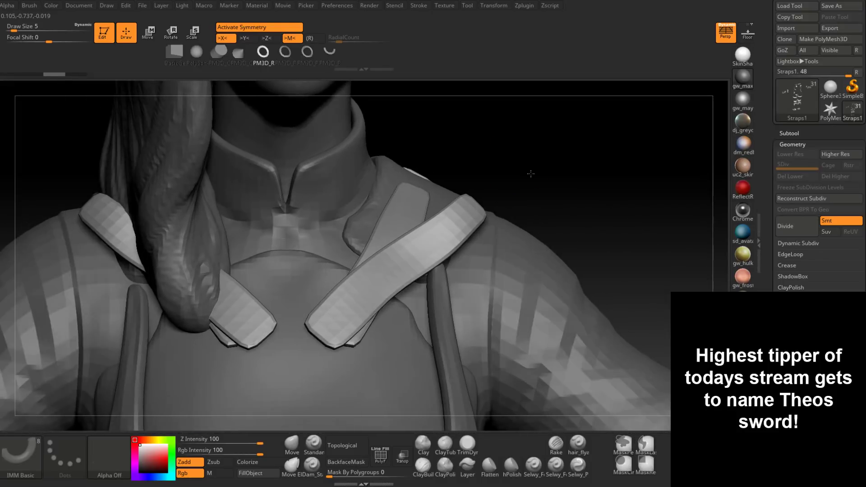
{"action": "left_click", "coordinate": [288, 6]}
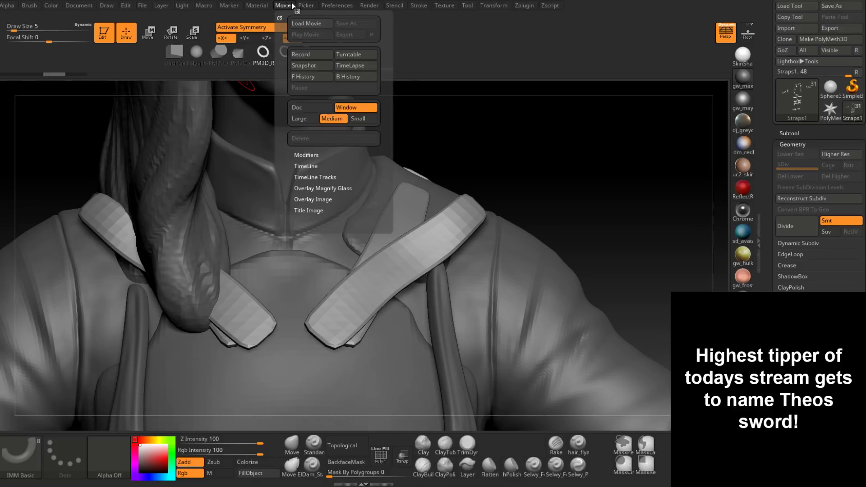
{"action": "left_click", "coordinate": [257, 5]}
{"action": "left_click", "coordinate": [229, 5]}
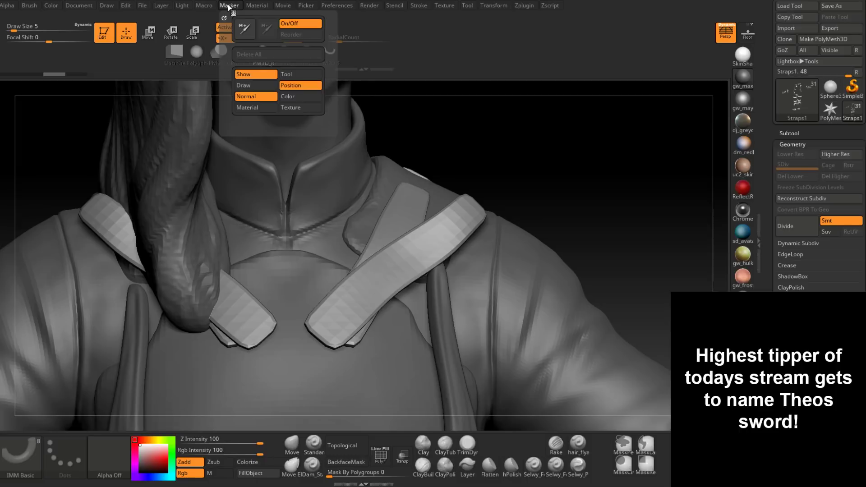
{"action": "left_click", "coordinate": [305, 6]}
{"action": "left_click", "coordinate": [162, 5]}
{"action": "left_click", "coordinate": [51, 5]}
{"action": "left_click", "coordinate": [79, 5]}
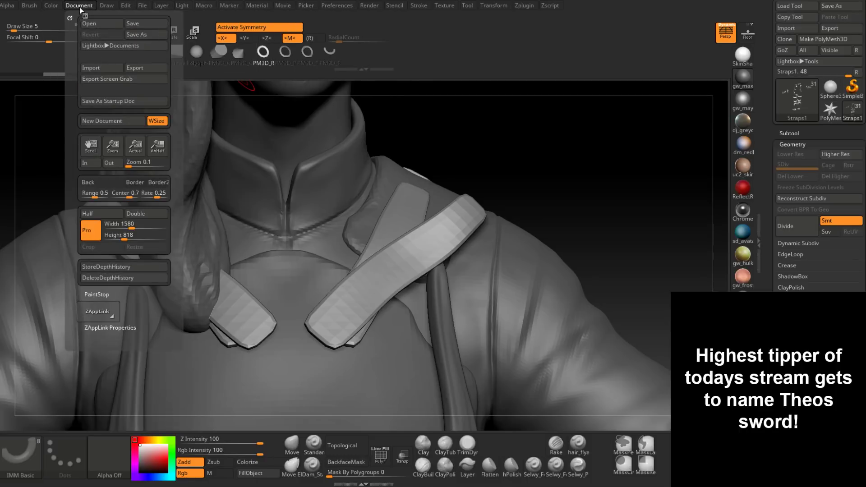
{"action": "left_click", "coordinate": [51, 5]}
Open the ring brush's Orientation settings.
{"action": "left_click", "coordinate": [30, 5]}
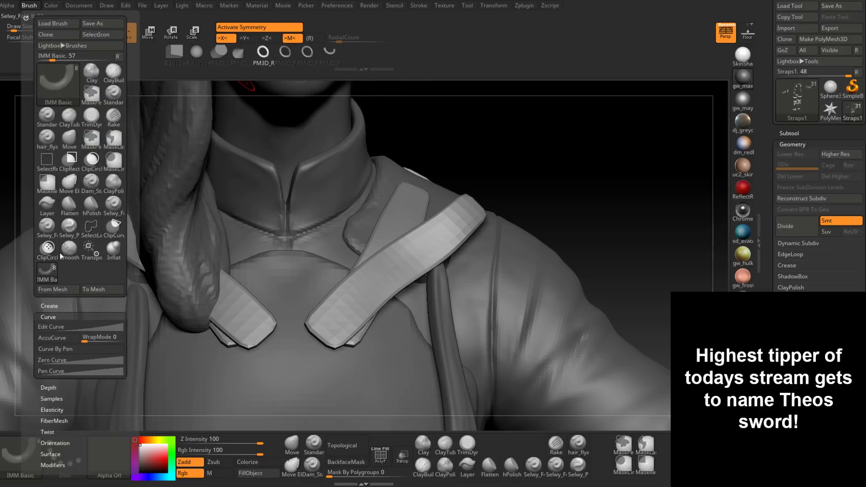
{"action": "left_click_drag", "start_coordinate": [126, 314], "coordinate": [130, 256]}
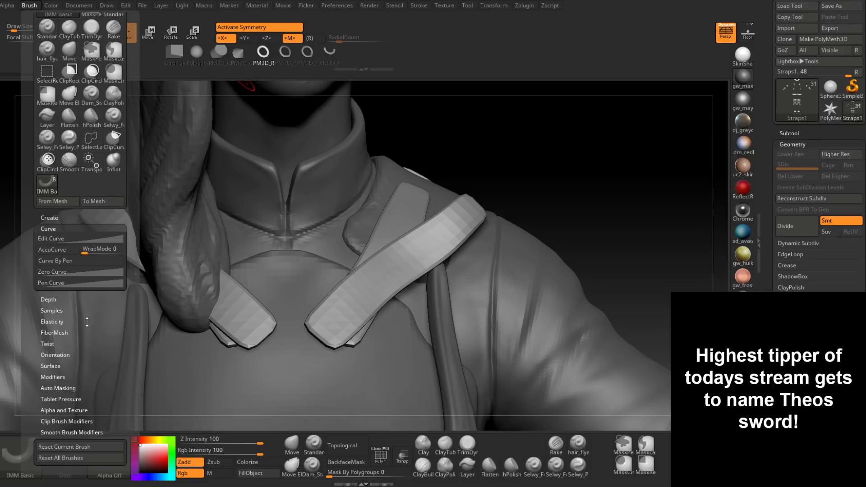
{"action": "left_click", "coordinate": [73, 354]}
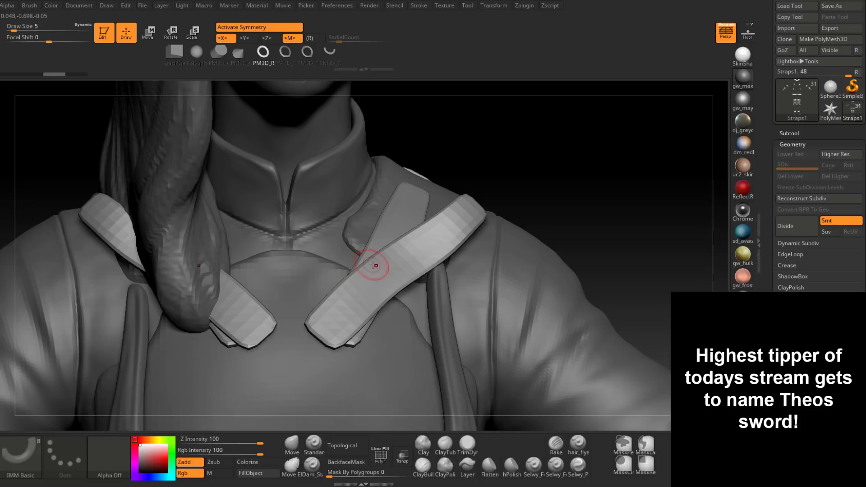
Set the draw size to 16 and try a ring chain along the chest strap.
{"action": "left_click_drag", "start_coordinate": [426, 255], "coordinate": [347, 309]}
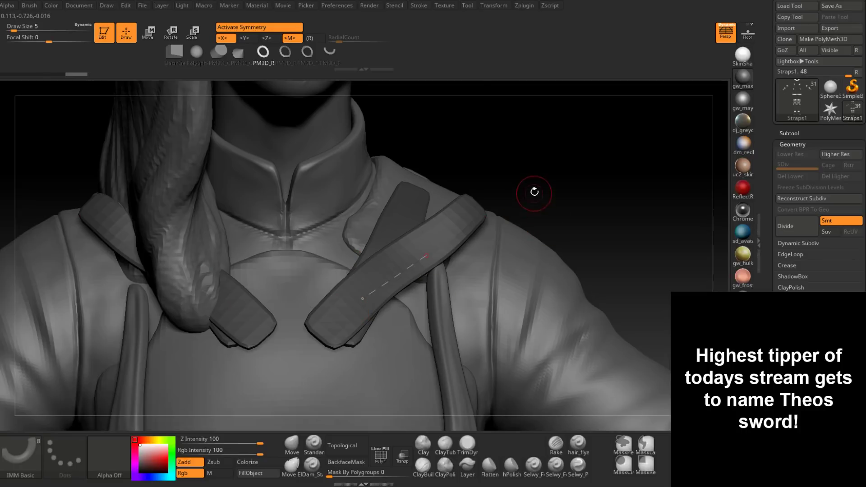
{"action": "mouse_move", "coordinate": [533, 190]}
{"action": "left_mouse_down"}
{"action": "mouse_move", "coordinate": [500, 235]}
{"action": "mouse_move", "coordinate": [517, 215]}
{"action": "left_mouse_up"}
{"action": "key", "text": "space"}
{"action": "left_click_drag", "start_coordinate": [479, 235], "coordinate": [339, 301]}
{"action": "mouse_move", "coordinate": [559, 214]}
{"action": "left_mouse_down"}
{"action": "mouse_move", "coordinate": [541, 226]}
{"action": "mouse_move", "coordinate": [554, 225]}
{"action": "mouse_move", "coordinate": [586, 172]}
{"action": "mouse_move", "coordinate": [572, 148]}
{"action": "mouse_move", "coordinate": [580, 193]}
{"action": "left_mouse_up"}
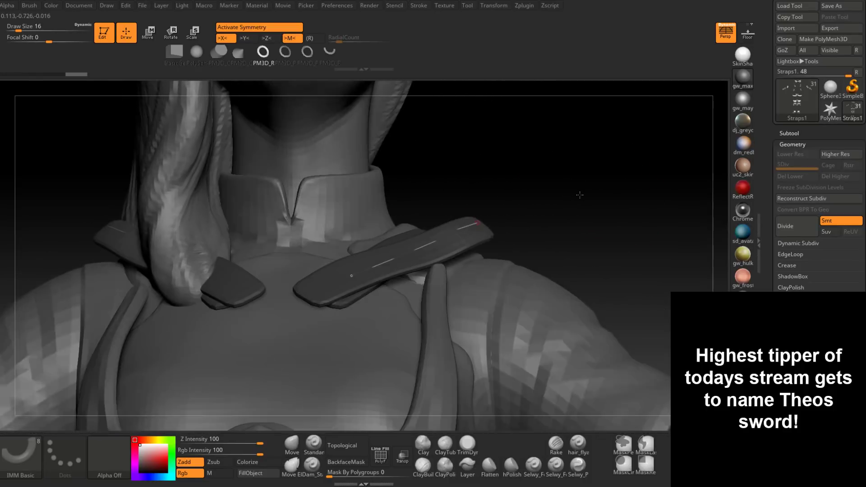
Try a ring chain across the chest strap with a higher SpinAngle, and undo the test chains.
{"action": "left_click", "coordinate": [40, 8]}
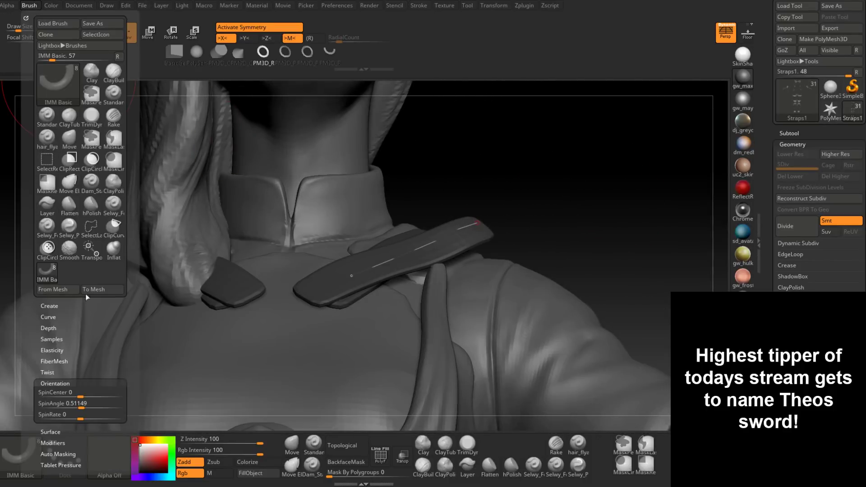
{"action": "left_click_drag", "start_coordinate": [97, 403], "coordinate": [136, 403]}
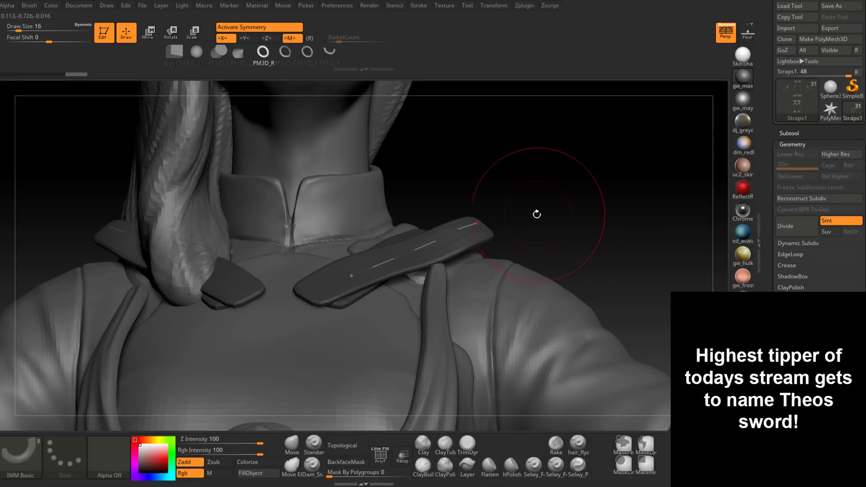
{"action": "mouse_move", "coordinate": [537, 213]}
{"action": "left_mouse_down"}
{"action": "mouse_move", "coordinate": [534, 241]}
{"action": "mouse_move", "coordinate": [392, 285]}
{"action": "mouse_move", "coordinate": [310, 331]}
{"action": "left_mouse_up"}
{"action": "key", "text": "bracketleft"}
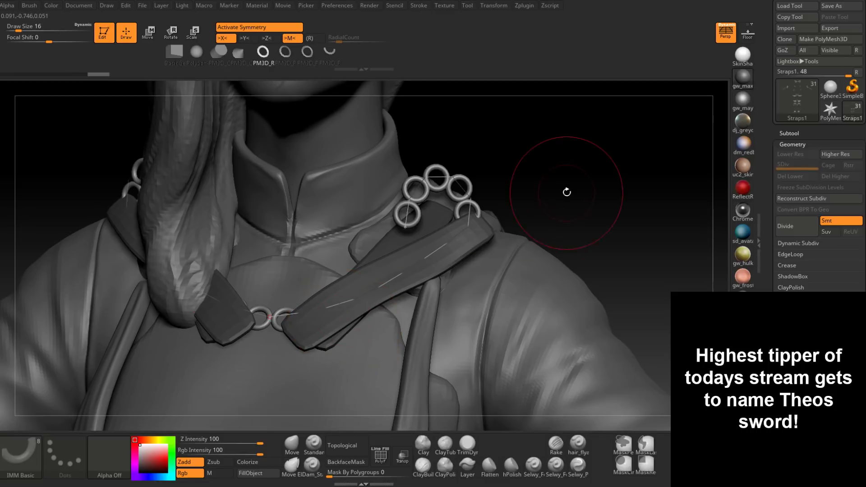
{"action": "mouse_move", "coordinate": [559, 177]}
{"action": "left_mouse_down"}
{"action": "mouse_move", "coordinate": [580, 182]}
{"action": "mouse_move", "coordinate": [572, 187]}
{"action": "left_mouse_up"}
{"action": "key", "text": "ctrl+z"}
{"action": "key", "text": "ctrl+z"}
{"action": "key", "text": "ctrl+z"}
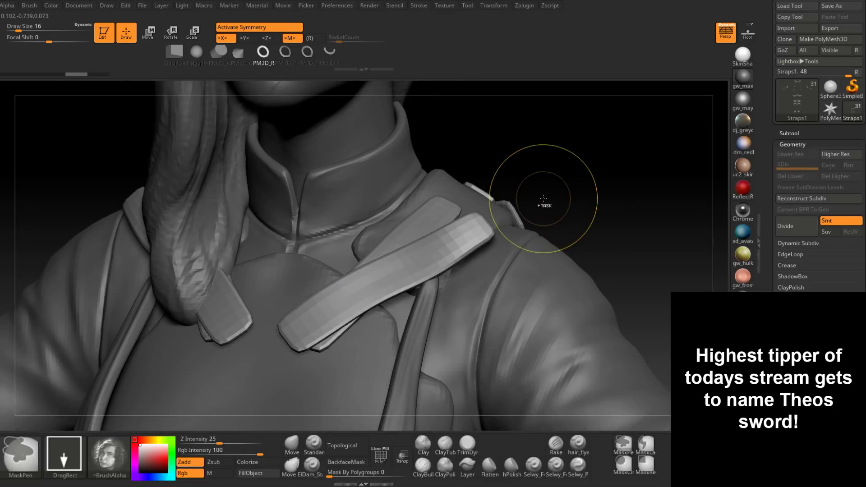
Try ring chains again along the bare chest strap from its shoulder end to its chest end.
{"action": "left_click_drag", "start_coordinate": [478, 224], "coordinate": [295, 332]}
{"action": "key", "text": "ctrl+z"}
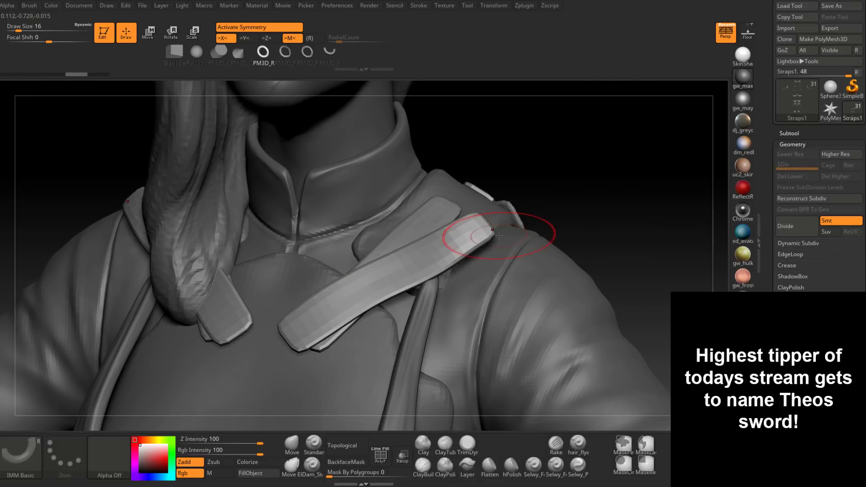
{"action": "left_click_drag", "start_coordinate": [479, 224], "coordinate": [334, 315]}
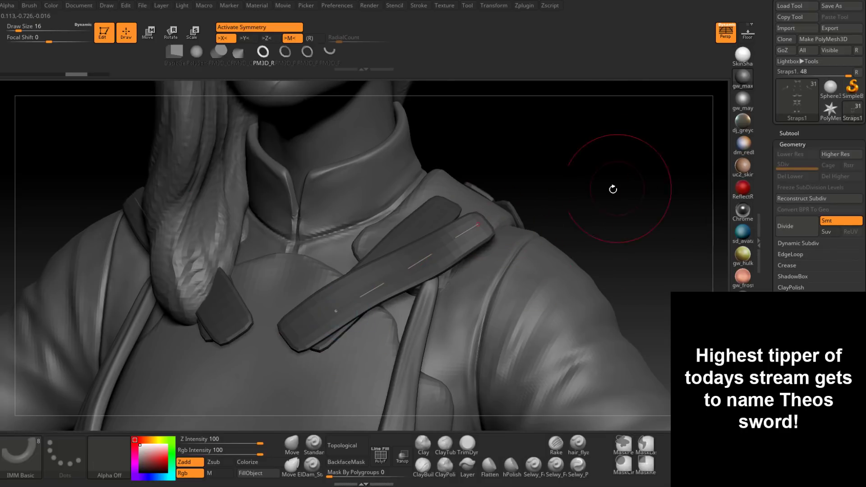
{"action": "mouse_move", "coordinate": [613, 187]}
{"action": "left_mouse_down"}
{"action": "mouse_move", "coordinate": [596, 111]}
{"action": "mouse_move", "coordinate": [581, 133]}
{"action": "mouse_move", "coordinate": [525, 154]}
{"action": "left_mouse_up"}
Set the ring brush's SpinAngle to 0 and SpinCenter to 5, and quick-save the project.
{"action": "left_click", "coordinate": [29, 6]}
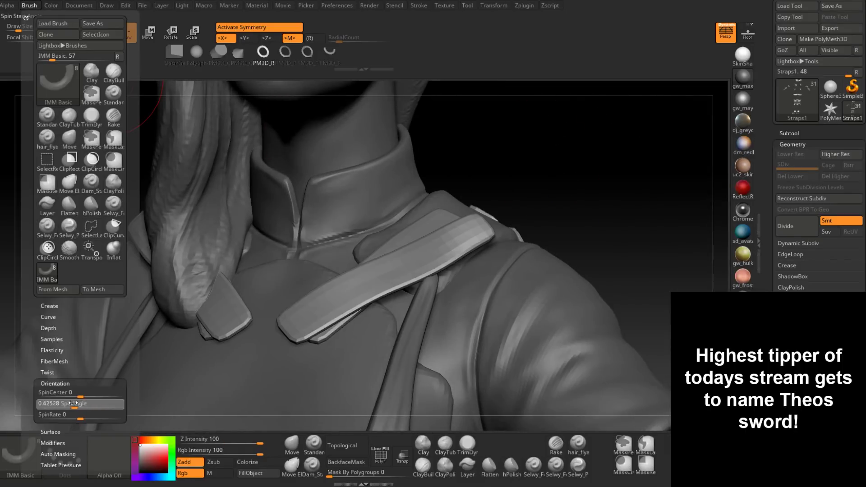
{"action": "left_click_drag", "start_coordinate": [115, 403], "coordinate": [28, 402]}
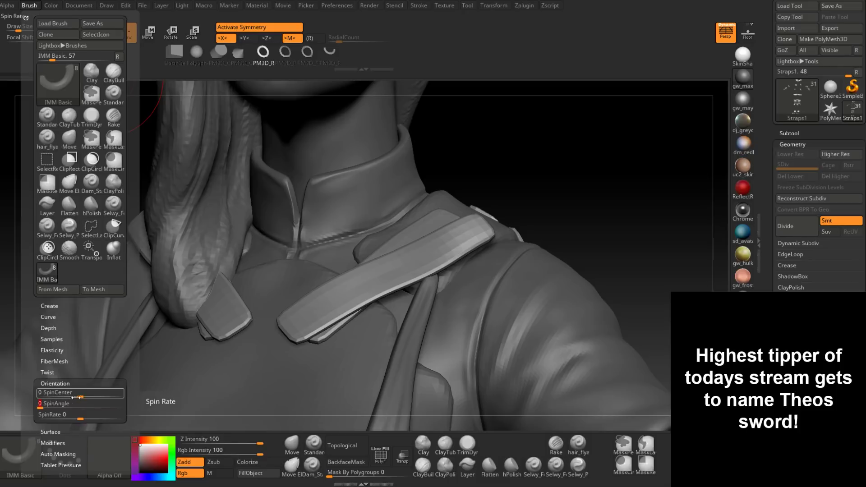
{"action": "left_click_drag", "start_coordinate": [69, 393], "coordinate": [137, 394]}
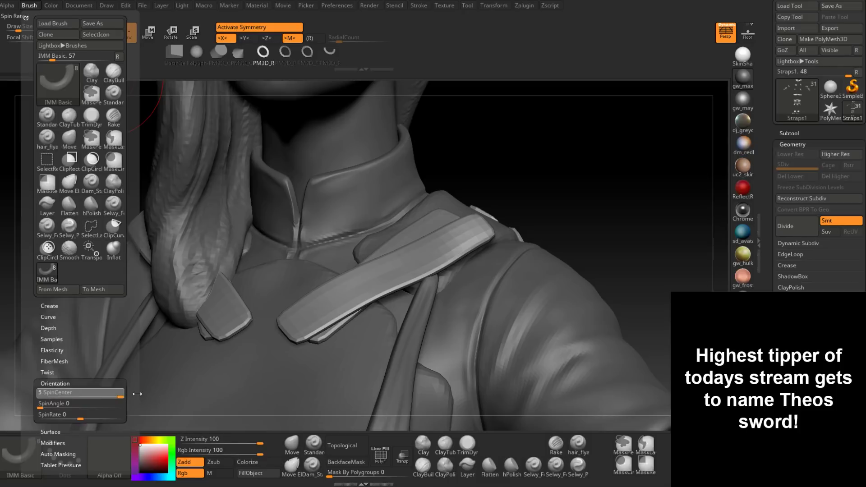
{"action": "key", "text": "ctrl+s"}
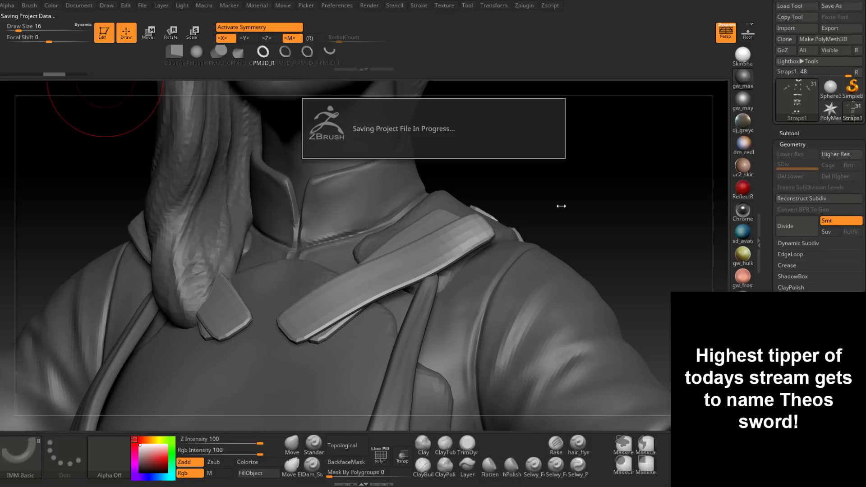
Try the ring brush on the chest strap with the new orientation settings, and undo the attempt.
{"action": "left_click", "coordinate": [337, 303]}
{"action": "mouse_move", "coordinate": [660, 191]}
{"action": "left_mouse_down"}
{"action": "mouse_move", "coordinate": [596, 144]}
{"action": "mouse_move", "coordinate": [593, 170]}
{"action": "mouse_move", "coordinate": [556, 180]}
{"action": "left_mouse_up"}
{"action": "key", "text": "ctrl+z"}
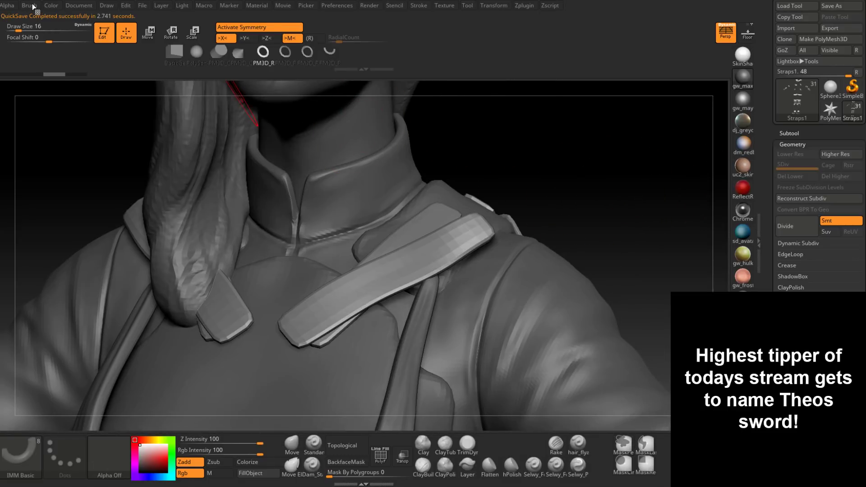
Try a ring chain along the chest strap with a Twist Rate of about 0.68, and undo it.
{"action": "left_click", "coordinate": [33, 5]}
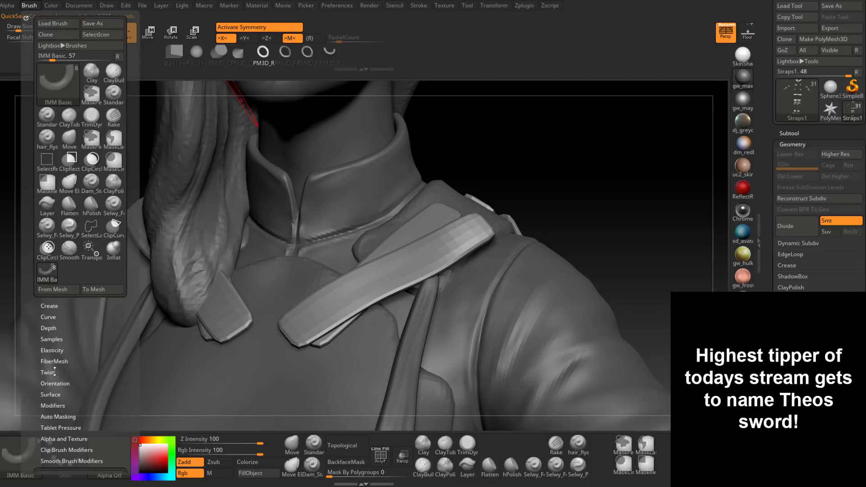
{"action": "left_click", "coordinate": [51, 373]}
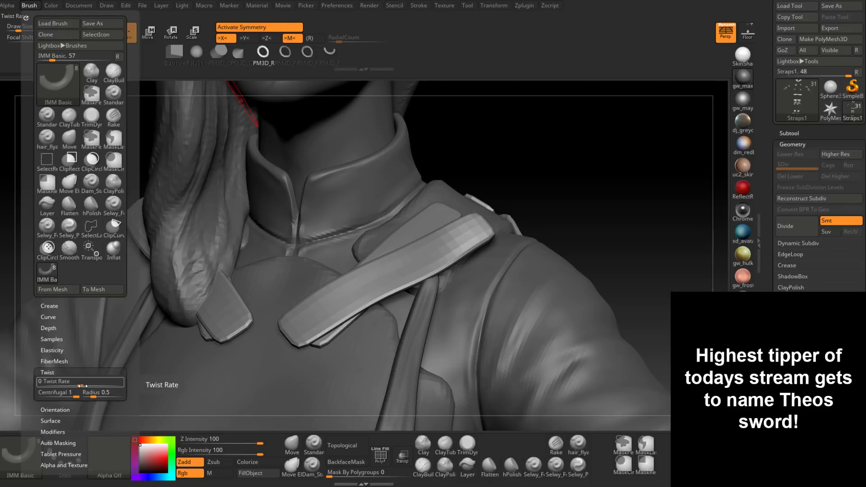
{"action": "mouse_move", "coordinate": [81, 386]}
{"action": "left_mouse_down"}
{"action": "mouse_move", "coordinate": [115, 386]}
{"action": "mouse_move", "coordinate": [86, 387]}
{"action": "left_mouse_up"}
{"action": "mouse_move", "coordinate": [473, 226]}
{"action": "left_mouse_down"}
{"action": "mouse_move", "coordinate": [309, 314]}
{"action": "mouse_move", "coordinate": [315, 315]}
{"action": "left_mouse_up"}
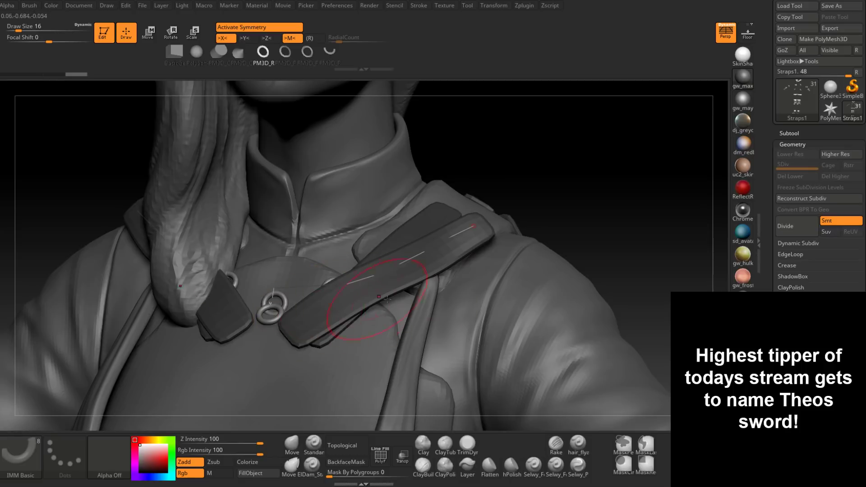
{"action": "key", "text": "ctrl+z"}
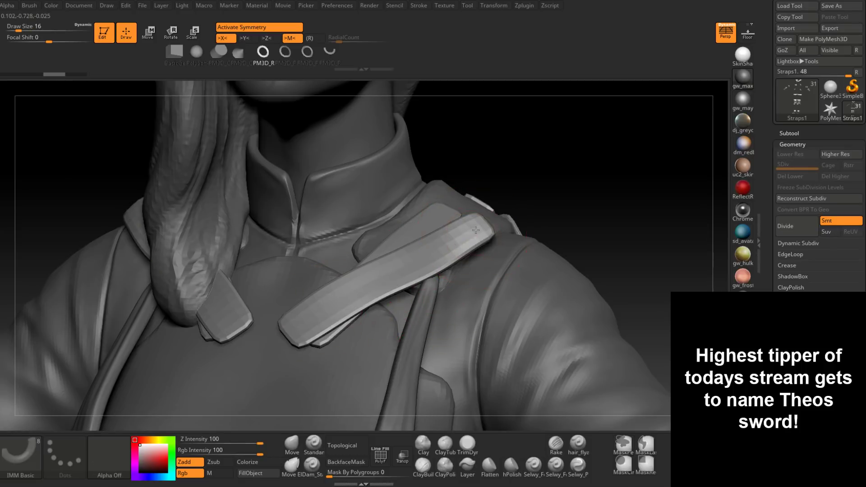
Reduce the ring brush's Draw Size to 11.
{"action": "key", "text": "space"}
{"action": "left_click_drag", "start_coordinate": [477, 231], "coordinate": [473, 232]}
{"action": "mouse_move", "coordinate": [561, 195]}
{"action": "left_mouse_down"}
{"action": "mouse_move", "coordinate": [564, 105]}
{"action": "mouse_move", "coordinate": [554, 166]}
{"action": "mouse_move", "coordinate": [580, 164]}
{"action": "mouse_move", "coordinate": [586, 198]}
{"action": "left_mouse_up"}
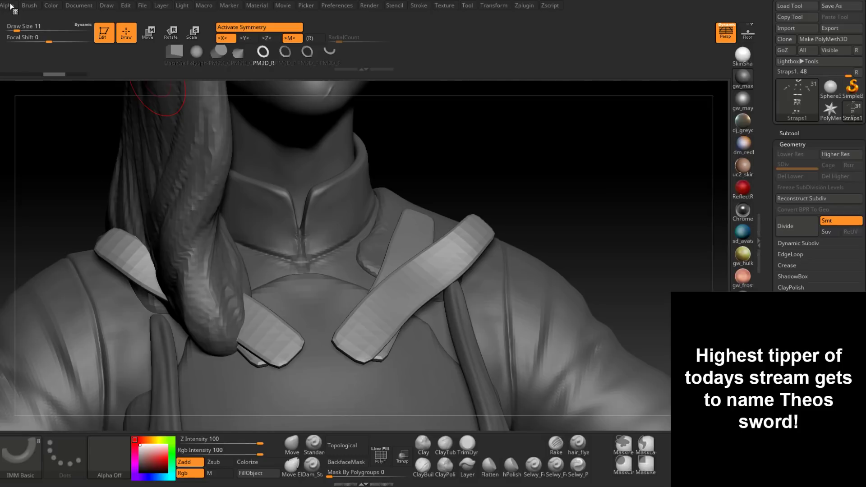
Examine the ring brush's curve and modifier settings, including Tilt Brush, for an option that orients the rings.
{"action": "left_click", "coordinate": [29, 5]}
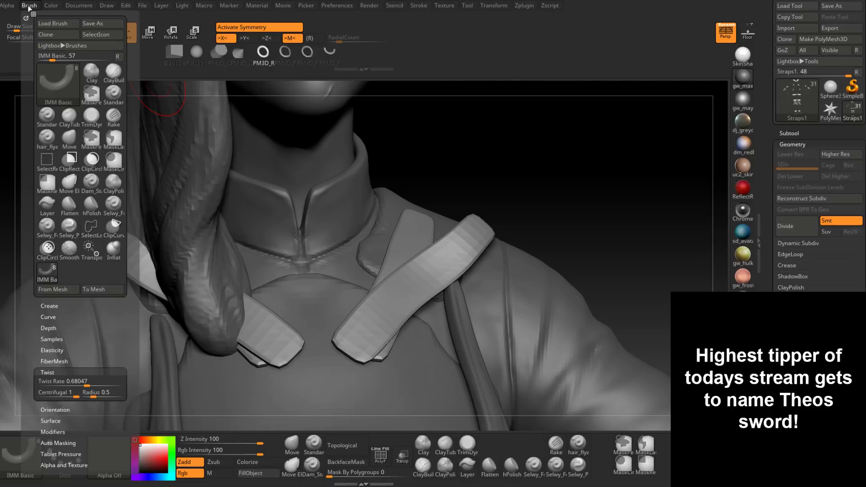
{"action": "left_click", "coordinate": [55, 316]}
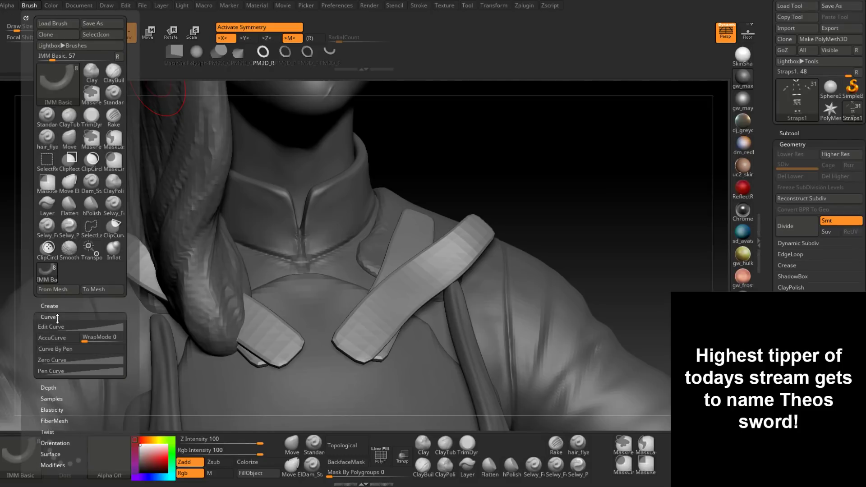
{"action": "left_click", "coordinate": [58, 324]}
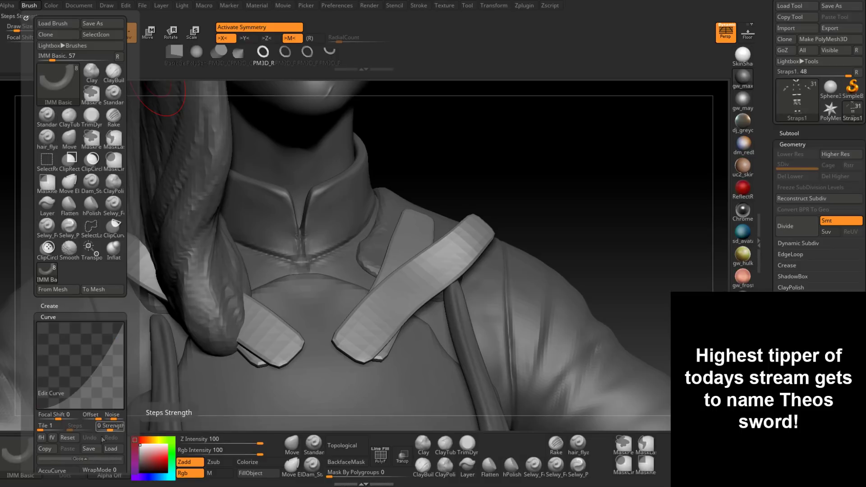
{"action": "left_click", "coordinate": [99, 458]}
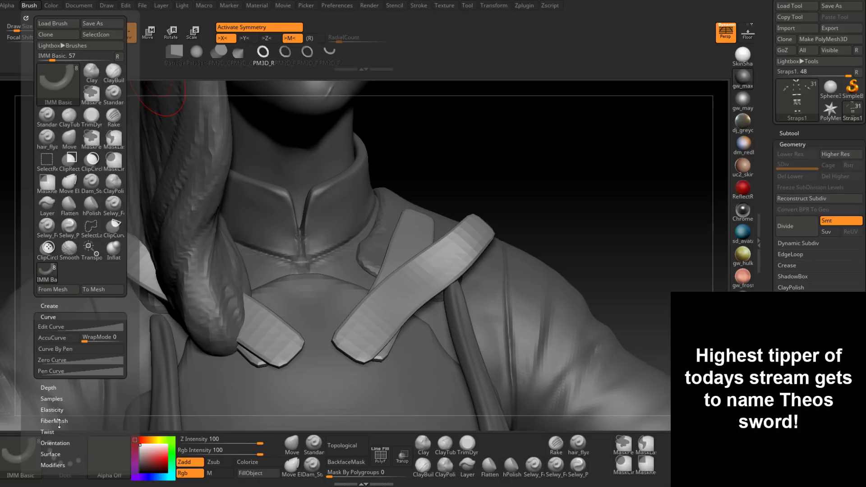
{"action": "left_click", "coordinate": [54, 463]}
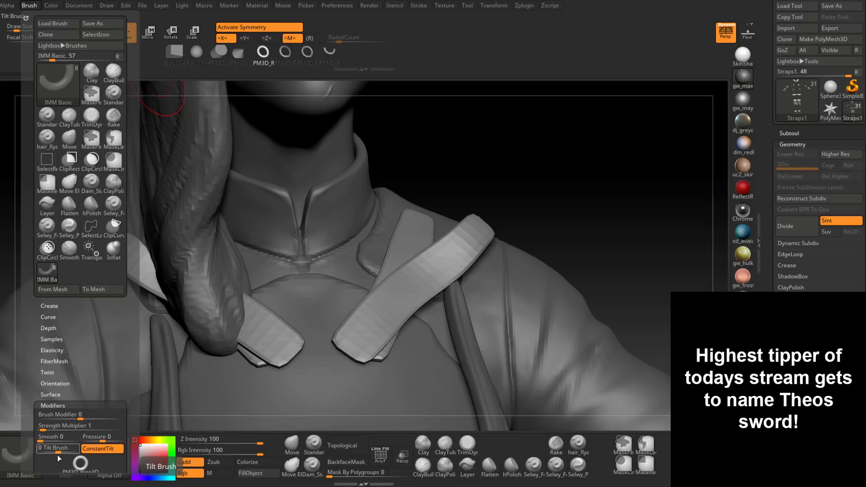
{"action": "mouse_move", "coordinate": [55, 459]}
{"action": "left_click", "coordinate": [58, 451]}
{"action": "left_click_drag", "start_coordinate": [58, 452], "coordinate": [61, 452]}
{"action": "type", "text": "0"}
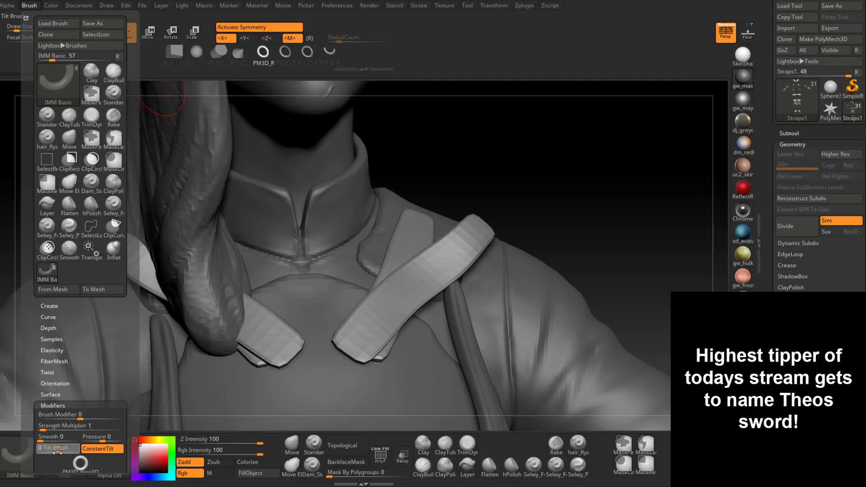
{"action": "key", "text": "Return"}
{"action": "left_click_drag", "start_coordinate": [125, 410], "coordinate": [125, 306]}
{"action": "scroll", "coordinate": [125, 307], "scroll_direction": "down", "scroll_amount": 3}
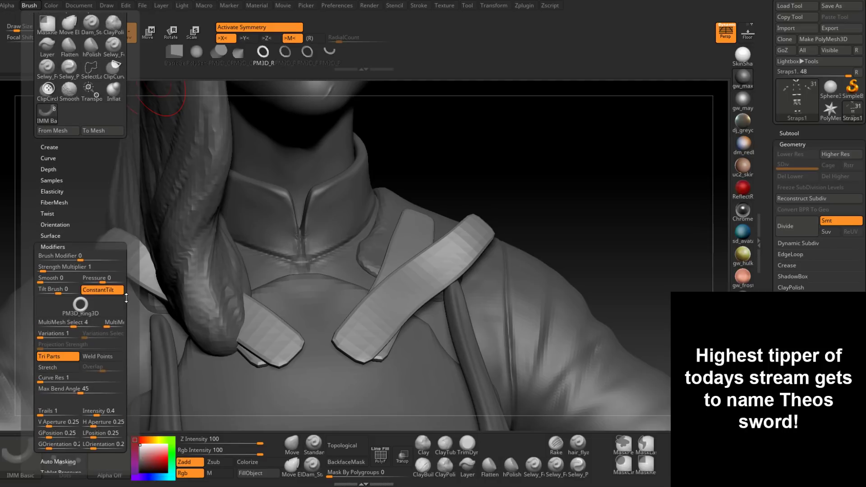
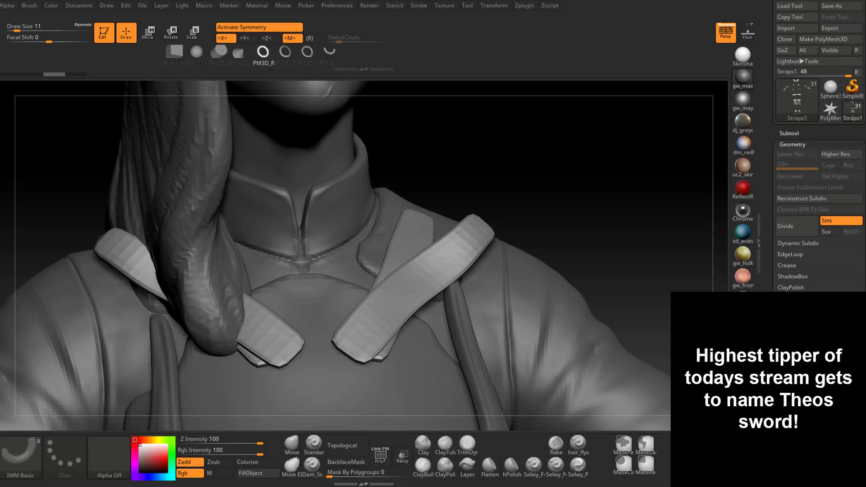
Save the project.
{"action": "key", "text": "ctrl+s"}
{"action": "left_click_drag", "start_coordinate": [547, 175], "coordinate": [558, 176]}
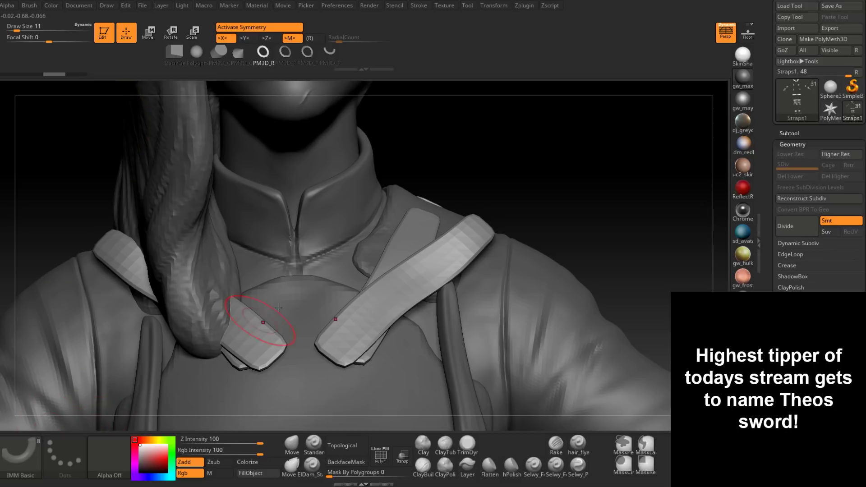
Browse the brush library, including the insert brushes starting with I, for one suited to the chest straps.
{"action": "left_click", "coordinate": [24, 453]}
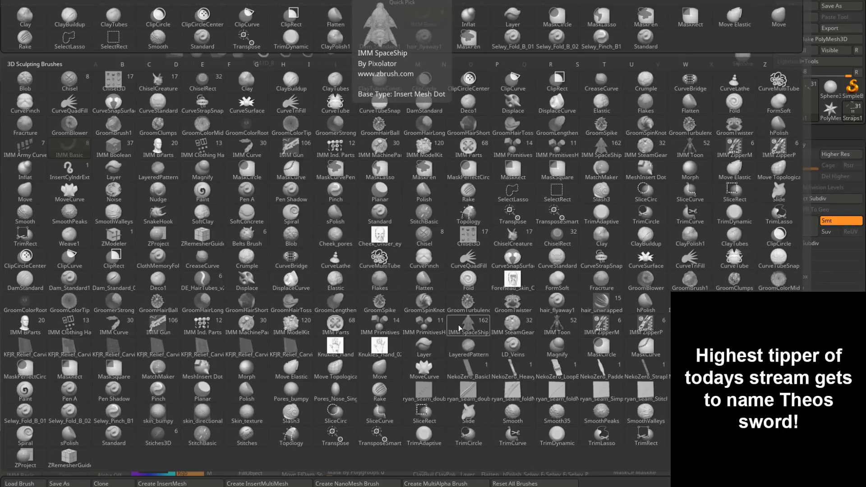
{"action": "left_click", "coordinate": [600, 303]}
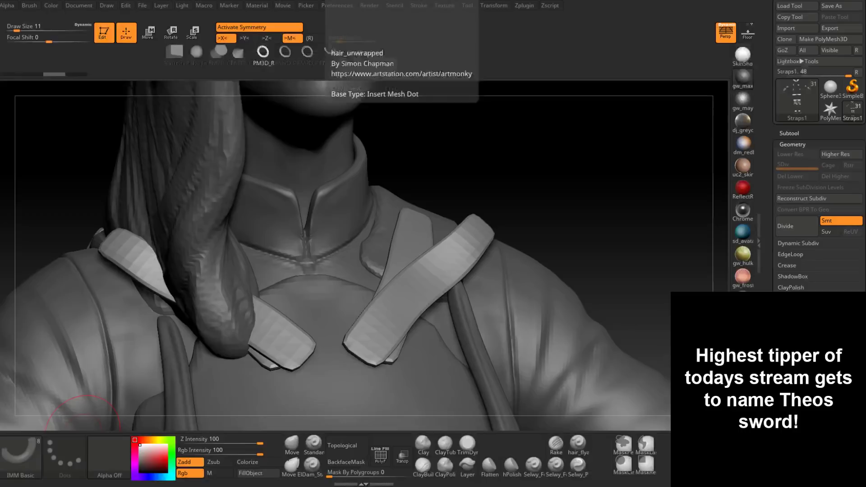
{"action": "left_click_drag", "start_coordinate": [543, 158], "coordinate": [507, 157]}
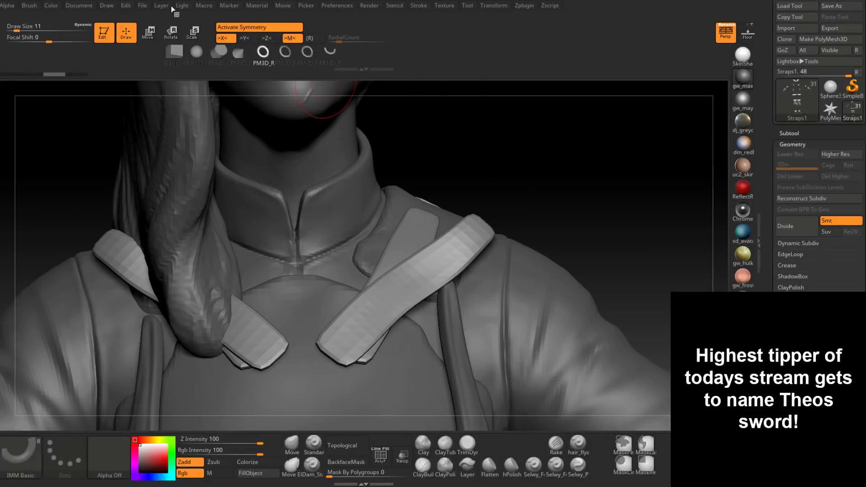
{"action": "left_click", "coordinate": [165, 5]}
{"action": "left_click", "coordinate": [111, 6]}
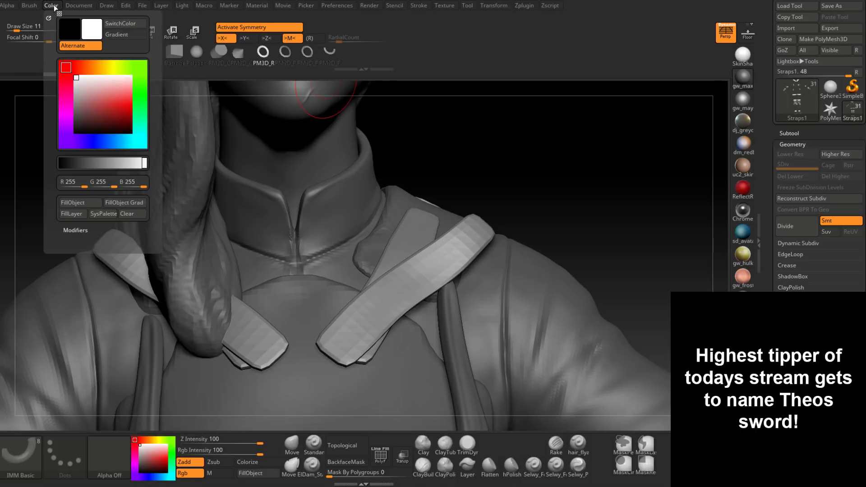
{"action": "mouse_move", "coordinate": [29, 6]}
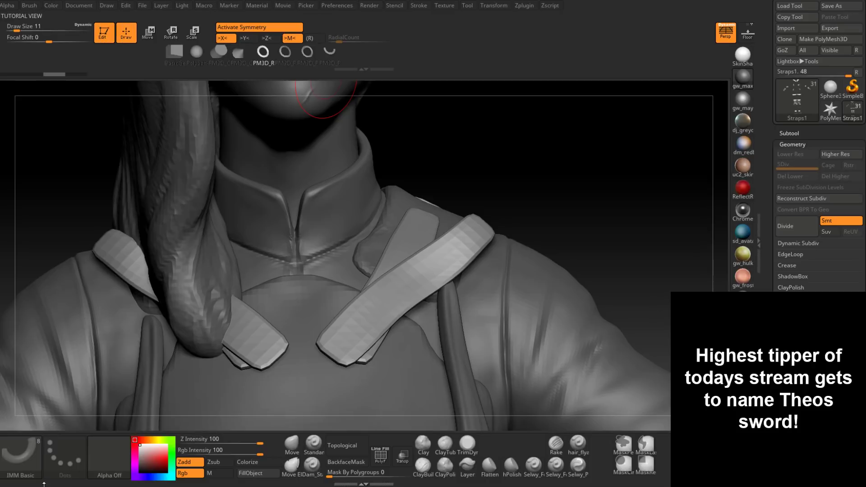
{"action": "left_click", "coordinate": [20, 448]}
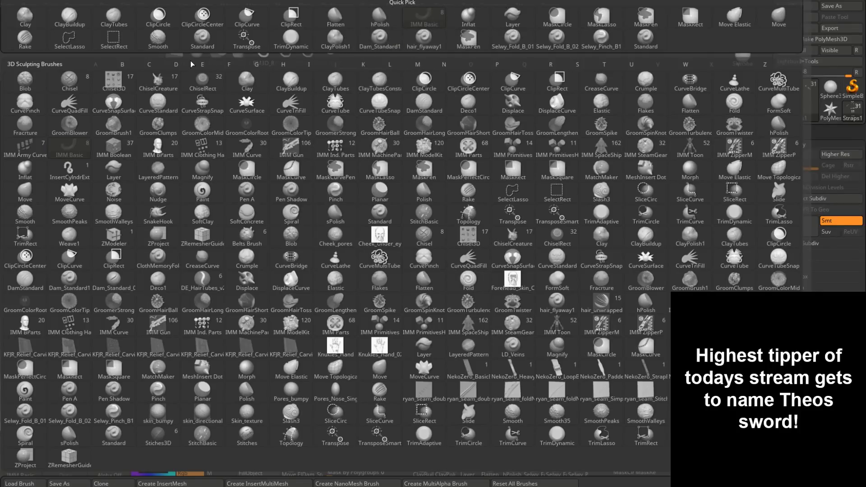
{"action": "left_click", "coordinate": [390, 64]}
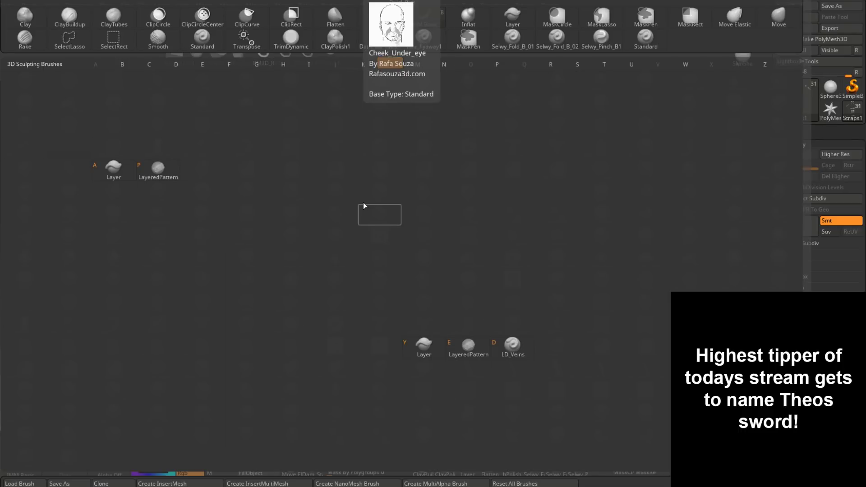
{"action": "left_click", "coordinate": [363, 203]}
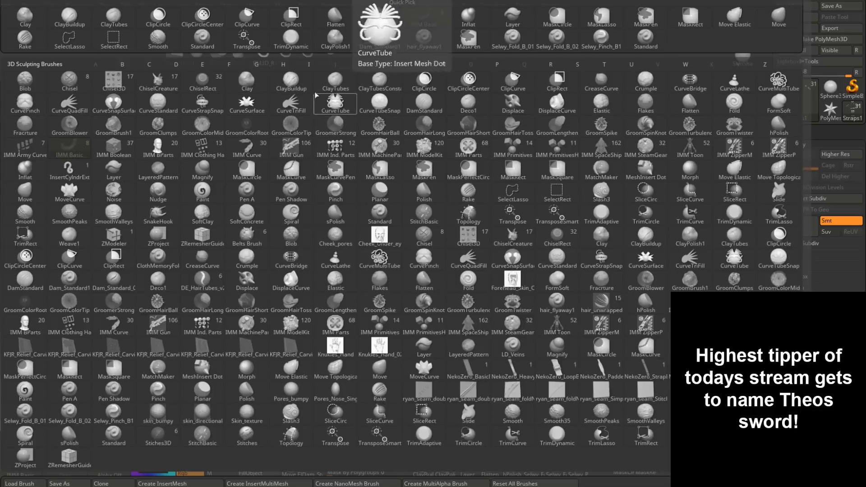
{"action": "left_click", "coordinate": [307, 64]}
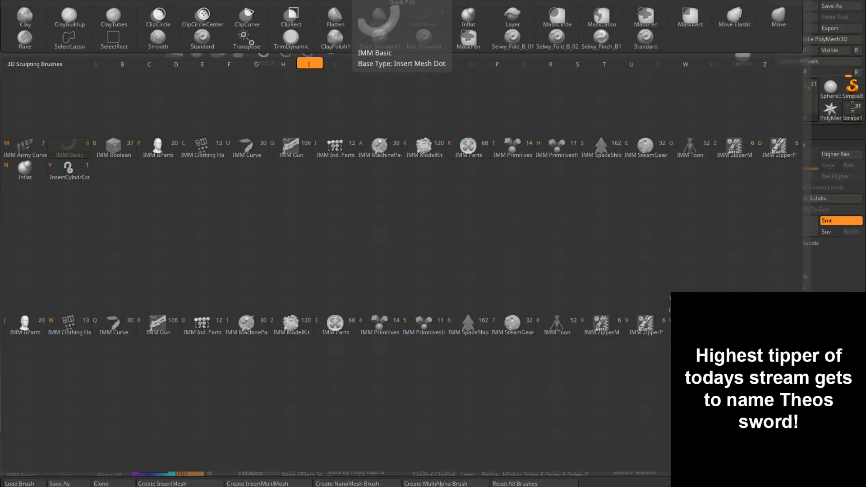
{"action": "left_click", "coordinate": [70, 148]}
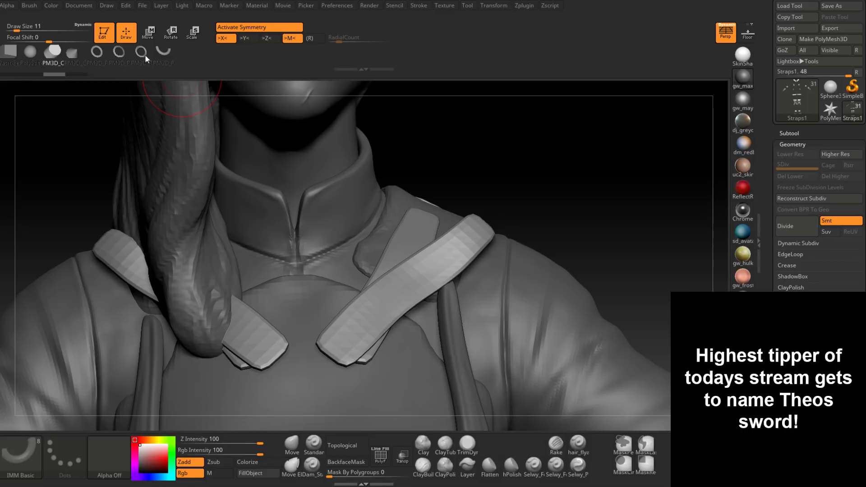
Switch to the Insert Stitch01 brush and set its Draw Size to 6.
{"action": "left_click", "coordinate": [19, 459]}
{"action": "key", "text": "b"}
{"action": "key", "text": "i"}
{"action": "key", "text": "s"}
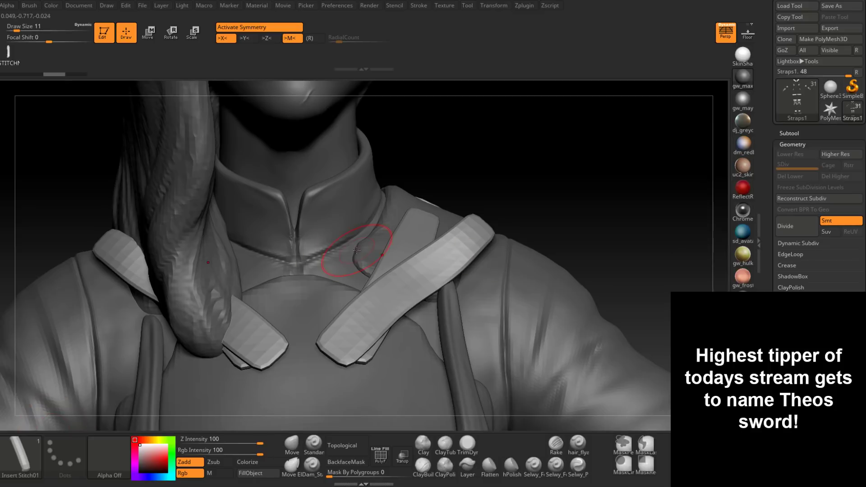
{"action": "key", "text": "space"}
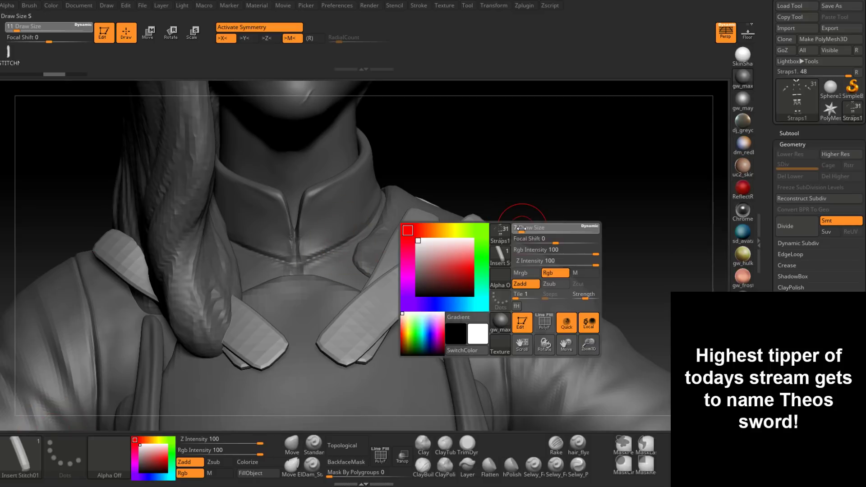
{"action": "left_click_drag", "start_coordinate": [521, 228], "coordinate": [519, 229]}
Try a row of stitches along the edge of the chest strap near the shoulder, and undo it.
{"action": "left_click_drag", "start_coordinate": [422, 263], "coordinate": [491, 230]}
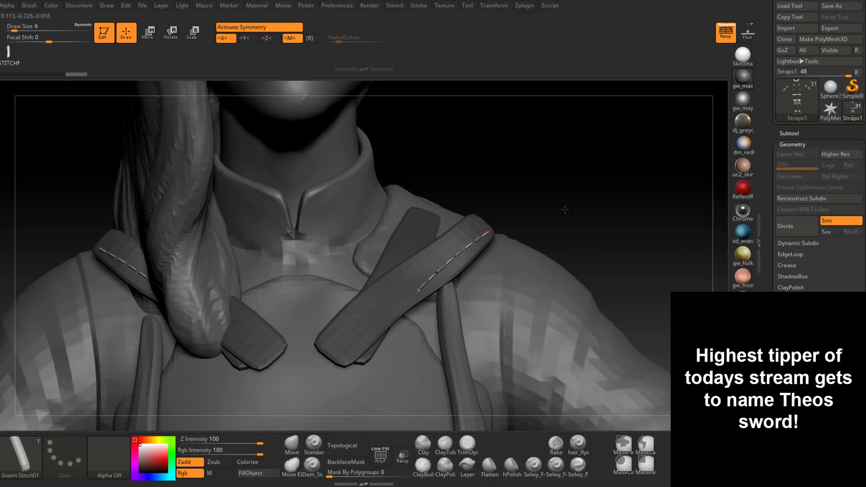
{"action": "left_click_drag", "start_coordinate": [564, 209], "coordinate": [568, 213]}
{"action": "key", "text": "ctrl+z"}
Subdivide the Straps1 subtool up to level 3.
{"action": "left_click_drag", "start_coordinate": [583, 184], "coordinate": [586, 151], "text": "alt"}
{"action": "right_click_drag", "start_coordinate": [505, 199], "coordinate": [589, 179], "text": "ctrl"}
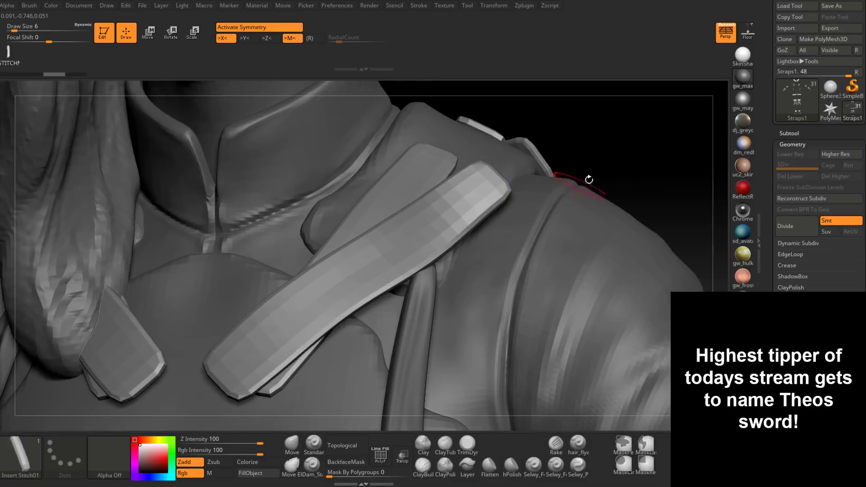
{"action": "mouse_move", "coordinate": [608, 156]}
{"action": "left_mouse_down", "text": "alt"}
{"action": "mouse_move", "coordinate": [616, 139]}
{"action": "mouse_move", "coordinate": [606, 124]}
{"action": "mouse_move", "coordinate": [572, 131]}
{"action": "mouse_move", "coordinate": [572, 111]}
{"action": "left_mouse_up", "text": "alt"}
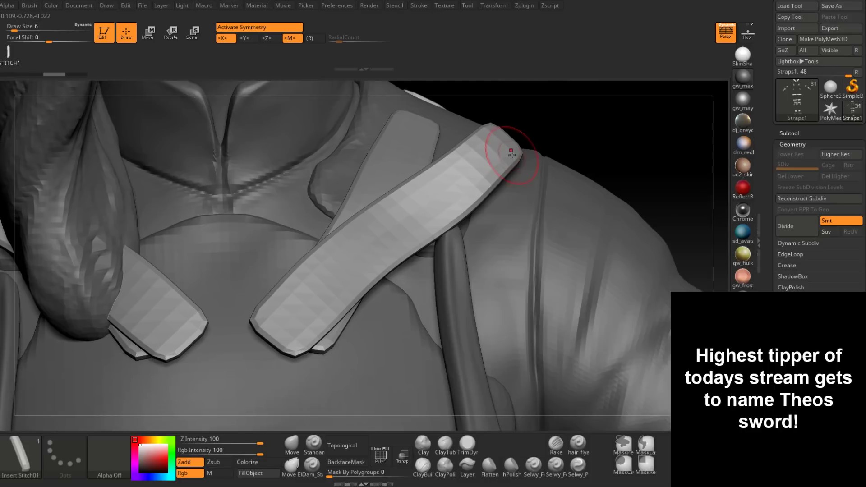
{"action": "key", "text": "space"}
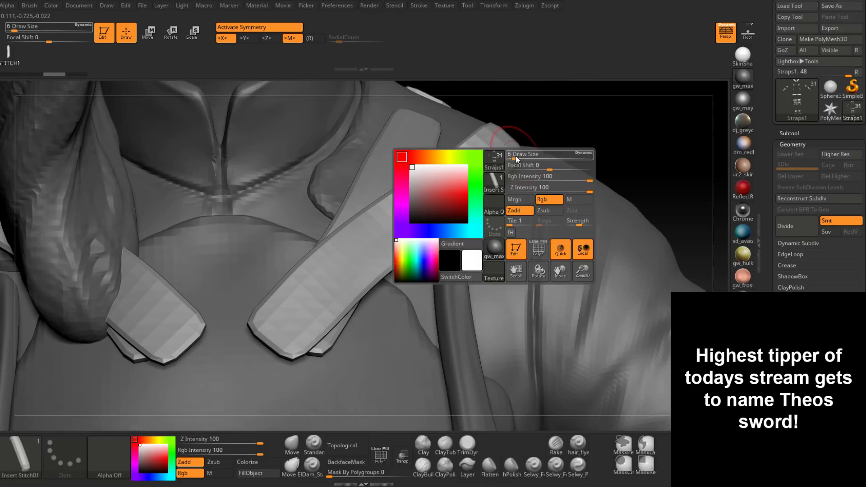
{"action": "right_click_drag", "start_coordinate": [543, 125], "coordinate": [507, 150]}
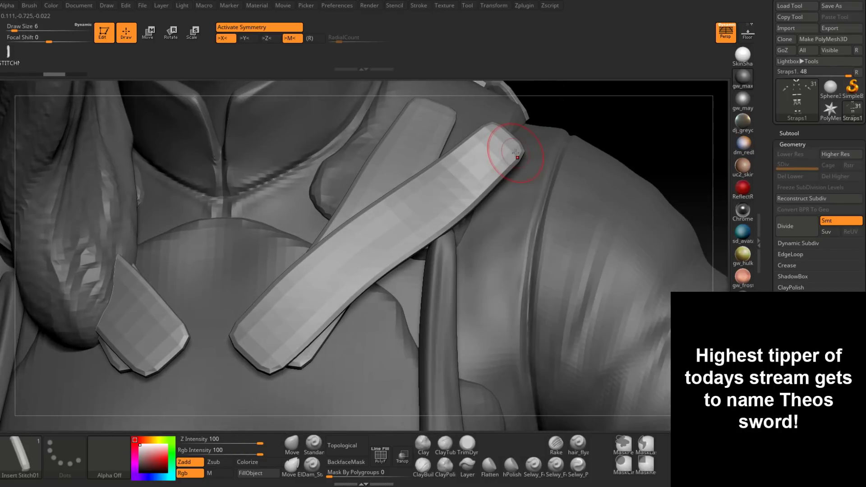
{"action": "key", "text": "d"}
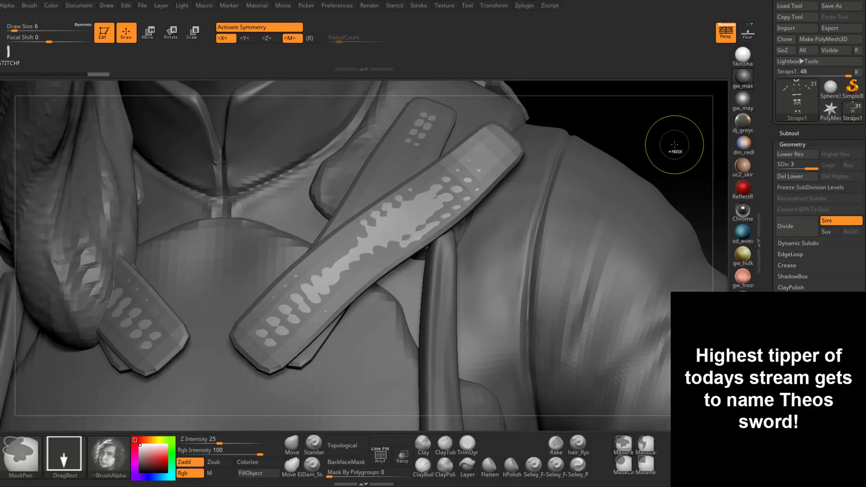
Delete the Straps1 subtool and confirm the deletion.
{"action": "left_click", "coordinate": [786, 134]}
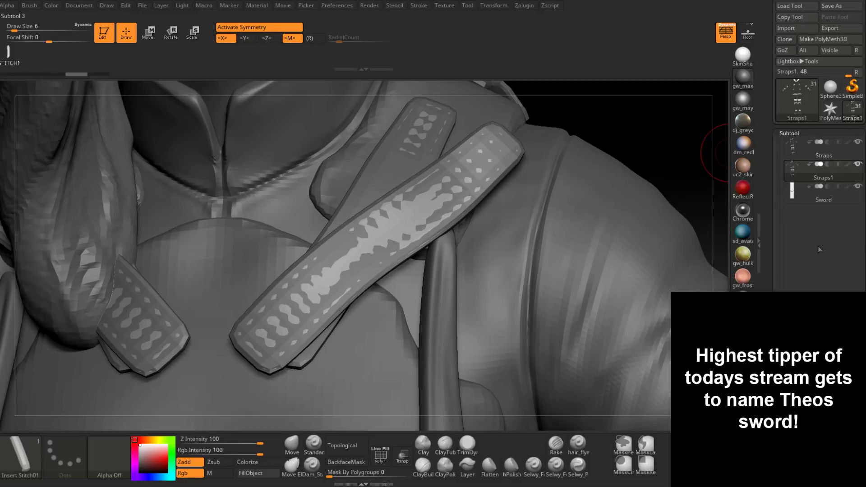
{"action": "left_click", "coordinate": [793, 423]}
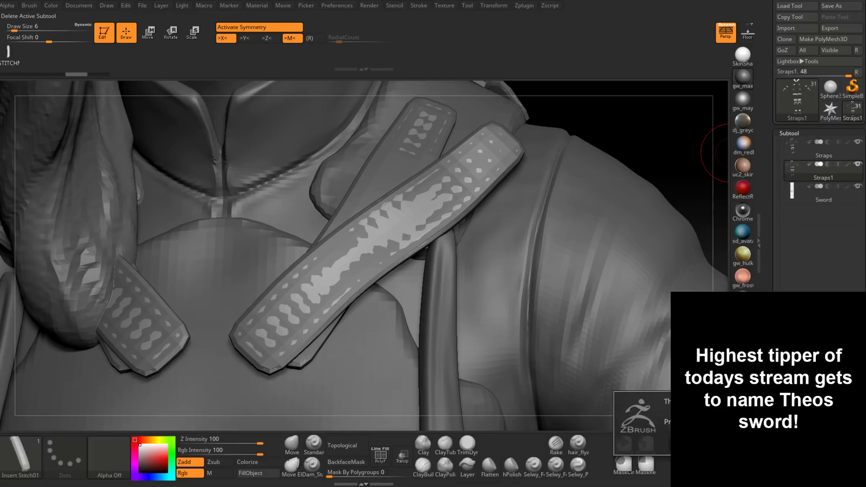
{"action": "key", "text": "Return"}
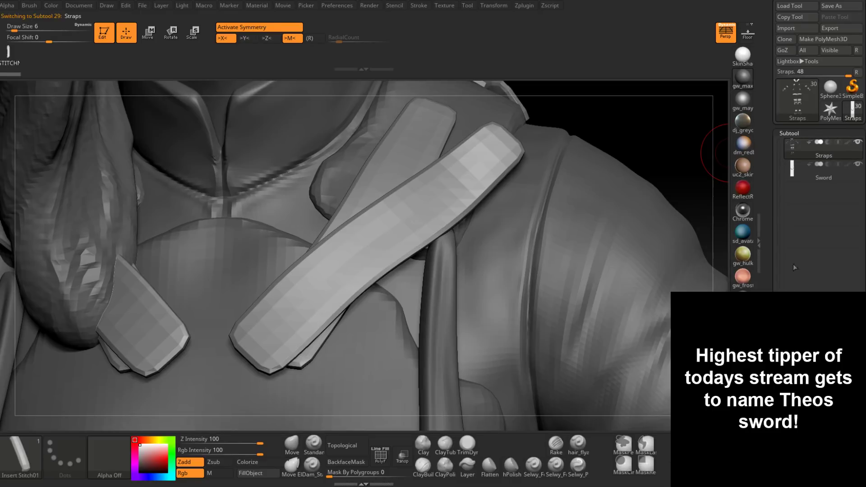
Subdivide the Straps subtool up to level 5.
{"action": "key", "text": "ctrl"}
{"action": "key", "text": "ctrl+d"}
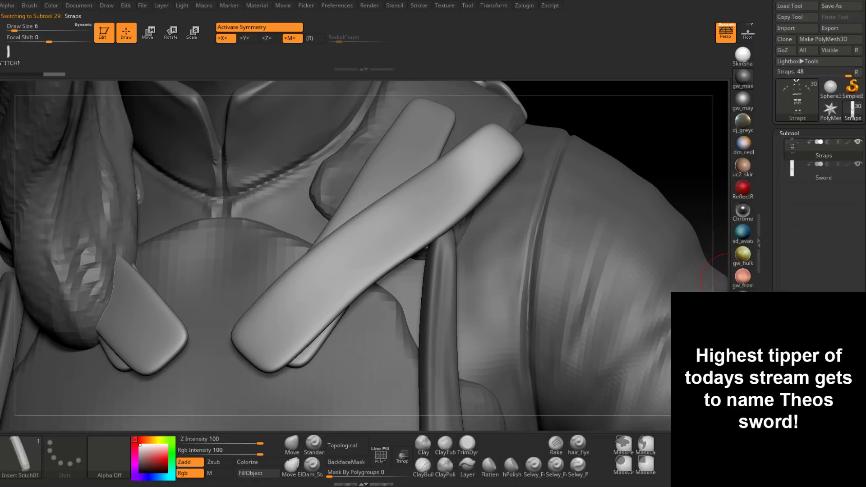
Duplicate the Straps subtool and delete the lower subdivision levels of the copy.
{"action": "scroll", "coordinate": [818, 180], "scroll_direction": "down", "scroll_amount": 5}
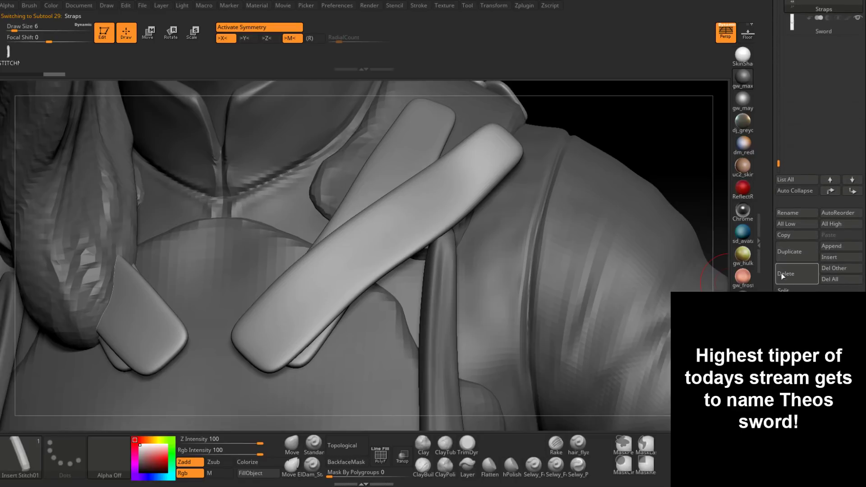
{"action": "left_click", "coordinate": [794, 252]}
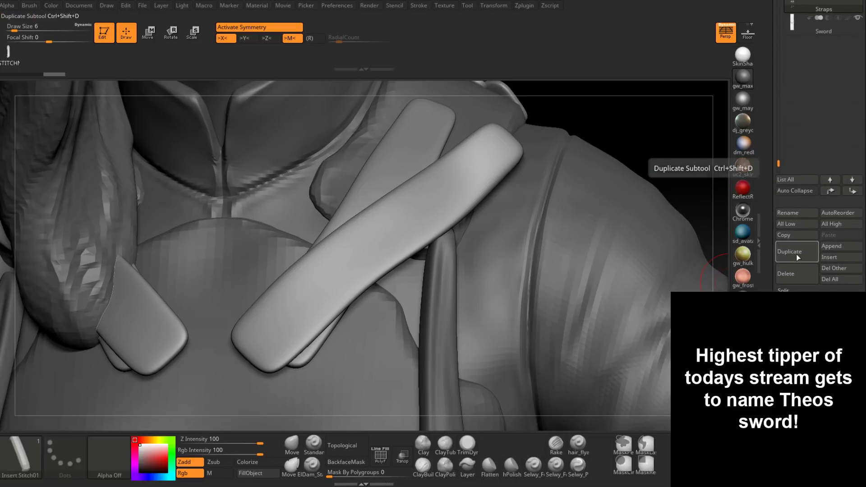
{"action": "left_click", "coordinate": [789, 362]}
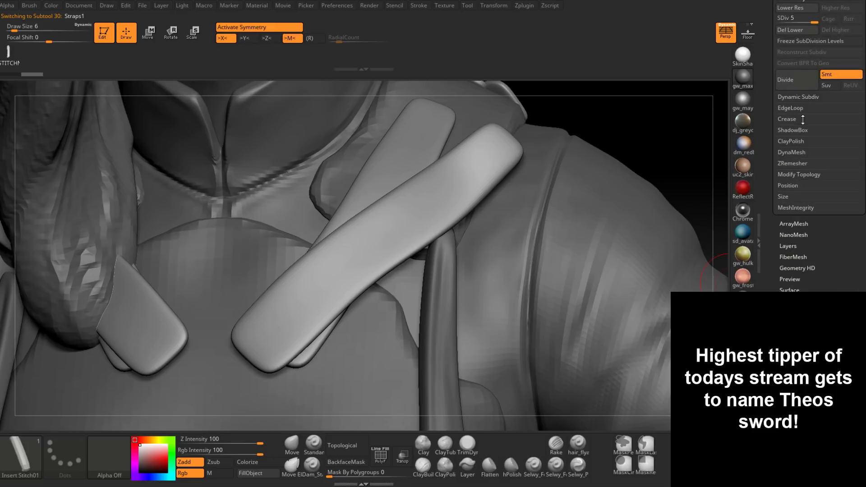
{"action": "left_click", "coordinate": [797, 30]}
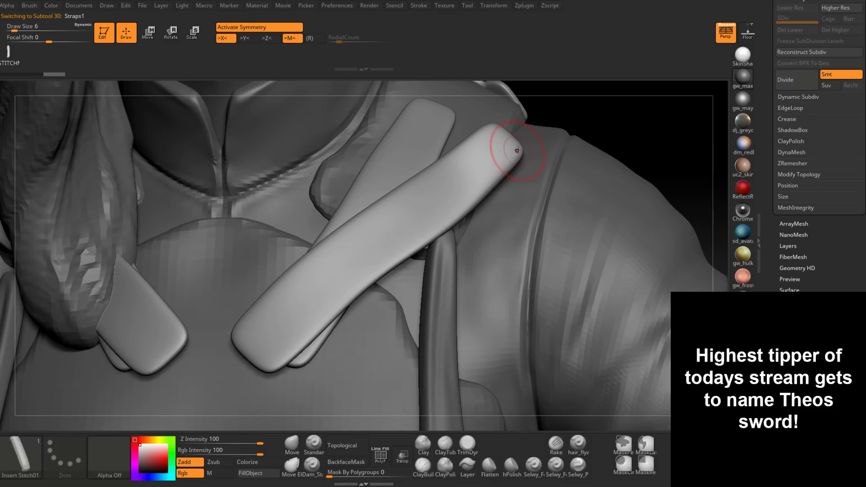
Try a row of stitches along the lower edge of the front chest strap at Draw Size 6, and undo it.
{"action": "left_click_drag", "start_coordinate": [518, 149], "coordinate": [243, 392]}
{"action": "mouse_move", "coordinate": [370, 298]}
{"action": "right_mouse_down", "text": "alt"}
{"action": "mouse_move", "coordinate": [440, 226]}
{"action": "mouse_move", "coordinate": [438, 256]}
{"action": "mouse_move", "coordinate": [416, 295]}
{"action": "mouse_move", "coordinate": [423, 281]}
{"action": "right_mouse_up", "text": "alt"}
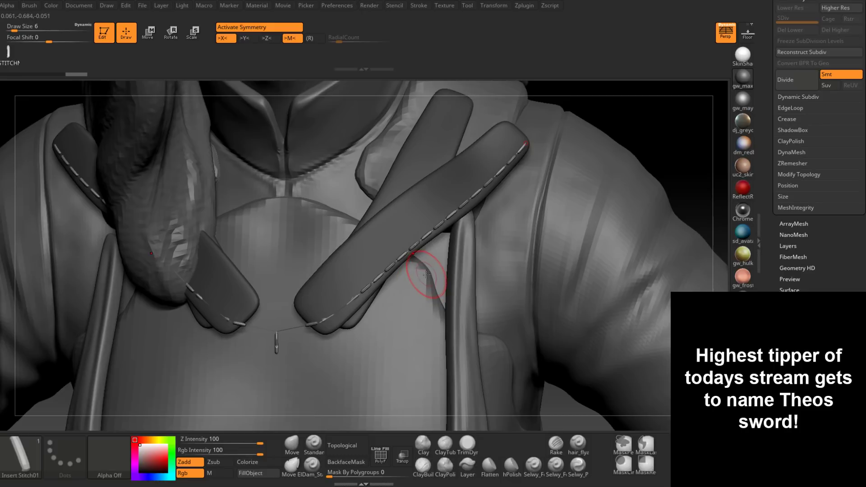
{"action": "key", "text": "ctrl+z"}
Set the Draw Size to 4 and insert a row of stitches along the front strap's lower edge, from the shoulder to the chest end.
{"action": "key", "text": "space"}
{"action": "left_click_drag", "start_coordinate": [506, 165], "coordinate": [503, 165]}
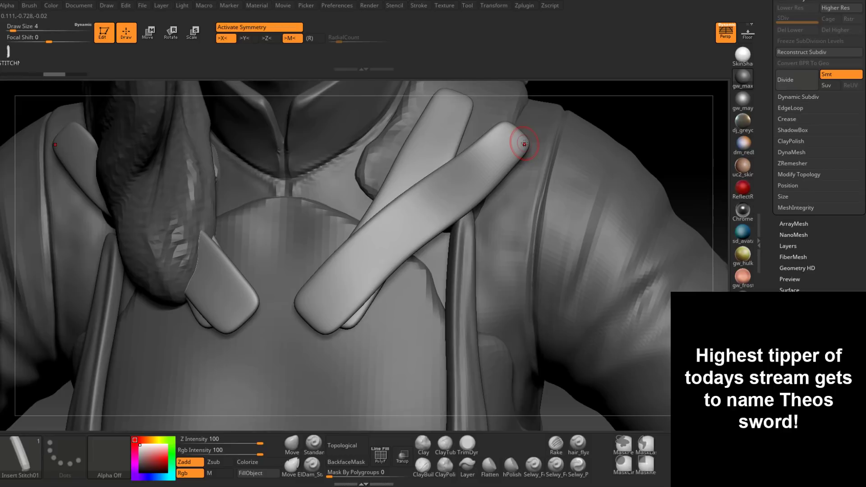
{"action": "mouse_move", "coordinate": [524, 143]}
{"action": "left_mouse_down"}
{"action": "mouse_move", "coordinate": [487, 189]}
{"action": "mouse_move", "coordinate": [326, 333]}
{"action": "left_mouse_up"}
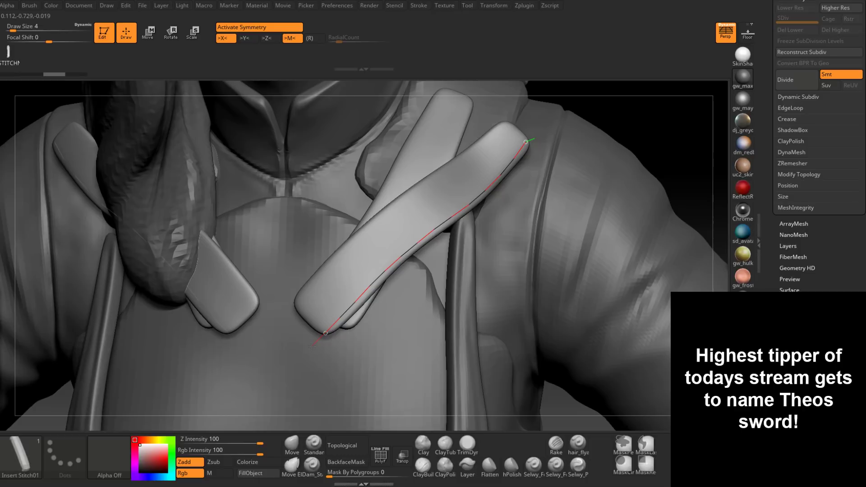
{"action": "left_click_drag", "start_coordinate": [312, 347], "coordinate": [311, 347]}
{"action": "right_click_drag", "start_coordinate": [311, 346], "coordinate": [349, 340]}
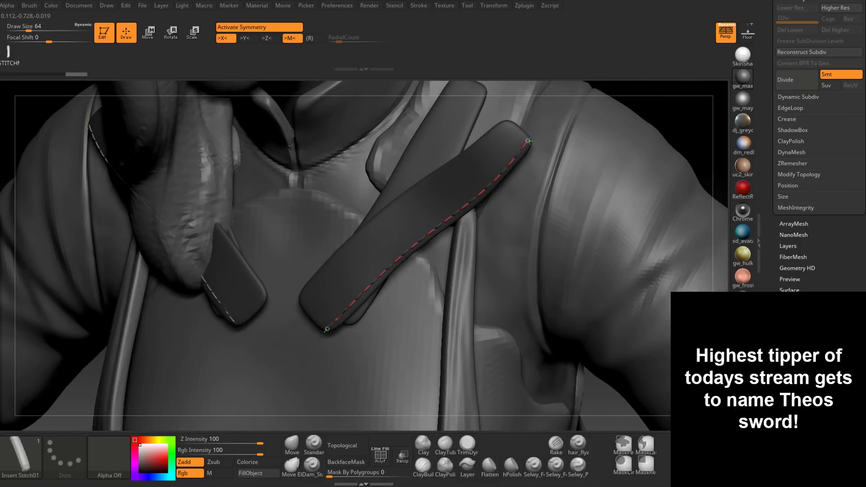
{"action": "right_click_drag", "start_coordinate": [390, 233], "coordinate": [439, 180]}
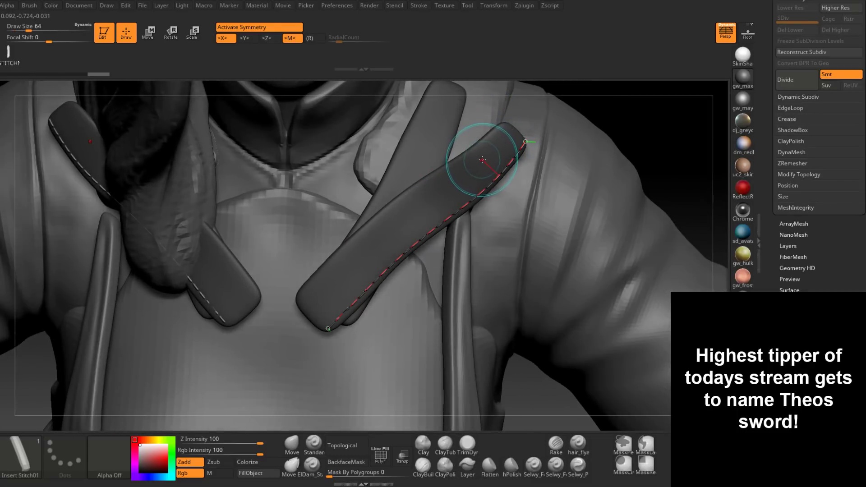
{"action": "key", "text": "ctrl+z"}
{"action": "key", "text": "ctrl+z"}
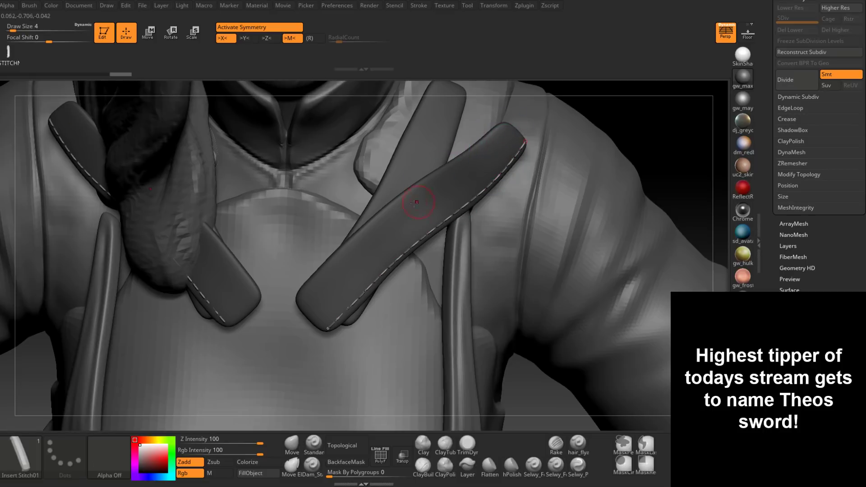
Try a row of stitches along the front strap's upper edge starting at the shoulder, and undo it.
{"action": "left_click", "coordinate": [467, 137]}
{"action": "mouse_move", "coordinate": [486, 143]}
{"action": "left_mouse_down"}
{"action": "mouse_move", "coordinate": [403, 199]}
{"action": "mouse_move", "coordinate": [314, 283]}
{"action": "left_mouse_up"}
{"action": "left_click_drag", "start_coordinate": [301, 299], "coordinate": [297, 302]}
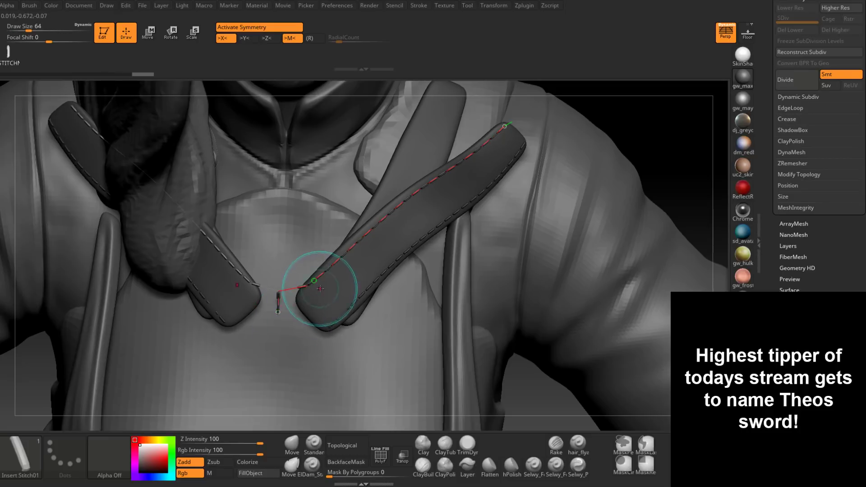
{"action": "key", "text": "ctrl+z"}
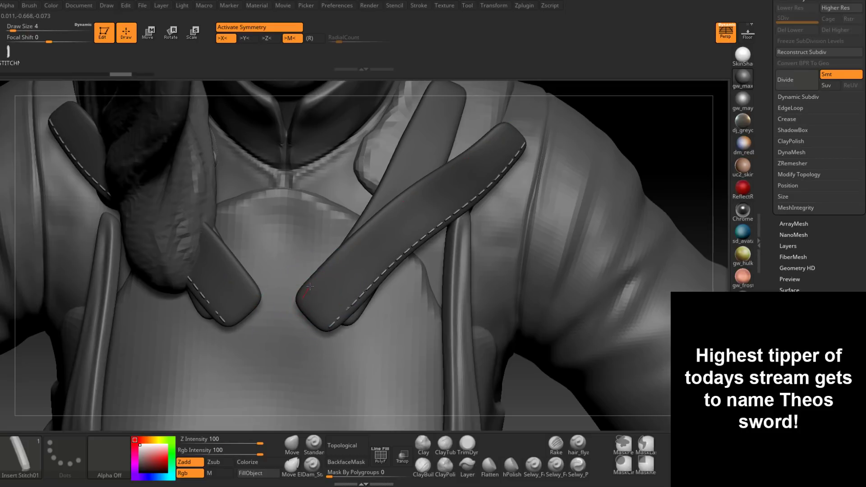
Try the upper-edge stitches in the opposite direction, from the strap's chest end up to the shoulder, and undo them.
{"action": "left_click_drag", "start_coordinate": [329, 266], "coordinate": [472, 154]}
{"action": "left_click_drag", "start_coordinate": [507, 124], "coordinate": [531, 107]}
{"action": "mouse_move", "coordinate": [545, 125]}
{"action": "right_mouse_down"}
{"action": "mouse_move", "coordinate": [511, 136]}
{"action": "mouse_move", "coordinate": [439, 215]}
{"action": "mouse_move", "coordinate": [450, 193]}
{"action": "right_mouse_up"}
{"action": "key", "text": "ctrl+z"}
{"action": "right_click_drag", "start_coordinate": [339, 284], "coordinate": [332, 284]}
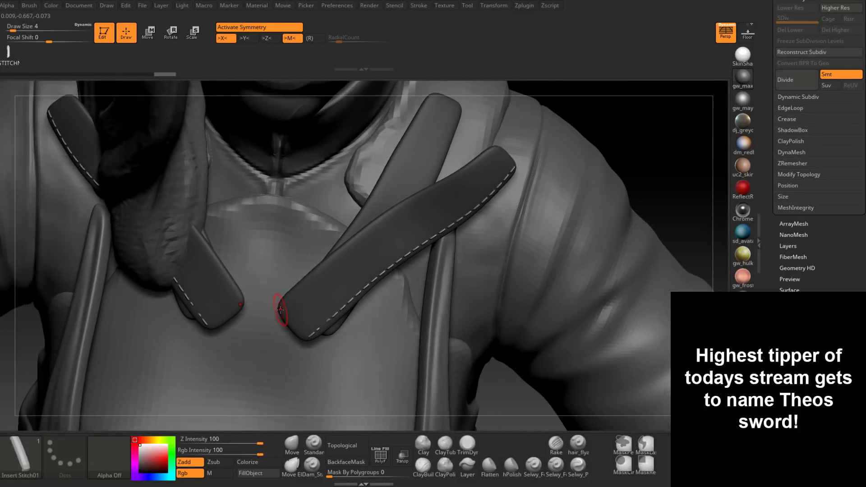
{"action": "left_click", "coordinate": [287, 309]}
{"action": "right_click_drag", "start_coordinate": [287, 309], "coordinate": [324, 275], "text": "alt"}
{"action": "left_click", "coordinate": [335, 268]}
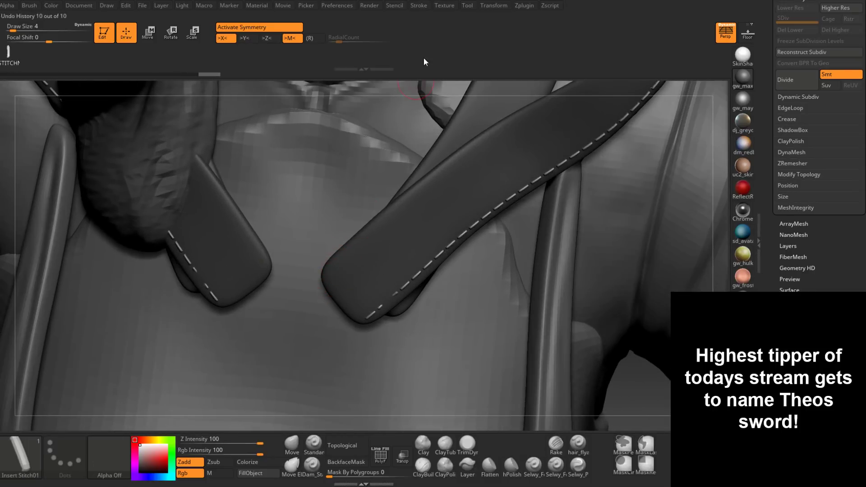
Check the stroke's curve settings, try short stitch curves from the strap's chest end again, and undo them.
{"action": "left_click", "coordinate": [418, 6]}
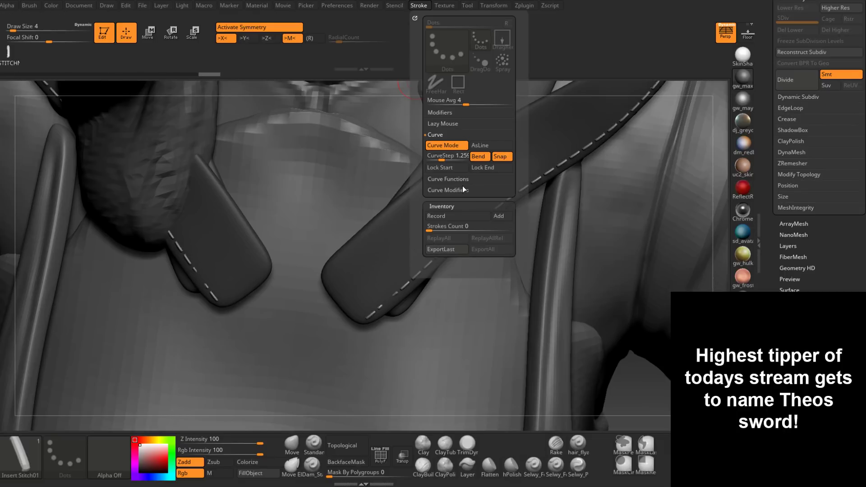
{"action": "left_click", "coordinate": [461, 113]}
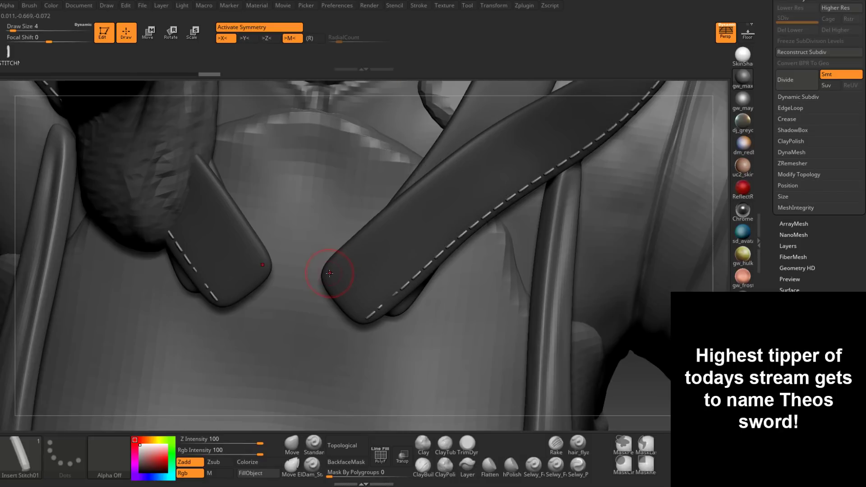
{"action": "left_click_drag", "start_coordinate": [331, 272], "coordinate": [364, 249]}
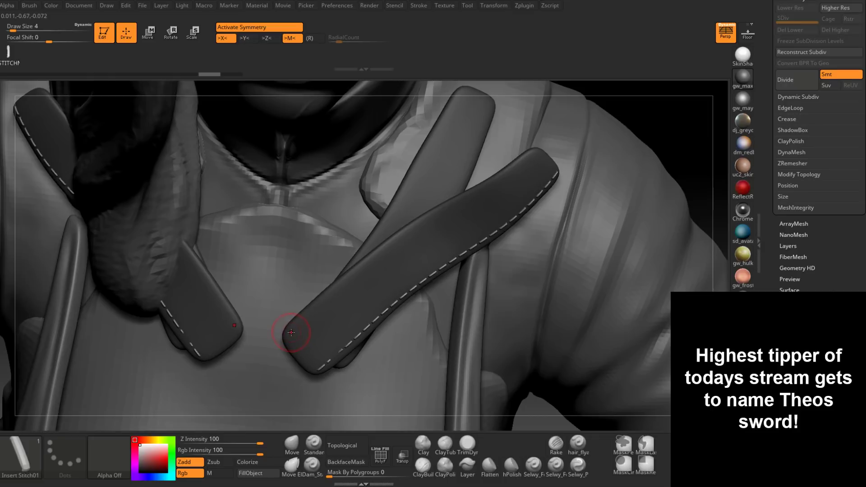
{"action": "left_click_drag", "start_coordinate": [297, 325], "coordinate": [304, 319]}
{"action": "key", "text": "ctrl+z"}
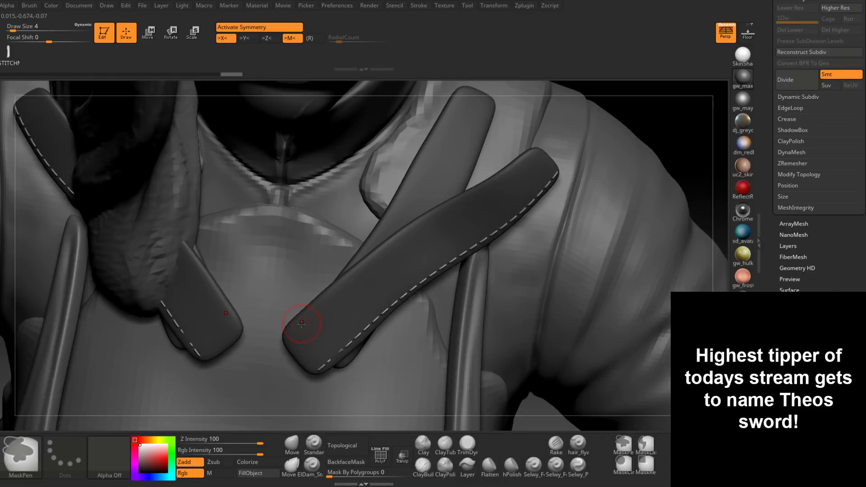
{"action": "left_click_drag", "start_coordinate": [302, 324], "coordinate": [354, 279]}
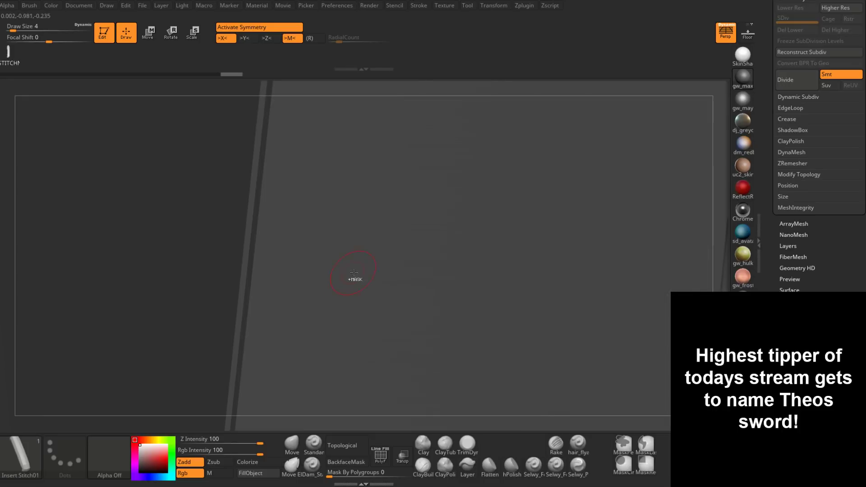
{"action": "key", "text": "ctrl+z"}
Insert a row of stitches along the front strap's upper edge, from the shoulder to just before the chest end.
{"action": "right_click_drag", "start_coordinate": [364, 266], "coordinate": [383, 256]}
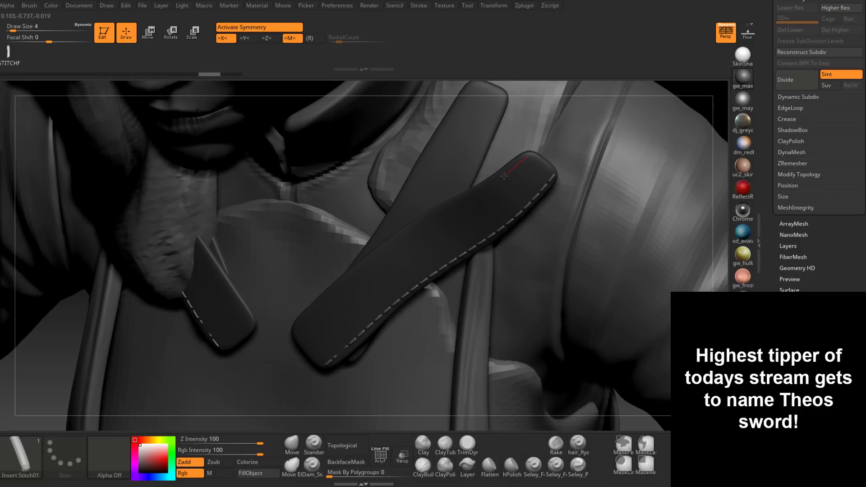
{"action": "mouse_move", "coordinate": [503, 175]}
{"action": "left_mouse_down"}
{"action": "mouse_move", "coordinate": [419, 224]}
{"action": "mouse_move", "coordinate": [299, 328]}
{"action": "left_mouse_up"}
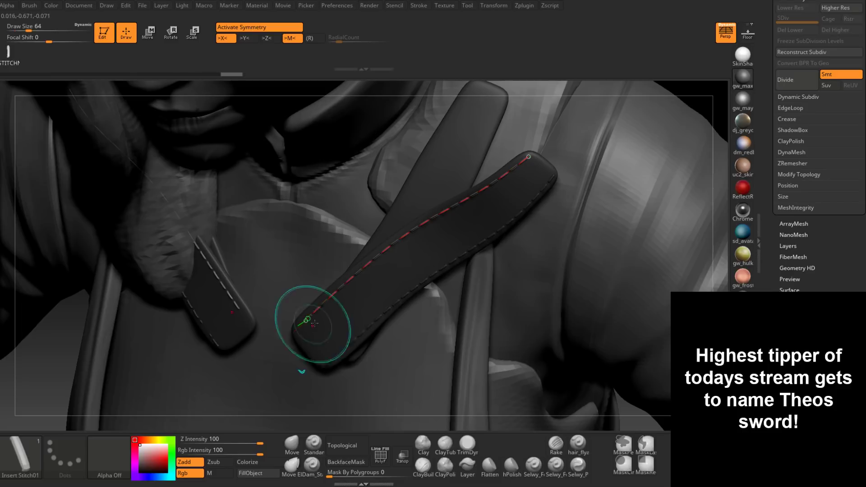
{"action": "right_click_drag", "start_coordinate": [359, 296], "coordinate": [360, 272]}
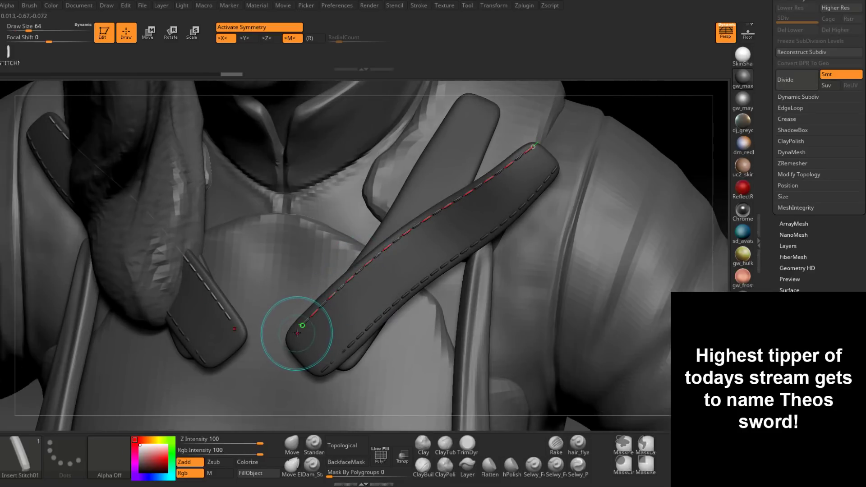
{"action": "right_click_drag", "start_coordinate": [301, 334], "coordinate": [327, 272]}
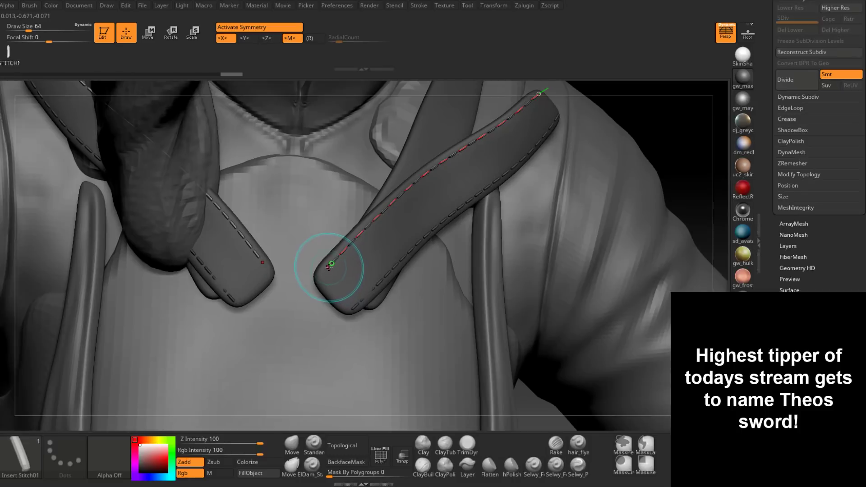
{"action": "left_click_drag", "start_coordinate": [331, 263], "coordinate": [325, 270]}
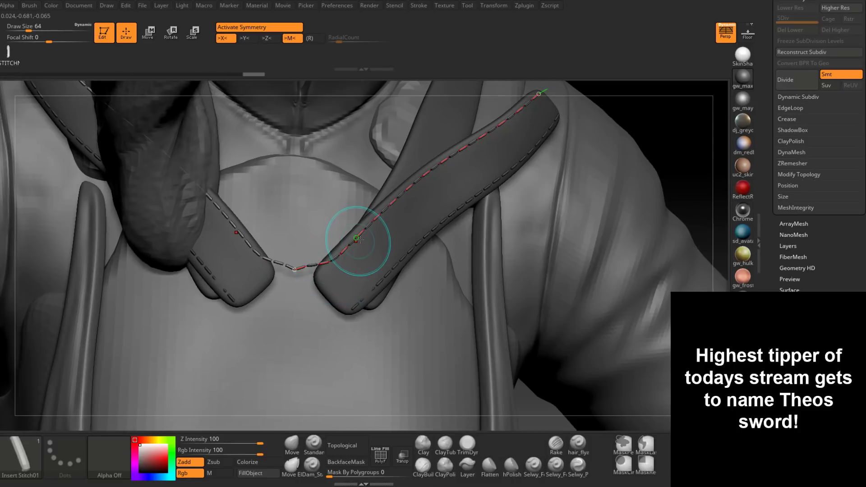
{"action": "key", "text": "ctrl+z"}
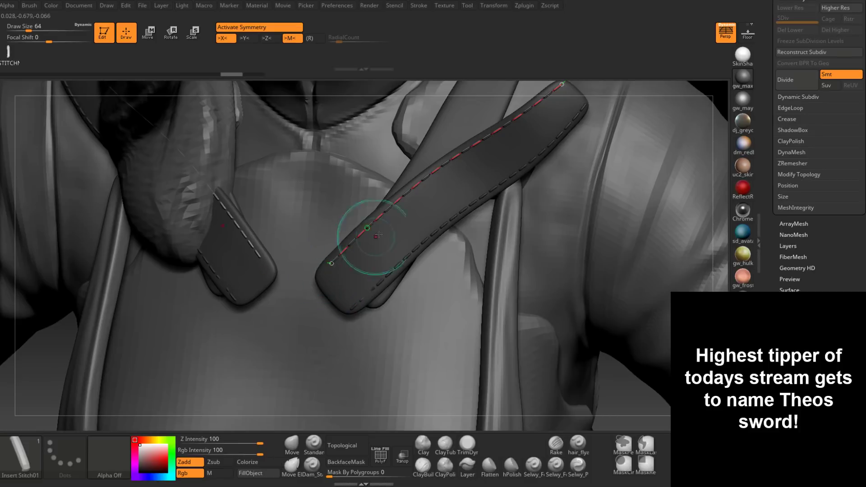
Clear the mask from the Straps1 subtool to finish the front strap's two stitch rows.
{"action": "right_click_drag", "start_coordinate": [460, 185], "coordinate": [409, 220], "text": "alt"}
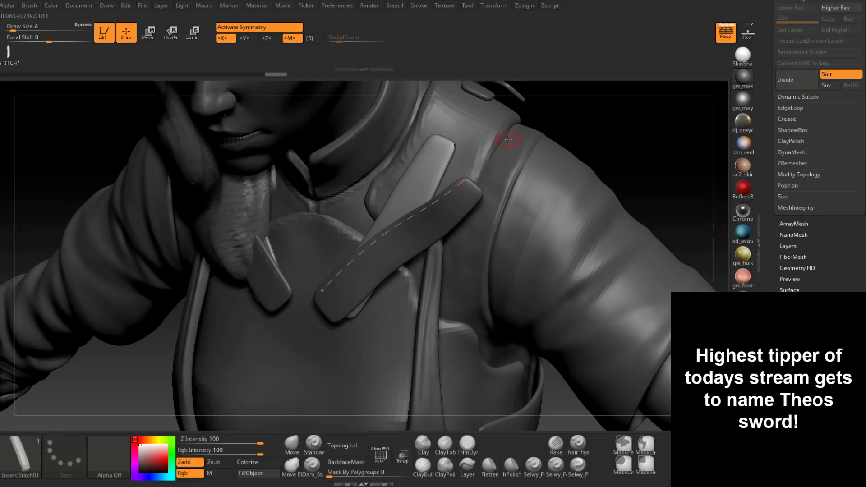
{"action": "right_click_drag", "start_coordinate": [508, 141], "coordinate": [545, 112]}
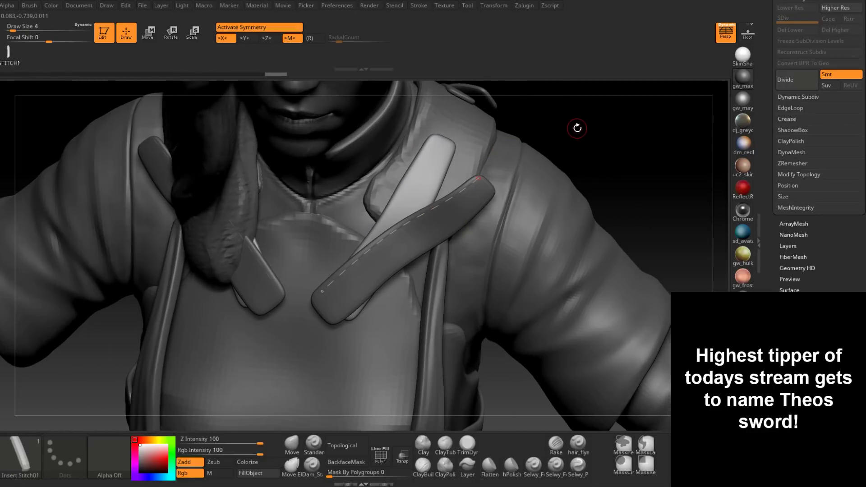
{"action": "left_click_drag", "start_coordinate": [577, 130], "coordinate": [575, 132], "text": "ctrl"}
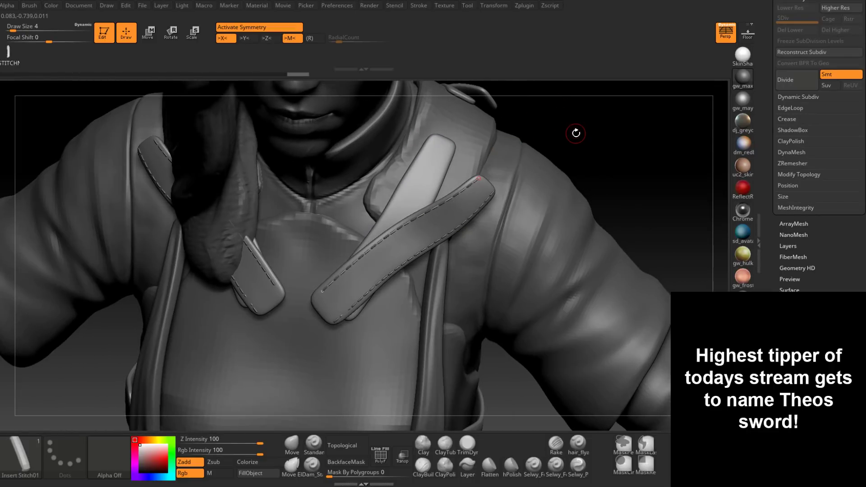
{"action": "mouse_move", "coordinate": [575, 132]}
{"action": "left_mouse_down"}
{"action": "mouse_move", "coordinate": [599, 135]}
{"action": "mouse_move", "coordinate": [583, 132]}
{"action": "left_mouse_up"}
Turn on the polyframe display, isolate the back strap's polygroup on Straps1, and hide the original Straps subtool.
{"action": "key", "text": "shift+f"}
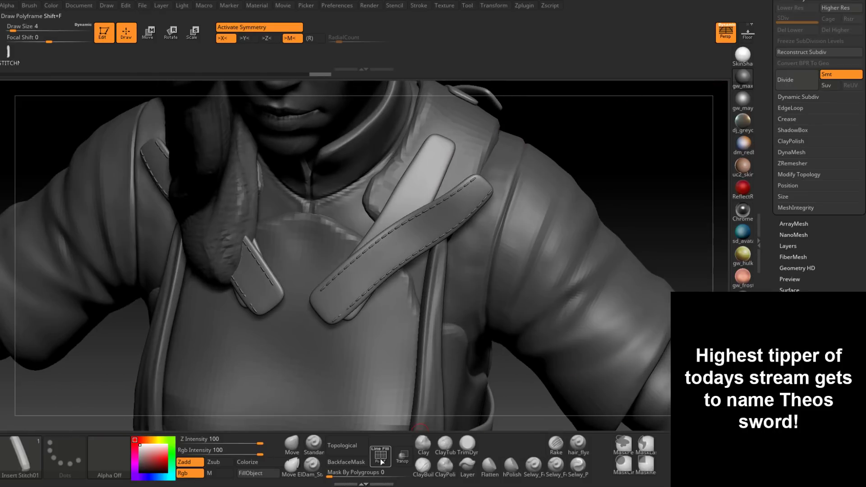
{"action": "left_click", "coordinate": [428, 169], "text": "ctrl+shift"}
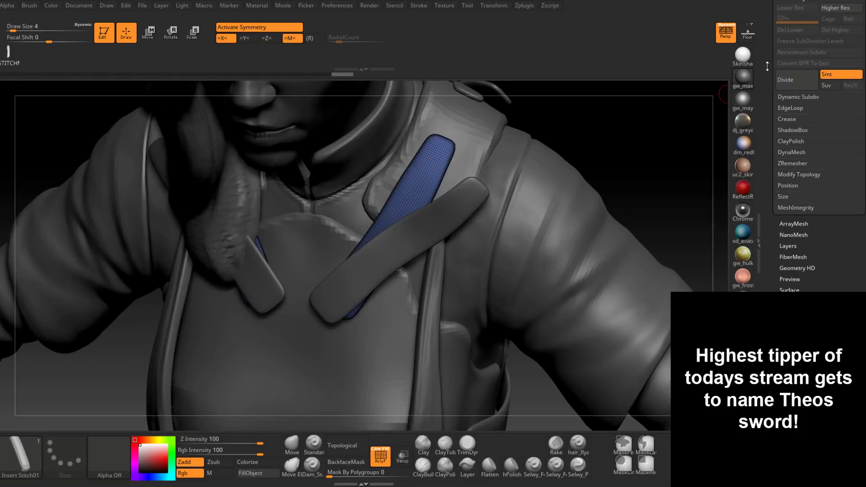
{"action": "left_click_drag", "start_coordinate": [770, 94], "coordinate": [770, 196]}
{"action": "left_click", "coordinate": [794, 91]}
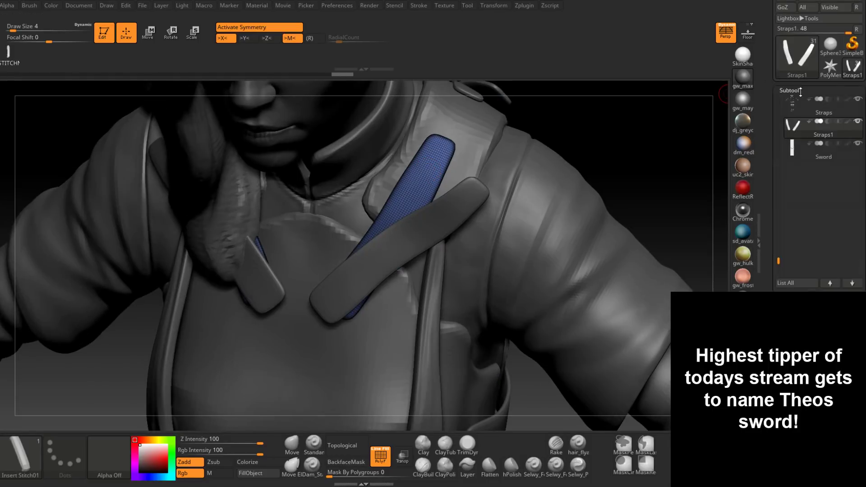
{"action": "left_click", "coordinate": [857, 99]}
Insert a row of stitches along the outer edge of the isolated back strap, from the shoulder to the chest end.
{"action": "mouse_move", "coordinate": [437, 158]}
{"action": "right_mouse_down", "text": "ctrl"}
{"action": "mouse_move", "coordinate": [446, 166]}
{"action": "mouse_move", "coordinate": [451, 146]}
{"action": "right_mouse_up", "text": "ctrl"}
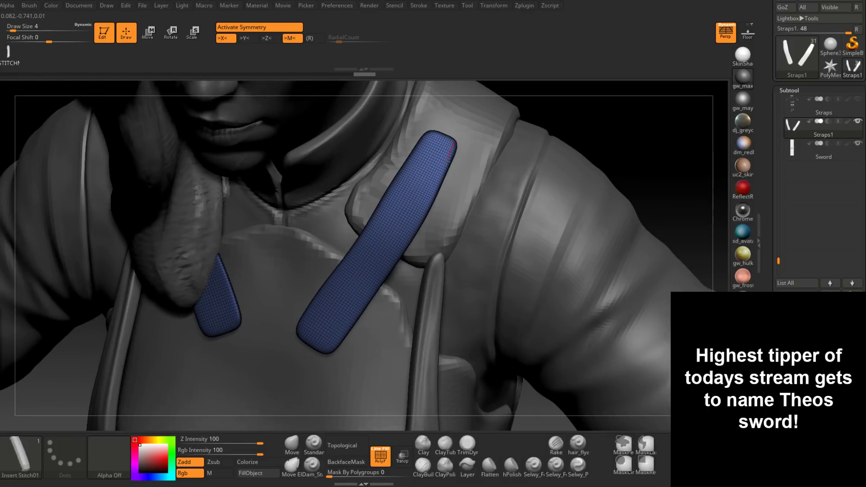
{"action": "left_click_drag", "start_coordinate": [446, 160], "coordinate": [408, 235]}
{"action": "left_click_drag", "start_coordinate": [384, 266], "coordinate": [320, 364]}
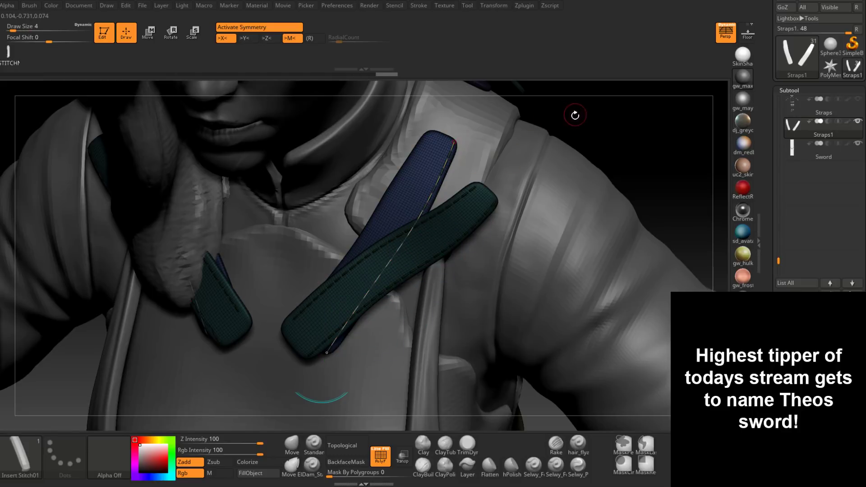
{"action": "left_click_drag", "start_coordinate": [574, 115], "coordinate": [546, 136]}
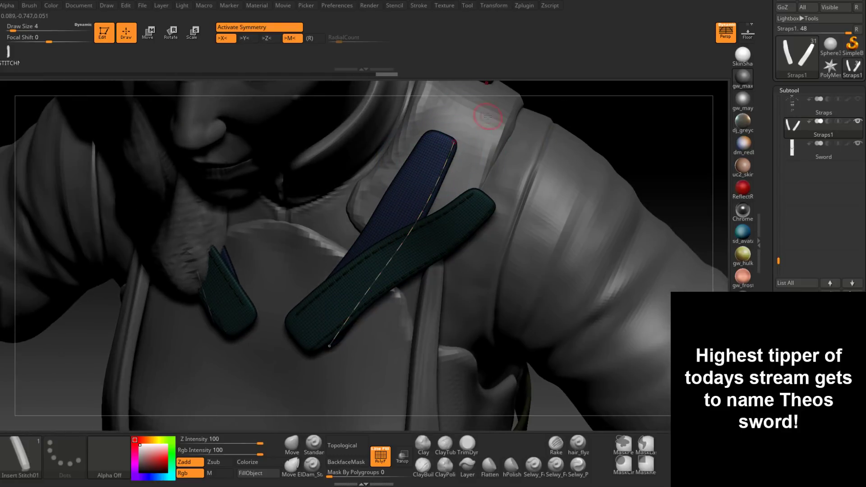
Insert a row of stitches along the inner edge of the isolated back strap, from the shoulder to the chest end.
{"action": "key", "text": "ctrl+z"}
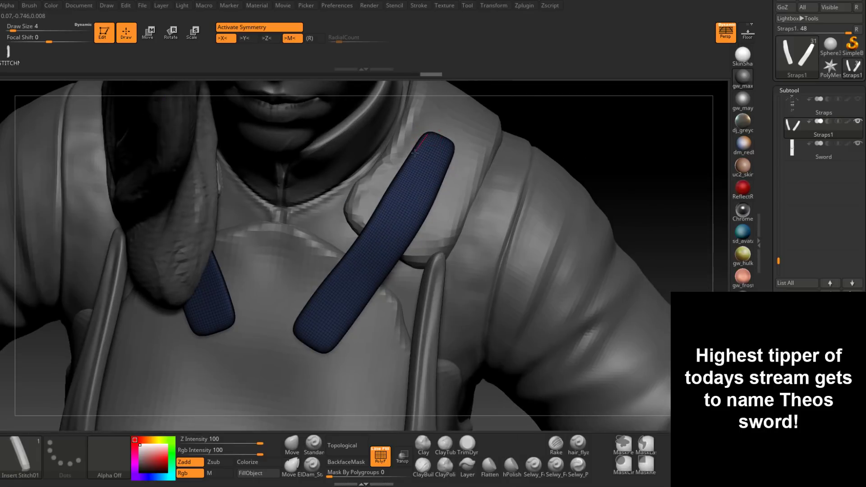
{"action": "left_click_drag", "start_coordinate": [408, 165], "coordinate": [289, 344]}
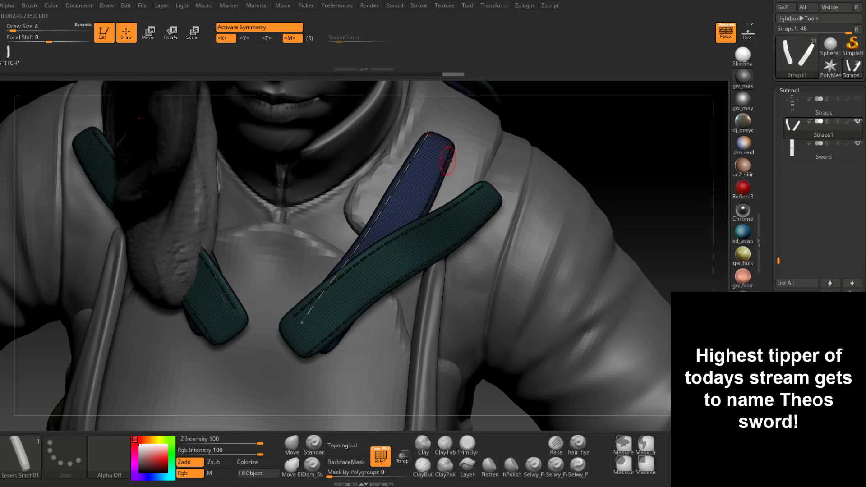
{"action": "left_click", "coordinate": [479, 208]}
Isolate the teal crossed strap behind the shoulder and insert a row of stitches along its lower edge.
{"action": "right_click_drag", "start_coordinate": [537, 148], "coordinate": [322, 280]}
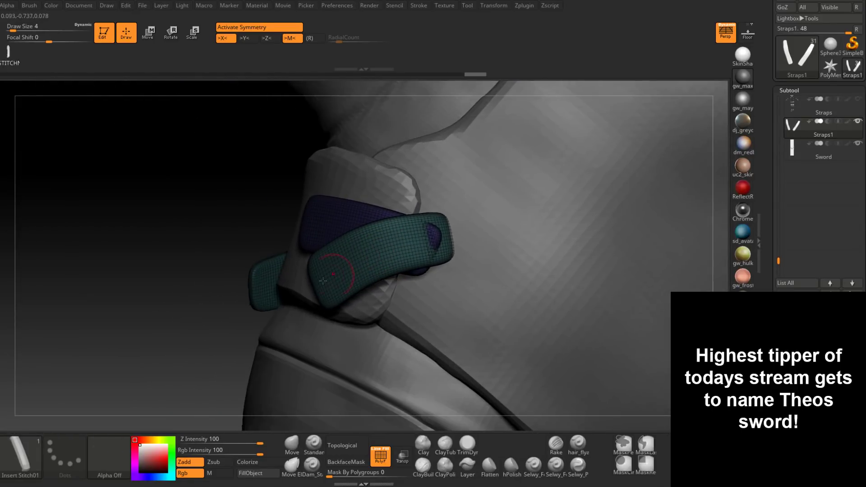
{"action": "key", "text": "ctrl+shift"}
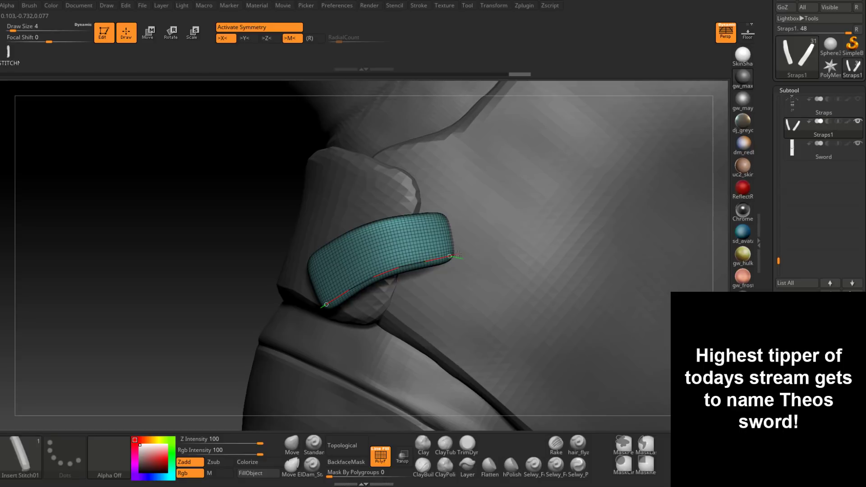
{"action": "left_click", "coordinate": [457, 255]}
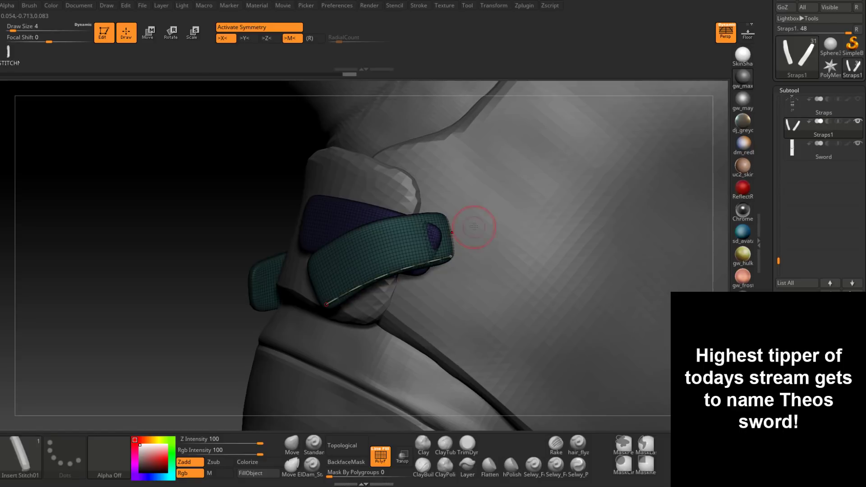
Try to insert a row of stitches along the upper edge of the isolated teal strap behind the shoulder.
{"action": "left_click", "coordinate": [319, 267], "text": "ctrl+shift"}
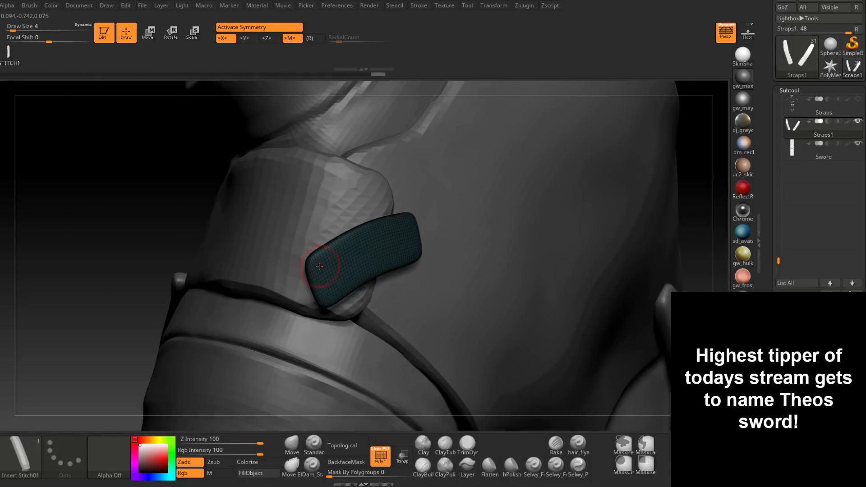
{"action": "right_click_drag", "start_coordinate": [319, 266], "coordinate": [312, 264]}
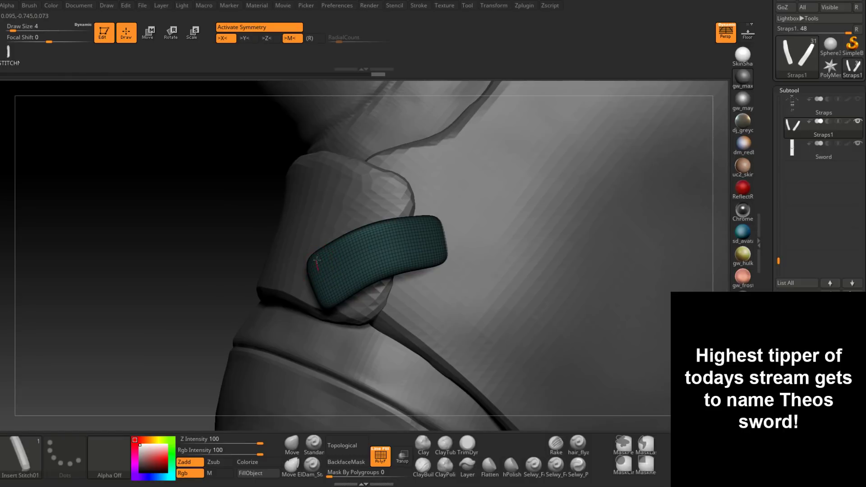
{"action": "right_click_drag", "start_coordinate": [317, 260], "coordinate": [311, 258]}
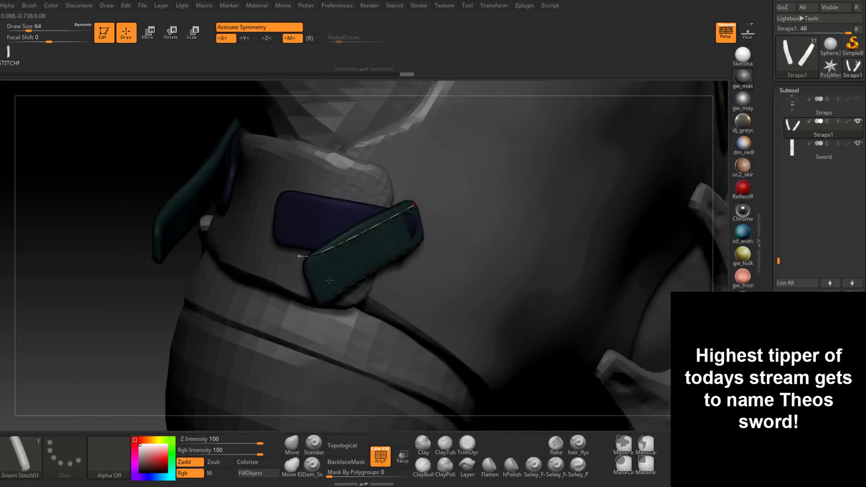
{"action": "left_click", "coordinate": [307, 265]}
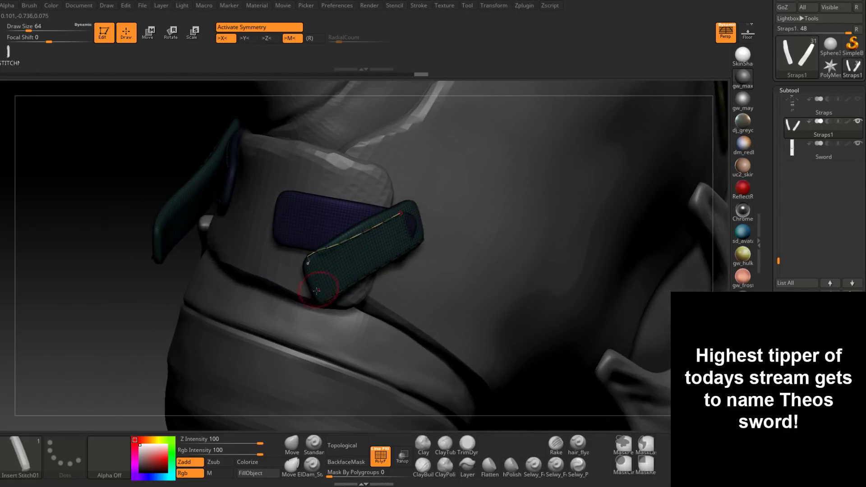
{"action": "mouse_move", "coordinate": [321, 289]}
{"action": "right_mouse_down"}
{"action": "mouse_move", "coordinate": [371, 271]}
{"action": "mouse_move", "coordinate": [322, 267]}
{"action": "right_mouse_up"}
{"action": "key", "text": "ctrl+z"}
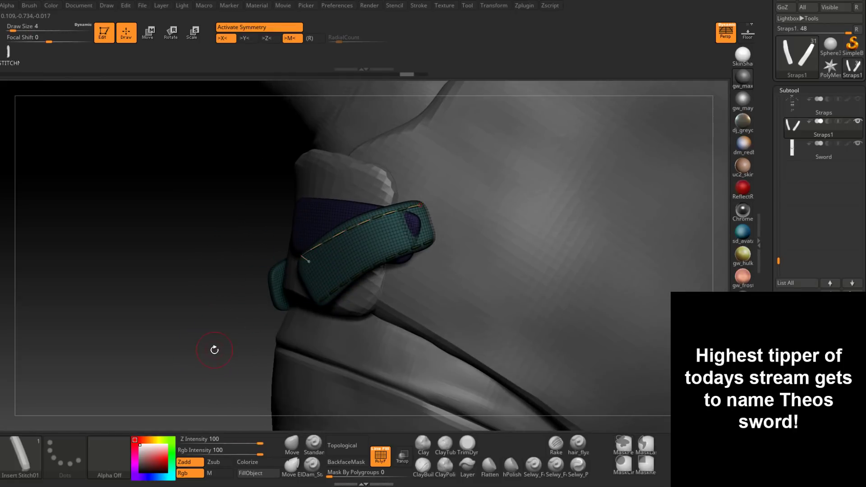
{"action": "key", "text": "ctrl+z"}
Insert a row of stitches along the upper edge of the teal strap behind the shoulder, covering its full length.
{"action": "right_click_drag", "start_coordinate": [409, 225], "coordinate": [405, 229]}
{"action": "left_click_drag", "start_coordinate": [421, 203], "coordinate": [402, 208]}
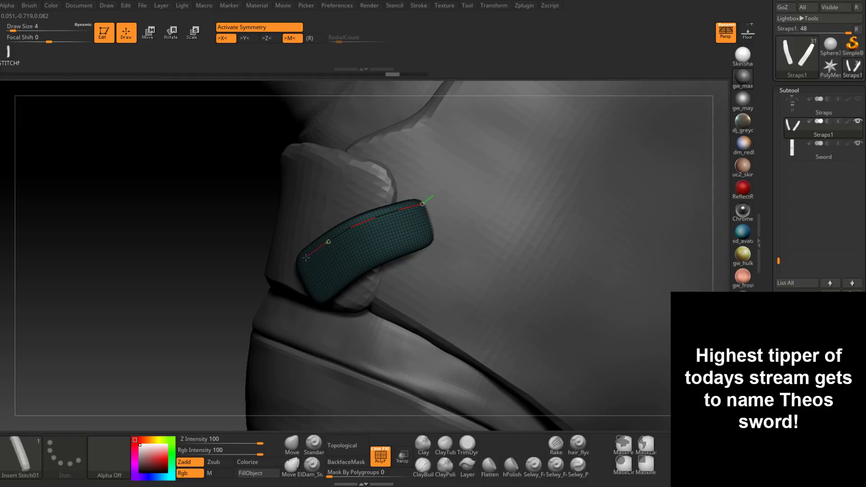
{"action": "left_click_drag", "start_coordinate": [289, 272], "coordinate": [284, 282]}
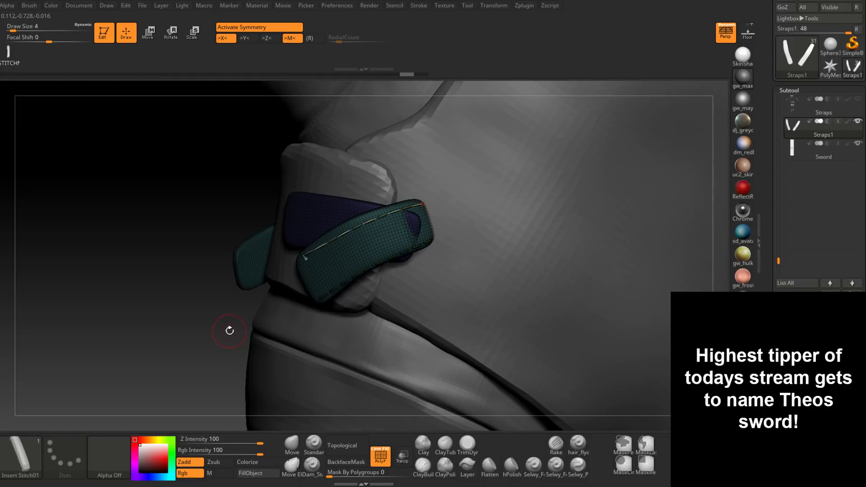
{"action": "left_click_drag", "start_coordinate": [229, 330], "coordinate": [303, 315]}
{"action": "right_click_drag", "start_coordinate": [319, 275], "coordinate": [303, 306]}
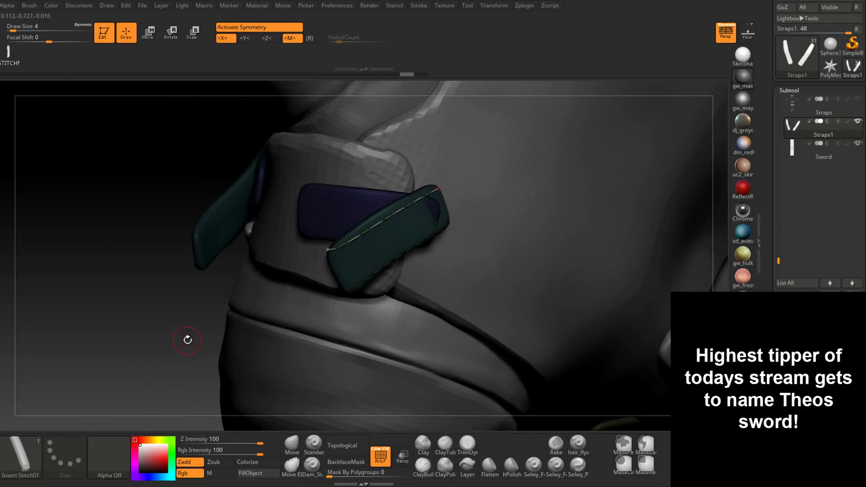
{"action": "left_click_drag", "start_coordinate": [191, 337], "coordinate": [178, 315]}
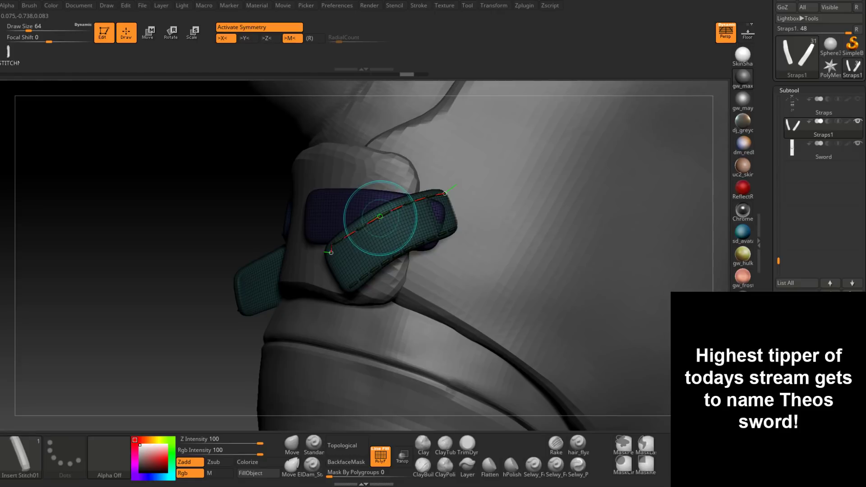
Try to reshape the upper stitch curve at its middle and lower end, and undo the changes.
{"action": "left_click", "coordinate": [379, 215]}
{"action": "left_click_drag", "start_coordinate": [379, 215], "coordinate": [380, 212]}
{"action": "left_click", "coordinate": [404, 204]}
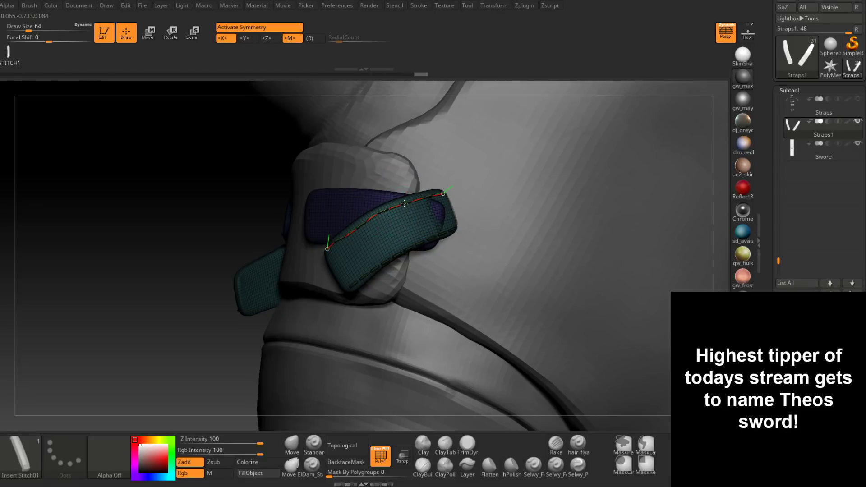
{"action": "left_click_drag", "start_coordinate": [327, 248], "coordinate": [334, 242]}
{"action": "left_click", "coordinate": [335, 243]}
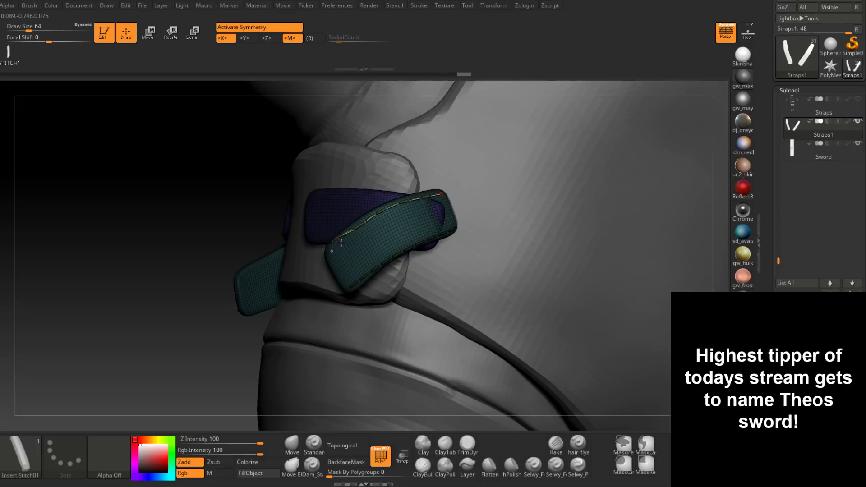
{"action": "mouse_move", "coordinate": [347, 240]}
{"action": "right_mouse_down"}
{"action": "mouse_move", "coordinate": [388, 239]}
{"action": "mouse_move", "coordinate": [332, 253]}
{"action": "right_mouse_up"}
{"action": "key", "text": "ctrl+z"}
{"action": "key", "text": "ctrl+z"}
Nudge the middle of the teal strap's upper stitch curve onto the strap's edge and finish the row.
{"action": "left_click_drag", "start_coordinate": [350, 241], "coordinate": [363, 247]}
{"action": "right_click_drag", "start_coordinate": [384, 225], "coordinate": [354, 229]}
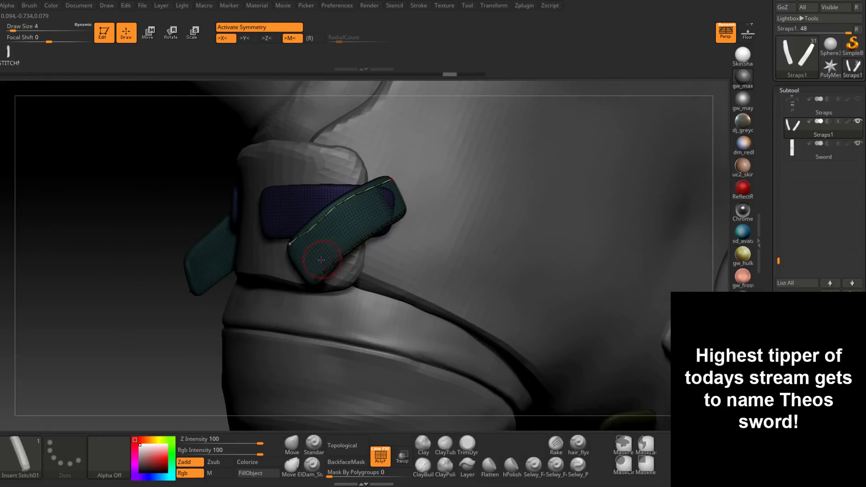
{"action": "key", "text": "ctrl+z"}
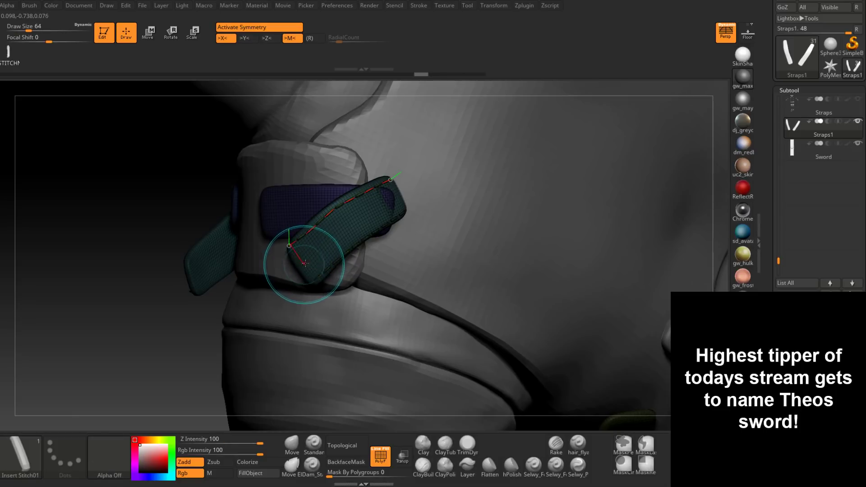
{"action": "right_click_drag", "start_coordinate": [375, 225], "coordinate": [348, 220]}
{"action": "left_click_drag", "start_coordinate": [341, 207], "coordinate": [343, 206]}
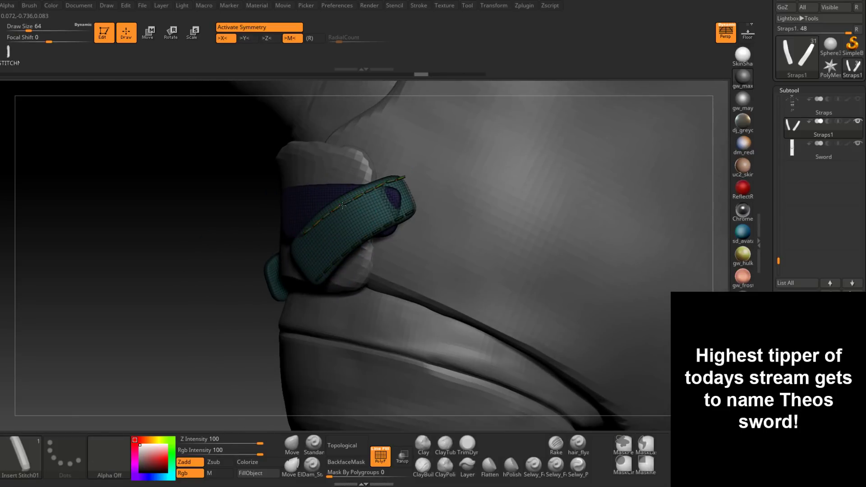
{"action": "key", "text": "ctrl+z"}
{"action": "right_click_drag", "start_coordinate": [315, 264], "coordinate": [340, 430]}
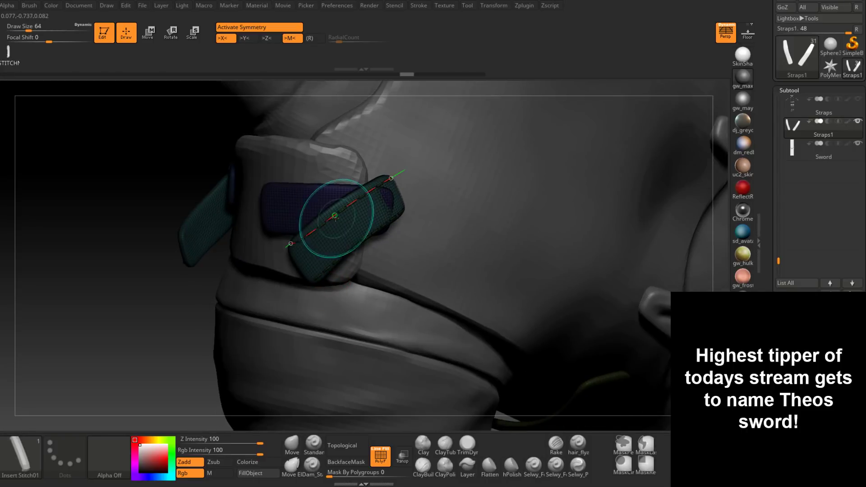
{"action": "left_click_drag", "start_coordinate": [337, 214], "coordinate": [345, 209]}
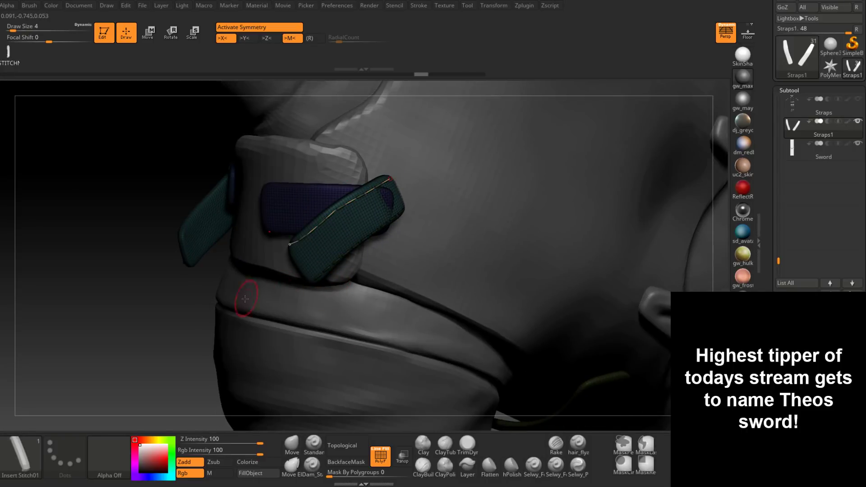
{"action": "left_click_drag", "start_coordinate": [180, 324], "coordinate": [199, 293], "text": "ctrl"}
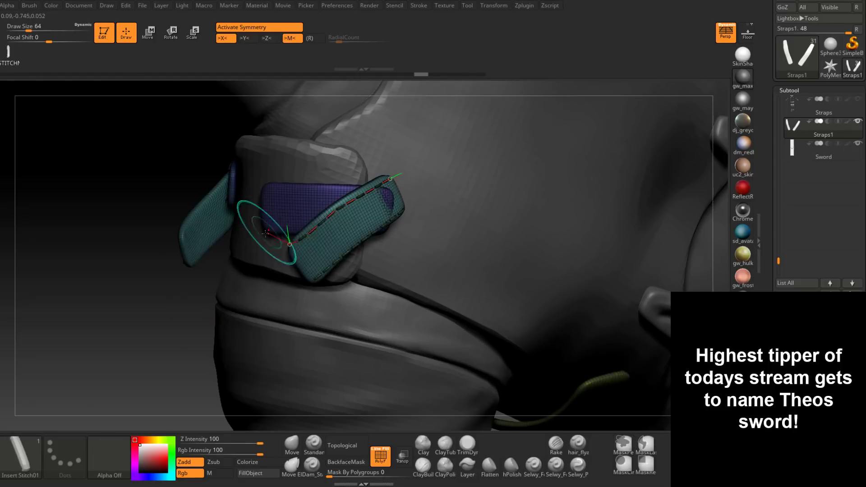
{"action": "left_click", "coordinate": [272, 219]}
Isolate the purple strap underneath the teal one and insert a row of stitches along its lower edge.
{"action": "left_click", "coordinate": [281, 199], "text": "ctrl+shift"}
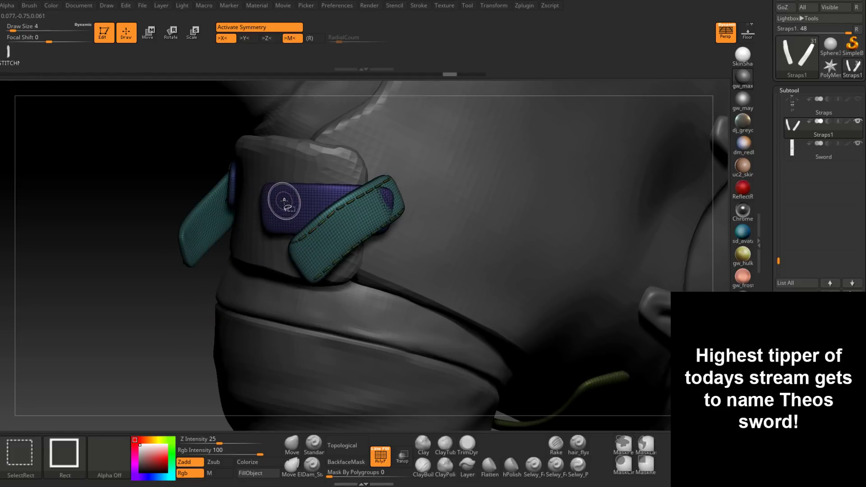
{"action": "left_click", "coordinate": [284, 203], "text": "ctrl+shift"}
{"action": "right_click_drag", "start_coordinate": [284, 203], "coordinate": [267, 190]}
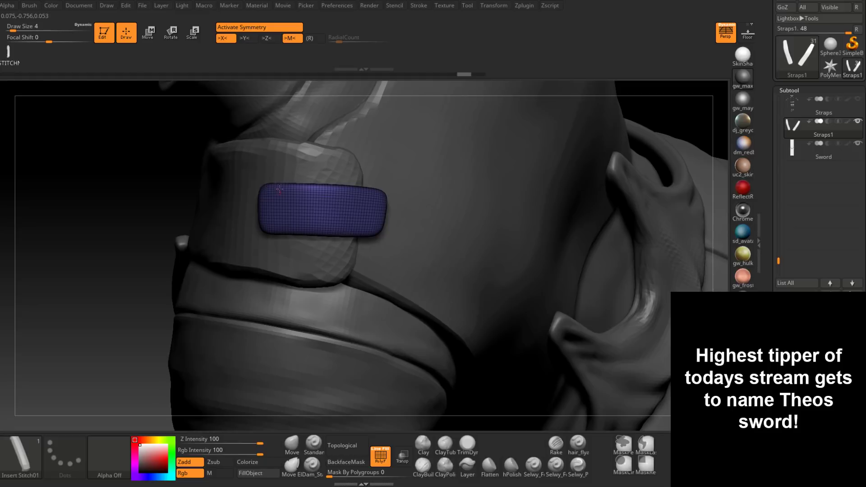
{"action": "left_click", "coordinate": [282, 189]}
{"action": "left_click_drag", "start_coordinate": [332, 230], "coordinate": [246, 228]}
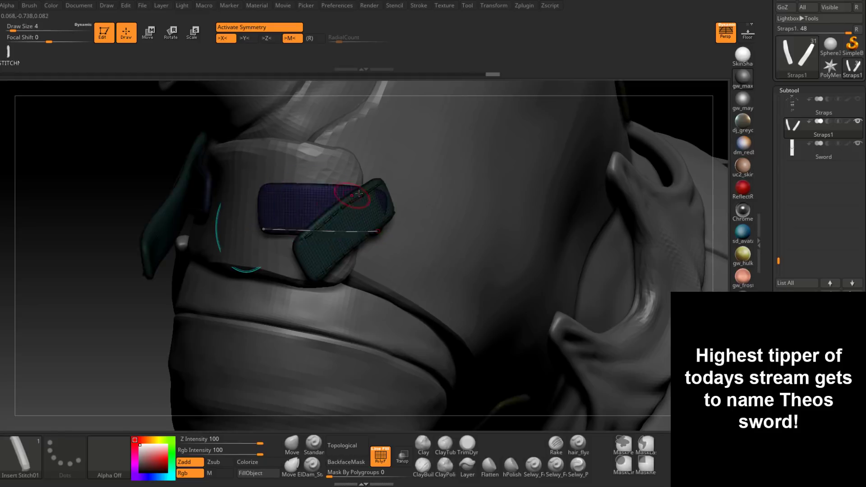
Isolate the purple strap again and insert a row of stitches along its upper edge, finishing the row with all straps shown.
{"action": "left_click", "coordinate": [322, 197], "text": "ctrl+shift"}
{"action": "right_click_drag", "start_coordinate": [321, 197], "coordinate": [387, 196]}
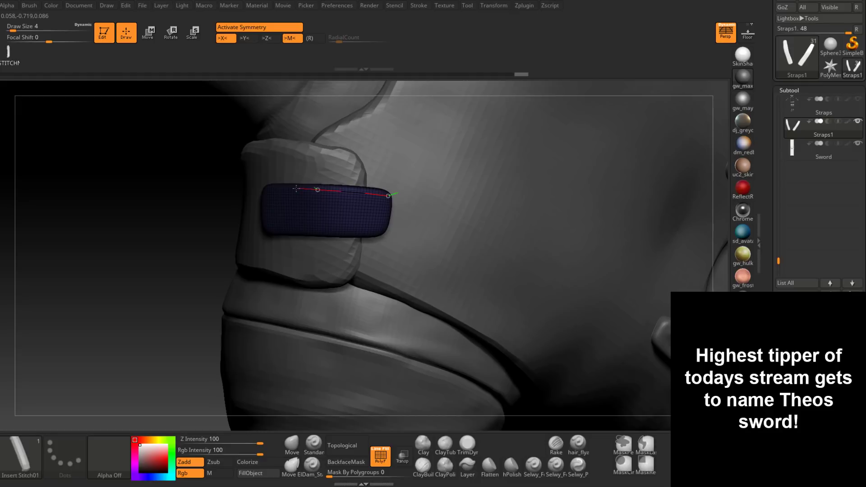
{"action": "left_click_drag", "start_coordinate": [296, 189], "coordinate": [253, 189]}
{"action": "left_click", "coordinate": [164, 296], "text": "ctrl+shift"}
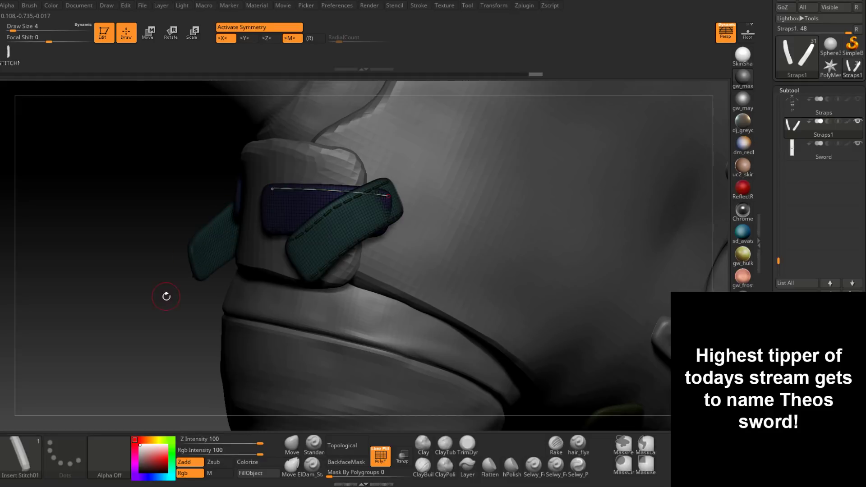
{"action": "left_click", "coordinate": [325, 244]}
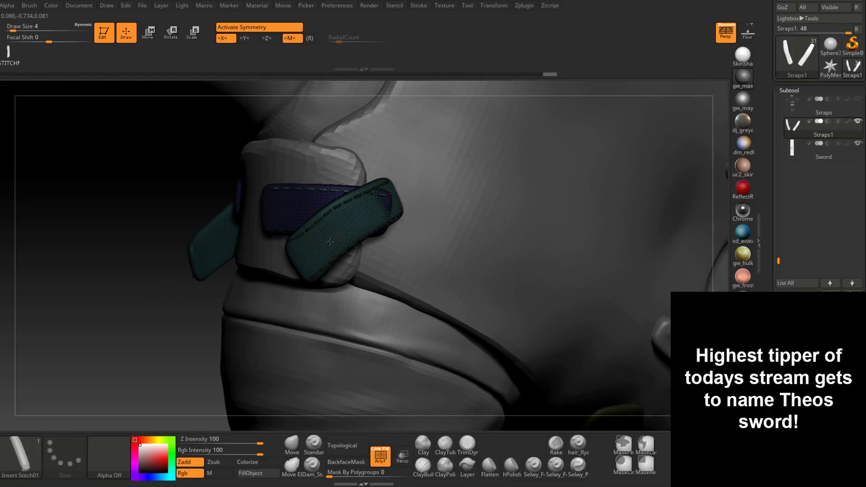
Turn off the polyframe display and insert a row of stitches along the lower edge of the torso's diagonal side strap.
{"action": "mouse_move", "coordinate": [326, 244]}
{"action": "right_mouse_down"}
{"action": "mouse_move", "coordinate": [474, 225]}
{"action": "mouse_move", "coordinate": [498, 151]}
{"action": "mouse_move", "coordinate": [469, 151]}
{"action": "right_mouse_up"}
{"action": "left_click", "coordinate": [380, 456]}
{"action": "right_click_drag", "start_coordinate": [368, 208], "coordinate": [377, 184]}
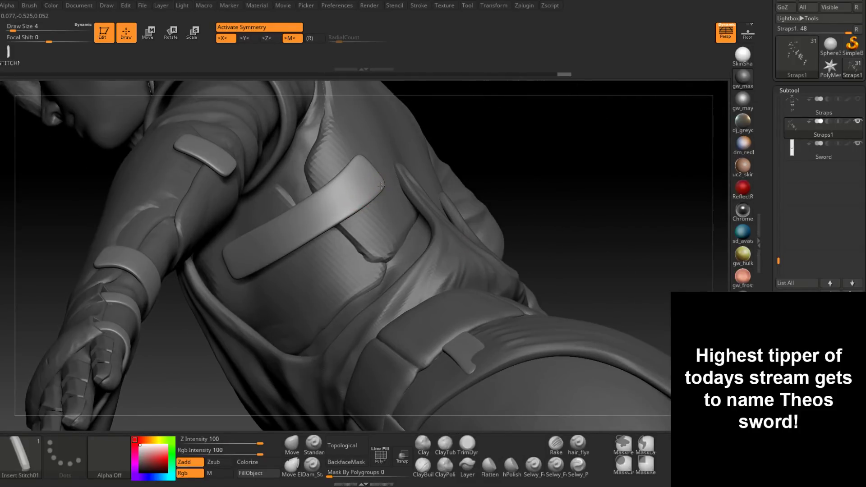
{"action": "left_click_drag", "start_coordinate": [357, 206], "coordinate": [343, 217]}
{"action": "left_click_drag", "start_coordinate": [219, 280], "coordinate": [216, 281]}
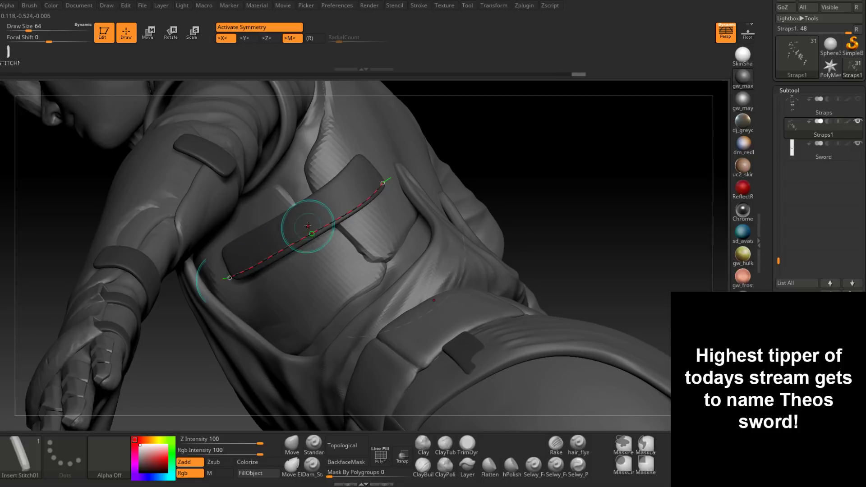
Adjust the middle of the lower stitch curve on the torso's side strap to follow the edge, and finish the row.
{"action": "mouse_move", "coordinate": [309, 228]}
{"action": "right_mouse_down"}
{"action": "mouse_move", "coordinate": [261, 260]}
{"action": "mouse_move", "coordinate": [390, 174]}
{"action": "mouse_move", "coordinate": [383, 211]}
{"action": "mouse_move", "coordinate": [390, 216]}
{"action": "mouse_move", "coordinate": [319, 275]}
{"action": "right_mouse_up"}
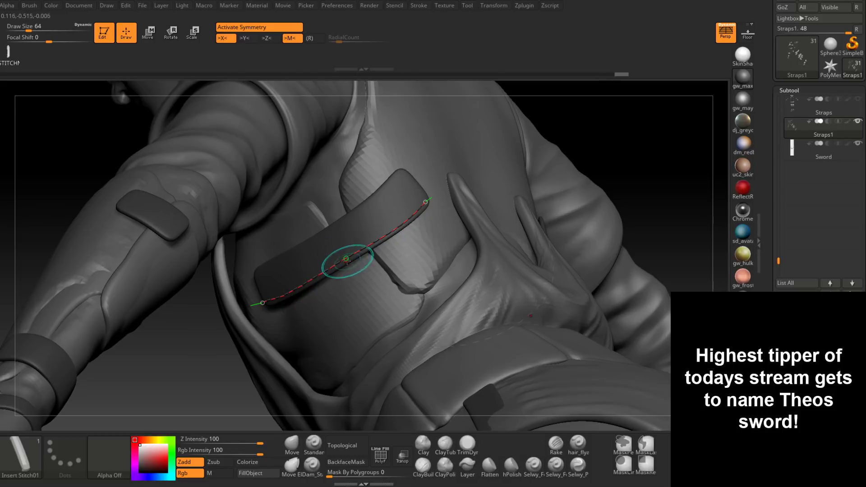
{"action": "left_click", "coordinate": [358, 250]}
{"action": "right_click_drag", "start_coordinate": [469, 185], "coordinate": [423, 199]}
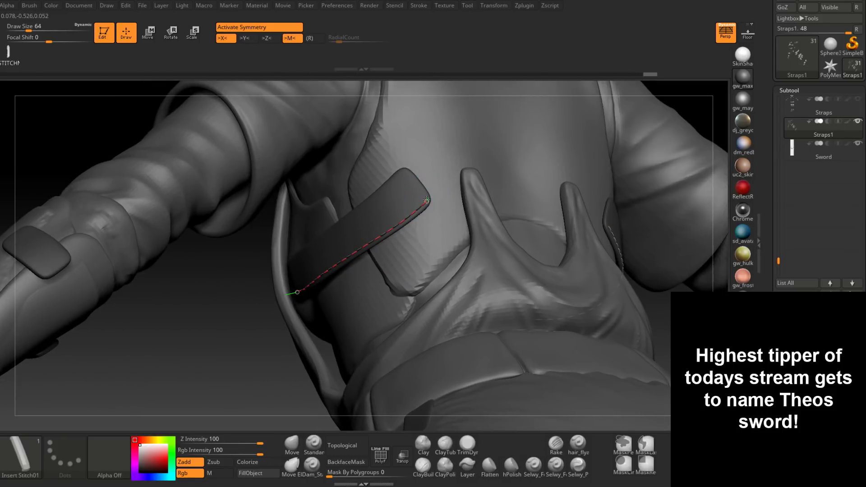
{"action": "left_click", "coordinate": [358, 252]}
Insert a row of stitches along the upper edge of the torso's diagonal side strap and finish the row.
{"action": "right_click_drag", "start_coordinate": [398, 181], "coordinate": [402, 172]}
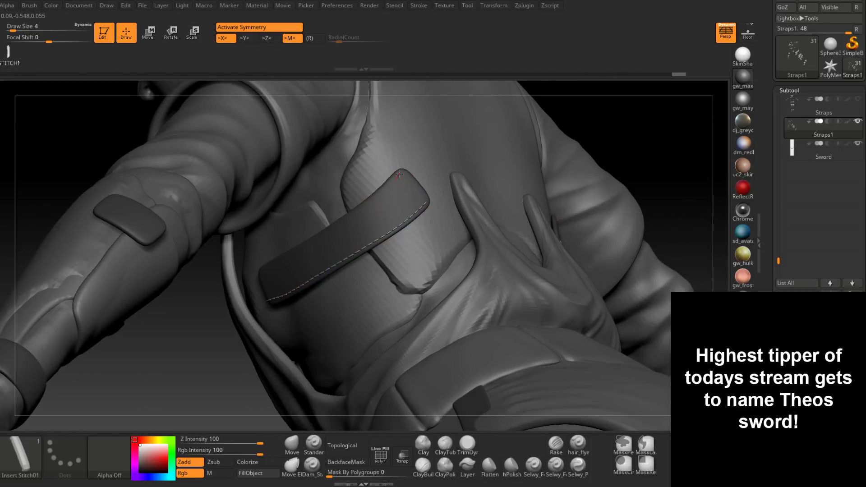
{"action": "right_click_drag", "start_coordinate": [399, 173], "coordinate": [402, 171]}
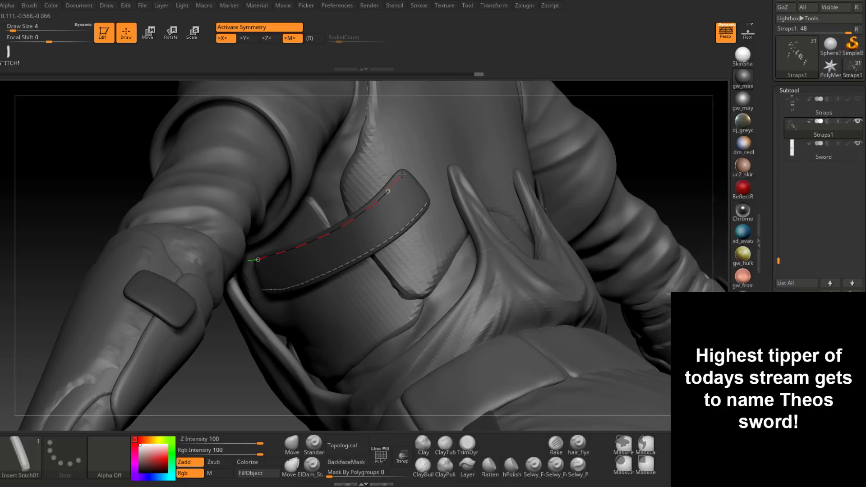
{"action": "left_click_drag", "start_coordinate": [415, 160], "coordinate": [417, 159]}
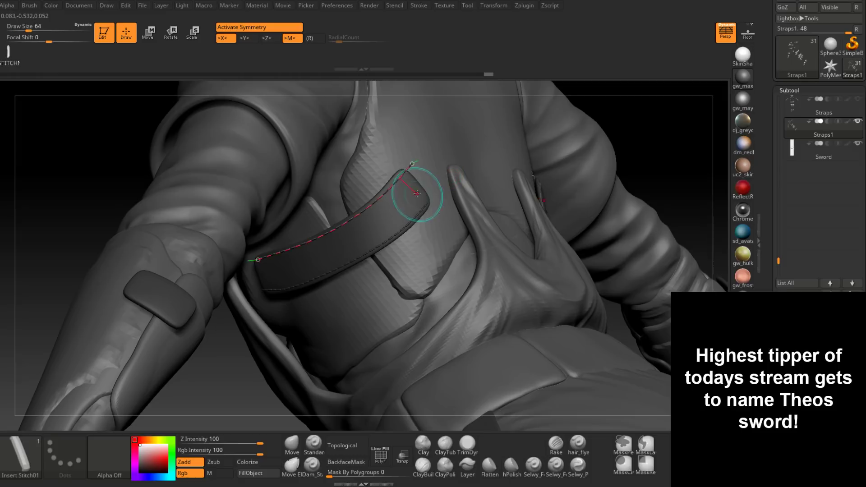
{"action": "right_click_drag", "start_coordinate": [415, 193], "coordinate": [455, 156]}
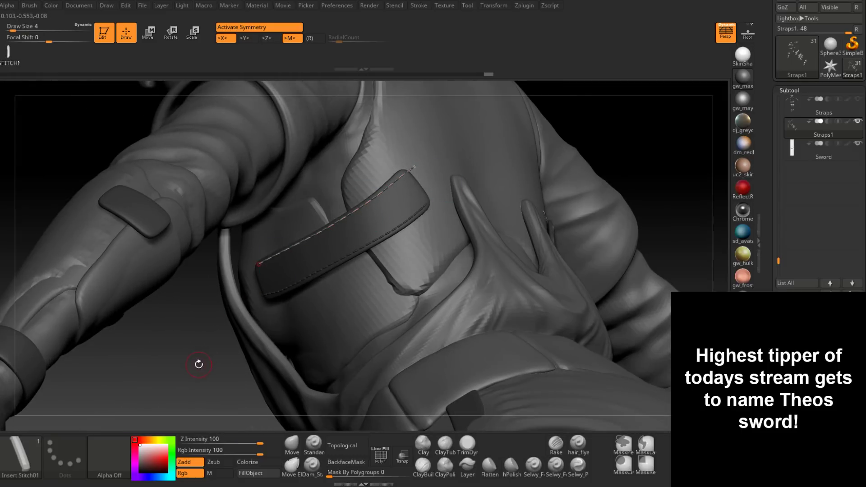
{"action": "left_click_drag", "start_coordinate": [197, 363], "coordinate": [252, 301], "text": "ctrl"}
{"action": "mouse_move", "coordinate": [252, 302]}
{"action": "right_mouse_down"}
{"action": "mouse_move", "coordinate": [348, 243]}
{"action": "mouse_move", "coordinate": [381, 295]}
{"action": "right_mouse_up"}
{"action": "left_click", "coordinate": [386, 295]}
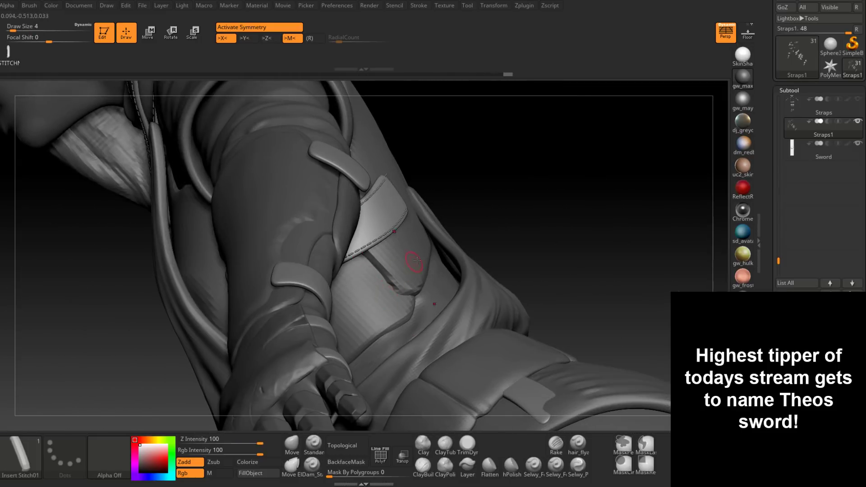
{"action": "mouse_move", "coordinate": [411, 257]}
{"action": "right_mouse_down"}
{"action": "mouse_move", "coordinate": [428, 253]}
{"action": "mouse_move", "coordinate": [377, 270]}
{"action": "mouse_move", "coordinate": [252, 266]}
{"action": "mouse_move", "coordinate": [369, 271]}
{"action": "mouse_move", "coordinate": [364, 310]}
{"action": "mouse_move", "coordinate": [481, 300]}
{"action": "mouse_move", "coordinate": [438, 261]}
{"action": "mouse_move", "coordinate": [460, 235]}
{"action": "mouse_move", "coordinate": [482, 305]}
{"action": "mouse_move", "coordinate": [431, 207]}
{"action": "right_mouse_up"}
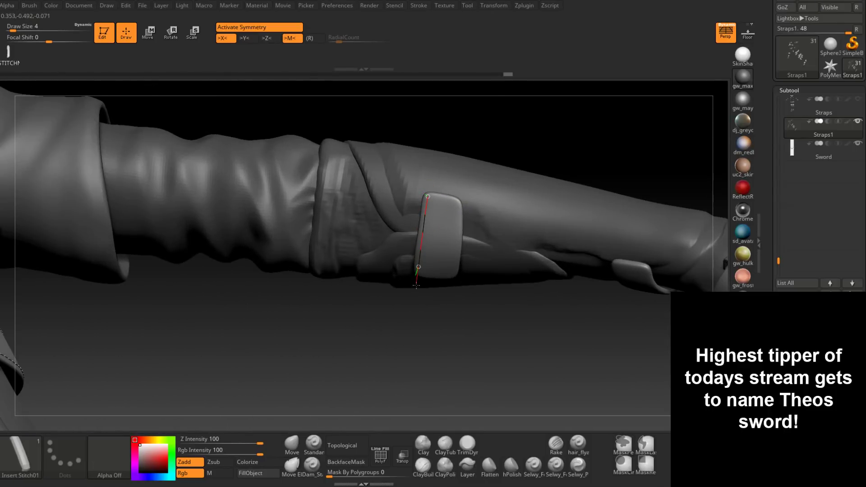
{"action": "left_click_drag", "start_coordinate": [416, 286], "coordinate": [415, 293]}
{"action": "right_click_drag", "start_coordinate": [457, 248], "coordinate": [455, 218]}
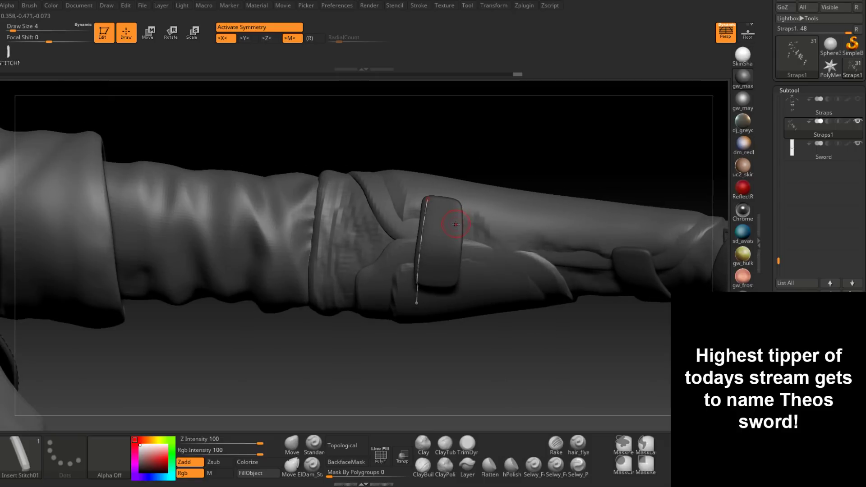
{"action": "left_click", "coordinate": [455, 224]}
{"action": "left_click_drag", "start_coordinate": [451, 290], "coordinate": [451, 292]}
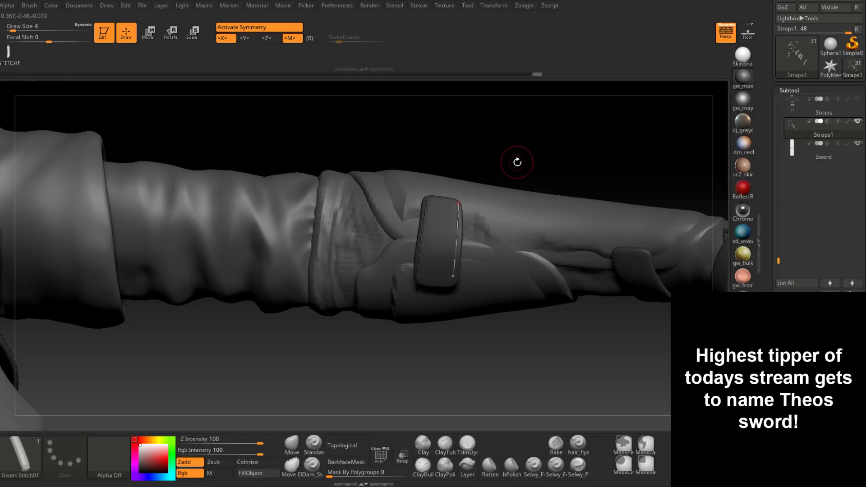
{"action": "key", "text": "ctrl+z"}
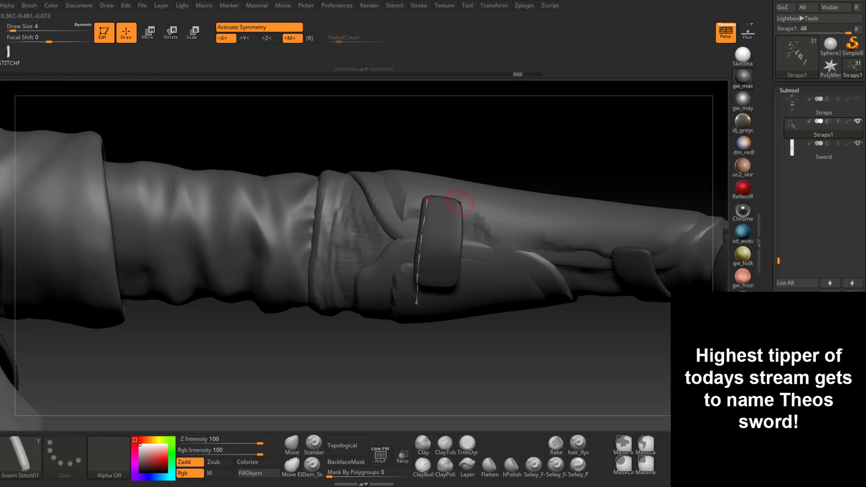
{"action": "key", "text": "ctrl+z"}
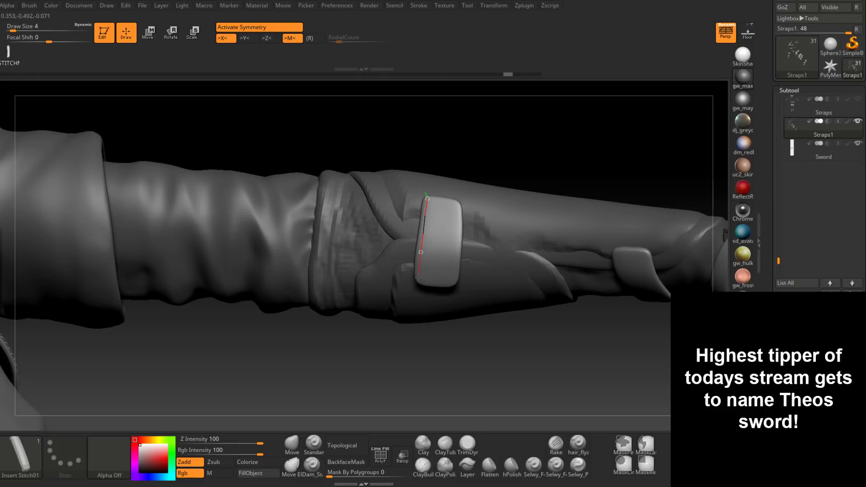
Insert a row of stitches along each long edge of the forearm strap nearest the elbow, ending both rows within the strap.
{"action": "left_click_drag", "start_coordinate": [419, 287], "coordinate": [418, 289]}
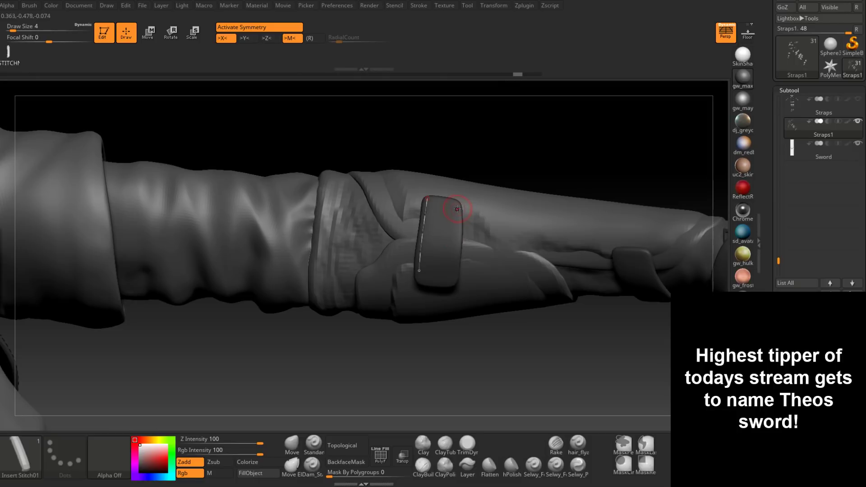
{"action": "left_click_drag", "start_coordinate": [457, 206], "coordinate": [457, 221]}
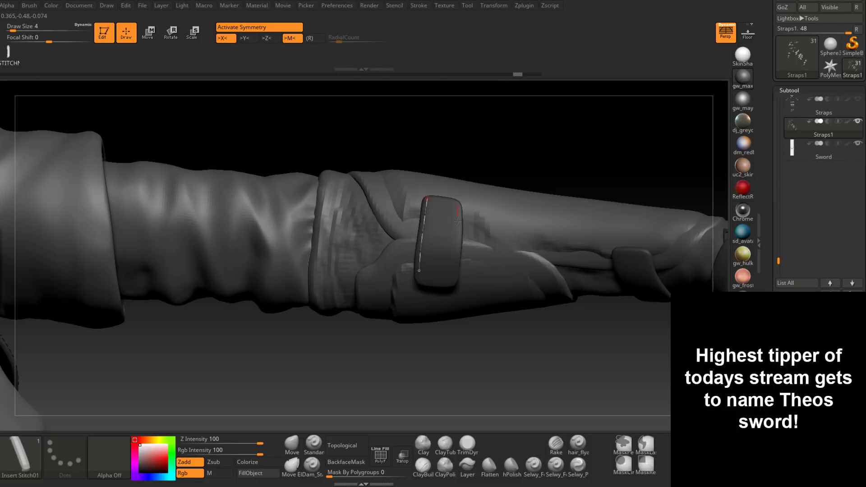
{"action": "left_click", "coordinate": [455, 298]}
{"action": "left_click_drag", "start_coordinate": [426, 199], "coordinate": [420, 247]}
{"action": "left_click", "coordinate": [417, 293]}
{"action": "right_click_drag", "start_coordinate": [458, 225], "coordinate": [482, 251]}
{"action": "left_click_drag", "start_coordinate": [493, 315], "coordinate": [505, 329], "text": "ctrl"}
{"action": "right_click_drag", "start_coordinate": [505, 329], "coordinate": [500, 271], "text": "ctrl"}
{"action": "mouse_move", "coordinate": [586, 252]}
{"action": "right_mouse_down"}
{"action": "mouse_move", "coordinate": [494, 239]}
{"action": "mouse_move", "coordinate": [594, 217]}
{"action": "mouse_move", "coordinate": [351, 284]}
{"action": "mouse_move", "coordinate": [360, 311]}
{"action": "mouse_move", "coordinate": [377, 266]}
{"action": "right_mouse_up"}
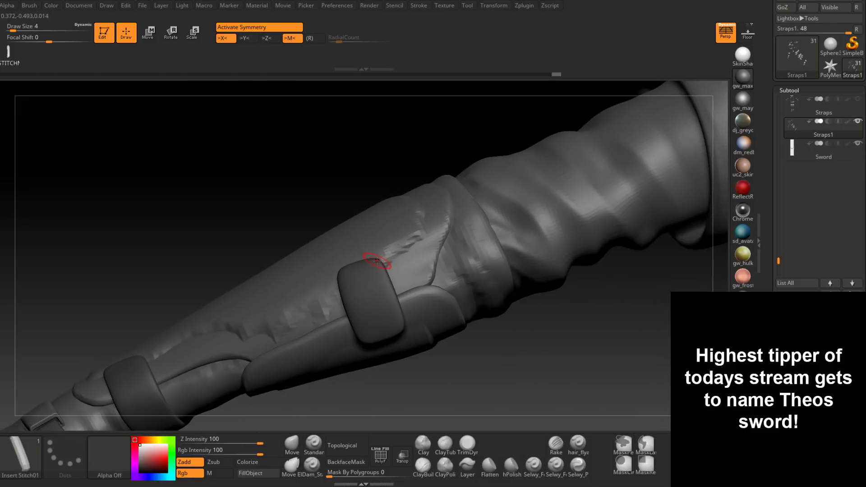
{"action": "left_click_drag", "start_coordinate": [377, 260], "coordinate": [407, 345]}
{"action": "right_click_drag", "start_coordinate": [412, 247], "coordinate": [390, 240], "text": "alt"}
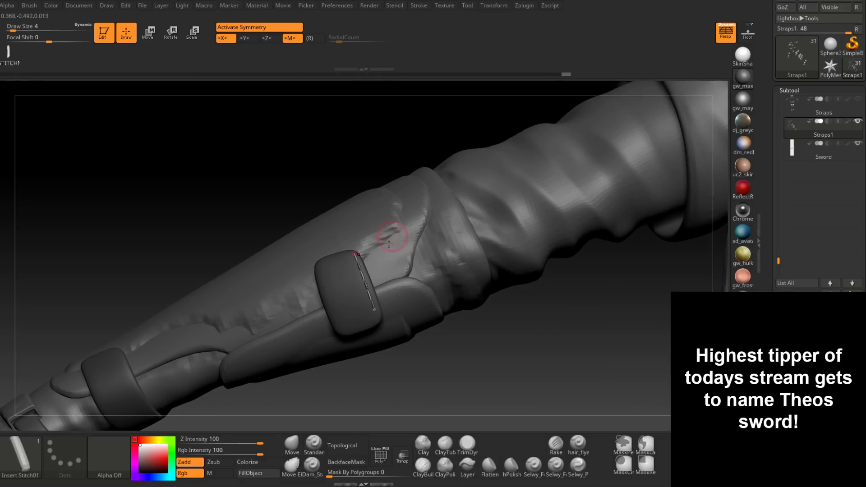
{"action": "right_click_drag", "start_coordinate": [344, 356], "coordinate": [341, 370]}
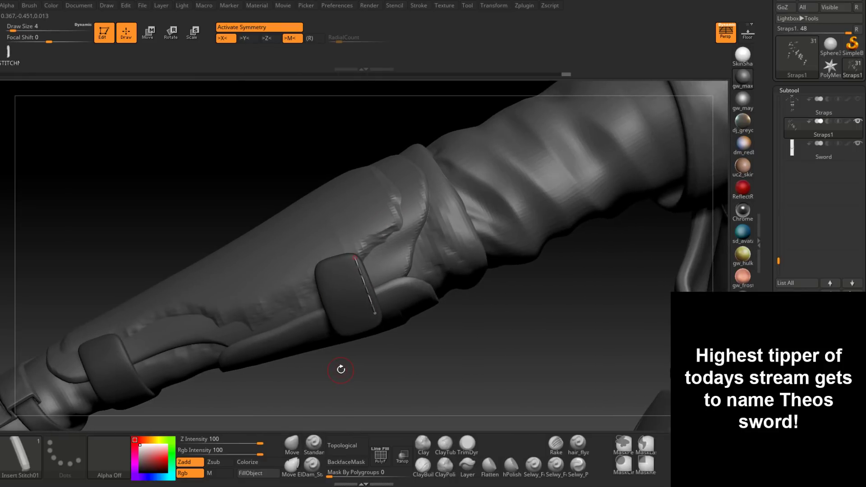
{"action": "left_click_drag", "start_coordinate": [356, 258], "coordinate": [364, 281]}
{"action": "left_click_drag", "start_coordinate": [373, 310], "coordinate": [371, 310]}
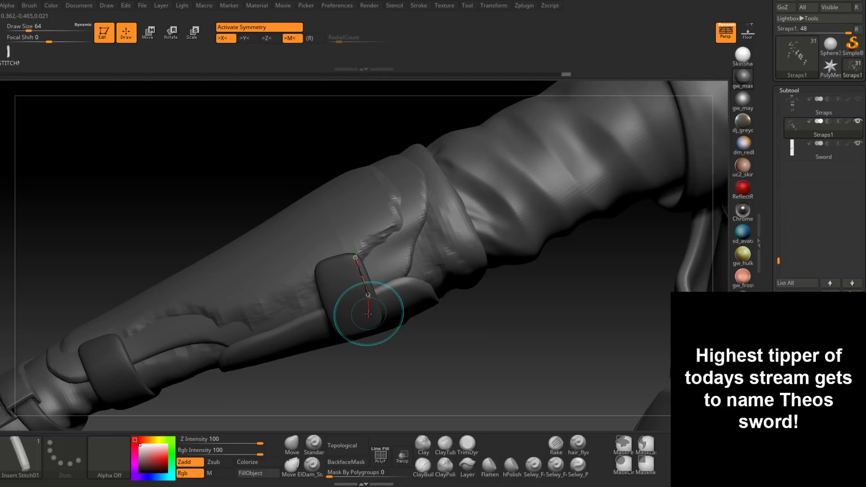
{"action": "key", "text": "bracketleft"}
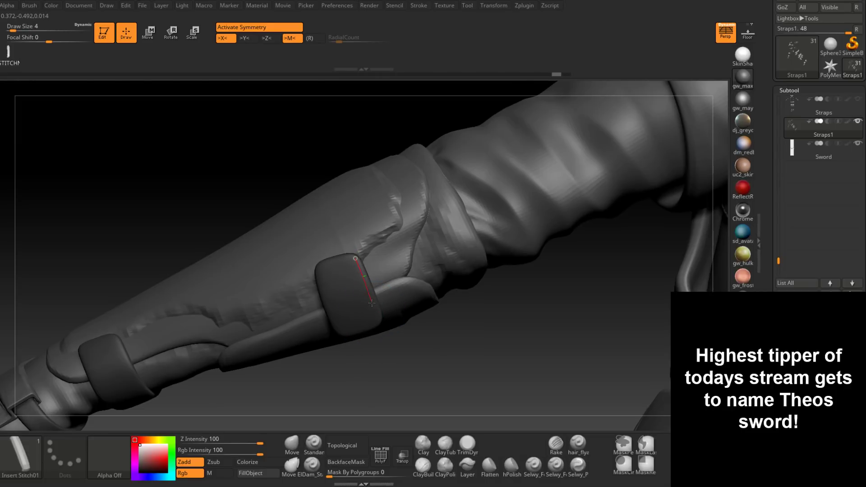
{"action": "left_click", "coordinate": [385, 337]}
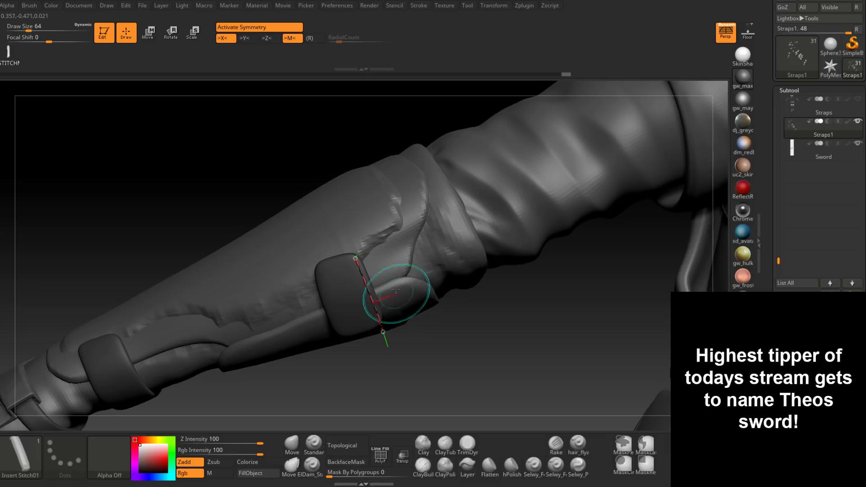
{"action": "right_click_drag", "start_coordinate": [396, 295], "coordinate": [387, 251]}
{"action": "key", "text": "ctrl+z"}
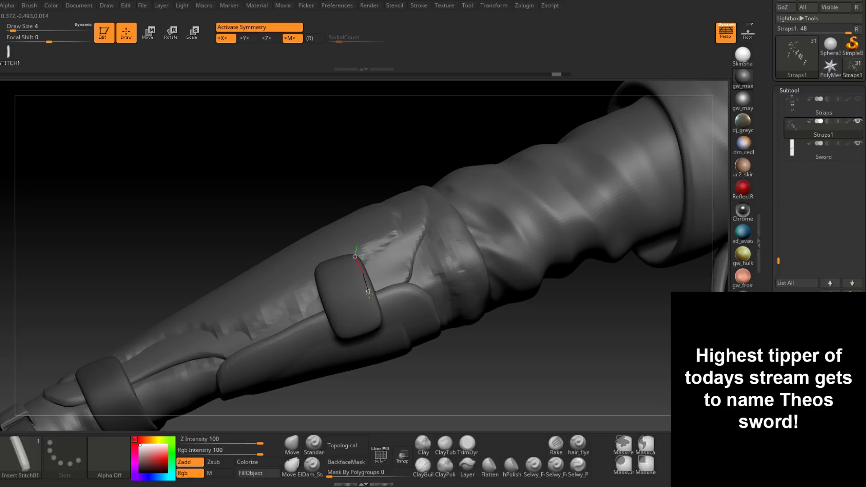
{"action": "left_click_drag", "start_coordinate": [382, 332], "coordinate": [384, 338]}
{"action": "right_click_drag", "start_coordinate": [361, 309], "coordinate": [361, 323], "text": "shift"}
{"action": "key", "text": "ctrl+z"}
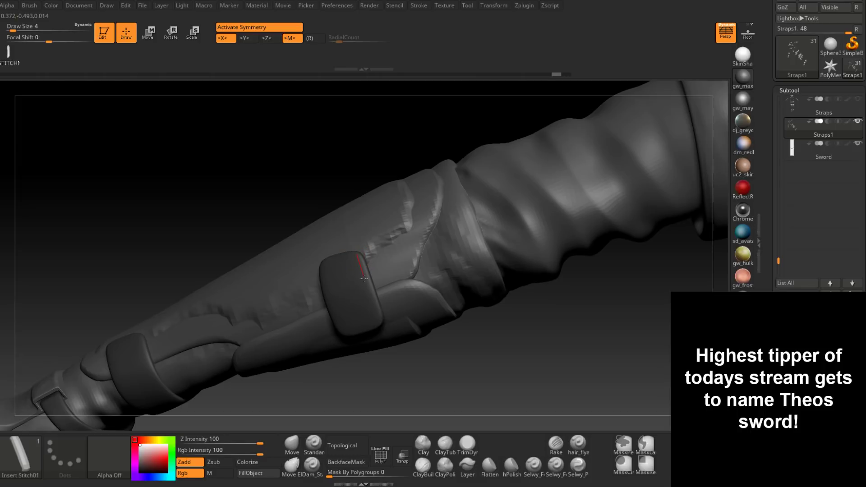
Insert a row of stitches along the elbow-side edge of the second strap, on the opposite side of the forearm.
{"action": "left_click_drag", "start_coordinate": [364, 279], "coordinate": [389, 358]}
{"action": "right_click_drag", "start_coordinate": [366, 329], "coordinate": [378, 316]}
{"action": "left_click", "coordinate": [348, 365]}
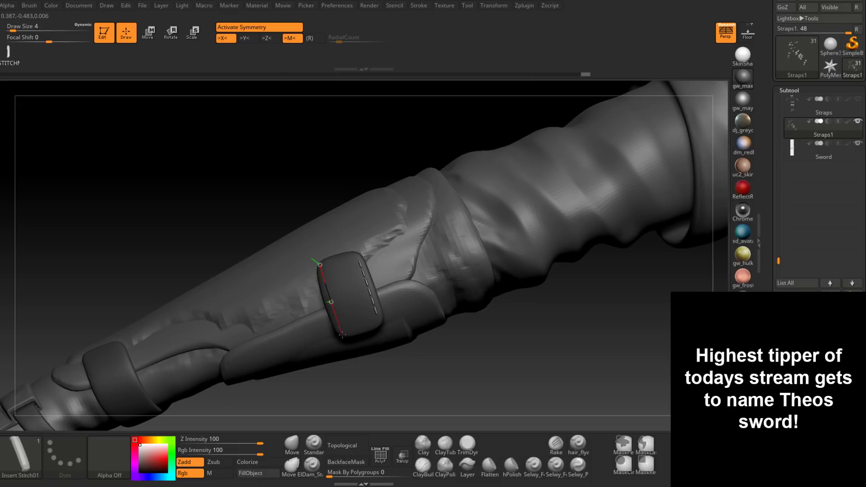
Insert a row of stitches along the wrist-side edge of the same forearm strap, redrawing the curve to stop at the strap's corner.
{"action": "left_click_drag", "start_coordinate": [342, 334], "coordinate": [353, 353]}
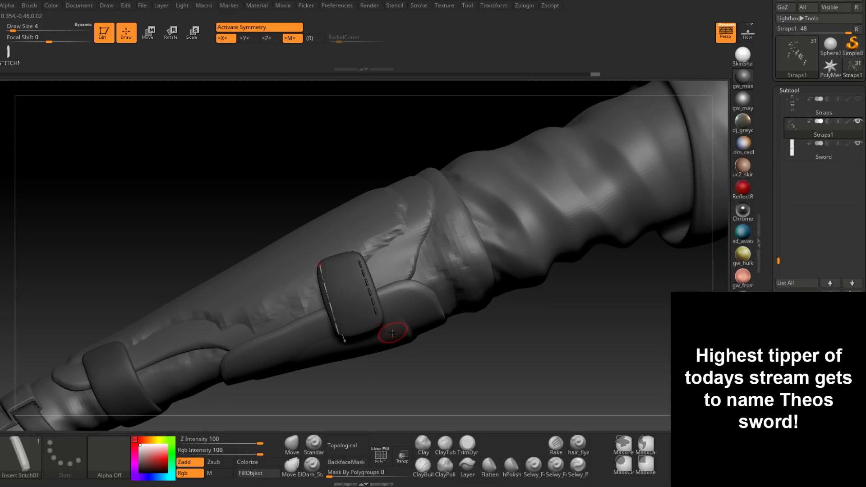
{"action": "key", "text": "ctrl+z"}
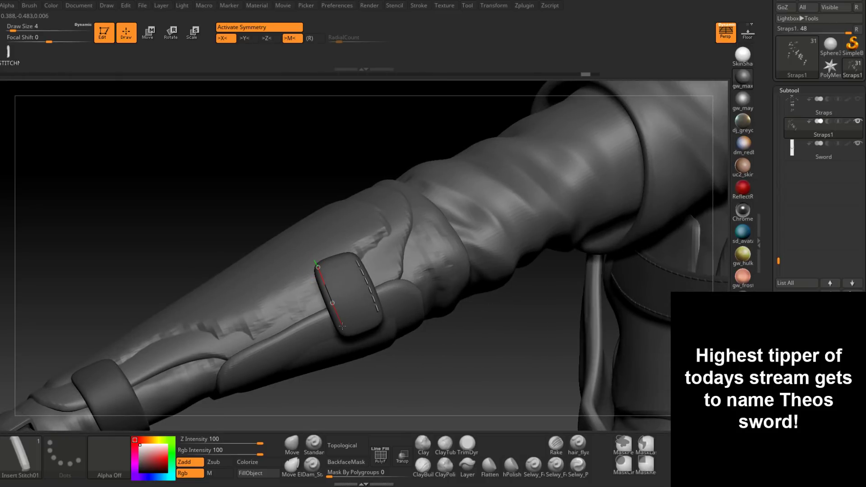
{"action": "left_click_drag", "start_coordinate": [342, 325], "coordinate": [344, 332]}
{"action": "key", "text": "ctrl+z"}
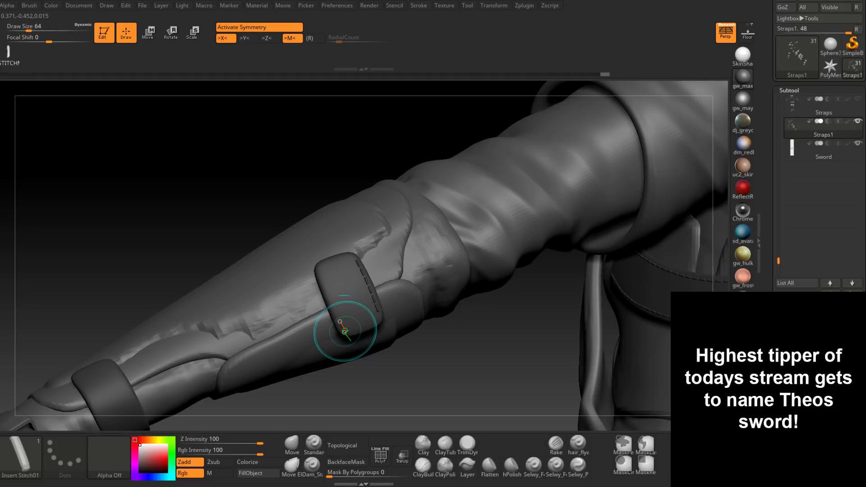
{"action": "key", "text": "ctrl+z"}
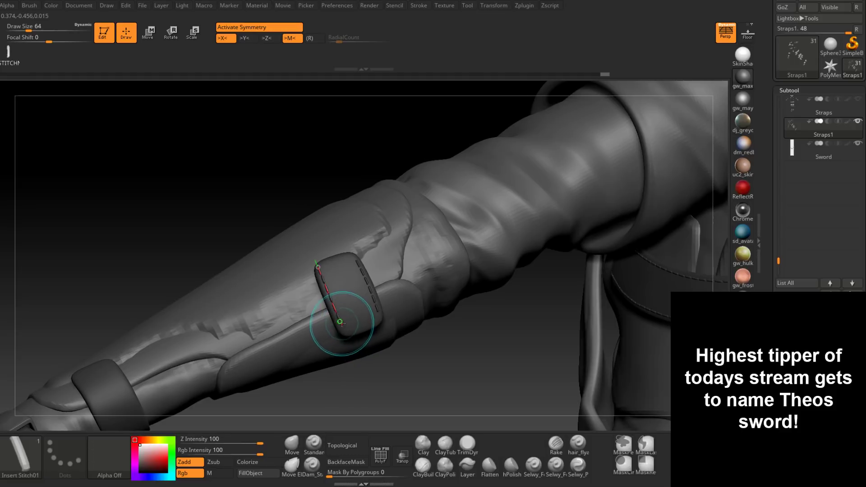
{"action": "left_click_drag", "start_coordinate": [340, 321], "coordinate": [342, 327]}
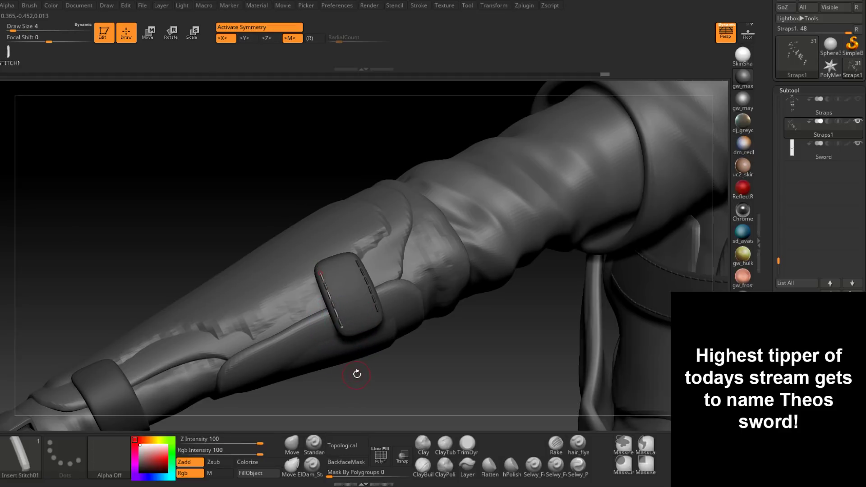
{"action": "left_click", "coordinate": [423, 279]}
{"action": "mouse_move", "coordinate": [421, 282]}
{"action": "right_mouse_down", "text": "ctrl"}
{"action": "mouse_move", "coordinate": [392, 261]}
{"action": "mouse_move", "coordinate": [389, 285]}
{"action": "mouse_move", "coordinate": [338, 212]}
{"action": "mouse_move", "coordinate": [348, 210]}
{"action": "mouse_move", "coordinate": [345, 244]}
{"action": "mouse_move", "coordinate": [303, 268]}
{"action": "right_mouse_up", "text": "ctrl"}
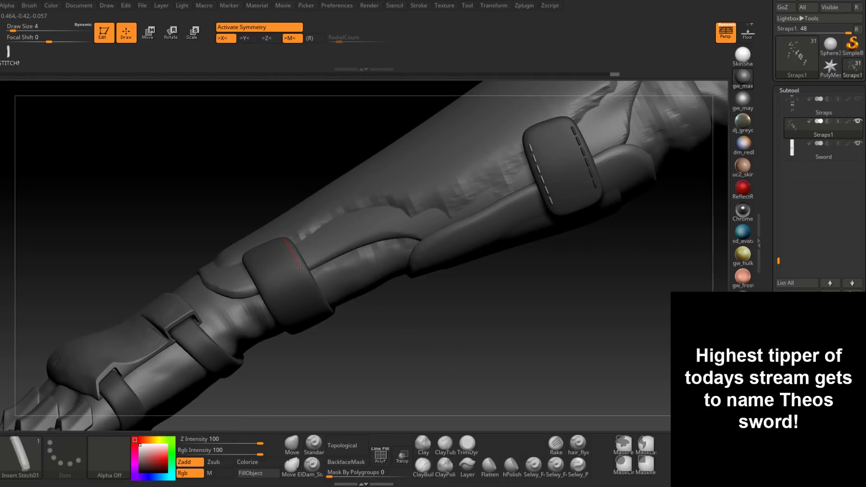
{"action": "left_click_drag", "start_coordinate": [308, 282], "coordinate": [336, 327]}
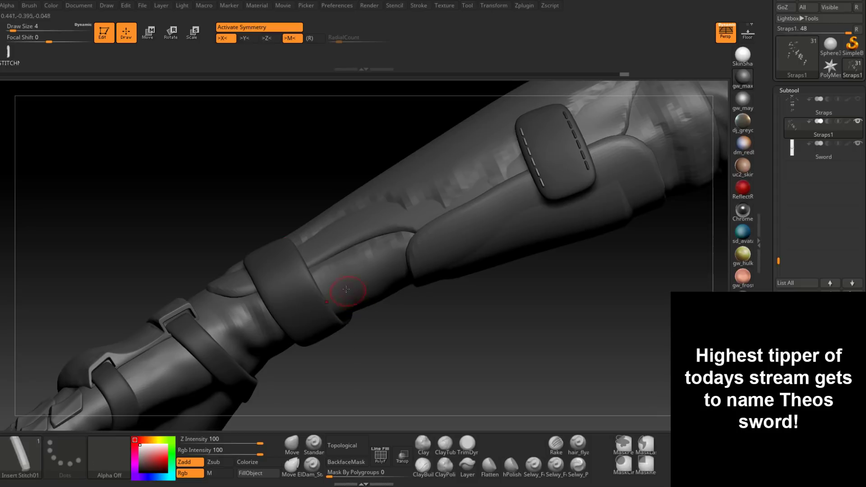
{"action": "key", "text": "ctrl+z"}
{"action": "key", "text": "ctrl+z"}
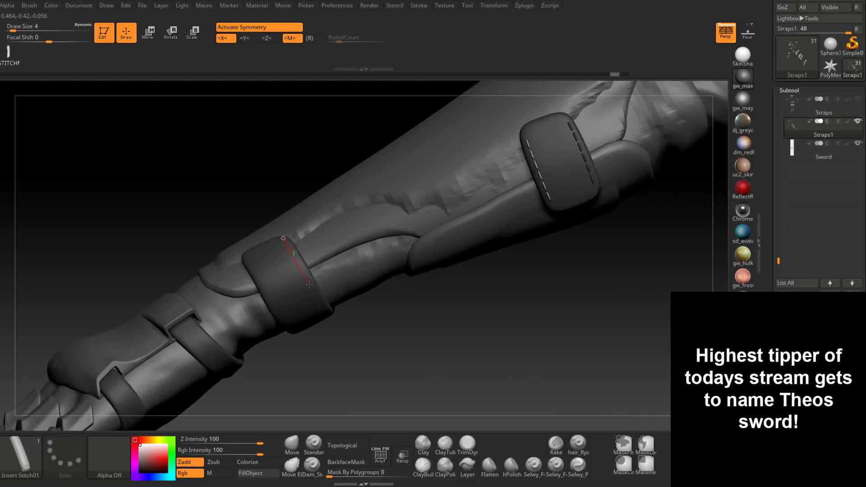
Insert a row of stitches along the elbow-side edge of the wrist strap, extending the curve in sections around the arm.
{"action": "left_click_drag", "start_coordinate": [309, 285], "coordinate": [309, 285]}
{"action": "mouse_move", "coordinate": [309, 285]}
{"action": "right_mouse_down"}
{"action": "mouse_move", "coordinate": [297, 255]}
{"action": "mouse_move", "coordinate": [302, 271]}
{"action": "right_mouse_up"}
{"action": "left_click_drag", "start_coordinate": [303, 265], "coordinate": [305, 266]}
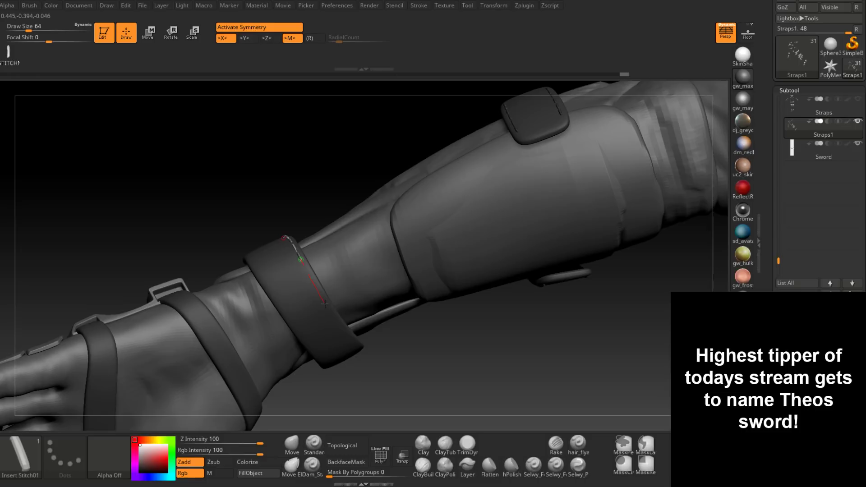
{"action": "key", "text": "ctrl+shift+z"}
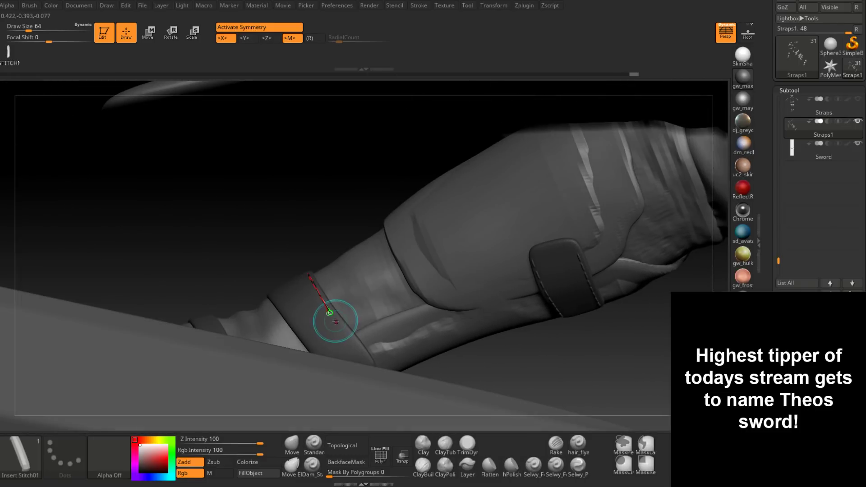
{"action": "right_click_drag", "start_coordinate": [340, 322], "coordinate": [338, 325]}
{"action": "left_click_drag", "start_coordinate": [337, 323], "coordinate": [336, 319]}
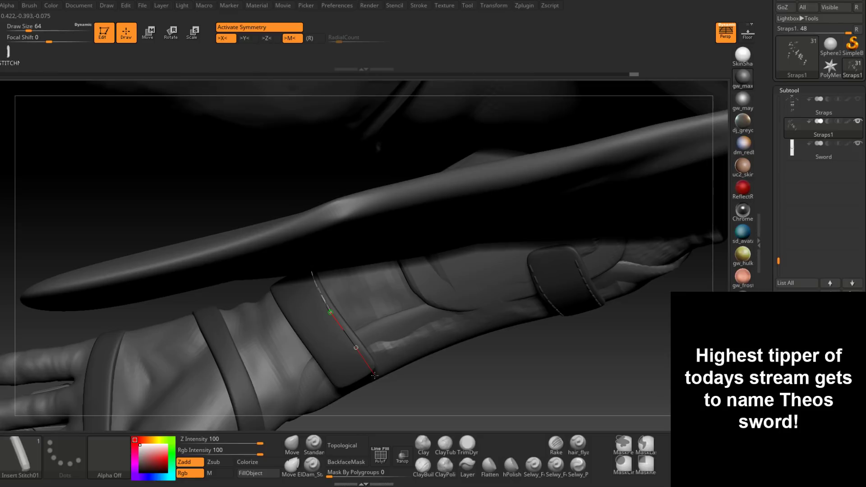
{"action": "key", "text": "ctrl+shift+z"}
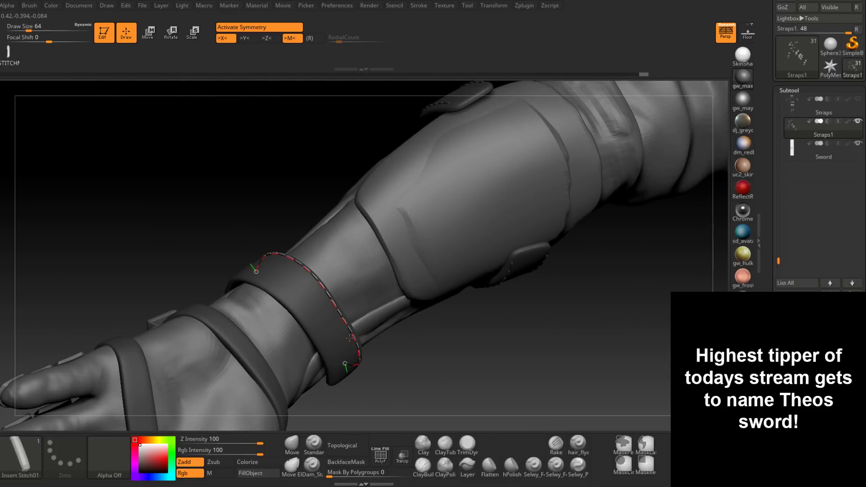
Refine the stitch curve along the wrist strap's elbow-side edge so the row follows the edge around the arm.
{"action": "left_click", "coordinate": [363, 327]}
{"action": "mouse_move", "coordinate": [383, 318]}
{"action": "right_mouse_down"}
{"action": "mouse_move", "coordinate": [386, 361]}
{"action": "mouse_move", "coordinate": [401, 359]}
{"action": "mouse_move", "coordinate": [392, 366]}
{"action": "mouse_move", "coordinate": [275, 303]}
{"action": "right_mouse_up"}
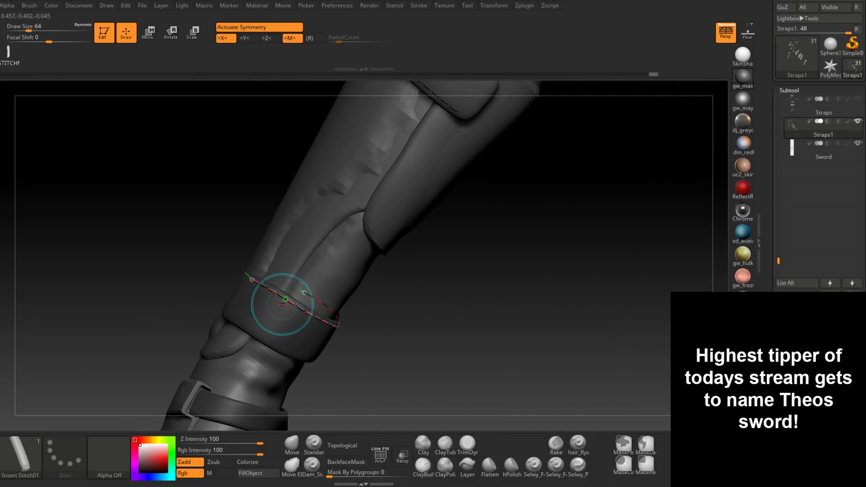
{"action": "key", "text": "ctrl+shift+z"}
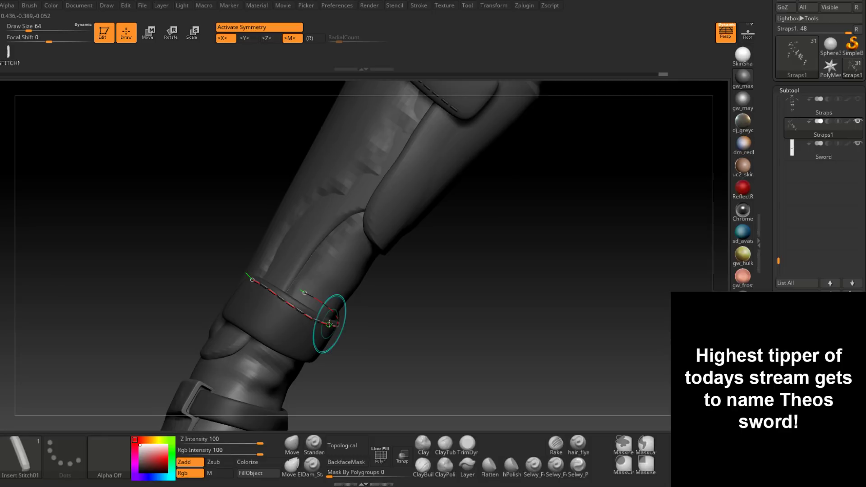
{"action": "key", "text": "ctrl+shift+z"}
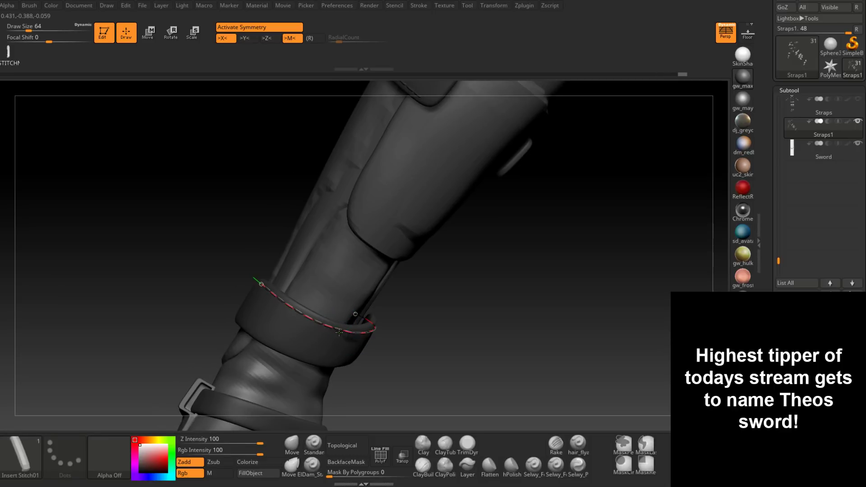
{"action": "key", "text": "ctrl+shift+z"}
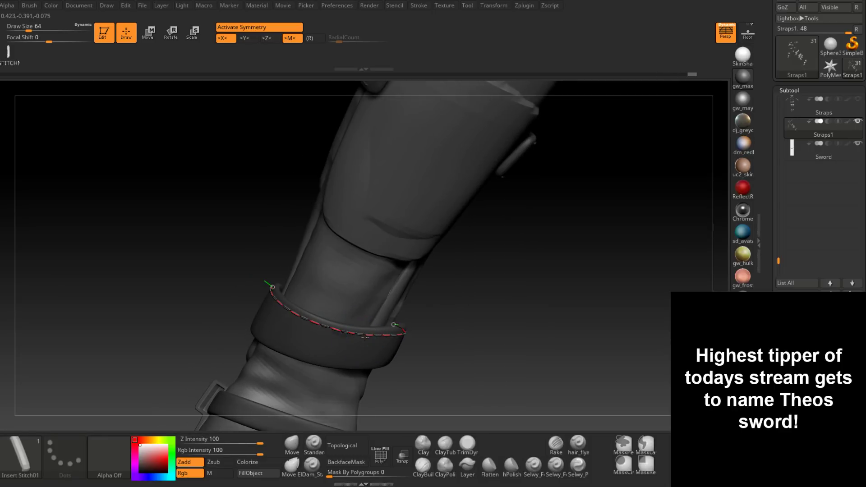
{"action": "key", "text": "ctrl+shift+z"}
{"action": "key", "text": "ctrl+z"}
{"action": "key", "text": "ctrl+z"}
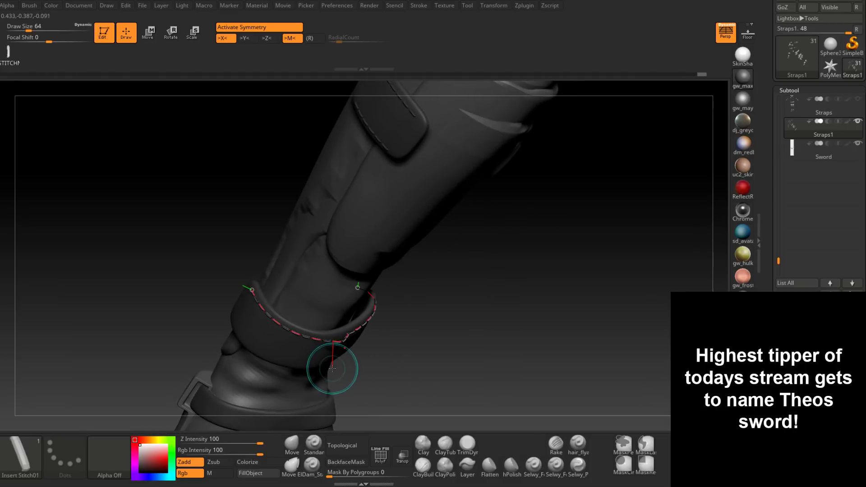
{"action": "right_click_drag", "start_coordinate": [340, 340], "coordinate": [330, 323]}
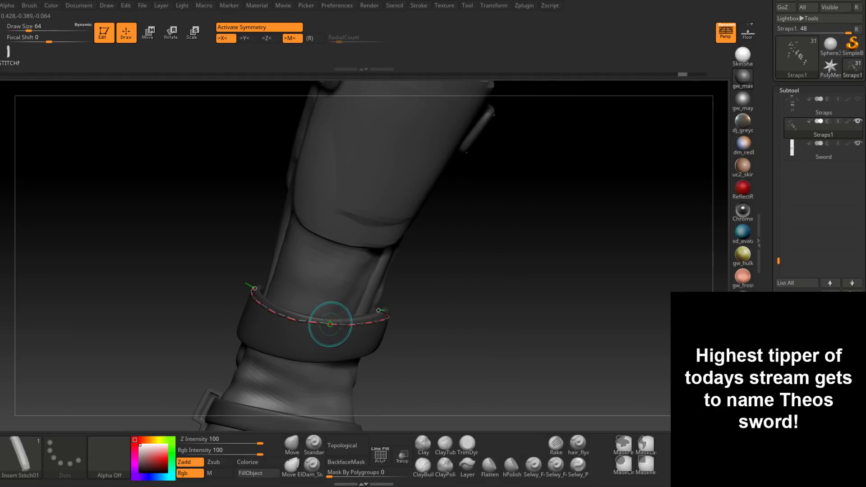
{"action": "key", "text": "ctrl+shift+z"}
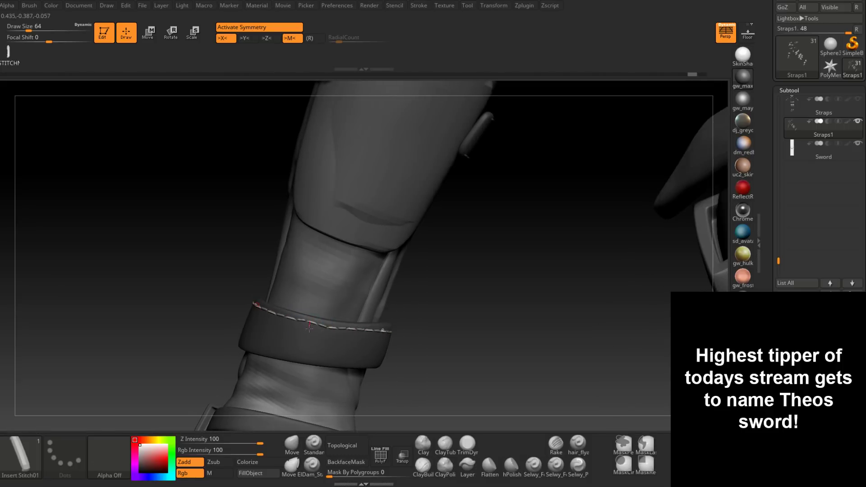
{"action": "key", "text": "ctrl+shift+z"}
{"action": "mouse_move", "coordinate": [315, 333]}
{"action": "right_mouse_down"}
{"action": "mouse_move", "coordinate": [356, 369]}
{"action": "mouse_move", "coordinate": [355, 351]}
{"action": "right_mouse_up"}
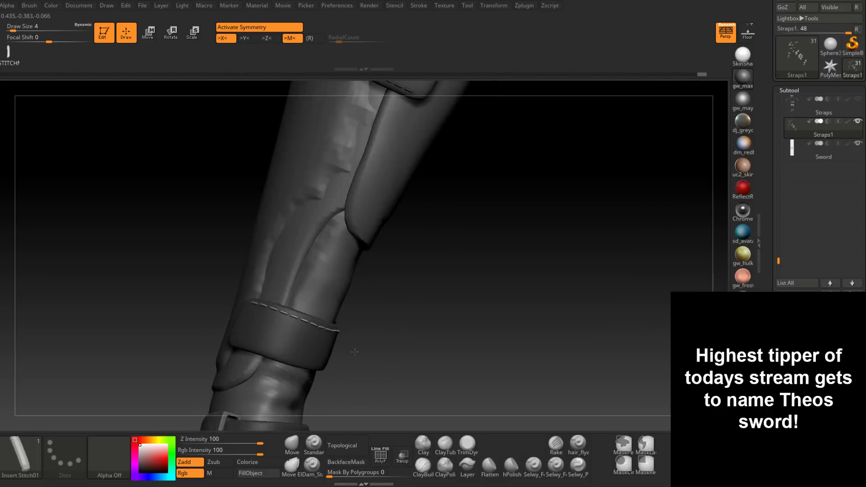
Insert a row of stitches along the hand-side edge of the wrist strap, extending the curve around the arm.
{"action": "left_click_drag", "start_coordinate": [355, 351], "coordinate": [299, 346]}
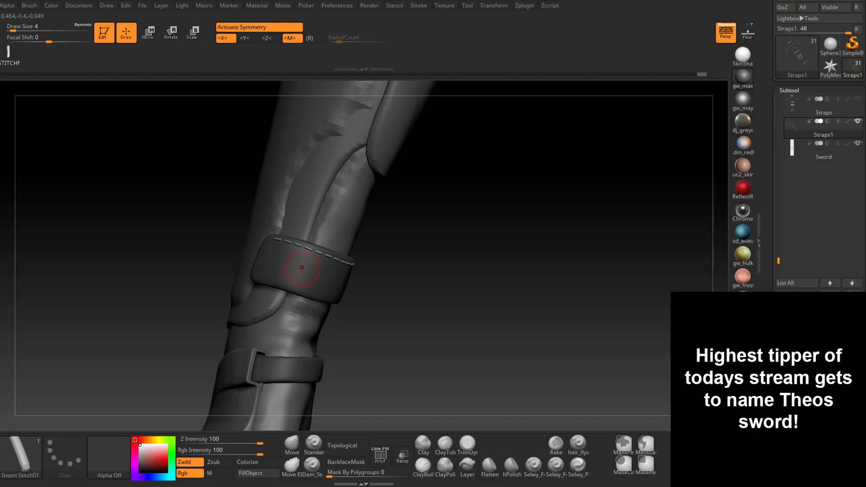
{"action": "mouse_move", "coordinate": [301, 275]}
{"action": "left_mouse_down"}
{"action": "mouse_move", "coordinate": [266, 278]}
{"action": "mouse_move", "coordinate": [294, 287]}
{"action": "left_mouse_up"}
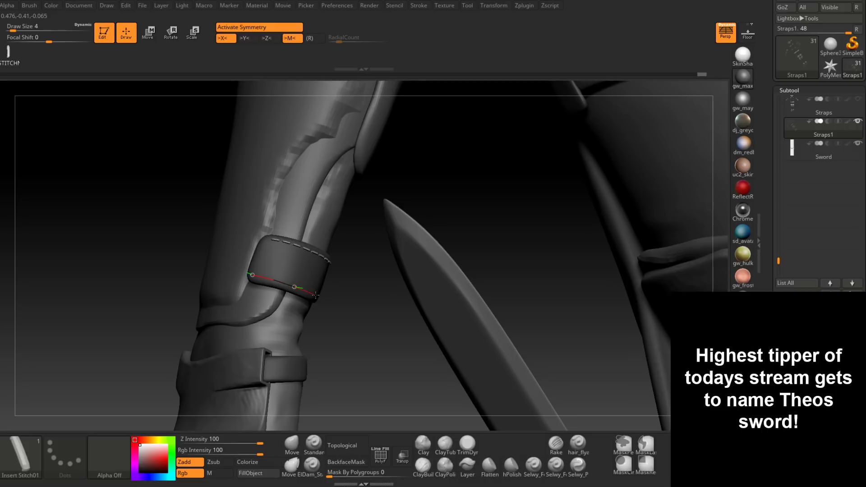
{"action": "left_click_drag", "start_coordinate": [363, 325], "coordinate": [290, 288]}
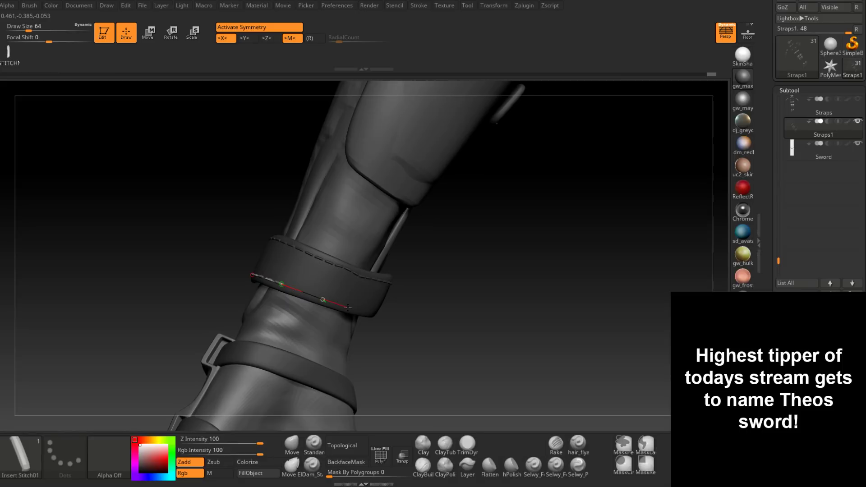
{"action": "left_click_drag", "start_coordinate": [348, 308], "coordinate": [376, 315]}
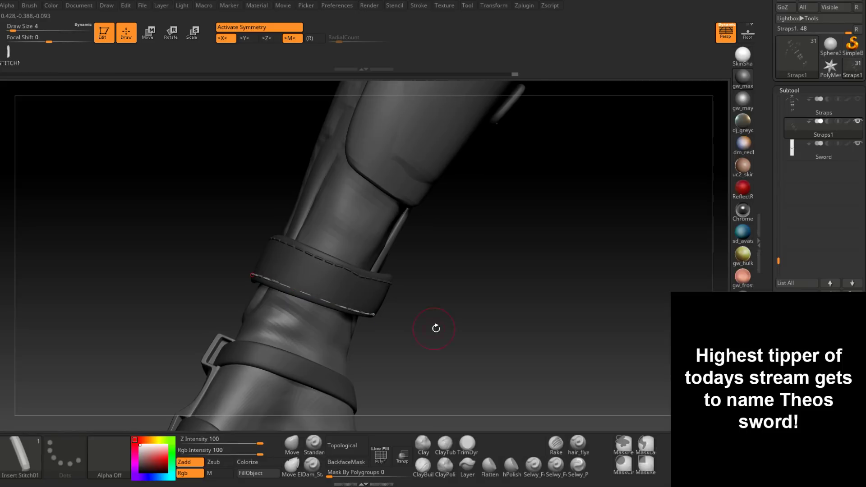
Extend the wrist strap's hand-side stitch row past the strap's end corner and fit the curve to the edge.
{"action": "mouse_move", "coordinate": [436, 328]}
{"action": "left_mouse_down"}
{"action": "mouse_move", "coordinate": [419, 303]}
{"action": "mouse_move", "coordinate": [439, 314]}
{"action": "left_mouse_up"}
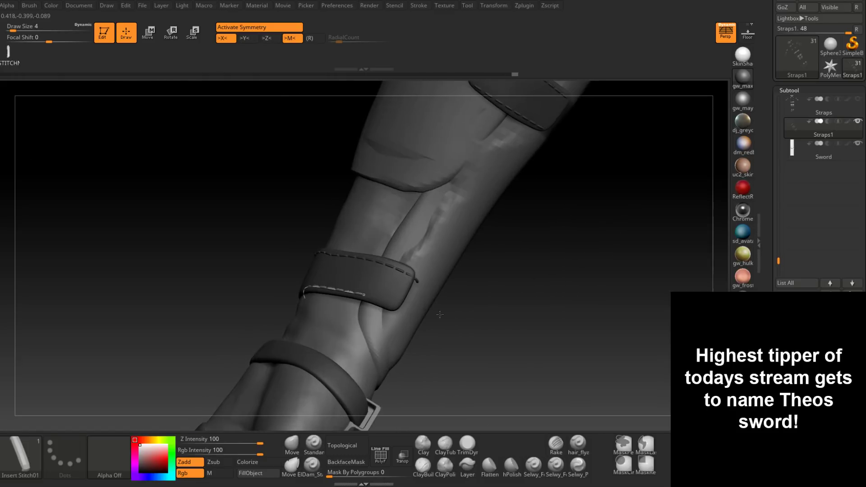
{"action": "left_click_drag", "start_coordinate": [363, 296], "coordinate": [379, 303]}
{"action": "key", "text": "ctrl+z"}
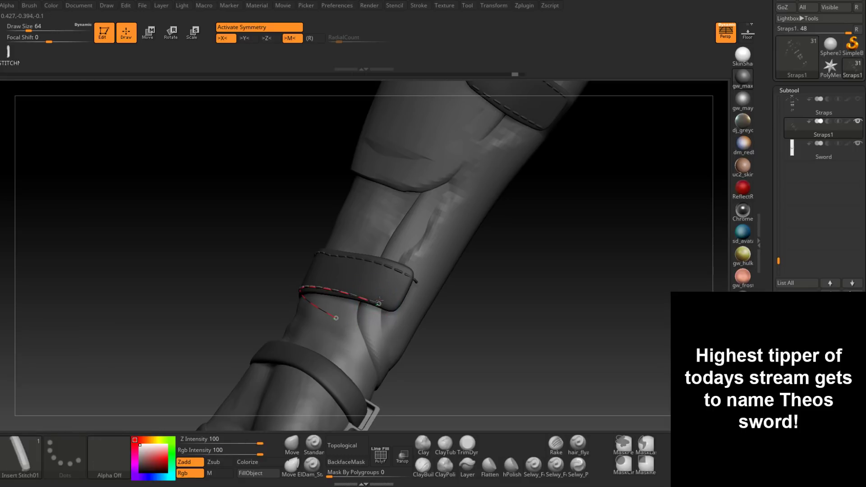
{"action": "key", "text": "ctrl+shift+z"}
{"action": "left_click_drag", "start_coordinate": [381, 294], "coordinate": [382, 299]}
{"action": "mouse_move", "coordinate": [409, 313]}
{"action": "left_mouse_down"}
{"action": "mouse_move", "coordinate": [454, 315]}
{"action": "mouse_move", "coordinate": [435, 328]}
{"action": "mouse_move", "coordinate": [385, 302]}
{"action": "left_mouse_up"}
{"action": "left_click", "coordinate": [362, 297]}
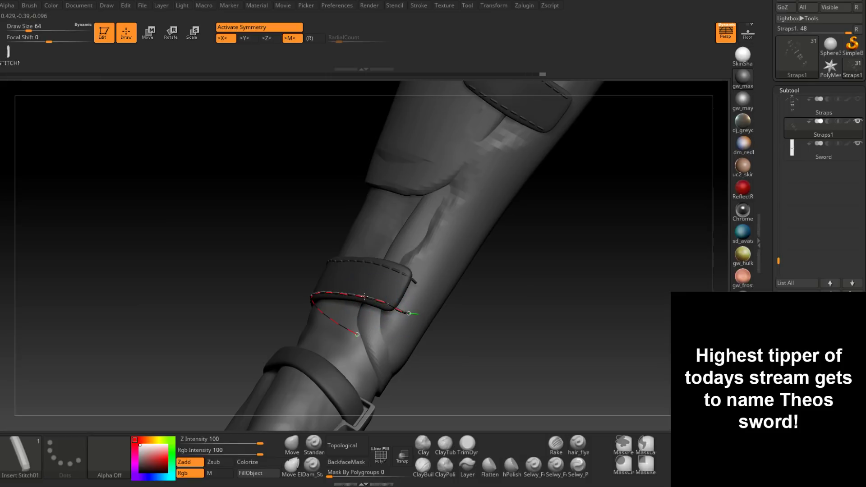
{"action": "left_click_drag", "start_coordinate": [482, 284], "coordinate": [427, 315]}
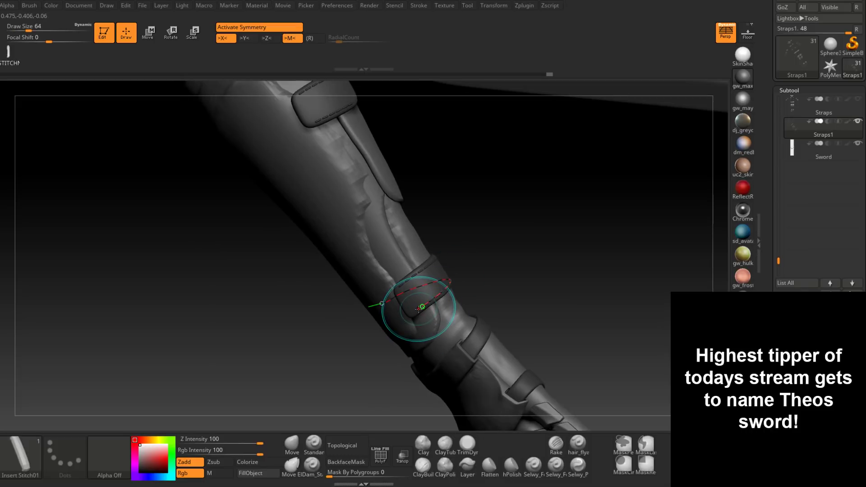
{"action": "left_click_drag", "start_coordinate": [491, 275], "coordinate": [562, 250]}
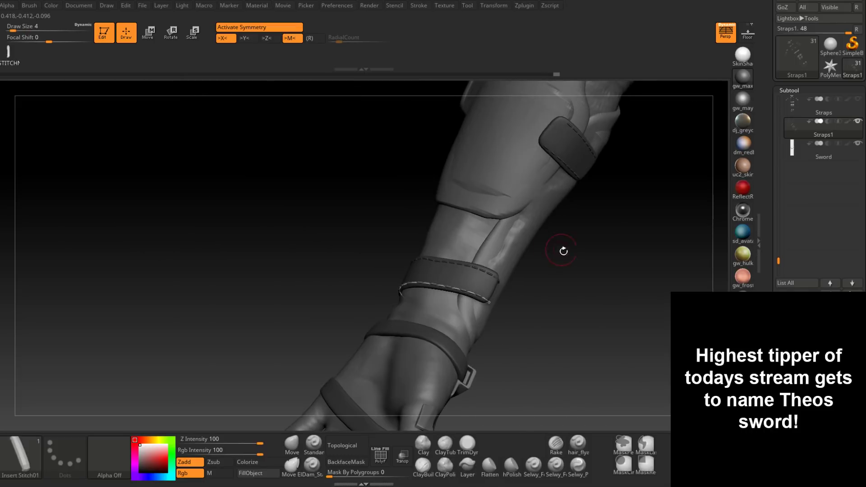
{"action": "left_click_drag", "start_coordinate": [555, 284], "coordinate": [541, 288]}
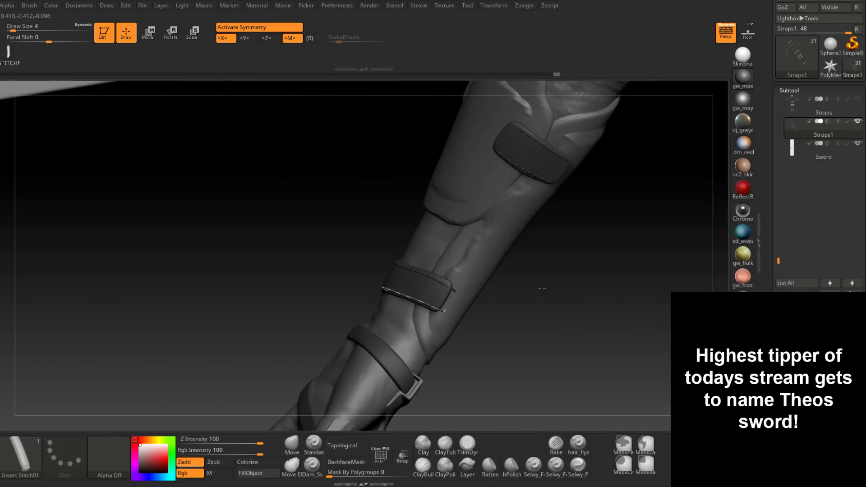
{"action": "left_click", "coordinate": [482, 280]}
Start a row of stitches at the buckle along the forearm-side edge of the buckled hand strap nearest the wrist.
{"action": "mouse_move", "coordinate": [387, 341]}
{"action": "right_mouse_down"}
{"action": "mouse_move", "coordinate": [442, 359]}
{"action": "mouse_move", "coordinate": [415, 349]}
{"action": "mouse_move", "coordinate": [369, 303]}
{"action": "right_mouse_up"}
{"action": "key", "text": "ctrl"}
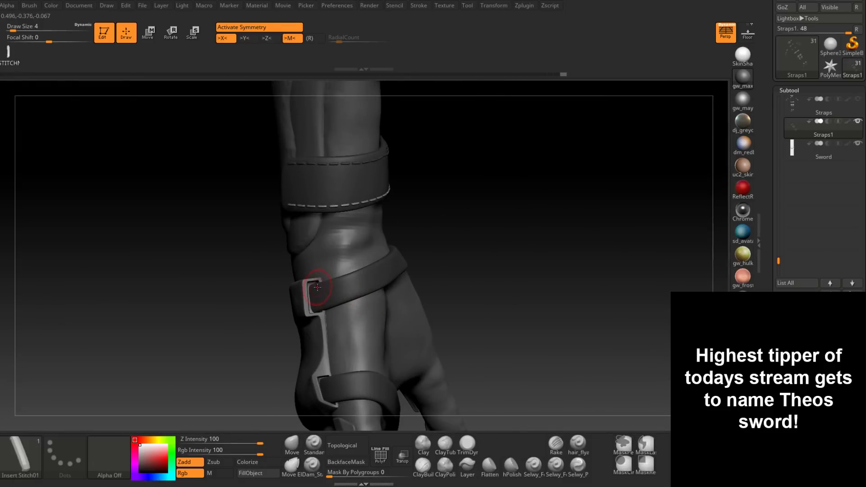
{"action": "mouse_move", "coordinate": [310, 287]}
{"action": "right_mouse_down"}
{"action": "mouse_move", "coordinate": [343, 289]}
{"action": "mouse_move", "coordinate": [311, 288]}
{"action": "right_mouse_up"}
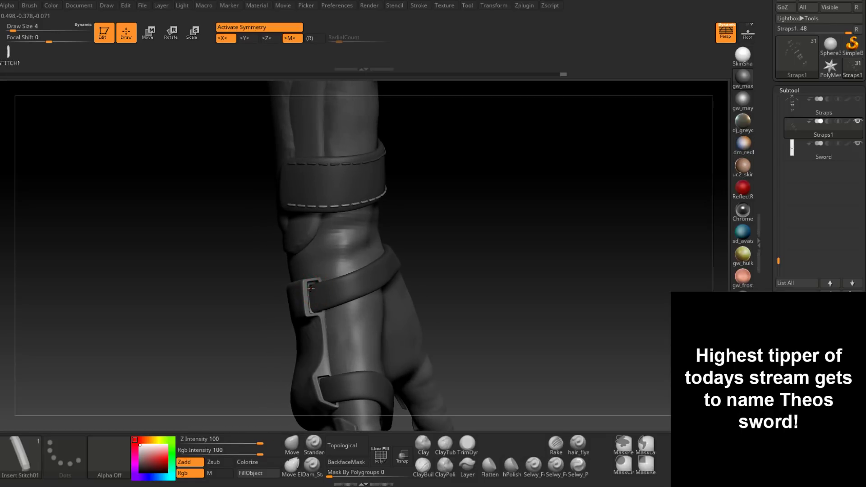
{"action": "left_click_drag", "start_coordinate": [346, 281], "coordinate": [381, 265]}
{"action": "mouse_move", "coordinate": [419, 243]}
{"action": "left_mouse_down"}
{"action": "mouse_move", "coordinate": [320, 271]}
{"action": "mouse_move", "coordinate": [365, 281]}
{"action": "left_mouse_up"}
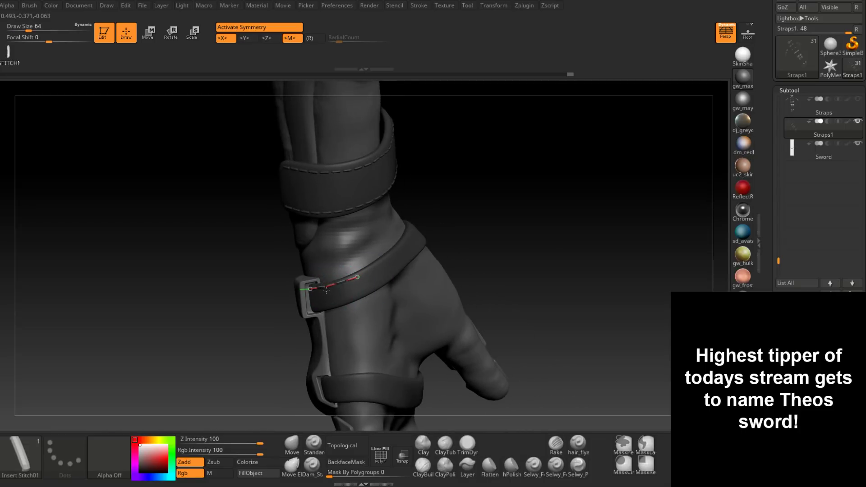
{"action": "left_click", "coordinate": [316, 290]}
{"action": "key", "text": "bracketleft"}
{"action": "key", "text": "bracketleft"}
{"action": "key", "text": "bracketleft"}
{"action": "key", "text": "bracketleft"}
{"action": "key", "text": "bracketleft"}
{"action": "key", "text": "bracketleft"}
Extend the buckled strap's stitch row in sections across the palm side and around to the far side of the buckle.
{"action": "mouse_move", "coordinate": [392, 267]}
{"action": "right_mouse_down"}
{"action": "mouse_move", "coordinate": [357, 275]}
{"action": "mouse_move", "coordinate": [368, 271]}
{"action": "right_mouse_up"}
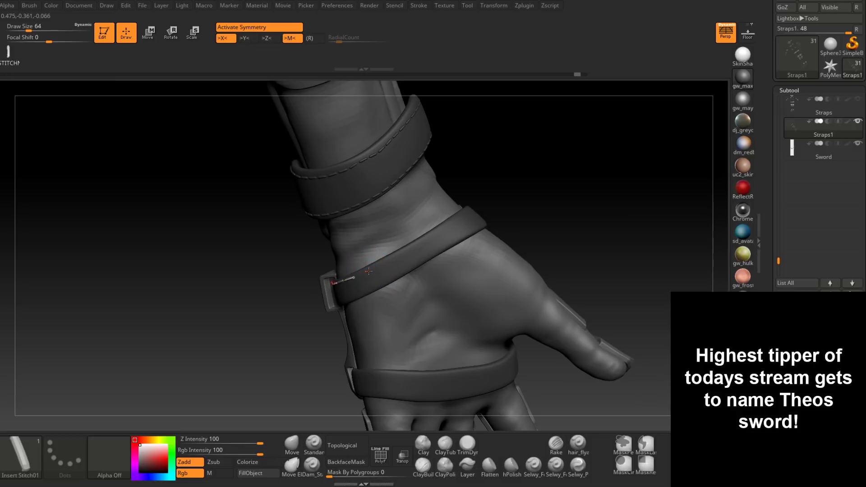
{"action": "left_click_drag", "start_coordinate": [386, 262], "coordinate": [400, 256]}
{"action": "left_click_drag", "start_coordinate": [445, 227], "coordinate": [473, 208]}
{"action": "mouse_move", "coordinate": [518, 190]}
{"action": "left_mouse_down"}
{"action": "mouse_move", "coordinate": [491, 216]}
{"action": "mouse_move", "coordinate": [412, 249]}
{"action": "left_mouse_up"}
{"action": "left_click_drag", "start_coordinate": [403, 254], "coordinate": [417, 248]}
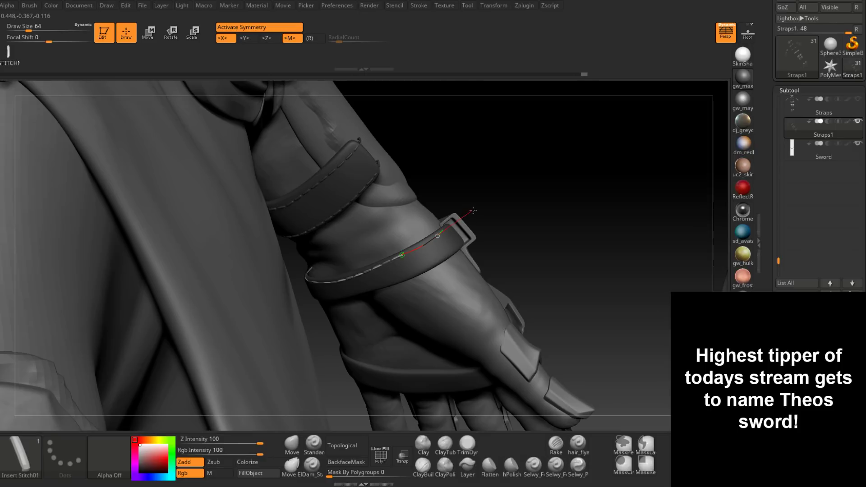
{"action": "left_click_drag", "start_coordinate": [477, 206], "coordinate": [477, 207]}
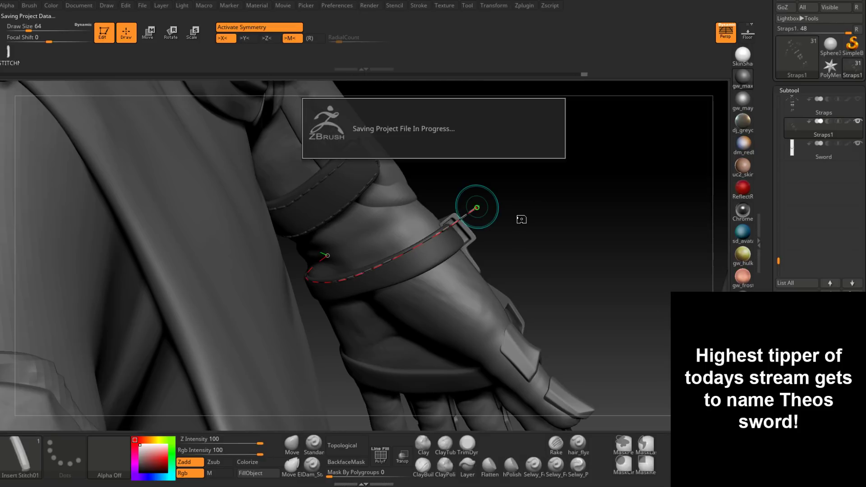
Try to reshape the stitch curve where it meets the far side of the buckle.
{"action": "mouse_move", "coordinate": [509, 232]}
{"action": "left_mouse_down"}
{"action": "mouse_move", "coordinate": [502, 193]}
{"action": "mouse_move", "coordinate": [495, 211]}
{"action": "left_mouse_up"}
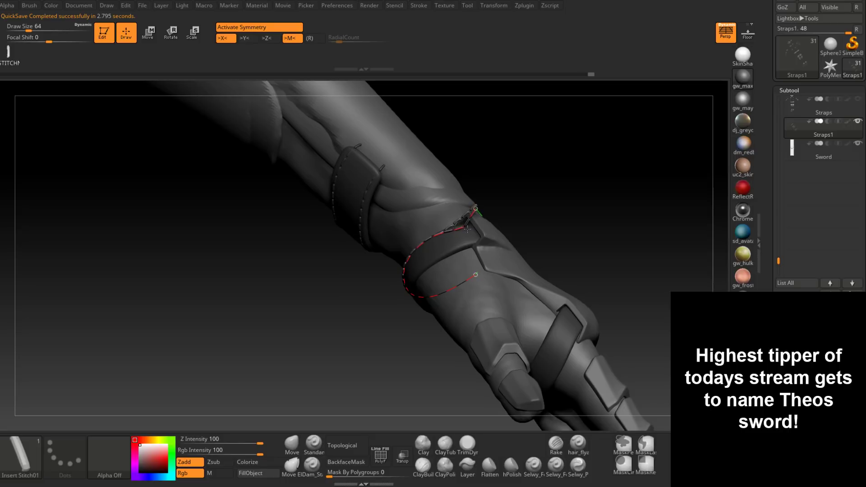
{"action": "left_click", "coordinate": [465, 231]}
{"action": "right_click_drag", "start_coordinate": [465, 231], "coordinate": [461, 234]}
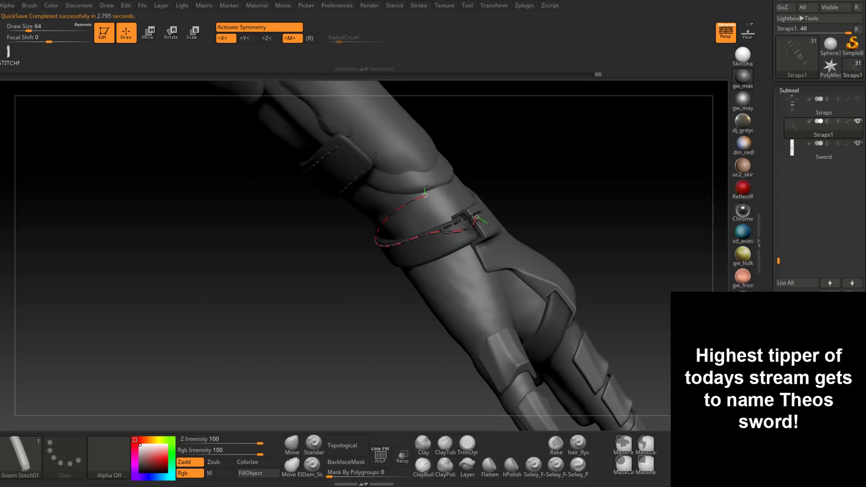
{"action": "left_click_drag", "start_coordinate": [461, 223], "coordinate": [464, 210]}
{"action": "key", "text": "ctrl+z"}
{"action": "key", "text": "ctrl+z"}
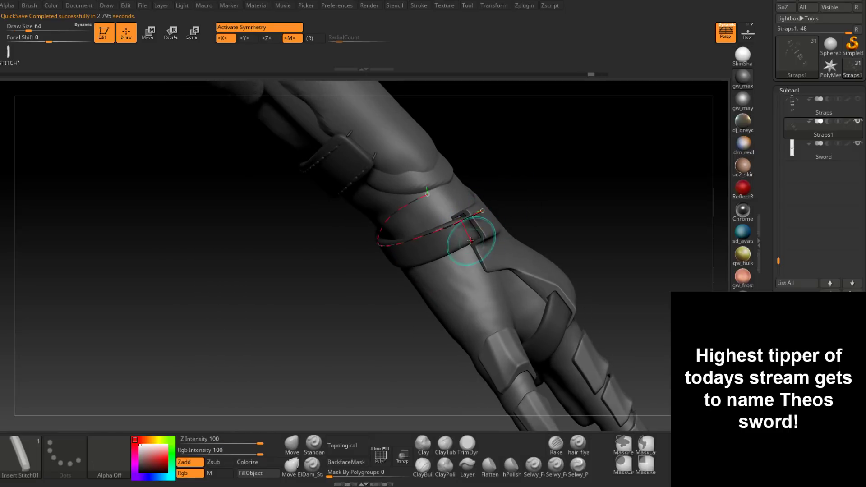
Adjust the stitch curve on the thumb side of the buckled strap so it hugs the strap's forearm-side edge up to the buckle.
{"action": "mouse_move", "coordinate": [471, 240]}
{"action": "right_mouse_down"}
{"action": "mouse_move", "coordinate": [459, 223]}
{"action": "mouse_move", "coordinate": [460, 246]}
{"action": "mouse_move", "coordinate": [456, 212]}
{"action": "mouse_move", "coordinate": [463, 244]}
{"action": "right_mouse_up"}
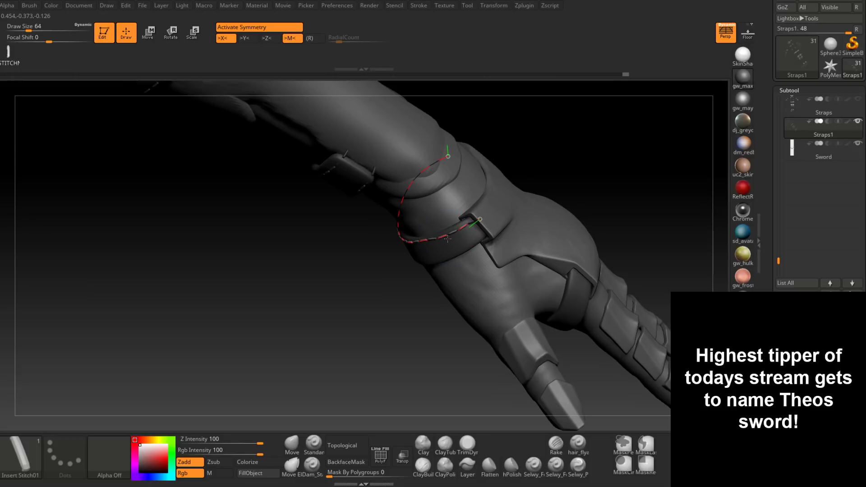
{"action": "left_click", "coordinate": [447, 239]}
{"action": "right_click_drag", "start_coordinate": [447, 239], "coordinate": [496, 248]}
{"action": "left_click", "coordinate": [422, 247]}
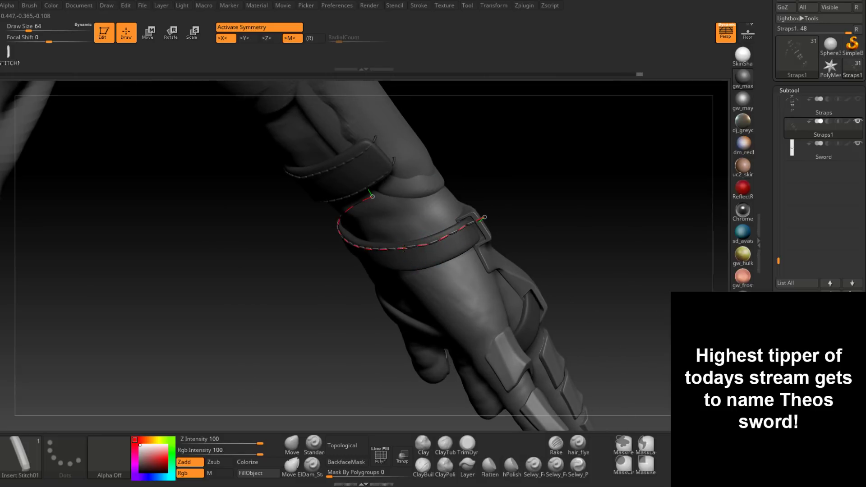
{"action": "mouse_move", "coordinate": [402, 251]}
{"action": "right_mouse_down"}
{"action": "mouse_move", "coordinate": [381, 252]}
{"action": "mouse_move", "coordinate": [407, 251]}
{"action": "right_mouse_up"}
{"action": "left_click", "coordinate": [386, 251]}
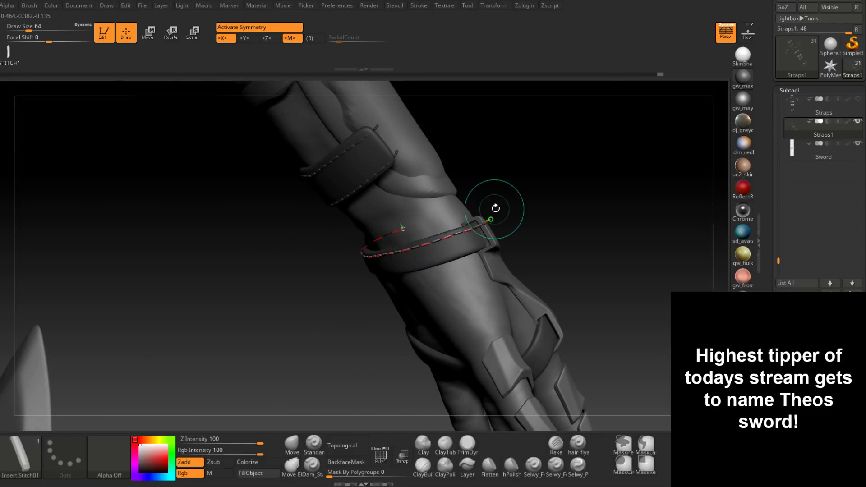
{"action": "right_click_drag", "start_coordinate": [496, 237], "coordinate": [465, 270]}
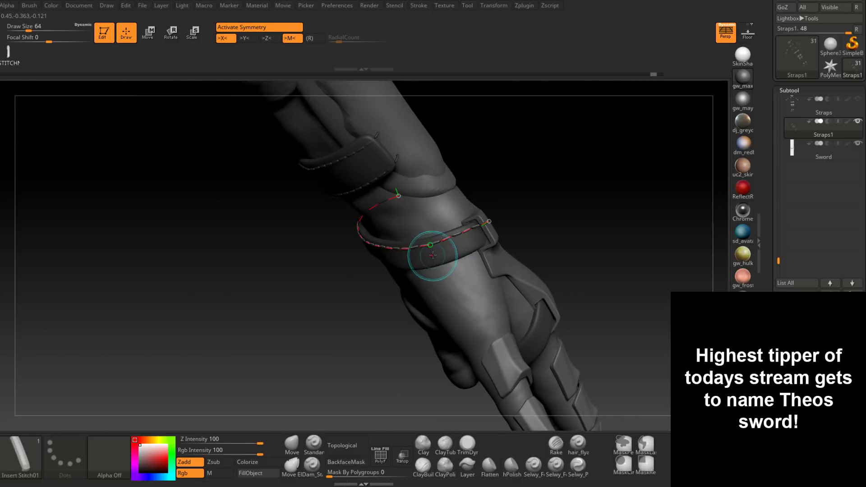
{"action": "left_click", "coordinate": [431, 245]}
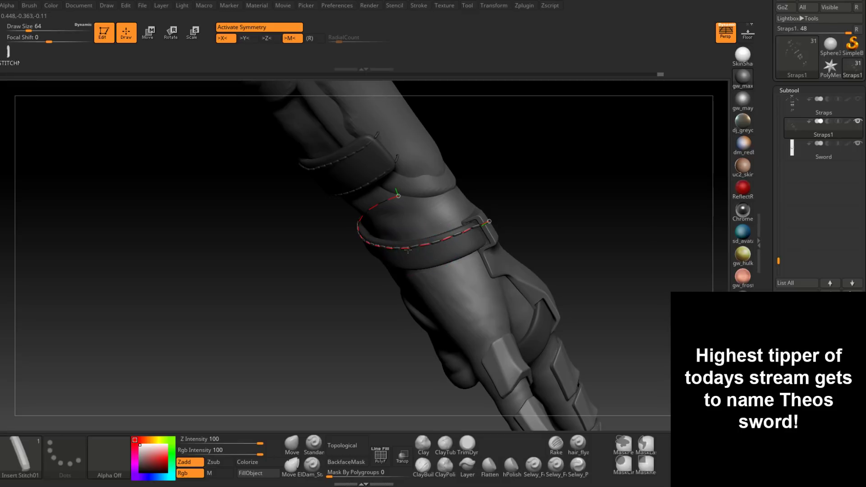
{"action": "left_click", "coordinate": [407, 249]}
{"action": "left_click", "coordinate": [419, 247]}
{"action": "right_click_drag", "start_coordinate": [467, 251], "coordinate": [483, 229]}
{"action": "left_click_drag", "start_coordinate": [483, 229], "coordinate": [485, 233]}
Pull the starting end of the buckled strap's stitch row into the buckle and realign the nearby stitches with the edge.
{"action": "mouse_move", "coordinate": [484, 231]}
{"action": "right_mouse_down"}
{"action": "mouse_move", "coordinate": [455, 233]}
{"action": "mouse_move", "coordinate": [471, 235]}
{"action": "mouse_move", "coordinate": [439, 193]}
{"action": "mouse_move", "coordinate": [392, 283]}
{"action": "mouse_move", "coordinate": [358, 265]}
{"action": "right_mouse_up"}
{"action": "key", "text": "ctrl+z"}
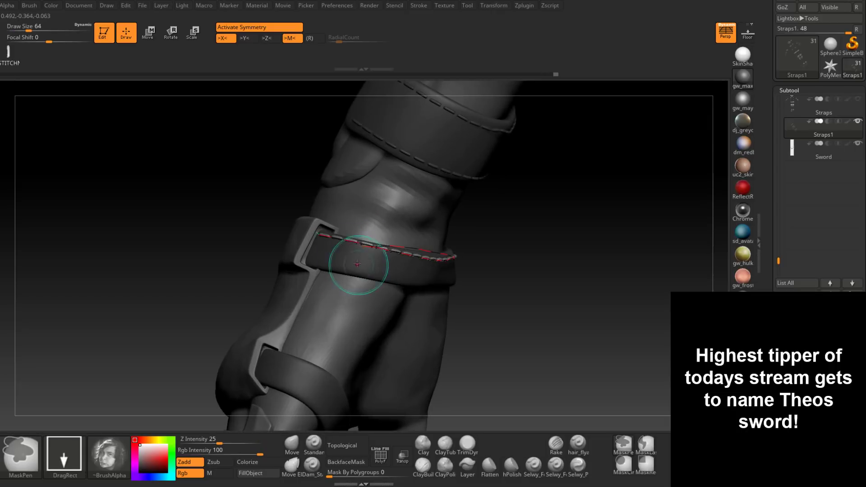
{"action": "left_click_drag", "start_coordinate": [329, 241], "coordinate": [319, 236]}
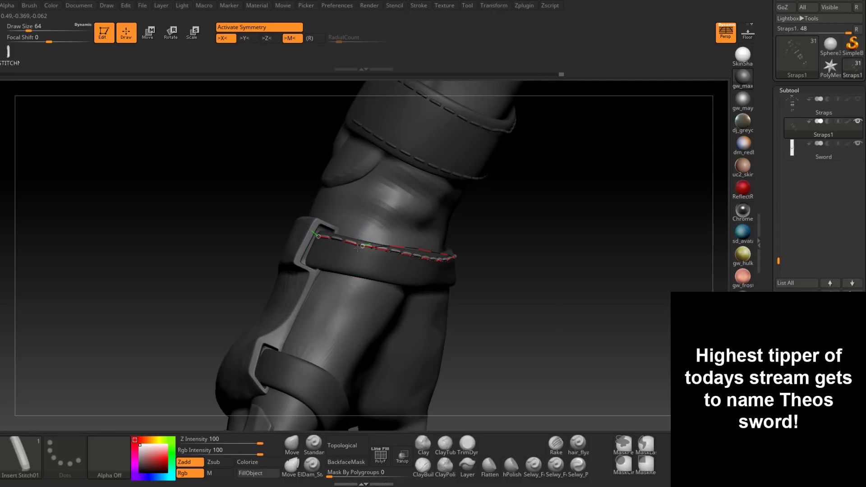
{"action": "right_click_drag", "start_coordinate": [359, 244], "coordinate": [342, 242]}
{"action": "left_click", "coordinate": [340, 244]}
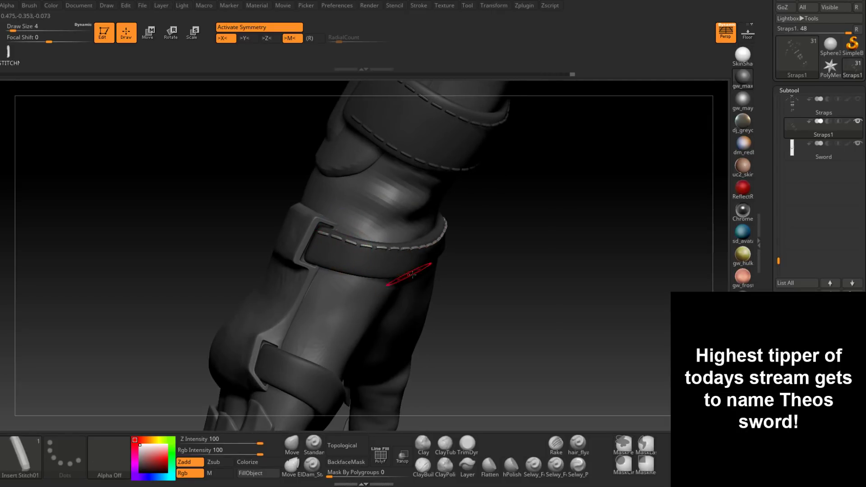
Start a second stitch row along the finger-side edge of the buckled wrist strap, drawing it in sections across the palm side.
{"action": "right_click_drag", "start_coordinate": [411, 275], "coordinate": [604, 299]}
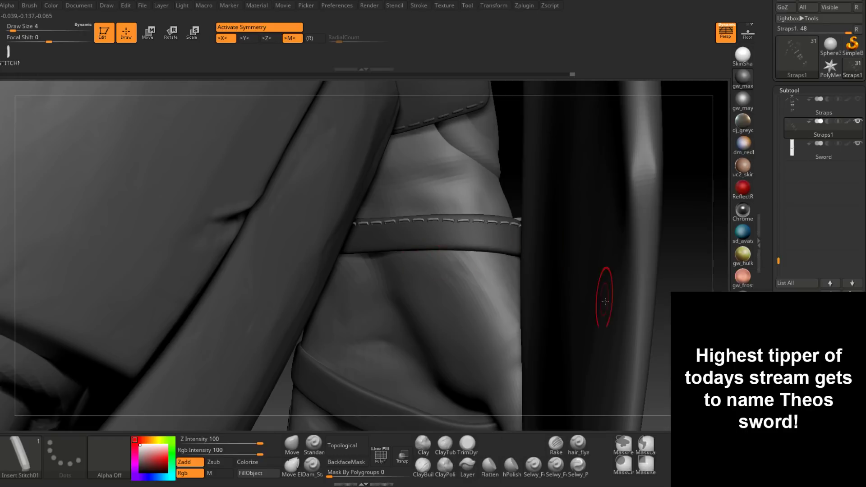
{"action": "mouse_move", "coordinate": [480, 253]}
{"action": "right_mouse_down"}
{"action": "mouse_move", "coordinate": [533, 256]}
{"action": "mouse_move", "coordinate": [456, 291]}
{"action": "mouse_move", "coordinate": [431, 346]}
{"action": "right_mouse_up"}
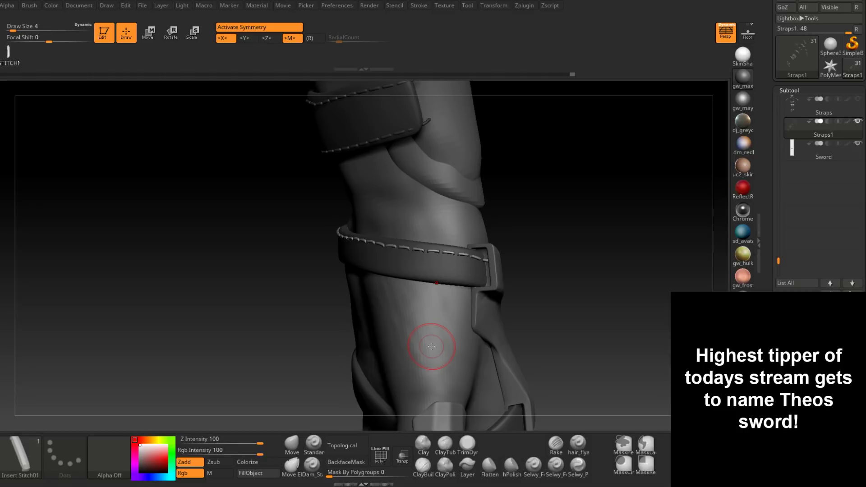
{"action": "right_click_drag", "start_coordinate": [582, 298], "coordinate": [398, 269]}
{"action": "mouse_move", "coordinate": [282, 224]}
{"action": "right_mouse_down"}
{"action": "mouse_move", "coordinate": [256, 255]}
{"action": "mouse_move", "coordinate": [249, 246]}
{"action": "right_mouse_up"}
{"action": "left_click_drag", "start_coordinate": [252, 248], "coordinate": [352, 246]}
{"action": "right_click_drag", "start_coordinate": [450, 239], "coordinate": [379, 231]}
{"action": "left_click_drag", "start_coordinate": [371, 238], "coordinate": [469, 223]}
Extend the wrist strap's finger-side stitch row to the thumb-side buckle and finish the curve.
{"action": "mouse_move", "coordinate": [469, 224]}
{"action": "right_mouse_down"}
{"action": "mouse_move", "coordinate": [384, 230]}
{"action": "mouse_move", "coordinate": [464, 228]}
{"action": "mouse_move", "coordinate": [407, 253]}
{"action": "right_mouse_up"}
{"action": "left_click_drag", "start_coordinate": [407, 253], "coordinate": [500, 233]}
{"action": "mouse_move", "coordinate": [479, 263]}
{"action": "right_mouse_down"}
{"action": "mouse_move", "coordinate": [447, 268]}
{"action": "mouse_move", "coordinate": [442, 246]}
{"action": "mouse_move", "coordinate": [493, 253]}
{"action": "mouse_move", "coordinate": [485, 256]}
{"action": "mouse_move", "coordinate": [522, 251]}
{"action": "mouse_move", "coordinate": [495, 236]}
{"action": "mouse_move", "coordinate": [483, 273]}
{"action": "mouse_move", "coordinate": [455, 291]}
{"action": "mouse_move", "coordinate": [576, 228]}
{"action": "right_mouse_up"}
{"action": "left_click", "coordinate": [424, 243]}
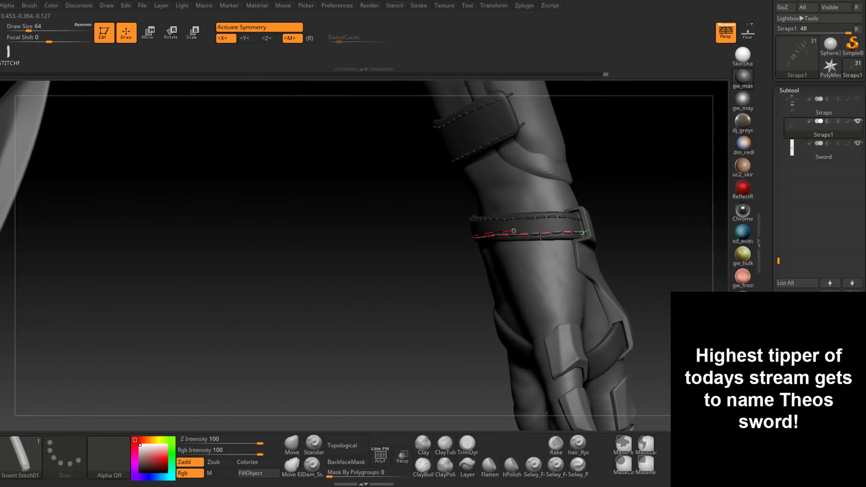
{"action": "left_click", "coordinate": [580, 233]}
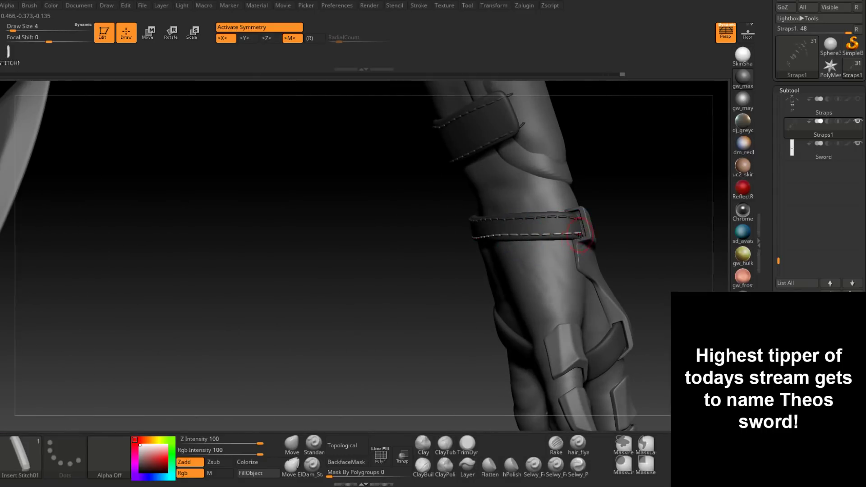
Start a stitch row at the little-finger-side buckle along the wrist-side edge of the strap across the base of the fingers.
{"action": "mouse_move", "coordinate": [614, 219]}
{"action": "right_mouse_down"}
{"action": "mouse_move", "coordinate": [552, 269]}
{"action": "mouse_move", "coordinate": [432, 252]}
{"action": "mouse_move", "coordinate": [429, 235]}
{"action": "mouse_move", "coordinate": [460, 253]}
{"action": "mouse_move", "coordinate": [467, 284]}
{"action": "mouse_move", "coordinate": [407, 228]}
{"action": "right_mouse_up"}
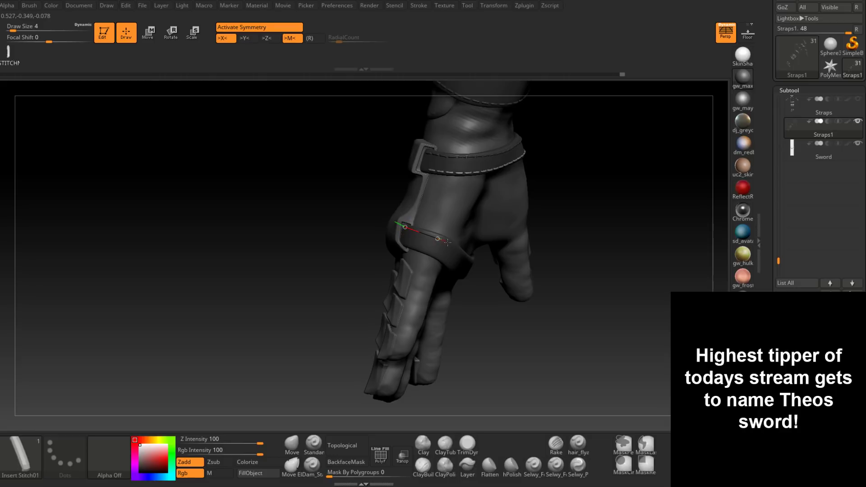
{"action": "mouse_move", "coordinate": [450, 244]}
{"action": "right_mouse_down"}
{"action": "mouse_move", "coordinate": [423, 248]}
{"action": "mouse_move", "coordinate": [437, 249]}
{"action": "mouse_move", "coordinate": [426, 253]}
{"action": "mouse_move", "coordinate": [437, 267]}
{"action": "right_mouse_up"}
{"action": "left_click", "coordinate": [421, 247]}
{"action": "right_click_drag", "start_coordinate": [440, 235], "coordinate": [417, 234]}
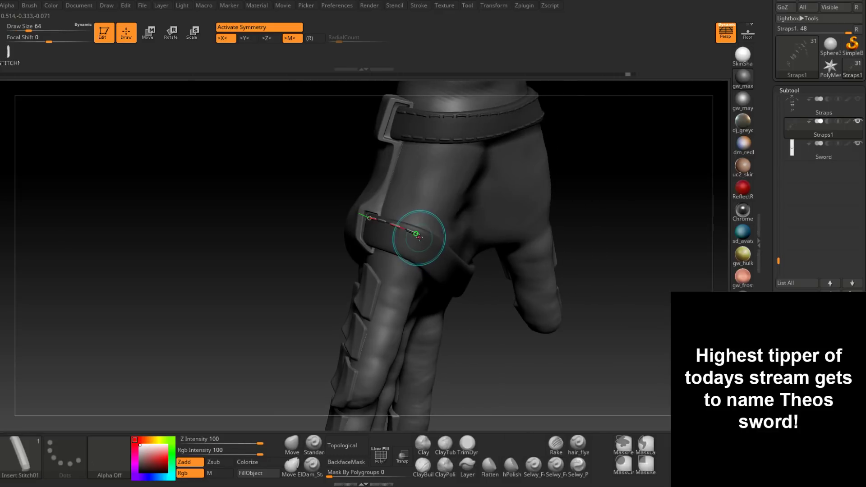
{"action": "left_click", "coordinate": [421, 238]}
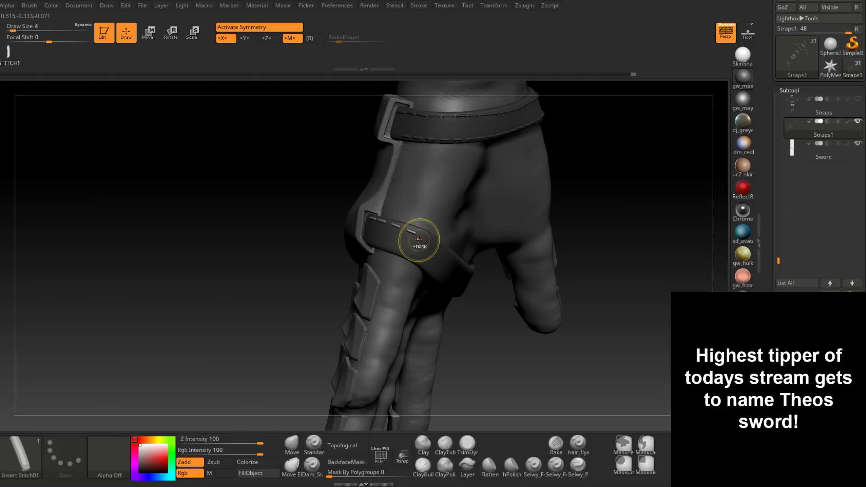
{"action": "key", "text": "ctrl+shift+z"}
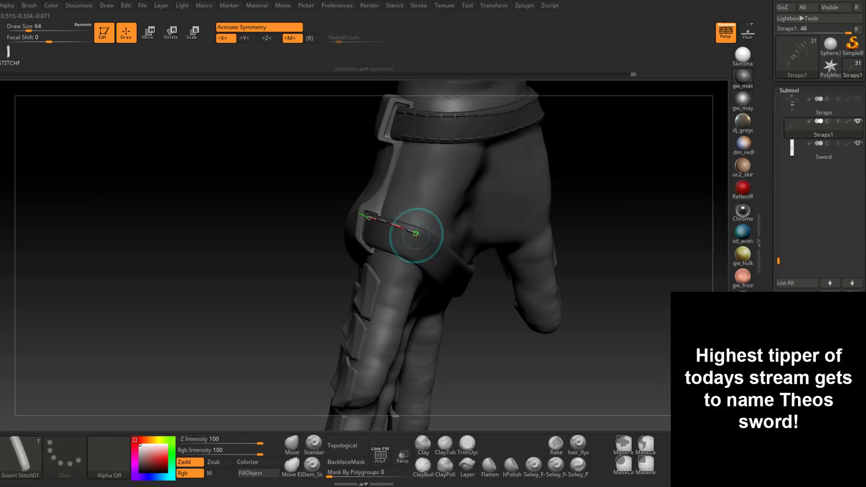
Extend the finger-base strap's stitch row in sections along its wrist-side edge across the palm toward the thumb.
{"action": "right_click_drag", "start_coordinate": [441, 233], "coordinate": [415, 238]}
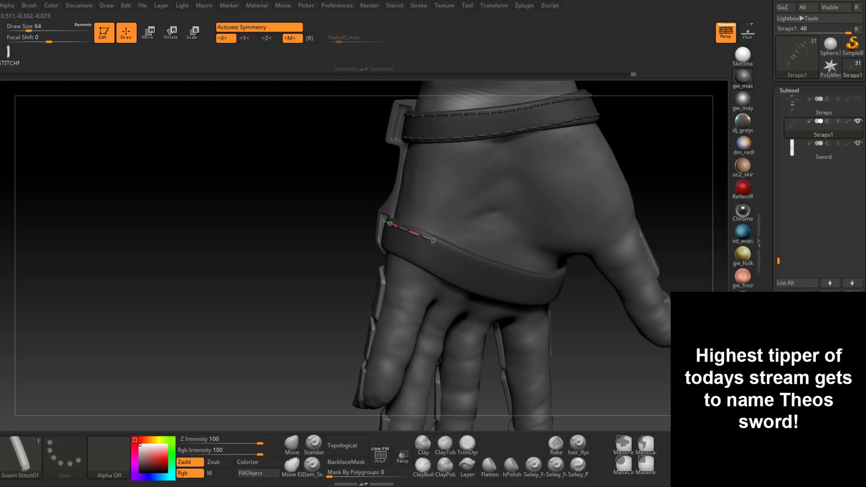
{"action": "left_click_drag", "start_coordinate": [427, 239], "coordinate": [471, 261]}
{"action": "left_click_drag", "start_coordinate": [526, 278], "coordinate": [522, 277]}
{"action": "mouse_move", "coordinate": [551, 295]}
{"action": "right_mouse_down"}
{"action": "mouse_move", "coordinate": [539, 288]}
{"action": "mouse_move", "coordinate": [545, 273]}
{"action": "mouse_move", "coordinate": [531, 283]}
{"action": "mouse_move", "coordinate": [509, 275]}
{"action": "right_mouse_up"}
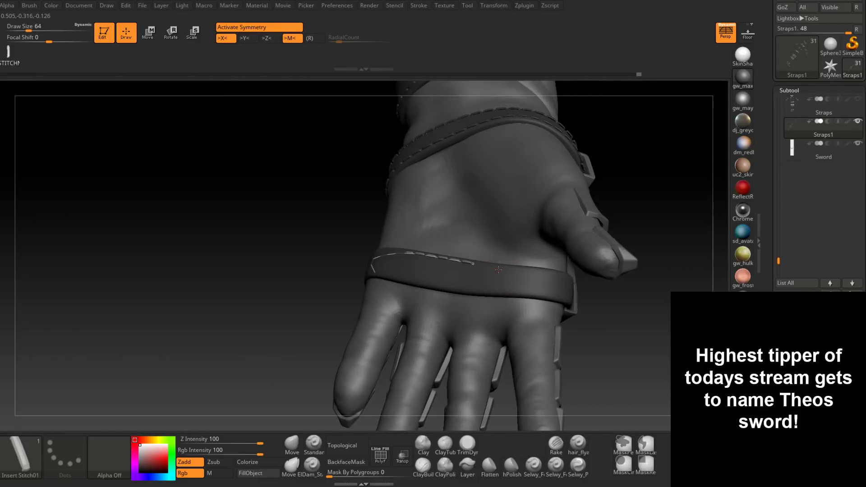
{"action": "left_click_drag", "start_coordinate": [488, 266], "coordinate": [492, 266]}
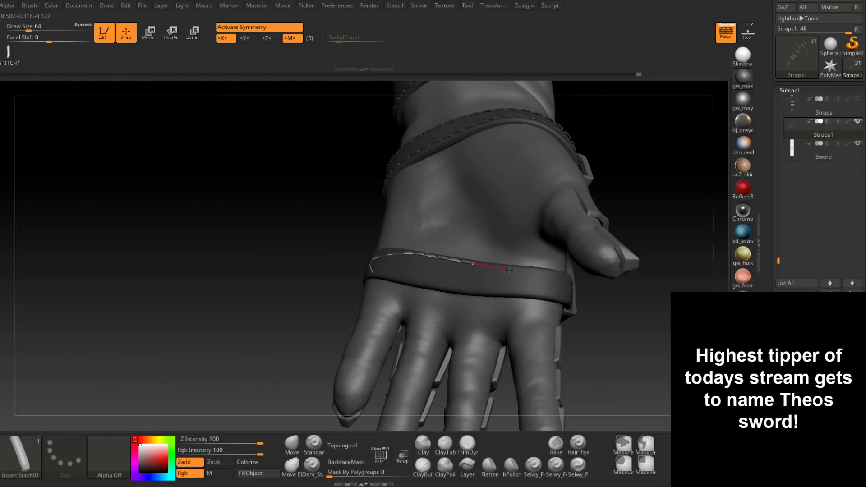
{"action": "left_click", "coordinate": [523, 269]}
{"action": "left_click_drag", "start_coordinate": [564, 275], "coordinate": [565, 276]}
Continue the finger-base strap's stitch row around the index-finger side into the buckle, undoing the last misplaced adjustment.
{"action": "mouse_move", "coordinate": [551, 294]}
{"action": "right_mouse_down"}
{"action": "mouse_move", "coordinate": [572, 287]}
{"action": "mouse_move", "coordinate": [568, 275]}
{"action": "right_mouse_up"}
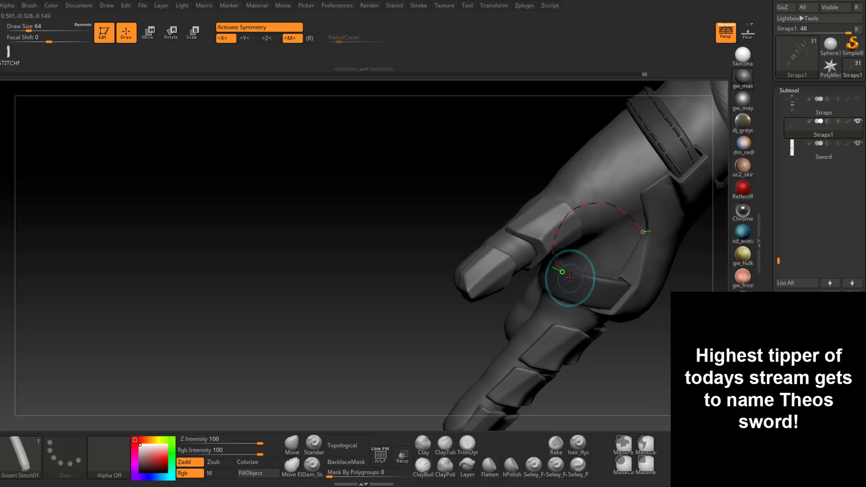
{"action": "left_click_drag", "start_coordinate": [580, 279], "coordinate": [578, 279]}
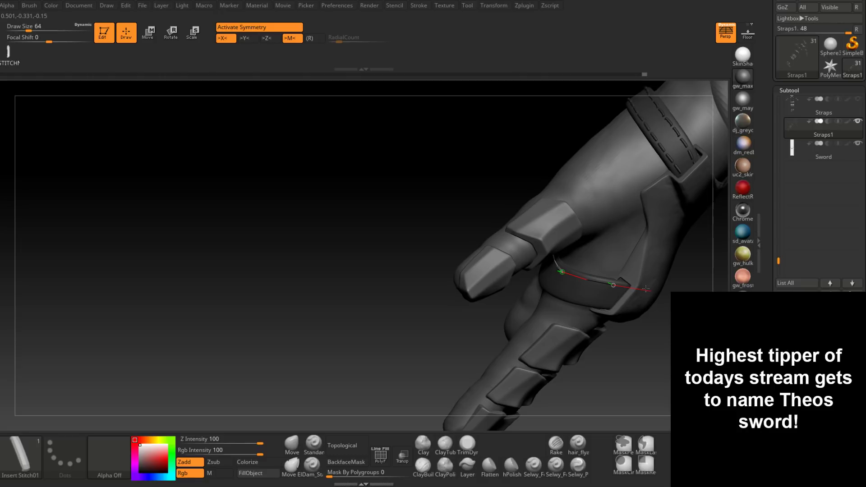
{"action": "left_click_drag", "start_coordinate": [646, 288], "coordinate": [648, 290]}
{"action": "right_click_drag", "start_coordinate": [648, 290], "coordinate": [550, 282]}
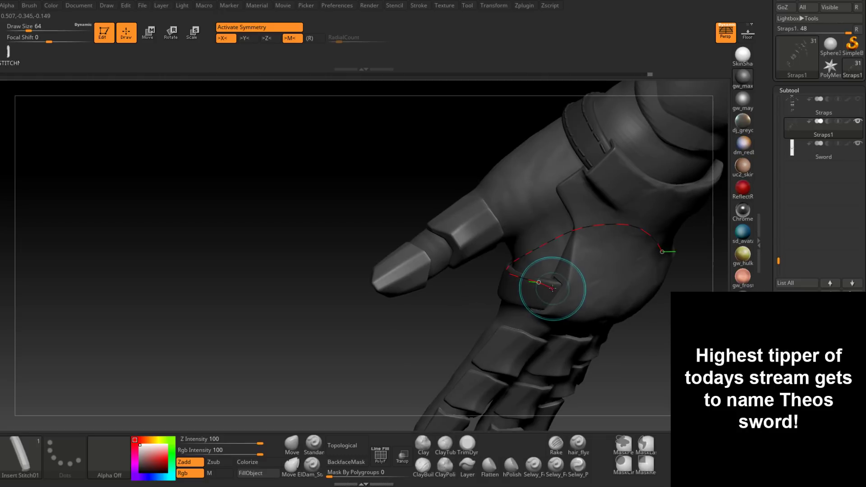
{"action": "left_click_drag", "start_coordinate": [550, 282], "coordinate": [586, 291]}
{"action": "mouse_move", "coordinate": [550, 301]}
{"action": "right_mouse_down"}
{"action": "mouse_move", "coordinate": [551, 284]}
{"action": "mouse_move", "coordinate": [561, 289]}
{"action": "mouse_move", "coordinate": [543, 300]}
{"action": "mouse_move", "coordinate": [559, 286]}
{"action": "right_mouse_up"}
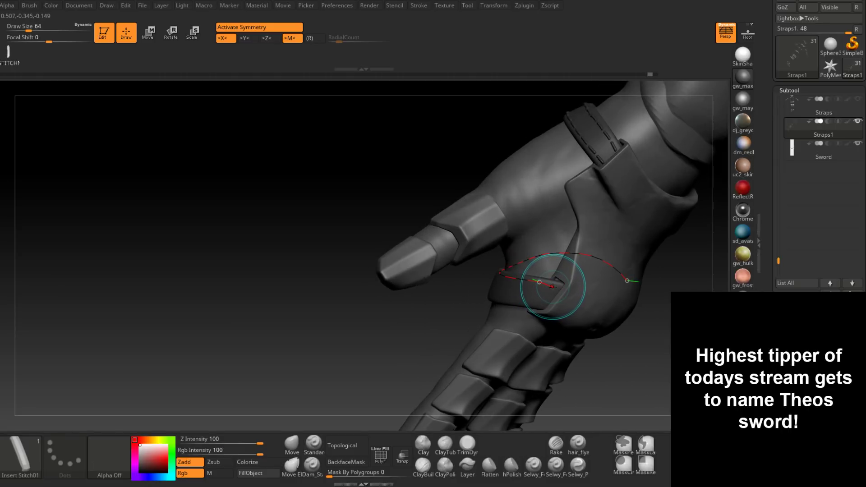
{"action": "right_click_drag", "start_coordinate": [552, 287], "coordinate": [548, 314]}
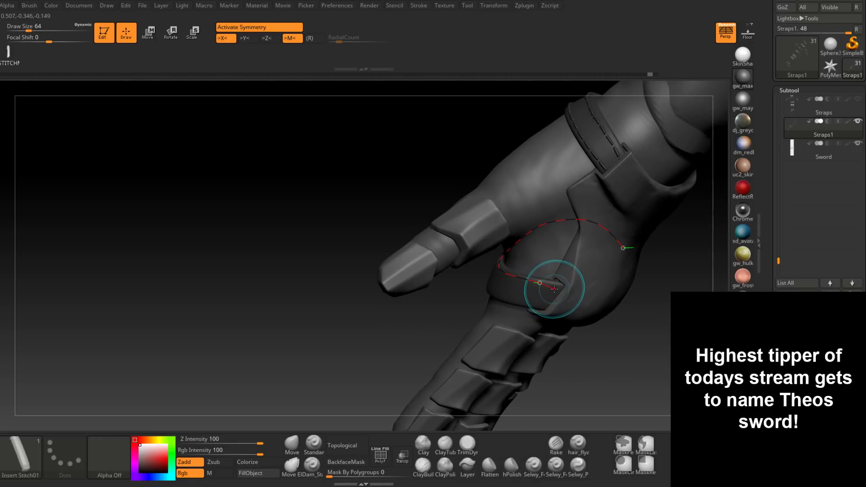
{"action": "mouse_move", "coordinate": [554, 288]}
{"action": "left_mouse_down"}
{"action": "mouse_move", "coordinate": [585, 294]}
{"action": "mouse_move", "coordinate": [550, 288]}
{"action": "left_mouse_up"}
{"action": "key", "text": "ctrl+z"}
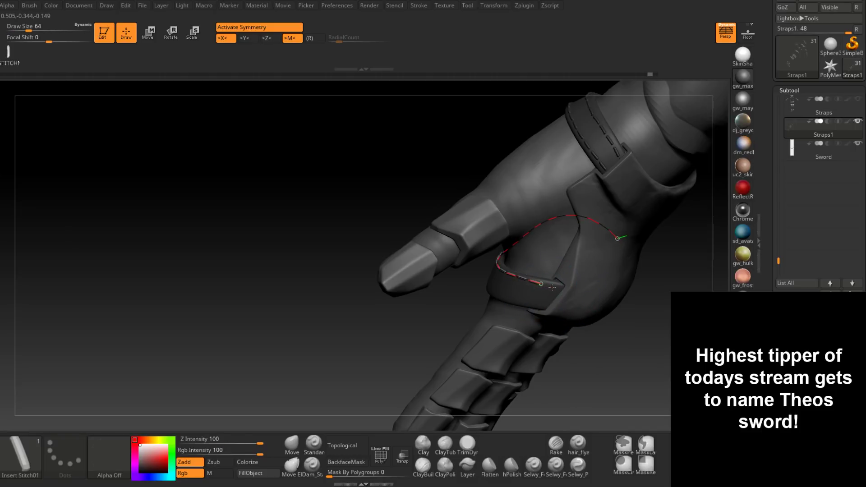
Nudge the stitch curve on the palm below the thumb so it follows the finger-base strap's wrist-side edge.
{"action": "right_click_drag", "start_coordinate": [551, 287], "coordinate": [626, 293]}
{"action": "right_click_drag", "start_coordinate": [526, 286], "coordinate": [514, 266]}
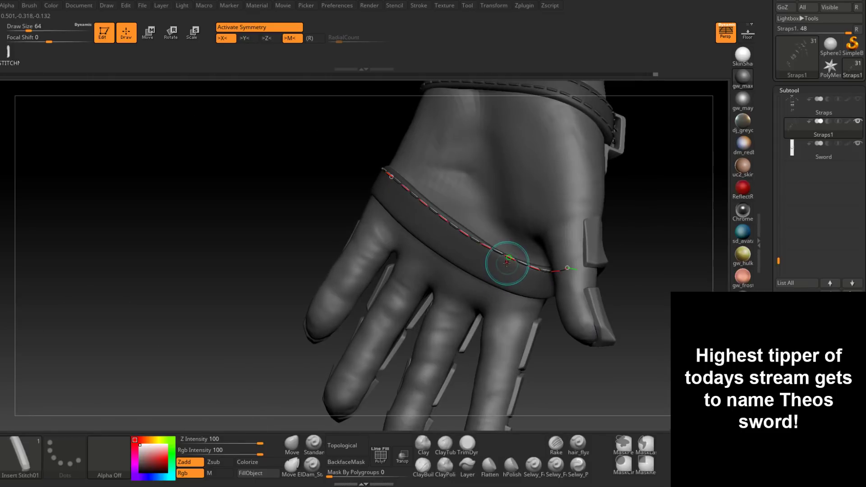
{"action": "mouse_move", "coordinate": [507, 263]}
{"action": "left_mouse_down"}
{"action": "mouse_move", "coordinate": [491, 256]}
{"action": "mouse_move", "coordinate": [521, 269]}
{"action": "left_mouse_up"}
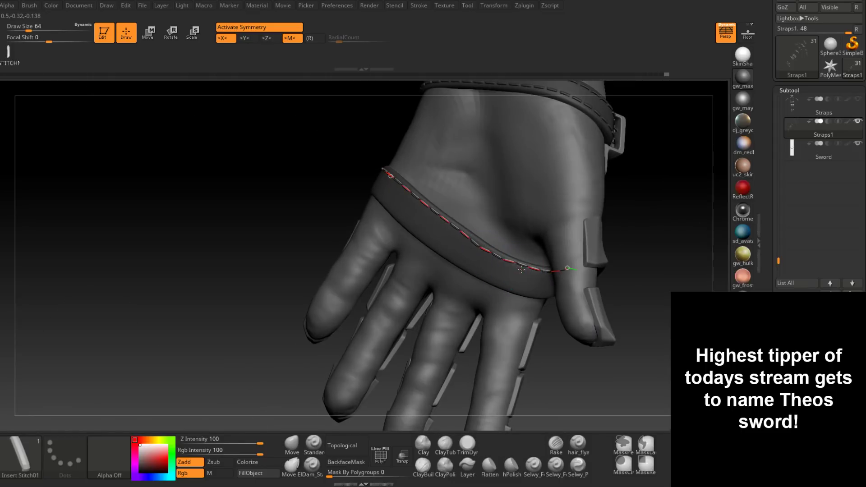
{"action": "left_click", "coordinate": [517, 266]}
{"action": "left_click", "coordinate": [513, 272]}
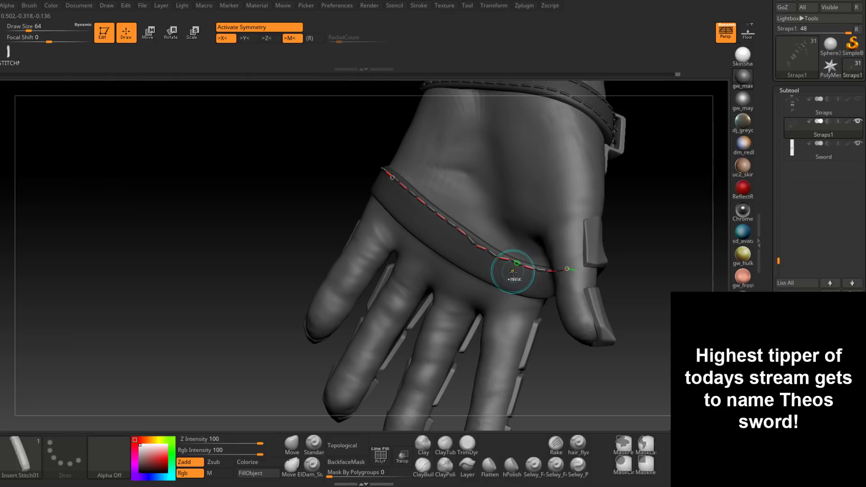
{"action": "left_click", "coordinate": [525, 286]}
Try to realign the finger-base strap's stitches beside the thumb-side buckle, undoing the misplaced changes.
{"action": "right_click_drag", "start_coordinate": [524, 286], "coordinate": [464, 285]}
{"action": "key", "text": "ctrl+z"}
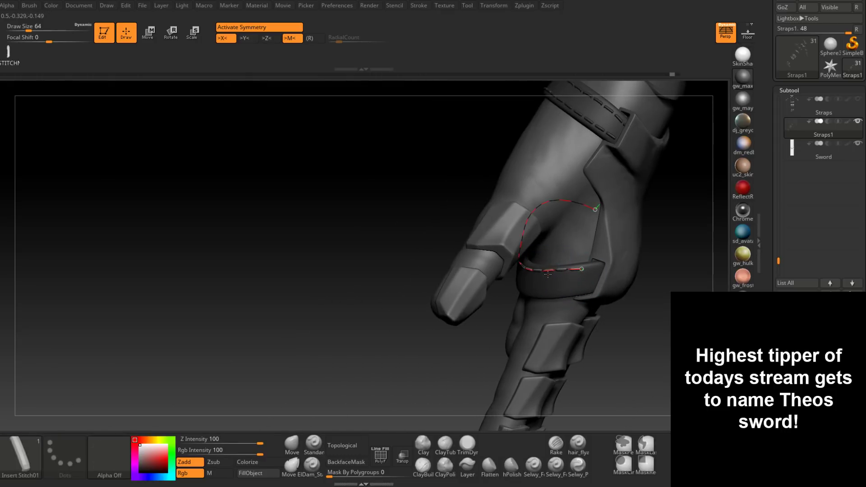
{"action": "left_click", "coordinate": [563, 284]}
{"action": "key", "text": "ctrl+z"}
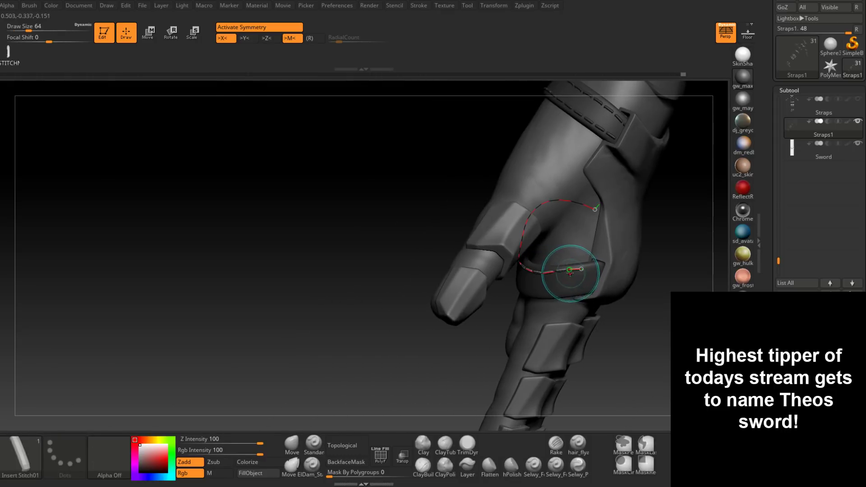
{"action": "left_click", "coordinate": [570, 274]}
{"action": "left_click", "coordinate": [565, 273]}
{"action": "key", "text": "ctrl+z"}
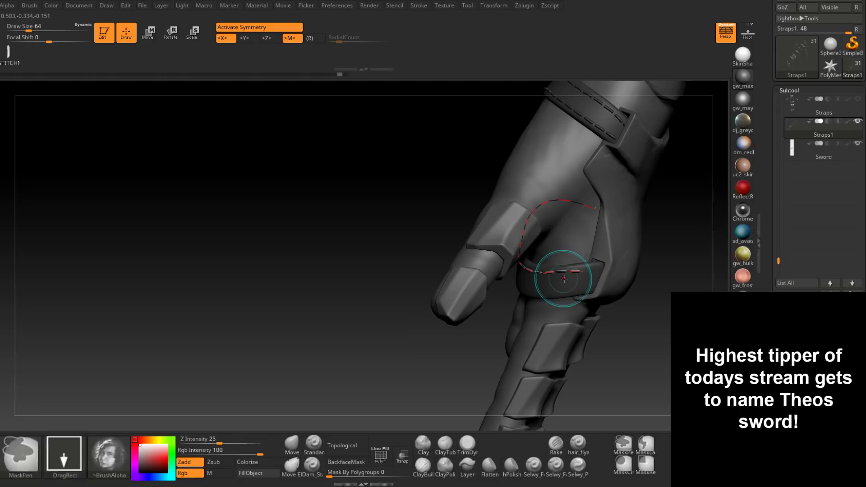
Extend the starting end of the finger-base strap's stitch row into the little-finger-side buckle and finish the curve.
{"action": "mouse_move", "coordinate": [583, 272]}
{"action": "right_mouse_down"}
{"action": "mouse_move", "coordinate": [538, 285]}
{"action": "mouse_move", "coordinate": [582, 263]}
{"action": "mouse_move", "coordinate": [605, 287]}
{"action": "mouse_move", "coordinate": [414, 318]}
{"action": "mouse_move", "coordinate": [413, 372]}
{"action": "right_mouse_up"}
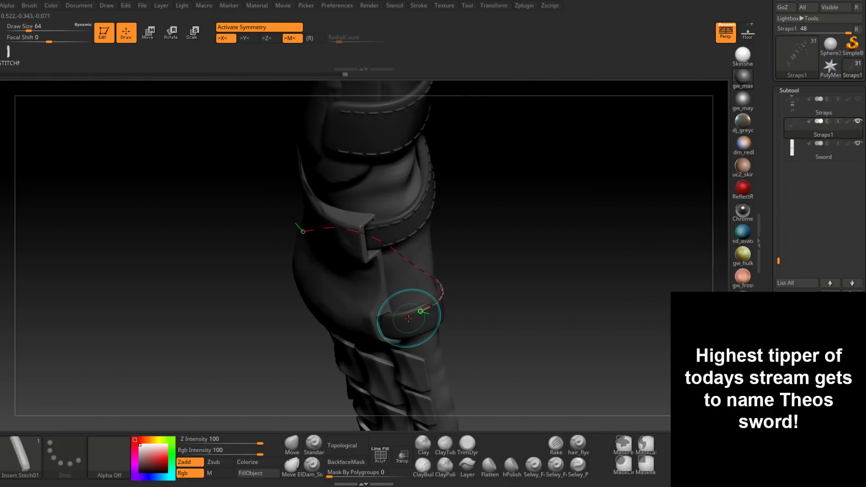
{"action": "mouse_move", "coordinate": [409, 319]}
{"action": "left_mouse_down"}
{"action": "mouse_move", "coordinate": [384, 320]}
{"action": "mouse_move", "coordinate": [392, 319]}
{"action": "left_mouse_up"}
{"action": "mouse_move", "coordinate": [412, 332]}
{"action": "right_mouse_down"}
{"action": "mouse_move", "coordinate": [412, 311]}
{"action": "mouse_move", "coordinate": [417, 344]}
{"action": "right_mouse_up"}
{"action": "key", "text": "ctrl+z"}
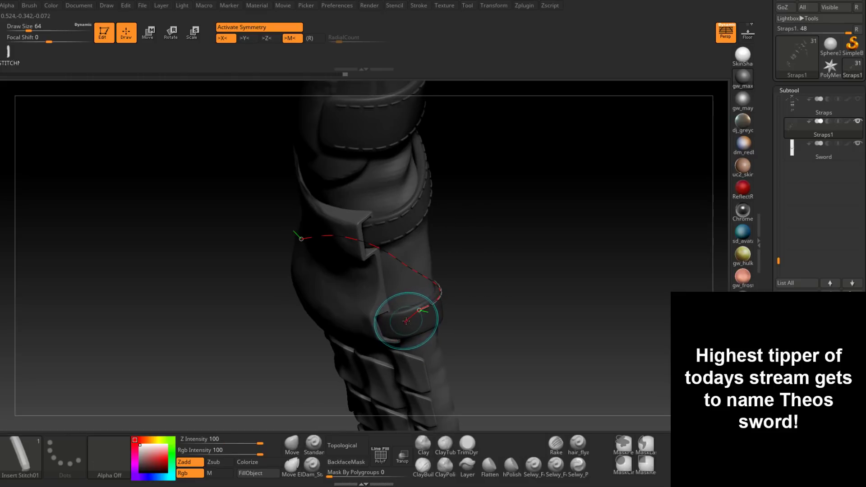
{"action": "left_click_drag", "start_coordinate": [407, 318], "coordinate": [366, 320]}
{"action": "right_click_drag", "start_coordinate": [418, 318], "coordinate": [412, 313]}
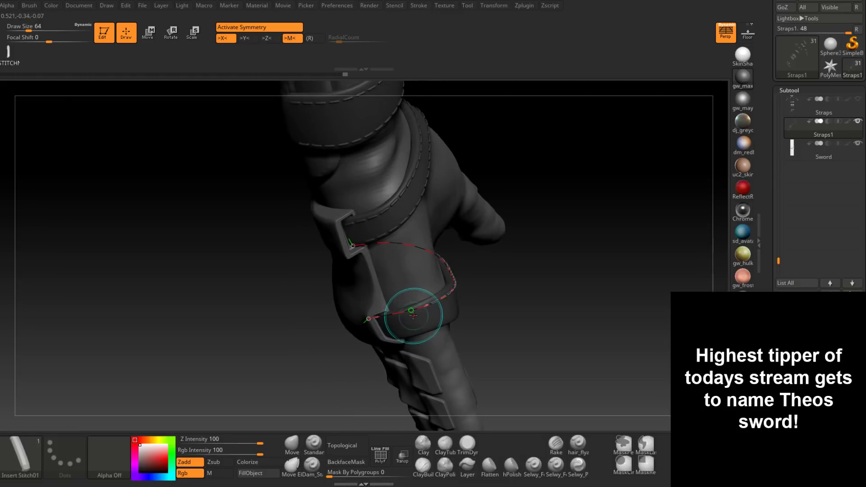
{"action": "left_click", "coordinate": [383, 318]}
{"action": "left_click", "coordinate": [382, 319]}
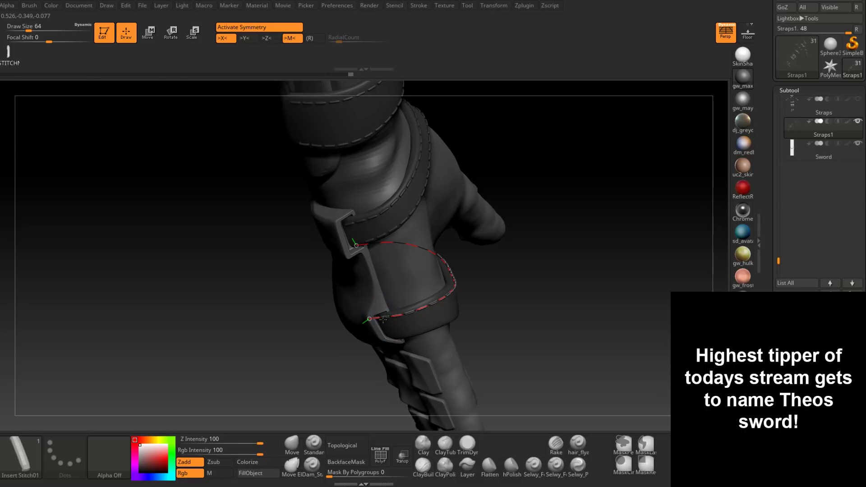
{"action": "right_click_drag", "start_coordinate": [382, 319], "coordinate": [436, 338]}
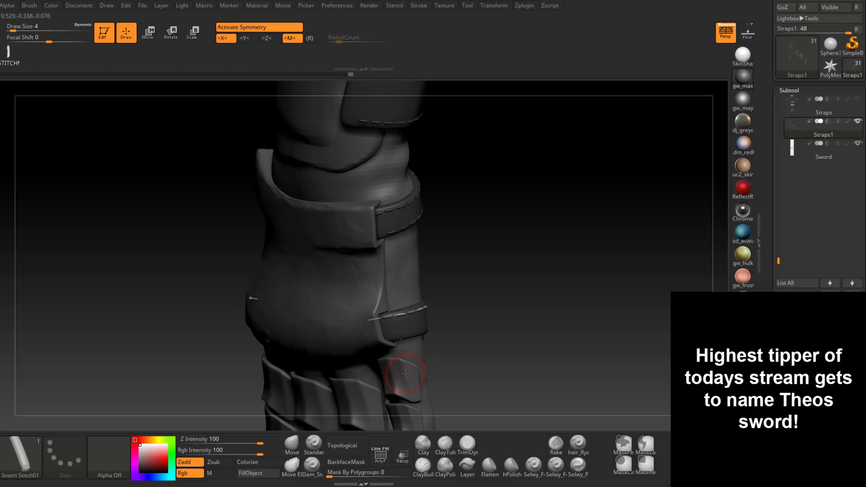
{"action": "right_click_drag", "start_coordinate": [405, 373], "coordinate": [452, 197]}
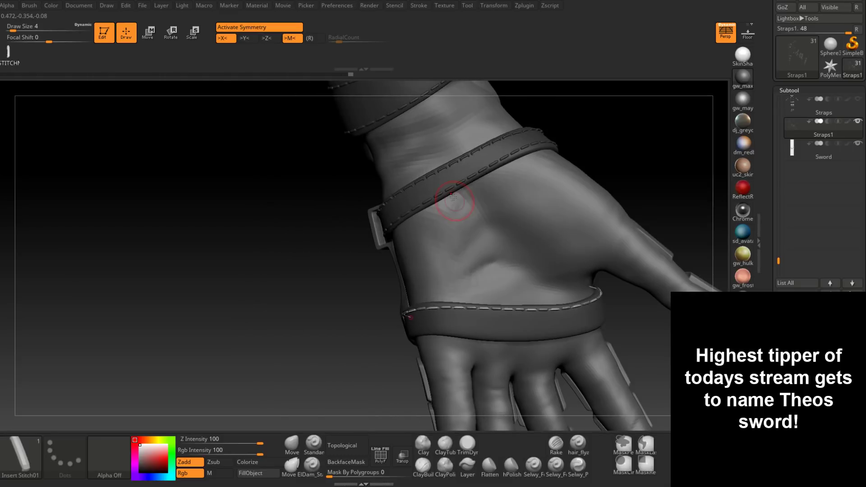
{"action": "left_click", "coordinate": [452, 197]}
Start a stitch row along the finger-side edge of the finger-base strap, beginning inside the little-finger-side buckle.
{"action": "right_click_drag", "start_coordinate": [422, 322], "coordinate": [514, 316]}
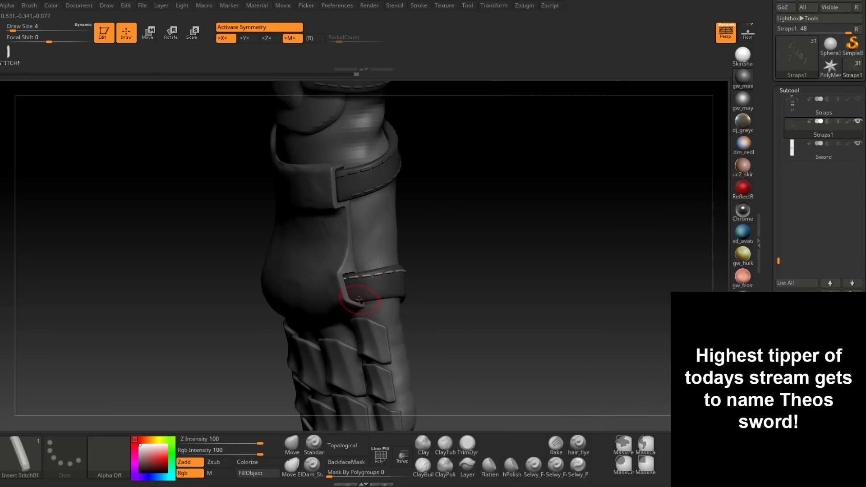
{"action": "right_click_drag", "start_coordinate": [370, 299], "coordinate": [351, 300]}
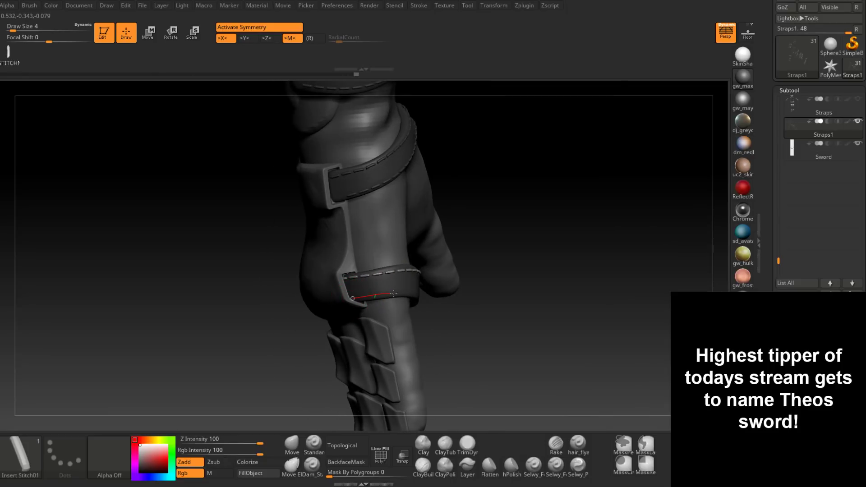
{"action": "left_click_drag", "start_coordinate": [422, 291], "coordinate": [428, 291]}
{"action": "mouse_move", "coordinate": [448, 309]}
{"action": "right_mouse_down"}
{"action": "mouse_move", "coordinate": [388, 318]}
{"action": "mouse_move", "coordinate": [408, 311]}
{"action": "mouse_move", "coordinate": [391, 294]}
{"action": "right_mouse_up"}
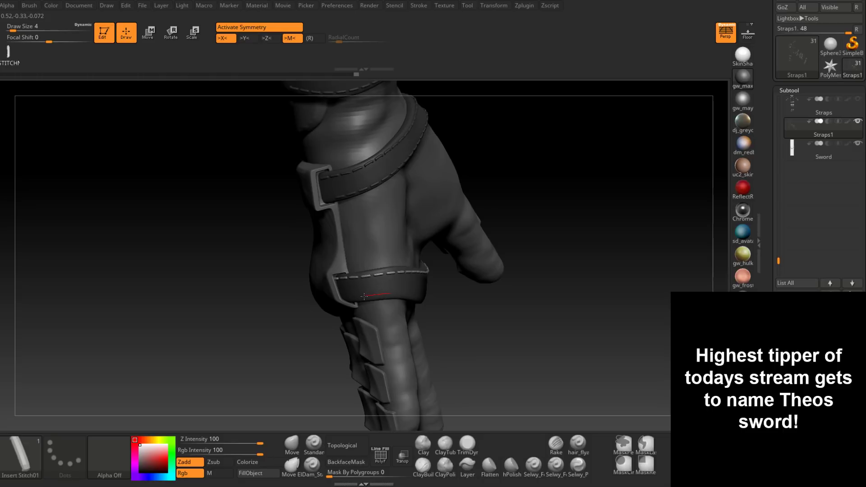
{"action": "left_click_drag", "start_coordinate": [364, 296], "coordinate": [334, 300]}
Extend the finger-side stitch row of the finger-base strap in sections across the palm toward the index finger.
{"action": "right_click_drag", "start_coordinate": [428, 313], "coordinate": [394, 294]}
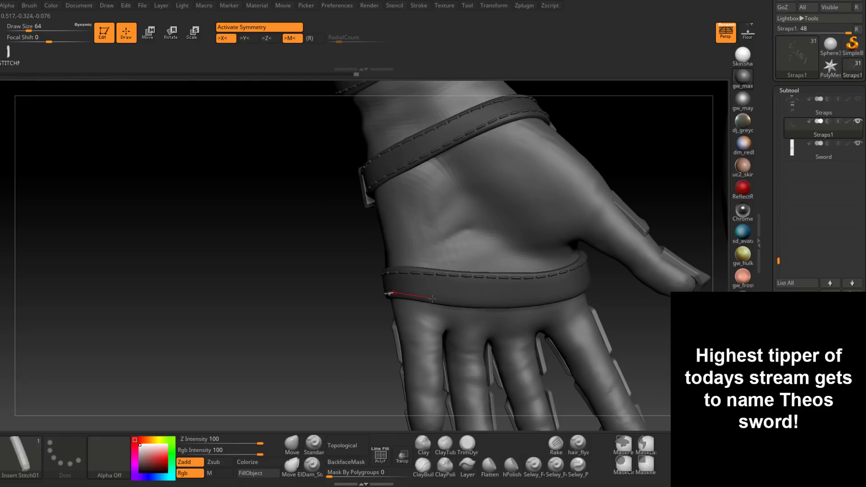
{"action": "left_click_drag", "start_coordinate": [393, 292], "coordinate": [458, 300]}
{"action": "left_click_drag", "start_coordinate": [511, 302], "coordinate": [519, 303]}
{"action": "left_click_drag", "start_coordinate": [539, 301], "coordinate": [539, 300]}
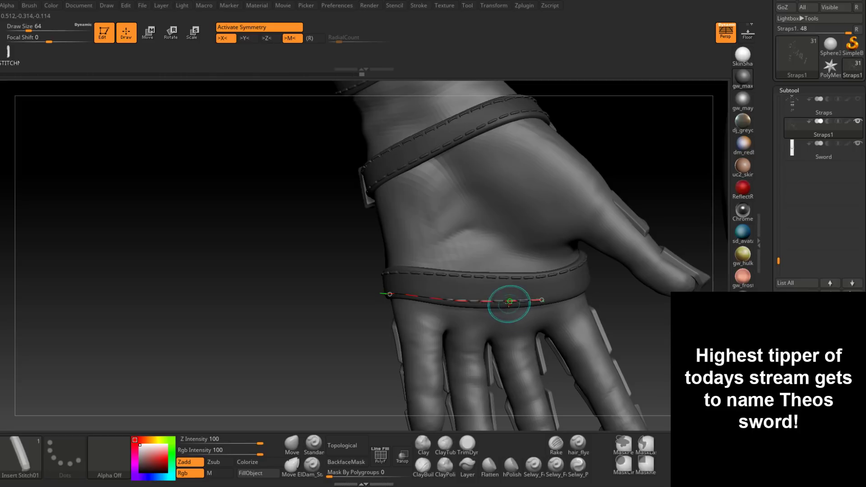
{"action": "right_click_drag", "start_coordinate": [488, 313], "coordinate": [499, 326]}
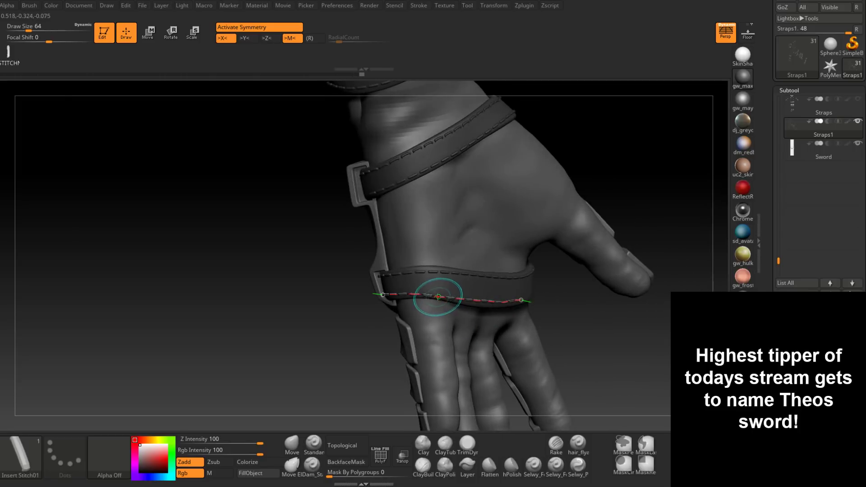
Smooth the finger-side stitch row on the finger-base strap and extend it across the palm past the index finger's base.
{"action": "left_click_drag", "start_coordinate": [436, 296], "coordinate": [436, 293]}
{"action": "left_click", "coordinate": [452, 295]}
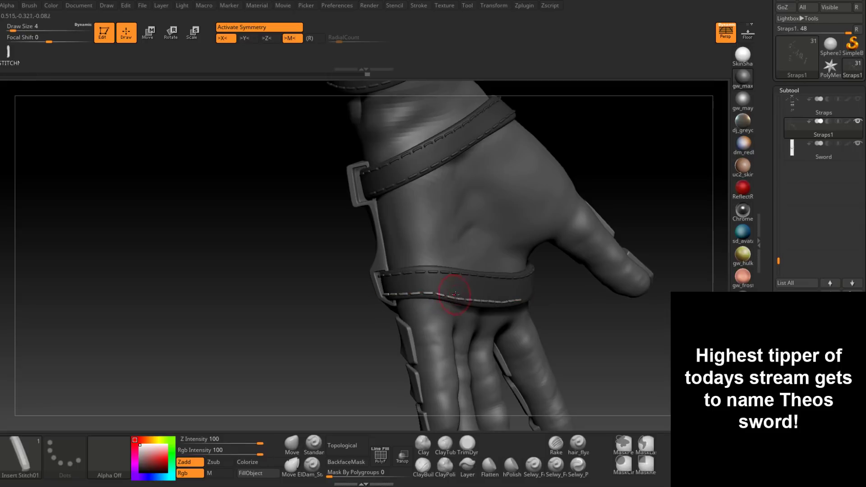
{"action": "right_click_drag", "start_coordinate": [509, 315], "coordinate": [580, 318]}
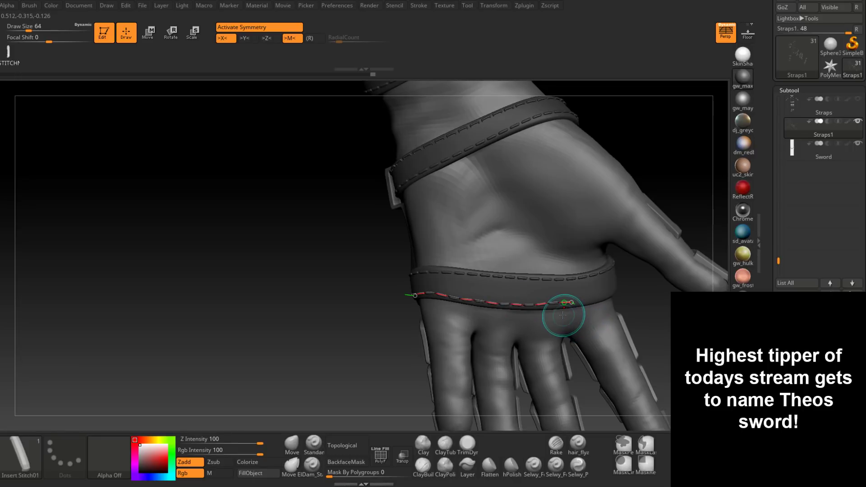
{"action": "right_click_drag", "start_coordinate": [563, 315], "coordinate": [504, 305]}
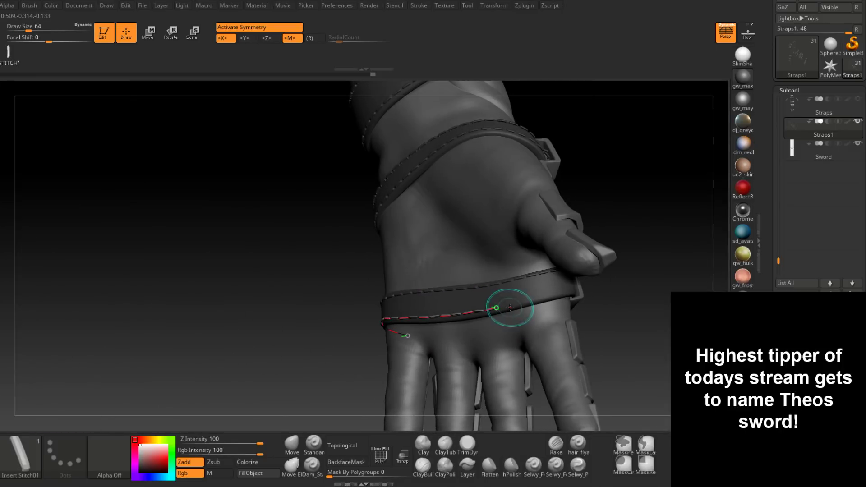
{"action": "left_click", "coordinate": [511, 305]}
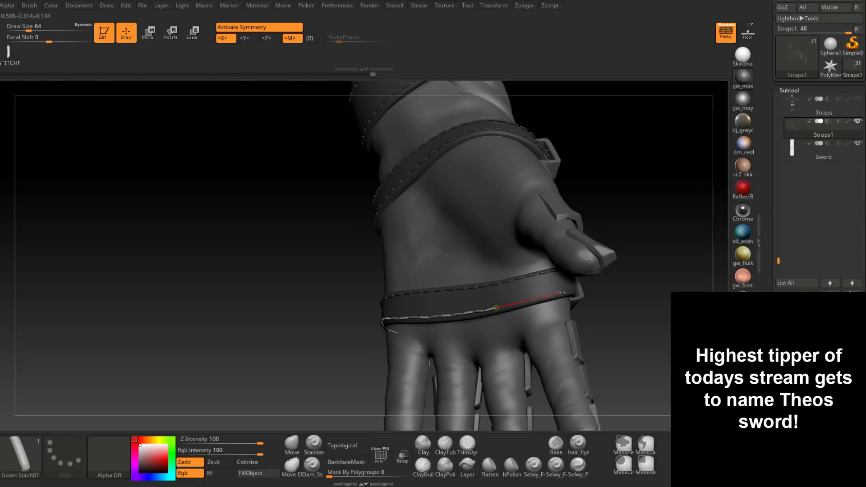
{"action": "left_click_drag", "start_coordinate": [573, 289], "coordinate": [577, 290]}
Try to extend the finger-side stitch row of the finger-base strap into the thumb-side buckle, undoing the misplaced section.
{"action": "mouse_move", "coordinate": [594, 298]}
{"action": "right_mouse_down"}
{"action": "mouse_move", "coordinate": [572, 318]}
{"action": "mouse_move", "coordinate": [547, 293]}
{"action": "right_mouse_up"}
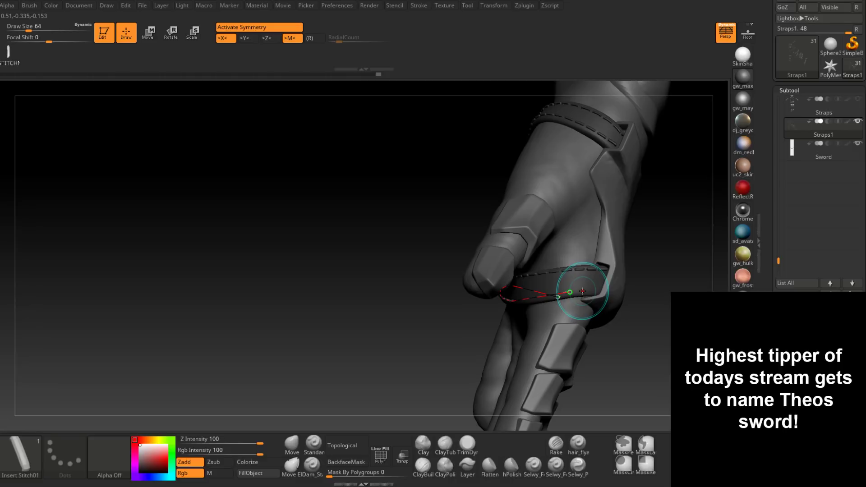
{"action": "right_click_drag", "start_coordinate": [582, 290], "coordinate": [589, 292]}
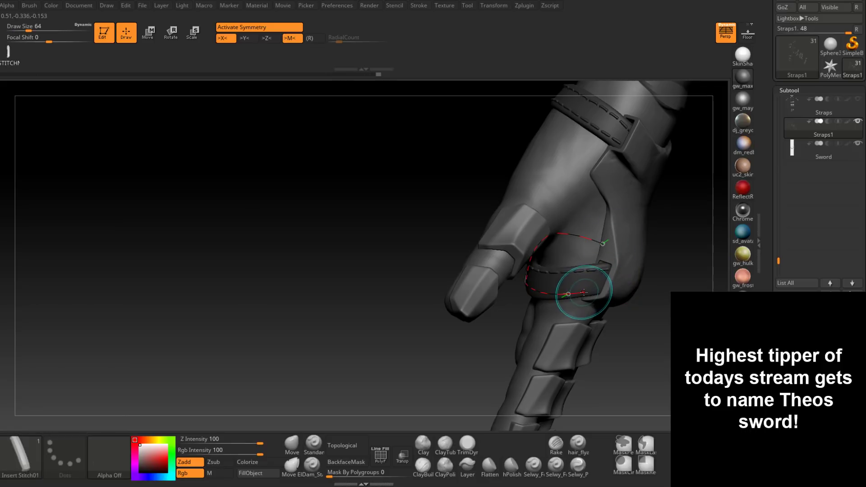
{"action": "left_click_drag", "start_coordinate": [580, 294], "coordinate": [650, 282]}
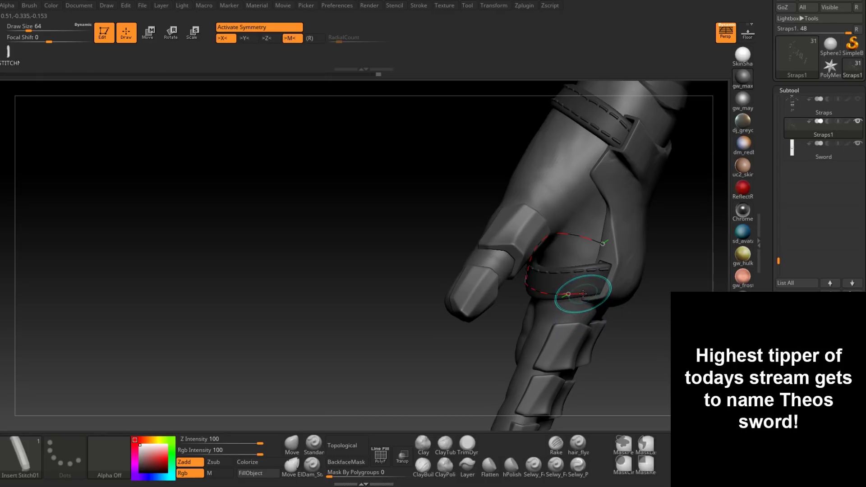
{"action": "left_click_drag", "start_coordinate": [583, 293], "coordinate": [593, 291]}
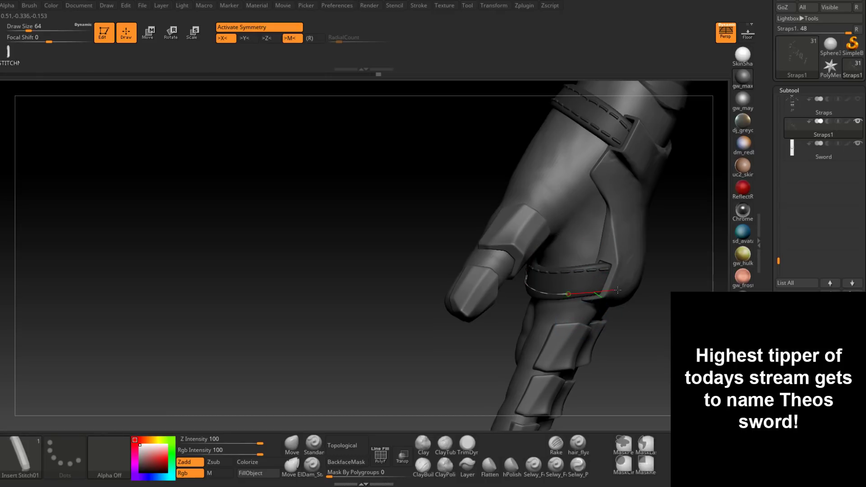
{"action": "right_click_drag", "start_coordinate": [580, 303], "coordinate": [535, 303]}
{"action": "mouse_move", "coordinate": [523, 297]}
{"action": "left_mouse_down"}
{"action": "mouse_move", "coordinate": [570, 305]}
{"action": "mouse_move", "coordinate": [552, 301]}
{"action": "left_mouse_up"}
{"action": "key", "text": "ctrl+z"}
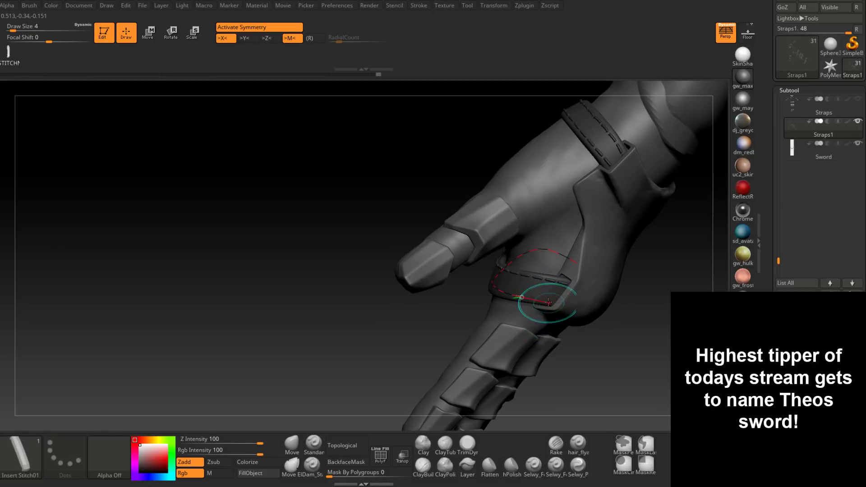
Rework the end of the finger-side stitch row beside the index finger and run it into the thumb-side buckle.
{"action": "mouse_move", "coordinate": [510, 307]}
{"action": "right_mouse_down"}
{"action": "mouse_move", "coordinate": [568, 307]}
{"action": "mouse_move", "coordinate": [464, 292]}
{"action": "right_mouse_up"}
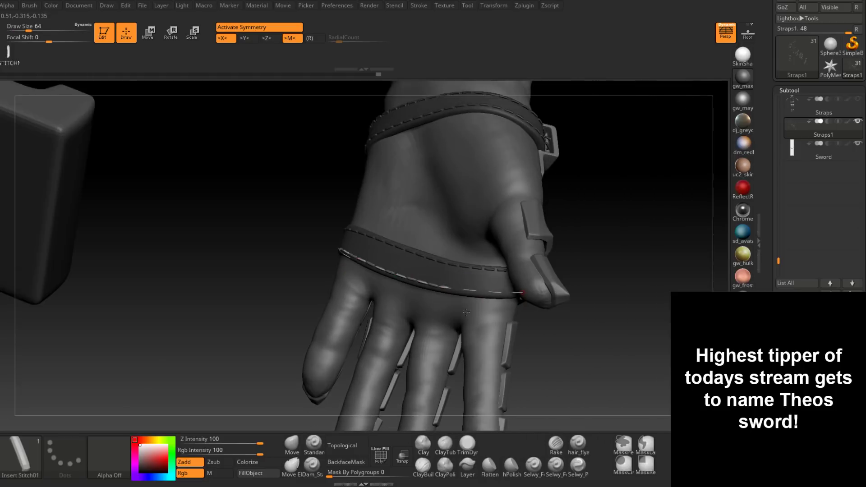
{"action": "left_click", "coordinate": [464, 292]}
{"action": "right_click_drag", "start_coordinate": [489, 324], "coordinate": [514, 329]}
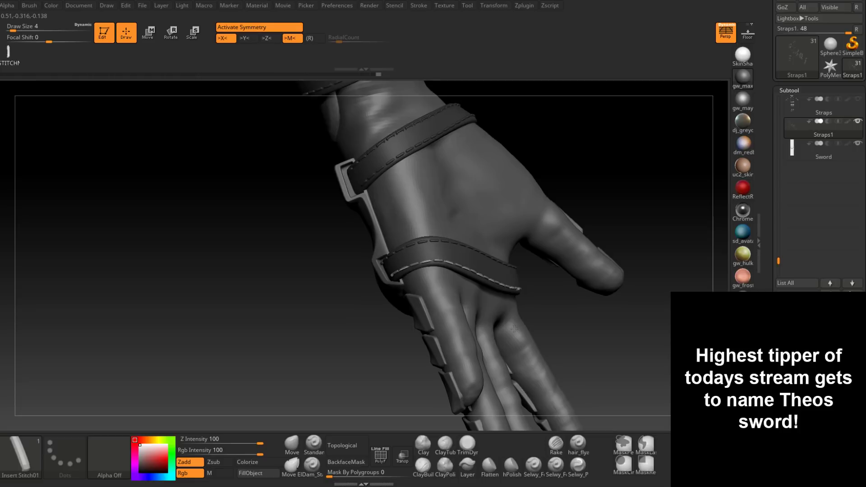
{"action": "key", "text": "ctrl+z"}
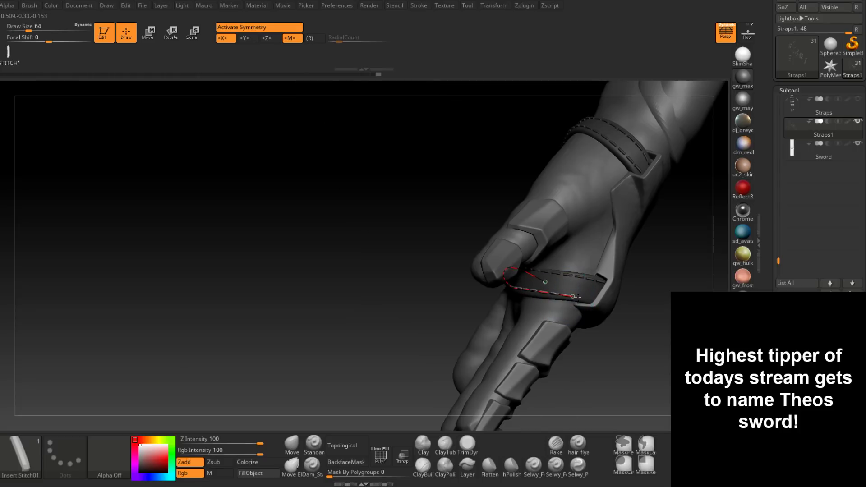
{"action": "left_click_drag", "start_coordinate": [578, 297], "coordinate": [592, 301]}
{"action": "right_click_drag", "start_coordinate": [634, 286], "coordinate": [628, 255]}
{"action": "key", "text": "ctrl+z"}
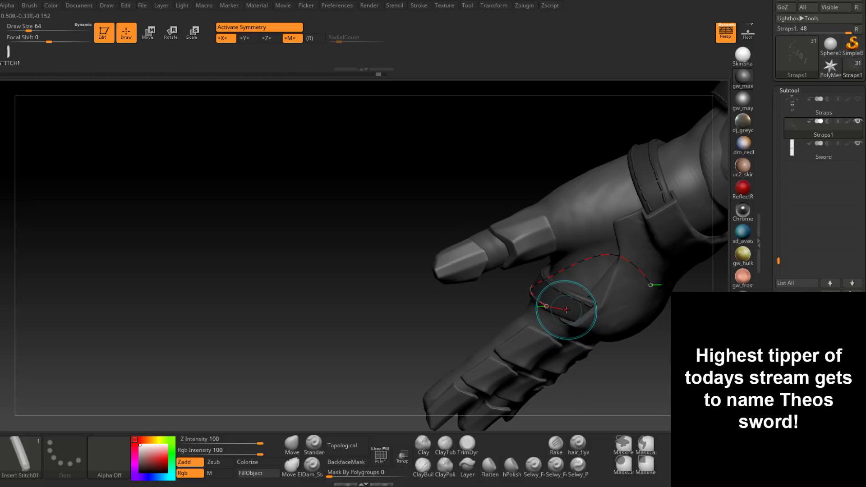
{"action": "left_click", "coordinate": [564, 312]}
{"action": "left_click_drag", "start_coordinate": [549, 308], "coordinate": [565, 310]}
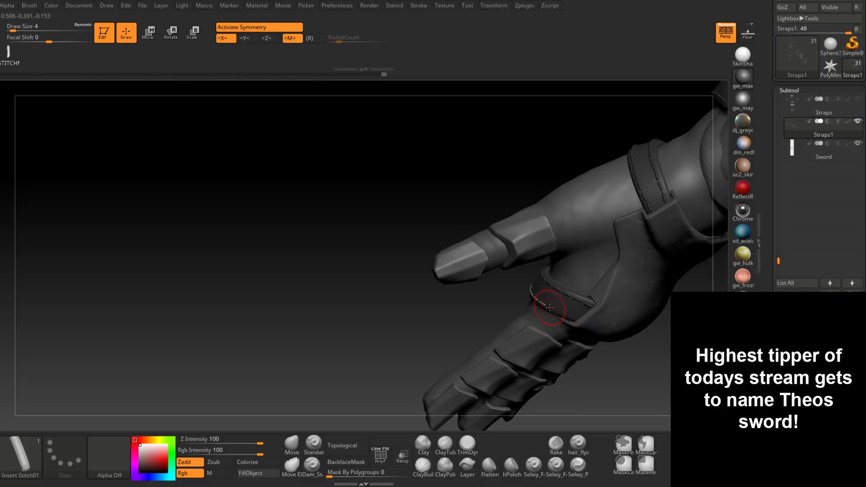
{"action": "mouse_move", "coordinate": [550, 307]}
{"action": "right_mouse_down", "text": "alt"}
{"action": "mouse_move", "coordinate": [497, 285]}
{"action": "mouse_move", "coordinate": [485, 291]}
{"action": "right_mouse_up", "text": "alt"}
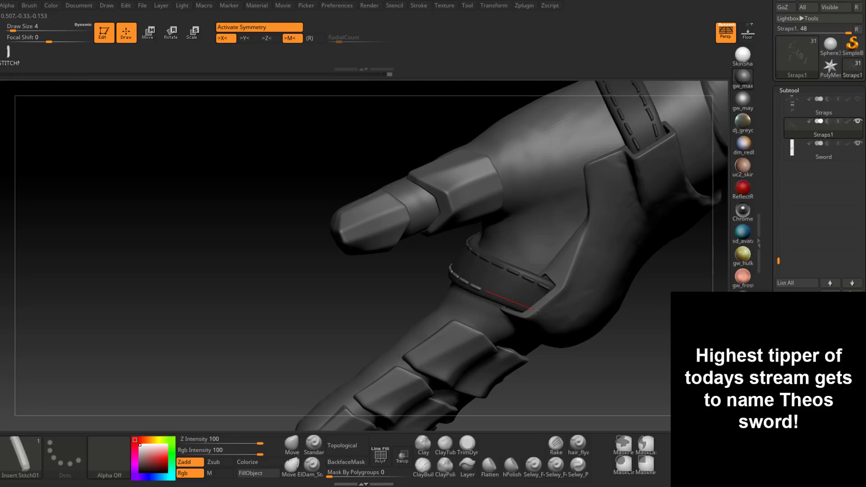
{"action": "left_click_drag", "start_coordinate": [536, 311], "coordinate": [544, 311]}
{"action": "mouse_move", "coordinate": [543, 312]}
{"action": "right_mouse_down"}
{"action": "mouse_move", "coordinate": [574, 303]}
{"action": "mouse_move", "coordinate": [524, 302]}
{"action": "mouse_move", "coordinate": [528, 374]}
{"action": "mouse_move", "coordinate": [514, 339]}
{"action": "right_mouse_up"}
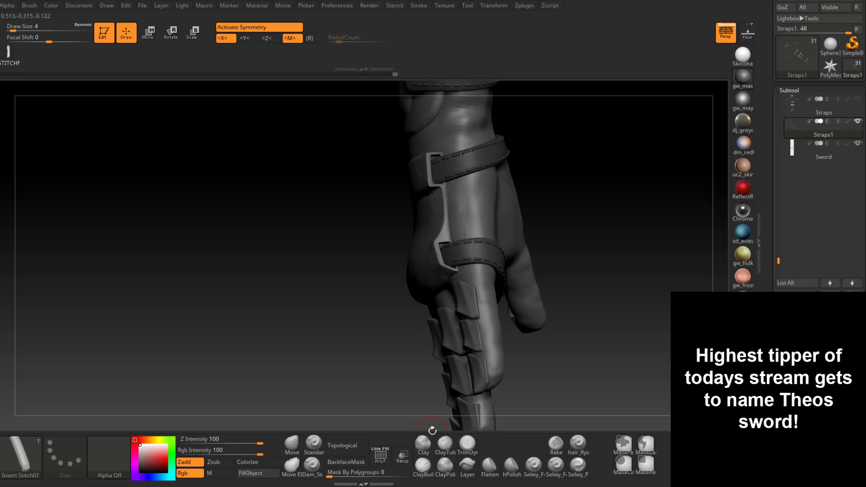
Draw a stitch row down the front edge of the short strap hanging below the belt at the front of the hip.
{"action": "left_click_drag", "start_coordinate": [615, 233], "coordinate": [472, 314]}
{"action": "mouse_move", "coordinate": [473, 313]}
{"action": "right_mouse_down", "text": "ctrl"}
{"action": "mouse_move", "coordinate": [465, 217]}
{"action": "mouse_move", "coordinate": [526, 262]}
{"action": "right_mouse_up", "text": "ctrl"}
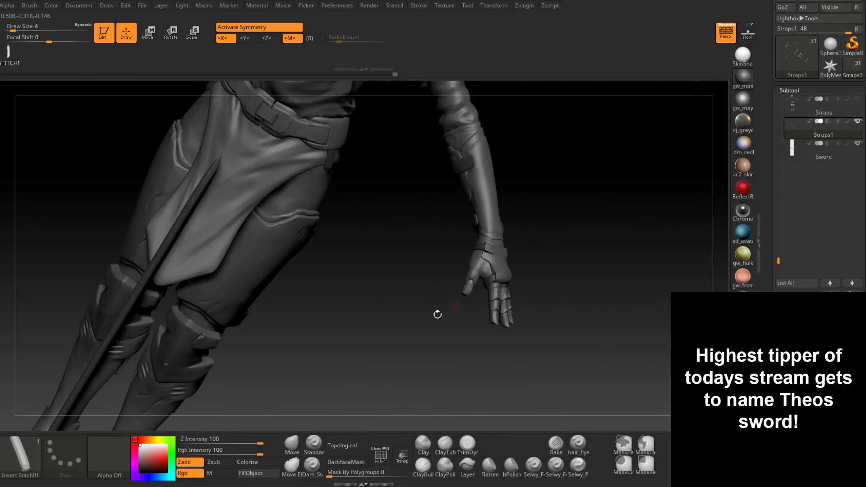
{"action": "right_click_drag", "start_coordinate": [377, 340], "coordinate": [369, 269]}
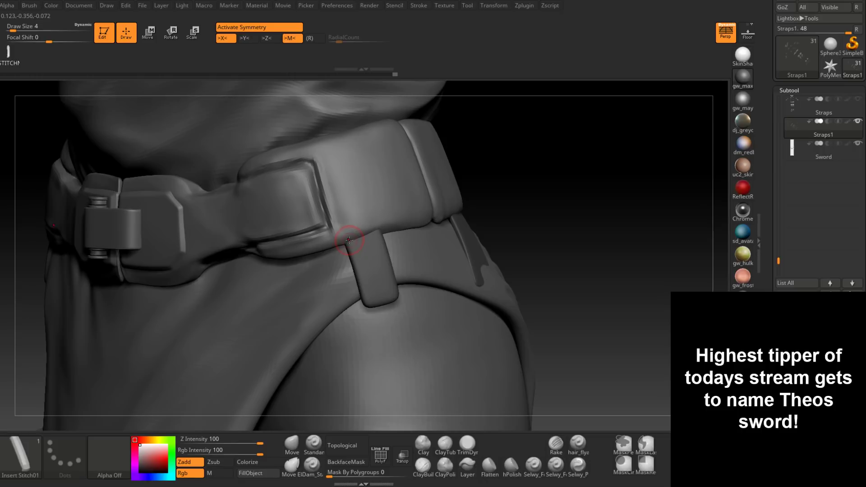
{"action": "left_click_drag", "start_coordinate": [365, 291], "coordinate": [370, 312]}
{"action": "left_click", "coordinate": [378, 235]}
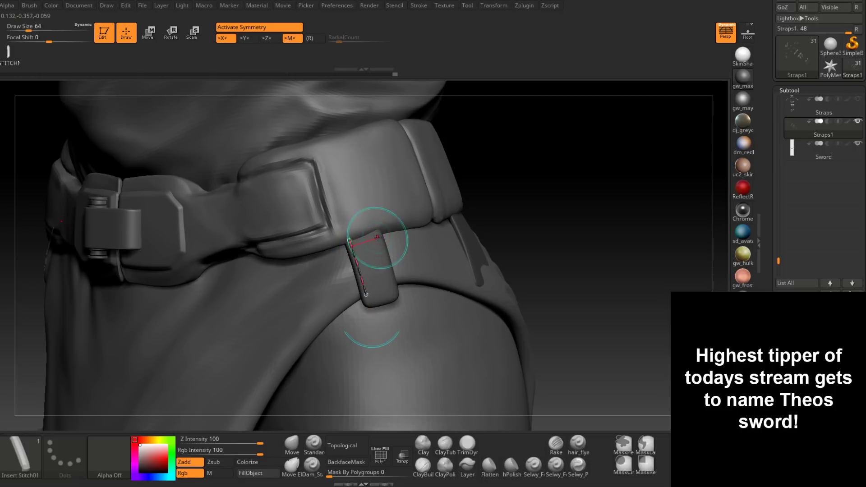
Stitch the rear edge of the front hip strap from the belt to its lower end, undoing and redrawing misplaced rows.
{"action": "left_click_drag", "start_coordinate": [377, 232], "coordinate": [396, 290]}
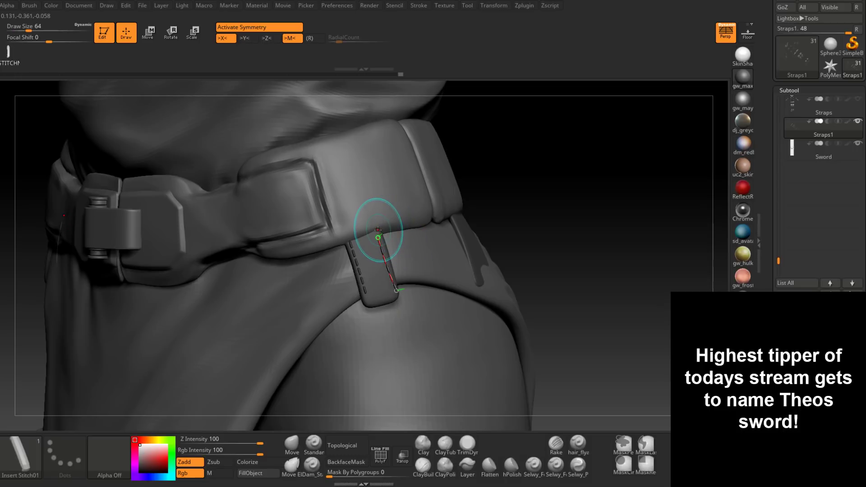
{"action": "key", "text": "ctrl+z"}
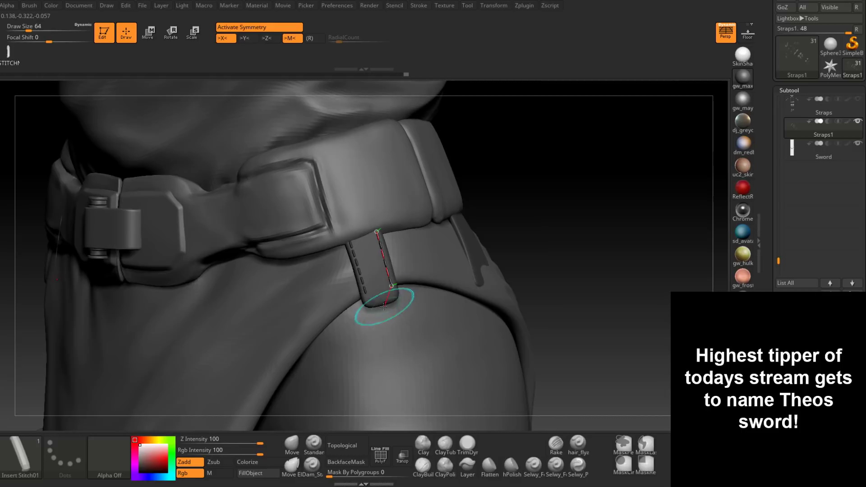
{"action": "mouse_move", "coordinate": [383, 308]}
{"action": "right_mouse_down"}
{"action": "mouse_move", "coordinate": [390, 303]}
{"action": "mouse_move", "coordinate": [379, 305]}
{"action": "right_mouse_up"}
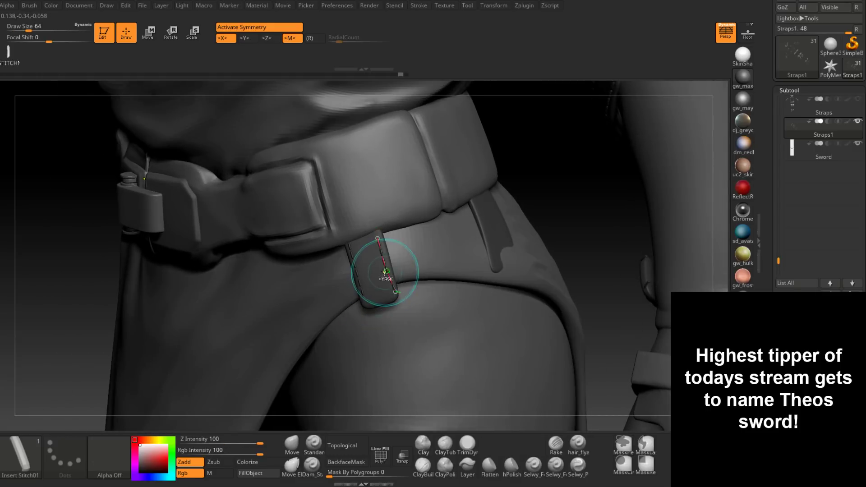
{"action": "key", "text": "ctrl+z"}
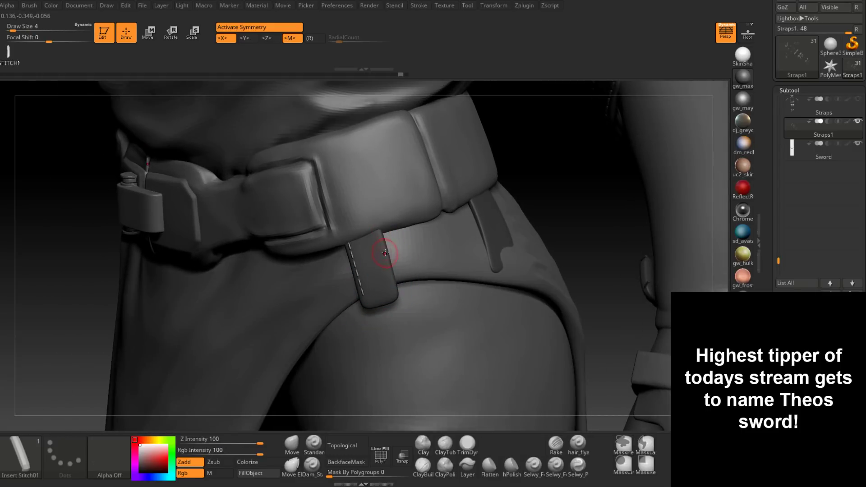
{"action": "left_click_drag", "start_coordinate": [381, 245], "coordinate": [395, 303]}
{"action": "key", "text": "ctrl+z"}
{"action": "left_click_drag", "start_coordinate": [384, 261], "coordinate": [390, 286]}
{"action": "left_click", "coordinate": [395, 305]}
Add stitch rows down both long edges of the rear strap hanging below the belt, undoing the stray adjustment.
{"action": "mouse_move", "coordinate": [498, 242]}
{"action": "right_mouse_down"}
{"action": "mouse_move", "coordinate": [458, 244]}
{"action": "mouse_move", "coordinate": [476, 236]}
{"action": "right_mouse_up"}
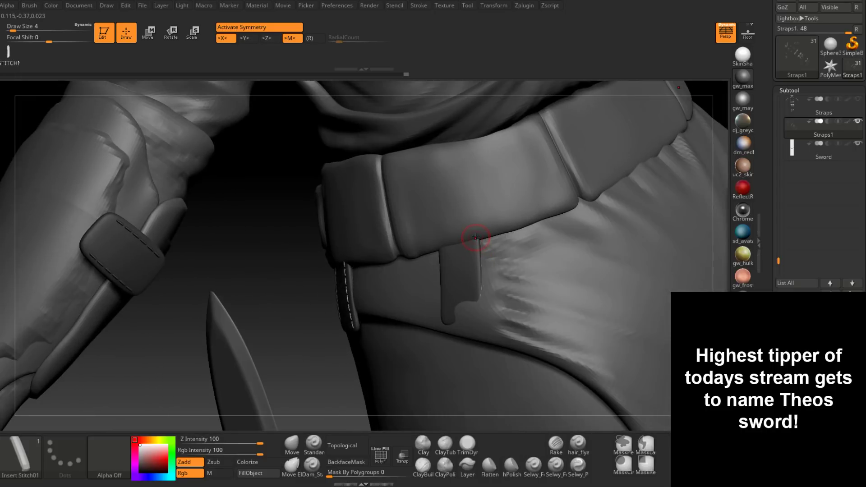
{"action": "left_click_drag", "start_coordinate": [476, 236], "coordinate": [475, 323]}
{"action": "right_click_drag", "start_coordinate": [470, 207], "coordinate": [443, 242]}
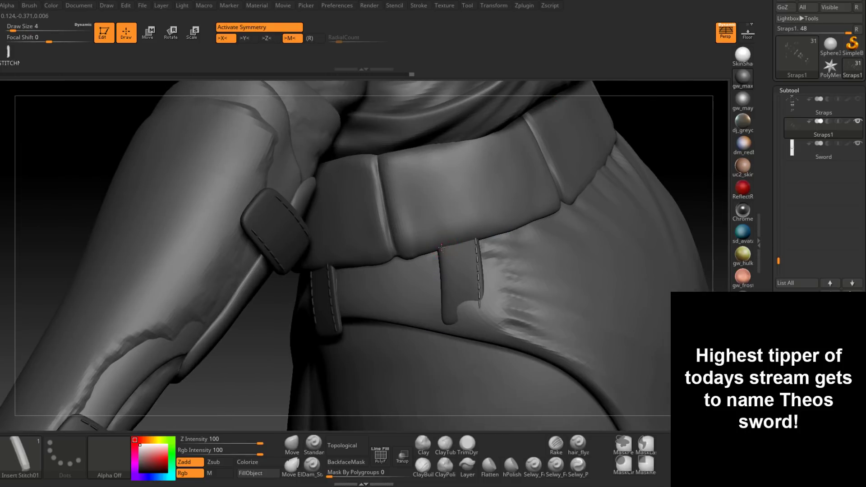
{"action": "left_click_drag", "start_coordinate": [444, 270], "coordinate": [445, 317]}
{"action": "left_click_drag", "start_coordinate": [474, 256], "coordinate": [467, 246]}
{"action": "key", "text": "ctrl+z"}
Try a stitch row along the upper edge of the thigh strap from its buckle to the hanging cloth, and undo it.
{"action": "mouse_move", "coordinate": [479, 247]}
{"action": "right_mouse_down", "text": "ctrl"}
{"action": "mouse_move", "coordinate": [187, 295]}
{"action": "mouse_move", "coordinate": [529, 220]}
{"action": "mouse_move", "coordinate": [517, 207]}
{"action": "mouse_move", "coordinate": [513, 288]}
{"action": "mouse_move", "coordinate": [511, 255]}
{"action": "mouse_move", "coordinate": [479, 293]}
{"action": "mouse_move", "coordinate": [410, 203]}
{"action": "mouse_move", "coordinate": [375, 280]}
{"action": "mouse_move", "coordinate": [424, 299]}
{"action": "mouse_move", "coordinate": [418, 375]}
{"action": "right_mouse_up", "text": "ctrl"}
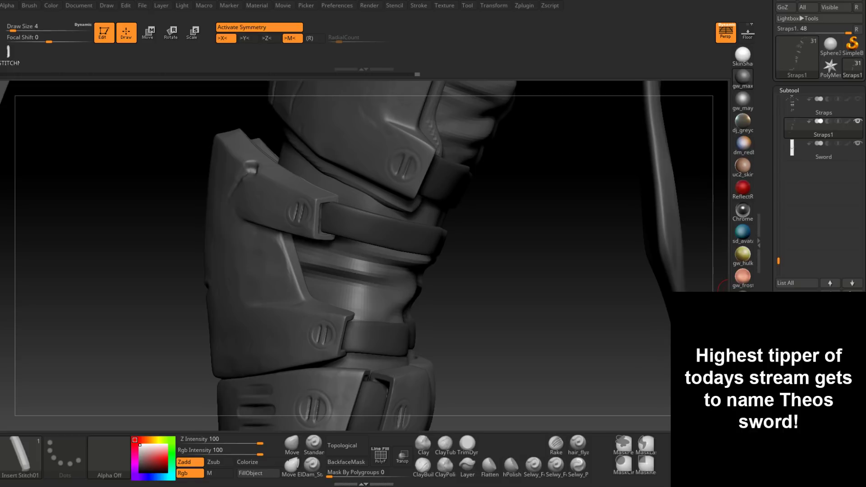
{"action": "right_click_drag", "start_coordinate": [532, 227], "coordinate": [393, 295]}
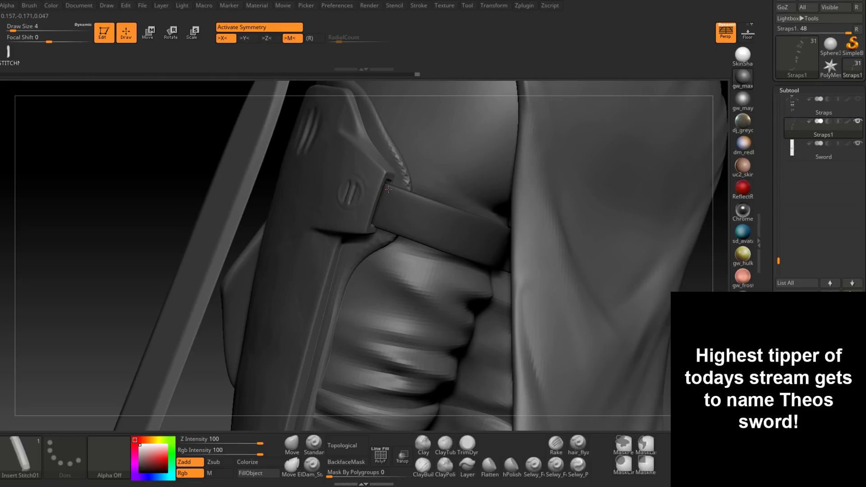
{"action": "left_click_drag", "start_coordinate": [388, 189], "coordinate": [509, 231]}
{"action": "mouse_move", "coordinate": [508, 231]}
{"action": "right_mouse_down"}
{"action": "mouse_move", "coordinate": [458, 236]}
{"action": "mouse_move", "coordinate": [474, 236]}
{"action": "mouse_move", "coordinate": [440, 271]}
{"action": "mouse_move", "coordinate": [449, 271]}
{"action": "right_mouse_up"}
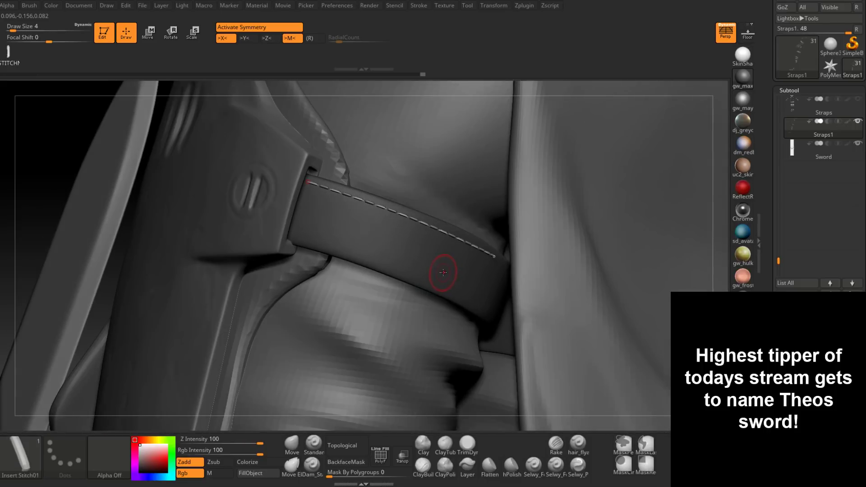
{"action": "key", "text": "ctrl+z"}
Draw the thigh strap's upper-edge stitch row starting inside the buckle and extend it beneath the hanging cloth.
{"action": "mouse_move", "coordinate": [306, 179]}
{"action": "right_mouse_down"}
{"action": "mouse_move", "coordinate": [312, 196]}
{"action": "mouse_move", "coordinate": [308, 183]}
{"action": "right_mouse_up"}
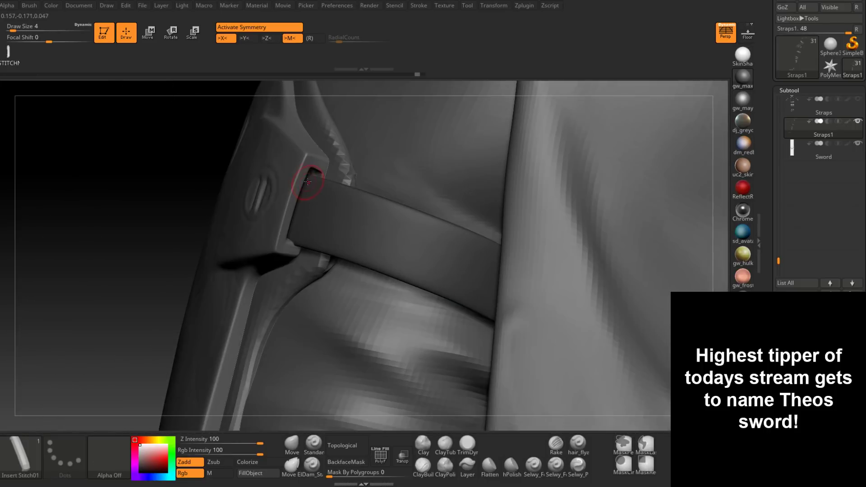
{"action": "left_click_drag", "start_coordinate": [306, 180], "coordinate": [315, 183]}
{"action": "left_click_drag", "start_coordinate": [344, 191], "coordinate": [499, 253]}
{"action": "mouse_move", "coordinate": [500, 252]}
{"action": "right_mouse_down"}
{"action": "mouse_move", "coordinate": [445, 226]}
{"action": "mouse_move", "coordinate": [517, 260]}
{"action": "right_mouse_up"}
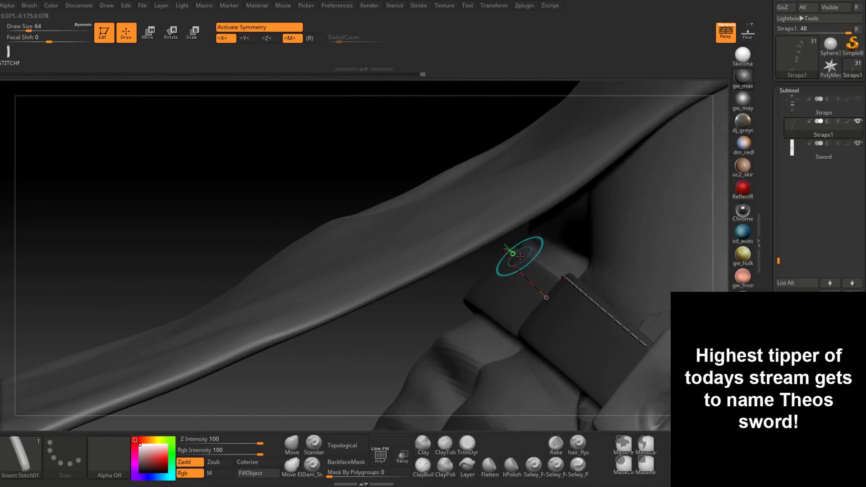
{"action": "left_click_drag", "start_coordinate": [518, 257], "coordinate": [521, 259]}
{"action": "left_click", "coordinate": [522, 259]}
Find the subtool of the cloth covering the thigh strap in the subtool list.
{"action": "mouse_move", "coordinate": [526, 275]}
{"action": "right_mouse_down"}
{"action": "mouse_move", "coordinate": [433, 295]}
{"action": "mouse_move", "coordinate": [440, 301]}
{"action": "mouse_move", "coordinate": [582, 216]}
{"action": "right_mouse_up"}
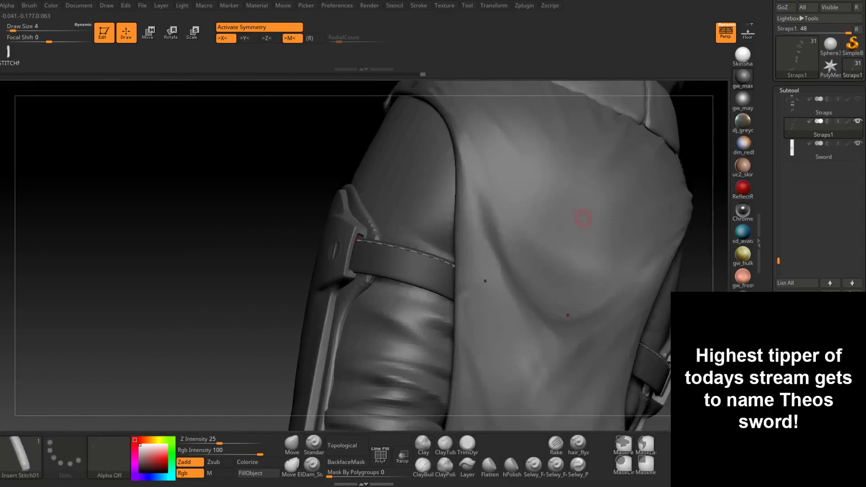
{"action": "left_click_drag", "start_coordinate": [778, 259], "coordinate": [778, 224]}
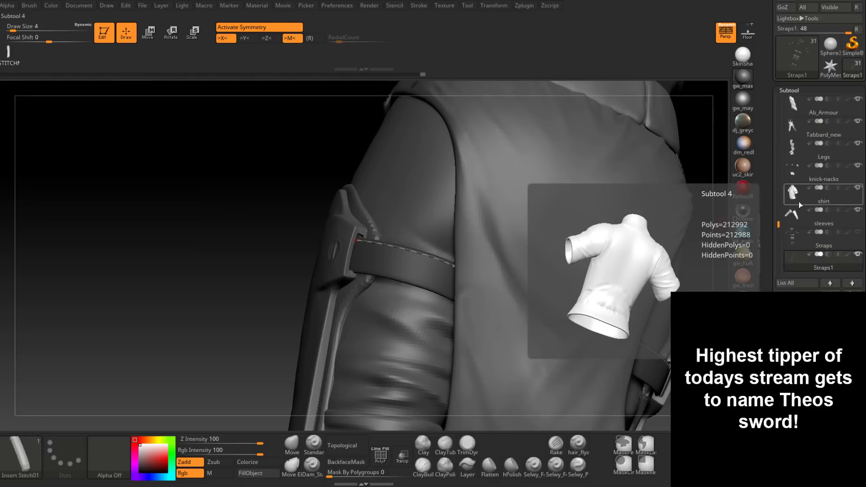
Hide the Tabbard_new subtool and try to continue the stitch line along the top edge of the thigh plate's upper strap.
{"action": "left_click", "coordinate": [858, 122]}
{"action": "right_click_drag", "start_coordinate": [498, 270], "coordinate": [429, 262]}
{"action": "left_click_drag", "start_coordinate": [416, 246], "coordinate": [426, 251]}
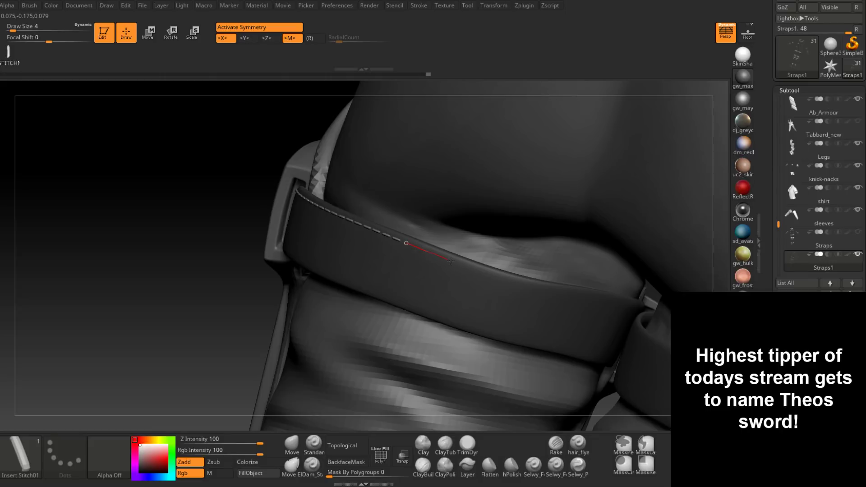
{"action": "left_click_drag", "start_coordinate": [449, 260], "coordinate": [634, 309]}
{"action": "key", "text": "ctrl+z"}
Draw a stitch curve along the upper strap's top edge from the inner buckle back to the existing stitches.
{"action": "mouse_move", "coordinate": [600, 305]}
{"action": "right_mouse_down", "text": "alt"}
{"action": "mouse_move", "coordinate": [521, 285]}
{"action": "mouse_move", "coordinate": [536, 307]}
{"action": "mouse_move", "coordinate": [518, 298]}
{"action": "mouse_move", "coordinate": [520, 274]}
{"action": "mouse_move", "coordinate": [495, 264]}
{"action": "right_mouse_up", "text": "alt"}
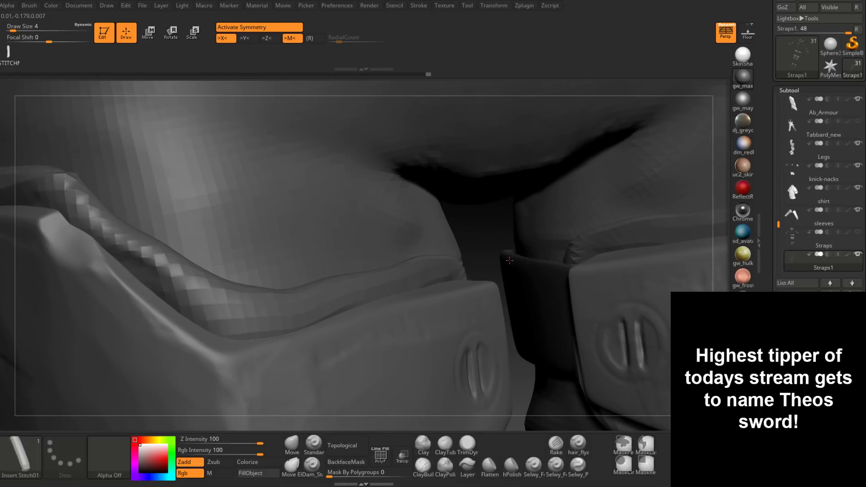
{"action": "left_click_drag", "start_coordinate": [509, 260], "coordinate": [582, 275]}
{"action": "mouse_move", "coordinate": [539, 292]}
{"action": "right_mouse_down"}
{"action": "mouse_move", "coordinate": [574, 292]}
{"action": "mouse_move", "coordinate": [505, 275]}
{"action": "right_mouse_up"}
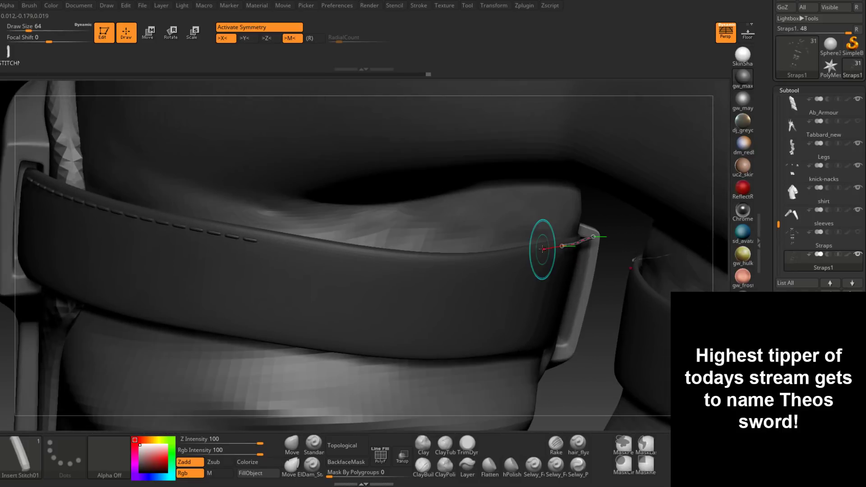
{"action": "mouse_move", "coordinate": [542, 249]}
{"action": "left_mouse_down"}
{"action": "mouse_move", "coordinate": [433, 260]}
{"action": "mouse_move", "coordinate": [229, 235]}
{"action": "left_mouse_up"}
{"action": "mouse_move", "coordinate": [356, 310]}
{"action": "right_mouse_down"}
{"action": "mouse_move", "coordinate": [381, 284]}
{"action": "mouse_move", "coordinate": [658, 257]}
{"action": "mouse_move", "coordinate": [467, 247]}
{"action": "mouse_move", "coordinate": [472, 262]}
{"action": "mouse_move", "coordinate": [461, 281]}
{"action": "mouse_move", "coordinate": [470, 267]}
{"action": "mouse_move", "coordinate": [442, 251]}
{"action": "right_mouse_up"}
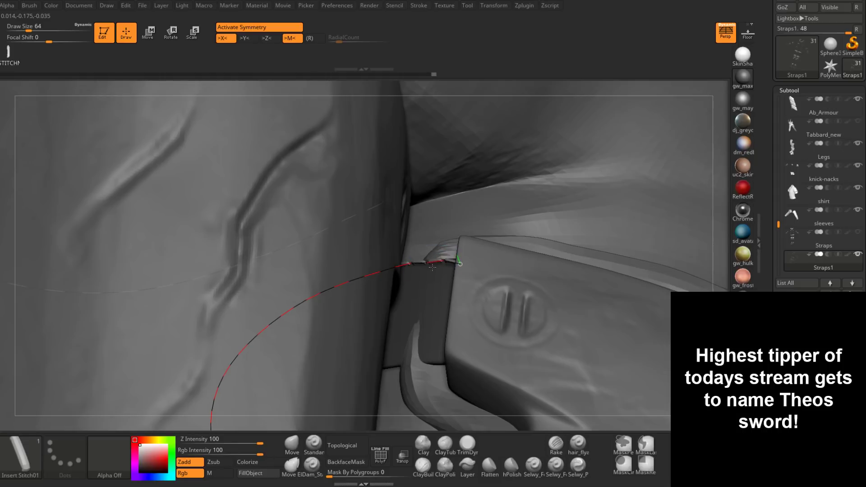
Reshape the top-edge stitch curve so it follows the upper strap into the inner buckle.
{"action": "mouse_move", "coordinate": [429, 270]}
{"action": "right_mouse_down"}
{"action": "mouse_move", "coordinate": [433, 286]}
{"action": "mouse_move", "coordinate": [425, 262]}
{"action": "right_mouse_up"}
{"action": "left_click_drag", "start_coordinate": [426, 262], "coordinate": [429, 265]}
{"action": "right_click_drag", "start_coordinate": [429, 266], "coordinate": [436, 283]}
{"action": "left_click_drag", "start_coordinate": [436, 283], "coordinate": [432, 273]}
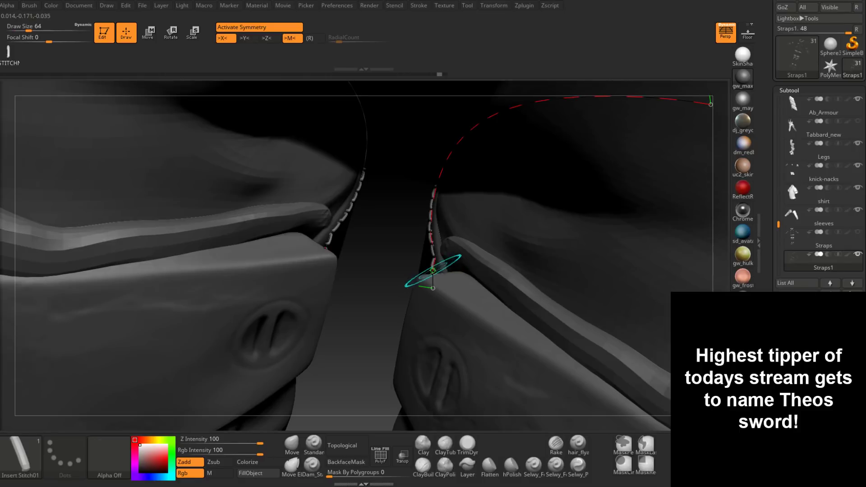
{"action": "left_click", "coordinate": [437, 271]}
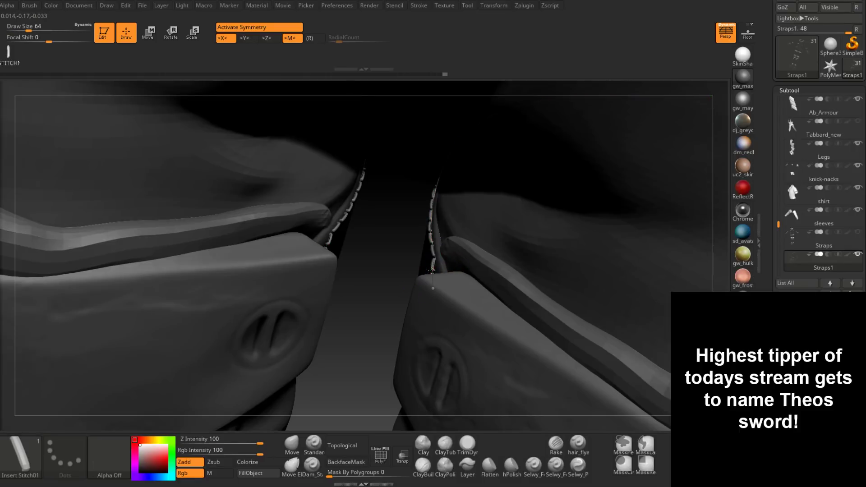
{"action": "right_click_drag", "start_coordinate": [432, 271], "coordinate": [515, 189]}
{"action": "left_click_drag", "start_coordinate": [514, 190], "coordinate": [464, 289]}
{"action": "left_click", "coordinate": [465, 288]}
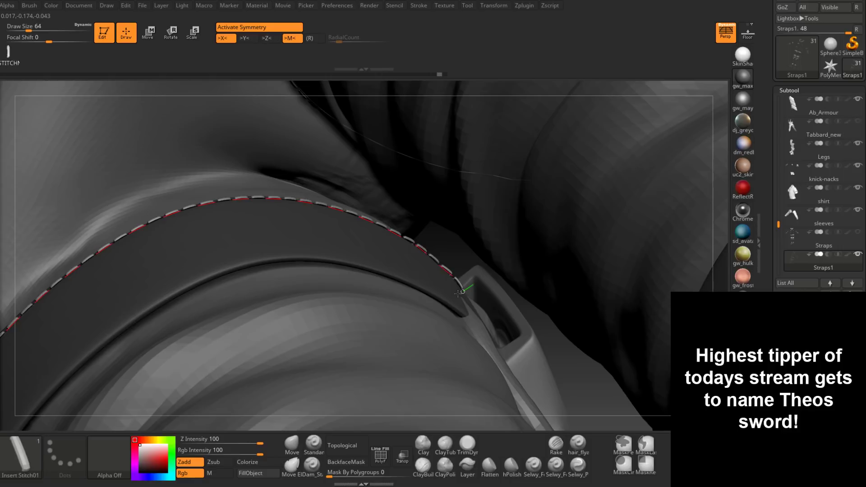
Pull the end point of the top-edge stitch curve into line where the upper strap meets the inner buckle.
{"action": "right_click_drag", "start_coordinate": [450, 295], "coordinate": [439, 311]}
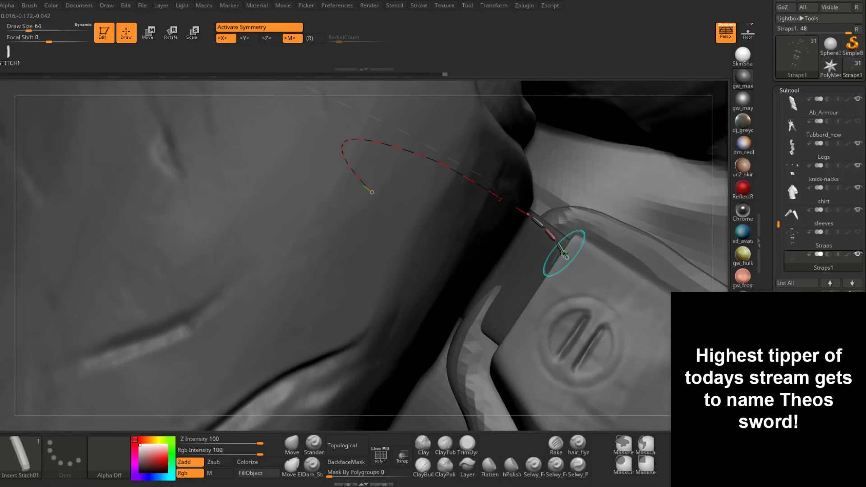
{"action": "left_click_drag", "start_coordinate": [566, 255], "coordinate": [580, 241]}
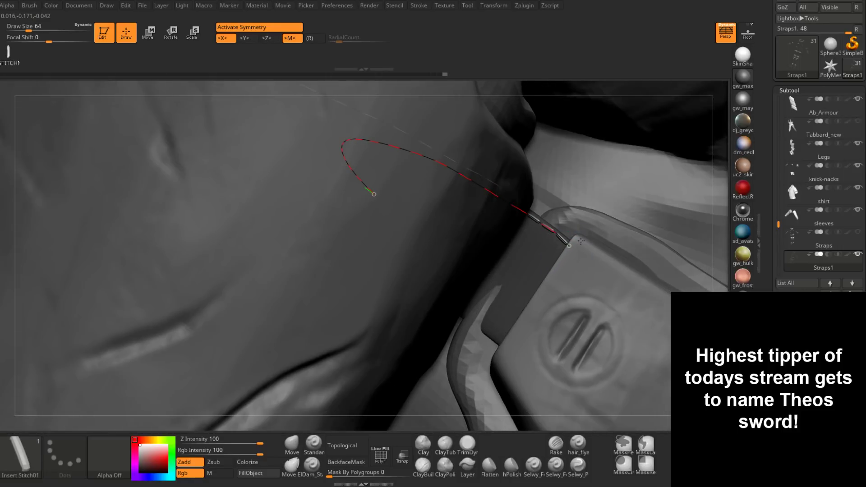
{"action": "right_click_drag", "start_coordinate": [580, 242], "coordinate": [321, 199], "text": "ctrl"}
{"action": "right_click_drag", "start_coordinate": [519, 247], "coordinate": [537, 281]}
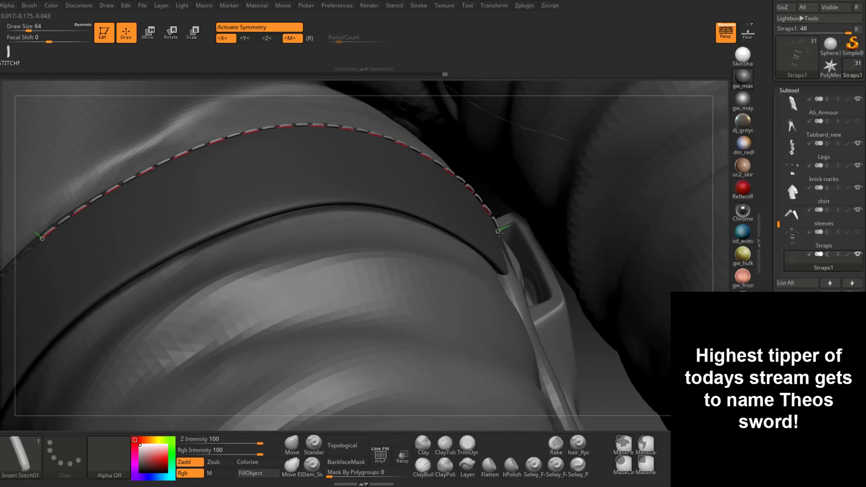
{"action": "right_click_drag", "start_coordinate": [498, 225], "coordinate": [446, 278], "text": "ctrl"}
Draw a stitch curve along the bottom edge of the thigh plate's upper strap, from the outer to the inner buckle.
{"action": "key", "text": "d"}
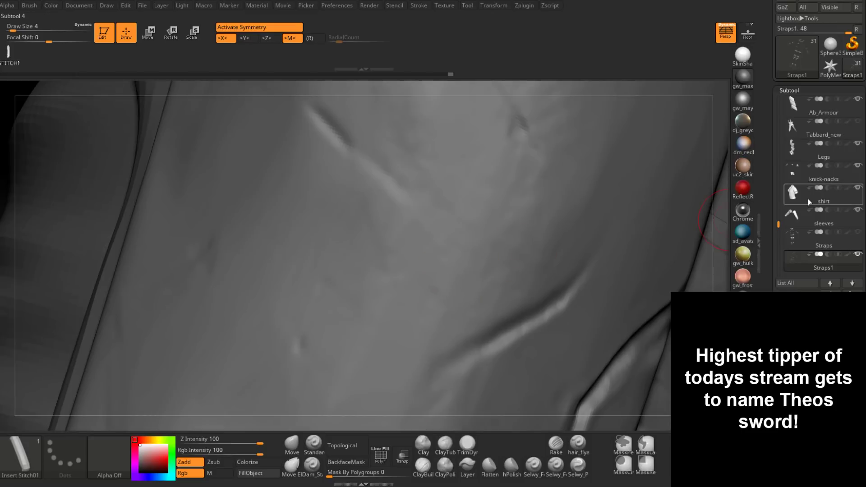
{"action": "mouse_move", "coordinate": [812, 106]}
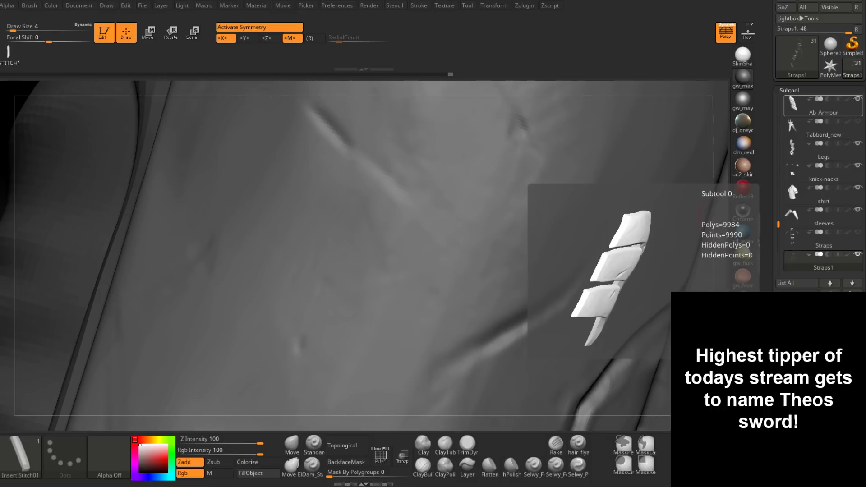
{"action": "mouse_move", "coordinate": [381, 166]}
{"action": "right_mouse_down", "text": "ctrl"}
{"action": "mouse_move", "coordinate": [381, 255]}
{"action": "mouse_move", "coordinate": [424, 235]}
{"action": "mouse_move", "coordinate": [401, 190]}
{"action": "mouse_move", "coordinate": [361, 194]}
{"action": "mouse_move", "coordinate": [361, 156]}
{"action": "mouse_move", "coordinate": [315, 196]}
{"action": "mouse_move", "coordinate": [244, 221]}
{"action": "mouse_move", "coordinate": [235, 202]}
{"action": "right_mouse_up", "text": "ctrl"}
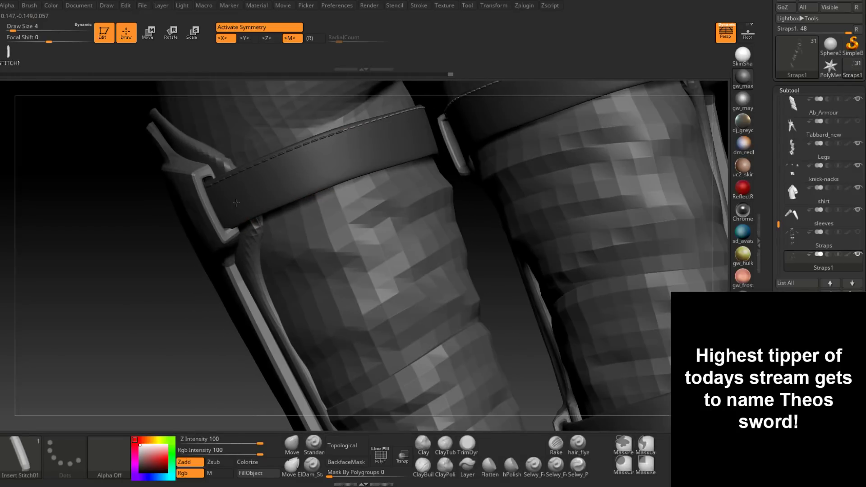
{"action": "left_click_drag", "start_coordinate": [225, 226], "coordinate": [424, 153]}
{"action": "mouse_move", "coordinate": [403, 166]}
{"action": "right_mouse_down"}
{"action": "mouse_move", "coordinate": [391, 180]}
{"action": "mouse_move", "coordinate": [439, 140]}
{"action": "right_mouse_up"}
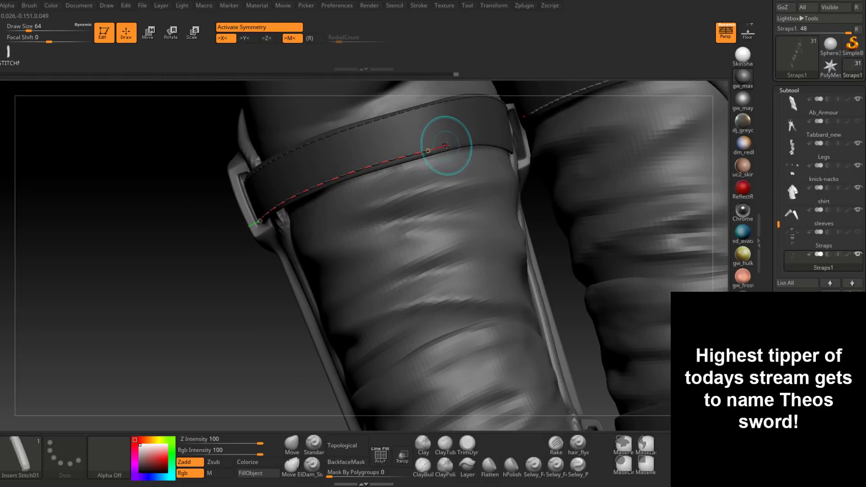
{"action": "left_click_drag", "start_coordinate": [445, 145], "coordinate": [512, 144]}
Move the end of the bottom-edge stitch curve to the inner buckle and quick-save the project.
{"action": "mouse_move", "coordinate": [512, 146]}
{"action": "right_mouse_down"}
{"action": "mouse_move", "coordinate": [467, 168]}
{"action": "mouse_move", "coordinate": [511, 155]}
{"action": "mouse_move", "coordinate": [501, 148]}
{"action": "mouse_move", "coordinate": [511, 153]}
{"action": "mouse_move", "coordinate": [479, 173]}
{"action": "mouse_move", "coordinate": [469, 200]}
{"action": "mouse_move", "coordinate": [450, 175]}
{"action": "right_mouse_up"}
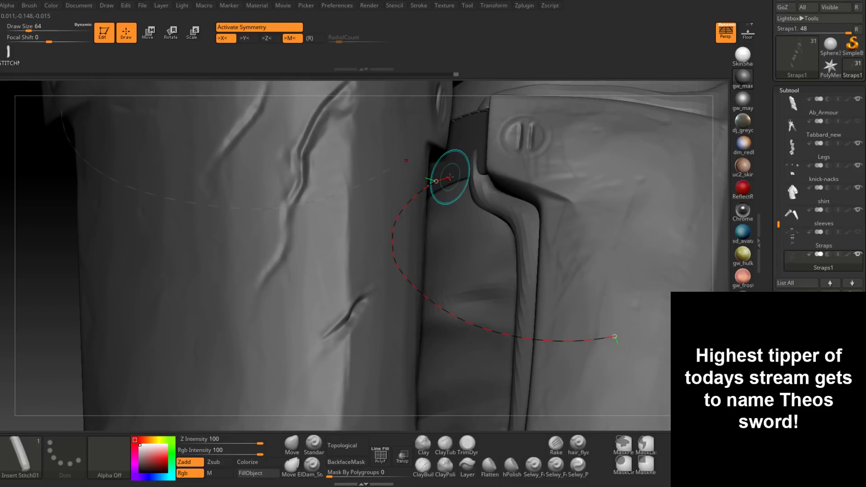
{"action": "left_click_drag", "start_coordinate": [428, 185], "coordinate": [494, 165]}
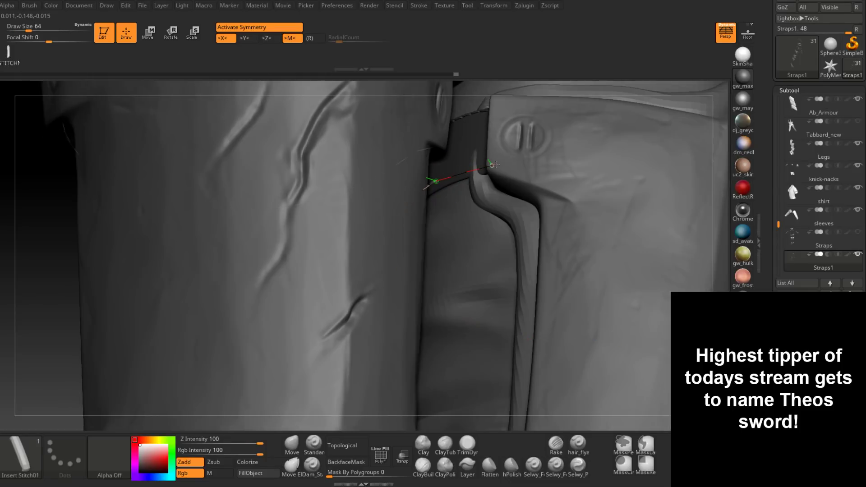
{"action": "mouse_move", "coordinate": [502, 166]}
{"action": "right_mouse_down"}
{"action": "mouse_move", "coordinate": [539, 188]}
{"action": "mouse_move", "coordinate": [560, 116]}
{"action": "mouse_move", "coordinate": [491, 171]}
{"action": "right_mouse_up"}
{"action": "key", "text": "ctrl+s"}
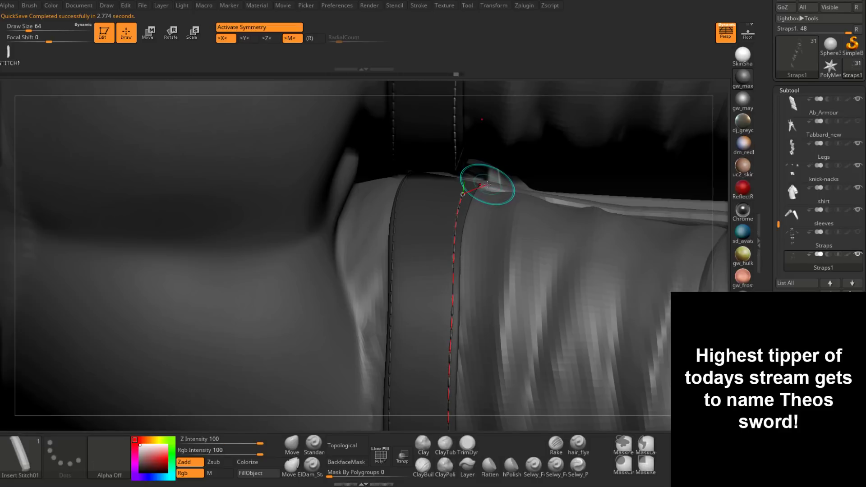
Undo the latest curve edits and nudge the bottom-edge stitch curve onto the strap's edge beside the inner buckle.
{"action": "left_click_drag", "start_coordinate": [492, 165], "coordinate": [475, 193]}
{"action": "key", "text": "ctrl+z"}
{"action": "key", "text": "ctrl+z"}
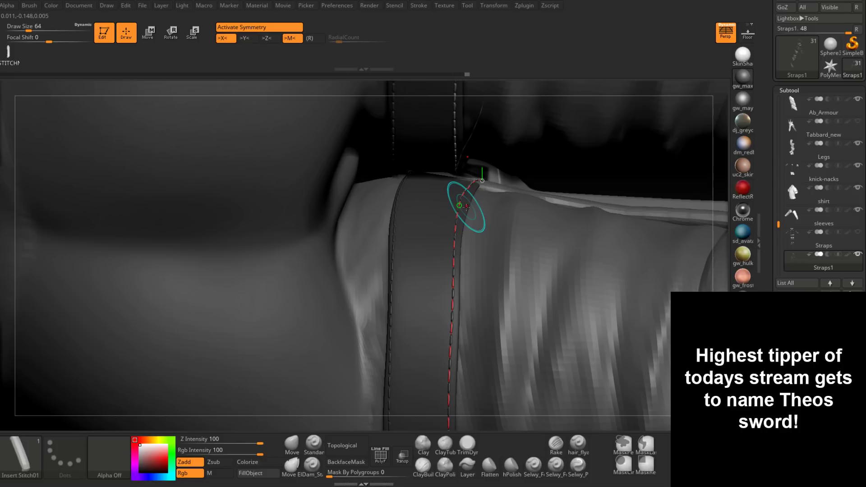
{"action": "left_click_drag", "start_coordinate": [466, 207], "coordinate": [470, 190]}
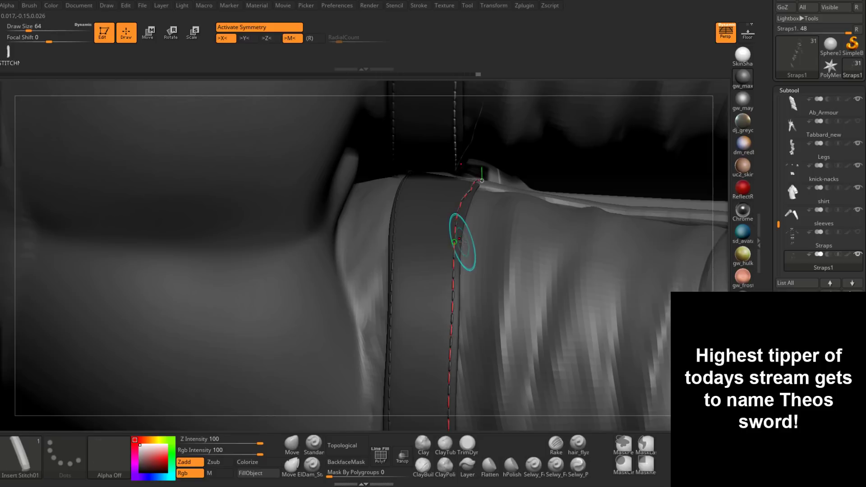
{"action": "mouse_move", "coordinate": [481, 244]}
{"action": "right_mouse_down"}
{"action": "mouse_move", "coordinate": [494, 275]}
{"action": "mouse_move", "coordinate": [506, 261]}
{"action": "mouse_move", "coordinate": [515, 208]}
{"action": "mouse_move", "coordinate": [530, 228]}
{"action": "mouse_move", "coordinate": [539, 245]}
{"action": "mouse_move", "coordinate": [523, 312]}
{"action": "mouse_move", "coordinate": [445, 268]}
{"action": "mouse_move", "coordinate": [503, 241]}
{"action": "right_mouse_up"}
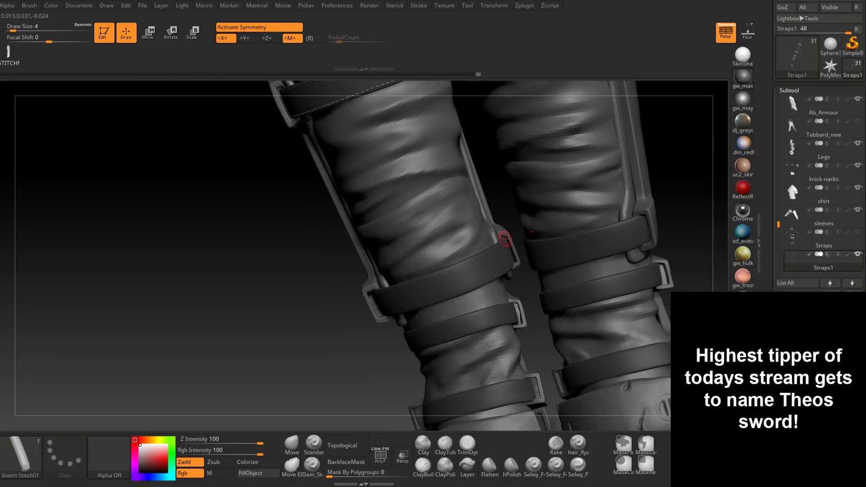
Draw a stitch curve along the top edge of the thigh plate's lower strap and fit its end to the outer buckle.
{"action": "left_click_drag", "start_coordinate": [500, 245], "coordinate": [506, 239]}
{"action": "left_click_drag", "start_coordinate": [425, 280], "coordinate": [363, 298]}
{"action": "mouse_move", "coordinate": [419, 293]}
{"action": "right_mouse_down"}
{"action": "mouse_move", "coordinate": [406, 289]}
{"action": "mouse_move", "coordinate": [467, 300]}
{"action": "right_mouse_up"}
{"action": "left_click", "coordinate": [452, 293]}
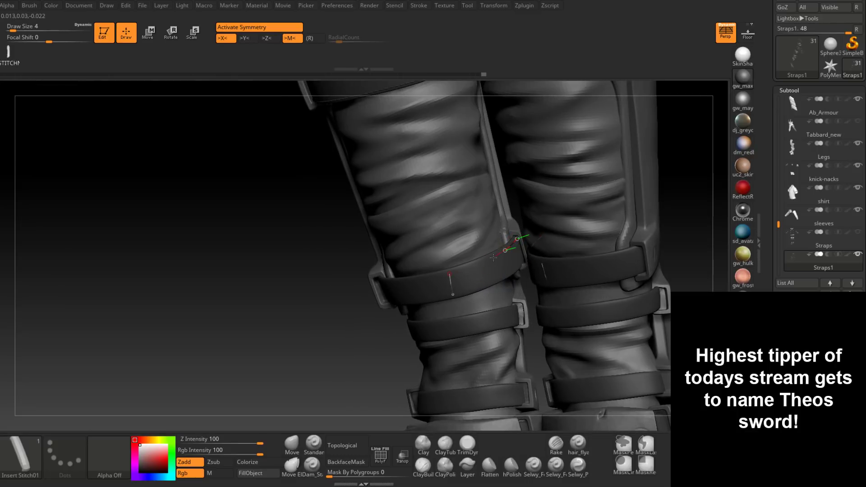
{"action": "left_click_drag", "start_coordinate": [493, 258], "coordinate": [383, 283]}
{"action": "right_click_drag", "start_coordinate": [406, 310], "coordinate": [399, 294]}
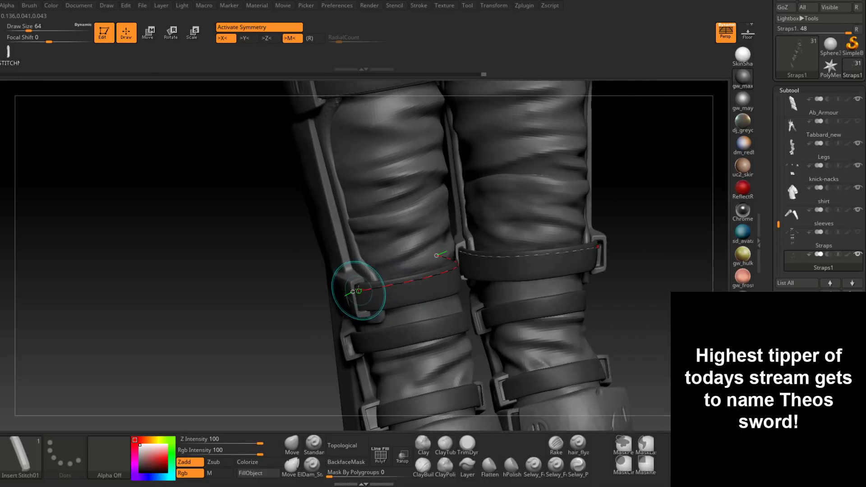
{"action": "left_click_drag", "start_coordinate": [358, 290], "coordinate": [374, 292]}
Try to continue the lower strap's top-edge stitching from mid-strap to the inner buckle.
{"action": "right_click_drag", "start_coordinate": [444, 294], "coordinate": [394, 278]}
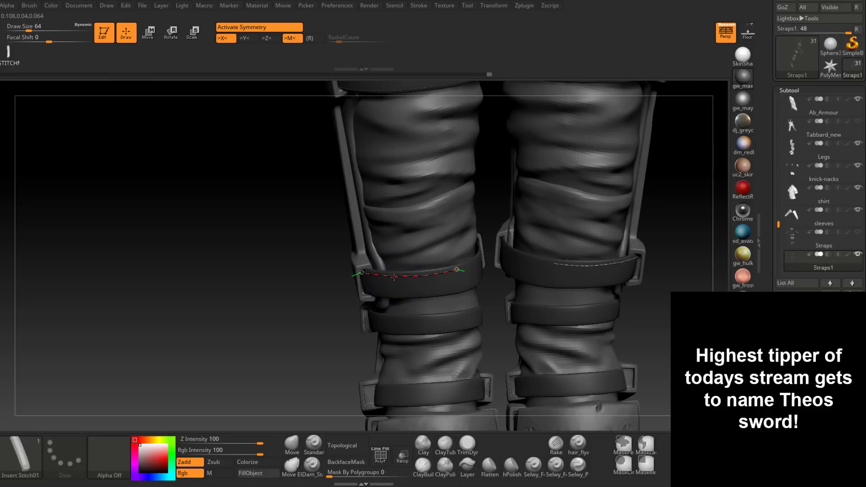
{"action": "right_click_drag", "start_coordinate": [471, 271], "coordinate": [459, 268]}
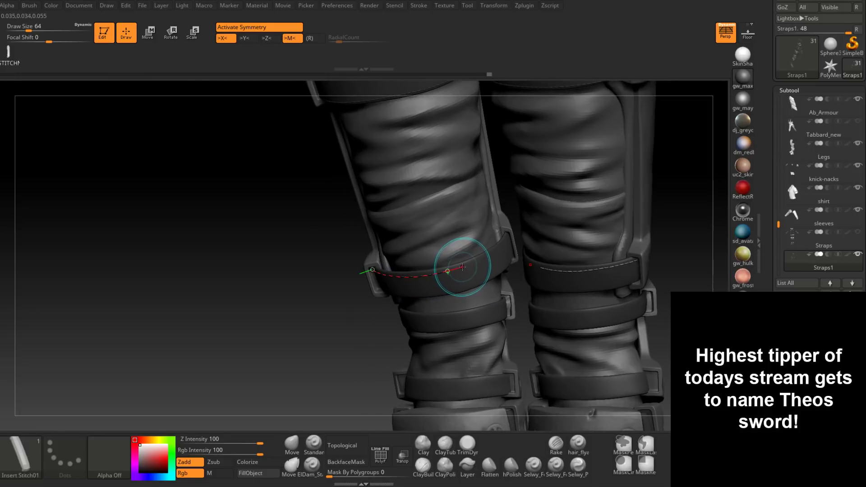
{"action": "left_click", "coordinate": [461, 268]}
{"action": "mouse_move", "coordinate": [472, 265]}
{"action": "left_mouse_down"}
{"action": "mouse_move", "coordinate": [497, 253]}
{"action": "mouse_move", "coordinate": [513, 230]}
{"action": "left_mouse_up"}
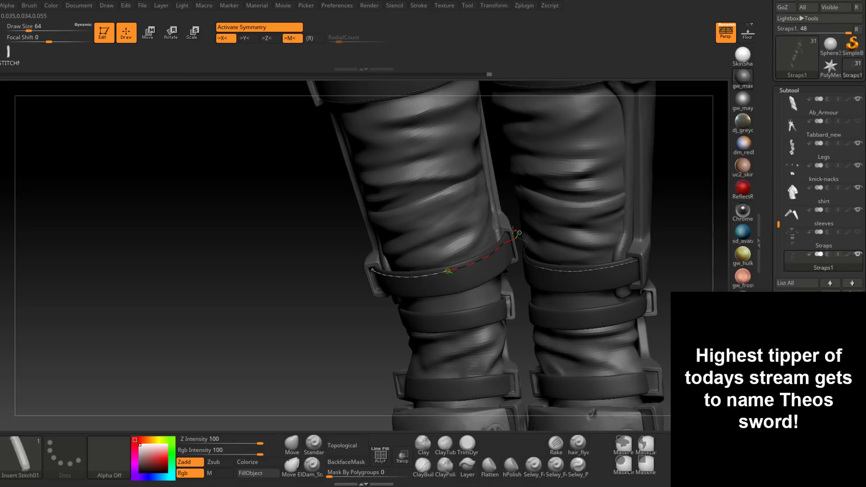
{"action": "mouse_move", "coordinate": [505, 266]}
{"action": "right_mouse_down"}
{"action": "mouse_move", "coordinate": [502, 288]}
{"action": "mouse_move", "coordinate": [510, 236]}
{"action": "right_mouse_up"}
{"action": "key", "text": "ctrl+z"}
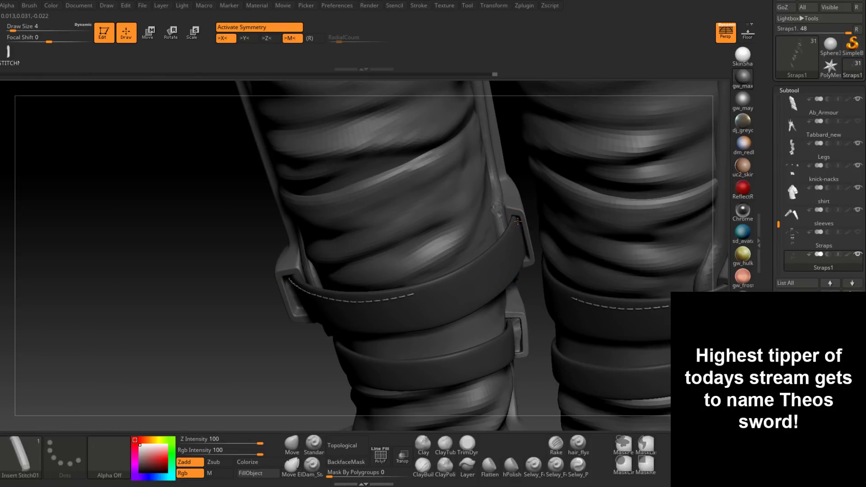
Draw a stitch curve from the inner buckle along the lower strap's top edge and align its end with the outer stitches.
{"action": "mouse_move", "coordinate": [514, 227]}
{"action": "left_mouse_down"}
{"action": "mouse_move", "coordinate": [495, 255]}
{"action": "mouse_move", "coordinate": [413, 294]}
{"action": "left_mouse_up"}
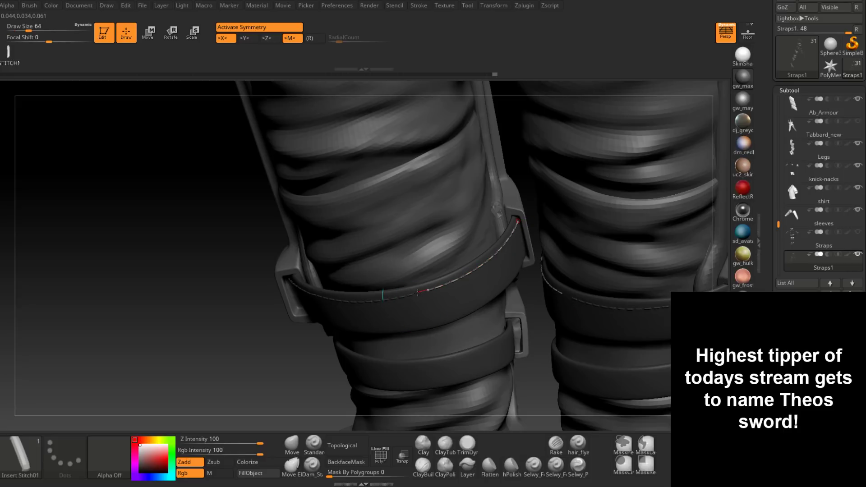
{"action": "left_click_drag", "start_coordinate": [395, 297], "coordinate": [384, 301]}
{"action": "left_click", "coordinate": [428, 289]}
{"action": "left_click", "coordinate": [414, 295]}
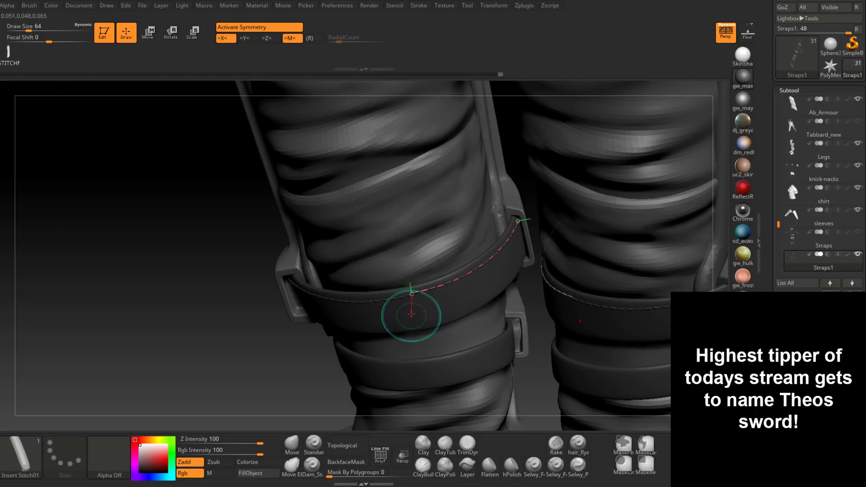
{"action": "left_click_drag", "start_coordinate": [412, 294], "coordinate": [417, 295]}
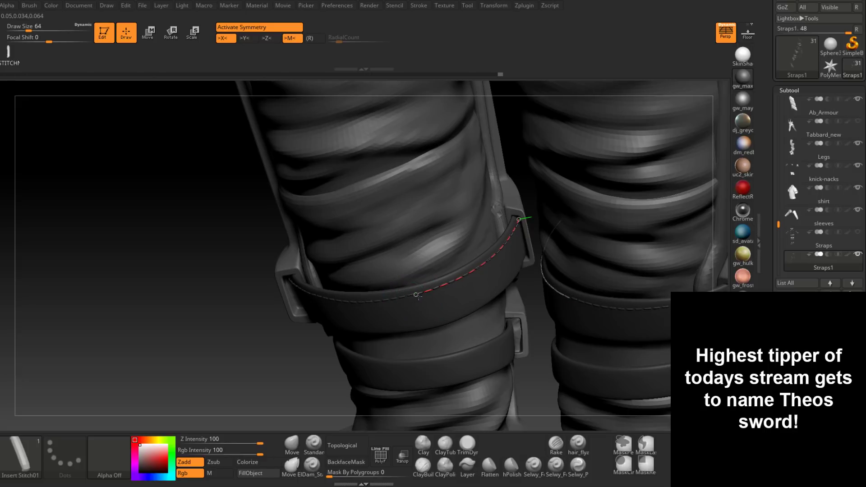
Draw stitches along the lower strap's bottom edge from the outer buckle to about mid-strap.
{"action": "mouse_move", "coordinate": [417, 295]}
{"action": "right_mouse_down"}
{"action": "mouse_move", "coordinate": [449, 311]}
{"action": "mouse_move", "coordinate": [431, 296]}
{"action": "mouse_move", "coordinate": [318, 329]}
{"action": "right_mouse_up"}
{"action": "left_click", "coordinate": [449, 311]}
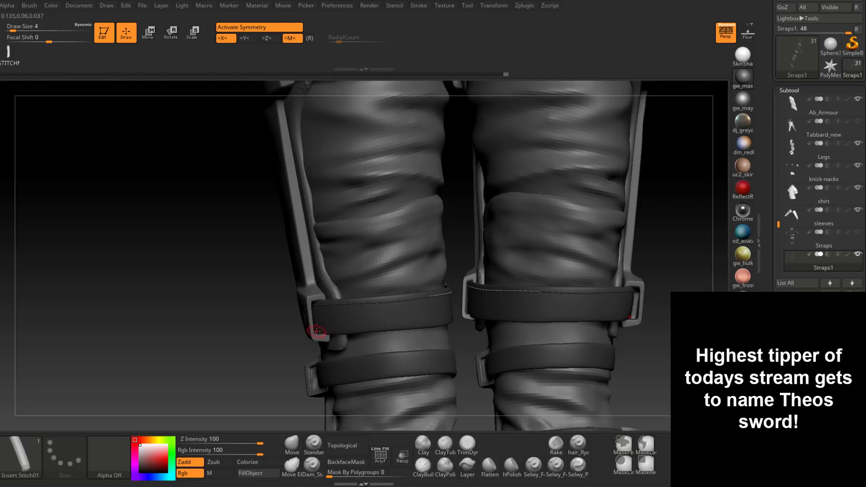
{"action": "left_click_drag", "start_coordinate": [317, 331], "coordinate": [399, 326]}
{"action": "left_click", "coordinate": [433, 314]}
{"action": "right_click_drag", "start_coordinate": [434, 315], "coordinate": [321, 332]}
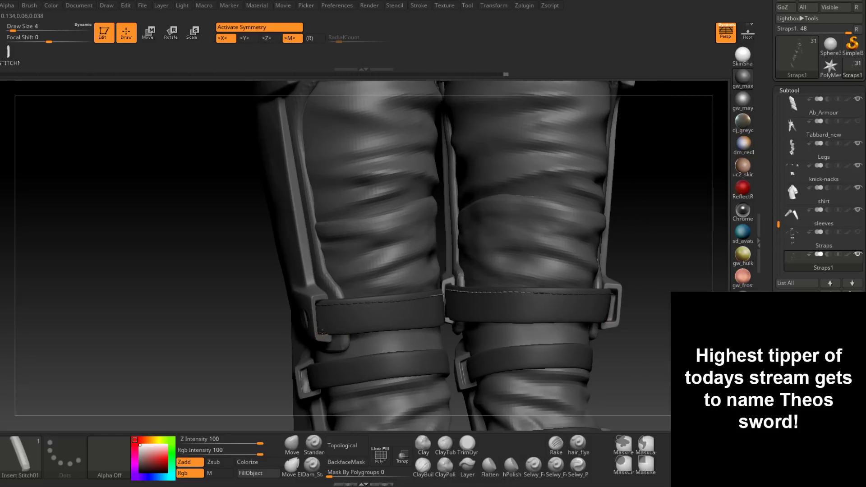
{"action": "left_click_drag", "start_coordinate": [341, 332], "coordinate": [396, 327]}
Complete the lower strap's bottom-edge stitching with a curve from the inner buckle to the mid-strap stitches.
{"action": "right_click_drag", "start_coordinate": [396, 327], "coordinate": [495, 319]}
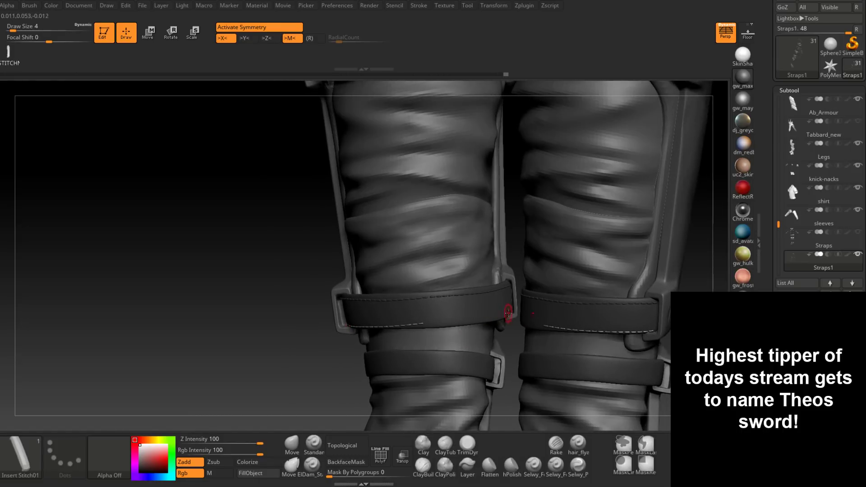
{"action": "left_click", "coordinate": [510, 311]}
{"action": "left_click", "coordinate": [465, 321]}
{"action": "mouse_move", "coordinate": [469, 320]}
{"action": "right_mouse_down"}
{"action": "mouse_move", "coordinate": [444, 326]}
{"action": "mouse_move", "coordinate": [456, 328]}
{"action": "right_mouse_up"}
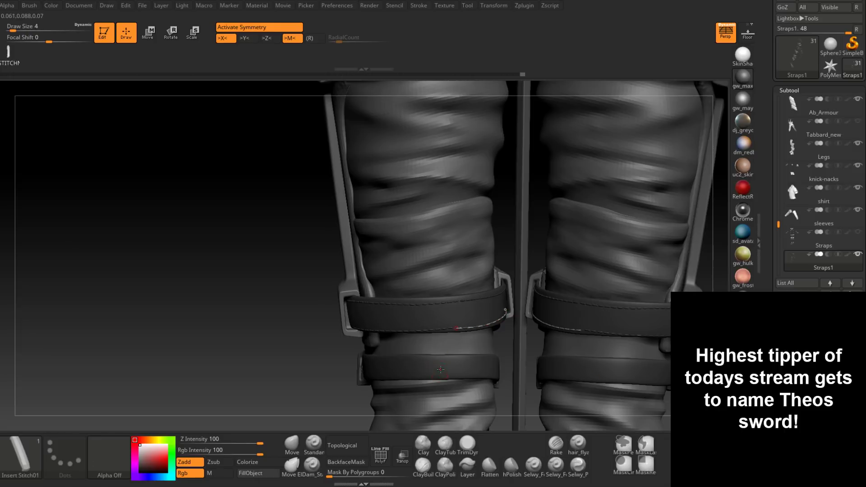
{"action": "right_click_drag", "start_coordinate": [461, 335], "coordinate": [488, 338]}
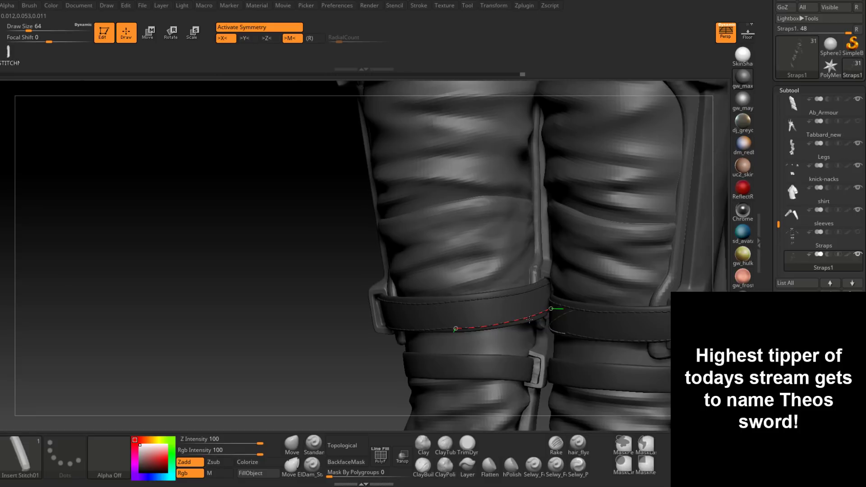
{"action": "left_click", "coordinate": [528, 319]}
{"action": "mouse_move", "coordinate": [495, 362]}
{"action": "right_mouse_down"}
{"action": "mouse_move", "coordinate": [511, 361]}
{"action": "mouse_move", "coordinate": [479, 352]}
{"action": "mouse_move", "coordinate": [481, 332]}
{"action": "mouse_move", "coordinate": [421, 342]}
{"action": "mouse_move", "coordinate": [490, 332]}
{"action": "mouse_move", "coordinate": [528, 266]}
{"action": "right_mouse_up"}
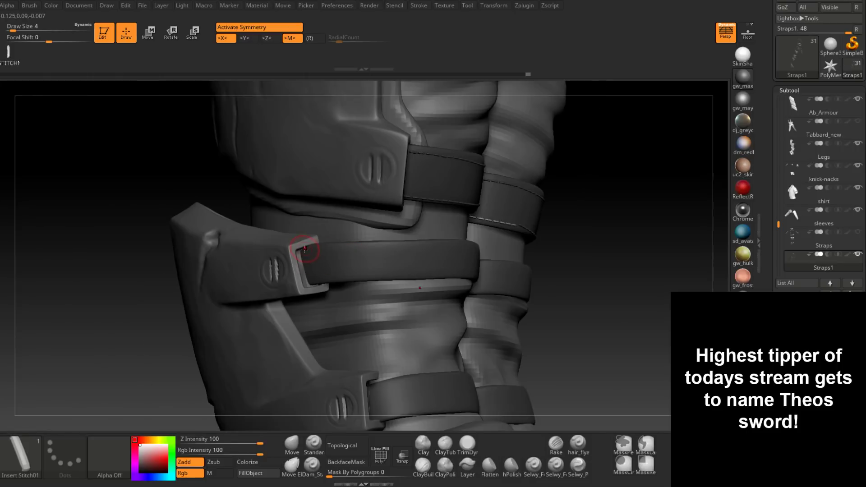
Start the middle strap's top-edge stitching with a curve from the outer buckle onto the rear of the strap.
{"action": "left_click_drag", "start_coordinate": [316, 249], "coordinate": [455, 244]}
{"action": "mouse_move", "coordinate": [455, 244]}
{"action": "right_mouse_down"}
{"action": "mouse_move", "coordinate": [462, 260]}
{"action": "mouse_move", "coordinate": [278, 268]}
{"action": "right_mouse_up"}
{"action": "left_click_drag", "start_coordinate": [260, 266], "coordinate": [284, 269]}
{"action": "key", "text": "ctrl+z"}
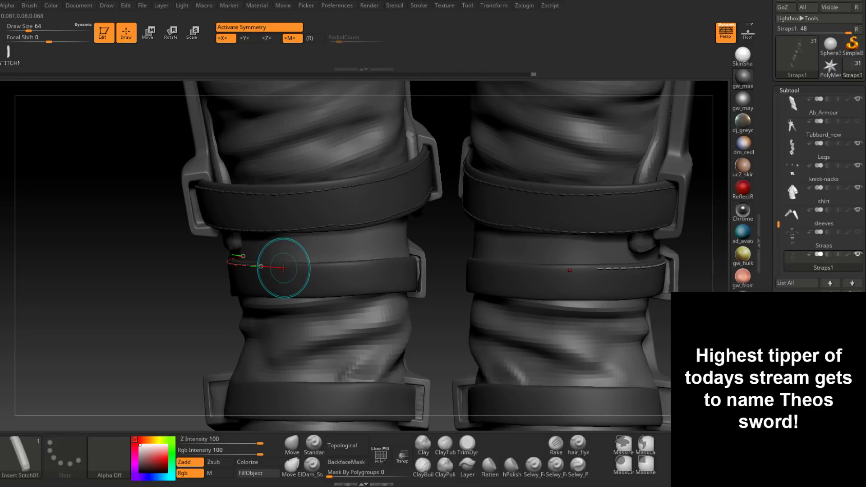
{"action": "mouse_move", "coordinate": [284, 268]}
{"action": "right_mouse_down"}
{"action": "mouse_move", "coordinate": [307, 266]}
{"action": "mouse_move", "coordinate": [313, 248]}
{"action": "right_mouse_up"}
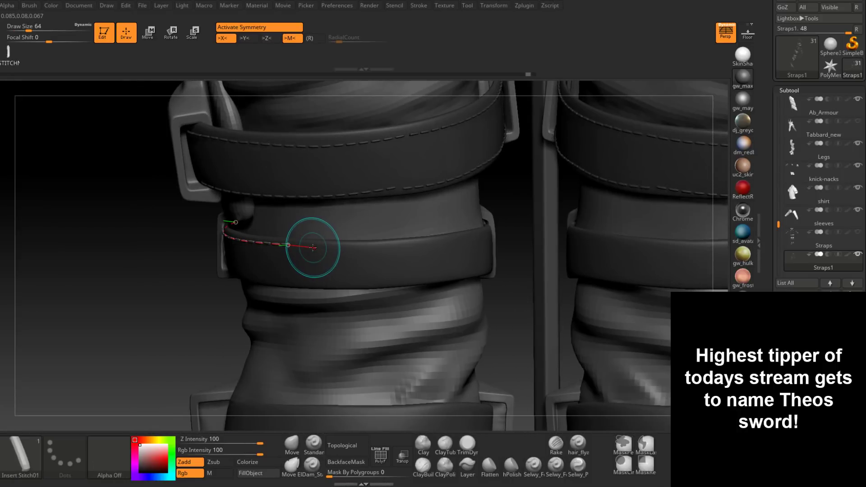
{"action": "left_click", "coordinate": [313, 247]}
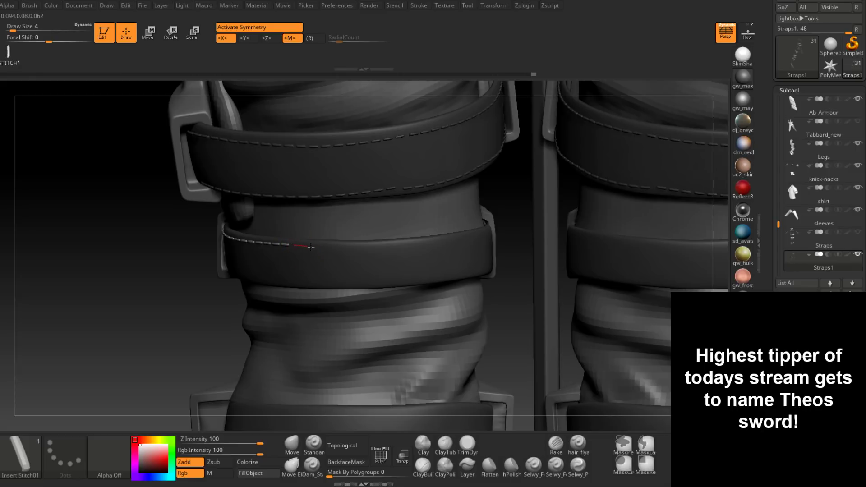
Try to continue the middle strap's top-edge stitching toward the inner buckle.
{"action": "left_click_drag", "start_coordinate": [336, 247], "coordinate": [455, 244]}
{"action": "right_click_drag", "start_coordinate": [456, 246], "coordinate": [505, 255]}
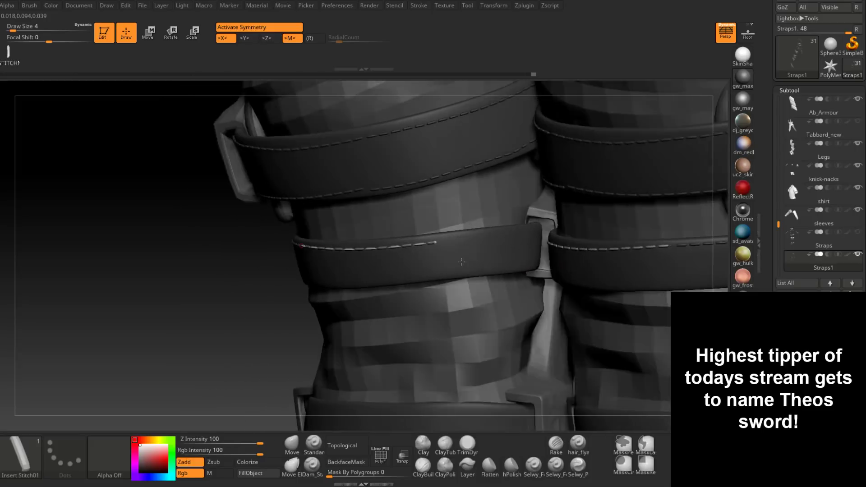
{"action": "right_click_drag", "start_coordinate": [438, 261], "coordinate": [383, 253]}
{"action": "key", "text": "ctrl+z"}
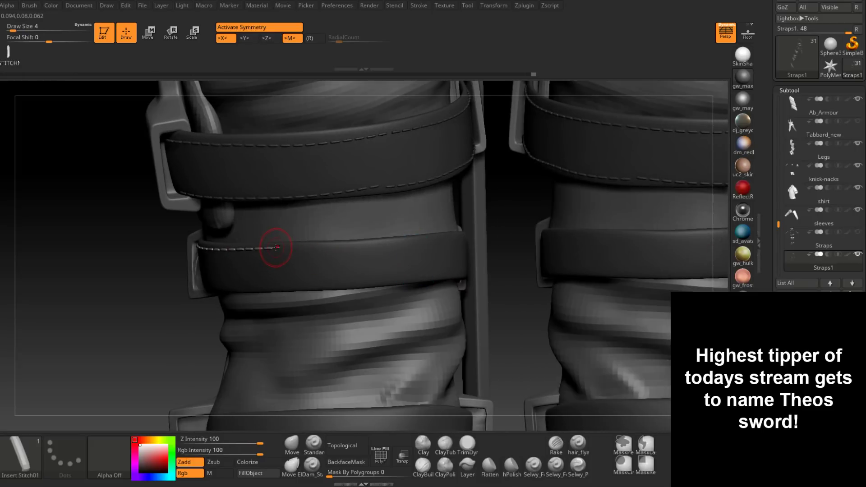
Draw the next stitch curve along the middle strap's top edge, from the end of the outer stitches toward the inner side.
{"action": "left_click_drag", "start_coordinate": [310, 247], "coordinate": [456, 237]}
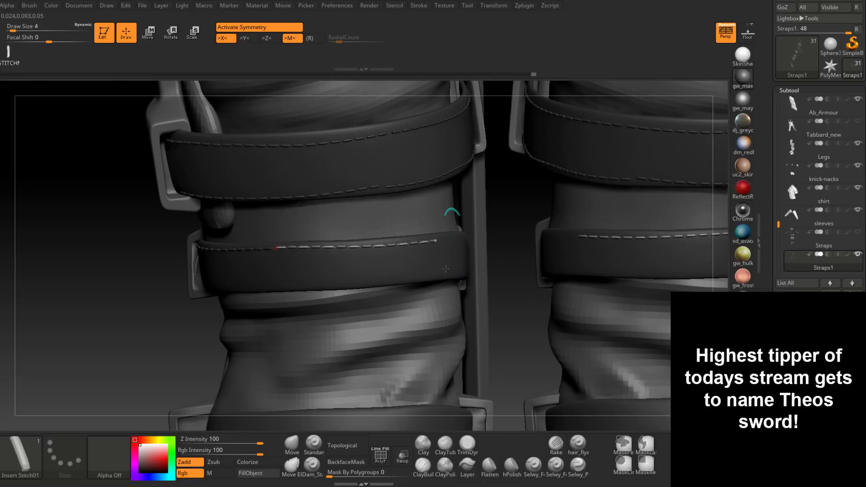
{"action": "right_click_drag", "start_coordinate": [455, 237], "coordinate": [405, 249]}
{"action": "left_click_drag", "start_coordinate": [400, 244], "coordinate": [386, 248]}
Finish the middle strap's top-edge stitching at the inner buckle and adjust the curve to follow the strap edge.
{"action": "right_click_drag", "start_coordinate": [374, 261], "coordinate": [461, 263]}
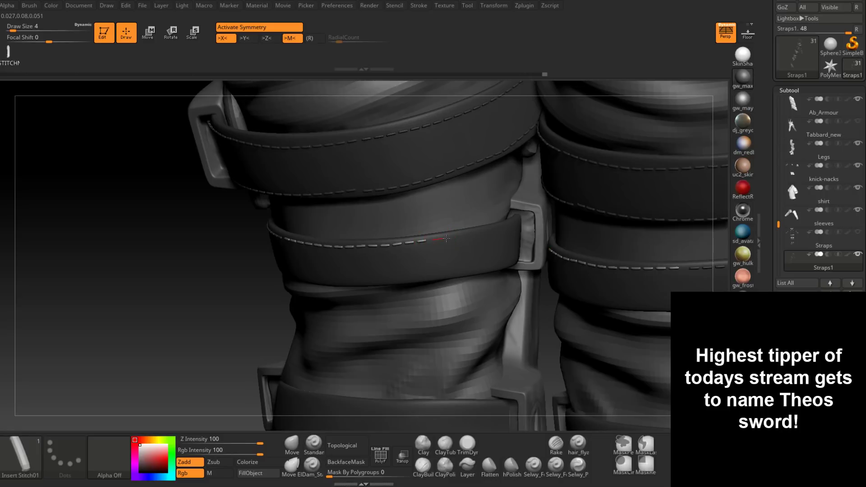
{"action": "left_click_drag", "start_coordinate": [446, 238], "coordinate": [521, 222]}
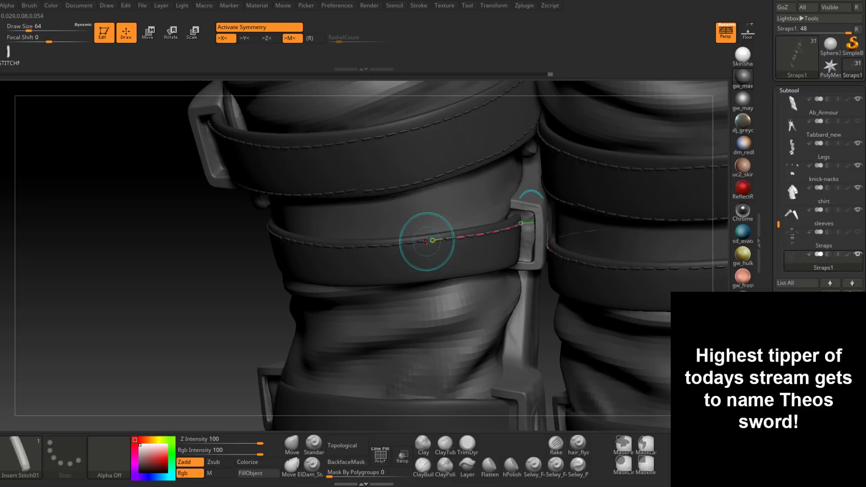
{"action": "left_click", "coordinate": [448, 270]}
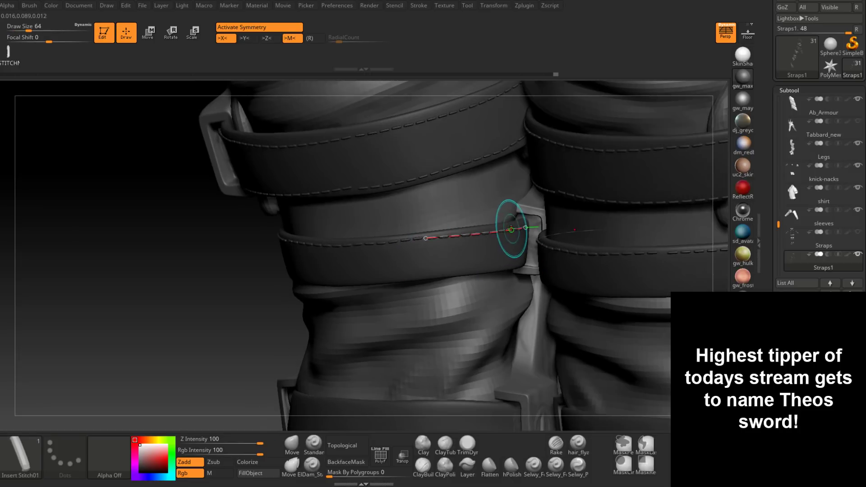
{"action": "left_click_drag", "start_coordinate": [512, 224], "coordinate": [469, 231]}
{"action": "left_click", "coordinate": [492, 229]}
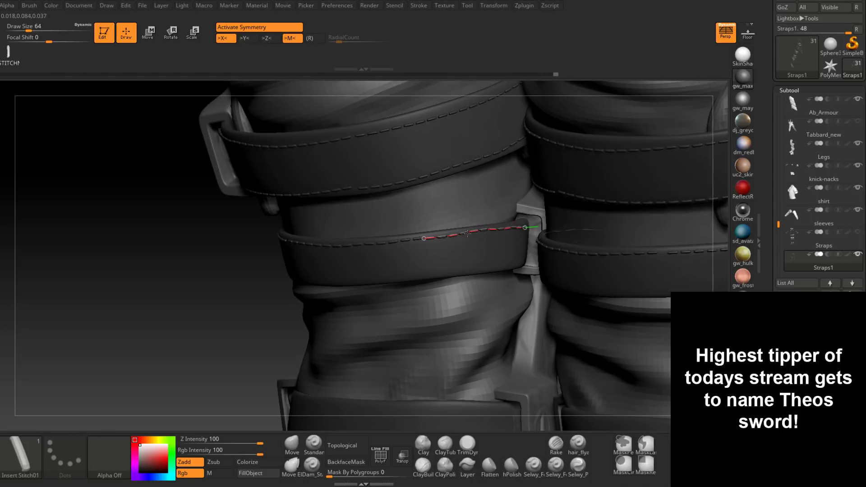
{"action": "left_click_drag", "start_coordinate": [524, 228], "coordinate": [525, 225]}
Draw stitches along the middle strap's bottom edge, starting from the inner buckle.
{"action": "mouse_move", "coordinate": [520, 233]}
{"action": "right_mouse_down"}
{"action": "mouse_move", "coordinate": [525, 212]}
{"action": "mouse_move", "coordinate": [369, 423]}
{"action": "right_mouse_up"}
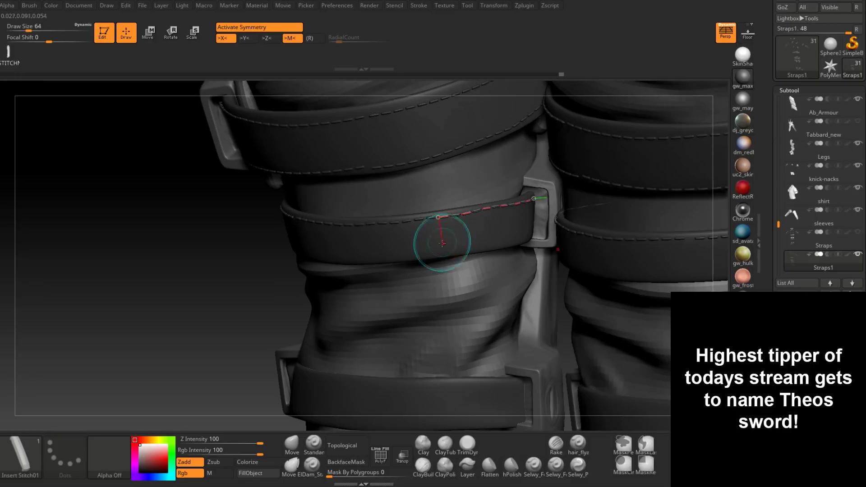
{"action": "mouse_move", "coordinate": [512, 251]}
{"action": "right_mouse_down"}
{"action": "mouse_move", "coordinate": [519, 224]}
{"action": "mouse_move", "coordinate": [536, 242]}
{"action": "right_mouse_up"}
{"action": "left_click_drag", "start_coordinate": [537, 243], "coordinate": [502, 236]}
{"action": "key", "text": "ctrl+z"}
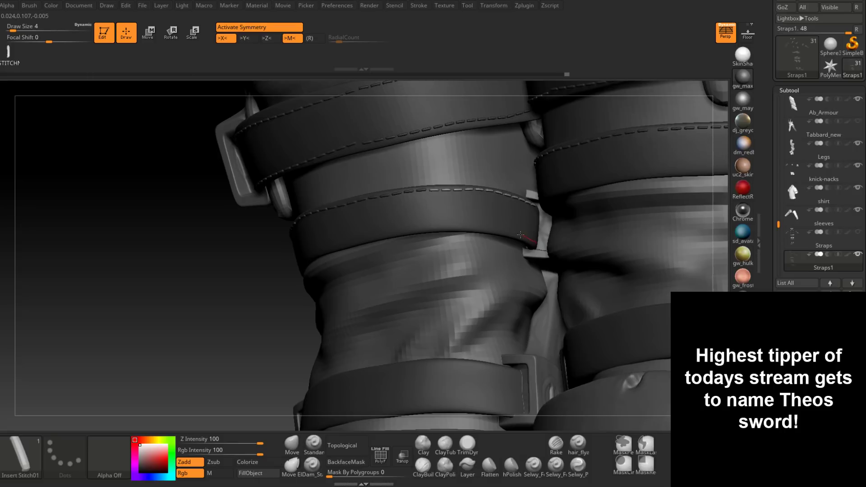
{"action": "mouse_move", "coordinate": [521, 234]}
{"action": "left_mouse_down"}
{"action": "mouse_move", "coordinate": [433, 225]}
{"action": "mouse_move", "coordinate": [346, 243]}
{"action": "left_mouse_up"}
Complete the middle strap's bottom-edge stitching by continuing the row to the outer buckle.
{"action": "right_click_drag", "start_coordinate": [343, 244], "coordinate": [413, 217]}
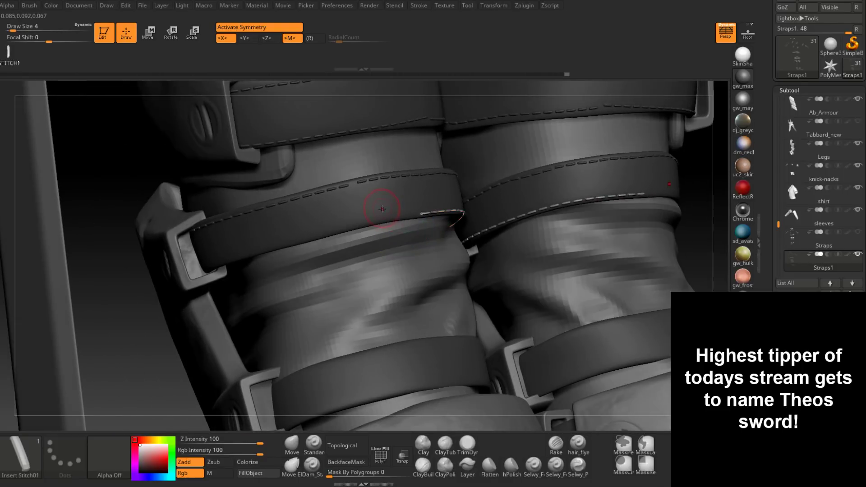
{"action": "left_click", "coordinate": [395, 206]}
{"action": "left_click_drag", "start_coordinate": [417, 214], "coordinate": [318, 230]}
{"action": "left_click_drag", "start_coordinate": [273, 243], "coordinate": [179, 276]}
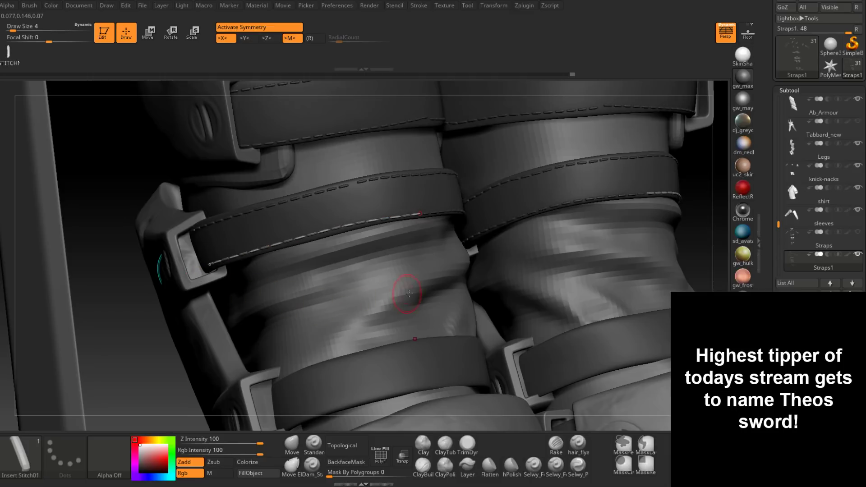
Draw stitches along the lowest strap's top edge from the outer buckle across to the inner buckle.
{"action": "right_click_drag", "start_coordinate": [408, 293], "coordinate": [361, 290]}
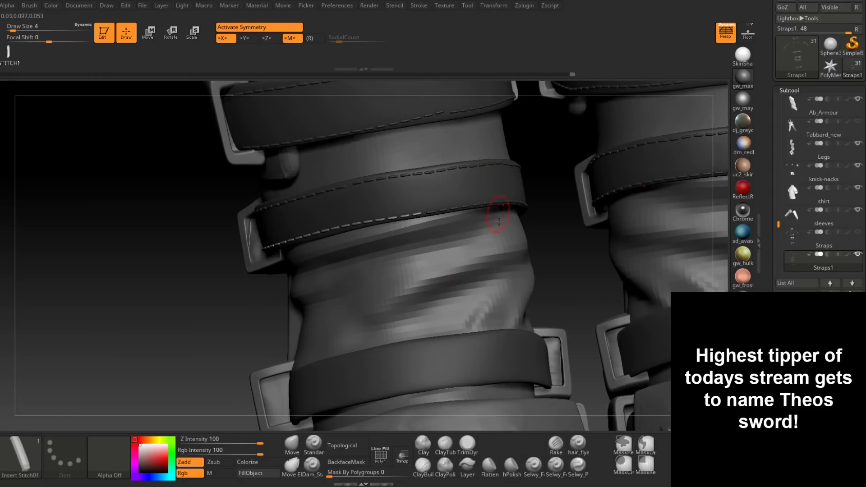
{"action": "mouse_move", "coordinate": [444, 347]}
{"action": "right_mouse_down", "text": "alt"}
{"action": "mouse_move", "coordinate": [454, 306]}
{"action": "mouse_move", "coordinate": [430, 281]}
{"action": "mouse_move", "coordinate": [462, 280]}
{"action": "right_mouse_up", "text": "alt"}
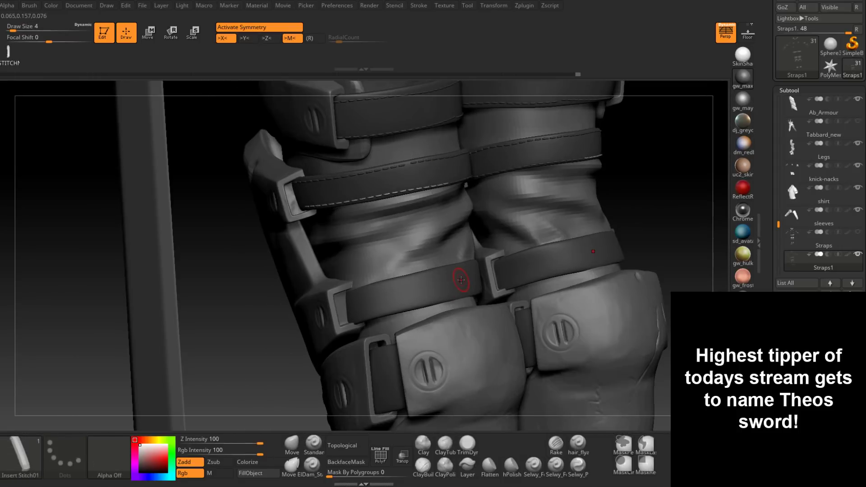
{"action": "right_click_drag", "start_coordinate": [410, 262], "coordinate": [379, 291]}
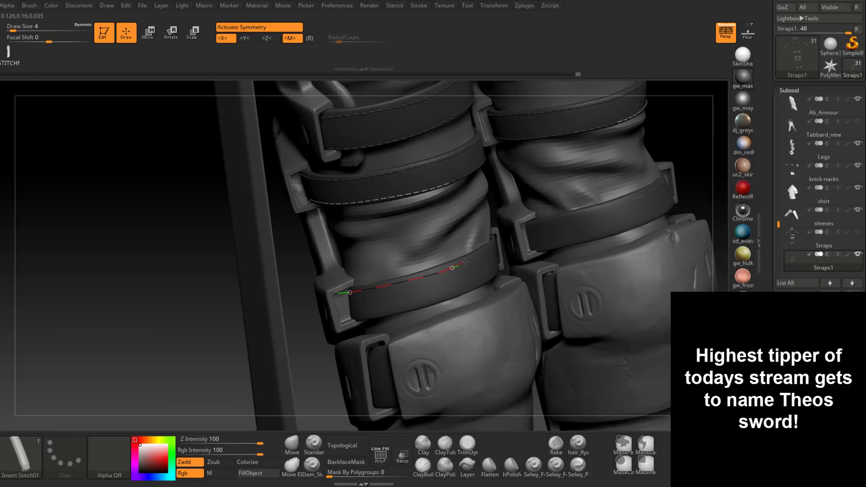
{"action": "left_click_drag", "start_coordinate": [483, 253], "coordinate": [484, 253]}
{"action": "right_click_drag", "start_coordinate": [483, 271], "coordinate": [453, 271]}
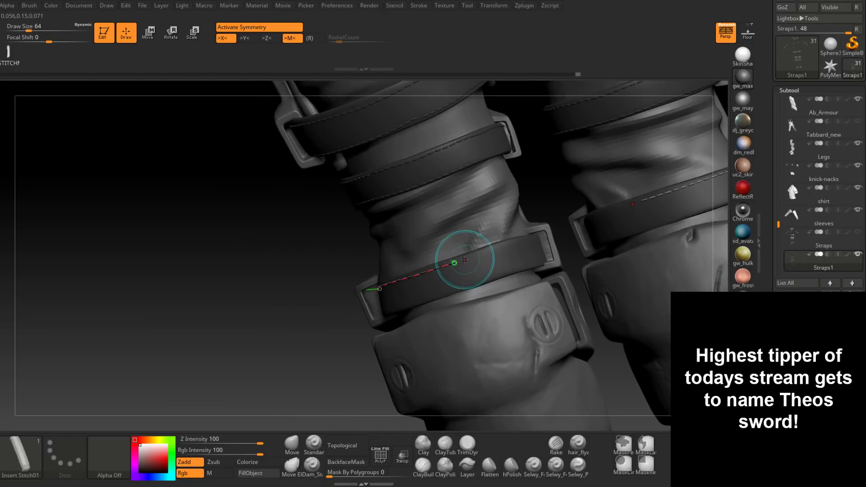
{"action": "left_click_drag", "start_coordinate": [467, 256], "coordinate": [482, 255]}
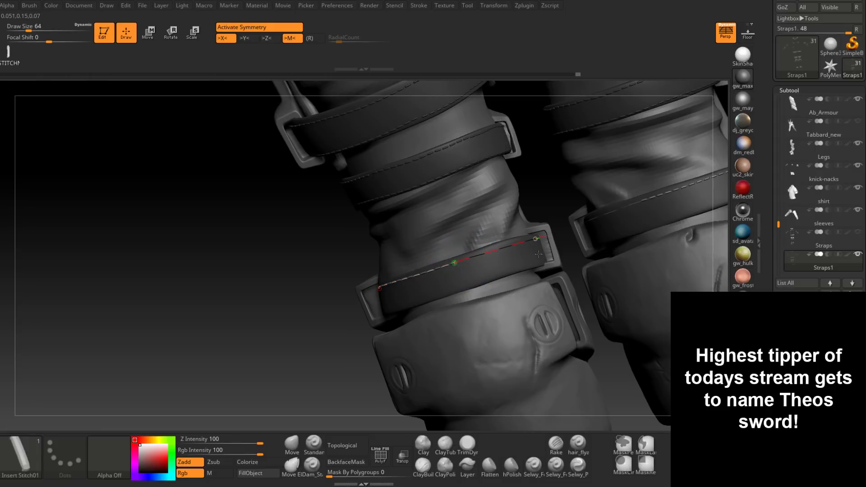
{"action": "left_click_drag", "start_coordinate": [538, 254], "coordinate": [533, 261]}
Try to draw a stitch curve along the lowest strap's bottom edge from the inner buckle, and undo the stray strokes.
{"action": "right_click_drag", "start_coordinate": [533, 261], "coordinate": [522, 261]}
{"action": "left_click_drag", "start_coordinate": [521, 245], "coordinate": [519, 269]}
{"action": "key", "text": "ctrl+z"}
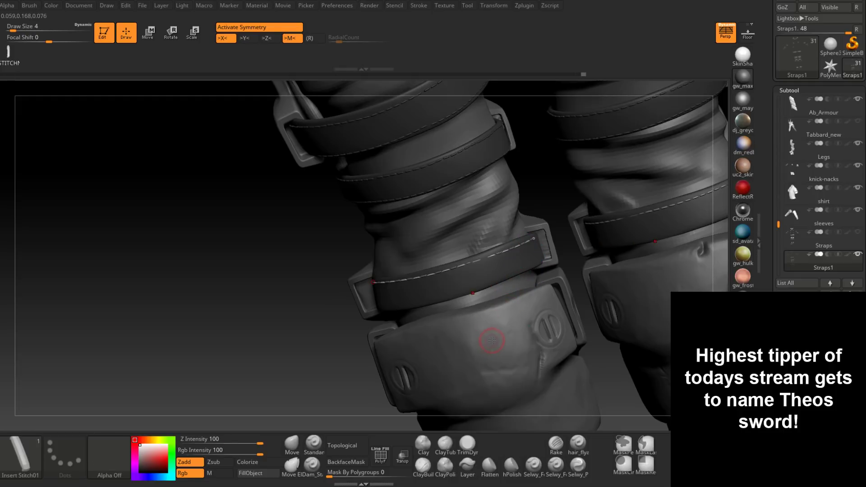
{"action": "right_click_drag", "start_coordinate": [489, 290], "coordinate": [479, 270]}
{"action": "key", "text": "ctrl+z"}
{"action": "left_click", "coordinate": [482, 268]}
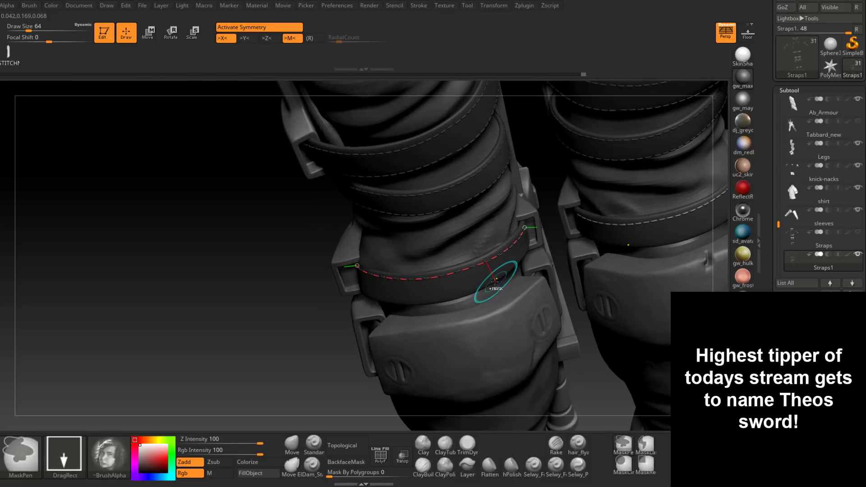
{"action": "key", "text": "ctrl+z"}
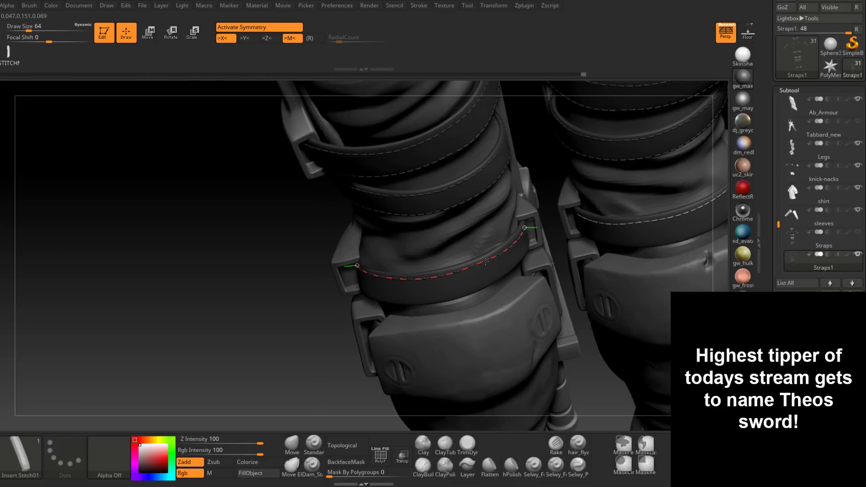
{"action": "right_click_drag", "start_coordinate": [485, 261], "coordinate": [459, 248]}
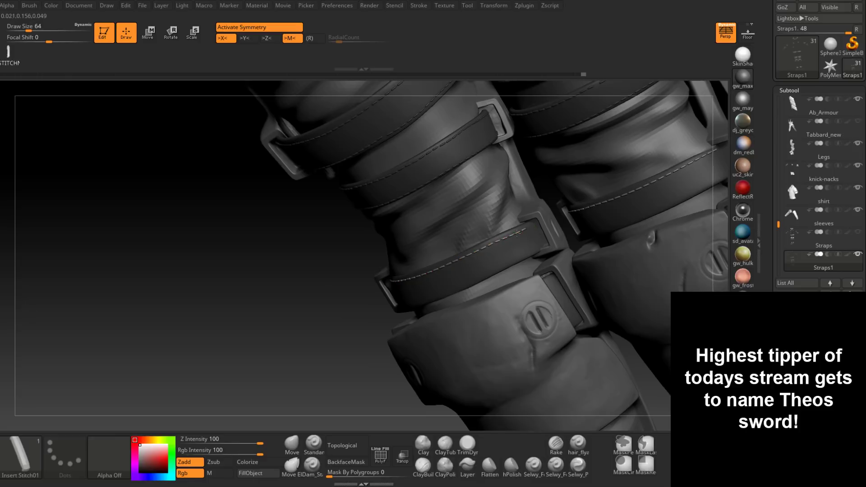
{"action": "left_click", "coordinate": [512, 246]}
{"action": "key", "text": "ctrl+z"}
{"action": "left_click", "coordinate": [456, 155]}
{"action": "right_click_drag", "start_coordinate": [499, 232], "coordinate": [525, 251]}
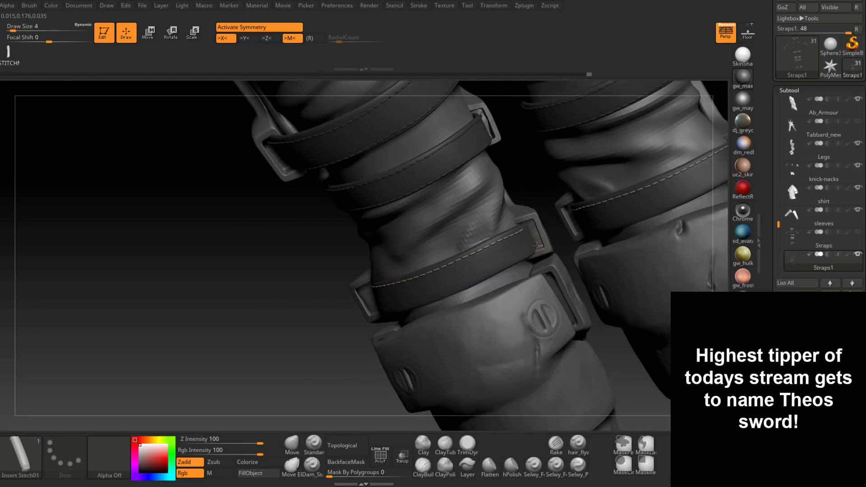
Draw stitches along the lowest strap's bottom edge from the inner buckle toward the outer buckle.
{"action": "left_click_drag", "start_coordinate": [451, 289], "coordinate": [386, 311]}
{"action": "right_click_drag", "start_coordinate": [432, 272], "coordinate": [472, 252]}
{"action": "key", "text": "ctrl+z"}
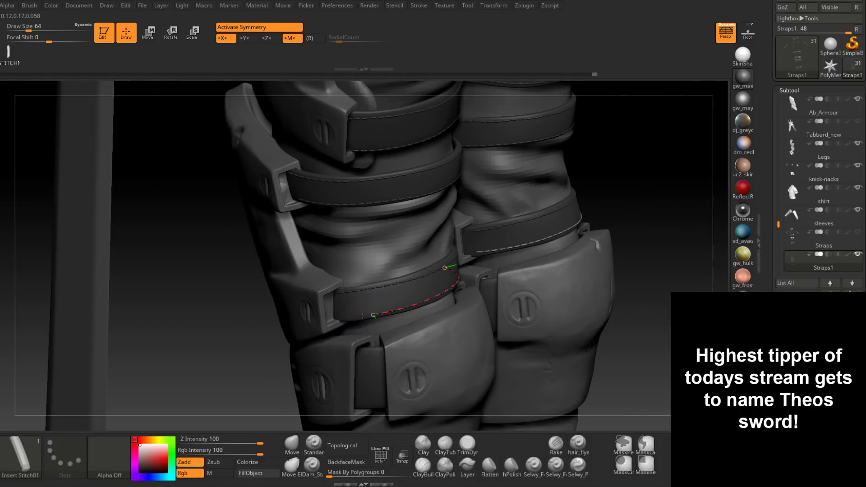
Redraw the short outer section of the lowest strap's bottom-edge stitching so it reaches the outer buckle.
{"action": "key", "text": "ctrl+z"}
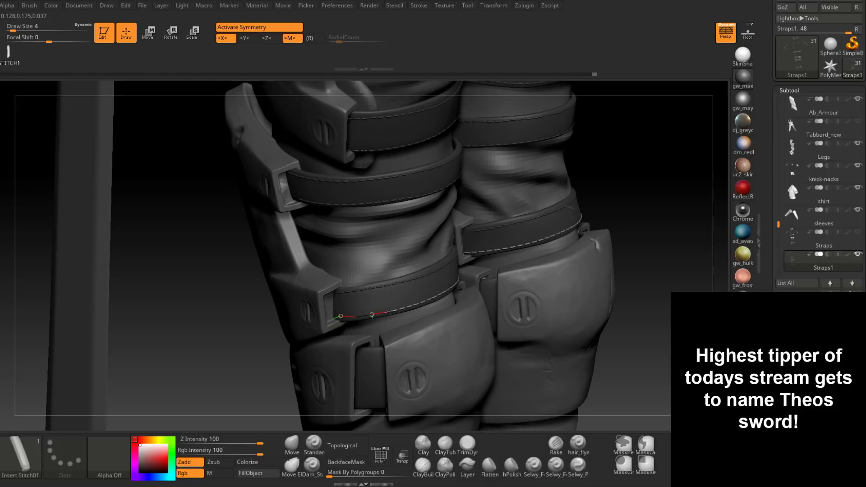
{"action": "left_click_drag", "start_coordinate": [413, 307], "coordinate": [408, 309]}
{"action": "key", "text": "ctrl+z"}
{"action": "left_click_drag", "start_coordinate": [353, 312], "coordinate": [329, 318]}
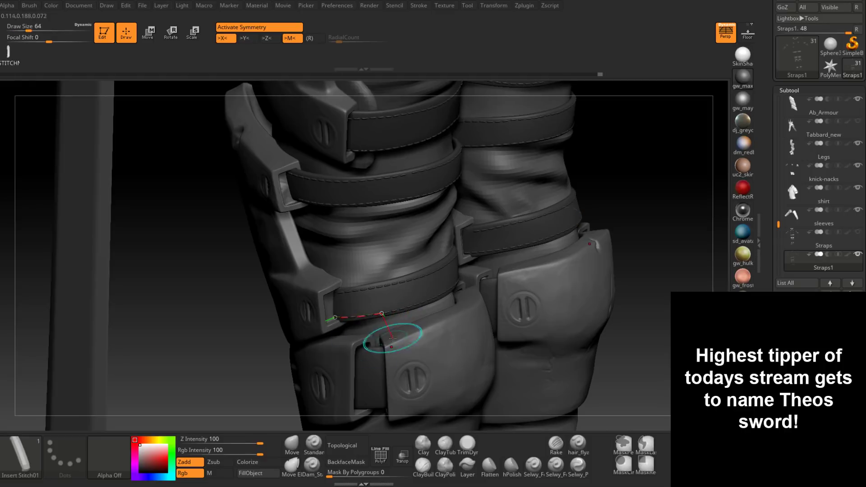
{"action": "right_click_drag", "start_coordinate": [418, 297], "coordinate": [379, 305]}
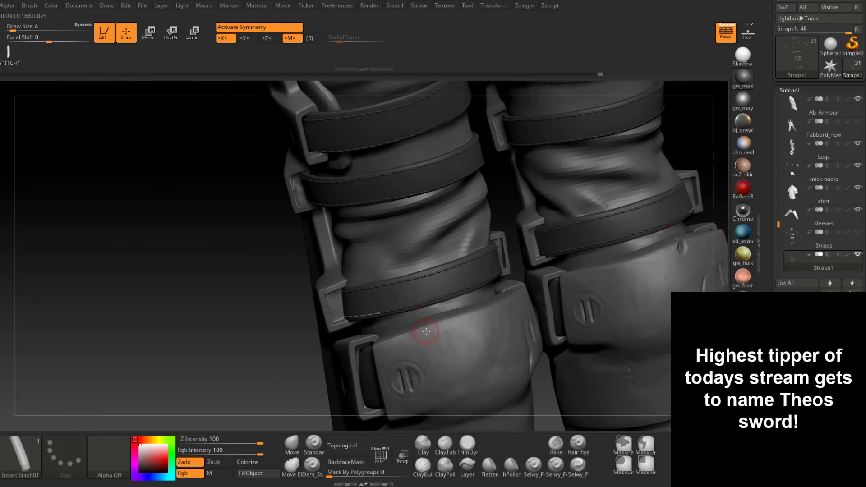
Hide the Legs subtool to expose the strap pieces beneath the knee armour.
{"action": "mouse_move", "coordinate": [386, 348]}
{"action": "right_mouse_down", "text": "alt"}
{"action": "mouse_move", "coordinate": [379, 275]}
{"action": "mouse_move", "coordinate": [390, 285]}
{"action": "mouse_move", "coordinate": [390, 313]}
{"action": "mouse_move", "coordinate": [469, 193]}
{"action": "right_mouse_up", "text": "alt"}
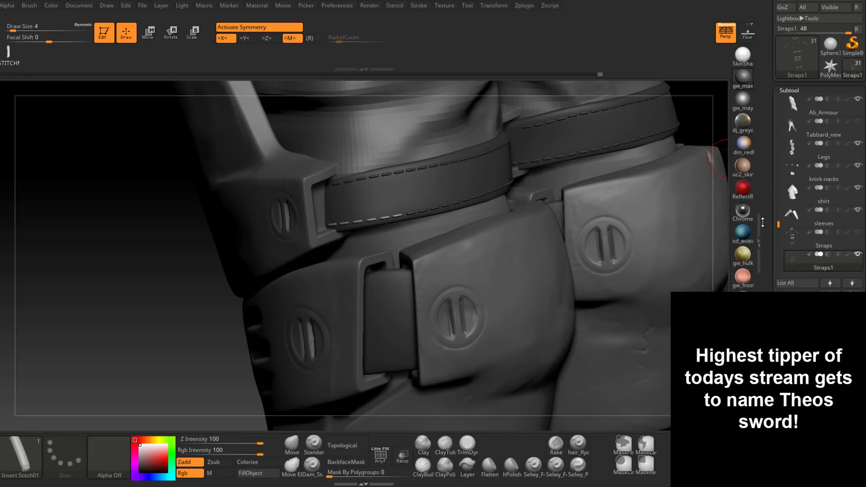
{"action": "mouse_move", "coordinate": [374, 290]}
{"action": "right_mouse_down"}
{"action": "mouse_move", "coordinate": [408, 287]}
{"action": "mouse_move", "coordinate": [377, 287]}
{"action": "right_mouse_up"}
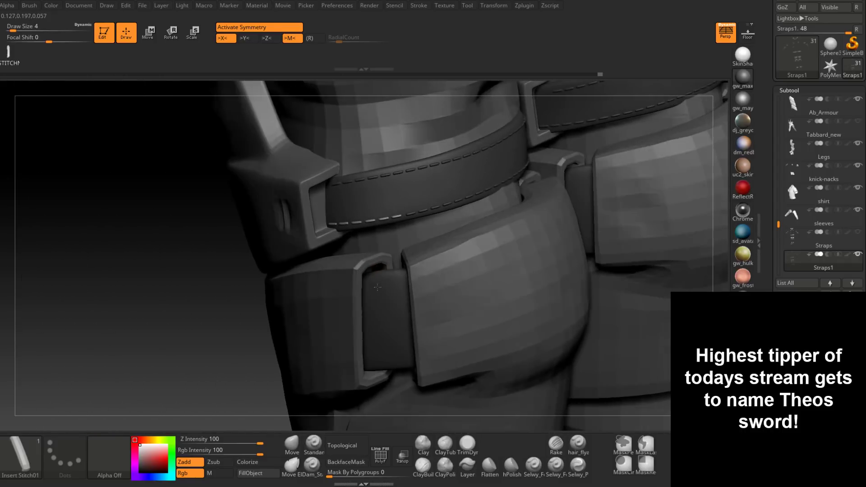
{"action": "left_click_drag", "start_coordinate": [778, 224], "coordinate": [779, 212]}
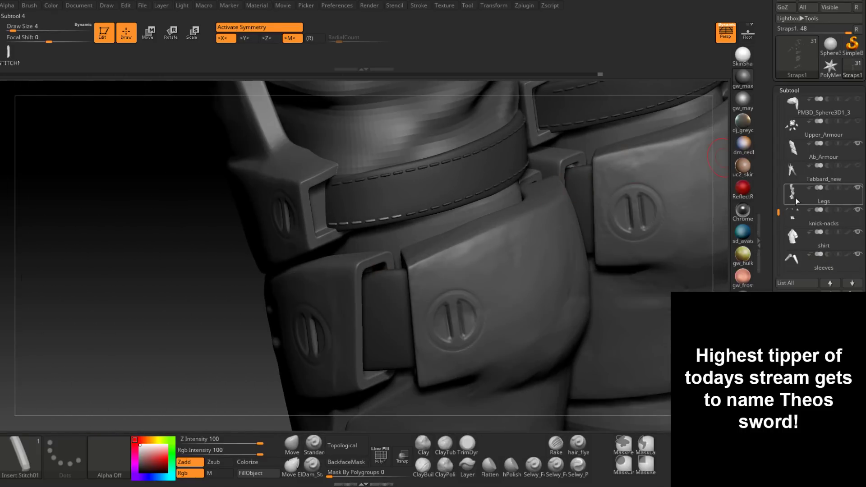
{"action": "left_click", "coordinate": [857, 187]}
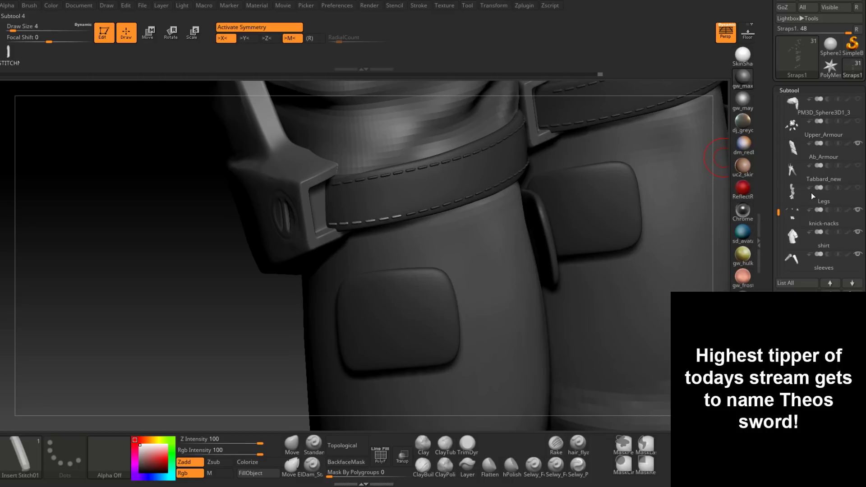
Draw stitch rows along the top and bottom edges of the rounded strap piece on the outer side of the knee.
{"action": "left_click_drag", "start_coordinate": [367, 262], "coordinate": [391, 256]}
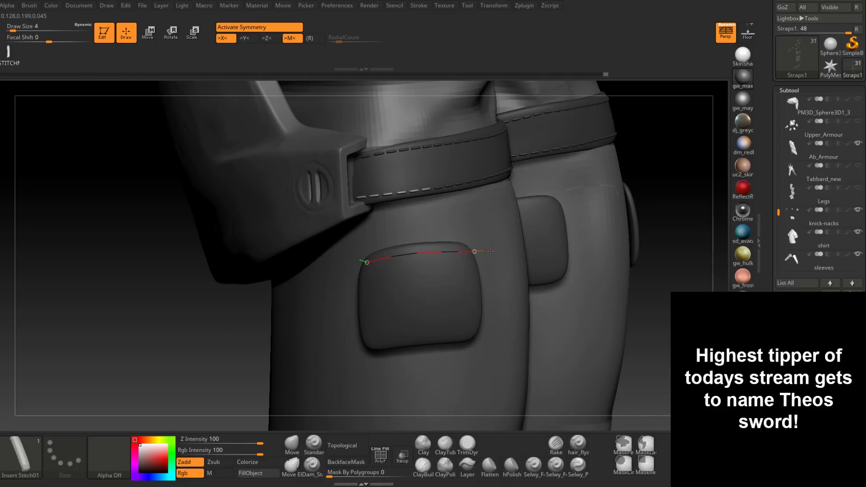
{"action": "left_click_drag", "start_coordinate": [490, 251], "coordinate": [491, 251]}
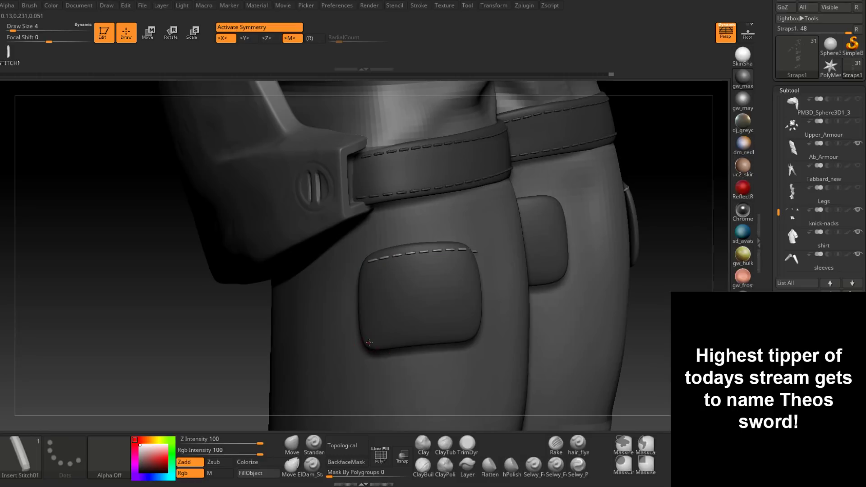
{"action": "left_click_drag", "start_coordinate": [405, 339], "coordinate": [477, 332]}
{"action": "mouse_move", "coordinate": [480, 301]}
{"action": "right_mouse_down", "text": "ctrl"}
{"action": "mouse_move", "coordinate": [478, 282]}
{"action": "mouse_move", "coordinate": [475, 309]}
{"action": "mouse_move", "coordinate": [454, 310]}
{"action": "right_mouse_up", "text": "ctrl"}
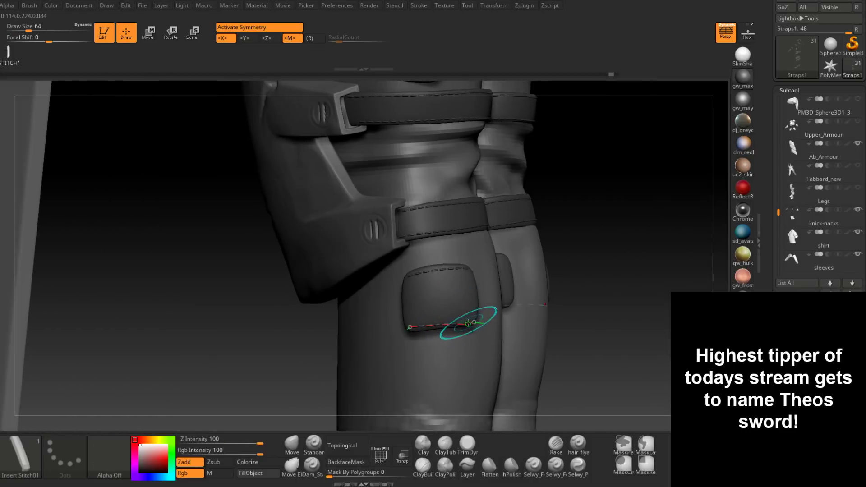
Redraw the bottom-edge stitch row on the rounded strap piece on the outer side of the knee, spanning its full width.
{"action": "left_click_drag", "start_coordinate": [470, 326], "coordinate": [466, 325]}
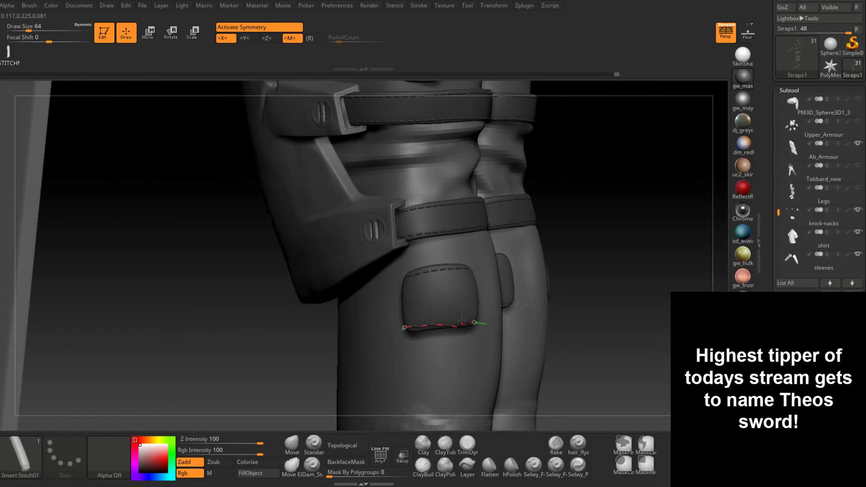
{"action": "key", "text": "d"}
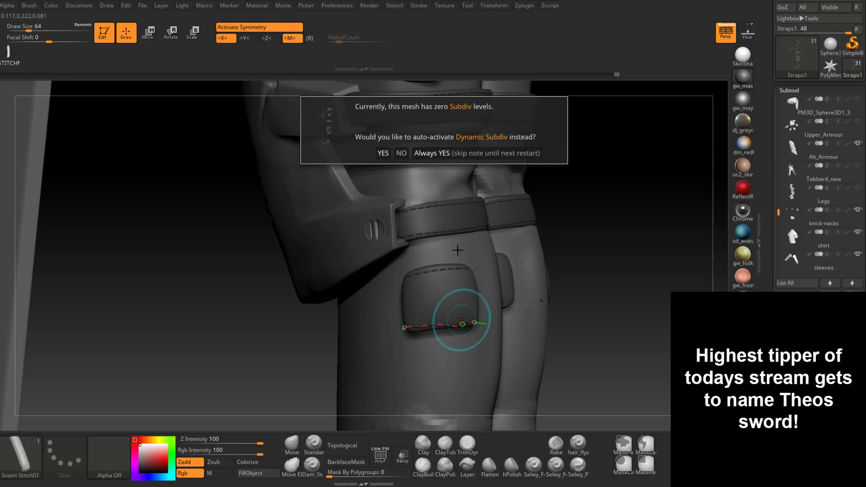
{"action": "left_click", "coordinate": [401, 153]}
{"action": "key", "text": "ctrl"}
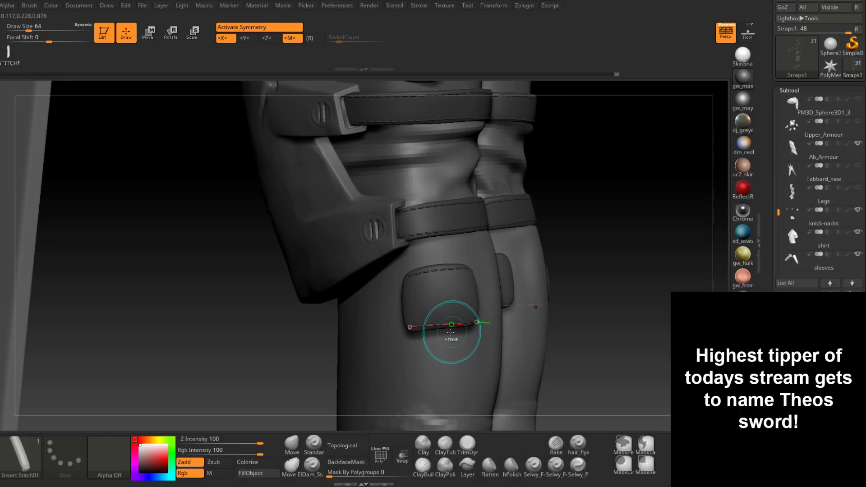
{"action": "key", "text": "ctrl+z"}
{"action": "left_click_drag", "start_coordinate": [408, 325], "coordinate": [427, 321]}
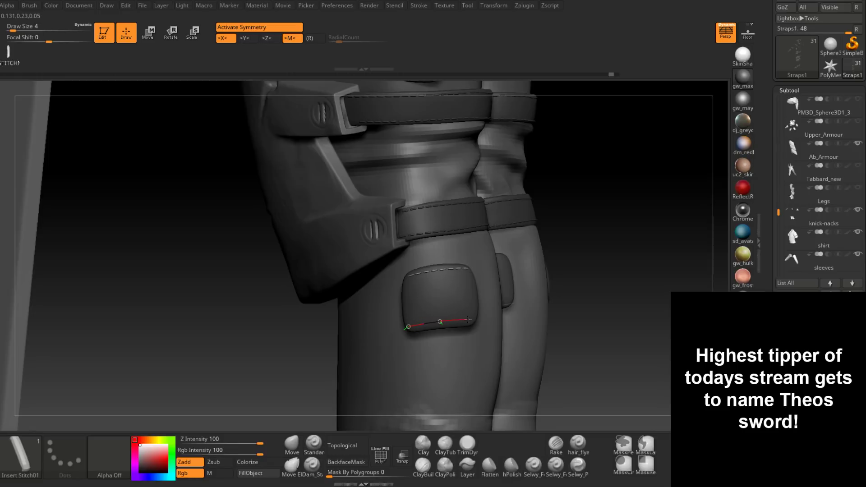
{"action": "left_click_drag", "start_coordinate": [482, 319], "coordinate": [485, 318]}
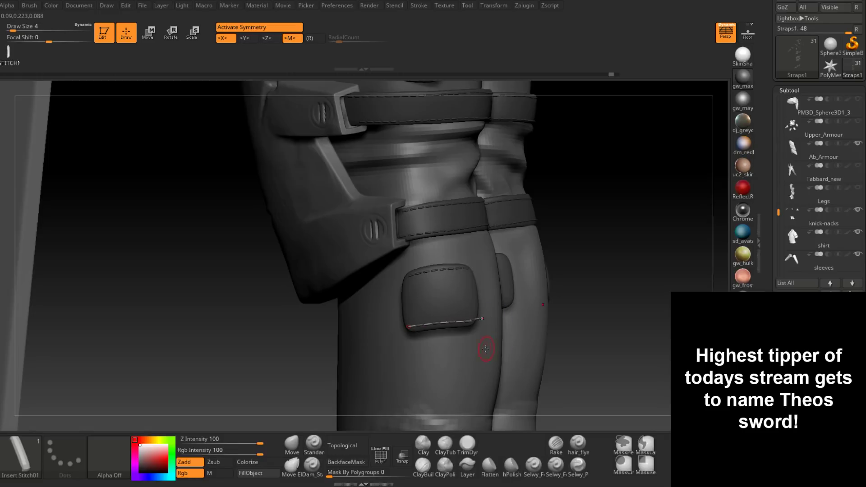
Draw a stitch row along the top edge of the rounded strap piece on the inner side of the leg below the knee.
{"action": "right_click_drag", "start_coordinate": [486, 347], "coordinate": [444, 362]}
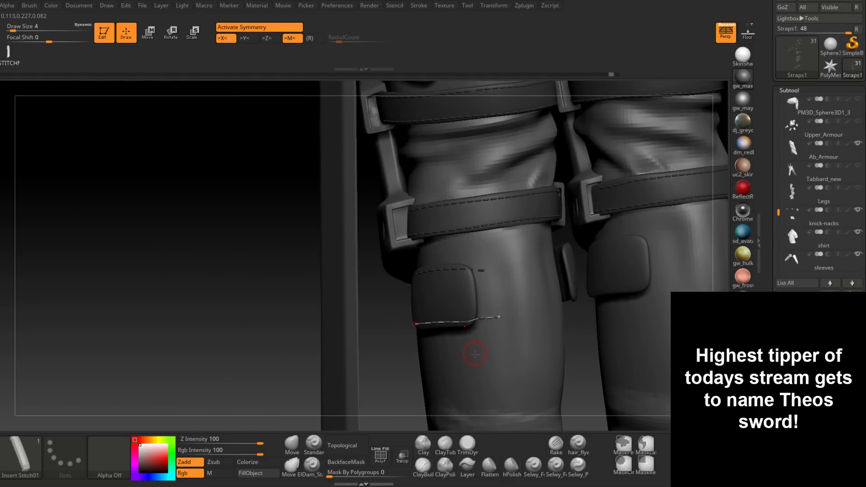
{"action": "left_click_drag", "start_coordinate": [475, 354], "coordinate": [466, 362]}
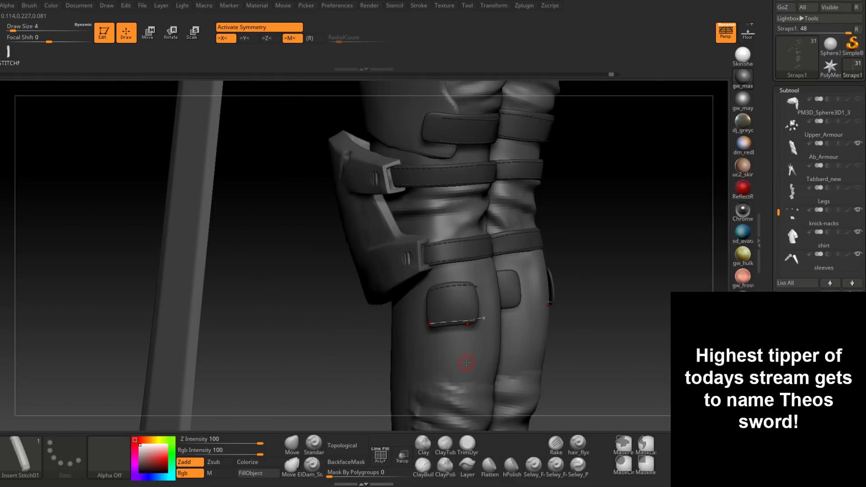
{"action": "right_click_drag", "start_coordinate": [466, 360], "coordinate": [486, 259], "text": "alt"}
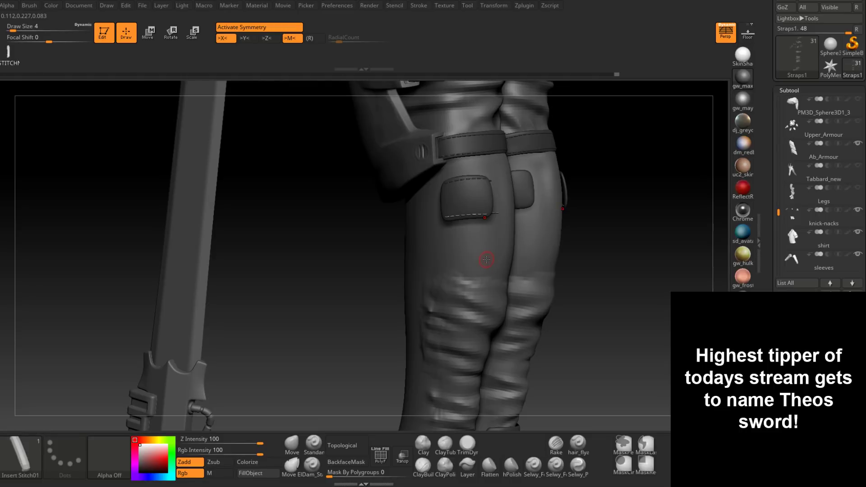
{"action": "left_click_drag", "start_coordinate": [486, 259], "coordinate": [392, 360]}
{"action": "right_click_drag", "start_coordinate": [393, 359], "coordinate": [342, 236]}
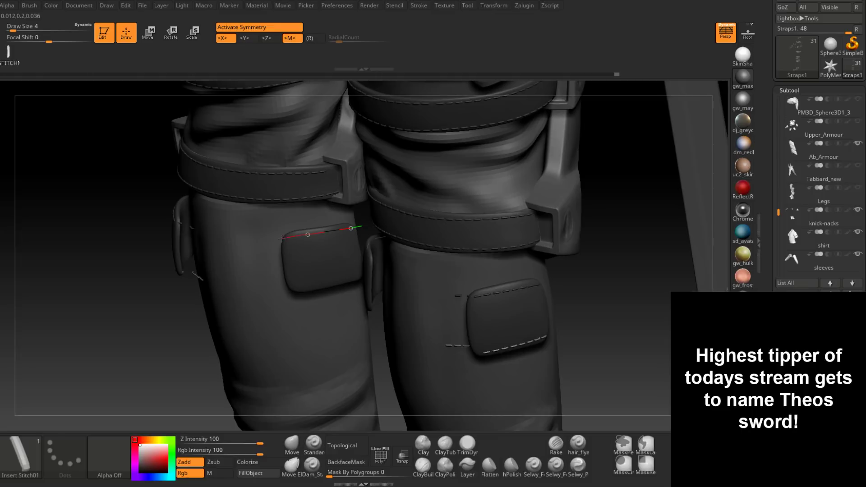
{"action": "left_click_drag", "start_coordinate": [270, 240], "coordinate": [269, 241]}
{"action": "right_click_drag", "start_coordinate": [327, 284], "coordinate": [343, 277]}
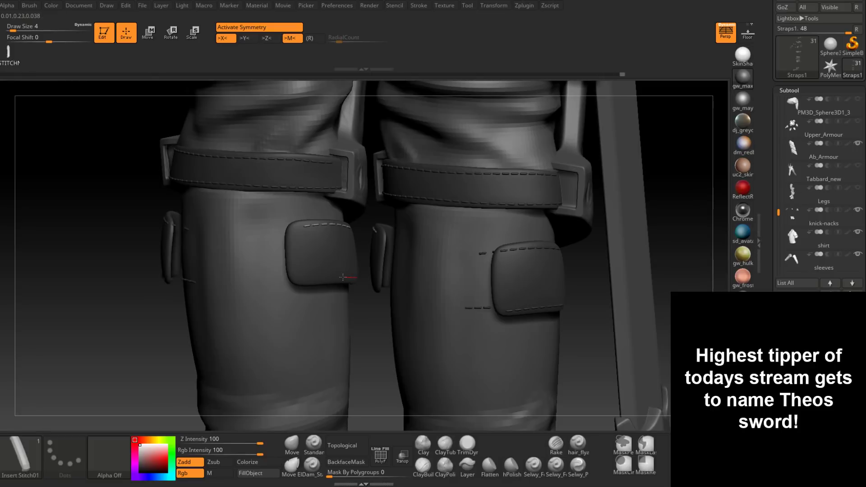
{"action": "left_click_drag", "start_coordinate": [321, 277], "coordinate": [274, 275]}
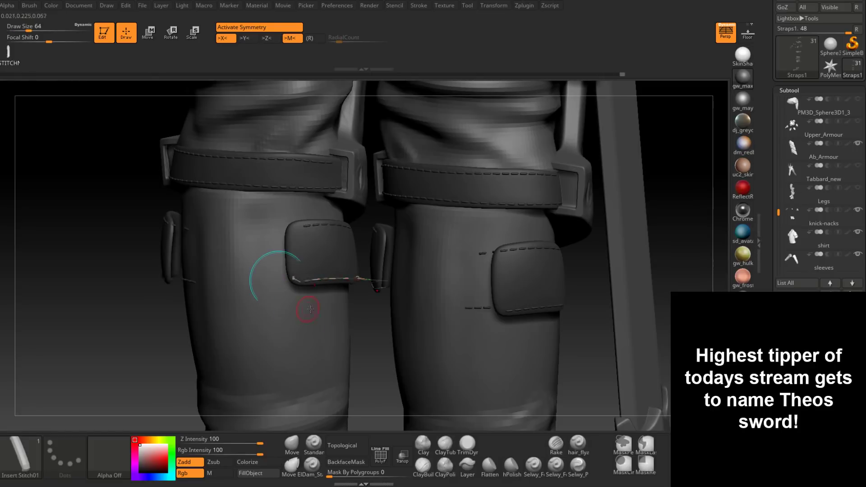
{"action": "mouse_move", "coordinate": [356, 266]}
{"action": "right_mouse_down"}
{"action": "mouse_move", "coordinate": [324, 326]}
{"action": "mouse_move", "coordinate": [338, 303]}
{"action": "mouse_move", "coordinate": [350, 334]}
{"action": "right_mouse_up"}
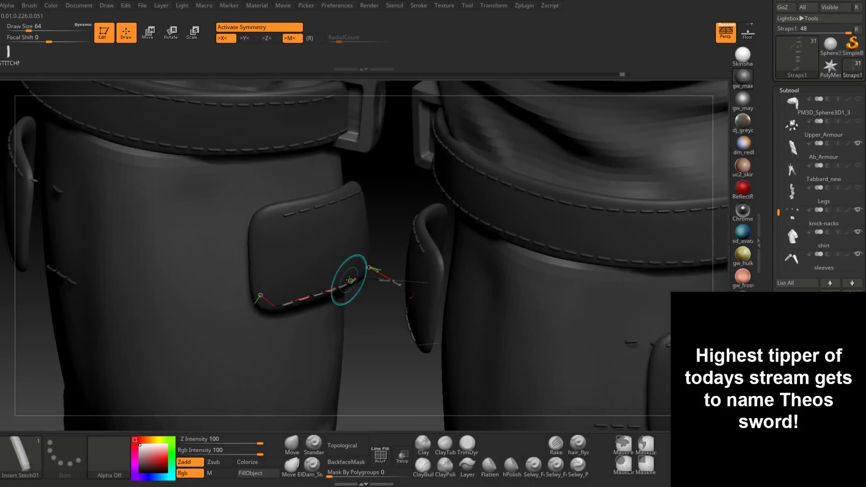
{"action": "key", "text": "ctrl+z"}
{"action": "left_click_drag", "start_coordinate": [364, 270], "coordinate": [345, 282]}
{"action": "mouse_move", "coordinate": [261, 301]}
{"action": "left_mouse_down"}
{"action": "mouse_move", "coordinate": [320, 289]}
{"action": "mouse_move", "coordinate": [391, 251]}
{"action": "mouse_move", "coordinate": [386, 257]}
{"action": "left_mouse_up"}
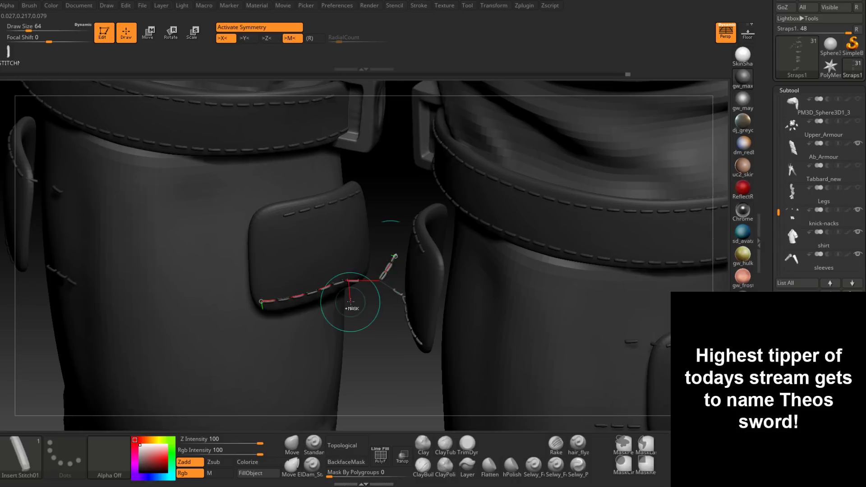
{"action": "key", "text": "ctrl+z"}
{"action": "mouse_move", "coordinate": [339, 301]}
{"action": "right_mouse_down", "text": "ctrl"}
{"action": "mouse_move", "coordinate": [339, 342]}
{"action": "mouse_move", "coordinate": [328, 278]}
{"action": "mouse_move", "coordinate": [384, 266]}
{"action": "mouse_move", "coordinate": [342, 256]}
{"action": "right_mouse_up", "text": "ctrl"}
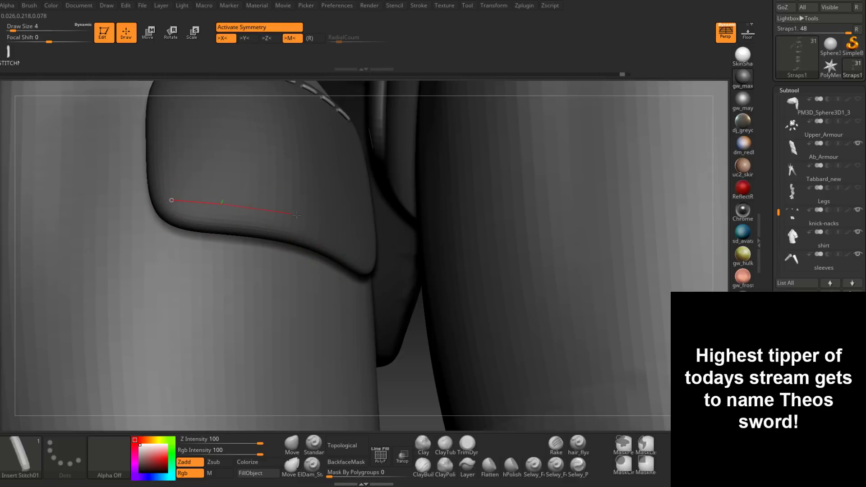
{"action": "left_click_drag", "start_coordinate": [296, 214], "coordinate": [343, 231]}
{"action": "left_click_drag", "start_coordinate": [369, 267], "coordinate": [368, 265]}
{"action": "key", "text": "ctrl+z"}
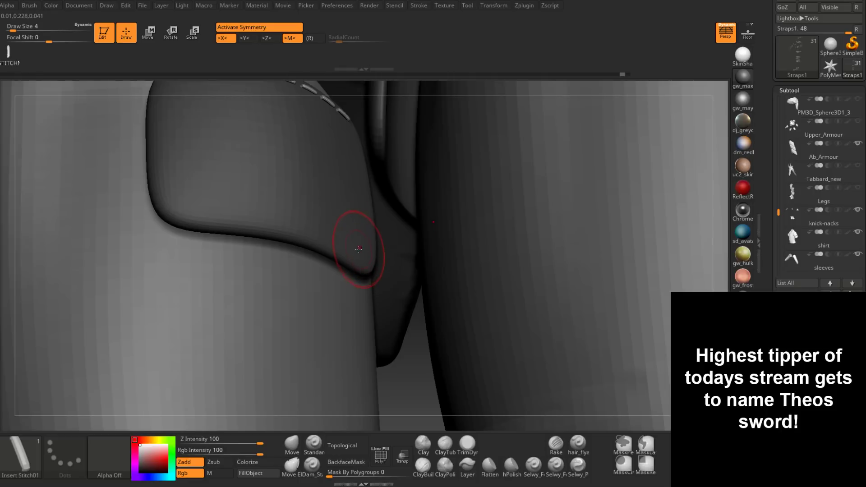
Turn off symmetry and draw a stitch row along the bottom edge of the inner strap piece below the knee.
{"action": "right_click_drag", "start_coordinate": [361, 253], "coordinate": [341, 266]}
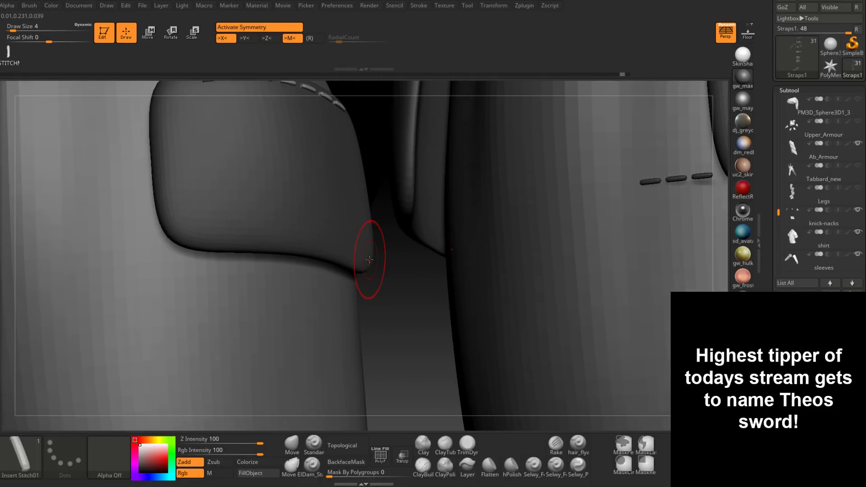
{"action": "key", "text": "x"}
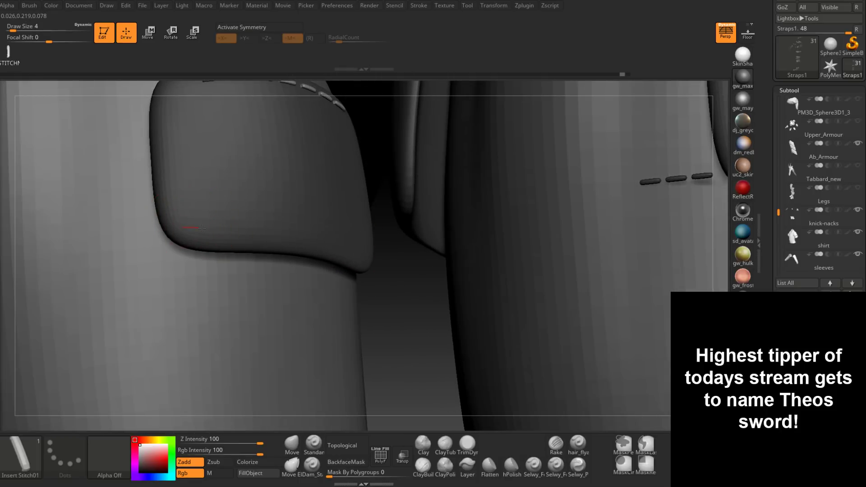
{"action": "left_click_drag", "start_coordinate": [256, 230], "coordinate": [303, 235]}
{"action": "mouse_move", "coordinate": [365, 252]}
{"action": "left_mouse_down"}
{"action": "mouse_move", "coordinate": [426, 285]}
{"action": "mouse_move", "coordinate": [379, 327]}
{"action": "left_mouse_up"}
{"action": "key", "text": "ctrl+z"}
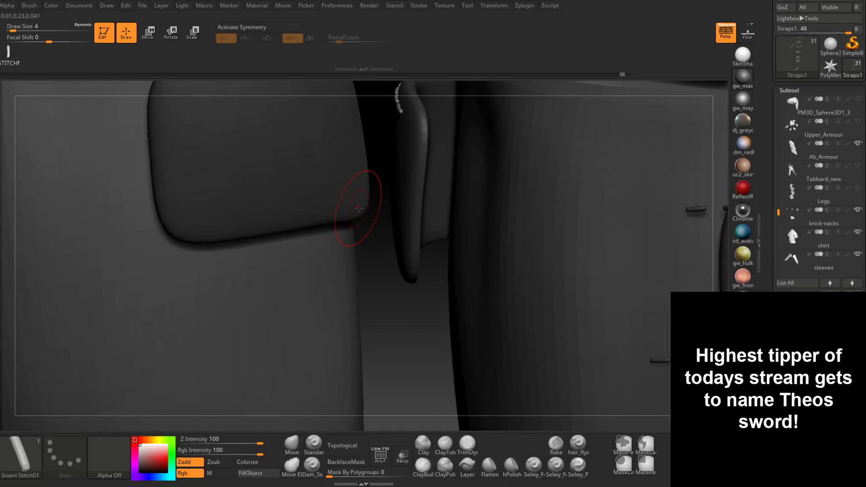
{"action": "mouse_move", "coordinate": [368, 199]}
{"action": "right_mouse_down"}
{"action": "mouse_move", "coordinate": [375, 212]}
{"action": "mouse_move", "coordinate": [365, 228]}
{"action": "mouse_move", "coordinate": [347, 193]}
{"action": "mouse_move", "coordinate": [363, 170]}
{"action": "mouse_move", "coordinate": [367, 187]}
{"action": "mouse_move", "coordinate": [357, 194]}
{"action": "mouse_move", "coordinate": [413, 306]}
{"action": "mouse_move", "coordinate": [410, 290]}
{"action": "right_mouse_up"}
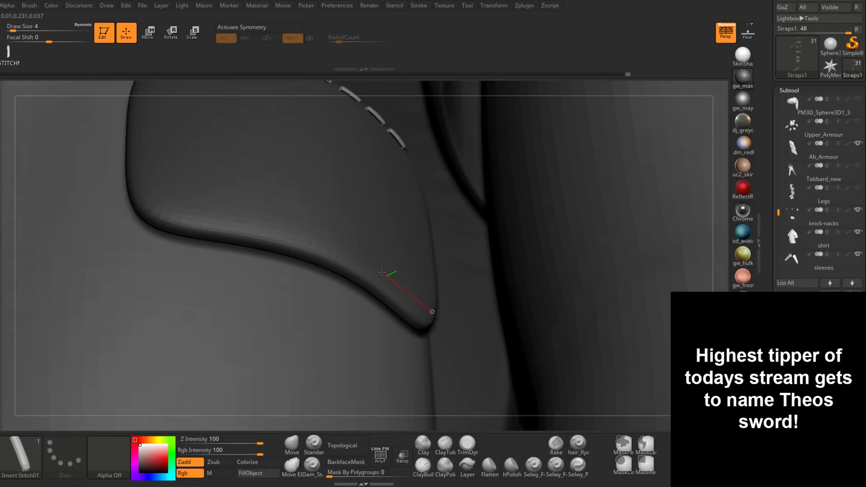
{"action": "left_click_drag", "start_coordinate": [359, 257], "coordinate": [329, 243]}
{"action": "left_click_drag", "start_coordinate": [186, 209], "coordinate": [141, 200]}
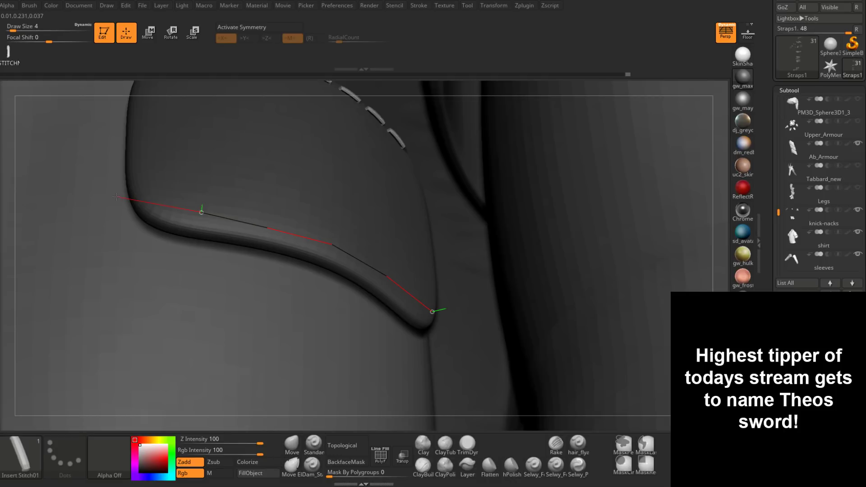
Bend the new bottom stitch row's curve so it follows the rounded corner of the inner strap piece.
{"action": "mouse_move", "coordinate": [116, 196]}
{"action": "right_mouse_down"}
{"action": "mouse_move", "coordinate": [116, 185]}
{"action": "mouse_move", "coordinate": [247, 239]}
{"action": "mouse_move", "coordinate": [266, 230]}
{"action": "right_mouse_up"}
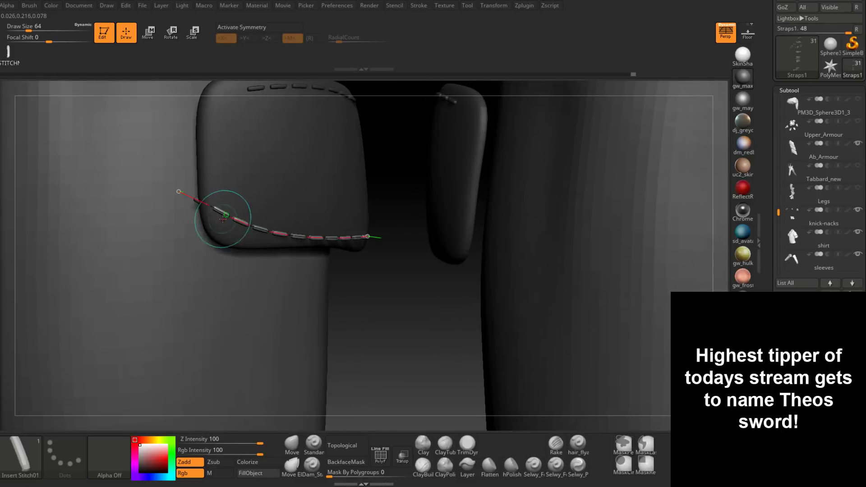
{"action": "mouse_move", "coordinate": [218, 215]}
{"action": "left_mouse_down"}
{"action": "mouse_move", "coordinate": [214, 224]}
{"action": "mouse_move", "coordinate": [245, 233]}
{"action": "left_mouse_up"}
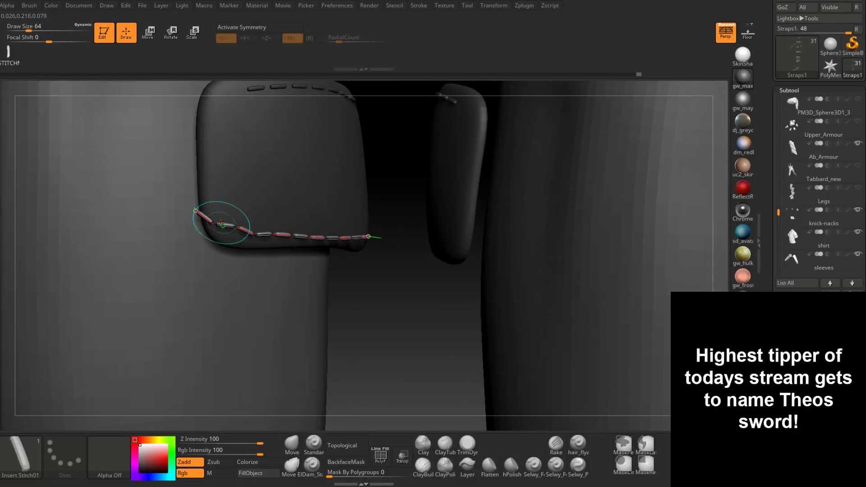
{"action": "mouse_move", "coordinate": [251, 241]}
{"action": "right_mouse_down"}
{"action": "mouse_move", "coordinate": [277, 178]}
{"action": "mouse_move", "coordinate": [246, 245]}
{"action": "mouse_move", "coordinate": [247, 266]}
{"action": "right_mouse_up"}
{"action": "left_click", "coordinate": [242, 205]}
{"action": "mouse_move", "coordinate": [280, 219]}
{"action": "right_mouse_down"}
{"action": "mouse_move", "coordinate": [295, 180]}
{"action": "mouse_move", "coordinate": [261, 202]}
{"action": "right_mouse_up"}
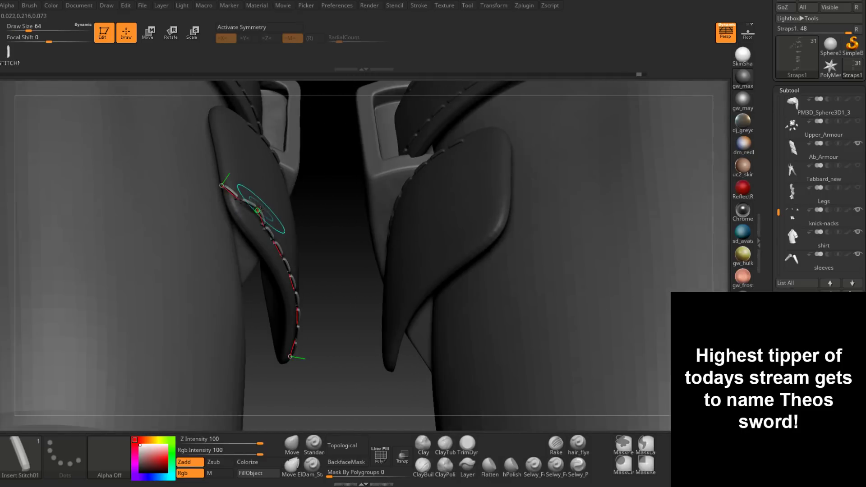
{"action": "left_click", "coordinate": [258, 209]}
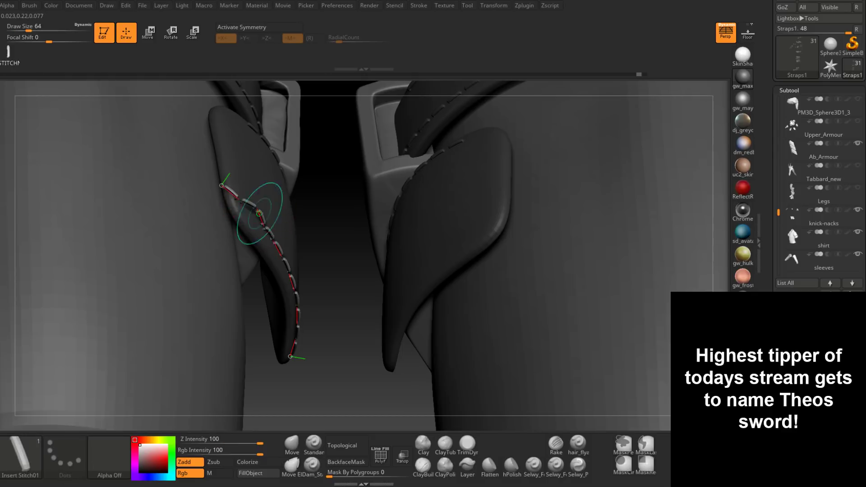
{"action": "left_click", "coordinate": [259, 212]}
Draw a matching stitch row along the bottom edge of the other leg's inner strap piece.
{"action": "mouse_move", "coordinate": [261, 203]}
{"action": "right_mouse_down"}
{"action": "mouse_move", "coordinate": [256, 254]}
{"action": "mouse_move", "coordinate": [238, 237]}
{"action": "mouse_move", "coordinate": [285, 192]}
{"action": "mouse_move", "coordinate": [240, 228]}
{"action": "mouse_move", "coordinate": [205, 293]}
{"action": "mouse_move", "coordinate": [267, 278]}
{"action": "mouse_move", "coordinate": [244, 253]}
{"action": "mouse_move", "coordinate": [272, 290]}
{"action": "mouse_move", "coordinate": [291, 262]}
{"action": "mouse_move", "coordinate": [301, 303]}
{"action": "mouse_move", "coordinate": [201, 318]}
{"action": "right_mouse_up"}
{"action": "key", "text": "ctrl+z"}
{"action": "left_click", "coordinate": [238, 235]}
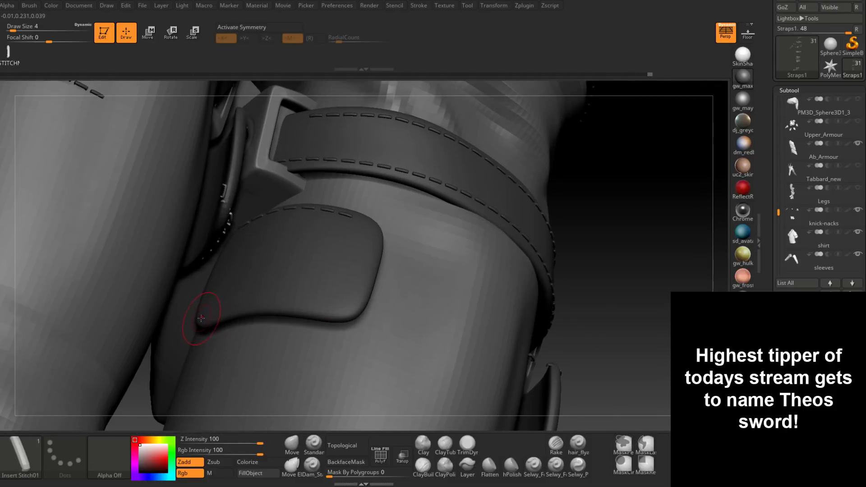
{"action": "left_click", "coordinate": [258, 301]}
{"action": "left_click_drag", "start_coordinate": [317, 306], "coordinate": [346, 310]}
{"action": "left_click_drag", "start_coordinate": [399, 323], "coordinate": [399, 323]}
{"action": "mouse_move", "coordinate": [347, 336]}
{"action": "right_mouse_down"}
{"action": "mouse_move", "coordinate": [343, 316]}
{"action": "mouse_move", "coordinate": [341, 324]}
{"action": "mouse_move", "coordinate": [367, 303]}
{"action": "right_mouse_up"}
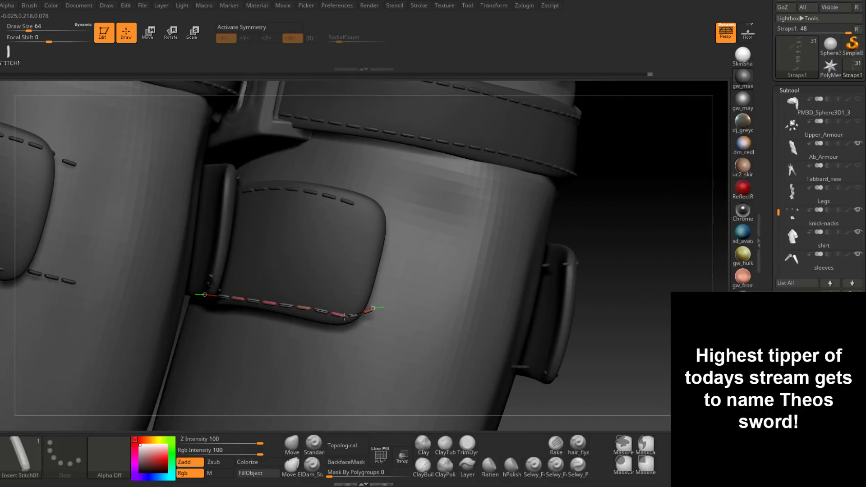
{"action": "mouse_move", "coordinate": [364, 268]}
{"action": "right_mouse_down"}
{"action": "mouse_move", "coordinate": [448, 224]}
{"action": "mouse_move", "coordinate": [415, 307]}
{"action": "mouse_move", "coordinate": [406, 275]}
{"action": "mouse_move", "coordinate": [385, 267]}
{"action": "mouse_move", "coordinate": [376, 248]}
{"action": "right_mouse_up"}
Draw a stitch row around the top edge of the wide ankle strap piece, extending it to the strap's end corner.
{"action": "right_click_drag", "start_coordinate": [371, 294], "coordinate": [355, 273], "text": "ctrl"}
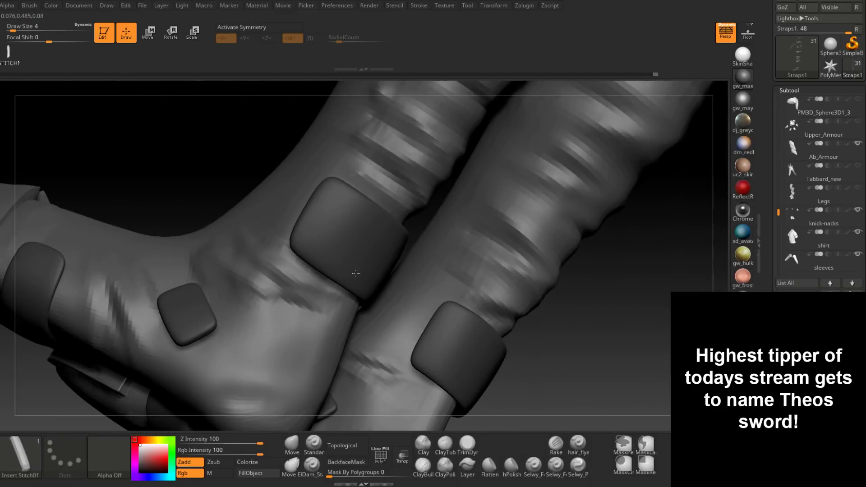
{"action": "left_click_drag", "start_coordinate": [335, 182], "coordinate": [360, 201]}
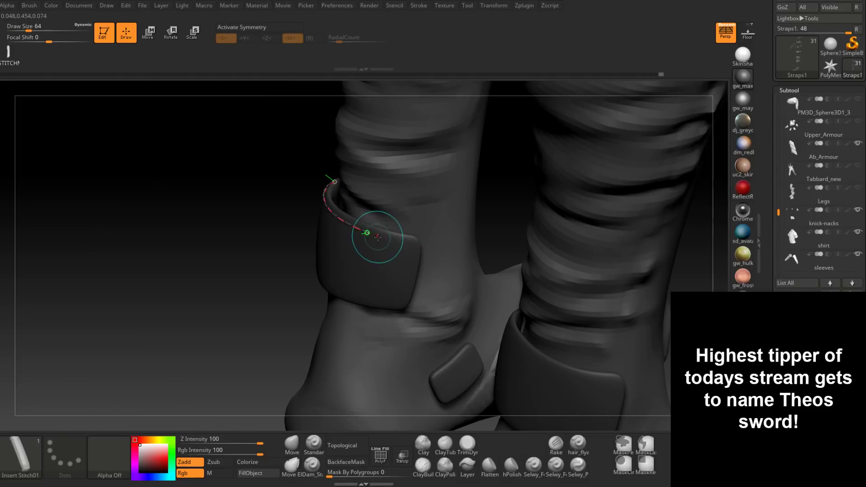
{"action": "left_click_drag", "start_coordinate": [367, 232], "coordinate": [426, 249]}
{"action": "left_click", "coordinate": [401, 294]}
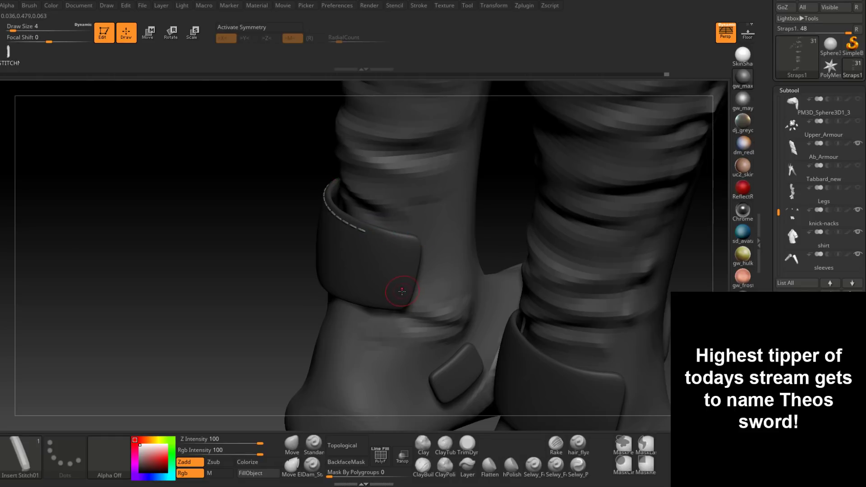
{"action": "mouse_move", "coordinate": [402, 293]}
{"action": "right_mouse_down"}
{"action": "mouse_move", "coordinate": [400, 276]}
{"action": "mouse_move", "coordinate": [385, 292]}
{"action": "right_mouse_up"}
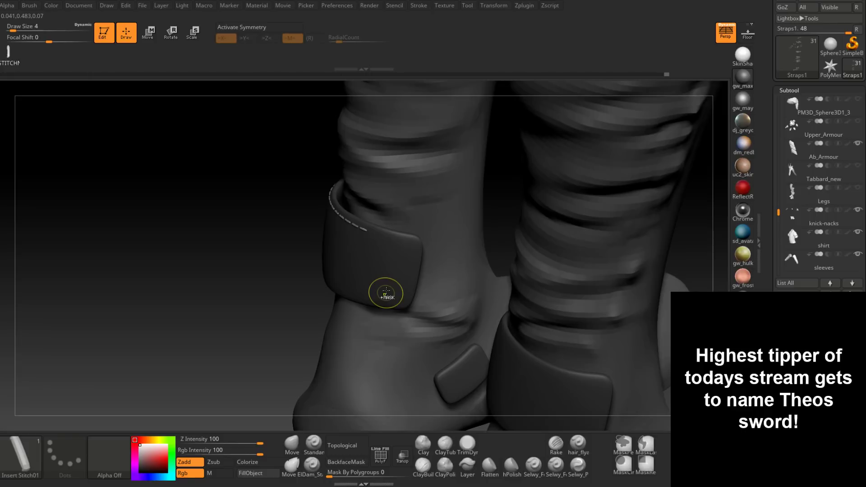
{"action": "key", "text": "ctrl+z"}
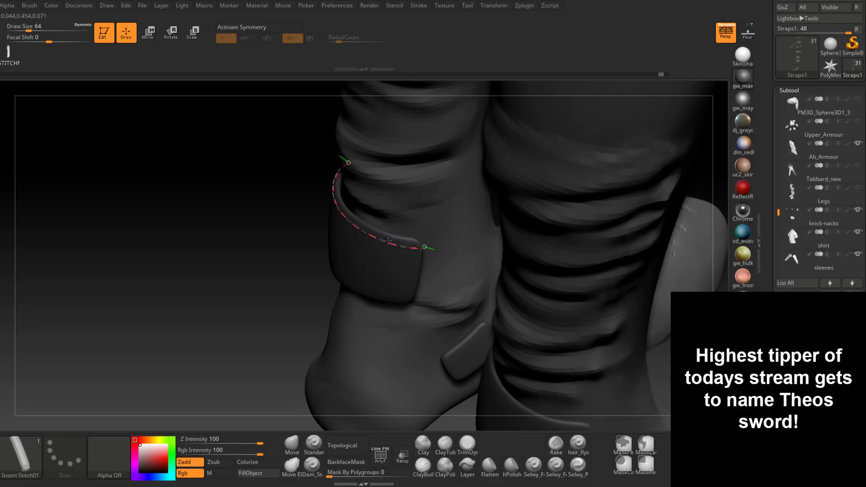
Reshape the ankle strap's top stitch curve so it follows the edge closely.
{"action": "left_click", "coordinate": [387, 240]}
{"action": "right_click_drag", "start_coordinate": [400, 254], "coordinate": [422, 244]}
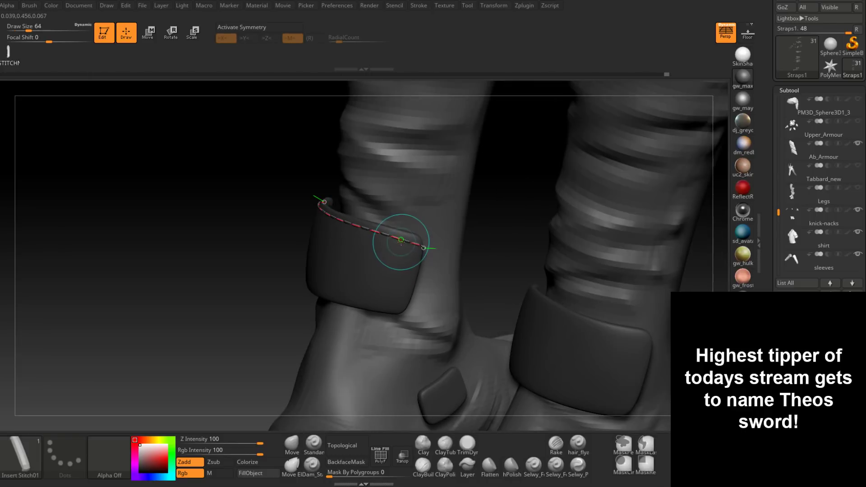
{"action": "left_click", "coordinate": [402, 240]}
{"action": "left_click_drag", "start_coordinate": [402, 240], "coordinate": [378, 233]}
Draw a stitch row along the bottom edge of the wide ankle strap piece, extending it towards the strap's end corner.
{"action": "right_click_drag", "start_coordinate": [384, 279], "coordinate": [266, 271]}
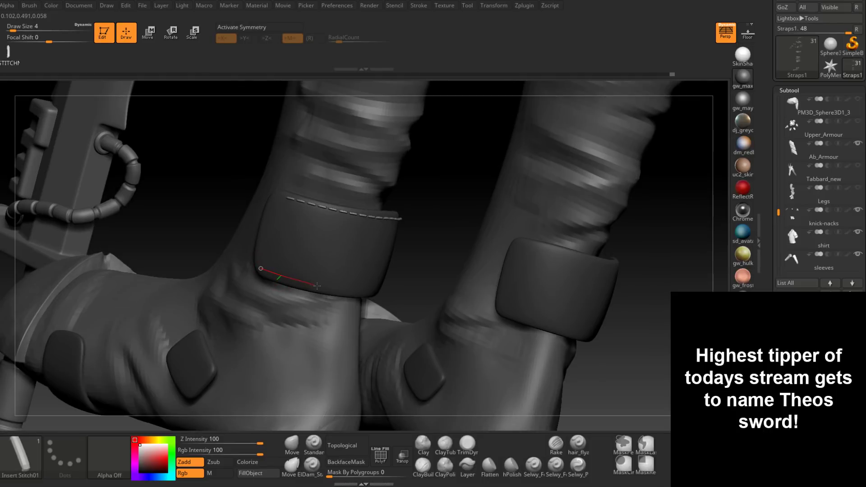
{"action": "left_click_drag", "start_coordinate": [316, 285], "coordinate": [377, 286]}
{"action": "right_click_drag", "start_coordinate": [433, 284], "coordinate": [377, 286]}
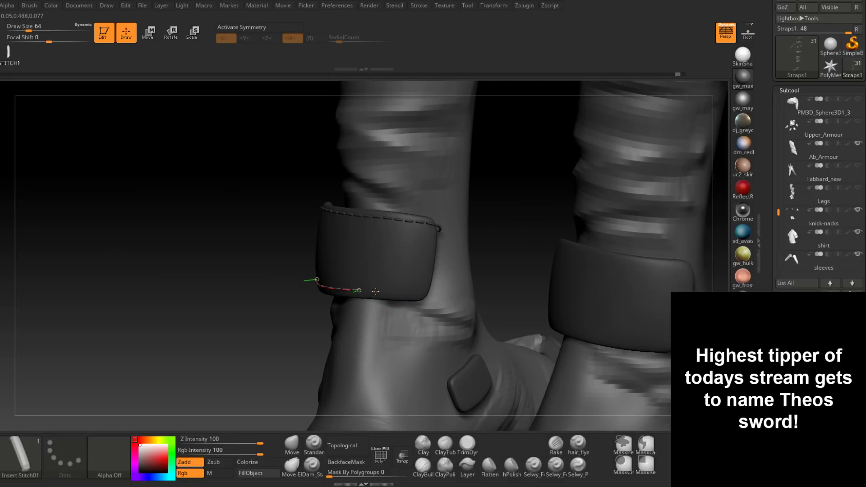
{"action": "left_click_drag", "start_coordinate": [383, 293], "coordinate": [380, 293]}
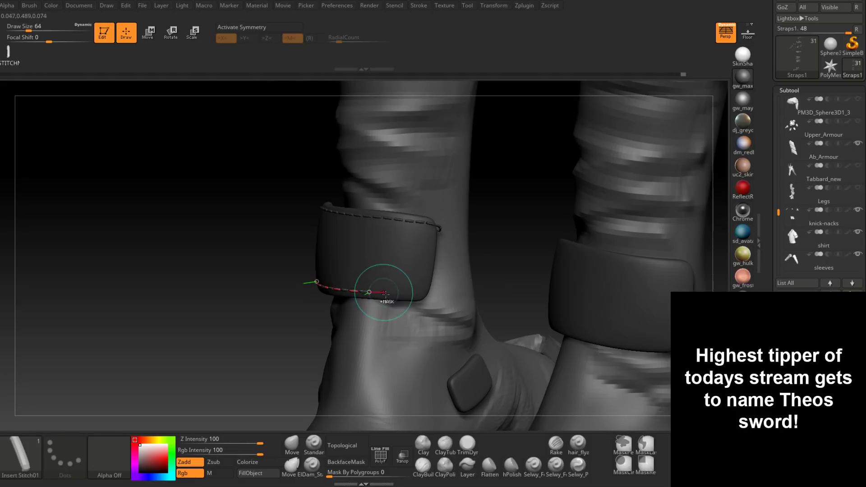
{"action": "left_click", "coordinate": [406, 278]}
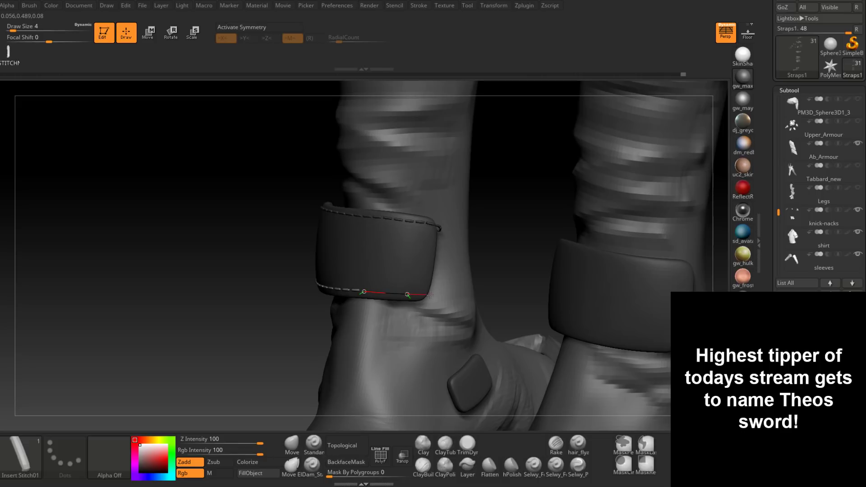
{"action": "mouse_move", "coordinate": [434, 295]}
{"action": "left_mouse_down"}
{"action": "mouse_move", "coordinate": [465, 253]}
{"action": "mouse_move", "coordinate": [459, 270]}
{"action": "mouse_move", "coordinate": [429, 280]}
{"action": "left_mouse_up"}
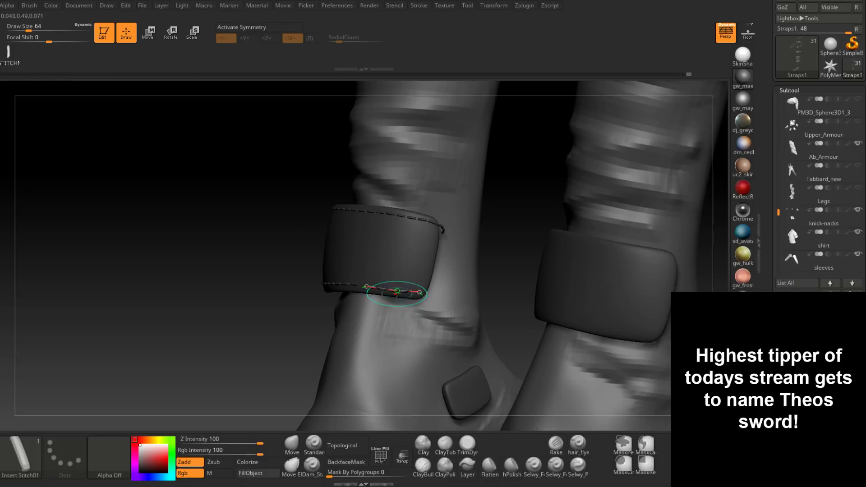
Undo the last changes to the ankle strap's bottom stitch curve and try to extend the row around the end corner.
{"action": "key", "text": "ctrl+z"}
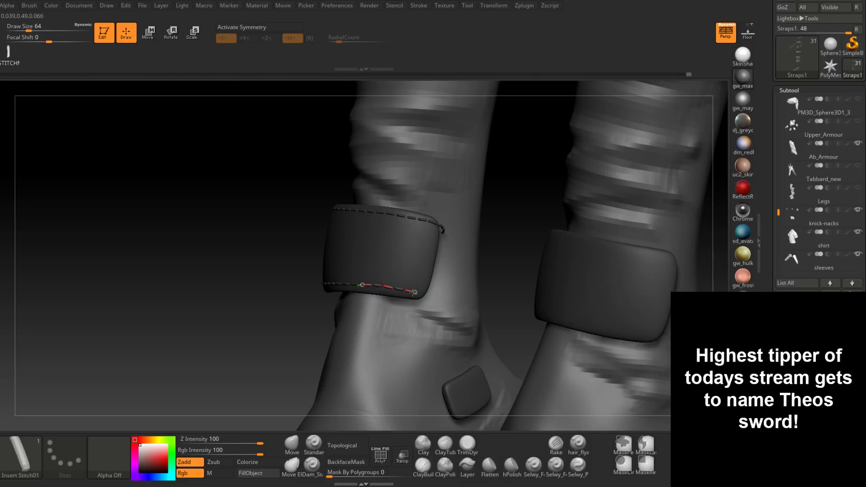
{"action": "key", "text": "ctrl+z"}
{"action": "right_click_drag", "start_coordinate": [421, 259], "coordinate": [442, 266]}
{"action": "left_click_drag", "start_coordinate": [411, 290], "coordinate": [419, 266]}
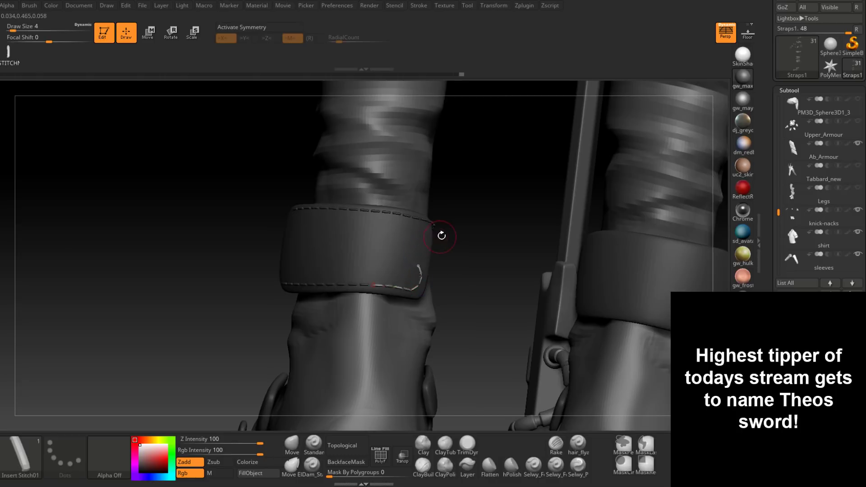
{"action": "key", "text": "ctrl+z"}
{"action": "mouse_move", "coordinate": [416, 251]}
{"action": "right_mouse_down"}
{"action": "mouse_move", "coordinate": [447, 258]}
{"action": "mouse_move", "coordinate": [411, 233]}
{"action": "mouse_move", "coordinate": [344, 255]}
{"action": "mouse_move", "coordinate": [386, 235]}
{"action": "mouse_move", "coordinate": [380, 260]}
{"action": "right_mouse_up"}
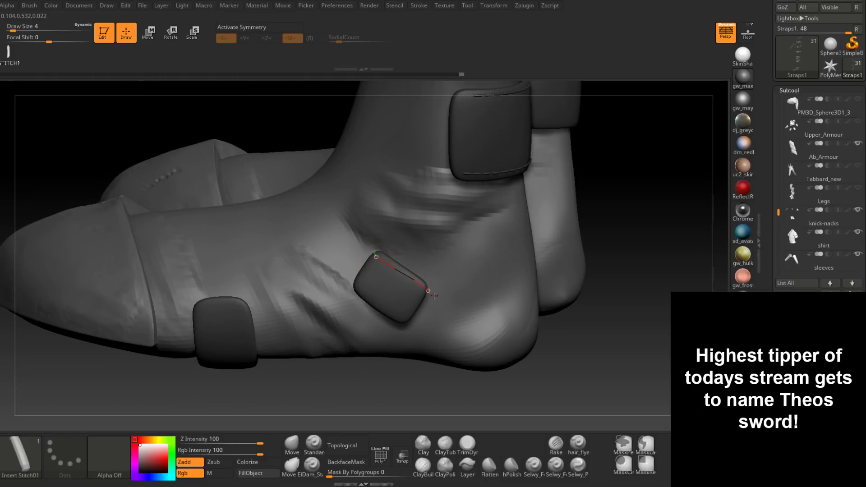
Draw stitch rows along the upper and lower edges of the small strap piece on the side of the foot.
{"action": "left_click_drag", "start_coordinate": [443, 298], "coordinate": [439, 303]}
{"action": "left_click_drag", "start_coordinate": [356, 286], "coordinate": [417, 324]}
{"action": "mouse_move", "coordinate": [415, 296]}
{"action": "right_mouse_down"}
{"action": "mouse_move", "coordinate": [308, 261]}
{"action": "mouse_move", "coordinate": [303, 275]}
{"action": "right_mouse_up"}
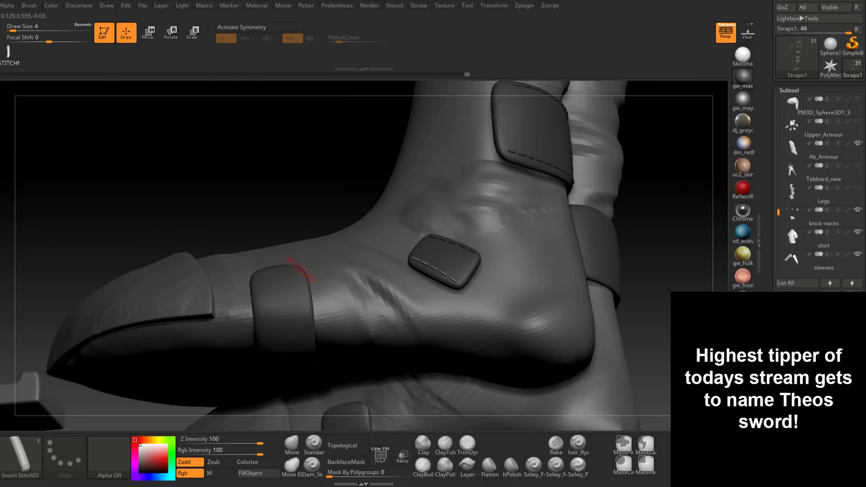
Draw a stitch row down the heel-side edge of the toe strap and try to extend it across the sole.
{"action": "left_click_drag", "start_coordinate": [307, 321], "coordinate": [311, 358]}
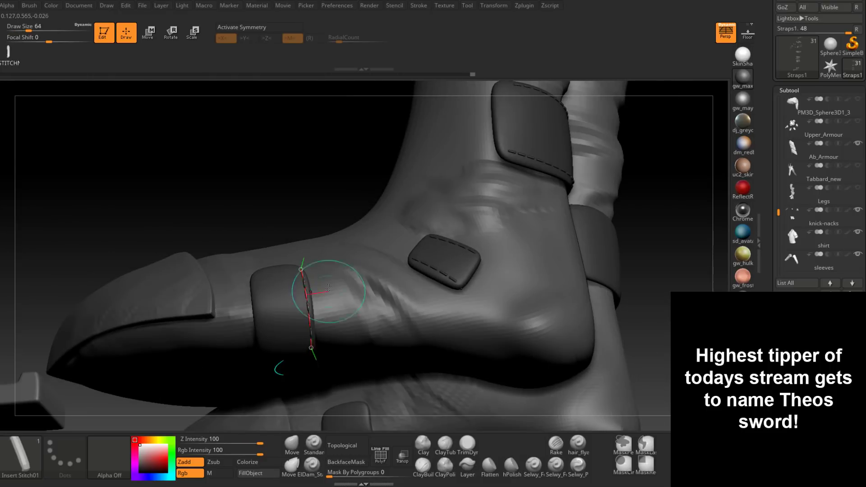
{"action": "right_click_drag", "start_coordinate": [329, 292], "coordinate": [328, 190]}
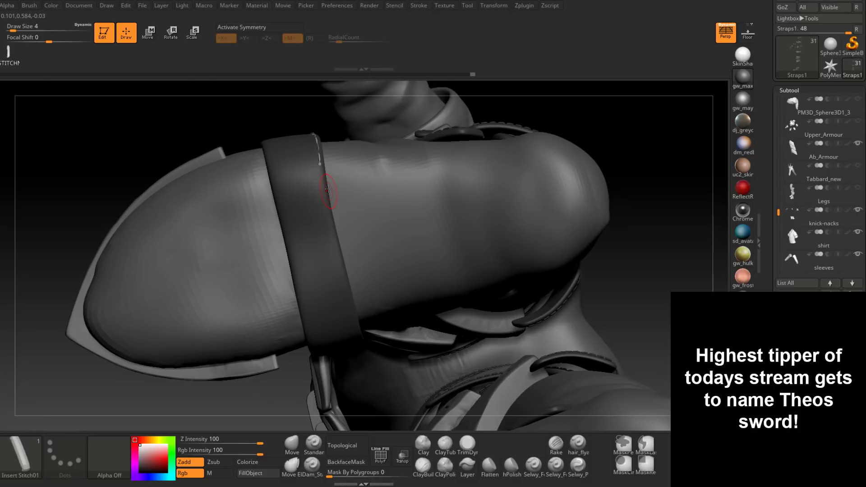
{"action": "left_click_drag", "start_coordinate": [328, 189], "coordinate": [330, 244]}
{"action": "left_click_drag", "start_coordinate": [338, 277], "coordinate": [348, 318]}
{"action": "left_click_drag", "start_coordinate": [351, 288], "coordinate": [351, 288]}
{"action": "key", "text": "ctrl+z"}
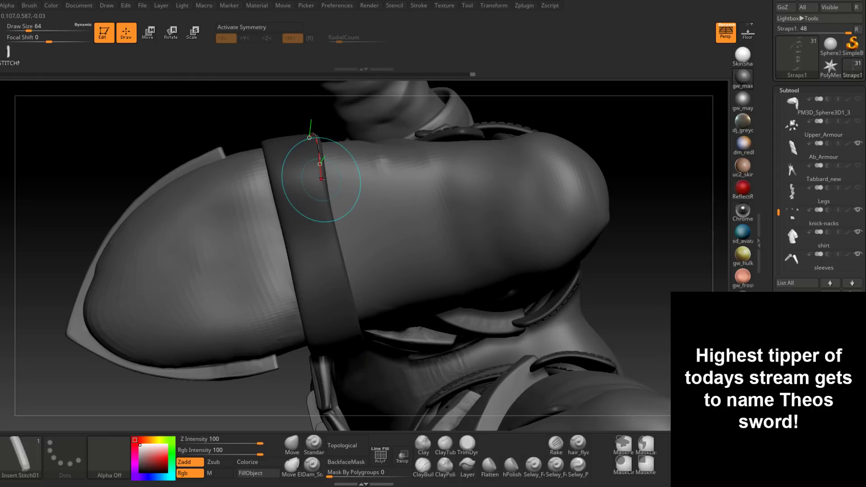
Extend the toe strap's heel-side stitch row across the sole to the far side, undoing the extra bend at its end.
{"action": "left_click_drag", "start_coordinate": [320, 164], "coordinate": [322, 183]}
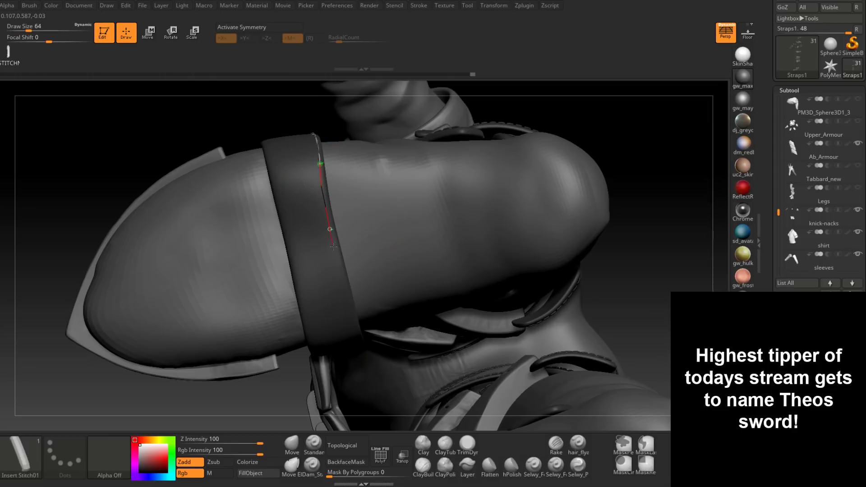
{"action": "left_click_drag", "start_coordinate": [350, 317], "coordinate": [356, 342]}
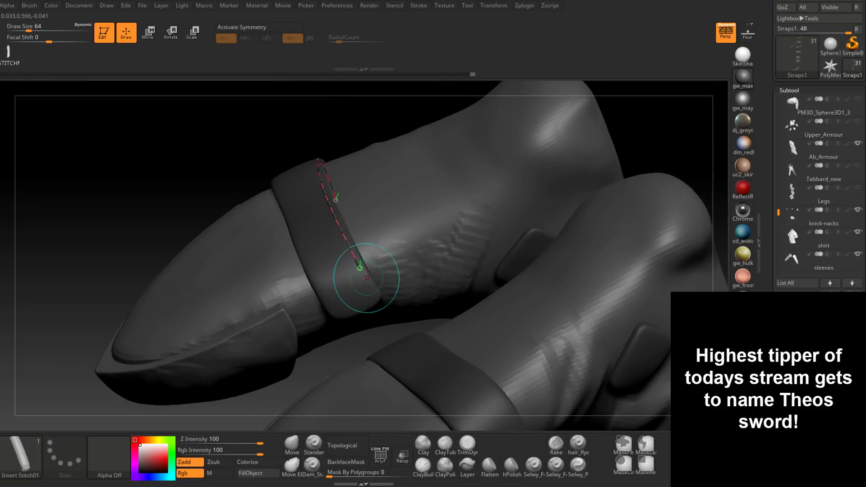
{"action": "mouse_move", "coordinate": [358, 280]}
{"action": "left_mouse_down"}
{"action": "mouse_move", "coordinate": [366, 283]}
{"action": "mouse_move", "coordinate": [348, 320]}
{"action": "mouse_move", "coordinate": [354, 307]}
{"action": "left_mouse_up"}
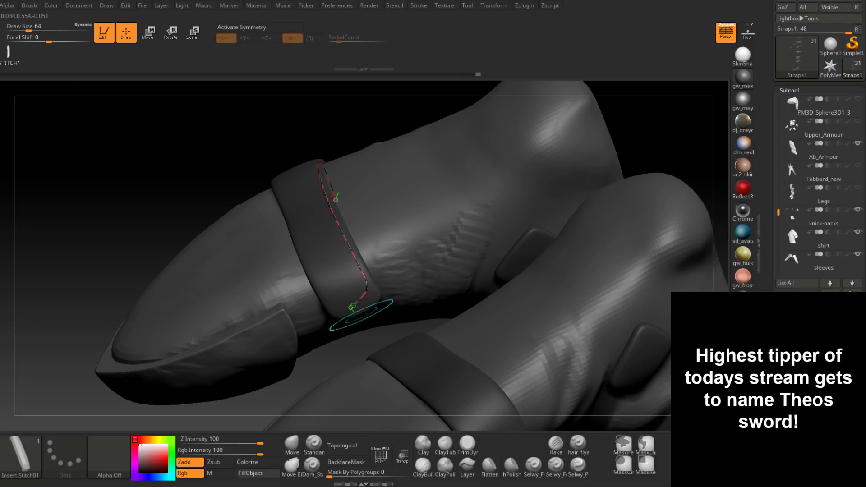
{"action": "key", "text": "ctrl+z"}
Draw a stitch row along the toe-side edge of the same strap, running across the sole to the strap's far end.
{"action": "right_click_drag", "start_coordinate": [407, 209], "coordinate": [180, 116]}
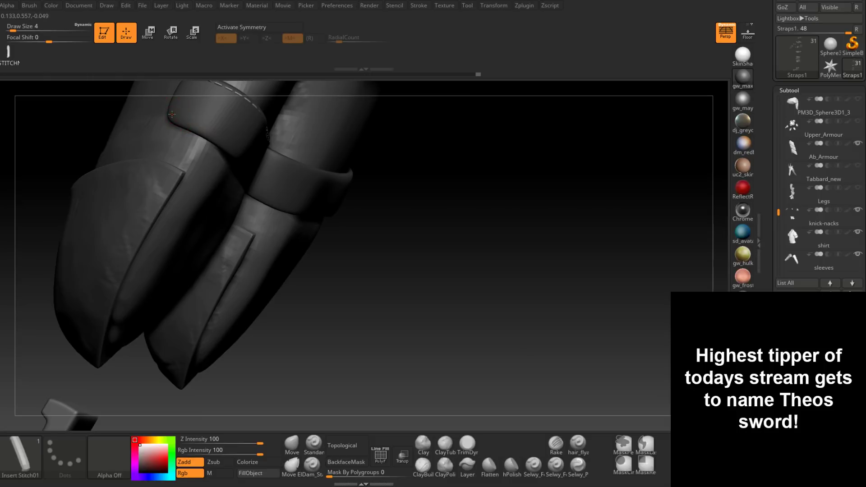
{"action": "left_click_drag", "start_coordinate": [232, 148], "coordinate": [244, 154]}
{"action": "mouse_move", "coordinate": [239, 125]}
{"action": "right_mouse_down"}
{"action": "mouse_move", "coordinate": [232, 149]}
{"action": "mouse_move", "coordinate": [245, 153]}
{"action": "right_mouse_up"}
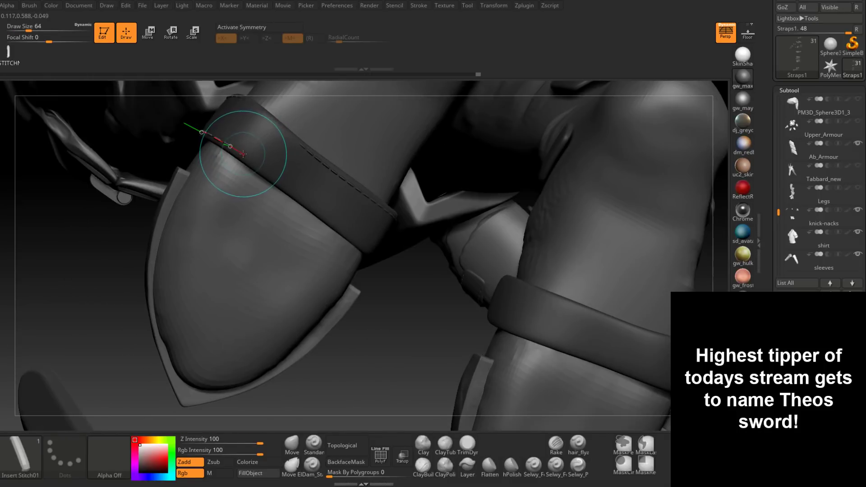
{"action": "left_click_drag", "start_coordinate": [243, 153], "coordinate": [250, 158]}
{"action": "left_click_drag", "start_coordinate": [325, 217], "coordinate": [371, 254]}
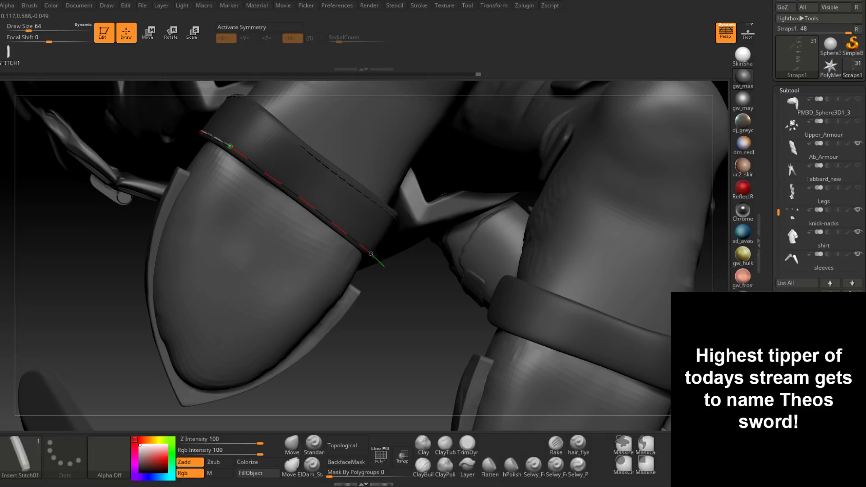
{"action": "left_click_drag", "start_coordinate": [397, 293], "coordinate": [354, 286]}
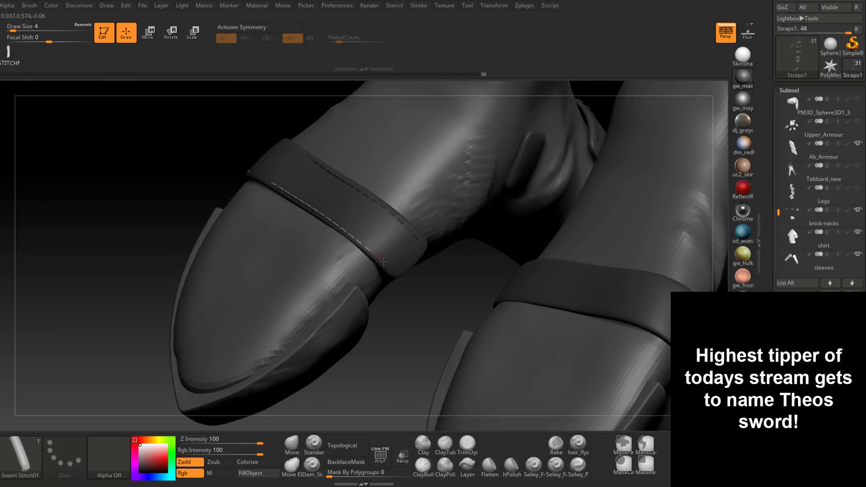
{"action": "left_click_drag", "start_coordinate": [409, 287], "coordinate": [432, 272]}
Touch up the toe strap's stitching under the sole, filling in and smoothing the toe-side row's curve against the edge.
{"action": "right_click_drag", "start_coordinate": [423, 191], "coordinate": [334, 221]}
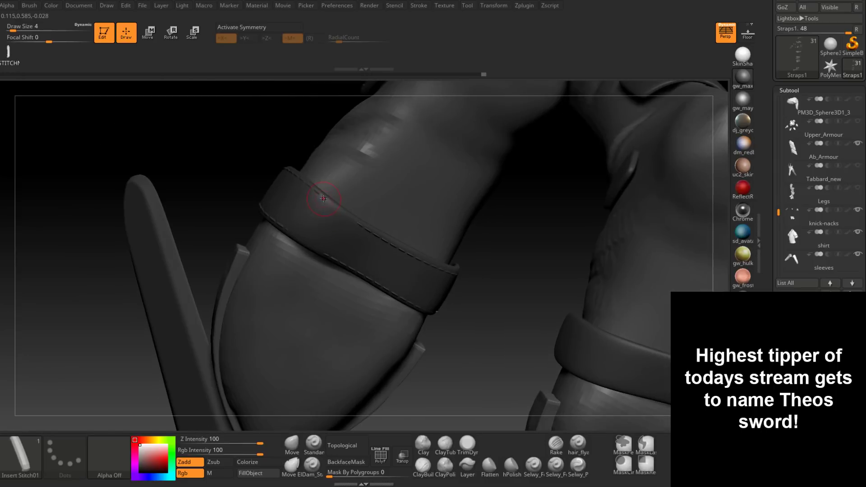
{"action": "left_click_drag", "start_coordinate": [373, 234], "coordinate": [374, 226]}
{"action": "left_click", "coordinate": [401, 182]}
{"action": "left_click_drag", "start_coordinate": [332, 260], "coordinate": [332, 260]}
{"action": "left_click", "coordinate": [408, 174]}
{"action": "right_click_drag", "start_coordinate": [346, 251], "coordinate": [318, 243]}
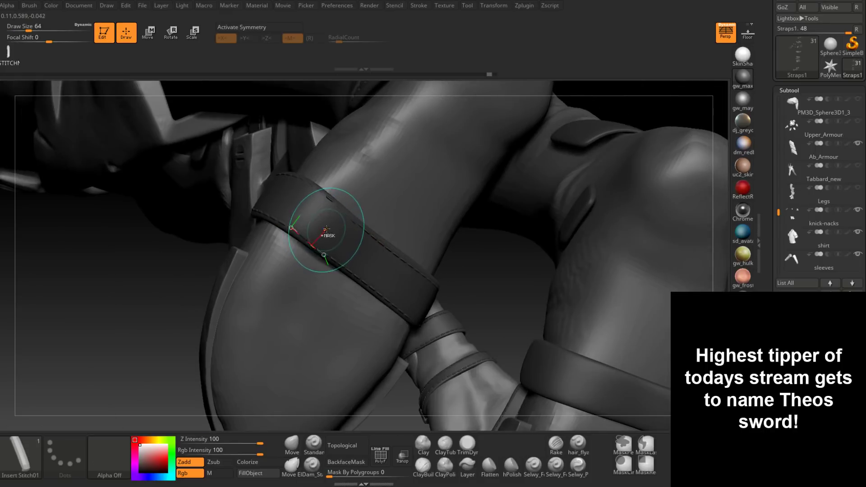
{"action": "mouse_move", "coordinate": [328, 233]}
{"action": "left_mouse_down", "text": "shift"}
{"action": "mouse_move", "coordinate": [316, 248]}
{"action": "mouse_move", "coordinate": [337, 262]}
{"action": "left_mouse_up", "text": "shift"}
{"action": "left_click_drag", "start_coordinate": [306, 237], "coordinate": [305, 236]}
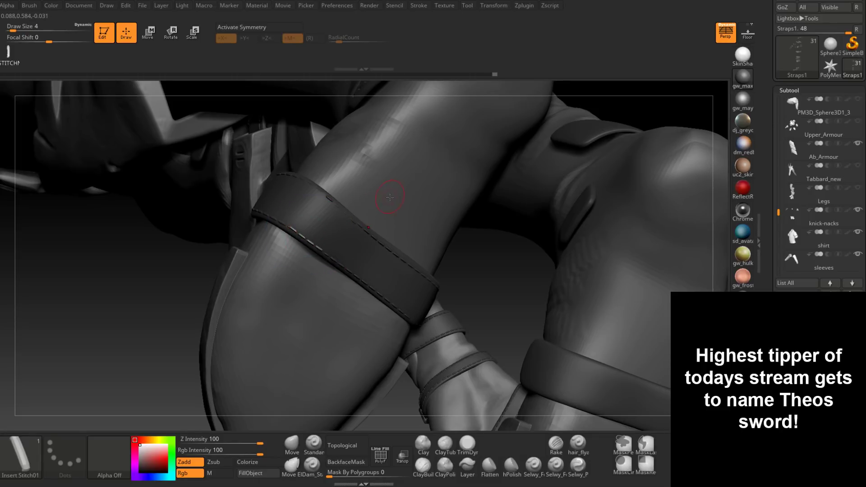
{"action": "right_click_drag", "start_coordinate": [390, 197], "coordinate": [429, 293]}
Unhide the Legs, Tabbard_new and Upper_Armour subtools and bring the character's upper body into view.
{"action": "left_click", "coordinate": [856, 189]}
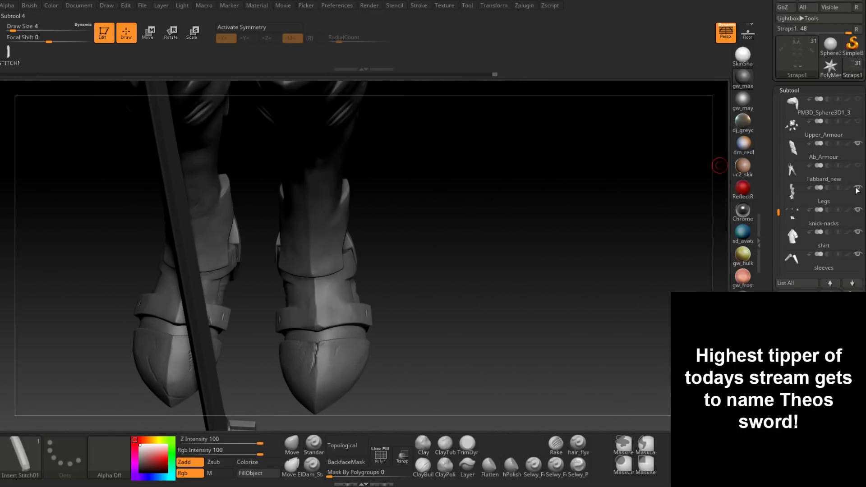
{"action": "left_click", "coordinate": [801, 131]}
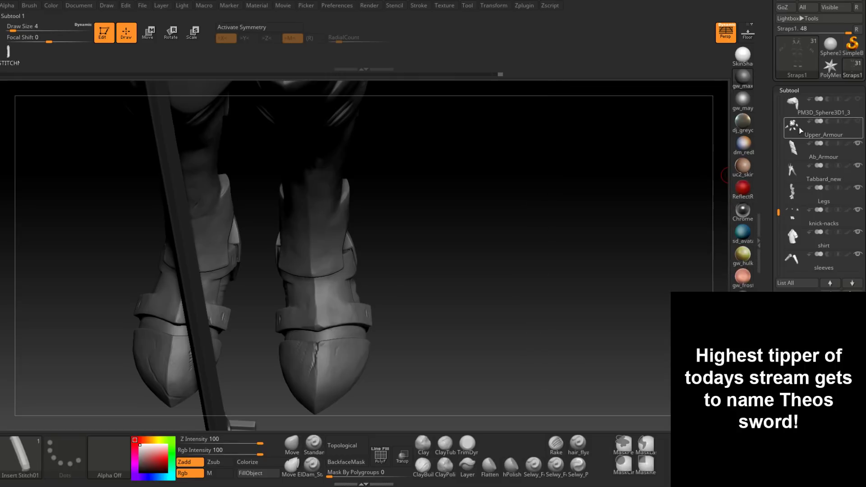
{"action": "mouse_move", "coordinate": [863, 125]}
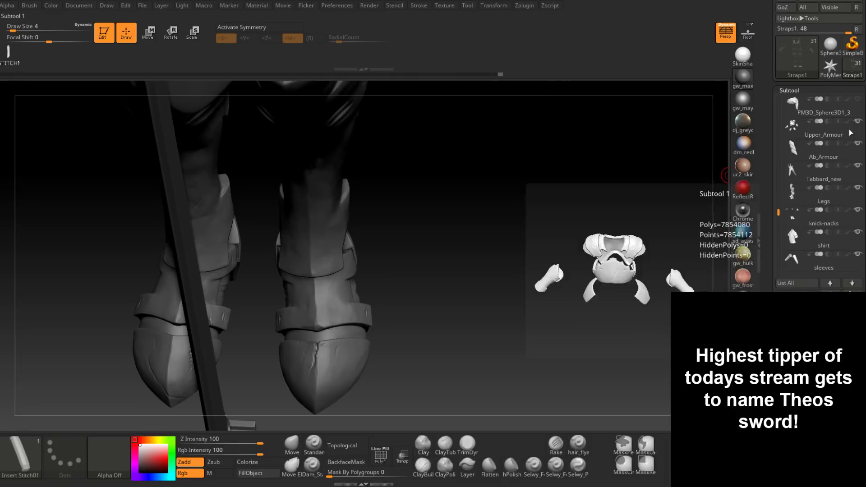
{"action": "mouse_move", "coordinate": [631, 194]}
{"action": "right_mouse_down"}
{"action": "mouse_move", "coordinate": [456, 232]}
{"action": "mouse_move", "coordinate": [400, 280]}
{"action": "mouse_move", "coordinate": [377, 285]}
{"action": "mouse_move", "coordinate": [377, 244]}
{"action": "mouse_move", "coordinate": [378, 305]}
{"action": "mouse_move", "coordinate": [406, 207]}
{"action": "mouse_move", "coordinate": [352, 329]}
{"action": "mouse_move", "coordinate": [479, 224]}
{"action": "mouse_move", "coordinate": [490, 233]}
{"action": "mouse_move", "coordinate": [479, 265]}
{"action": "right_mouse_up"}
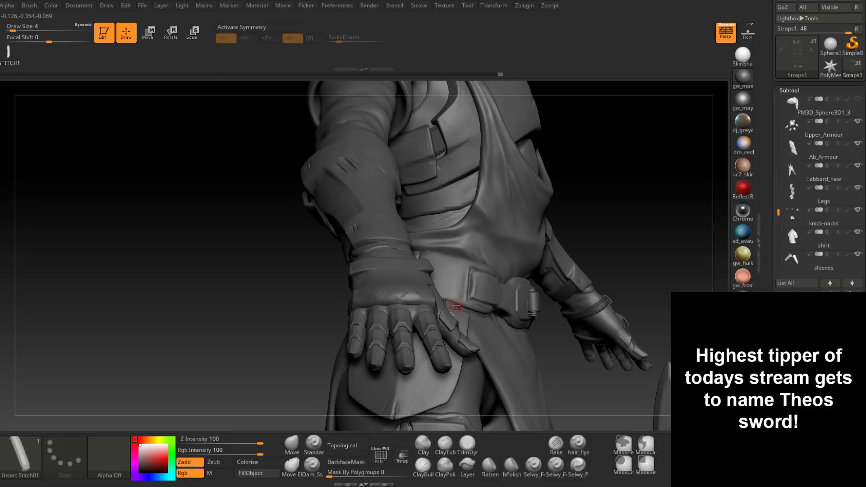
Select the Extract6 padding rim below the forearm armour and build up fold ridges on it with the ClayBuildup brush at size 3.
{"action": "mouse_move", "coordinate": [392, 242]}
{"action": "right_mouse_down"}
{"action": "mouse_move", "coordinate": [469, 244]}
{"action": "mouse_move", "coordinate": [376, 264]}
{"action": "mouse_move", "coordinate": [307, 230]}
{"action": "right_mouse_up"}
{"action": "left_click", "coordinate": [369, 244], "text": "alt"}
{"action": "mouse_move", "coordinate": [382, 219]}
{"action": "right_mouse_down", "text": "ctrl"}
{"action": "mouse_move", "coordinate": [382, 254]}
{"action": "mouse_move", "coordinate": [373, 245]}
{"action": "mouse_move", "coordinate": [435, 209]}
{"action": "mouse_move", "coordinate": [371, 241]}
{"action": "right_mouse_up", "text": "ctrl"}
{"action": "key", "text": "space"}
{"action": "key", "text": "space"}
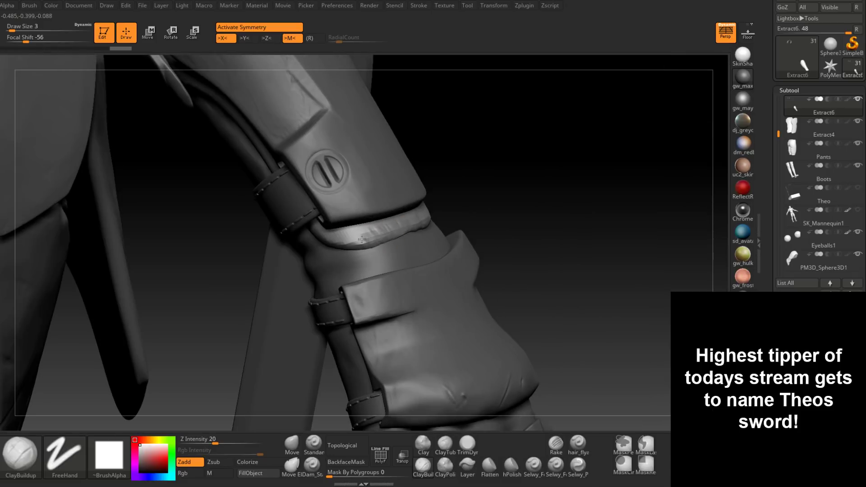
{"action": "right_click_drag", "start_coordinate": [362, 238], "coordinate": [356, 237]}
{"action": "left_click_drag", "start_coordinate": [356, 237], "coordinate": [323, 232]}
{"action": "right_click_drag", "start_coordinate": [324, 234], "coordinate": [349, 248]}
{"action": "left_click_drag", "start_coordinate": [364, 234], "coordinate": [390, 231]}
{"action": "mouse_move", "coordinate": [390, 231]}
{"action": "right_mouse_down"}
{"action": "mouse_move", "coordinate": [417, 221]}
{"action": "mouse_move", "coordinate": [461, 224]}
{"action": "mouse_move", "coordinate": [478, 198]}
{"action": "mouse_move", "coordinate": [299, 316]}
{"action": "mouse_move", "coordinate": [299, 254]}
{"action": "right_mouse_up"}
Sculpt further ClayBuildup ridges around the other side of the forearm padding rim and save the project.
{"action": "key", "text": "ctrl"}
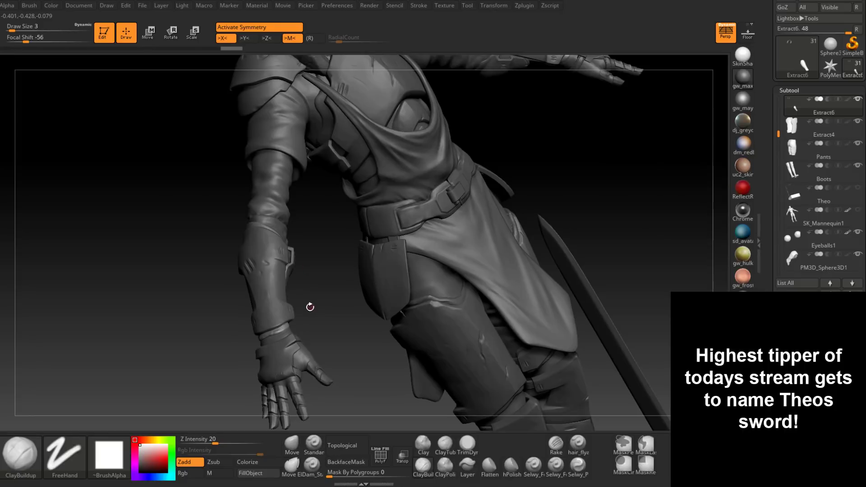
{"action": "mouse_move", "coordinate": [309, 305]}
{"action": "right_mouse_down"}
{"action": "mouse_move", "coordinate": [255, 364]}
{"action": "mouse_move", "coordinate": [272, 365]}
{"action": "mouse_move", "coordinate": [298, 266]}
{"action": "mouse_move", "coordinate": [322, 221]}
{"action": "mouse_move", "coordinate": [304, 237]}
{"action": "mouse_move", "coordinate": [313, 237]}
{"action": "right_mouse_up"}
{"action": "key", "text": "space"}
{"action": "left_click_drag", "start_coordinate": [313, 237], "coordinate": [311, 237]}
{"action": "right_click_drag", "start_coordinate": [311, 237], "coordinate": [291, 257]}
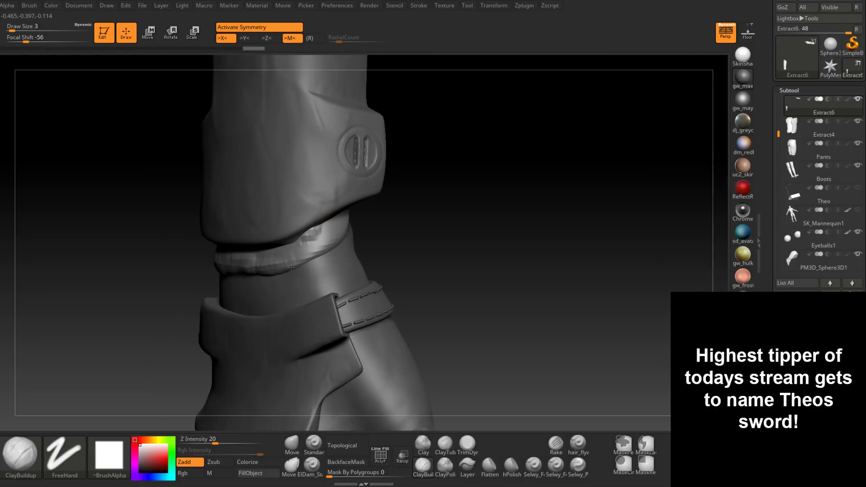
{"action": "left_click_drag", "start_coordinate": [291, 264], "coordinate": [302, 257]}
{"action": "right_click_drag", "start_coordinate": [302, 257], "coordinate": [315, 243]}
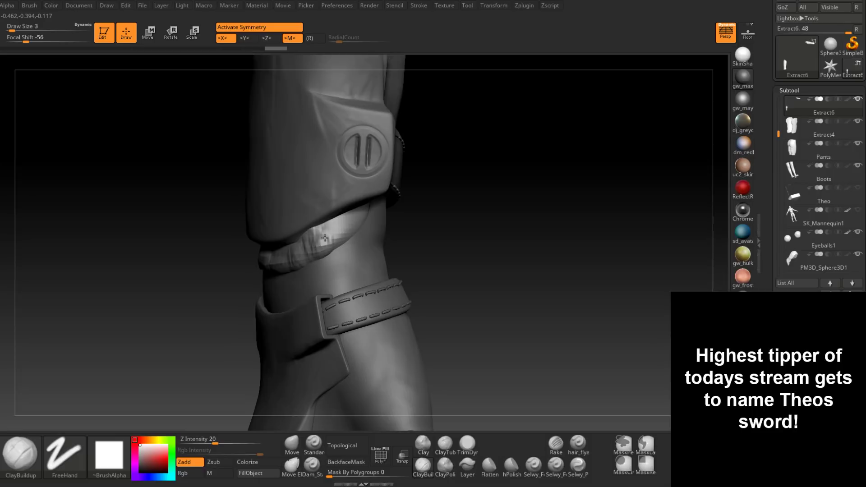
{"action": "key", "text": "ctrl+s"}
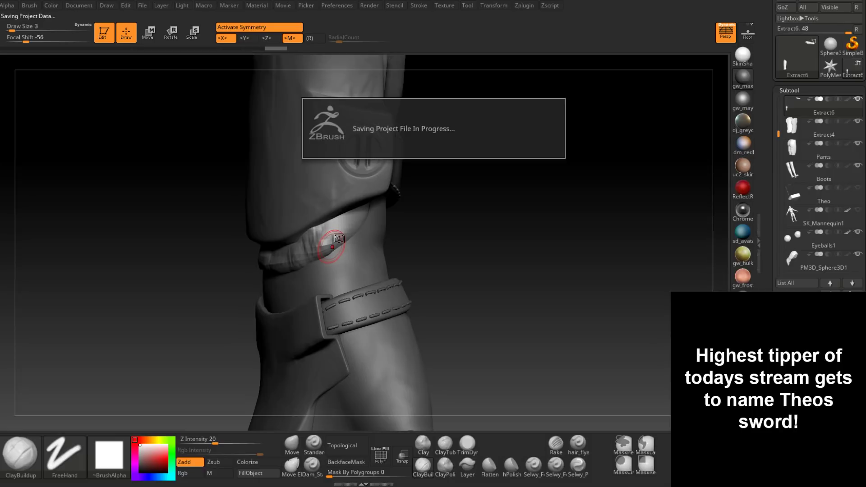
Continue the fold ridges along the padding rim up to its narrow end beside the forearm strap.
{"action": "mouse_move", "coordinate": [346, 225]}
{"action": "left_mouse_down"}
{"action": "mouse_move", "coordinate": [334, 232]}
{"action": "mouse_move", "coordinate": [347, 238]}
{"action": "mouse_move", "coordinate": [365, 226]}
{"action": "left_mouse_up"}
{"action": "right_click_drag", "start_coordinate": [366, 226], "coordinate": [342, 228]}
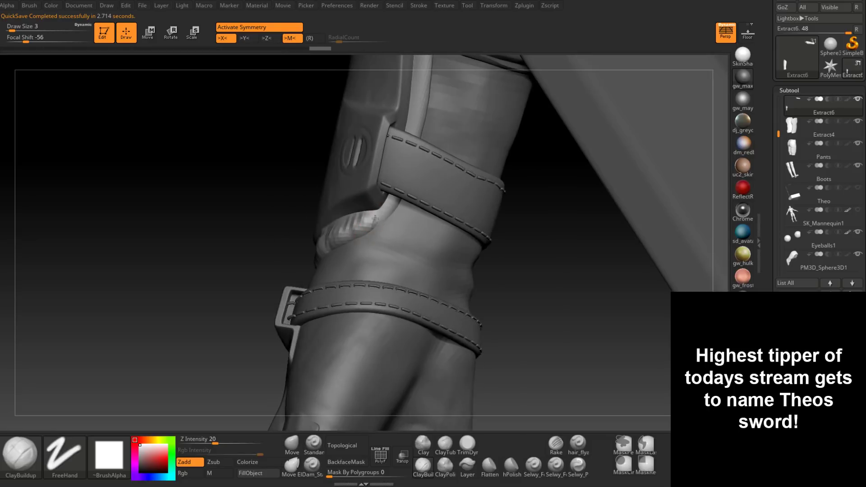
{"action": "left_click_drag", "start_coordinate": [375, 218], "coordinate": [386, 213]}
{"action": "left_click_drag", "start_coordinate": [378, 216], "coordinate": [352, 230]}
{"action": "right_click_drag", "start_coordinate": [352, 230], "coordinate": [392, 231]}
Smooth the sculpted ridges around the forearm padding rim so they read as soft fabric folds.
{"action": "left_click_drag", "start_coordinate": [328, 232], "coordinate": [314, 233], "text": "shift"}
{"action": "right_click_drag", "start_coordinate": [313, 233], "coordinate": [345, 235]}
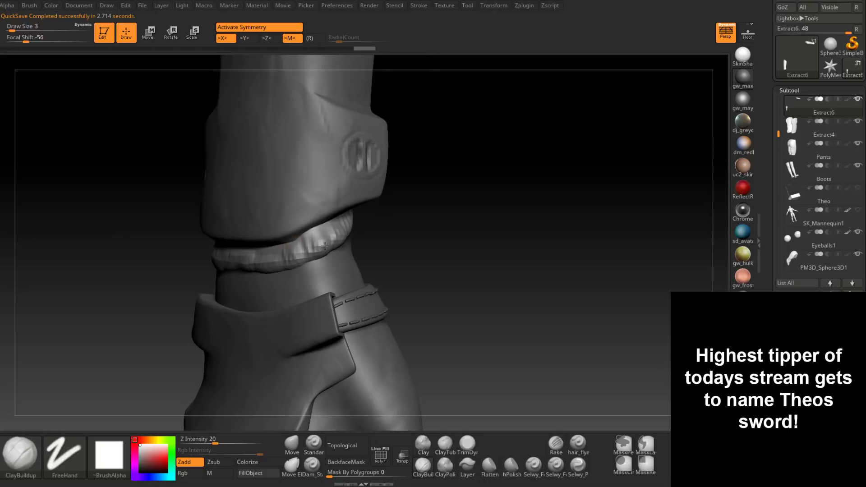
{"action": "left_click_drag", "start_coordinate": [275, 253], "coordinate": [295, 247], "text": "shift"}
{"action": "right_click_drag", "start_coordinate": [295, 247], "coordinate": [261, 247]}
{"action": "left_click_drag", "start_coordinate": [325, 232], "coordinate": [350, 217], "text": "shift"}
{"action": "right_click_drag", "start_coordinate": [369, 193], "coordinate": [401, 193]}
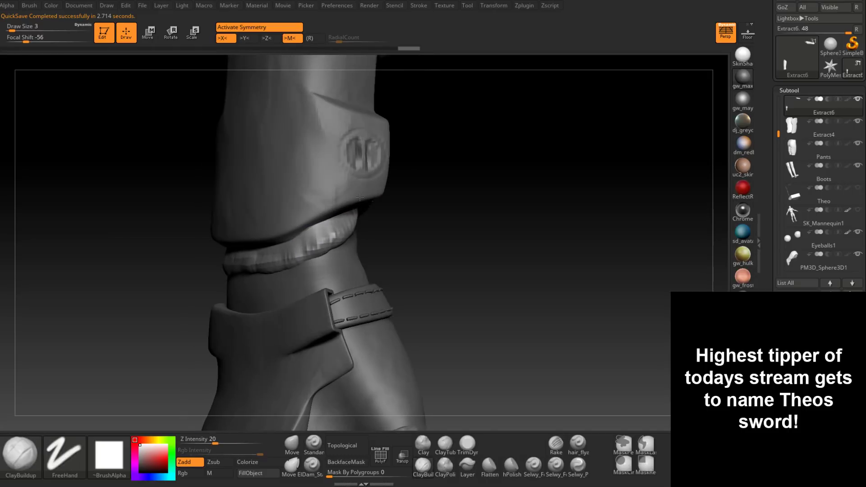
{"action": "left_click_drag", "start_coordinate": [315, 236], "coordinate": [334, 232], "text": "shift"}
{"action": "right_click_drag", "start_coordinate": [334, 232], "coordinate": [417, 232]}
{"action": "left_click_drag", "start_coordinate": [253, 255], "coordinate": [229, 253], "text": "shift"}
{"action": "mouse_move", "coordinate": [204, 244]}
{"action": "right_mouse_down"}
{"action": "mouse_move", "coordinate": [252, 237]}
{"action": "mouse_move", "coordinate": [319, 249]}
{"action": "mouse_move", "coordinate": [370, 245]}
{"action": "right_mouse_up"}
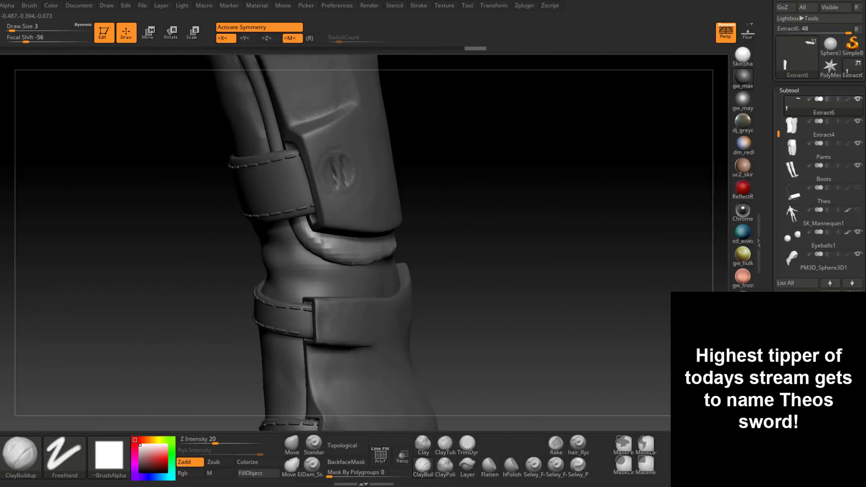
Smooth the padding rim's remaining stretches around the front and back of the wrist, blending the fold ridges into its surface.
{"action": "left_click_drag", "start_coordinate": [334, 243], "coordinate": [319, 203], "text": "shift"}
{"action": "mouse_move", "coordinate": [350, 234]}
{"action": "right_mouse_down"}
{"action": "mouse_move", "coordinate": [316, 237]}
{"action": "mouse_move", "coordinate": [377, 247]}
{"action": "right_mouse_up"}
{"action": "left_click_drag", "start_coordinate": [475, 230], "coordinate": [424, 247], "text": "shift"}
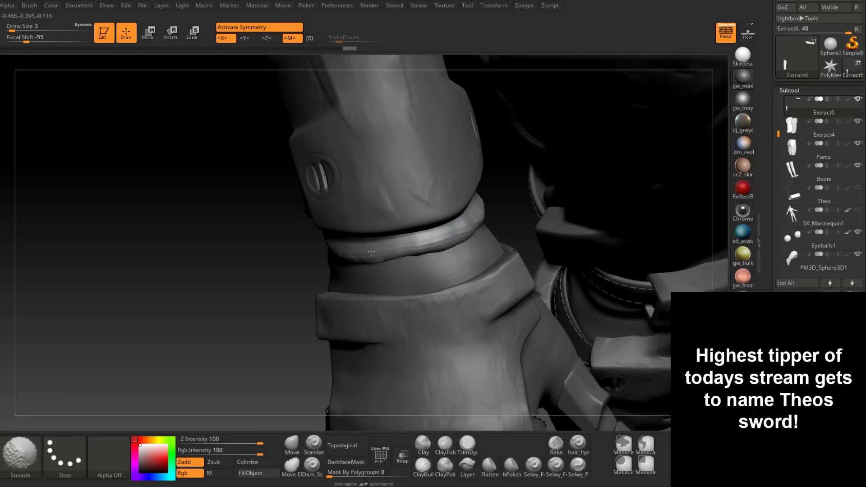
{"action": "right_click_drag", "start_coordinate": [315, 241], "coordinate": [374, 248]}
{"action": "left_click_drag", "start_coordinate": [347, 252], "coordinate": [413, 261], "text": "shift"}
{"action": "left_click_drag", "start_coordinate": [302, 239], "coordinate": [406, 251], "text": "shift"}
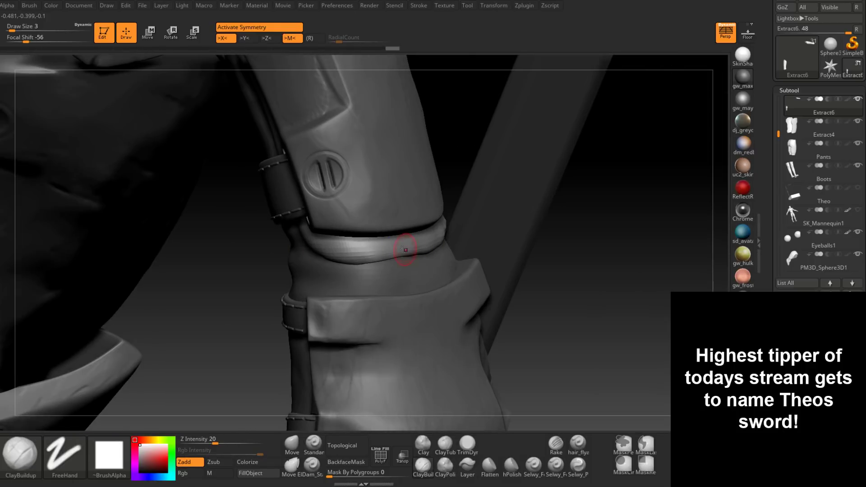
{"action": "right_click_drag", "start_coordinate": [406, 251], "coordinate": [365, 248]}
{"action": "left_click_drag", "start_coordinate": [488, 220], "coordinate": [451, 244], "text": "shift"}
{"action": "right_click_drag", "start_coordinate": [472, 225], "coordinate": [492, 217]}
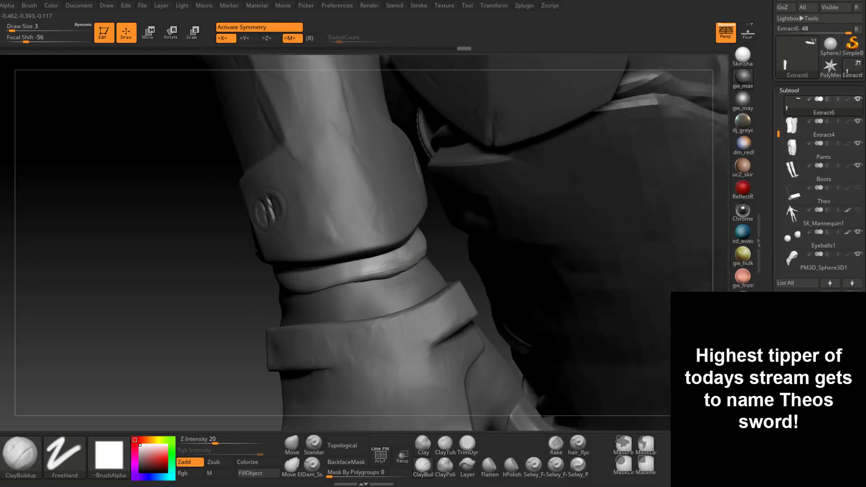
{"action": "right_click_drag", "start_coordinate": [360, 239], "coordinate": [431, 243]}
{"action": "left_click_drag", "start_coordinate": [431, 243], "coordinate": [419, 255]}
{"action": "right_click_drag", "start_coordinate": [335, 272], "coordinate": [325, 272]}
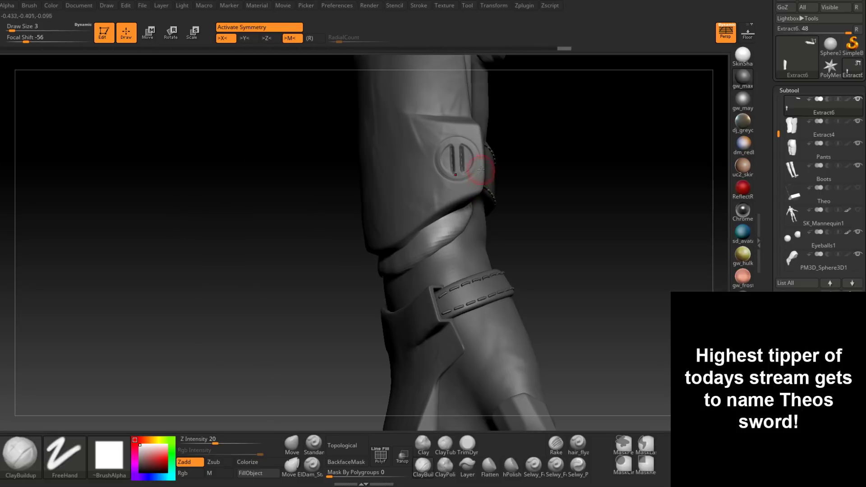
Select the Extract13 sleeve cuff above the forearm armour and build up its upper edge with ClayBuildup at size 6.
{"action": "mouse_move", "coordinate": [474, 170]}
{"action": "right_mouse_down"}
{"action": "mouse_move", "coordinate": [379, 271]}
{"action": "mouse_move", "coordinate": [398, 276]}
{"action": "mouse_move", "coordinate": [318, 275]}
{"action": "mouse_move", "coordinate": [237, 249]}
{"action": "right_mouse_up"}
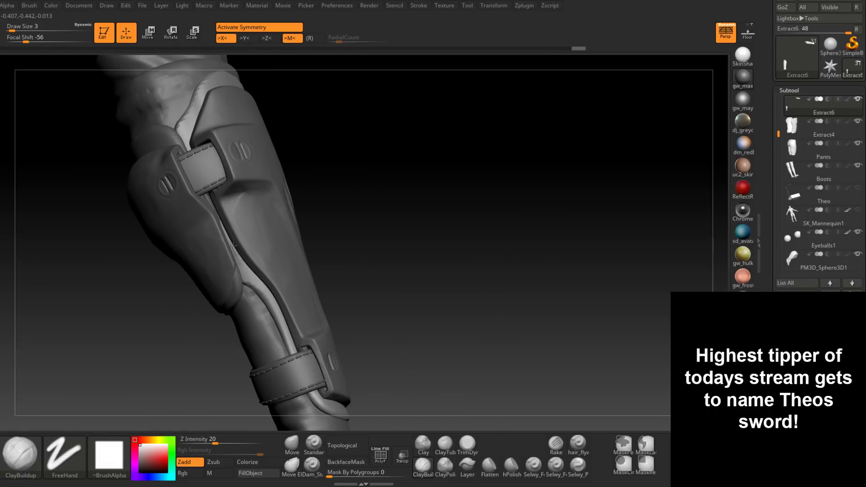
{"action": "right_click_drag", "start_coordinate": [265, 289], "coordinate": [251, 265]}
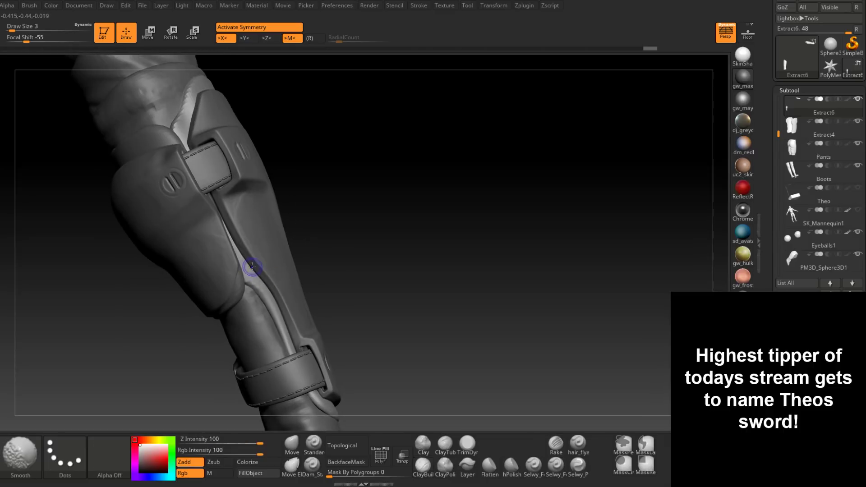
{"action": "mouse_move", "coordinate": [246, 226]}
{"action": "right_mouse_down", "text": "alt"}
{"action": "mouse_move", "coordinate": [258, 289]}
{"action": "mouse_move", "coordinate": [269, 303]}
{"action": "mouse_move", "coordinate": [238, 234]}
{"action": "mouse_move", "coordinate": [260, 236]}
{"action": "mouse_move", "coordinate": [269, 251]}
{"action": "mouse_move", "coordinate": [286, 187]}
{"action": "mouse_move", "coordinate": [328, 257]}
{"action": "mouse_move", "coordinate": [313, 261]}
{"action": "mouse_move", "coordinate": [413, 288]}
{"action": "mouse_move", "coordinate": [354, 221]}
{"action": "mouse_move", "coordinate": [362, 317]}
{"action": "mouse_move", "coordinate": [323, 303]}
{"action": "right_mouse_up", "text": "alt"}
{"action": "key", "text": "ctrl"}
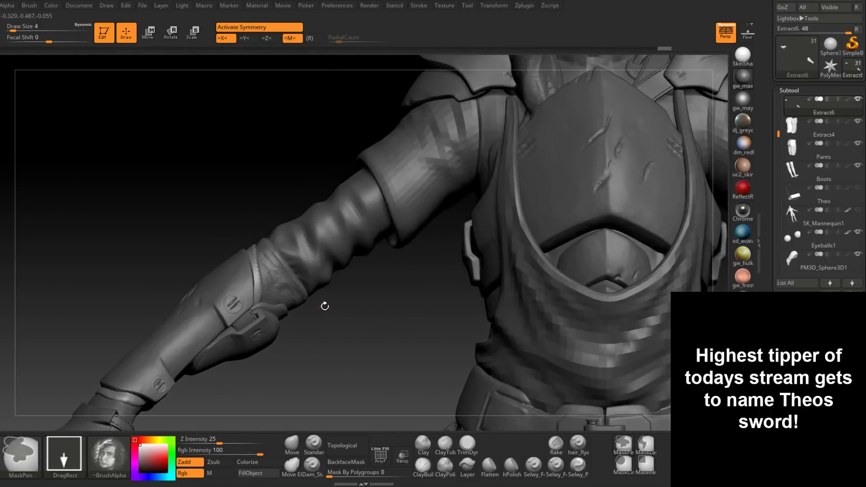
{"action": "left_click", "coordinate": [291, 294], "text": "alt"}
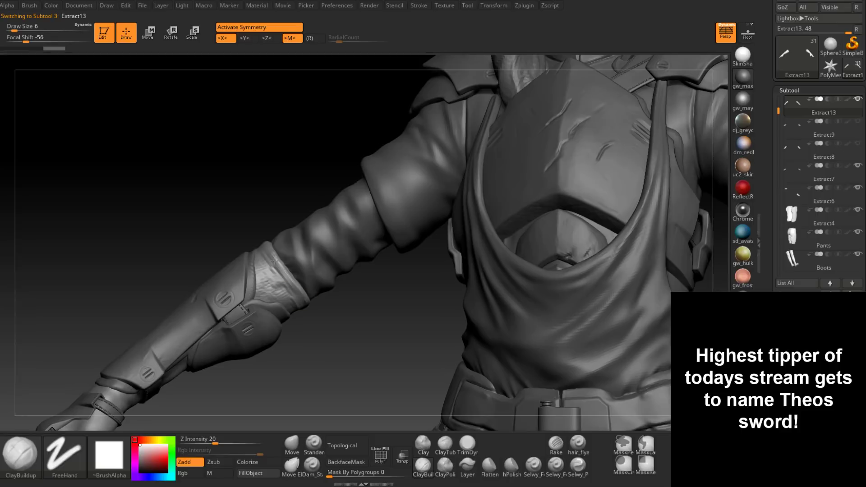
{"action": "right_click_drag", "start_coordinate": [305, 306], "coordinate": [276, 269]}
{"action": "left_click_drag", "start_coordinate": [275, 267], "coordinate": [303, 306]}
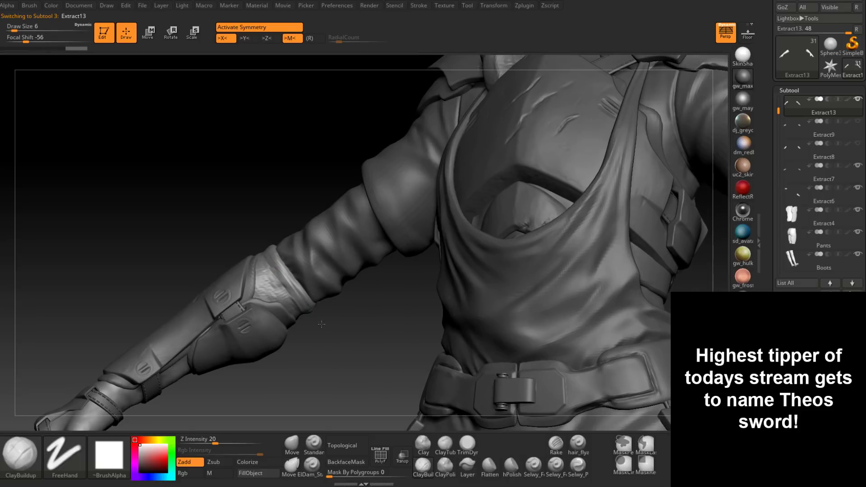
Smooth the raised band along the cuff's upper edge, working around the arm.
{"action": "right_click_drag", "start_coordinate": [321, 323], "coordinate": [311, 356]}
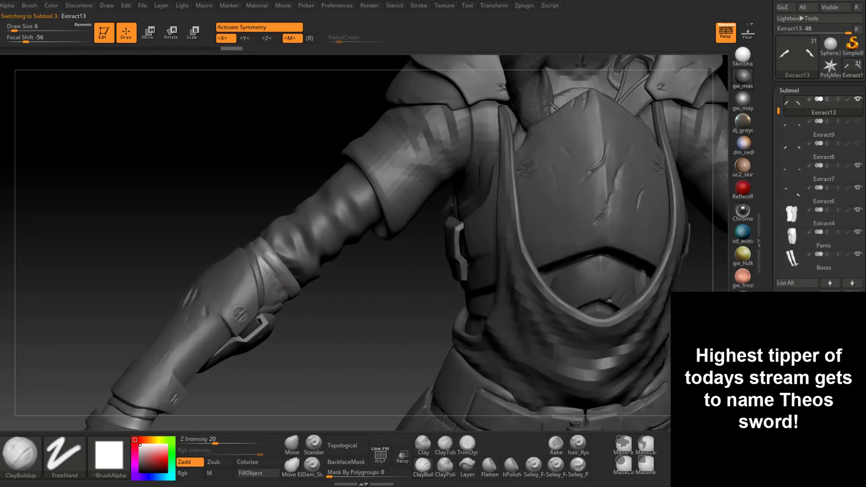
{"action": "left_click_drag", "start_coordinate": [297, 294], "coordinate": [270, 258], "text": "shift"}
{"action": "right_click_drag", "start_coordinate": [268, 270], "coordinate": [267, 248]}
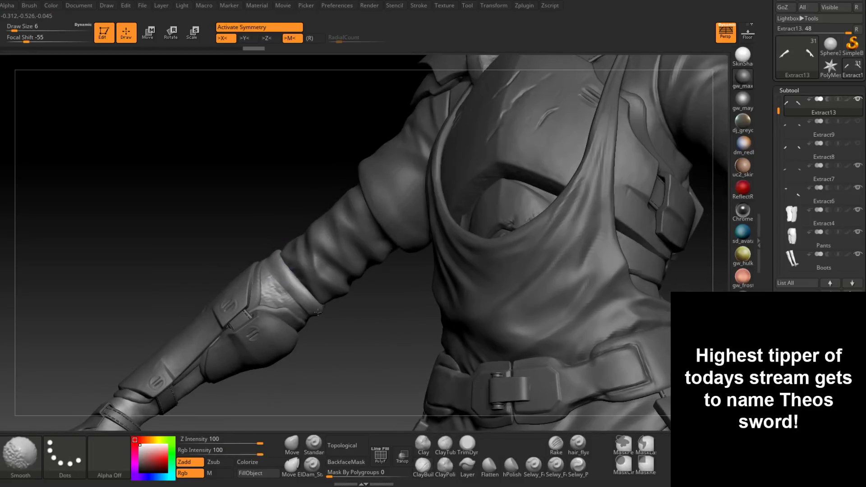
{"action": "mouse_move", "coordinate": [280, 273]}
{"action": "left_mouse_down"}
{"action": "mouse_move", "coordinate": [309, 305]}
{"action": "mouse_move", "coordinate": [233, 300]}
{"action": "left_mouse_up"}
{"action": "key", "text": "shift"}
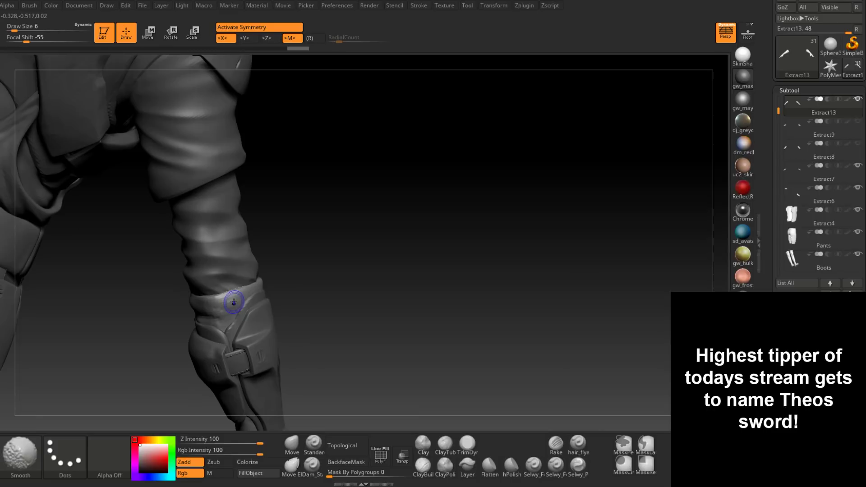
Carve a groove beneath the cuff's upper band across the front using the Dam_Standard brush at size 3.
{"action": "mouse_move", "coordinate": [234, 302]}
{"action": "right_mouse_down"}
{"action": "mouse_move", "coordinate": [298, 301]}
{"action": "mouse_move", "coordinate": [315, 311]}
{"action": "mouse_move", "coordinate": [323, 383]}
{"action": "right_mouse_up"}
{"action": "left_click", "coordinate": [313, 464]}
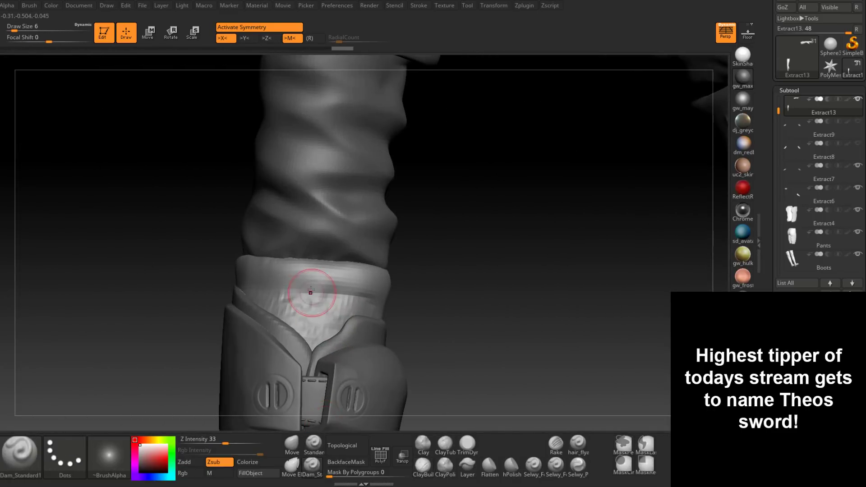
{"action": "right_click_drag", "start_coordinate": [311, 294], "coordinate": [319, 294]}
{"action": "key", "text": "space"}
{"action": "left_click", "coordinate": [314, 294]}
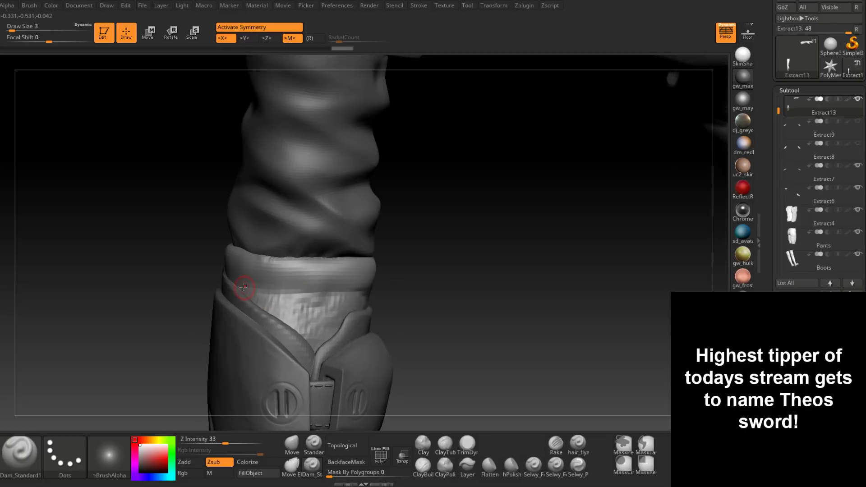
{"action": "left_click_drag", "start_coordinate": [243, 287], "coordinate": [411, 290]}
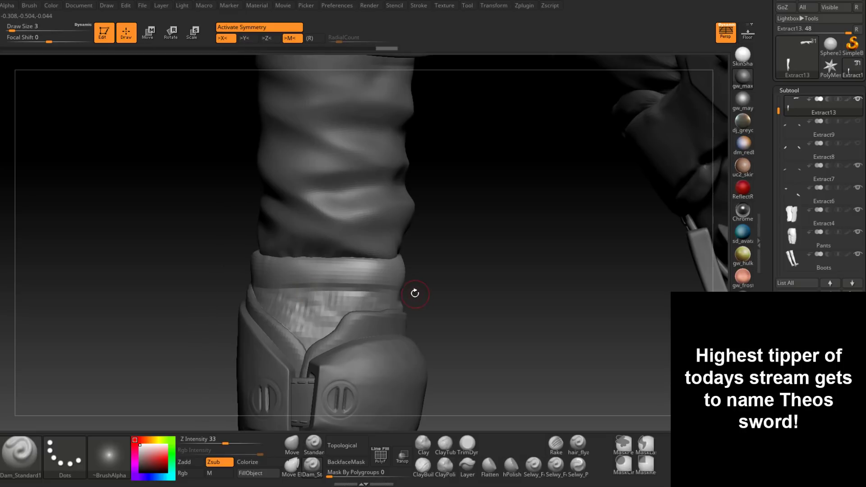
{"action": "left_click_drag", "start_coordinate": [254, 285], "coordinate": [379, 287]}
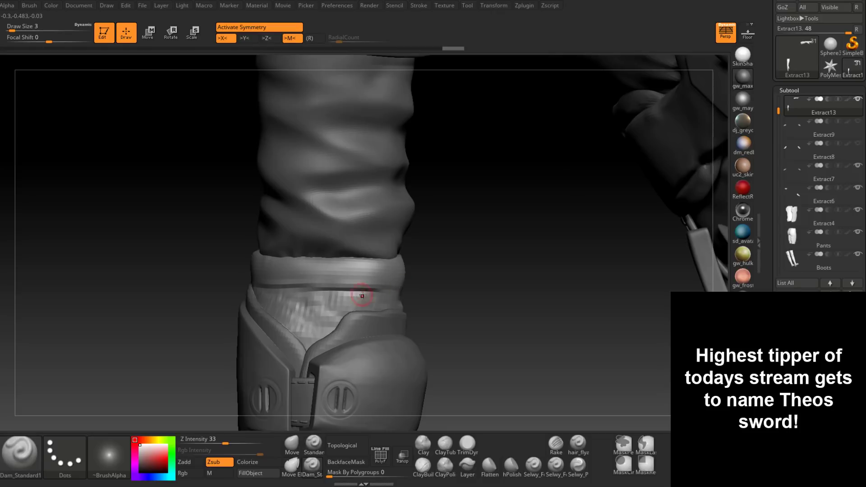
Continue the Dam_Standard groove beneath the band around the back of the cuff.
{"action": "right_click_drag", "start_coordinate": [361, 297], "coordinate": [316, 294]}
{"action": "left_click_drag", "start_coordinate": [370, 287], "coordinate": [430, 287]}
{"action": "right_click_drag", "start_coordinate": [449, 288], "coordinate": [383, 293]}
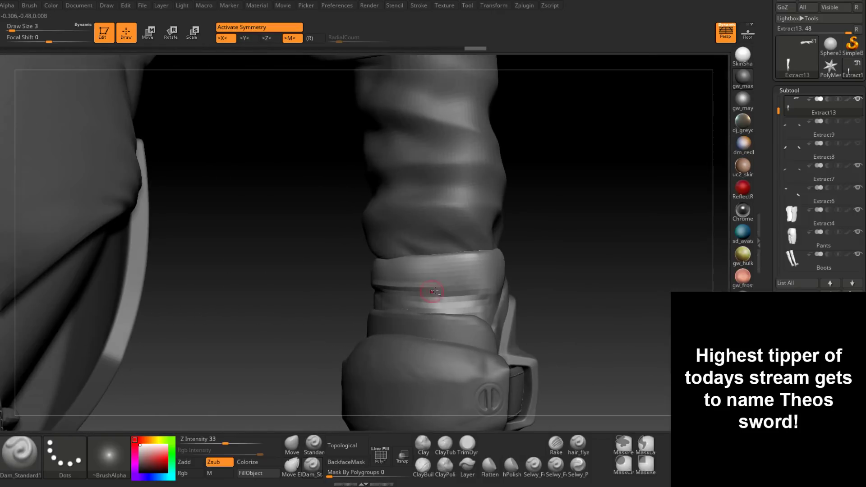
{"action": "left_click_drag", "start_coordinate": [408, 291], "coordinate": [481, 290]}
{"action": "right_click_drag", "start_coordinate": [484, 292], "coordinate": [467, 294]}
{"action": "mouse_move", "coordinate": [467, 294]}
{"action": "left_mouse_down"}
{"action": "mouse_move", "coordinate": [380, 286]}
{"action": "mouse_move", "coordinate": [479, 293]}
{"action": "left_mouse_up"}
{"action": "mouse_move", "coordinate": [482, 292]}
{"action": "left_mouse_down"}
{"action": "mouse_move", "coordinate": [360, 292]}
{"action": "mouse_move", "coordinate": [483, 287]}
{"action": "left_mouse_up"}
Build up the cuff surface just below the groove with the ClayBuildup brush at size 5.
{"action": "mouse_move", "coordinate": [434, 291]}
{"action": "right_mouse_down"}
{"action": "mouse_move", "coordinate": [475, 293]}
{"action": "mouse_move", "coordinate": [430, 311]}
{"action": "right_mouse_up"}
{"action": "left_click", "coordinate": [423, 466]}
{"action": "key", "text": "space"}
{"action": "mouse_move", "coordinate": [430, 311]}
{"action": "left_mouse_down"}
{"action": "mouse_move", "coordinate": [413, 299]}
{"action": "mouse_move", "coordinate": [462, 304]}
{"action": "left_mouse_up"}
{"action": "key", "text": "space"}
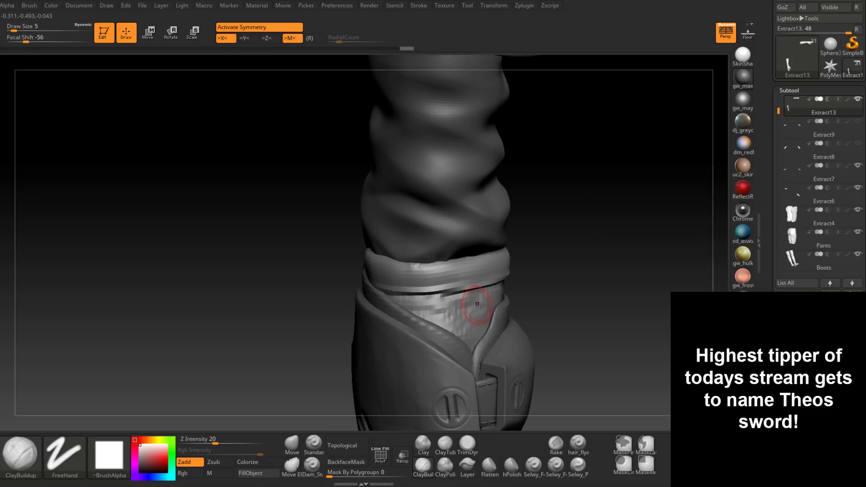
{"action": "right_click_drag", "start_coordinate": [478, 305], "coordinate": [473, 332]}
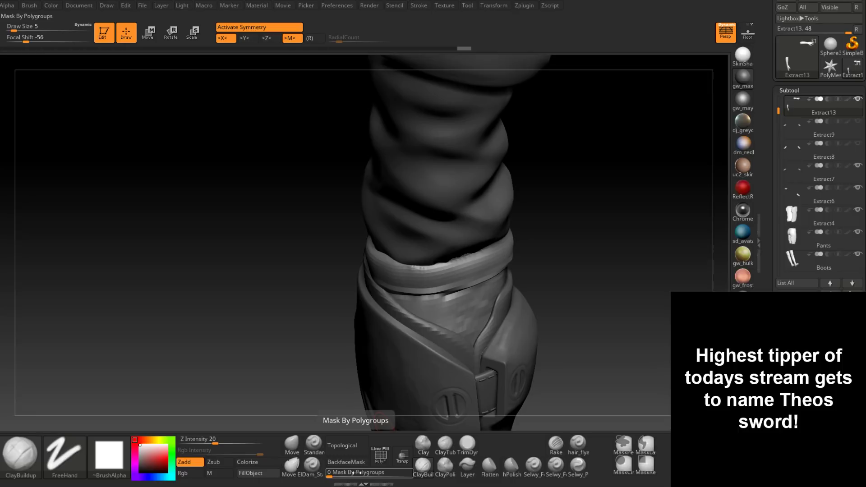
{"action": "mouse_move", "coordinate": [397, 311]}
{"action": "right_mouse_down"}
{"action": "mouse_move", "coordinate": [422, 298]}
{"action": "mouse_move", "coordinate": [440, 270]}
{"action": "right_mouse_up"}
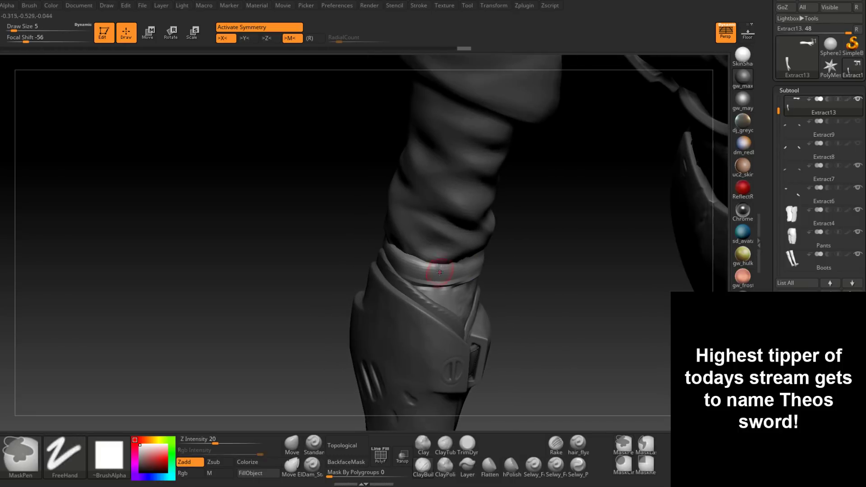
Smooth the cuff's upper band and the rough surface below the groove on the front of the arm.
{"action": "mouse_move", "coordinate": [440, 270]}
{"action": "left_mouse_down", "text": "shift"}
{"action": "mouse_move", "coordinate": [408, 255]}
{"action": "mouse_move", "coordinate": [444, 265]}
{"action": "left_mouse_up", "text": "shift"}
{"action": "right_click_drag", "start_coordinate": [467, 259], "coordinate": [459, 257]}
{"action": "left_click_drag", "start_coordinate": [460, 257], "coordinate": [469, 259], "text": "shift"}
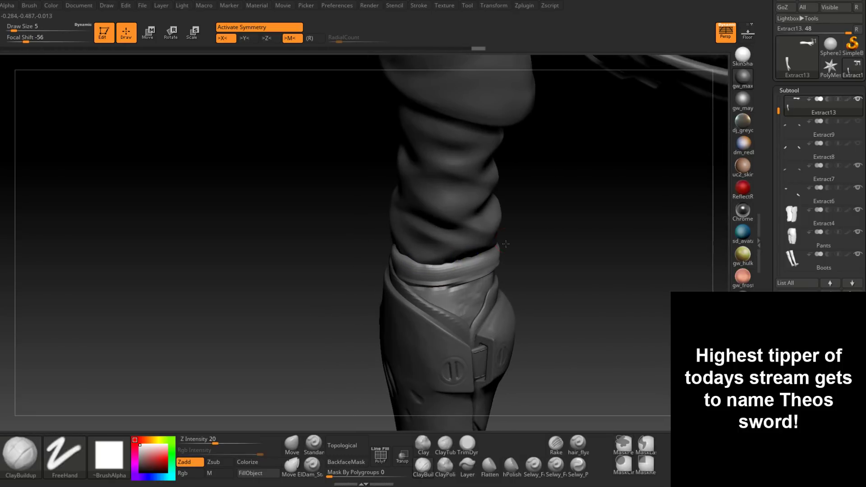
{"action": "mouse_move", "coordinate": [469, 259]}
{"action": "right_mouse_down"}
{"action": "mouse_move", "coordinate": [505, 266]}
{"action": "mouse_move", "coordinate": [510, 247]}
{"action": "mouse_move", "coordinate": [501, 266]}
{"action": "right_mouse_up"}
{"action": "key", "text": "shift"}
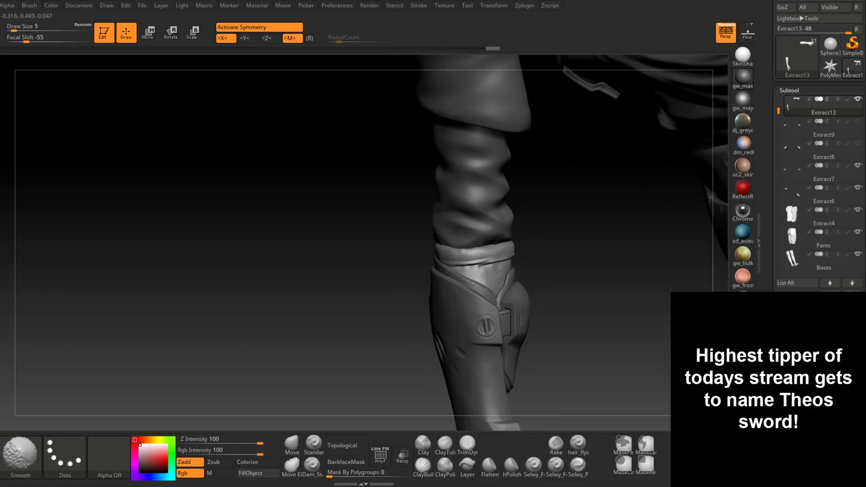
{"action": "left_click_drag", "start_coordinate": [488, 299], "coordinate": [473, 278], "text": "shift"}
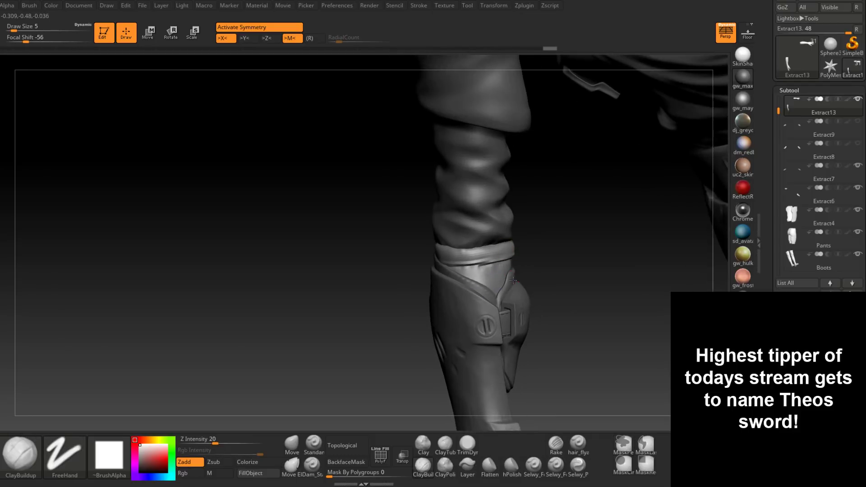
Smooth the cuff surface between the groove and the forearm armour on the back and inner sides of the arm.
{"action": "mouse_move", "coordinate": [474, 278]}
{"action": "right_mouse_down"}
{"action": "mouse_move", "coordinate": [510, 264]}
{"action": "mouse_move", "coordinate": [471, 259]}
{"action": "mouse_move", "coordinate": [448, 303]}
{"action": "right_mouse_up"}
{"action": "key", "text": "shift"}
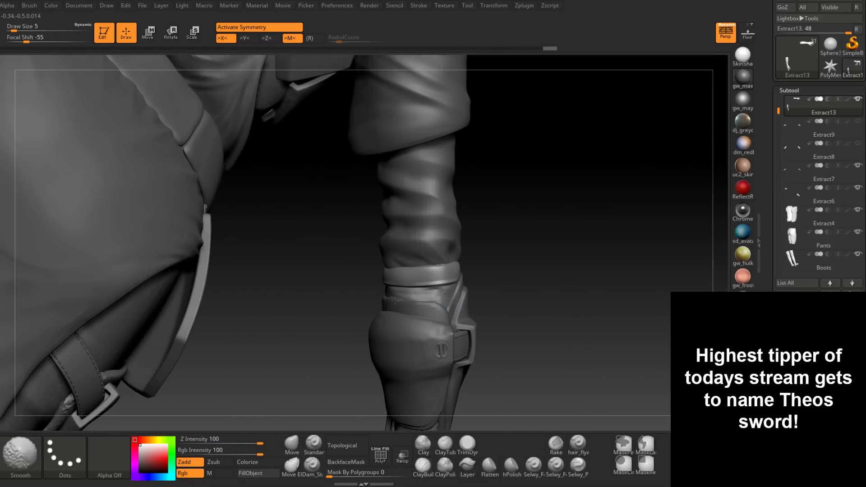
{"action": "left_click_drag", "start_coordinate": [436, 302], "coordinate": [435, 295], "text": "shift"}
{"action": "mouse_move", "coordinate": [453, 290]}
{"action": "right_mouse_down"}
{"action": "mouse_move", "coordinate": [170, 163]}
{"action": "mouse_move", "coordinate": [135, 180]}
{"action": "right_mouse_up"}
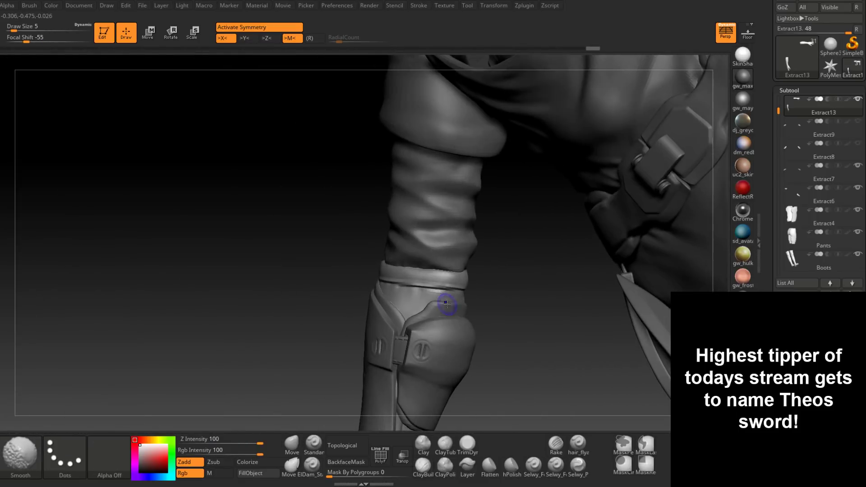
{"action": "left_click_drag", "start_coordinate": [445, 303], "coordinate": [453, 300], "text": "shift"}
{"action": "mouse_move", "coordinate": [380, 312]}
{"action": "right_mouse_down"}
{"action": "mouse_move", "coordinate": [432, 319]}
{"action": "mouse_move", "coordinate": [412, 266]}
{"action": "mouse_move", "coordinate": [411, 312]}
{"action": "mouse_move", "coordinate": [433, 289]}
{"action": "mouse_move", "coordinate": [466, 311]}
{"action": "right_mouse_up"}
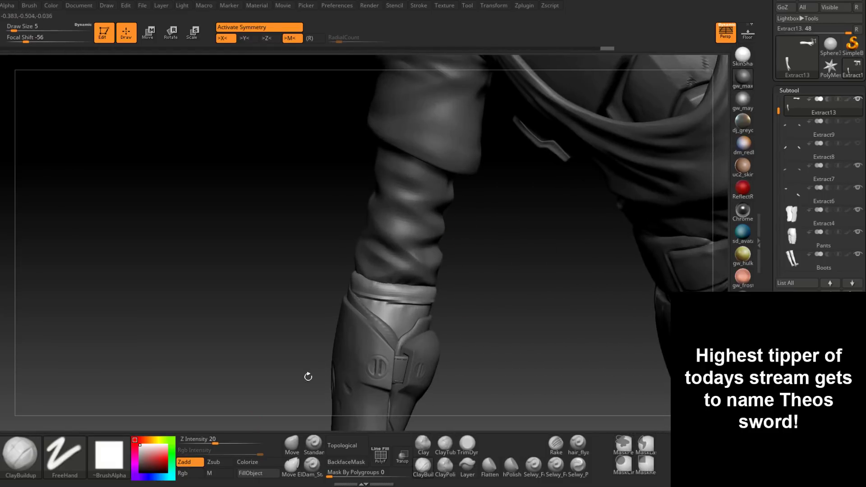
Switch to the Selwy_Pinch_B1 brush and sharpen the groove beneath the cuff's upper band.
{"action": "left_click", "coordinate": [22, 457]}
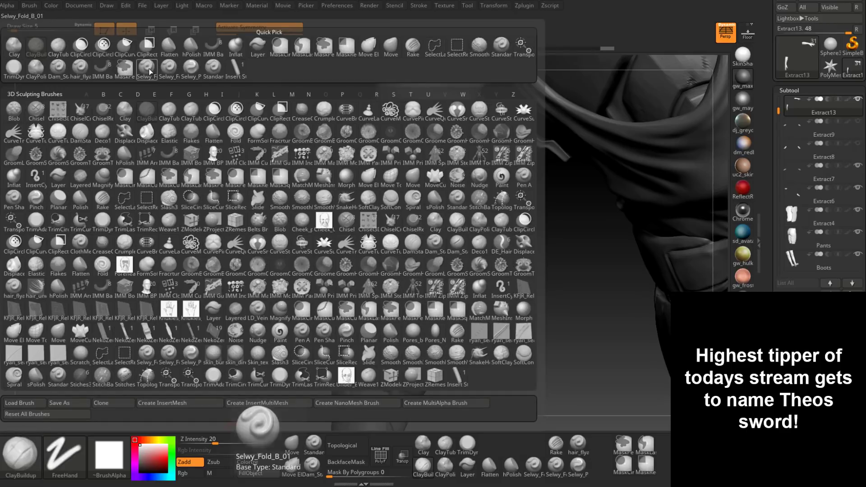
{"action": "left_click", "coordinate": [190, 68]}
{"action": "mouse_move", "coordinate": [365, 270]}
{"action": "right_mouse_down"}
{"action": "mouse_move", "coordinate": [350, 275]}
{"action": "mouse_move", "coordinate": [349, 307]}
{"action": "mouse_move", "coordinate": [309, 270]}
{"action": "right_mouse_up"}
{"action": "mouse_move", "coordinate": [315, 267]}
{"action": "left_mouse_down"}
{"action": "mouse_move", "coordinate": [395, 280]}
{"action": "mouse_move", "coordinate": [378, 280]}
{"action": "left_mouse_up"}
{"action": "right_click_drag", "start_coordinate": [422, 280], "coordinate": [365, 278]}
{"action": "left_click_drag", "start_coordinate": [365, 279], "coordinate": [430, 282]}
{"action": "right_click_drag", "start_coordinate": [470, 280], "coordinate": [282, 261]}
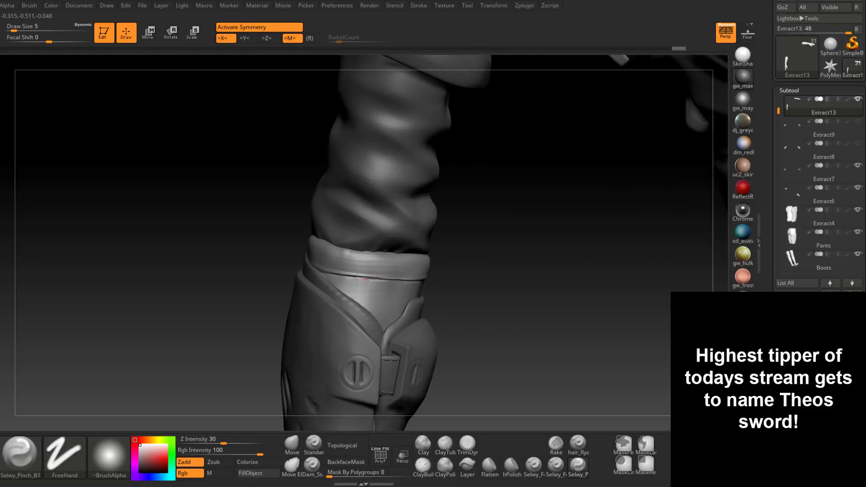
Soften the groove near the armour edge and pinch its remaining stretch around the back of the cuff.
{"action": "key", "text": "shift"}
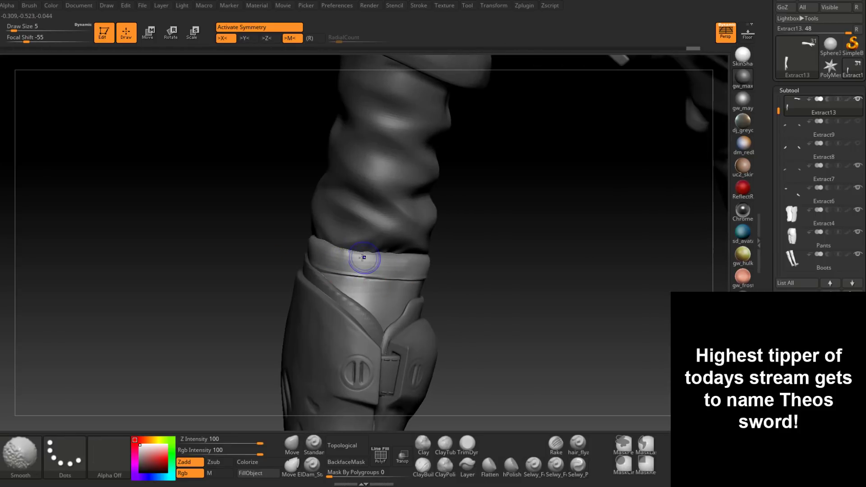
{"action": "right_click_drag", "start_coordinate": [364, 257], "coordinate": [344, 278]}
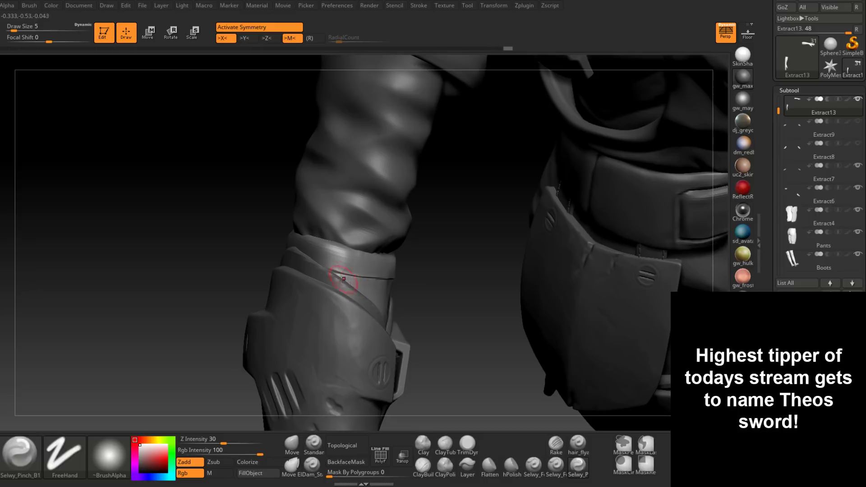
{"action": "right_click_drag", "start_coordinate": [404, 287], "coordinate": [369, 282]}
{"action": "left_click_drag", "start_coordinate": [332, 274], "coordinate": [345, 273], "text": "shift"}
{"action": "mouse_move", "coordinate": [462, 266]}
{"action": "right_mouse_down"}
{"action": "mouse_move", "coordinate": [371, 282]}
{"action": "mouse_move", "coordinate": [293, 282]}
{"action": "right_mouse_up"}
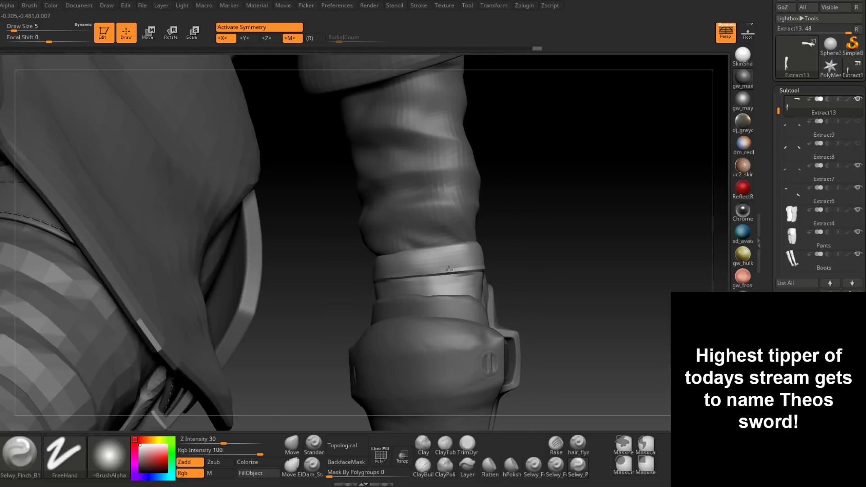
{"action": "left_click_drag", "start_coordinate": [450, 271], "coordinate": [417, 275]}
{"action": "mouse_move", "coordinate": [338, 281]}
{"action": "right_mouse_down"}
{"action": "mouse_move", "coordinate": [438, 276]}
{"action": "mouse_move", "coordinate": [416, 293]}
{"action": "mouse_move", "coordinate": [481, 274]}
{"action": "mouse_move", "coordinate": [428, 311]}
{"action": "mouse_move", "coordinate": [365, 321]}
{"action": "mouse_move", "coordinate": [406, 336]}
{"action": "right_mouse_up"}
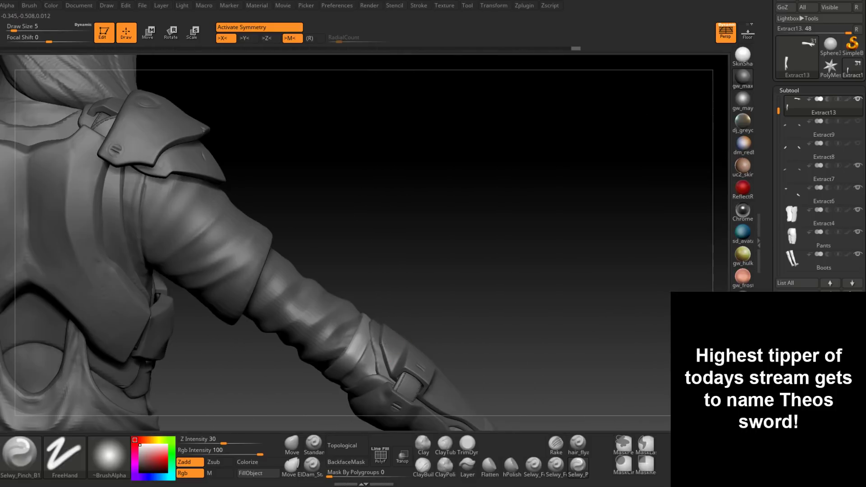
Switch to the Standard brush and build up the lower edge of the cuff's upper band along the groove.
{"action": "mouse_move", "coordinate": [333, 397]}
{"action": "right_mouse_down", "text": "alt"}
{"action": "mouse_move", "coordinate": [345, 327]}
{"action": "mouse_move", "coordinate": [349, 398]}
{"action": "right_mouse_up", "text": "alt"}
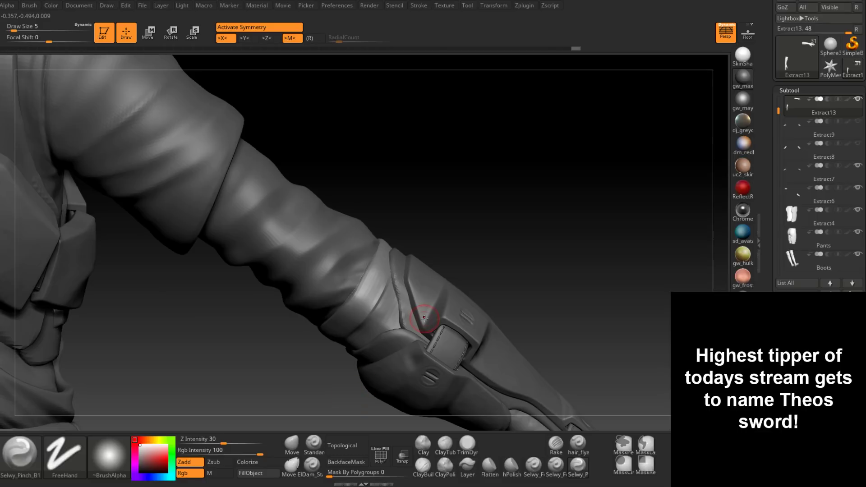
{"action": "right_click_drag", "start_coordinate": [424, 318], "coordinate": [329, 428]}
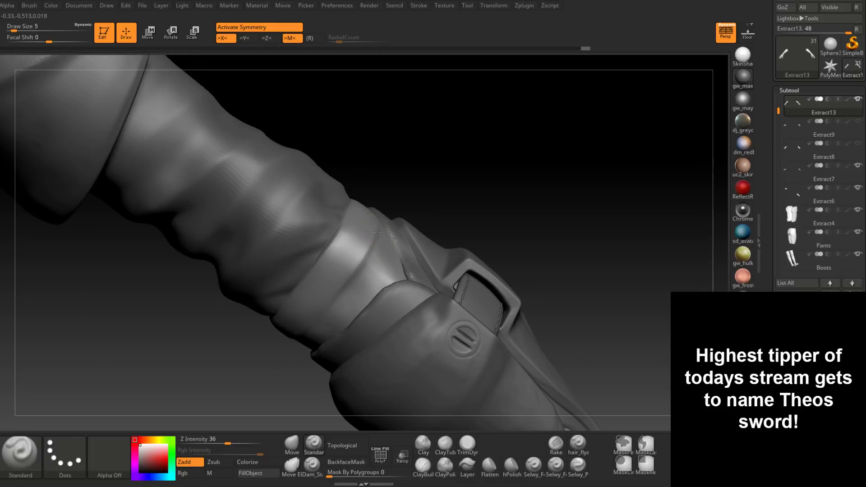
{"action": "right_click_drag", "start_coordinate": [299, 332], "coordinate": [368, 255]}
{"action": "left_click_drag", "start_coordinate": [367, 255], "coordinate": [289, 332]}
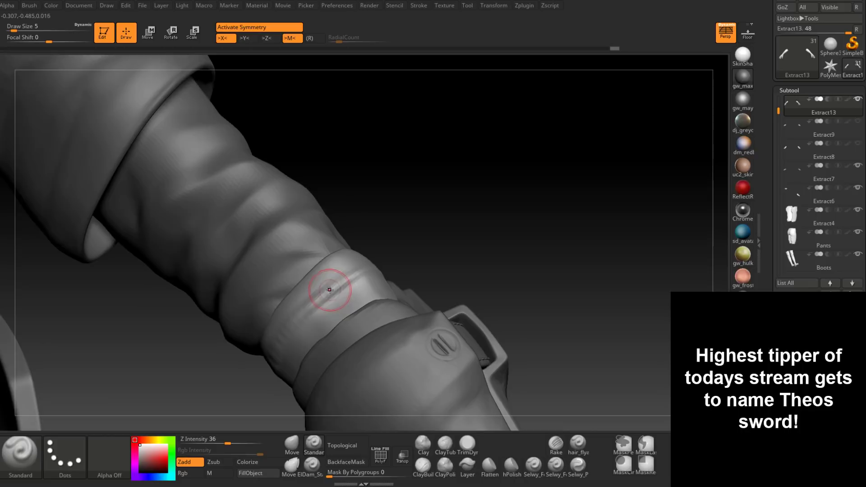
{"action": "mouse_move", "coordinate": [329, 288]}
{"action": "right_mouse_down"}
{"action": "mouse_move", "coordinate": [396, 266]}
{"action": "mouse_move", "coordinate": [352, 247]}
{"action": "mouse_move", "coordinate": [318, 306]}
{"action": "mouse_move", "coordinate": [313, 334]}
{"action": "mouse_move", "coordinate": [324, 298]}
{"action": "mouse_move", "coordinate": [330, 306]}
{"action": "mouse_move", "coordinate": [176, 388]}
{"action": "right_mouse_up"}
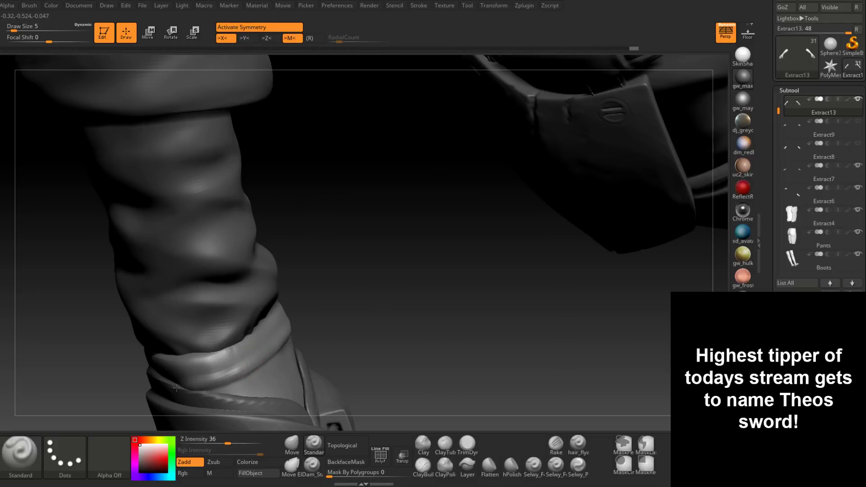
{"action": "right_click_drag", "start_coordinate": [231, 368], "coordinate": [401, 307]}
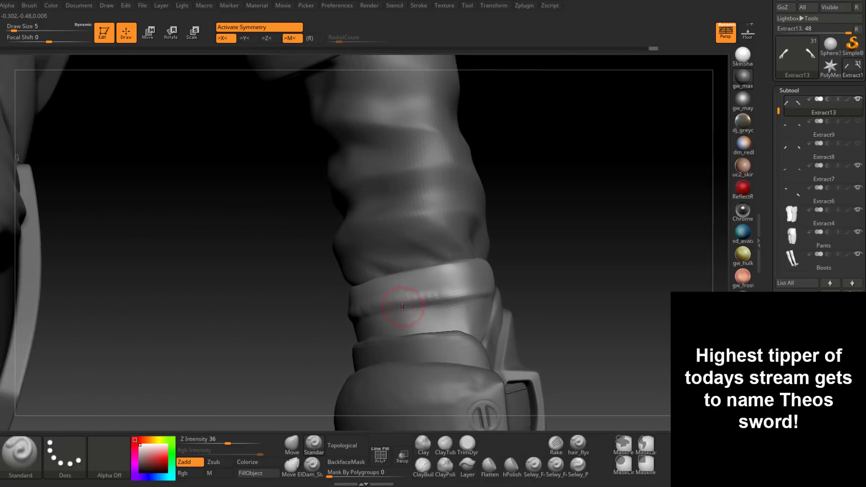
{"action": "right_click_drag", "start_coordinate": [480, 290], "coordinate": [430, 298], "text": "alt"}
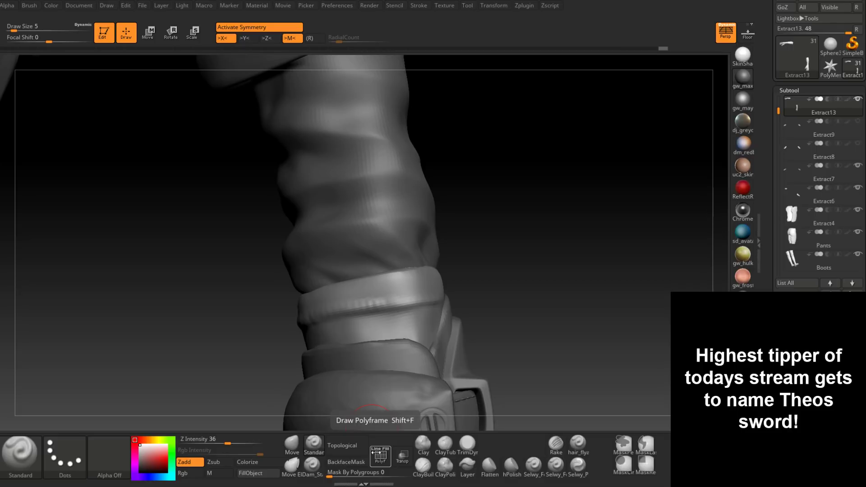
Set the Standard brush's draw size to 3 and raise a finer ridge along the groove around the cuff.
{"action": "mouse_move", "coordinate": [376, 452]}
{"action": "right_mouse_down"}
{"action": "mouse_move", "coordinate": [472, 290]}
{"action": "mouse_move", "coordinate": [406, 242]}
{"action": "mouse_move", "coordinate": [407, 278]}
{"action": "right_mouse_up"}
{"action": "key", "text": "space"}
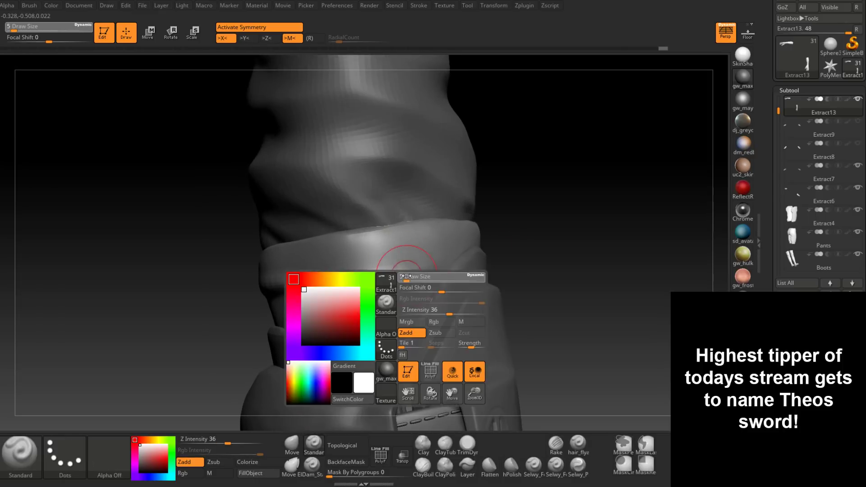
{"action": "left_click", "coordinate": [399, 278]}
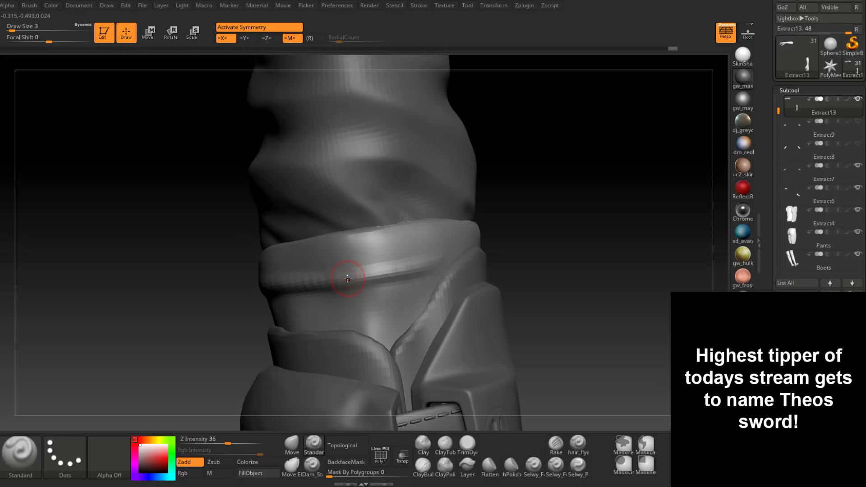
{"action": "right_click_drag", "start_coordinate": [347, 279], "coordinate": [458, 277]}
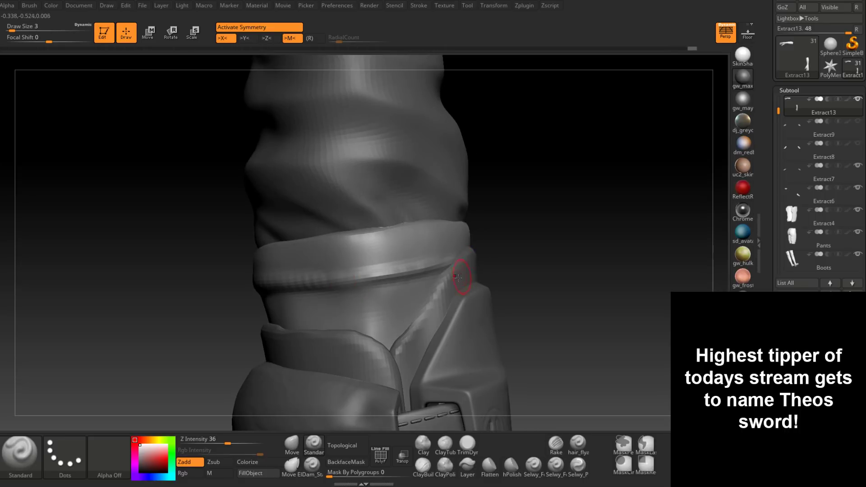
{"action": "left_click_drag", "start_coordinate": [440, 273], "coordinate": [343, 292]}
{"action": "right_click_drag", "start_coordinate": [301, 298], "coordinate": [388, 290]}
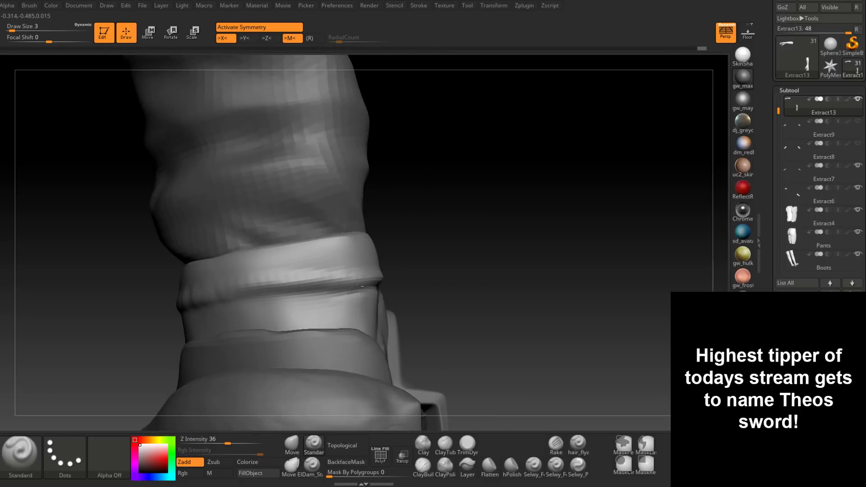
{"action": "left_click_drag", "start_coordinate": [374, 284], "coordinate": [257, 294]}
{"action": "left_click_drag", "start_coordinate": [341, 287], "coordinate": [179, 307]}
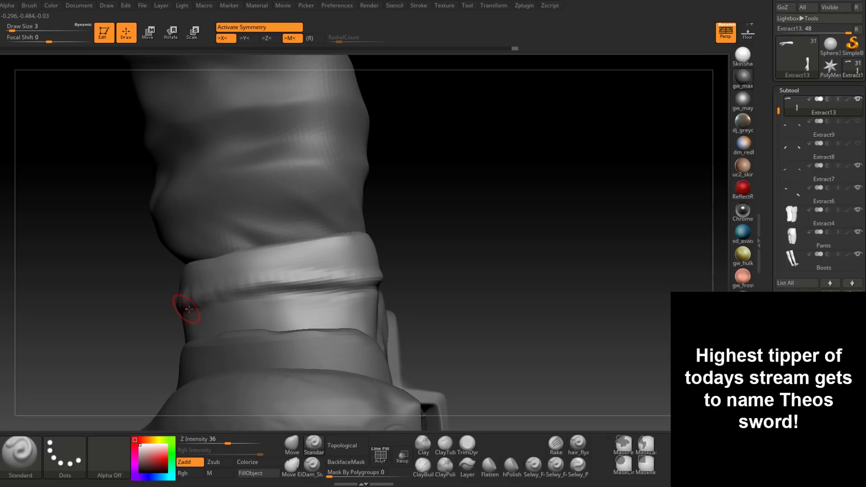
{"action": "right_click_drag", "start_coordinate": [188, 309], "coordinate": [382, 262]}
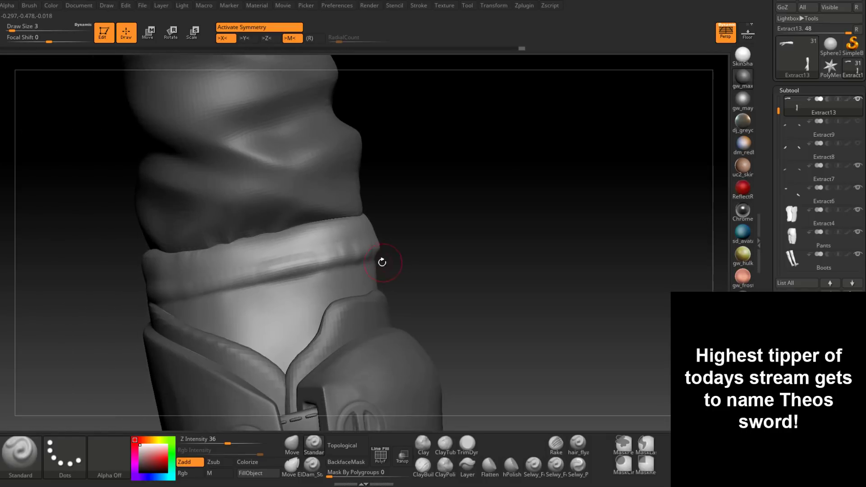
{"action": "left_click_drag", "start_coordinate": [353, 262], "coordinate": [117, 309]}
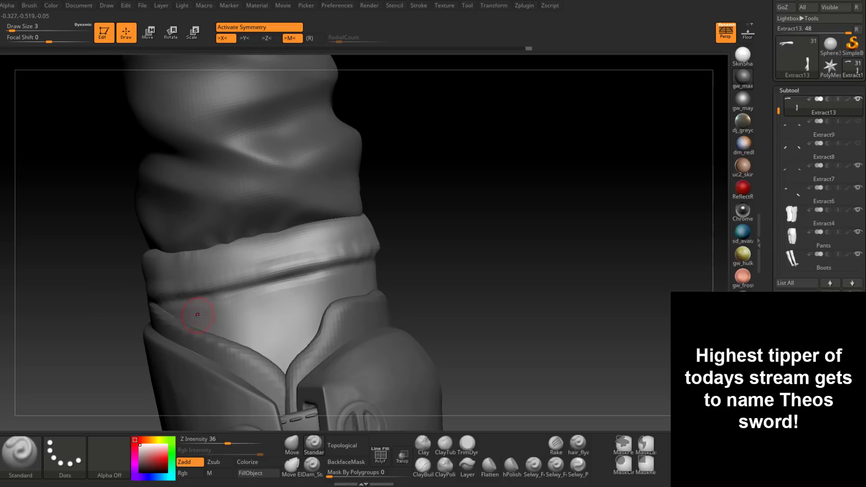
{"action": "mouse_move", "coordinate": [197, 315]}
{"action": "right_mouse_down"}
{"action": "mouse_move", "coordinate": [270, 307]}
{"action": "mouse_move", "coordinate": [254, 264]}
{"action": "mouse_move", "coordinate": [325, 271]}
{"action": "right_mouse_up"}
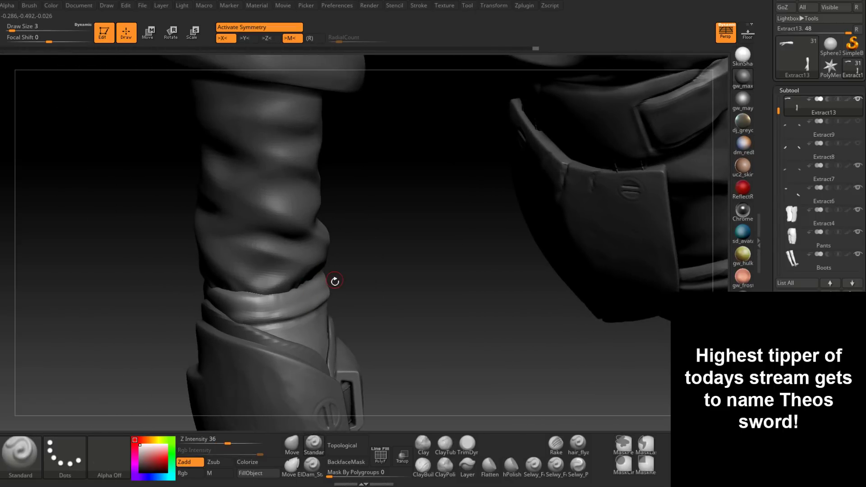
Pinch the raised edge of the cuff's upper band with the Selwy_Pinch_B1 brush at draw size 5.
{"action": "key", "text": "b"}
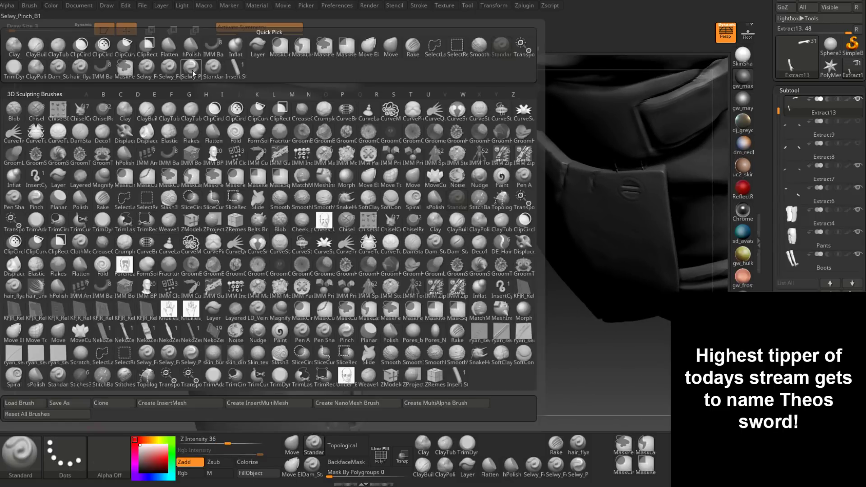
{"action": "left_click", "coordinate": [191, 70]}
{"action": "right_click_drag", "start_coordinate": [340, 296], "coordinate": [298, 314]}
{"action": "key", "text": "space"}
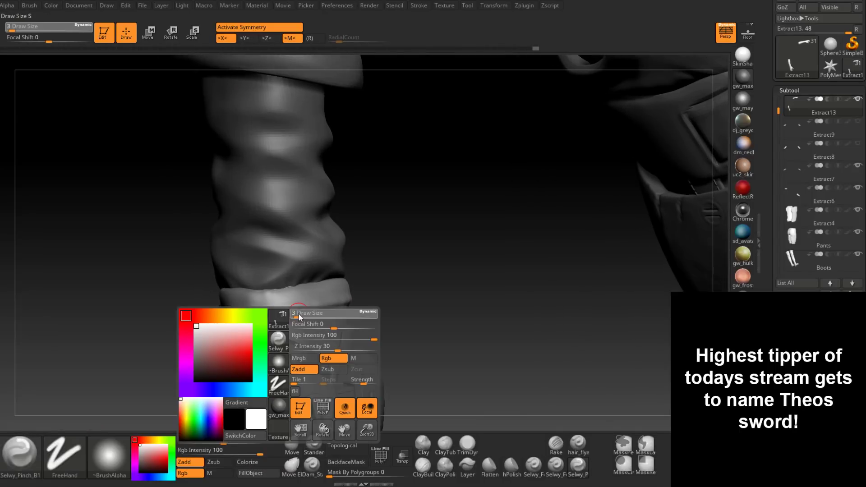
{"action": "left_click", "coordinate": [298, 318]}
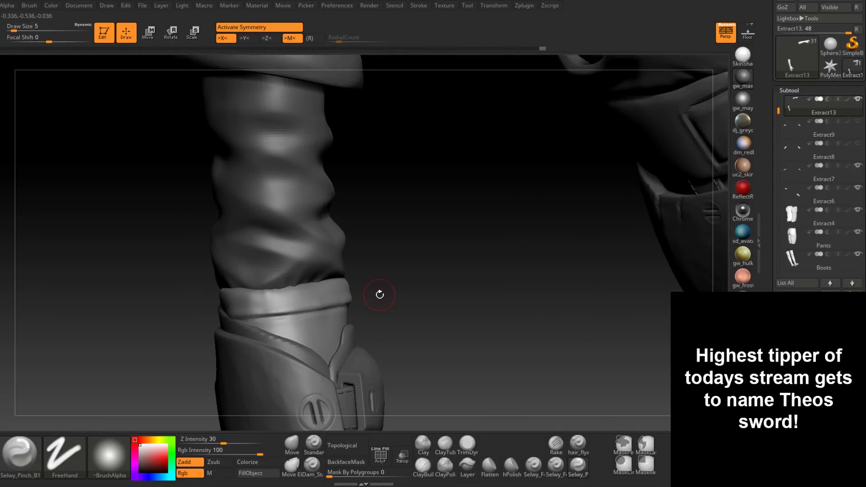
{"action": "right_click_drag", "start_coordinate": [378, 294], "coordinate": [338, 307]}
{"action": "mouse_move", "coordinate": [399, 295]}
{"action": "right_mouse_down"}
{"action": "mouse_move", "coordinate": [365, 307]}
{"action": "mouse_move", "coordinate": [385, 293]}
{"action": "right_mouse_up"}
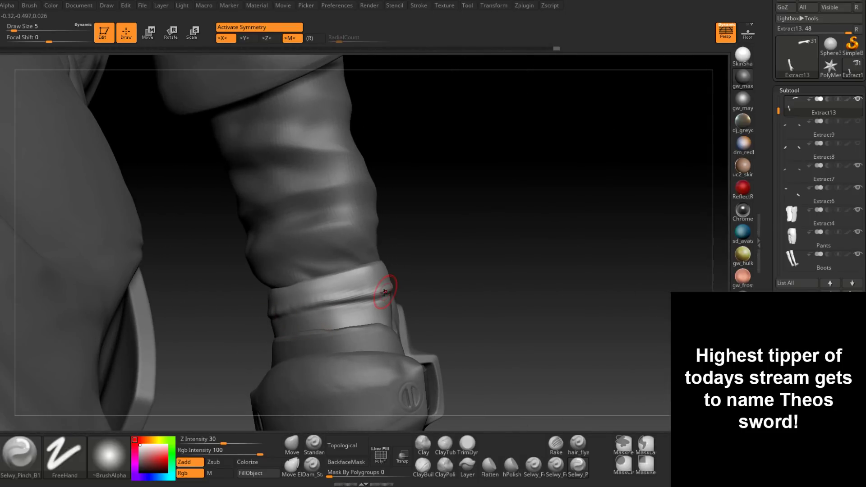
{"action": "right_click_drag", "start_coordinate": [384, 292], "coordinate": [379, 301]}
Adjust the shape of the cuff's upper band and groove with the Move brush at draw size 9.
{"action": "key", "text": "b"}
{"action": "key", "text": "m"}
{"action": "key", "text": "v"}
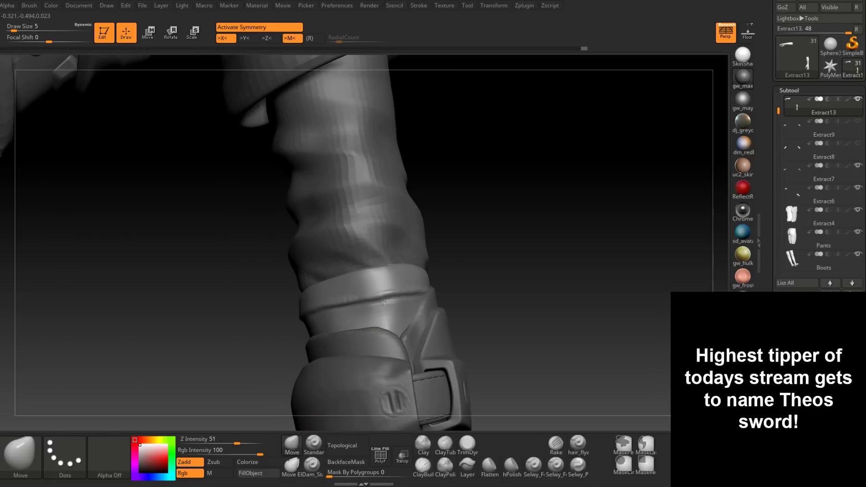
{"action": "key", "text": "space"}
{"action": "left_click_drag", "start_coordinate": [379, 301], "coordinate": [382, 301]}
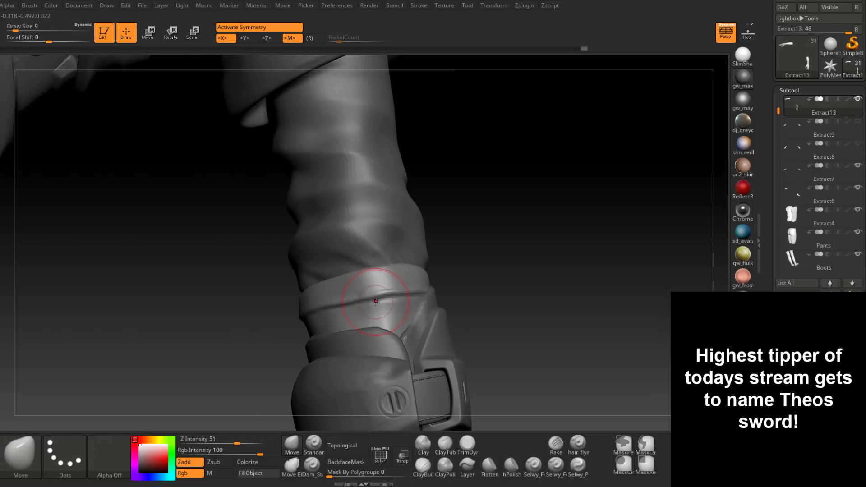
{"action": "right_click_drag", "start_coordinate": [375, 301], "coordinate": [361, 290]}
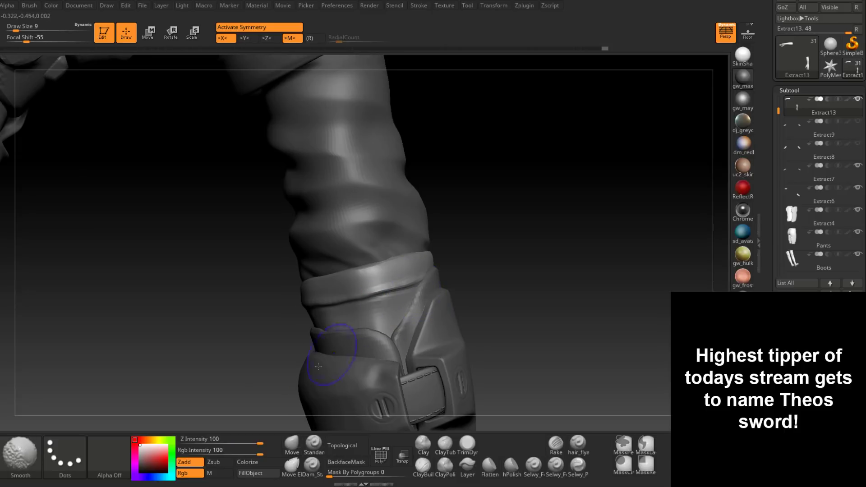
Set the Smooth brush's Z Intensity to 32 and soften the cuff surface along the groove.
{"action": "left_click", "coordinate": [225, 441], "text": "shift"}
{"action": "left_click_drag", "start_coordinate": [406, 284], "coordinate": [344, 307], "text": "shift"}
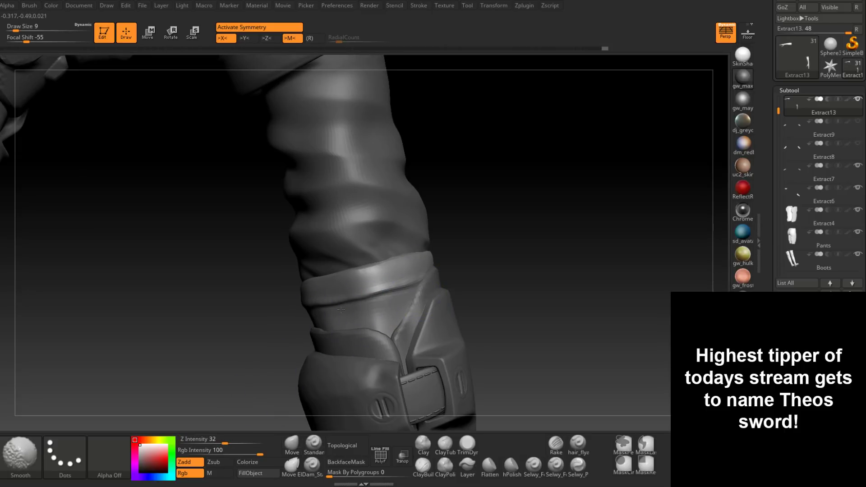
{"action": "right_click_drag", "start_coordinate": [329, 316], "coordinate": [205, 311]}
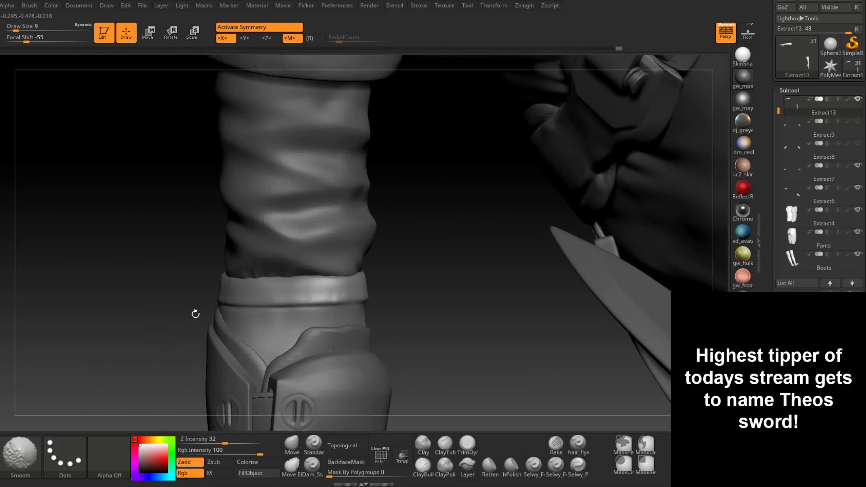
{"action": "right_click_drag", "start_coordinate": [195, 314], "coordinate": [289, 316]}
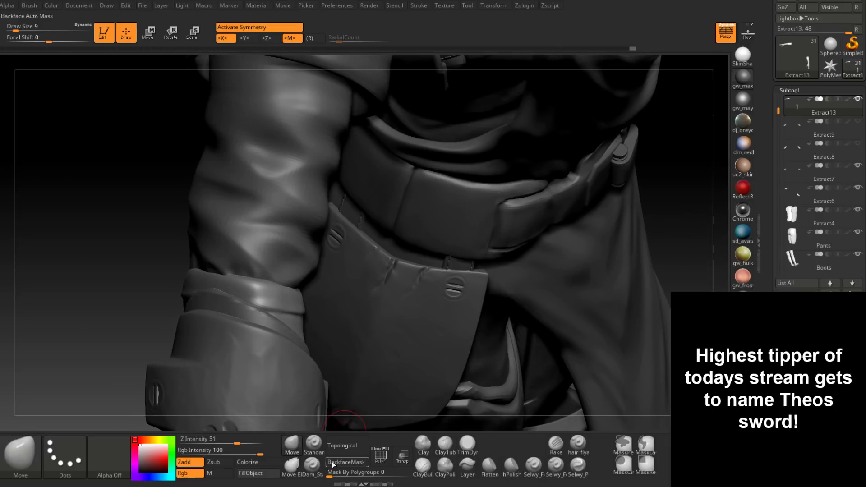
Carve a fine seam line beneath the cuff's upper band with the Dam_Standard brush at draw size 2.
{"action": "left_click", "coordinate": [312, 466]}
{"action": "mouse_move", "coordinate": [304, 352]}
{"action": "right_mouse_down"}
{"action": "mouse_move", "coordinate": [298, 303]}
{"action": "mouse_move", "coordinate": [341, 305]}
{"action": "right_mouse_up"}
{"action": "key", "text": "space"}
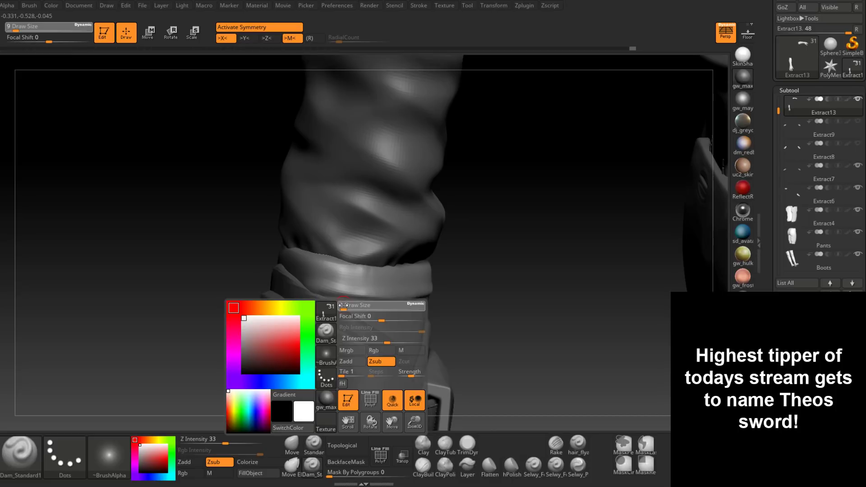
{"action": "left_click_drag", "start_coordinate": [343, 305], "coordinate": [340, 306]}
{"action": "right_click_drag", "start_coordinate": [340, 305], "coordinate": [375, 305]}
{"action": "left_click_drag", "start_coordinate": [373, 303], "coordinate": [403, 305]}
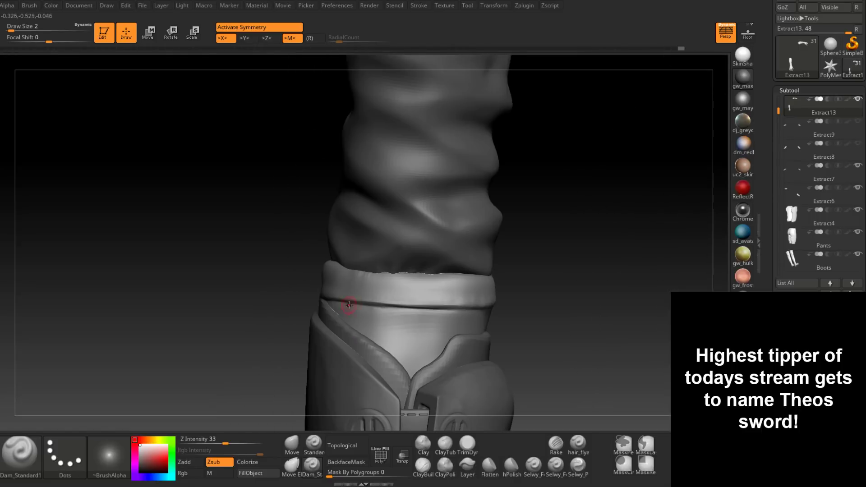
{"action": "right_click_drag", "start_coordinate": [350, 304], "coordinate": [513, 315]}
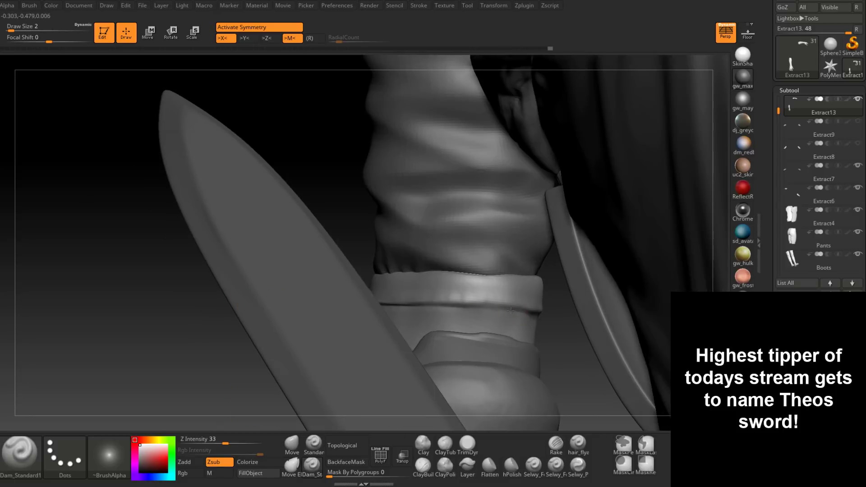
Continue the carved seam line around the remaining sides of the cuff.
{"action": "mouse_move", "coordinate": [511, 310]}
{"action": "left_mouse_down"}
{"action": "mouse_move", "coordinate": [428, 307]}
{"action": "mouse_move", "coordinate": [521, 307]}
{"action": "left_mouse_up"}
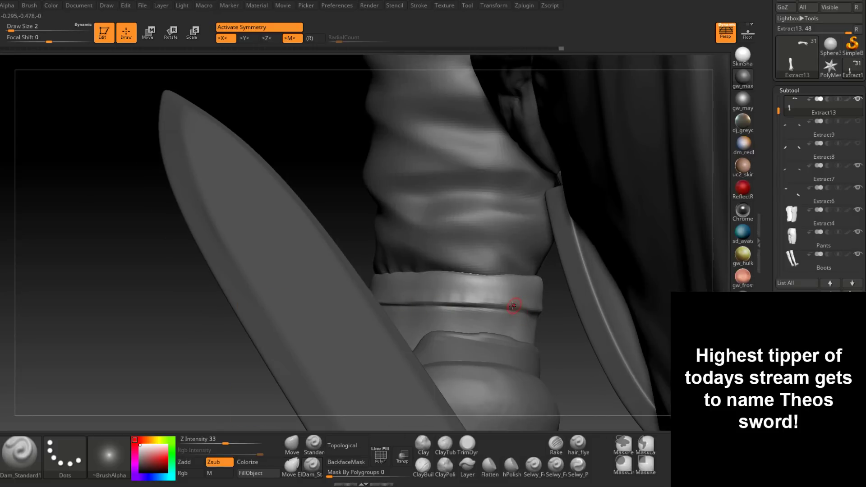
{"action": "right_click_drag", "start_coordinate": [513, 306], "coordinate": [427, 318]}
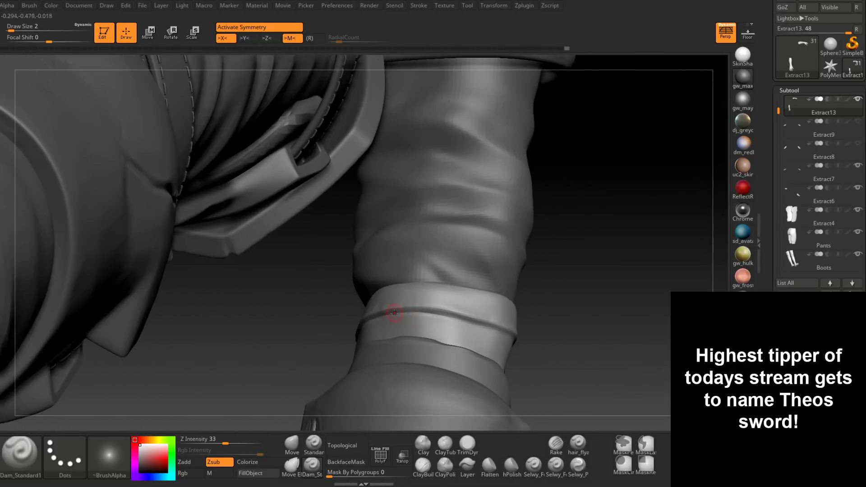
{"action": "mouse_move", "coordinate": [395, 312]}
{"action": "left_mouse_down"}
{"action": "mouse_move", "coordinate": [442, 315]}
{"action": "mouse_move", "coordinate": [504, 337]}
{"action": "left_mouse_up"}
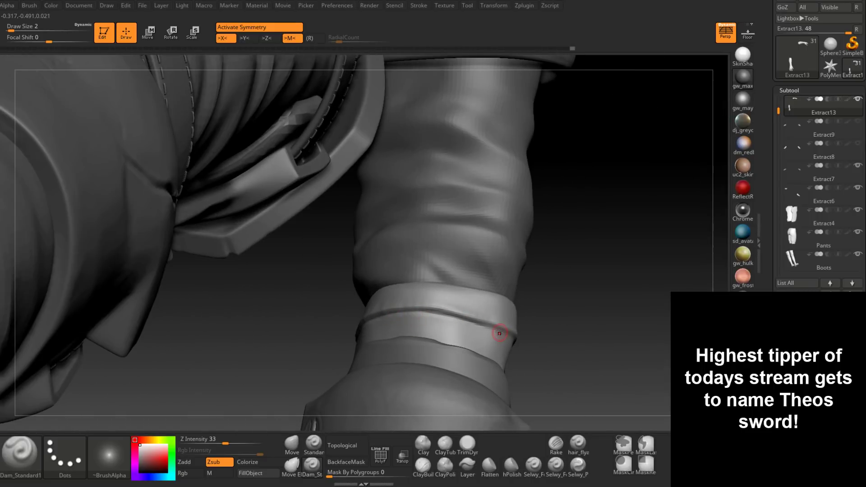
{"action": "right_click_drag", "start_coordinate": [498, 333], "coordinate": [443, 309]}
{"action": "left_click_drag", "start_coordinate": [465, 320], "coordinate": [506, 335]}
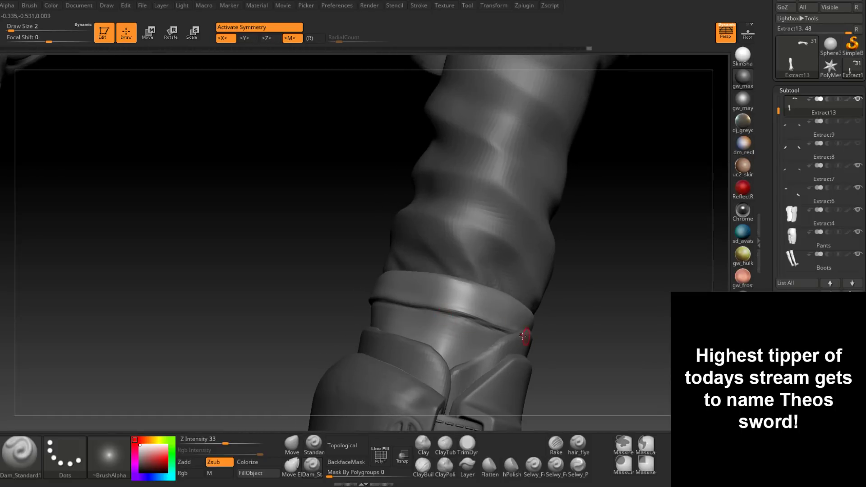
{"action": "mouse_move", "coordinate": [526, 333]}
{"action": "right_mouse_down"}
{"action": "mouse_move", "coordinate": [507, 351]}
{"action": "mouse_move", "coordinate": [523, 238]}
{"action": "right_mouse_up"}
{"action": "mouse_move", "coordinate": [519, 308]}
{"action": "right_mouse_down"}
{"action": "mouse_move", "coordinate": [532, 302]}
{"action": "mouse_move", "coordinate": [525, 243]}
{"action": "mouse_move", "coordinate": [506, 280]}
{"action": "mouse_move", "coordinate": [456, 253]}
{"action": "mouse_move", "coordinate": [457, 271]}
{"action": "mouse_move", "coordinate": [407, 284]}
{"action": "mouse_move", "coordinate": [442, 253]}
{"action": "mouse_move", "coordinate": [415, 356]}
{"action": "mouse_move", "coordinate": [474, 282]}
{"action": "mouse_move", "coordinate": [424, 312]}
{"action": "mouse_move", "coordinate": [398, 401]}
{"action": "right_mouse_up"}
Build up the first cloth folds across the inner wrist between the two straps with the Standard brush at draw size 4.
{"action": "left_click", "coordinate": [313, 444]}
{"action": "right_click_drag", "start_coordinate": [322, 429], "coordinate": [393, 406]}
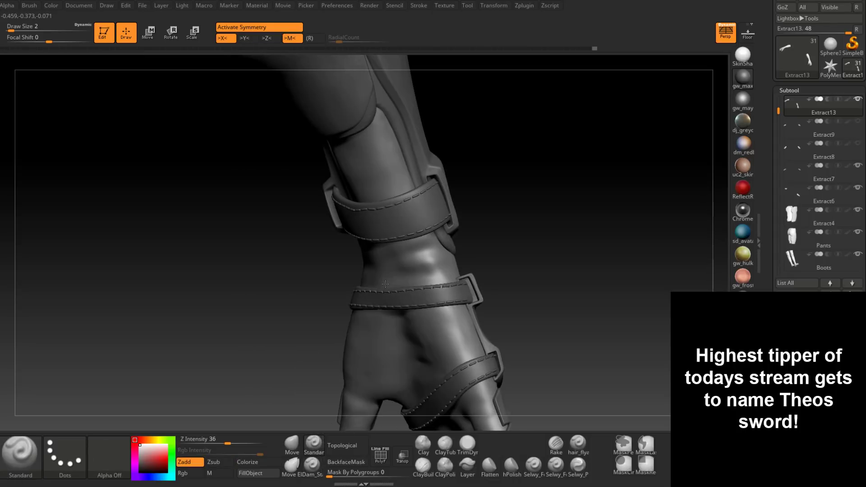
{"action": "key", "text": "space"}
{"action": "left_click_drag", "start_coordinate": [405, 262], "coordinate": [407, 262]}
{"action": "right_click_drag", "start_coordinate": [421, 236], "coordinate": [421, 234]}
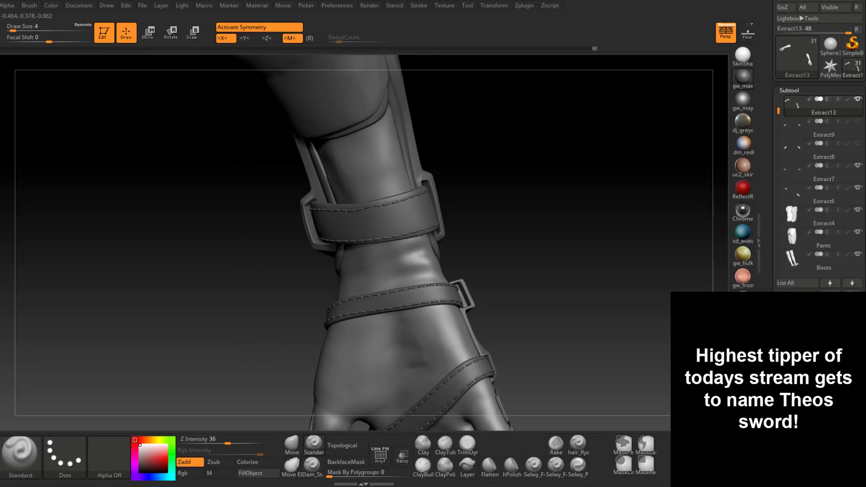
{"action": "left_click_drag", "start_coordinate": [419, 241], "coordinate": [377, 264]}
{"action": "left_click_drag", "start_coordinate": [378, 273], "coordinate": [424, 269]}
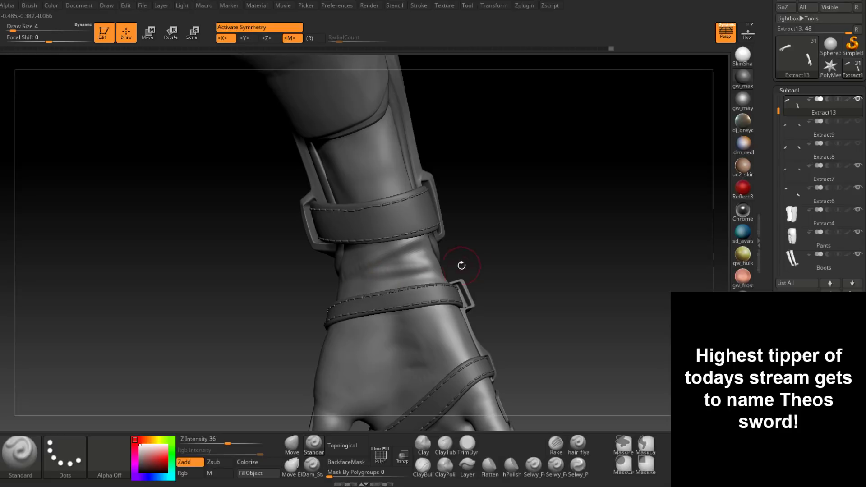
{"action": "mouse_move", "coordinate": [460, 267]}
{"action": "right_mouse_down"}
{"action": "mouse_move", "coordinate": [384, 270]}
{"action": "mouse_move", "coordinate": [432, 248]}
{"action": "right_mouse_up"}
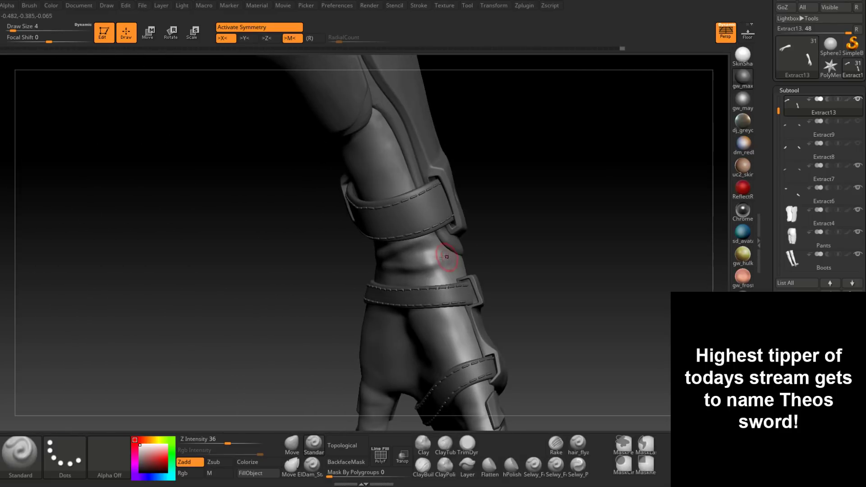
Smooth the new folds on the inner wrist.
{"action": "mouse_move", "coordinate": [367, 272]}
{"action": "right_mouse_down"}
{"action": "mouse_move", "coordinate": [418, 243]}
{"action": "mouse_move", "coordinate": [443, 258]}
{"action": "mouse_move", "coordinate": [422, 249]}
{"action": "mouse_move", "coordinate": [406, 264]}
{"action": "mouse_move", "coordinate": [443, 264]}
{"action": "right_mouse_up"}
{"action": "key", "text": "shift"}
{"action": "key", "text": "bracketright"}
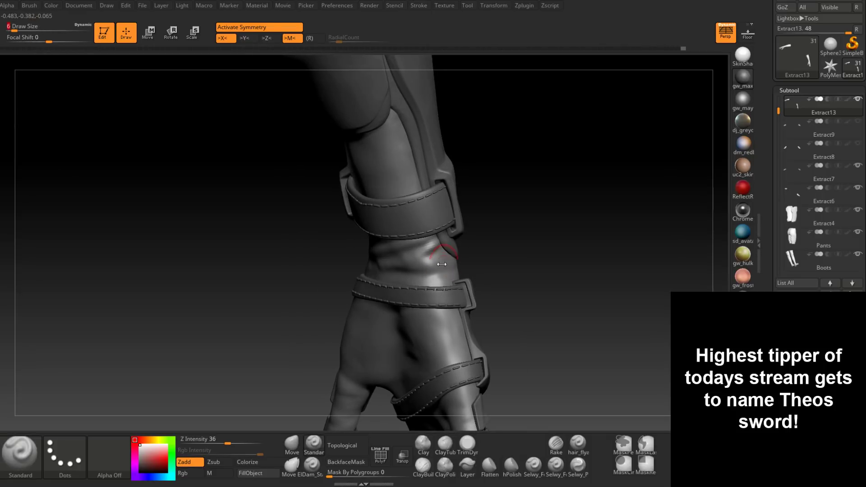
{"action": "key", "text": "shift"}
{"action": "left_click_drag", "start_coordinate": [412, 255], "coordinate": [386, 261], "text": "shift"}
{"action": "mouse_move", "coordinate": [386, 261]}
{"action": "right_mouse_down", "text": "alt"}
{"action": "mouse_move", "coordinate": [508, 240]}
{"action": "mouse_move", "coordinate": [357, 300]}
{"action": "mouse_move", "coordinate": [396, 286]}
{"action": "mouse_move", "coordinate": [366, 258]}
{"action": "mouse_move", "coordinate": [381, 252]}
{"action": "mouse_move", "coordinate": [370, 299]}
{"action": "right_mouse_up", "text": "alt"}
{"action": "key", "text": "shift"}
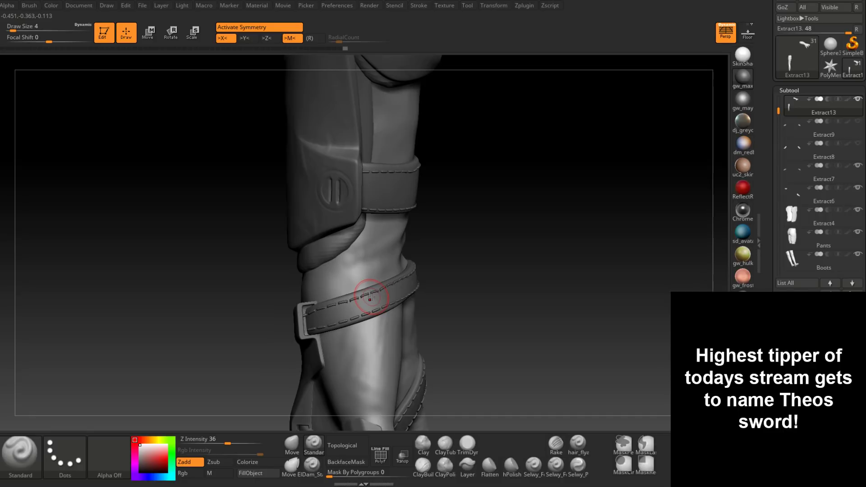
Add a fine fold just beneath the forearm strap with the Standard brush at draw size 2 and smooth it.
{"action": "right_click_drag", "start_coordinate": [369, 296], "coordinate": [414, 249]}
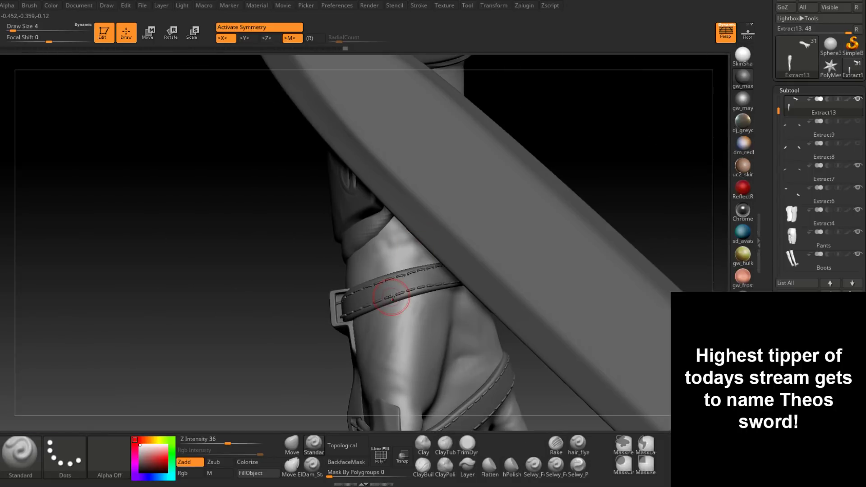
{"action": "mouse_move", "coordinate": [391, 297]}
{"action": "right_mouse_down"}
{"action": "mouse_move", "coordinate": [402, 255]}
{"action": "mouse_move", "coordinate": [421, 228]}
{"action": "mouse_move", "coordinate": [427, 233]}
{"action": "mouse_move", "coordinate": [424, 224]}
{"action": "mouse_move", "coordinate": [392, 275]}
{"action": "right_mouse_up"}
{"action": "key", "text": "space"}
{"action": "left_click_drag", "start_coordinate": [410, 224], "coordinate": [420, 210]}
{"action": "right_click_drag", "start_coordinate": [420, 210], "coordinate": [400, 210]}
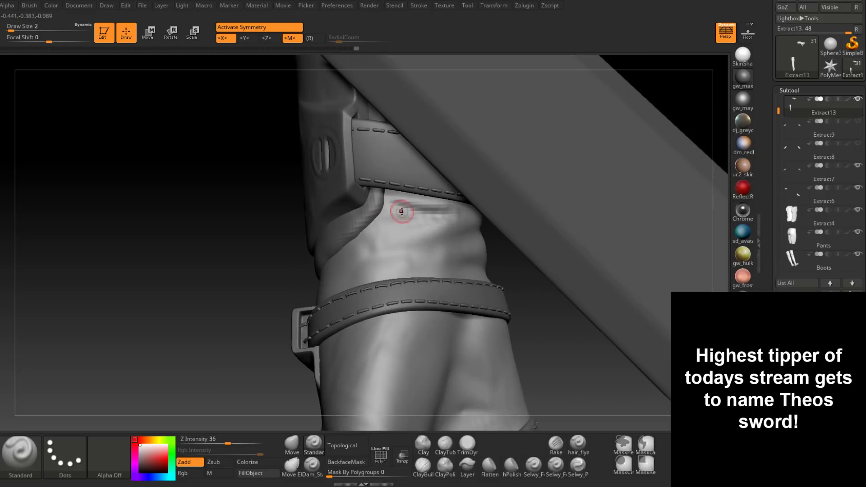
{"action": "left_click_drag", "start_coordinate": [399, 210], "coordinate": [446, 216], "text": "shift"}
Sculpt diagonal folds across the thumb side of the wrist between the straps with the Standard brush at draw size 3.
{"action": "mouse_move", "coordinate": [398, 219]}
{"action": "right_mouse_down"}
{"action": "mouse_move", "coordinate": [417, 230]}
{"action": "mouse_move", "coordinate": [411, 274]}
{"action": "right_mouse_up"}
{"action": "key", "text": "space"}
{"action": "left_click_drag", "start_coordinate": [426, 222], "coordinate": [428, 222]}
{"action": "right_click_drag", "start_coordinate": [375, 243], "coordinate": [380, 248]}
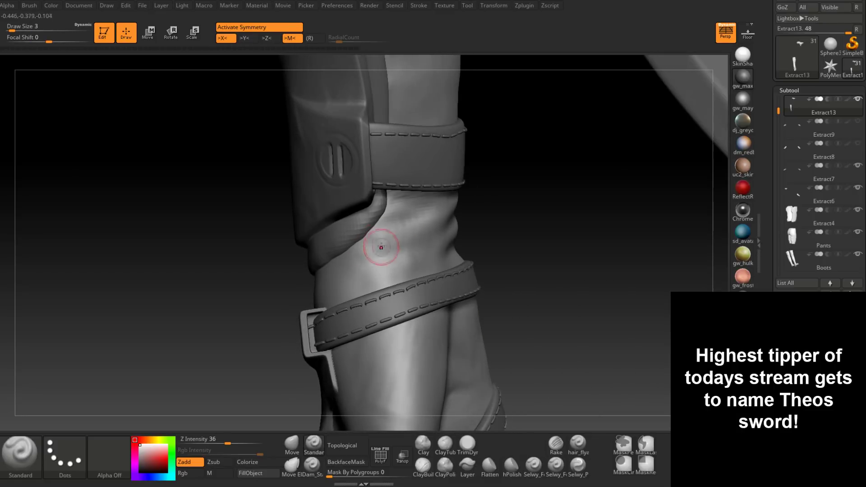
{"action": "left_click_drag", "start_coordinate": [372, 241], "coordinate": [419, 233]}
{"action": "mouse_move", "coordinate": [366, 240]}
{"action": "left_mouse_down"}
{"action": "mouse_move", "coordinate": [433, 243]}
{"action": "mouse_move", "coordinate": [492, 232]}
{"action": "mouse_move", "coordinate": [347, 273]}
{"action": "left_mouse_up"}
{"action": "left_click_drag", "start_coordinate": [405, 252], "coordinate": [317, 282]}
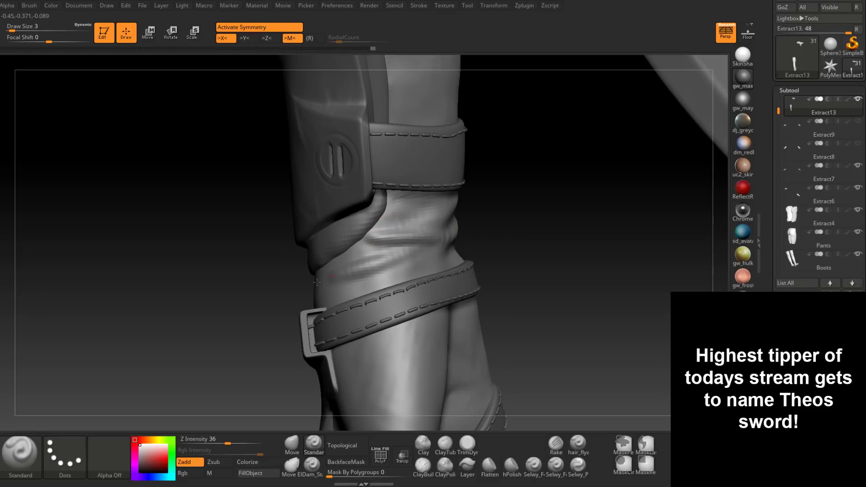
{"action": "right_click_drag", "start_coordinate": [316, 282], "coordinate": [348, 266]}
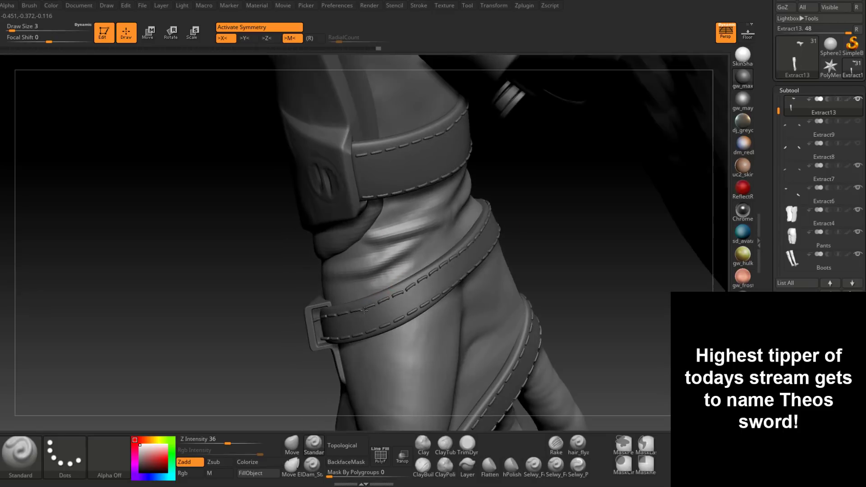
{"action": "left_click_drag", "start_coordinate": [391, 272], "coordinate": [456, 234]}
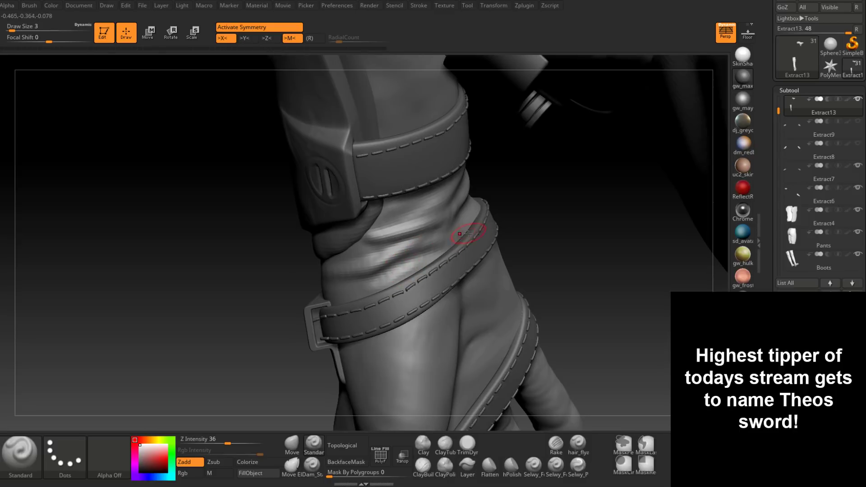
{"action": "mouse_move", "coordinate": [413, 251]}
{"action": "left_mouse_down"}
{"action": "mouse_move", "coordinate": [440, 245]}
{"action": "mouse_move", "coordinate": [460, 212]}
{"action": "mouse_move", "coordinate": [358, 270]}
{"action": "left_mouse_up"}
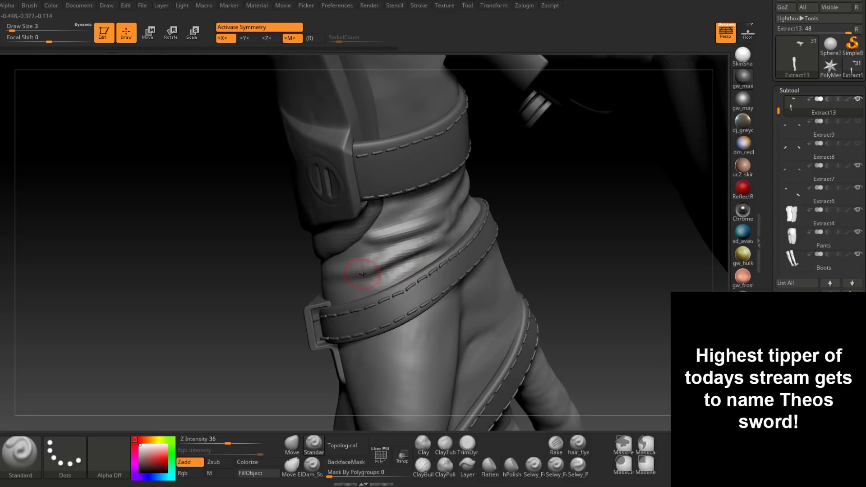
Soften the side folds and extend them around the back of the wrist above the hand armour.
{"action": "right_click_drag", "start_coordinate": [333, 275], "coordinate": [366, 279]}
{"action": "mouse_move", "coordinate": [293, 302]}
{"action": "right_mouse_down"}
{"action": "mouse_move", "coordinate": [367, 290]}
{"action": "mouse_move", "coordinate": [319, 286]}
{"action": "right_mouse_up"}
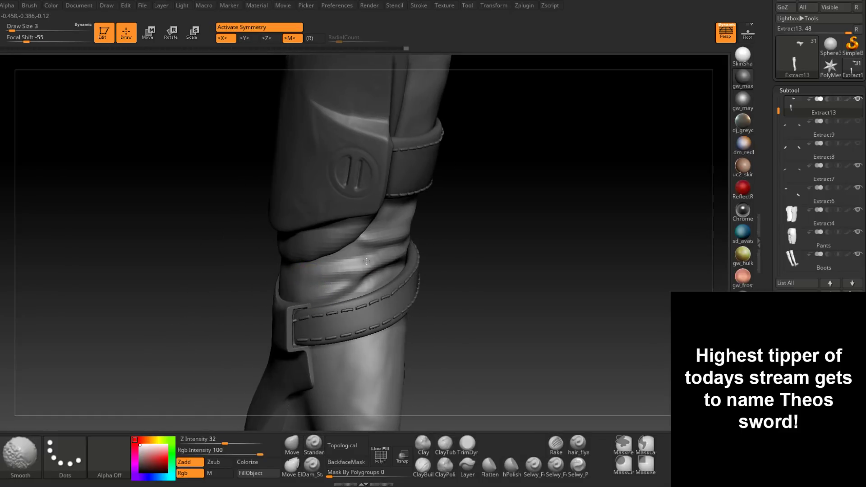
{"action": "right_click_drag", "start_coordinate": [345, 258], "coordinate": [348, 253]}
{"action": "mouse_move", "coordinate": [348, 253]}
{"action": "left_mouse_down"}
{"action": "mouse_move", "coordinate": [397, 251]}
{"action": "mouse_move", "coordinate": [310, 262]}
{"action": "mouse_move", "coordinate": [387, 244]}
{"action": "left_mouse_up"}
{"action": "mouse_move", "coordinate": [387, 244]}
{"action": "right_mouse_down"}
{"action": "mouse_move", "coordinate": [388, 209]}
{"action": "mouse_move", "coordinate": [425, 239]}
{"action": "mouse_move", "coordinate": [442, 232]}
{"action": "mouse_move", "coordinate": [361, 239]}
{"action": "mouse_move", "coordinate": [259, 209]}
{"action": "right_mouse_up"}
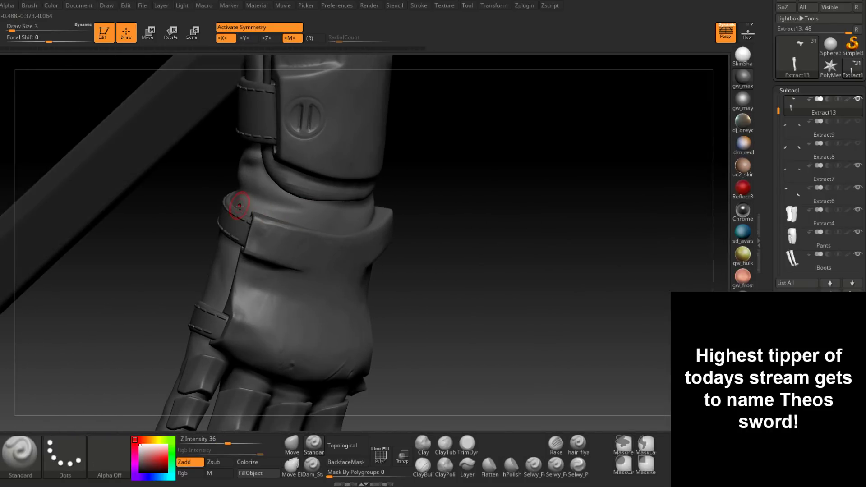
{"action": "right_click_drag", "start_coordinate": [239, 206], "coordinate": [403, 211]}
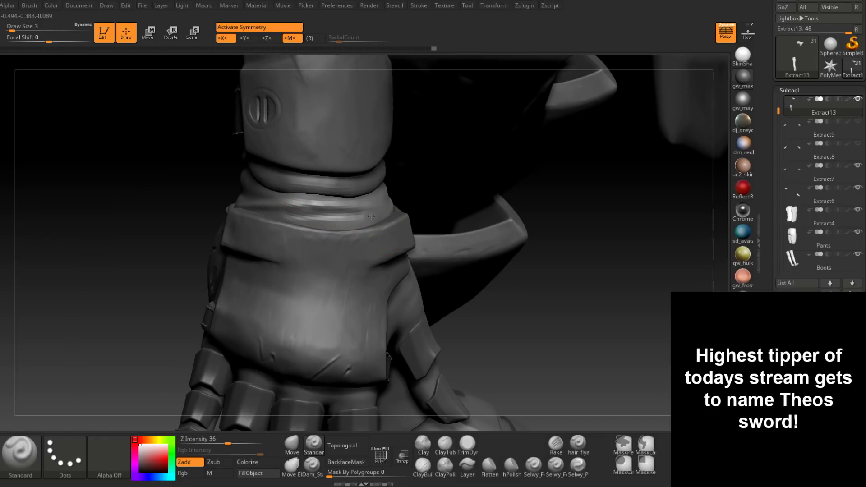
{"action": "right_click_drag", "start_coordinate": [319, 218], "coordinate": [383, 216]}
{"action": "mouse_move", "coordinate": [232, 207]}
{"action": "right_mouse_down"}
{"action": "mouse_move", "coordinate": [316, 214]}
{"action": "mouse_move", "coordinate": [394, 290]}
{"action": "mouse_move", "coordinate": [408, 288]}
{"action": "right_mouse_up"}
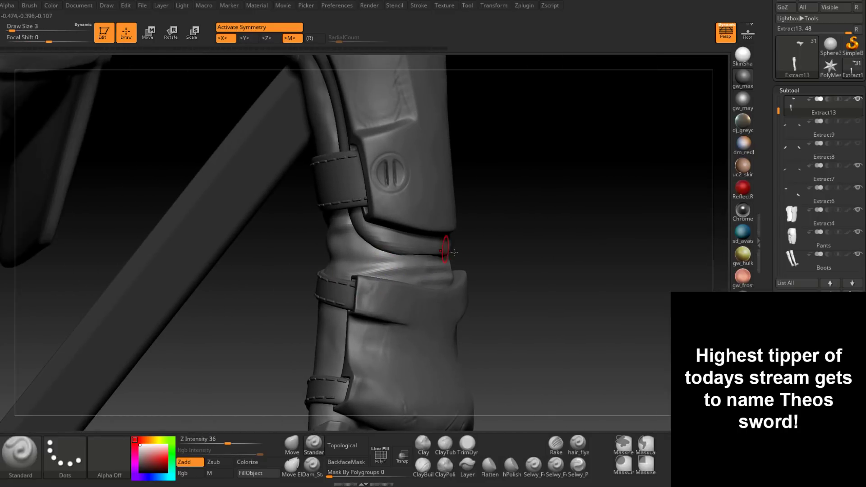
Carve sharp creases between the folds on the back of the wrist with the Dam_Standard brush at draw size 3.
{"action": "left_click", "coordinate": [312, 464]}
{"action": "left_click_drag", "start_coordinate": [363, 270], "coordinate": [414, 266]}
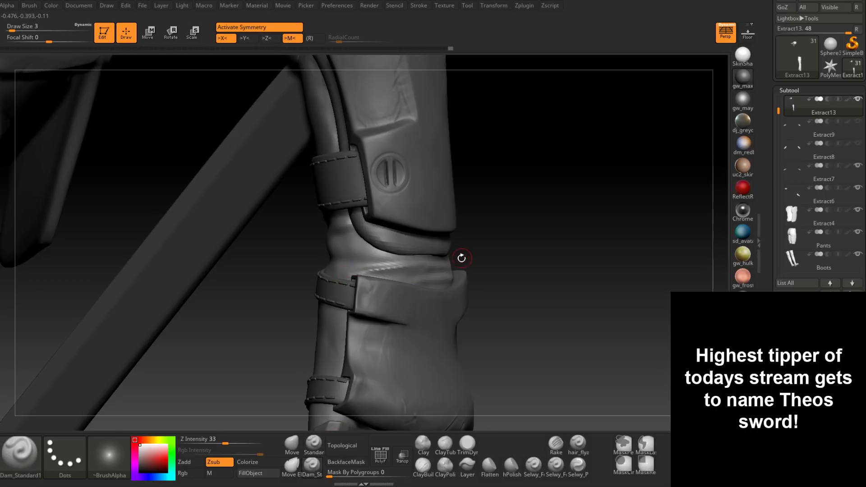
{"action": "right_click_drag", "start_coordinate": [460, 258], "coordinate": [423, 269]}
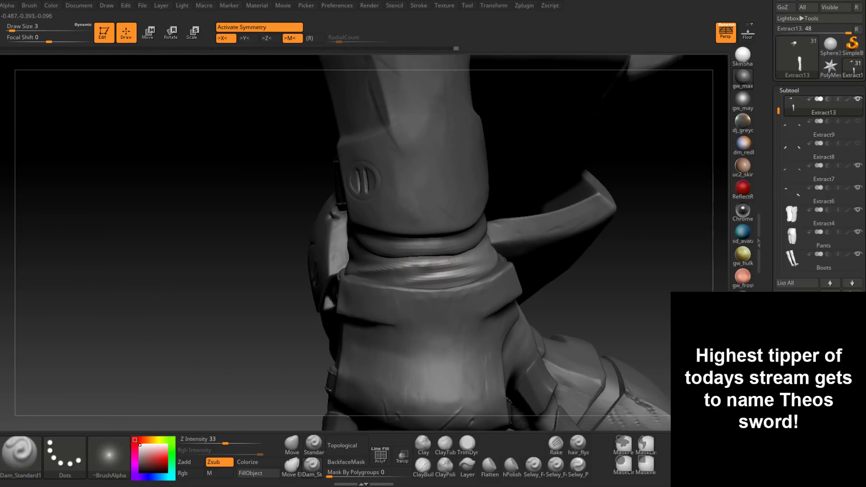
{"action": "left_click_drag", "start_coordinate": [451, 260], "coordinate": [505, 251]}
{"action": "right_click_drag", "start_coordinate": [518, 248], "coordinate": [489, 253]}
{"action": "mouse_move", "coordinate": [375, 277]}
{"action": "left_mouse_down"}
{"action": "mouse_move", "coordinate": [480, 269]}
{"action": "mouse_move", "coordinate": [432, 279]}
{"action": "left_mouse_up"}
{"action": "mouse_move", "coordinate": [477, 285]}
{"action": "right_mouse_down"}
{"action": "mouse_move", "coordinate": [456, 289]}
{"action": "mouse_move", "coordinate": [464, 285]}
{"action": "mouse_move", "coordinate": [418, 275]}
{"action": "mouse_move", "coordinate": [412, 306]}
{"action": "mouse_move", "coordinate": [465, 248]}
{"action": "mouse_move", "coordinate": [418, 270]}
{"action": "right_mouse_up"}
Carve creases between the inner wrist folds with Dam_Standard and smooth the rough areas.
{"action": "left_click_drag", "start_coordinate": [425, 263], "coordinate": [368, 272]}
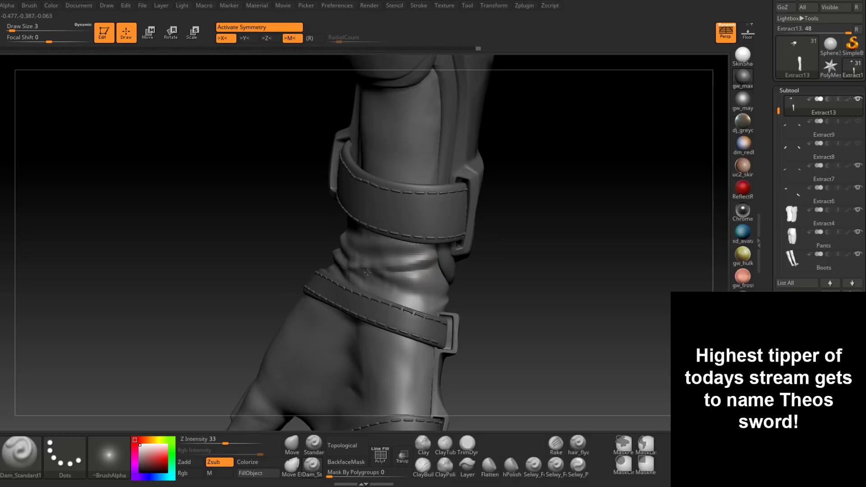
{"action": "right_click_drag", "start_coordinate": [410, 275], "coordinate": [353, 271]}
{"action": "left_click_drag", "start_coordinate": [354, 270], "coordinate": [392, 272], "text": "shift"}
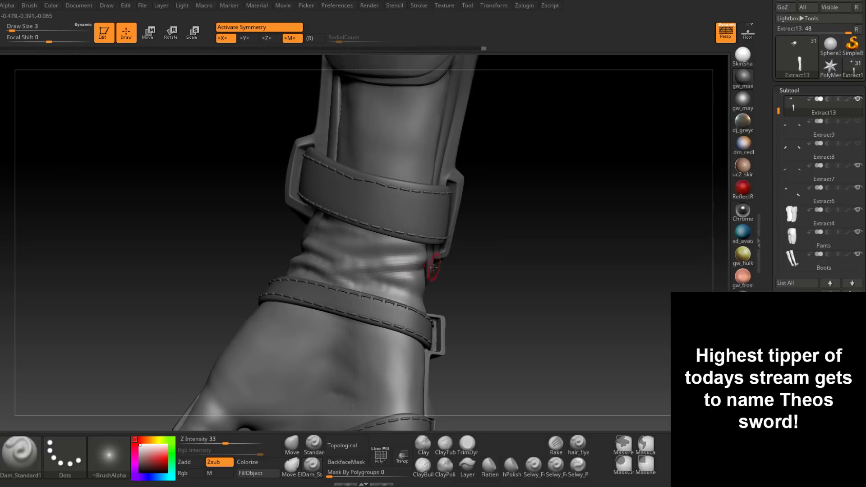
{"action": "mouse_move", "coordinate": [435, 266]}
{"action": "right_mouse_down"}
{"action": "mouse_move", "coordinate": [428, 276]}
{"action": "mouse_move", "coordinate": [392, 266]}
{"action": "mouse_move", "coordinate": [367, 272]}
{"action": "right_mouse_up"}
{"action": "right_click_drag", "start_coordinate": [450, 286], "coordinate": [411, 281]}
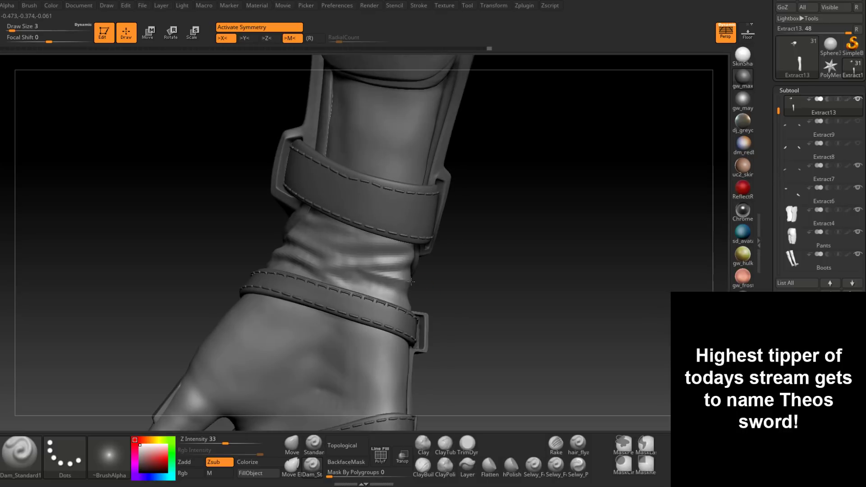
{"action": "left_click_drag", "start_coordinate": [408, 282], "coordinate": [330, 271]}
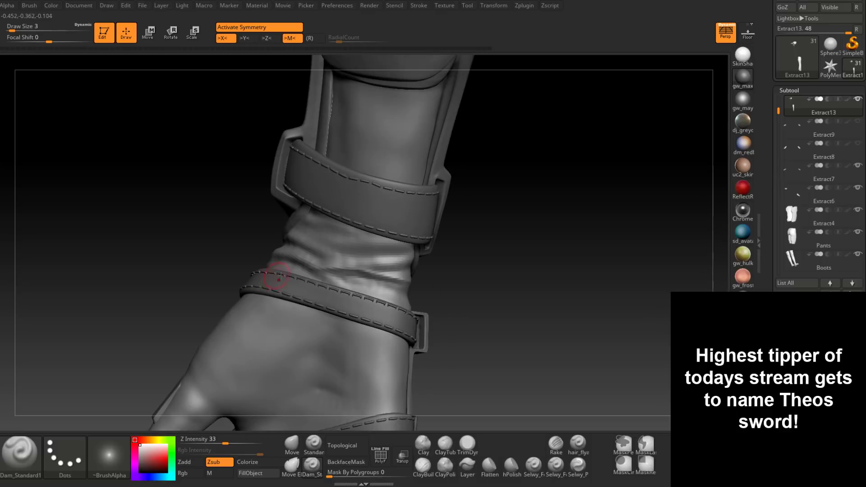
Carve additional fine creases from the thumb side across the inner wrist, undoing the last stroke.
{"action": "right_click_drag", "start_coordinate": [275, 272], "coordinate": [324, 282]}
{"action": "left_click_drag", "start_coordinate": [262, 250], "coordinate": [359, 288]}
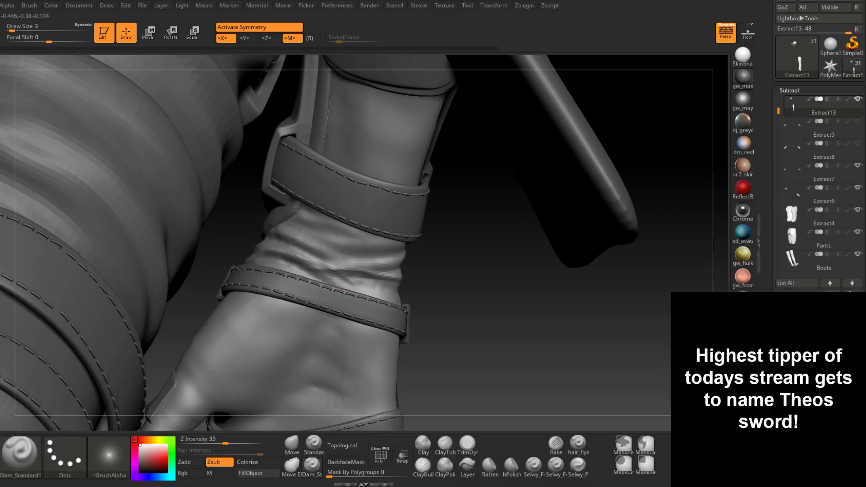
{"action": "left_click_drag", "start_coordinate": [292, 242], "coordinate": [347, 240]}
{"action": "left_click_drag", "start_coordinate": [305, 219], "coordinate": [393, 251]}
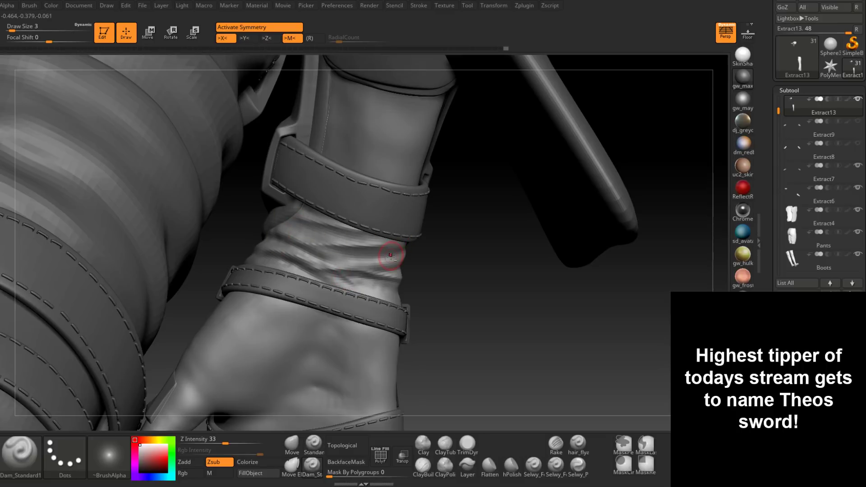
{"action": "key", "text": "ctrl+z"}
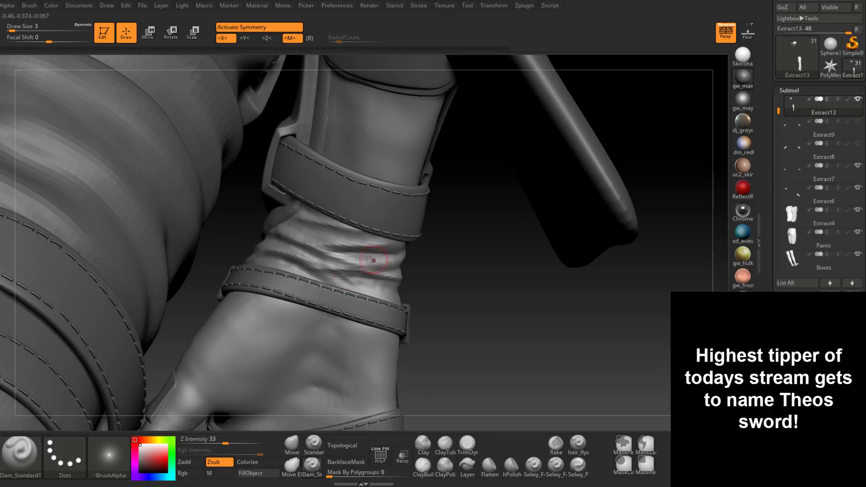
Carve a broader crease across the inner wrist with Dam_Standard at draw size 4 and soften the folds beside the hand strap.
{"action": "right_click_drag", "start_coordinate": [372, 257], "coordinate": [367, 270]}
{"action": "key", "text": "space"}
{"action": "left_click_drag", "start_coordinate": [366, 267], "coordinate": [369, 267]}
{"action": "key", "text": "shift"}
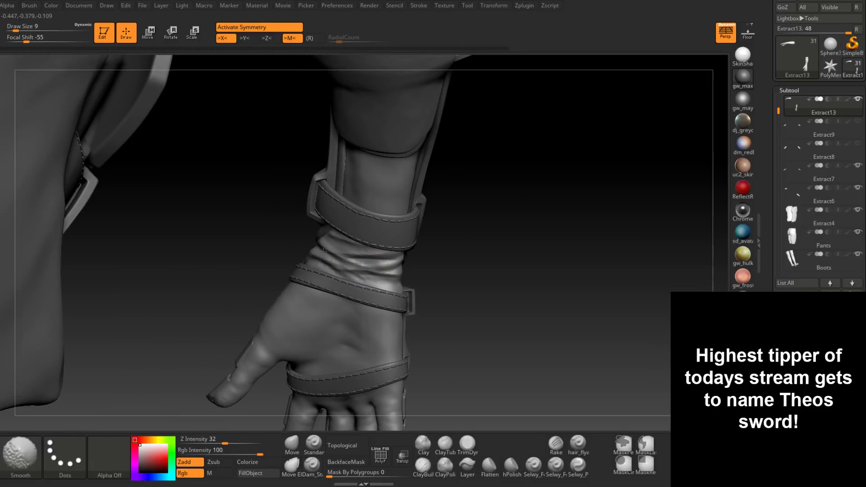
{"action": "right_click_drag", "start_coordinate": [425, 259], "coordinate": [386, 268]}
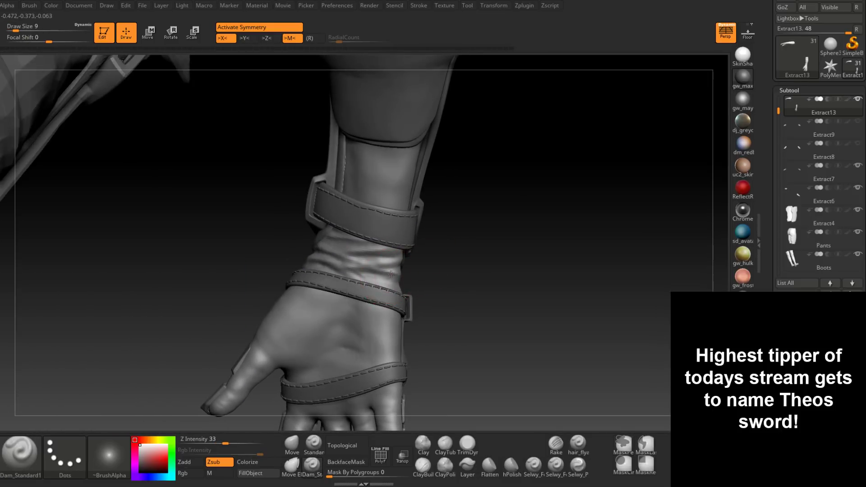
{"action": "key", "text": "space"}
{"action": "left_click_drag", "start_coordinate": [386, 268], "coordinate": [382, 268]}
{"action": "key", "text": "ctrl"}
{"action": "right_click_drag", "start_coordinate": [383, 268], "coordinate": [386, 277], "text": "ctrl"}
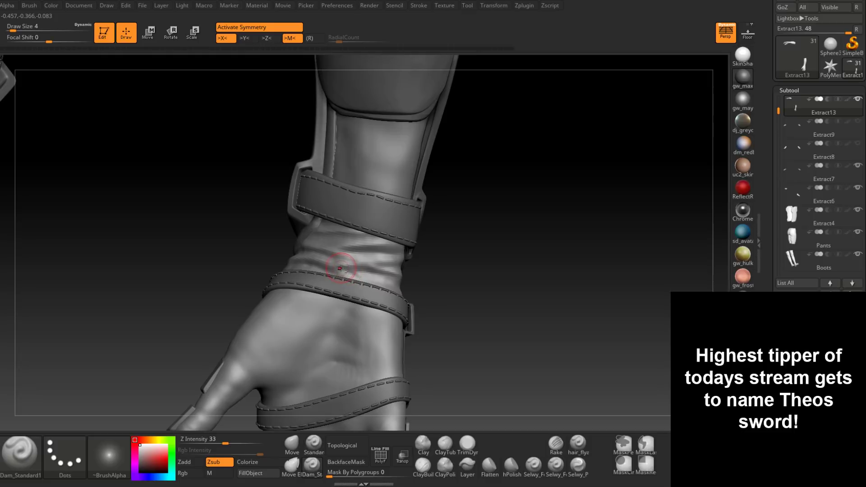
{"action": "left_click_drag", "start_coordinate": [342, 265], "coordinate": [402, 263]}
{"action": "mouse_move", "coordinate": [427, 260]}
{"action": "right_mouse_down"}
{"action": "mouse_move", "coordinate": [361, 271]}
{"action": "mouse_move", "coordinate": [392, 296]}
{"action": "right_mouse_up"}
{"action": "left_click_drag", "start_coordinate": [393, 296], "coordinate": [381, 285], "text": "shift"}
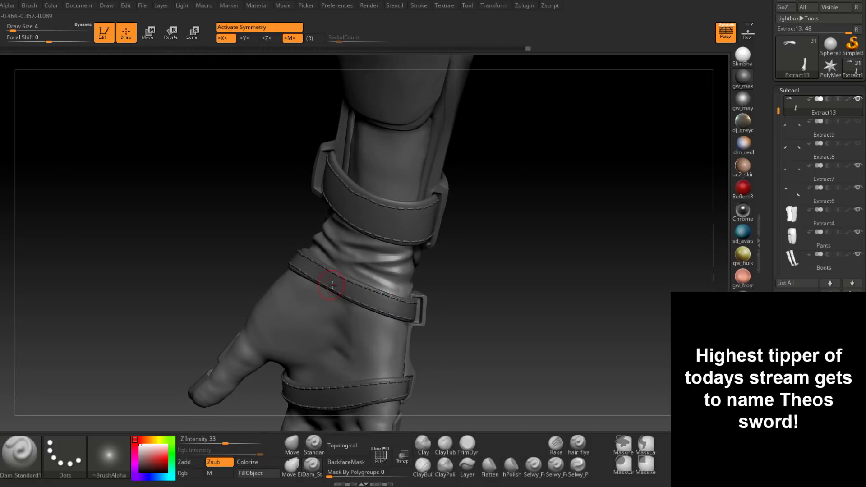
Carve and smooth creases on the outer side of the wrist, just above the hand strap's buckle.
{"action": "right_click_drag", "start_coordinate": [333, 285], "coordinate": [363, 270]}
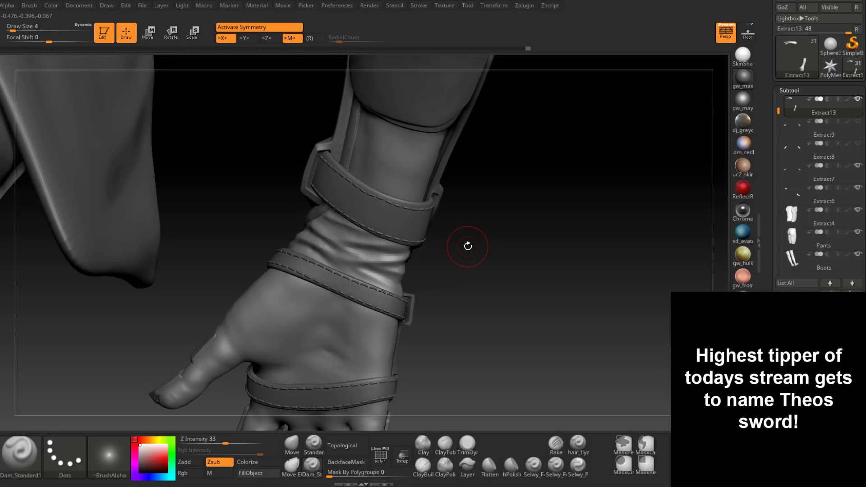
{"action": "right_click_drag", "start_coordinate": [468, 247], "coordinate": [352, 246]}
{"action": "mouse_move", "coordinate": [247, 274]}
{"action": "right_mouse_down"}
{"action": "mouse_move", "coordinate": [289, 247]}
{"action": "mouse_move", "coordinate": [373, 278]}
{"action": "mouse_move", "coordinate": [371, 259]}
{"action": "mouse_move", "coordinate": [354, 282]}
{"action": "right_mouse_up"}
{"action": "left_click_drag", "start_coordinate": [353, 282], "coordinate": [342, 279], "text": "shift"}
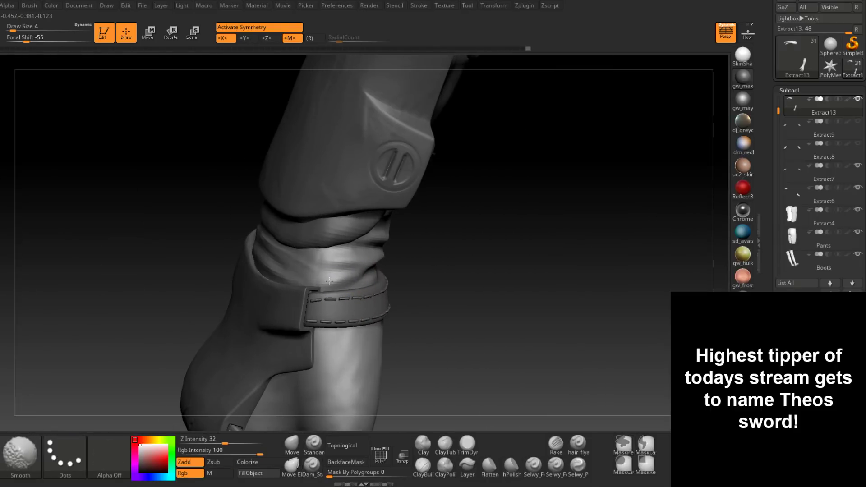
{"action": "right_click_drag", "start_coordinate": [329, 281], "coordinate": [281, 281]}
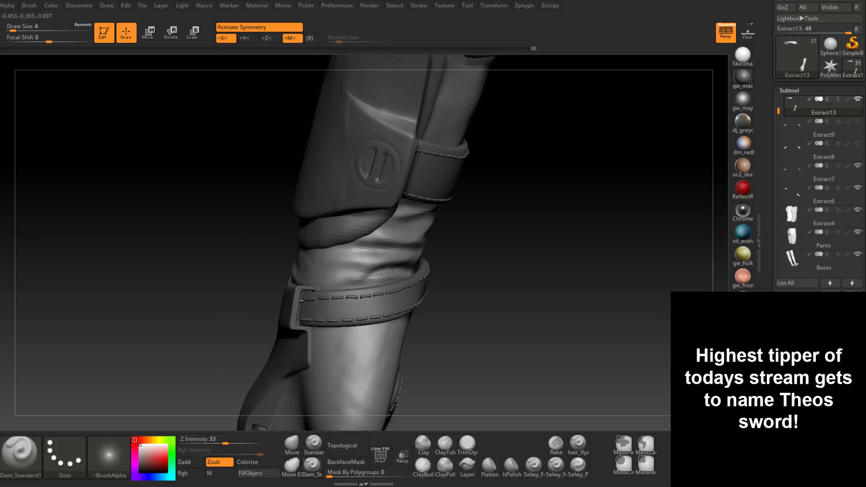
{"action": "left_click_drag", "start_coordinate": [378, 275], "coordinate": [324, 280]}
{"action": "right_click_drag", "start_coordinate": [307, 284], "coordinate": [359, 284]}
{"action": "left_click_drag", "start_coordinate": [359, 284], "coordinate": [361, 277], "text": "shift"}
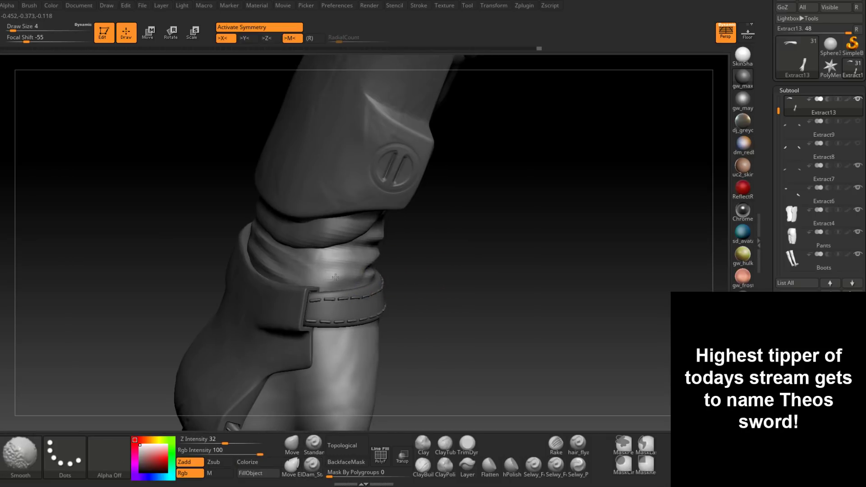
{"action": "right_click_drag", "start_coordinate": [335, 277], "coordinate": [294, 279]}
{"action": "left_click_drag", "start_coordinate": [391, 255], "coordinate": [337, 277]}
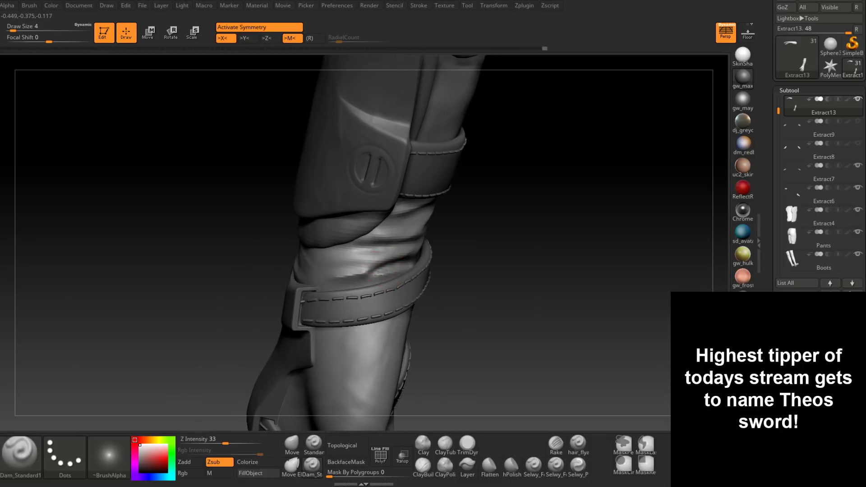
Carve further creases into the wrist cloth between the forearm guard and the hand strap's buckle.
{"action": "right_click_drag", "start_coordinate": [378, 274], "coordinate": [381, 253]}
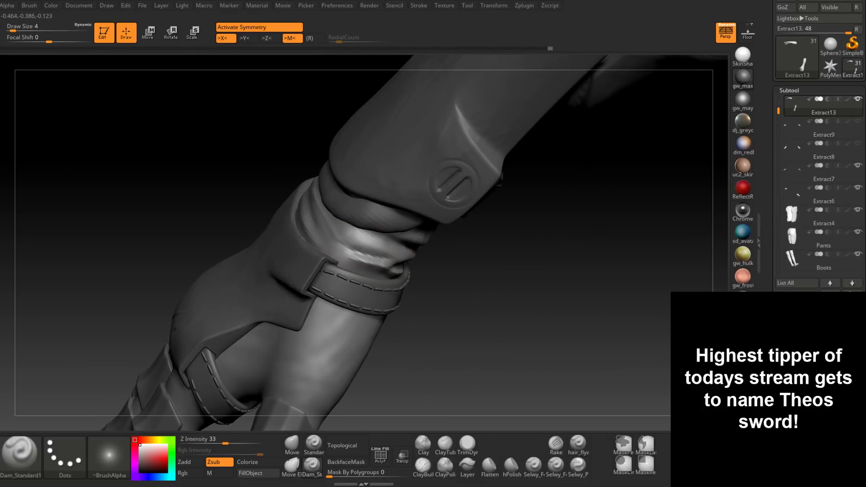
{"action": "left_click_drag", "start_coordinate": [380, 256], "coordinate": [356, 239]}
{"action": "mouse_move", "coordinate": [428, 256]}
{"action": "left_mouse_down"}
{"action": "mouse_move", "coordinate": [388, 253]}
{"action": "mouse_move", "coordinate": [380, 244]}
{"action": "mouse_move", "coordinate": [401, 248]}
{"action": "left_mouse_up"}
{"action": "right_click_drag", "start_coordinate": [421, 247], "coordinate": [414, 228]}
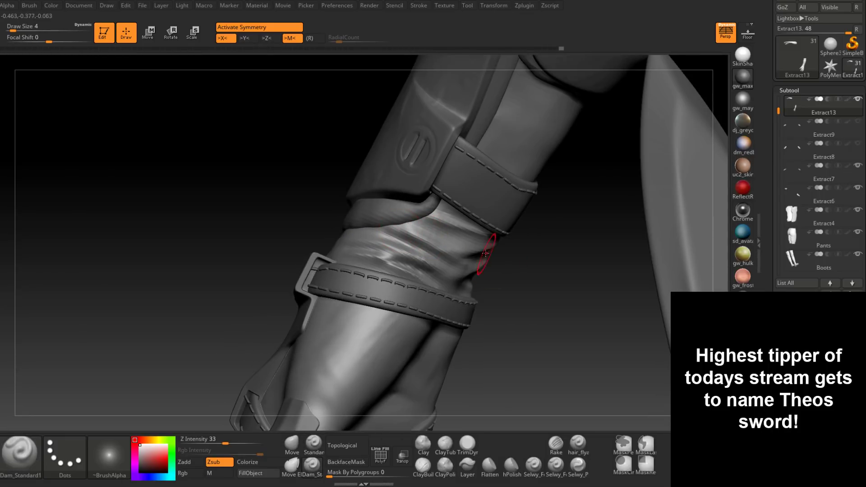
{"action": "right_click_drag", "start_coordinate": [485, 253], "coordinate": [391, 319]}
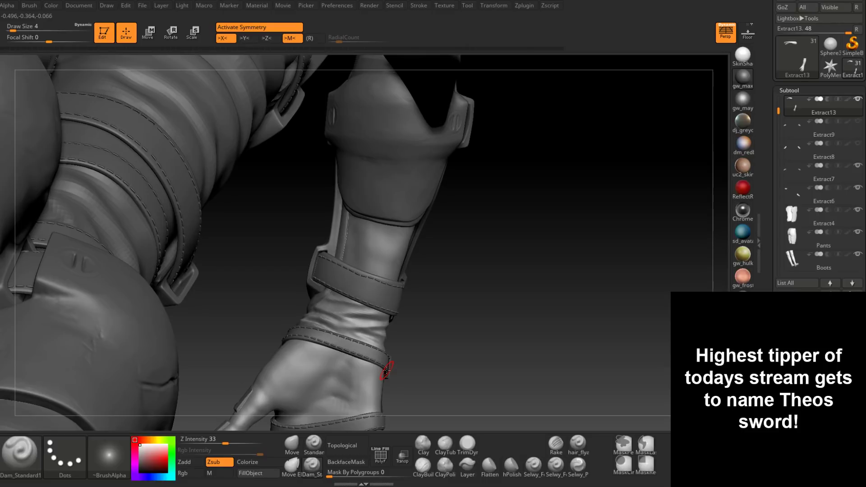
Build up the first folds on the forearm cloth just below the rounded plate with ClayBuildup at draw size 7.
{"action": "left_click", "coordinate": [419, 469]}
{"action": "mouse_move", "coordinate": [418, 280]}
{"action": "right_mouse_down"}
{"action": "mouse_move", "coordinate": [528, 216]}
{"action": "mouse_move", "coordinate": [522, 221]}
{"action": "right_mouse_up"}
{"action": "key", "text": "space"}
{"action": "mouse_move", "coordinate": [390, 240]}
{"action": "left_mouse_down"}
{"action": "mouse_move", "coordinate": [400, 233]}
{"action": "mouse_move", "coordinate": [379, 231]}
{"action": "left_mouse_up"}
{"action": "right_click_drag", "start_coordinate": [387, 234], "coordinate": [384, 243]}
{"action": "left_click_drag", "start_coordinate": [375, 231], "coordinate": [399, 232]}
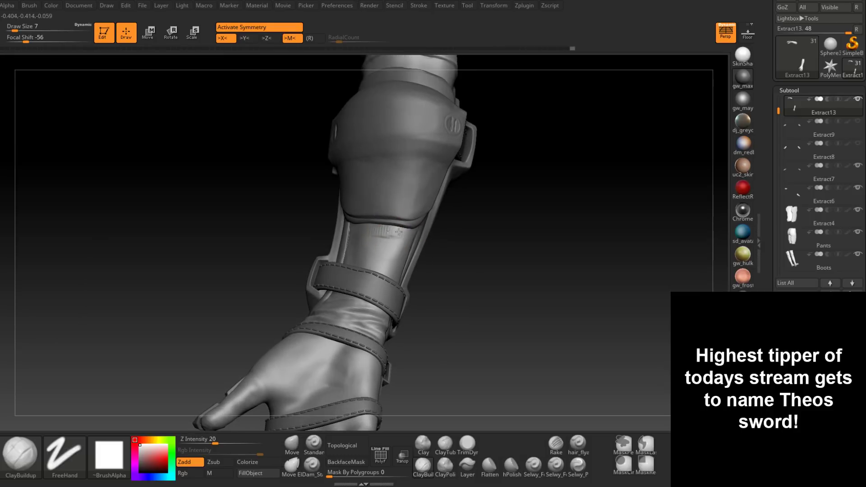
Build up more folds with ClayBuildup across the exposed cloth between the rounded plate and the forearm strap.
{"action": "mouse_move", "coordinate": [378, 259]}
{"action": "right_mouse_down"}
{"action": "mouse_move", "coordinate": [389, 234]}
{"action": "mouse_move", "coordinate": [421, 261]}
{"action": "mouse_move", "coordinate": [354, 249]}
{"action": "right_mouse_up"}
{"action": "left_click_drag", "start_coordinate": [343, 244], "coordinate": [389, 234]}
{"action": "right_click_drag", "start_coordinate": [397, 244], "coordinate": [341, 246]}
{"action": "left_click_drag", "start_coordinate": [350, 250], "coordinate": [363, 257]}
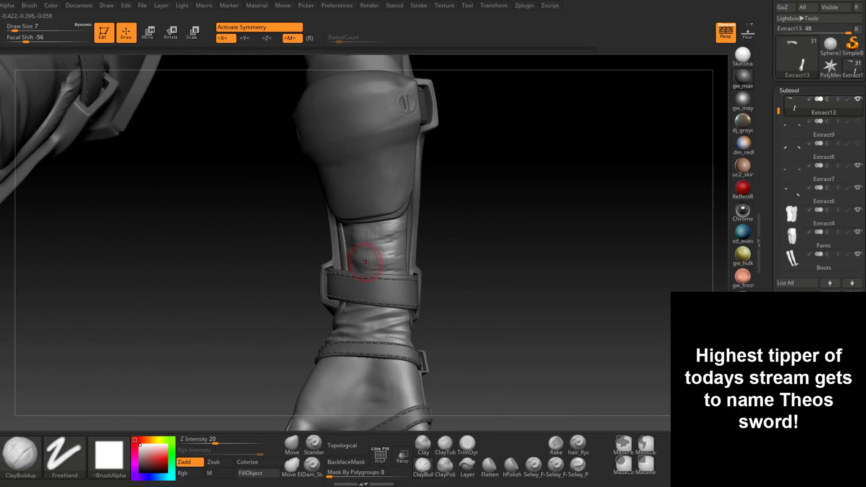
{"action": "right_click_drag", "start_coordinate": [363, 257], "coordinate": [405, 247]}
{"action": "left_click_drag", "start_coordinate": [405, 247], "coordinate": [377, 246]}
{"action": "mouse_move", "coordinate": [376, 245]}
{"action": "right_mouse_down"}
{"action": "mouse_move", "coordinate": [387, 234]}
{"action": "mouse_move", "coordinate": [352, 264]}
{"action": "right_mouse_up"}
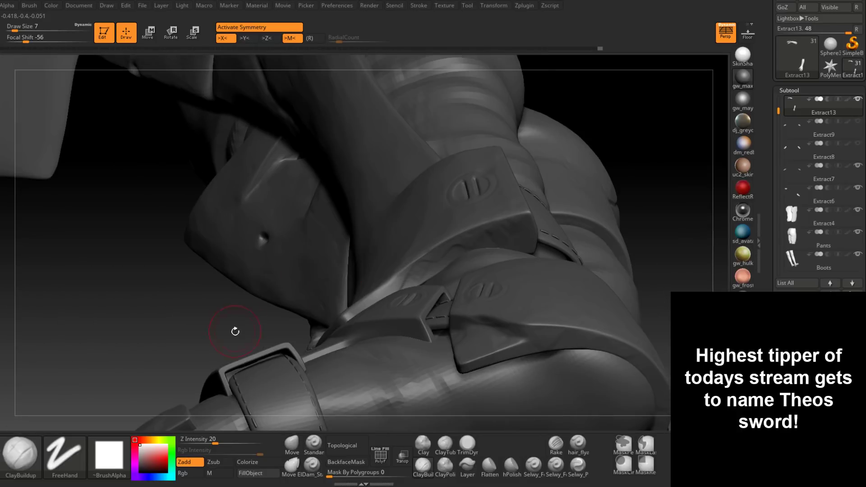
{"action": "right_click_drag", "start_coordinate": [236, 331], "coordinate": [253, 337]}
{"action": "left_click_drag", "start_coordinate": [333, 229], "coordinate": [362, 240]}
{"action": "right_click_drag", "start_coordinate": [376, 255], "coordinate": [429, 247]}
Add fine detail to the folds below the rounded plate with the Standard brush at draw size 2.
{"action": "left_click", "coordinate": [313, 444]}
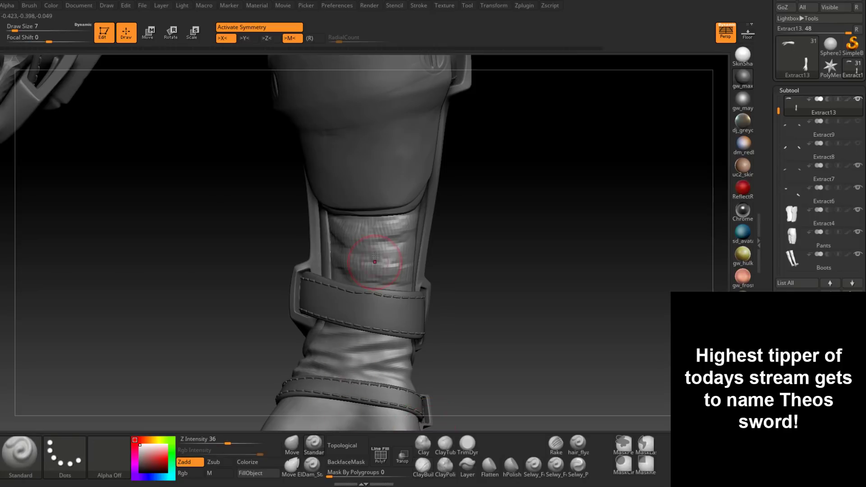
{"action": "right_click_drag", "start_coordinate": [377, 261], "coordinate": [369, 263]}
{"action": "key", "text": "space"}
{"action": "left_click_drag", "start_coordinate": [387, 249], "coordinate": [382, 249]}
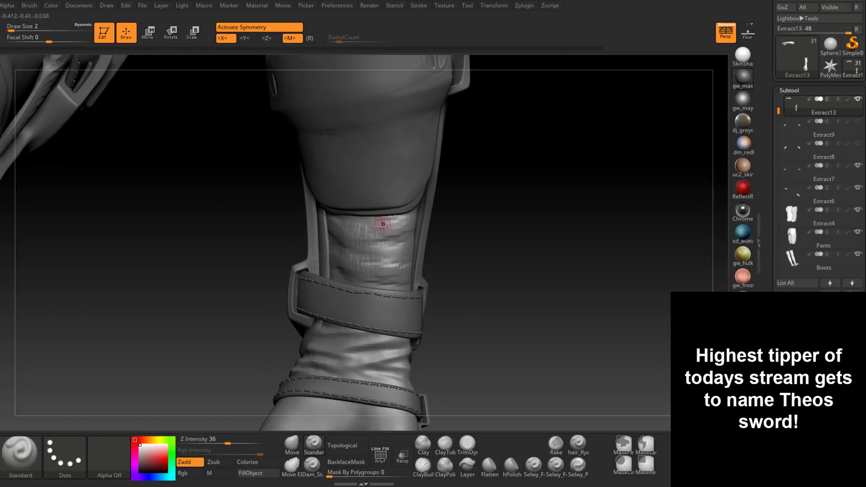
{"action": "right_click_drag", "start_coordinate": [379, 246], "coordinate": [386, 249]}
Raise diagonal folds around the cloth above the forearm strap with the Standard brush at draw size 3.
{"action": "key", "text": "space"}
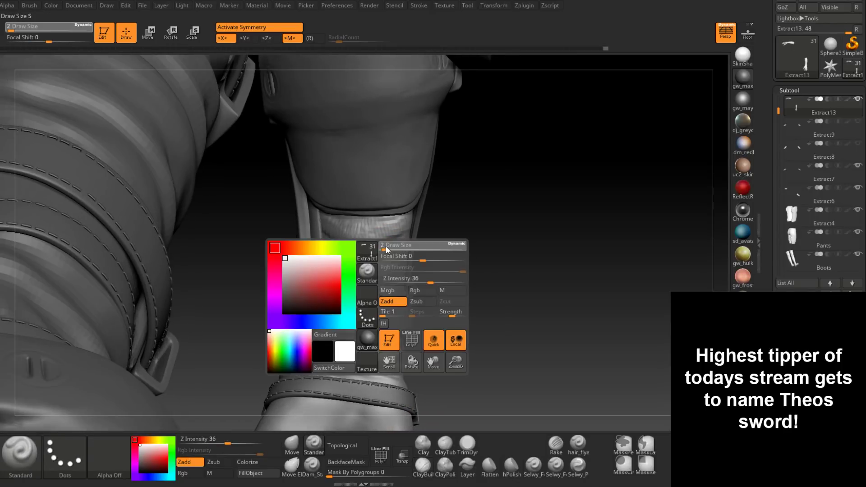
{"action": "left_click_drag", "start_coordinate": [385, 244], "coordinate": [387, 245]}
{"action": "mouse_move", "coordinate": [386, 247]}
{"action": "right_mouse_down"}
{"action": "mouse_move", "coordinate": [386, 273]}
{"action": "mouse_move", "coordinate": [382, 259]}
{"action": "right_mouse_up"}
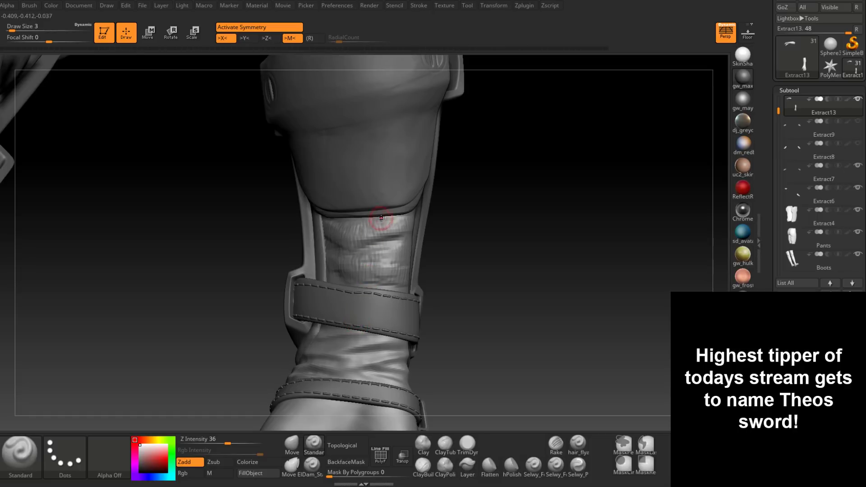
{"action": "right_click_drag", "start_coordinate": [383, 223], "coordinate": [389, 261]}
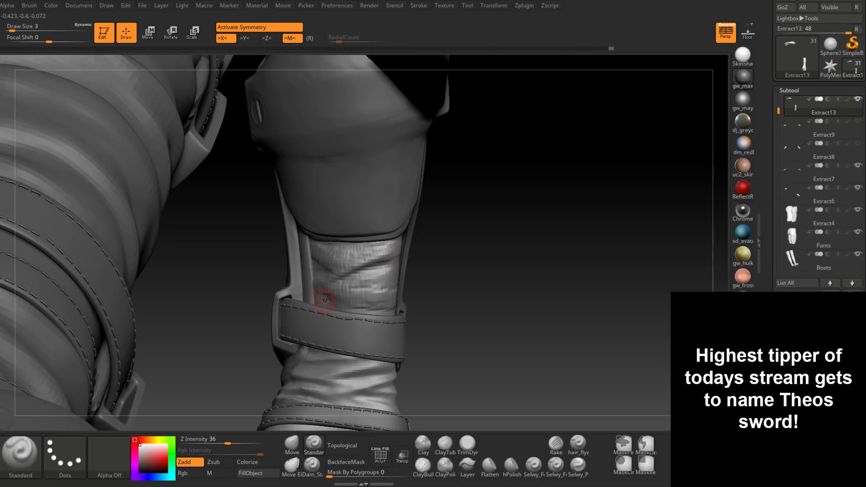
{"action": "right_click_drag", "start_coordinate": [325, 301], "coordinate": [344, 291]}
{"action": "right_click_drag", "start_coordinate": [396, 289], "coordinate": [404, 278]}
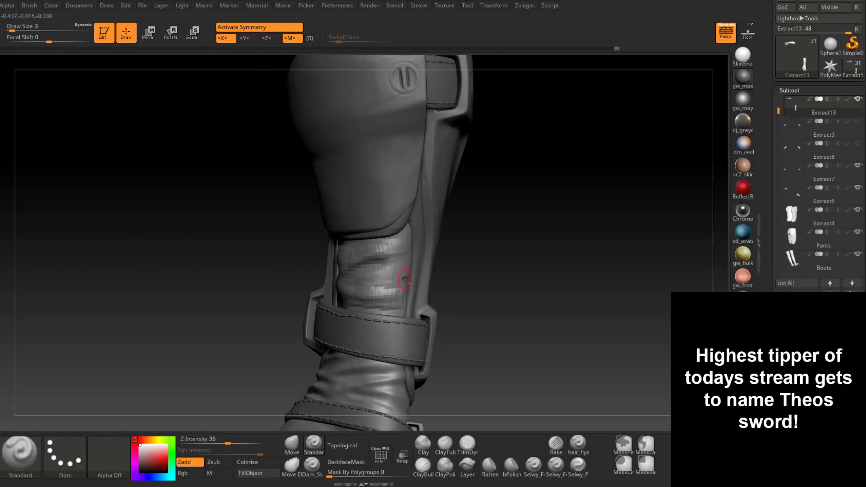
{"action": "right_click_drag", "start_coordinate": [356, 292], "coordinate": [394, 286]}
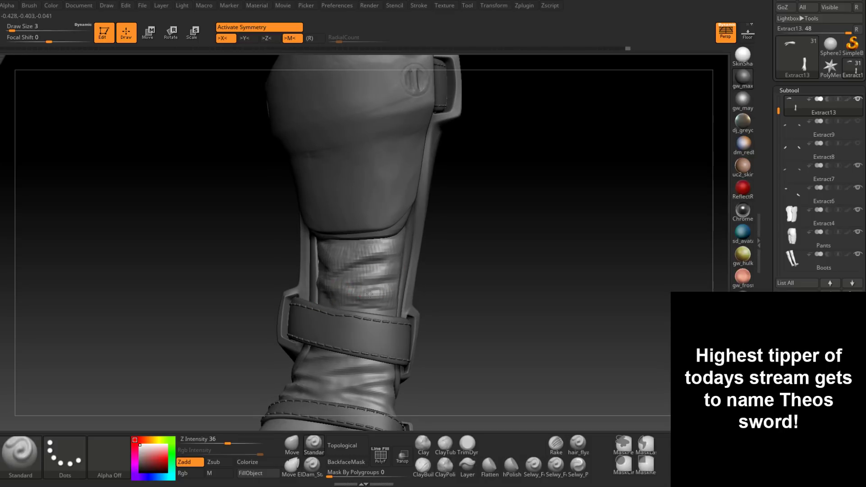
{"action": "right_click_drag", "start_coordinate": [289, 353], "coordinate": [299, 347]}
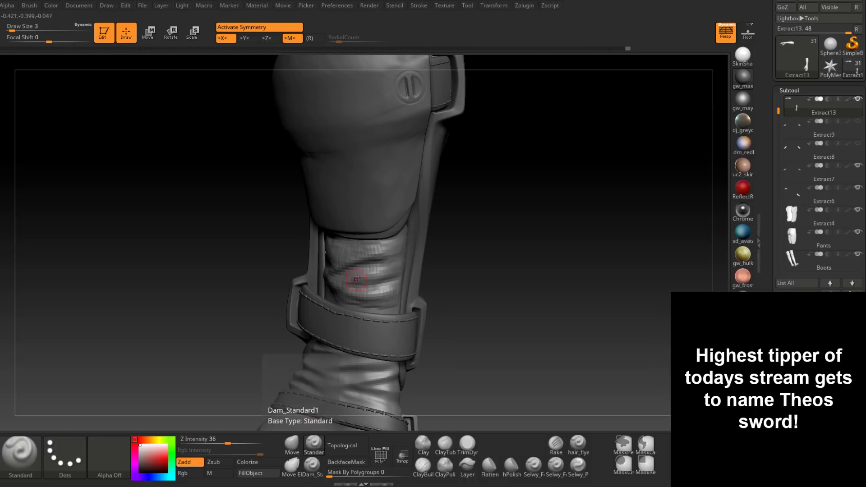
Set the draw size to 8 and soften the folds in the cloth between the rounded plate and the forearm strap.
{"action": "right_click_drag", "start_coordinate": [355, 282], "coordinate": [365, 270]}
{"action": "key", "text": "space"}
{"action": "mouse_move", "coordinate": [364, 269]}
{"action": "left_mouse_down"}
{"action": "mouse_move", "coordinate": [313, 252]}
{"action": "mouse_move", "coordinate": [363, 280]}
{"action": "mouse_move", "coordinate": [375, 270]}
{"action": "left_mouse_up"}
{"action": "left_click", "coordinate": [344, 268], "text": "ctrl+shift"}
{"action": "left_click", "coordinate": [435, 240], "text": "ctrl+shift"}
{"action": "right_click_drag", "start_coordinate": [387, 280], "coordinate": [340, 297]}
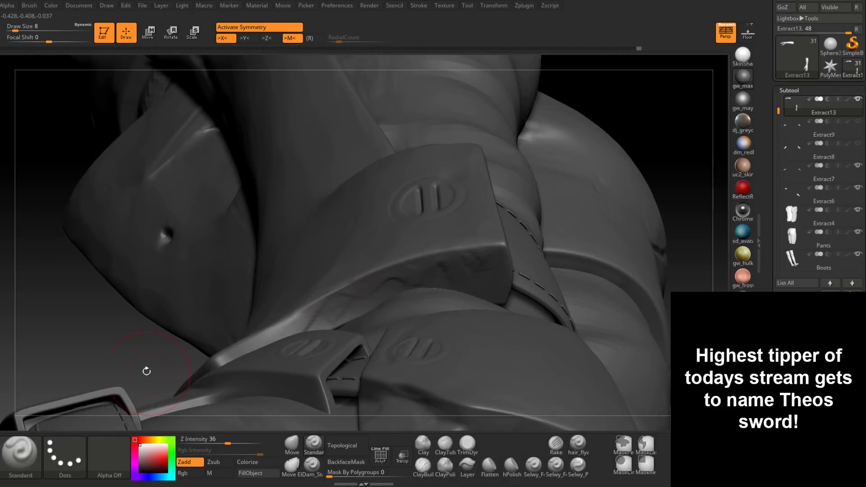
{"action": "right_click_drag", "start_coordinate": [147, 371], "coordinate": [316, 383]}
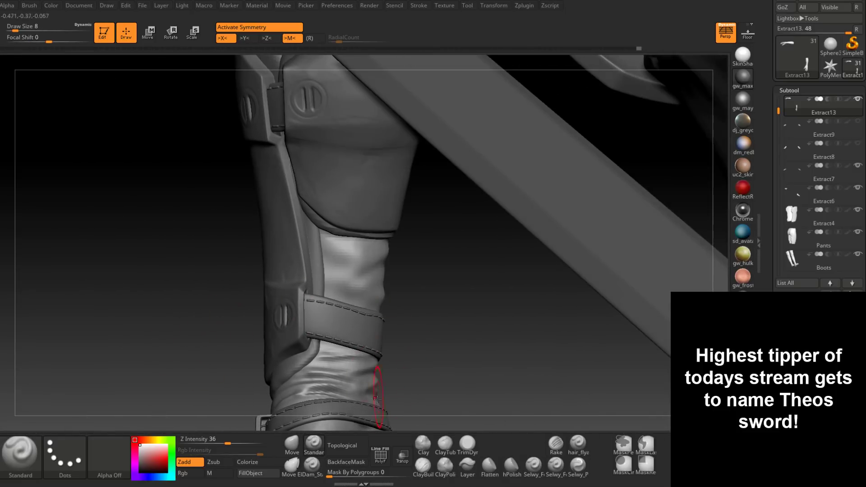
Carve creases with Dam_Standard at draw size 8 into the side of the cloth next to the long forearm guard.
{"action": "left_click", "coordinate": [311, 464]}
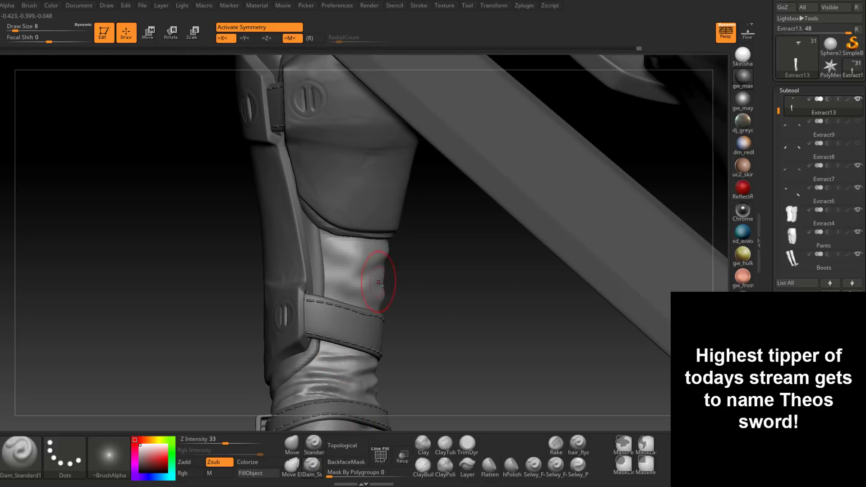
{"action": "left_click_drag", "start_coordinate": [379, 282], "coordinate": [326, 300]}
{"action": "right_click_drag", "start_coordinate": [388, 276], "coordinate": [326, 298], "text": "alt"}
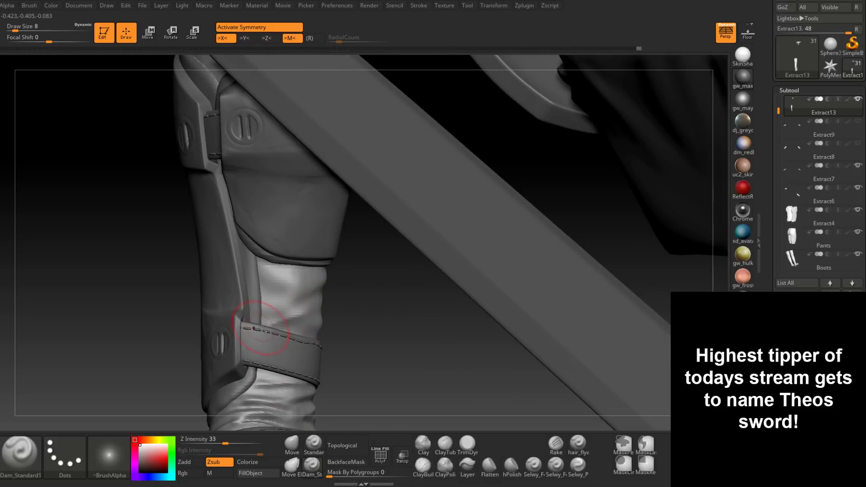
{"action": "left_click_drag", "start_coordinate": [272, 325], "coordinate": [311, 309]}
{"action": "mouse_move", "coordinate": [368, 289]}
{"action": "right_mouse_down"}
{"action": "mouse_move", "coordinate": [318, 312]}
{"action": "mouse_move", "coordinate": [330, 302]}
{"action": "right_mouse_up"}
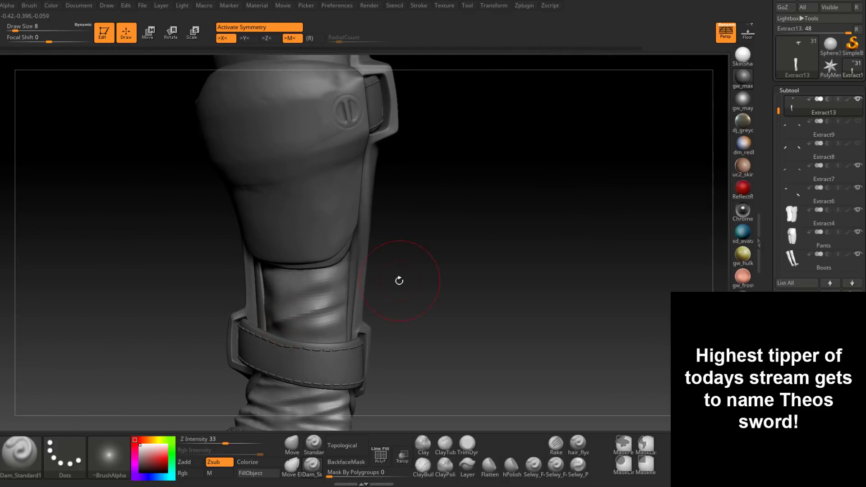
Carve diagonal creases with Dam_Standard across the middle of the cloth below the rounded plate.
{"action": "right_click_drag", "start_coordinate": [398, 280], "coordinate": [286, 331]}
{"action": "mouse_move", "coordinate": [287, 331]}
{"action": "left_mouse_down"}
{"action": "mouse_move", "coordinate": [333, 328]}
{"action": "mouse_move", "coordinate": [270, 322]}
{"action": "left_mouse_up"}
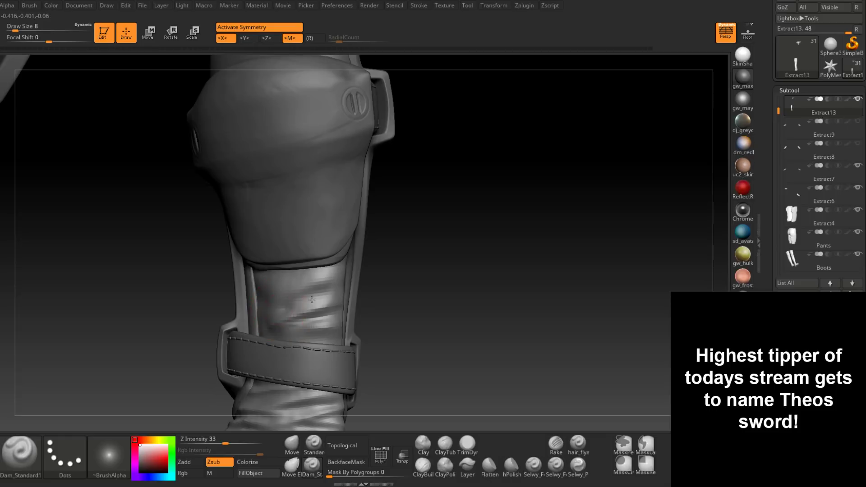
{"action": "mouse_move", "coordinate": [311, 300]}
{"action": "left_mouse_down"}
{"action": "mouse_move", "coordinate": [356, 266]}
{"action": "mouse_move", "coordinate": [294, 292]}
{"action": "left_mouse_up"}
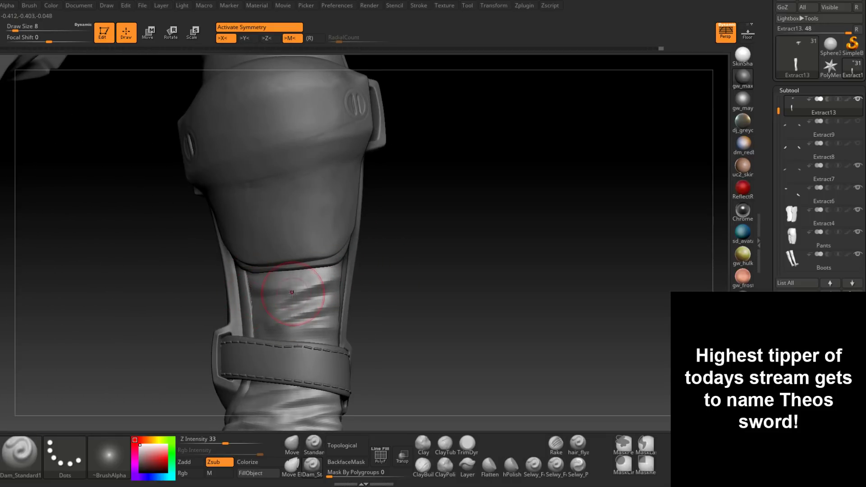
{"action": "mouse_move", "coordinate": [285, 329]}
{"action": "right_mouse_down"}
{"action": "mouse_move", "coordinate": [282, 338]}
{"action": "mouse_move", "coordinate": [293, 344]}
{"action": "mouse_move", "coordinate": [343, 293]}
{"action": "mouse_move", "coordinate": [302, 280]}
{"action": "mouse_move", "coordinate": [296, 298]}
{"action": "right_mouse_up"}
{"action": "mouse_move", "coordinate": [281, 297]}
{"action": "left_mouse_down"}
{"action": "mouse_move", "coordinate": [323, 298]}
{"action": "mouse_move", "coordinate": [283, 291]}
{"action": "left_mouse_up"}
Smooth the carved folds above the forearm strap and increase the draw size to 16.
{"action": "left_click_drag", "start_coordinate": [179, 324], "coordinate": [228, 345]}
{"action": "key", "text": "shift"}
{"action": "left_click_drag", "start_coordinate": [279, 352], "coordinate": [298, 336]}
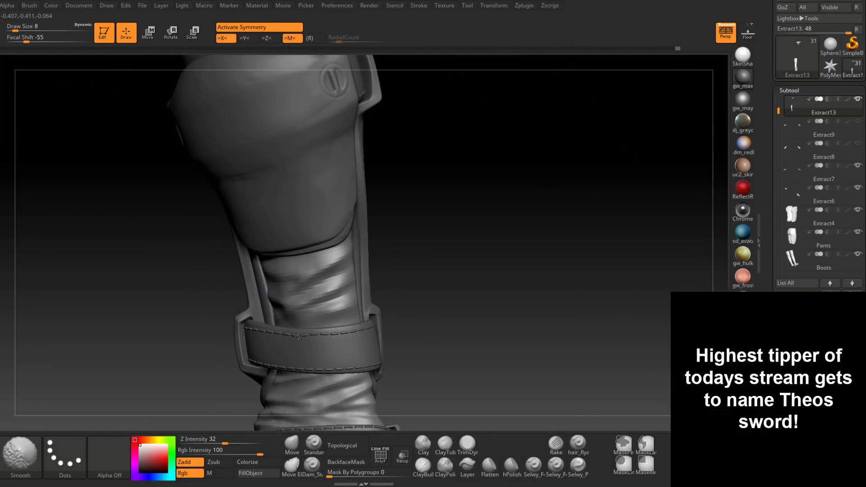
{"action": "left_click_drag", "start_coordinate": [347, 266], "coordinate": [350, 272], "text": "shift"}
{"action": "mouse_move", "coordinate": [359, 323]}
{"action": "right_mouse_down", "text": "ctrl"}
{"action": "mouse_move", "coordinate": [356, 293]}
{"action": "mouse_move", "coordinate": [347, 307]}
{"action": "mouse_move", "coordinate": [350, 298]}
{"action": "right_mouse_up", "text": "ctrl"}
{"action": "key", "text": "space"}
{"action": "left_click_drag", "start_coordinate": [349, 302], "coordinate": [357, 302]}
{"action": "key", "text": "shift"}
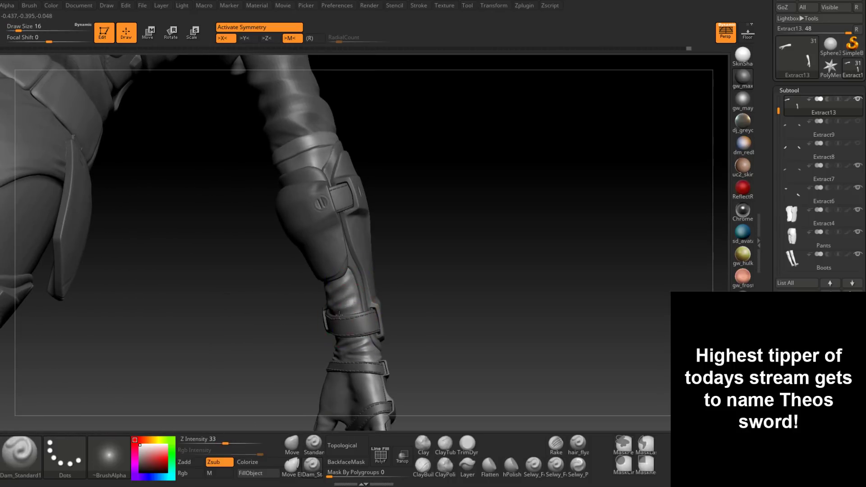
Carve narrow creases with Dam_Standard at draw size 3 where the cloth tapers up between the rounded plate and the forearm guard.
{"action": "right_click_drag", "start_coordinate": [363, 355], "coordinate": [361, 316]}
{"action": "right_click_drag", "start_coordinate": [361, 315], "coordinate": [363, 349], "text": "ctrl"}
{"action": "key", "text": "space"}
{"action": "mouse_move", "coordinate": [355, 284]}
{"action": "left_mouse_down"}
{"action": "mouse_move", "coordinate": [333, 285]}
{"action": "mouse_move", "coordinate": [343, 285]}
{"action": "left_mouse_up"}
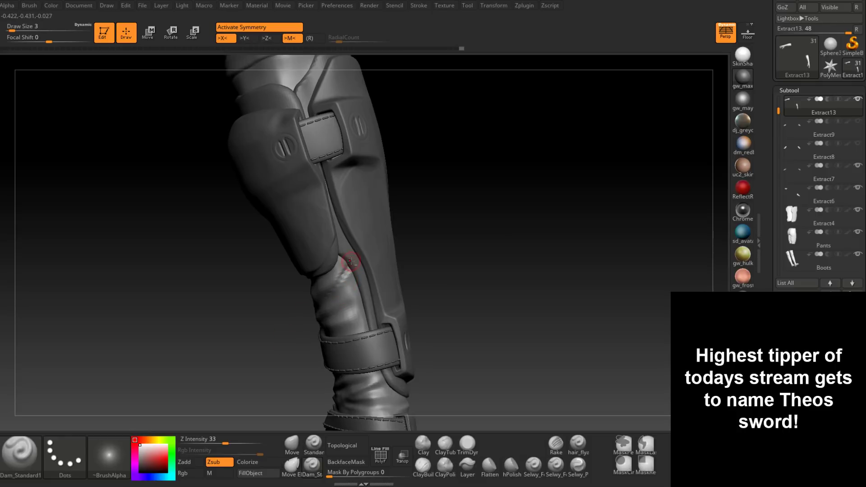
{"action": "right_click_drag", "start_coordinate": [312, 311], "coordinate": [318, 309]}
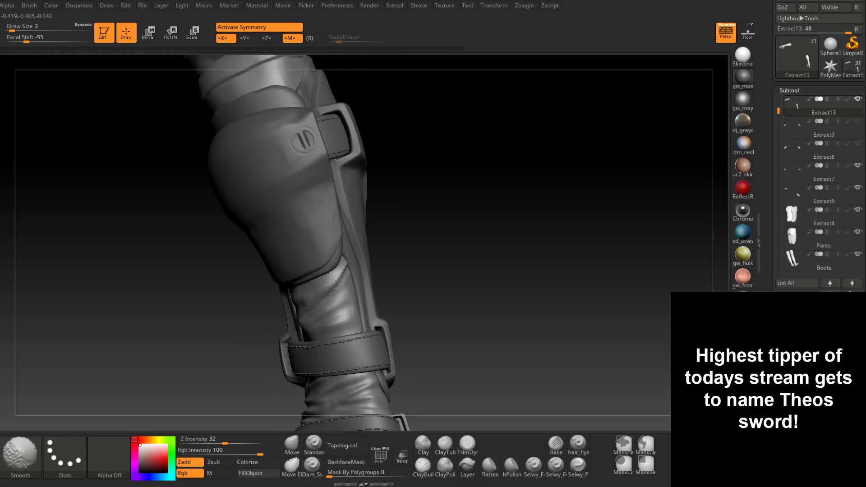
{"action": "right_click_drag", "start_coordinate": [341, 282], "coordinate": [347, 288]}
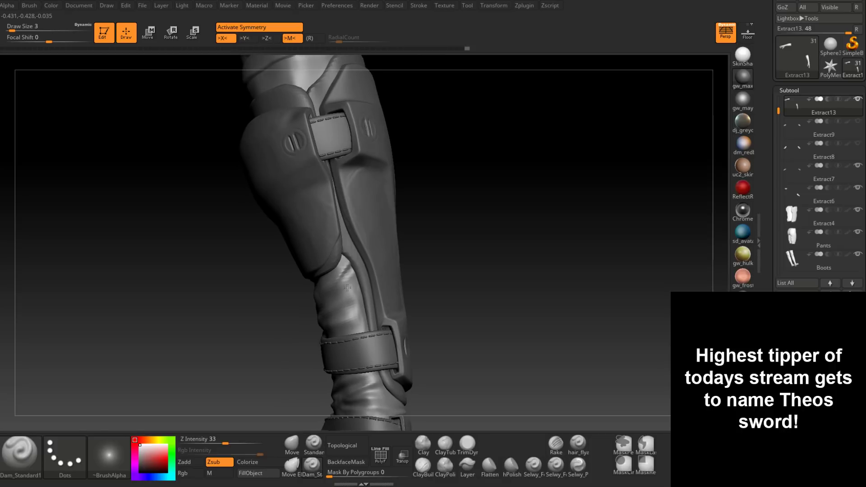
{"action": "left_click_drag", "start_coordinate": [347, 287], "coordinate": [357, 282]}
Carve fine creases along the forearm guard's edge down to the strap and smooth them.
{"action": "right_click_drag", "start_coordinate": [332, 351], "coordinate": [230, 371]}
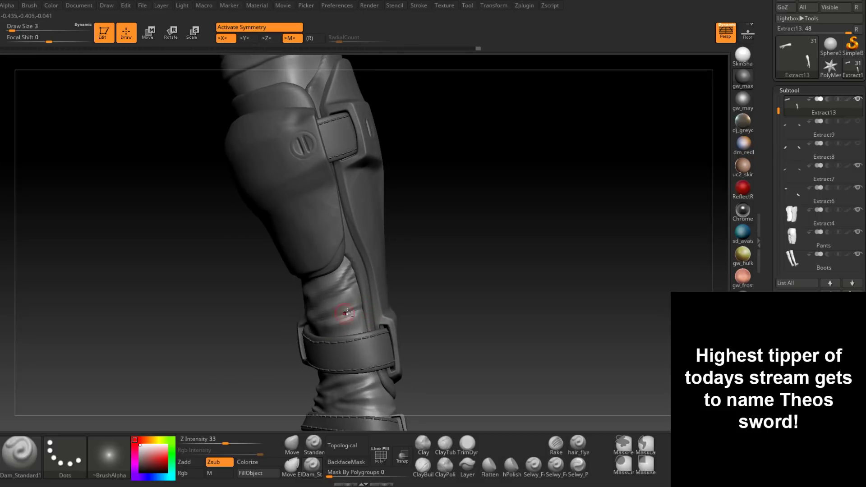
{"action": "right_click_drag", "start_coordinate": [293, 349], "coordinate": [277, 354]}
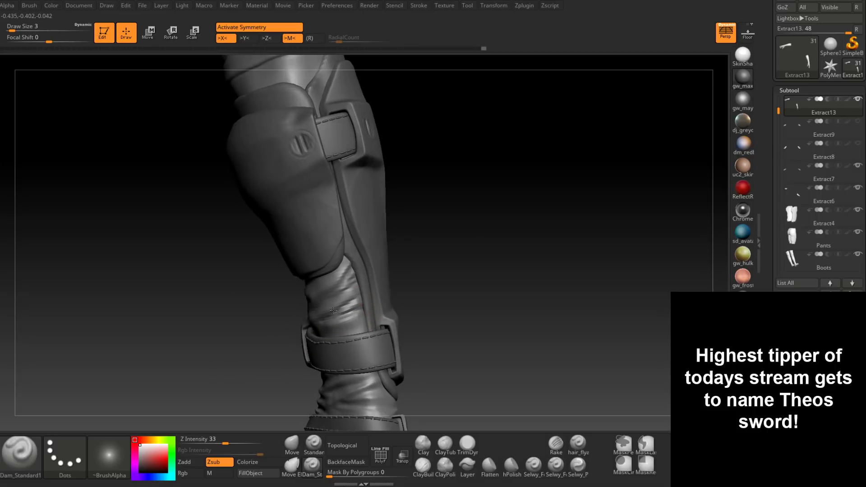
{"action": "right_click", "coordinate": [313, 368]}
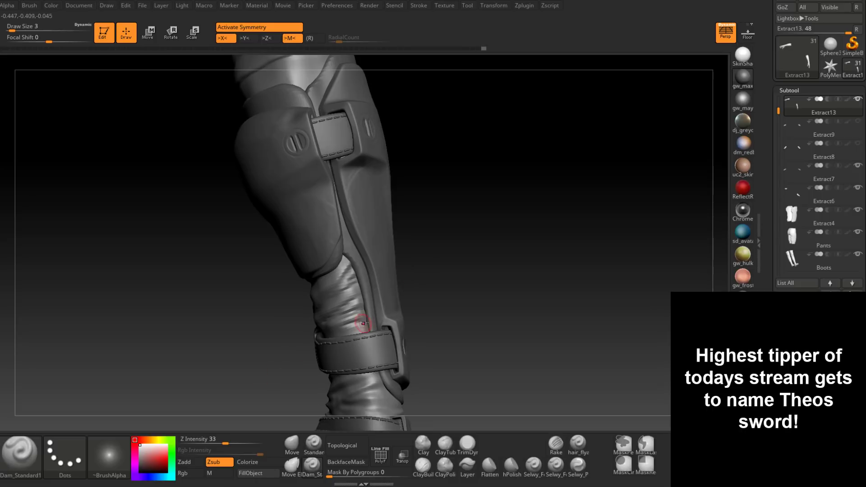
{"action": "right_click_drag", "start_coordinate": [366, 315], "coordinate": [346, 331]}
{"action": "key", "text": "shift"}
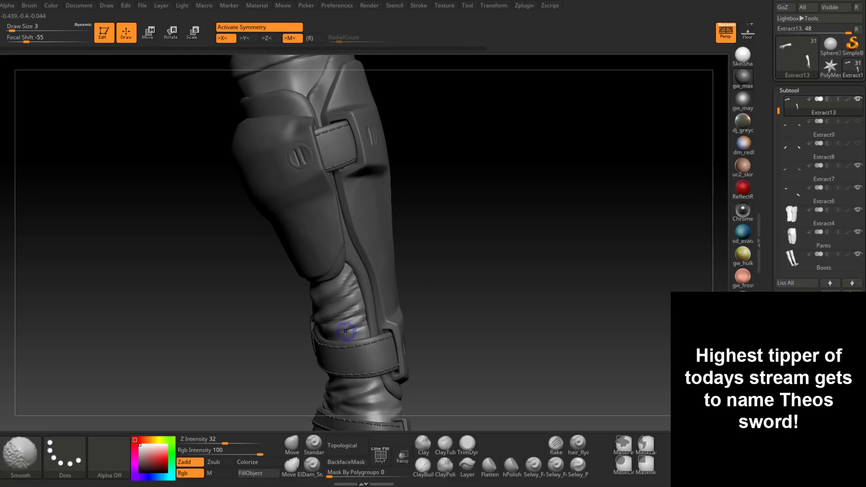
{"action": "right_click_drag", "start_coordinate": [364, 290], "coordinate": [344, 300]}
Carve and smooth fine creases on the opposite side of the forearm cloth, between the rounded plate and the strap.
{"action": "mouse_move", "coordinate": [404, 251]}
{"action": "right_mouse_down"}
{"action": "mouse_move", "coordinate": [417, 259]}
{"action": "mouse_move", "coordinate": [354, 286]}
{"action": "right_mouse_up"}
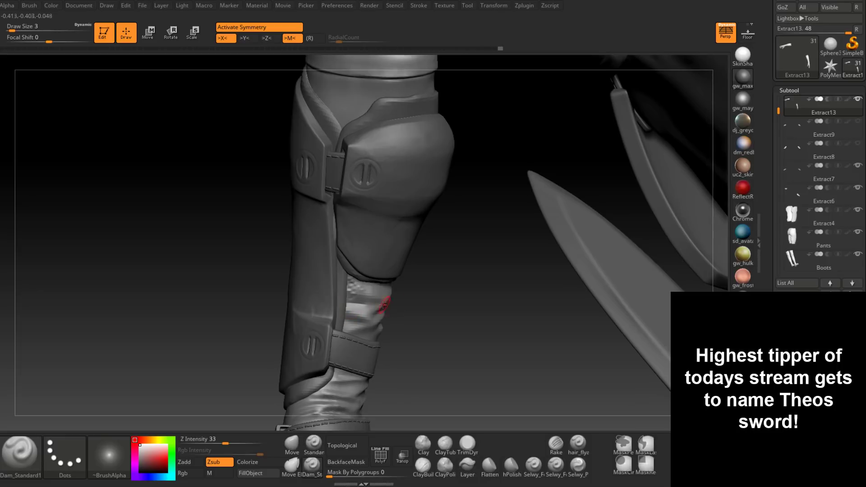
{"action": "key", "text": "shift"}
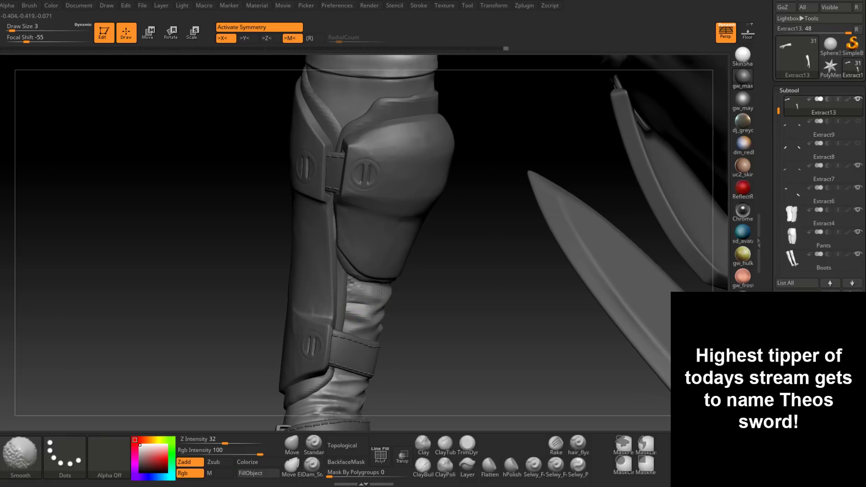
{"action": "right_click_drag", "start_coordinate": [381, 292], "coordinate": [345, 307]}
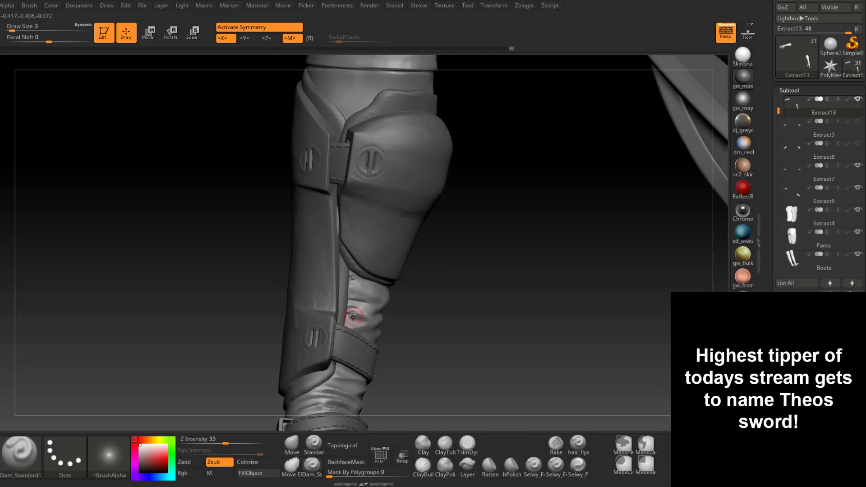
{"action": "key", "text": "shift"}
{"action": "mouse_move", "coordinate": [352, 317]}
{"action": "right_mouse_down"}
{"action": "mouse_move", "coordinate": [390, 332]}
{"action": "mouse_move", "coordinate": [383, 311]}
{"action": "mouse_move", "coordinate": [355, 333]}
{"action": "right_mouse_up"}
{"action": "key", "text": "shift"}
{"action": "right_click", "coordinate": [354, 333]}
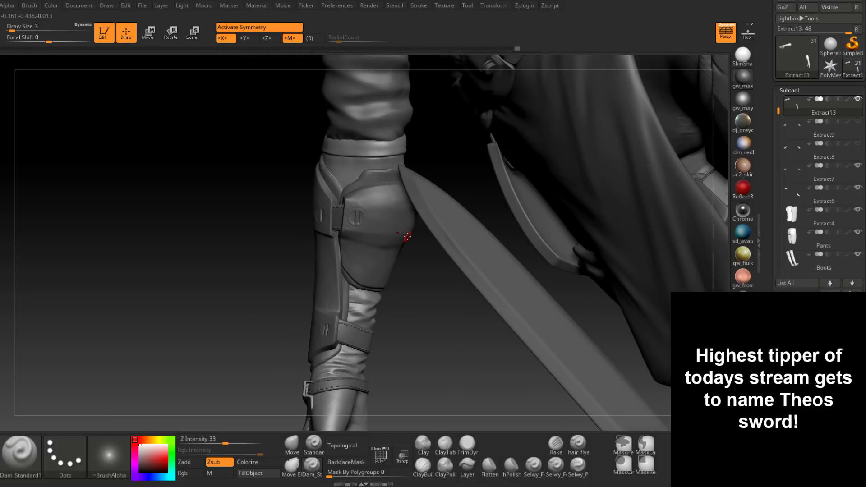
{"action": "right_click_drag", "start_coordinate": [412, 267], "coordinate": [423, 241]}
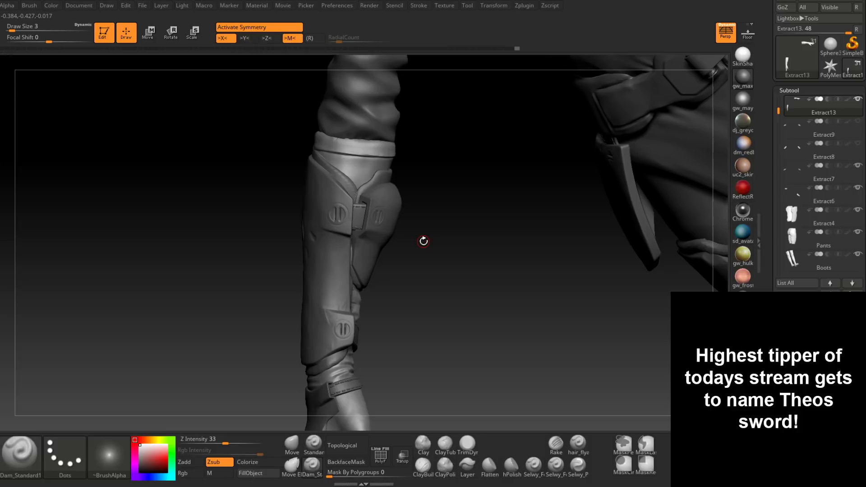
Build up horizontal cloth folds with ClayBuildup at draw size 4 between the raised cuff and the forearm plates, then smooth them.
{"action": "mouse_move", "coordinate": [424, 240]}
{"action": "right_mouse_down"}
{"action": "mouse_move", "coordinate": [408, 244]}
{"action": "mouse_move", "coordinate": [401, 270]}
{"action": "mouse_move", "coordinate": [361, 248]}
{"action": "right_mouse_up"}
{"action": "left_click", "coordinate": [423, 467]}
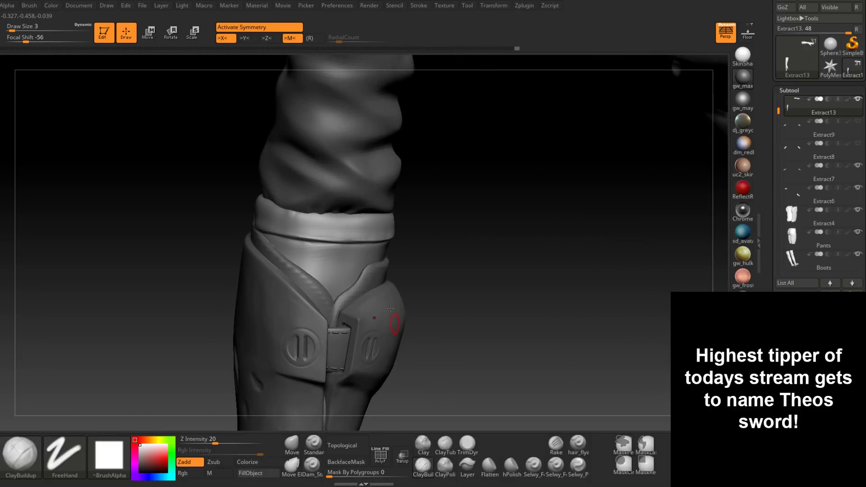
{"action": "right_click_drag", "start_coordinate": [394, 323], "coordinate": [339, 285]}
{"action": "key", "text": "space"}
{"action": "mouse_move", "coordinate": [339, 284]}
{"action": "left_mouse_down"}
{"action": "mouse_move", "coordinate": [372, 277]}
{"action": "mouse_move", "coordinate": [321, 274]}
{"action": "left_mouse_up"}
{"action": "right_click_drag", "start_coordinate": [321, 275], "coordinate": [365, 268]}
{"action": "mouse_move", "coordinate": [313, 259]}
{"action": "left_mouse_down"}
{"action": "mouse_move", "coordinate": [389, 255]}
{"action": "mouse_move", "coordinate": [303, 248]}
{"action": "mouse_move", "coordinate": [378, 255]}
{"action": "left_mouse_up"}
{"action": "right_click_drag", "start_coordinate": [378, 255], "coordinate": [329, 258]}
{"action": "mouse_move", "coordinate": [328, 259]}
{"action": "left_mouse_down", "text": "shift"}
{"action": "mouse_move", "coordinate": [365, 255]}
{"action": "mouse_move", "coordinate": [321, 256]}
{"action": "mouse_move", "coordinate": [359, 275]}
{"action": "left_mouse_up", "text": "shift"}
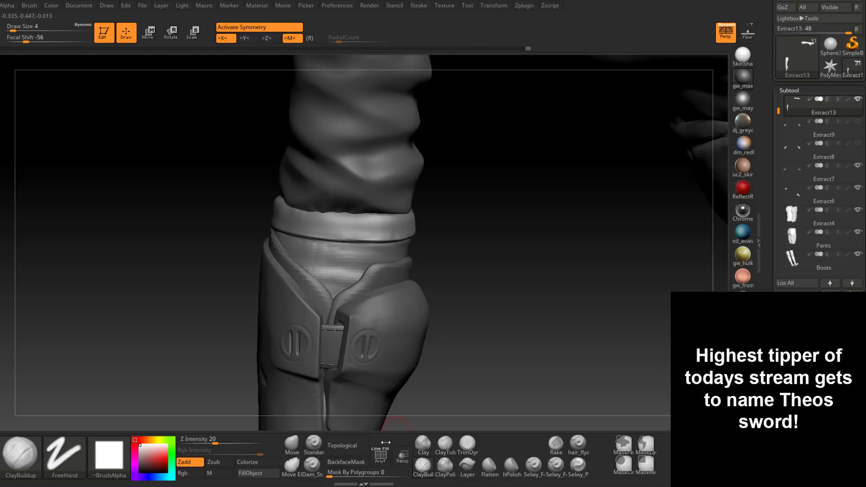
Carve creases between the folds below the raised cuff with Dam_Standard at draw size 4 and smooth them.
{"action": "left_click", "coordinate": [311, 467]}
{"action": "left_click_drag", "start_coordinate": [295, 264], "coordinate": [394, 281]}
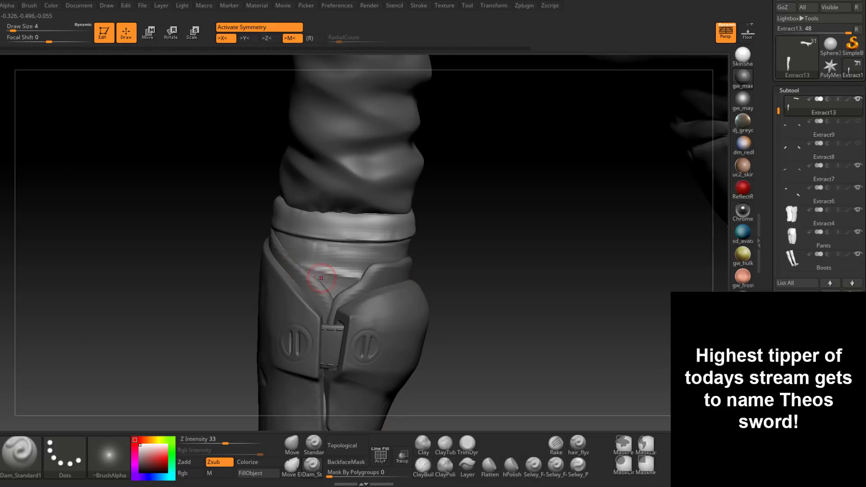
{"action": "left_click_drag", "start_coordinate": [302, 261], "coordinate": [358, 274]}
{"action": "mouse_move", "coordinate": [360, 264]}
{"action": "right_mouse_down"}
{"action": "mouse_move", "coordinate": [332, 264]}
{"action": "mouse_move", "coordinate": [366, 263]}
{"action": "right_mouse_up"}
{"action": "left_click_drag", "start_coordinate": [317, 254], "coordinate": [411, 251]}
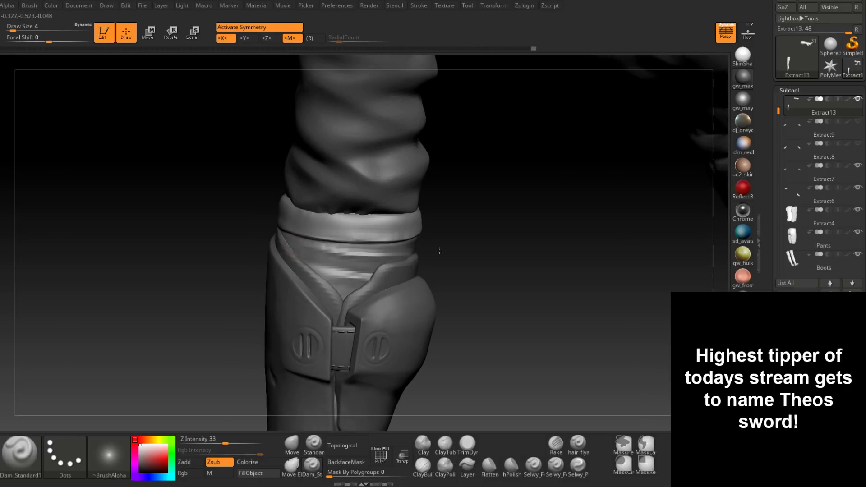
{"action": "right_click_drag", "start_coordinate": [385, 255], "coordinate": [429, 245]}
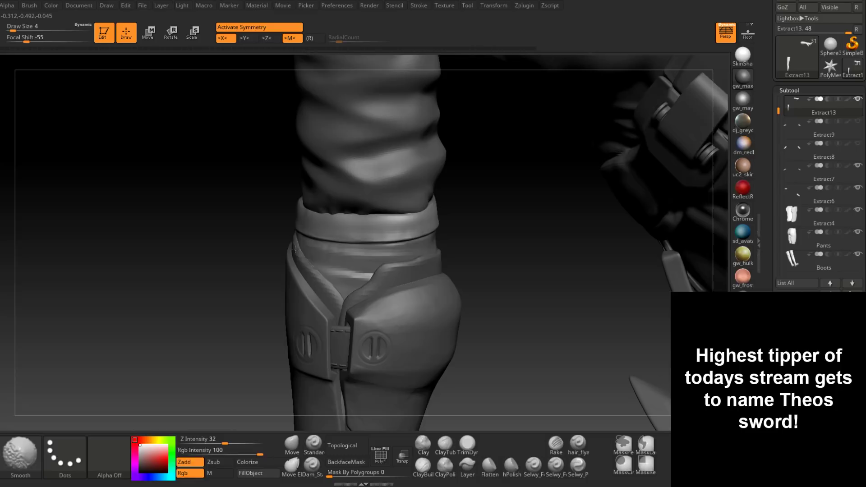
{"action": "mouse_move", "coordinate": [295, 249]}
{"action": "right_mouse_down"}
{"action": "mouse_move", "coordinate": [251, 271]}
{"action": "mouse_move", "coordinate": [356, 284]}
{"action": "right_mouse_up"}
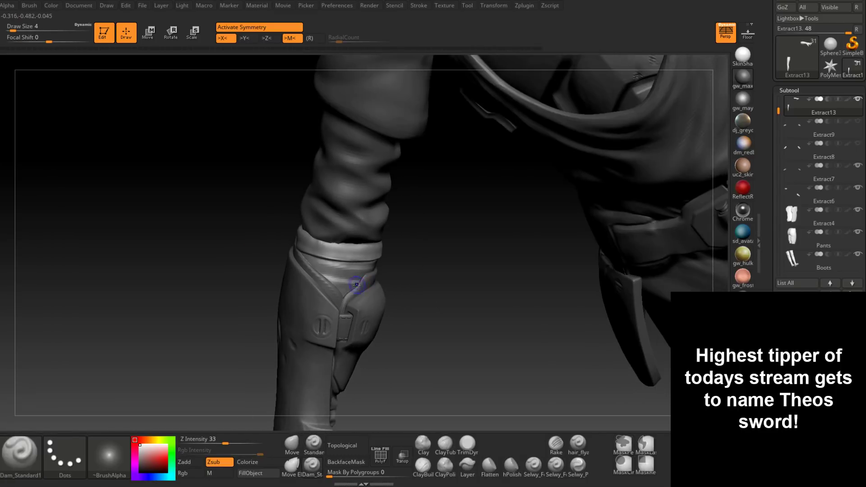
Save the project and check the arm's cloth folds from several sides.
{"action": "right_click_drag", "start_coordinate": [402, 257], "coordinate": [432, 260], "text": "ctrl"}
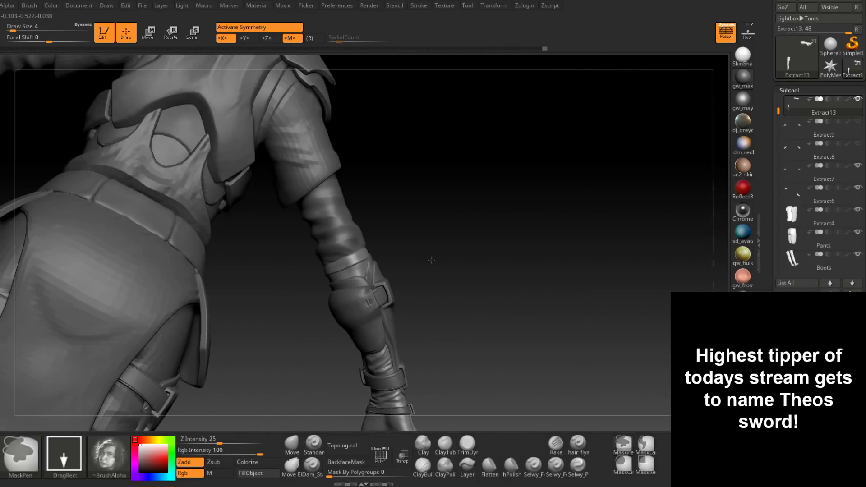
{"action": "key", "text": "ctrl+s"}
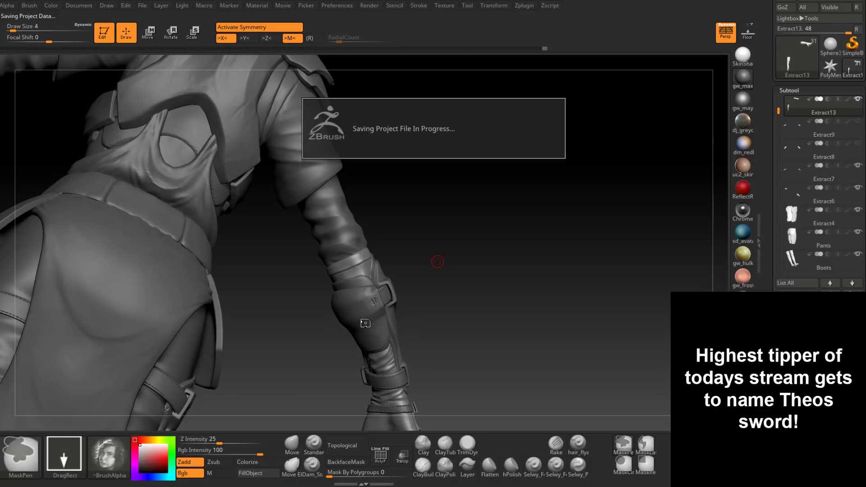
{"action": "mouse_move", "coordinate": [365, 329]}
{"action": "right_mouse_down"}
{"action": "mouse_move", "coordinate": [375, 275]}
{"action": "mouse_move", "coordinate": [386, 300]}
{"action": "mouse_move", "coordinate": [380, 262]}
{"action": "mouse_move", "coordinate": [293, 296]}
{"action": "right_mouse_up"}
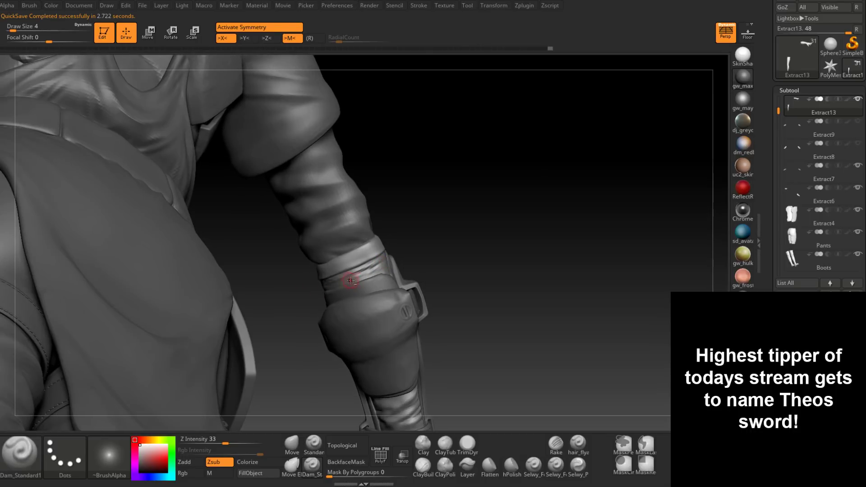
{"action": "mouse_move", "coordinate": [412, 259]}
{"action": "right_mouse_down"}
{"action": "mouse_move", "coordinate": [370, 275]}
{"action": "mouse_move", "coordinate": [363, 295]}
{"action": "mouse_move", "coordinate": [360, 279]}
{"action": "mouse_move", "coordinate": [378, 280]}
{"action": "mouse_move", "coordinate": [363, 302]}
{"action": "right_mouse_up"}
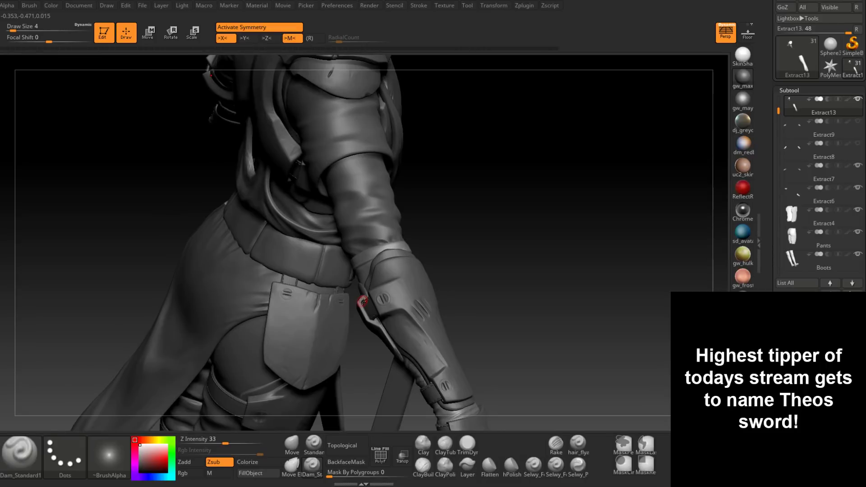
Carve fine creases with Dam_Standard at draw size 2 where the palm strap meets the finger bases, then smooth them at draw size 4.
{"action": "mouse_move", "coordinate": [363, 301]}
{"action": "right_mouse_down"}
{"action": "mouse_move", "coordinate": [395, 243]}
{"action": "mouse_move", "coordinate": [413, 257]}
{"action": "mouse_move", "coordinate": [399, 271]}
{"action": "mouse_move", "coordinate": [413, 201]}
{"action": "mouse_move", "coordinate": [413, 239]}
{"action": "mouse_move", "coordinate": [409, 223]}
{"action": "right_mouse_up"}
{"action": "right_click", "coordinate": [373, 229]}
{"action": "left_click_drag", "start_coordinate": [377, 229], "coordinate": [351, 261]}
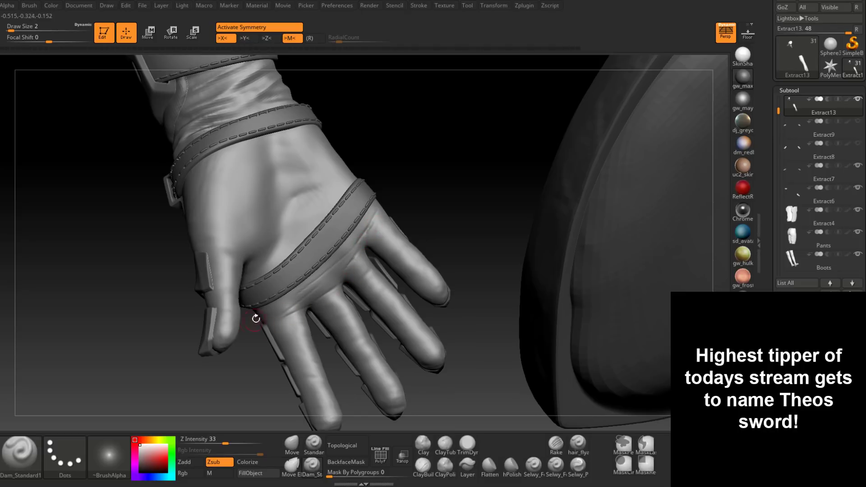
{"action": "left_click_drag", "start_coordinate": [334, 271], "coordinate": [250, 325]}
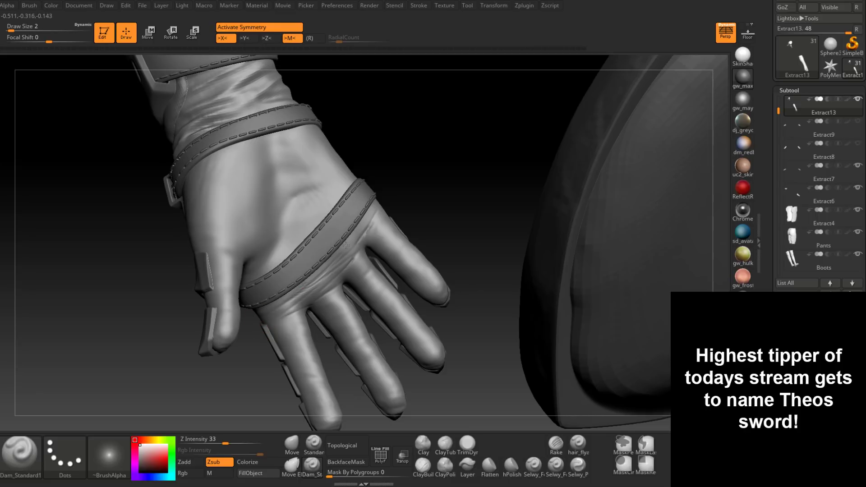
{"action": "left_click_drag", "start_coordinate": [345, 246], "coordinate": [379, 211]}
{"action": "right_click_drag", "start_coordinate": [363, 245], "coordinate": [366, 246]}
{"action": "left_click_drag", "start_coordinate": [361, 251], "coordinate": [365, 252]}
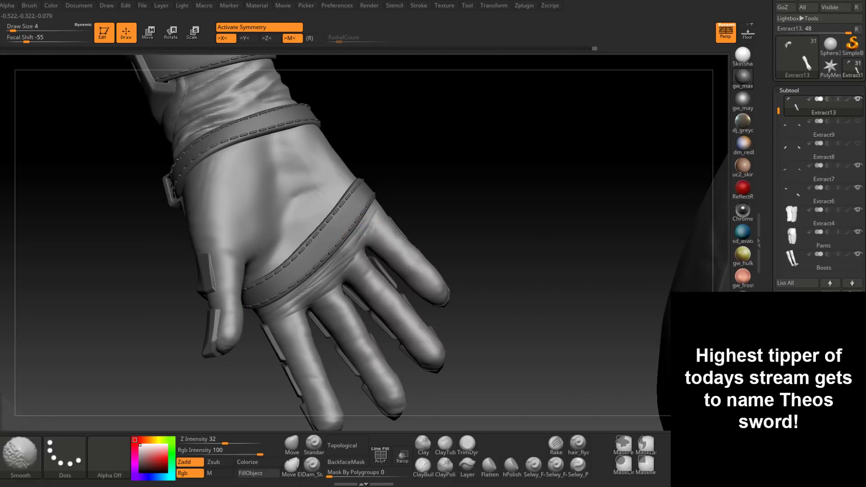
{"action": "mouse_move", "coordinate": [313, 283]}
{"action": "left_mouse_down", "text": "shift"}
{"action": "mouse_move", "coordinate": [355, 230]}
{"action": "mouse_move", "coordinate": [291, 305]}
{"action": "left_mouse_up", "text": "shift"}
{"action": "mouse_move", "coordinate": [363, 245]}
{"action": "right_mouse_down"}
{"action": "mouse_move", "coordinate": [352, 248]}
{"action": "mouse_move", "coordinate": [369, 253]}
{"action": "mouse_move", "coordinate": [315, 321]}
{"action": "mouse_move", "coordinate": [406, 234]}
{"action": "mouse_move", "coordinate": [342, 271]}
{"action": "mouse_move", "coordinate": [335, 284]}
{"action": "right_mouse_up"}
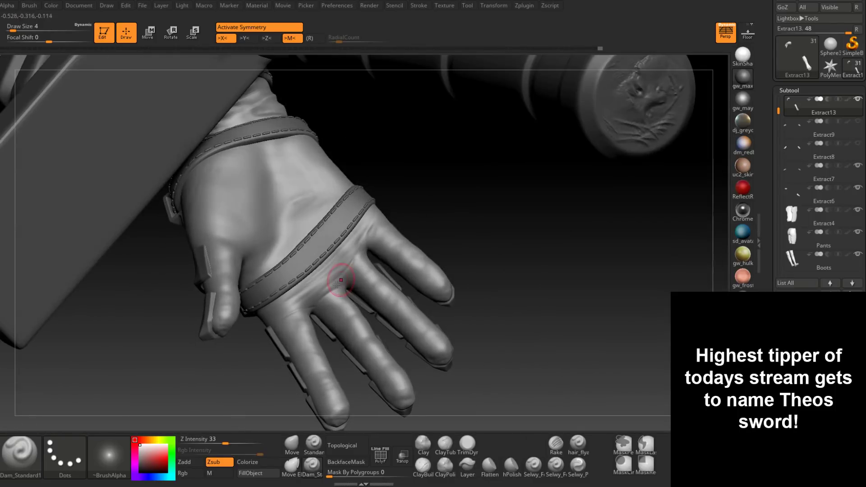
{"action": "left_click_drag", "start_coordinate": [336, 284], "coordinate": [311, 308], "text": "shift"}
Carve more fine creases at draw size 2 between the palm strap and the little finger and smooth them.
{"action": "right_click_drag", "start_coordinate": [328, 297], "coordinate": [316, 309]}
{"action": "key", "text": "space"}
{"action": "left_click_drag", "start_coordinate": [329, 308], "coordinate": [321, 308]}
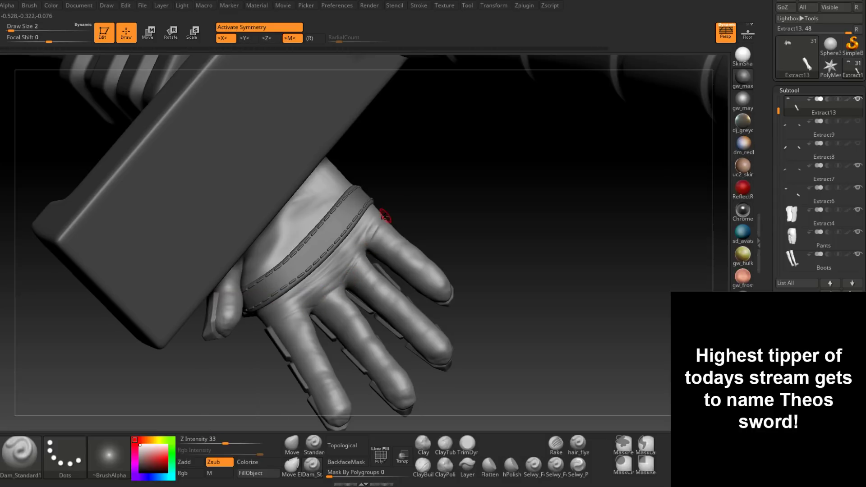
{"action": "left_click_drag", "start_coordinate": [365, 253], "coordinate": [380, 220]}
{"action": "right_click_drag", "start_coordinate": [388, 212], "coordinate": [437, 219]}
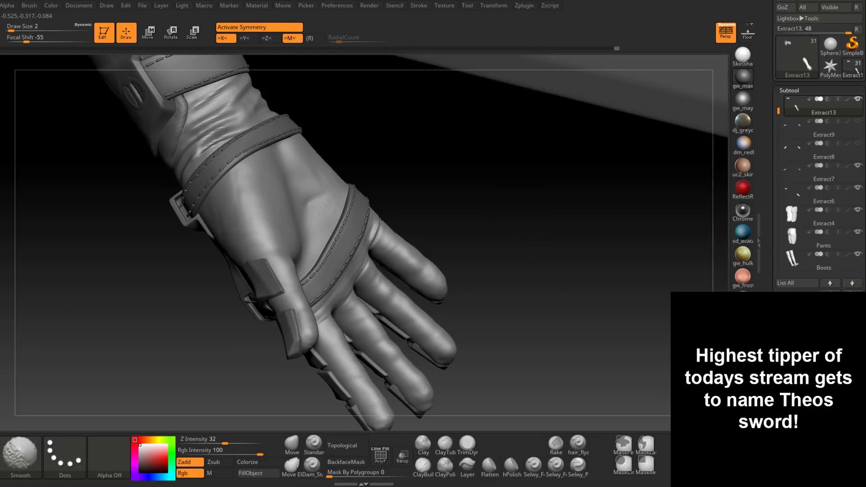
{"action": "left_click_drag", "start_coordinate": [370, 251], "coordinate": [356, 271], "text": "shift"}
Deepen the creases running along the finger side of the palm strap, then set the draw size to 3 for smoothing.
{"action": "right_click_drag", "start_coordinate": [346, 287], "coordinate": [319, 330]}
{"action": "key", "text": "space"}
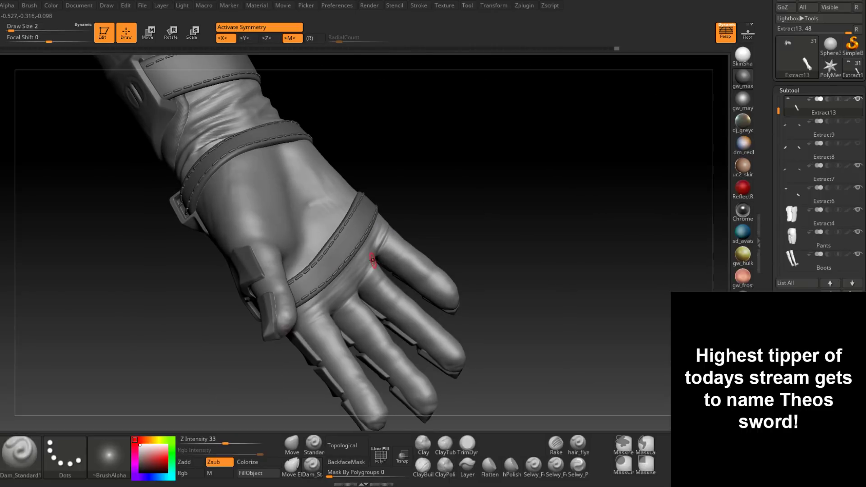
{"action": "left_click_drag", "start_coordinate": [374, 259], "coordinate": [357, 282]}
{"action": "mouse_move", "coordinate": [378, 229]}
{"action": "left_mouse_down"}
{"action": "mouse_move", "coordinate": [318, 305]}
{"action": "mouse_move", "coordinate": [370, 259]}
{"action": "left_mouse_up"}
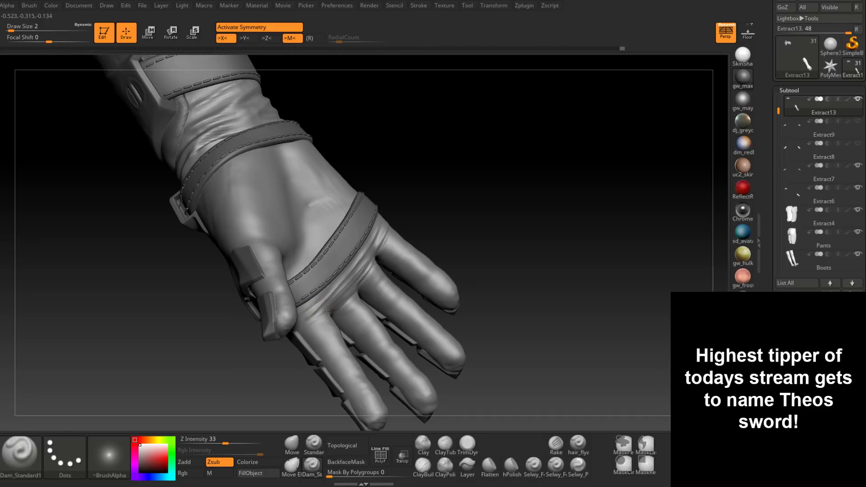
{"action": "right_click_drag", "start_coordinate": [325, 313], "coordinate": [303, 326]}
{"action": "right_click_drag", "start_coordinate": [509, 245], "coordinate": [416, 266]}
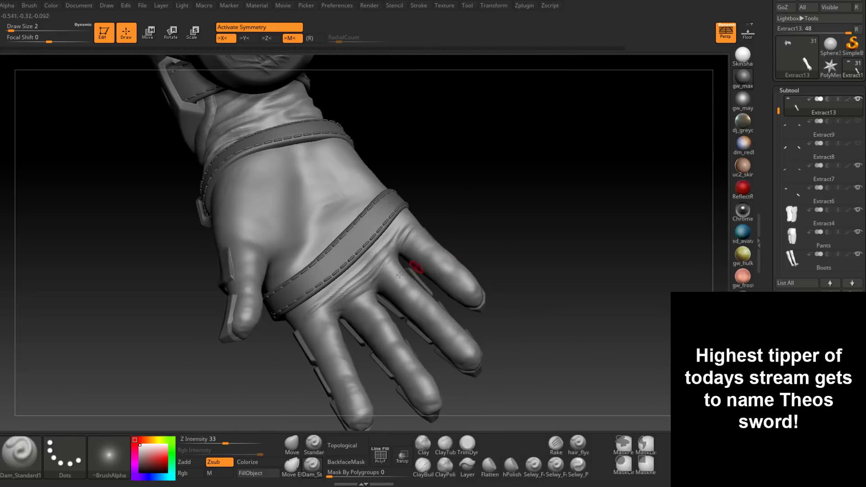
{"action": "key", "text": "space"}
{"action": "left_click_drag", "start_coordinate": [329, 305], "coordinate": [331, 299]}
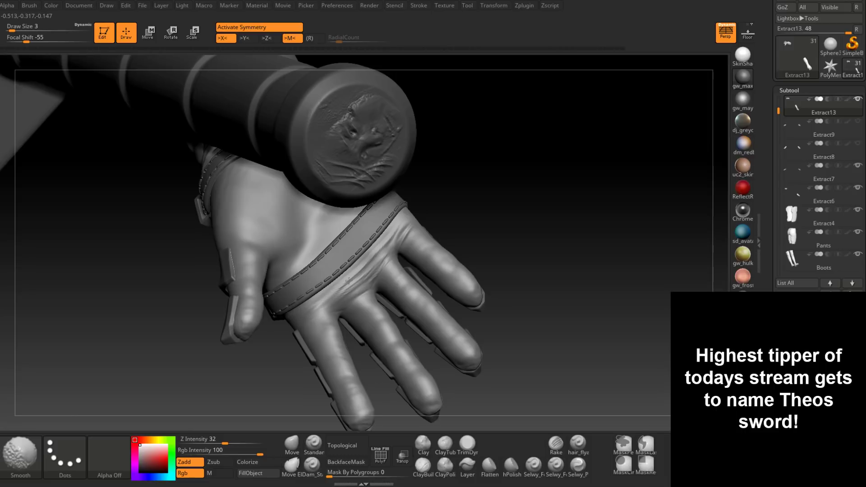
Build up diagonal cloth folds across the palm between the two straps with ClayBuildup at draw size 4.
{"action": "mouse_move", "coordinate": [363, 295]}
{"action": "right_mouse_down"}
{"action": "mouse_move", "coordinate": [379, 275]}
{"action": "mouse_move", "coordinate": [377, 293]}
{"action": "mouse_move", "coordinate": [429, 234]}
{"action": "mouse_move", "coordinate": [367, 309]}
{"action": "mouse_move", "coordinate": [367, 286]}
{"action": "mouse_move", "coordinate": [402, 268]}
{"action": "mouse_move", "coordinate": [346, 179]}
{"action": "mouse_move", "coordinate": [415, 166]}
{"action": "mouse_move", "coordinate": [460, 143]}
{"action": "mouse_move", "coordinate": [349, 195]}
{"action": "mouse_move", "coordinate": [375, 191]}
{"action": "right_mouse_up"}
{"action": "left_click", "coordinate": [425, 467]}
{"action": "mouse_move", "coordinate": [310, 244]}
{"action": "left_mouse_down"}
{"action": "mouse_move", "coordinate": [325, 270]}
{"action": "mouse_move", "coordinate": [331, 250]}
{"action": "left_mouse_up"}
{"action": "key", "text": "space"}
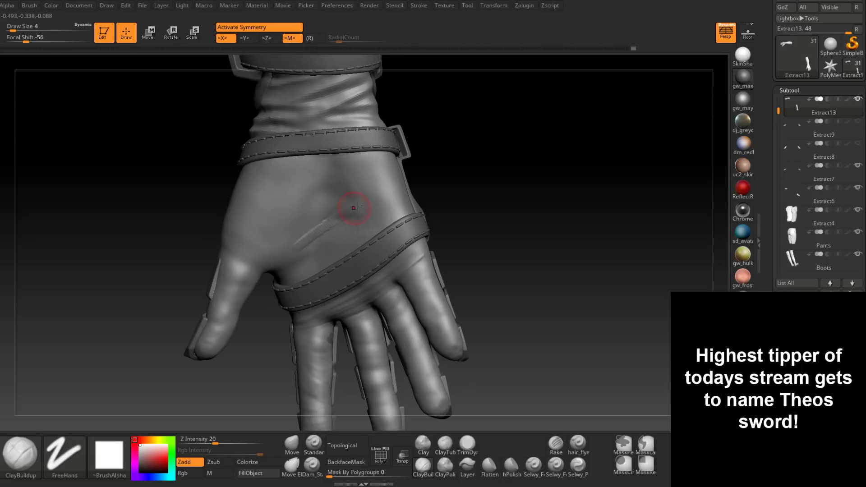
{"action": "mouse_move", "coordinate": [354, 207]}
{"action": "left_mouse_down"}
{"action": "mouse_move", "coordinate": [397, 174]}
{"action": "mouse_move", "coordinate": [249, 192]}
{"action": "mouse_move", "coordinate": [372, 160]}
{"action": "mouse_move", "coordinate": [237, 180]}
{"action": "mouse_move", "coordinate": [361, 166]}
{"action": "mouse_move", "coordinate": [268, 213]}
{"action": "mouse_move", "coordinate": [336, 193]}
{"action": "left_mouse_up"}
{"action": "right_click_drag", "start_coordinate": [336, 193], "coordinate": [361, 201]}
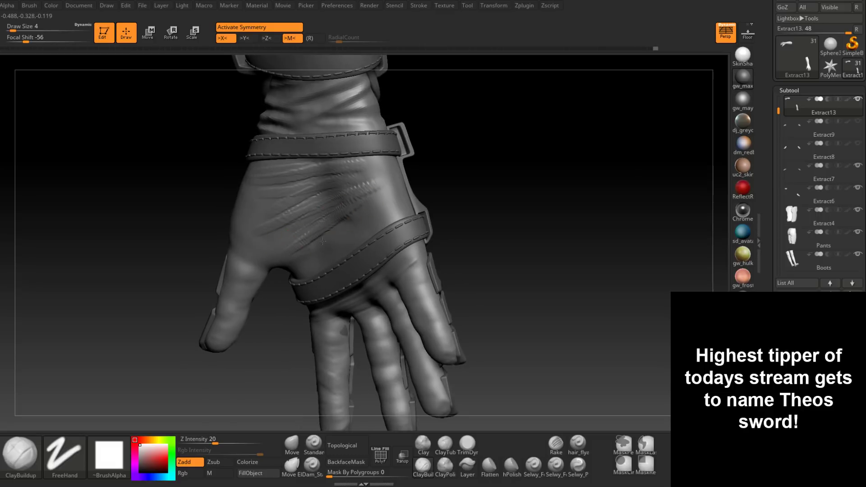
Add more ClayBuildup folds on the lower palm between the thumb base and the palm strap.
{"action": "right_click_drag", "start_coordinate": [307, 256], "coordinate": [368, 232]}
{"action": "mouse_move", "coordinate": [319, 258]}
{"action": "right_mouse_down"}
{"action": "mouse_move", "coordinate": [295, 228]}
{"action": "mouse_move", "coordinate": [345, 242]}
{"action": "right_mouse_up"}
{"action": "mouse_move", "coordinate": [273, 298]}
{"action": "left_mouse_down"}
{"action": "mouse_move", "coordinate": [360, 237]}
{"action": "mouse_move", "coordinate": [307, 275]}
{"action": "left_mouse_up"}
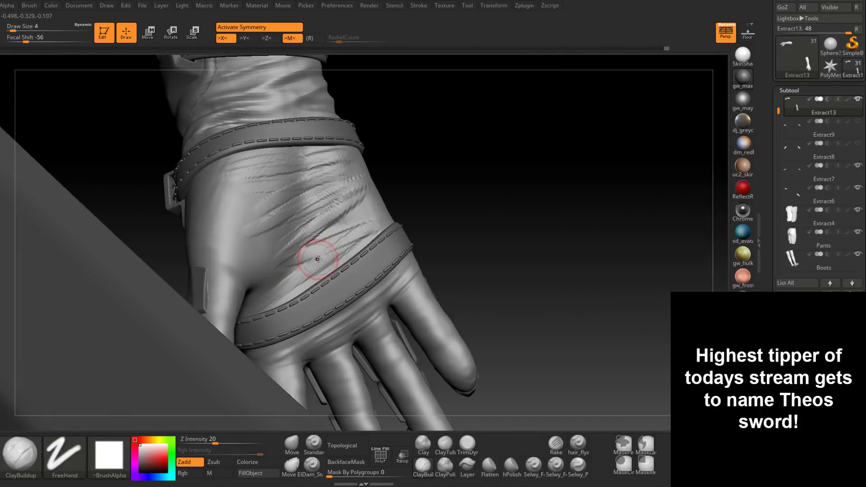
{"action": "mouse_move", "coordinate": [317, 259]}
{"action": "right_mouse_down"}
{"action": "mouse_move", "coordinate": [316, 248]}
{"action": "mouse_move", "coordinate": [301, 275]}
{"action": "right_mouse_up"}
{"action": "left_click_drag", "start_coordinate": [301, 274], "coordinate": [312, 256]}
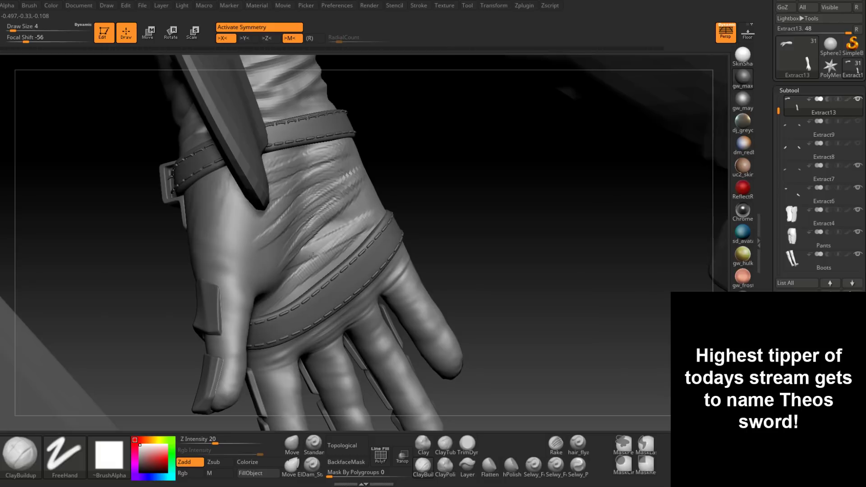
{"action": "right_click_drag", "start_coordinate": [312, 256], "coordinate": [316, 234]}
Smooth the folds across the palm and thumb base at draw size 8.
{"action": "mouse_move", "coordinate": [289, 252]}
{"action": "left_mouse_down", "text": "shift"}
{"action": "mouse_move", "coordinate": [322, 194]}
{"action": "mouse_move", "coordinate": [348, 253]}
{"action": "left_mouse_up", "text": "shift"}
{"action": "mouse_move", "coordinate": [269, 212]}
{"action": "right_mouse_down"}
{"action": "mouse_move", "coordinate": [284, 193]}
{"action": "mouse_move", "coordinate": [257, 168]}
{"action": "right_mouse_up"}
{"action": "left_click_drag", "start_coordinate": [257, 168], "coordinate": [276, 223], "text": "shift"}
{"action": "mouse_move", "coordinate": [276, 224]}
{"action": "right_mouse_down"}
{"action": "mouse_move", "coordinate": [252, 219]}
{"action": "mouse_move", "coordinate": [284, 221]}
{"action": "right_mouse_up"}
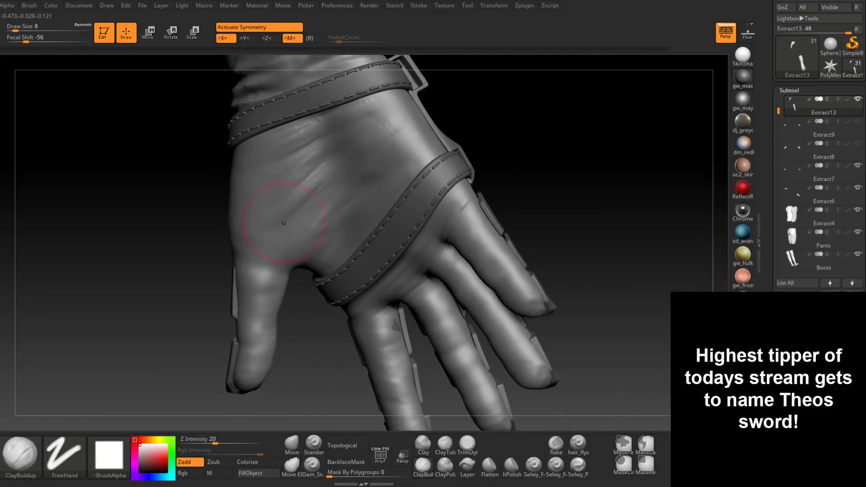
Carve creases on the palm below the wrist strap with Dam_Standard, reduce the draw size to 3 and smooth them.
{"action": "left_click", "coordinate": [312, 466]}
{"action": "mouse_move", "coordinate": [311, 189]}
{"action": "right_mouse_down", "text": "alt"}
{"action": "mouse_move", "coordinate": [295, 235]}
{"action": "mouse_move", "coordinate": [293, 205]}
{"action": "right_mouse_up", "text": "alt"}
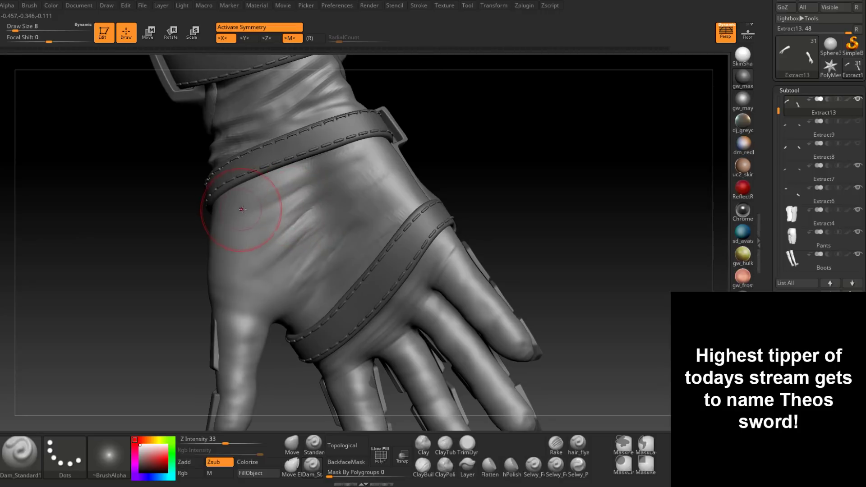
{"action": "left_click_drag", "start_coordinate": [241, 210], "coordinate": [365, 151]}
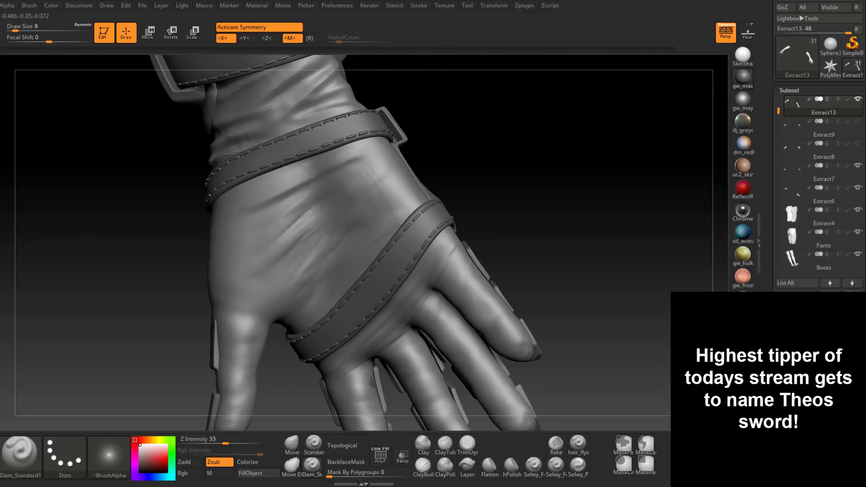
{"action": "type", "text": "s3"}
{"action": "key", "text": "Return"}
{"action": "left_click_drag", "start_coordinate": [271, 199], "coordinate": [254, 205], "text": "shift"}
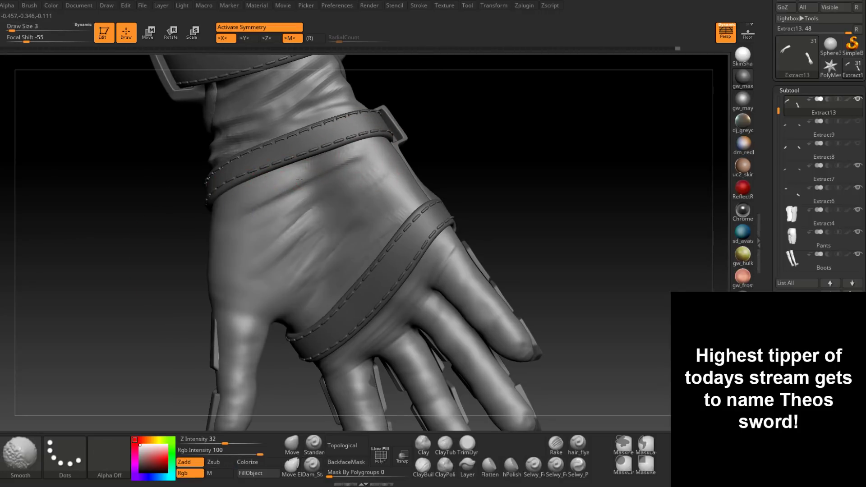
{"action": "left_click_drag", "start_coordinate": [359, 156], "coordinate": [373, 152], "text": "shift"}
Carve and soften fine diagonal creases across the middle of the palm toward the thumb base.
{"action": "right_click_drag", "start_coordinate": [366, 158], "coordinate": [348, 177]}
{"action": "mouse_move", "coordinate": [315, 202]}
{"action": "left_mouse_down"}
{"action": "mouse_move", "coordinate": [266, 245]}
{"action": "mouse_move", "coordinate": [283, 228]}
{"action": "left_mouse_up"}
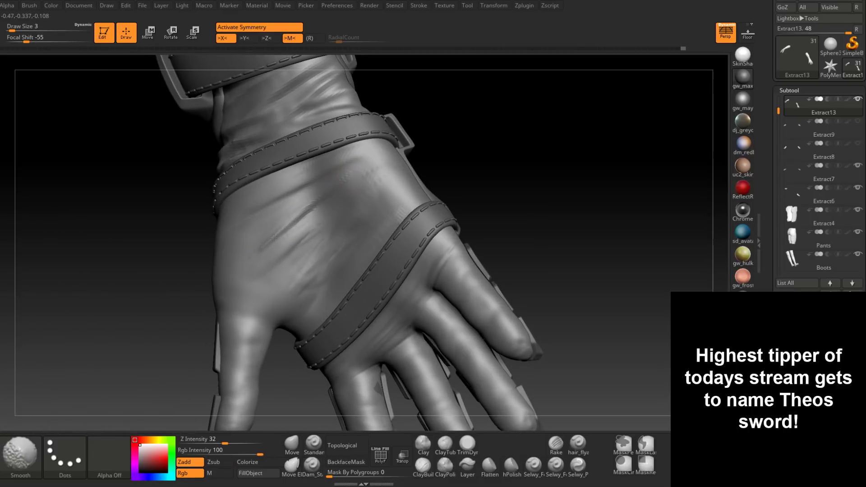
{"action": "right_click_drag", "start_coordinate": [359, 171], "coordinate": [340, 178]}
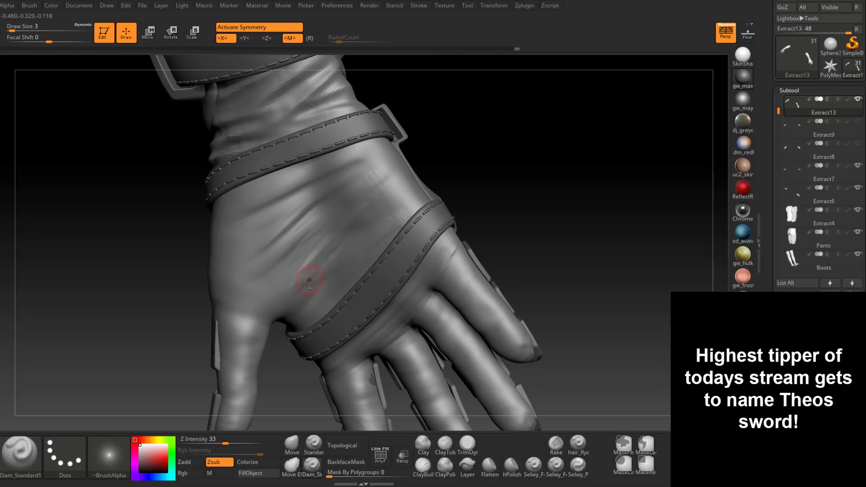
{"action": "key", "text": "shift"}
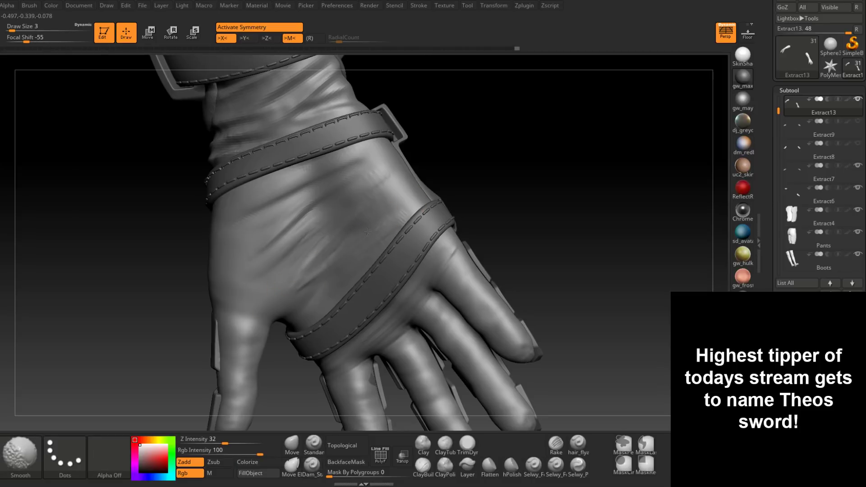
Draw a stitched seam along the side of the thumb from the wrist strap to the thumb tip with the ryan double-seam brush at draw size 4.
{"action": "mouse_move", "coordinate": [356, 228]}
{"action": "right_mouse_down", "text": "ctrl"}
{"action": "mouse_move", "coordinate": [385, 218]}
{"action": "mouse_move", "coordinate": [429, 226]}
{"action": "mouse_move", "coordinate": [392, 248]}
{"action": "mouse_move", "coordinate": [415, 255]}
{"action": "mouse_move", "coordinate": [417, 215]}
{"action": "mouse_move", "coordinate": [385, 272]}
{"action": "mouse_move", "coordinate": [350, 247]}
{"action": "mouse_move", "coordinate": [375, 277]}
{"action": "mouse_move", "coordinate": [367, 257]}
{"action": "right_mouse_up", "text": "ctrl"}
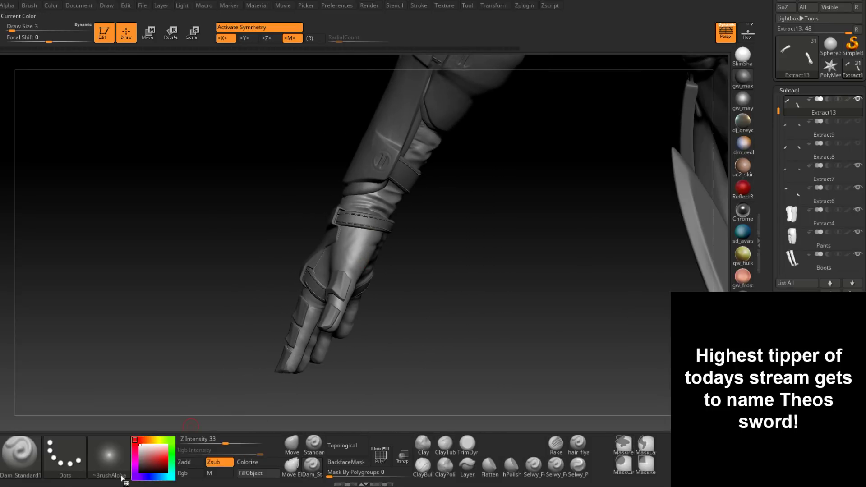
{"action": "left_click", "coordinate": [29, 470]}
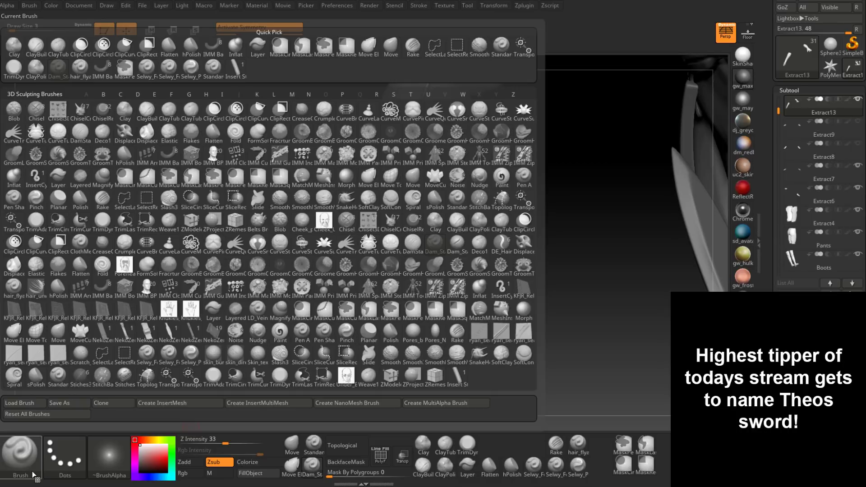
{"action": "left_click", "coordinate": [18, 361]}
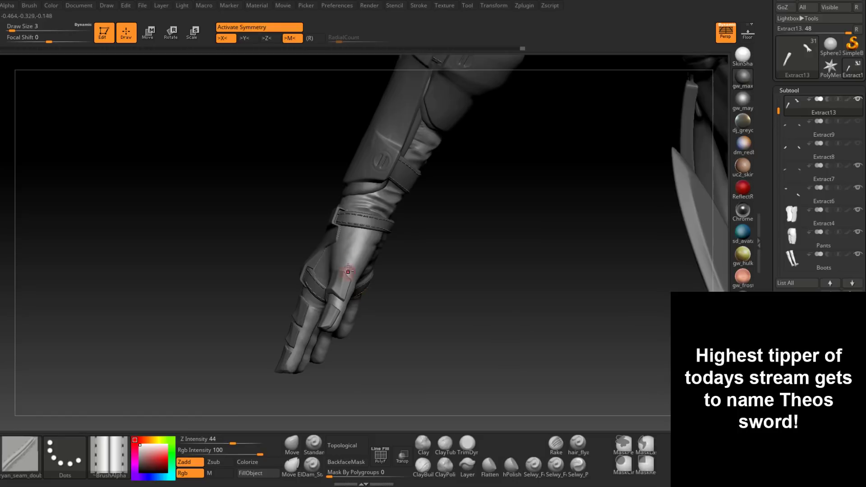
{"action": "mouse_move", "coordinate": [362, 224]}
{"action": "right_mouse_down", "text": "ctrl"}
{"action": "mouse_move", "coordinate": [384, 239]}
{"action": "mouse_move", "coordinate": [365, 230]}
{"action": "mouse_move", "coordinate": [383, 204]}
{"action": "right_mouse_up", "text": "ctrl"}
{"action": "key", "text": "space"}
{"action": "left_click", "coordinate": [384, 204]}
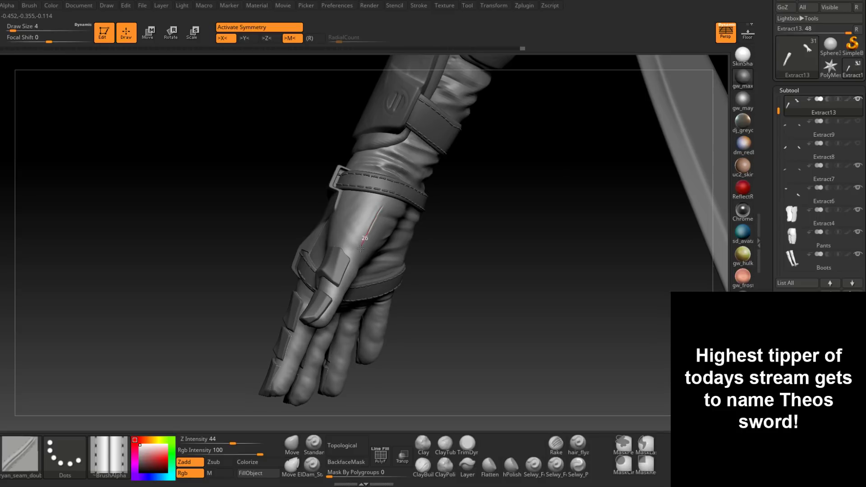
{"action": "left_click_drag", "start_coordinate": [352, 266], "coordinate": [352, 267]}
{"action": "right_click_drag", "start_coordinate": [388, 264], "coordinate": [354, 266]}
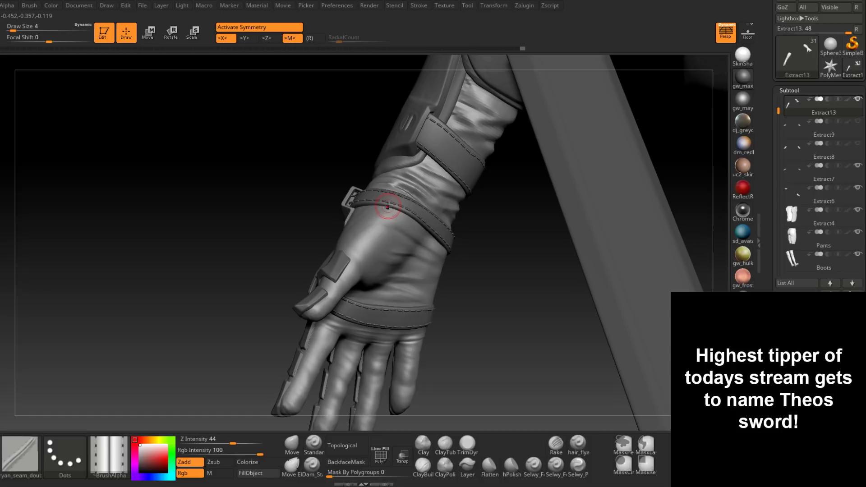
{"action": "left_click_drag", "start_coordinate": [366, 240], "coordinate": [356, 254]}
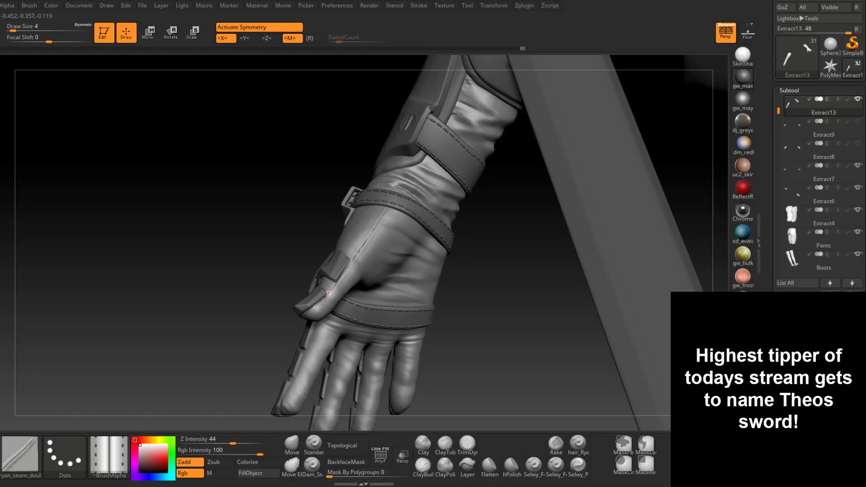
{"action": "left_click_drag", "start_coordinate": [323, 300], "coordinate": [312, 311]}
Extend the thumb seam beneath the wrist strap onto the forearm sleeve and add a seam along the thumb's inner side.
{"action": "right_click_drag", "start_coordinate": [350, 270], "coordinate": [356, 263]}
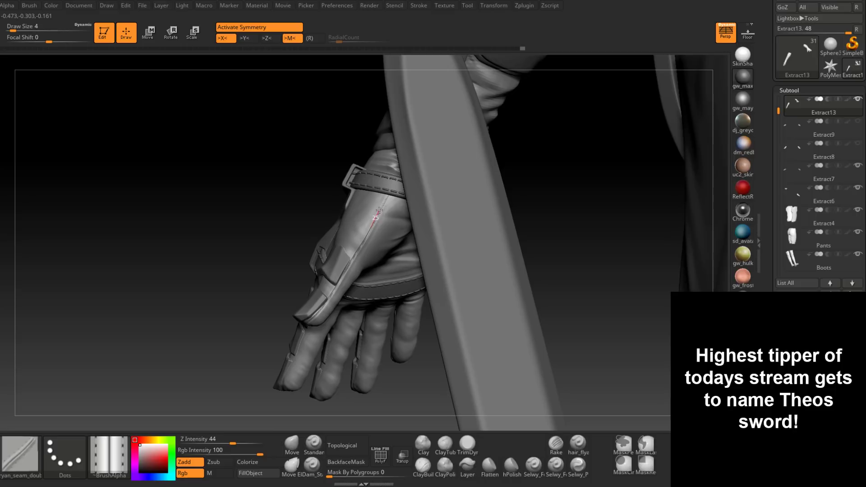
{"action": "left_click_drag", "start_coordinate": [387, 197], "coordinate": [388, 193]}
{"action": "mouse_move", "coordinate": [383, 206]}
{"action": "right_mouse_down"}
{"action": "mouse_move", "coordinate": [368, 222]}
{"action": "mouse_move", "coordinate": [361, 281]}
{"action": "mouse_move", "coordinate": [361, 246]}
{"action": "right_mouse_up"}
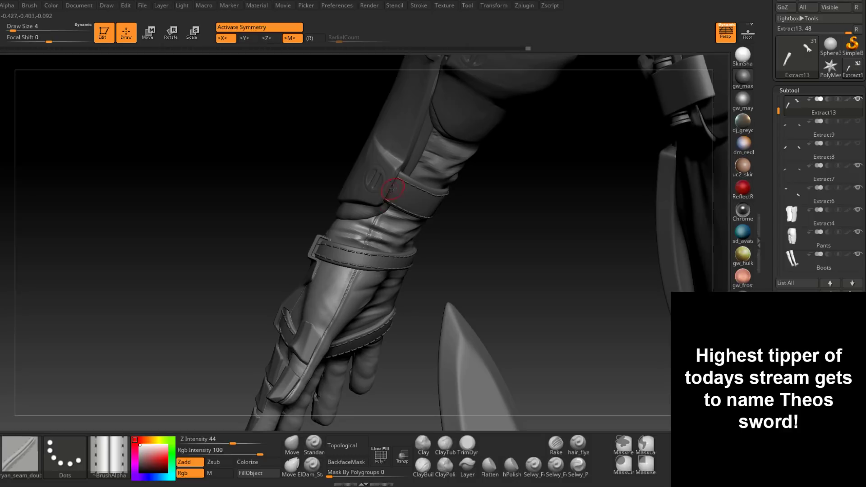
{"action": "right_click_drag", "start_coordinate": [392, 187], "coordinate": [381, 210]}
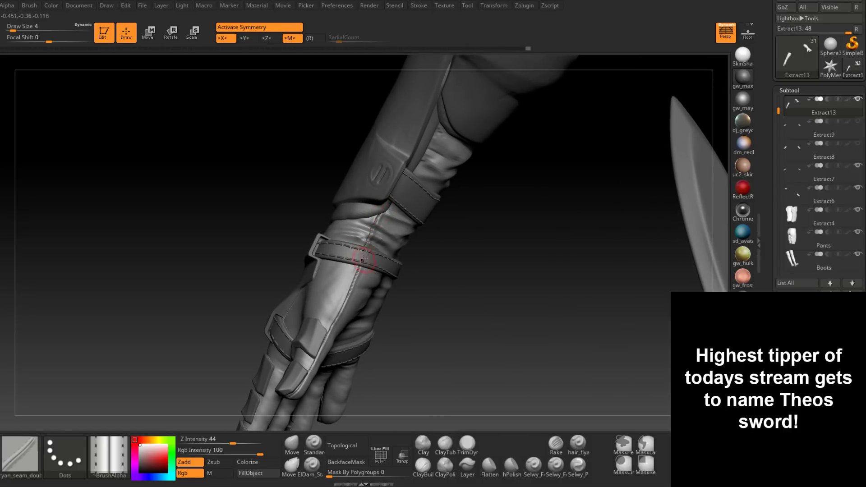
{"action": "mouse_move", "coordinate": [364, 259]}
{"action": "right_mouse_down"}
{"action": "mouse_move", "coordinate": [382, 229]}
{"action": "mouse_move", "coordinate": [391, 259]}
{"action": "mouse_move", "coordinate": [411, 269]}
{"action": "mouse_move", "coordinate": [351, 285]}
{"action": "mouse_move", "coordinate": [387, 243]}
{"action": "mouse_move", "coordinate": [384, 253]}
{"action": "right_mouse_up"}
{"action": "right_click", "coordinate": [384, 253]}
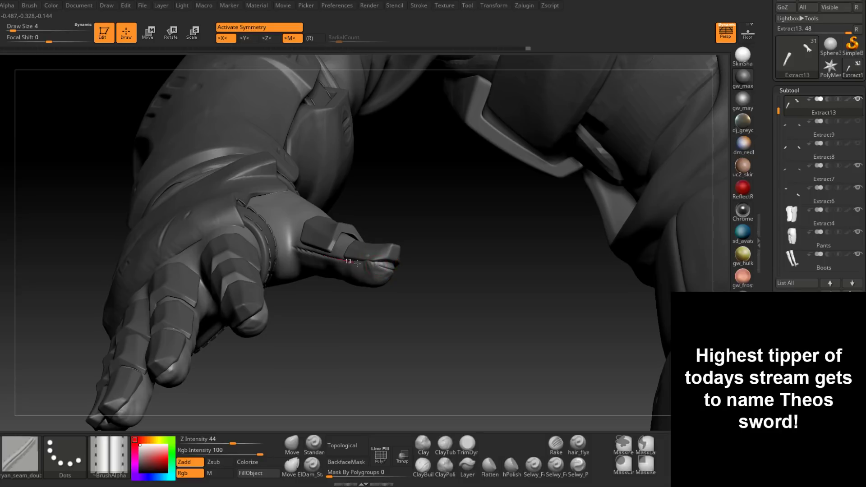
Adjust the thumb tip around its armor plate with the Move brush at draw size 7.
{"action": "mouse_move", "coordinate": [415, 269]}
{"action": "right_mouse_down"}
{"action": "mouse_move", "coordinate": [392, 285]}
{"action": "mouse_move", "coordinate": [381, 317]}
{"action": "mouse_move", "coordinate": [326, 352]}
{"action": "mouse_move", "coordinate": [315, 371]}
{"action": "right_mouse_up"}
{"action": "left_click", "coordinate": [294, 444]}
{"action": "key", "text": "space"}
{"action": "left_click_drag", "start_coordinate": [335, 308], "coordinate": [328, 307]}
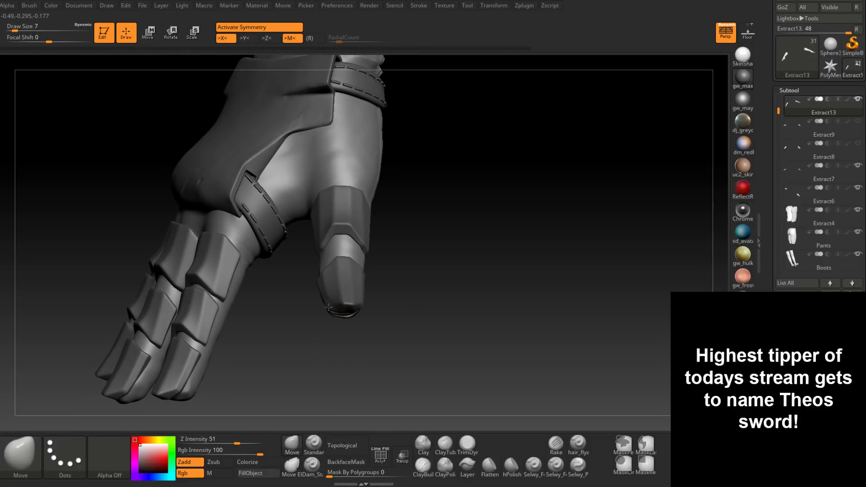
{"action": "right_click_drag", "start_coordinate": [329, 308], "coordinate": [343, 324]}
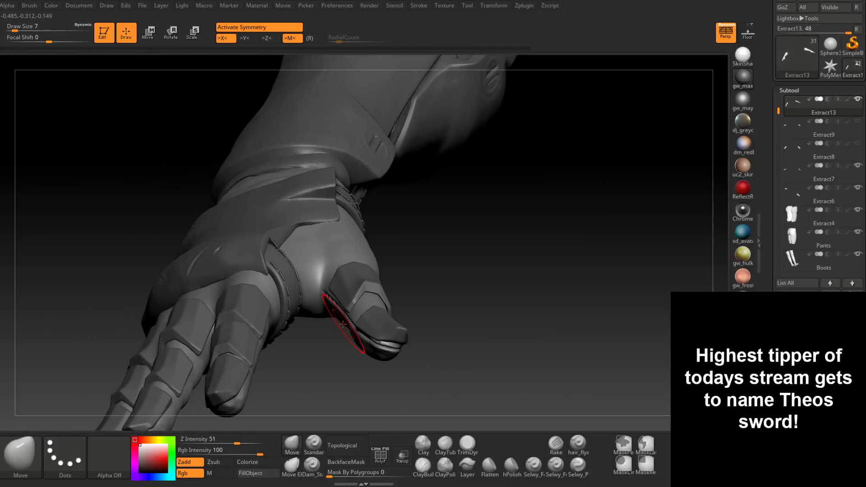
Draw a double seam from the thumb web under the palm strap and along the index finger's side at draw size 4.
{"action": "left_click", "coordinate": [32, 456]}
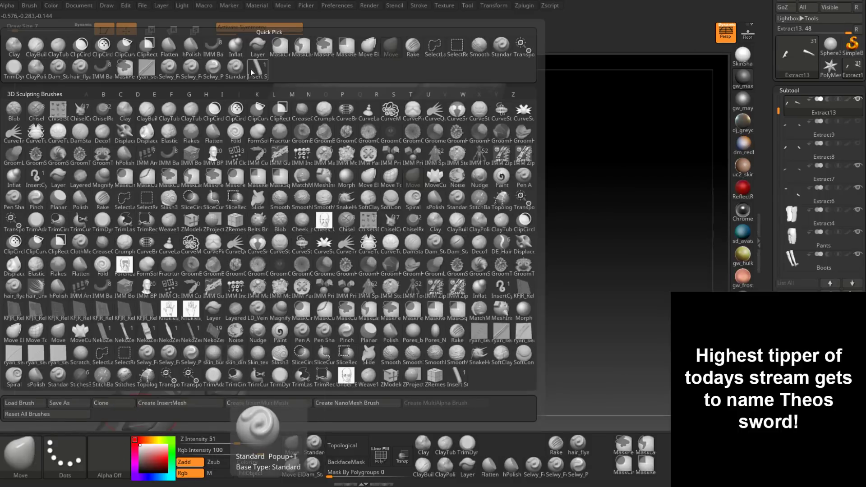
{"action": "left_click", "coordinate": [149, 69]}
{"action": "mouse_move", "coordinate": [384, 210]}
{"action": "right_mouse_down"}
{"action": "mouse_move", "coordinate": [391, 196]}
{"action": "mouse_move", "coordinate": [370, 189]}
{"action": "mouse_move", "coordinate": [384, 189]}
{"action": "right_mouse_up"}
{"action": "key", "text": "space"}
{"action": "left_click", "coordinate": [386, 199]}
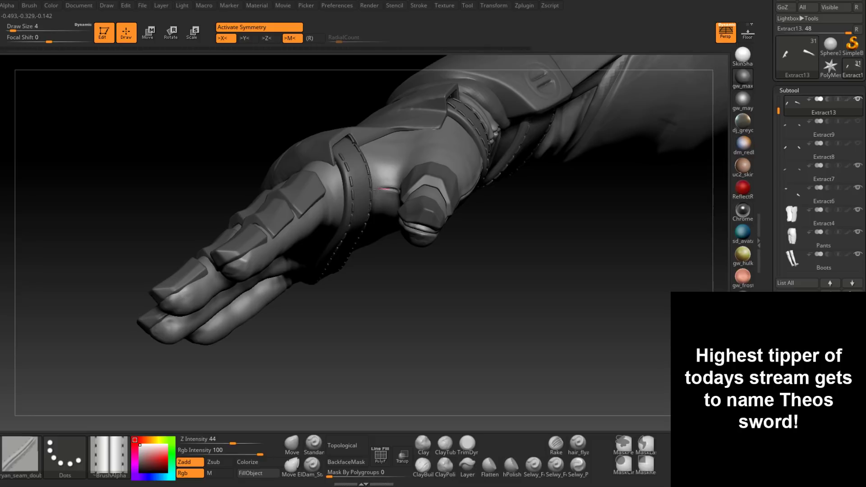
{"action": "left_click_drag", "start_coordinate": [377, 188], "coordinate": [359, 191]}
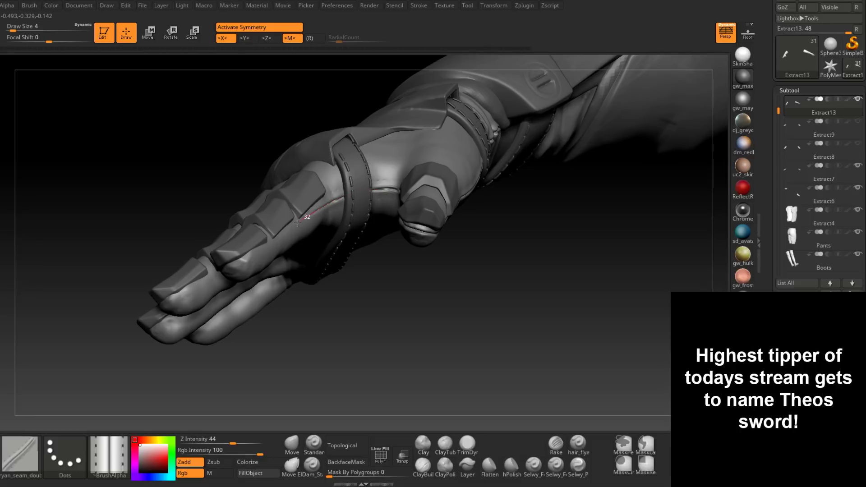
{"action": "left_click_drag", "start_coordinate": [244, 265], "coordinate": [225, 275]}
Carry the seam around the index fingertip and down the finger's other side to the web beside the middle finger.
{"action": "mouse_move", "coordinate": [226, 275]}
{"action": "right_mouse_down"}
{"action": "mouse_move", "coordinate": [393, 189]}
{"action": "mouse_move", "coordinate": [360, 210]}
{"action": "right_mouse_up"}
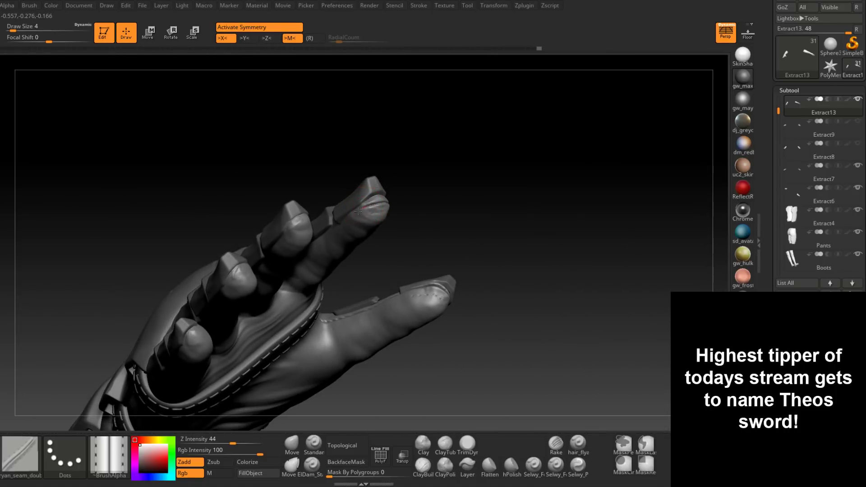
{"action": "right_click_drag", "start_coordinate": [325, 258], "coordinate": [316, 251]}
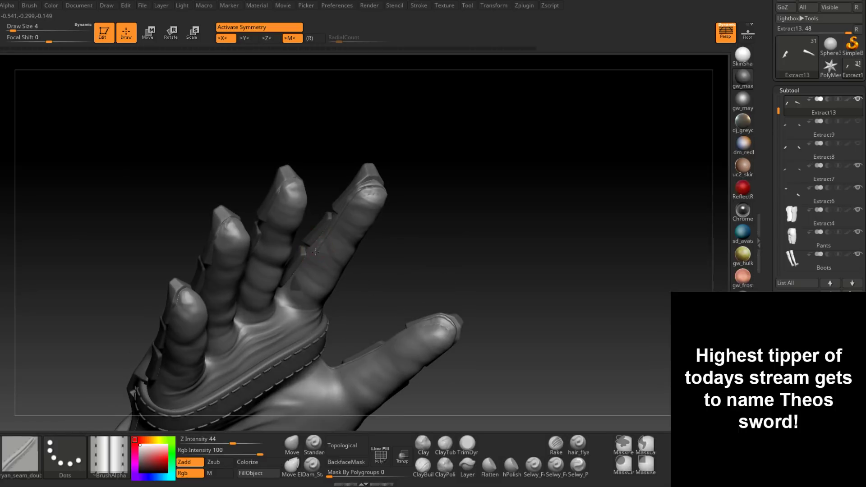
{"action": "right_click_drag", "start_coordinate": [276, 298], "coordinate": [286, 290]}
{"action": "left_click_drag", "start_coordinate": [286, 290], "coordinate": [270, 300]}
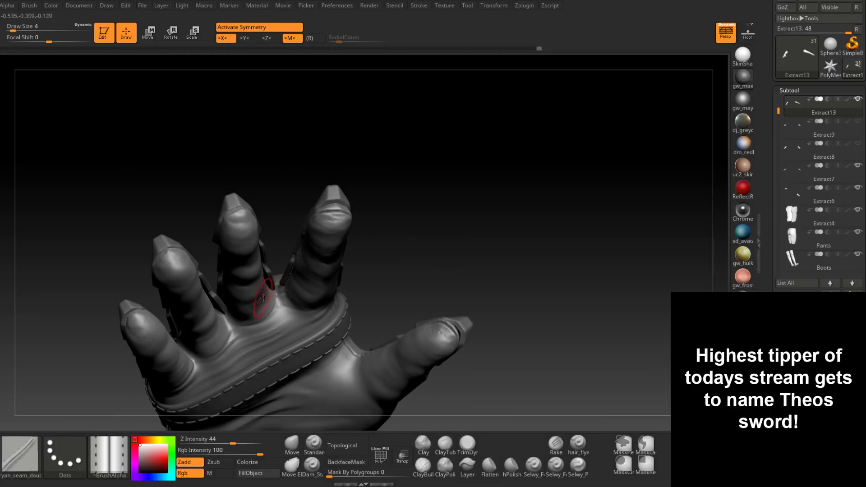
Draw the seam up the middle finger's side, around its tip and down to the web beside the ring finger.
{"action": "right_click_drag", "start_coordinate": [262, 298], "coordinate": [270, 297]}
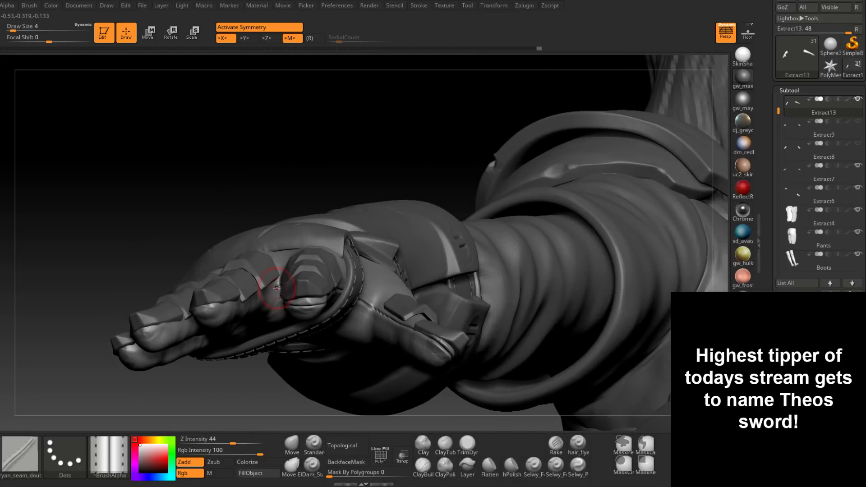
{"action": "left_click_drag", "start_coordinate": [269, 289], "coordinate": [205, 311]}
{"action": "right_click_drag", "start_coordinate": [194, 319], "coordinate": [332, 247]}
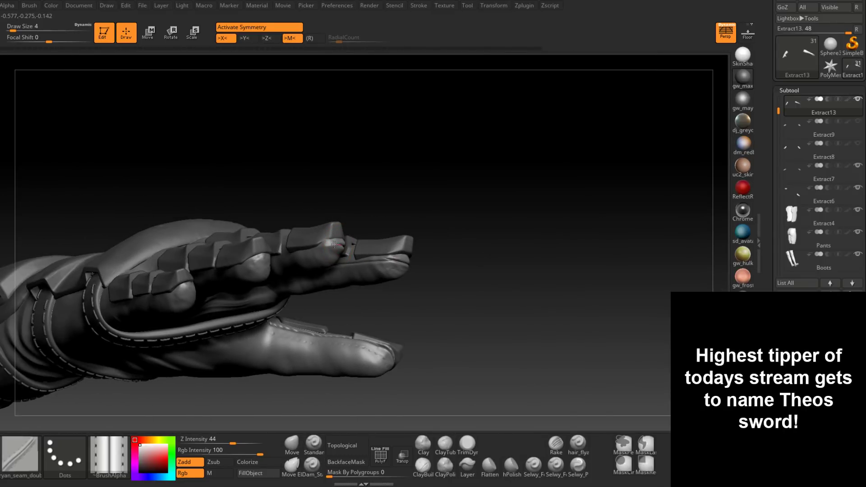
{"action": "mouse_move", "coordinate": [334, 245]}
{"action": "right_mouse_down"}
{"action": "mouse_move", "coordinate": [354, 243]}
{"action": "mouse_move", "coordinate": [343, 262]}
{"action": "mouse_move", "coordinate": [327, 231]}
{"action": "right_mouse_up"}
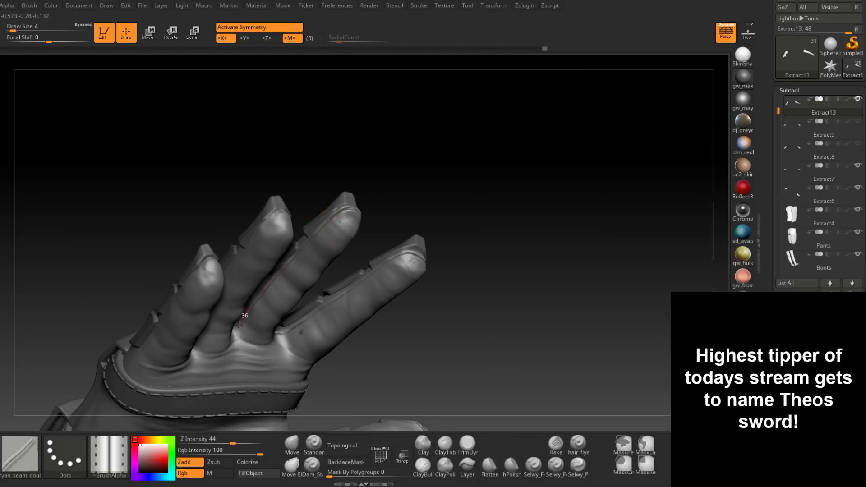
Run the seam up the ring finger, around its tip and down its outer side to the web beside the little finger.
{"action": "right_click_drag", "start_coordinate": [279, 293], "coordinate": [318, 185]}
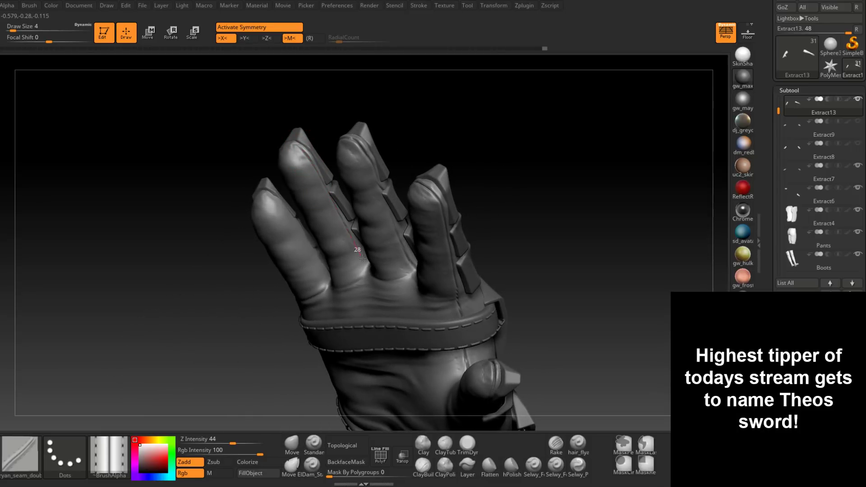
{"action": "right_click_drag", "start_coordinate": [375, 273], "coordinate": [363, 155]}
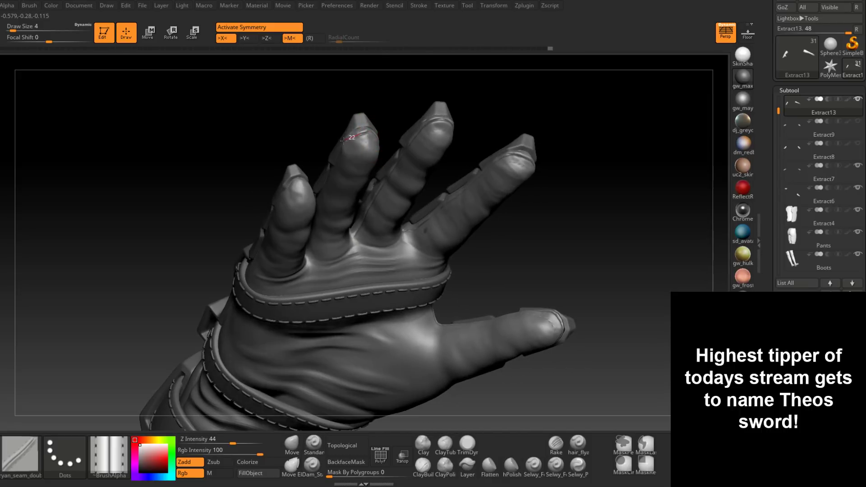
{"action": "right_click_drag", "start_coordinate": [344, 156], "coordinate": [341, 151]}
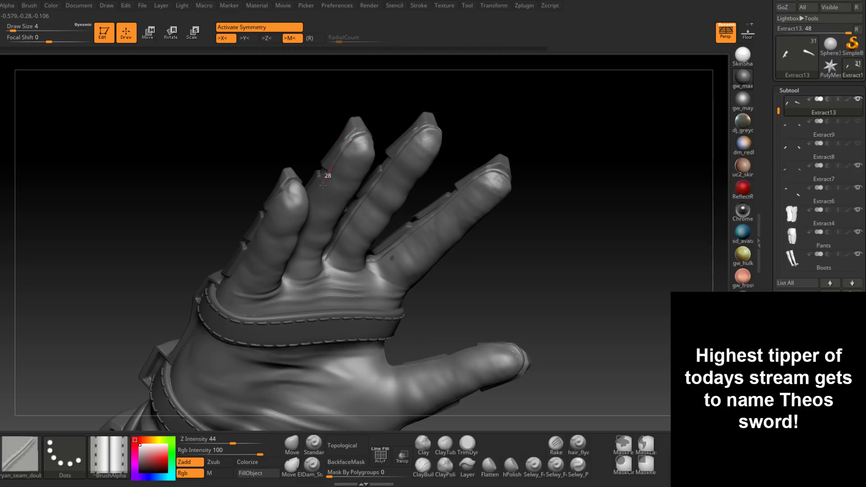
{"action": "right_click_drag", "start_coordinate": [302, 233], "coordinate": [311, 206]}
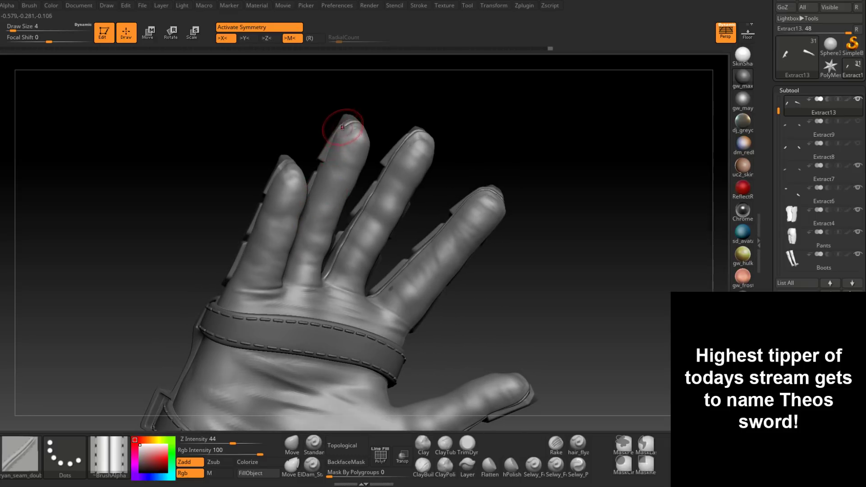
{"action": "left_click_drag", "start_coordinate": [331, 148], "coordinate": [318, 178]}
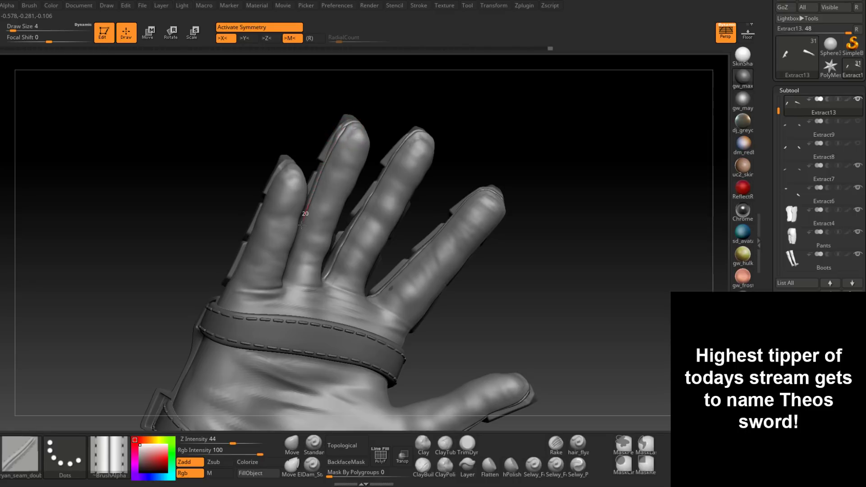
{"action": "left_click_drag", "start_coordinate": [284, 282], "coordinate": [283, 284]}
{"action": "right_click_drag", "start_coordinate": [280, 295], "coordinate": [309, 253]}
{"action": "left_click_drag", "start_coordinate": [285, 279], "coordinate": [311, 193]}
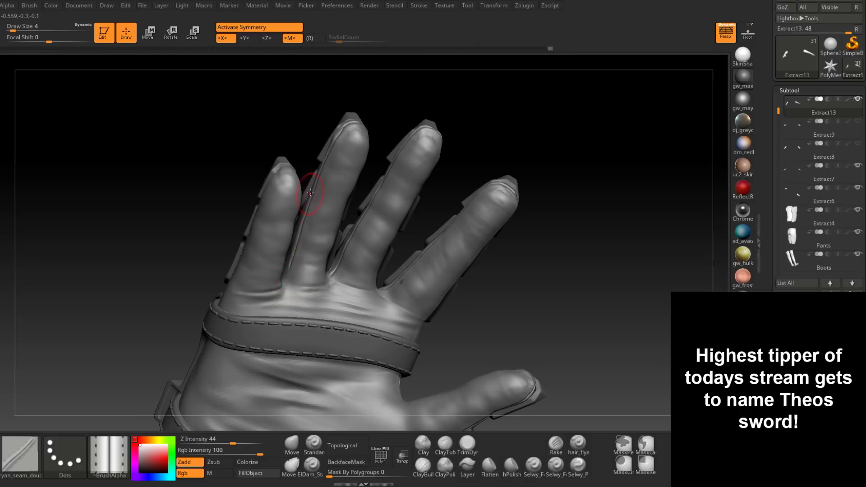
Run the seam up the little finger, around its tip and back along its outer side toward the palm strap.
{"action": "left_click_drag", "start_coordinate": [278, 296], "coordinate": [284, 296]}
{"action": "mouse_move", "coordinate": [291, 298]}
{"action": "right_mouse_down"}
{"action": "mouse_move", "coordinate": [343, 199]}
{"action": "mouse_move", "coordinate": [265, 275]}
{"action": "right_mouse_up"}
{"action": "left_click_drag", "start_coordinate": [259, 280], "coordinate": [378, 175]}
{"action": "right_click_drag", "start_coordinate": [378, 175], "coordinate": [318, 198]}
{"action": "left_click_drag", "start_coordinate": [365, 185], "coordinate": [398, 178]}
{"action": "right_click_drag", "start_coordinate": [399, 178], "coordinate": [377, 180]}
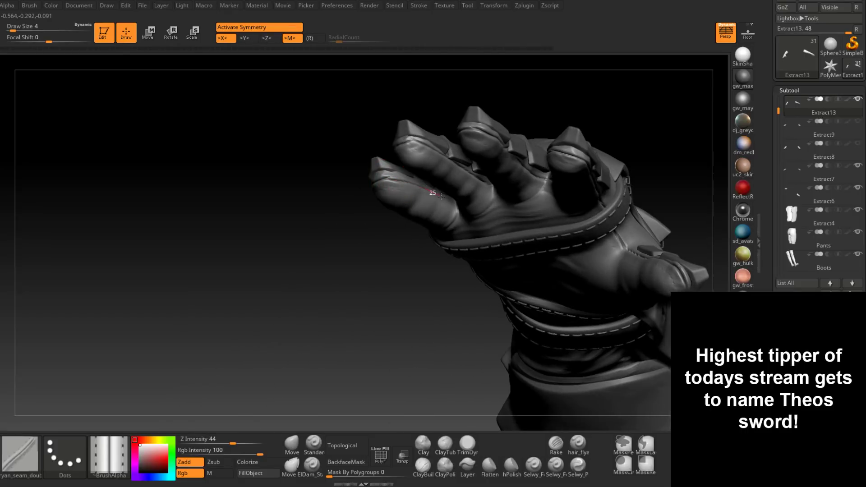
{"action": "mouse_move", "coordinate": [472, 216]}
{"action": "right_mouse_down"}
{"action": "mouse_move", "coordinate": [479, 227]}
{"action": "mouse_move", "coordinate": [463, 266]}
{"action": "mouse_move", "coordinate": [417, 274]}
{"action": "mouse_move", "coordinate": [402, 316]}
{"action": "right_mouse_up"}
Refine the seam lines at the fingertips with Dam_Standard at draw size 1.
{"action": "left_click", "coordinate": [313, 466]}
{"action": "key", "text": "space"}
{"action": "left_click_drag", "start_coordinate": [423, 256], "coordinate": [418, 256]}
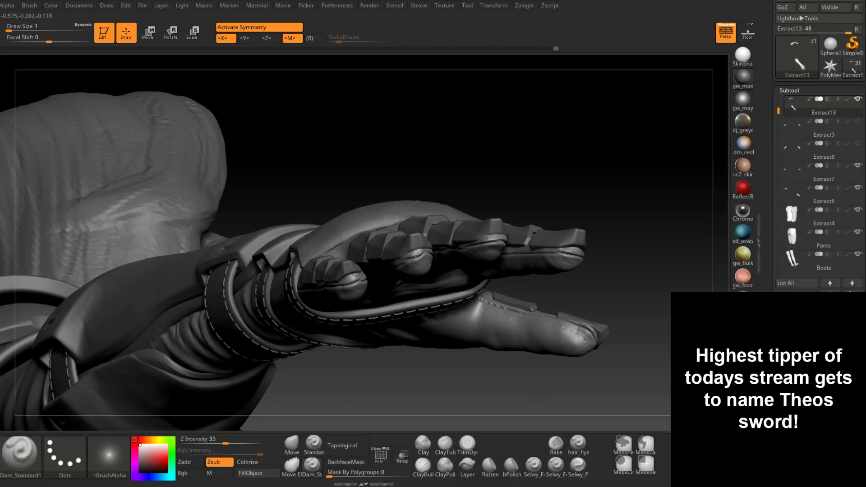
{"action": "right_click_drag", "start_coordinate": [418, 256], "coordinate": [392, 290]}
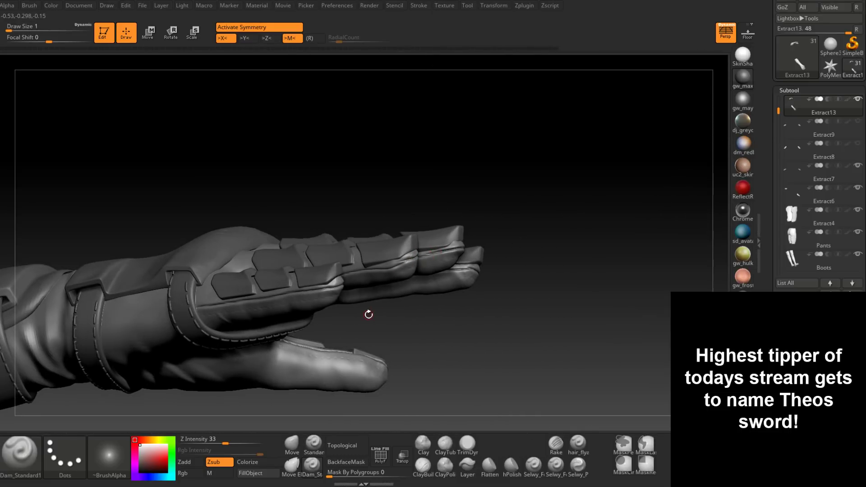
Adjust the fabric of the fingertips beneath the armor plates with the Move brush at draw sizes 5 and 7.
{"action": "left_click", "coordinate": [291, 444]}
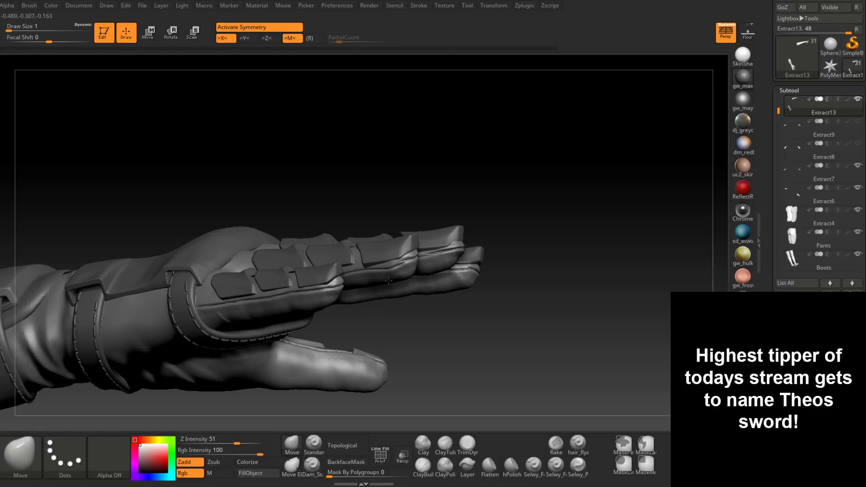
{"action": "right_click_drag", "start_coordinate": [455, 237], "coordinate": [456, 252]}
{"action": "key", "text": "space"}
{"action": "left_click_drag", "start_coordinate": [456, 252], "coordinate": [461, 251]}
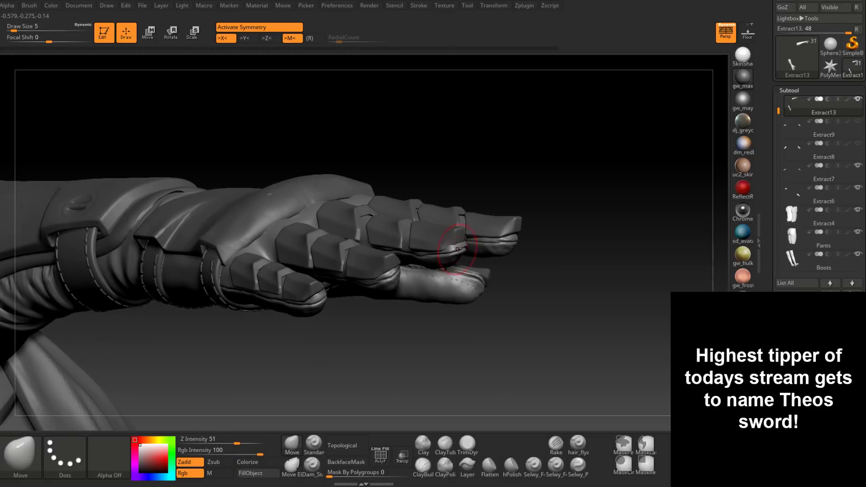
{"action": "mouse_move", "coordinate": [459, 253]}
{"action": "right_mouse_down"}
{"action": "mouse_move", "coordinate": [444, 253]}
{"action": "mouse_move", "coordinate": [459, 250]}
{"action": "right_mouse_up"}
{"action": "key", "text": "space"}
{"action": "left_click_drag", "start_coordinate": [459, 249], "coordinate": [456, 249]}
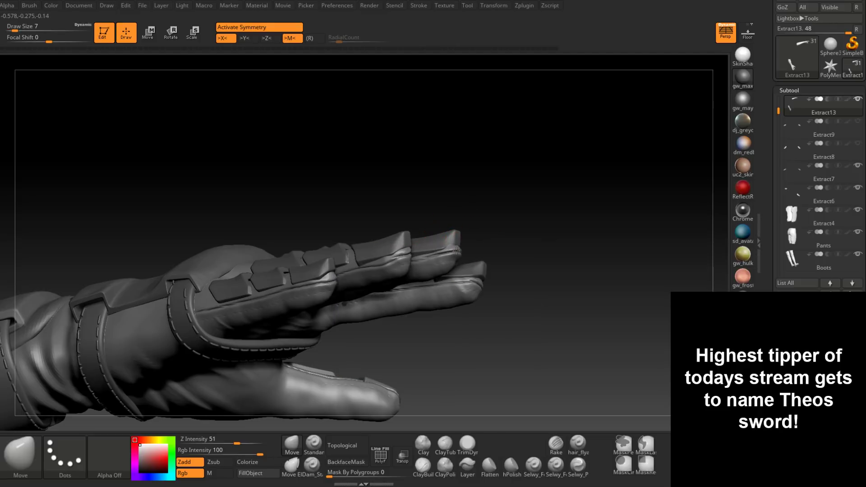
{"action": "right_click_drag", "start_coordinate": [456, 253], "coordinate": [444, 270]}
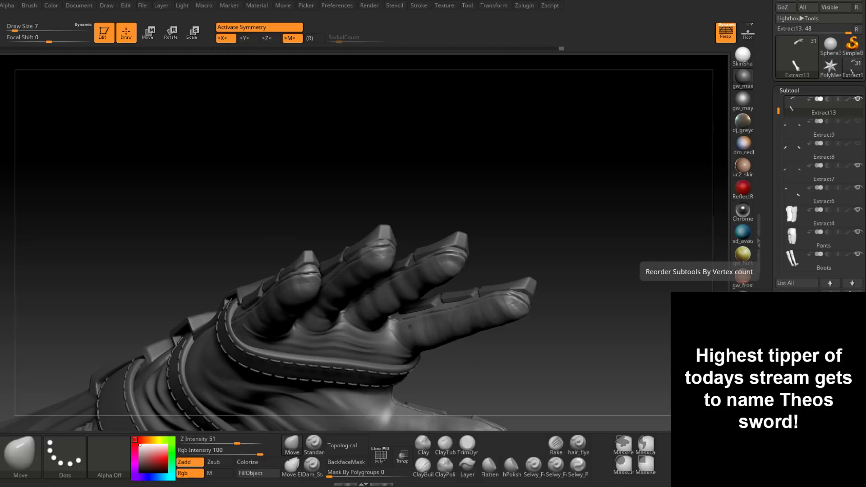
Reshape the fingertips from the palm side with the Move brush at draw size 13, then reduce the draw size to 9.
{"action": "right_click_drag", "start_coordinate": [552, 226], "coordinate": [541, 228]}
{"action": "mouse_move", "coordinate": [419, 240]}
{"action": "right_mouse_down"}
{"action": "mouse_move", "coordinate": [401, 233]}
{"action": "mouse_move", "coordinate": [387, 259]}
{"action": "mouse_move", "coordinate": [430, 241]}
{"action": "mouse_move", "coordinate": [514, 172]}
{"action": "right_mouse_up"}
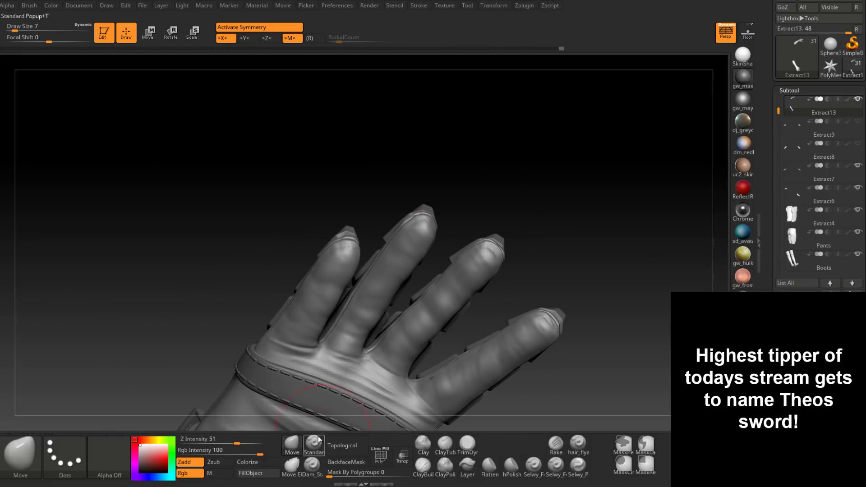
{"action": "key", "text": "space"}
{"action": "left_click_drag", "start_coordinate": [428, 225], "coordinate": [433, 225]}
{"action": "mouse_move", "coordinate": [424, 213]}
{"action": "right_mouse_down"}
{"action": "mouse_move", "coordinate": [429, 203]}
{"action": "mouse_move", "coordinate": [403, 227]}
{"action": "mouse_move", "coordinate": [428, 198]}
{"action": "right_mouse_up"}
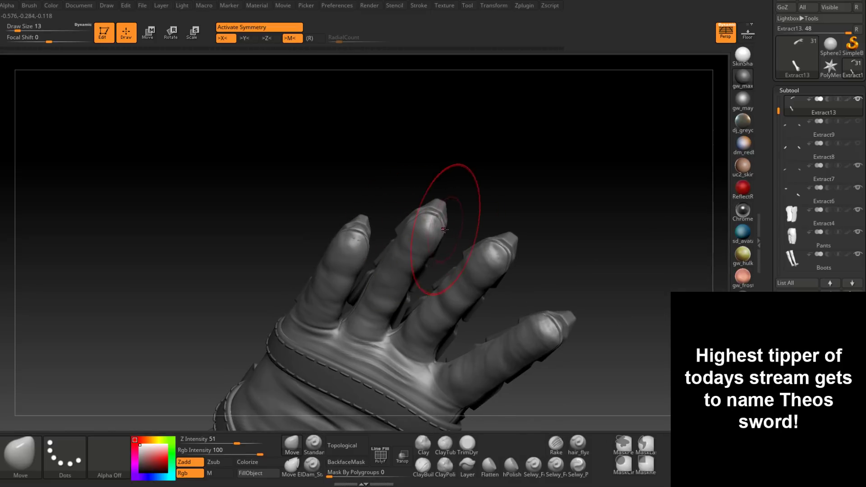
{"action": "right_click_drag", "start_coordinate": [444, 234], "coordinate": [435, 208]}
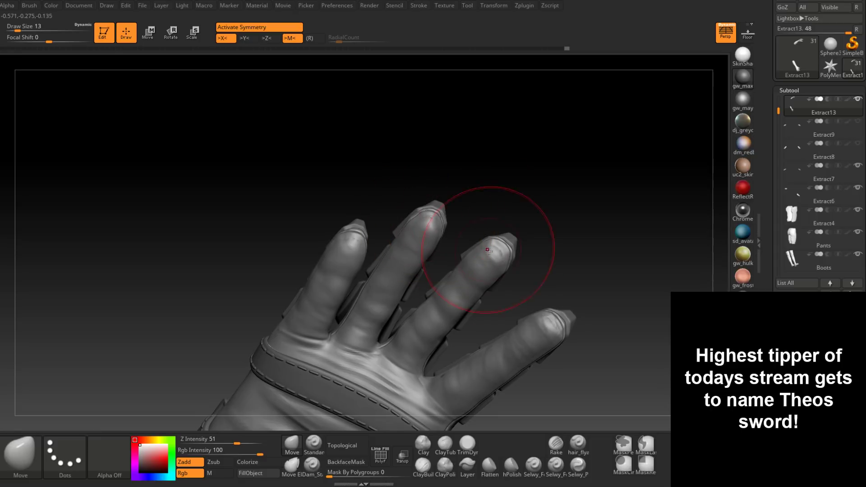
{"action": "key", "text": "space"}
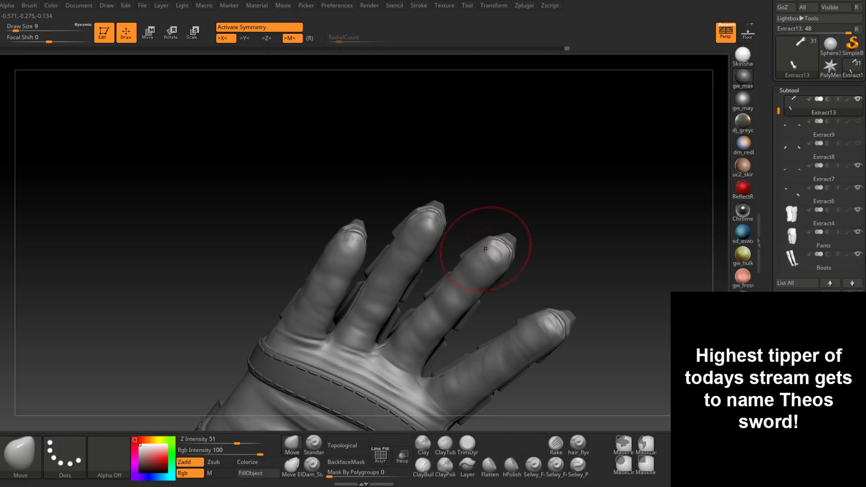
Nudge the glove's fingertips into shape beneath the finger armour with the Move brush at draw size 9.
{"action": "left_click_drag", "start_coordinate": [501, 266], "coordinate": [498, 259]}
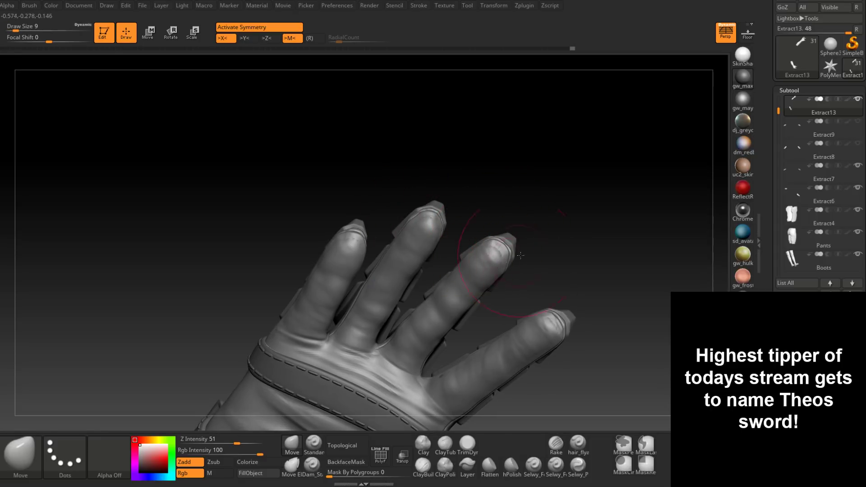
{"action": "mouse_move", "coordinate": [554, 281]}
{"action": "right_mouse_down"}
{"action": "mouse_move", "coordinate": [559, 307]}
{"action": "mouse_move", "coordinate": [560, 281]}
{"action": "right_mouse_up"}
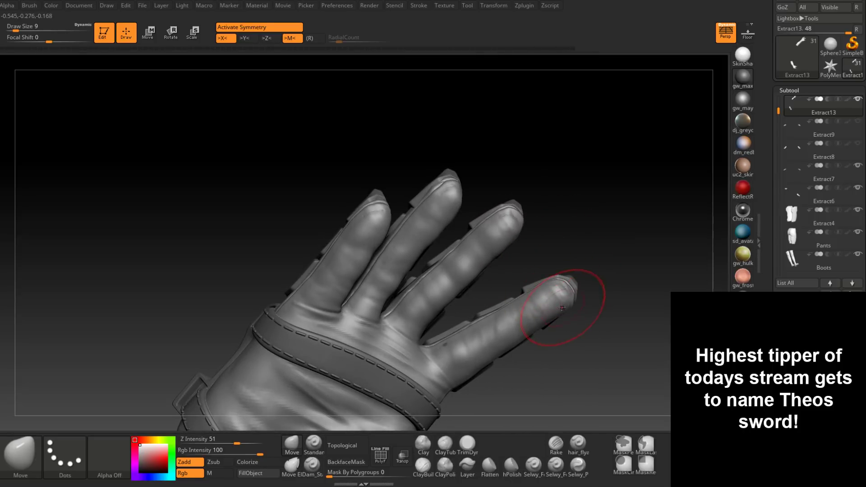
{"action": "mouse_move", "coordinate": [564, 299]}
{"action": "right_mouse_down"}
{"action": "mouse_move", "coordinate": [539, 304]}
{"action": "mouse_move", "coordinate": [561, 290]}
{"action": "right_mouse_up"}
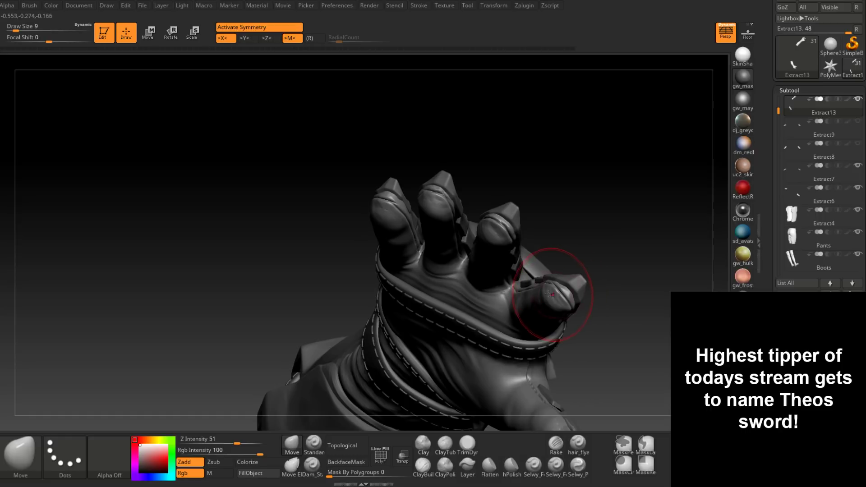
{"action": "mouse_move", "coordinate": [400, 212]}
{"action": "right_mouse_down"}
{"action": "mouse_move", "coordinate": [409, 216]}
{"action": "mouse_move", "coordinate": [396, 270]}
{"action": "mouse_move", "coordinate": [446, 212]}
{"action": "mouse_move", "coordinate": [433, 198]}
{"action": "mouse_move", "coordinate": [440, 185]}
{"action": "right_mouse_up"}
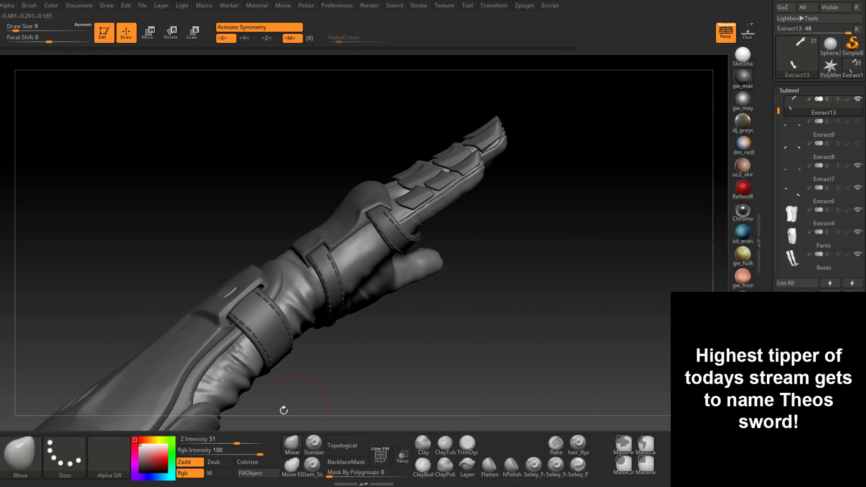
Run a double-stitched seam along the outer side of the glove, wrist and forearm using the ryan_seam double-seam brush at draw size 4.
{"action": "left_click", "coordinate": [20, 461]}
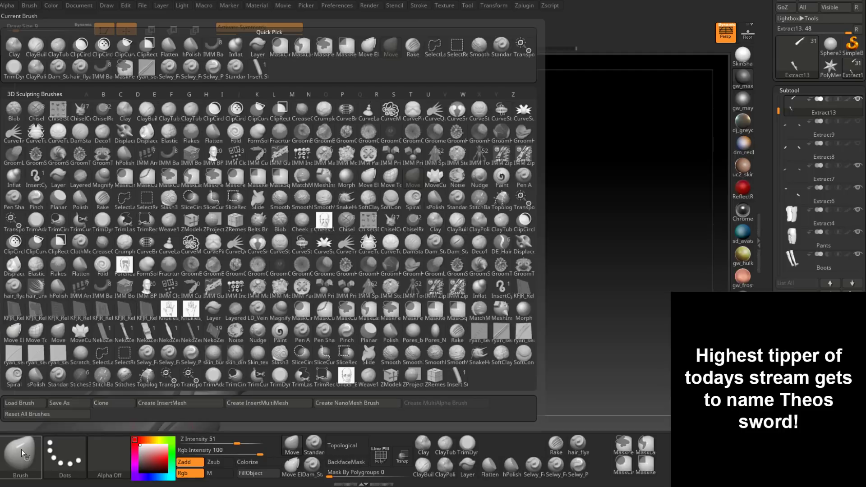
{"action": "left_click", "coordinate": [147, 69]}
{"action": "right_click_drag", "start_coordinate": [364, 234], "coordinate": [421, 189], "text": "alt"}
{"action": "key", "text": "space"}
{"action": "mouse_move", "coordinate": [442, 191]}
{"action": "left_mouse_down"}
{"action": "mouse_move", "coordinate": [345, 257]}
{"action": "mouse_move", "coordinate": [241, 368]}
{"action": "left_mouse_up"}
{"action": "right_click_drag", "start_coordinate": [303, 298], "coordinate": [380, 187], "text": "alt"}
{"action": "left_click_drag", "start_coordinate": [279, 286], "coordinate": [248, 320]}
Continue the double seam across the exposed fabric and cuff near the elbow.
{"action": "mouse_move", "coordinate": [251, 315]}
{"action": "right_mouse_down"}
{"action": "mouse_move", "coordinate": [355, 287]}
{"action": "mouse_move", "coordinate": [310, 283]}
{"action": "right_mouse_up"}
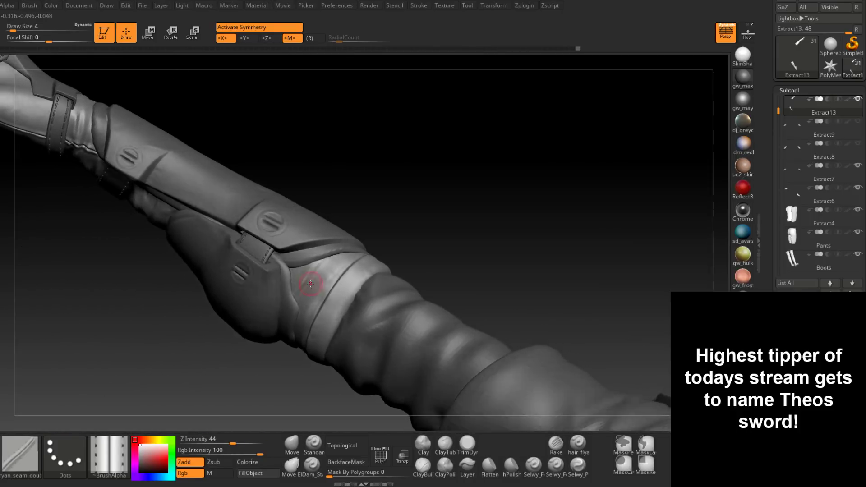
{"action": "left_click_drag", "start_coordinate": [308, 279], "coordinate": [360, 307]}
{"action": "mouse_move", "coordinate": [360, 308]}
{"action": "right_mouse_down"}
{"action": "mouse_move", "coordinate": [393, 346]}
{"action": "mouse_move", "coordinate": [386, 310]}
{"action": "mouse_move", "coordinate": [358, 338]}
{"action": "right_mouse_up"}
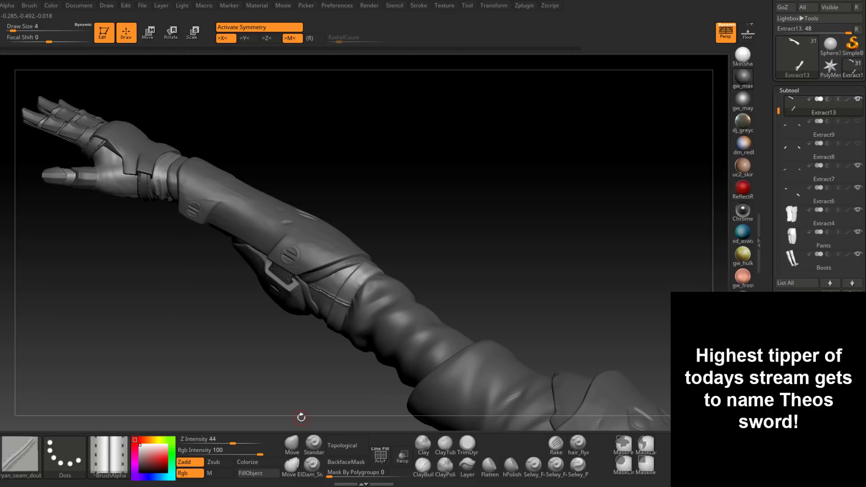
{"action": "mouse_move", "coordinate": [301, 417]}
{"action": "right_mouse_down"}
{"action": "mouse_move", "coordinate": [371, 275]}
{"action": "mouse_move", "coordinate": [371, 245]}
{"action": "mouse_move", "coordinate": [462, 332]}
{"action": "mouse_move", "coordinate": [416, 346]}
{"action": "mouse_move", "coordinate": [212, 266]}
{"action": "right_mouse_up"}
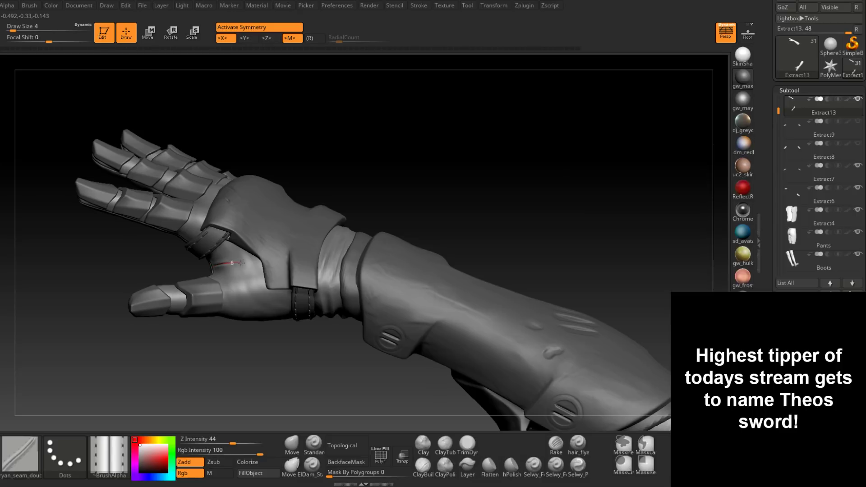
Draw double-stitched seams around the base of the thumb and across the thumb side of the palm.
{"action": "left_click_drag", "start_coordinate": [241, 263], "coordinate": [267, 304]}
{"action": "right_click_drag", "start_coordinate": [266, 304], "coordinate": [263, 269]}
{"action": "left_click_drag", "start_coordinate": [258, 293], "coordinate": [269, 347]}
{"action": "mouse_move", "coordinate": [268, 348]}
{"action": "right_mouse_down"}
{"action": "mouse_move", "coordinate": [279, 316]}
{"action": "mouse_move", "coordinate": [281, 352]}
{"action": "mouse_move", "coordinate": [194, 314]}
{"action": "right_mouse_up"}
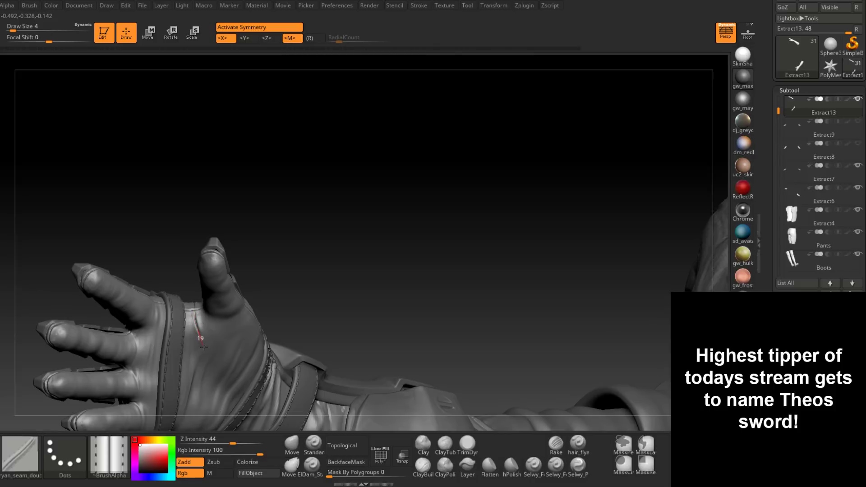
{"action": "left_click_drag", "start_coordinate": [230, 363], "coordinate": [231, 363]}
{"action": "mouse_move", "coordinate": [231, 363]}
{"action": "right_mouse_down"}
{"action": "mouse_move", "coordinate": [289, 316]}
{"action": "mouse_move", "coordinate": [237, 304]}
{"action": "mouse_move", "coordinate": [252, 343]}
{"action": "right_mouse_up"}
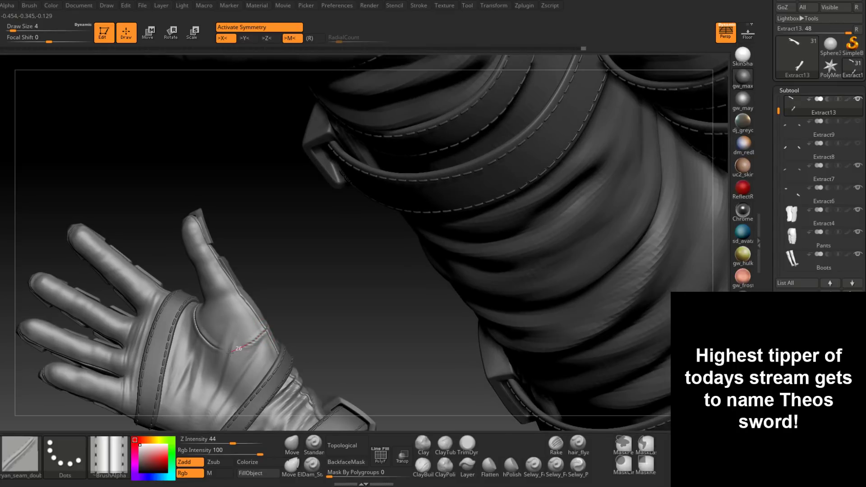
{"action": "right_click_drag", "start_coordinate": [203, 345], "coordinate": [315, 368]}
{"action": "right_click_drag", "start_coordinate": [321, 330], "coordinate": [296, 334]}
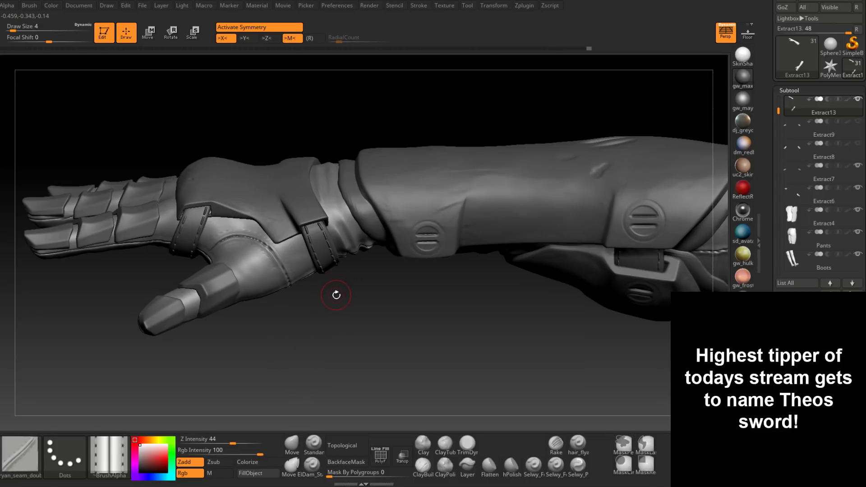
{"action": "right_click_drag", "start_coordinate": [329, 338], "coordinate": [333, 315]}
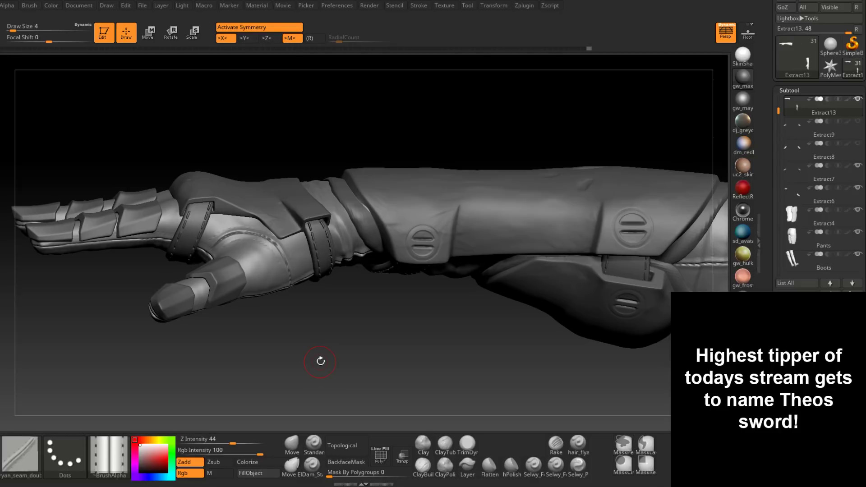
Carve a thin crease along the glove's side seam from forearm to hand with the Dam_Standard brush at draw size 2.
{"action": "left_click_drag", "start_coordinate": [320, 361], "coordinate": [317, 299]}
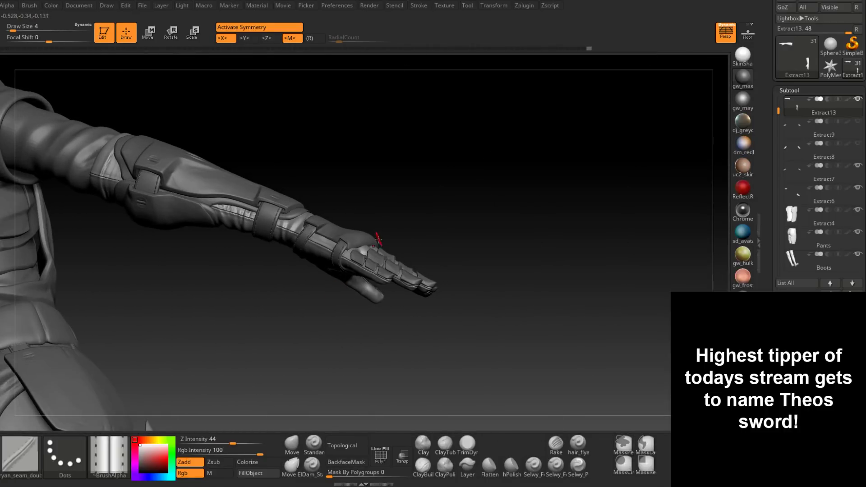
{"action": "right_click_drag", "start_coordinate": [380, 261], "coordinate": [388, 253]}
{"action": "left_click", "coordinate": [314, 470]}
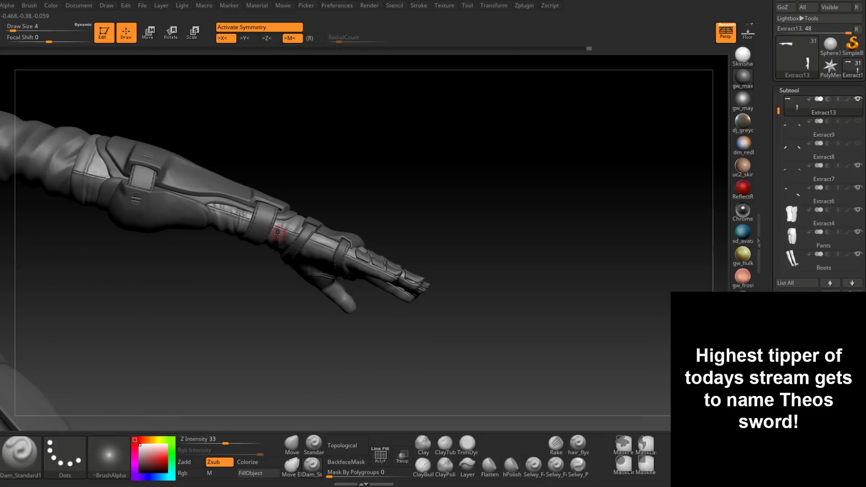
{"action": "mouse_move", "coordinate": [280, 231]}
{"action": "right_mouse_down", "text": "alt"}
{"action": "mouse_move", "coordinate": [286, 270]}
{"action": "mouse_move", "coordinate": [232, 257]}
{"action": "right_mouse_up", "text": "alt"}
{"action": "key", "text": "space"}
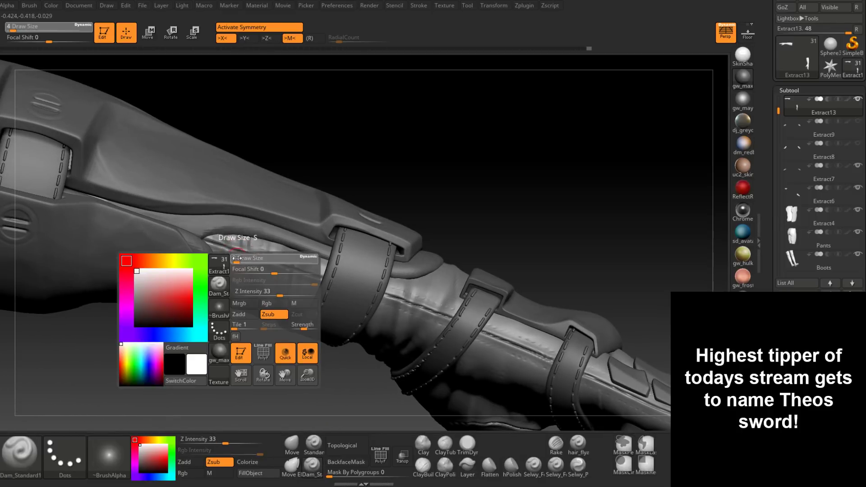
{"action": "left_click_drag", "start_coordinate": [237, 258], "coordinate": [234, 258]}
{"action": "right_click_drag", "start_coordinate": [234, 257], "coordinate": [280, 299]}
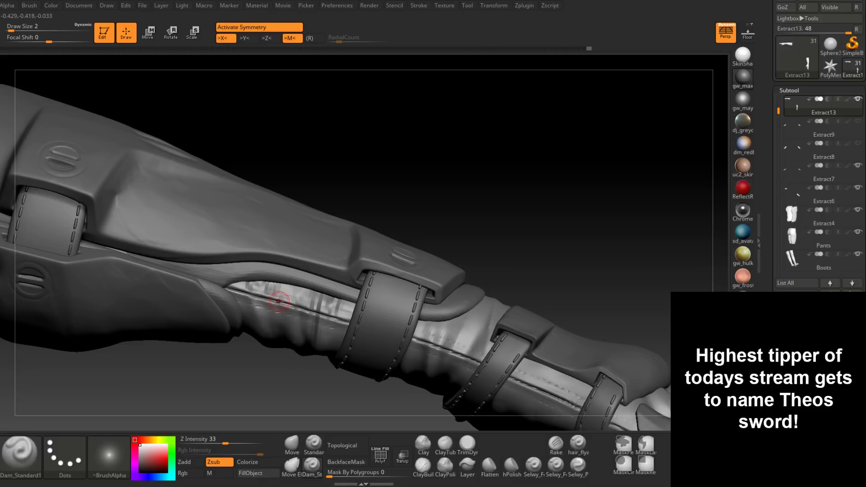
{"action": "right_click_drag", "start_coordinate": [325, 317], "coordinate": [325, 315]}
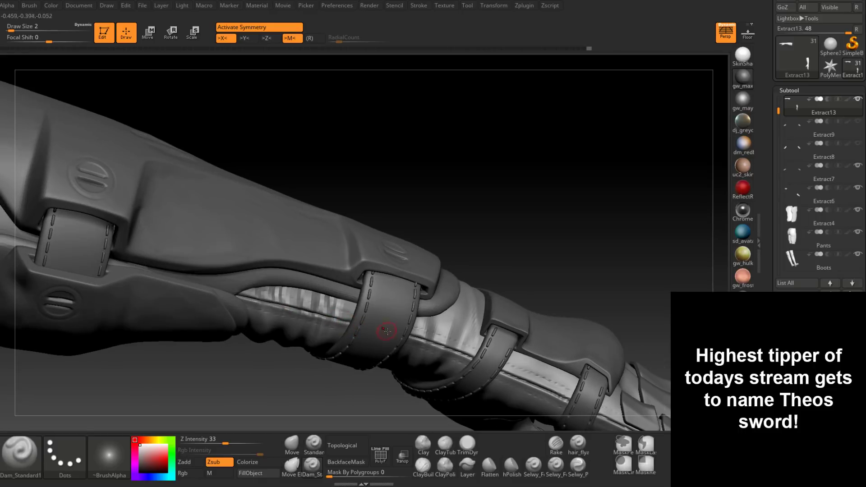
Make the Straps1 subtool with the leg straps the active subtool.
{"action": "mouse_move", "coordinate": [386, 330]}
{"action": "right_mouse_down", "text": "ctrl"}
{"action": "mouse_move", "coordinate": [552, 352]}
{"action": "mouse_move", "coordinate": [475, 306]}
{"action": "mouse_move", "coordinate": [461, 212]}
{"action": "mouse_move", "coordinate": [460, 293]}
{"action": "mouse_move", "coordinate": [423, 353]}
{"action": "mouse_move", "coordinate": [404, 363]}
{"action": "right_mouse_up", "text": "ctrl"}
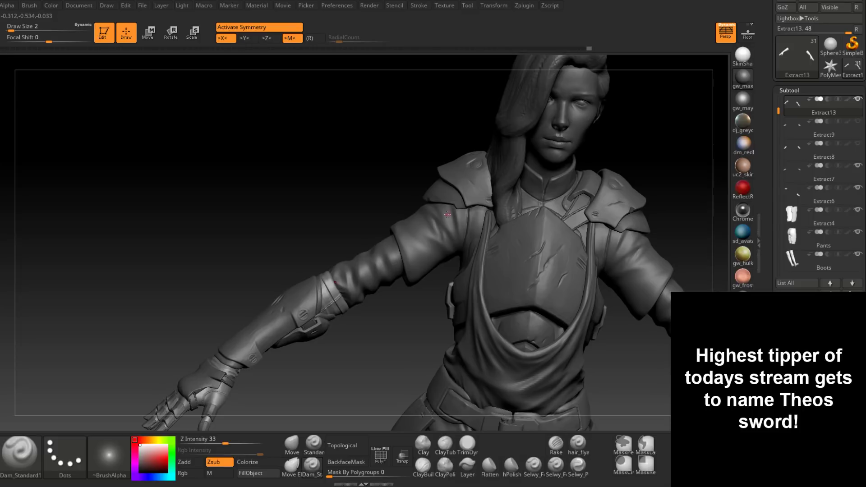
{"action": "right_click_drag", "start_coordinate": [404, 363], "coordinate": [388, 253]}
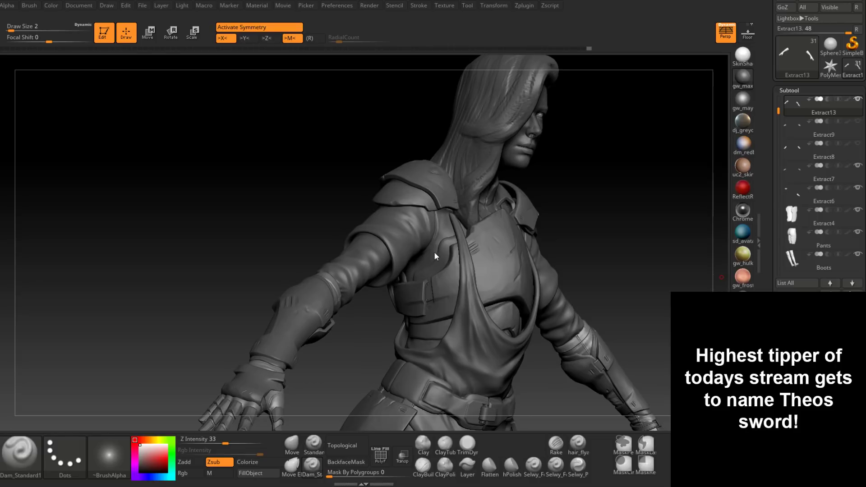
{"action": "right_click_drag", "start_coordinate": [619, 218], "coordinate": [616, 220]}
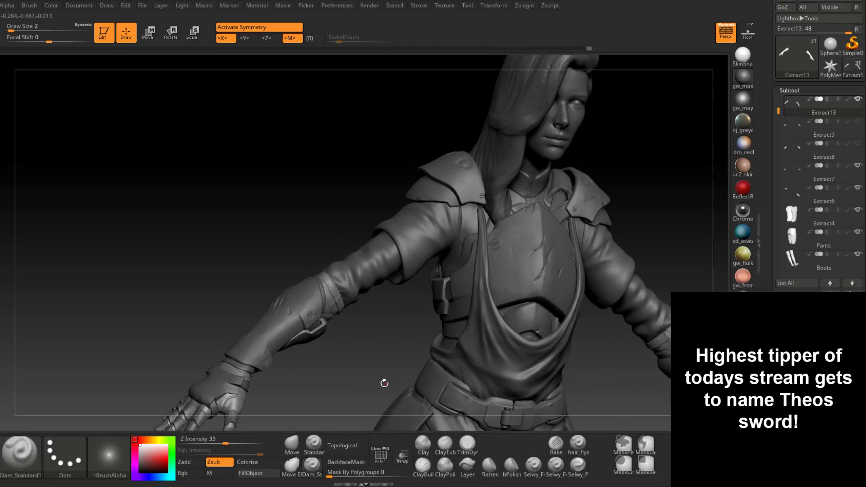
{"action": "right_click_drag", "start_coordinate": [385, 383], "coordinate": [383, 296], "text": "alt"}
{"action": "right_click_drag", "start_coordinate": [641, 339], "coordinate": [363, 210], "text": "alt"}
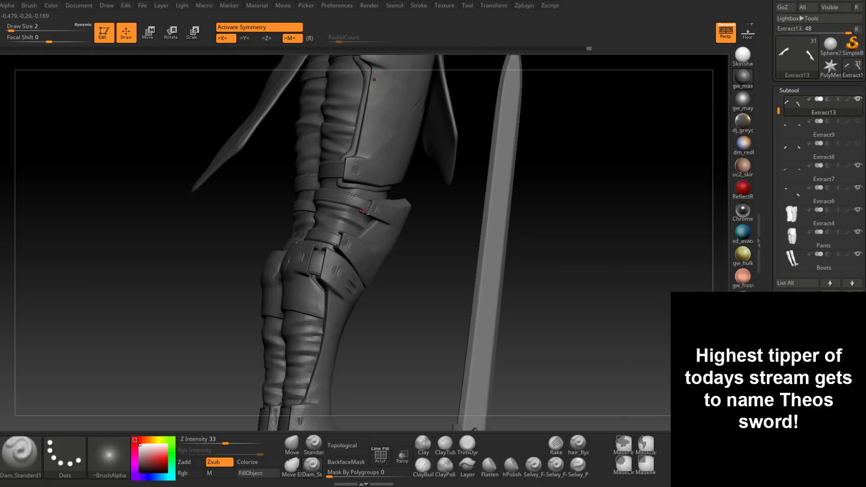
{"action": "left_click", "coordinate": [359, 202], "text": "alt"}
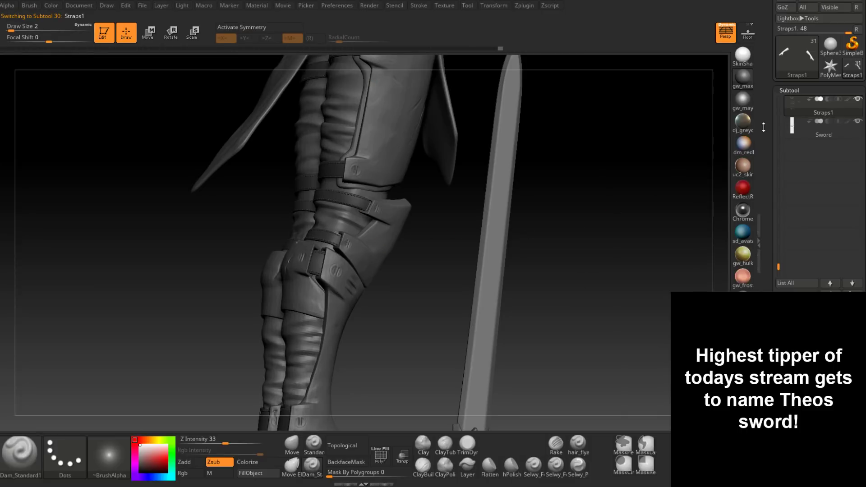
{"action": "right_click_drag", "start_coordinate": [620, 204], "coordinate": [630, 208]}
{"action": "left_click_drag", "start_coordinate": [483, 261], "coordinate": [486, 226], "text": "ctrl"}
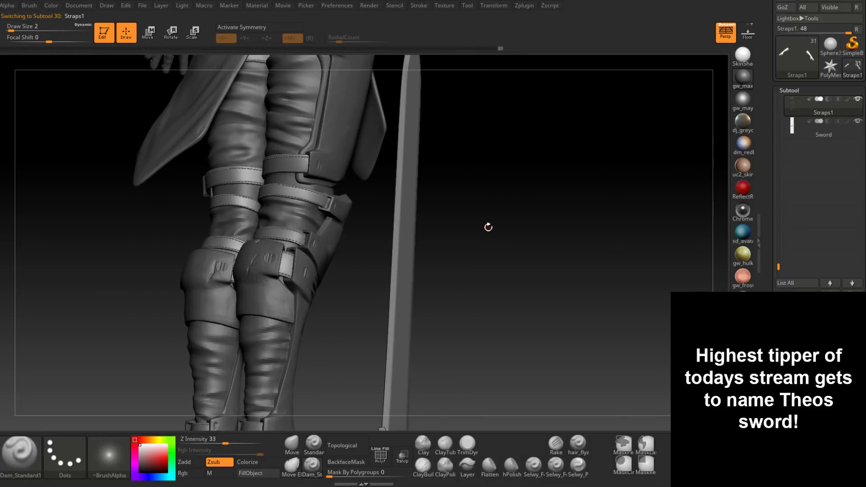
{"action": "right_click_drag", "start_coordinate": [381, 196], "coordinate": [445, 292], "text": "alt"}
Hide the thigh, knee and ankle straps in turn to check which have stitching, and show them all again.
{"action": "key", "text": "ctrl+shift"}
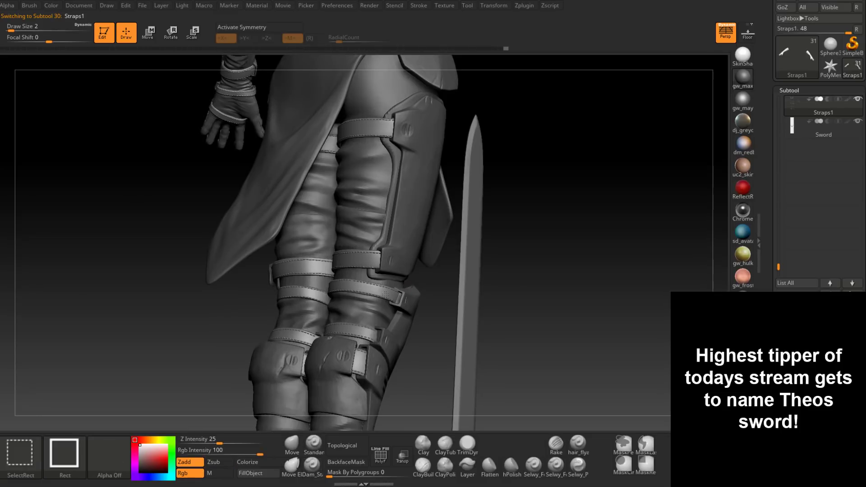
{"action": "left_click", "coordinate": [385, 294], "text": "ctrl+shift"}
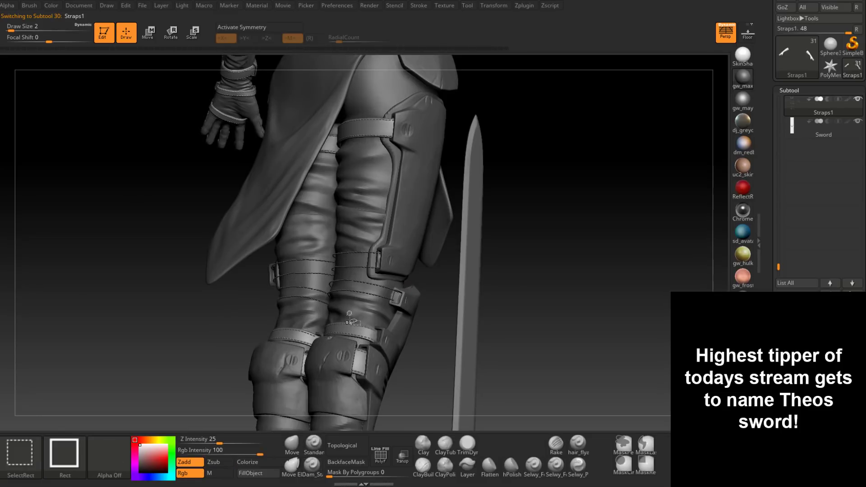
{"action": "left_click", "coordinate": [369, 338], "text": "ctrl+shift"}
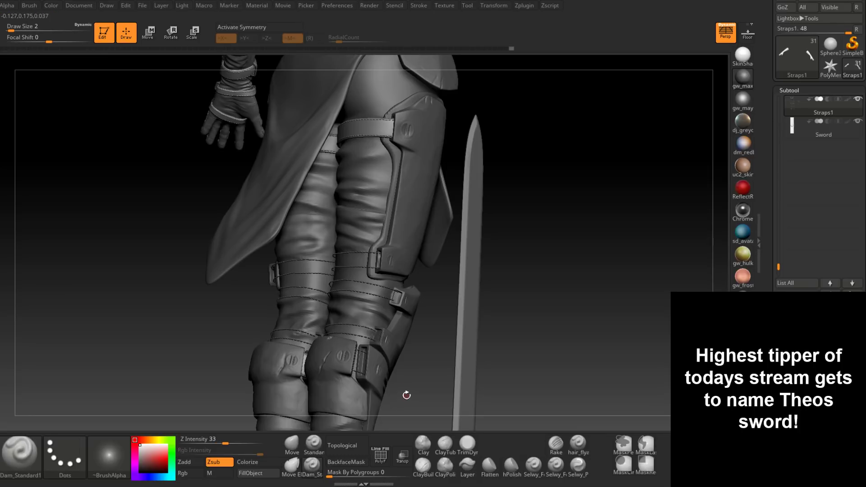
{"action": "left_click_drag", "start_coordinate": [408, 398], "coordinate": [462, 266], "text": "ctrl"}
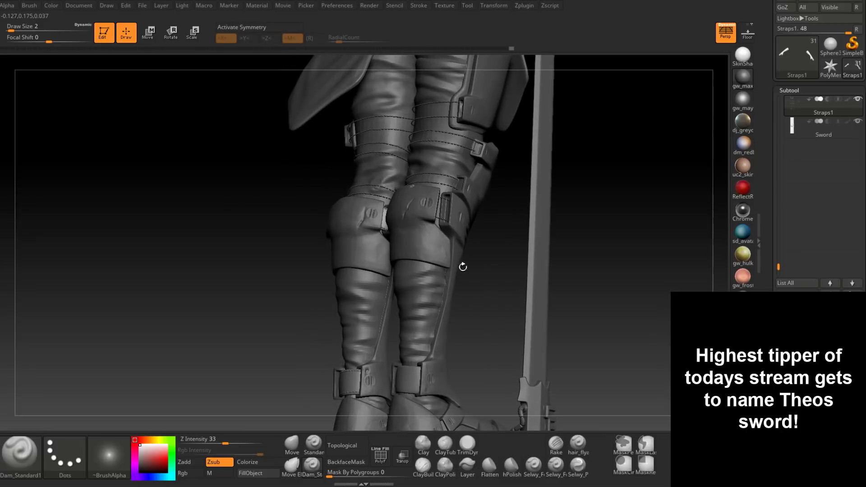
{"action": "left_click", "coordinate": [408, 376], "text": "ctrl+shift"}
{"action": "left_click_drag", "start_coordinate": [460, 334], "coordinate": [512, 302]}
{"action": "left_click", "coordinate": [519, 334], "text": "ctrl+shift"}
{"action": "left_click_drag", "start_coordinate": [519, 334], "coordinate": [518, 298]}
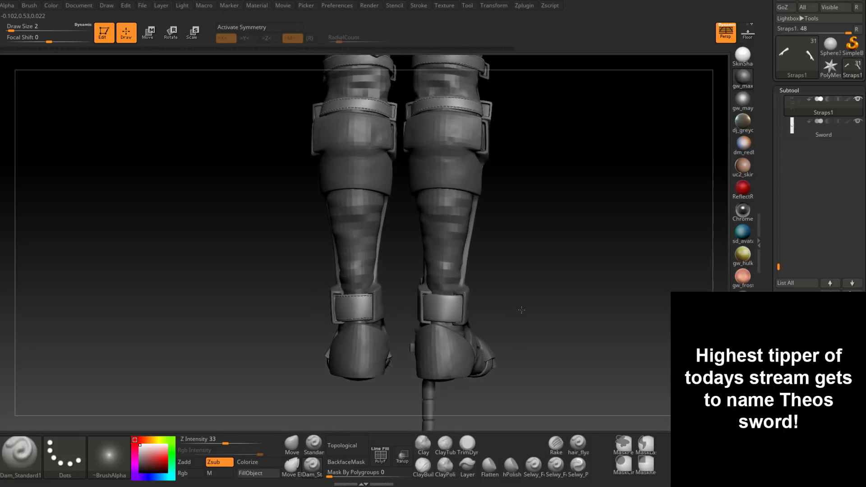
Insert a row of stitches along the upper edge of the unstitched rear ankle strap using the Insert Stitch01 brush at draw size 4.
{"action": "left_click", "coordinate": [26, 457]}
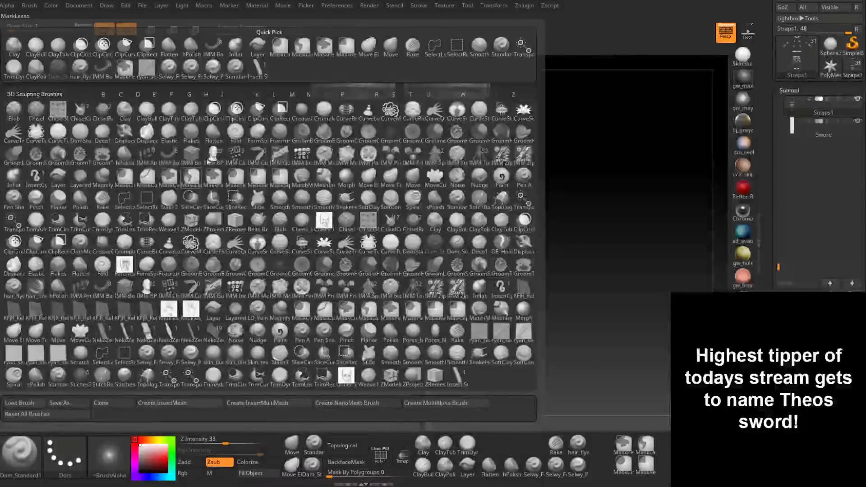
{"action": "left_click", "coordinate": [256, 69]}
{"action": "right_click_drag", "start_coordinate": [519, 289], "coordinate": [495, 293], "text": "alt"}
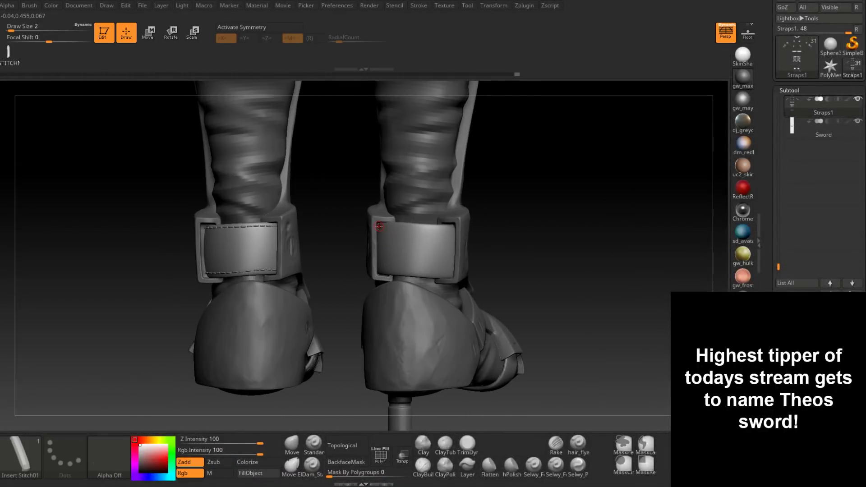
{"action": "key", "text": "space"}
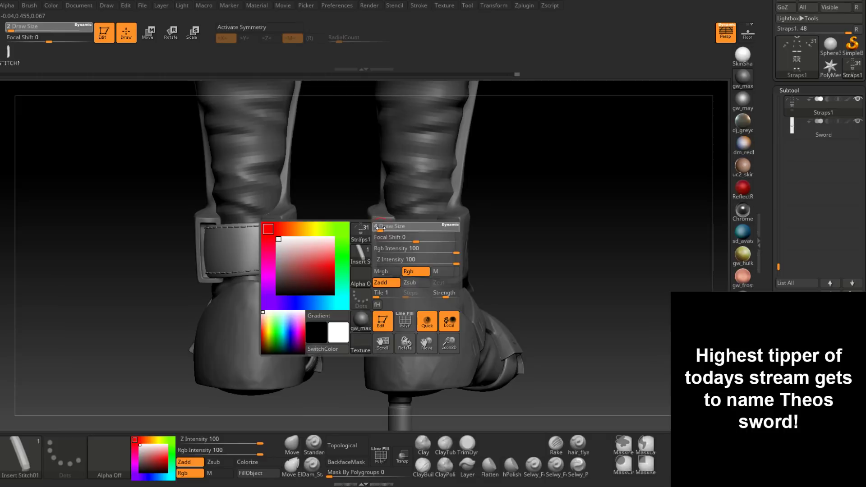
{"action": "left_click_drag", "start_coordinate": [380, 228], "coordinate": [424, 231]}
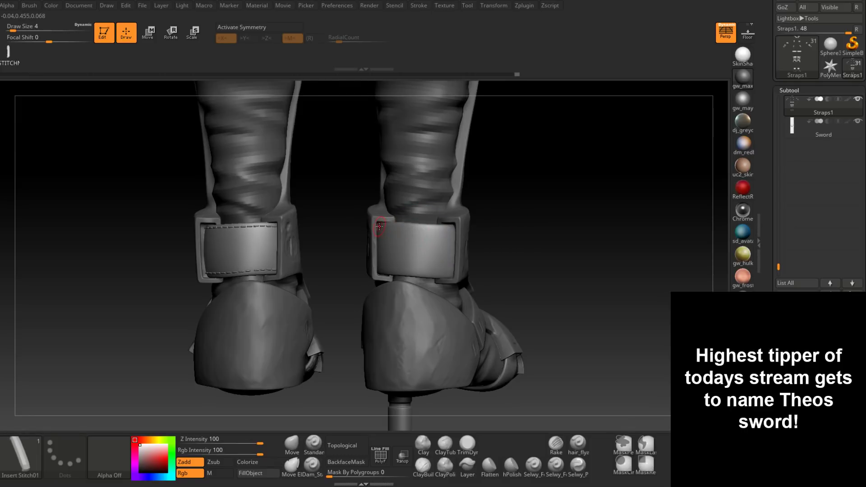
{"action": "left_click_drag", "start_coordinate": [379, 227], "coordinate": [466, 230]}
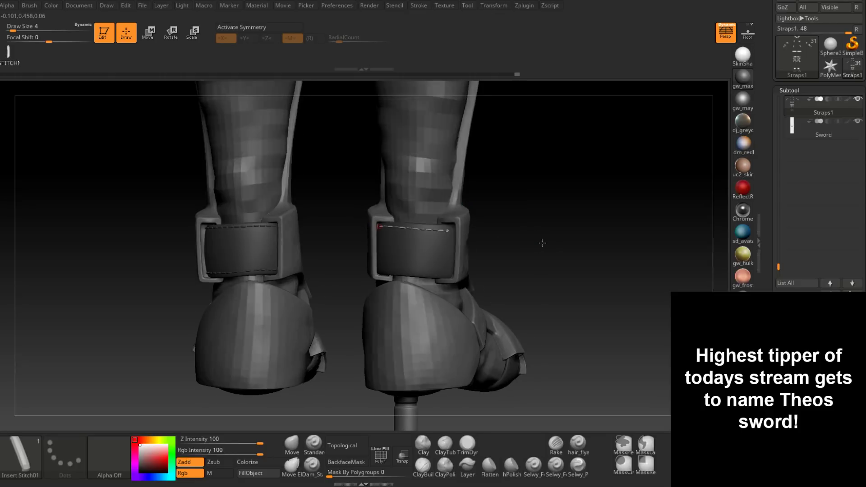
{"action": "left_click_drag", "start_coordinate": [541, 242], "coordinate": [535, 246]}
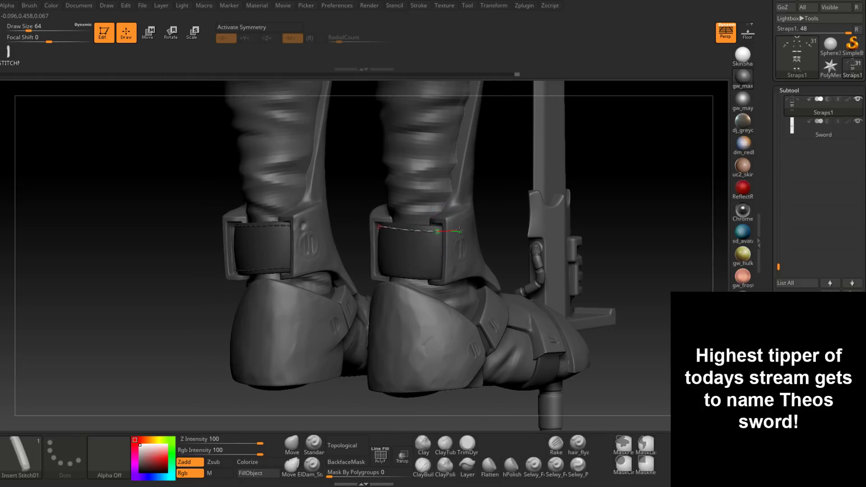
{"action": "left_click_drag", "start_coordinate": [616, 222], "coordinate": [628, 223]}
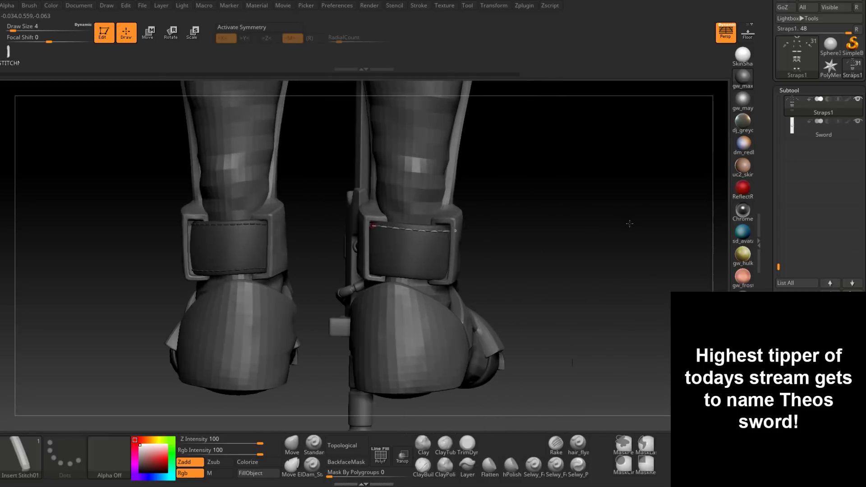
Save the project with the finished upper row of stitches on the rear ankle strap.
{"action": "mouse_move", "coordinate": [551, 257]}
{"action": "left_mouse_down"}
{"action": "mouse_move", "coordinate": [526, 253]}
{"action": "mouse_move", "coordinate": [523, 273]}
{"action": "left_mouse_up"}
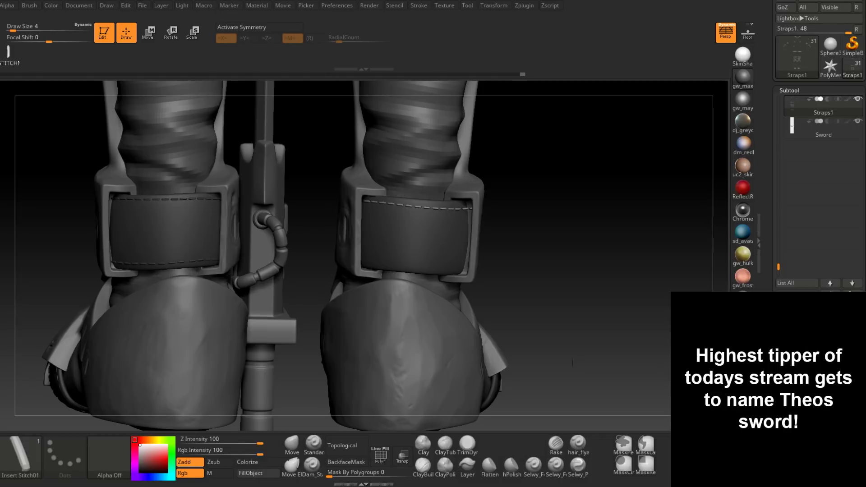
{"action": "key", "text": "ctrl+s"}
{"action": "left_click_drag", "start_coordinate": [525, 244], "coordinate": [507, 246]}
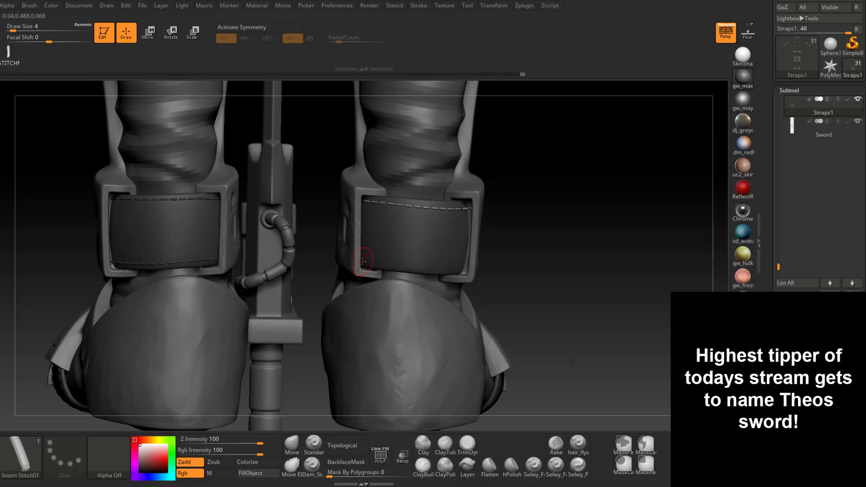
Try to insert a row of stitches along the rear ankle strap's lower edge and extend its curve end, and undo the attempt.
{"action": "left_click_drag", "start_coordinate": [363, 261], "coordinate": [467, 269]}
{"action": "left_click_drag", "start_coordinate": [511, 262], "coordinate": [461, 265]}
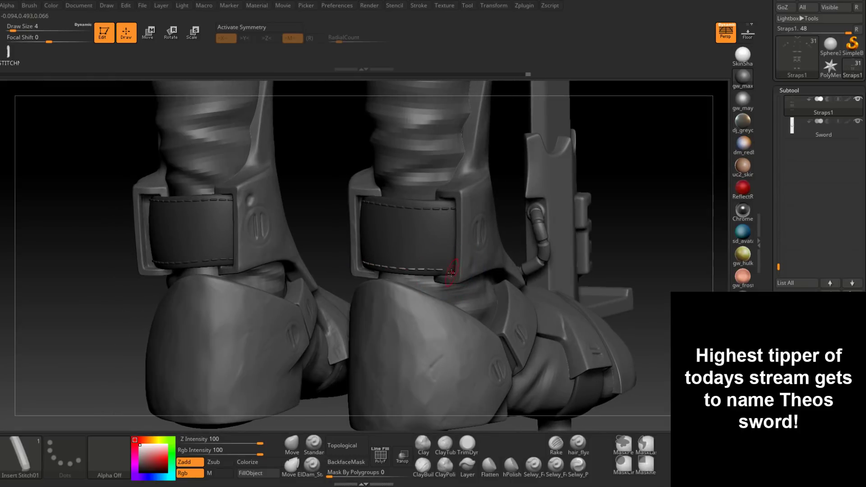
{"action": "left_click_drag", "start_coordinate": [443, 271], "coordinate": [442, 270]}
{"action": "left_click_drag", "start_coordinate": [606, 194], "coordinate": [559, 237]}
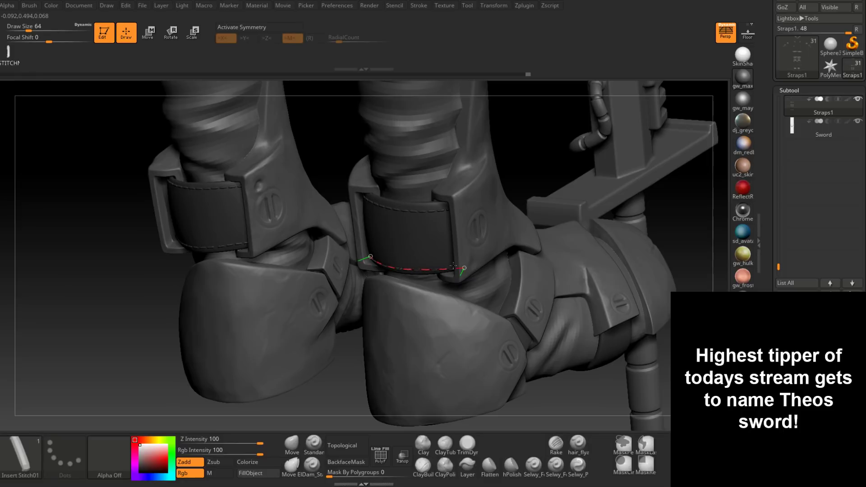
{"action": "left_click_drag", "start_coordinate": [451, 266], "coordinate": [439, 268]}
{"action": "left_click_drag", "start_coordinate": [517, 174], "coordinate": [509, 241]}
{"action": "left_click_drag", "start_coordinate": [440, 269], "coordinate": [443, 276]}
{"action": "mouse_move", "coordinate": [559, 224]}
{"action": "left_mouse_down"}
{"action": "mouse_move", "coordinate": [564, 207]}
{"action": "mouse_move", "coordinate": [561, 292]}
{"action": "mouse_move", "coordinate": [571, 300]}
{"action": "mouse_move", "coordinate": [566, 261]}
{"action": "mouse_move", "coordinate": [542, 256]}
{"action": "left_mouse_up"}
{"action": "key", "text": "ctrl"}
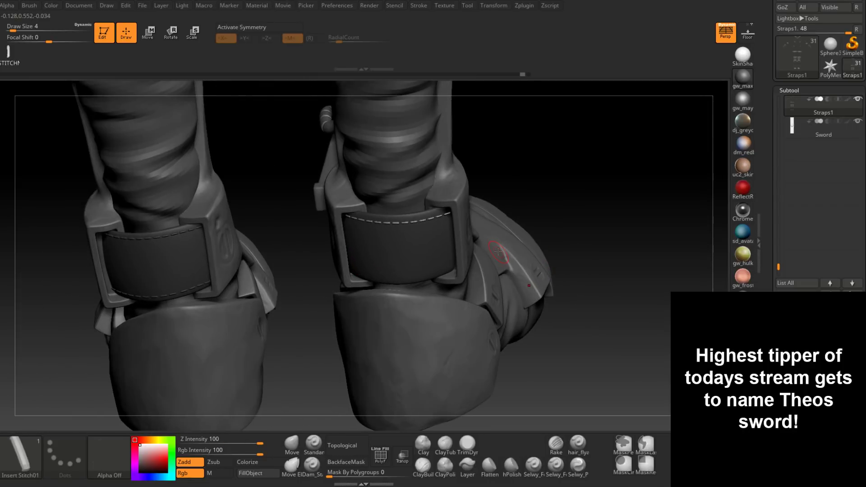
Insert a row of stitches along the rear ankle strap's lower edge at draw size 4 and adjust the curve ends to fit the strap.
{"action": "left_click_drag", "start_coordinate": [446, 257], "coordinate": [450, 267]}
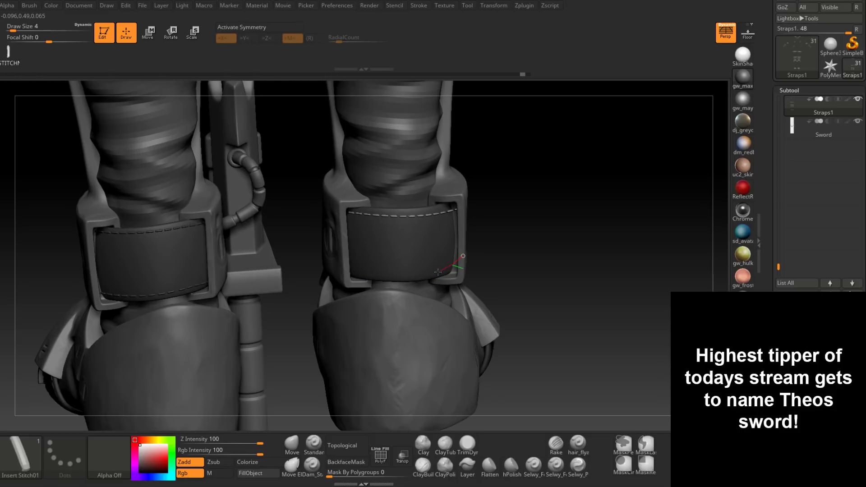
{"action": "left_click_drag", "start_coordinate": [494, 260], "coordinate": [444, 271]}
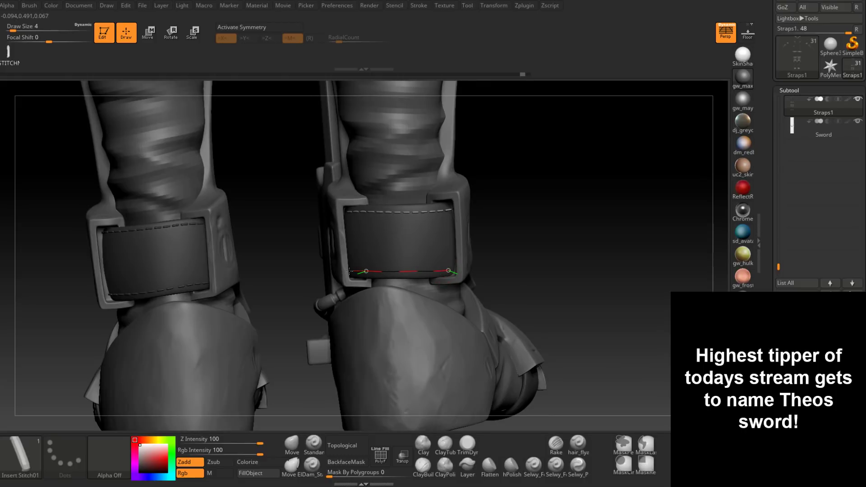
{"action": "left_click_drag", "start_coordinate": [334, 272], "coordinate": [333, 272]}
{"action": "left_click_drag", "start_coordinate": [502, 228], "coordinate": [451, 265]}
{"action": "left_click_drag", "start_coordinate": [349, 271], "coordinate": [352, 269]}
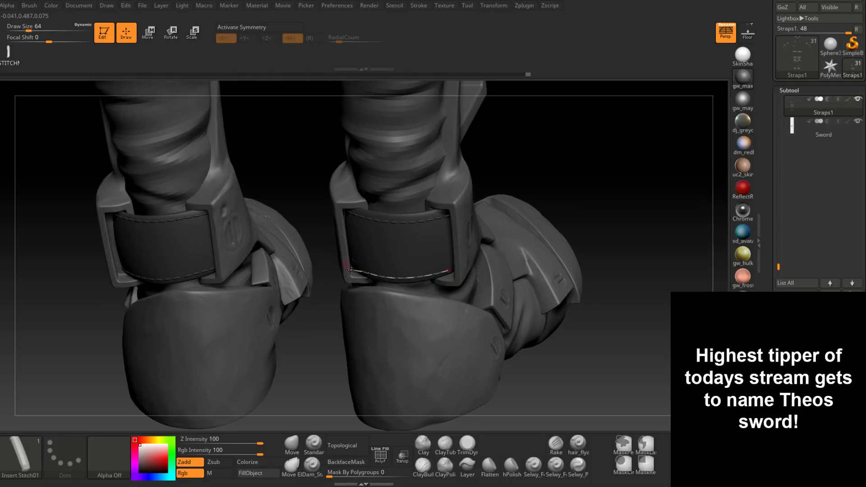
{"action": "key", "text": "shift"}
{"action": "left_click", "coordinate": [363, 270]}
{"action": "left_click_drag", "start_coordinate": [545, 184], "coordinate": [512, 220]}
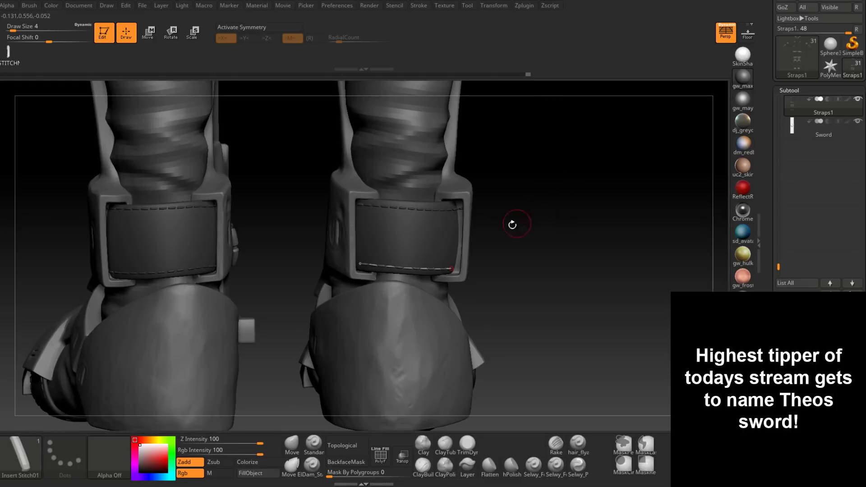
Make the Straps1 subtool active and hide the solid thigh, knee and ankle straps, keeping only their stitches shown.
{"action": "mouse_move", "coordinate": [548, 224]}
{"action": "right_mouse_down", "text": "ctrl"}
{"action": "mouse_move", "coordinate": [518, 174]}
{"action": "mouse_move", "coordinate": [503, 216]}
{"action": "mouse_move", "coordinate": [491, 316]}
{"action": "mouse_move", "coordinate": [426, 213]}
{"action": "mouse_move", "coordinate": [426, 194]}
{"action": "mouse_move", "coordinate": [438, 288]}
{"action": "mouse_move", "coordinate": [471, 276]}
{"action": "mouse_move", "coordinate": [416, 204]}
{"action": "mouse_move", "coordinate": [431, 206]}
{"action": "mouse_move", "coordinate": [465, 181]}
{"action": "right_mouse_up", "text": "ctrl"}
{"action": "left_click", "coordinate": [415, 203], "text": "alt"}
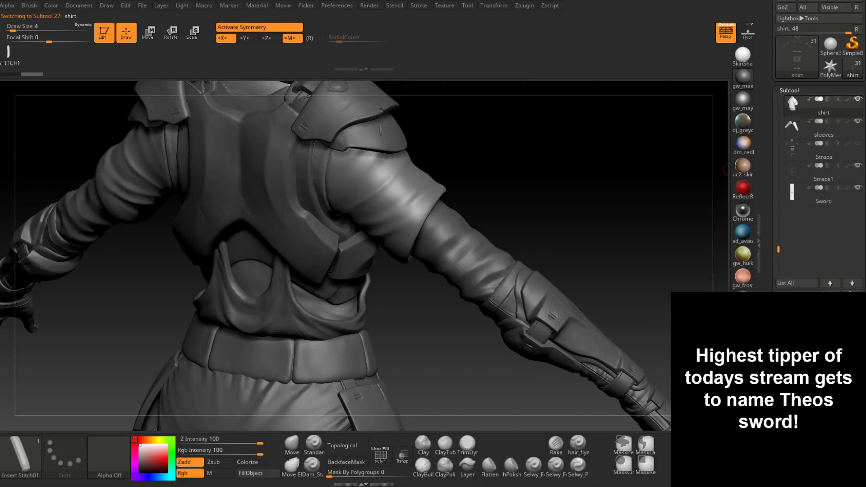
{"action": "left_click", "coordinate": [810, 179]}
{"action": "mouse_move", "coordinate": [441, 364]}
{"action": "right_mouse_down", "text": "alt"}
{"action": "mouse_move", "coordinate": [450, 320]}
{"action": "mouse_move", "coordinate": [383, 313]}
{"action": "mouse_move", "coordinate": [437, 180]}
{"action": "right_mouse_up", "text": "alt"}
{"action": "left_click", "coordinate": [341, 173], "text": "ctrl+shift"}
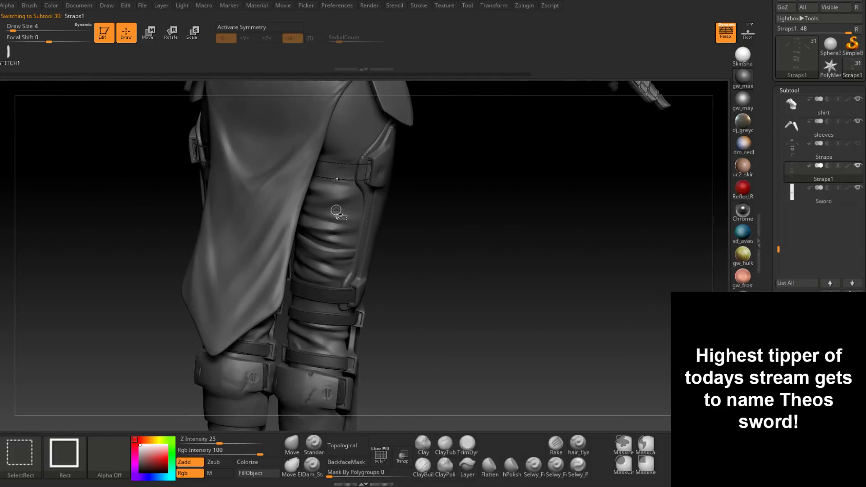
{"action": "left_click", "coordinate": [341, 288], "text": "ctrl+shift"}
{"action": "left_click", "coordinate": [336, 318], "text": "ctrl+shift"}
{"action": "left_click", "coordinate": [328, 362], "text": "ctrl+shift"}
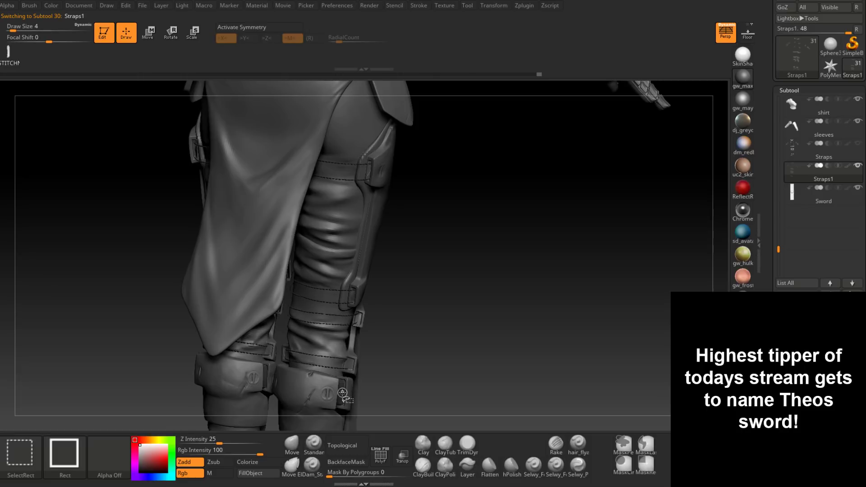
{"action": "left_click_drag", "start_coordinate": [401, 395], "coordinate": [434, 159], "text": "alt"}
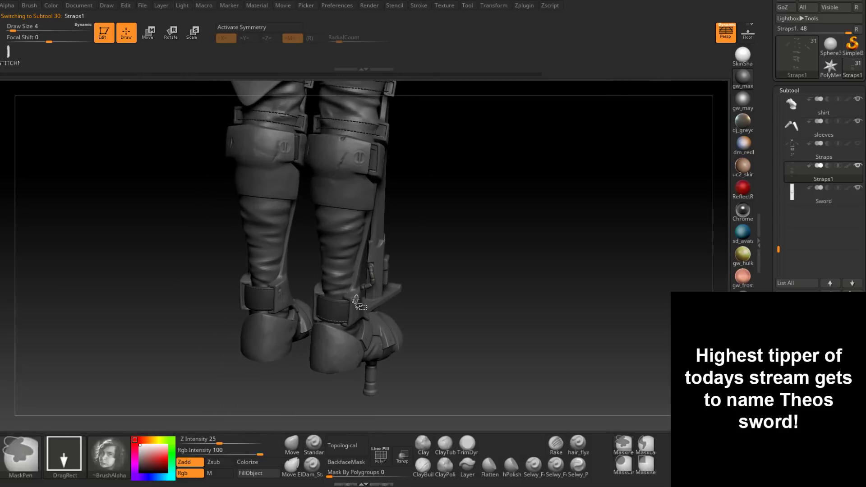
{"action": "left_click", "coordinate": [332, 313], "text": "ctrl+shift"}
Hide the solid forearm and glove straps of Straps1, keeping only their stitches shown.
{"action": "left_click_drag", "start_coordinate": [437, 266], "coordinate": [422, 417], "text": "alt"}
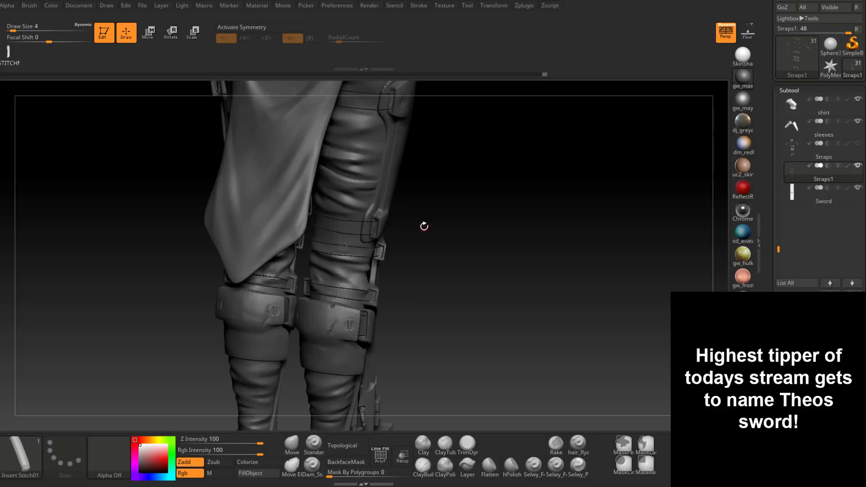
{"action": "left_click_drag", "start_coordinate": [426, 149], "coordinate": [400, 276], "text": "alt"}
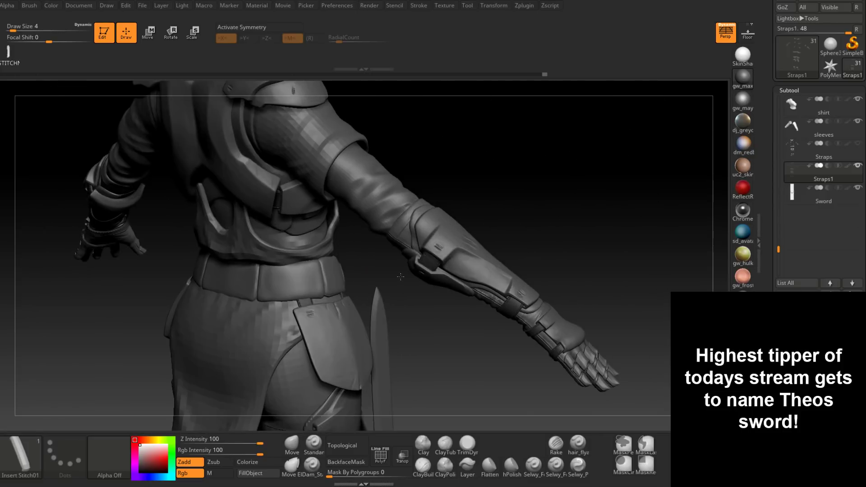
{"action": "key", "text": "ctrl+shift"}
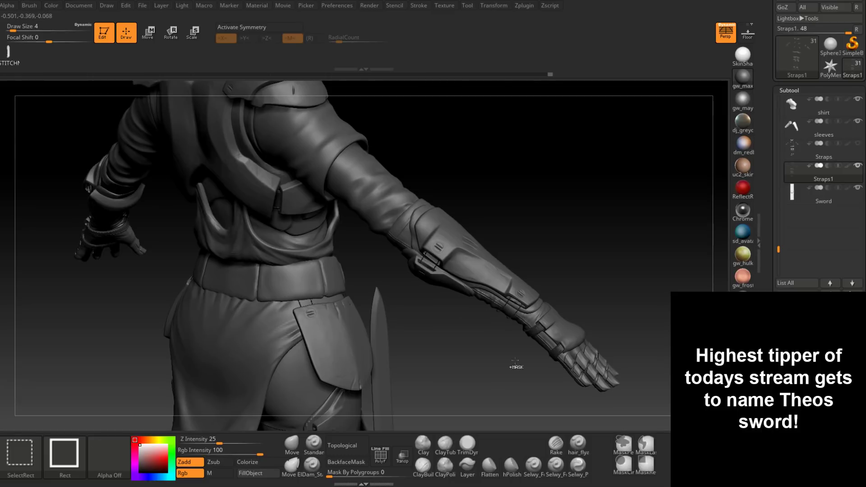
{"action": "mouse_move", "coordinate": [488, 348]}
{"action": "left_mouse_down", "text": "alt"}
{"action": "mouse_move", "coordinate": [458, 305]}
{"action": "mouse_move", "coordinate": [515, 308]}
{"action": "left_mouse_up", "text": "alt"}
{"action": "key", "text": "ctrl+shift"}
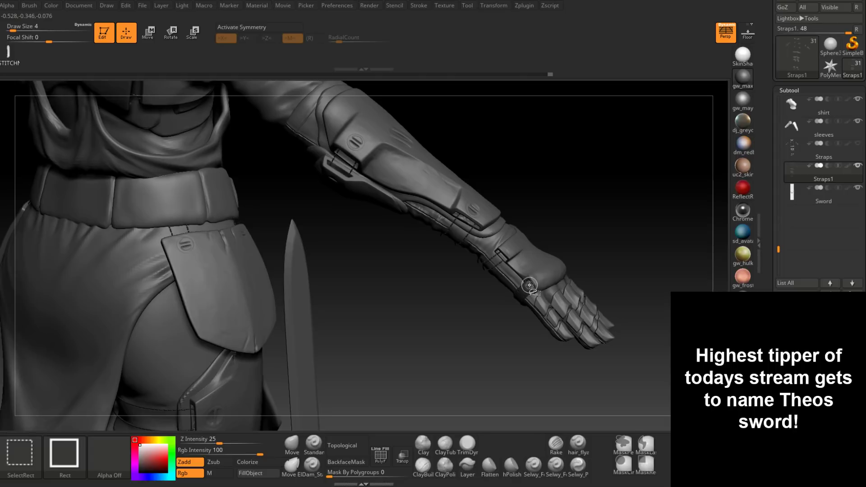
{"action": "mouse_move", "coordinate": [437, 293]}
{"action": "left_mouse_down"}
{"action": "mouse_move", "coordinate": [348, 278]}
{"action": "mouse_move", "coordinate": [418, 387]}
{"action": "mouse_move", "coordinate": [354, 262]}
{"action": "left_mouse_up"}
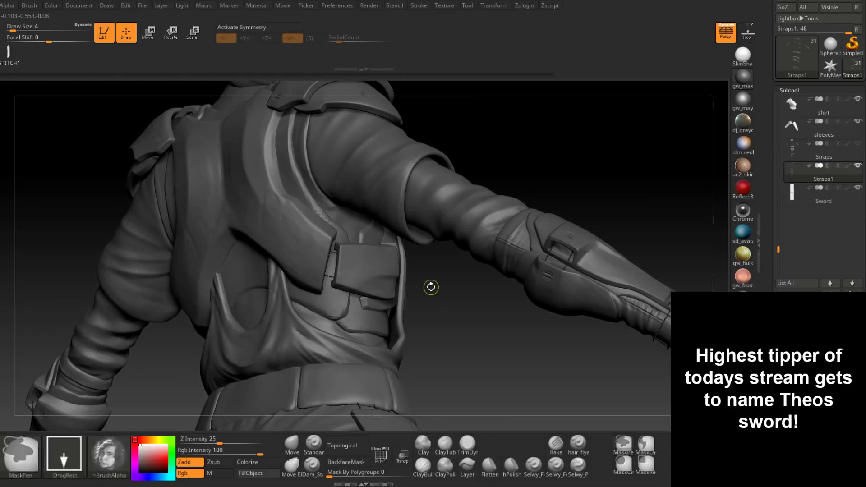
Hide the solid shoulder straps of Straps1 from the back and front, keeping only their stitches shown.
{"action": "mouse_move", "coordinate": [430, 286]}
{"action": "left_mouse_down"}
{"action": "mouse_move", "coordinate": [445, 294]}
{"action": "mouse_move", "coordinate": [450, 203]}
{"action": "mouse_move", "coordinate": [419, 235]}
{"action": "mouse_move", "coordinate": [320, 264]}
{"action": "left_mouse_up"}
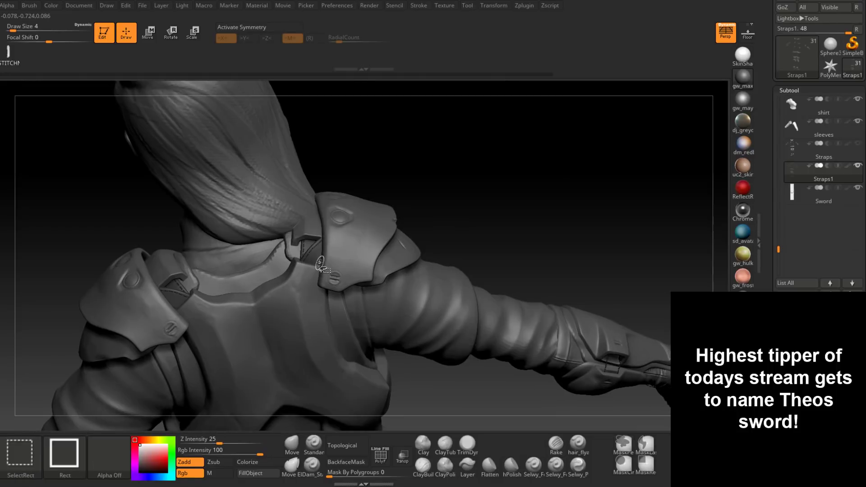
{"action": "left_click", "coordinate": [312, 252], "text": "ctrl+shift"}
{"action": "left_click", "coordinate": [310, 248], "text": "ctrl+shift"}
{"action": "mouse_move", "coordinate": [418, 207]}
{"action": "left_mouse_down"}
{"action": "mouse_move", "coordinate": [479, 192]}
{"action": "mouse_move", "coordinate": [515, 216]}
{"action": "mouse_move", "coordinate": [388, 332]}
{"action": "mouse_move", "coordinate": [434, 314]}
{"action": "left_mouse_up"}
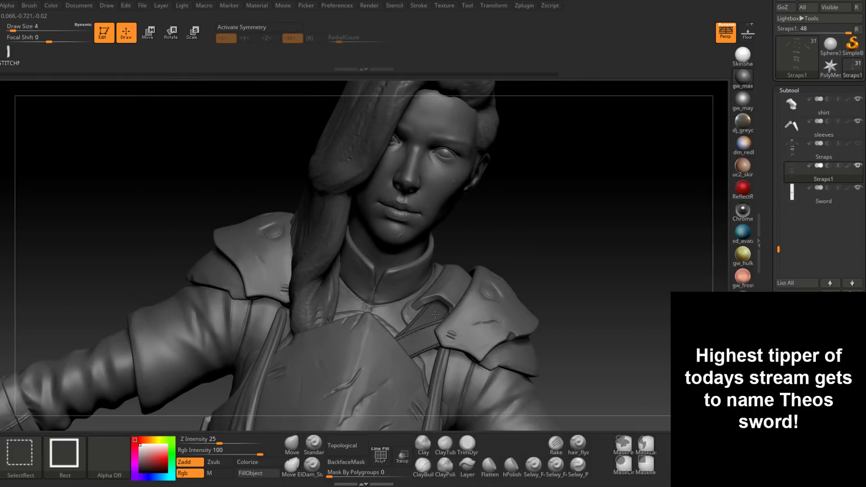
{"action": "left_click", "coordinate": [434, 315], "text": "ctrl+shift"}
{"action": "left_click", "coordinate": [429, 336], "text": "ctrl+shift"}
{"action": "left_click_drag", "start_coordinate": [514, 270], "coordinate": [613, 205]}
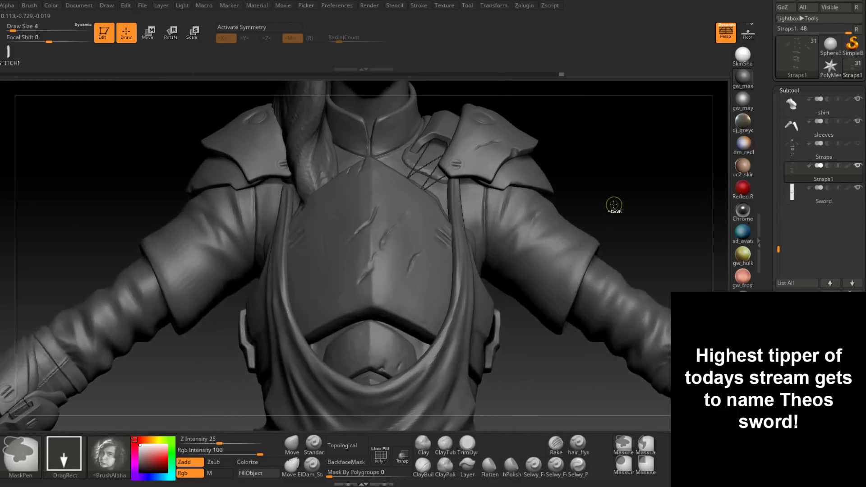
{"action": "right_click_drag", "start_coordinate": [613, 204], "coordinate": [493, 282], "text": "ctrl"}
{"action": "mouse_move", "coordinate": [511, 288]}
{"action": "left_mouse_down"}
{"action": "mouse_move", "coordinate": [476, 280]}
{"action": "mouse_move", "coordinate": [501, 290]}
{"action": "mouse_move", "coordinate": [487, 271]}
{"action": "mouse_move", "coordinate": [496, 251]}
{"action": "mouse_move", "coordinate": [473, 308]}
{"action": "mouse_move", "coordinate": [485, 311]}
{"action": "mouse_move", "coordinate": [467, 311]}
{"action": "left_mouse_up"}
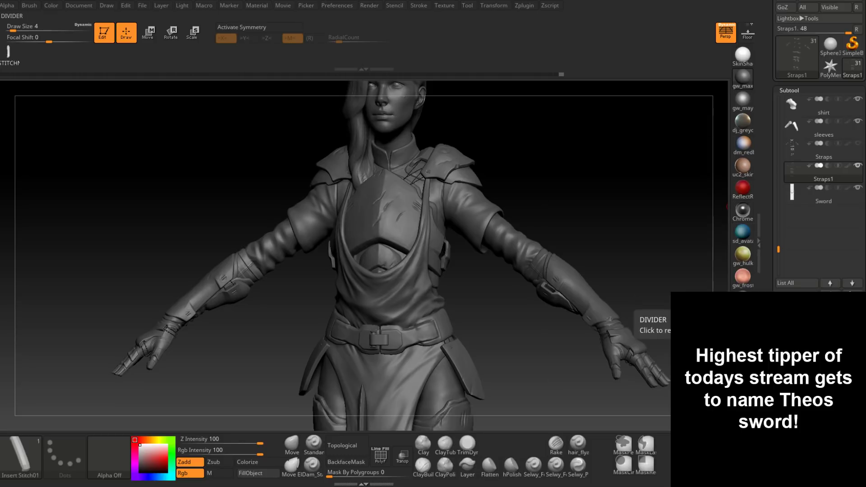
Delete the hidden strap geometry from Straps1 and make the original Straps subtool visible again.
{"action": "left_click", "coordinate": [792, 428]}
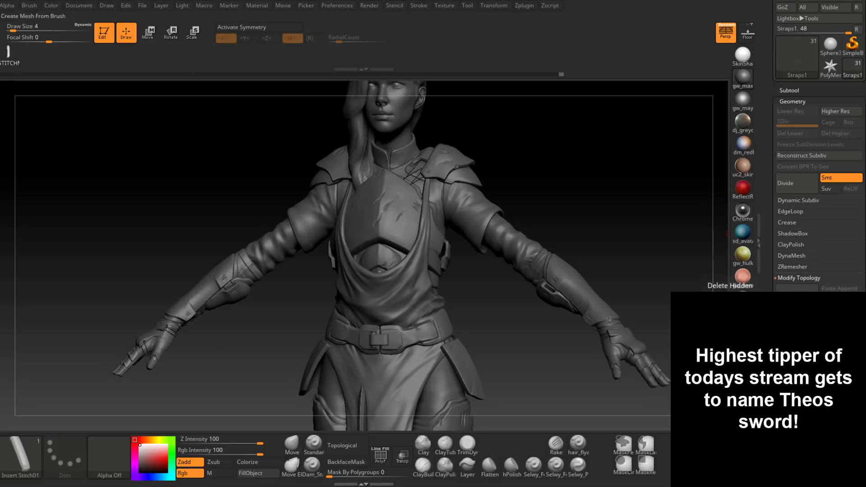
{"action": "left_click_drag", "start_coordinate": [608, 195], "coordinate": [599, 267], "text": "alt"}
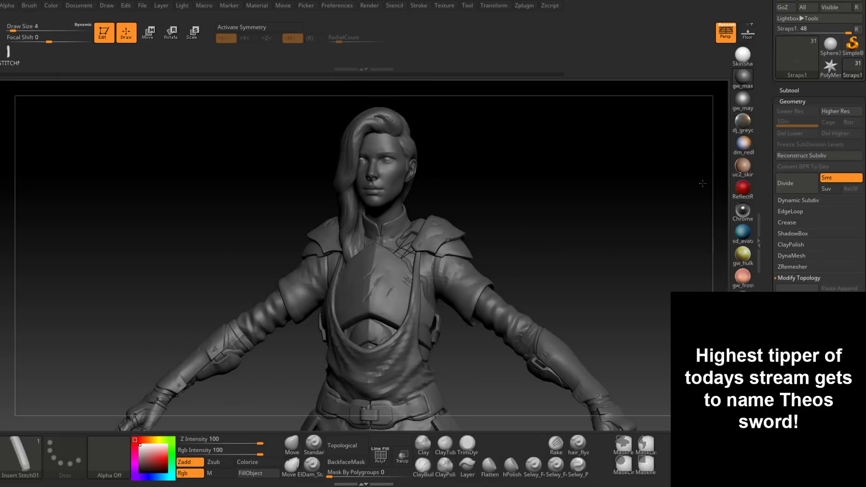
{"action": "left_click", "coordinate": [784, 91]}
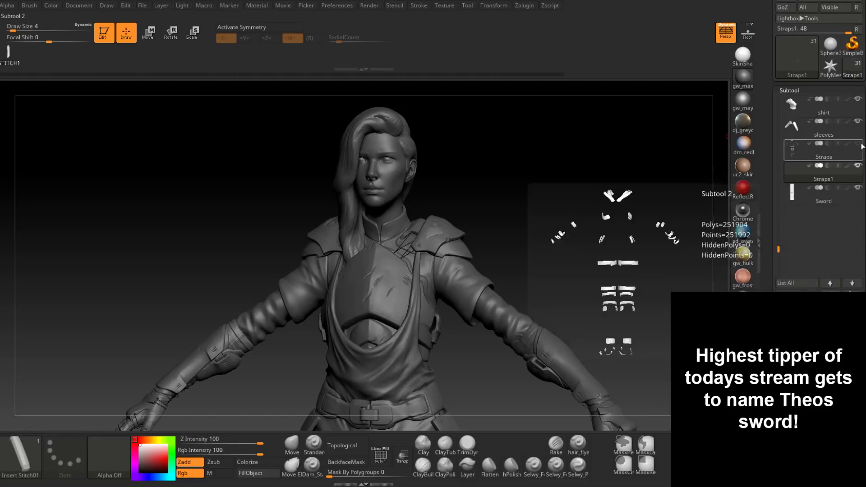
{"action": "left_click_drag", "start_coordinate": [630, 244], "coordinate": [622, 122], "text": "alt"}
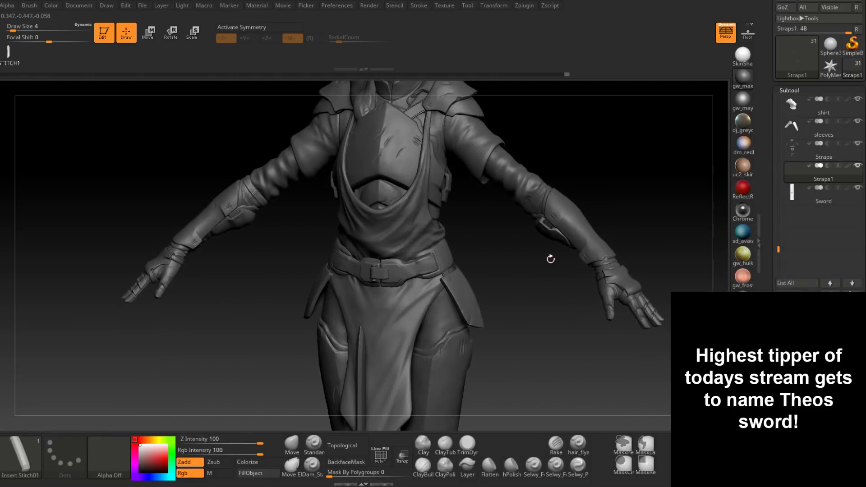
{"action": "left_click_drag", "start_coordinate": [550, 259], "coordinate": [518, 300]}
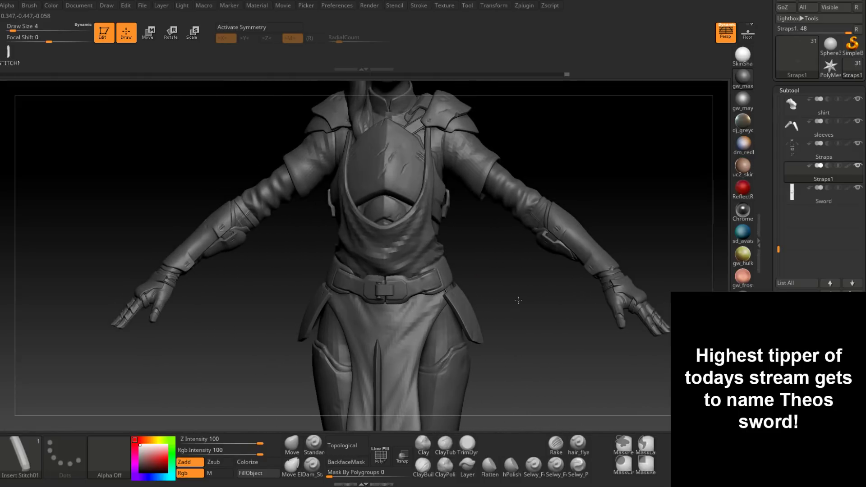
Make Upper_Armour the active subtool and carve the uppermost slot on the chest plate's side with the Dam_Standard brush at draw size 3.
{"action": "right_click_drag", "start_coordinate": [518, 300], "coordinate": [514, 365], "text": "ctrl"}
{"action": "left_click", "coordinate": [475, 269], "text": "alt"}
{"action": "left_click_drag", "start_coordinate": [591, 212], "coordinate": [552, 156], "text": "alt"}
{"action": "right_click_drag", "start_coordinate": [552, 156], "coordinate": [567, 354], "text": "ctrl"}
{"action": "left_click_drag", "start_coordinate": [593, 367], "coordinate": [541, 359]}
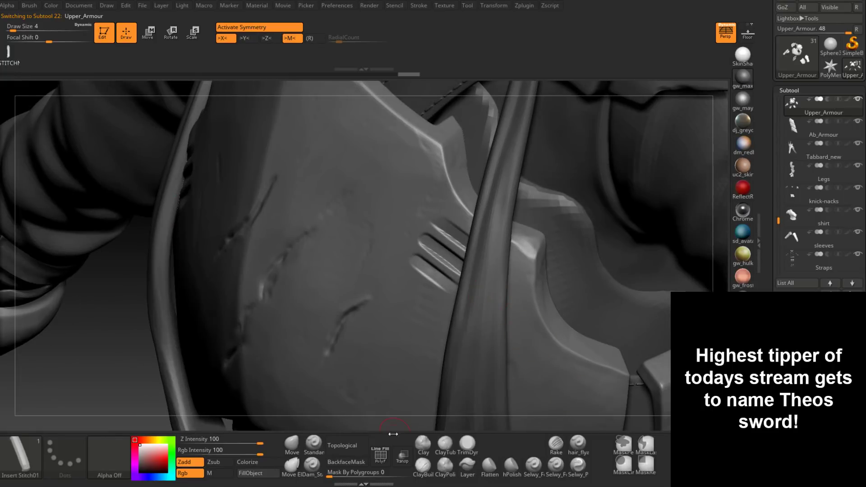
{"action": "left_click", "coordinate": [320, 459]}
{"action": "key", "text": "space"}
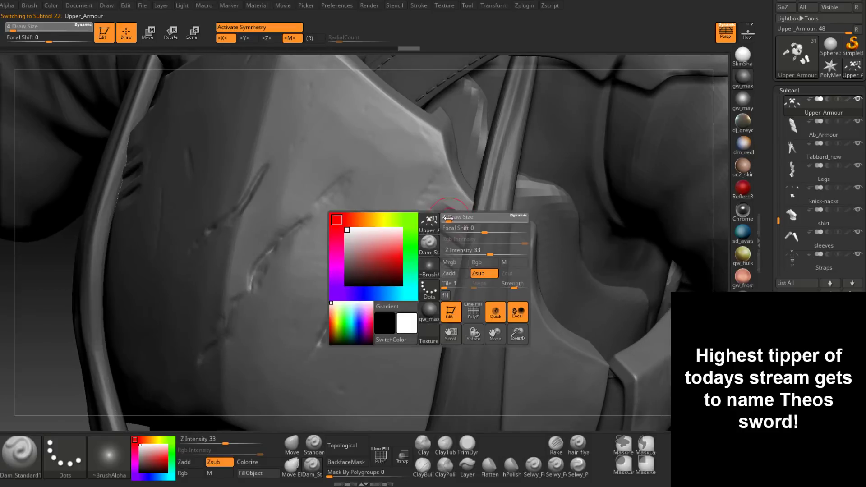
{"action": "left_click_drag", "start_coordinate": [447, 217], "coordinate": [445, 218]}
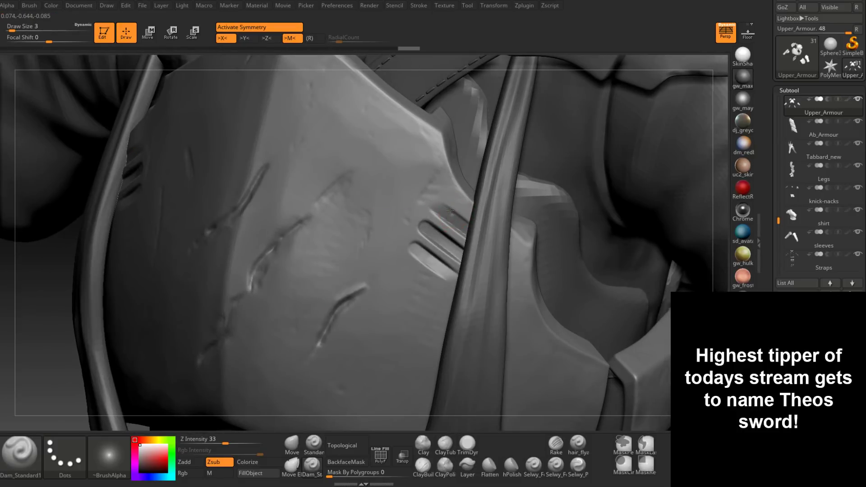
{"action": "mouse_move", "coordinate": [450, 211]}
{"action": "left_mouse_down"}
{"action": "mouse_move", "coordinate": [436, 211]}
{"action": "mouse_move", "coordinate": [444, 215]}
{"action": "left_mouse_up"}
Build up and smooth the floor of the uppermost chest plate slot with the ClayBuildup brush at draw sizes 1 and 2.
{"action": "left_click", "coordinate": [423, 467]}
{"action": "key", "text": "space"}
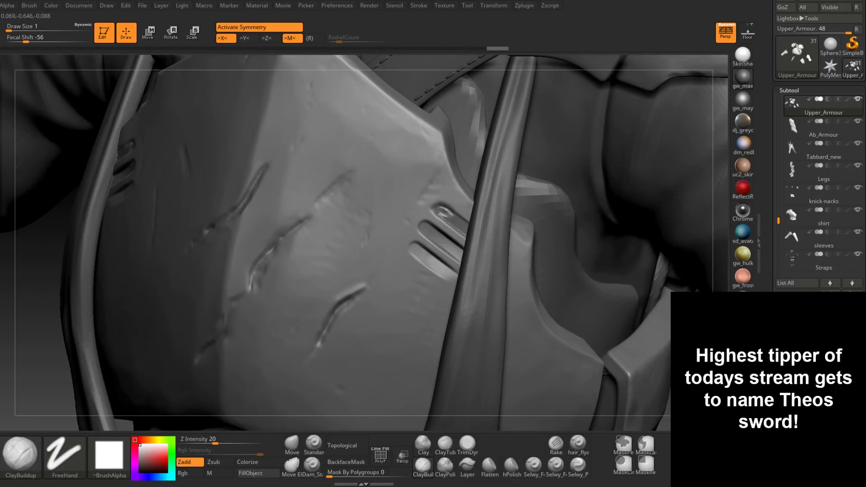
{"action": "key", "text": "shift"}
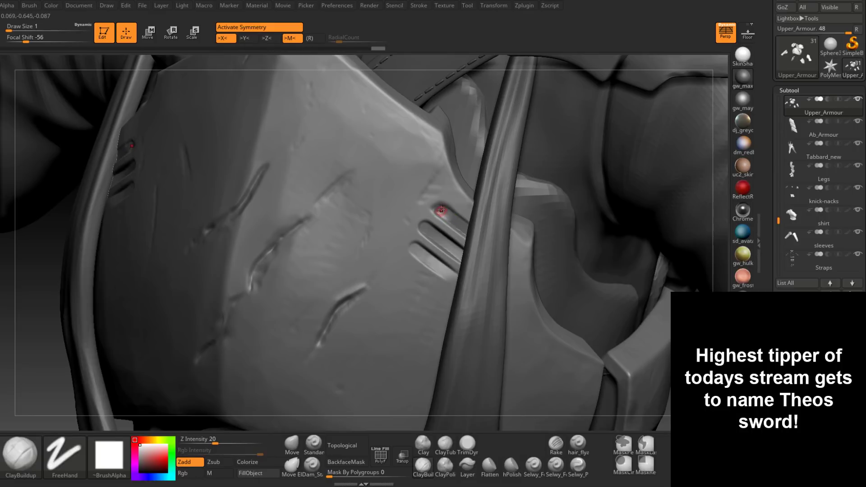
{"action": "key", "text": "space"}
{"action": "left_click", "coordinate": [443, 211]}
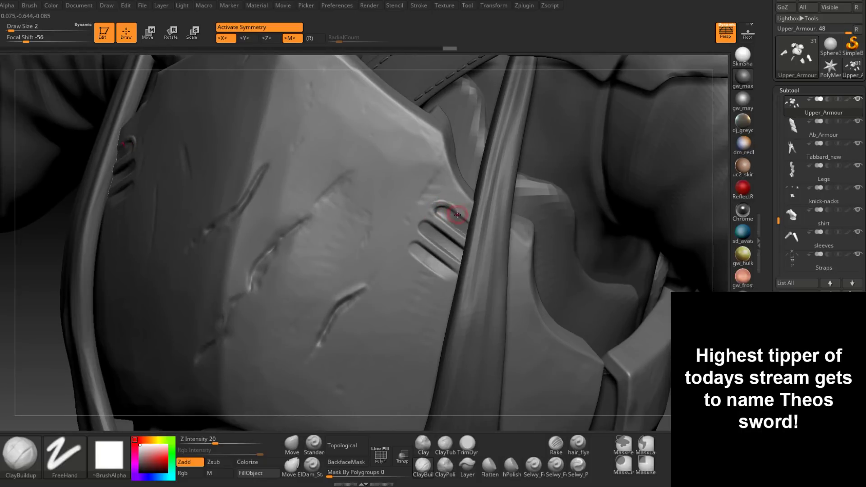
{"action": "mouse_move", "coordinate": [468, 216]}
{"action": "left_mouse_down"}
{"action": "mouse_move", "coordinate": [434, 205]}
{"action": "mouse_move", "coordinate": [456, 200]}
{"action": "left_mouse_up"}
Flatten the floor of the uppermost chest plate slot with the TrimDynamic brush at draw size 2.
{"action": "right_click_drag", "start_coordinate": [455, 200], "coordinate": [437, 236], "text": "alt"}
{"action": "left_click", "coordinate": [467, 444]}
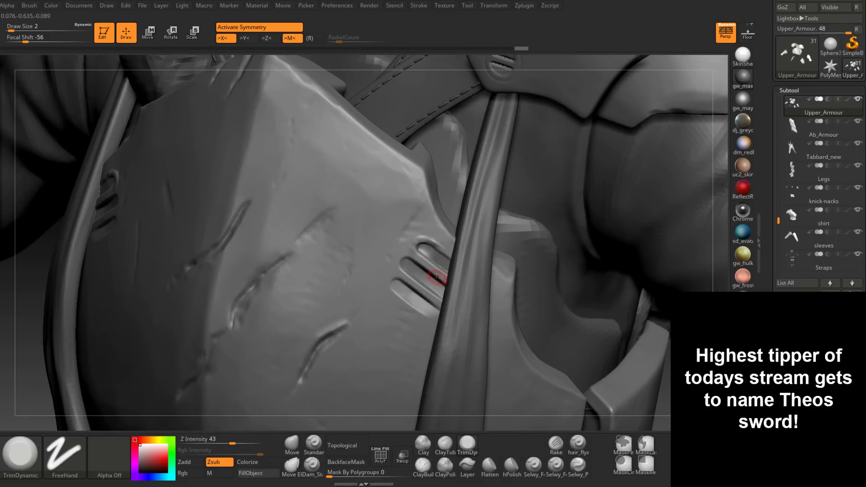
{"action": "mouse_move", "coordinate": [427, 236]}
{"action": "left_mouse_down"}
{"action": "mouse_move", "coordinate": [439, 246]}
{"action": "mouse_move", "coordinate": [413, 246]}
{"action": "mouse_move", "coordinate": [428, 237]}
{"action": "mouse_move", "coordinate": [439, 255]}
{"action": "left_mouse_up"}
{"action": "mouse_move", "coordinate": [439, 255]}
{"action": "right_mouse_down"}
{"action": "mouse_move", "coordinate": [444, 266]}
{"action": "mouse_move", "coordinate": [429, 243]}
{"action": "right_mouse_up"}
{"action": "left_click_drag", "start_coordinate": [436, 249], "coordinate": [445, 282]}
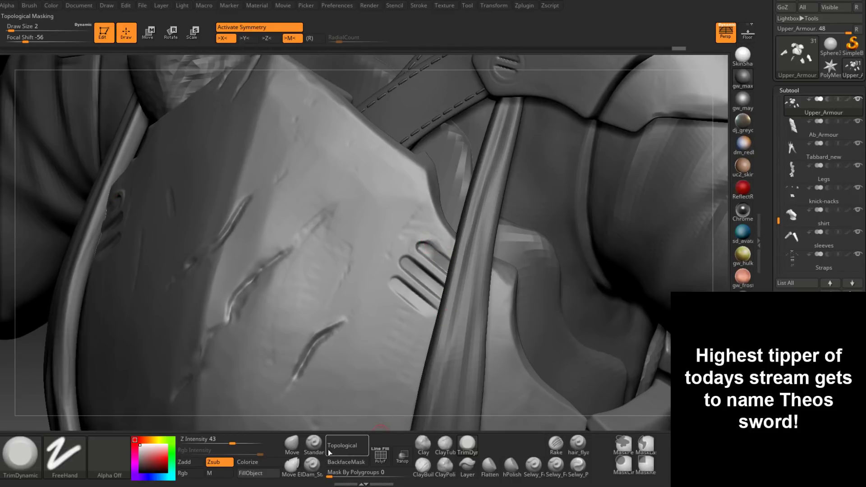
Sharpen the edge of the uppermost chest plate slot with the Dam_Standard brush at draw size 2.
{"action": "left_click", "coordinate": [314, 465]}
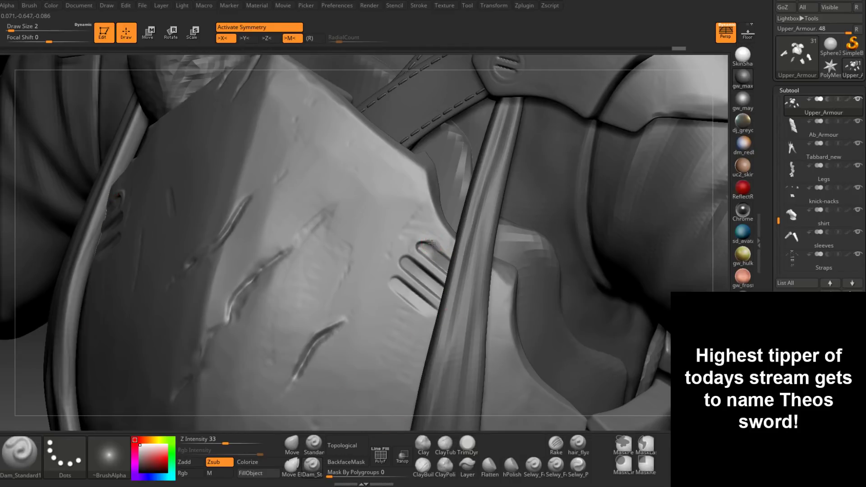
{"action": "left_click_drag", "start_coordinate": [432, 243], "coordinate": [454, 260]}
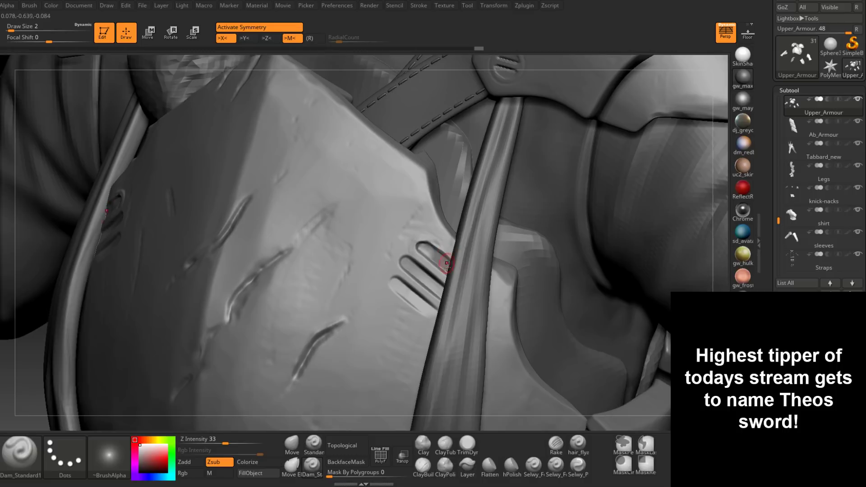
{"action": "left_click", "coordinate": [465, 444]}
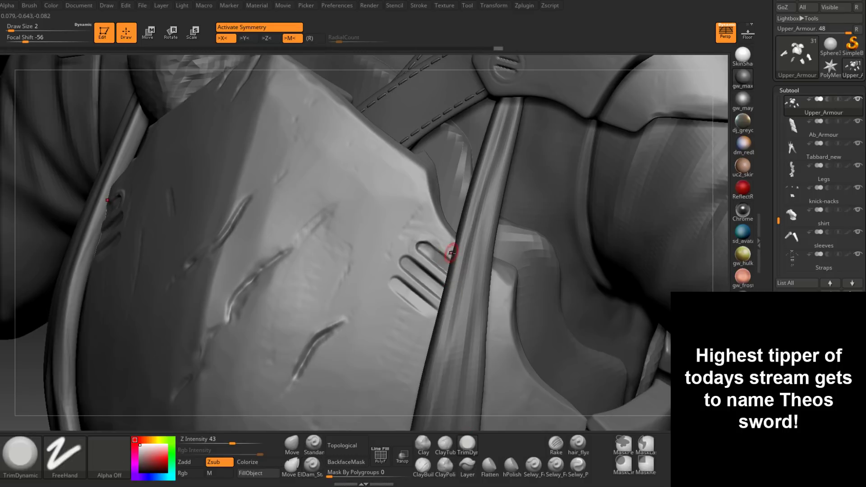
Deepen the lowest chest plate slot with the ClayBuildup brush and smooth its floor at draw size 1.
{"action": "mouse_move", "coordinate": [445, 342]}
{"action": "right_mouse_down", "text": "ctrl"}
{"action": "mouse_move", "coordinate": [427, 341]}
{"action": "mouse_move", "coordinate": [425, 397]}
{"action": "right_mouse_up", "text": "ctrl"}
{"action": "left_click", "coordinate": [422, 465]}
{"action": "right_click_drag", "start_coordinate": [412, 282], "coordinate": [406, 293]}
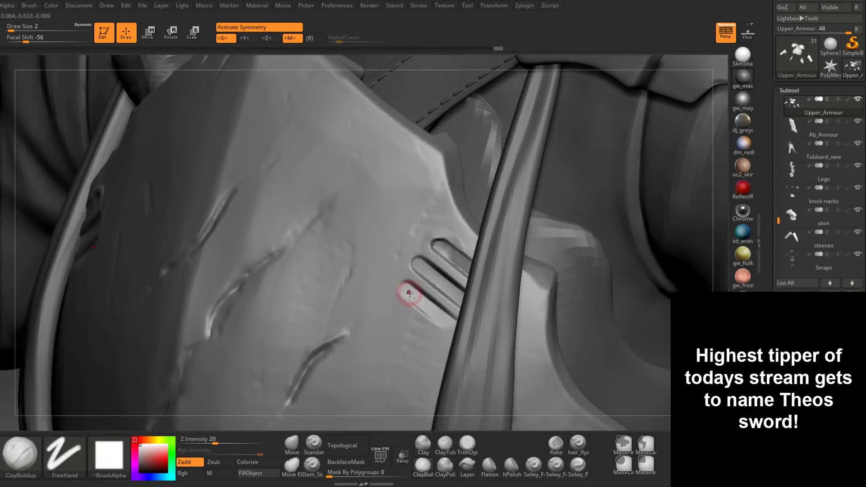
{"action": "left_click_drag", "start_coordinate": [405, 286], "coordinate": [411, 291]}
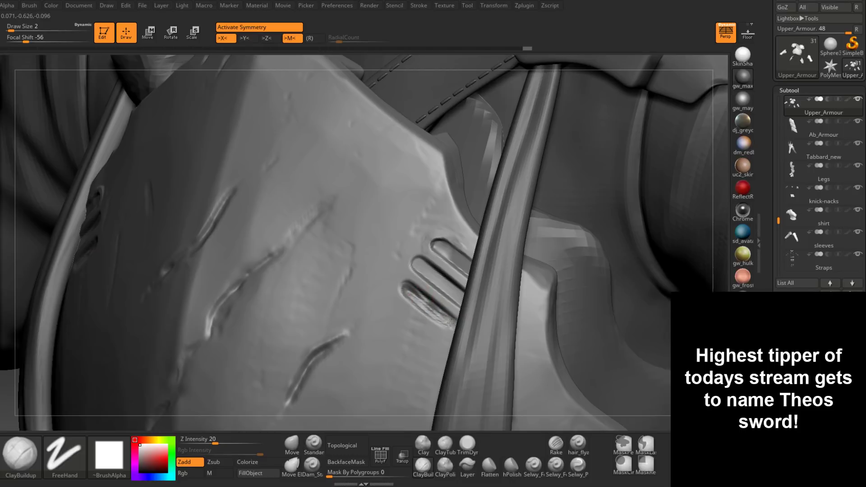
{"action": "left_click_drag", "start_coordinate": [420, 297], "coordinate": [434, 314]}
{"action": "mouse_move", "coordinate": [423, 300]}
{"action": "right_mouse_down"}
{"action": "mouse_move", "coordinate": [442, 295]}
{"action": "mouse_move", "coordinate": [423, 293]}
{"action": "right_mouse_up"}
{"action": "key", "text": "space"}
{"action": "left_click", "coordinate": [416, 293]}
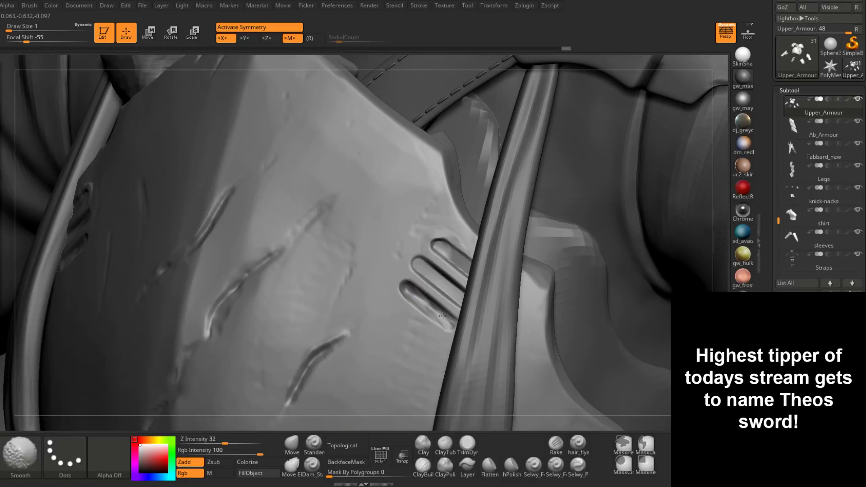
{"action": "left_click_drag", "start_coordinate": [442, 315], "coordinate": [435, 315], "text": "shift"}
Make Legs the active subtool, then deepen and smooth the shin guard's uppermost outer slot with ClayBuildup at draw size 2.
{"action": "mouse_move", "coordinate": [435, 315]}
{"action": "right_mouse_down", "text": "ctrl"}
{"action": "mouse_move", "coordinate": [438, 333]}
{"action": "mouse_move", "coordinate": [408, 354]}
{"action": "mouse_move", "coordinate": [415, 353]}
{"action": "mouse_move", "coordinate": [451, 180]}
{"action": "mouse_move", "coordinate": [447, 104]}
{"action": "right_mouse_up", "text": "ctrl"}
{"action": "right_click_drag", "start_coordinate": [446, 275], "coordinate": [343, 95], "text": "ctrl"}
{"action": "right_click_drag", "start_coordinate": [432, 342], "coordinate": [481, 55], "text": "shift"}
{"action": "left_click", "coordinate": [461, 338], "text": "alt"}
{"action": "right_click_drag", "start_coordinate": [464, 337], "coordinate": [481, 334]}
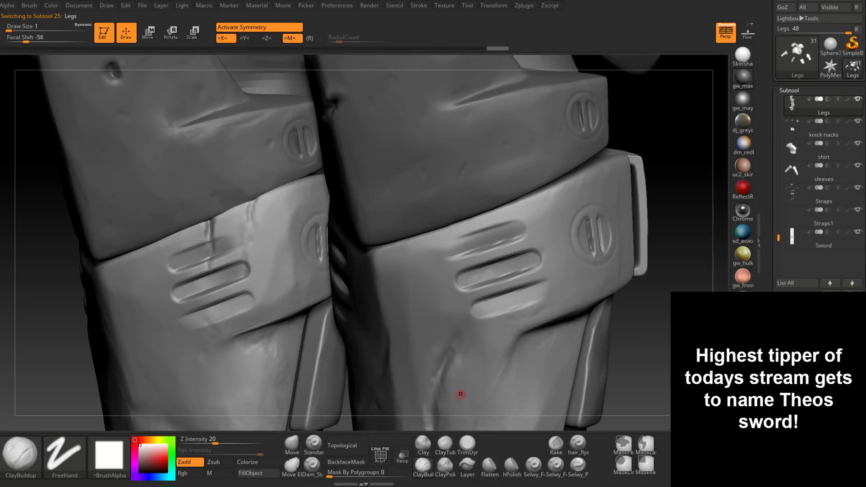
{"action": "right_click_drag", "start_coordinate": [460, 394], "coordinate": [473, 271]}
{"action": "key", "text": "space"}
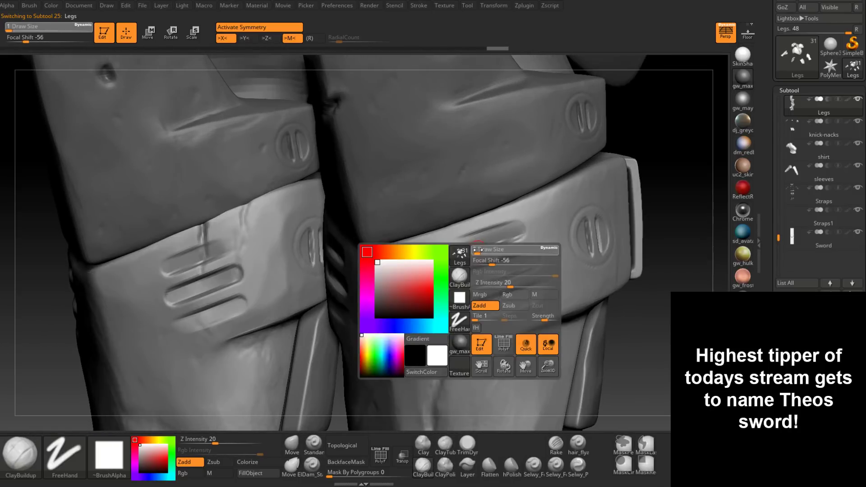
{"action": "mouse_move", "coordinate": [478, 250]}
{"action": "left_mouse_down"}
{"action": "mouse_move", "coordinate": [453, 249]}
{"action": "mouse_move", "coordinate": [493, 236]}
{"action": "mouse_move", "coordinate": [467, 240]}
{"action": "left_mouse_up"}
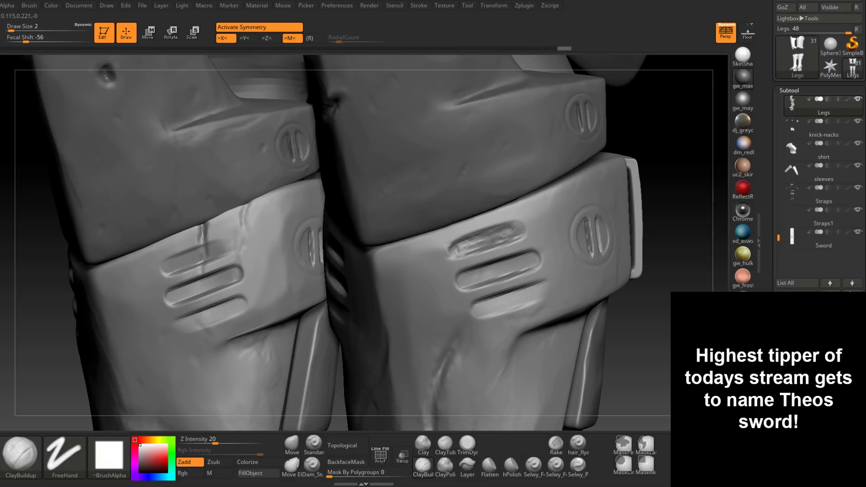
{"action": "mouse_move", "coordinate": [517, 235]}
{"action": "left_mouse_down"}
{"action": "mouse_move", "coordinate": [492, 238]}
{"action": "mouse_move", "coordinate": [472, 253]}
{"action": "mouse_move", "coordinate": [520, 232]}
{"action": "mouse_move", "coordinate": [479, 242]}
{"action": "left_mouse_up"}
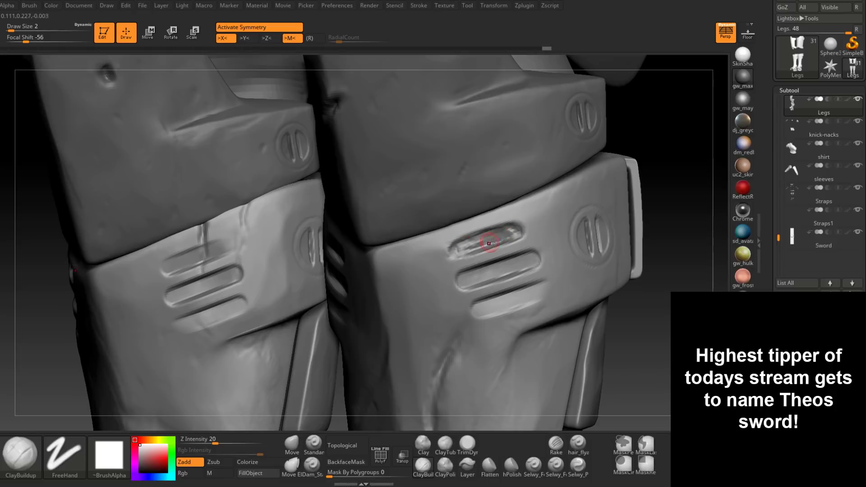
{"action": "right_click_drag", "start_coordinate": [489, 243], "coordinate": [510, 241]}
{"action": "mouse_move", "coordinate": [495, 239]}
{"action": "left_mouse_down", "text": "shift"}
{"action": "mouse_move", "coordinate": [460, 246]}
{"action": "mouse_move", "coordinate": [479, 252]}
{"action": "left_mouse_up", "text": "shift"}
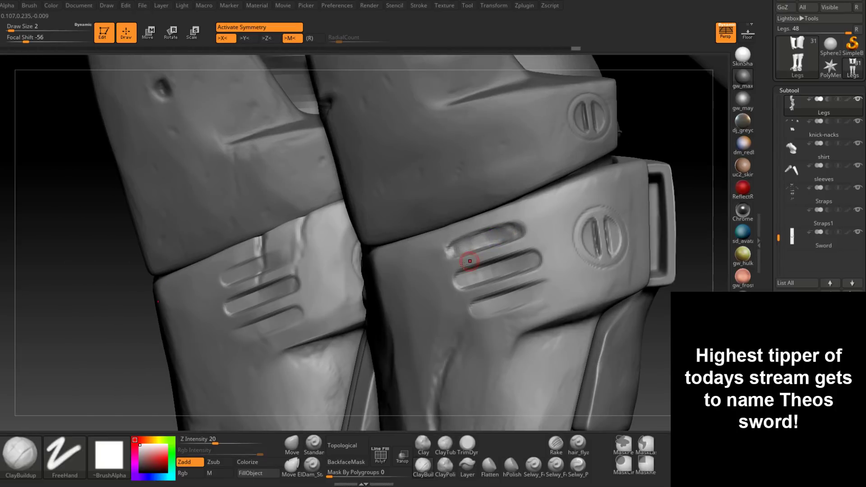
Carve a crisp outline around the shin guard's uppermost outer slot with the Dam_Standard brush.
{"action": "right_click_drag", "start_coordinate": [464, 265], "coordinate": [496, 232]}
{"action": "key", "text": "b"}
{"action": "key", "text": "d"}
{"action": "key", "text": "s"}
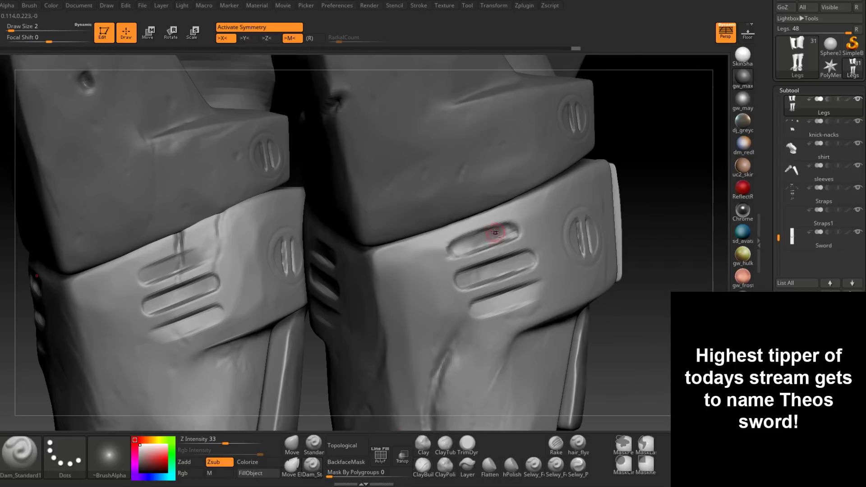
{"action": "left_click_drag", "start_coordinate": [456, 242], "coordinate": [509, 222]}
{"action": "left_click_drag", "start_coordinate": [480, 230], "coordinate": [449, 247]}
{"action": "mouse_move", "coordinate": [450, 257]}
{"action": "left_mouse_down"}
{"action": "mouse_move", "coordinate": [508, 243]}
{"action": "mouse_move", "coordinate": [469, 255]}
{"action": "mouse_move", "coordinate": [499, 246]}
{"action": "left_mouse_up"}
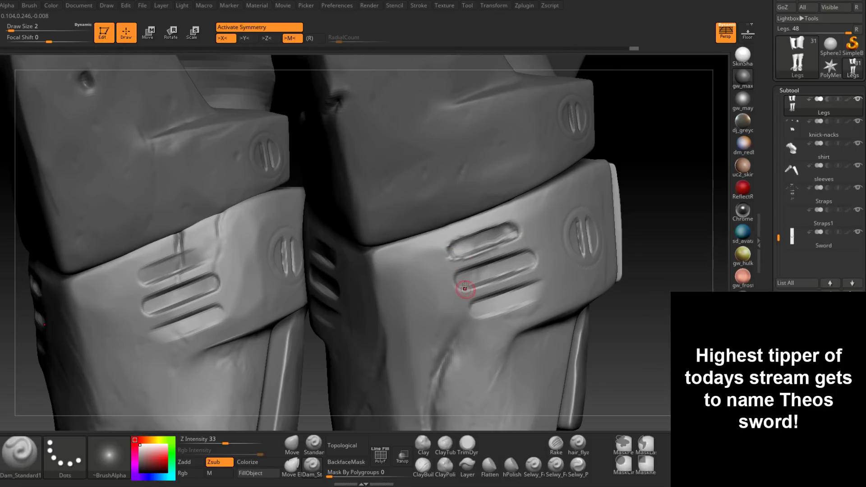
Deepen the end of the shin guard's lowest outer slot with ClayBuildup and define its edge with Dam_Standard.
{"action": "right_click_drag", "start_coordinate": [465, 288], "coordinate": [547, 283]}
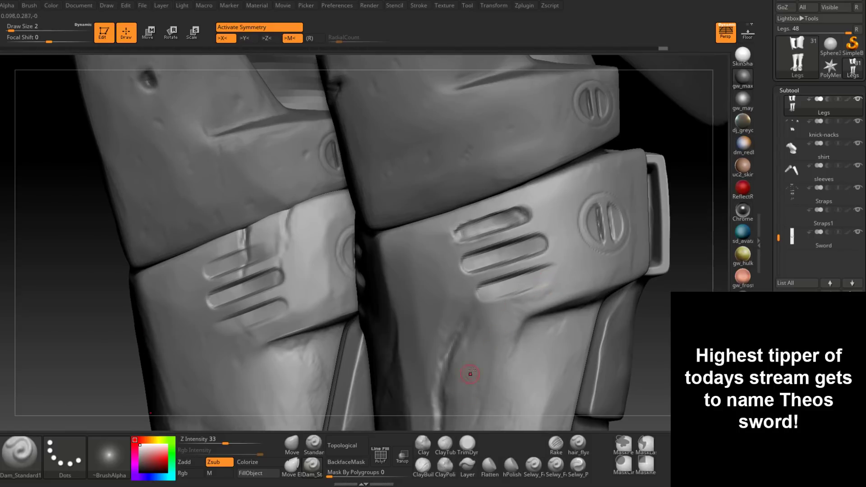
{"action": "left_click", "coordinate": [423, 465]}
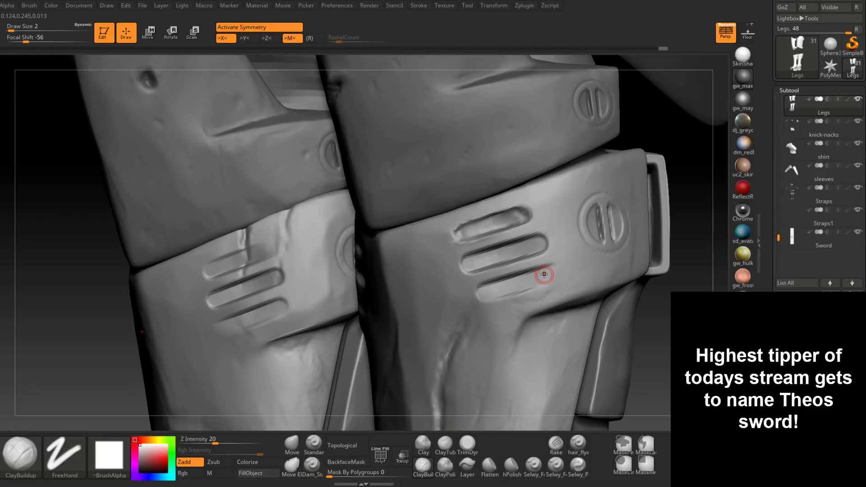
{"action": "left_click_drag", "start_coordinate": [543, 274], "coordinate": [535, 286]}
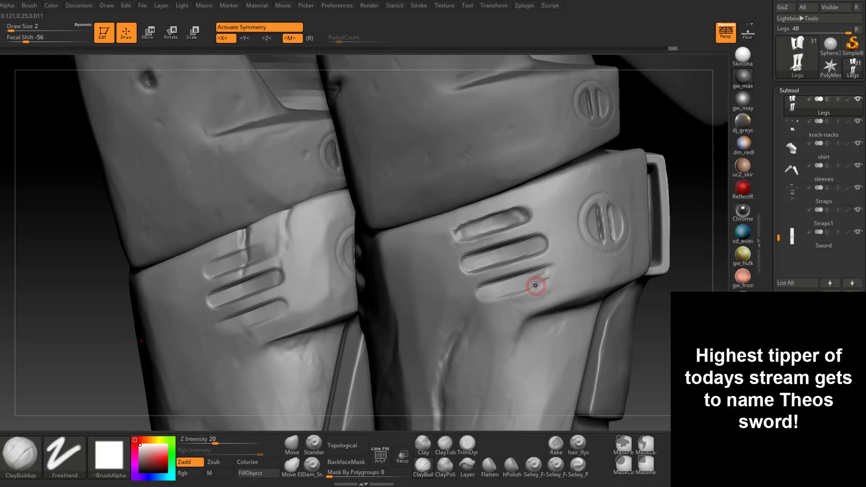
{"action": "key", "text": "ctrl+z"}
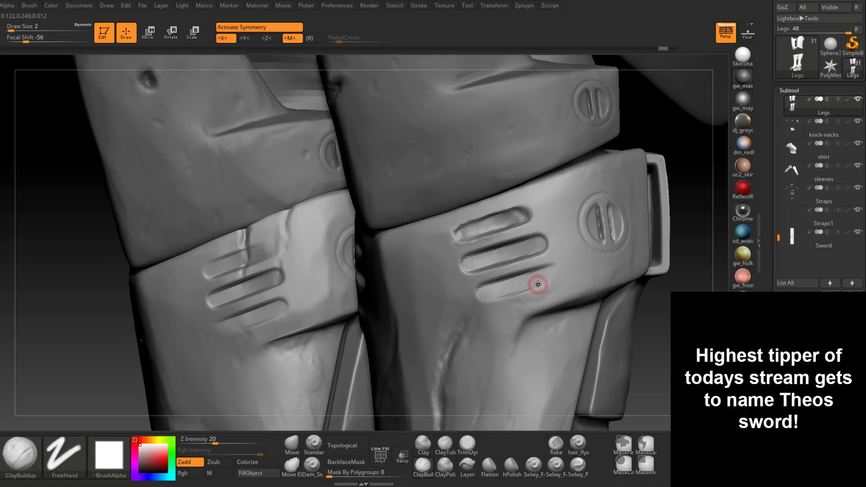
{"action": "mouse_move", "coordinate": [537, 284]}
{"action": "left_mouse_down"}
{"action": "mouse_move", "coordinate": [546, 272]}
{"action": "mouse_move", "coordinate": [523, 287]}
{"action": "mouse_move", "coordinate": [547, 271]}
{"action": "mouse_move", "coordinate": [524, 287]}
{"action": "mouse_move", "coordinate": [542, 280]}
{"action": "left_mouse_up"}
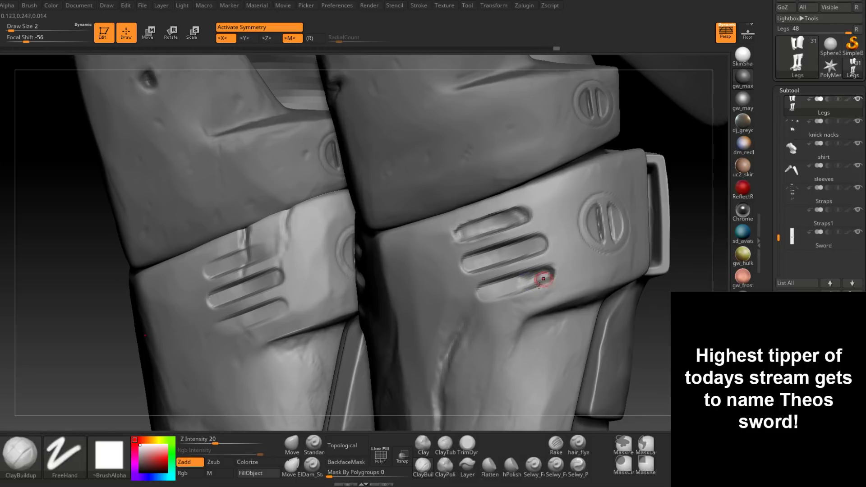
{"action": "left_click", "coordinate": [317, 462]}
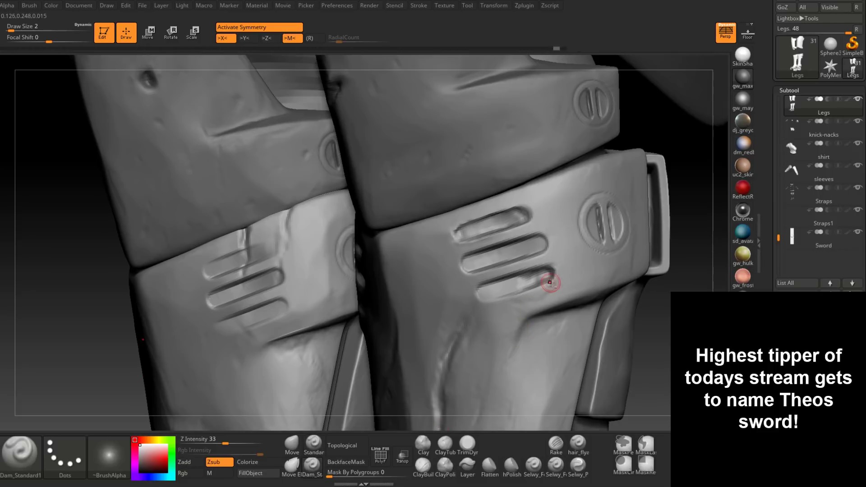
{"action": "left_click_drag", "start_coordinate": [552, 281], "coordinate": [485, 301]}
Deepen the lowest and uppermost slots on the shin guard's inner side with ClayBuildup, smoothing the uppermost one.
{"action": "mouse_move", "coordinate": [517, 289]}
{"action": "right_mouse_down"}
{"action": "mouse_move", "coordinate": [519, 275]}
{"action": "mouse_move", "coordinate": [545, 295]}
{"action": "mouse_move", "coordinate": [494, 255]}
{"action": "mouse_move", "coordinate": [458, 278]}
{"action": "mouse_move", "coordinate": [408, 262]}
{"action": "mouse_move", "coordinate": [409, 286]}
{"action": "mouse_move", "coordinate": [396, 306]}
{"action": "mouse_move", "coordinate": [383, 308]}
{"action": "right_mouse_up"}
{"action": "key", "text": "shift"}
{"action": "left_click", "coordinate": [423, 466]}
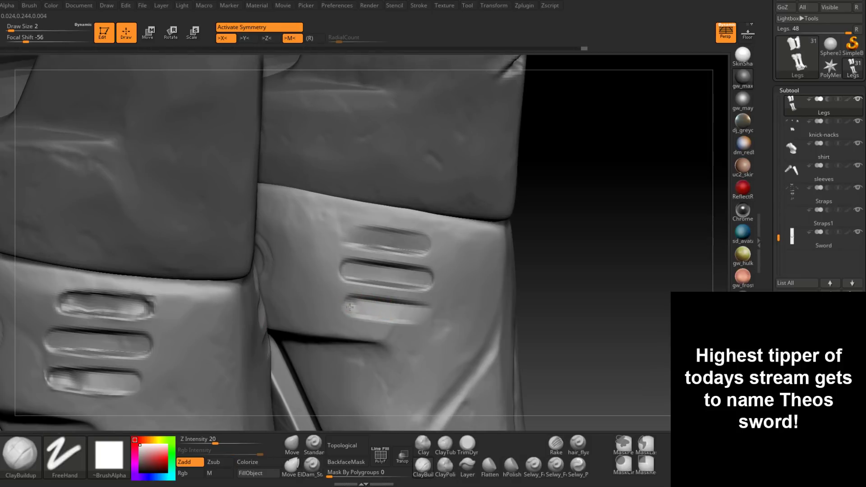
{"action": "mouse_move", "coordinate": [355, 308]}
{"action": "left_mouse_down"}
{"action": "mouse_move", "coordinate": [412, 318]}
{"action": "mouse_move", "coordinate": [371, 307]}
{"action": "mouse_move", "coordinate": [411, 311]}
{"action": "left_mouse_up"}
{"action": "mouse_move", "coordinate": [378, 244]}
{"action": "left_mouse_down"}
{"action": "mouse_move", "coordinate": [354, 229]}
{"action": "mouse_move", "coordinate": [363, 232]}
{"action": "mouse_move", "coordinate": [354, 238]}
{"action": "mouse_move", "coordinate": [376, 247]}
{"action": "mouse_move", "coordinate": [356, 230]}
{"action": "mouse_move", "coordinate": [347, 236]}
{"action": "mouse_move", "coordinate": [419, 249]}
{"action": "mouse_move", "coordinate": [386, 235]}
{"action": "mouse_move", "coordinate": [421, 255]}
{"action": "left_mouse_up"}
{"action": "key", "text": "ctrl+z"}
{"action": "mouse_move", "coordinate": [420, 255]}
{"action": "right_mouse_down"}
{"action": "mouse_move", "coordinate": [447, 264]}
{"action": "mouse_move", "coordinate": [370, 244]}
{"action": "right_mouse_up"}
{"action": "left_click_drag", "start_coordinate": [370, 244], "coordinate": [430, 244], "text": "shift"}
Outline the uppermost inner slot of the shin guard with the Dam_Standard brush.
{"action": "mouse_move", "coordinate": [437, 248]}
{"action": "right_mouse_down", "text": "ctrl"}
{"action": "mouse_move", "coordinate": [416, 239]}
{"action": "mouse_move", "coordinate": [424, 275]}
{"action": "right_mouse_up", "text": "ctrl"}
{"action": "left_click", "coordinate": [312, 467]}
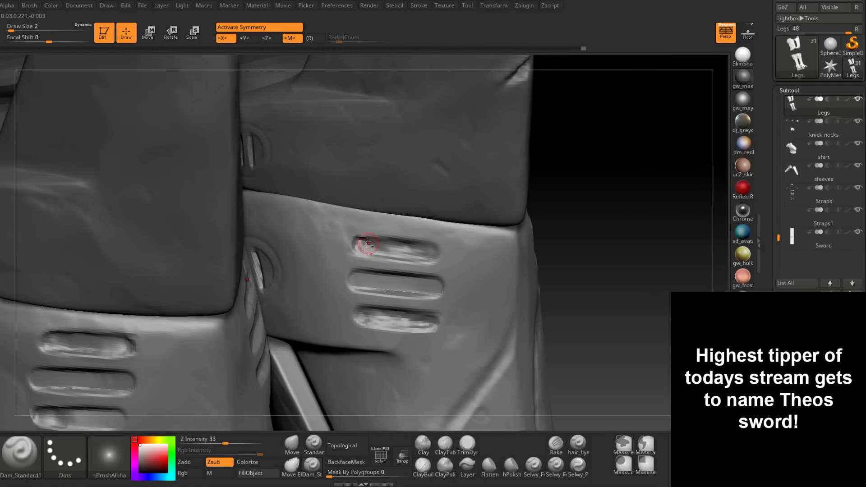
{"action": "mouse_move", "coordinate": [357, 239]}
{"action": "left_mouse_down"}
{"action": "mouse_move", "coordinate": [439, 244]}
{"action": "mouse_move", "coordinate": [413, 265]}
{"action": "mouse_move", "coordinate": [428, 260]}
{"action": "mouse_move", "coordinate": [402, 255]}
{"action": "left_mouse_up"}
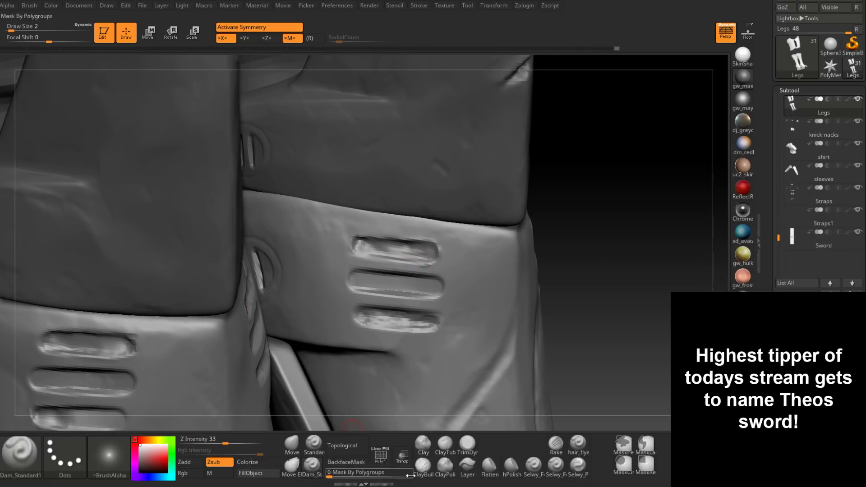
Refine and smooth the floor of the shin guard's uppermost inner slot with the ClayBuildup brush.
{"action": "left_click", "coordinate": [423, 464]}
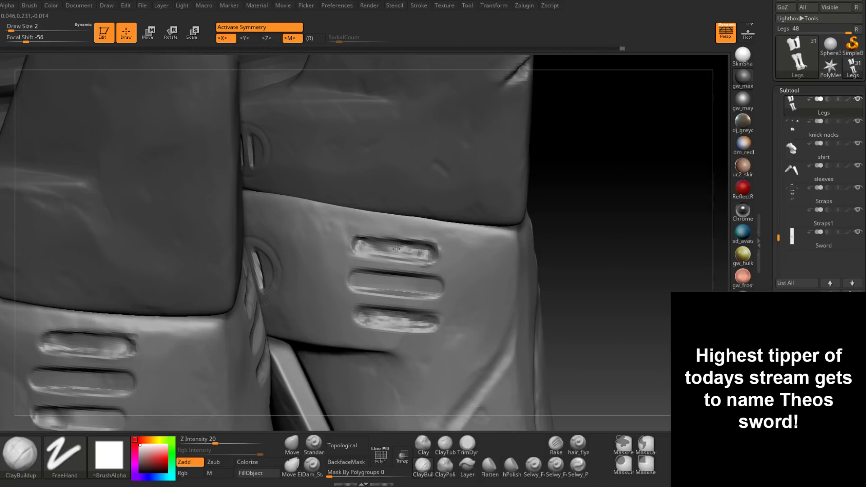
{"action": "right_click_drag", "start_coordinate": [405, 257], "coordinate": [422, 268]}
{"action": "left_click_drag", "start_coordinate": [421, 255], "coordinate": [425, 257], "text": "shift"}
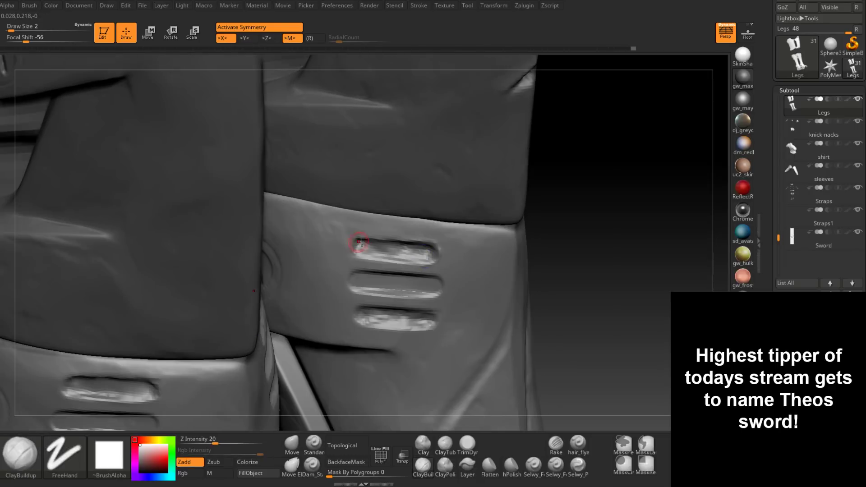
{"action": "left_click_drag", "start_coordinate": [361, 243], "coordinate": [383, 247]}
{"action": "right_click_drag", "start_coordinate": [383, 247], "coordinate": [439, 232], "text": "ctrl"}
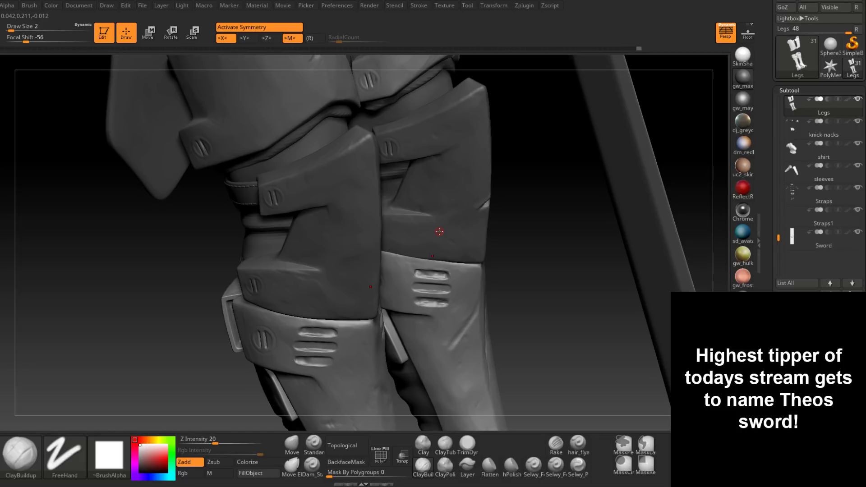
Make Upper_Armour the active subtool, then deepen and smooth the arm guard slot farthest from the overhanging edge with ClayBuildup.
{"action": "right_click_drag", "start_coordinate": [434, 329], "coordinate": [428, 366]}
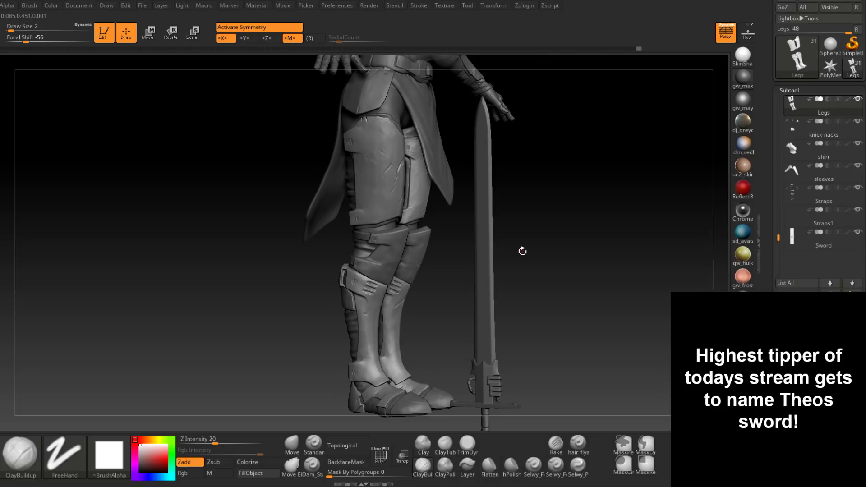
{"action": "mouse_move", "coordinate": [522, 265]}
{"action": "right_mouse_down"}
{"action": "mouse_move", "coordinate": [509, 263]}
{"action": "mouse_move", "coordinate": [518, 232]}
{"action": "mouse_move", "coordinate": [436, 181]}
{"action": "mouse_move", "coordinate": [433, 378]}
{"action": "right_mouse_up"}
{"action": "key", "text": "b"}
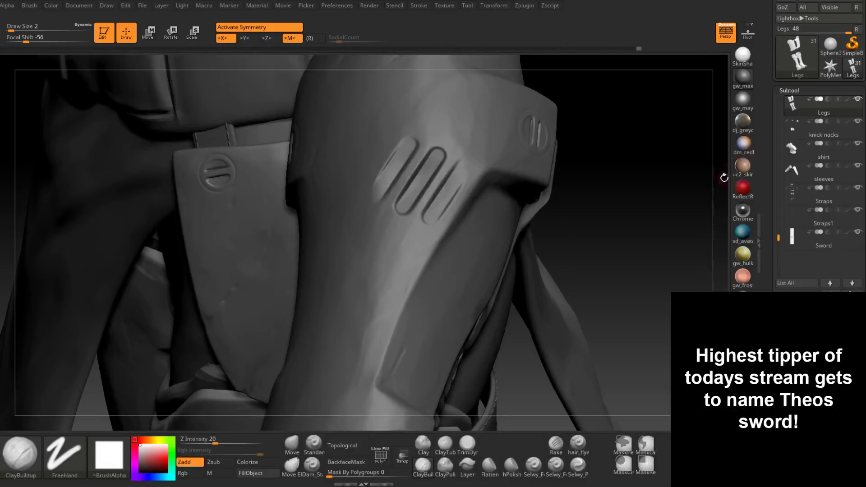
{"action": "mouse_move", "coordinate": [451, 200]}
{"action": "right_mouse_down"}
{"action": "mouse_move", "coordinate": [430, 208]}
{"action": "mouse_move", "coordinate": [401, 324]}
{"action": "mouse_move", "coordinate": [370, 300]}
{"action": "mouse_move", "coordinate": [309, 353]}
{"action": "right_mouse_up"}
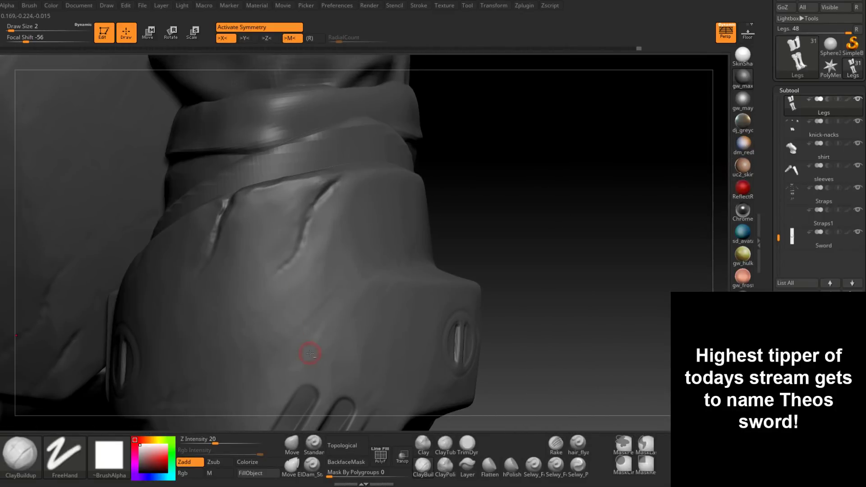
{"action": "left_click", "coordinate": [365, 309], "text": "alt"}
{"action": "right_click_drag", "start_coordinate": [366, 309], "coordinate": [329, 251], "text": "alt"}
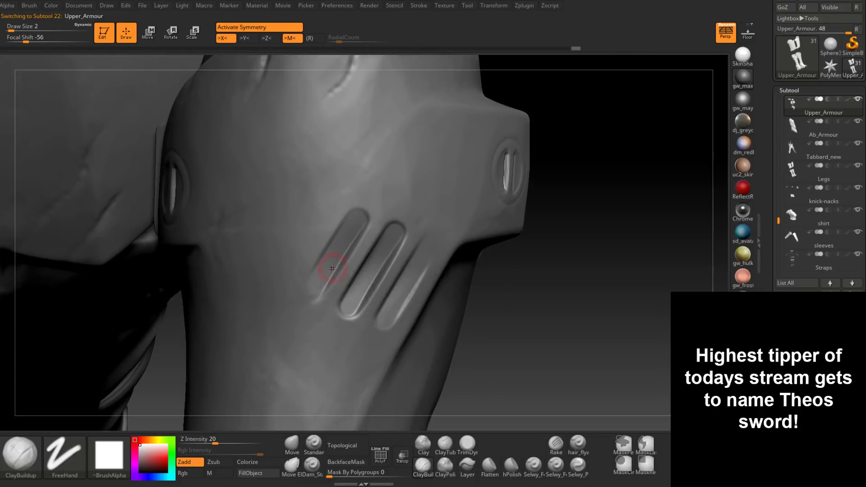
{"action": "key", "text": "space"}
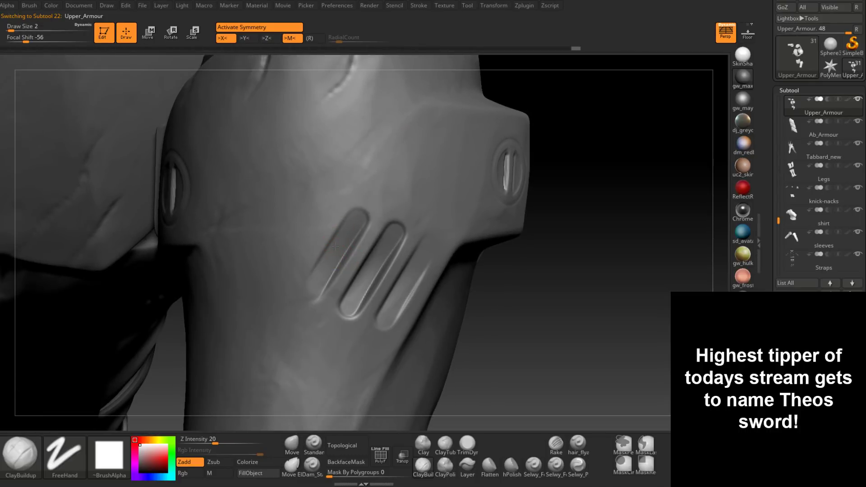
{"action": "left_click_drag", "start_coordinate": [328, 264], "coordinate": [310, 289]}
{"action": "mouse_move", "coordinate": [337, 248]}
{"action": "left_mouse_down"}
{"action": "mouse_move", "coordinate": [311, 296]}
{"action": "mouse_move", "coordinate": [330, 257]}
{"action": "left_mouse_up"}
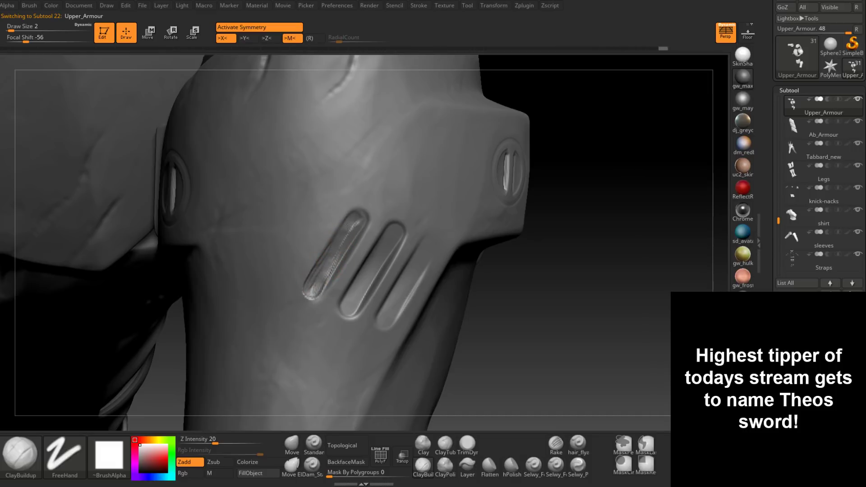
{"action": "mouse_move", "coordinate": [348, 226]}
{"action": "left_mouse_down"}
{"action": "mouse_move", "coordinate": [356, 217]}
{"action": "mouse_move", "coordinate": [339, 254]}
{"action": "mouse_move", "coordinate": [347, 237]}
{"action": "left_mouse_up"}
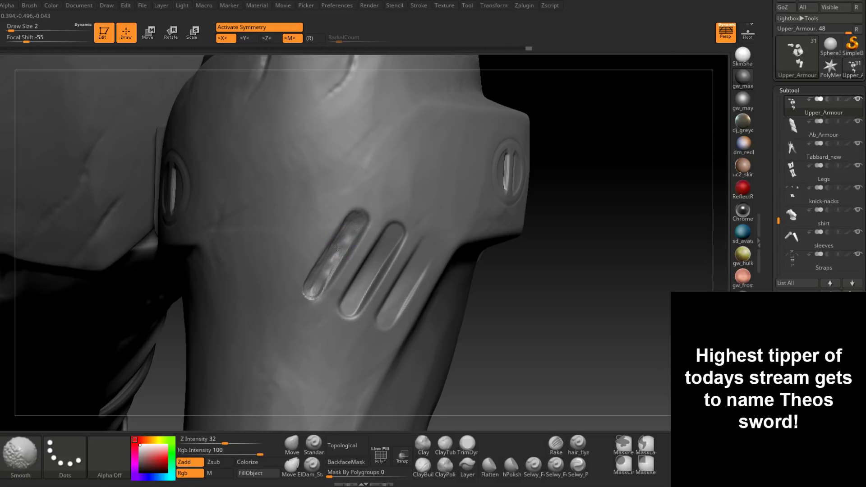
{"action": "left_click_drag", "start_coordinate": [316, 281], "coordinate": [318, 299], "text": "shift"}
Deepen the arm guard slot nearest the overhanging edge along its length with the ClayBuildup brush at draw size 2.
{"action": "right_click_drag", "start_coordinate": [406, 286], "coordinate": [369, 275]}
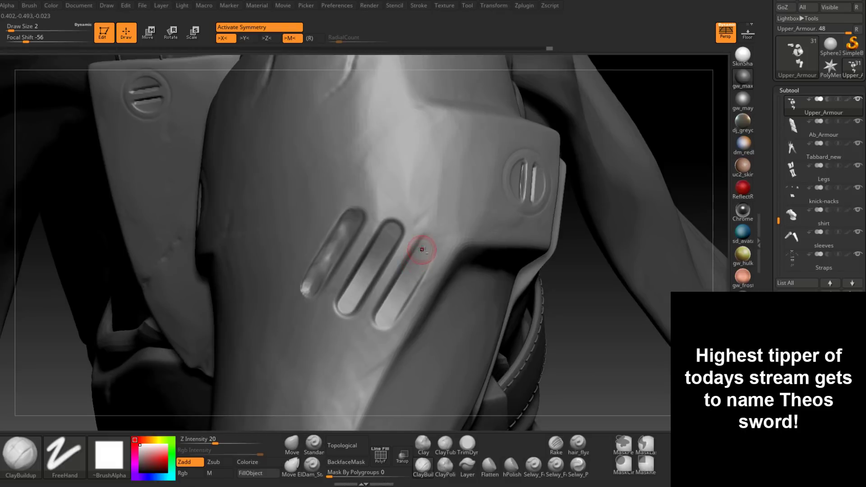
{"action": "left_click_drag", "start_coordinate": [424, 249], "coordinate": [425, 260]}
{"action": "mouse_move", "coordinate": [427, 251]}
{"action": "left_mouse_down"}
{"action": "mouse_move", "coordinate": [400, 291]}
{"action": "mouse_move", "coordinate": [419, 262]}
{"action": "left_mouse_up"}
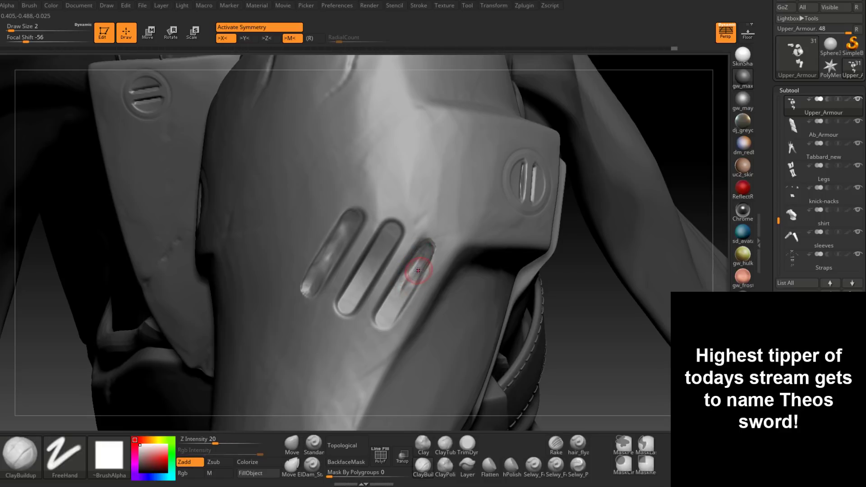
{"action": "right_click_drag", "start_coordinate": [412, 271], "coordinate": [396, 303]}
{"action": "mouse_move", "coordinate": [396, 303]}
{"action": "left_mouse_down"}
{"action": "mouse_move", "coordinate": [381, 321]}
{"action": "mouse_move", "coordinate": [399, 298]}
{"action": "mouse_move", "coordinate": [389, 306]}
{"action": "left_mouse_up"}
{"action": "mouse_move", "coordinate": [389, 305]}
{"action": "right_mouse_down"}
{"action": "mouse_move", "coordinate": [403, 307]}
{"action": "mouse_move", "coordinate": [396, 305]}
{"action": "mouse_move", "coordinate": [396, 332]}
{"action": "right_mouse_up"}
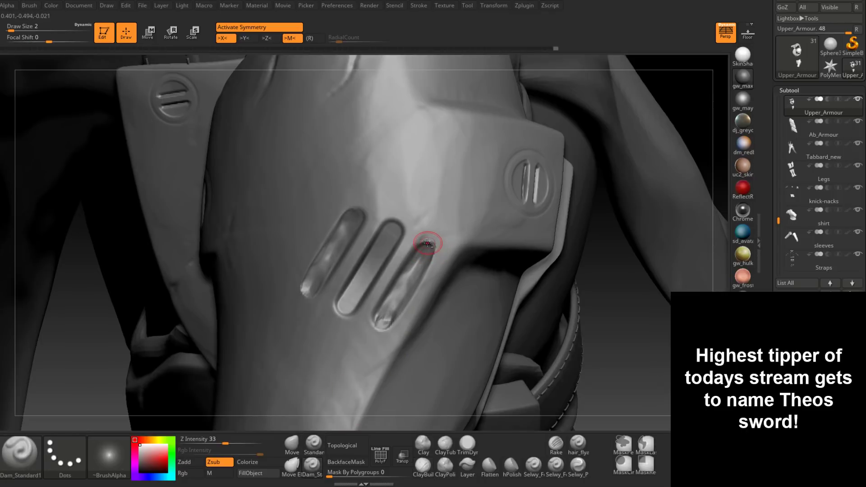
Sharpen the lower end of the arm guard slot nearest the overhanging edge with Dam_Standard and flatten its floor with TrimDynamic.
{"action": "right_click_drag", "start_coordinate": [427, 243], "coordinate": [427, 274]}
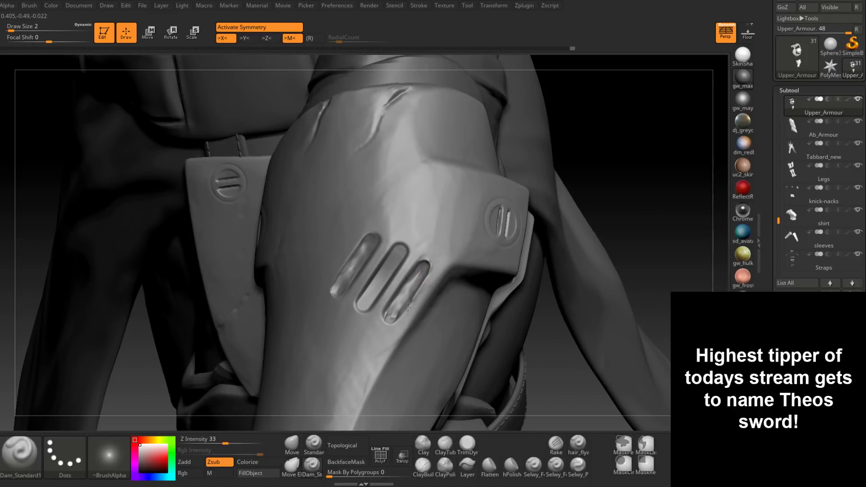
{"action": "left_click_drag", "start_coordinate": [406, 311], "coordinate": [392, 323]}
{"action": "mouse_move", "coordinate": [399, 314]}
{"action": "right_mouse_down"}
{"action": "mouse_move", "coordinate": [430, 314]}
{"action": "mouse_move", "coordinate": [397, 315]}
{"action": "mouse_move", "coordinate": [428, 277]}
{"action": "right_mouse_up"}
{"action": "left_click", "coordinate": [467, 444]}
{"action": "left_click_drag", "start_coordinate": [425, 293], "coordinate": [401, 315]}
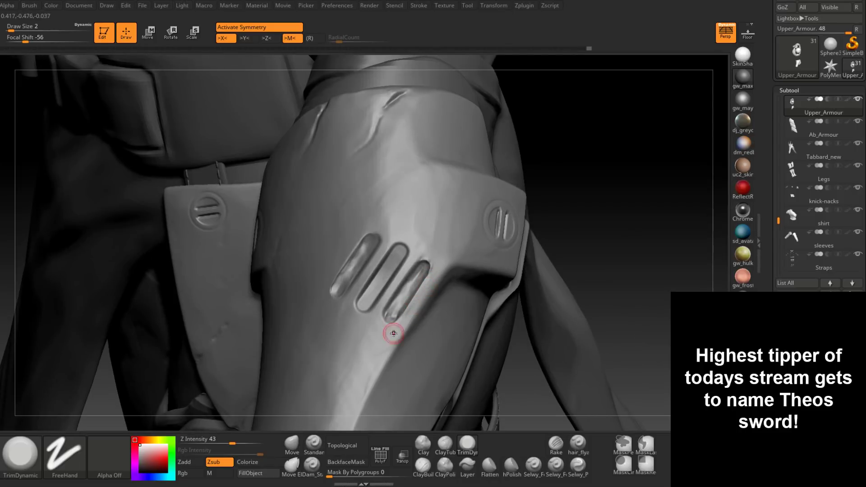
Make Insert Stitch02 the active brush for adding cross stitches to the upper body clothing.
{"action": "right_click_drag", "start_coordinate": [393, 333], "coordinate": [423, 297], "text": "ctrl"}
{"action": "right_click_drag", "start_coordinate": [382, 340], "coordinate": [367, 338]}
{"action": "right_click_drag", "start_coordinate": [368, 338], "coordinate": [392, 295], "text": "ctrl"}
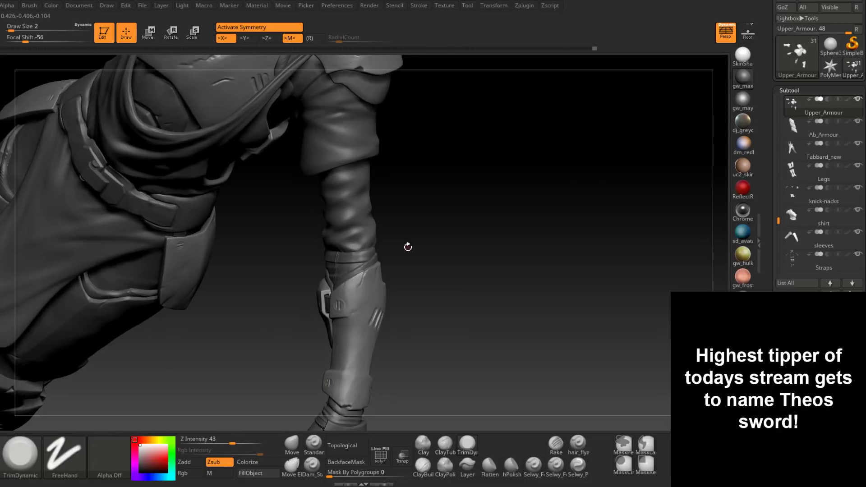
{"action": "right_click_drag", "start_coordinate": [406, 245], "coordinate": [401, 282]}
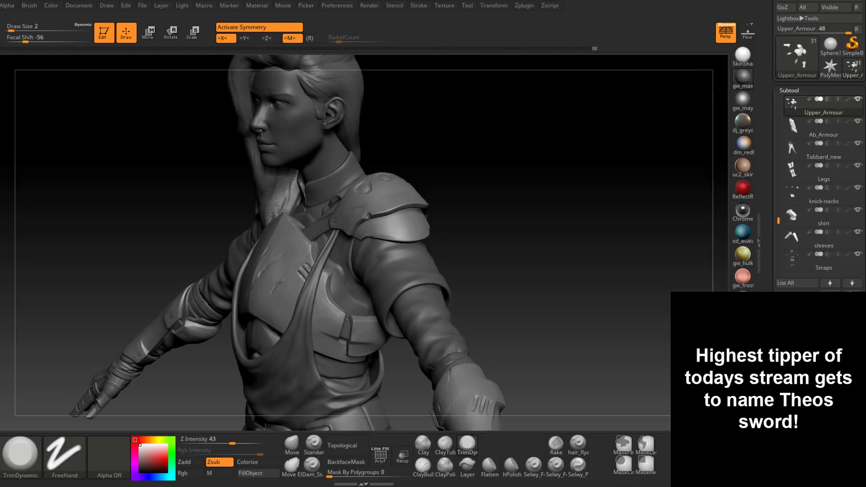
{"action": "key", "text": "b"}
{"action": "key", "text": "i"}
{"action": "key", "text": "s"}
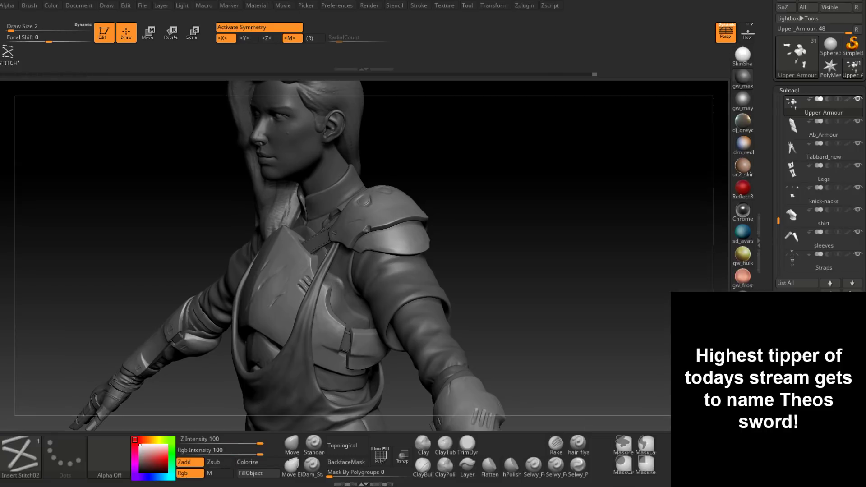
Duplicate the shirt subtool and delete the lower subdivision levels of the copy.
{"action": "mouse_move", "coordinate": [559, 280]}
{"action": "left_mouse_down"}
{"action": "mouse_move", "coordinate": [494, 290]}
{"action": "mouse_move", "coordinate": [502, 273]}
{"action": "mouse_move", "coordinate": [572, 254]}
{"action": "left_mouse_up"}
{"action": "left_click", "coordinate": [396, 270], "text": "alt"}
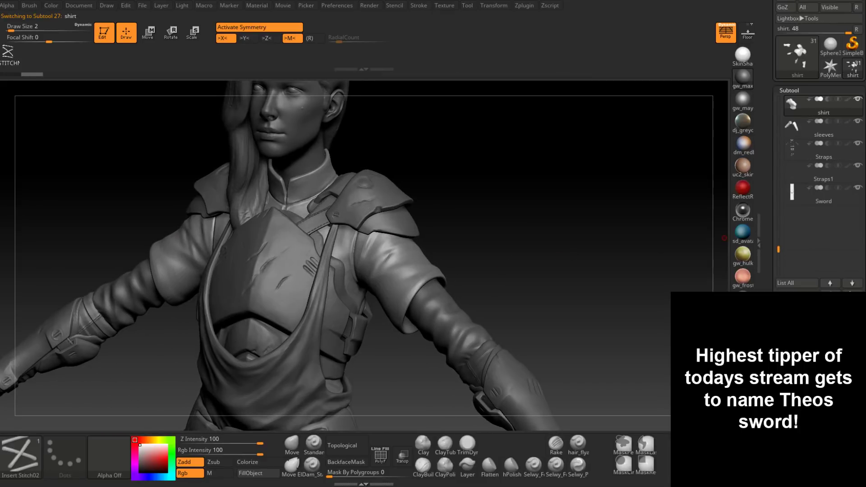
{"action": "key", "text": "ctrl+shift+d"}
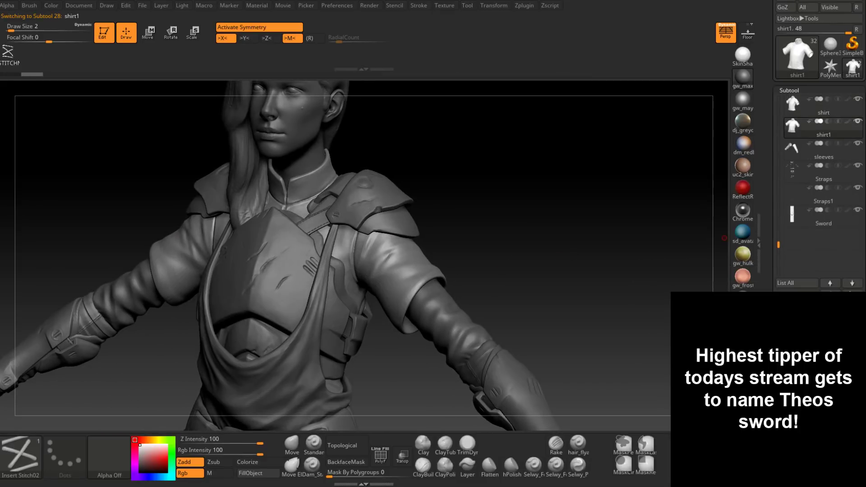
{"action": "left_click", "coordinate": [791, 429]}
{"action": "left_click", "coordinate": [798, 134]}
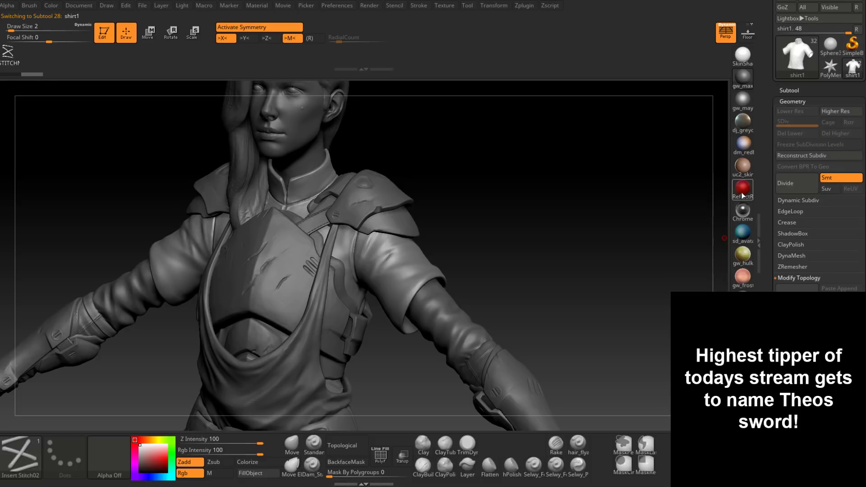
{"action": "mouse_move", "coordinate": [740, 196]}
{"action": "mouse_move", "coordinate": [424, 266]}
{"action": "right_mouse_down"}
{"action": "mouse_move", "coordinate": [448, 264]}
{"action": "mouse_move", "coordinate": [437, 298]}
{"action": "mouse_move", "coordinate": [482, 240]}
{"action": "right_mouse_up"}
{"action": "right_click_drag", "start_coordinate": [482, 241], "coordinate": [469, 257]}
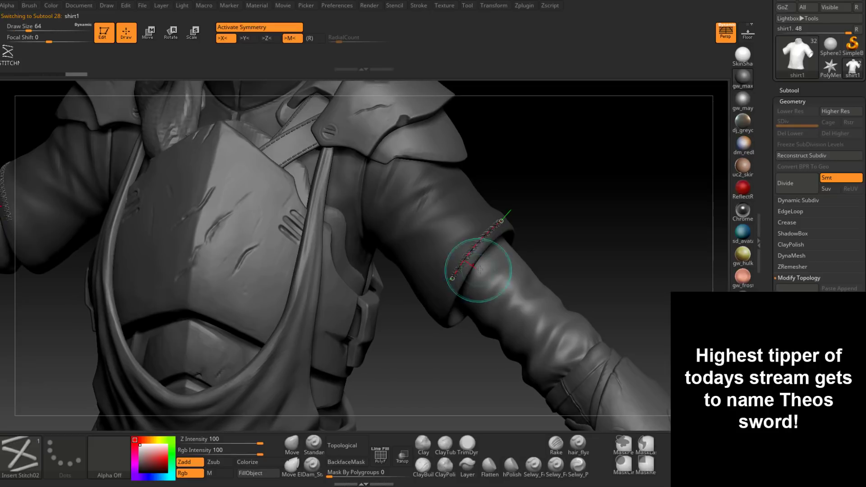
{"action": "mouse_move", "coordinate": [499, 267]}
{"action": "right_mouse_down"}
{"action": "mouse_move", "coordinate": [494, 257]}
{"action": "mouse_move", "coordinate": [494, 281]}
{"action": "right_mouse_up"}
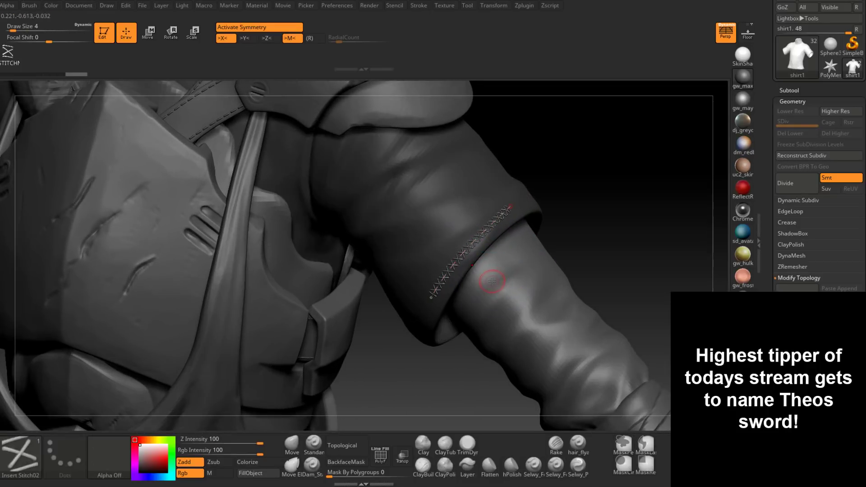
{"action": "key", "text": "ctrl+z"}
Start a run of cross stitches along the shirt's sleeve cuff with the Insert Stitch02 brush at draw size 7.
{"action": "right_click_drag", "start_coordinate": [501, 225], "coordinate": [502, 227]}
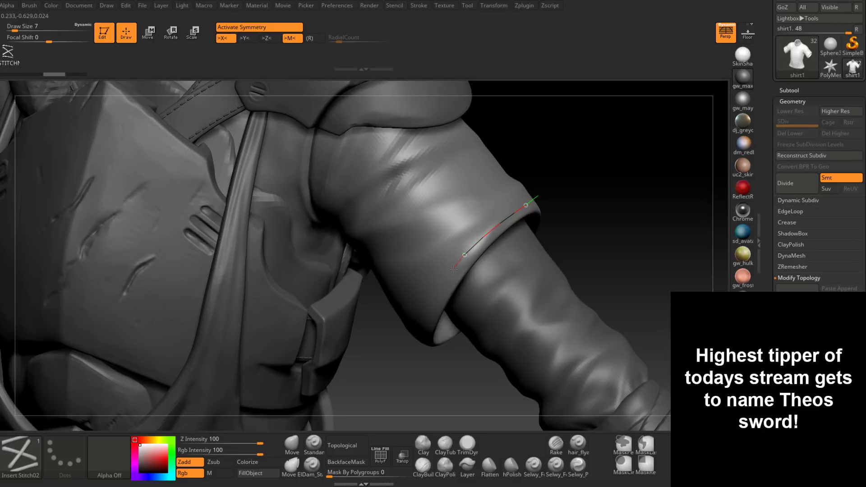
{"action": "left_click_drag", "start_coordinate": [427, 326], "coordinate": [427, 327]}
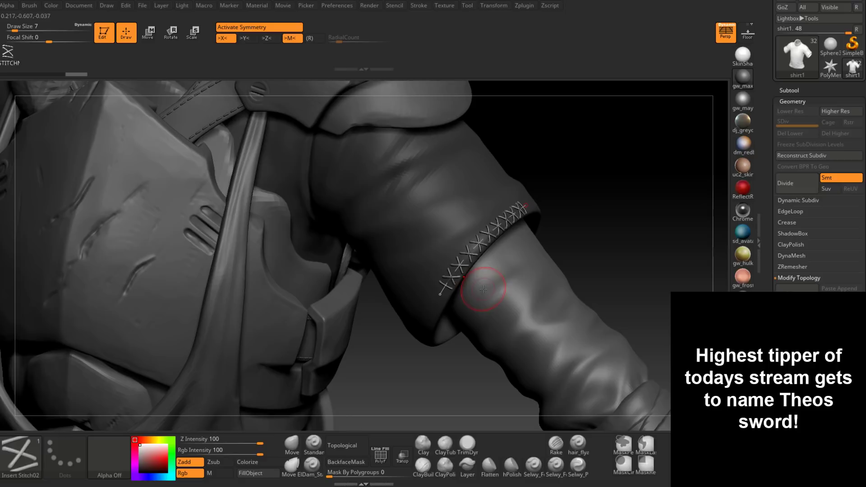
{"action": "mouse_move", "coordinate": [485, 290]}
{"action": "right_mouse_down"}
{"action": "mouse_move", "coordinate": [464, 316]}
{"action": "mouse_move", "coordinate": [446, 317]}
{"action": "mouse_move", "coordinate": [461, 256]}
{"action": "mouse_move", "coordinate": [456, 261]}
{"action": "right_mouse_up"}
{"action": "left_click_drag", "start_coordinate": [390, 355], "coordinate": [428, 283]}
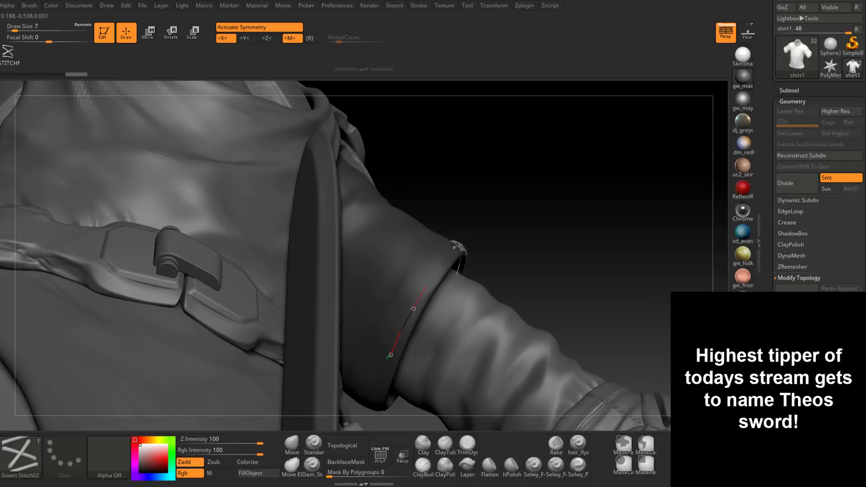
{"action": "left_click_drag", "start_coordinate": [454, 249], "coordinate": [452, 255]}
{"action": "mouse_move", "coordinate": [452, 286]}
{"action": "right_mouse_down"}
{"action": "mouse_move", "coordinate": [444, 312]}
{"action": "mouse_move", "coordinate": [423, 316]}
{"action": "right_mouse_up"}
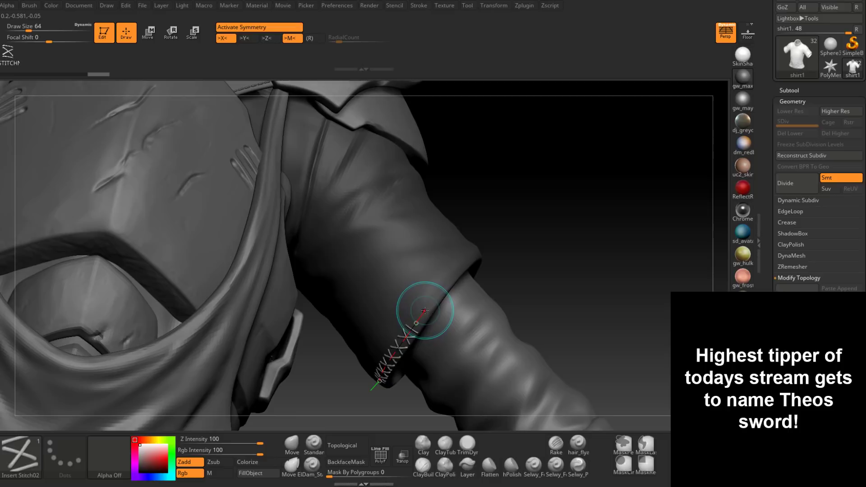
{"action": "left_click_drag", "start_coordinate": [425, 309], "coordinate": [428, 306]}
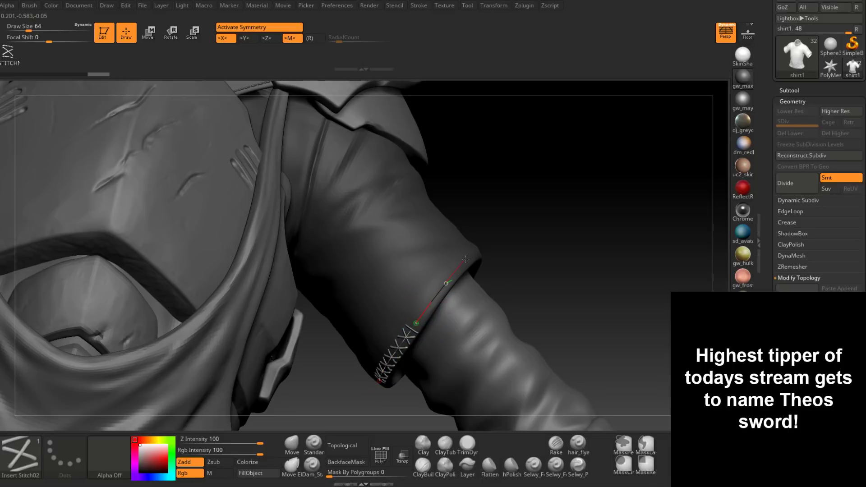
{"action": "left_click_drag", "start_coordinate": [476, 246], "coordinate": [475, 249]}
{"action": "right_click_drag", "start_coordinate": [467, 258], "coordinate": [436, 306]}
{"action": "key", "text": "ctrl+z"}
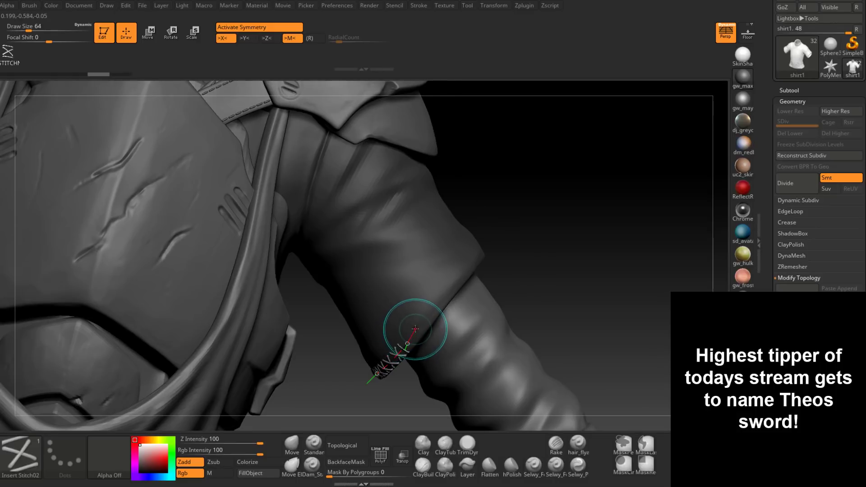
Extend the stitch curve from the inner side of the sleeve cuff across its front.
{"action": "left_click_drag", "start_coordinate": [415, 331], "coordinate": [416, 329]}
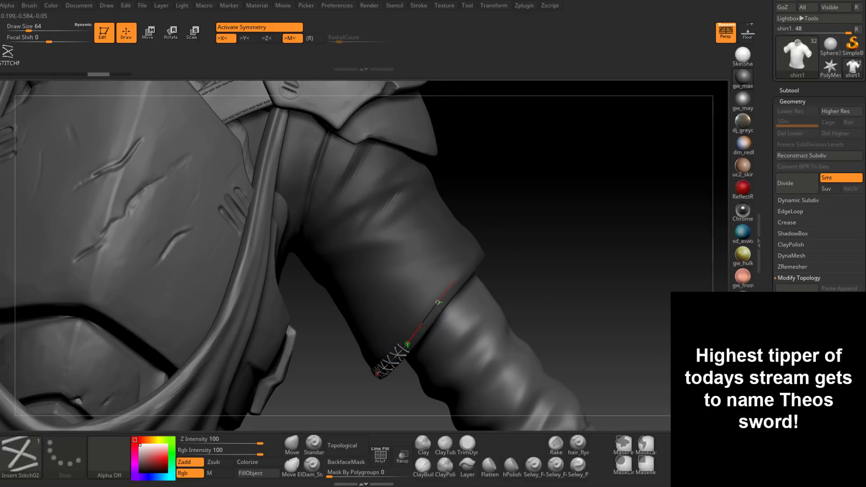
{"action": "left_click_drag", "start_coordinate": [483, 254], "coordinate": [491, 250]}
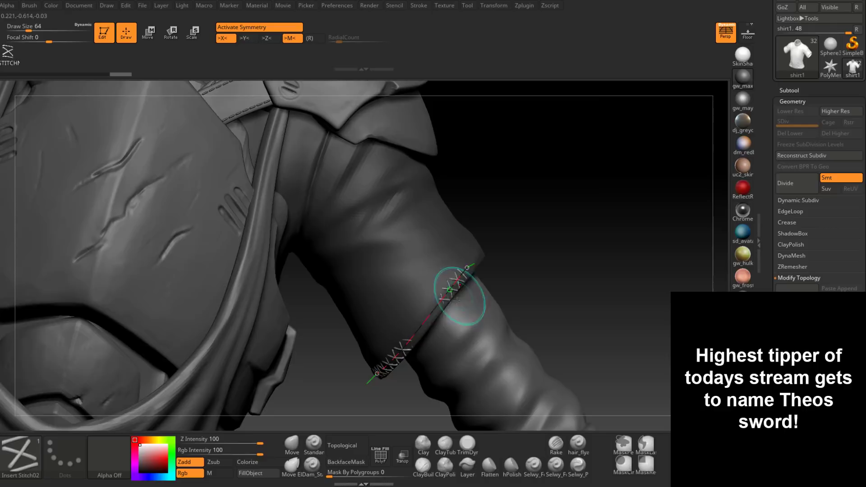
{"action": "right_click_drag", "start_coordinate": [460, 290], "coordinate": [428, 316]}
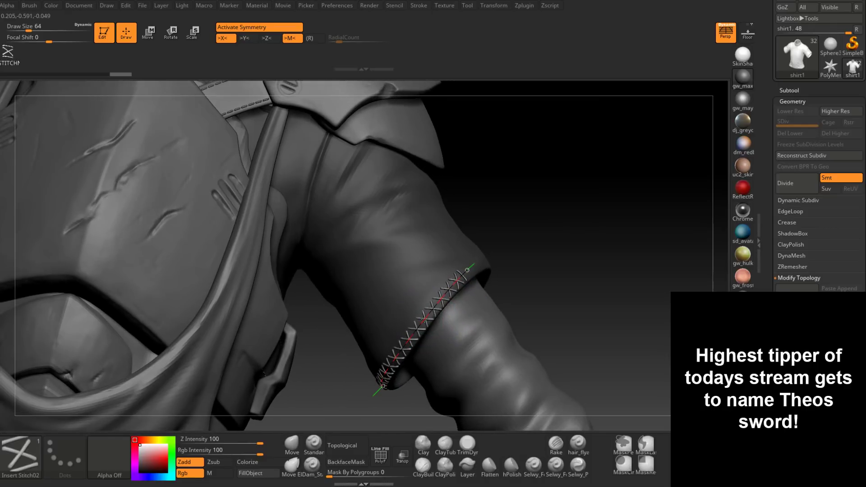
{"action": "mouse_move", "coordinate": [423, 319]}
{"action": "right_mouse_down"}
{"action": "mouse_move", "coordinate": [404, 275]}
{"action": "mouse_move", "coordinate": [405, 252]}
{"action": "right_mouse_up"}
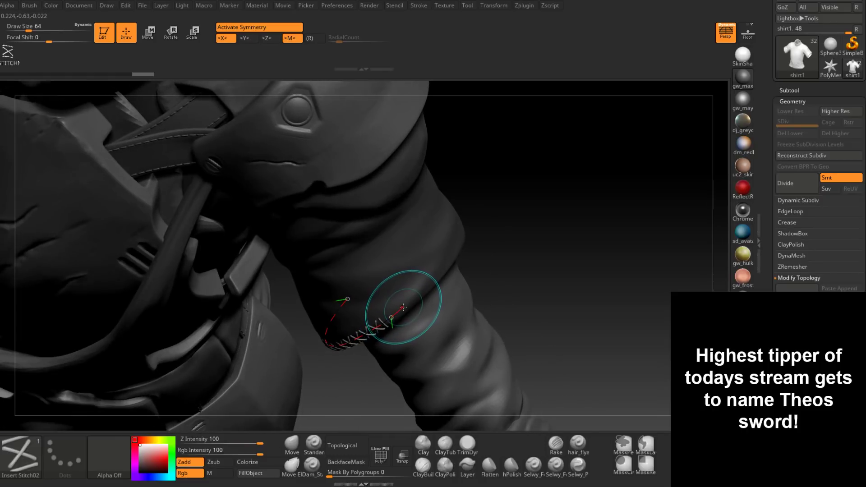
Continue the stitch curve from the front of the cuff to the outer side of the sleeve.
{"action": "left_click_drag", "start_coordinate": [403, 307], "coordinate": [405, 306]}
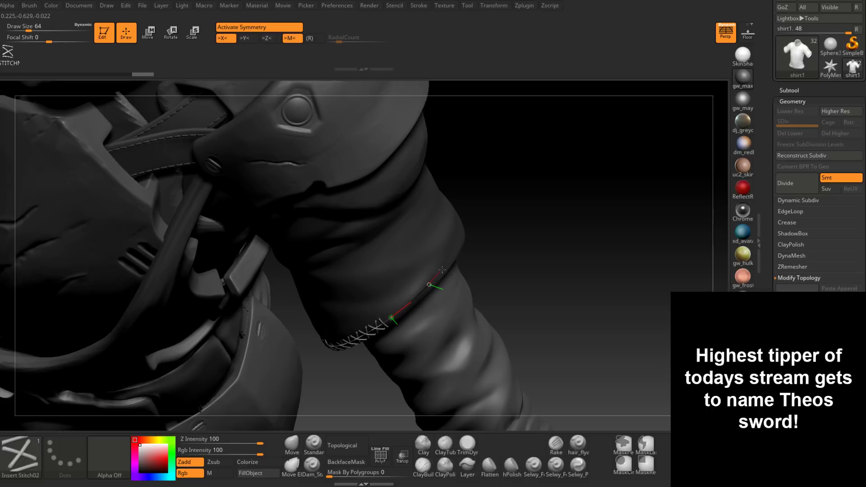
{"action": "left_click_drag", "start_coordinate": [464, 231], "coordinate": [469, 231]}
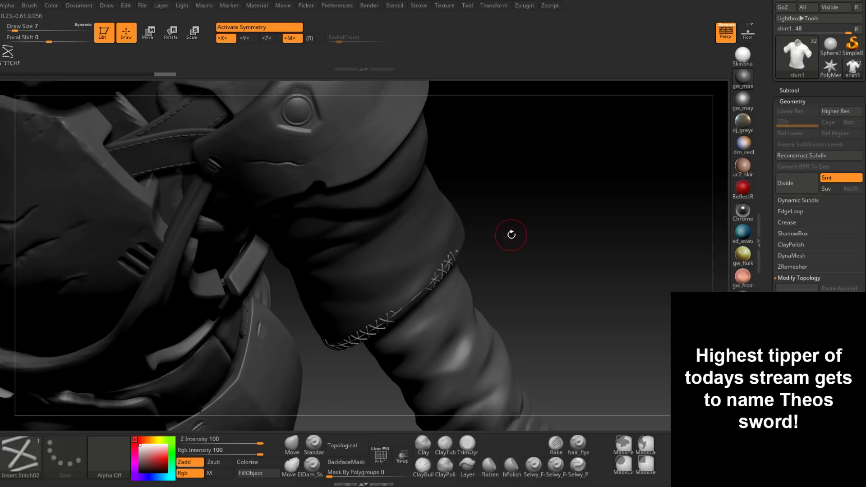
{"action": "right_click_drag", "start_coordinate": [510, 234], "coordinate": [489, 218]}
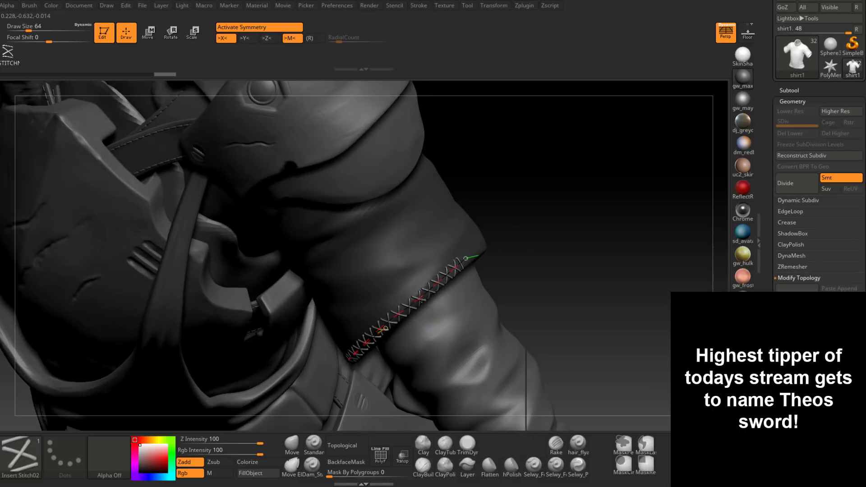
{"action": "left_click", "coordinate": [421, 299]}
{"action": "right_click_drag", "start_coordinate": [422, 299], "coordinate": [424, 293]}
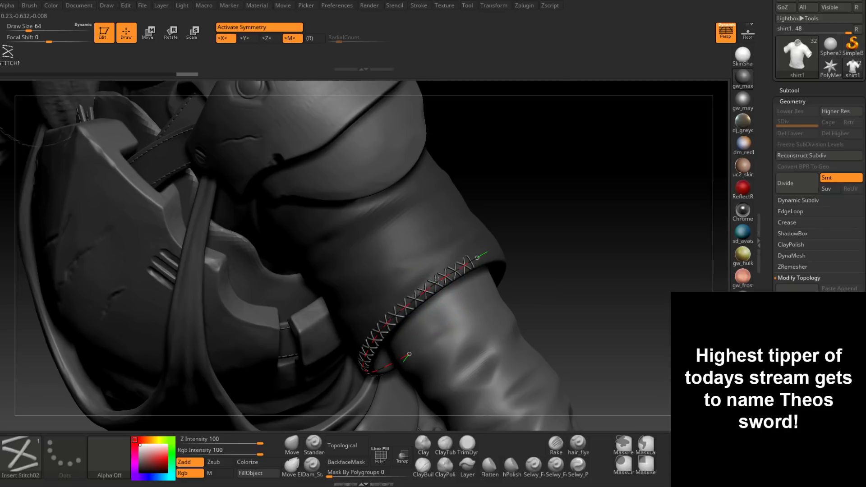
{"action": "left_click", "coordinate": [456, 246]}
{"action": "mouse_move", "coordinate": [455, 246]}
{"action": "right_mouse_down"}
{"action": "mouse_move", "coordinate": [490, 216]}
{"action": "mouse_move", "coordinate": [537, 241]}
{"action": "mouse_move", "coordinate": [457, 263]}
{"action": "mouse_move", "coordinate": [489, 260]}
{"action": "mouse_move", "coordinate": [464, 256]}
{"action": "mouse_move", "coordinate": [475, 248]}
{"action": "mouse_move", "coordinate": [399, 283]}
{"action": "mouse_move", "coordinate": [400, 318]}
{"action": "mouse_move", "coordinate": [396, 298]}
{"action": "mouse_move", "coordinate": [370, 314]}
{"action": "right_mouse_up"}
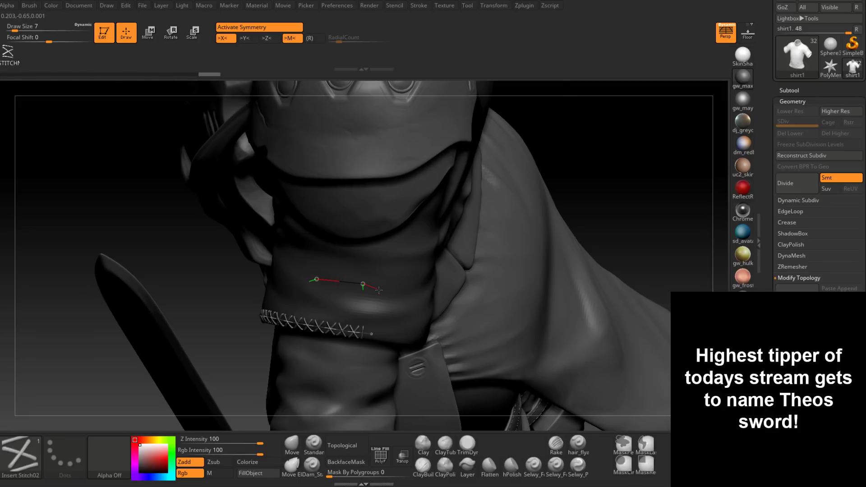
Extend the cross stitching around the outer side of the sleeve cuff toward the back, discarding any stray curve on the sleeve.
{"action": "left_click_drag", "start_coordinate": [379, 290], "coordinate": [381, 289]}
{"action": "key", "text": "ctrl+z"}
{"action": "right_click_drag", "start_coordinate": [397, 329], "coordinate": [385, 337]}
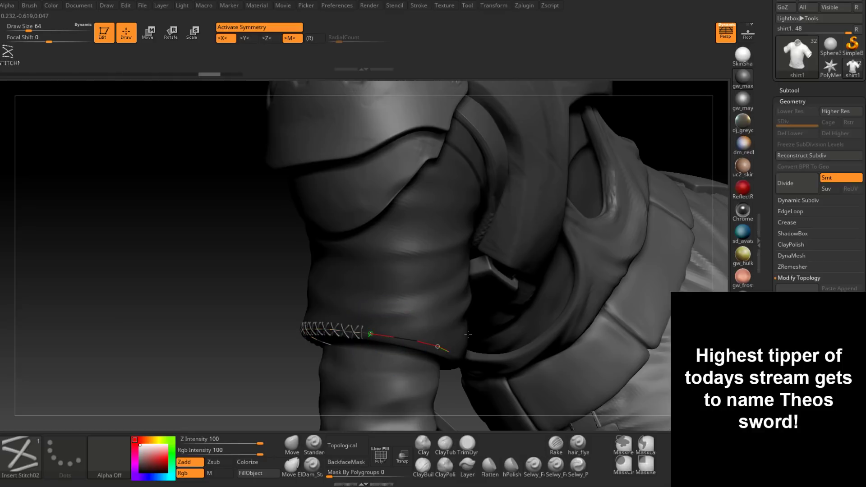
{"action": "key", "text": "ctrl+shift+z"}
{"action": "right_click_drag", "start_coordinate": [442, 378], "coordinate": [478, 380]}
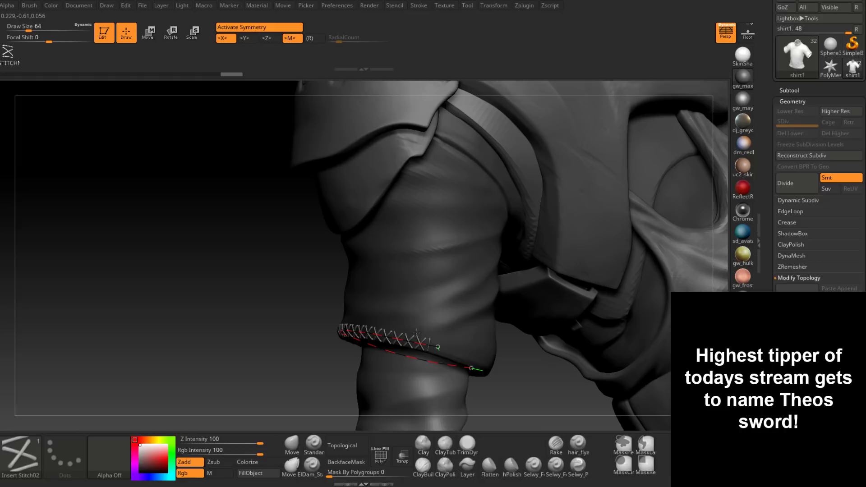
{"action": "mouse_move", "coordinate": [415, 332]}
{"action": "right_mouse_down"}
{"action": "mouse_move", "coordinate": [434, 329]}
{"action": "mouse_move", "coordinate": [434, 347]}
{"action": "mouse_move", "coordinate": [423, 338]}
{"action": "right_mouse_up"}
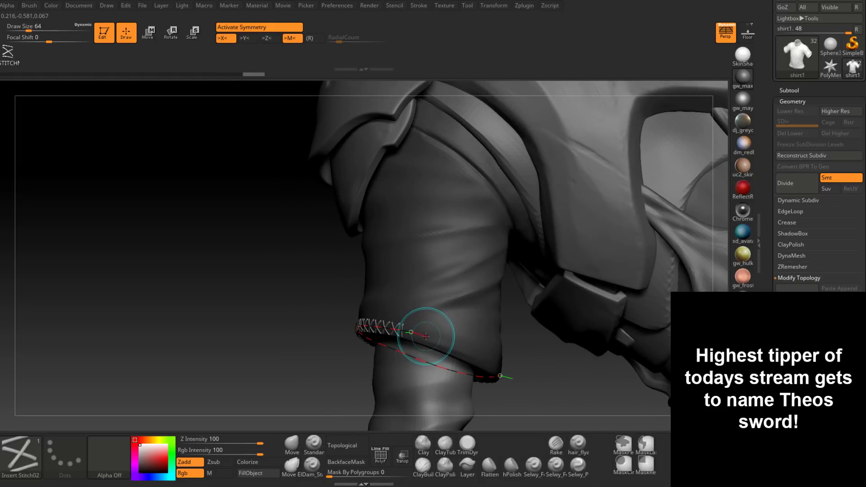
Carry the stitch curve across the back of the sleeve cuff toward the inner side.
{"action": "left_click_drag", "start_coordinate": [426, 335], "coordinate": [427, 337]}
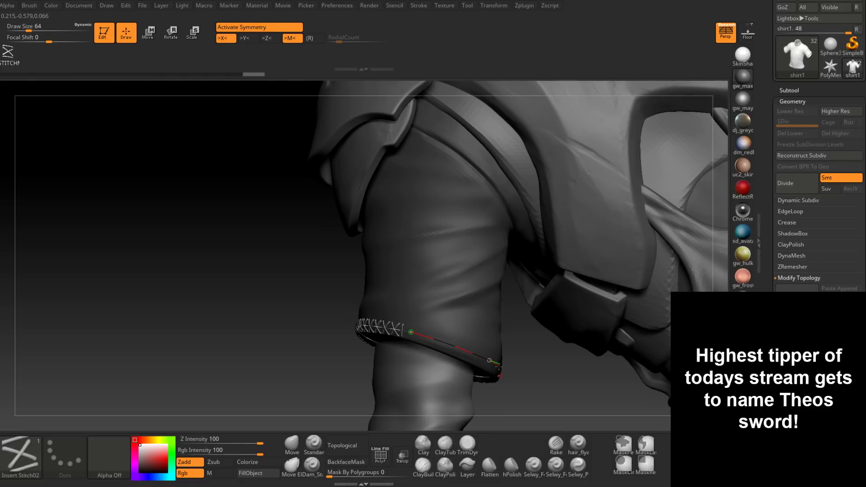
{"action": "left_click_drag", "start_coordinate": [498, 366], "coordinate": [499, 368]}
{"action": "right_click_drag", "start_coordinate": [498, 366], "coordinate": [407, 295]}
{"action": "mouse_move", "coordinate": [407, 296]}
{"action": "left_mouse_down"}
{"action": "mouse_move", "coordinate": [441, 307]}
{"action": "mouse_move", "coordinate": [445, 298]}
{"action": "left_mouse_up"}
{"action": "mouse_move", "coordinate": [445, 296]}
{"action": "right_mouse_down"}
{"action": "mouse_move", "coordinate": [433, 299]}
{"action": "mouse_move", "coordinate": [441, 305]}
{"action": "right_mouse_up"}
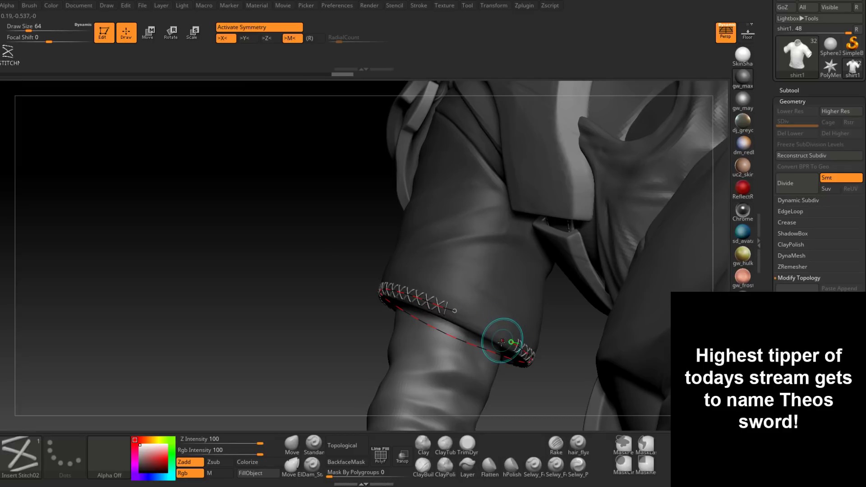
Close the stitch ring by joining the end of the curve to its starting point at the back of the cuff.
{"action": "left_click_drag", "start_coordinate": [455, 311], "coordinate": [477, 323]}
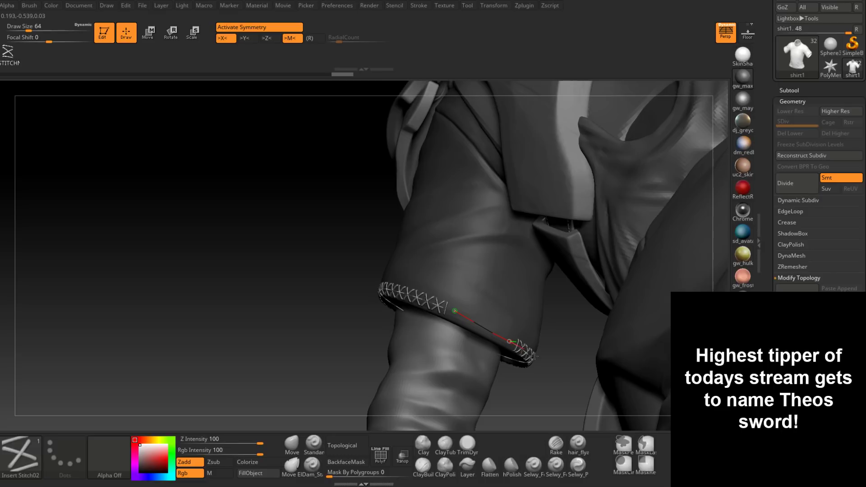
{"action": "left_click_drag", "start_coordinate": [534, 355], "coordinate": [564, 355]}
{"action": "mouse_move", "coordinate": [523, 341]}
{"action": "right_mouse_down"}
{"action": "mouse_move", "coordinate": [513, 354]}
{"action": "mouse_move", "coordinate": [536, 339]}
{"action": "mouse_move", "coordinate": [541, 347]}
{"action": "right_mouse_up"}
{"action": "left_click", "coordinate": [474, 328]}
Examine the seam where the two ends of the cross stitching meet at the back of the sleeve cuff.
{"action": "right_click_drag", "start_coordinate": [529, 315], "coordinate": [555, 266], "text": "ctrl"}
{"action": "left_click_drag", "start_coordinate": [501, 277], "coordinate": [507, 280]}
{"action": "mouse_move", "coordinate": [541, 263]}
{"action": "right_mouse_down"}
{"action": "mouse_move", "coordinate": [570, 269]}
{"action": "mouse_move", "coordinate": [449, 113]}
{"action": "right_mouse_up"}
{"action": "right_click_drag", "start_coordinate": [575, 274], "coordinate": [559, 264]}
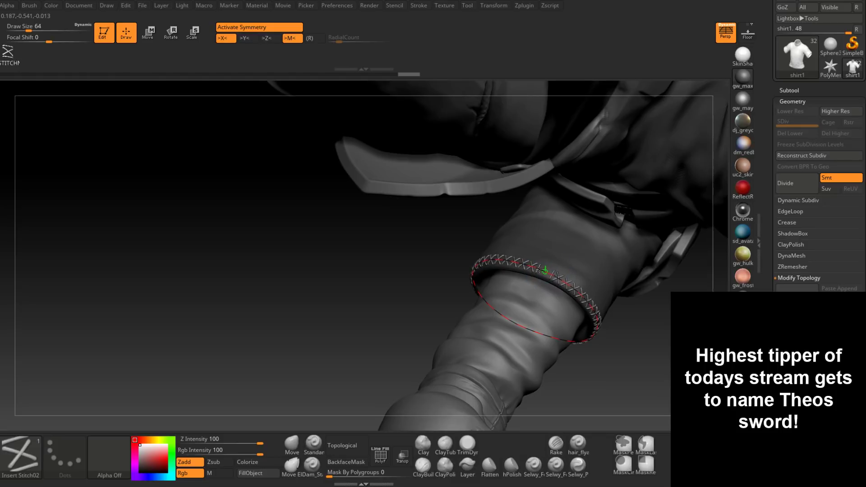
{"action": "left_click", "coordinate": [592, 255]}
{"action": "mouse_move", "coordinate": [593, 252]}
{"action": "right_mouse_down"}
{"action": "mouse_move", "coordinate": [582, 235]}
{"action": "mouse_move", "coordinate": [601, 239]}
{"action": "mouse_move", "coordinate": [508, 256]}
{"action": "right_mouse_up"}
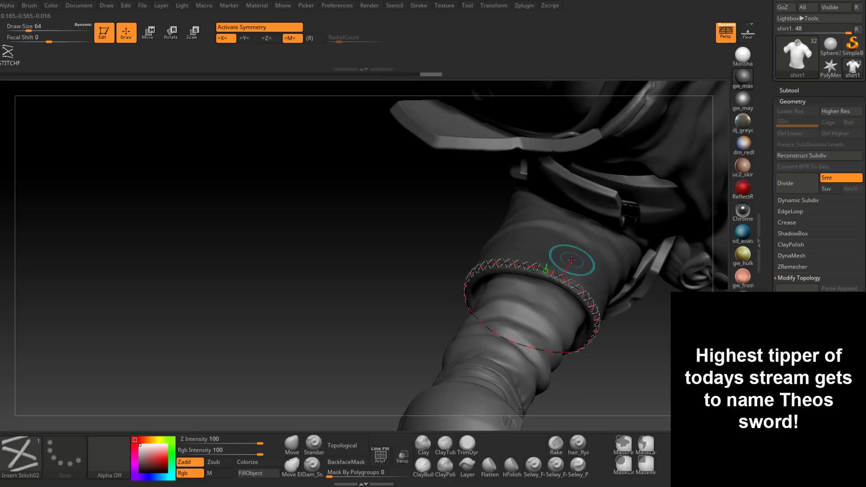
{"action": "key", "text": "ctrl"}
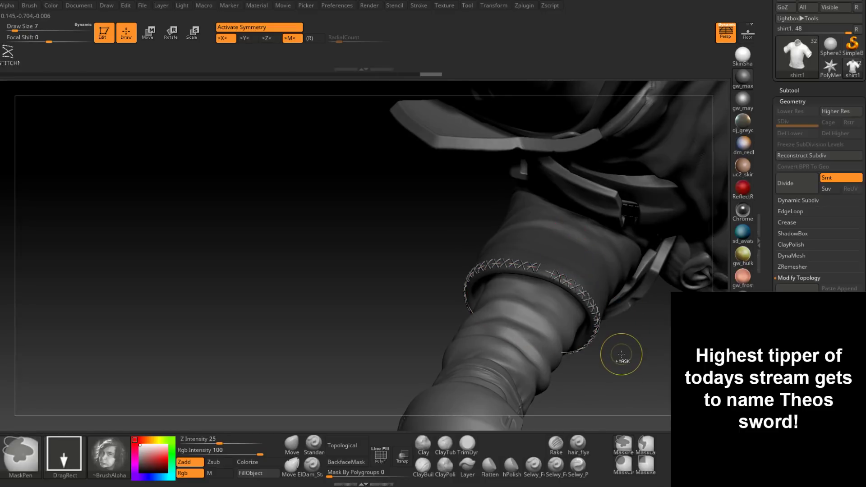
{"action": "key", "text": "ctrl"}
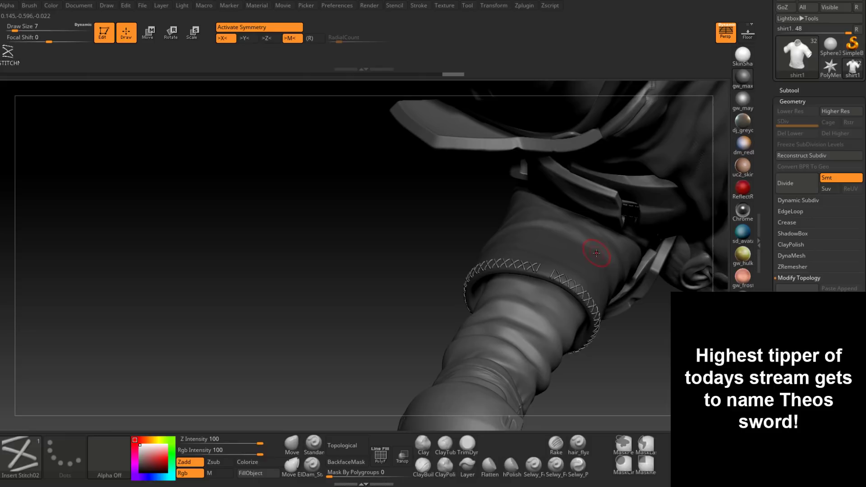
Try to run a line of cross stitching from the cuff seam up the back of the sleeve.
{"action": "right_click_drag", "start_coordinate": [596, 253], "coordinate": [573, 229]}
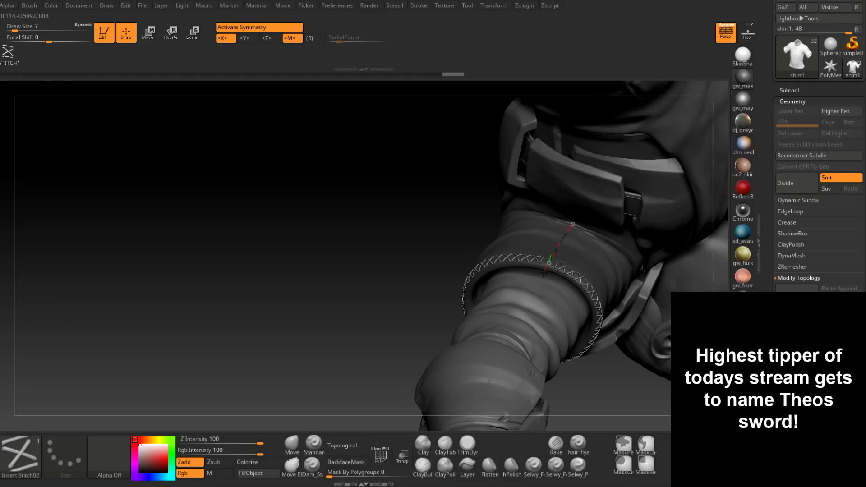
{"action": "left_click_drag", "start_coordinate": [542, 276], "coordinate": [544, 276]}
{"action": "right_click_drag", "start_coordinate": [546, 273], "coordinate": [545, 269]}
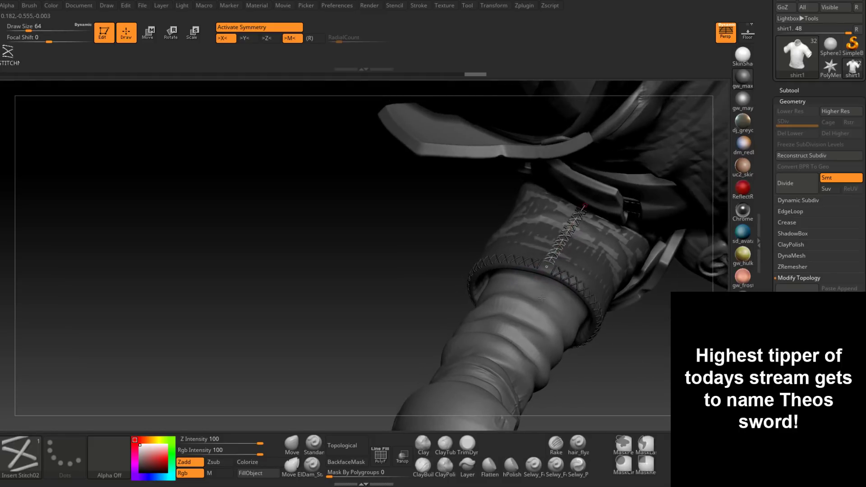
{"action": "left_click_drag", "start_coordinate": [545, 269], "coordinate": [539, 288]}
{"action": "right_click_drag", "start_coordinate": [596, 230], "coordinate": [561, 178]}
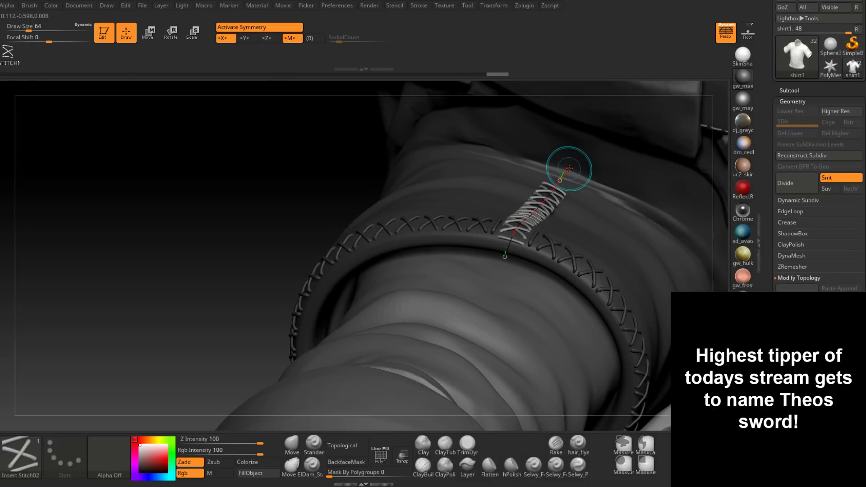
{"action": "left_click_drag", "start_coordinate": [568, 168], "coordinate": [590, 118]}
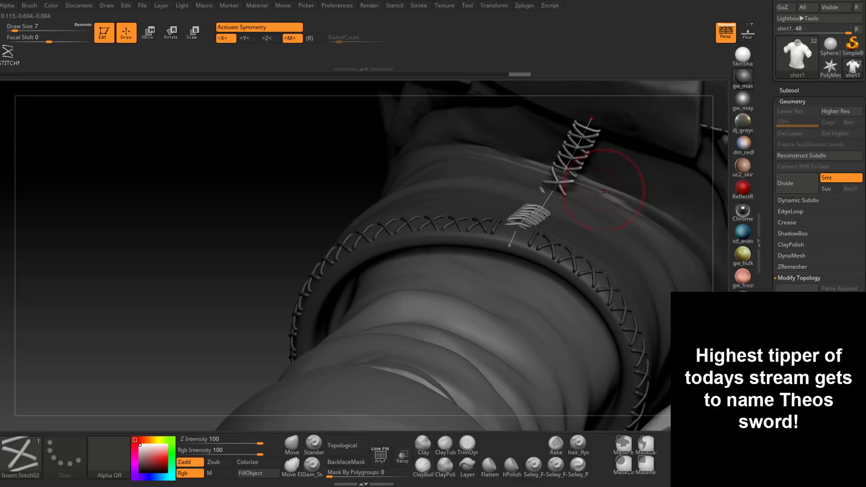
Undo the distorted vertical stitching on the back of the sleeve.
{"action": "mouse_move", "coordinate": [603, 183]}
{"action": "right_mouse_down"}
{"action": "mouse_move", "coordinate": [594, 188]}
{"action": "mouse_move", "coordinate": [615, 198]}
{"action": "mouse_move", "coordinate": [598, 202]}
{"action": "mouse_move", "coordinate": [559, 182]}
{"action": "right_mouse_up"}
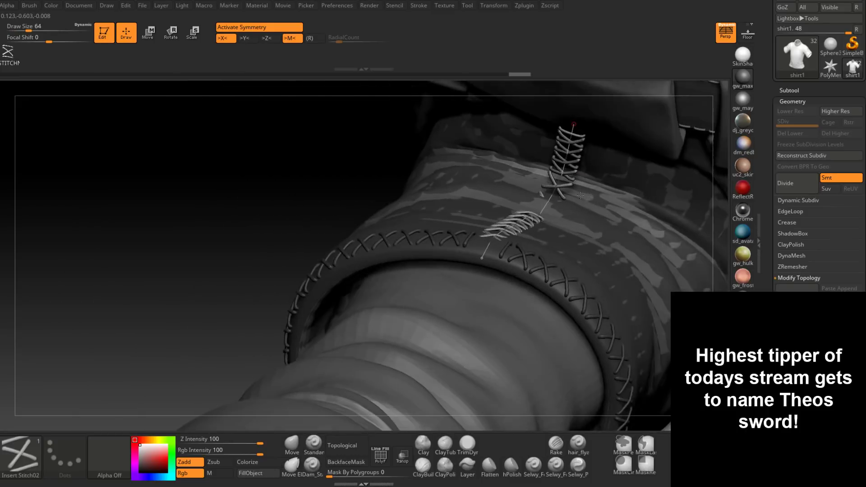
{"action": "left_click_drag", "start_coordinate": [556, 180], "coordinate": [556, 191]}
{"action": "key", "text": "ctrl+z"}
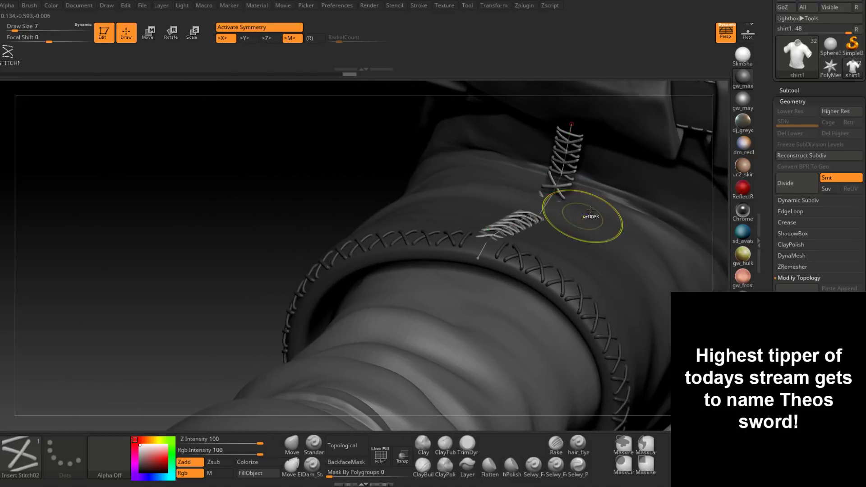
{"action": "key", "text": "ctrl+z"}
{"action": "mouse_move", "coordinate": [611, 171]}
{"action": "right_mouse_down"}
{"action": "mouse_move", "coordinate": [574, 218]}
{"action": "mouse_move", "coordinate": [580, 214]}
{"action": "right_mouse_up"}
{"action": "key", "text": "ctrl+z"}
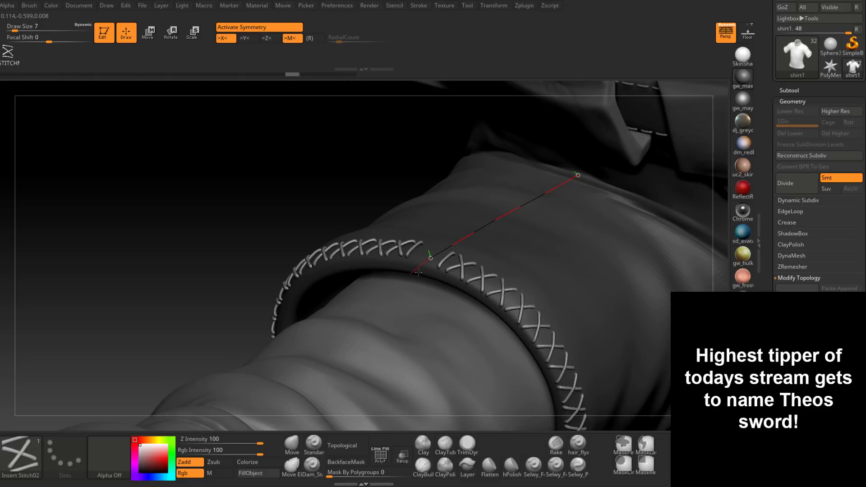
Try straight stitch curves from the upper sleeve down past the cuff edge, undoing each attempt.
{"action": "left_click_drag", "start_coordinate": [418, 273], "coordinate": [429, 255]}
{"action": "key", "text": "ctrl+z"}
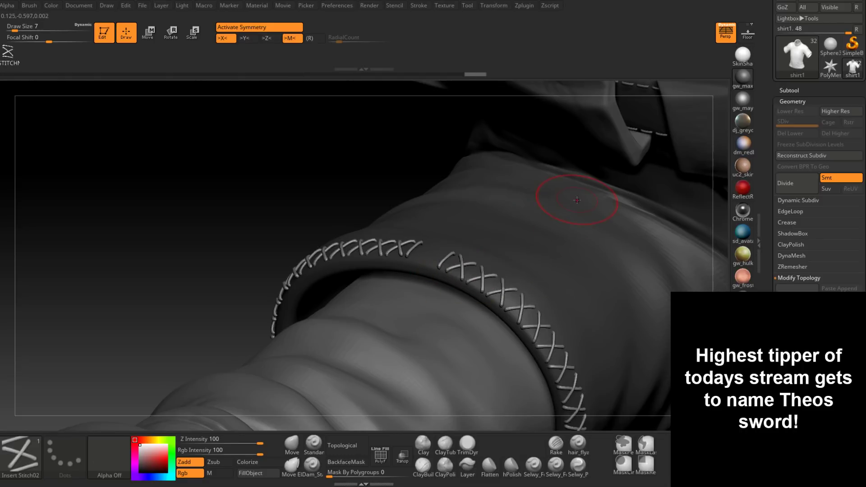
{"action": "key", "text": "space"}
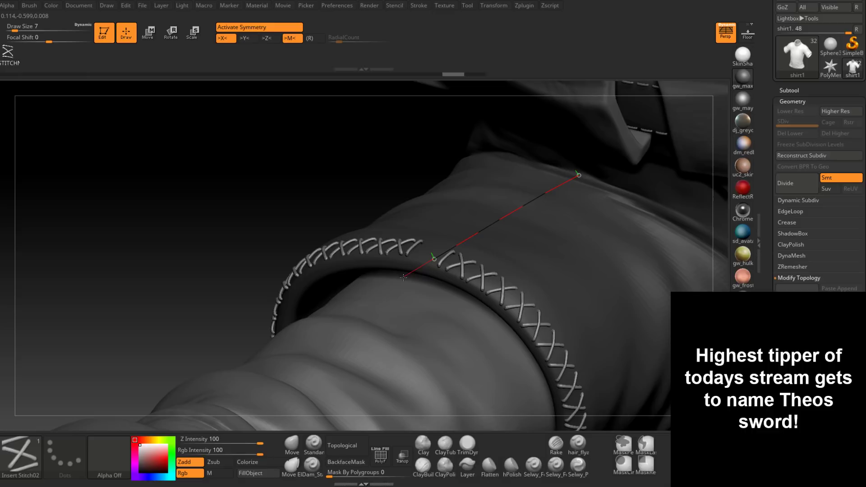
{"action": "mouse_move", "coordinate": [378, 305]}
{"action": "left_mouse_down"}
{"action": "mouse_move", "coordinate": [420, 250]}
{"action": "mouse_move", "coordinate": [432, 274]}
{"action": "left_mouse_up"}
{"action": "mouse_move", "coordinate": [578, 176]}
{"action": "left_mouse_down"}
{"action": "mouse_move", "coordinate": [567, 145]}
{"action": "mouse_move", "coordinate": [567, 189]}
{"action": "mouse_move", "coordinate": [576, 183]}
{"action": "mouse_move", "coordinate": [559, 194]}
{"action": "mouse_move", "coordinate": [564, 183]}
{"action": "left_mouse_up"}
{"action": "key", "text": "ctrl+z"}
Draw a line of cross stitching down the back of the sleeve from beneath the armour and extend it over the cuff seam.
{"action": "mouse_move", "coordinate": [558, 209]}
{"action": "right_mouse_down"}
{"action": "mouse_move", "coordinate": [588, 212]}
{"action": "mouse_move", "coordinate": [480, 303]}
{"action": "mouse_move", "coordinate": [412, 307]}
{"action": "right_mouse_up"}
{"action": "left_click", "coordinate": [390, 312]}
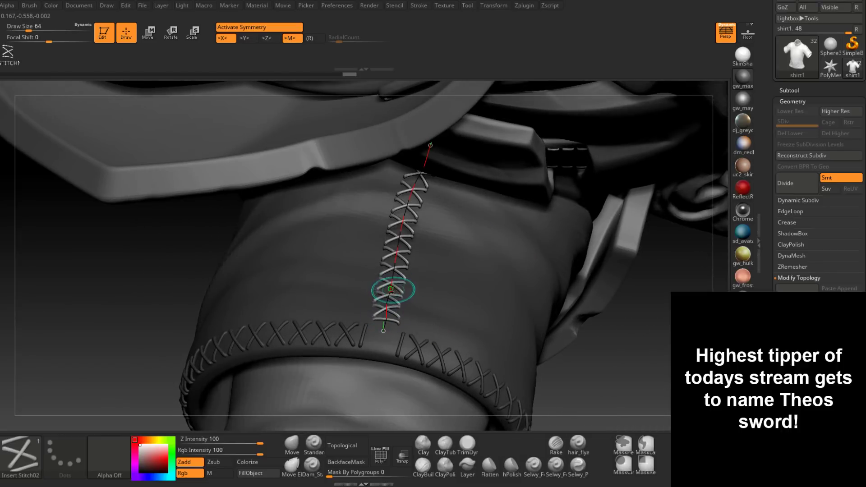
{"action": "left_click_drag", "start_coordinate": [392, 291], "coordinate": [391, 303]}
{"action": "key", "text": "ctrl+z"}
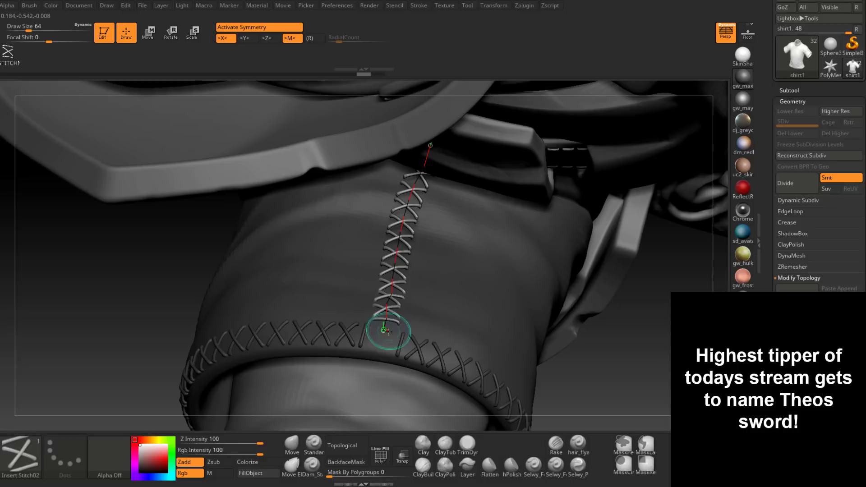
{"action": "left_click_drag", "start_coordinate": [381, 345], "coordinate": [372, 383]}
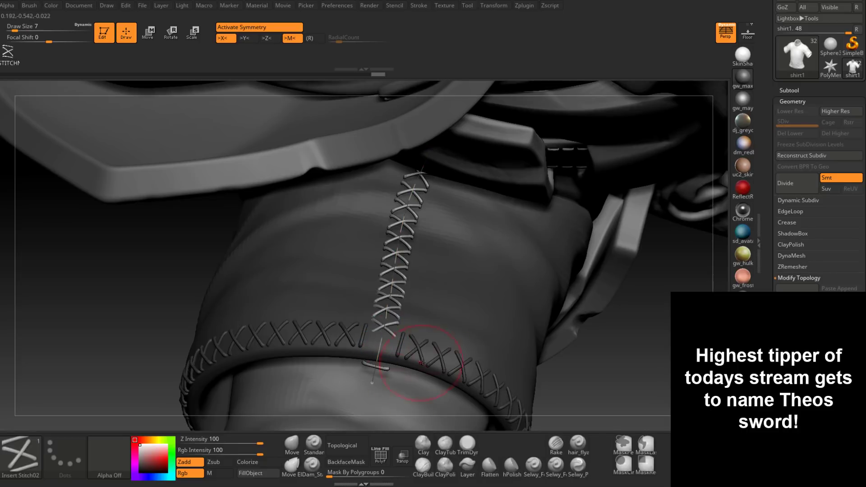
{"action": "left_click_drag", "start_coordinate": [381, 347], "coordinate": [386, 332]}
{"action": "mouse_move", "coordinate": [448, 270]}
{"action": "right_mouse_down"}
{"action": "mouse_move", "coordinate": [458, 229]}
{"action": "mouse_move", "coordinate": [461, 290]}
{"action": "mouse_move", "coordinate": [447, 289]}
{"action": "mouse_move", "coordinate": [484, 298]}
{"action": "right_mouse_up"}
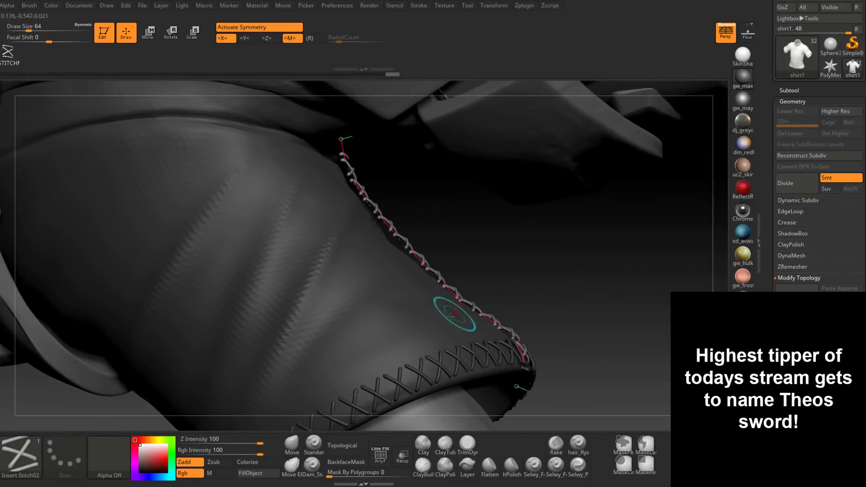
Switch to the Move brush, set its draw size to 33 and adjust the vertical stitch line toward the sleeve.
{"action": "left_click", "coordinate": [416, 332]}
{"action": "left_click", "coordinate": [291, 444]}
{"action": "mouse_move", "coordinate": [415, 227]}
{"action": "left_mouse_down"}
{"action": "mouse_move", "coordinate": [405, 221]}
{"action": "mouse_move", "coordinate": [419, 232]}
{"action": "mouse_move", "coordinate": [393, 279]}
{"action": "left_mouse_up"}
{"action": "key", "text": "space"}
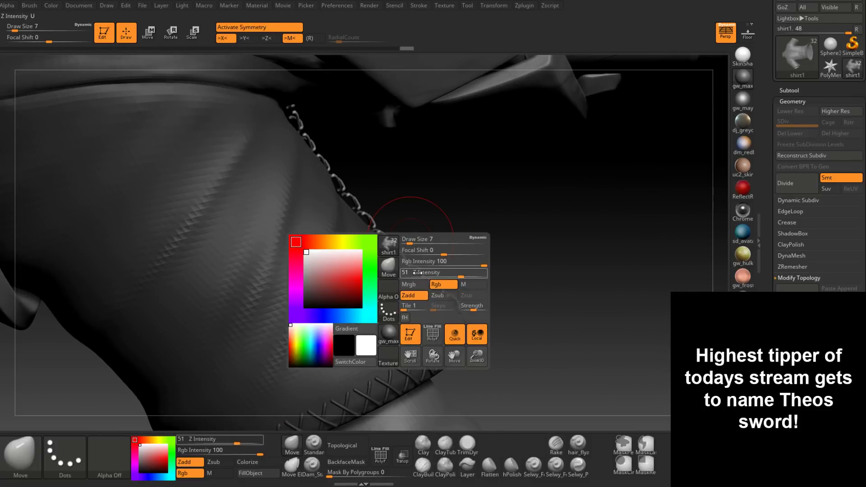
{"action": "left_click_drag", "start_coordinate": [412, 240], "coordinate": [424, 207]}
{"action": "right_click_drag", "start_coordinate": [424, 208], "coordinate": [379, 239]}
{"action": "key", "text": "space"}
{"action": "left_click_drag", "start_coordinate": [378, 240], "coordinate": [385, 240]}
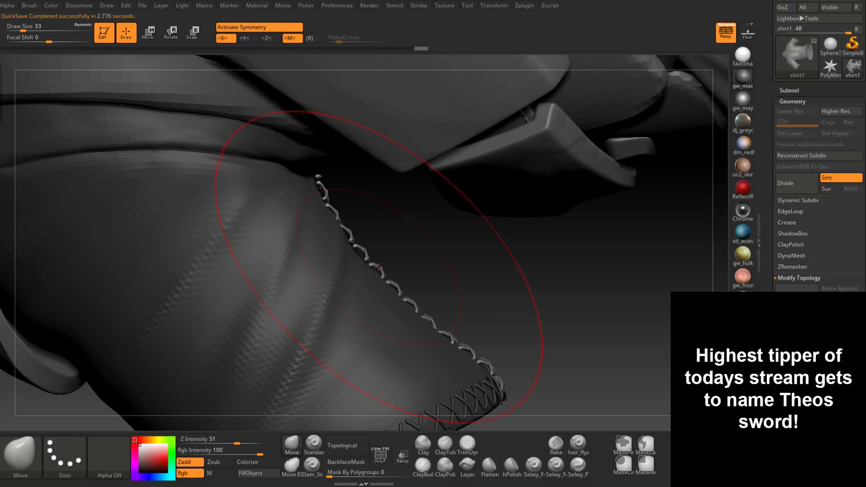
Set the Move brush's draw size to 14 and fit the stitch line against the sleeve surface down to the cuff.
{"action": "key", "text": "space"}
{"action": "left_click_drag", "start_coordinate": [383, 256], "coordinate": [376, 257]}
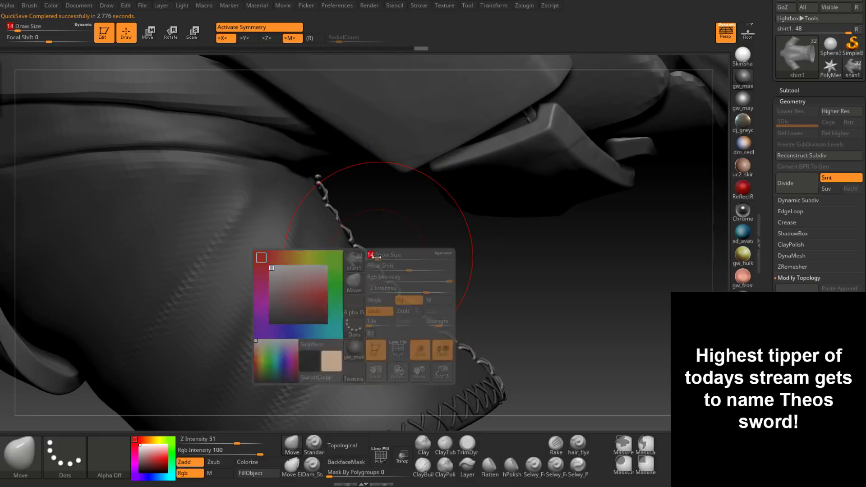
{"action": "left_click_drag", "start_coordinate": [444, 288], "coordinate": [400, 277]}
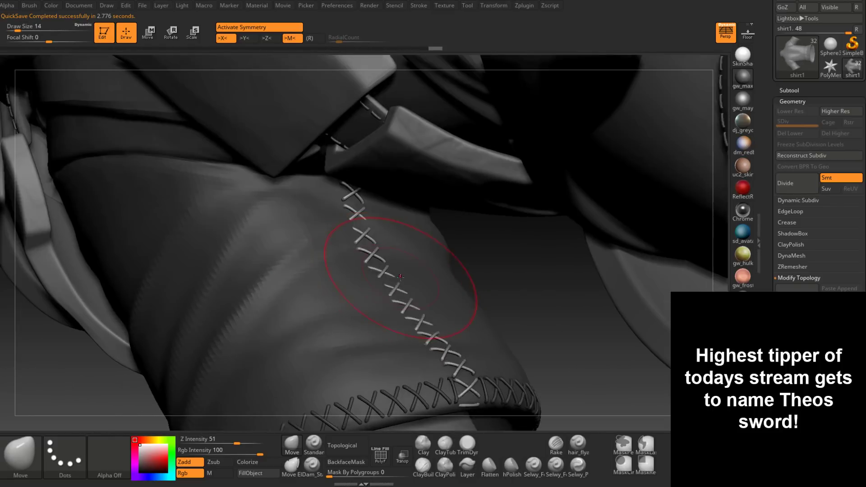
{"action": "right_click_drag", "start_coordinate": [421, 269], "coordinate": [362, 291]}
{"action": "left_click_drag", "start_coordinate": [361, 289], "coordinate": [320, 317]}
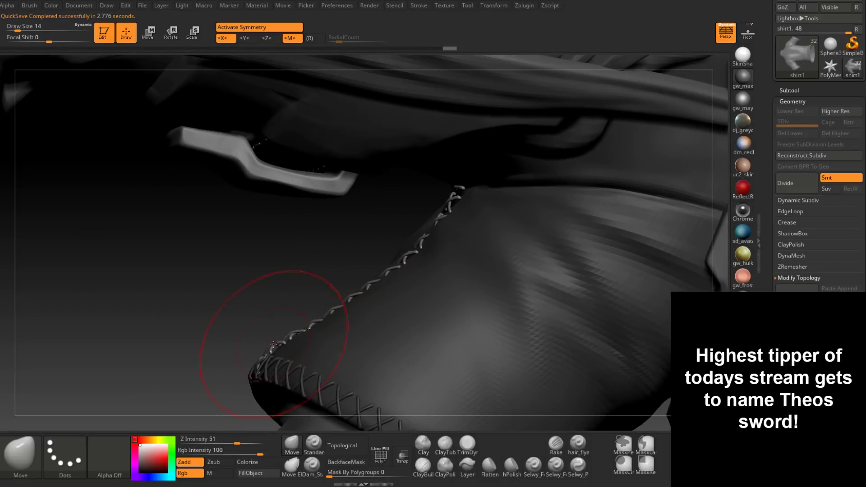
{"action": "mouse_move", "coordinate": [273, 344]}
{"action": "left_mouse_down"}
{"action": "mouse_move", "coordinate": [284, 339]}
{"action": "mouse_move", "coordinate": [276, 356]}
{"action": "left_mouse_up"}
{"action": "mouse_move", "coordinate": [275, 356]}
{"action": "right_mouse_down"}
{"action": "mouse_move", "coordinate": [316, 363]}
{"action": "mouse_move", "coordinate": [300, 337]}
{"action": "mouse_move", "coordinate": [390, 242]}
{"action": "mouse_move", "coordinate": [360, 269]}
{"action": "right_mouse_up"}
{"action": "left_click_drag", "start_coordinate": [359, 269], "coordinate": [331, 271]}
Reduce the Move brush's draw size to 9 and nudge the upper stitches into the sleeve surface.
{"action": "key", "text": "space"}
{"action": "right_click_drag", "start_coordinate": [328, 268], "coordinate": [365, 282]}
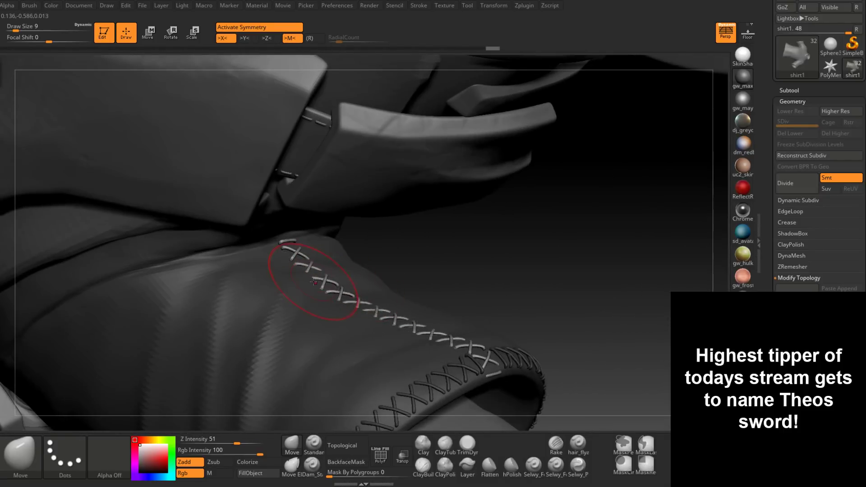
{"action": "left_click_drag", "start_coordinate": [315, 283], "coordinate": [316, 278]}
{"action": "mouse_move", "coordinate": [316, 278]}
{"action": "right_mouse_down"}
{"action": "mouse_move", "coordinate": [346, 249]}
{"action": "mouse_move", "coordinate": [383, 330]}
{"action": "right_mouse_up"}
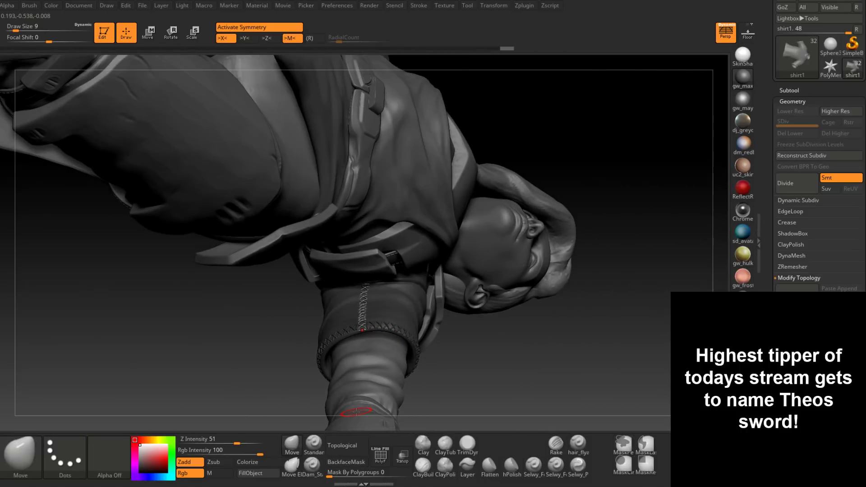
Find the parts covering the torso's side and hide the Extract4 and Upper_Armour subtools.
{"action": "right_click_drag", "start_coordinate": [356, 411], "coordinate": [478, 237]}
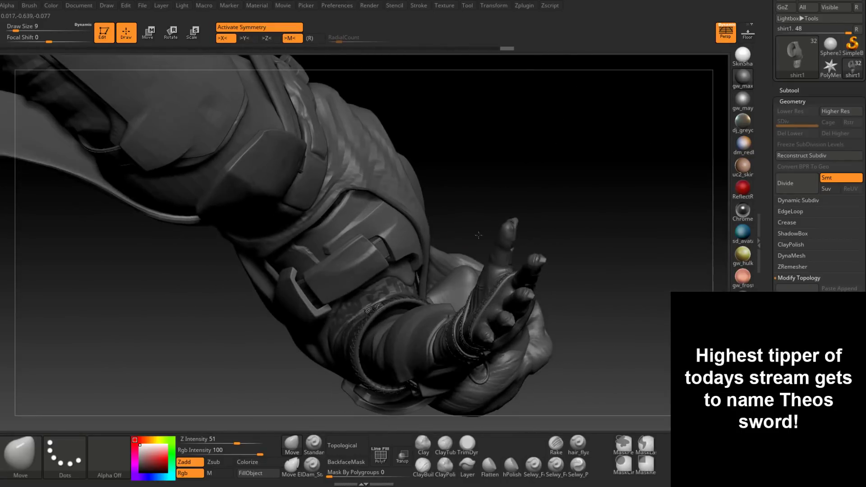
{"action": "right_click_drag", "start_coordinate": [390, 255], "coordinate": [405, 300], "text": "alt"}
{"action": "left_click", "coordinate": [789, 91]}
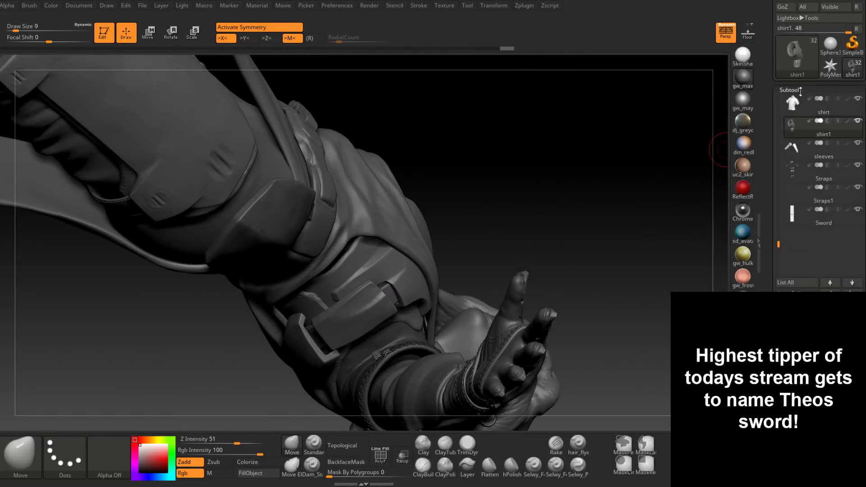
{"action": "left_click_drag", "start_coordinate": [776, 239], "coordinate": [776, 198]}
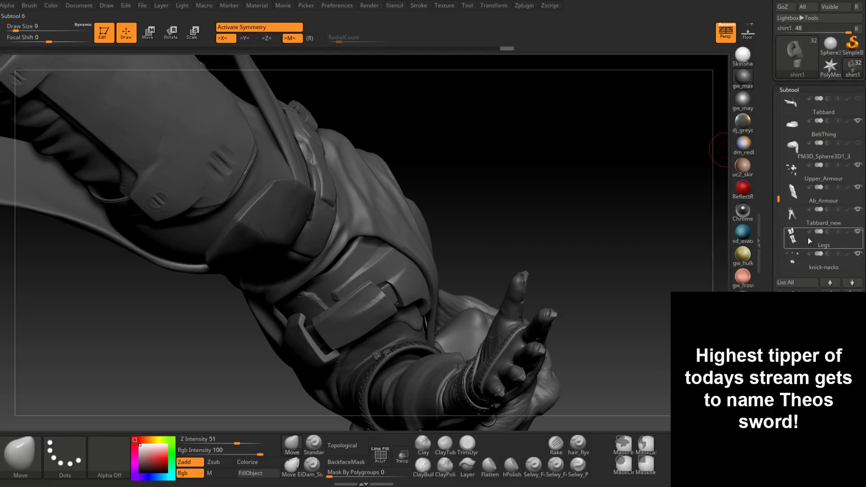
{"action": "mouse_move", "coordinate": [823, 204]}
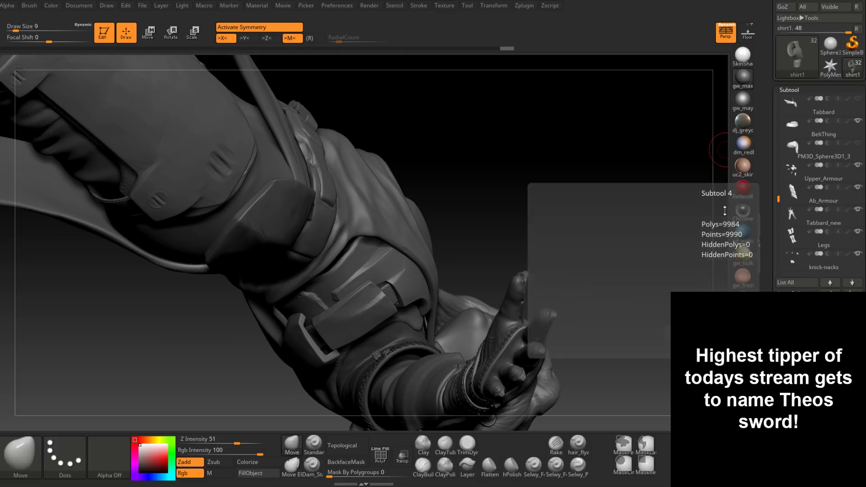
{"action": "left_click_drag", "start_coordinate": [477, 260], "coordinate": [441, 249]}
{"action": "left_click", "coordinate": [396, 315], "text": "alt"}
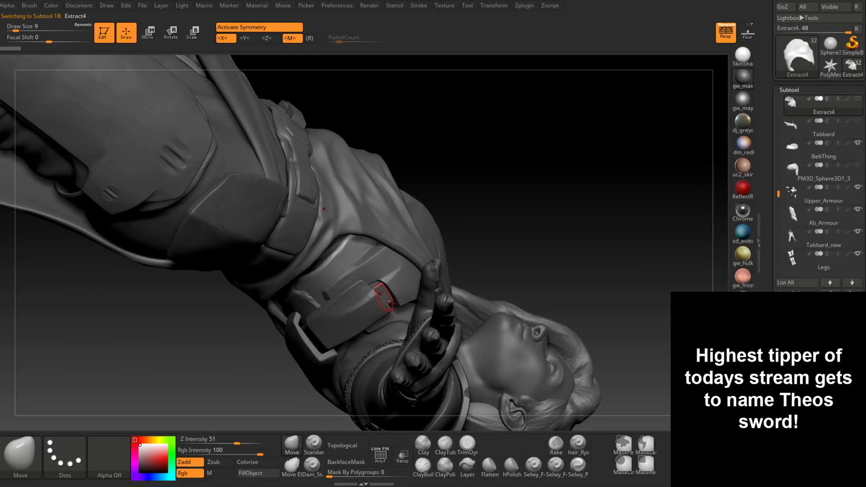
{"action": "left_click", "coordinate": [383, 295], "text": "alt"}
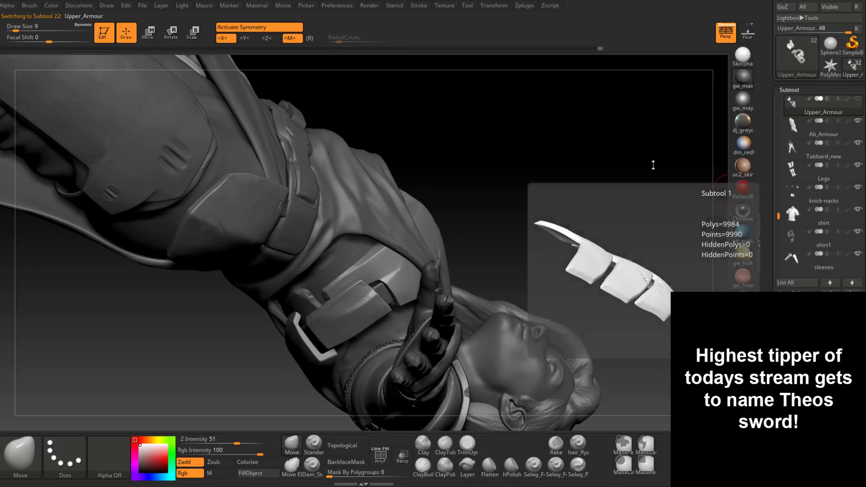
Identify the cloth pieces around the torso and hide the Tabbard_new subtool.
{"action": "left_click", "coordinate": [316, 289], "text": "alt"}
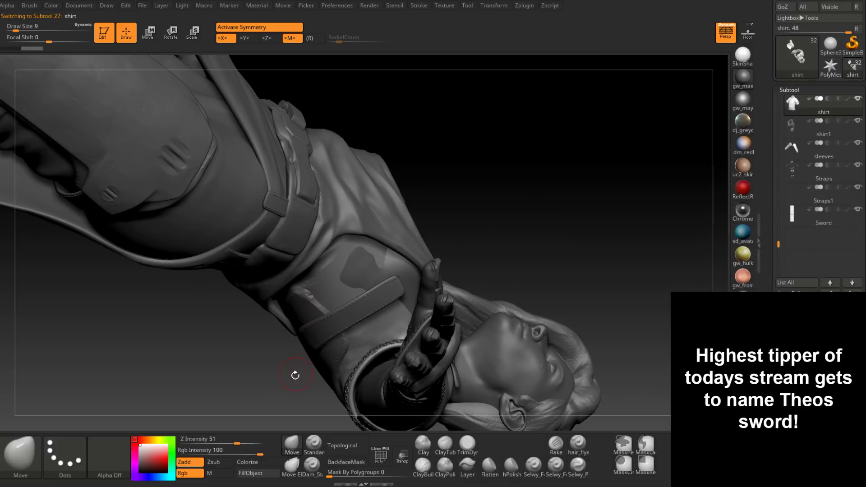
{"action": "left_click", "coordinate": [337, 346], "text": "alt"}
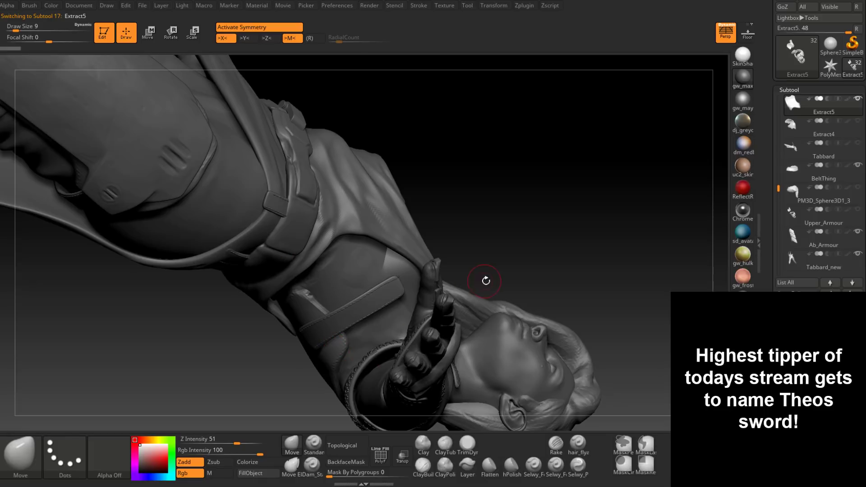
{"action": "right_click_drag", "start_coordinate": [367, 322], "coordinate": [347, 263]}
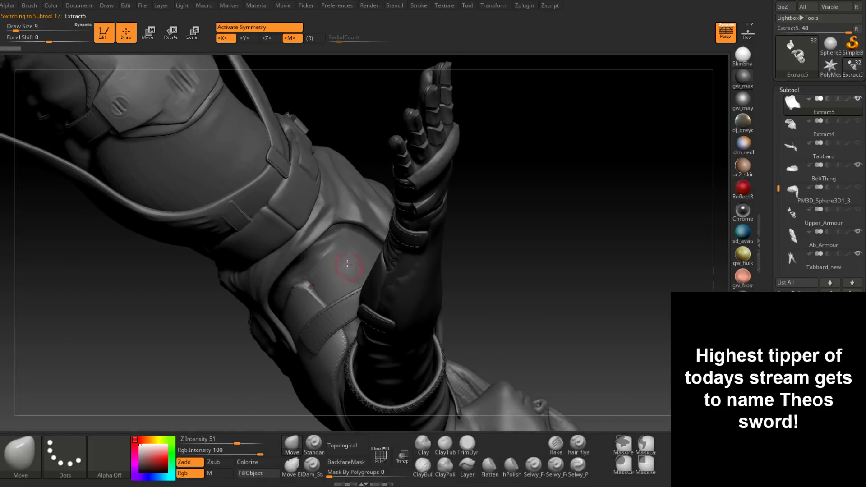
{"action": "left_click", "coordinate": [317, 221], "text": "alt"}
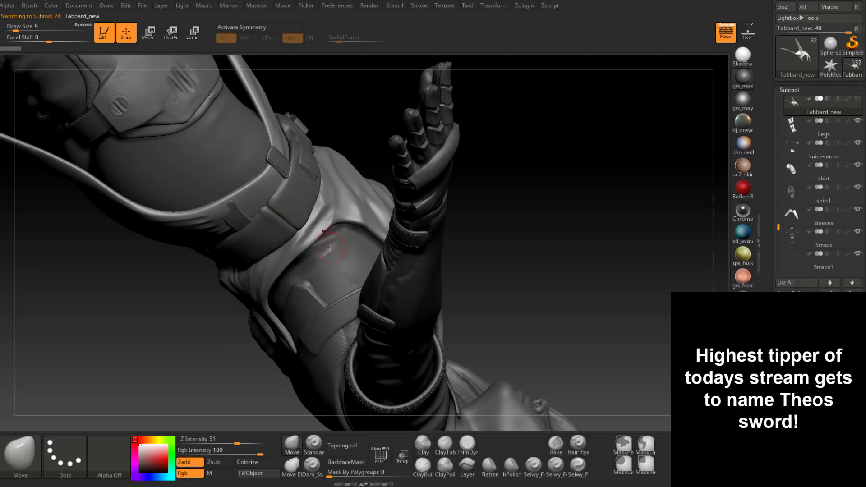
{"action": "mouse_move", "coordinate": [331, 248]}
{"action": "right_mouse_down"}
{"action": "mouse_move", "coordinate": [311, 333]}
{"action": "mouse_move", "coordinate": [319, 244]}
{"action": "right_mouse_up"}
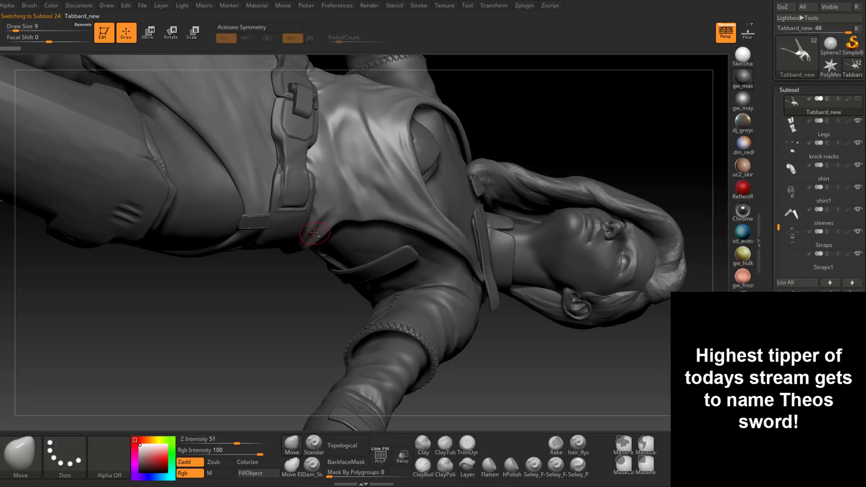
Inspect the belt and the exposed side of the torso, and make the Straps subtool active.
{"action": "left_click", "coordinate": [298, 236], "text": "alt"}
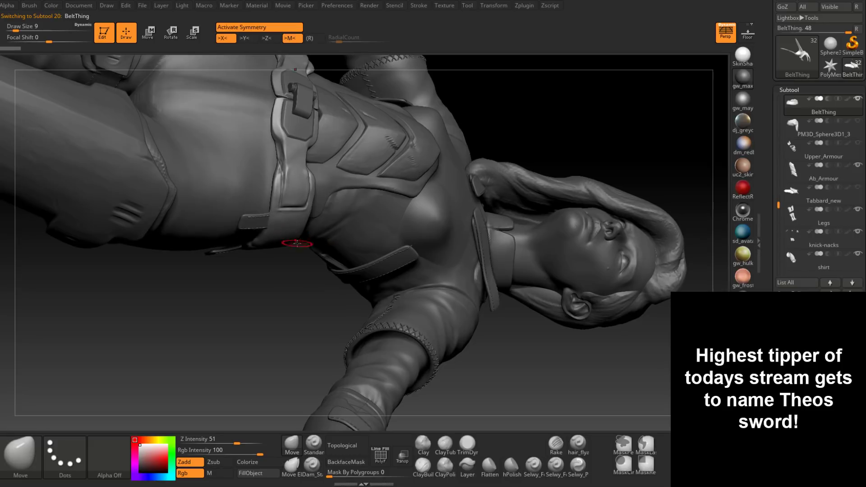
{"action": "right_click_drag", "start_coordinate": [296, 244], "coordinate": [364, 191]}
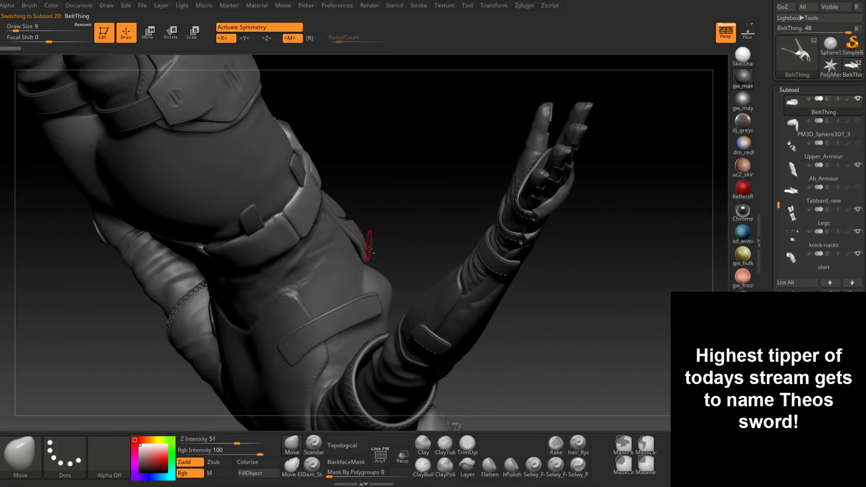
{"action": "right_click_drag", "start_coordinate": [367, 247], "coordinate": [382, 310], "text": "alt"}
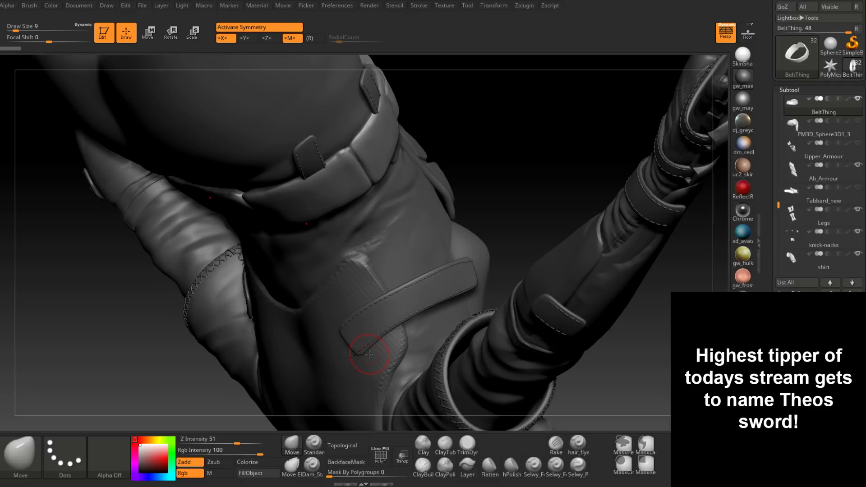
{"action": "mouse_move", "coordinate": [369, 354]}
{"action": "right_mouse_down"}
{"action": "mouse_move", "coordinate": [388, 306]}
{"action": "mouse_move", "coordinate": [454, 216]}
{"action": "mouse_move", "coordinate": [464, 260]}
{"action": "right_mouse_up"}
{"action": "left_click", "coordinate": [465, 244], "text": "alt"}
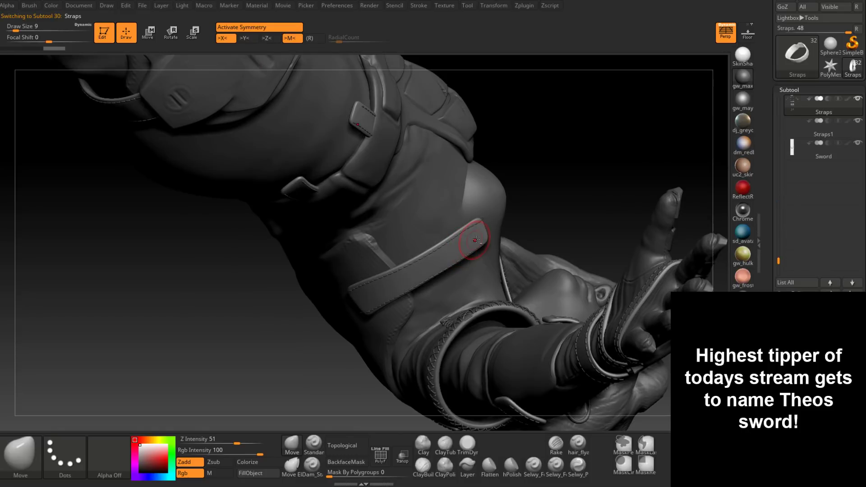
Make the shirt subtool active and select the Insert Stitch02 brush for stitching its side.
{"action": "left_click", "coordinate": [463, 292], "text": "alt"}
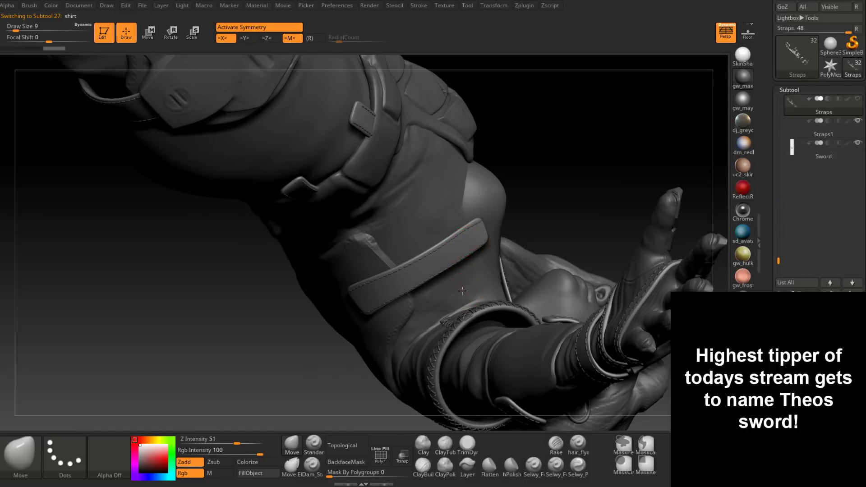
{"action": "mouse_move", "coordinate": [461, 293]}
{"action": "right_mouse_down"}
{"action": "mouse_move", "coordinate": [448, 309]}
{"action": "mouse_move", "coordinate": [454, 291]}
{"action": "mouse_move", "coordinate": [451, 302]}
{"action": "right_mouse_up"}
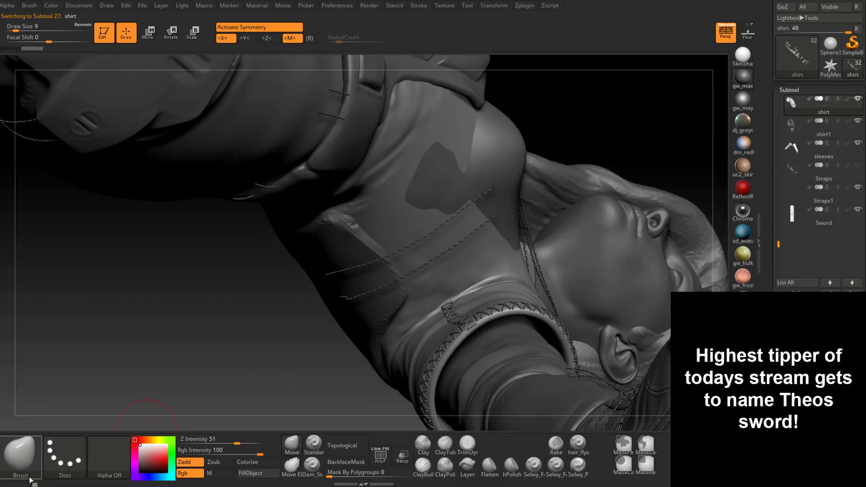
{"action": "left_click", "coordinate": [21, 455]}
{"action": "left_click", "coordinate": [234, 142]}
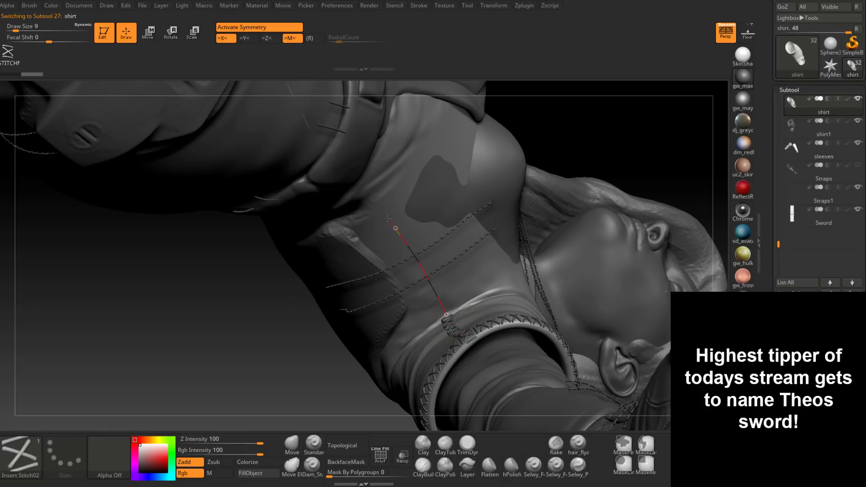
{"action": "left_click_drag", "start_coordinate": [387, 218], "coordinate": [369, 198]}
{"action": "left_click_drag", "start_coordinate": [331, 166], "coordinate": [330, 165]}
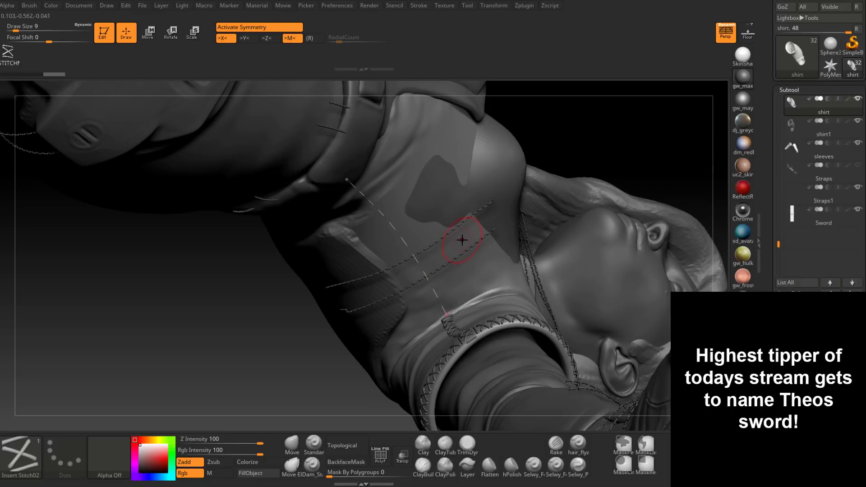
{"action": "mouse_move", "coordinate": [471, 261]}
{"action": "right_mouse_down"}
{"action": "mouse_move", "coordinate": [481, 320]}
{"action": "mouse_move", "coordinate": [510, 335]}
{"action": "right_mouse_up"}
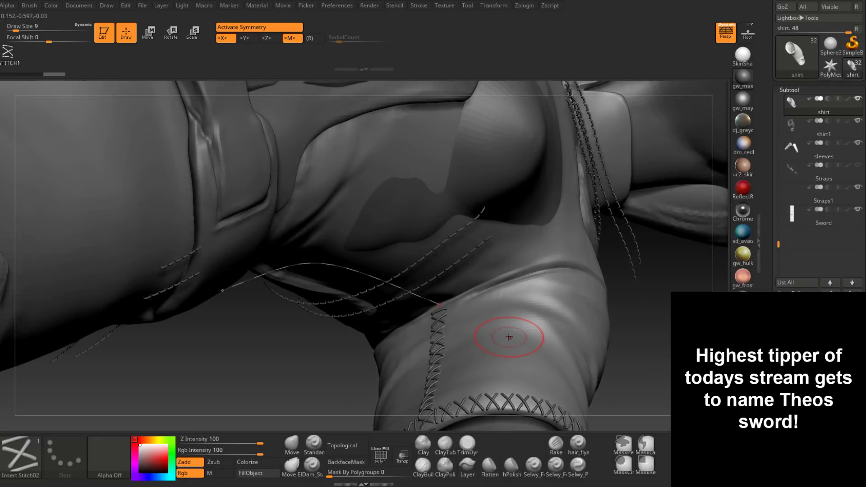
{"action": "left_click", "coordinate": [507, 342]}
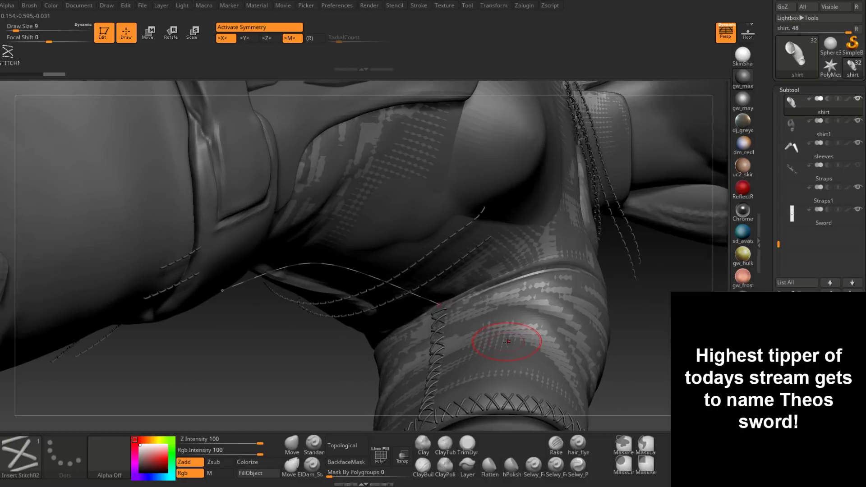
{"action": "key", "text": "ctrl+z"}
{"action": "key", "text": "ctrl+z"}
{"action": "key", "text": "ctrl+z"}
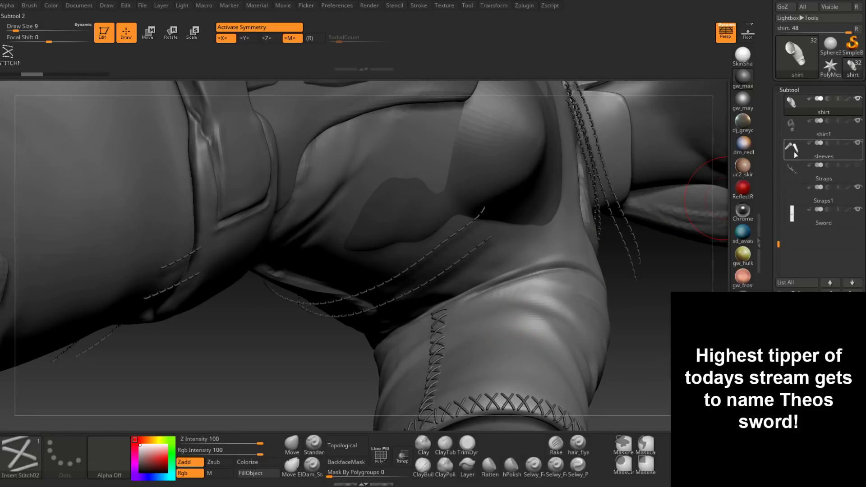
Make the shirt1 subtool active and run an Insert Stitch02 cross-stitch seam down the torso's side from the sleeve seam to the belt.
{"action": "left_click", "coordinate": [794, 131]}
{"action": "right_click_drag", "start_coordinate": [448, 256], "coordinate": [439, 270]}
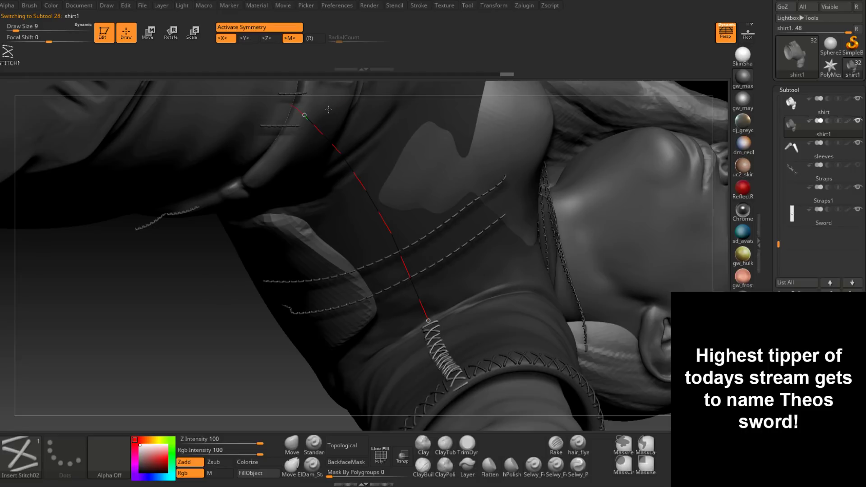
{"action": "mouse_move", "coordinate": [405, 180]}
{"action": "right_mouse_down"}
{"action": "mouse_move", "coordinate": [428, 170]}
{"action": "mouse_move", "coordinate": [469, 203]}
{"action": "mouse_move", "coordinate": [442, 237]}
{"action": "mouse_move", "coordinate": [453, 269]}
{"action": "mouse_move", "coordinate": [421, 309]}
{"action": "mouse_move", "coordinate": [433, 278]}
{"action": "mouse_move", "coordinate": [416, 233]}
{"action": "mouse_move", "coordinate": [460, 232]}
{"action": "mouse_move", "coordinate": [436, 243]}
{"action": "mouse_move", "coordinate": [454, 237]}
{"action": "mouse_move", "coordinate": [468, 268]}
{"action": "right_mouse_up"}
{"action": "left_click", "coordinate": [300, 448]}
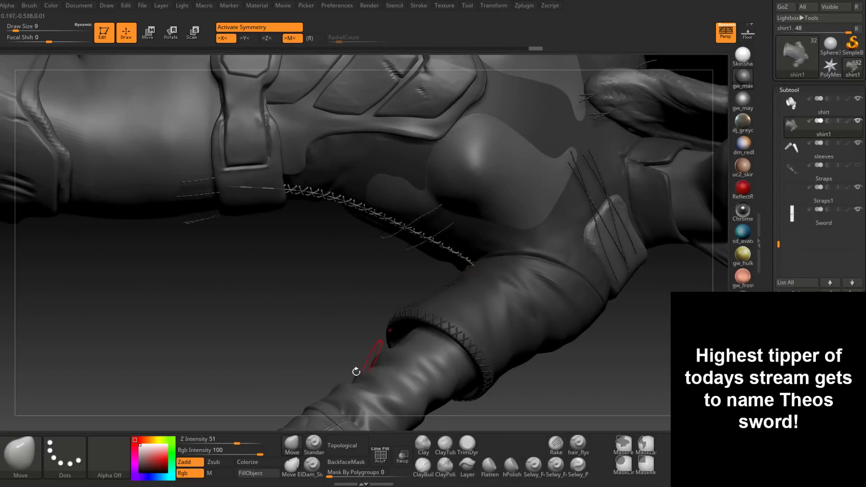
{"action": "right_click_drag", "start_coordinate": [356, 371], "coordinate": [347, 379]}
{"action": "left_click", "coordinate": [25, 452]}
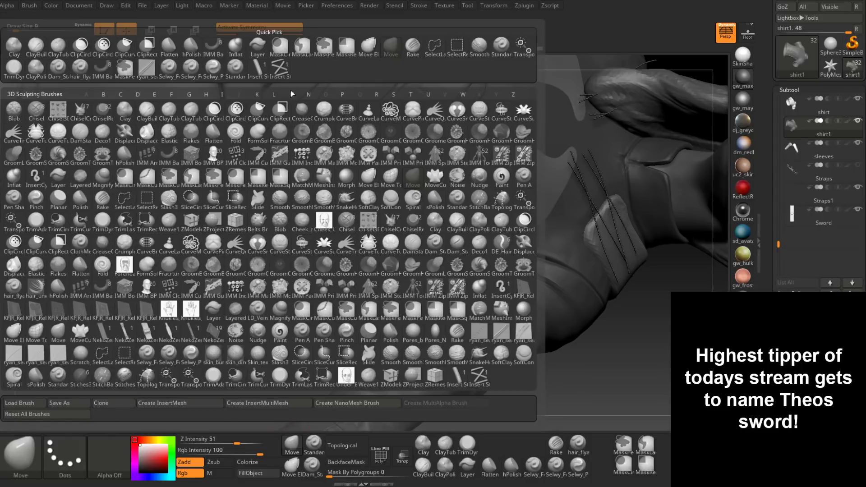
{"action": "left_click", "coordinate": [280, 68]}
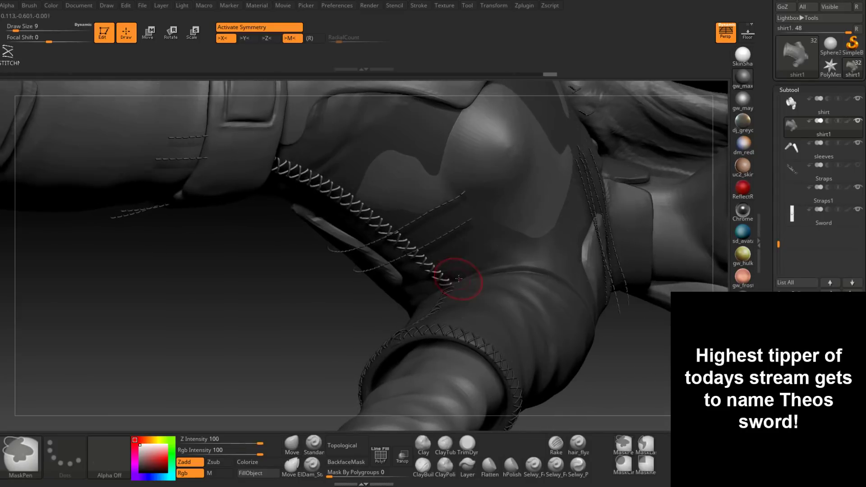
{"action": "right_click_drag", "start_coordinate": [458, 282], "coordinate": [475, 201], "text": "ctrl"}
{"action": "mouse_move", "coordinate": [480, 245]}
{"action": "right_mouse_down", "text": "ctrl"}
{"action": "mouse_move", "coordinate": [479, 288]}
{"action": "mouse_move", "coordinate": [473, 271]}
{"action": "mouse_move", "coordinate": [484, 263]}
{"action": "mouse_move", "coordinate": [408, 293]}
{"action": "mouse_move", "coordinate": [386, 316]}
{"action": "right_mouse_up", "text": "ctrl"}
Nudge the side seam's stitches near the armpit onto the shirt with the Move brush at draw sizes 18 and 11.
{"action": "left_click", "coordinate": [292, 445]}
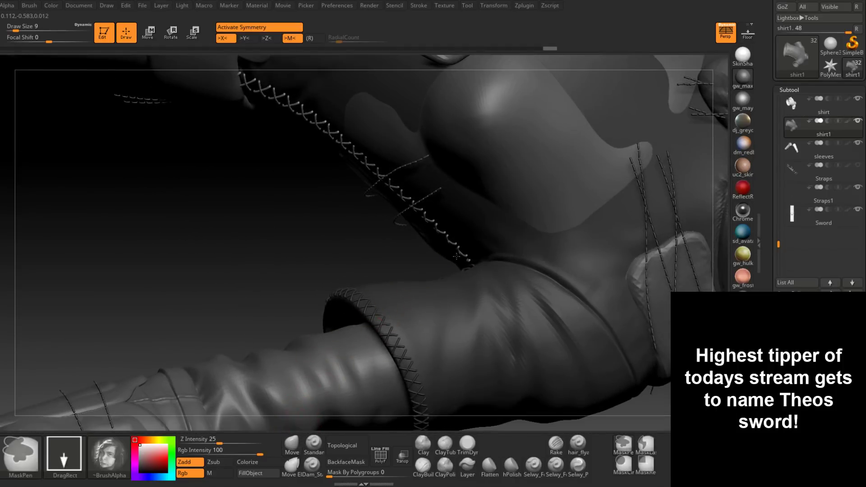
{"action": "right_click_drag", "start_coordinate": [435, 280], "coordinate": [441, 316], "text": "ctrl"}
{"action": "key", "text": "space"}
{"action": "left_click", "coordinate": [466, 251]}
{"action": "left_click_drag", "start_coordinate": [466, 247], "coordinate": [462, 246]}
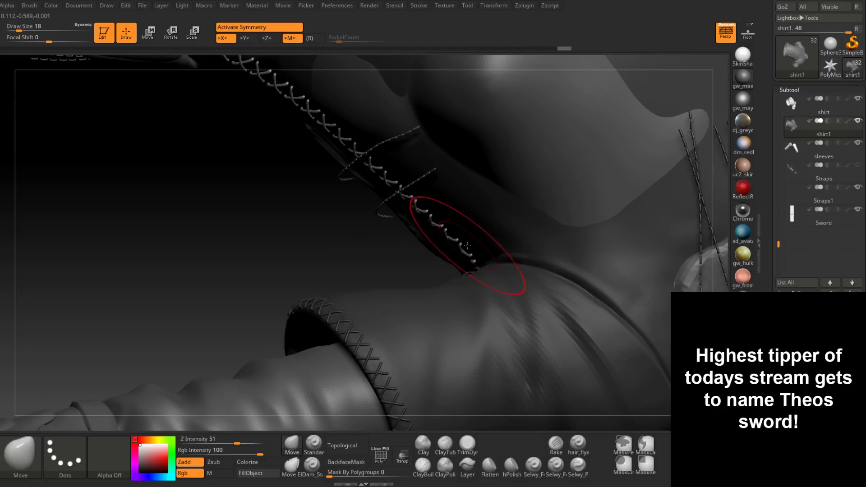
{"action": "mouse_move", "coordinate": [383, 252]}
{"action": "right_mouse_down"}
{"action": "mouse_move", "coordinate": [473, 223]}
{"action": "mouse_move", "coordinate": [445, 193]}
{"action": "mouse_move", "coordinate": [468, 206]}
{"action": "right_mouse_up"}
{"action": "key", "text": "space"}
{"action": "mouse_move", "coordinate": [468, 206]}
{"action": "left_mouse_down"}
{"action": "mouse_move", "coordinate": [460, 204]}
{"action": "mouse_move", "coordinate": [472, 211]}
{"action": "left_mouse_up"}
{"action": "right_click_drag", "start_coordinate": [482, 204], "coordinate": [509, 220]}
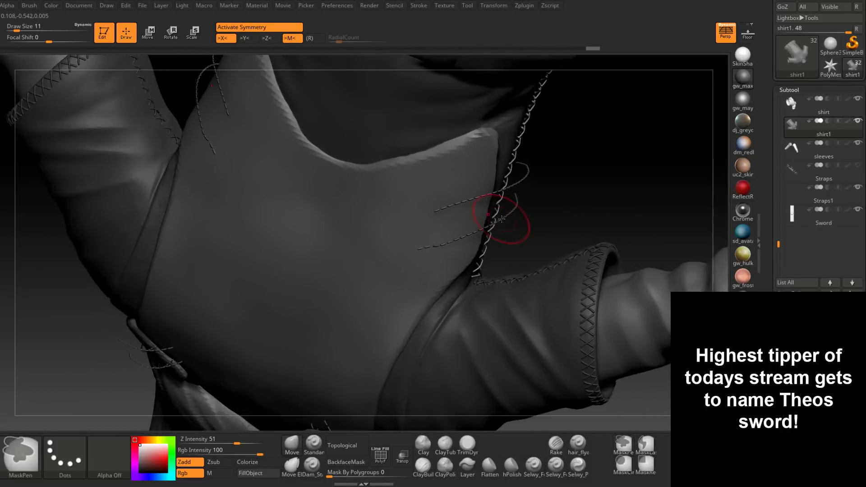
Show the Straps, Upper_Armour and PM3D_Sphere3D1_3 subtools again and make Tabbard_new the active, visible subtool.
{"action": "left_click", "coordinate": [858, 170]}
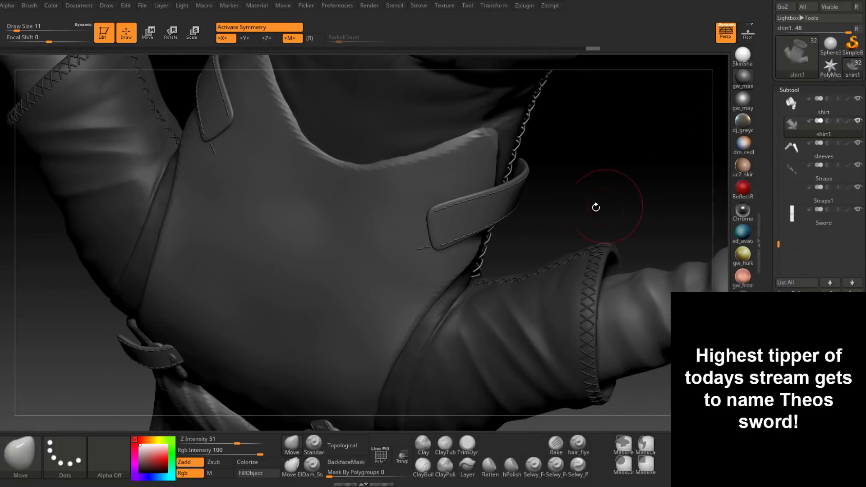
{"action": "mouse_move", "coordinate": [595, 207]}
{"action": "right_mouse_down"}
{"action": "mouse_move", "coordinate": [469, 90]}
{"action": "mouse_move", "coordinate": [500, 97]}
{"action": "mouse_move", "coordinate": [526, 289]}
{"action": "mouse_move", "coordinate": [517, 346]}
{"action": "mouse_move", "coordinate": [504, 303]}
{"action": "right_mouse_up"}
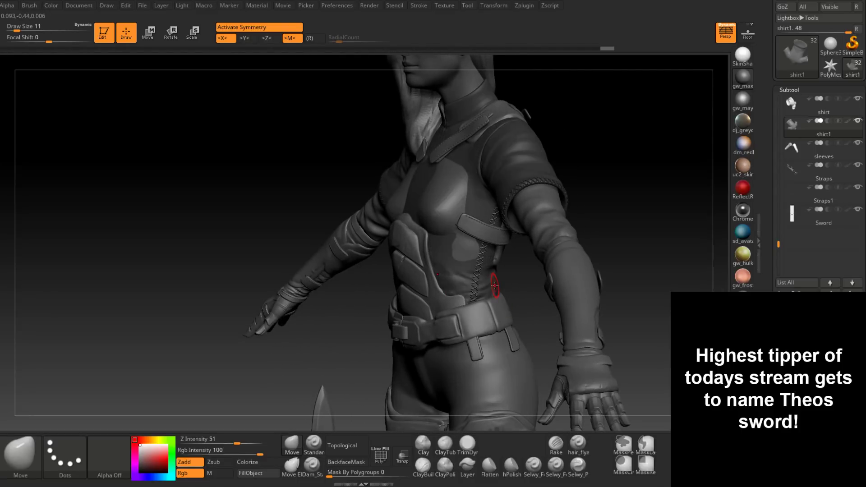
{"action": "scroll", "coordinate": [856, 198], "scroll_direction": "up", "scroll_amount": 6}
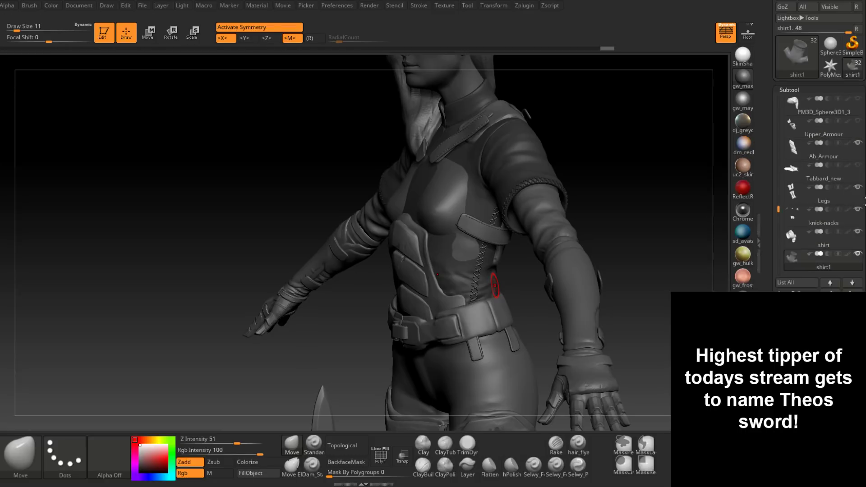
{"action": "left_click", "coordinate": [812, 170]}
{"action": "mouse_move", "coordinate": [796, 240]}
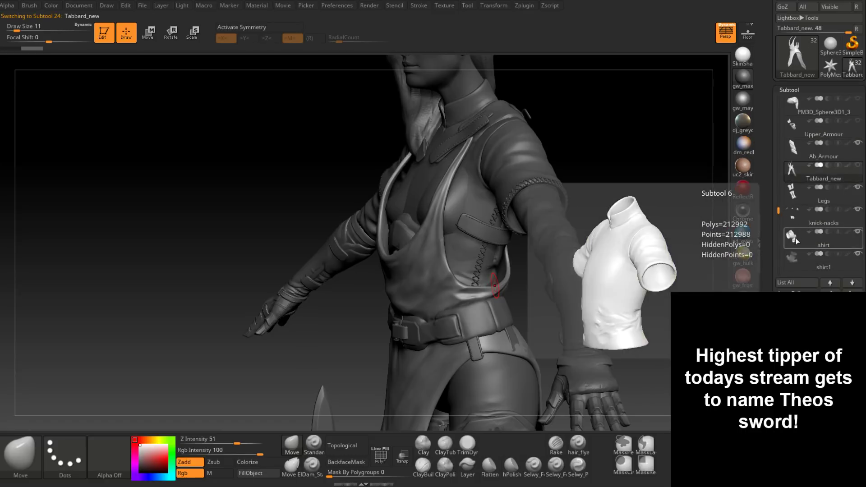
{"action": "left_click", "coordinate": [859, 124]}
{"action": "left_click", "coordinate": [858, 102]}
{"action": "left_click_drag", "start_coordinate": [632, 197], "coordinate": [640, 196]}
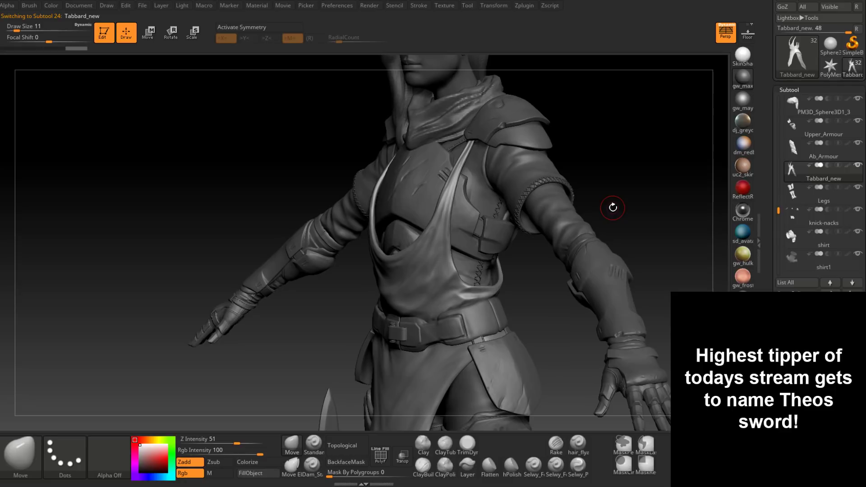
{"action": "left_click_drag", "start_coordinate": [627, 195], "coordinate": [631, 193]}
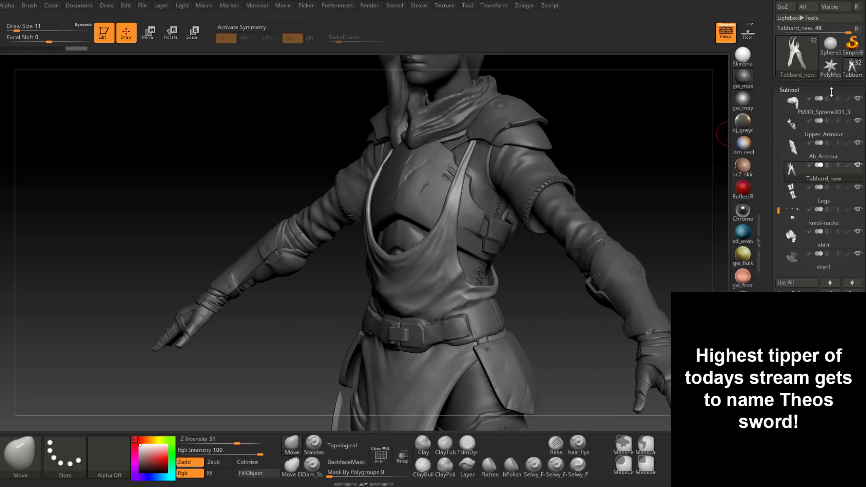
Preview the old Tabbard subtool on the character and hide it again.
{"action": "scroll", "coordinate": [834, 148], "scroll_direction": "up", "scroll_amount": 5}
{"action": "mouse_move", "coordinate": [841, 156]}
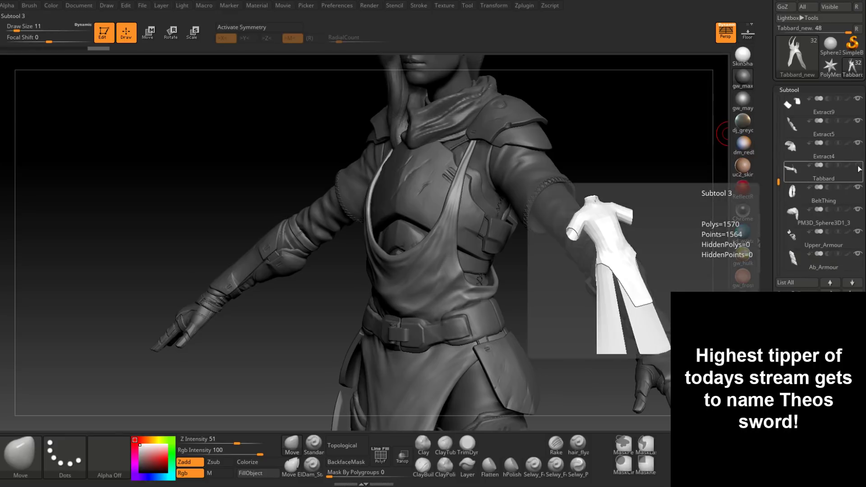
{"action": "left_click", "coordinate": [858, 168]}
{"action": "left_click_drag", "start_coordinate": [628, 192], "coordinate": [841, 153]}
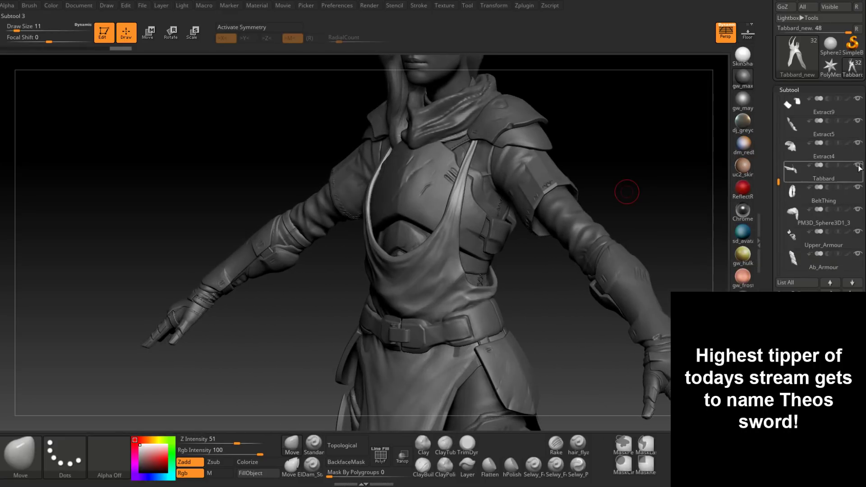
{"action": "left_click", "coordinate": [858, 167]}
Examine the tabbard's hanging cloth and its edges around the belt and thighs from the front and side.
{"action": "left_click_drag", "start_coordinate": [525, 280], "coordinate": [581, 185]}
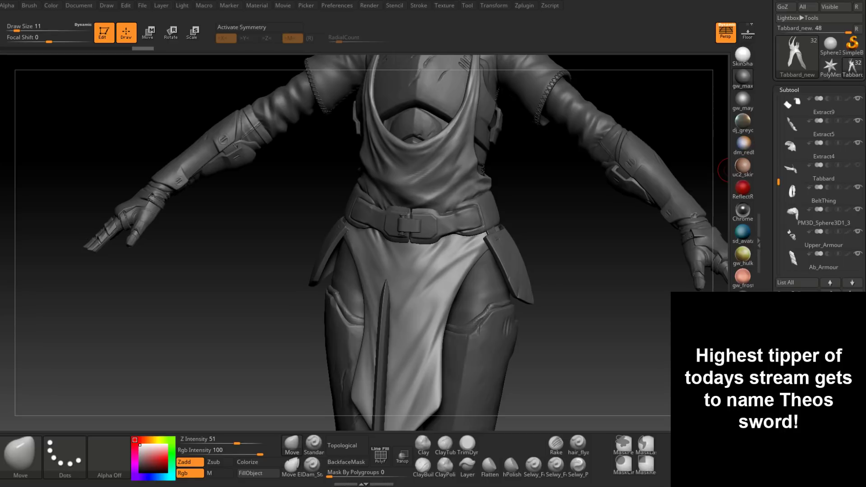
{"action": "mouse_move", "coordinate": [561, 344]}
{"action": "left_mouse_down"}
{"action": "mouse_move", "coordinate": [575, 280]}
{"action": "mouse_move", "coordinate": [586, 299]}
{"action": "left_mouse_up"}
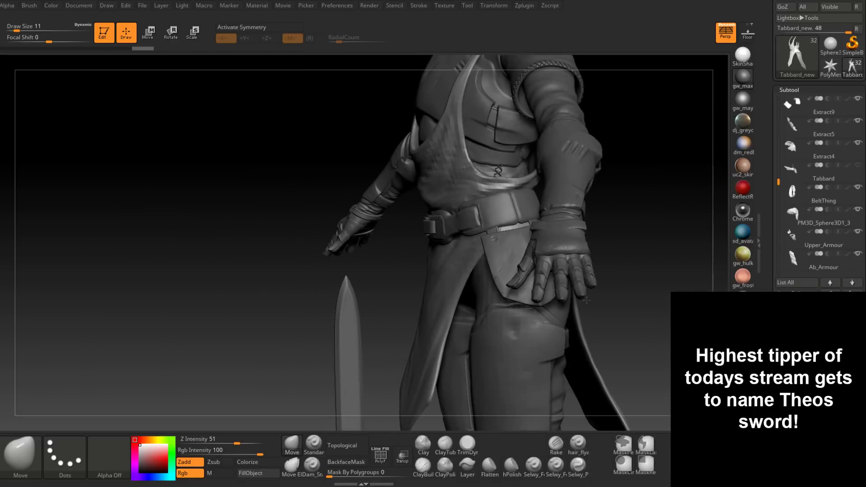
{"action": "mouse_move", "coordinate": [638, 306]}
{"action": "left_mouse_down"}
{"action": "mouse_move", "coordinate": [552, 261]}
{"action": "mouse_move", "coordinate": [575, 256]}
{"action": "left_mouse_up"}
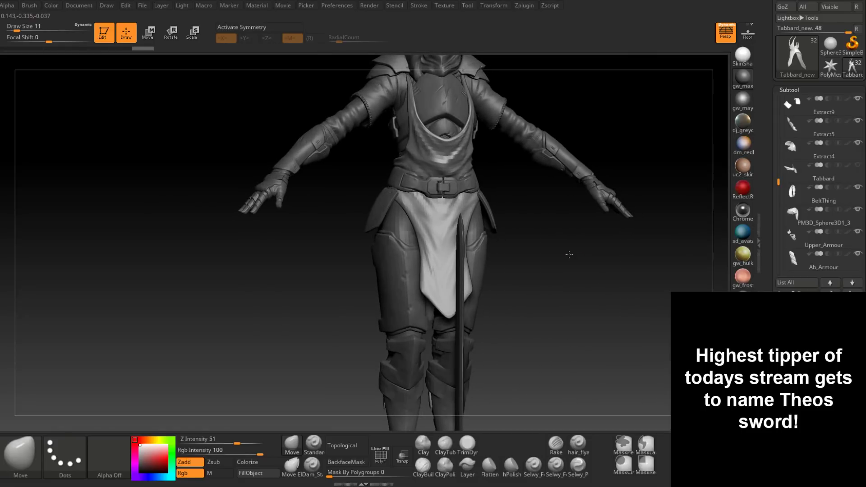
{"action": "mouse_move", "coordinate": [569, 254]}
{"action": "left_mouse_down"}
{"action": "mouse_move", "coordinate": [532, 251]}
{"action": "mouse_move", "coordinate": [567, 248]}
{"action": "left_mouse_up"}
{"action": "right_click_drag", "start_coordinate": [567, 248], "coordinate": [648, 248], "text": "ctrl"}
{"action": "left_click_drag", "start_coordinate": [635, 242], "coordinate": [615, 252], "text": "alt"}
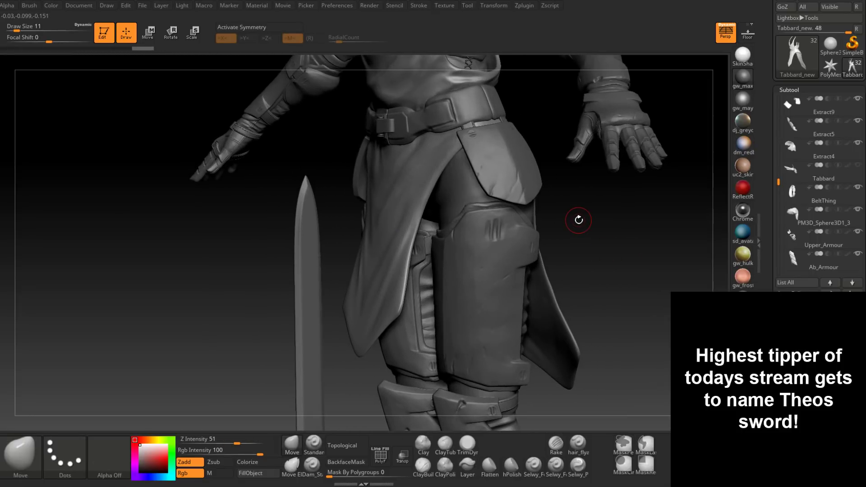
{"action": "left_click_drag", "start_coordinate": [578, 220], "coordinate": [585, 218]}
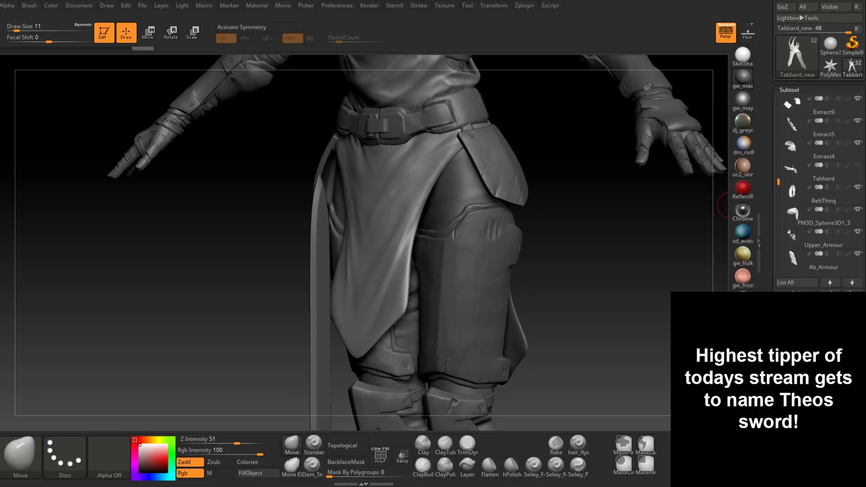
Select the Insert Rope brush and try to draw a rope along the tabbard's open edge beside the thigh.
{"action": "key", "text": "b"}
{"action": "key", "text": "i"}
{"action": "key", "text": "r"}
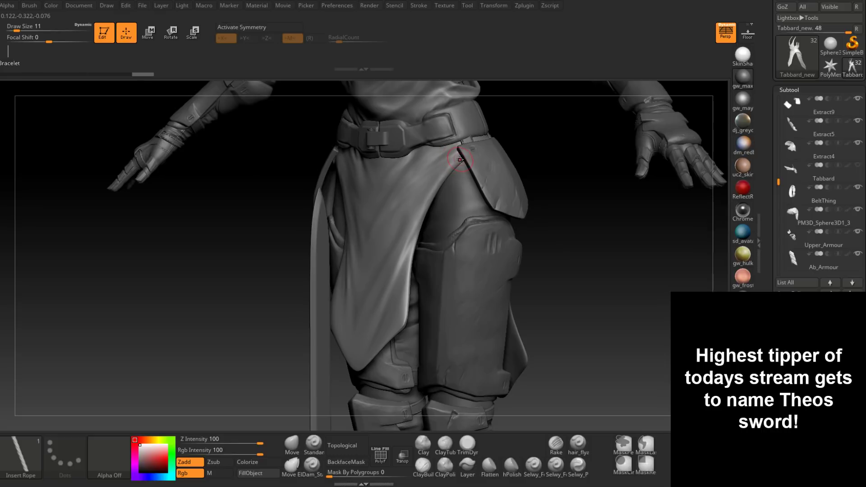
{"action": "left_click_drag", "start_coordinate": [415, 218], "coordinate": [410, 250]}
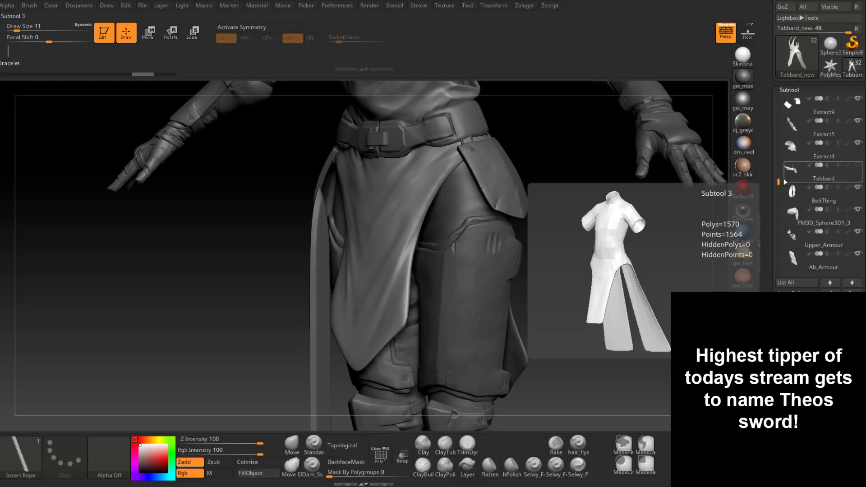
Delete the lower subdivision levels of the Tabbard_new subtool.
{"action": "left_click_drag", "start_coordinate": [778, 182], "coordinate": [792, 223]}
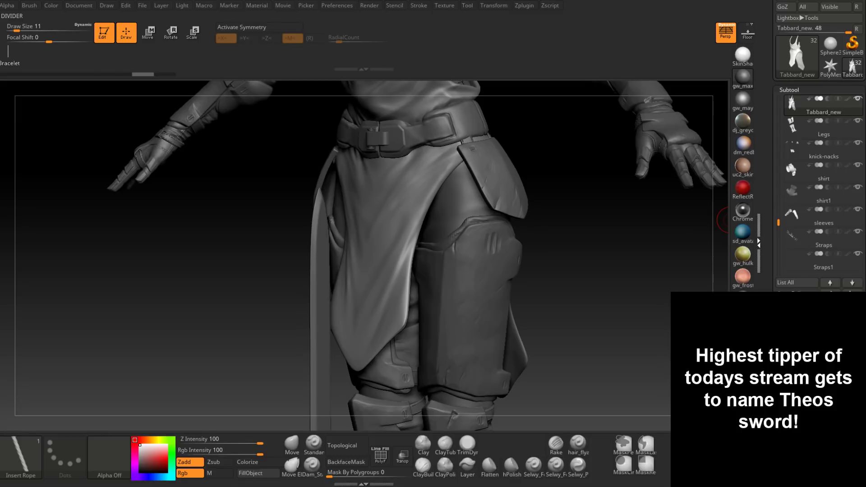
{"action": "left_click", "coordinate": [792, 444]}
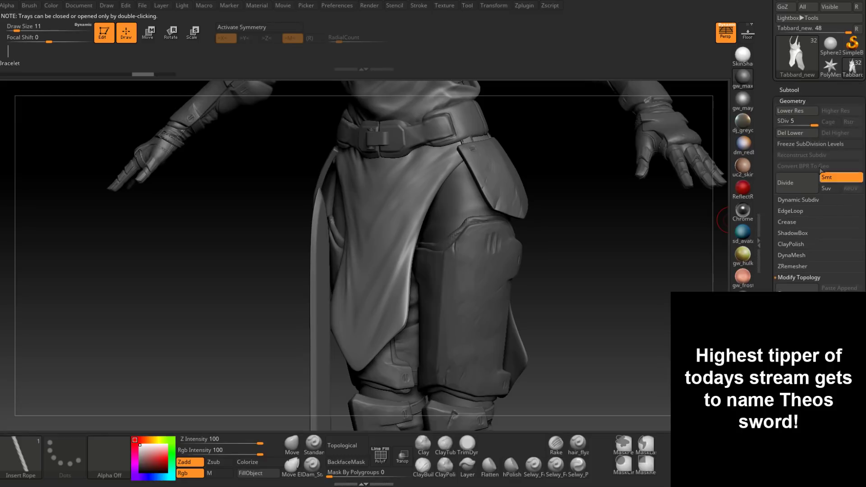
{"action": "left_click", "coordinate": [797, 134]}
Draw an Insert Rope trim along the tabbard's open edge from the belt down past the thigh.
{"action": "left_click_drag", "start_coordinate": [598, 221], "coordinate": [539, 213]}
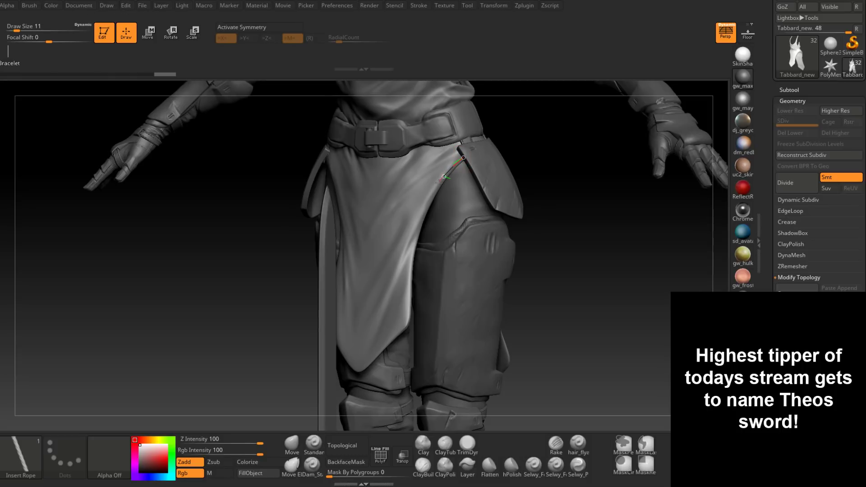
{"action": "left_click_drag", "start_coordinate": [430, 199], "coordinate": [407, 328]}
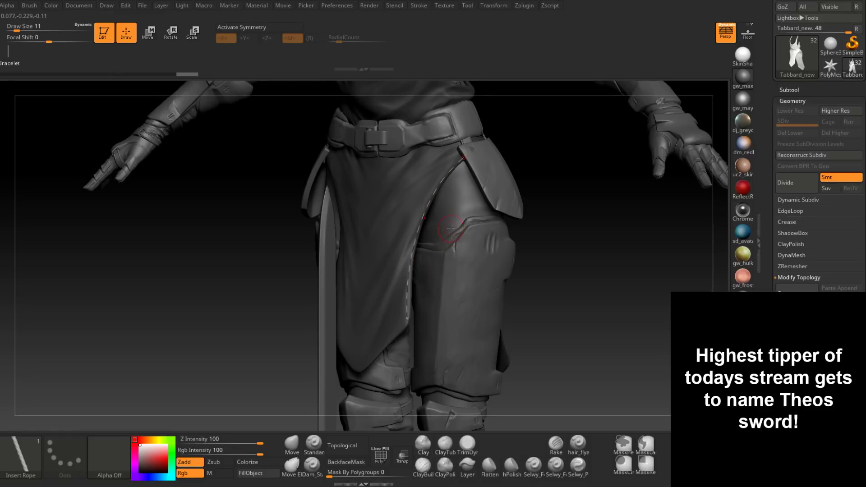
{"action": "right_click_drag", "start_coordinate": [456, 228], "coordinate": [433, 228]}
{"action": "mouse_move", "coordinate": [464, 156]}
{"action": "right_mouse_down", "text": "ctrl"}
{"action": "mouse_move", "coordinate": [424, 216]}
{"action": "mouse_move", "coordinate": [453, 167]}
{"action": "right_mouse_up", "text": "ctrl"}
Set the Insert Rope brush's draw size to 23 and draw a short trial rope on the tabbard's front below the belt.
{"action": "key", "text": "space"}
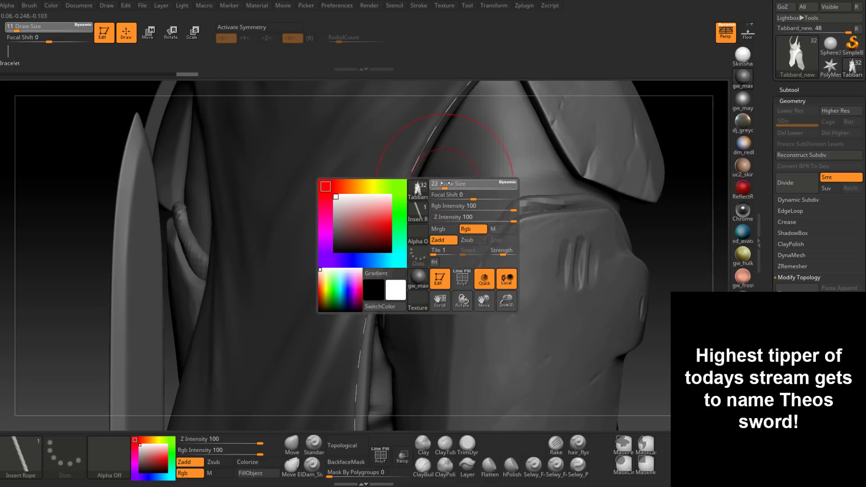
{"action": "key", "text": "ctrl"}
{"action": "right_click_drag", "start_coordinate": [379, 85], "coordinate": [329, 275], "text": "alt"}
{"action": "left_click_drag", "start_coordinate": [334, 251], "coordinate": [309, 362]}
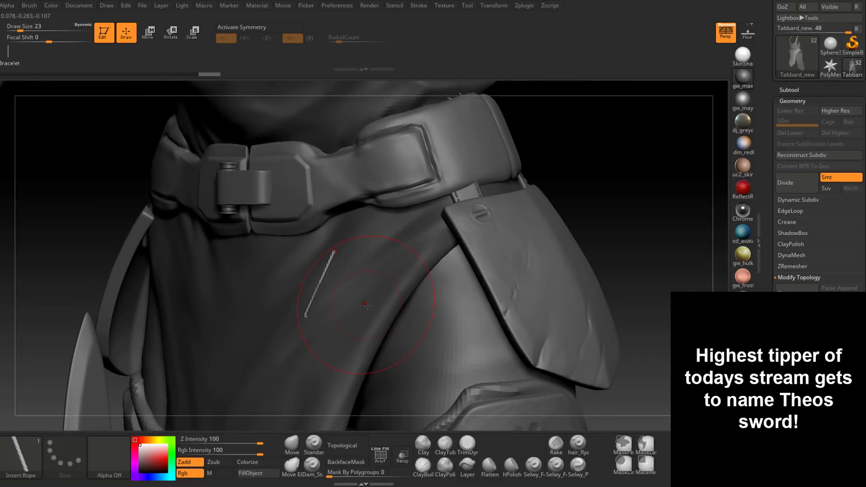
Set the draw size to 13 and draw a trial rope on the tabbard's front near the open edge below the hip plate.
{"action": "right_click_drag", "start_coordinate": [366, 305], "coordinate": [382, 259], "text": "ctrl"}
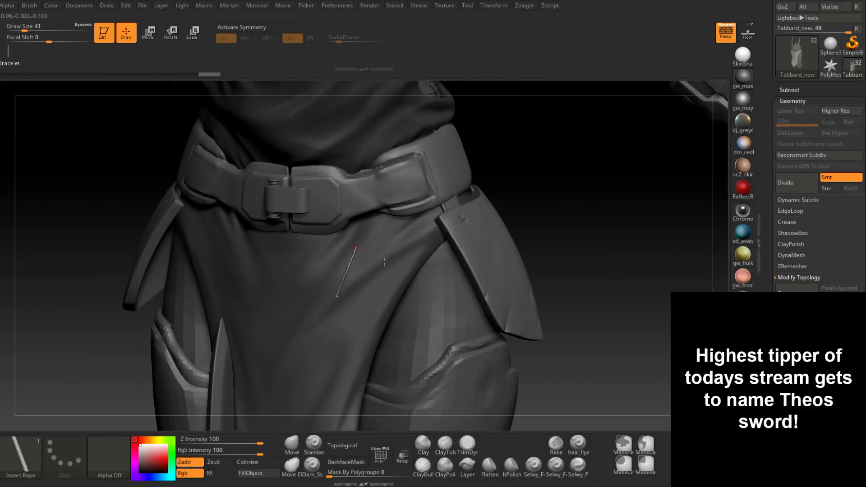
{"action": "key", "text": "space"}
{"action": "left_click_drag", "start_coordinate": [381, 259], "coordinate": [371, 260]}
{"action": "left_click_drag", "start_coordinate": [424, 238], "coordinate": [357, 340]}
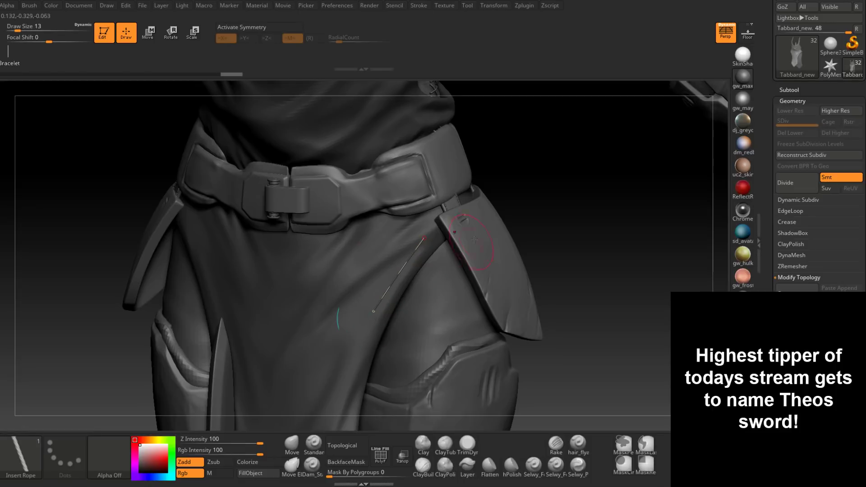
{"action": "right_click_drag", "start_coordinate": [467, 244], "coordinate": [421, 339]}
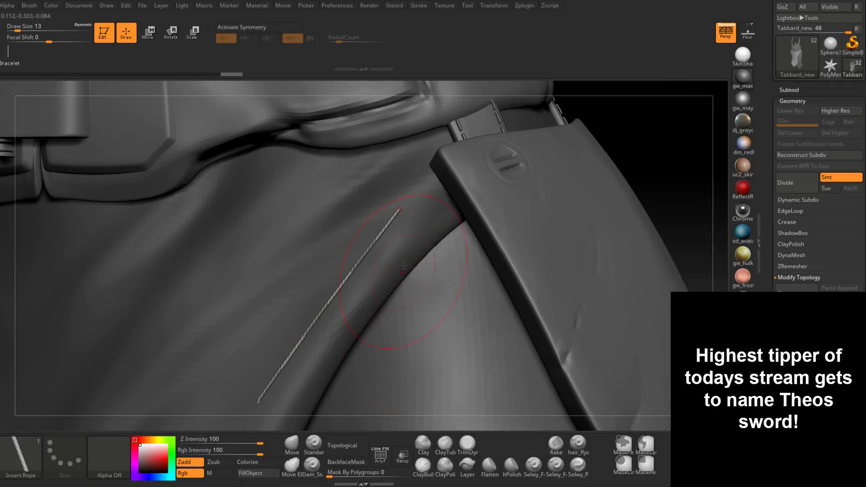
Open the stroke's Curve Modifiers and reduce the Insert Rope brush's draw size to 8.
{"action": "left_click", "coordinate": [467, 7]}
{"action": "mouse_move", "coordinate": [425, 10]}
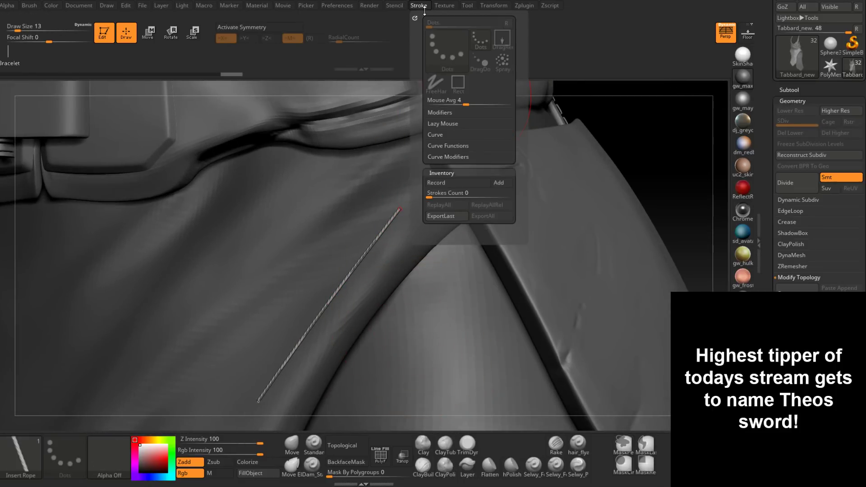
{"action": "left_click", "coordinate": [488, 156]}
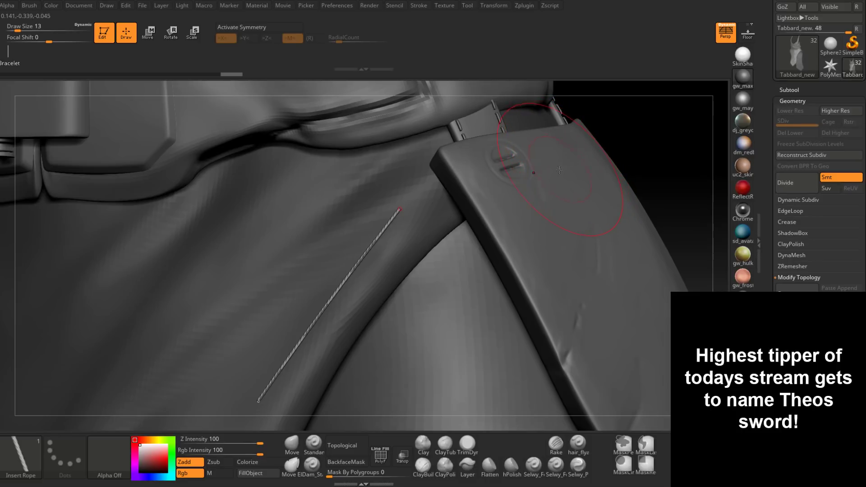
{"action": "right_click_drag", "start_coordinate": [472, 204], "coordinate": [460, 182]}
{"action": "left_click_drag", "start_coordinate": [451, 211], "coordinate": [446, 208]}
{"action": "right_click_drag", "start_coordinate": [446, 208], "coordinate": [449, 230]}
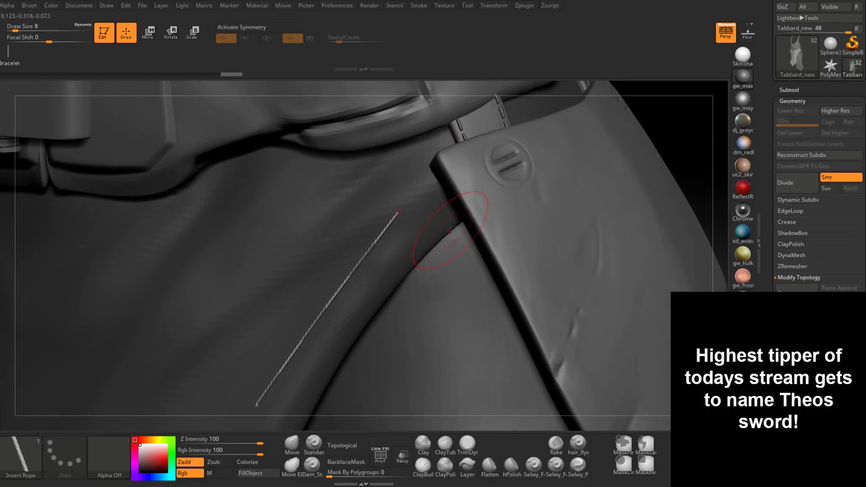
{"action": "right_click_drag", "start_coordinate": [477, 317], "coordinate": [307, 401], "text": "ctrl"}
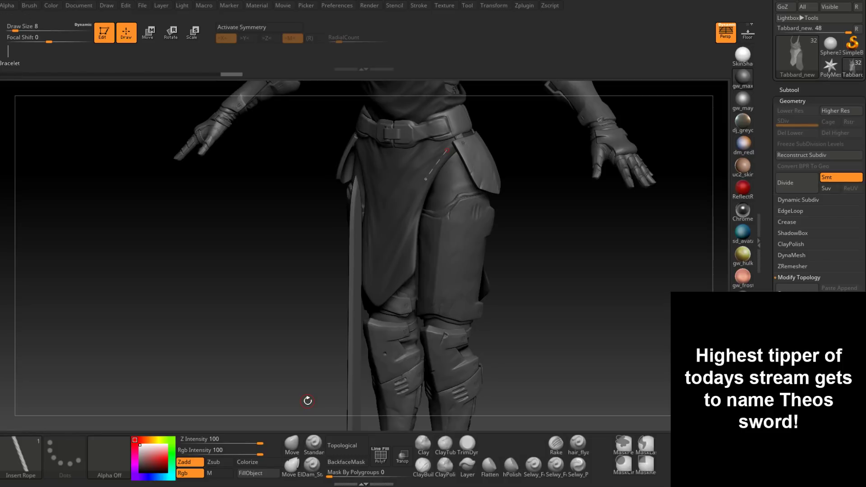
Examine the Insert Rope brush's Curve Modifiers, its curve falloff graph and the Curve mode settings.
{"action": "mouse_move", "coordinate": [526, 193]}
{"action": "right_mouse_down"}
{"action": "mouse_move", "coordinate": [455, 195]}
{"action": "mouse_move", "coordinate": [407, 300]}
{"action": "right_mouse_up"}
{"action": "right_click_drag", "start_coordinate": [438, 223], "coordinate": [465, 230]}
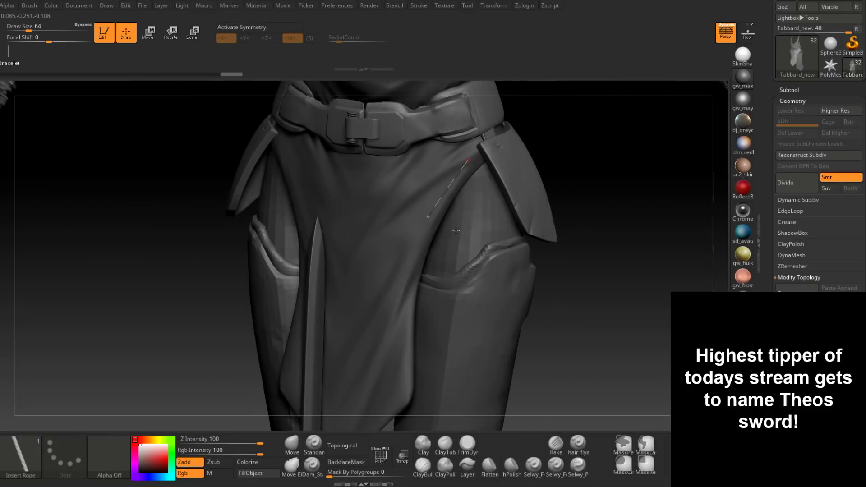
{"action": "right_click_drag", "start_coordinate": [423, 248], "coordinate": [392, 286], "text": "alt"}
{"action": "key", "text": "bracketleft"}
{"action": "key", "text": "bracketleft"}
{"action": "key", "text": "bracketleft"}
{"action": "key", "text": "bracketleft"}
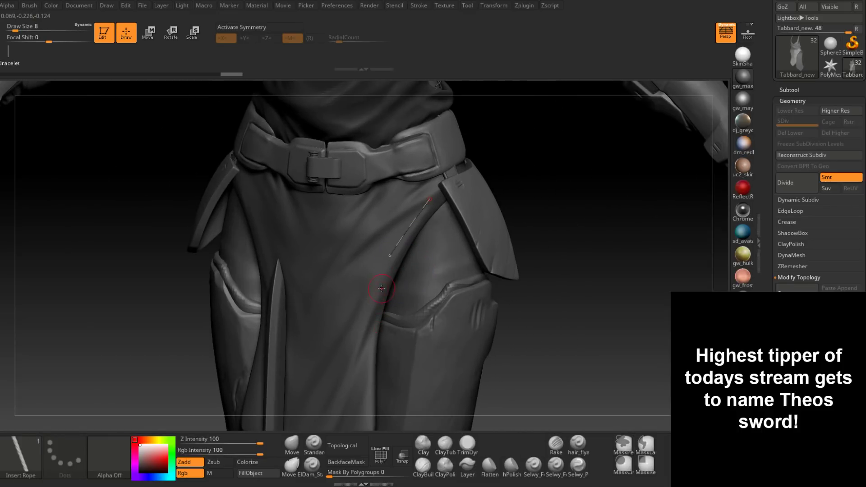
{"action": "left_click", "coordinate": [493, 5]}
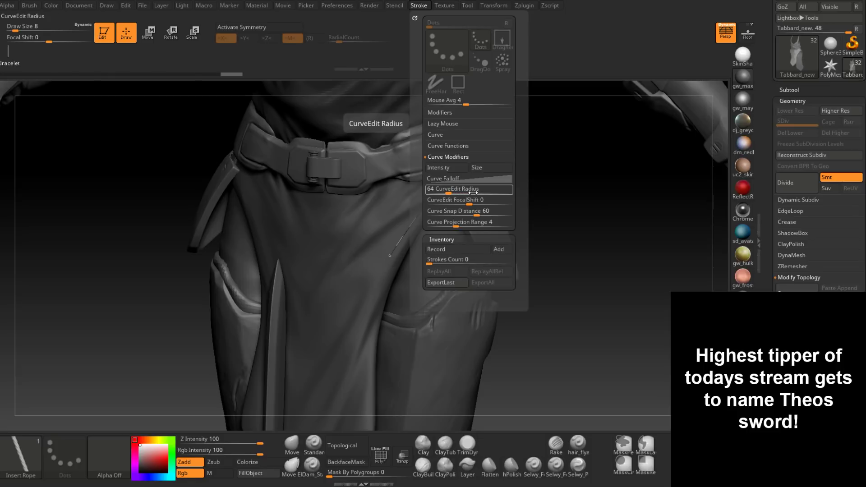
{"action": "left_click", "coordinate": [460, 178]}
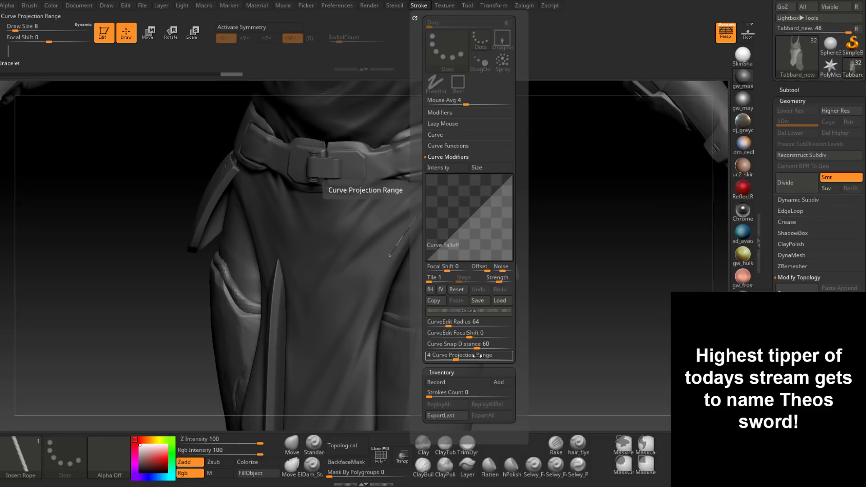
{"action": "left_click", "coordinate": [453, 134]}
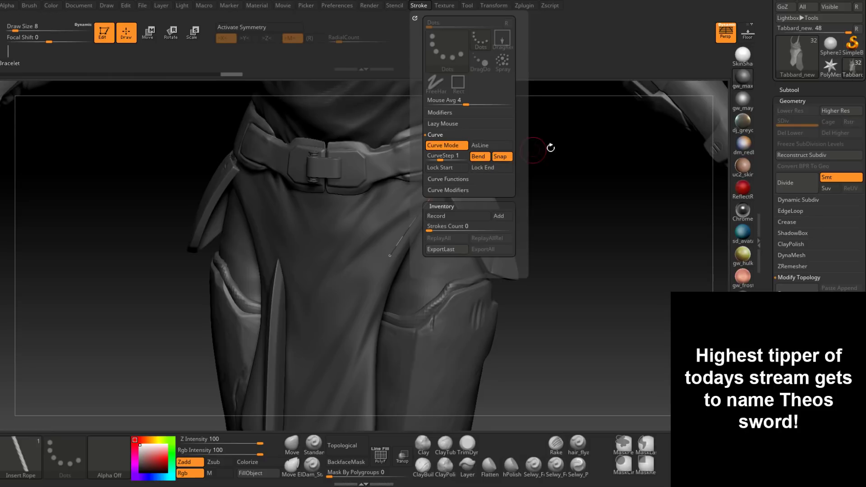
Try to change the trial rope's thickness on its curve with draw sizes of 163 and 62.
{"action": "right_click_drag", "start_coordinate": [383, 279], "coordinate": [386, 285]}
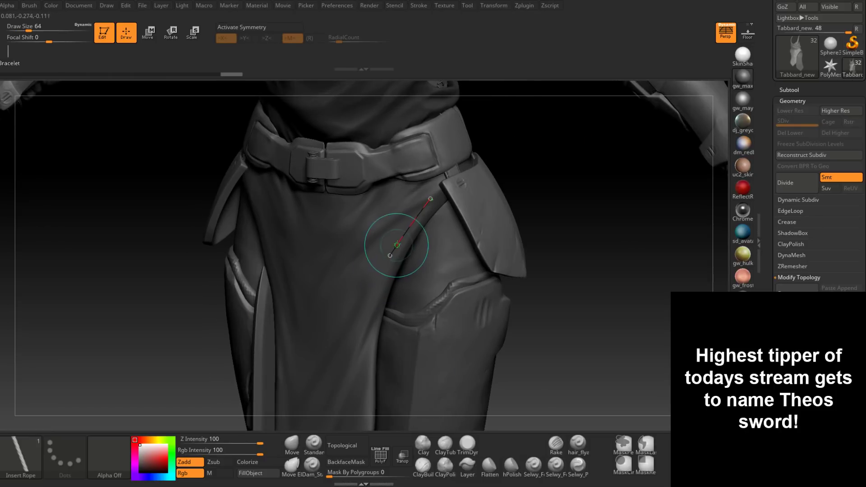
{"action": "key", "text": "space"}
{"action": "left_click_drag", "start_coordinate": [402, 239], "coordinate": [413, 243]}
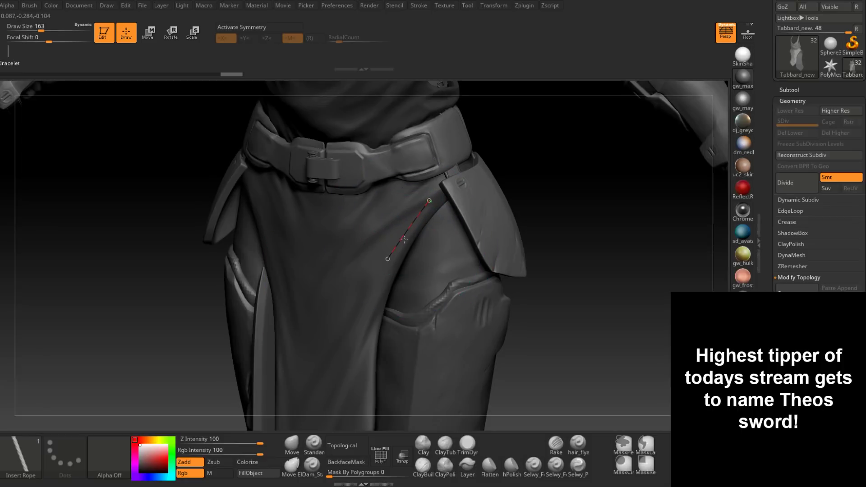
{"action": "right_click_drag", "start_coordinate": [404, 240], "coordinate": [410, 239], "text": "ctrl"}
{"action": "key", "text": "space"}
{"action": "left_click_drag", "start_coordinate": [409, 236], "coordinate": [395, 235]}
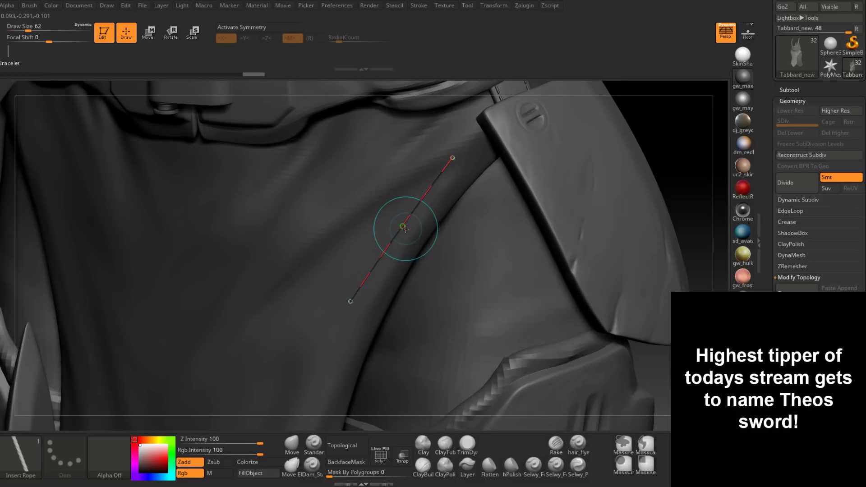
{"action": "right_click_drag", "start_coordinate": [413, 242], "coordinate": [407, 244], "text": "ctrl"}
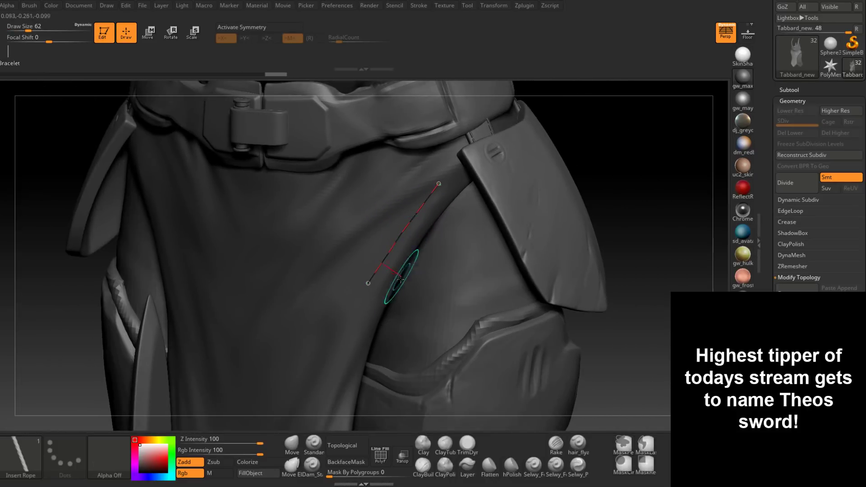
Draw trial ropes from the hip plate across the tabbard and down the length of its front.
{"action": "key", "text": "space"}
{"action": "left_click_drag", "start_coordinate": [366, 324], "coordinate": [374, 325]}
{"action": "left_click", "coordinate": [375, 275]}
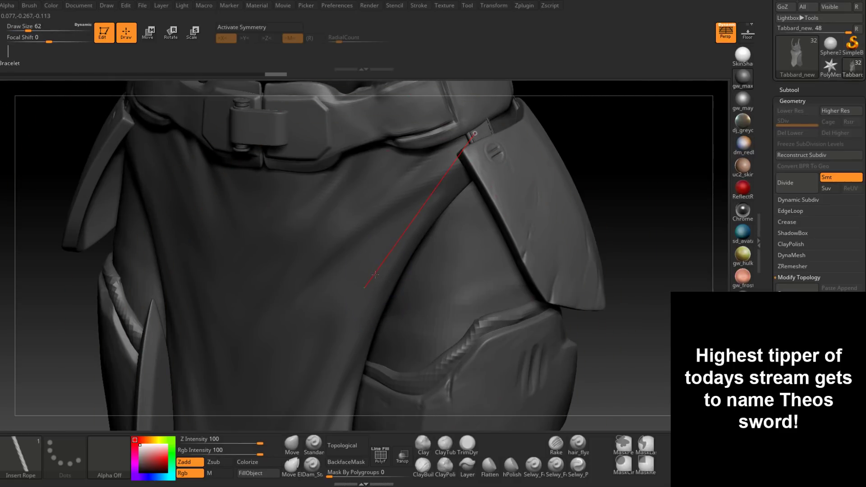
{"action": "mouse_move", "coordinate": [352, 322]}
{"action": "right_mouse_down", "text": "ctrl"}
{"action": "mouse_move", "coordinate": [345, 389]}
{"action": "mouse_move", "coordinate": [347, 308]}
{"action": "right_mouse_up", "text": "ctrl"}
{"action": "key", "text": "space"}
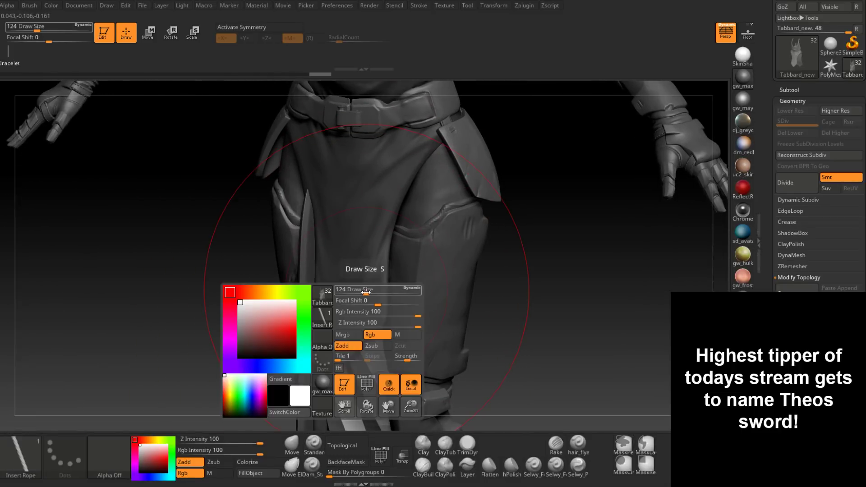
{"action": "left_click_drag", "start_coordinate": [363, 290], "coordinate": [358, 292]}
{"action": "left_click_drag", "start_coordinate": [364, 238], "coordinate": [398, 154]}
Set the draw size to 68, try to draw a rope along the tabbard's edge beside the left thigh, and undo it.
{"action": "right_click_drag", "start_coordinate": [398, 268], "coordinate": [390, 228], "text": "ctrl"}
{"action": "key", "text": "space"}
{"action": "left_click_drag", "start_coordinate": [397, 227], "coordinate": [394, 226]}
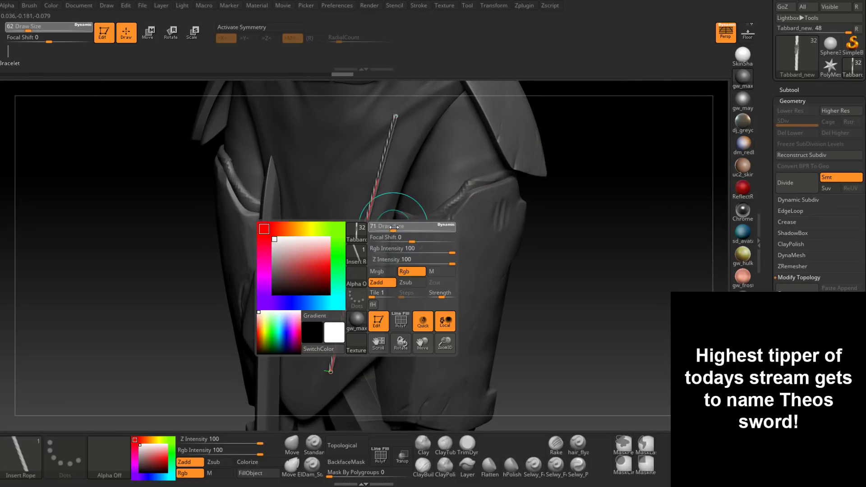
{"action": "right_click_drag", "start_coordinate": [442, 235], "coordinate": [444, 256], "text": "ctrl"}
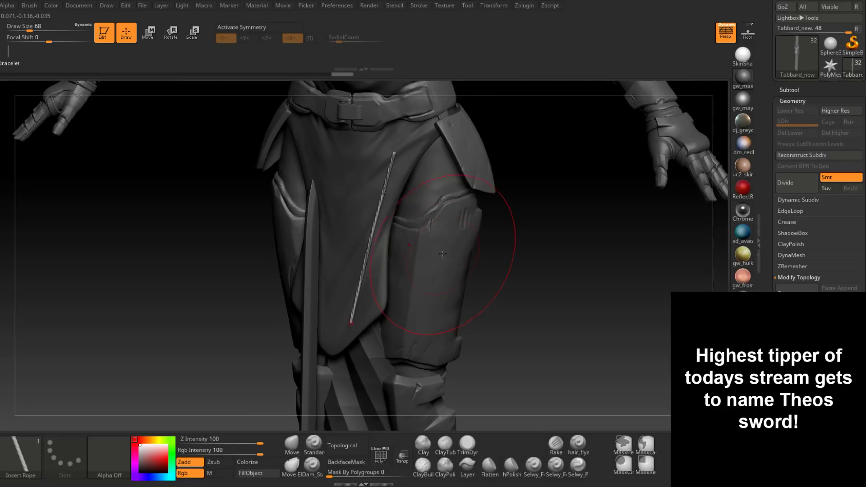
{"action": "left_click_drag", "start_coordinate": [441, 132], "coordinate": [414, 157]}
{"action": "left_click_drag", "start_coordinate": [382, 258], "coordinate": [381, 328]}
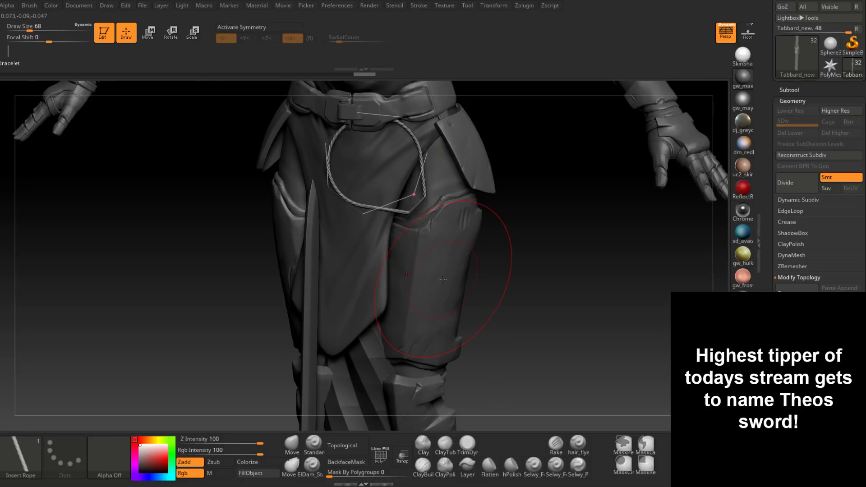
{"action": "key", "text": "ctrl+z"}
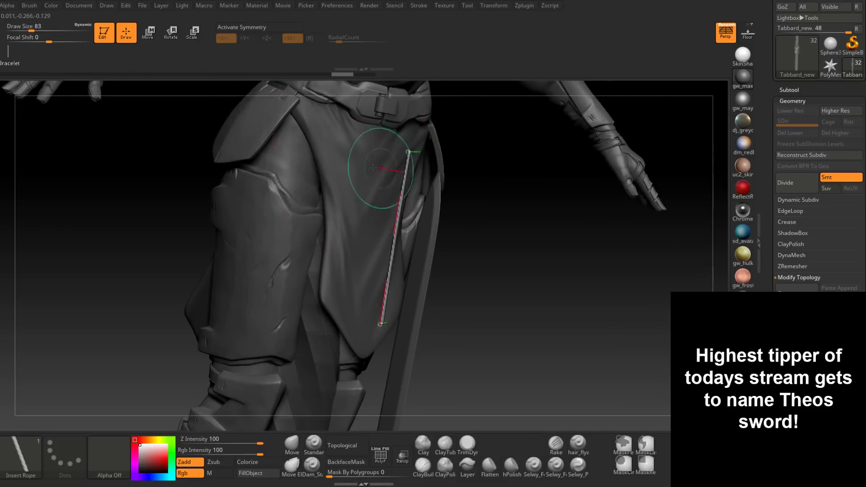
Try to draw ropes along the tabbard's edge beside the right thigh and down its front, and undo the trial ropes.
{"action": "left_click_drag", "start_coordinate": [296, 106], "coordinate": [316, 146]}
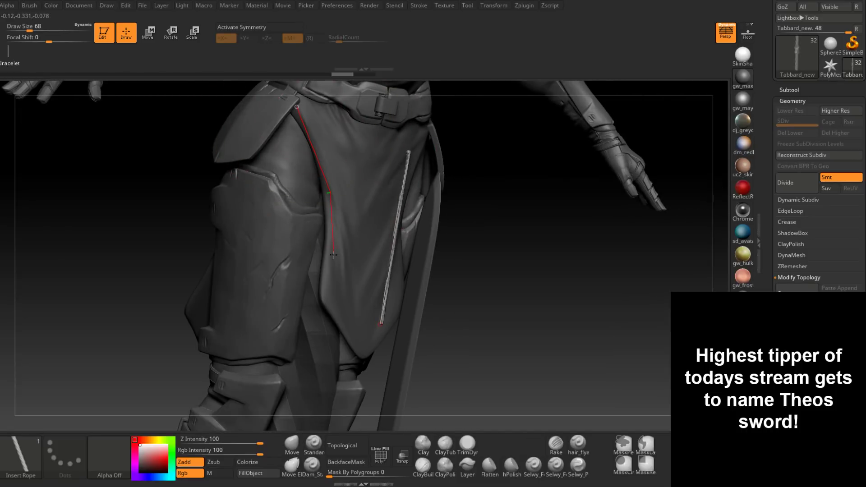
{"action": "left_click_drag", "start_coordinate": [334, 254], "coordinate": [332, 287]}
{"action": "right_click_drag", "start_coordinate": [387, 298], "coordinate": [365, 295]}
{"action": "key", "text": "ctrl+z"}
{"action": "left_click_drag", "start_coordinate": [354, 131], "coordinate": [343, 355]}
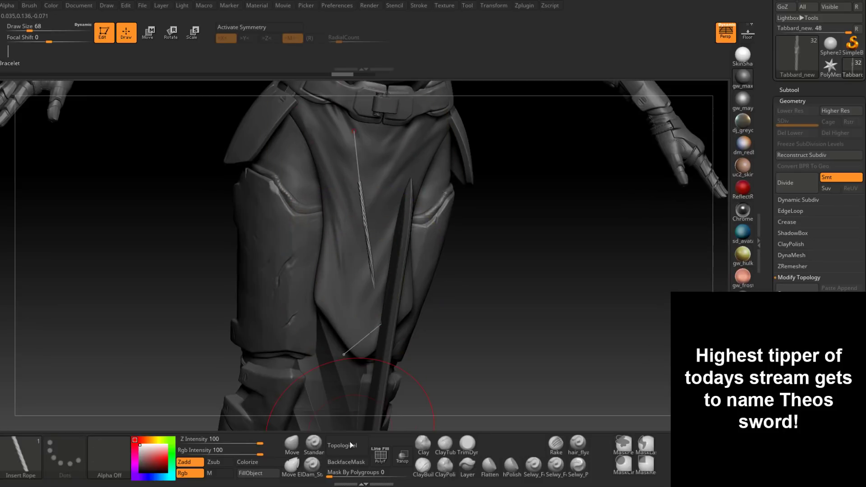
{"action": "key", "text": "ctrl+z"}
{"action": "key", "text": "ctrl+z"}
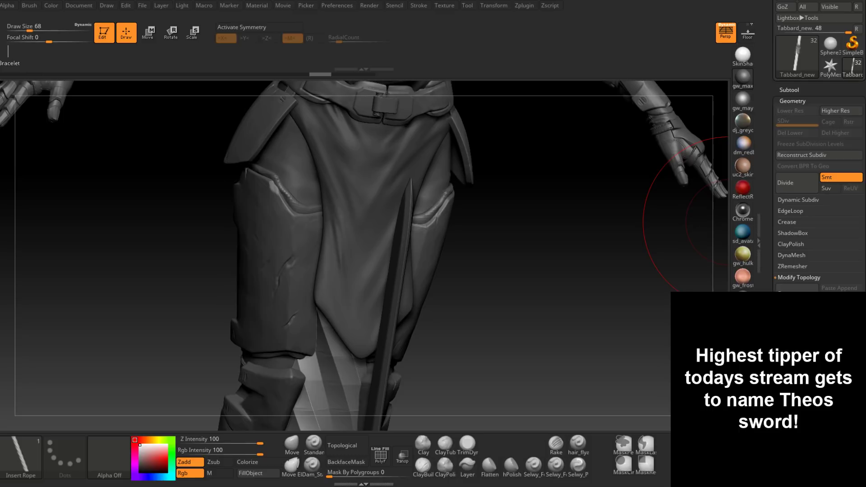
Select the XMD_Scifi_Cable brush with its first column mesh and draw a trial cable along the tabbard's edge beside the right thigh.
{"action": "key", "text": "ctrl+shift"}
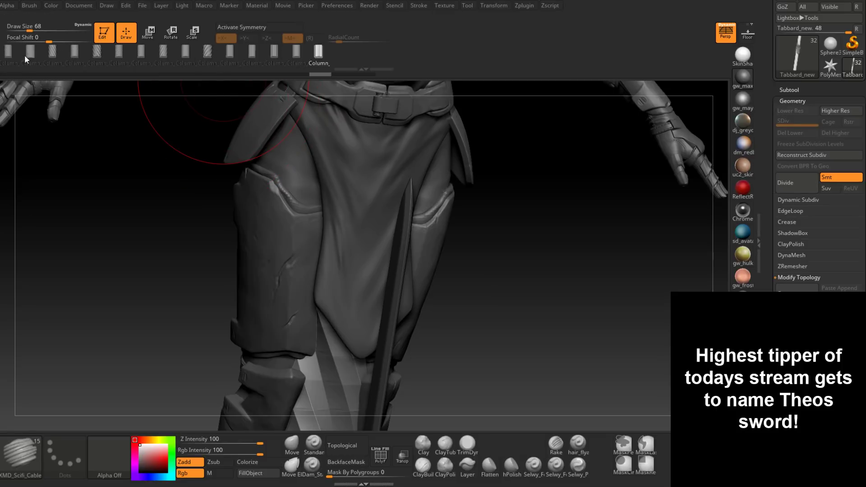
{"action": "left_click", "coordinate": [8, 52]}
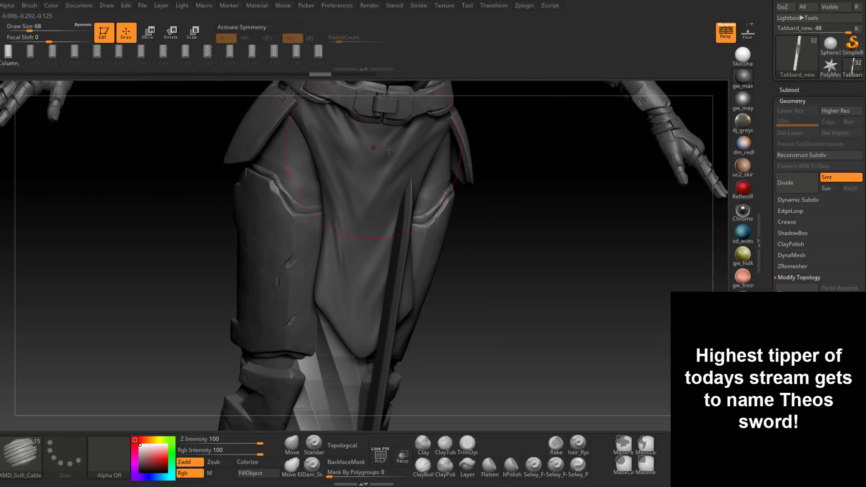
{"action": "mouse_move", "coordinate": [496, 157]}
{"action": "left_mouse_down"}
{"action": "mouse_move", "coordinate": [537, 201]}
{"action": "mouse_move", "coordinate": [478, 189]}
{"action": "left_mouse_up"}
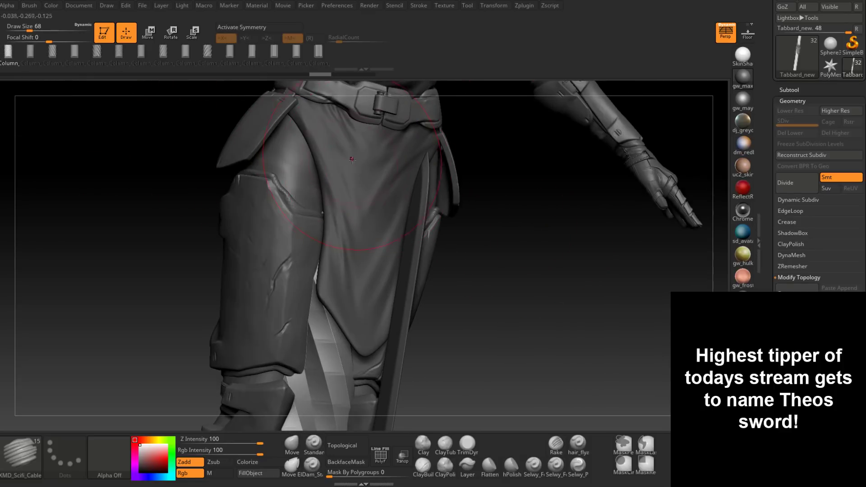
{"action": "key", "text": "space"}
{"action": "mouse_move", "coordinate": [354, 160]}
{"action": "left_mouse_down"}
{"action": "mouse_move", "coordinate": [330, 179]}
{"action": "mouse_move", "coordinate": [324, 303]}
{"action": "left_mouse_up"}
{"action": "key", "text": "space"}
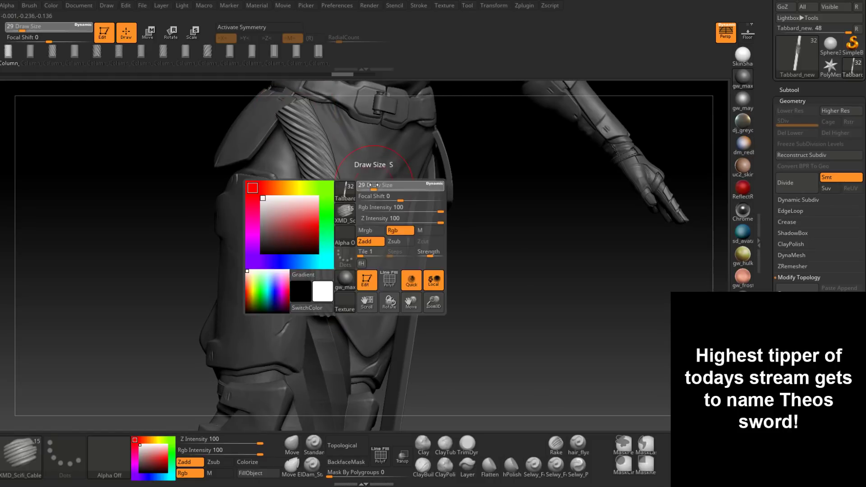
Reduce the cable brush's draw size to 16 and finally to 4, drawing a trial cable on the tabbard's front at each size.
{"action": "left_click_drag", "start_coordinate": [373, 185], "coordinate": [368, 185]}
{"action": "left_click_drag", "start_coordinate": [375, 146], "coordinate": [363, 286]}
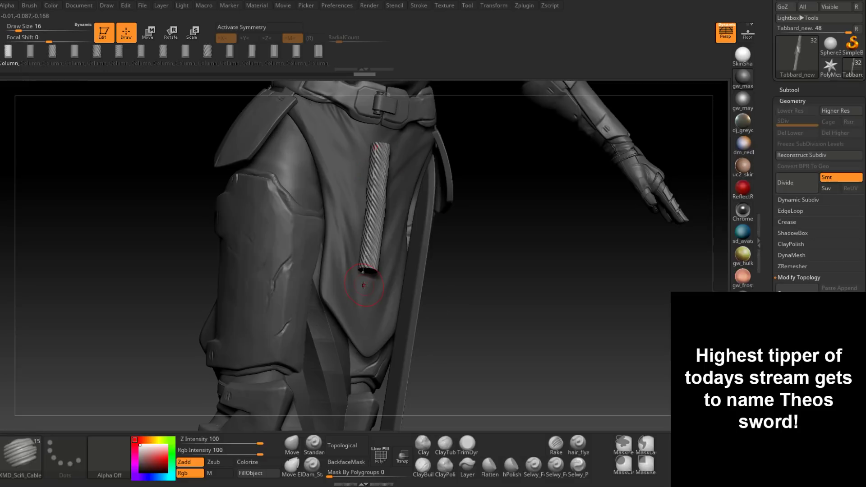
{"action": "mouse_move", "coordinate": [358, 143]}
{"action": "left_mouse_down"}
{"action": "mouse_move", "coordinate": [354, 190]}
{"action": "mouse_move", "coordinate": [373, 207]}
{"action": "left_mouse_up"}
{"action": "key", "text": "space"}
{"action": "left_click_drag", "start_coordinate": [389, 162], "coordinate": [378, 229]}
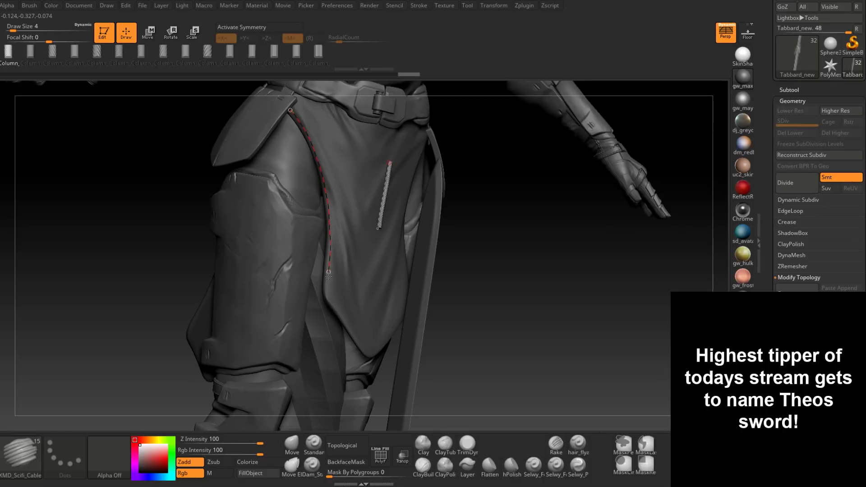
Draw a twisted cable trim along the tabbard's open edge beside the right thigh, from the belt to the lower corner.
{"action": "left_click_drag", "start_coordinate": [327, 295], "coordinate": [327, 297]}
{"action": "right_click_drag", "start_coordinate": [406, 268], "coordinate": [299, 268]}
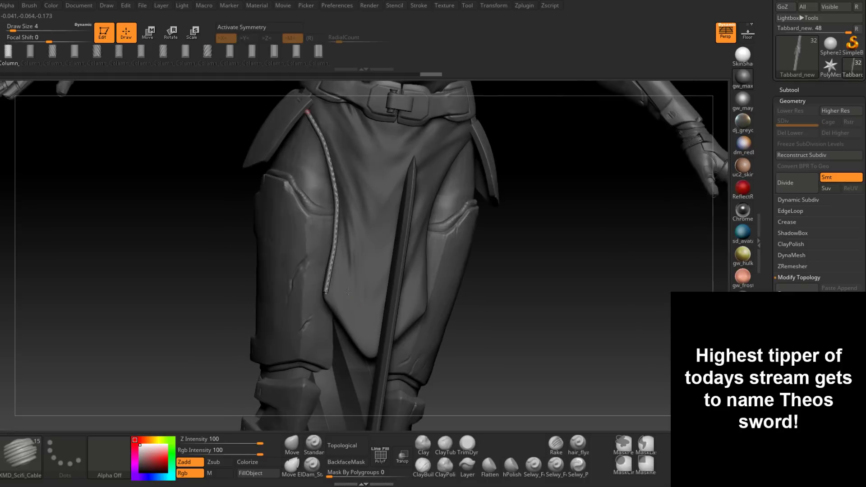
{"action": "mouse_move", "coordinate": [353, 291]}
{"action": "right_mouse_down", "text": "alt"}
{"action": "mouse_move", "coordinate": [353, 232]}
{"action": "mouse_move", "coordinate": [390, 243]}
{"action": "right_mouse_up", "text": "alt"}
{"action": "left_click_drag", "start_coordinate": [390, 243], "coordinate": [393, 305]}
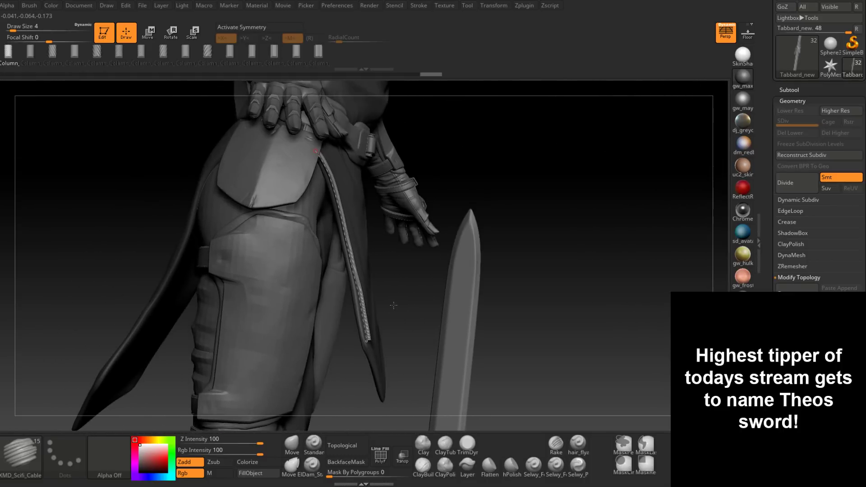
Step the Tabbard_new subtool back to undo history state 2, restoring its subdivision levels and removing the cable trim.
{"action": "left_click", "coordinate": [17, 74]}
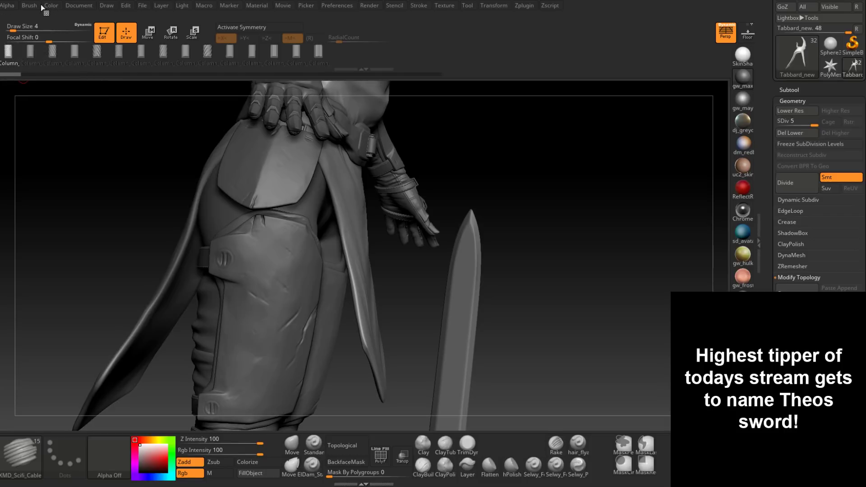
{"action": "left_click", "coordinate": [42, 74]}
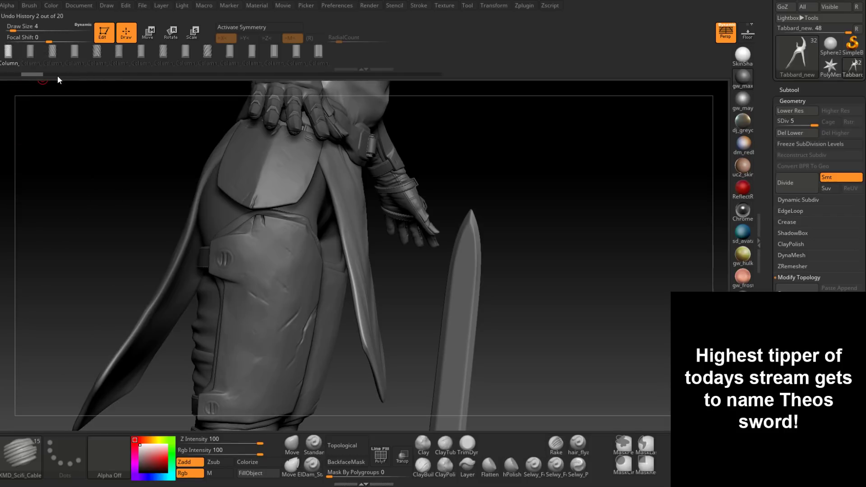
Return the tabbard to undo history state 14 and expand the cable brush's Depth settings.
{"action": "left_click_drag", "start_coordinate": [58, 75], "coordinate": [466, 75]}
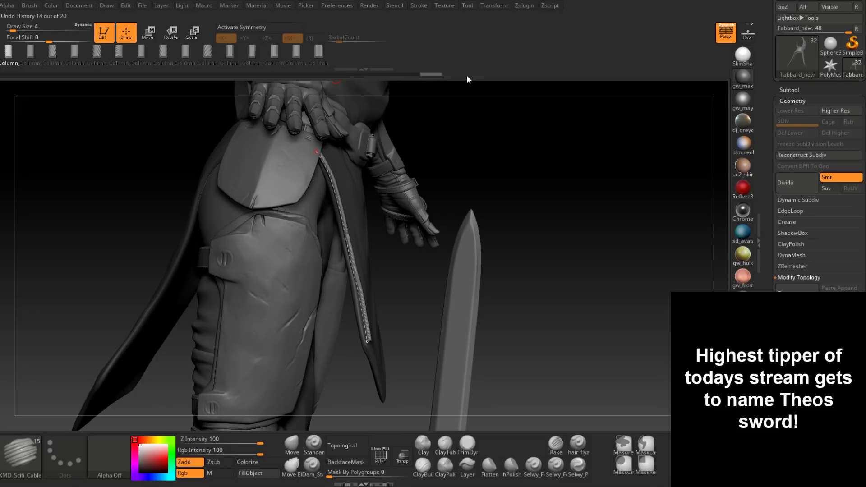
{"action": "left_click", "coordinate": [29, 5]}
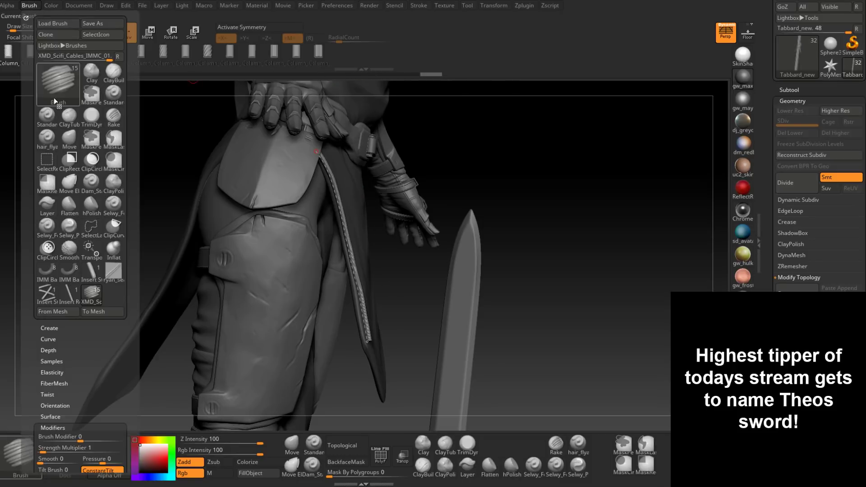
{"action": "mouse_move", "coordinate": [117, 350]}
{"action": "left_mouse_down"}
{"action": "mouse_move", "coordinate": [117, 316]}
{"action": "mouse_move", "coordinate": [104, 322]}
{"action": "left_mouse_up"}
{"action": "left_click", "coordinate": [48, 309]}
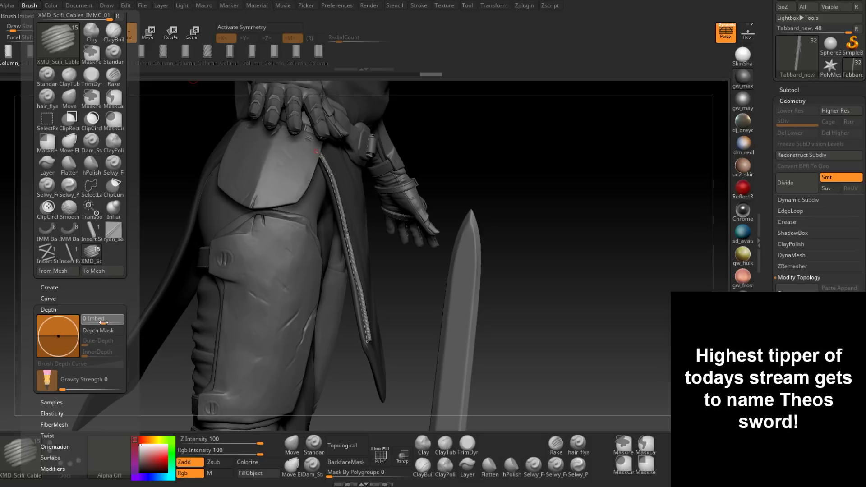
Draw trial cables down the tabbard's front panel and near its edge beside the right thigh.
{"action": "left_click_drag", "start_coordinate": [564, 271], "coordinate": [423, 271]}
{"action": "left_click_drag", "start_coordinate": [372, 175], "coordinate": [377, 261]}
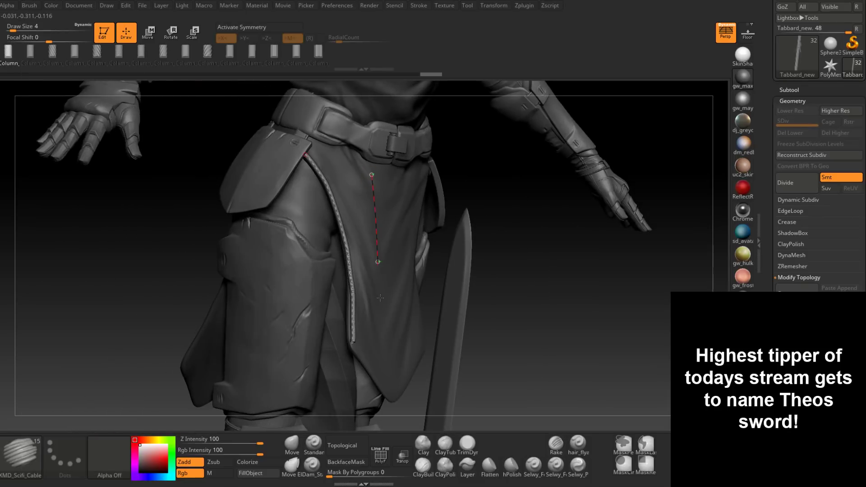
{"action": "mouse_move", "coordinate": [341, 227]}
{"action": "right_mouse_down", "text": "ctrl"}
{"action": "mouse_move", "coordinate": [342, 275]}
{"action": "mouse_move", "coordinate": [381, 277]}
{"action": "mouse_move", "coordinate": [383, 325]}
{"action": "mouse_move", "coordinate": [318, 166]}
{"action": "right_mouse_up", "text": "ctrl"}
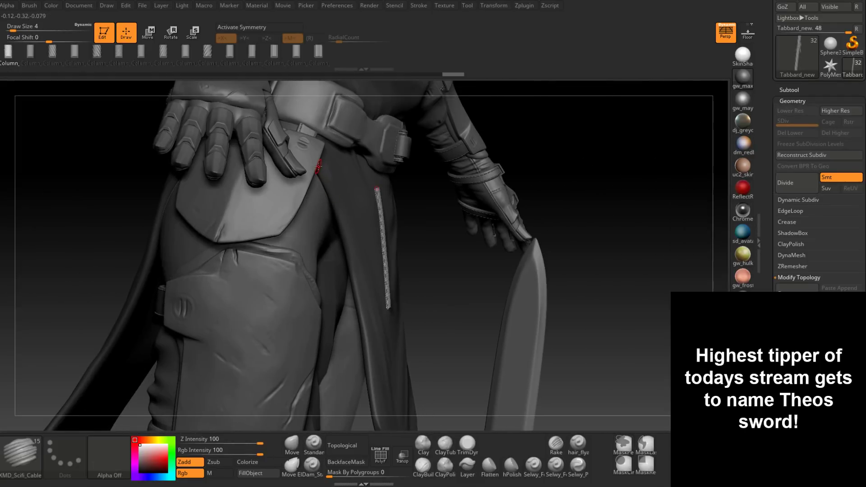
{"action": "left_click_drag", "start_coordinate": [323, 174], "coordinate": [336, 200]}
{"action": "mouse_move", "coordinate": [394, 348]}
{"action": "right_mouse_down", "text": "alt"}
{"action": "mouse_move", "coordinate": [392, 228]}
{"action": "mouse_move", "coordinate": [439, 244]}
{"action": "mouse_move", "coordinate": [390, 251]}
{"action": "mouse_move", "coordinate": [396, 270]}
{"action": "mouse_move", "coordinate": [384, 320]}
{"action": "mouse_move", "coordinate": [376, 242]}
{"action": "right_mouse_up", "text": "alt"}
{"action": "left_click_drag", "start_coordinate": [377, 181], "coordinate": [376, 238]}
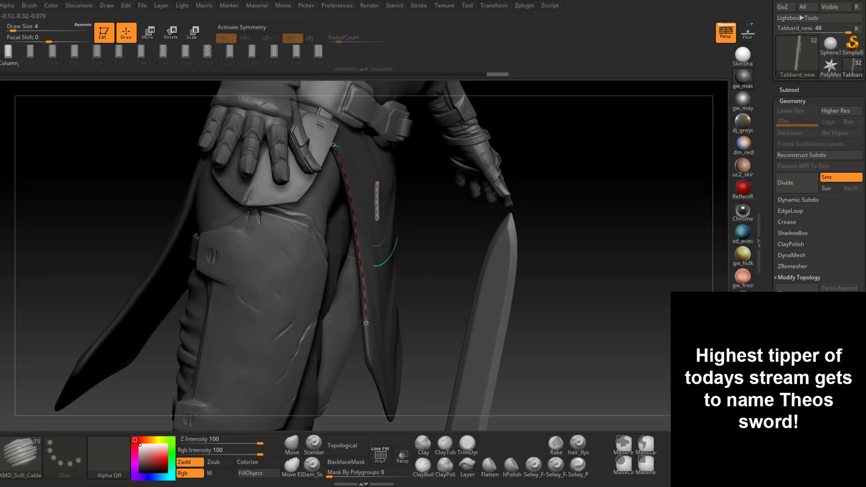
Draw the cable trim along the front panel's edge beside the right thigh, from the hip down to the panel's bottom tip.
{"action": "left_click_drag", "start_coordinate": [367, 360], "coordinate": [368, 361]}
{"action": "mouse_move", "coordinate": [394, 367]}
{"action": "right_mouse_down"}
{"action": "mouse_move", "coordinate": [369, 365]}
{"action": "mouse_move", "coordinate": [356, 232]}
{"action": "mouse_move", "coordinate": [361, 253]}
{"action": "mouse_move", "coordinate": [358, 240]}
{"action": "right_mouse_up"}
{"action": "left_click_drag", "start_coordinate": [351, 240], "coordinate": [352, 243]}
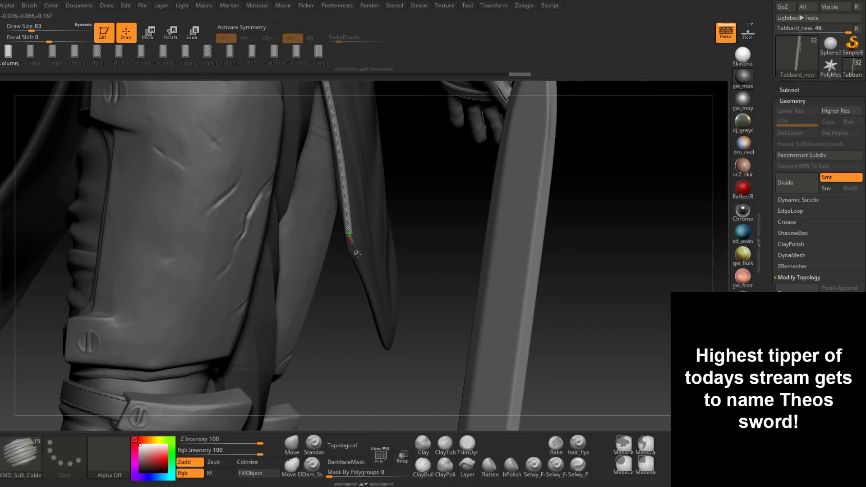
{"action": "left_click_drag", "start_coordinate": [372, 287], "coordinate": [377, 311]}
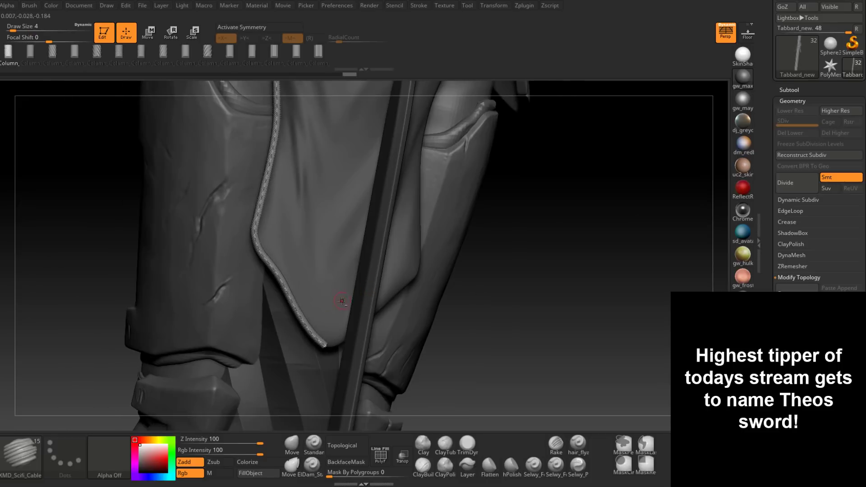
Continue the cable around the front panel's bottom tip and up its opposite edge to the left hip plate.
{"action": "mouse_move", "coordinate": [342, 300]}
{"action": "right_mouse_down"}
{"action": "mouse_move", "coordinate": [373, 309]}
{"action": "mouse_move", "coordinate": [374, 295]}
{"action": "right_mouse_up"}
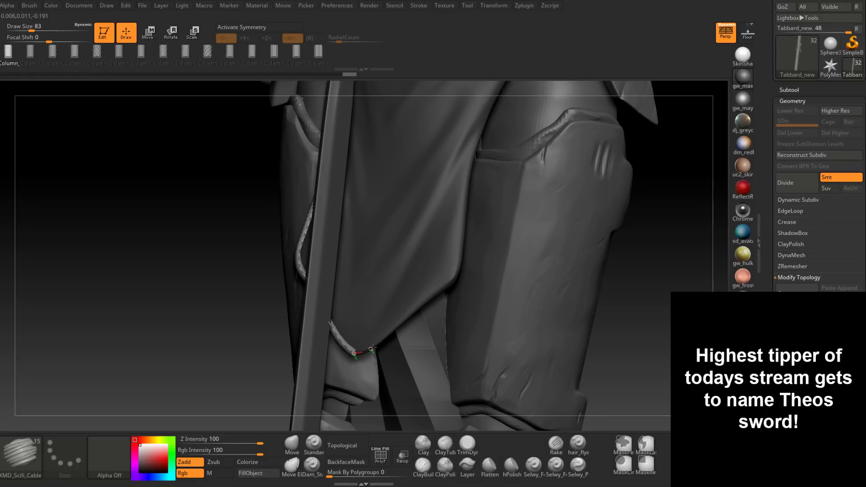
{"action": "left_click_drag", "start_coordinate": [385, 336], "coordinate": [405, 317]}
{"action": "left_click_drag", "start_coordinate": [431, 292], "coordinate": [434, 290]}
{"action": "right_click_drag", "start_coordinate": [434, 290], "coordinate": [338, 363]}
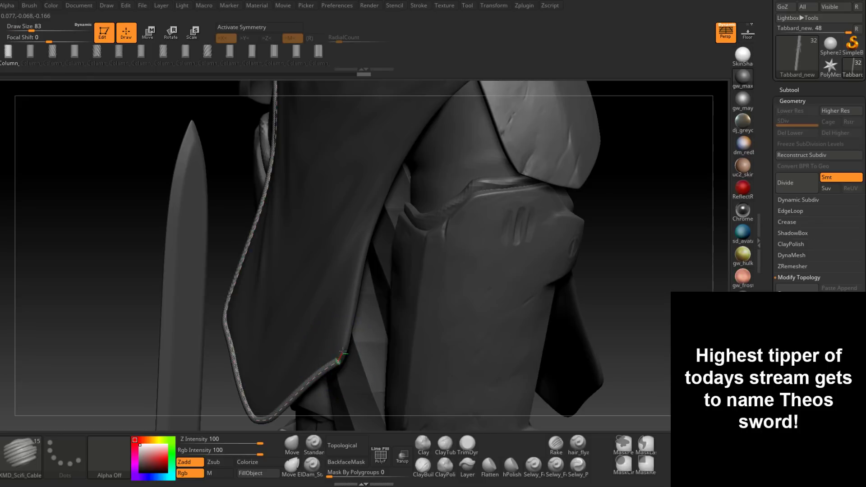
{"action": "left_click_drag", "start_coordinate": [346, 335], "coordinate": [353, 299]}
{"action": "mouse_move", "coordinate": [379, 205]}
{"action": "left_mouse_down"}
{"action": "mouse_move", "coordinate": [408, 141]}
{"action": "mouse_move", "coordinate": [459, 88]}
{"action": "left_mouse_up"}
{"action": "right_click_drag", "start_coordinate": [676, 90], "coordinate": [666, 136], "text": "alt"}
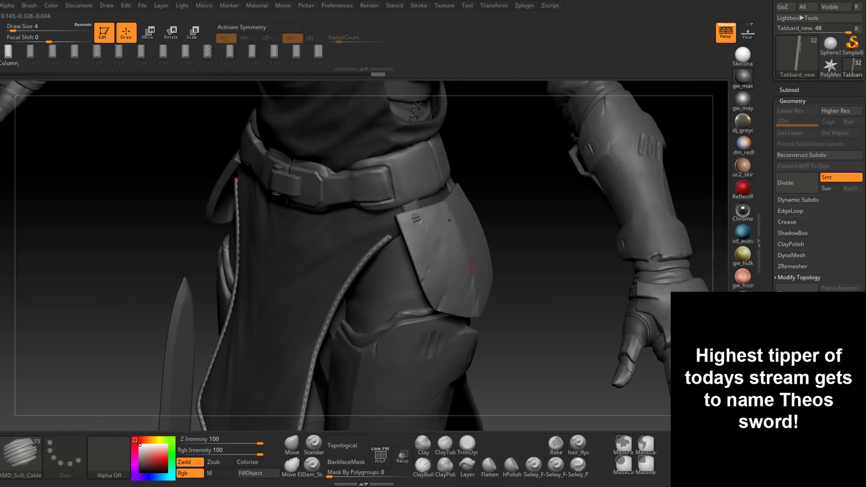
Find the Upper_Armour subtool and hide it to expose the tabbard's edge under the hip plates.
{"action": "right_click_drag", "start_coordinate": [432, 254], "coordinate": [477, 239]}
{"action": "left_click", "coordinate": [789, 90]}
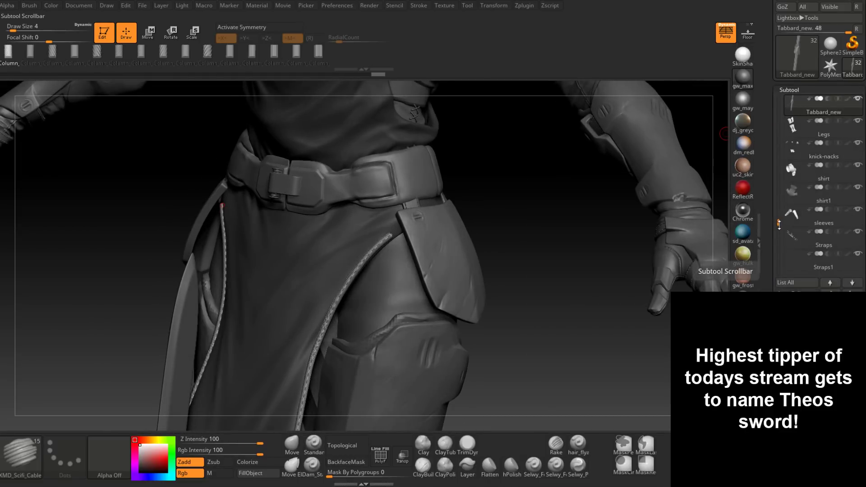
{"action": "left_click_drag", "start_coordinate": [778, 223], "coordinate": [779, 170]}
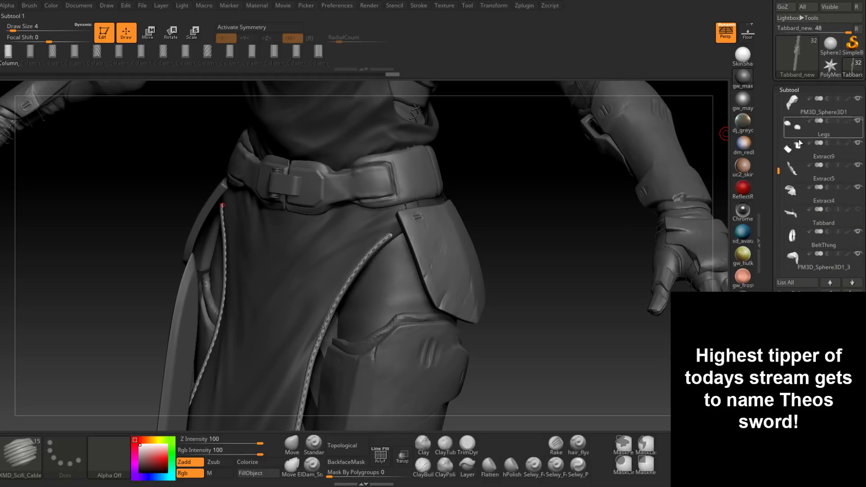
{"action": "mouse_move", "coordinate": [788, 169]}
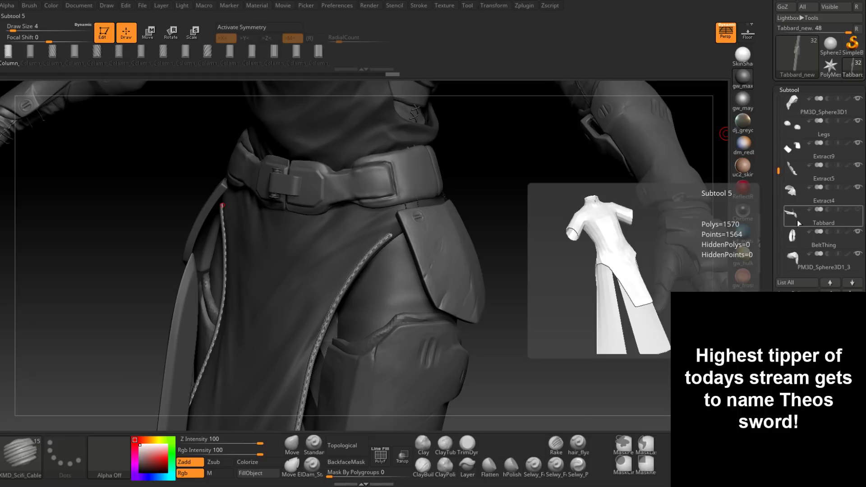
{"action": "left_click_drag", "start_coordinate": [778, 170], "coordinate": [778, 201]}
{"action": "left_click", "coordinate": [805, 185]}
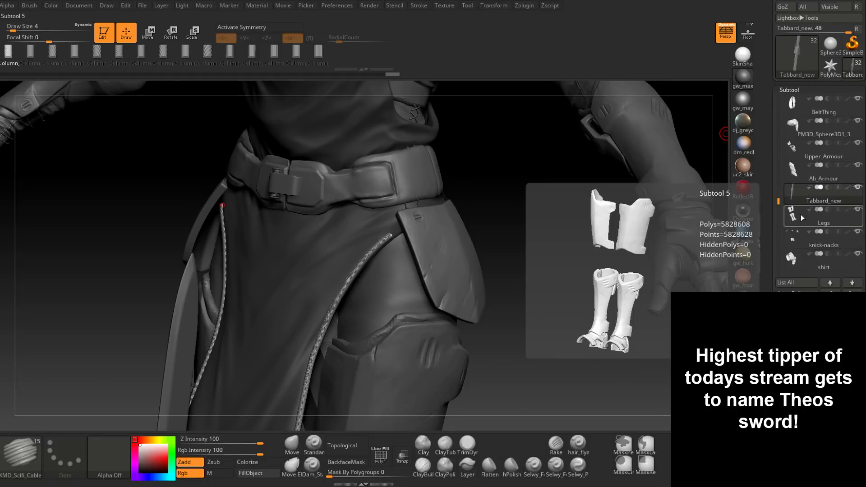
{"action": "mouse_move", "coordinate": [801, 247]}
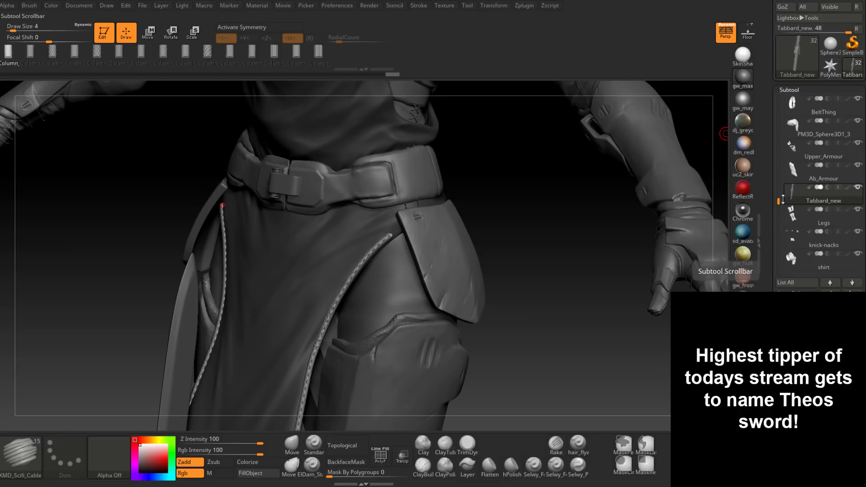
{"action": "left_click_drag", "start_coordinate": [778, 201], "coordinate": [779, 225]}
{"action": "mouse_move", "coordinate": [811, 247]}
{"action": "mouse_move", "coordinate": [803, 223]}
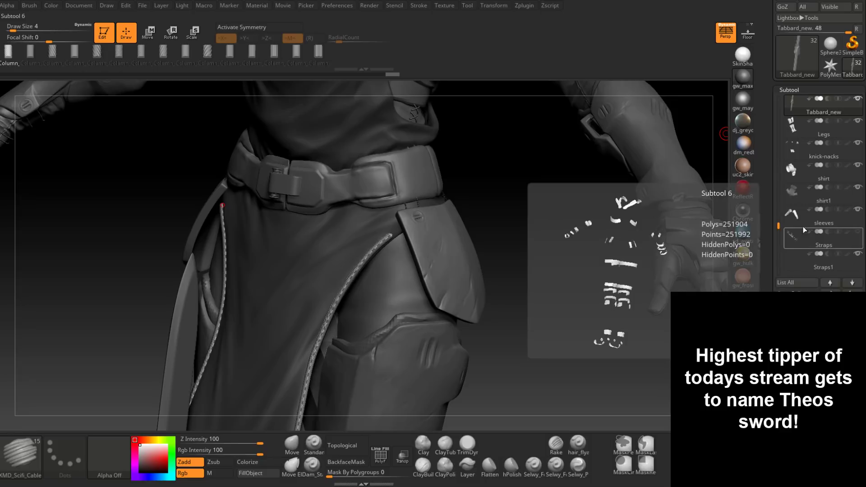
{"action": "mouse_move", "coordinate": [794, 173]}
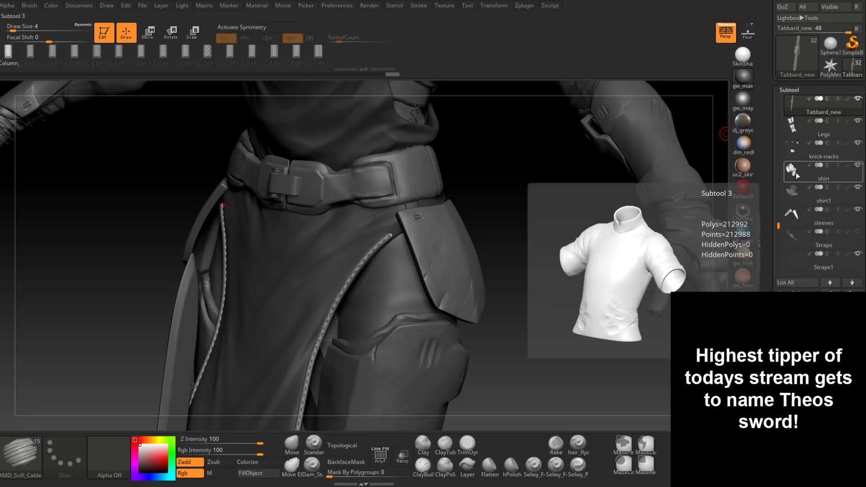
{"action": "scroll", "coordinate": [794, 178], "scroll_direction": "up", "scroll_amount": 5}
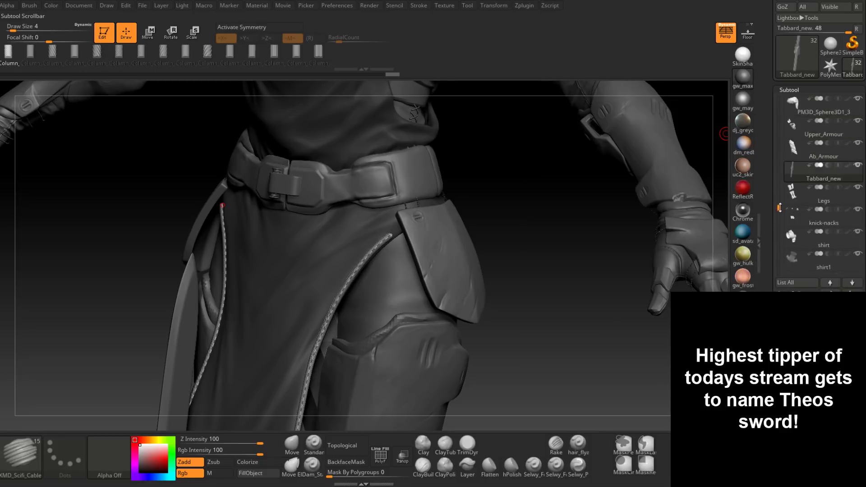
{"action": "mouse_move", "coordinate": [794, 190]}
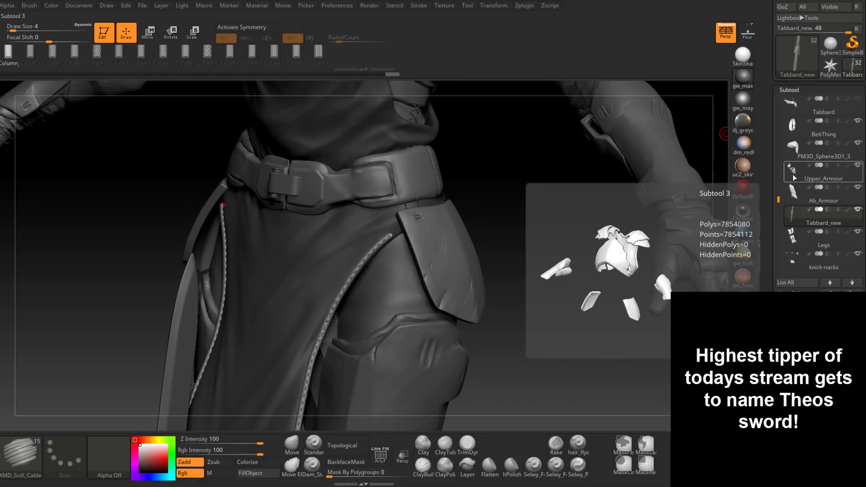
{"action": "left_click", "coordinate": [858, 165]}
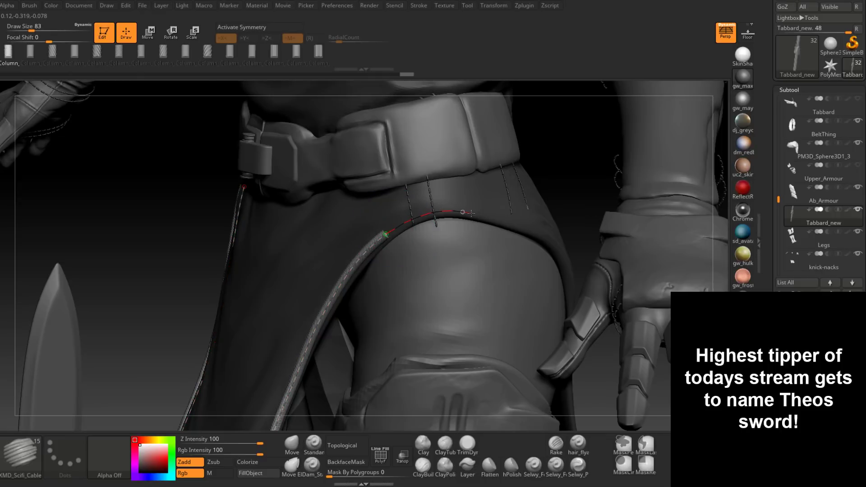
Extend the cable over the top of the left thigh opening and onto the back panel's upper edge.
{"action": "left_click_drag", "start_coordinate": [471, 212], "coordinate": [538, 234]}
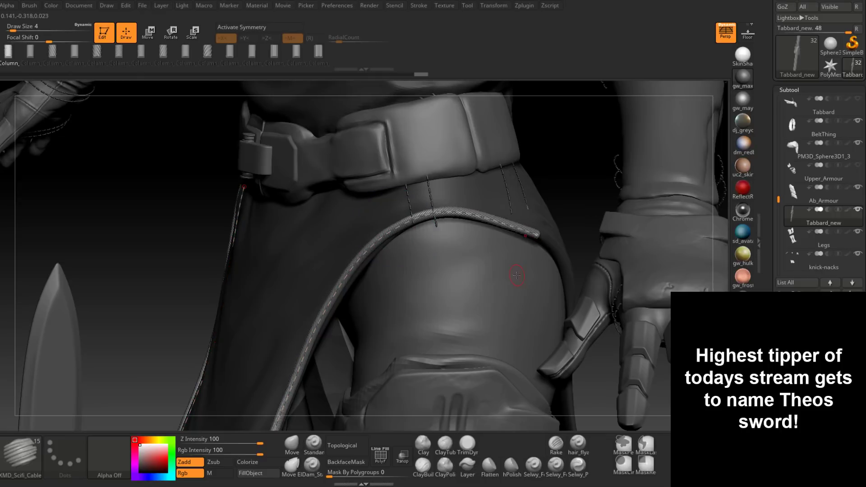
{"action": "right_click_drag", "start_coordinate": [516, 275], "coordinate": [365, 149]}
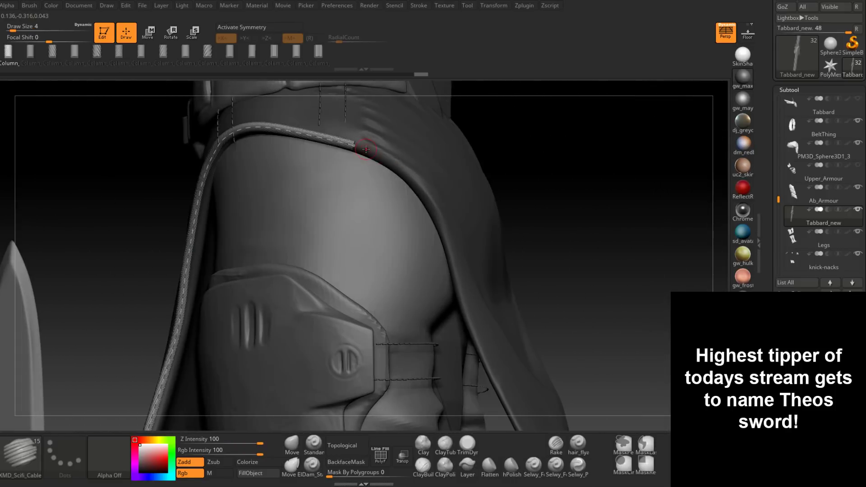
{"action": "key", "text": "shift"}
{"action": "left_click_drag", "start_coordinate": [418, 185], "coordinate": [431, 203]}
{"action": "left_click_drag", "start_coordinate": [456, 285], "coordinate": [467, 316]}
Continue the cable down the back panel's left edge, around its lower corner and on to the bottom tip.
{"action": "right_click_drag", "start_coordinate": [507, 372], "coordinate": [448, 228], "text": "alt"}
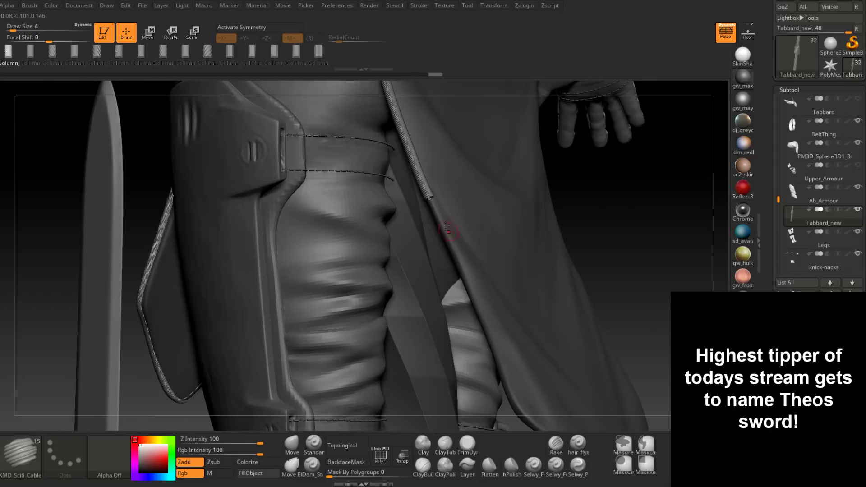
{"action": "left_click", "coordinate": [433, 207]}
{"action": "left_click_drag", "start_coordinate": [449, 247], "coordinate": [514, 402]}
{"action": "right_click_drag", "start_coordinate": [546, 321], "coordinate": [406, 167], "text": "alt"}
{"action": "left_click_drag", "start_coordinate": [406, 225], "coordinate": [458, 270]}
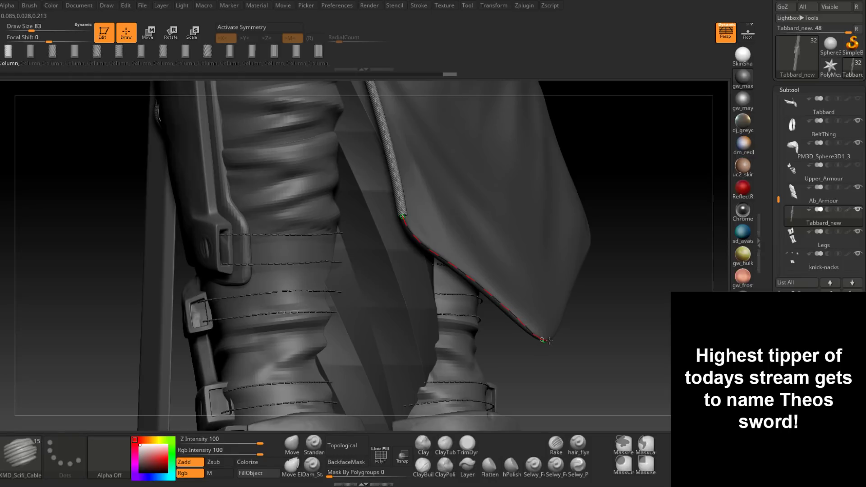
{"action": "left_click_drag", "start_coordinate": [549, 340], "coordinate": [551, 341]}
Carry the cable around the back panel's bottom tip and up the diagonal hem to the lower corner on the character's right.
{"action": "mouse_move", "coordinate": [578, 294]}
{"action": "left_mouse_down"}
{"action": "mouse_move", "coordinate": [521, 295]}
{"action": "mouse_move", "coordinate": [482, 280]}
{"action": "mouse_move", "coordinate": [448, 301]}
{"action": "left_mouse_up"}
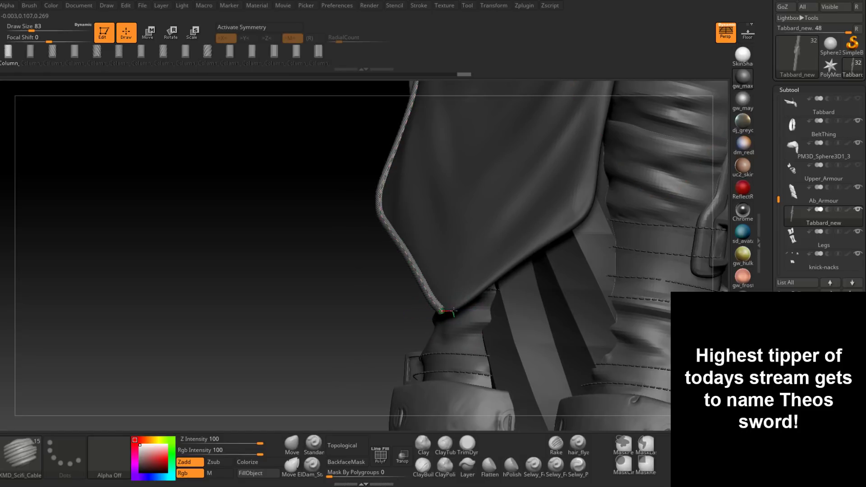
{"action": "left_click_drag", "start_coordinate": [477, 293], "coordinate": [544, 241]}
{"action": "left_click_drag", "start_coordinate": [583, 217], "coordinate": [585, 216]}
Continue the cable up the back panel's edge behind the right leg to the start of the thigh opening.
{"action": "mouse_move", "coordinate": [585, 216]}
{"action": "right_mouse_down", "text": "alt"}
{"action": "mouse_move", "coordinate": [569, 238]}
{"action": "mouse_move", "coordinate": [444, 302]}
{"action": "mouse_move", "coordinate": [405, 299]}
{"action": "right_mouse_up", "text": "alt"}
{"action": "mouse_move", "coordinate": [350, 335]}
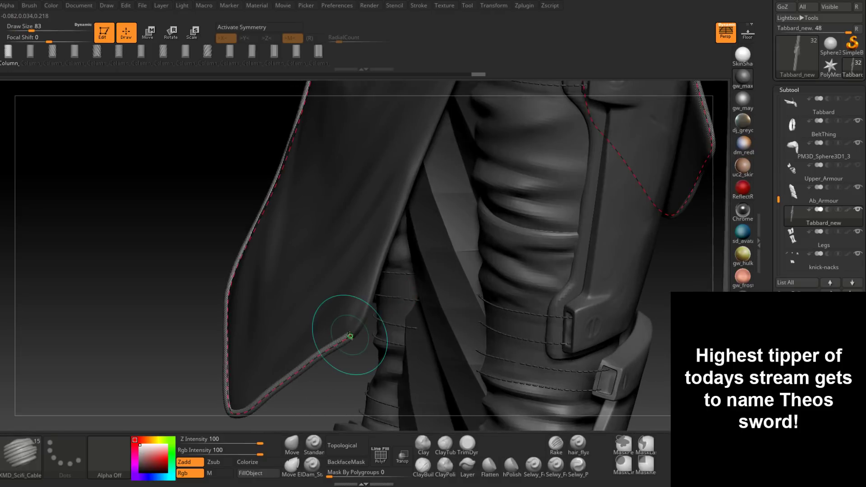
{"action": "left_click_drag", "start_coordinate": [350, 336], "coordinate": [412, 181]}
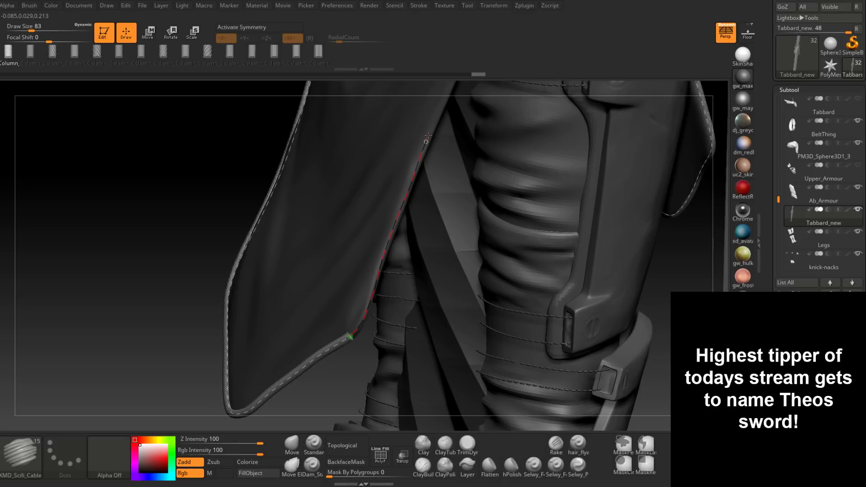
{"action": "left_click_drag", "start_coordinate": [428, 135], "coordinate": [449, 85]}
{"action": "right_click_drag", "start_coordinate": [449, 85], "coordinate": [366, 280], "text": "alt"}
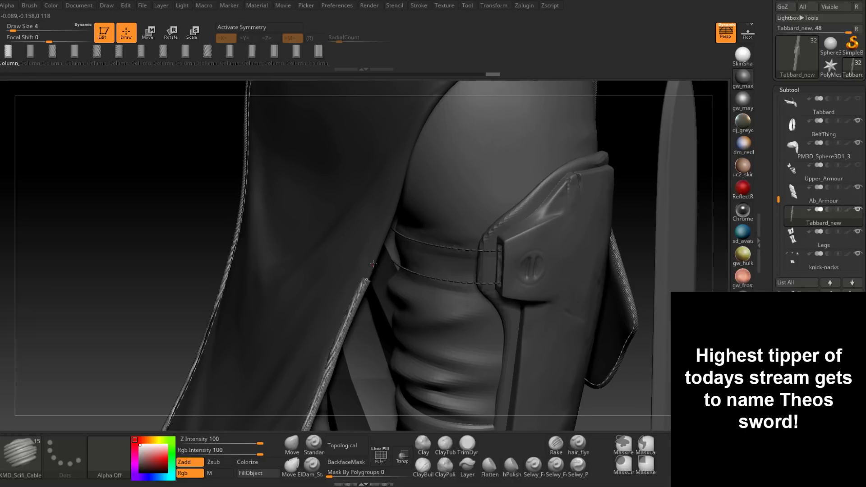
{"action": "mouse_move", "coordinate": [368, 274]}
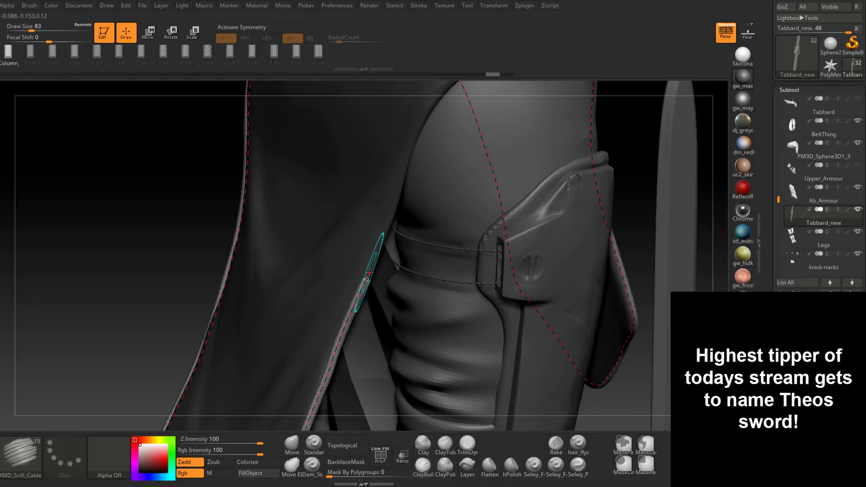
{"action": "left_click_drag", "start_coordinate": [369, 273], "coordinate": [434, 98]}
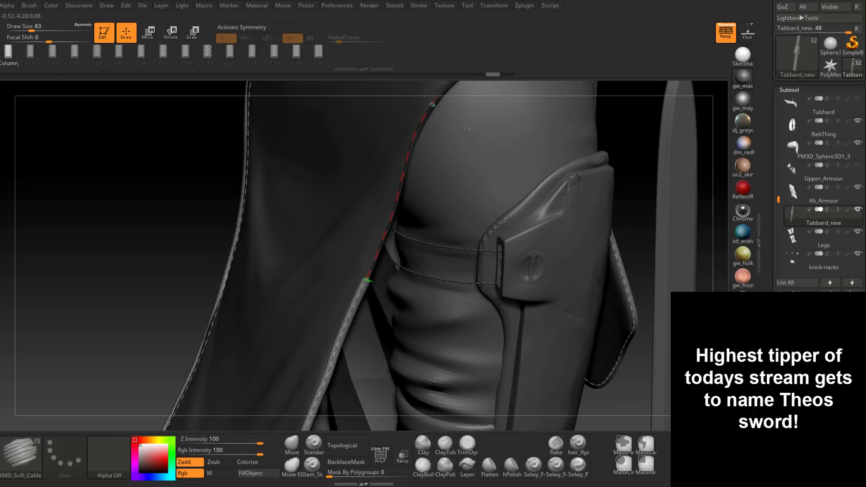
Continue the cable up and over the top of the right thigh opening to meet the front panel's cable.
{"action": "right_click_drag", "start_coordinate": [434, 98], "coordinate": [336, 281], "text": "alt"}
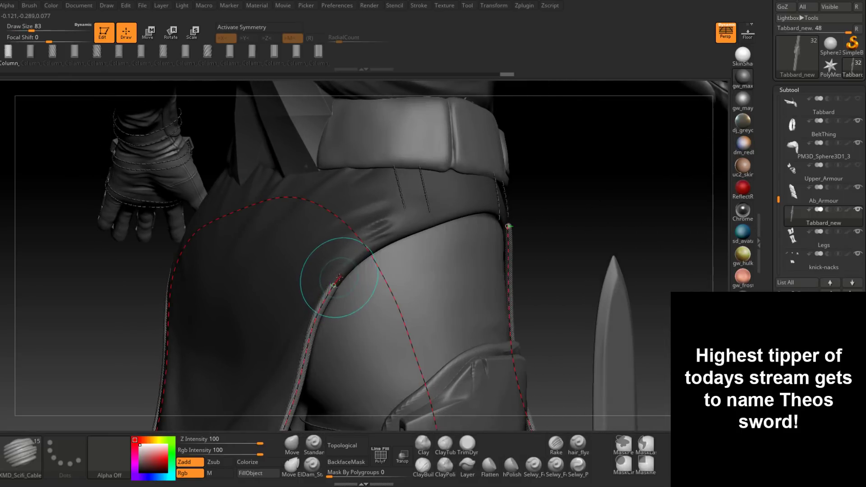
{"action": "left_click", "coordinate": [338, 281]}
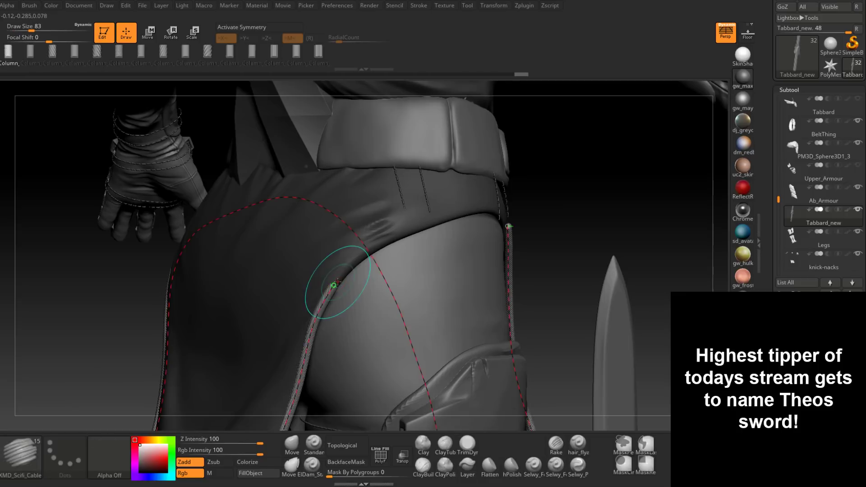
{"action": "key", "text": "ctrl+z"}
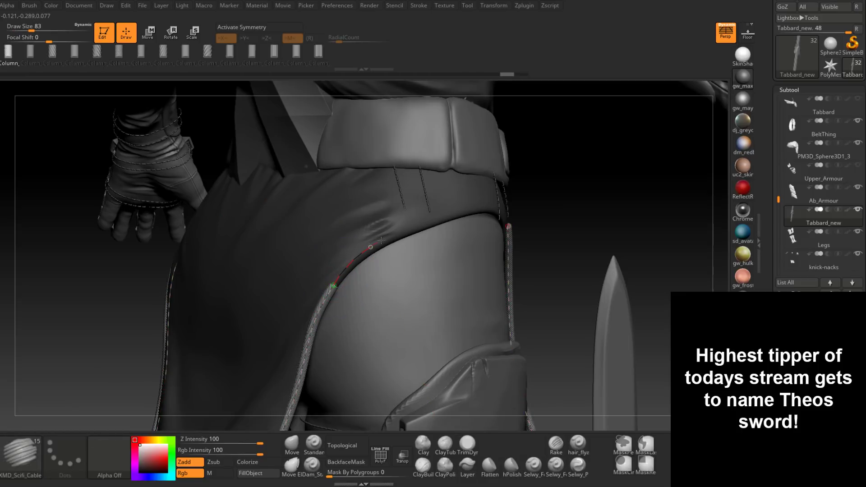
{"action": "left_click_drag", "start_coordinate": [410, 227], "coordinate": [472, 208]}
{"action": "right_click_drag", "start_coordinate": [499, 199], "coordinate": [388, 205]}
{"action": "right_click_drag", "start_coordinate": [536, 211], "coordinate": [470, 215]}
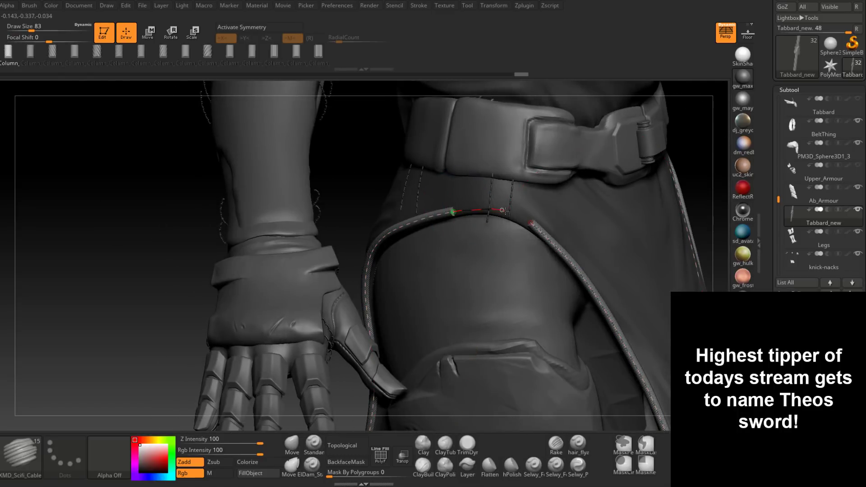
{"action": "left_click_drag", "start_coordinate": [561, 236], "coordinate": [564, 237]}
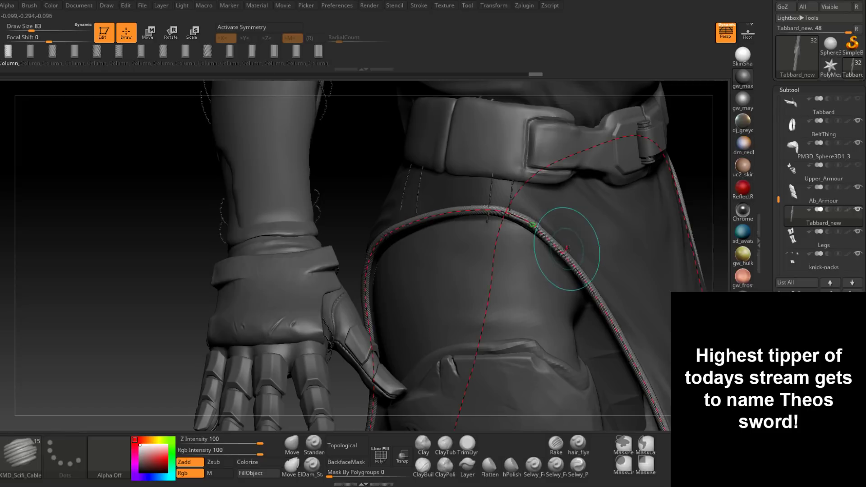
Undo the joining segment and redraw it from the front panel's cable end back to the cable over the right thigh opening.
{"action": "mouse_move", "coordinate": [544, 261]}
{"action": "right_mouse_down"}
{"action": "mouse_move", "coordinate": [516, 249]}
{"action": "mouse_move", "coordinate": [507, 235]}
{"action": "mouse_move", "coordinate": [535, 264]}
{"action": "right_mouse_up"}
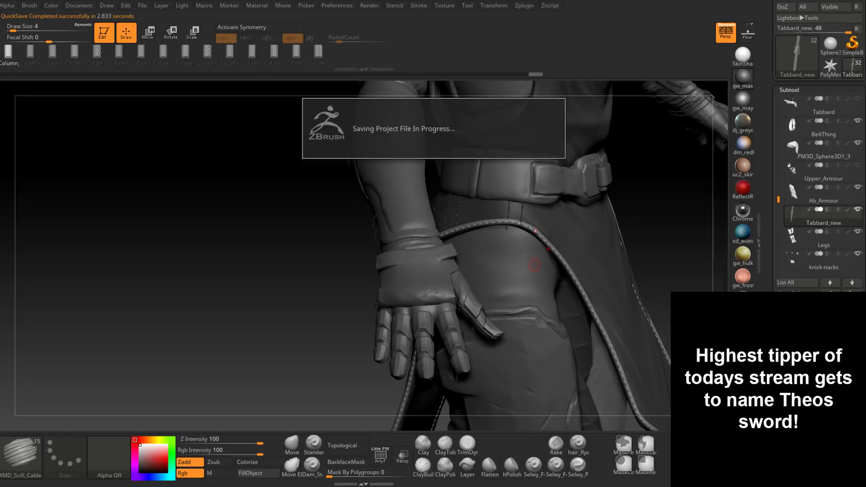
{"action": "key", "text": "ctrl+z"}
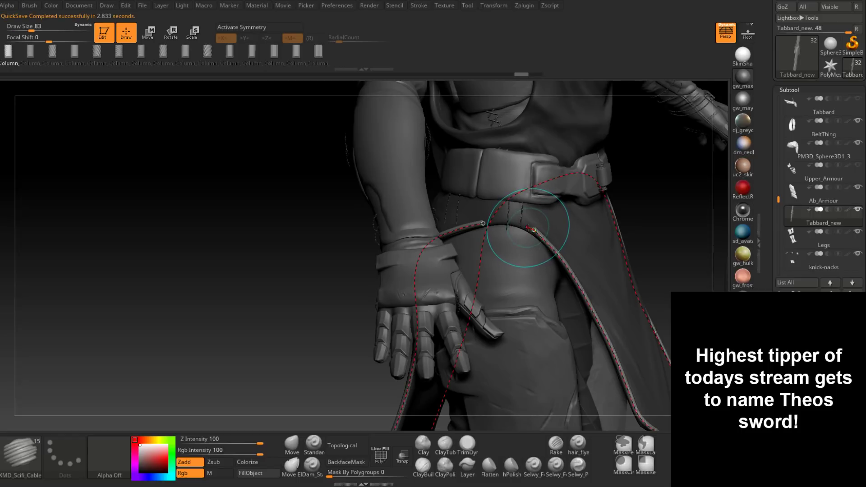
{"action": "left_click_drag", "start_coordinate": [527, 228], "coordinate": [526, 227]}
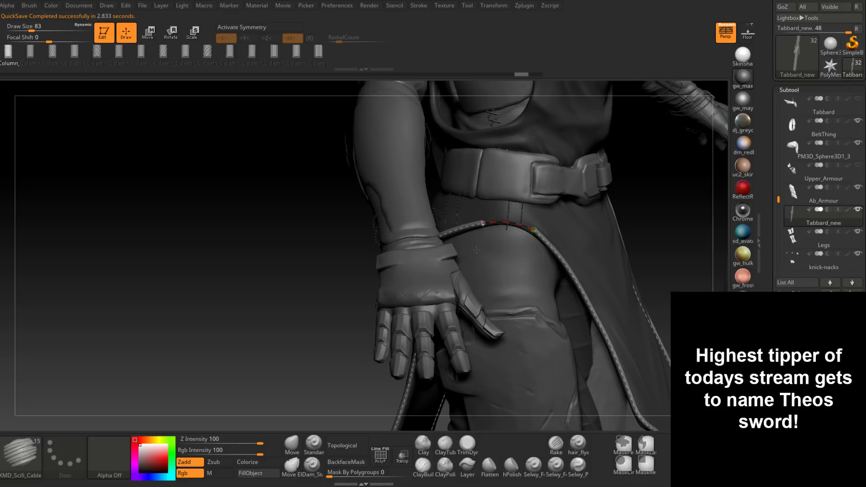
{"action": "left_click_drag", "start_coordinate": [476, 250], "coordinate": [480, 267]}
{"action": "key", "text": "ctrl+z"}
{"action": "mouse_move", "coordinate": [480, 266]}
{"action": "right_mouse_down"}
{"action": "mouse_move", "coordinate": [578, 278]}
{"action": "mouse_move", "coordinate": [572, 363]}
{"action": "right_mouse_up"}
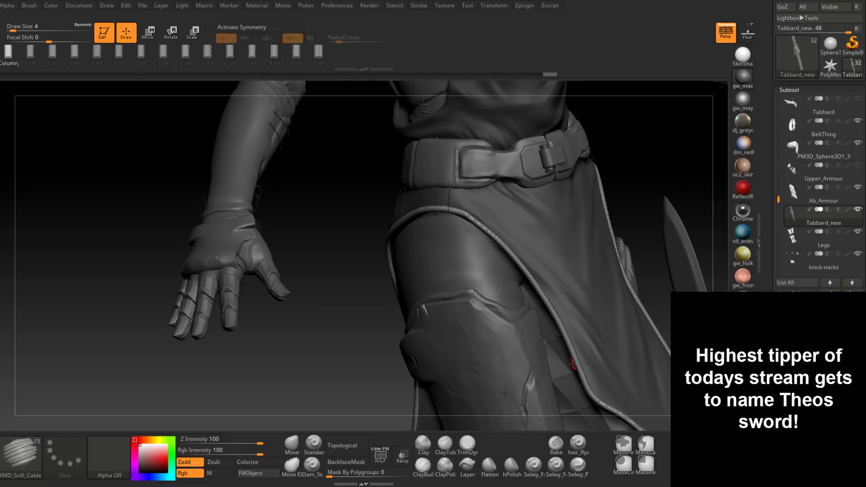
{"action": "right_click_drag", "start_coordinate": [572, 363], "coordinate": [356, 296]}
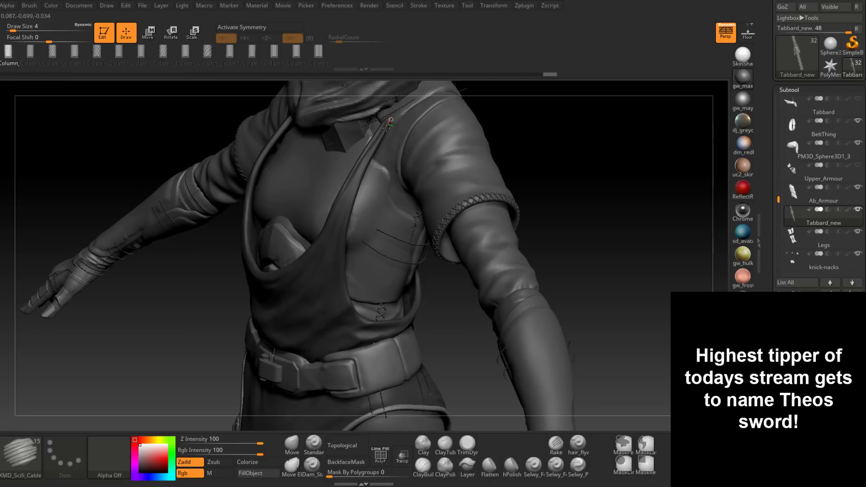
{"action": "left_click_drag", "start_coordinate": [378, 142], "coordinate": [369, 161]}
{"action": "left_click_drag", "start_coordinate": [344, 268], "coordinate": [346, 291]}
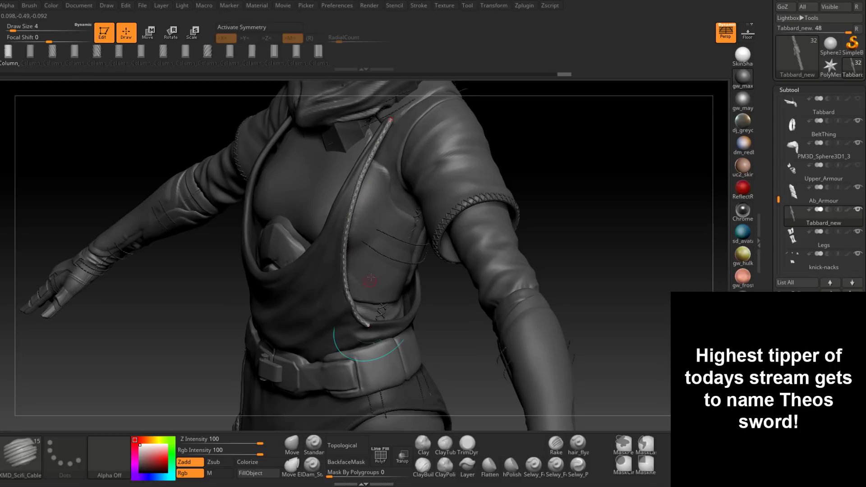
{"action": "mouse_move", "coordinate": [363, 285]}
{"action": "right_mouse_down"}
{"action": "mouse_move", "coordinate": [373, 257]}
{"action": "mouse_move", "coordinate": [356, 298]}
{"action": "mouse_move", "coordinate": [363, 296]}
{"action": "mouse_move", "coordinate": [344, 309]}
{"action": "right_mouse_up"}
{"action": "key", "text": "bracketright"}
{"action": "left_click", "coordinate": [347, 300]}
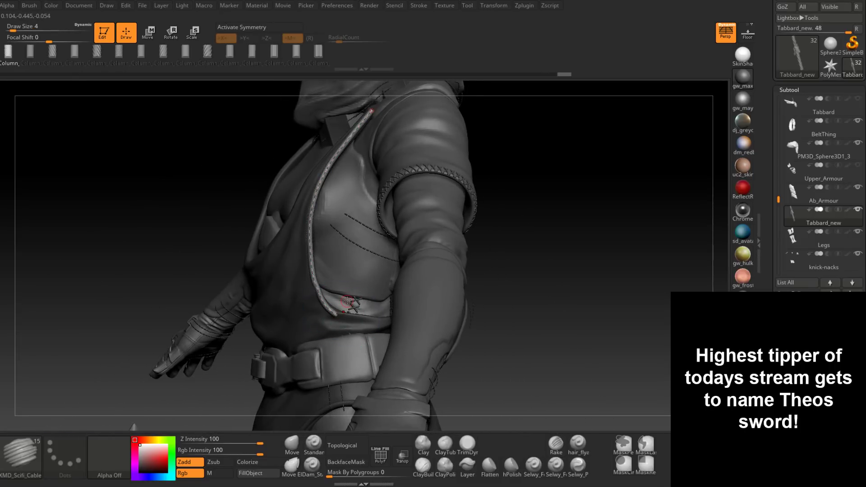
{"action": "right_click_drag", "start_coordinate": [347, 300], "coordinate": [369, 110]}
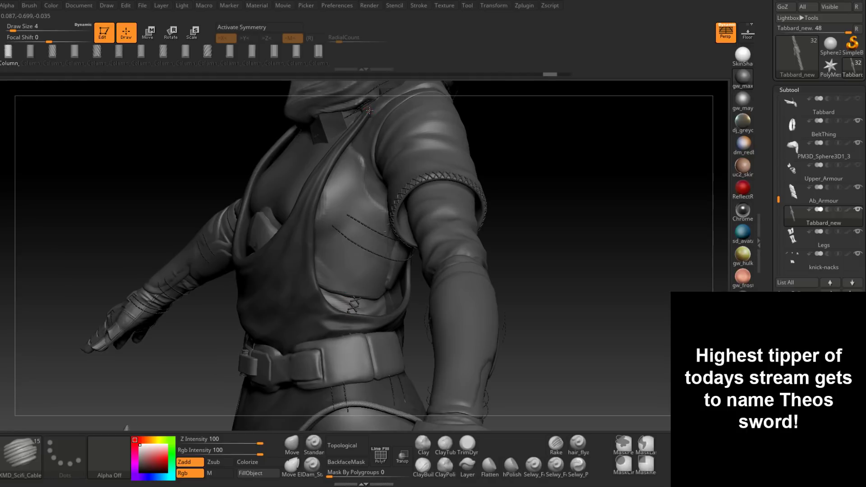
Trim the tabbard's left armhole edge with cable from the chest strap's top, under the arm and up to the back strap's tip.
{"action": "mouse_move", "coordinate": [361, 124]}
{"action": "left_mouse_down"}
{"action": "mouse_move", "coordinate": [316, 201]}
{"action": "mouse_move", "coordinate": [317, 287]}
{"action": "mouse_move", "coordinate": [340, 315]}
{"action": "mouse_move", "coordinate": [409, 302]}
{"action": "left_mouse_up"}
{"action": "mouse_move", "coordinate": [563, 252]}
{"action": "right_mouse_down"}
{"action": "mouse_move", "coordinate": [443, 246]}
{"action": "mouse_move", "coordinate": [348, 321]}
{"action": "right_mouse_up"}
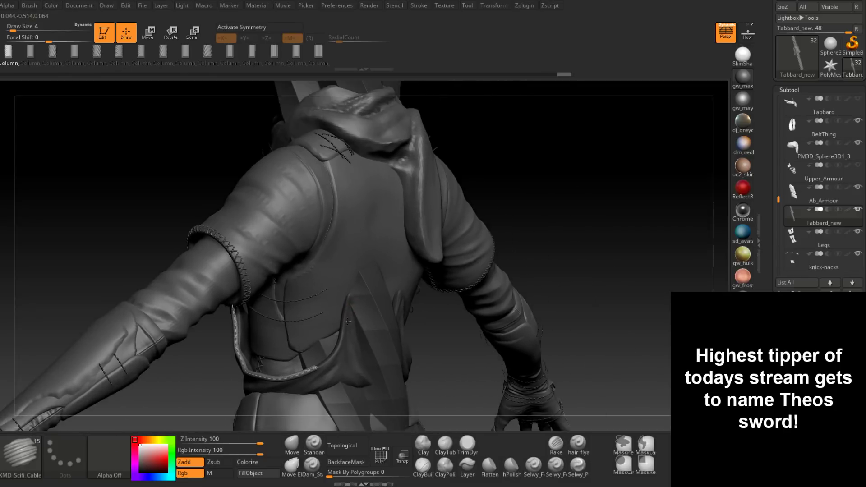
{"action": "left_click_drag", "start_coordinate": [348, 322], "coordinate": [341, 299]}
{"action": "key", "text": "bracketright"}
{"action": "key", "text": "bracketright"}
{"action": "key", "text": "bracketright"}
{"action": "key", "text": "bracketright"}
{"action": "key", "text": "bracketright"}
{"action": "key", "text": "bracketright"}
{"action": "key", "text": "bracketright"}
{"action": "key", "text": "bracketright"}
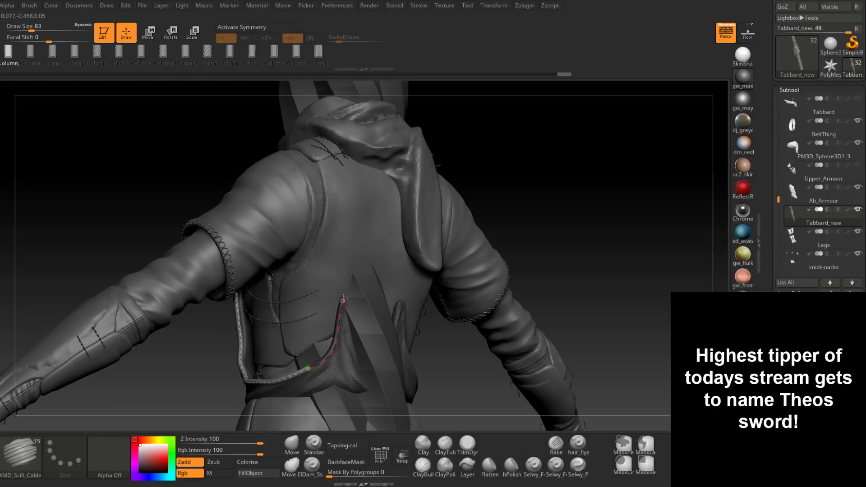
{"action": "left_click", "coordinate": [415, 262]}
Clear the tabbard's mask, hide the stray spiky shards behind the back, and delete the hidden geometry.
{"action": "mouse_move", "coordinate": [429, 293]}
{"action": "right_mouse_down", "text": "alt"}
{"action": "mouse_move", "coordinate": [423, 162]}
{"action": "mouse_move", "coordinate": [436, 192]}
{"action": "right_mouse_up", "text": "alt"}
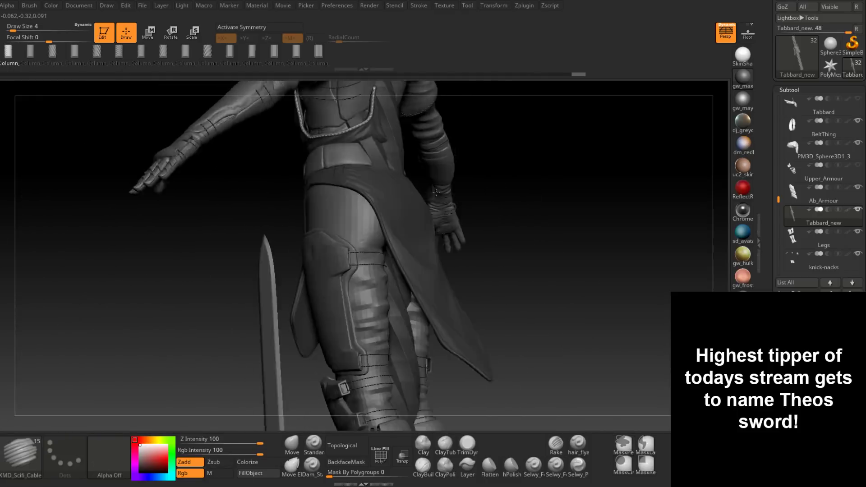
{"action": "left_click_drag", "start_coordinate": [435, 192], "coordinate": [394, 242]}
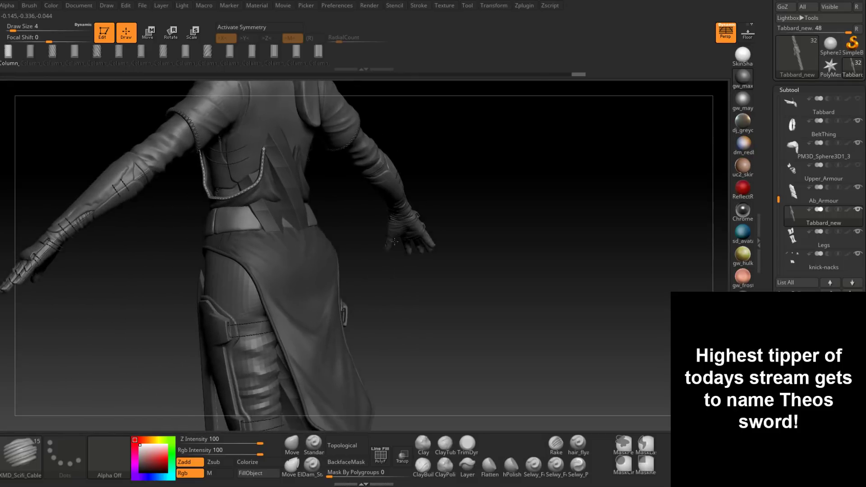
{"action": "mouse_move", "coordinate": [395, 241]}
{"action": "right_mouse_down", "text": "alt"}
{"action": "mouse_move", "coordinate": [385, 286]}
{"action": "mouse_move", "coordinate": [375, 278]}
{"action": "right_mouse_up", "text": "alt"}
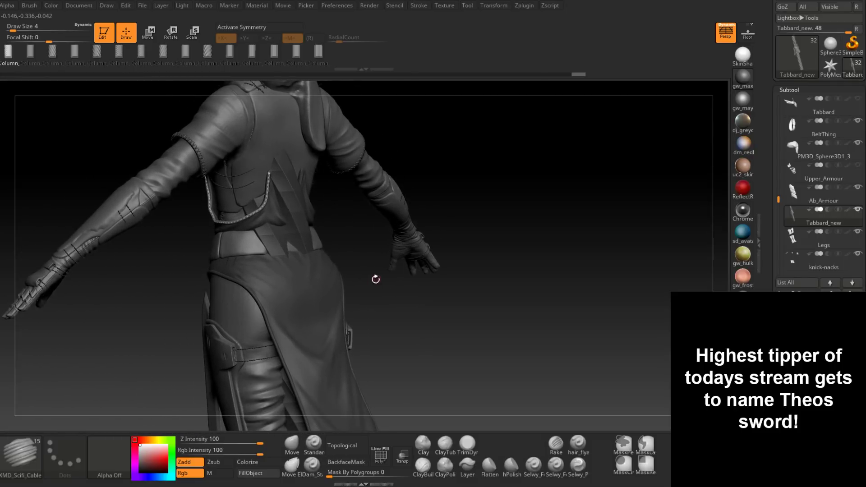
{"action": "left_click", "coordinate": [271, 212]}
{"action": "key", "text": "ctrl+z"}
{"action": "left_click", "coordinate": [296, 230]}
{"action": "left_click_drag", "start_coordinate": [347, 238], "coordinate": [329, 222], "text": "ctrl"}
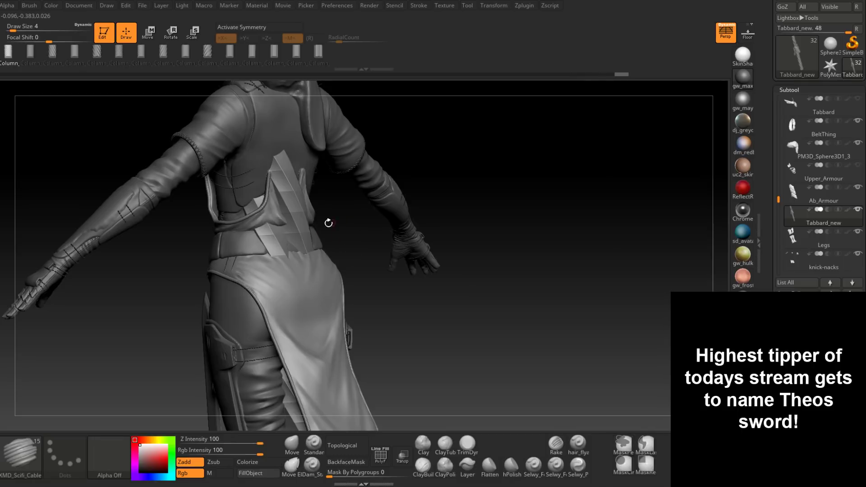
{"action": "left_click", "coordinate": [300, 232], "text": "ctrl+shift"}
{"action": "left_click", "coordinate": [354, 264], "text": "ctrl+shift"}
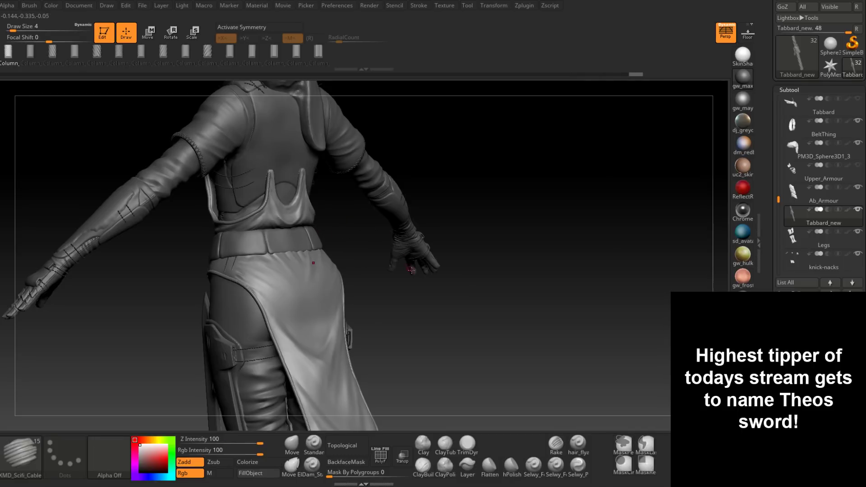
{"action": "left_click", "coordinate": [792, 428]}
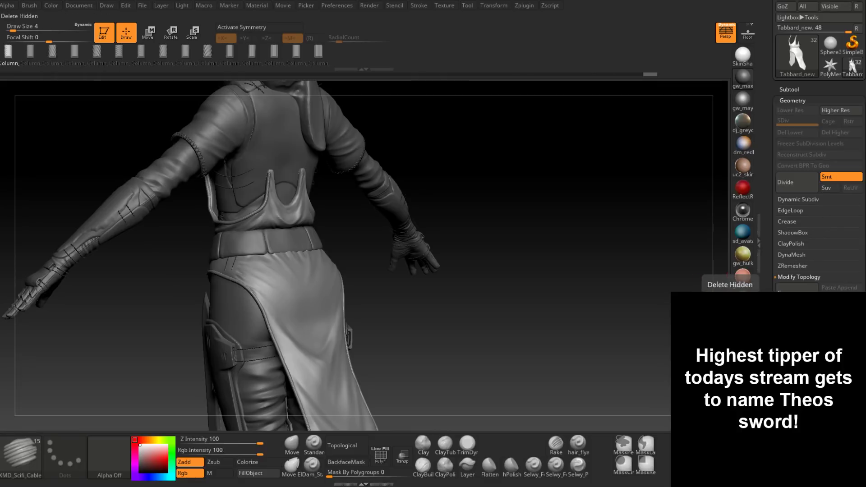
{"action": "left_click", "coordinate": [795, 309]}
Trim the U-shaped back neckline with cable between the two strap tips.
{"action": "left_click_drag", "start_coordinate": [352, 243], "coordinate": [278, 266], "text": "shift"}
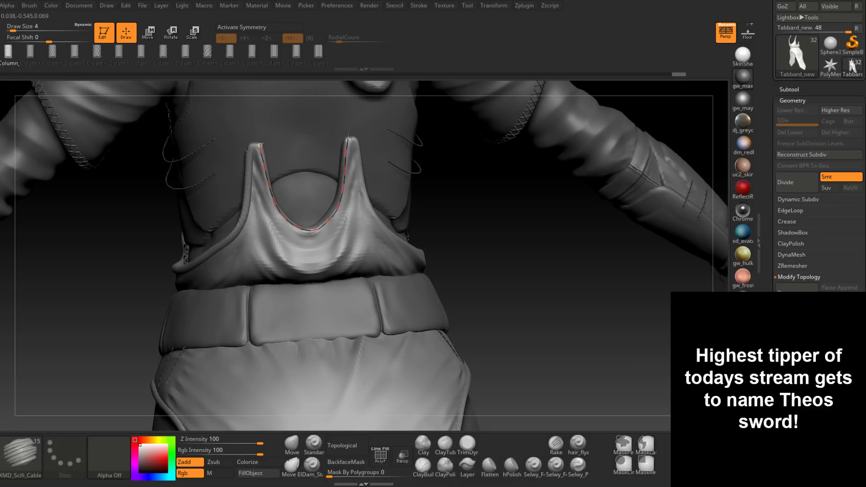
{"action": "left_click_drag", "start_coordinate": [348, 139], "coordinate": [347, 140]}
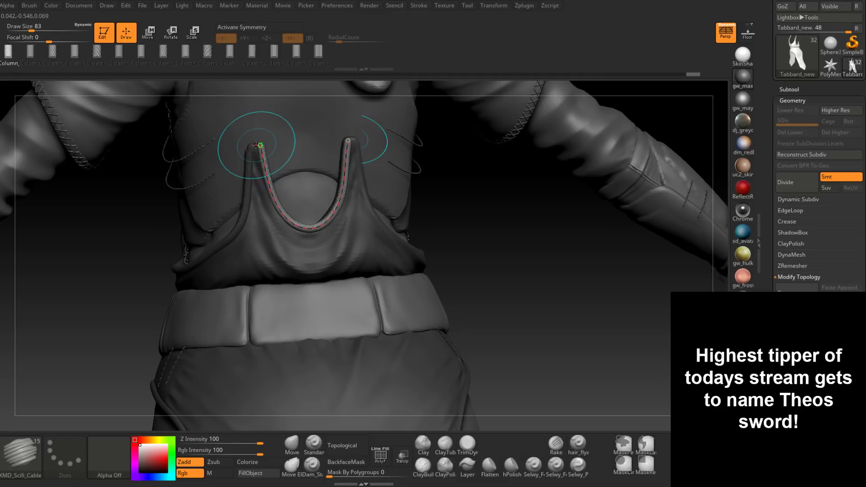
{"action": "left_click_drag", "start_coordinate": [255, 145], "coordinate": [248, 153]}
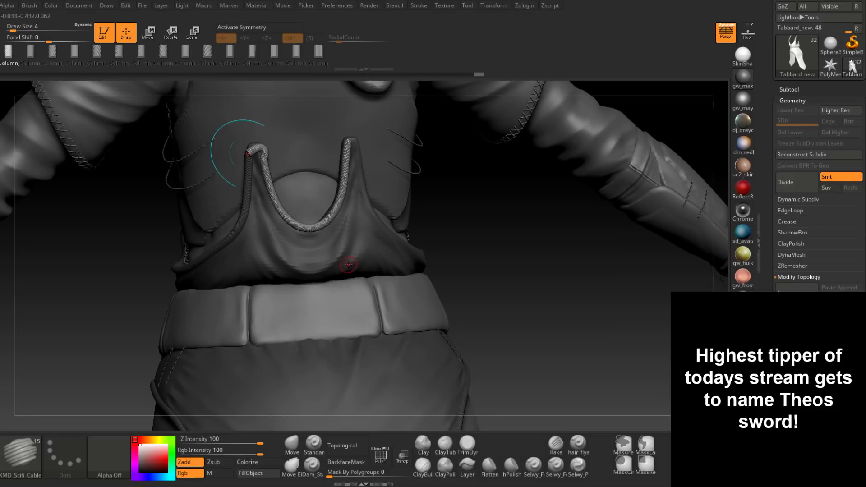
{"action": "key", "text": "ctrl+z"}
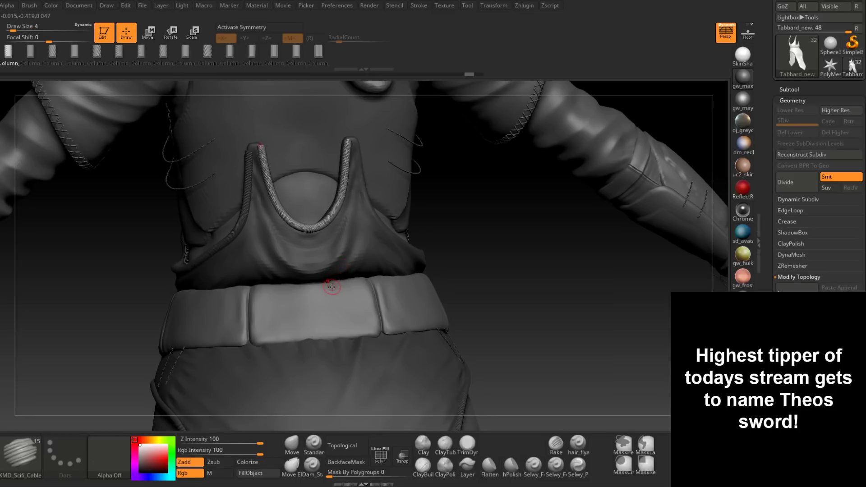
Run the cable from the right back strap's tip down and along the lower edge of the right armhole.
{"action": "right_click_drag", "start_coordinate": [379, 248], "coordinate": [344, 237]}
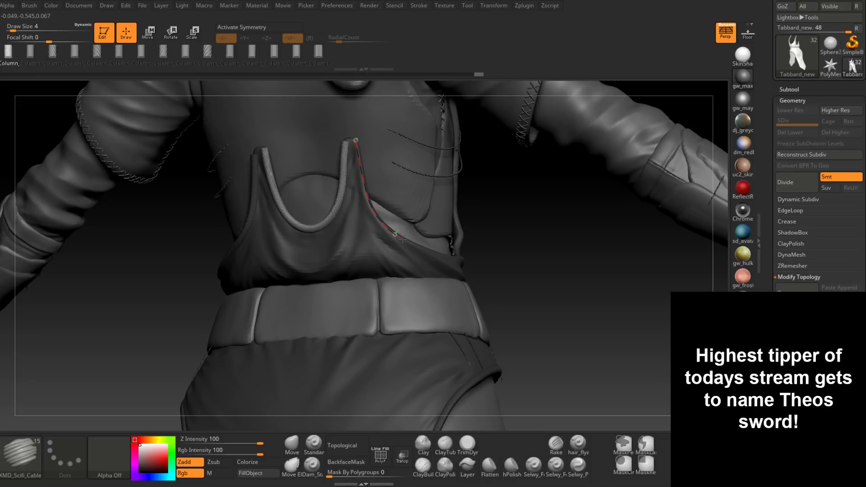
{"action": "right_click_drag", "start_coordinate": [482, 247], "coordinate": [419, 250]}
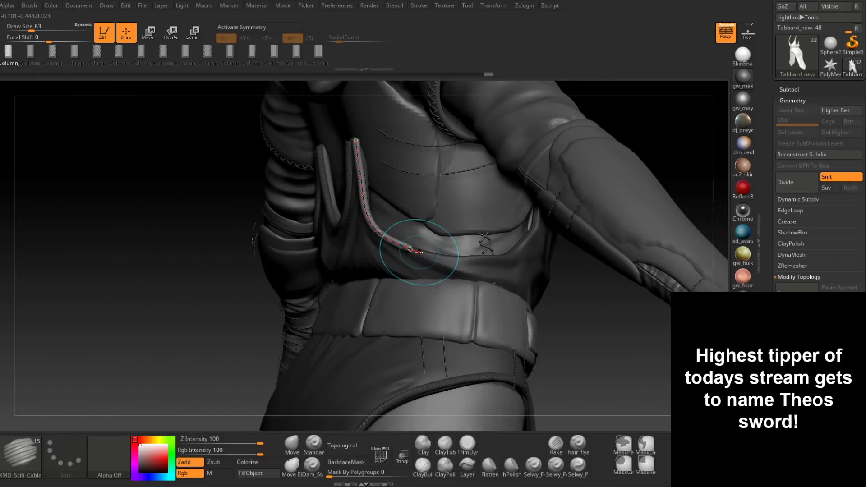
{"action": "left_click_drag", "start_coordinate": [419, 252], "coordinate": [472, 260]}
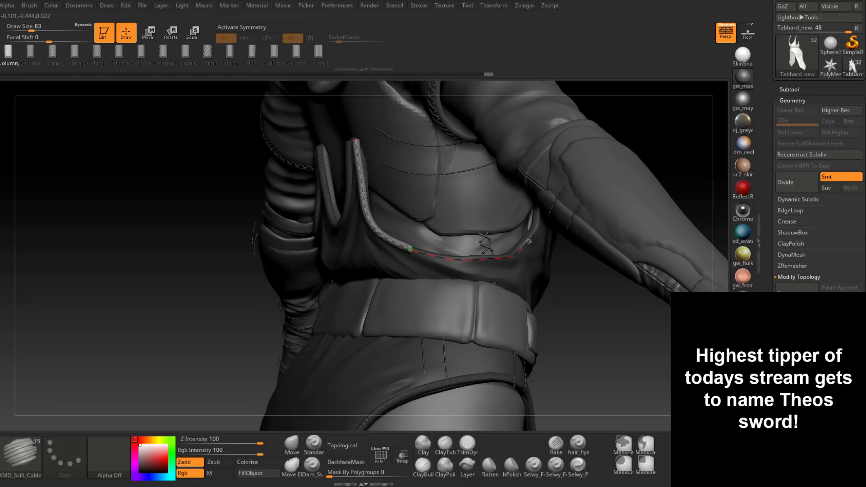
{"action": "left_click_drag", "start_coordinate": [538, 226], "coordinate": [539, 225]}
Extend the right armhole's cable up the front edge towards the top of the chest strap.
{"action": "left_click_drag", "start_coordinate": [678, 154], "coordinate": [541, 181]}
{"action": "left_click_drag", "start_coordinate": [623, 217], "coordinate": [488, 311], "text": "alt"}
{"action": "right_click_drag", "start_coordinate": [487, 311], "coordinate": [380, 345]}
{"action": "left_click_drag", "start_coordinate": [379, 345], "coordinate": [401, 229]}
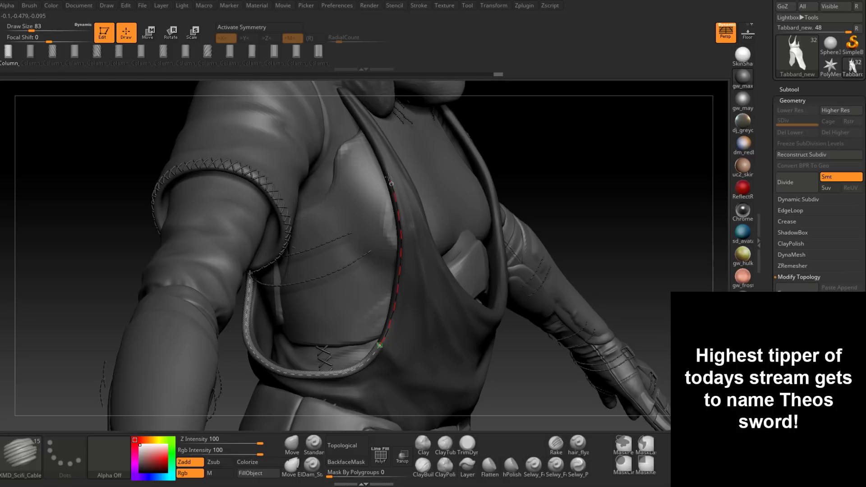
{"action": "left_click_drag", "start_coordinate": [389, 177], "coordinate": [366, 130]}
Trim the front neckline with cable from the left strap's top, around the scooped chest edge, to the right strap's top.
{"action": "mouse_move", "coordinate": [592, 191]}
{"action": "right_mouse_down"}
{"action": "mouse_move", "coordinate": [432, 295]}
{"action": "mouse_move", "coordinate": [429, 253]}
{"action": "mouse_move", "coordinate": [451, 210]}
{"action": "right_mouse_up"}
{"action": "left_click", "coordinate": [405, 295]}
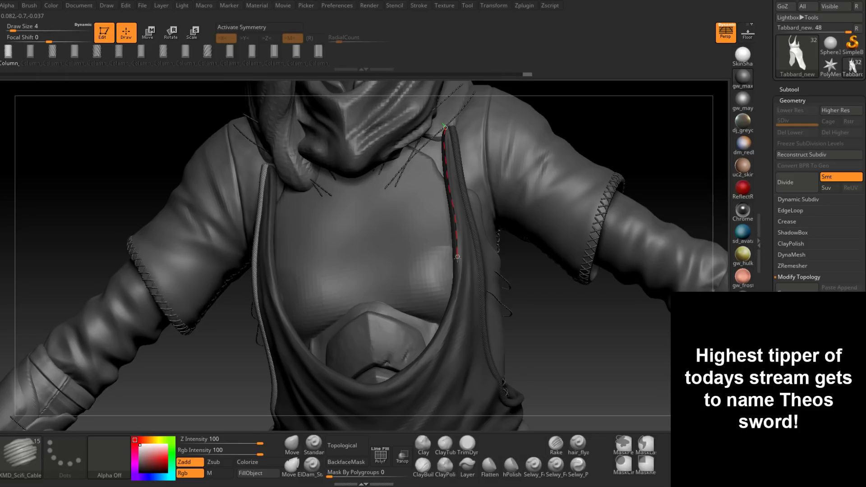
{"action": "left_click_drag", "start_coordinate": [457, 258], "coordinate": [455, 292]}
{"action": "left_click_drag", "start_coordinate": [332, 373], "coordinate": [315, 360]}
{"action": "left_click_drag", "start_coordinate": [304, 348], "coordinate": [269, 259]}
{"action": "left_click_drag", "start_coordinate": [268, 212], "coordinate": [279, 169]}
{"action": "right_click_drag", "start_coordinate": [355, 277], "coordinate": [428, 277]}
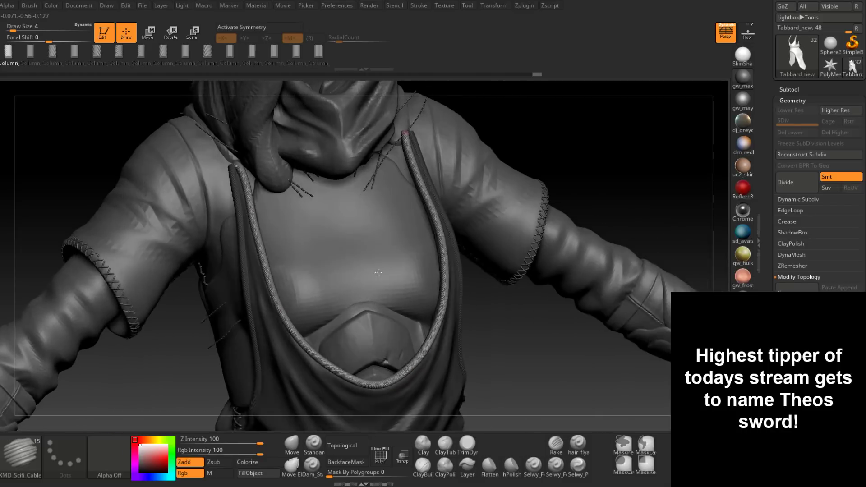
{"action": "right_click_drag", "start_coordinate": [431, 365], "coordinate": [428, 112], "text": "alt"}
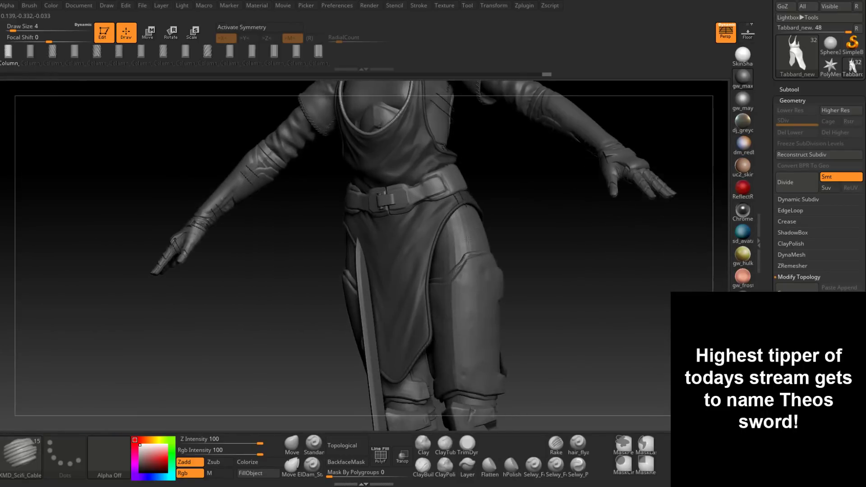
{"action": "mouse_move", "coordinate": [555, 225]}
{"action": "right_mouse_down"}
{"action": "mouse_move", "coordinate": [482, 244]}
{"action": "mouse_move", "coordinate": [436, 291]}
{"action": "mouse_move", "coordinate": [557, 268]}
{"action": "mouse_move", "coordinate": [510, 277]}
{"action": "mouse_move", "coordinate": [526, 274]}
{"action": "mouse_move", "coordinate": [504, 149]}
{"action": "right_mouse_up"}
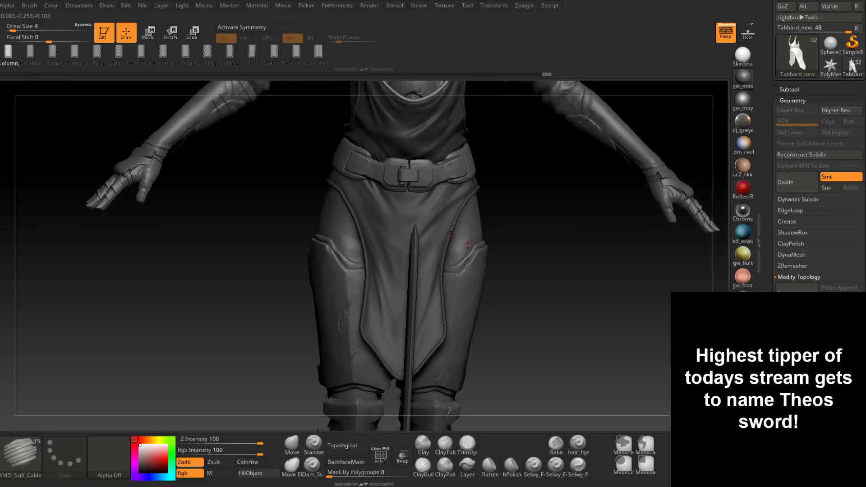
{"action": "mouse_move", "coordinate": [468, 244]}
{"action": "right_mouse_down"}
{"action": "mouse_move", "coordinate": [535, 237]}
{"action": "mouse_move", "coordinate": [498, 242]}
{"action": "mouse_move", "coordinate": [492, 302]}
{"action": "mouse_move", "coordinate": [534, 299]}
{"action": "mouse_move", "coordinate": [423, 332]}
{"action": "mouse_move", "coordinate": [454, 203]}
{"action": "mouse_move", "coordinate": [441, 380]}
{"action": "right_mouse_up"}
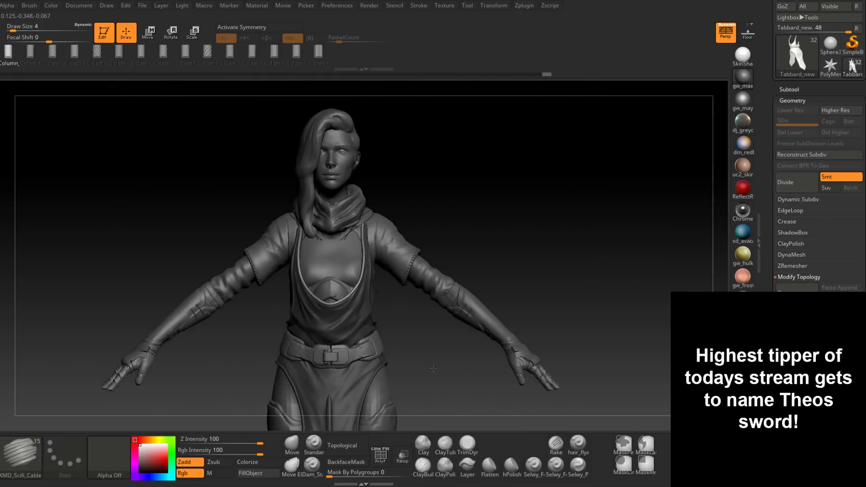
{"action": "mouse_move", "coordinate": [426, 344]}
{"action": "right_mouse_down"}
{"action": "mouse_move", "coordinate": [376, 329]}
{"action": "mouse_move", "coordinate": [408, 318]}
{"action": "right_mouse_up"}
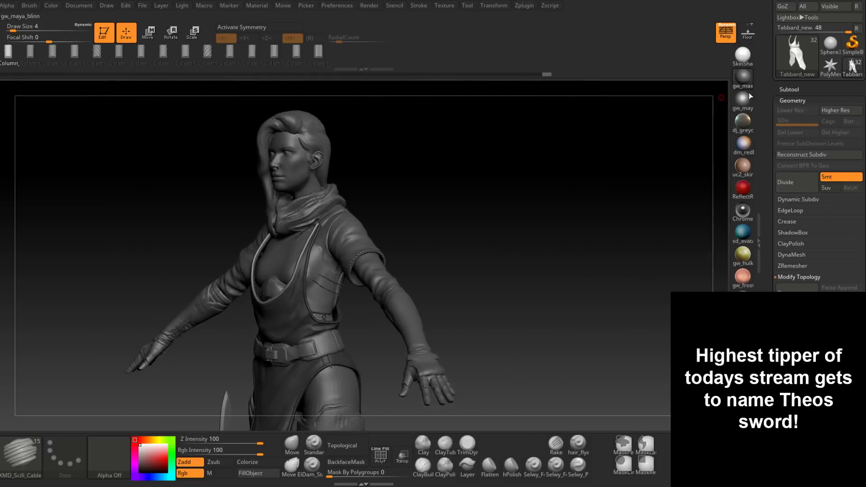
Turn the Upper_Armour and Straps subtools' visibility back on.
{"action": "left_click", "coordinate": [789, 90]}
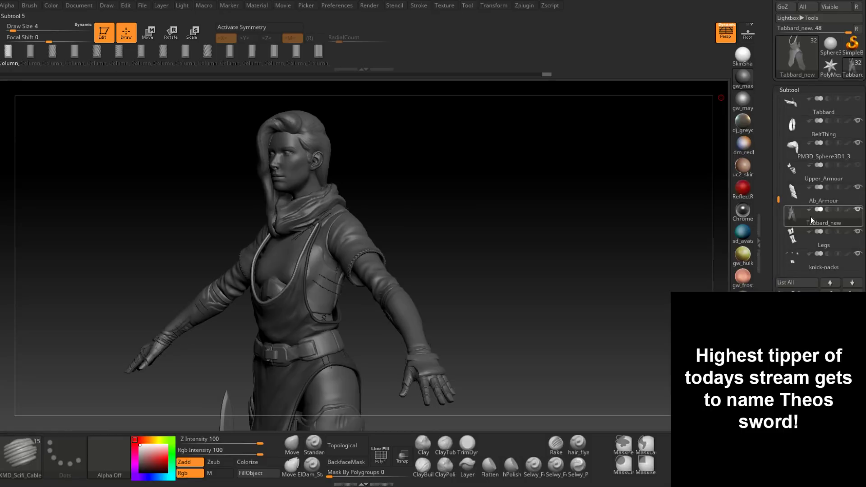
{"action": "left_click", "coordinate": [858, 166]}
{"action": "left_click", "coordinate": [860, 125]}
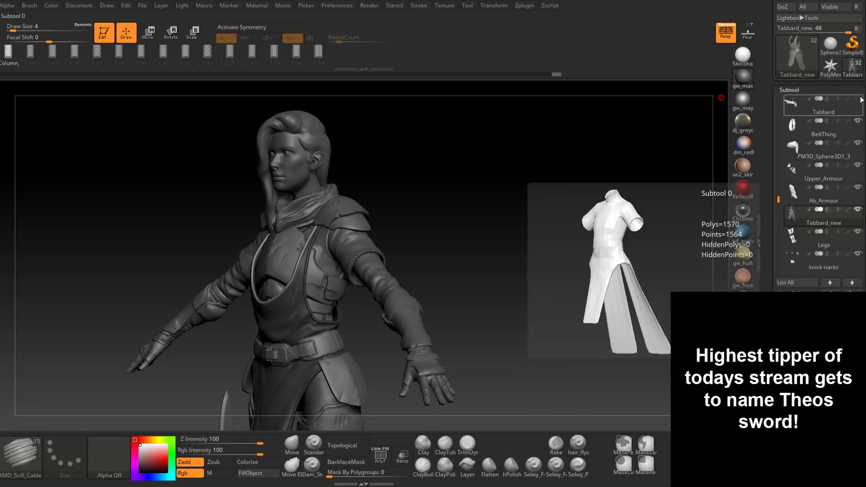
{"action": "left_click", "coordinate": [858, 104]}
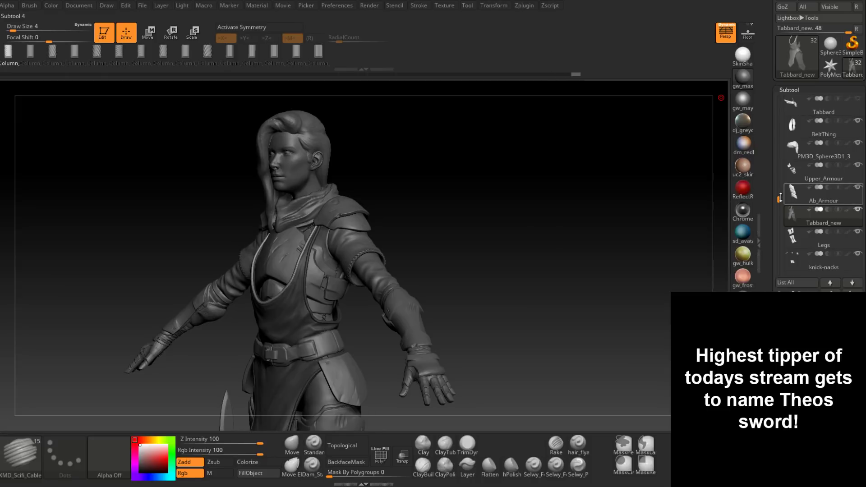
{"action": "scroll", "coordinate": [848, 153], "scroll_direction": "down", "scroll_amount": 5}
{"action": "left_click", "coordinate": [849, 155]}
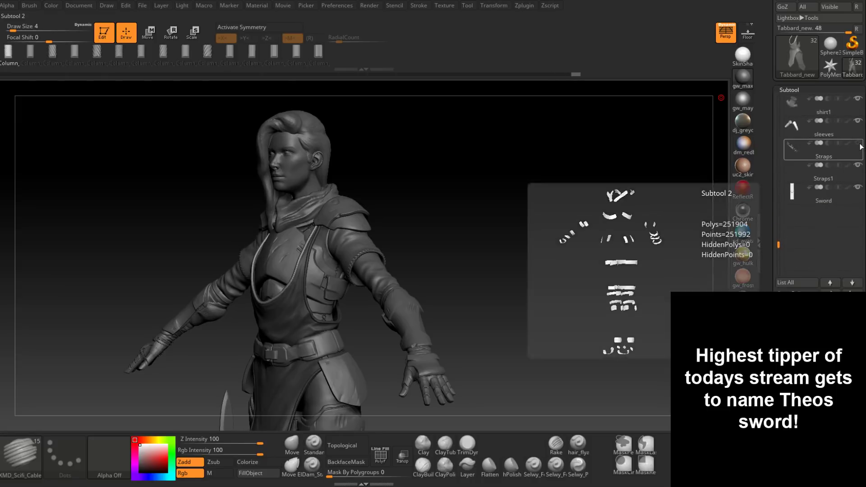
{"action": "left_click", "coordinate": [857, 144]}
{"action": "left_click_drag", "start_coordinate": [472, 276], "coordinate": [499, 192], "text": "alt"}
{"action": "left_click_drag", "start_coordinate": [414, 293], "coordinate": [459, 325]}
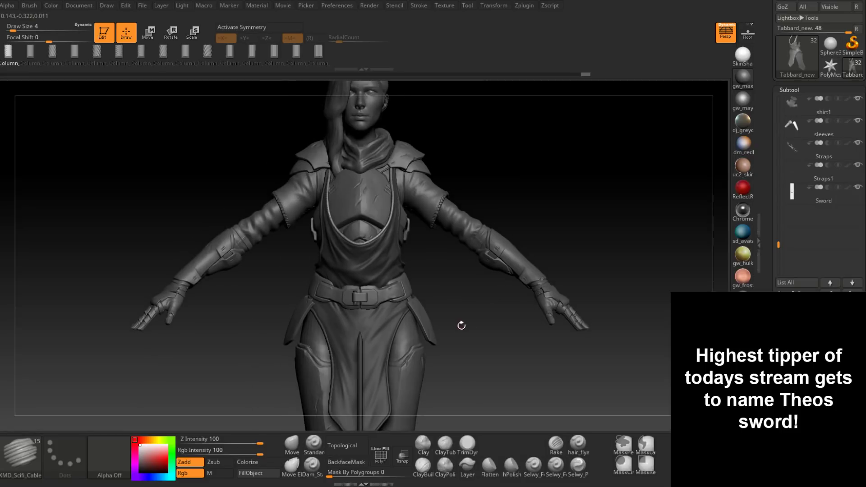
Isolate the cable trim on Tabbard_new and try to delete the hidden tabbard cloth.
{"action": "left_click", "coordinate": [510, 317], "text": "ctrl"}
{"action": "left_click", "coordinate": [386, 266], "text": "ctrl+shift"}
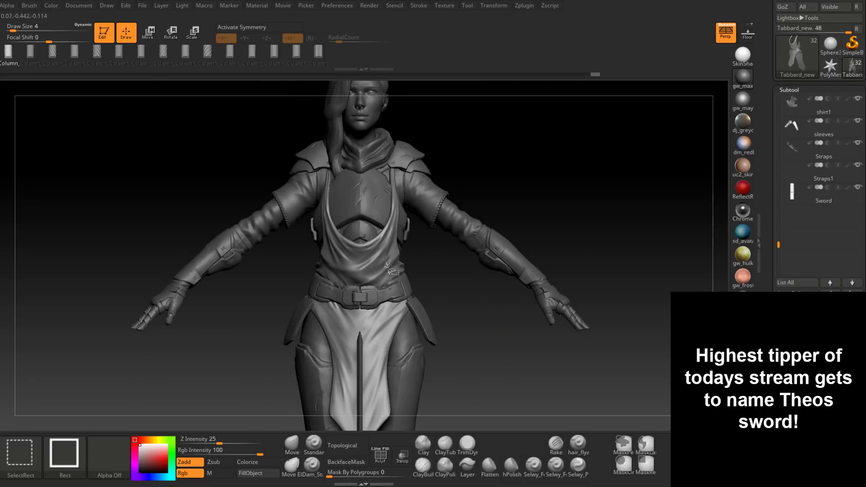
{"action": "left_click_drag", "start_coordinate": [446, 286], "coordinate": [519, 338], "text": "ctrl+shift"}
{"action": "left_click", "coordinate": [792, 444]}
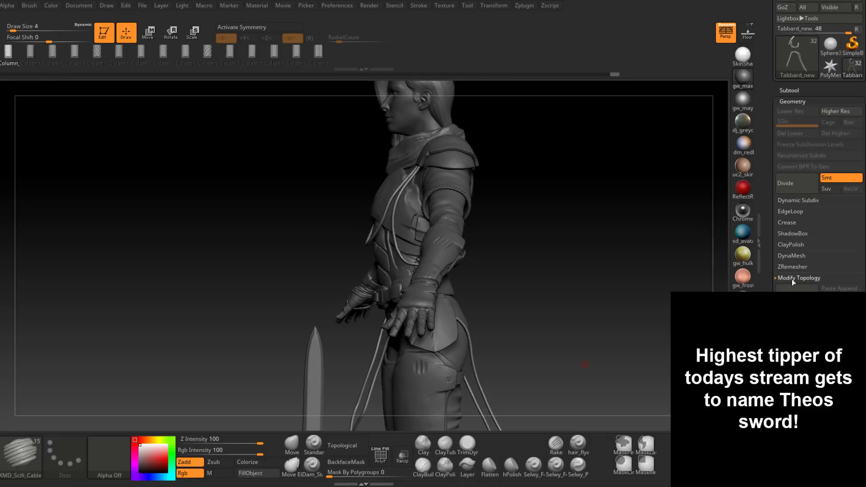
{"action": "left_click_drag", "start_coordinate": [611, 327], "coordinate": [649, 264]}
Look through the subtool list for a separate copy of the tabbard cloth.
{"action": "left_click", "coordinate": [789, 90]}
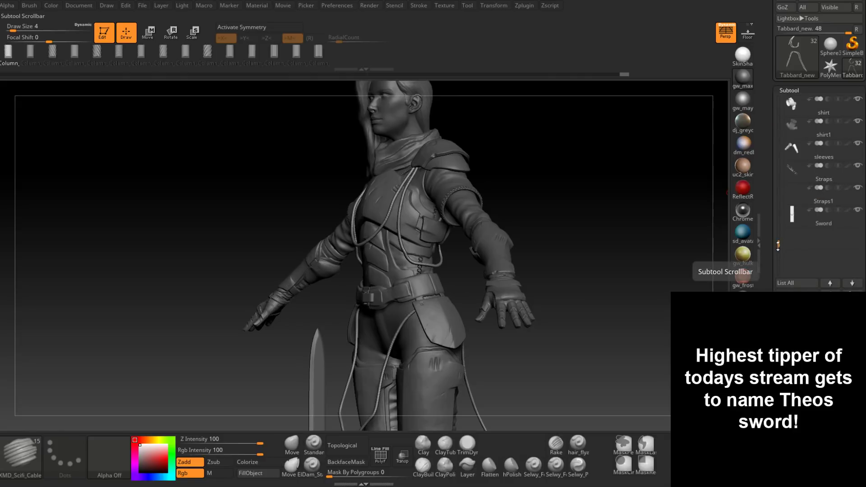
{"action": "left_click_drag", "start_coordinate": [777, 245], "coordinate": [779, 187]}
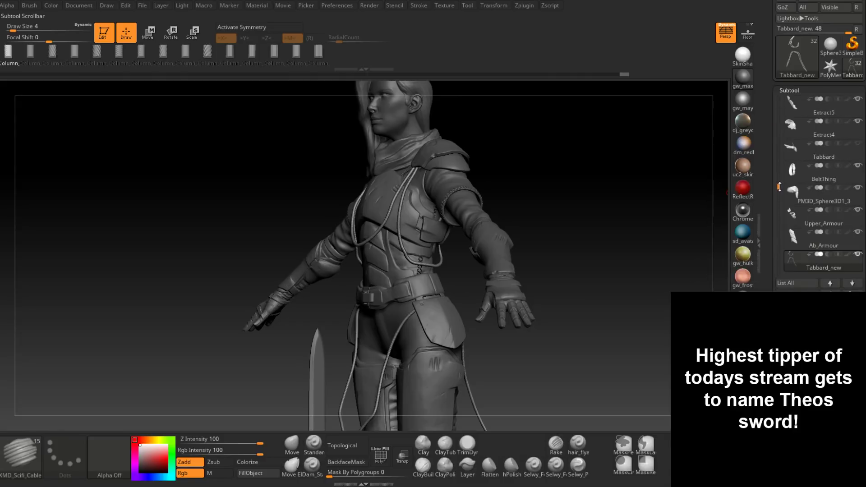
{"action": "mouse_move", "coordinate": [859, 145]}
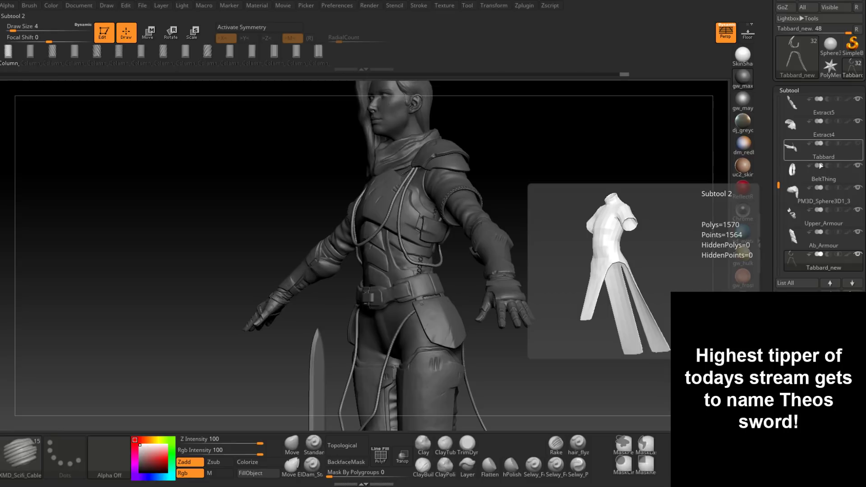
{"action": "left_click_drag", "start_coordinate": [778, 185], "coordinate": [780, 146]}
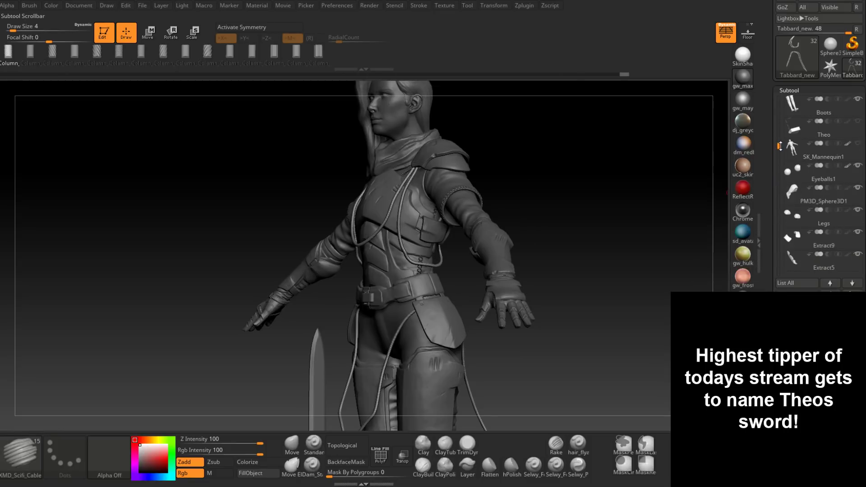
{"action": "left_click_drag", "start_coordinate": [779, 146], "coordinate": [810, 181]}
{"action": "scroll", "coordinate": [794, 188], "scroll_direction": "down", "scroll_amount": 7}
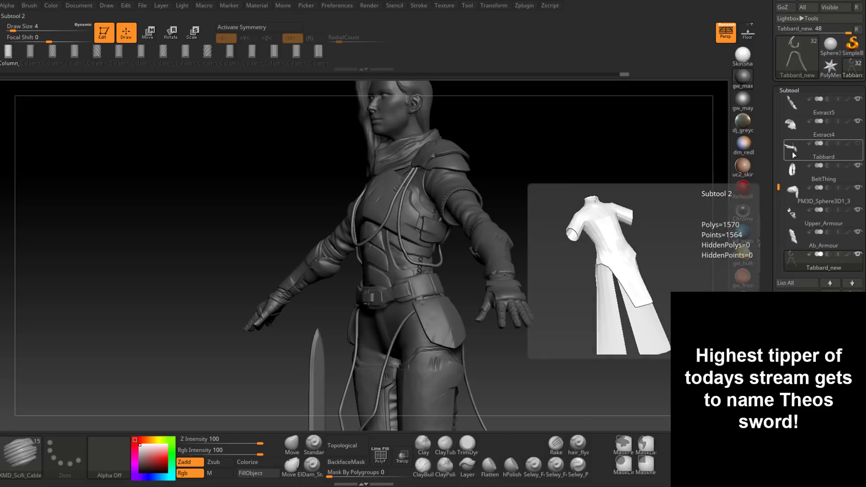
{"action": "mouse_move", "coordinate": [779, 187]}
{"action": "left_mouse_down"}
{"action": "mouse_move", "coordinate": [779, 248]}
{"action": "mouse_move", "coordinate": [775, 88]}
{"action": "left_mouse_up"}
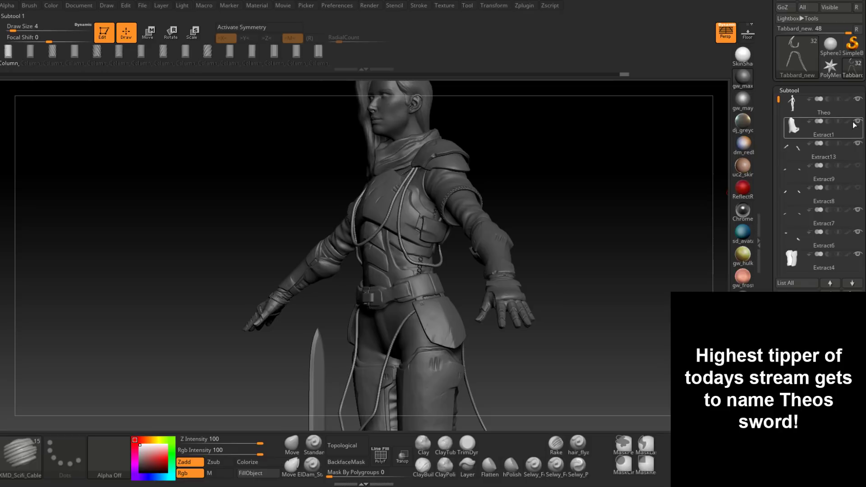
{"action": "mouse_move", "coordinate": [862, 168]}
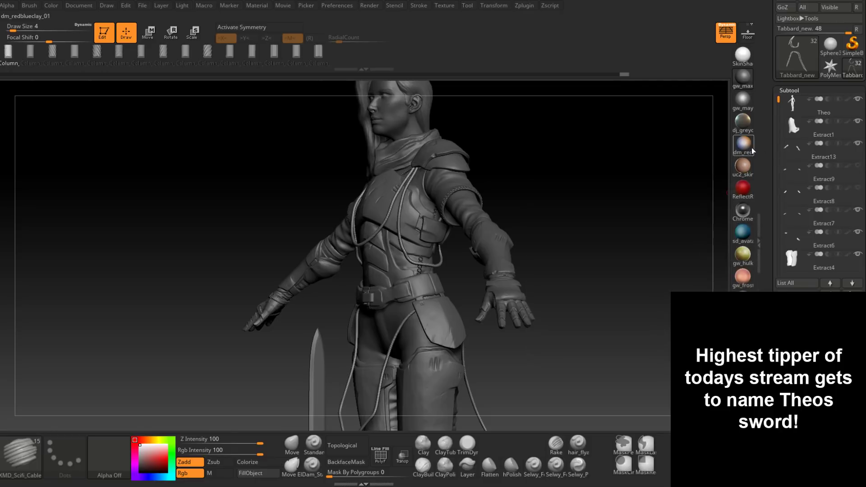
{"action": "left_click_drag", "start_coordinate": [777, 102], "coordinate": [784, 191]}
{"action": "mouse_move", "coordinate": [806, 214]}
{"action": "mouse_move", "coordinate": [823, 245]}
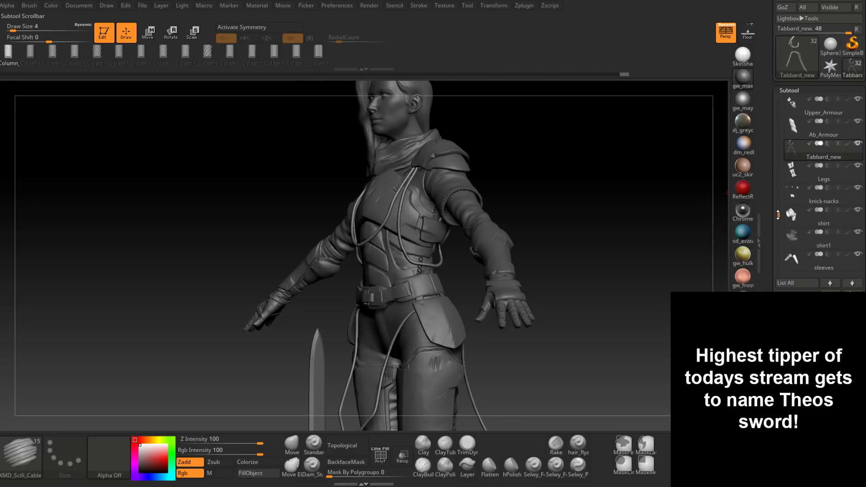
{"action": "mouse_move", "coordinate": [777, 215]}
{"action": "left_mouse_down"}
{"action": "mouse_move", "coordinate": [777, 240]}
{"action": "mouse_move", "coordinate": [778, 209]}
{"action": "left_mouse_up"}
Undo the deletion of the tabbard cloth.
{"action": "key", "text": "ctrl"}
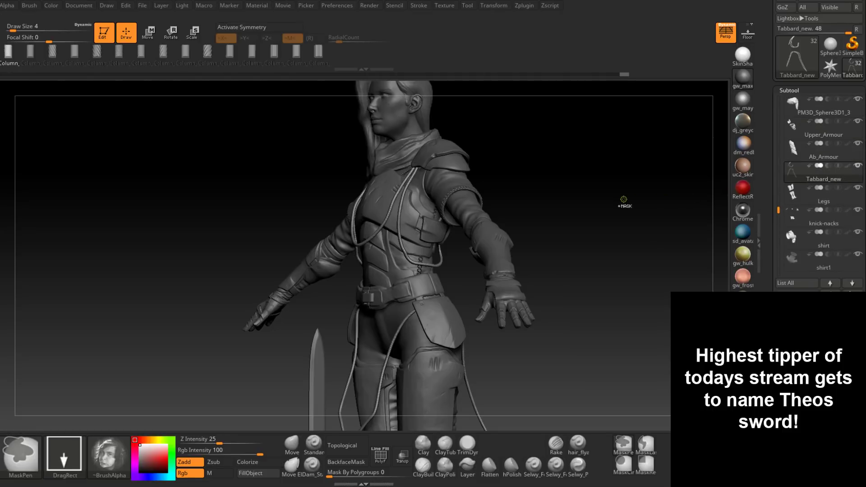
{"action": "mouse_move", "coordinate": [593, 196]}
{"action": "left_mouse_down"}
{"action": "mouse_move", "coordinate": [595, 234]}
{"action": "mouse_move", "coordinate": [591, 200]}
{"action": "mouse_move", "coordinate": [599, 197]}
{"action": "mouse_move", "coordinate": [588, 199]}
{"action": "left_mouse_up"}
{"action": "key", "text": "ctrl"}
{"action": "left_click_drag", "start_coordinate": [466, 269], "coordinate": [469, 231], "text": "alt"}
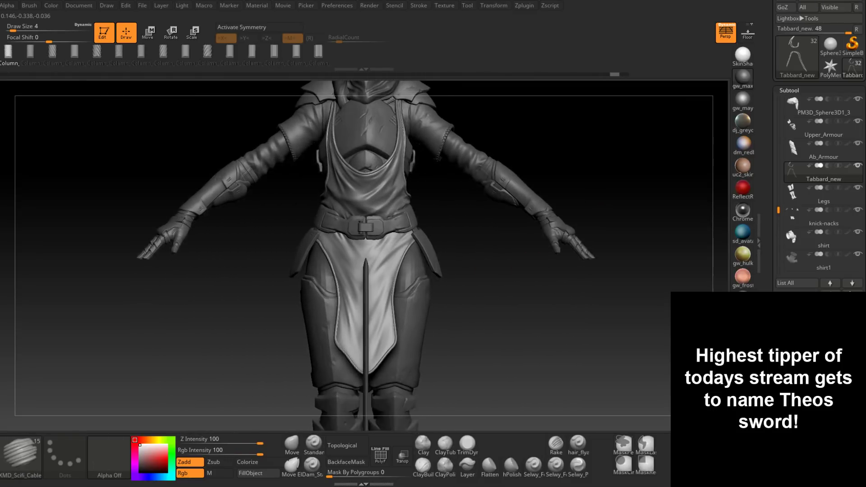
Isolate the cable trim on Tabbard_new and split the hidden cloth off into its own subtool.
{"action": "left_click", "coordinate": [788, 90]}
{"action": "left_click_drag", "start_coordinate": [770, 219], "coordinate": [763, 276]}
{"action": "mouse_move", "coordinate": [552, 295]}
{"action": "left_mouse_down"}
{"action": "mouse_move", "coordinate": [542, 282]}
{"action": "mouse_move", "coordinate": [525, 313]}
{"action": "mouse_move", "coordinate": [551, 351]}
{"action": "left_mouse_up"}
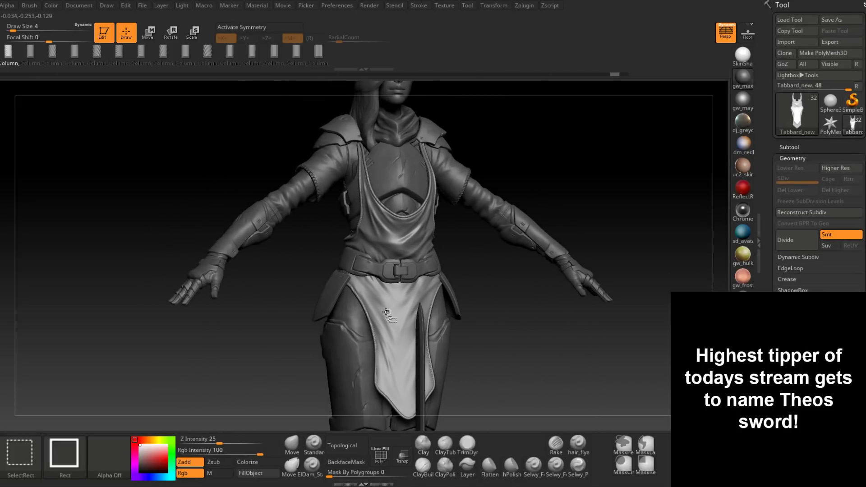
{"action": "left_click", "coordinate": [387, 315], "text": "ctrl+shift"}
{"action": "left_click", "coordinate": [510, 309], "text": "ctrl+shift"}
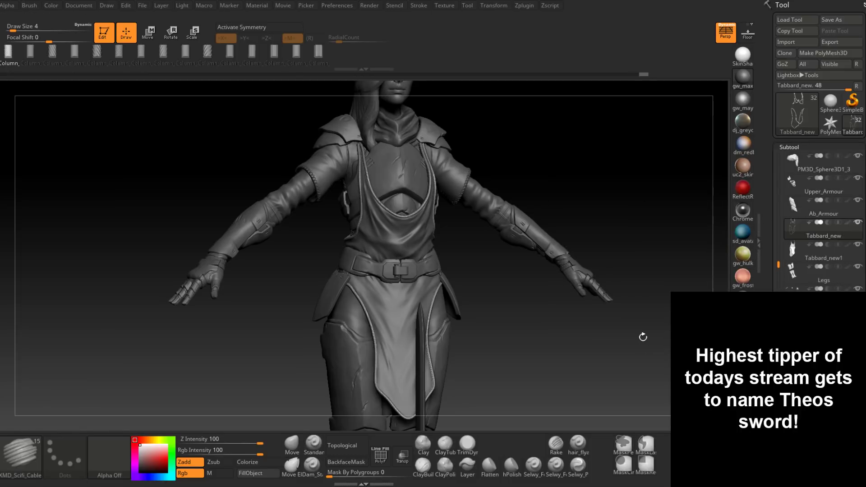
On Tabbard_new1, reshape the cloth around the waist just above the belt using the Move brush at draw size 14.
{"action": "left_click_drag", "start_coordinate": [643, 337], "coordinate": [469, 255]}
{"action": "left_click_drag", "start_coordinate": [599, 254], "coordinate": [575, 192]}
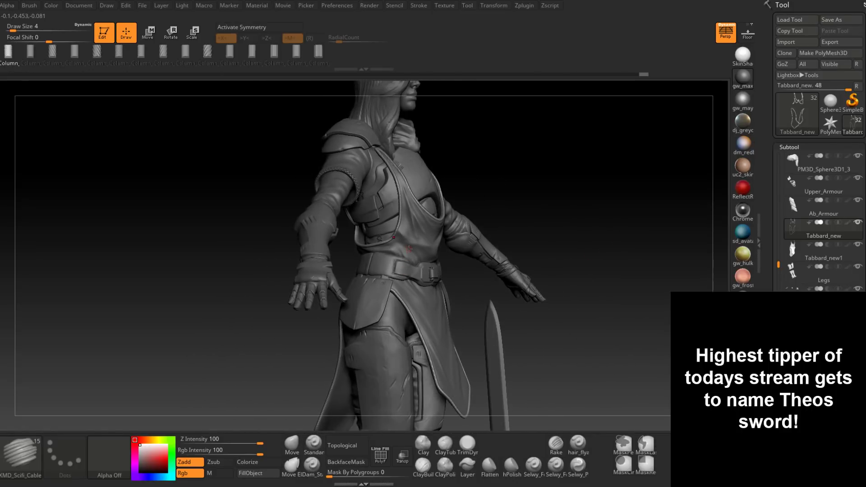
{"action": "left_click", "coordinate": [428, 293], "text": "alt"}
{"action": "mouse_move", "coordinate": [461, 274]}
{"action": "right_mouse_down", "text": "alt"}
{"action": "mouse_move", "coordinate": [477, 248]}
{"action": "mouse_move", "coordinate": [413, 321]}
{"action": "right_mouse_up", "text": "alt"}
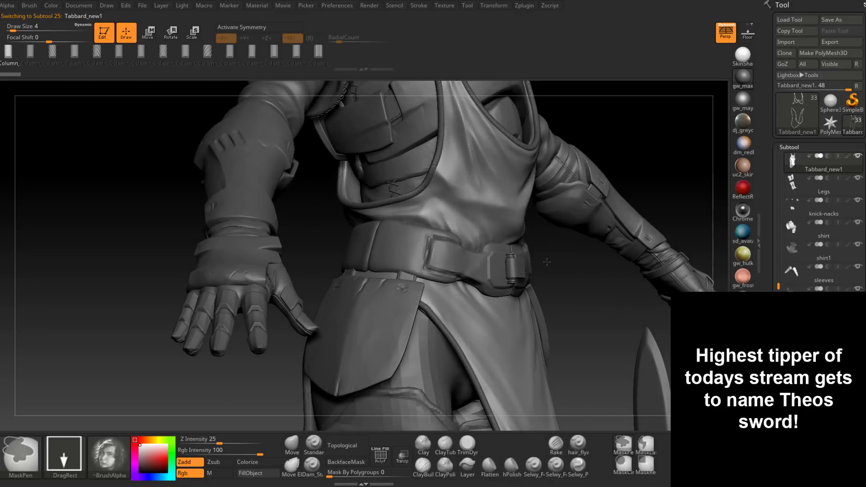
{"action": "mouse_move", "coordinate": [540, 260]}
{"action": "left_mouse_down"}
{"action": "mouse_move", "coordinate": [555, 263]}
{"action": "mouse_move", "coordinate": [326, 335]}
{"action": "left_mouse_up"}
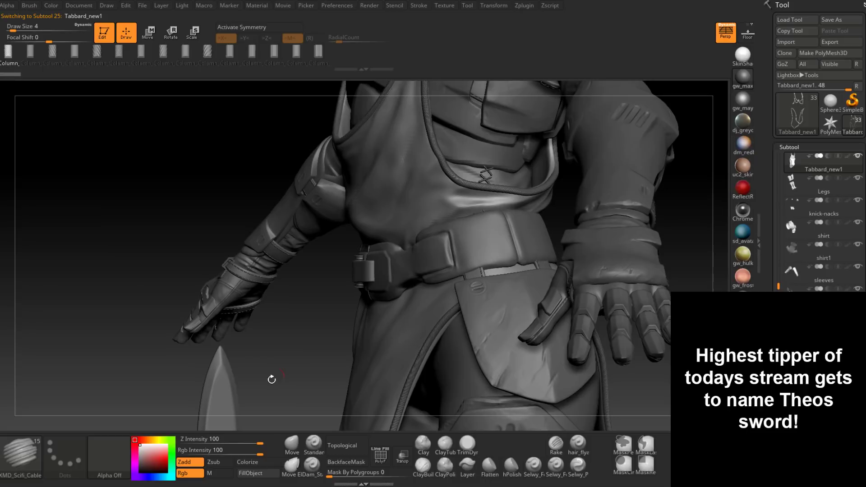
{"action": "left_click_drag", "start_coordinate": [271, 379], "coordinate": [302, 334]}
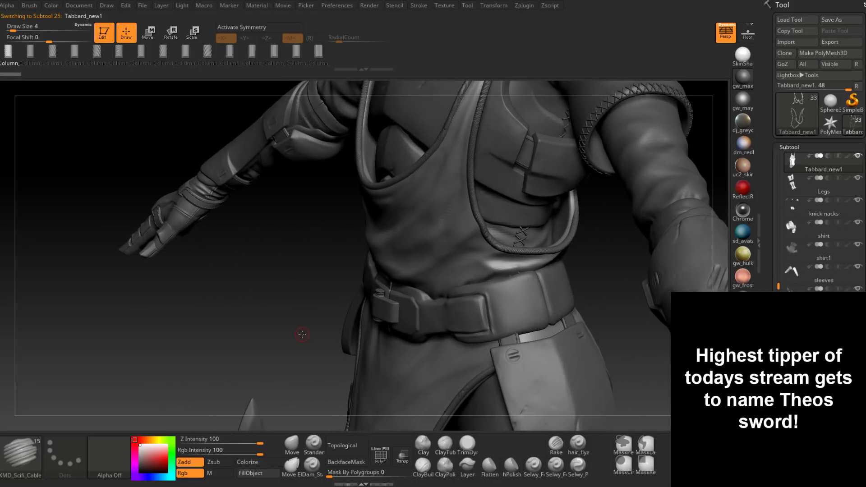
{"action": "left_click", "coordinate": [291, 444]}
{"action": "left_click_drag", "start_coordinate": [337, 369], "coordinate": [528, 336]}
{"action": "key", "text": "space"}
{"action": "left_click_drag", "start_coordinate": [510, 265], "coordinate": [510, 270]}
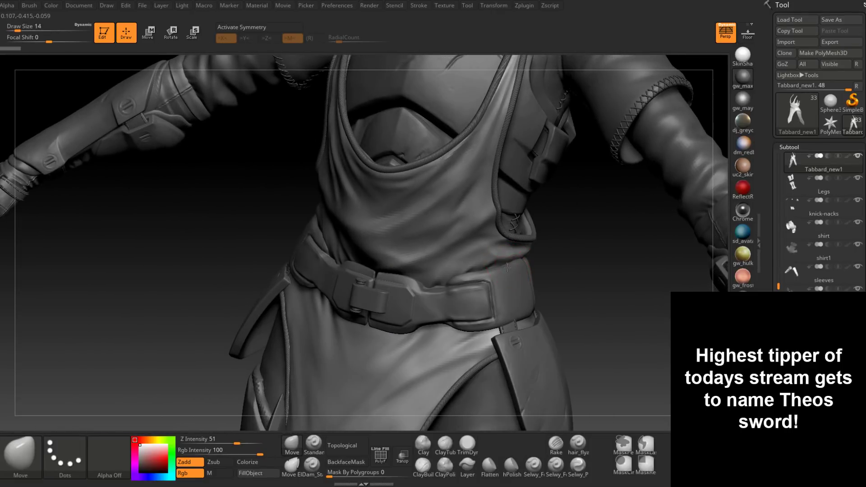
{"action": "left_click_drag", "start_coordinate": [212, 266], "coordinate": [483, 260]}
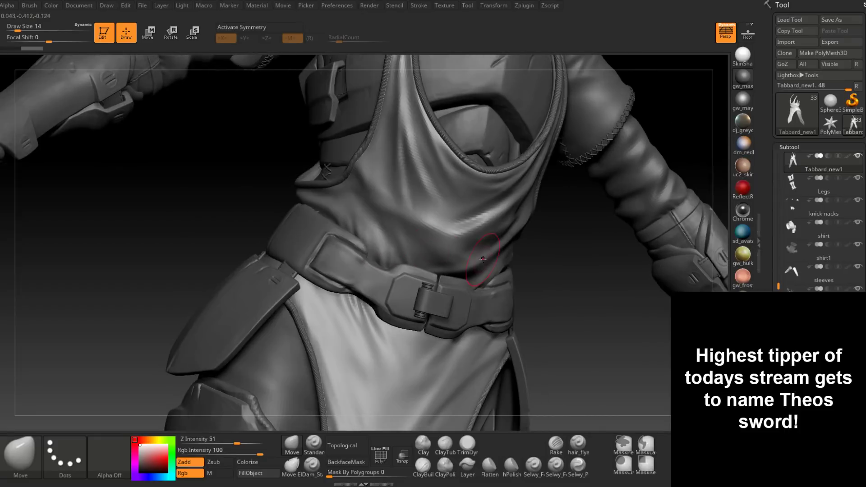
{"action": "left_click_drag", "start_coordinate": [565, 252], "coordinate": [484, 244]}
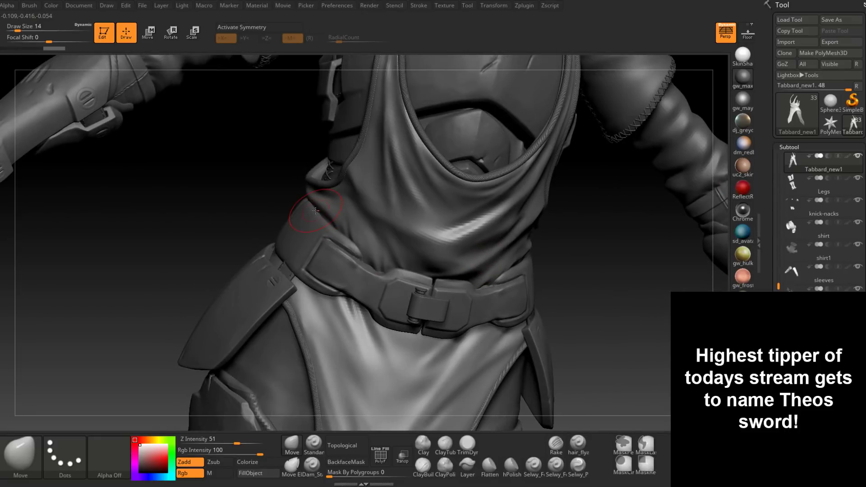
{"action": "right_click_drag", "start_coordinate": [315, 210], "coordinate": [346, 256]}
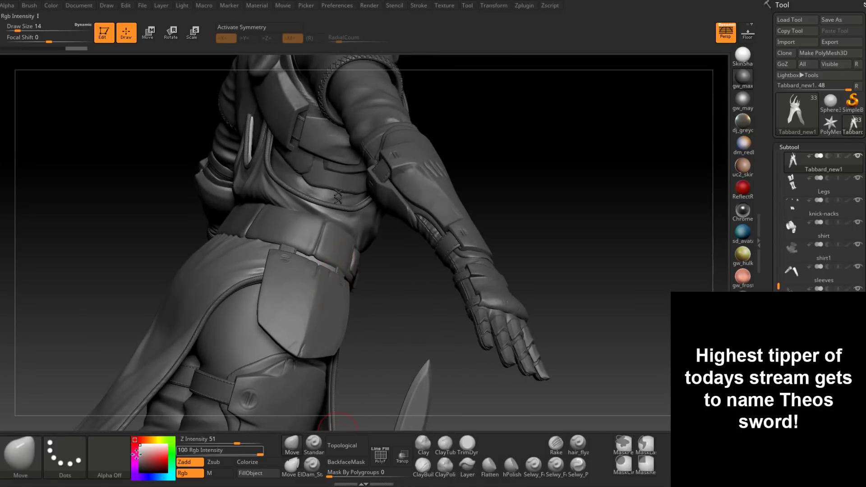
Choose the ryan_seam double-seam brush at draw size 12 and sculpt a seam down the tabard's side between the lacing and the belt.
{"action": "left_click", "coordinate": [26, 449]}
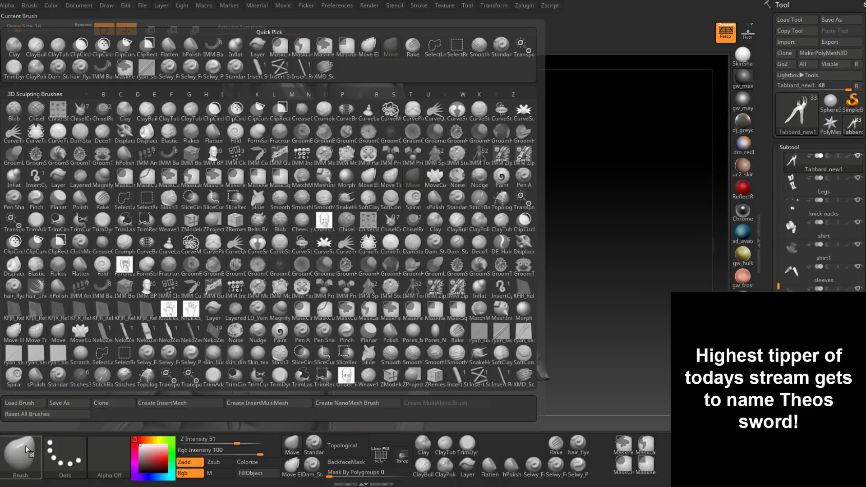
{"action": "left_click", "coordinate": [145, 70]}
{"action": "key", "text": "ctrl"}
{"action": "right_click_drag", "start_coordinate": [338, 242], "coordinate": [335, 293]}
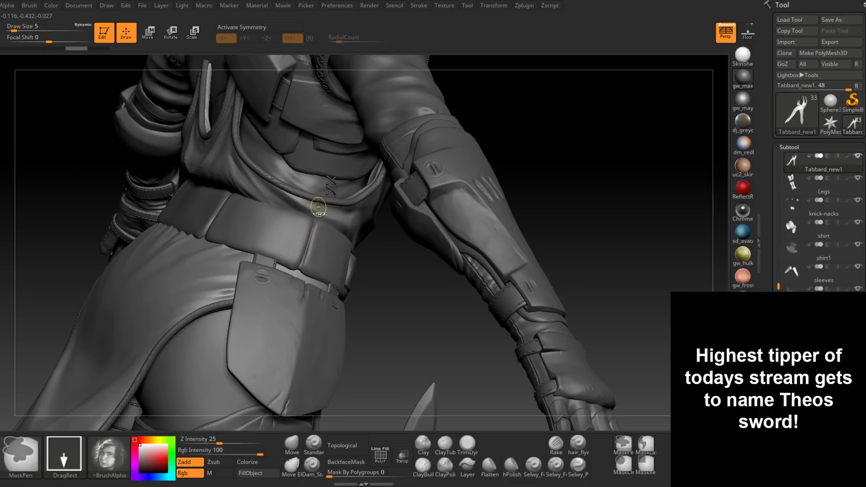
{"action": "right_click_drag", "start_coordinate": [317, 203], "coordinate": [318, 219], "text": "ctrl"}
{"action": "key", "text": "space"}
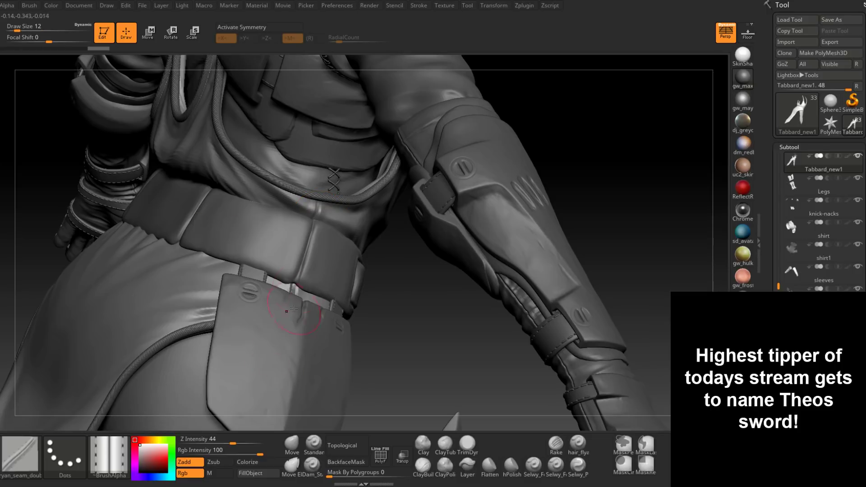
{"action": "right_click_drag", "start_coordinate": [297, 310], "coordinate": [291, 296]}
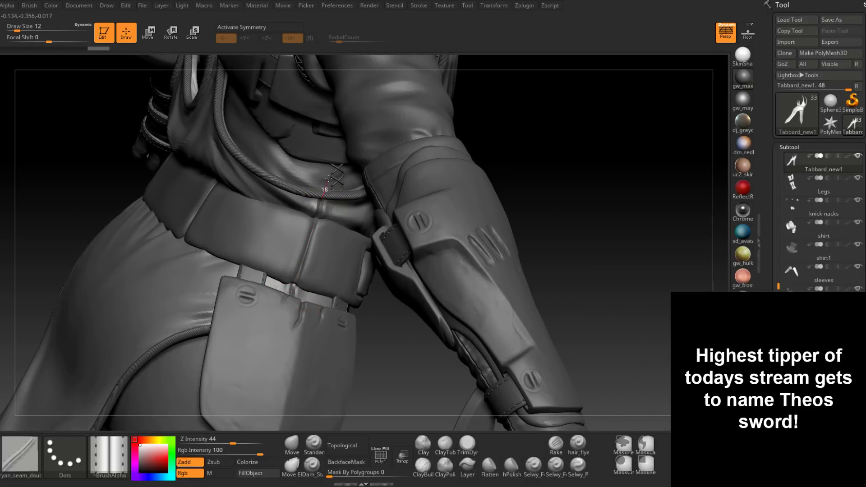
{"action": "right_click_drag", "start_coordinate": [316, 202], "coordinate": [316, 174], "text": "ctrl"}
Sculpt a matching double seam on the tabard's other side, from the lacing down to the belt.
{"action": "mouse_move", "coordinate": [333, 234]}
{"action": "right_mouse_down"}
{"action": "mouse_move", "coordinate": [419, 262]}
{"action": "mouse_move", "coordinate": [373, 180]}
{"action": "right_mouse_up"}
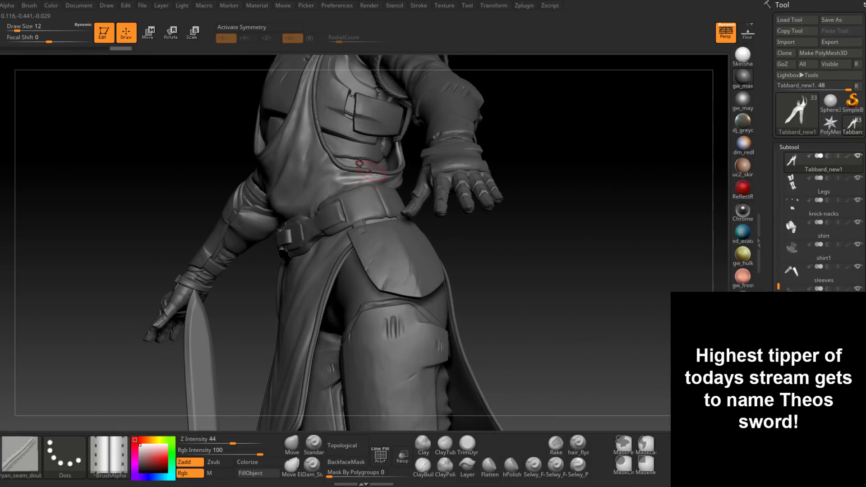
{"action": "right_click_drag", "start_coordinate": [393, 247], "coordinate": [386, 269]}
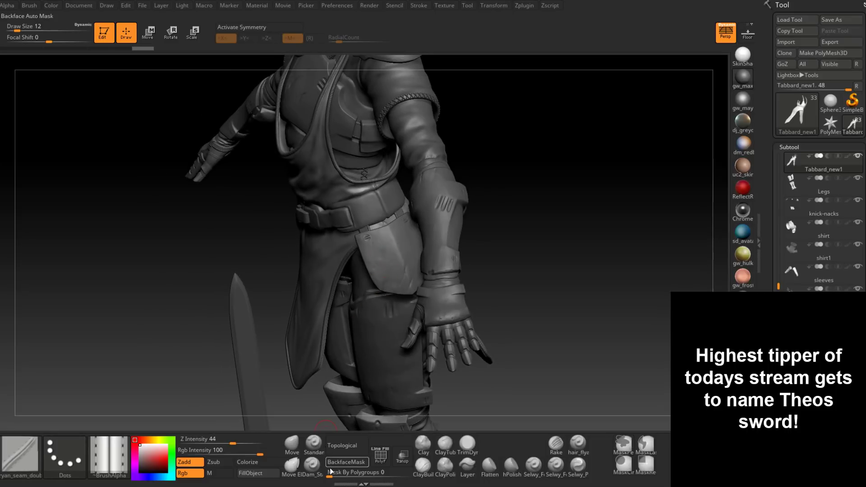
{"action": "right_click_drag", "start_coordinate": [336, 266], "coordinate": [361, 246]}
{"action": "mouse_move", "coordinate": [360, 245]}
{"action": "right_mouse_down", "text": "ctrl"}
{"action": "mouse_move", "coordinate": [385, 301]}
{"action": "mouse_move", "coordinate": [362, 140]}
{"action": "right_mouse_up", "text": "ctrl"}
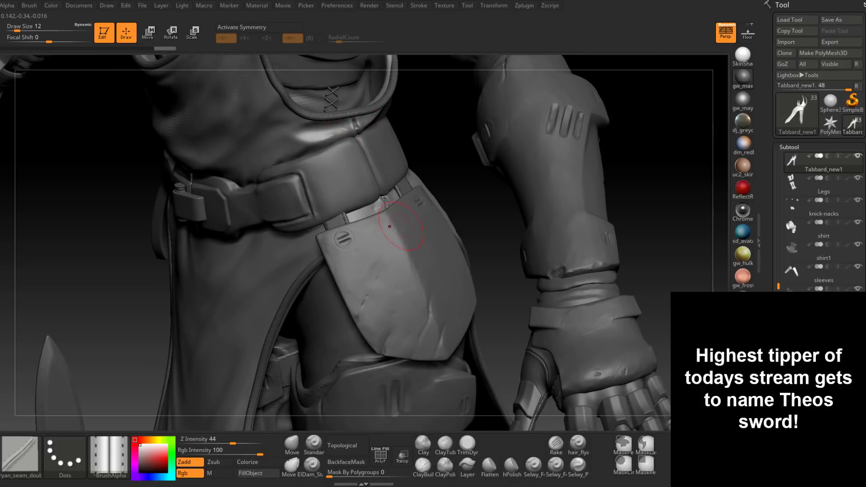
{"action": "mouse_move", "coordinate": [402, 225]}
{"action": "right_mouse_down", "text": "ctrl"}
{"action": "mouse_move", "coordinate": [367, 213]}
{"action": "mouse_move", "coordinate": [398, 194]}
{"action": "mouse_move", "coordinate": [387, 206]}
{"action": "mouse_move", "coordinate": [395, 297]}
{"action": "mouse_move", "coordinate": [365, 252]}
{"action": "mouse_move", "coordinate": [379, 265]}
{"action": "right_mouse_up", "text": "ctrl"}
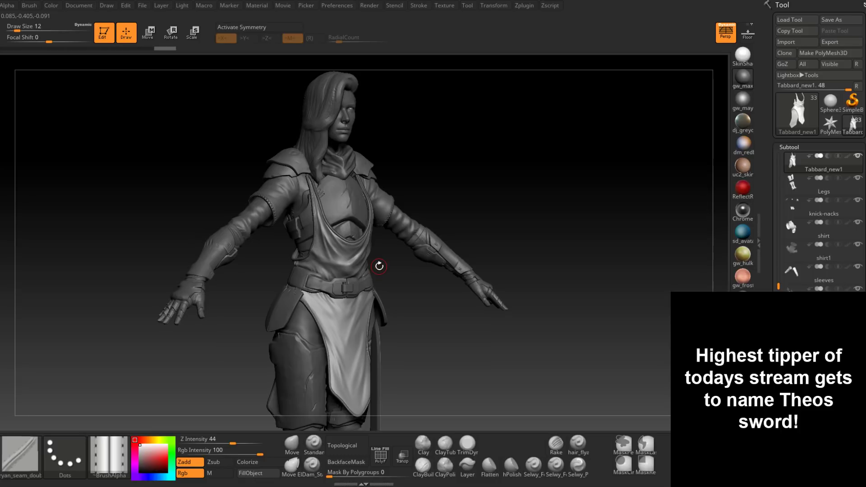
Inspect the tabard and the whole figure from several angles.
{"action": "mouse_move", "coordinate": [379, 266]}
{"action": "right_mouse_down"}
{"action": "mouse_move", "coordinate": [356, 310]}
{"action": "mouse_move", "coordinate": [394, 290]}
{"action": "mouse_move", "coordinate": [417, 261]}
{"action": "right_mouse_up"}
{"action": "key", "text": "space"}
{"action": "mouse_move", "coordinate": [263, 377]}
{"action": "left_mouse_down"}
{"action": "mouse_move", "coordinate": [283, 334]}
{"action": "mouse_move", "coordinate": [255, 313]}
{"action": "mouse_move", "coordinate": [254, 378]}
{"action": "left_mouse_up"}
{"action": "mouse_move", "coordinate": [407, 244]}
{"action": "right_mouse_down"}
{"action": "mouse_move", "coordinate": [440, 315]}
{"action": "mouse_move", "coordinate": [442, 230]}
{"action": "right_mouse_up"}
{"action": "key", "text": "ctrl"}
{"action": "mouse_move", "coordinate": [441, 199]}
{"action": "right_mouse_down"}
{"action": "mouse_move", "coordinate": [450, 245]}
{"action": "mouse_move", "coordinate": [419, 257]}
{"action": "mouse_move", "coordinate": [435, 268]}
{"action": "mouse_move", "coordinate": [435, 311]}
{"action": "mouse_move", "coordinate": [427, 282]}
{"action": "mouse_move", "coordinate": [435, 261]}
{"action": "mouse_move", "coordinate": [430, 288]}
{"action": "mouse_move", "coordinate": [450, 276]}
{"action": "mouse_move", "coordinate": [512, 275]}
{"action": "mouse_move", "coordinate": [387, 288]}
{"action": "mouse_move", "coordinate": [478, 277]}
{"action": "mouse_move", "coordinate": [448, 240]}
{"action": "mouse_move", "coordinate": [450, 205]}
{"action": "right_mouse_up"}
{"action": "left_click", "coordinate": [135, 440]}
{"action": "right_click_drag", "start_coordinate": [434, 284], "coordinate": [478, 293]}
{"action": "key", "text": "ctrl"}
{"action": "mouse_move", "coordinate": [430, 318]}
{"action": "right_mouse_down", "text": "ctrl"}
{"action": "mouse_move", "coordinate": [455, 357]}
{"action": "mouse_move", "coordinate": [429, 243]}
{"action": "right_mouse_up", "text": "ctrl"}
Make the Sword subtool active and split it into polygroups with Auto Groups.
{"action": "left_click", "coordinate": [470, 365], "text": "alt"}
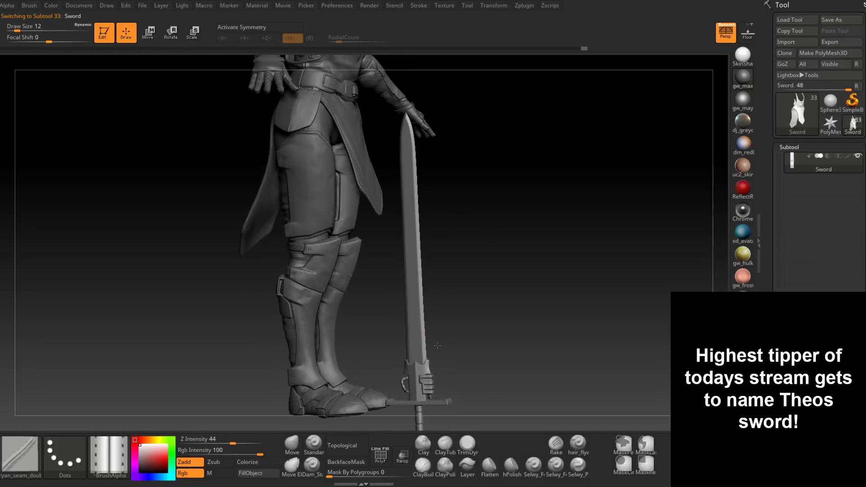
{"action": "right_click_drag", "start_coordinate": [437, 346], "coordinate": [423, 364], "text": "shift"}
{"action": "right_click_drag", "start_coordinate": [400, 294], "coordinate": [399, 353], "text": "alt"}
{"action": "scroll", "coordinate": [814, 291], "scroll_direction": "down", "scroll_amount": 5}
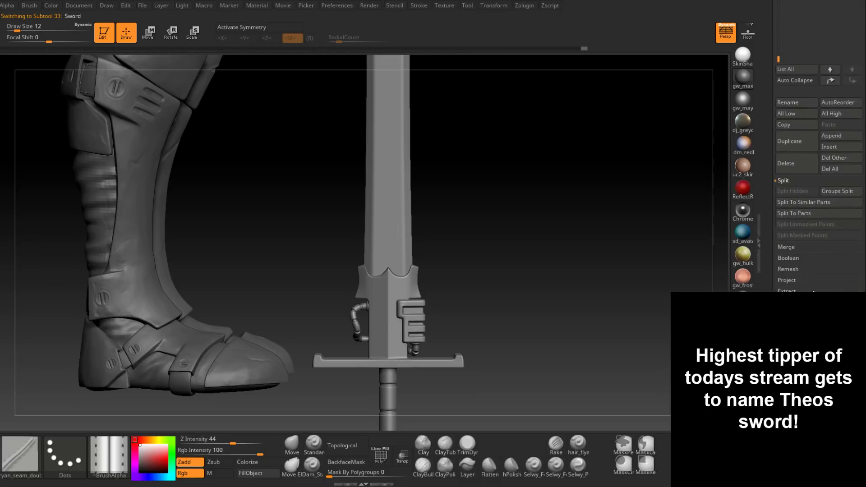
{"action": "left_click", "coordinate": [793, 424]}
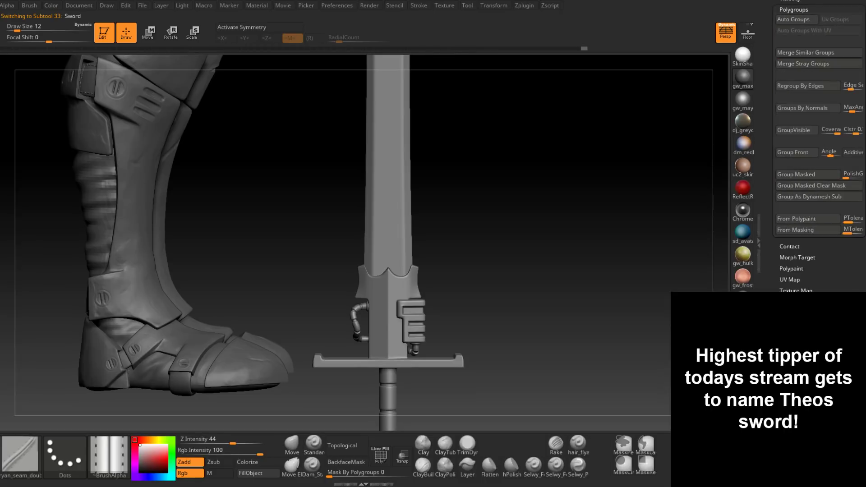
{"action": "scroll", "coordinate": [818, 214], "scroll_direction": "up", "scroll_amount": 4}
{"action": "left_click", "coordinate": [802, 173]}
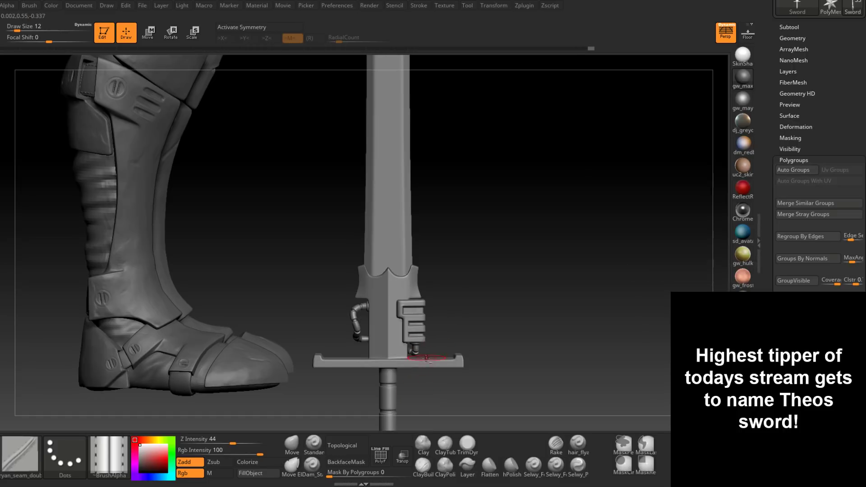
Isolate the sword's blade collar, crossguard and grip, and choose an XMD_Flourish stamp brush at draw size 5.
{"action": "scroll", "coordinate": [426, 358], "scroll_direction": "up", "scroll_amount": 5}
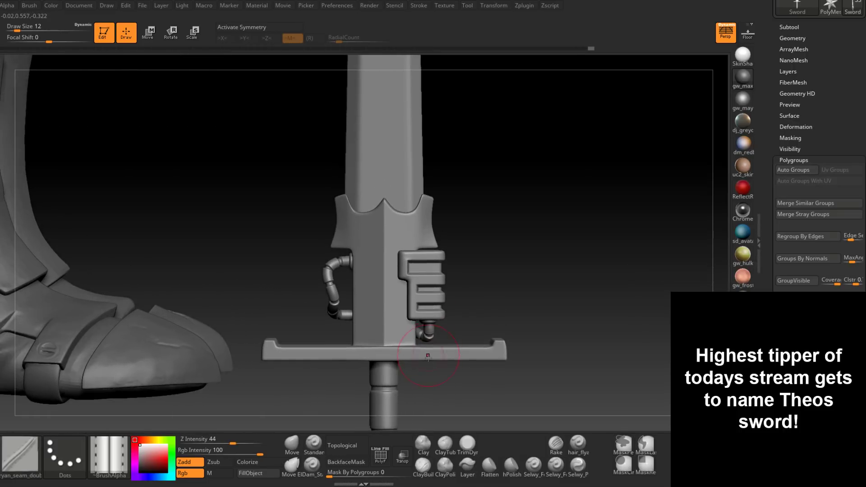
{"action": "right_click_drag", "start_coordinate": [427, 356], "coordinate": [430, 379]}
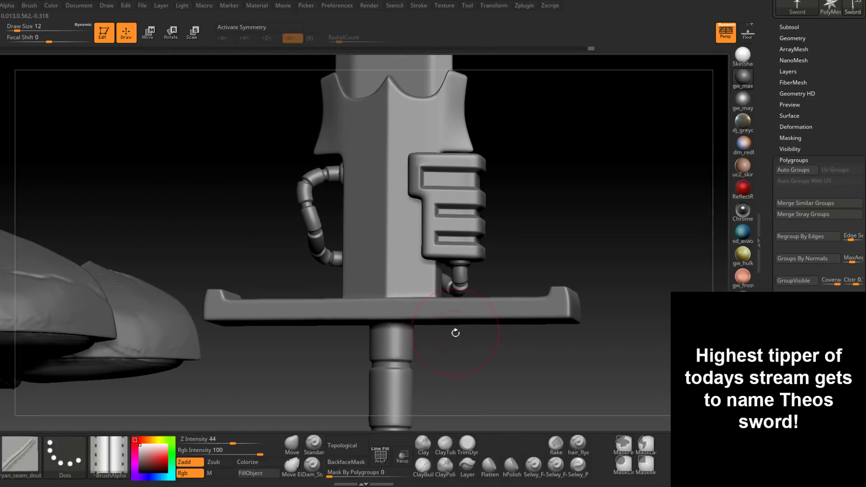
{"action": "right_click_drag", "start_coordinate": [455, 333], "coordinate": [452, 359]}
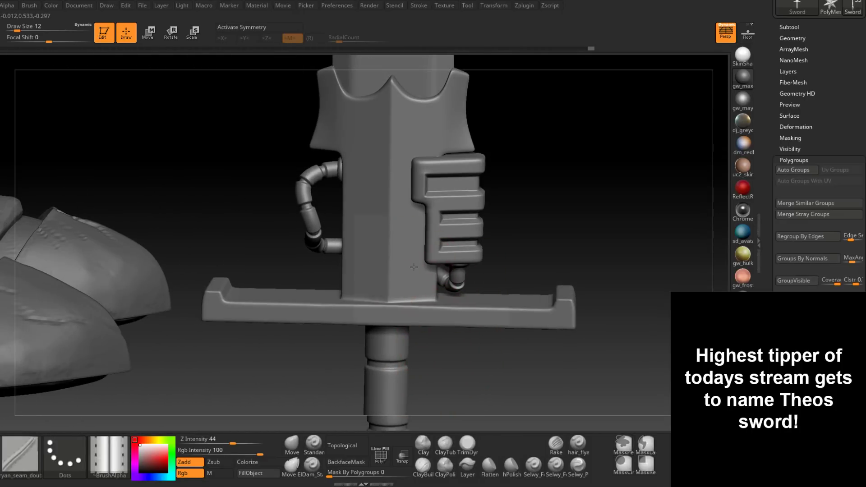
{"action": "right_click_drag", "start_coordinate": [460, 284], "coordinate": [413, 284]}
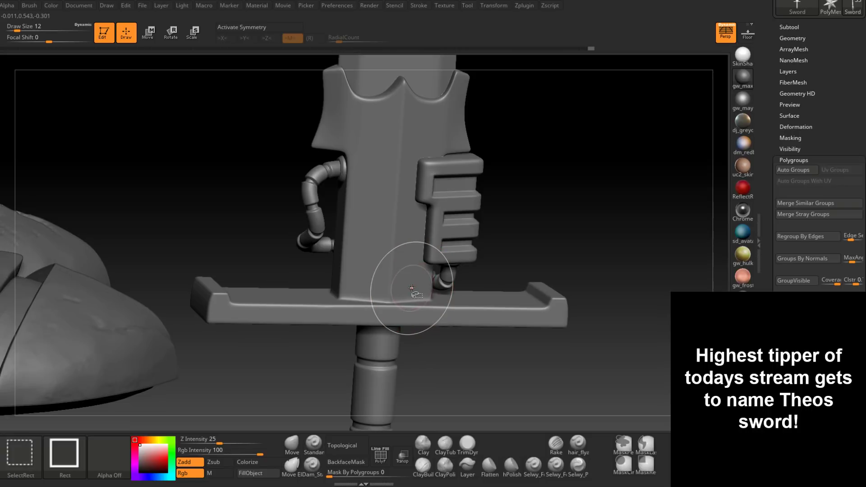
{"action": "left_click", "coordinate": [415, 289], "text": "ctrl+shift"}
{"action": "mouse_move", "coordinate": [508, 258]}
{"action": "right_mouse_down"}
{"action": "mouse_move", "coordinate": [498, 234]}
{"action": "mouse_move", "coordinate": [515, 222]}
{"action": "mouse_move", "coordinate": [517, 234]}
{"action": "mouse_move", "coordinate": [421, 285]}
{"action": "mouse_move", "coordinate": [437, 286]}
{"action": "mouse_move", "coordinate": [432, 325]}
{"action": "right_mouse_up"}
{"action": "left_click", "coordinate": [423, 469]}
{"action": "key", "text": "space"}
{"action": "left_click_drag", "start_coordinate": [443, 293], "coordinate": [439, 292]}
{"action": "left_click", "coordinate": [439, 294]}
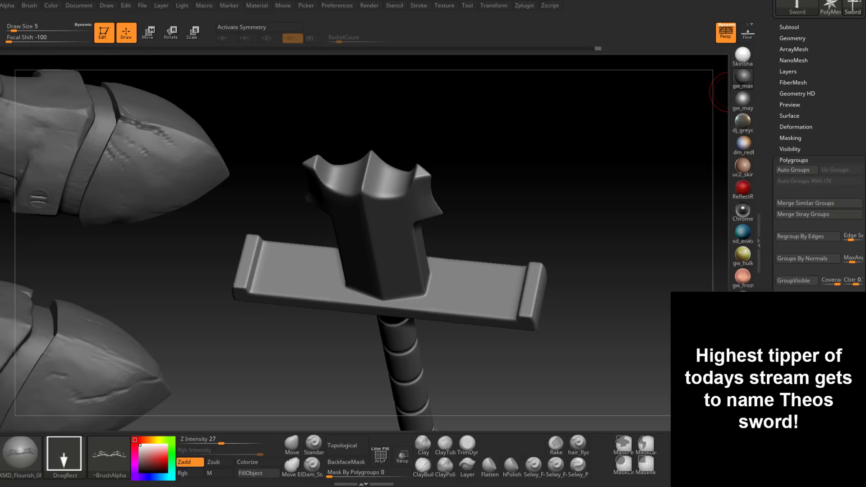
Restore the visibility of all sword parts and duplicate the Sword subtool.
{"action": "mouse_move", "coordinate": [608, 228]}
{"action": "left_mouse_down"}
{"action": "mouse_move", "coordinate": [611, 198]}
{"action": "mouse_move", "coordinate": [600, 272]}
{"action": "left_mouse_up"}
{"action": "key", "text": "ctrl+shift"}
{"action": "left_click", "coordinate": [577, 229], "text": "ctrl+shift"}
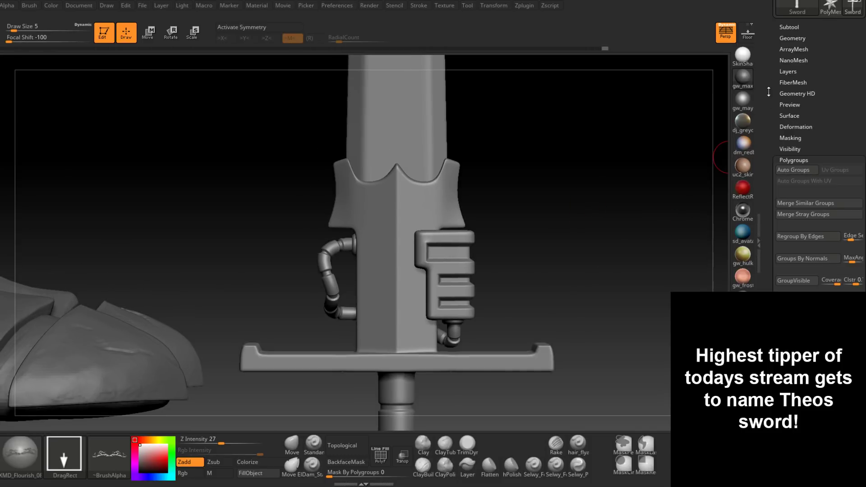
{"action": "left_click", "coordinate": [790, 27]}
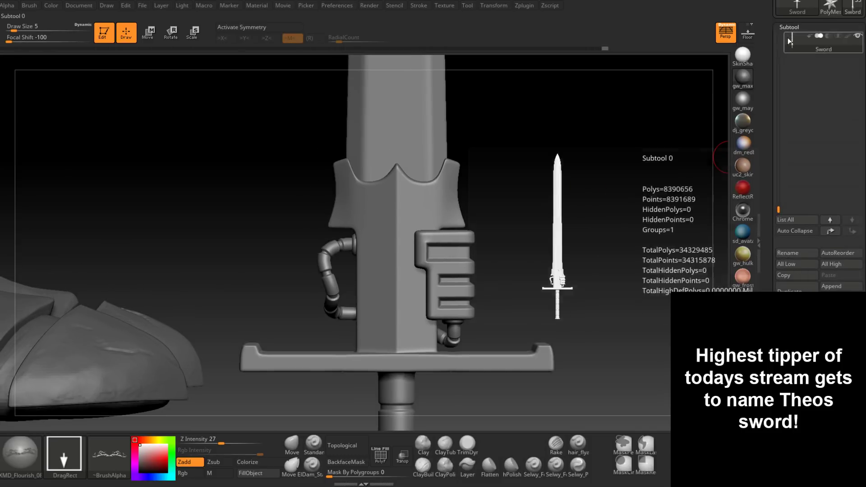
{"action": "left_click", "coordinate": [831, 286]}
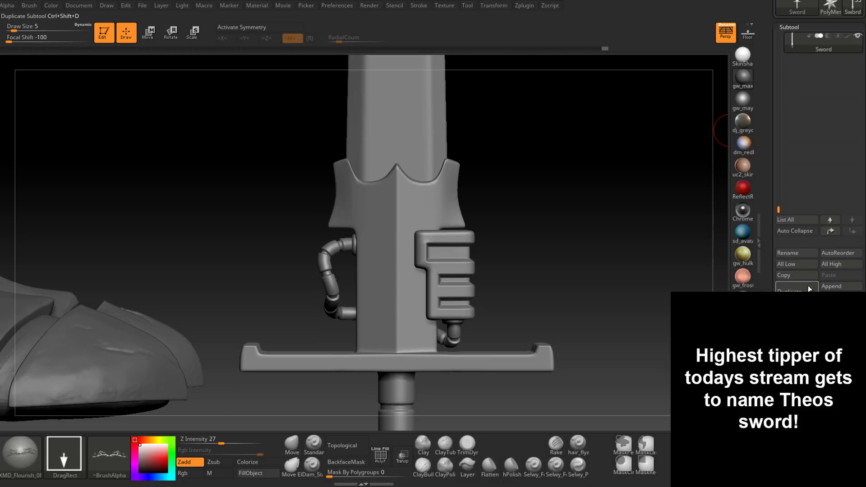
{"action": "left_click", "coordinate": [789, 289]}
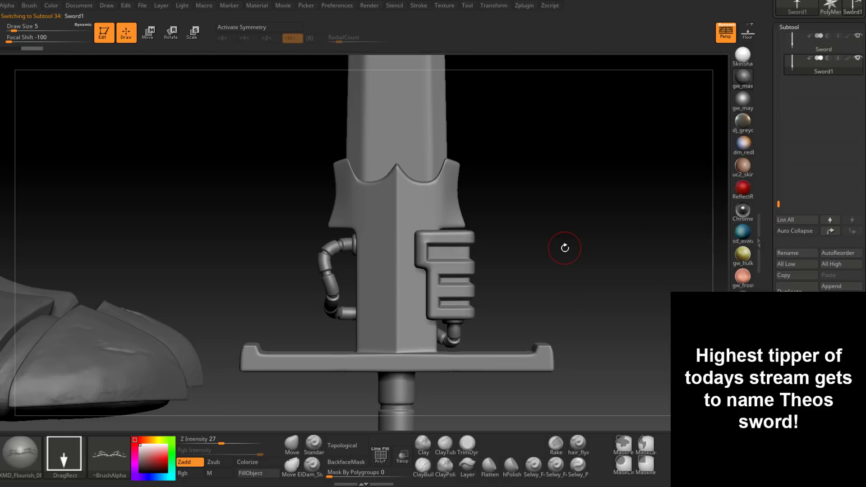
Hide the original Sword subtool and isolate the blade collar, crossguard and grip on the duplicate.
{"action": "left_click_drag", "start_coordinate": [561, 247], "coordinate": [571, 262], "text": "alt"}
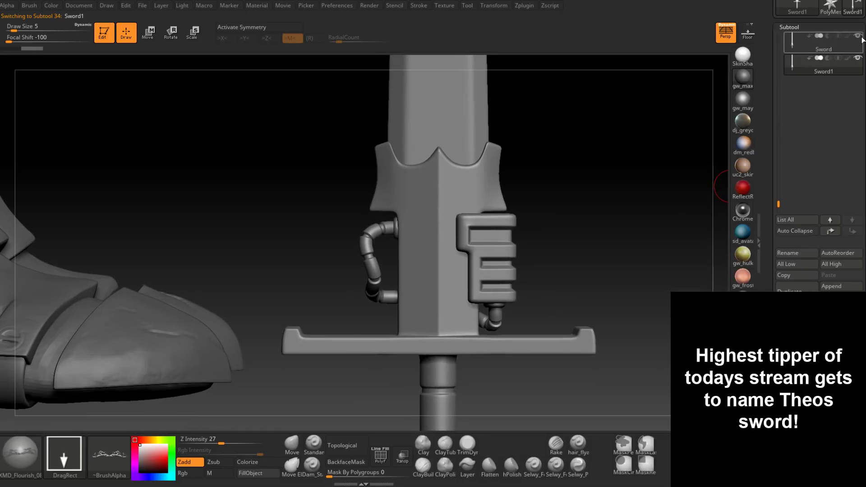
{"action": "key", "text": "ctrl+shift"}
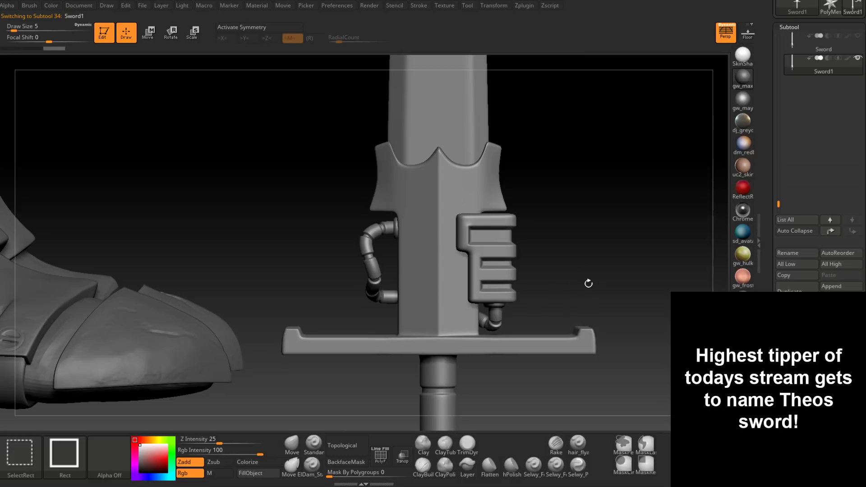
{"action": "left_click", "coordinate": [587, 283], "text": "ctrl+shift"}
{"action": "left_click_drag", "start_coordinate": [588, 268], "coordinate": [593, 237], "text": "alt"}
Try a symmetrical flourish stamp across the blade collar just above the crossguard.
{"action": "left_click_drag", "start_coordinate": [445, 274], "coordinate": [445, 347]}
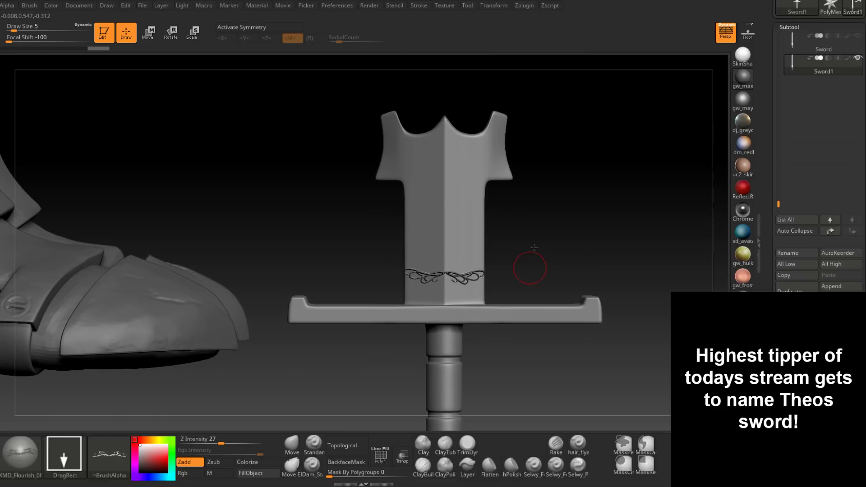
{"action": "right_click_drag", "start_coordinate": [533, 247], "coordinate": [601, 251], "text": "ctrl"}
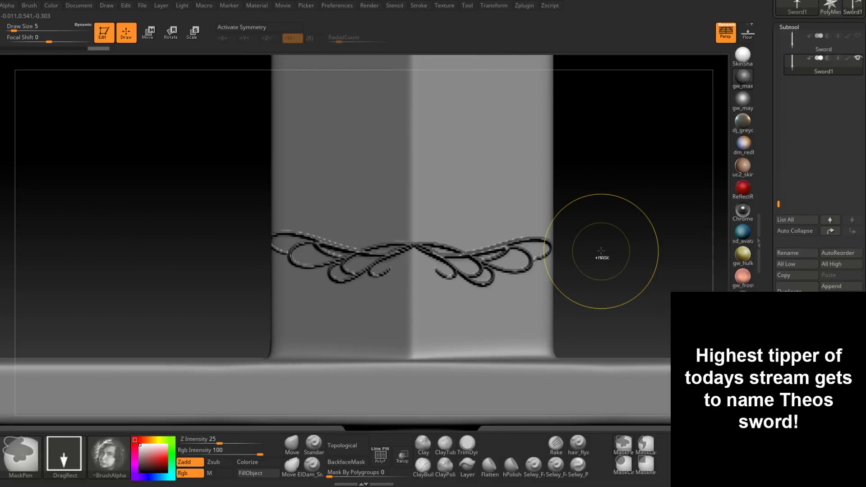
{"action": "key", "text": "ctrl+z"}
{"action": "key", "text": "ctrl+z"}
{"action": "key", "text": "ctrl+z"}
{"action": "key", "text": "ctrl+z"}
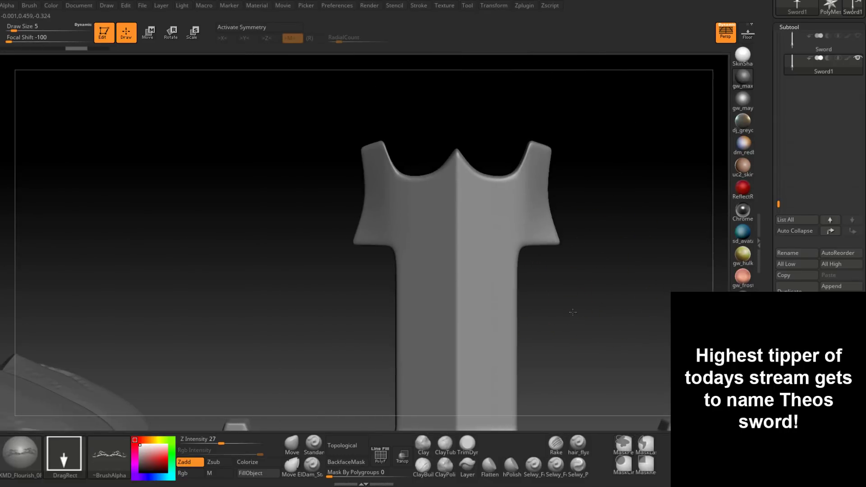
Try a larger stamp of the same symmetrical flourish centred on the crossguard.
{"action": "left_click_drag", "start_coordinate": [573, 312], "coordinate": [577, 131], "text": "alt"}
{"action": "mouse_move", "coordinate": [460, 263]}
{"action": "left_mouse_down"}
{"action": "mouse_move", "coordinate": [453, 372]}
{"action": "mouse_move", "coordinate": [427, 485]}
{"action": "mouse_move", "coordinate": [459, 485]}
{"action": "left_mouse_up"}
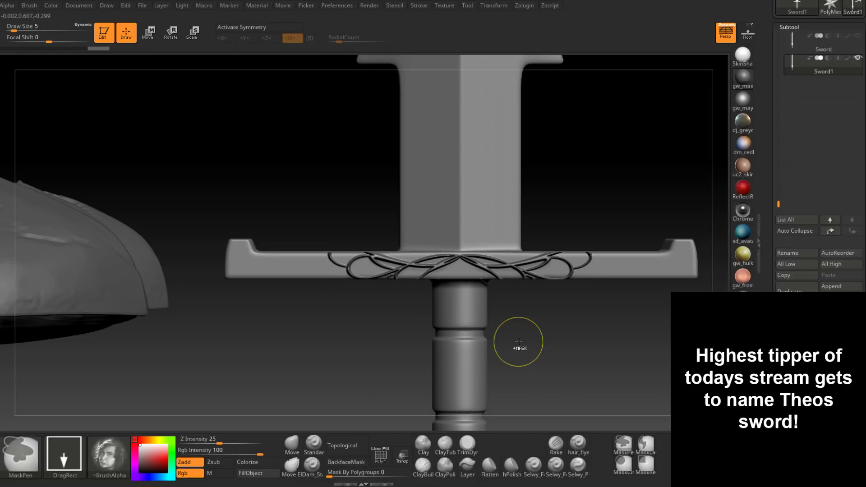
{"action": "key", "text": "ctrl+z"}
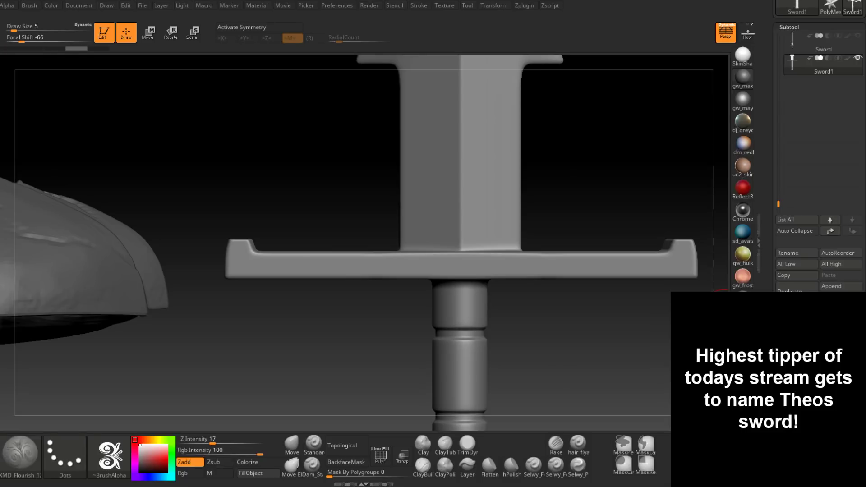
Try the XMD_Flourish_12 brush in lengthwise strokes down the blade collar.
{"action": "left_click_drag", "start_coordinate": [487, 200], "coordinate": [489, 303]}
{"action": "key", "text": "ctrl+z"}
{"action": "left_click_drag", "start_coordinate": [564, 183], "coordinate": [549, 281], "text": "alt"}
{"action": "left_click_drag", "start_coordinate": [500, 131], "coordinate": [491, 329]}
{"action": "key", "text": "ctrl+z"}
Try a repeating row of XMD_Flourish_12 ornaments along the full length of the crossguard.
{"action": "left_click_drag", "start_coordinate": [556, 286], "coordinate": [567, 195], "text": "alt"}
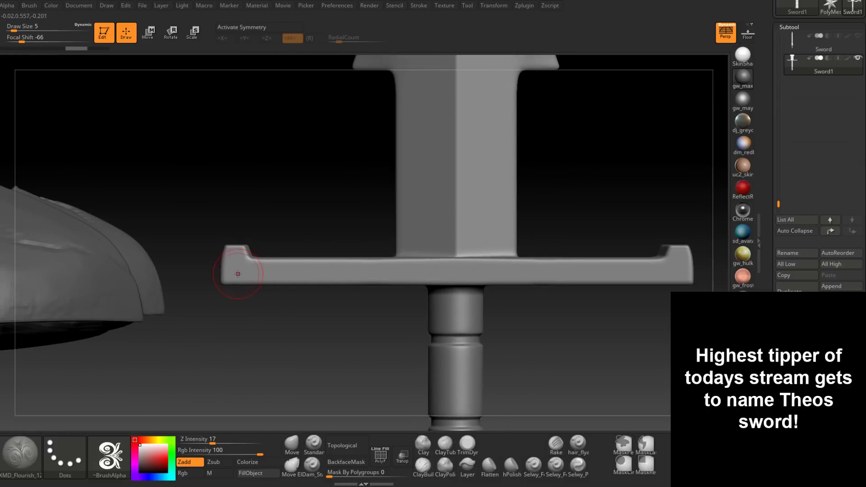
{"action": "mouse_move", "coordinate": [271, 268]}
{"action": "left_mouse_down"}
{"action": "mouse_move", "coordinate": [681, 277]}
{"action": "mouse_move", "coordinate": [686, 270]}
{"action": "mouse_move", "coordinate": [678, 269]}
{"action": "left_mouse_up"}
{"action": "left_click_drag", "start_coordinate": [247, 270], "coordinate": [727, 273]}
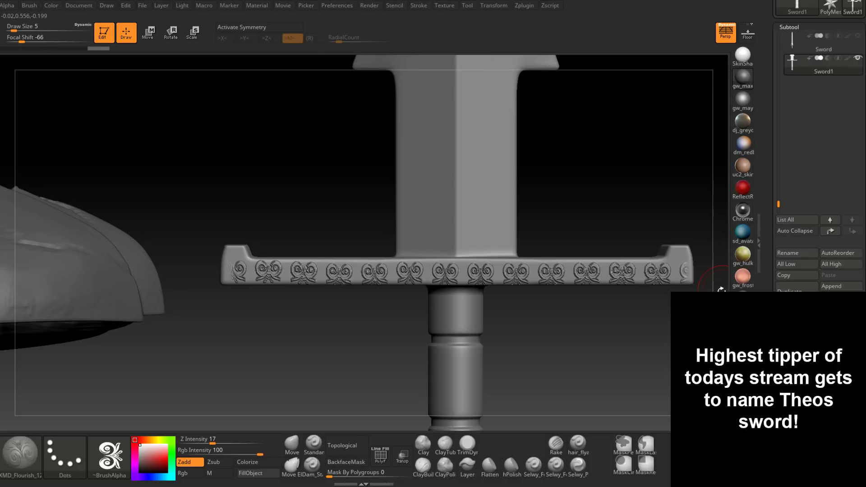
{"action": "key", "text": "ctrl+z"}
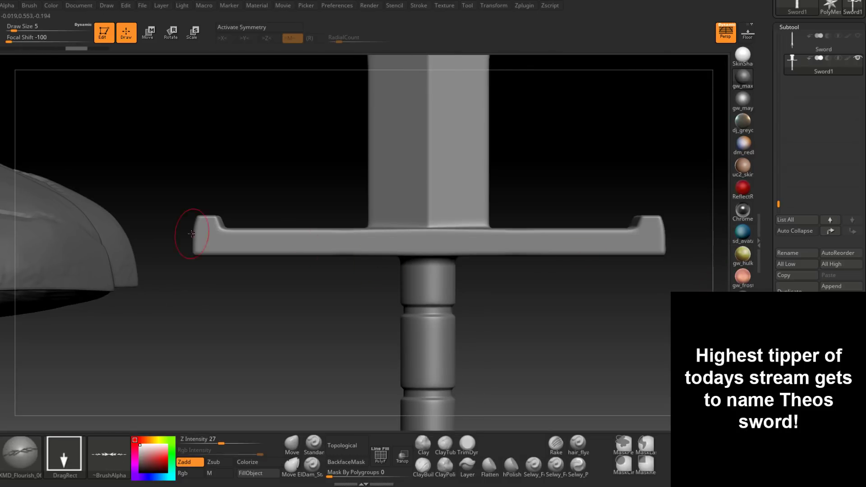
Try a leafy XMD_Flourish stamp on one end of the crossguard.
{"action": "mouse_move", "coordinate": [203, 242]}
{"action": "left_mouse_down"}
{"action": "mouse_move", "coordinate": [237, 242]}
{"action": "mouse_move", "coordinate": [236, 312]}
{"action": "left_mouse_up"}
{"action": "key", "text": "ctrl+z"}
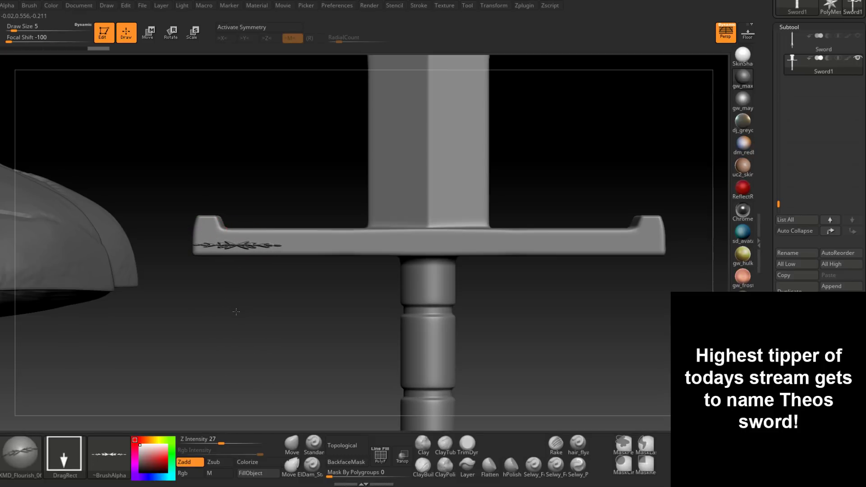
{"action": "key", "text": "ctrl+z"}
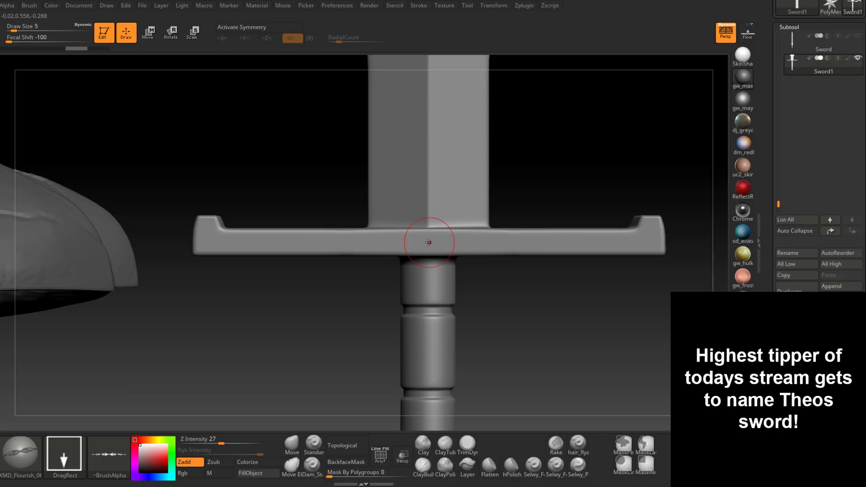
Stamp the leafy XMD_Flourish ornament at Z Intensity 27 across the centre of the crossguard's face.
{"action": "left_click_drag", "start_coordinate": [429, 241], "coordinate": [429, 310]}
{"action": "key", "text": "ctrl"}
{"action": "key", "text": "ctrl+z"}
{"action": "left_click_drag", "start_coordinate": [429, 236], "coordinate": [431, 384]}
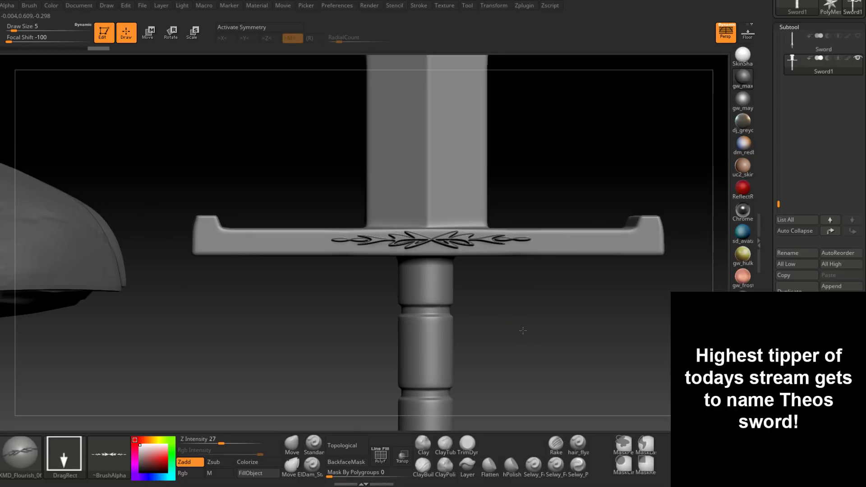
{"action": "mouse_move", "coordinate": [522, 331]}
{"action": "left_mouse_down"}
{"action": "mouse_move", "coordinate": [521, 318]}
{"action": "mouse_move", "coordinate": [476, 303]}
{"action": "mouse_move", "coordinate": [469, 315]}
{"action": "mouse_move", "coordinate": [488, 338]}
{"action": "mouse_move", "coordinate": [464, 341]}
{"action": "mouse_move", "coordinate": [469, 300]}
{"action": "left_mouse_up"}
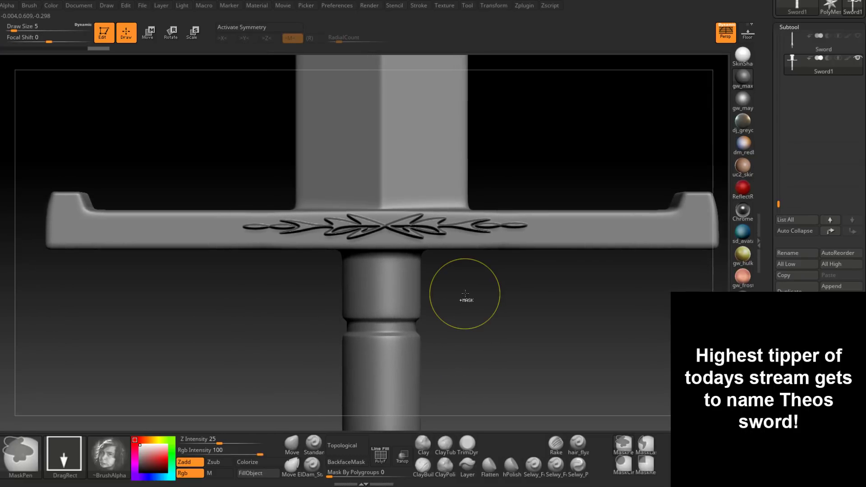
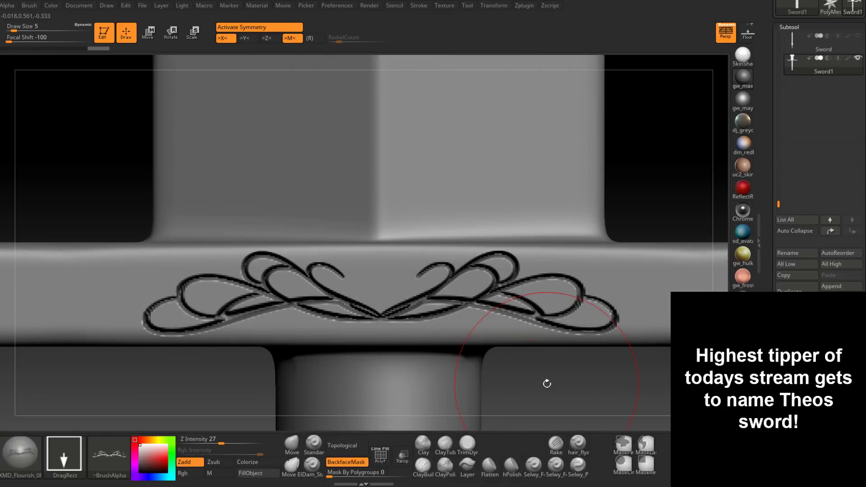
Try smoothing the inner strands of the flourish on the crossguard's face at Draw Size 2.
{"action": "key", "text": "shift"}
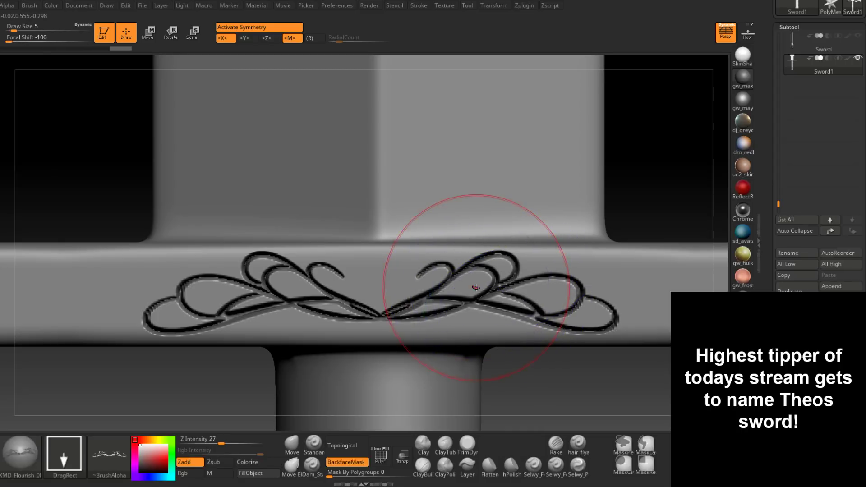
{"action": "key", "text": "space"}
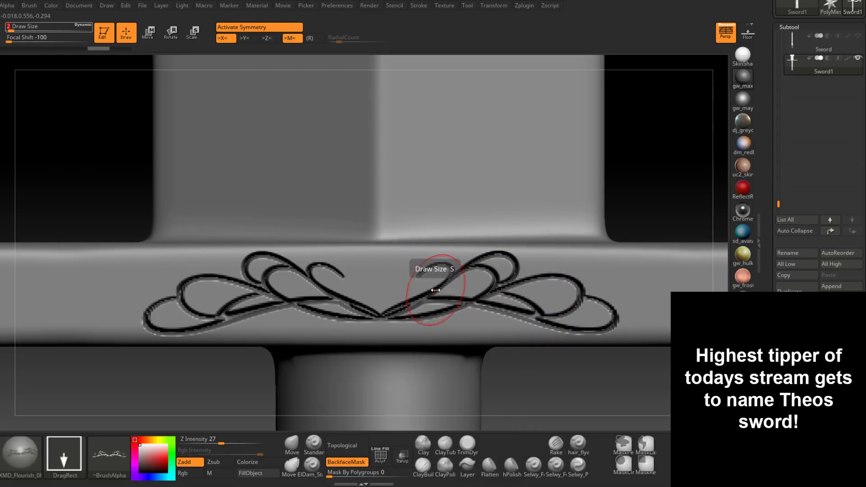
{"action": "key", "text": "shift"}
{"action": "mouse_move", "coordinate": [384, 309]}
{"action": "left_mouse_down", "text": "shift"}
{"action": "mouse_move", "coordinate": [397, 291]}
{"action": "mouse_move", "coordinate": [446, 264]}
{"action": "mouse_move", "coordinate": [490, 268]}
{"action": "mouse_move", "coordinate": [457, 257]}
{"action": "mouse_move", "coordinate": [450, 270]}
{"action": "mouse_move", "coordinate": [511, 265]}
{"action": "mouse_move", "coordinate": [500, 270]}
{"action": "mouse_move", "coordinate": [506, 251]}
{"action": "mouse_move", "coordinate": [482, 286]}
{"action": "mouse_move", "coordinate": [599, 293]}
{"action": "mouse_move", "coordinate": [605, 308]}
{"action": "mouse_move", "coordinate": [593, 325]}
{"action": "mouse_move", "coordinate": [517, 313]}
{"action": "mouse_move", "coordinate": [531, 300]}
{"action": "mouse_move", "coordinate": [402, 307]}
{"action": "left_mouse_up", "text": "shift"}
Undo the smoothing passes made on the crossguard's flourish.
{"action": "key", "text": "ctrl+z"}
{"action": "key", "text": "ctrl+z"}
{"action": "key", "text": "ctrl+z"}
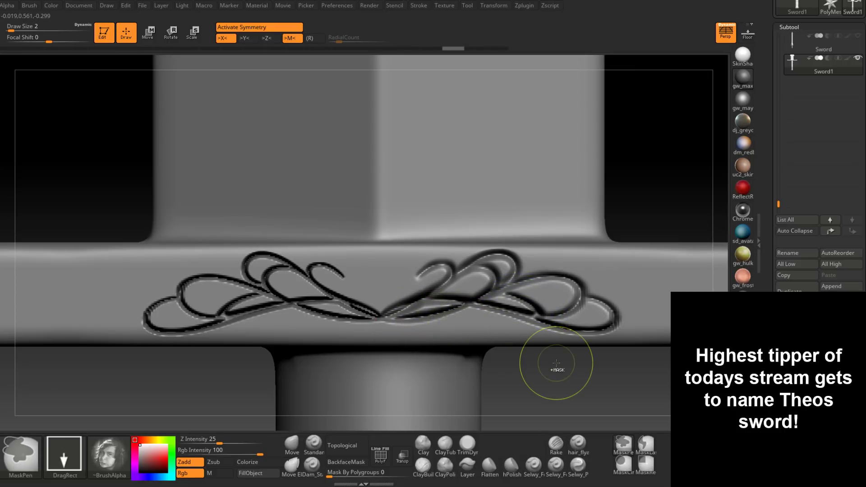
{"action": "key", "text": "ctrl+z"}
{"action": "key", "text": "ctrl+z"}
{"action": "key", "text": "ctrl+z"}
{"action": "key", "text": "ctrl+z"}
{"action": "key", "text": "ctrl+z"}
{"action": "key", "text": "ctrl+z"}
{"action": "key", "text": "ctrl+z"}
{"action": "key", "text": "ctrl+z"}
{"action": "key", "text": "ctrl+z"}
{"action": "key", "text": "ctrl+z"}
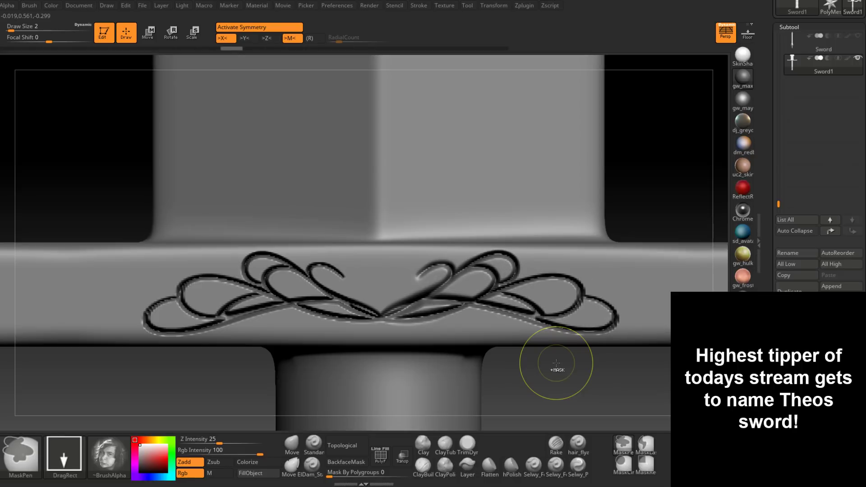
{"action": "key", "text": "ctrl+z"}
{"action": "key", "text": "ctrl+z"}
{"action": "key", "text": "ctrl+z"}
{"action": "key", "text": "ctrl+z"}
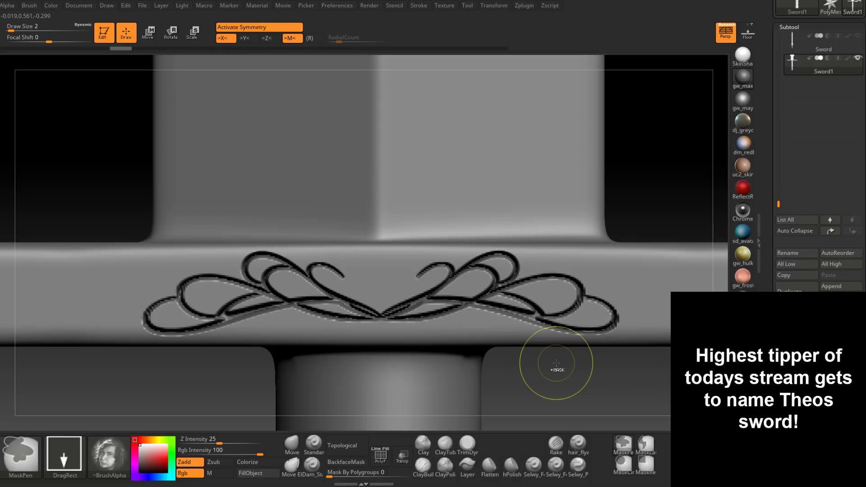
{"action": "key", "text": "ctrl+shift+z"}
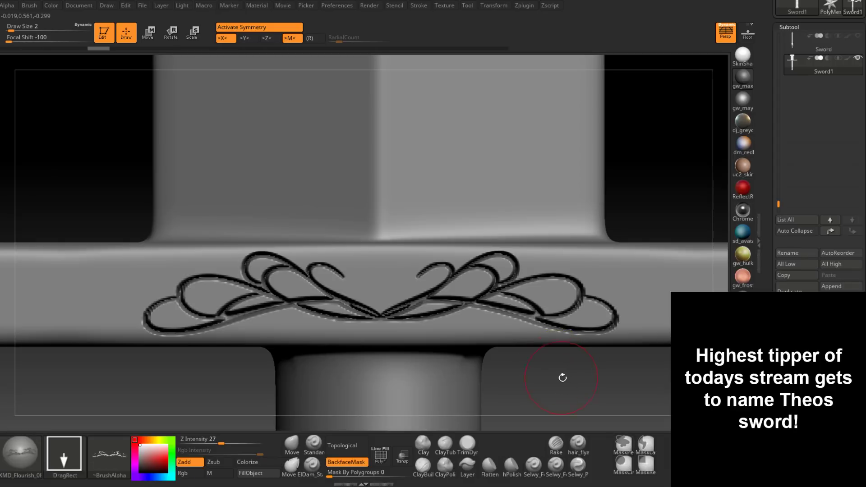
Undo the flourish stamp on the crossguard so its face is plain.
{"action": "left_click_drag", "start_coordinate": [568, 379], "coordinate": [514, 359], "text": "alt"}
{"action": "mouse_move", "coordinate": [515, 359]}
{"action": "right_mouse_down", "text": "ctrl"}
{"action": "mouse_move", "coordinate": [409, 355]}
{"action": "mouse_move", "coordinate": [499, 352]}
{"action": "mouse_move", "coordinate": [477, 362]}
{"action": "mouse_move", "coordinate": [471, 347]}
{"action": "right_mouse_up", "text": "ctrl"}
{"action": "key", "text": "ctrl+z"}
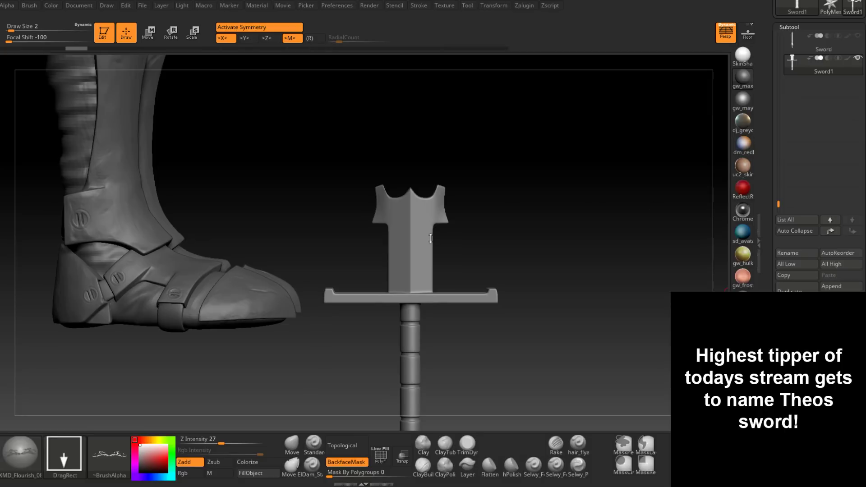
Try an XMD_Metal damage stamp on the blade collar's face, undo it and turn off symmetry.
{"action": "left_click_drag", "start_coordinate": [493, 215], "coordinate": [464, 220]}
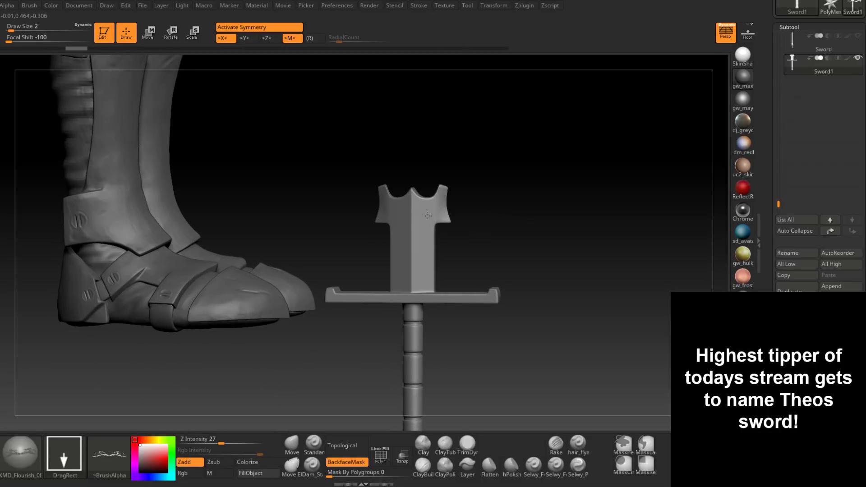
{"action": "key", "text": "ctrl+z"}
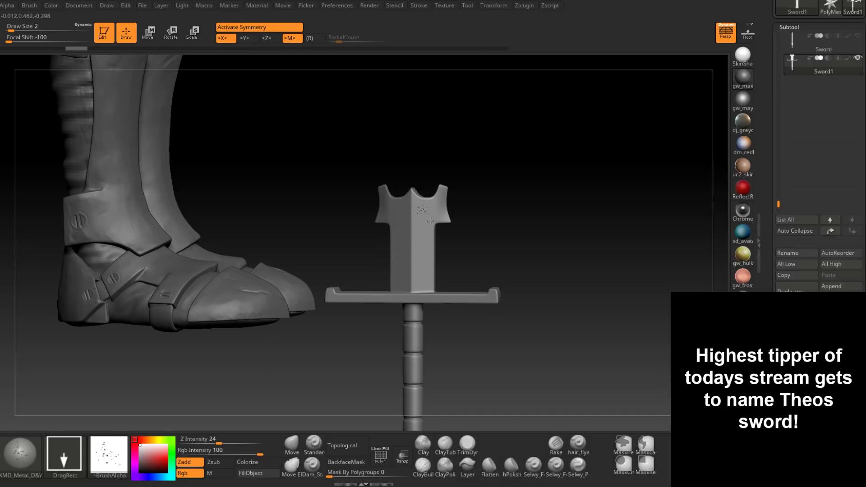
{"action": "left_click_drag", "start_coordinate": [509, 215], "coordinate": [506, 216]}
{"action": "key", "text": "x"}
{"action": "right_click_drag", "start_coordinate": [506, 216], "coordinate": [514, 261], "text": "ctrl"}
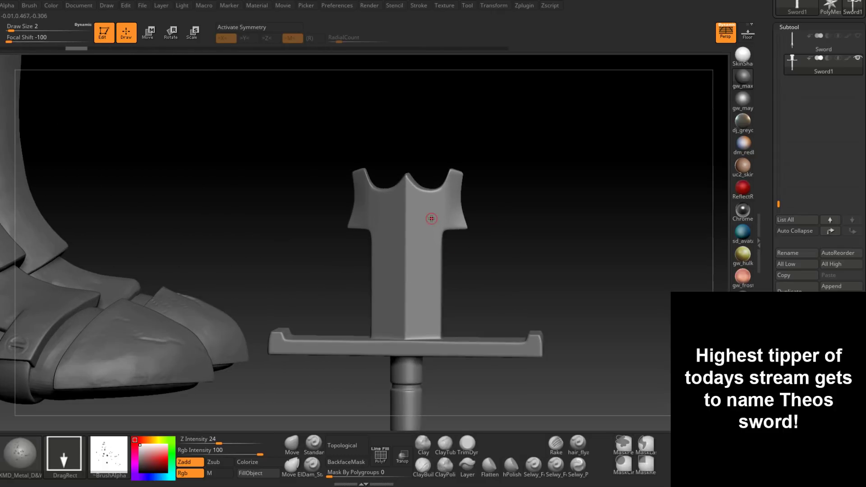
Try XMD_Metal damage stamps on the blade collar, lowering Z Intensity to 15.
{"action": "left_click_drag", "start_coordinate": [431, 219], "coordinate": [531, 221]}
{"action": "key", "text": "ctrl+z"}
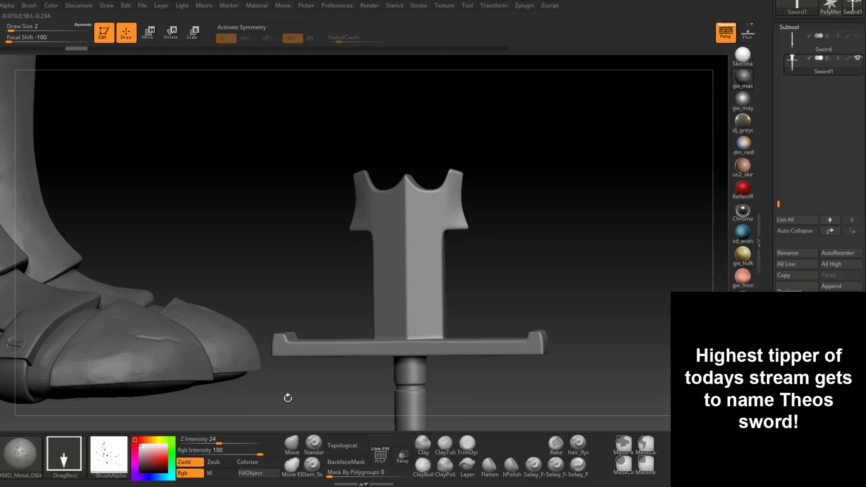
{"action": "left_click_drag", "start_coordinate": [219, 444], "coordinate": [210, 443]}
{"action": "left_click_drag", "start_coordinate": [442, 236], "coordinate": [437, 258]}
{"action": "left_click_drag", "start_coordinate": [506, 211], "coordinate": [516, 194]}
{"action": "mouse_move", "coordinate": [442, 210]}
{"action": "left_mouse_down"}
{"action": "mouse_move", "coordinate": [509, 197]}
{"action": "mouse_move", "coordinate": [448, 195]}
{"action": "left_mouse_up"}
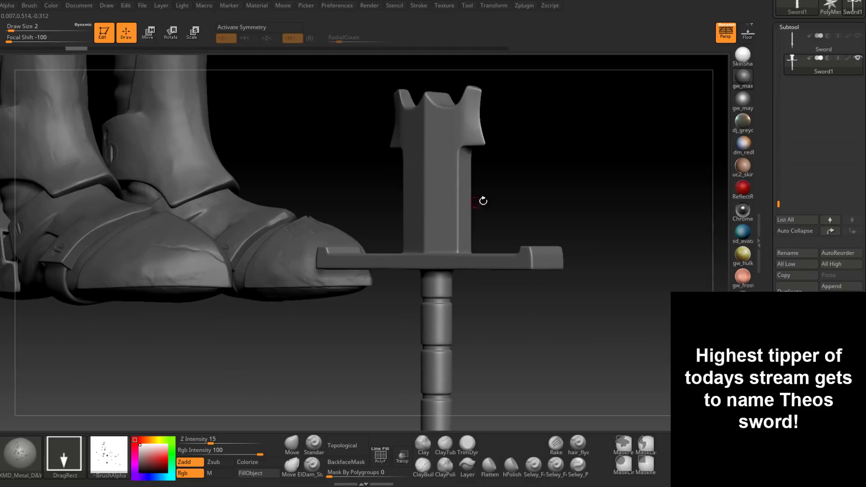
Roughen the right half of the blade collar's front with ClayBuildup strokes at Draw Size 7 and Z Intensity 20.
{"action": "left_click", "coordinate": [422, 467]}
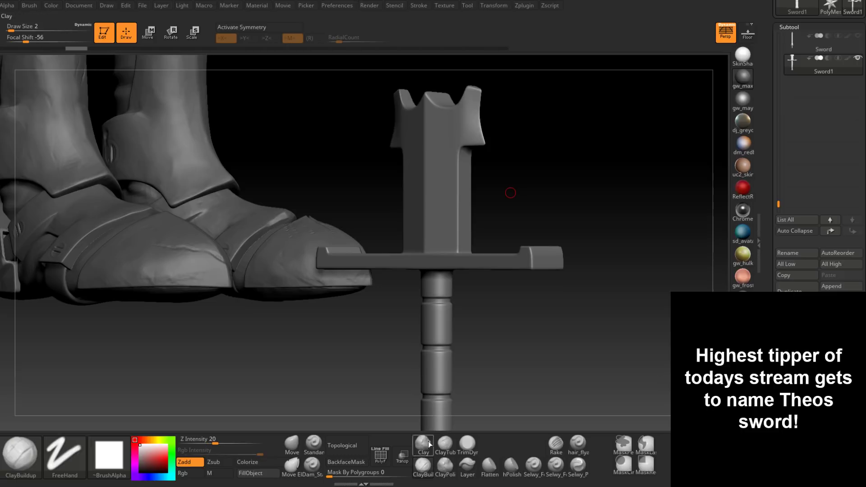
{"action": "mouse_move", "coordinate": [454, 160]}
{"action": "right_mouse_down"}
{"action": "mouse_move", "coordinate": [434, 225]}
{"action": "mouse_move", "coordinate": [433, 189]}
{"action": "right_mouse_up"}
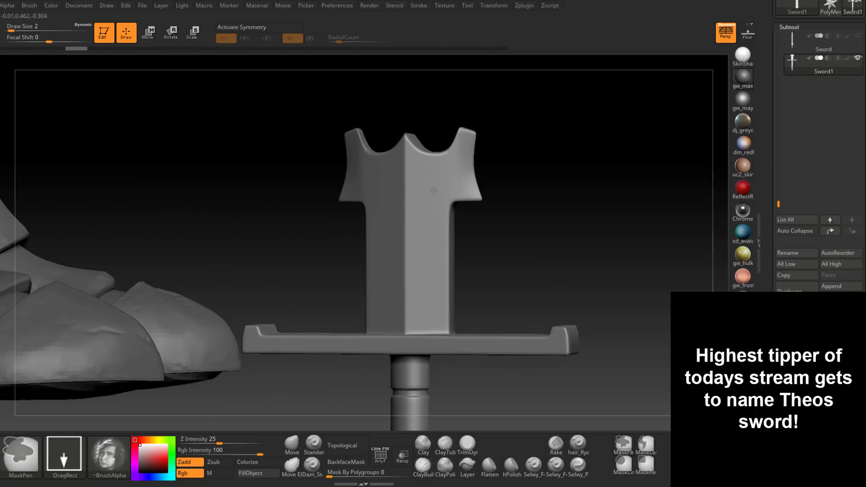
{"action": "key", "text": "space"}
{"action": "left_click_drag", "start_coordinate": [433, 193], "coordinate": [416, 184]}
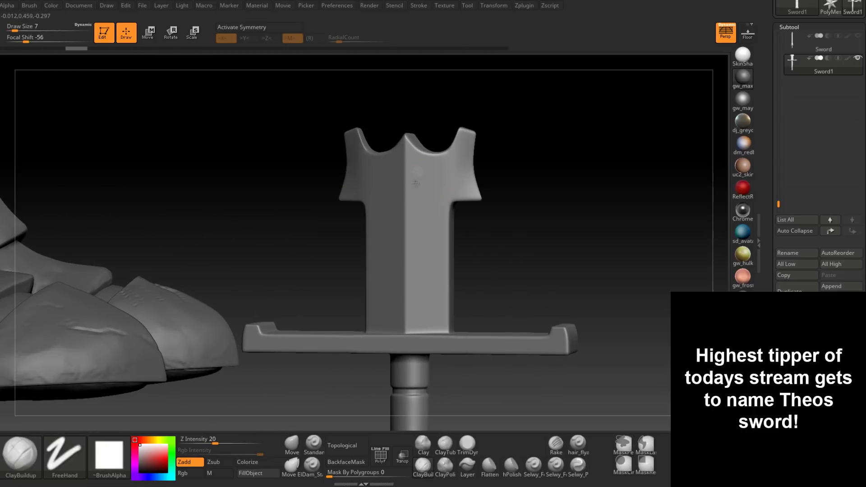
{"action": "left_click_drag", "start_coordinate": [413, 151], "coordinate": [416, 168]}
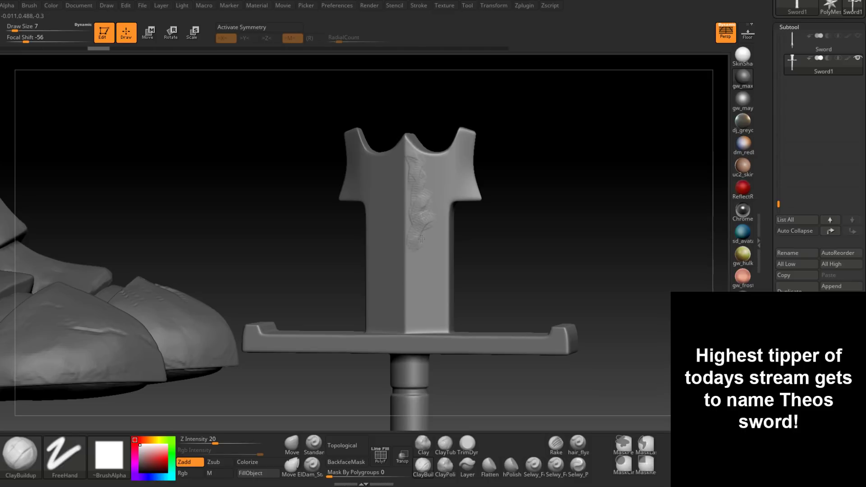
{"action": "left_click_drag", "start_coordinate": [421, 239], "coordinate": [414, 283]}
{"action": "mouse_move", "coordinate": [414, 320]}
{"action": "left_mouse_down"}
{"action": "mouse_move", "coordinate": [434, 318]}
{"action": "mouse_move", "coordinate": [438, 294]}
{"action": "mouse_move", "coordinate": [427, 208]}
{"action": "left_mouse_up"}
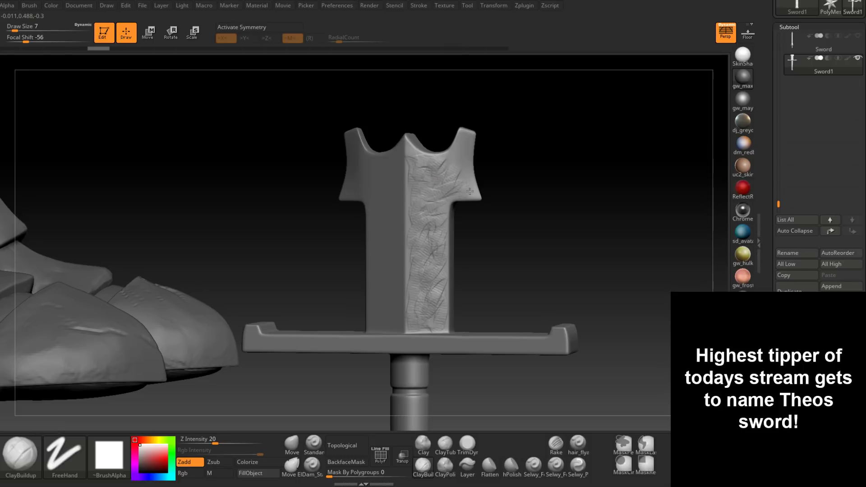
Add finer ClayBuildup strokes at Draw Size 4 over the collar's right front half, including its flared tip and edges.
{"action": "right_click_drag", "start_coordinate": [469, 191], "coordinate": [455, 225]}
{"action": "key", "text": "space"}
{"action": "left_click_drag", "start_coordinate": [469, 190], "coordinate": [467, 190]}
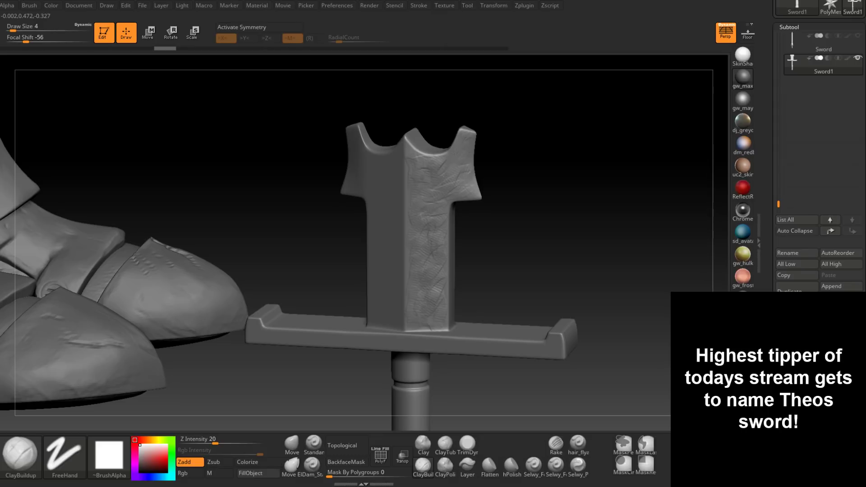
{"action": "right_click_drag", "start_coordinate": [462, 147], "coordinate": [453, 166]}
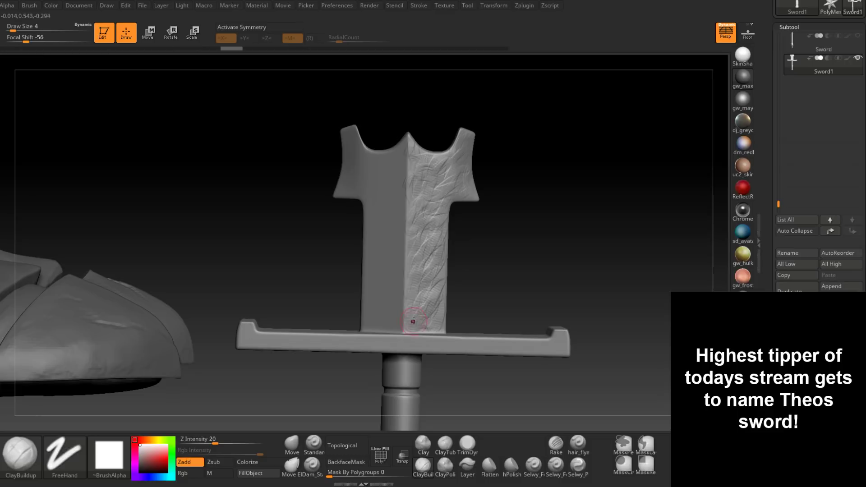
Roughen the left half of the blade collar's front with ClayBuildup strokes at Draw Size 7.
{"action": "right_click_drag", "start_coordinate": [414, 304], "coordinate": [382, 332]}
{"action": "key", "text": "space"}
{"action": "mouse_move", "coordinate": [397, 278]}
{"action": "left_mouse_down"}
{"action": "mouse_move", "coordinate": [372, 275]}
{"action": "mouse_move", "coordinate": [370, 300]}
{"action": "mouse_move", "coordinate": [381, 324]}
{"action": "mouse_move", "coordinate": [390, 291]}
{"action": "mouse_move", "coordinate": [380, 255]}
{"action": "left_mouse_up"}
{"action": "key", "text": "Return"}
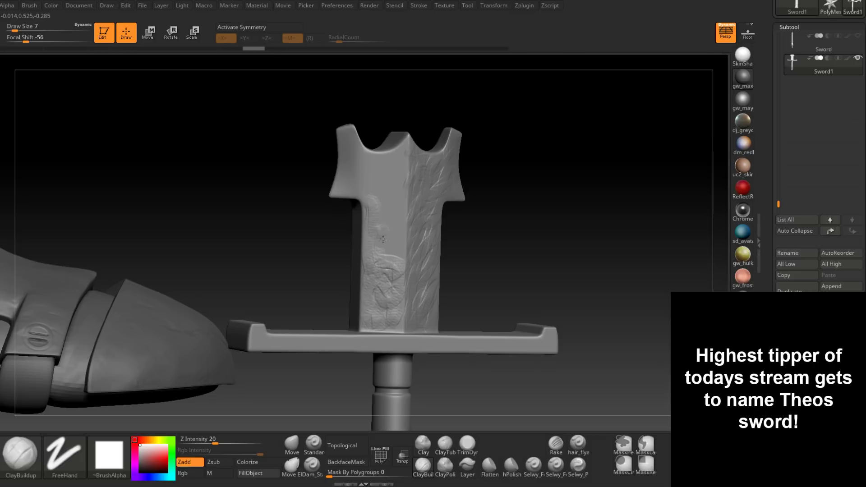
{"action": "left_click_drag", "start_coordinate": [389, 210], "coordinate": [398, 160]}
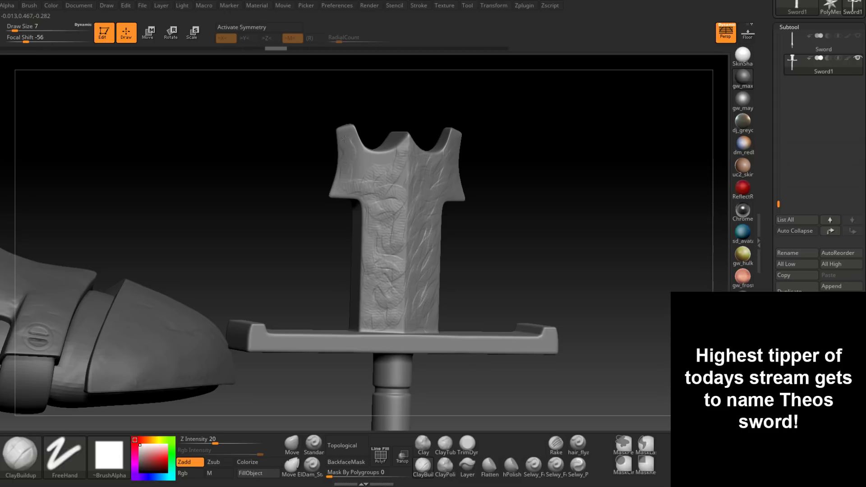
Turn to the collar's back and cover its left half with ClayBuildup strokes from the flared tip to the crossguard.
{"action": "right_click_drag", "start_coordinate": [398, 162], "coordinate": [392, 184]}
{"action": "right_click_drag", "start_coordinate": [518, 171], "coordinate": [376, 207]}
{"action": "left_click_drag", "start_coordinate": [375, 207], "coordinate": [379, 192]}
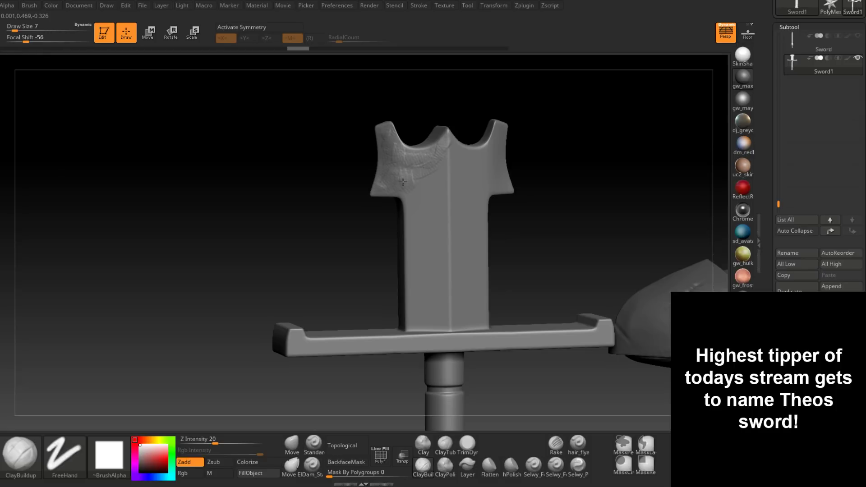
{"action": "left_click_drag", "start_coordinate": [403, 181], "coordinate": [422, 173]}
{"action": "left_click_drag", "start_coordinate": [424, 204], "coordinate": [436, 219]}
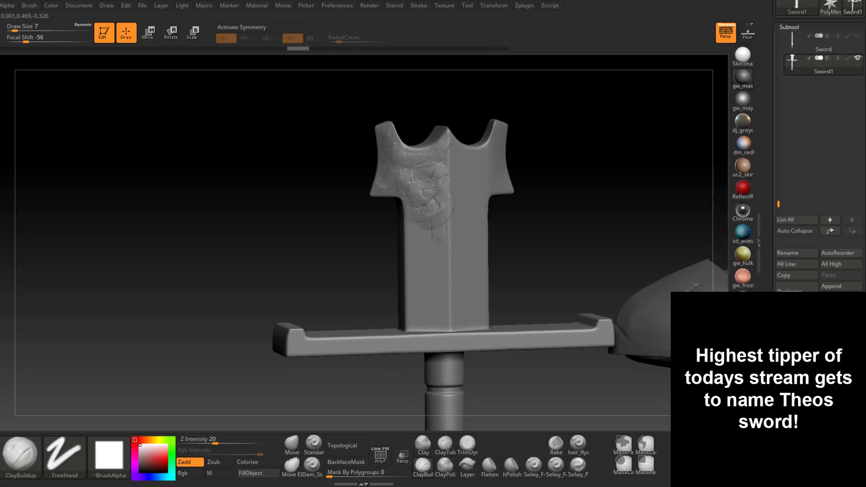
{"action": "left_click_drag", "start_coordinate": [413, 263], "coordinate": [445, 242]}
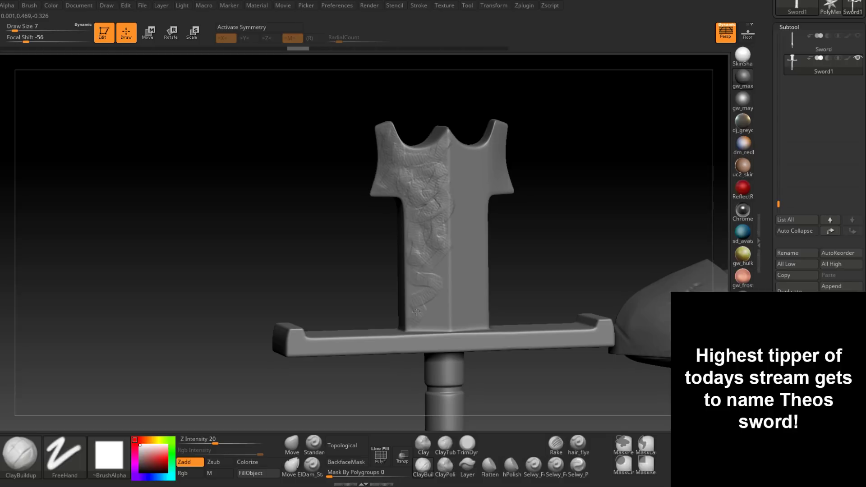
{"action": "mouse_move", "coordinate": [424, 312]}
{"action": "left_mouse_down"}
{"action": "mouse_move", "coordinate": [437, 255]}
{"action": "mouse_move", "coordinate": [440, 281]}
{"action": "left_mouse_up"}
Cover the right half of the collar's back with matching ClayBuildup strokes down to the crossguard.
{"action": "right_click_drag", "start_coordinate": [468, 277], "coordinate": [470, 193]}
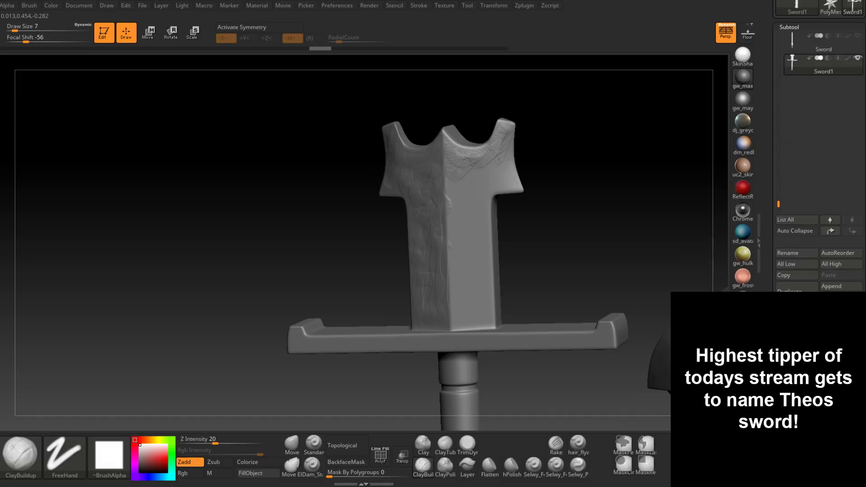
{"action": "left_click_drag", "start_coordinate": [457, 187], "coordinate": [484, 189]}
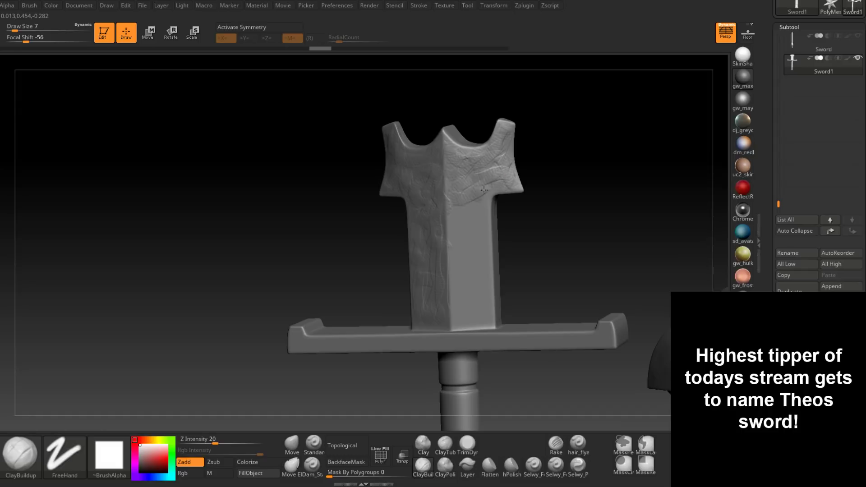
{"action": "mouse_move", "coordinate": [467, 222]}
{"action": "left_mouse_down"}
{"action": "mouse_move", "coordinate": [466, 232]}
{"action": "mouse_move", "coordinate": [485, 221]}
{"action": "mouse_move", "coordinate": [465, 271]}
{"action": "left_mouse_up"}
{"action": "right_click_drag", "start_coordinate": [470, 271], "coordinate": [480, 271]}
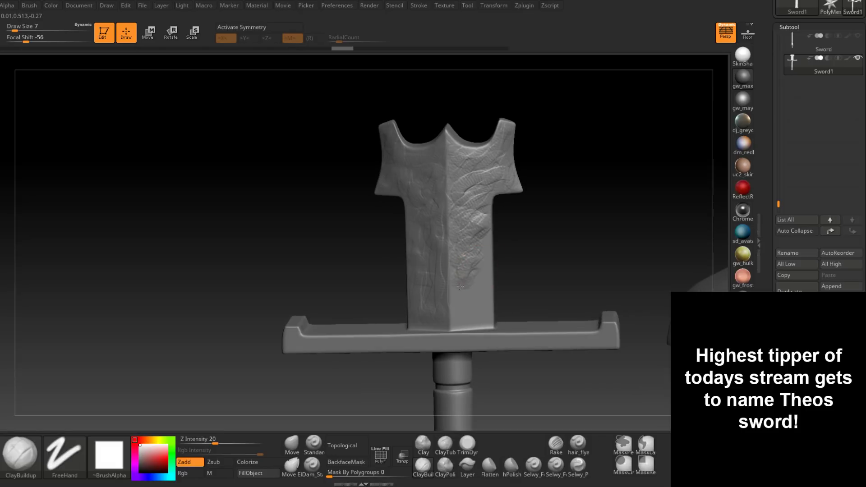
{"action": "mouse_move", "coordinate": [459, 286]}
{"action": "left_mouse_down"}
{"action": "mouse_move", "coordinate": [464, 324]}
{"action": "mouse_move", "coordinate": [482, 303]}
{"action": "left_mouse_up"}
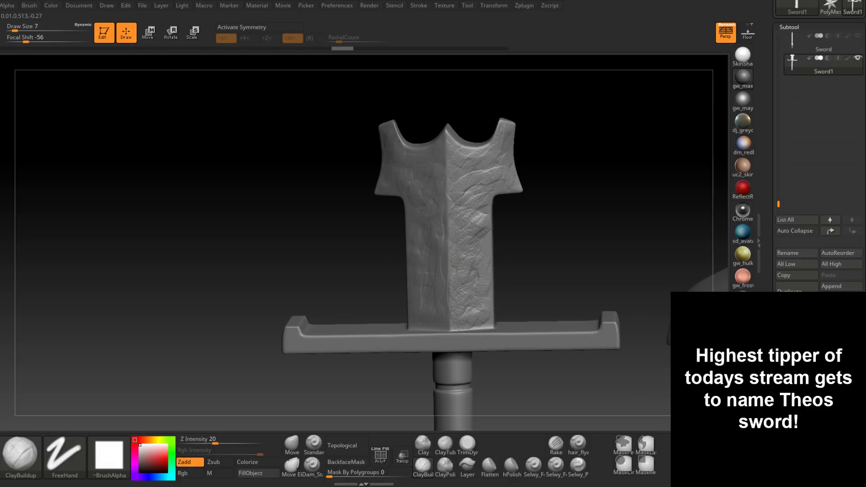
{"action": "left_click_drag", "start_coordinate": [484, 256], "coordinate": [484, 248]}
Roughen the collar's narrow side faces and the recesses under its flared tips with ClayBuildup at Draw Sizes 7 and 4.
{"action": "mouse_move", "coordinate": [484, 248]}
{"action": "right_mouse_down"}
{"action": "mouse_move", "coordinate": [470, 261]}
{"action": "mouse_move", "coordinate": [479, 274]}
{"action": "mouse_move", "coordinate": [521, 274]}
{"action": "mouse_move", "coordinate": [448, 212]}
{"action": "mouse_move", "coordinate": [445, 239]}
{"action": "right_mouse_up"}
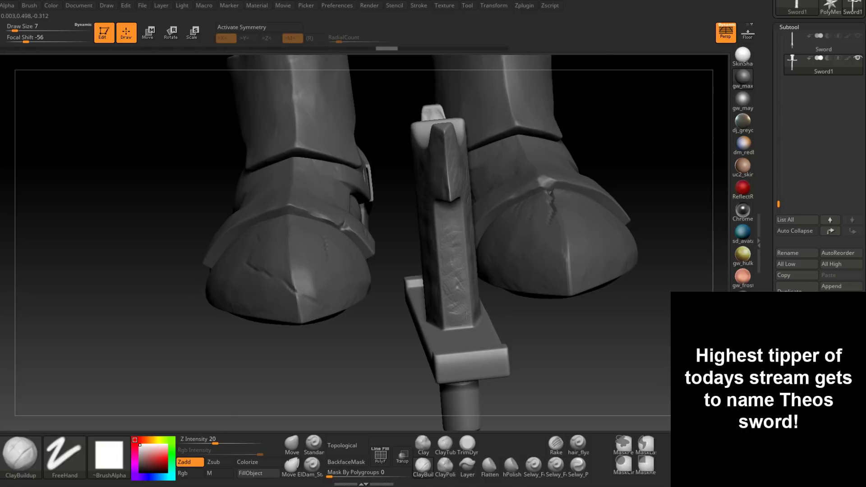
{"action": "right_click_drag", "start_coordinate": [466, 314], "coordinate": [443, 273]}
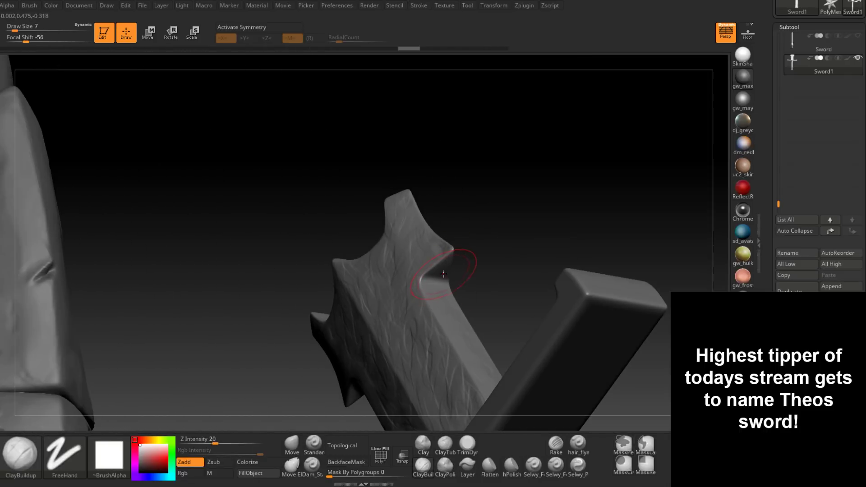
{"action": "key", "text": "space"}
{"action": "left_click_drag", "start_coordinate": [443, 274], "coordinate": [436, 277]}
{"action": "mouse_move", "coordinate": [454, 276]}
{"action": "right_mouse_down"}
{"action": "mouse_move", "coordinate": [466, 257]}
{"action": "mouse_move", "coordinate": [415, 220]}
{"action": "mouse_move", "coordinate": [465, 242]}
{"action": "mouse_move", "coordinate": [474, 193]}
{"action": "right_mouse_up"}
{"action": "key", "text": "space"}
{"action": "mouse_move", "coordinate": [473, 195]}
{"action": "left_mouse_down"}
{"action": "mouse_move", "coordinate": [517, 173]}
{"action": "mouse_move", "coordinate": [417, 201]}
{"action": "mouse_move", "coordinate": [392, 221]}
{"action": "left_mouse_up"}
{"action": "mouse_move", "coordinate": [394, 228]}
{"action": "right_mouse_down"}
{"action": "mouse_move", "coordinate": [369, 229]}
{"action": "mouse_move", "coordinate": [384, 218]}
{"action": "right_mouse_up"}
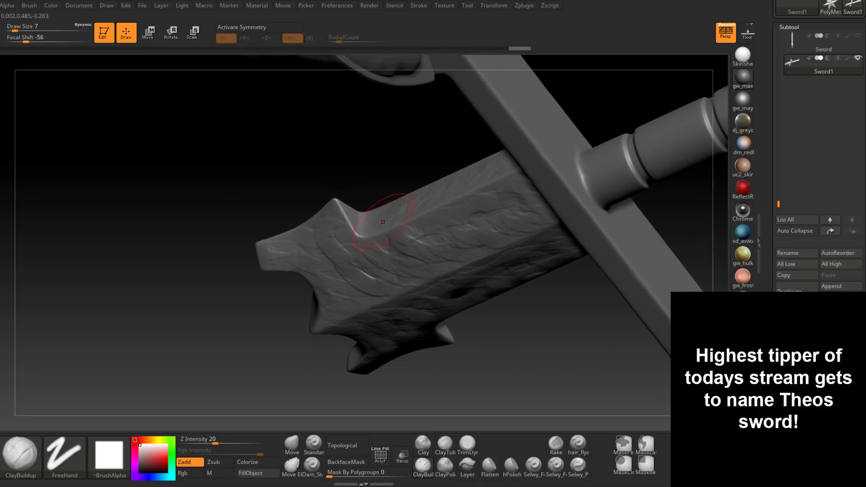
{"action": "key", "text": "space"}
{"action": "left_click_drag", "start_coordinate": [388, 217], "coordinate": [384, 217]}
{"action": "right_click_drag", "start_coordinate": [348, 222], "coordinate": [270, 243]}
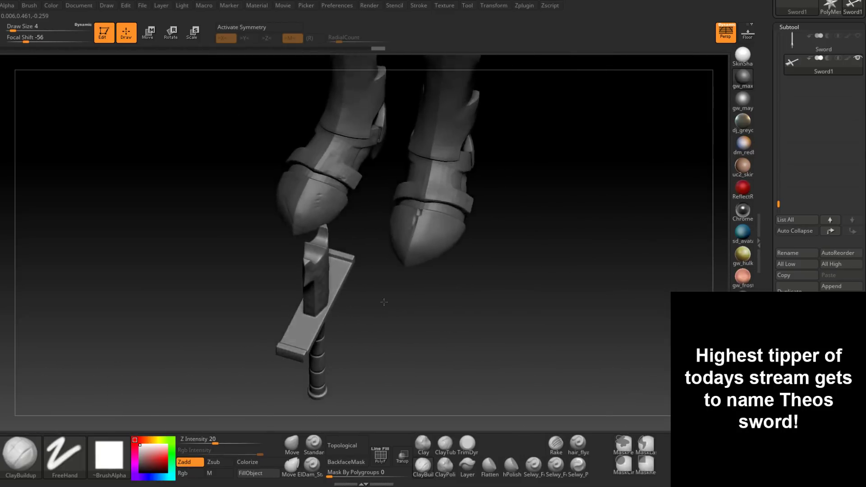
Flatten the ClayBuildup texture on the right half of the collar's broad face with TrimDynamic at Draw Size 7, down to the crossguard.
{"action": "mouse_move", "coordinate": [318, 292]}
{"action": "right_mouse_down"}
{"action": "mouse_move", "coordinate": [309, 295]}
{"action": "mouse_move", "coordinate": [326, 314]}
{"action": "mouse_move", "coordinate": [330, 268]}
{"action": "mouse_move", "coordinate": [345, 265]}
{"action": "mouse_move", "coordinate": [414, 302]}
{"action": "right_mouse_up"}
{"action": "left_click", "coordinate": [467, 444]}
{"action": "mouse_move", "coordinate": [387, 272]}
{"action": "right_mouse_down"}
{"action": "mouse_move", "coordinate": [355, 247]}
{"action": "mouse_move", "coordinate": [361, 224]}
{"action": "right_mouse_up"}
{"action": "right_click", "coordinate": [355, 247]}
{"action": "left_click", "coordinate": [356, 246]}
{"action": "right_click", "coordinate": [360, 218]}
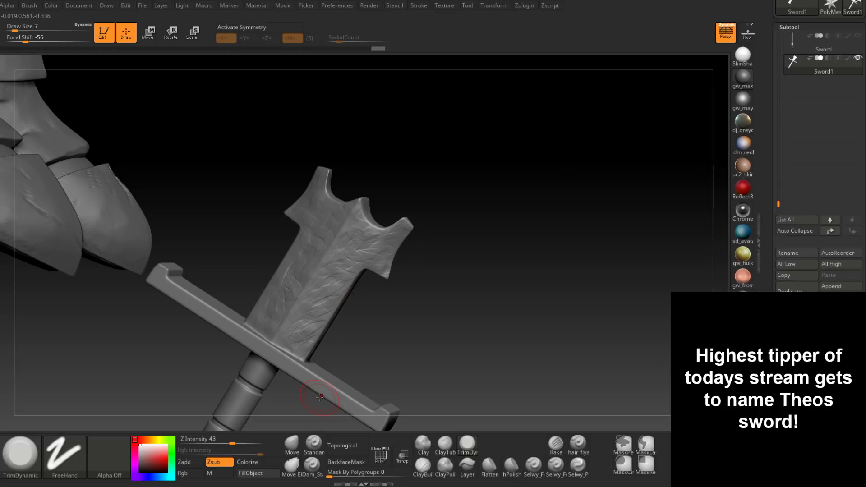
{"action": "right_click_drag", "start_coordinate": [361, 237], "coordinate": [357, 238]}
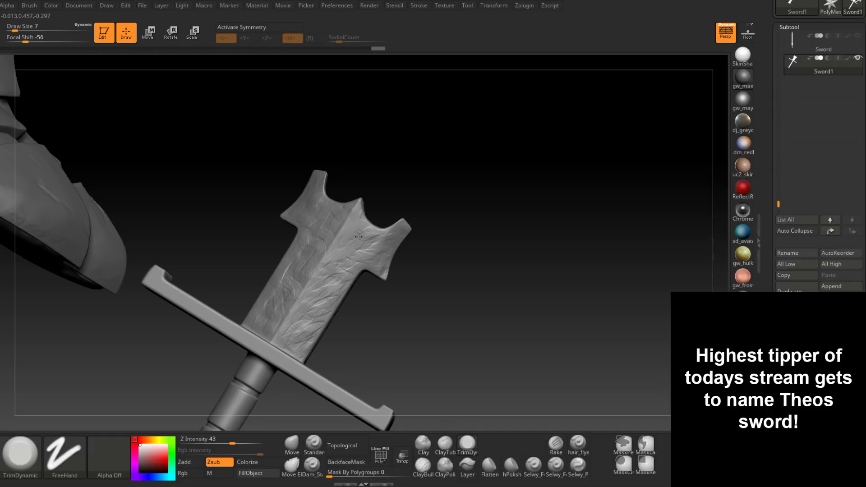
{"action": "right_click_drag", "start_coordinate": [357, 253], "coordinate": [382, 252]}
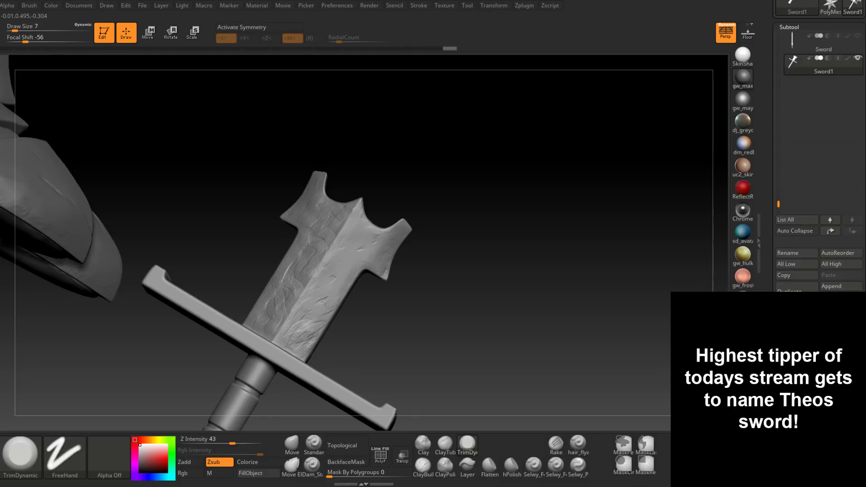
{"action": "right_click_drag", "start_coordinate": [319, 321], "coordinate": [311, 309]}
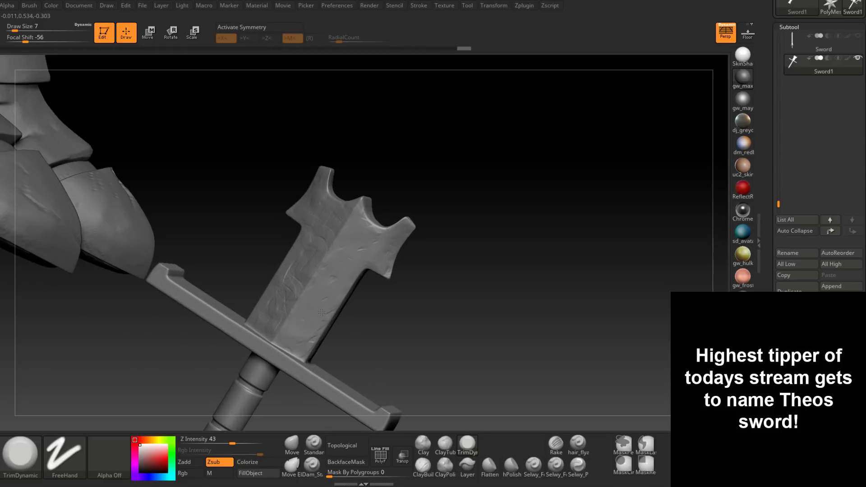
{"action": "right_click_drag", "start_coordinate": [321, 312], "coordinate": [337, 252]}
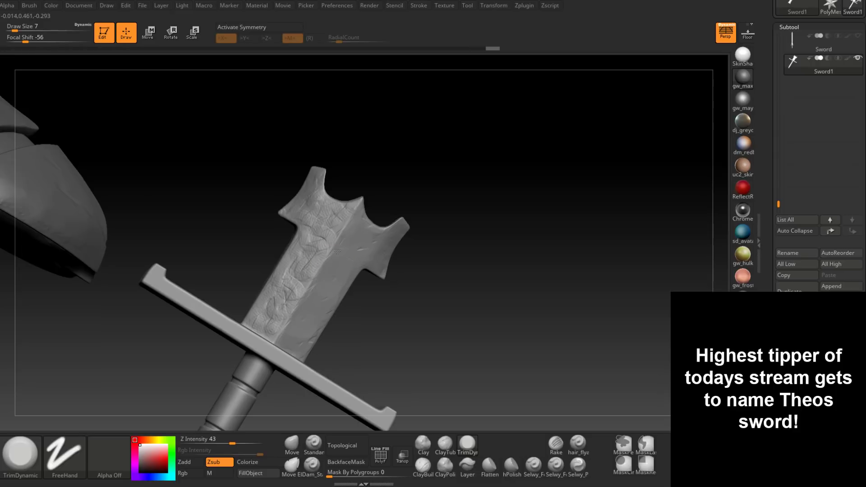
{"action": "right_click_drag", "start_coordinate": [298, 339], "coordinate": [317, 325]}
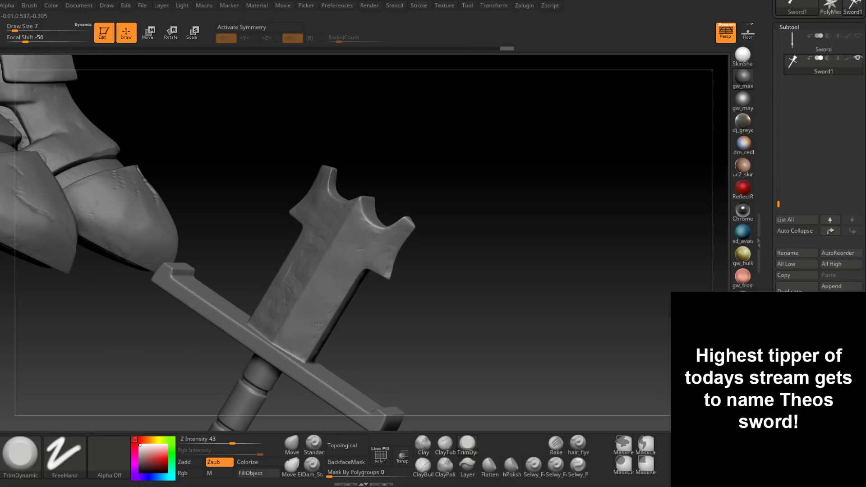
Trim the flared tip and notch edge of the collar's right half with TrimDynamic at Draw Sizes 4 and 2.
{"action": "right_click_drag", "start_coordinate": [324, 288], "coordinate": [344, 297], "text": "ctrl"}
{"action": "key", "text": "space"}
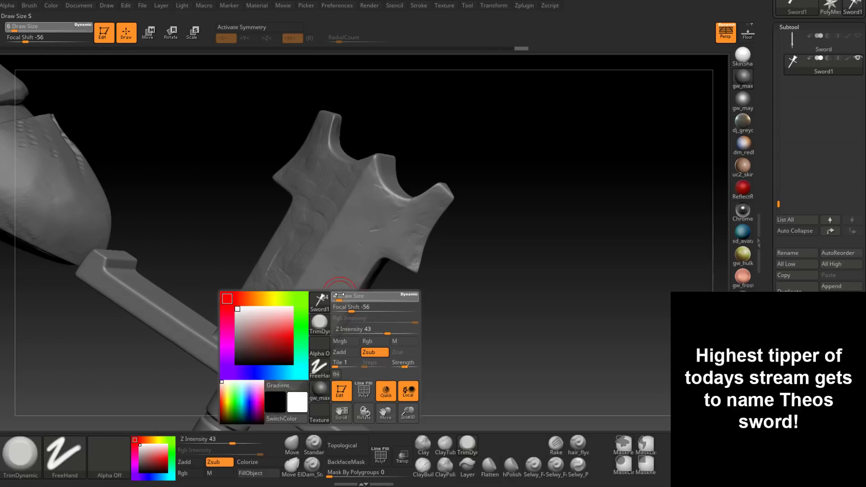
{"action": "left_click_drag", "start_coordinate": [345, 297], "coordinate": [341, 297]}
{"action": "mouse_move", "coordinate": [341, 297]}
{"action": "right_mouse_down"}
{"action": "mouse_move", "coordinate": [353, 267]}
{"action": "mouse_move", "coordinate": [417, 283]}
{"action": "mouse_move", "coordinate": [411, 295]}
{"action": "right_mouse_up"}
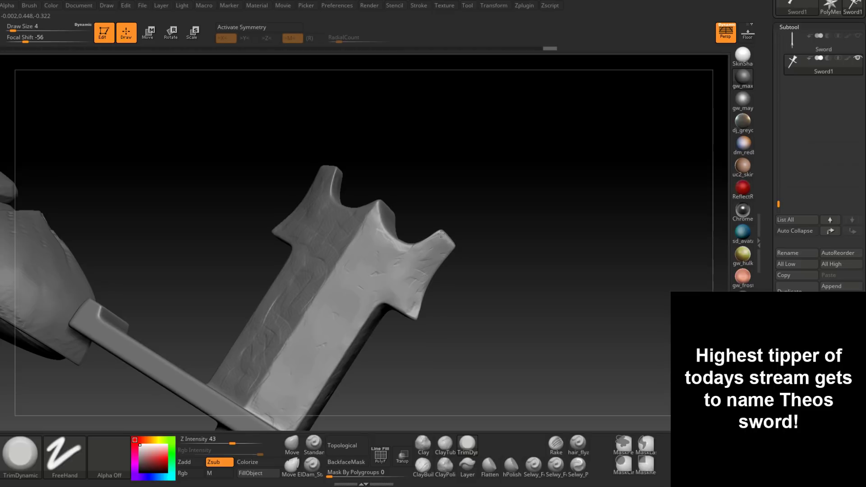
{"action": "right_click_drag", "start_coordinate": [442, 246], "coordinate": [428, 295]}
{"action": "key", "text": "space"}
{"action": "left_click_drag", "start_coordinate": [416, 300], "coordinate": [414, 300]}
{"action": "right_click_drag", "start_coordinate": [444, 250], "coordinate": [442, 286]}
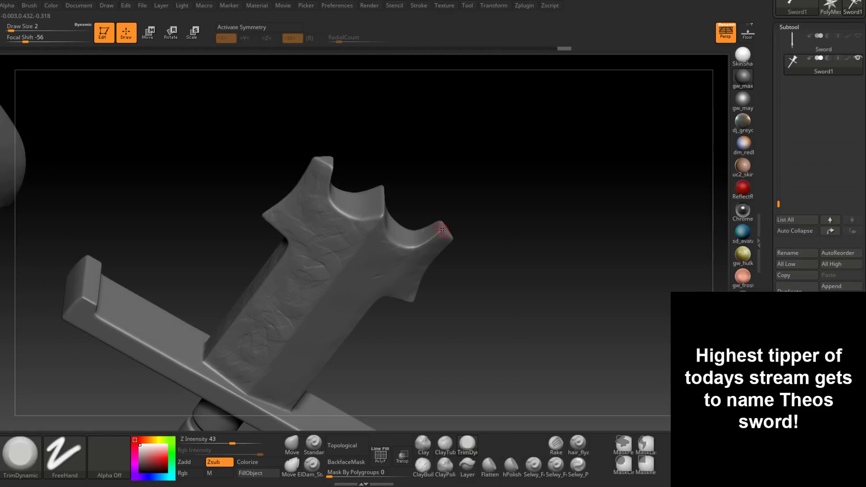
{"action": "right_click_drag", "start_coordinate": [439, 233], "coordinate": [416, 247]}
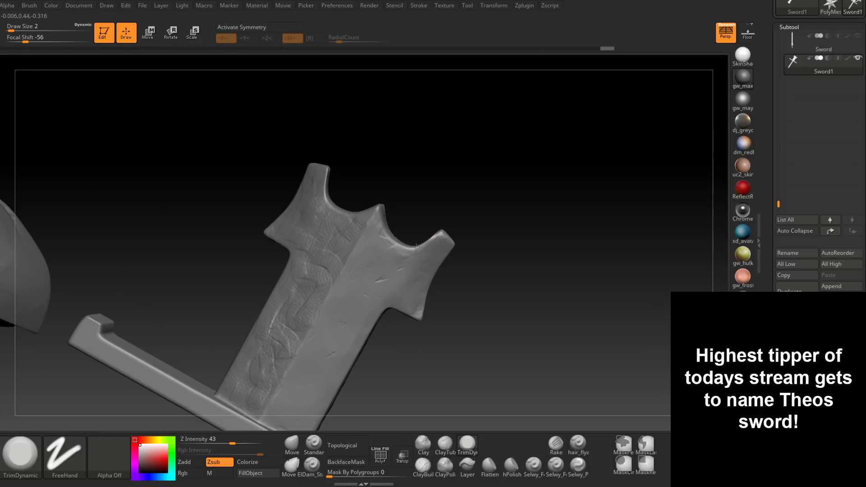
Smooth the flared upper part of the collar's left half with TrimDynamic at Draw Size 4.
{"action": "left_click_drag", "start_coordinate": [387, 240], "coordinate": [385, 230]}
{"action": "mouse_move", "coordinate": [367, 193]}
{"action": "left_mouse_down"}
{"action": "mouse_move", "coordinate": [354, 202]}
{"action": "mouse_move", "coordinate": [358, 230]}
{"action": "left_mouse_up"}
{"action": "key", "text": "space"}
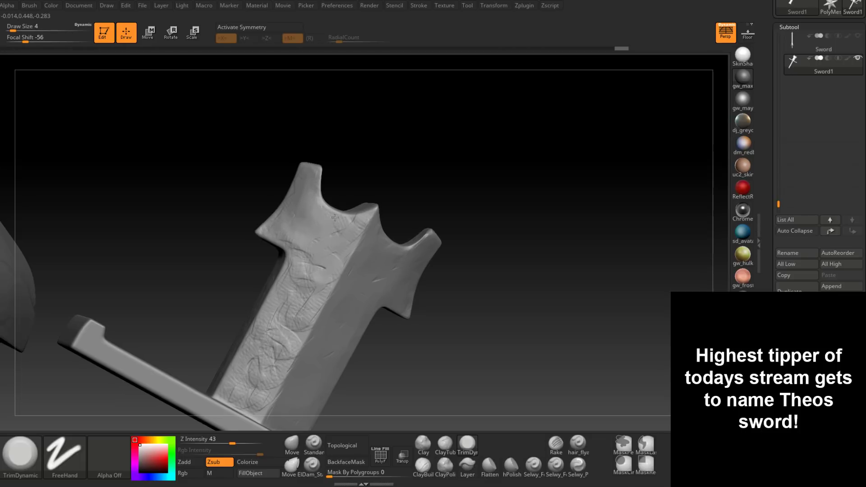
{"action": "mouse_move", "coordinate": [354, 221]}
{"action": "left_mouse_down"}
{"action": "mouse_move", "coordinate": [363, 220]}
{"action": "mouse_move", "coordinate": [361, 195]}
{"action": "mouse_move", "coordinate": [388, 197]}
{"action": "mouse_move", "coordinate": [315, 237]}
{"action": "left_mouse_up"}
{"action": "right_click_drag", "start_coordinate": [307, 205], "coordinate": [296, 199]}
{"action": "left_click_drag", "start_coordinate": [299, 185], "coordinate": [290, 201]}
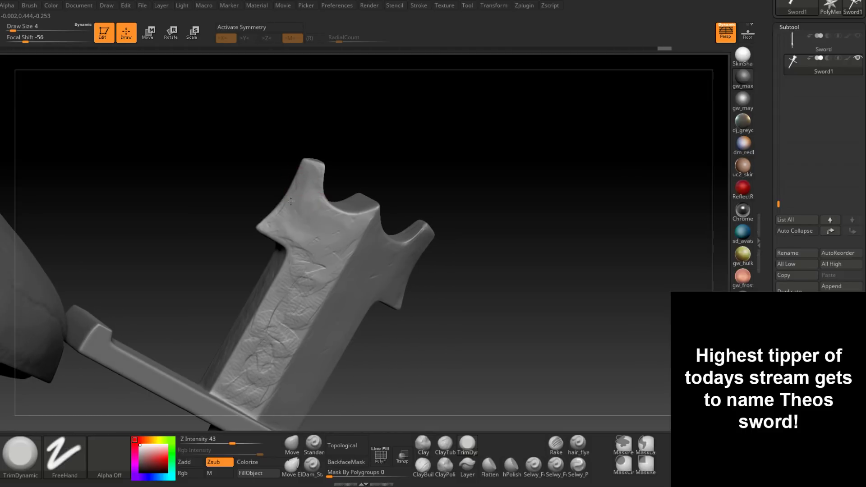
{"action": "right_click_drag", "start_coordinate": [273, 226], "coordinate": [318, 195]}
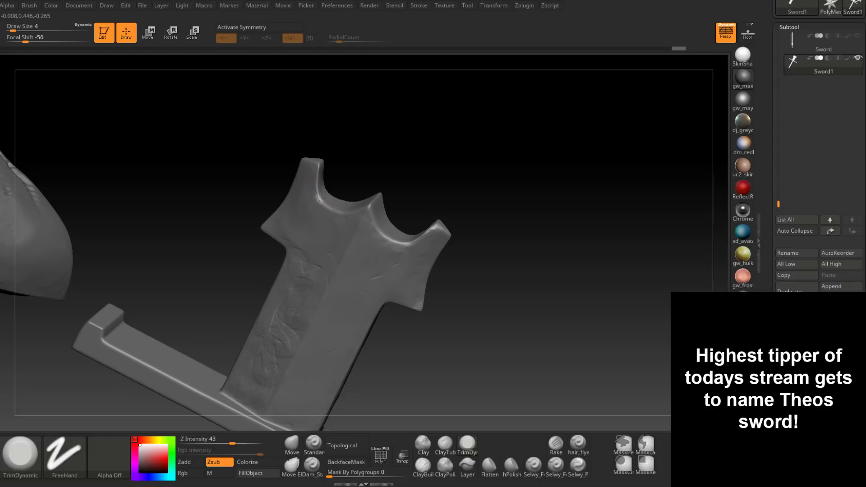
Trim the rim of the notch beside the left flared tip, reducing TrimDynamic to Draw Size 3.
{"action": "left_click_drag", "start_coordinate": [319, 197], "coordinate": [323, 205]}
{"action": "right_click_drag", "start_coordinate": [323, 205], "coordinate": [319, 197]}
{"action": "key", "text": "["}
{"action": "mouse_move", "coordinate": [319, 197]}
{"action": "left_mouse_down"}
{"action": "mouse_move", "coordinate": [316, 187]}
{"action": "mouse_move", "coordinate": [323, 201]}
{"action": "left_mouse_up"}
{"action": "mouse_move", "coordinate": [337, 212]}
{"action": "right_mouse_down"}
{"action": "mouse_move", "coordinate": [344, 204]}
{"action": "mouse_move", "coordinate": [354, 214]}
{"action": "mouse_move", "coordinate": [324, 293]}
{"action": "mouse_move", "coordinate": [324, 233]}
{"action": "right_mouse_up"}
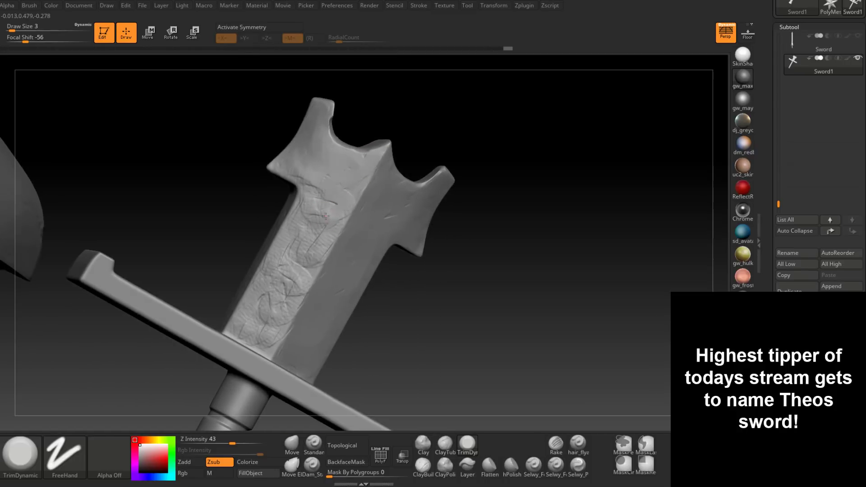
Flatten the rest of the left half's rough texture down to the crossguard with TrimDynamic at Draw Size 7.
{"action": "key", "text": "space"}
{"action": "mouse_move", "coordinate": [316, 194]}
{"action": "left_mouse_down"}
{"action": "mouse_move", "coordinate": [305, 259]}
{"action": "mouse_move", "coordinate": [292, 267]}
{"action": "left_mouse_up"}
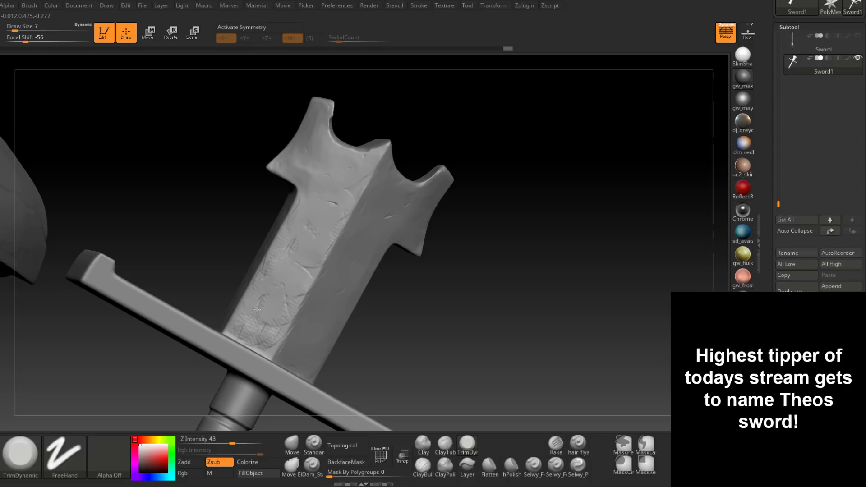
{"action": "mouse_move", "coordinate": [289, 303]}
{"action": "left_mouse_down"}
{"action": "mouse_move", "coordinate": [317, 266]}
{"action": "mouse_move", "coordinate": [271, 278]}
{"action": "left_mouse_up"}
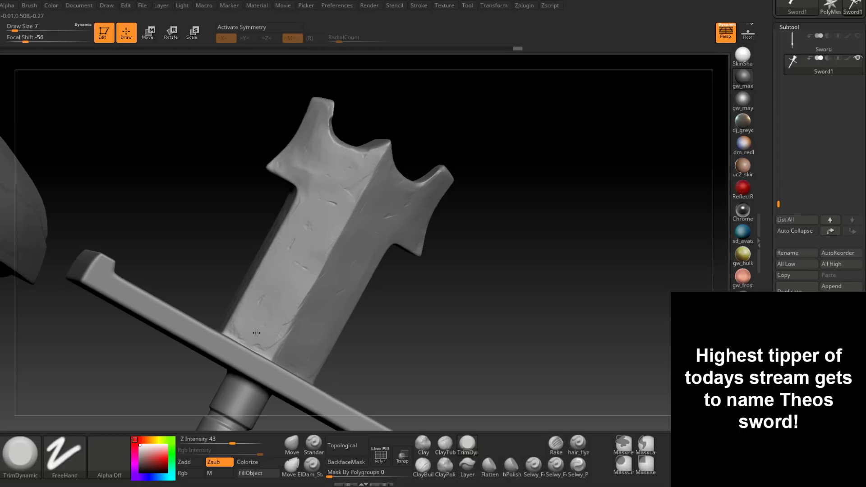
{"action": "left_click_drag", "start_coordinate": [256, 333], "coordinate": [270, 316]}
{"action": "mouse_move", "coordinate": [309, 288]}
{"action": "left_mouse_down"}
{"action": "mouse_move", "coordinate": [284, 327]}
{"action": "mouse_move", "coordinate": [261, 338]}
{"action": "mouse_move", "coordinate": [234, 327]}
{"action": "left_mouse_up"}
Turn to the collar's adjoining narrow side face and flatten its roughness with TrimDynamic at Draw Size 5.
{"action": "right_click_drag", "start_coordinate": [271, 325], "coordinate": [250, 324]}
{"action": "key", "text": "space"}
{"action": "left_click_drag", "start_coordinate": [255, 324], "coordinate": [251, 324]}
{"action": "mouse_move", "coordinate": [254, 323]}
{"action": "right_mouse_down"}
{"action": "mouse_move", "coordinate": [277, 320]}
{"action": "mouse_move", "coordinate": [261, 275]}
{"action": "right_mouse_up"}
{"action": "key", "text": "space"}
{"action": "left_click_drag", "start_coordinate": [278, 210], "coordinate": [280, 210]}
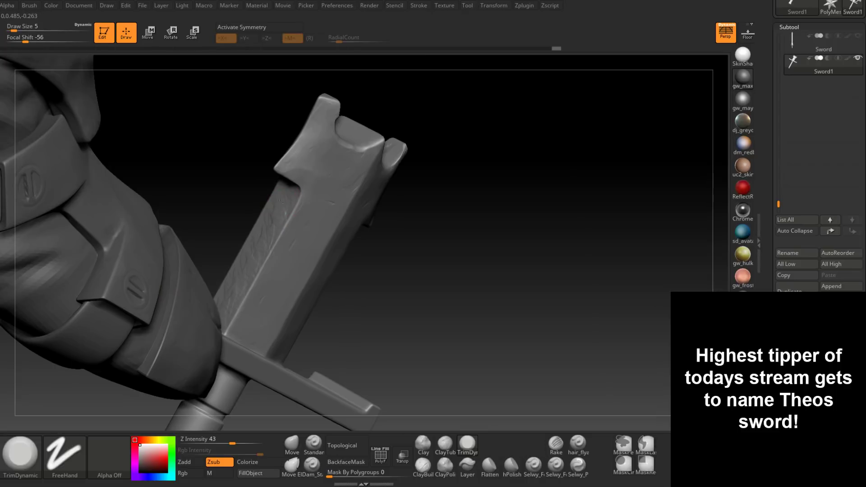
{"action": "right_click_drag", "start_coordinate": [280, 200], "coordinate": [255, 250]}
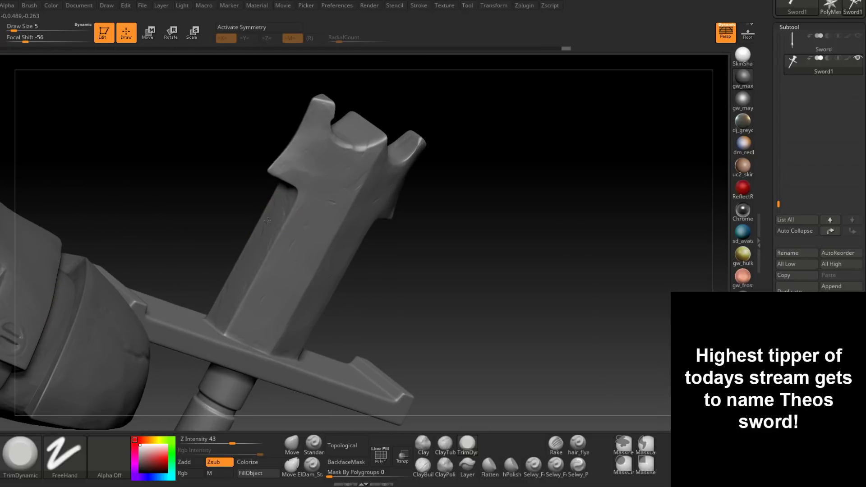
{"action": "mouse_move", "coordinate": [267, 220]}
{"action": "right_mouse_down"}
{"action": "mouse_move", "coordinate": [293, 214]}
{"action": "mouse_move", "coordinate": [270, 160]}
{"action": "mouse_move", "coordinate": [294, 205]}
{"action": "right_mouse_up"}
Trim the recess under the flared tip above that side face with TrimDynamic at Draw Size 3.
{"action": "key", "text": "space"}
{"action": "left_click_drag", "start_coordinate": [293, 189], "coordinate": [285, 190]}
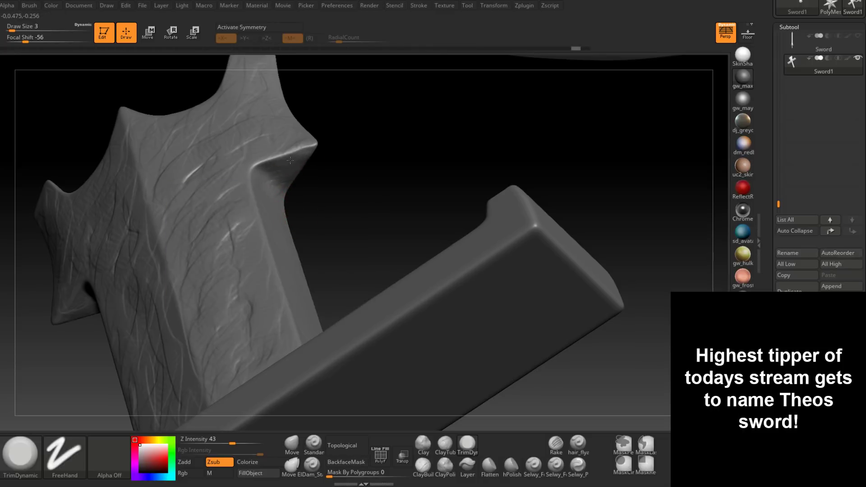
{"action": "mouse_move", "coordinate": [273, 181]}
{"action": "right_mouse_down"}
{"action": "mouse_move", "coordinate": [264, 179]}
{"action": "mouse_move", "coordinate": [283, 166]}
{"action": "right_mouse_up"}
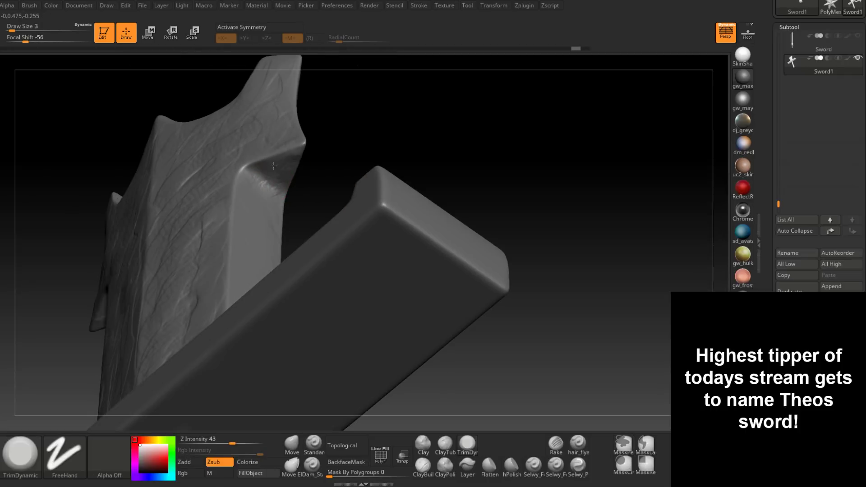
{"action": "mouse_move", "coordinate": [276, 180]}
{"action": "right_mouse_down"}
{"action": "mouse_move", "coordinate": [273, 244]}
{"action": "mouse_move", "coordinate": [303, 301]}
{"action": "mouse_move", "coordinate": [292, 217]}
{"action": "mouse_move", "coordinate": [253, 183]}
{"action": "mouse_move", "coordinate": [301, 177]}
{"action": "right_mouse_up"}
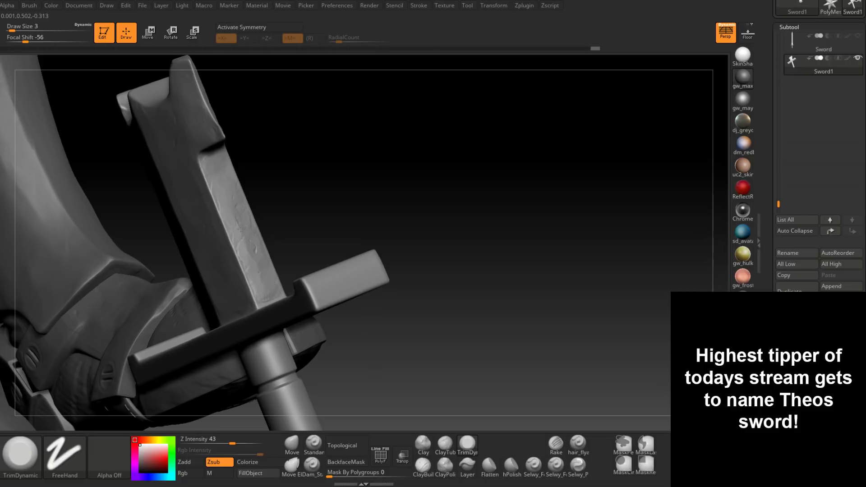
Turn to the collar's opposite narrow side face and trim its rough surface with TrimDynamic.
{"action": "mouse_move", "coordinate": [247, 228]}
{"action": "right_mouse_down"}
{"action": "mouse_move", "coordinate": [266, 291]}
{"action": "mouse_move", "coordinate": [262, 235]}
{"action": "mouse_move", "coordinate": [204, 188]}
{"action": "mouse_move", "coordinate": [255, 204]}
{"action": "mouse_move", "coordinate": [210, 213]}
{"action": "mouse_move", "coordinate": [272, 247]}
{"action": "right_mouse_up"}
{"action": "key", "text": "space"}
{"action": "left_click_drag", "start_coordinate": [272, 246], "coordinate": [273, 246]}
{"action": "right_click_drag", "start_coordinate": [274, 246], "coordinate": [277, 236]}
Flatten the left half of the collar's other broad face with TrimDynamic at Draw Size 7, from flared tip to crossguard.
{"action": "key", "text": "space"}
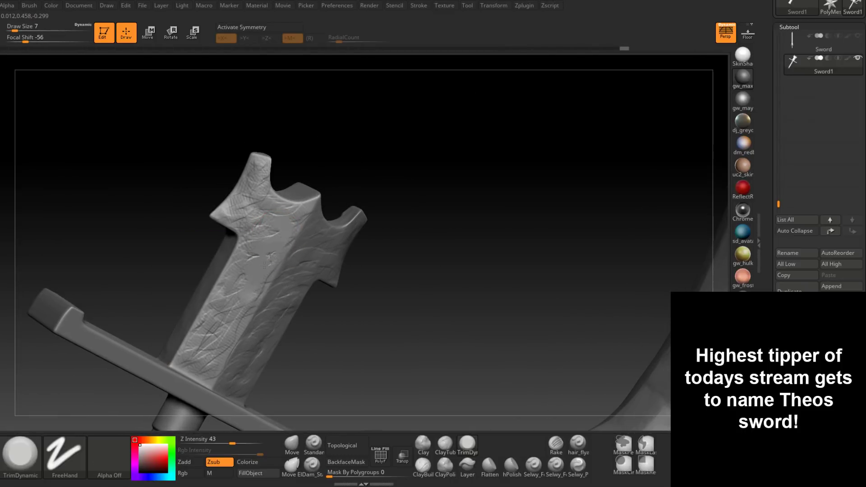
{"action": "left_click_drag", "start_coordinate": [276, 229], "coordinate": [238, 197]}
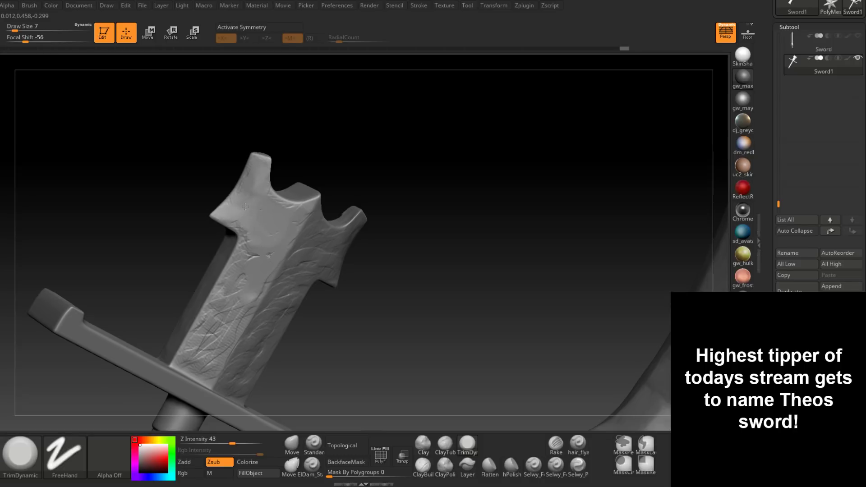
{"action": "left_click_drag", "start_coordinate": [243, 230], "coordinate": [212, 321]}
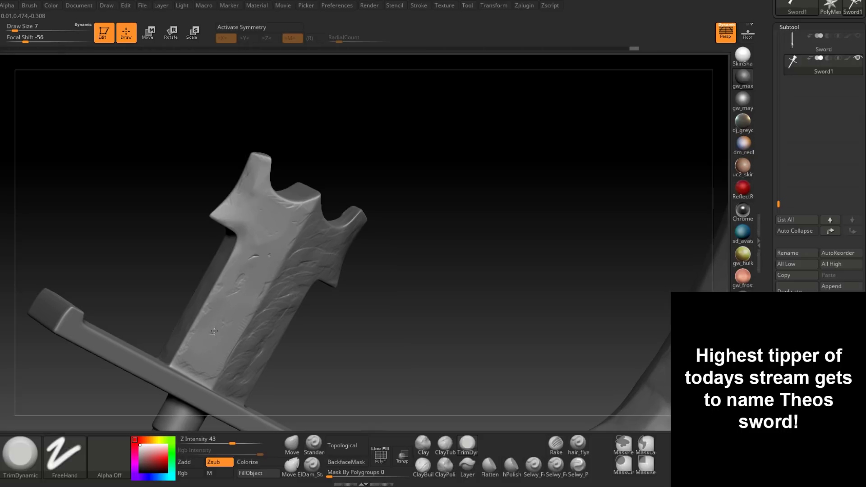
{"action": "left_click_drag", "start_coordinate": [255, 260], "coordinate": [241, 284]}
{"action": "right_click_drag", "start_coordinate": [241, 284], "coordinate": [221, 277]}
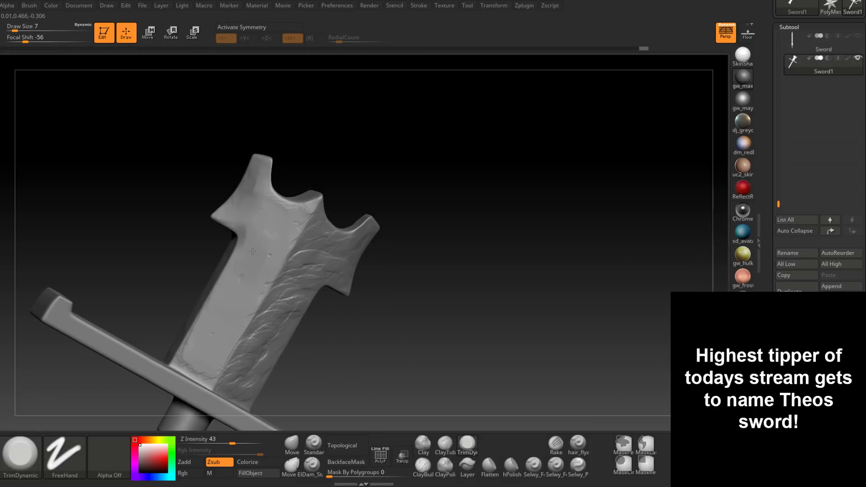
{"action": "left_click_drag", "start_coordinate": [235, 270], "coordinate": [227, 319]}
{"action": "right_click_drag", "start_coordinate": [258, 272], "coordinate": [300, 214]}
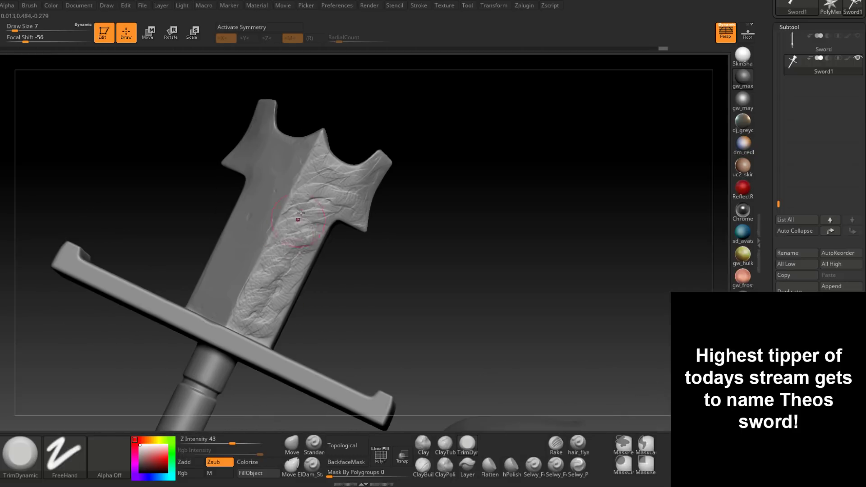
Flatten the right half of this broad face with TrimDynamic strokes, including its flared tip.
{"action": "left_click_drag", "start_coordinate": [300, 214], "coordinate": [259, 318]}
{"action": "mouse_move", "coordinate": [303, 230]}
{"action": "left_mouse_down"}
{"action": "mouse_move", "coordinate": [268, 310]}
{"action": "mouse_move", "coordinate": [293, 207]}
{"action": "mouse_move", "coordinate": [319, 218]}
{"action": "mouse_move", "coordinate": [317, 206]}
{"action": "left_mouse_up"}
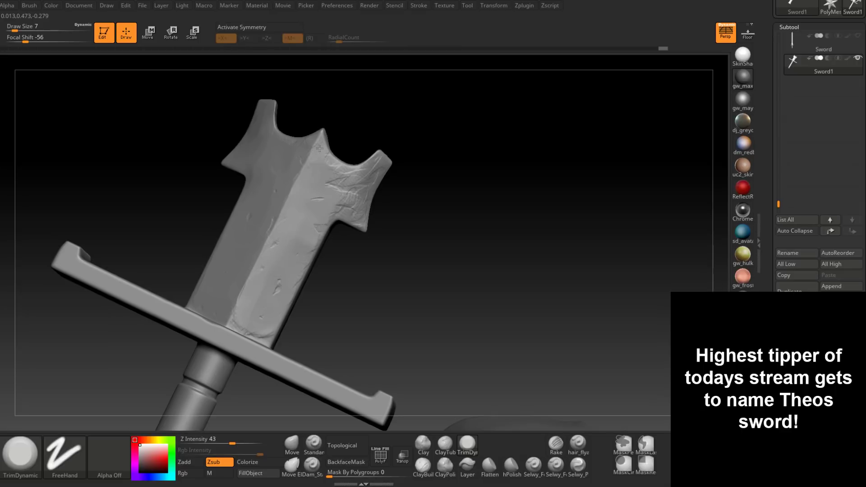
{"action": "mouse_move", "coordinate": [349, 177]}
{"action": "left_mouse_down"}
{"action": "mouse_move", "coordinate": [367, 178]}
{"action": "mouse_move", "coordinate": [363, 201]}
{"action": "mouse_move", "coordinate": [346, 213]}
{"action": "left_mouse_up"}
{"action": "right_click_drag", "start_coordinate": [292, 274], "coordinate": [319, 234]}
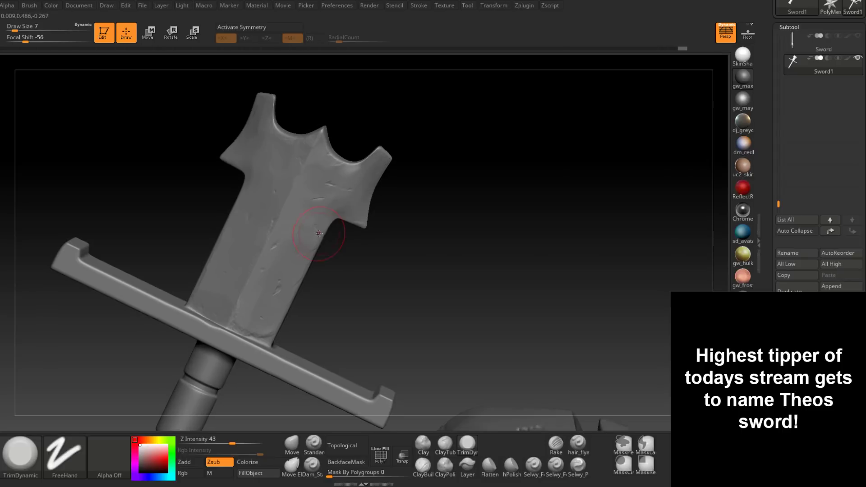
Trim the right half's outer edge and its base along the crossguard with TrimDynamic at Draw Size 6.
{"action": "key", "text": "s"}
{"action": "left_click", "coordinate": [319, 229]}
{"action": "left_click_drag", "start_coordinate": [319, 234], "coordinate": [306, 266]}
{"action": "right_click_drag", "start_coordinate": [306, 266], "coordinate": [280, 290]}
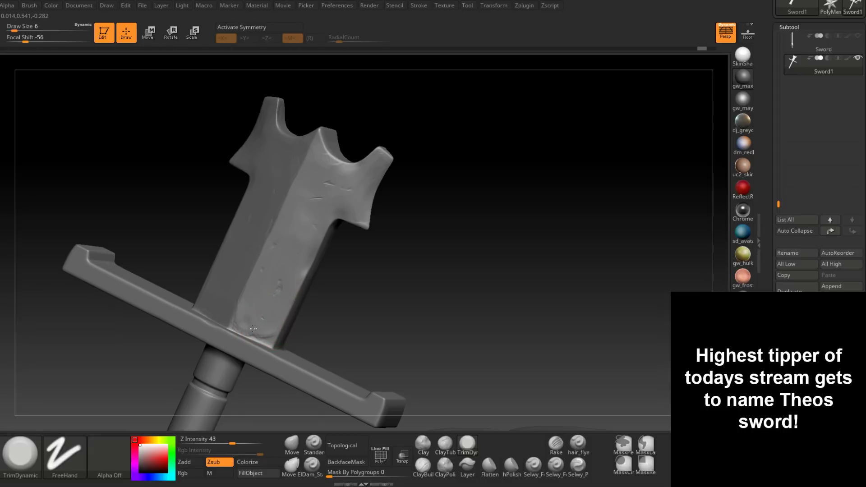
{"action": "left_click_drag", "start_coordinate": [255, 335], "coordinate": [271, 329]}
{"action": "right_click_drag", "start_coordinate": [271, 326], "coordinate": [302, 305]}
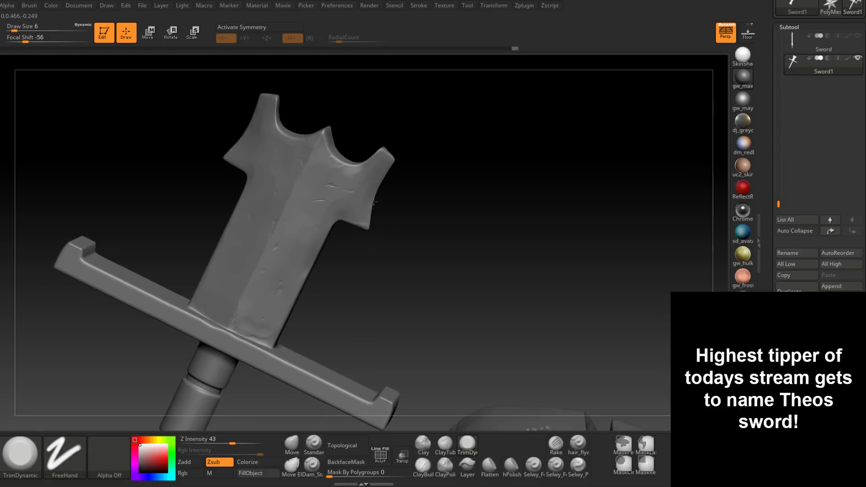
Bevel the lower corner of the right flared tip from its underside with TrimDynamic at Draw Sizes 3 and 2.
{"action": "mouse_move", "coordinate": [373, 201]}
{"action": "right_mouse_down"}
{"action": "mouse_move", "coordinate": [379, 238]}
{"action": "mouse_move", "coordinate": [375, 231]}
{"action": "mouse_move", "coordinate": [360, 252]}
{"action": "right_mouse_up"}
{"action": "key", "text": "space"}
{"action": "left_click_drag", "start_coordinate": [375, 231], "coordinate": [371, 227]}
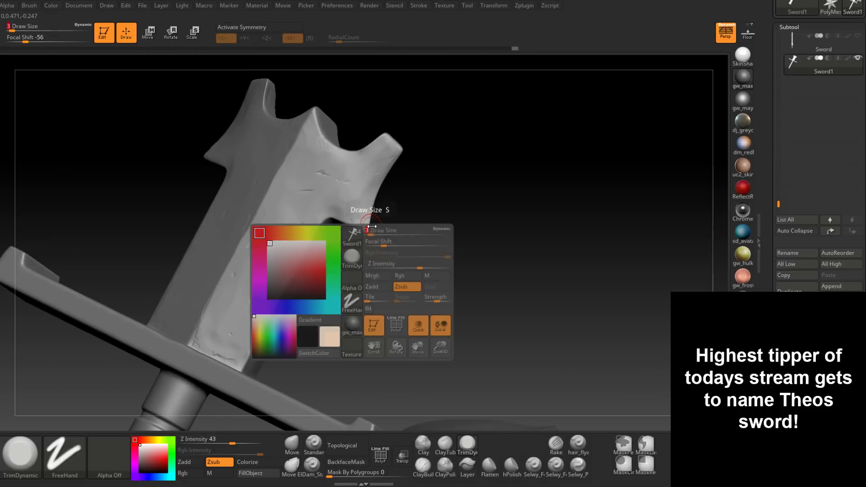
{"action": "mouse_move", "coordinate": [371, 226]}
{"action": "right_mouse_down"}
{"action": "mouse_move", "coordinate": [370, 245]}
{"action": "mouse_move", "coordinate": [477, 109]}
{"action": "mouse_move", "coordinate": [361, 234]}
{"action": "right_mouse_up"}
{"action": "left_click_drag", "start_coordinate": [361, 234], "coordinate": [365, 234]}
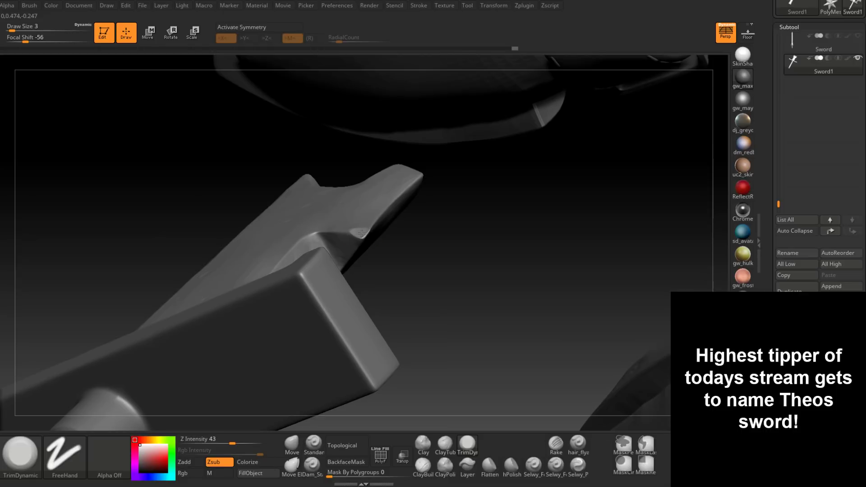
{"action": "right_click_drag", "start_coordinate": [365, 234], "coordinate": [342, 298]}
{"action": "key", "text": "space"}
{"action": "left_click_drag", "start_coordinate": [361, 242], "coordinate": [358, 242]}
{"action": "right_click_drag", "start_coordinate": [364, 243], "coordinate": [387, 305]}
{"action": "left_click_drag", "start_coordinate": [375, 334], "coordinate": [380, 319]}
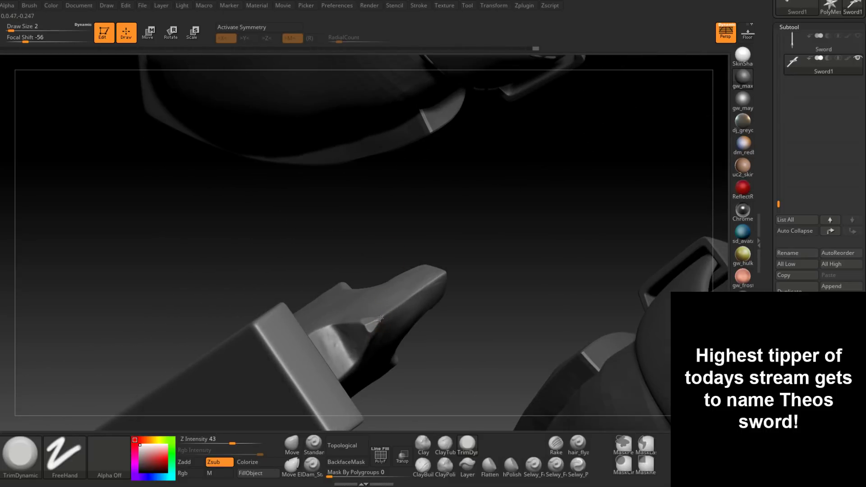
Wear down the upper end of the collar's centre ridge and the notch rims beside it with TrimDynamic at Draw Size 3.
{"action": "mouse_move", "coordinate": [380, 319]}
{"action": "right_mouse_down"}
{"action": "mouse_move", "coordinate": [394, 341]}
{"action": "mouse_move", "coordinate": [383, 307]}
{"action": "mouse_move", "coordinate": [384, 351]}
{"action": "mouse_move", "coordinate": [373, 170]}
{"action": "mouse_move", "coordinate": [344, 203]}
{"action": "mouse_move", "coordinate": [339, 225]}
{"action": "mouse_move", "coordinate": [333, 214]}
{"action": "right_mouse_up"}
{"action": "key", "text": "alt"}
{"action": "key", "text": "space"}
{"action": "left_click_drag", "start_coordinate": [336, 230], "coordinate": [337, 229]}
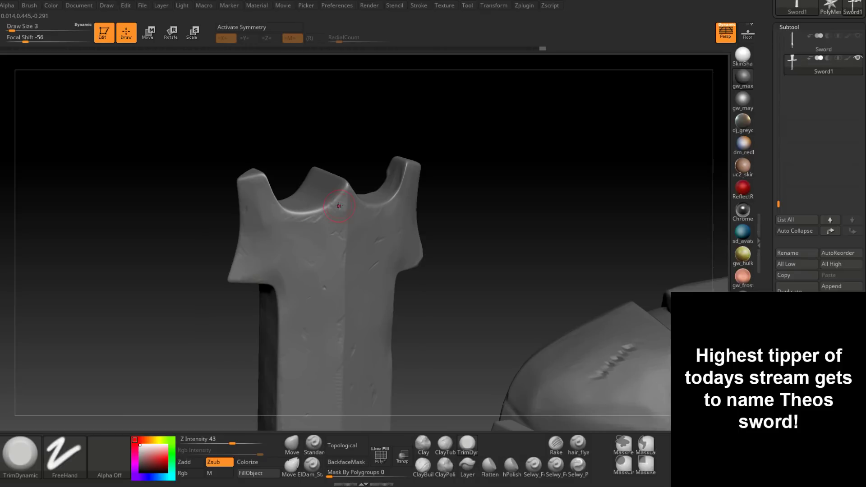
{"action": "mouse_move", "coordinate": [296, 215]}
{"action": "right_mouse_down"}
{"action": "mouse_move", "coordinate": [344, 188]}
{"action": "mouse_move", "coordinate": [367, 193]}
{"action": "right_mouse_up"}
{"action": "left_click_drag", "start_coordinate": [367, 193], "coordinate": [377, 194]}
{"action": "left_click_drag", "start_coordinate": [367, 197], "coordinate": [371, 207]}
{"action": "right_click_drag", "start_coordinate": [371, 207], "coordinate": [379, 185]}
Chip the collar's left long edge below the flared tip with TrimDynamic at Draw Size 2.
{"action": "mouse_move", "coordinate": [344, 216]}
{"action": "right_mouse_down"}
{"action": "mouse_move", "coordinate": [326, 208]}
{"action": "mouse_move", "coordinate": [329, 298]}
{"action": "mouse_move", "coordinate": [321, 234]}
{"action": "mouse_move", "coordinate": [308, 291]}
{"action": "right_mouse_up"}
{"action": "key", "text": "space"}
{"action": "left_click_drag", "start_coordinate": [326, 228], "coordinate": [321, 233]}
{"action": "right_click_drag", "start_coordinate": [317, 255], "coordinate": [310, 256]}
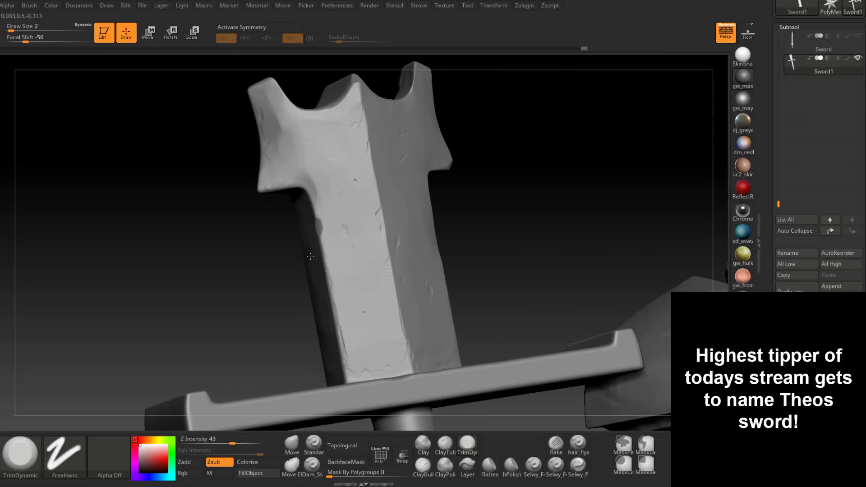
Gouge a chip into the collar's left long edge below the flared tip with ClayBuildup at Draw Size 1.
{"action": "left_click", "coordinate": [422, 464]}
{"action": "mouse_move", "coordinate": [372, 315]}
{"action": "right_mouse_down"}
{"action": "mouse_move", "coordinate": [326, 233]}
{"action": "mouse_move", "coordinate": [325, 253]}
{"action": "right_mouse_up"}
{"action": "key", "text": "space"}
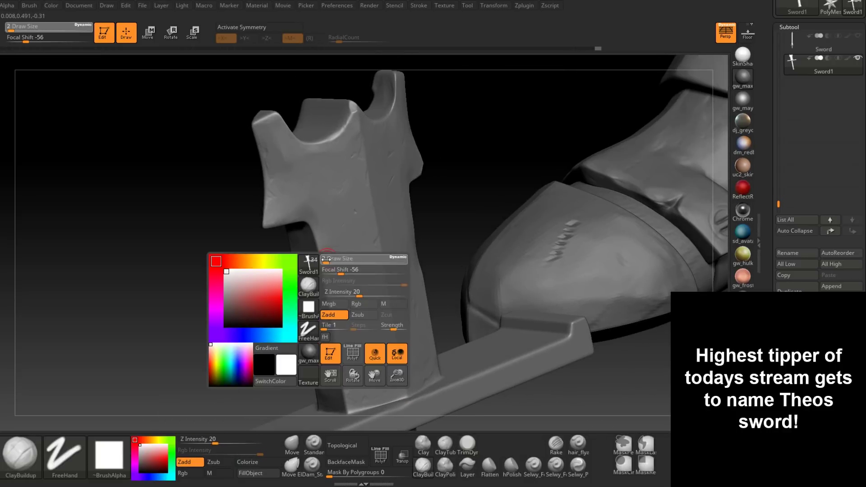
{"action": "mouse_move", "coordinate": [317, 269]}
{"action": "right_mouse_down"}
{"action": "mouse_move", "coordinate": [314, 257]}
{"action": "mouse_move", "coordinate": [297, 279]}
{"action": "right_mouse_up"}
{"action": "key", "text": "["}
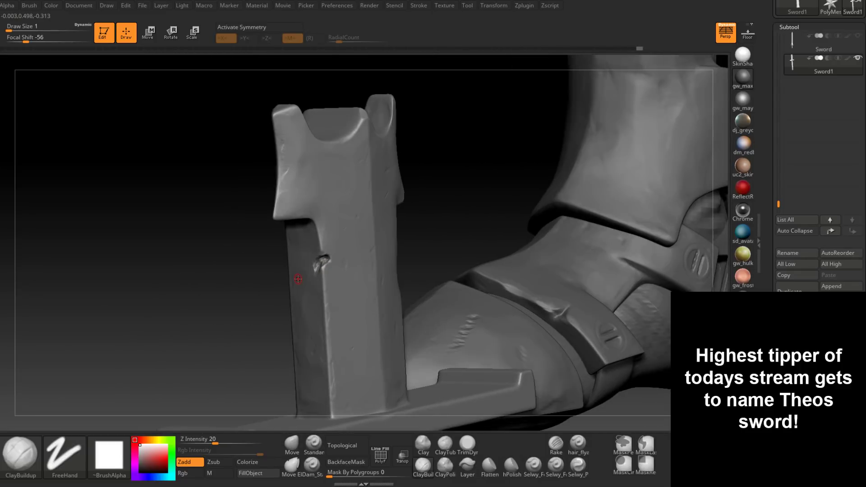
Check the collar against the hidden hilt parts, isolate it again and gouge a chip into its right long edge with ClayBuildup.
{"action": "key", "text": "ctrl+shift"}
{"action": "key", "text": "ctrl+shift"}
{"action": "left_click", "coordinate": [423, 253], "text": "ctrl+shift"}
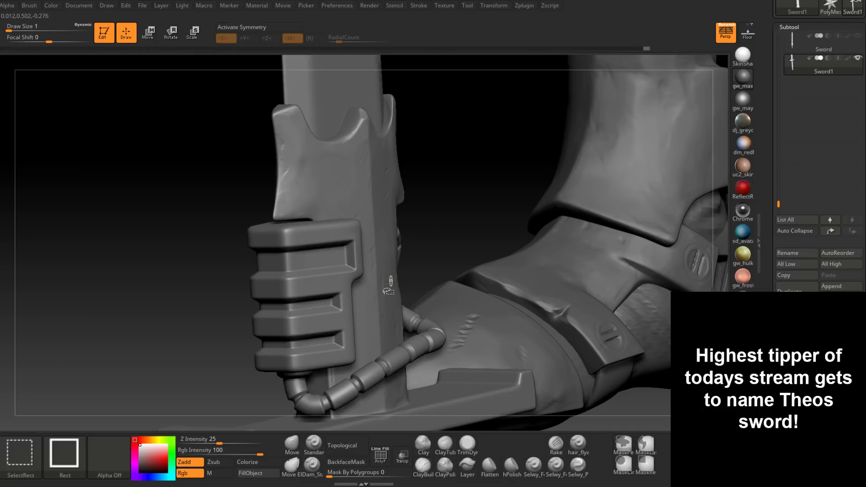
{"action": "left_click", "coordinate": [374, 310], "text": "ctrl+shift"}
{"action": "right_click_drag", "start_coordinate": [374, 310], "coordinate": [412, 283]}
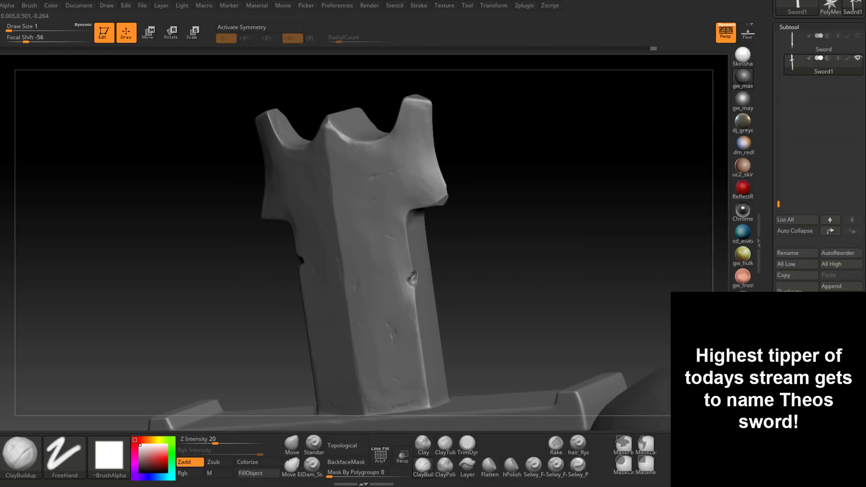
{"action": "right_click_drag", "start_coordinate": [408, 282], "coordinate": [354, 221]}
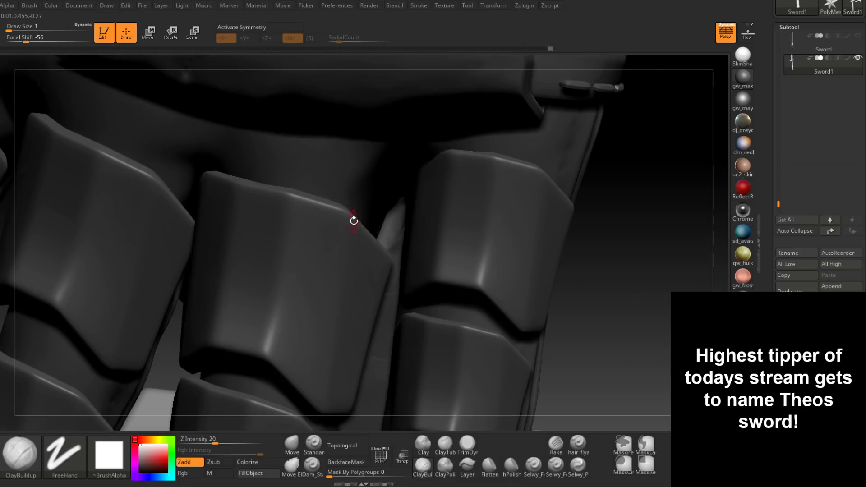
Gouge the rim of the collar's right notch with ClayBuildup and refine the damage with Dam_Standard and TrimDynamic at Draw Size 1.
{"action": "right_click_drag", "start_coordinate": [617, 254], "coordinate": [511, 218]}
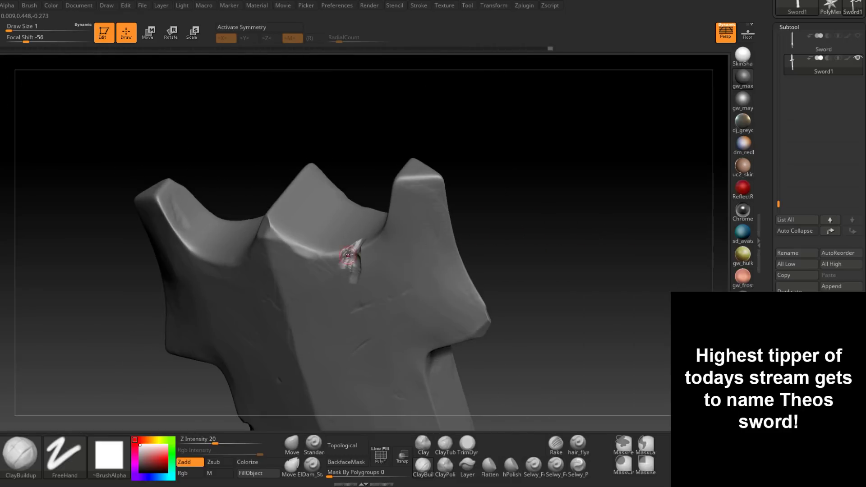
{"action": "mouse_move", "coordinate": [347, 261]}
{"action": "right_mouse_down"}
{"action": "mouse_move", "coordinate": [377, 254]}
{"action": "mouse_move", "coordinate": [351, 269]}
{"action": "mouse_move", "coordinate": [355, 253]}
{"action": "right_mouse_up"}
{"action": "left_click", "coordinate": [319, 441]}
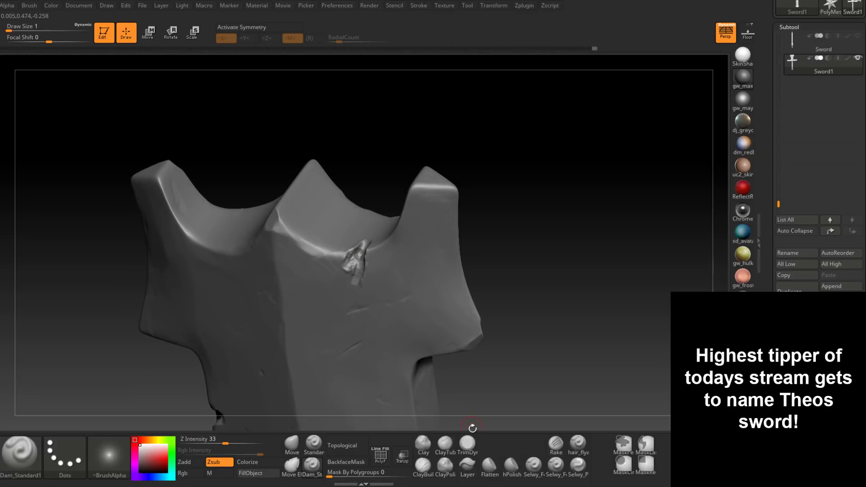
{"action": "left_click", "coordinate": [467, 443]}
{"action": "mouse_move", "coordinate": [341, 261]}
{"action": "right_mouse_down"}
{"action": "mouse_move", "coordinate": [367, 267]}
{"action": "mouse_move", "coordinate": [357, 268]}
{"action": "mouse_move", "coordinate": [355, 111]}
{"action": "right_mouse_up"}
{"action": "right_click_drag", "start_coordinate": [378, 269], "coordinate": [396, 280]}
Unhide the blade and the remaining hilt parts around the isolated collar.
{"action": "key", "text": "ctrl+shift"}
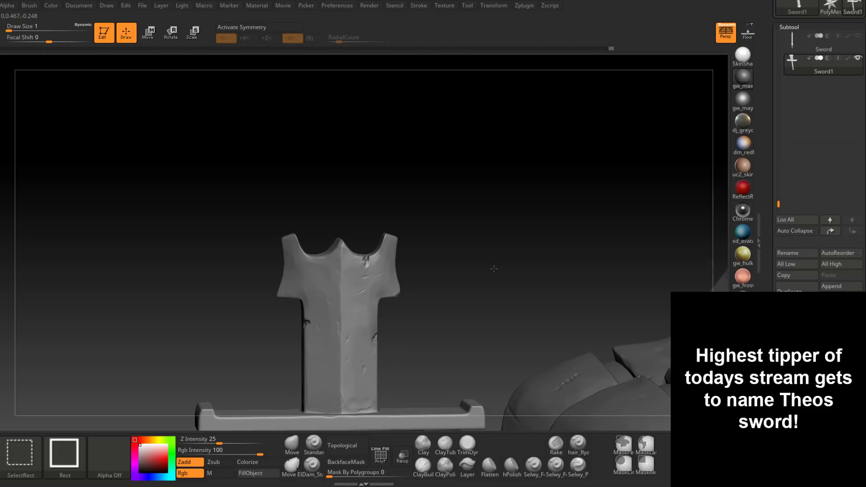
{"action": "left_click", "coordinate": [493, 269], "text": "ctrl+shift"}
{"action": "right_click_drag", "start_coordinate": [484, 280], "coordinate": [432, 201], "text": "ctrl"}
{"action": "mouse_move", "coordinate": [423, 276]}
{"action": "right_mouse_down", "text": "alt"}
{"action": "mouse_move", "coordinate": [380, 269]}
{"action": "mouse_move", "coordinate": [374, 278]}
{"action": "mouse_move", "coordinate": [448, 279]}
{"action": "mouse_move", "coordinate": [425, 265]}
{"action": "mouse_move", "coordinate": [404, 316]}
{"action": "mouse_move", "coordinate": [401, 383]}
{"action": "right_mouse_up", "text": "alt"}
Cut several parallel diagonal scratches across the collar's centre ridge with Dam_Standard at Draw Size 1.
{"action": "key", "text": "ctrl"}
{"action": "left_click", "coordinate": [311, 467]}
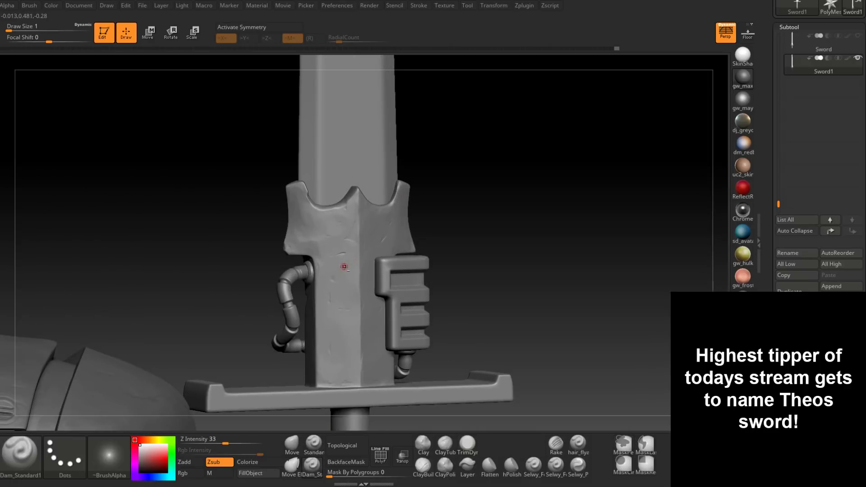
{"action": "key", "text": "ctrl+shift"}
{"action": "mouse_move", "coordinate": [372, 250]}
{"action": "left_mouse_down"}
{"action": "mouse_move", "coordinate": [336, 274]}
{"action": "mouse_move", "coordinate": [384, 242]}
{"action": "left_mouse_up"}
{"action": "right_click_drag", "start_coordinate": [412, 224], "coordinate": [413, 243], "text": "ctrl"}
{"action": "mouse_move", "coordinate": [339, 273]}
{"action": "left_mouse_down"}
{"action": "mouse_move", "coordinate": [401, 228]}
{"action": "mouse_move", "coordinate": [309, 294]}
{"action": "left_mouse_up"}
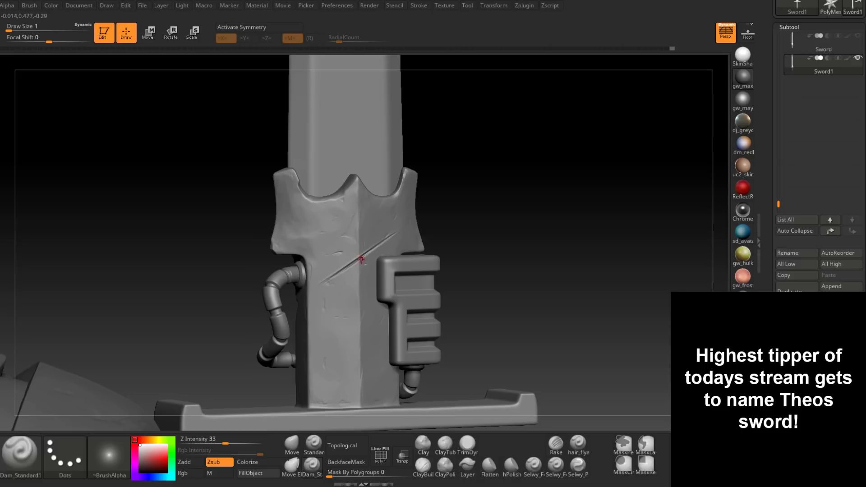
{"action": "right_click_drag", "start_coordinate": [361, 259], "coordinate": [348, 278], "text": "ctrl"}
{"action": "left_click_drag", "start_coordinate": [357, 272], "coordinate": [341, 286]}
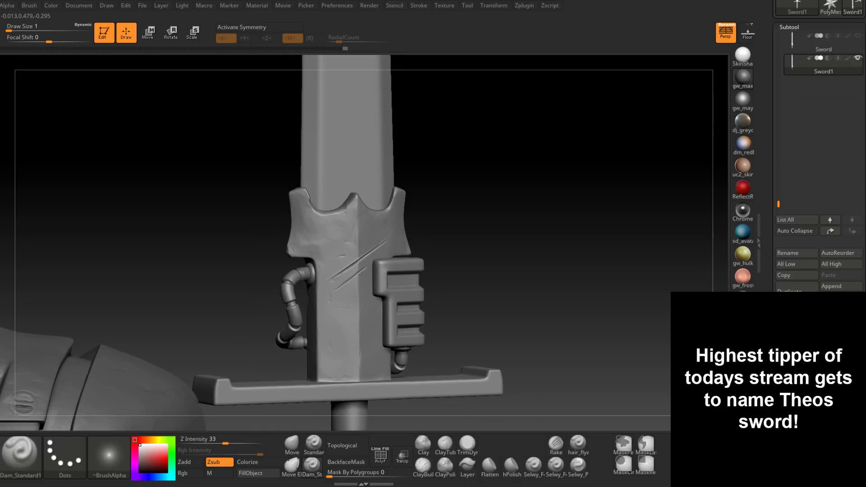
{"action": "left_click", "coordinate": [374, 264]}
{"action": "right_click_drag", "start_coordinate": [388, 260], "coordinate": [369, 324], "text": "ctrl"}
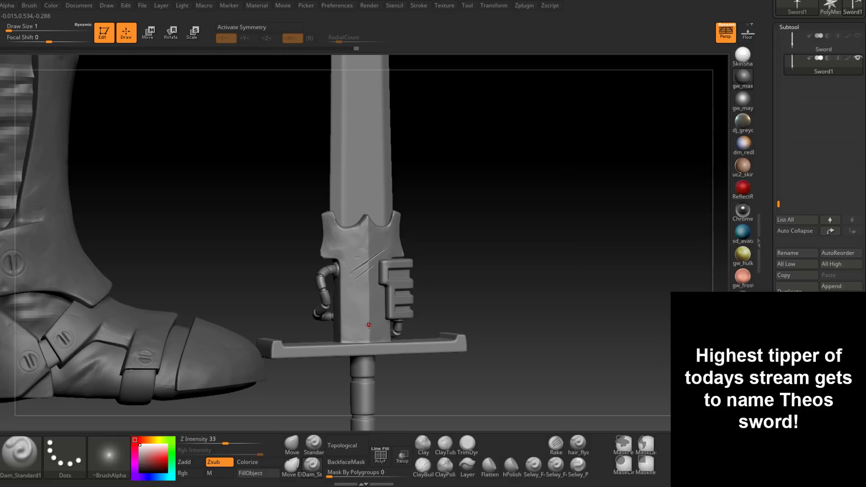
Isolate the ribbed block mounted beside the collar and activate X symmetry.
{"action": "left_click_drag", "start_coordinate": [432, 243], "coordinate": [414, 285]}
{"action": "left_click", "coordinate": [420, 281], "text": "ctrl+shift"}
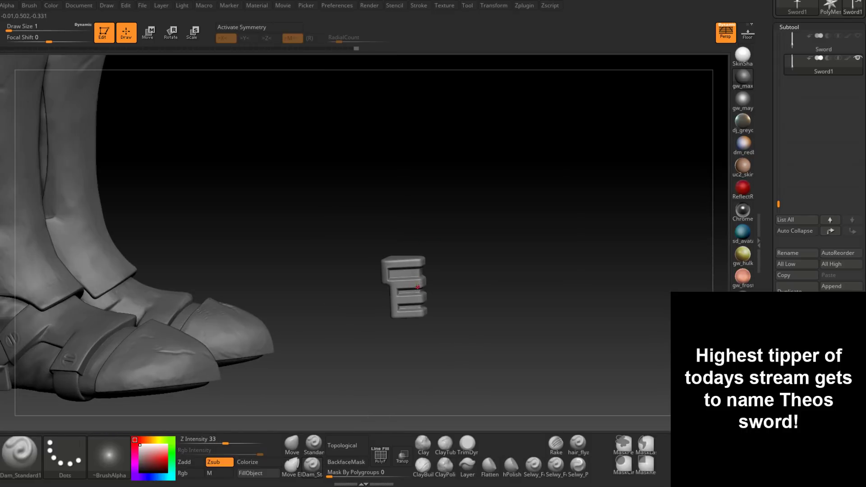
{"action": "right_click_drag", "start_coordinate": [429, 268], "coordinate": [432, 370], "text": "ctrl"}
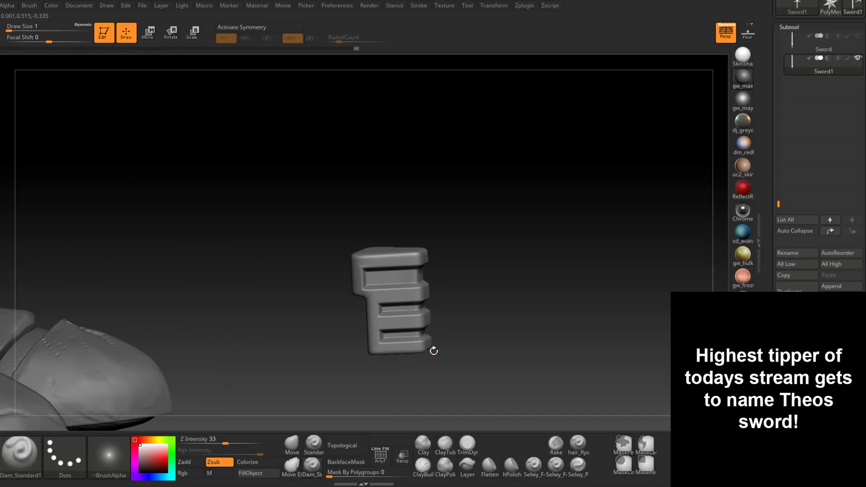
{"action": "key", "text": "x"}
Roughen the ribbed block's top face and the front of its top rib with ClayBuildup at Draw Size 6.
{"action": "left_click", "coordinate": [421, 463]}
{"action": "left_click_drag", "start_coordinate": [378, 238], "coordinate": [390, 235]}
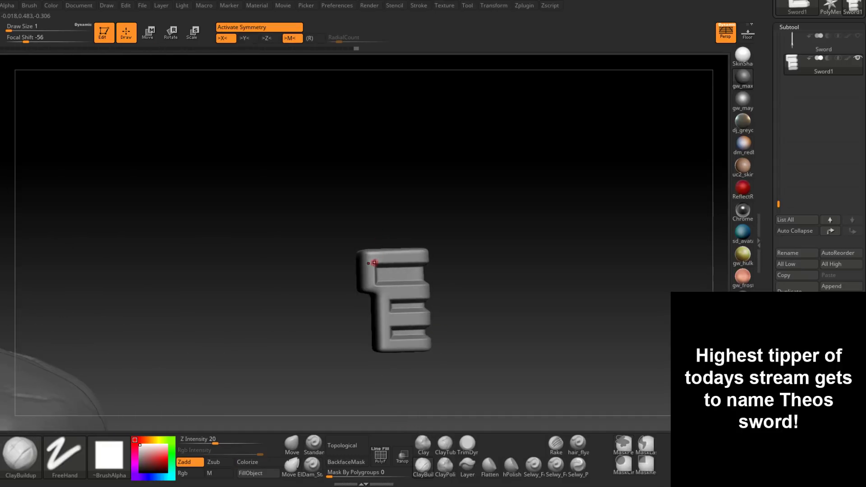
{"action": "key", "text": "space"}
{"action": "left_click", "coordinate": [373, 263]}
{"action": "right_click_drag", "start_coordinate": [378, 257], "coordinate": [379, 250]}
{"action": "left_click_drag", "start_coordinate": [410, 246], "coordinate": [423, 248]}
{"action": "right_click_drag", "start_coordinate": [424, 247], "coordinate": [409, 302]}
{"action": "key", "text": "space"}
{"action": "left_click", "coordinate": [429, 245]}
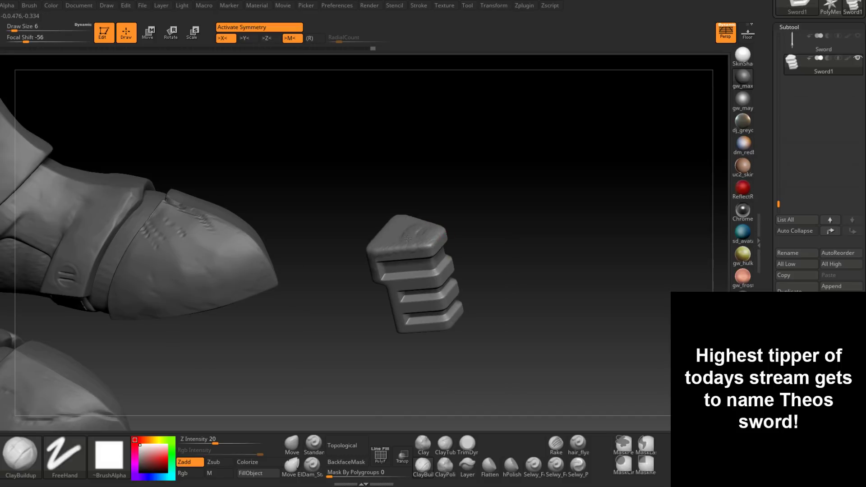
{"action": "mouse_move", "coordinate": [405, 236]}
{"action": "right_mouse_down"}
{"action": "mouse_move", "coordinate": [389, 232]}
{"action": "mouse_move", "coordinate": [360, 259]}
{"action": "mouse_move", "coordinate": [341, 290]}
{"action": "mouse_move", "coordinate": [359, 291]}
{"action": "right_mouse_up"}
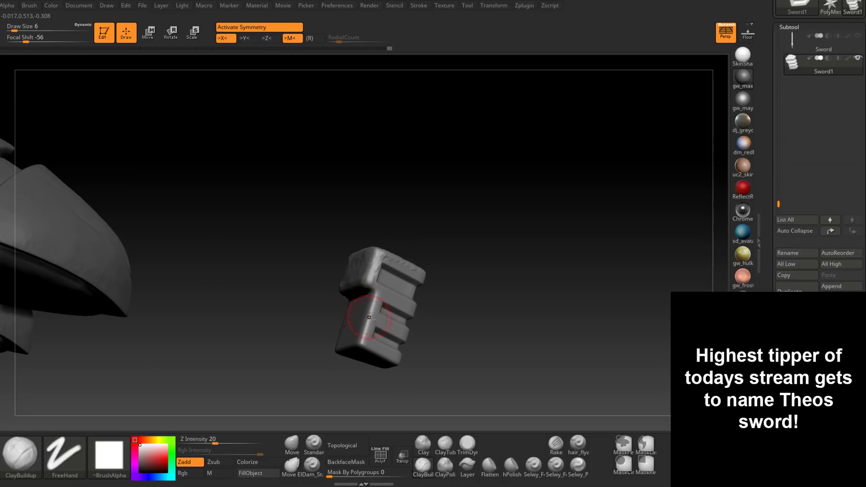
Roughen the block's long side face, its front spine and the bottom rib with ClayBuildup at Draw Size 4.
{"action": "mouse_move", "coordinate": [366, 327]}
{"action": "right_mouse_down", "text": "alt"}
{"action": "mouse_move", "coordinate": [391, 273]}
{"action": "mouse_move", "coordinate": [379, 285]}
{"action": "right_mouse_up", "text": "alt"}
{"action": "key", "text": "space"}
{"action": "left_click_drag", "start_coordinate": [402, 235], "coordinate": [396, 235]}
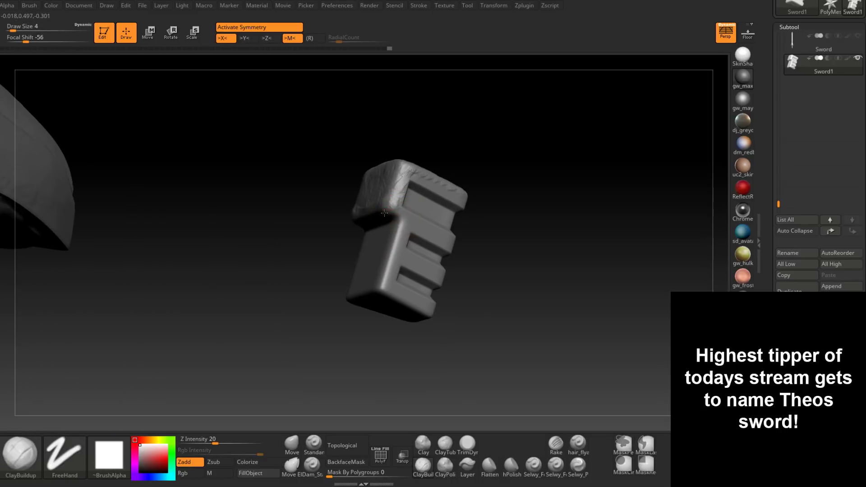
{"action": "right_click_drag", "start_coordinate": [398, 221], "coordinate": [379, 260]}
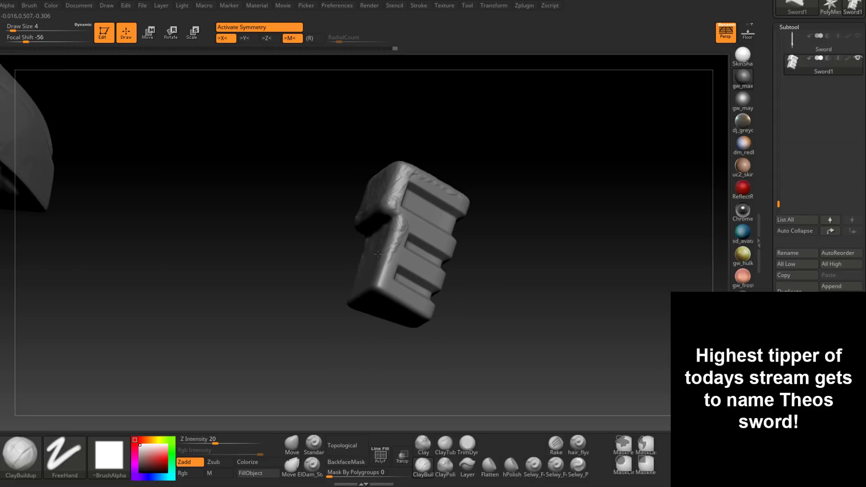
{"action": "right_click_drag", "start_coordinate": [370, 289], "coordinate": [371, 291]}
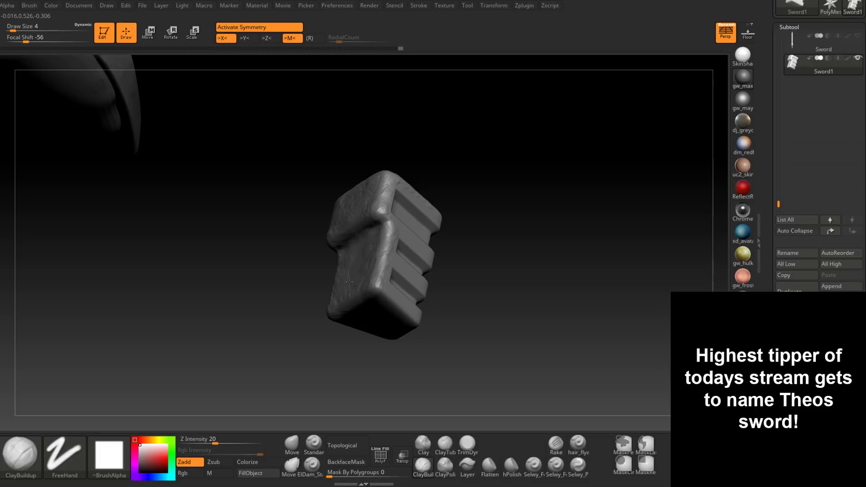
{"action": "right_click_drag", "start_coordinate": [361, 256], "coordinate": [385, 295]}
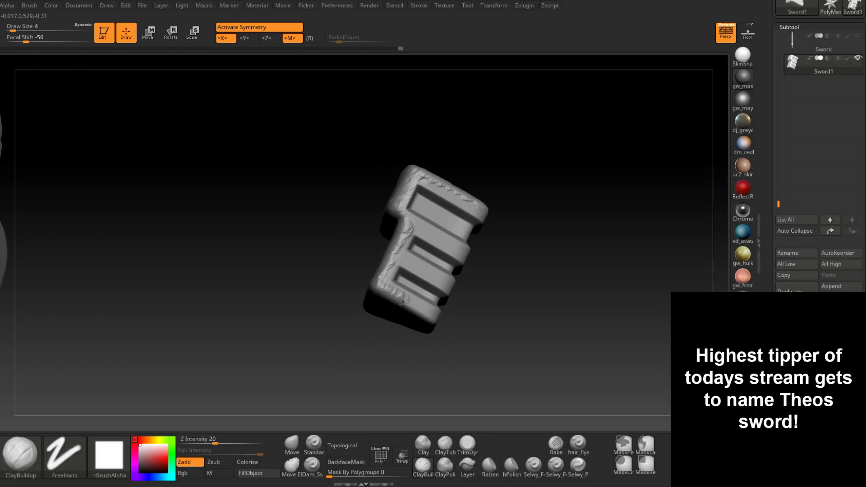
Roughen the underside of the ribbed block with ClayBuildup at Draw Size 4.
{"action": "right_click_drag", "start_coordinate": [434, 310], "coordinate": [435, 334]}
{"action": "mouse_move", "coordinate": [435, 334]}
{"action": "left_mouse_down"}
{"action": "mouse_move", "coordinate": [422, 349]}
{"action": "mouse_move", "coordinate": [396, 334]}
{"action": "left_mouse_up"}
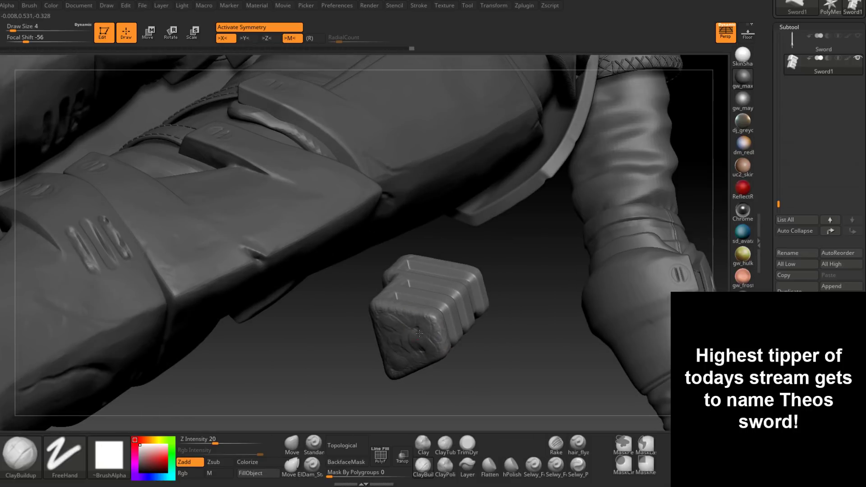
{"action": "mouse_move", "coordinate": [412, 340]}
{"action": "right_mouse_down"}
{"action": "mouse_move", "coordinate": [424, 293]}
{"action": "mouse_move", "coordinate": [421, 311]}
{"action": "right_mouse_up"}
Build up a rough surface along the block's two middle ribs with ClayBuildup at Draw Size 4.
{"action": "left_click_drag", "start_coordinate": [394, 261], "coordinate": [460, 284]}
{"action": "right_click_drag", "start_coordinate": [460, 284], "coordinate": [456, 299]}
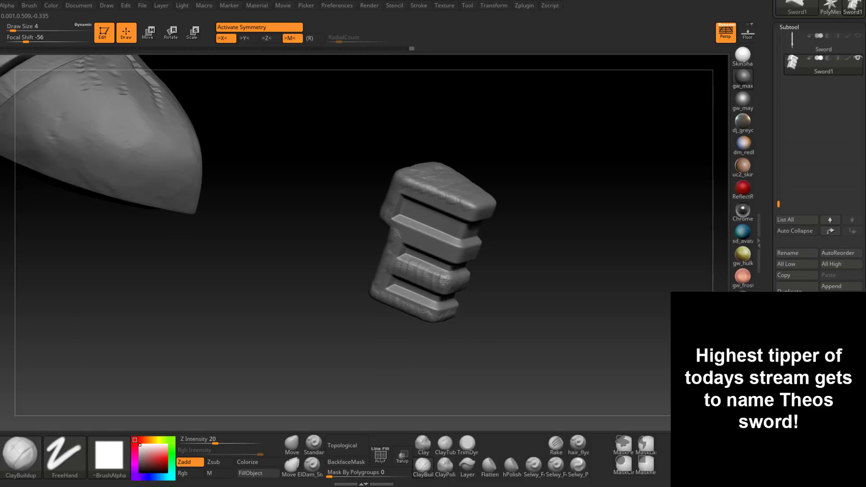
{"action": "left_click_drag", "start_coordinate": [446, 279], "coordinate": [400, 259]}
{"action": "right_click_drag", "start_coordinate": [399, 258], "coordinate": [400, 238]}
{"action": "left_click_drag", "start_coordinate": [400, 237], "coordinate": [460, 259]}
{"action": "right_click_drag", "start_coordinate": [468, 271], "coordinate": [468, 289]}
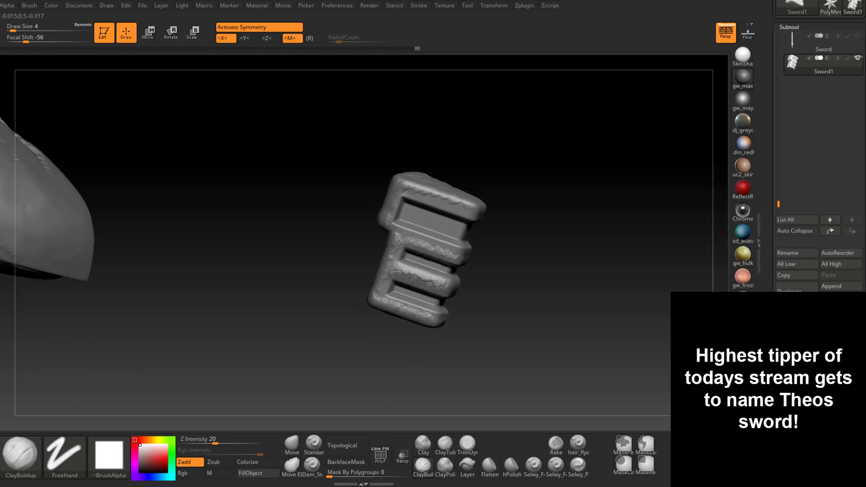
{"action": "mouse_move", "coordinate": [403, 238]}
{"action": "left_mouse_down"}
{"action": "mouse_move", "coordinate": [396, 228]}
{"action": "mouse_move", "coordinate": [465, 249]}
{"action": "left_mouse_up"}
Layer crossing ClayBuildup strokes at Draw Size 4 over the block's spine, ribs and rounded rib ends.
{"action": "right_click_drag", "start_coordinate": [469, 252], "coordinate": [473, 208]}
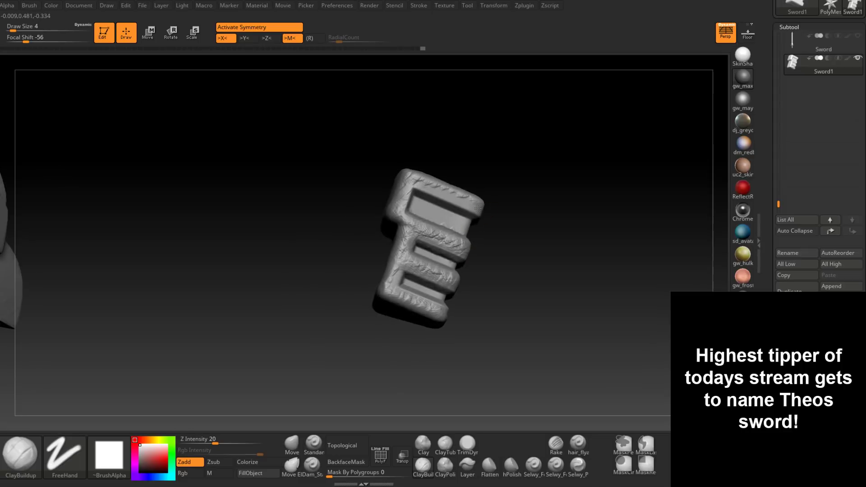
{"action": "left_click_drag", "start_coordinate": [472, 206], "coordinate": [408, 184]}
{"action": "right_click_drag", "start_coordinate": [407, 184], "coordinate": [397, 193]}
{"action": "left_click_drag", "start_coordinate": [406, 196], "coordinate": [417, 225]}
{"action": "right_click_drag", "start_coordinate": [416, 212], "coordinate": [458, 258]}
{"action": "mouse_move", "coordinate": [458, 248]}
{"action": "left_mouse_down"}
{"action": "mouse_move", "coordinate": [437, 250]}
{"action": "mouse_move", "coordinate": [366, 218]}
{"action": "left_mouse_up"}
{"action": "right_click_drag", "start_coordinate": [374, 179], "coordinate": [375, 194]}
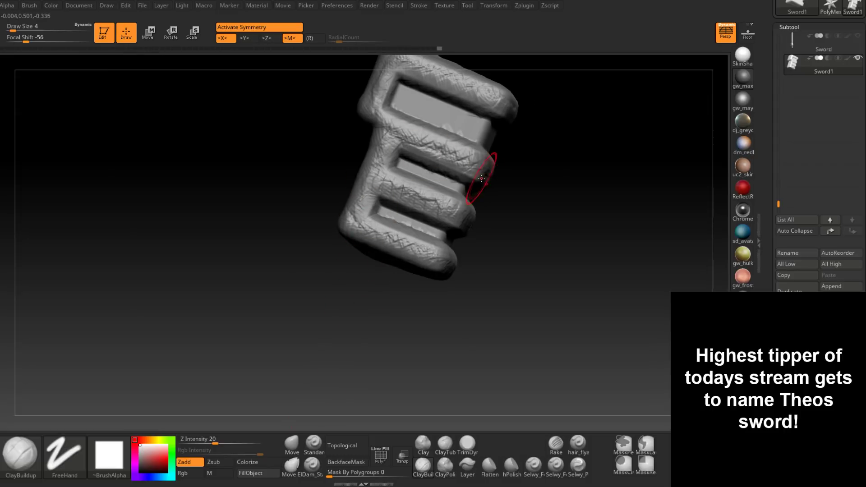
{"action": "mouse_move", "coordinate": [473, 183]}
{"action": "right_mouse_down"}
{"action": "mouse_move", "coordinate": [497, 178]}
{"action": "mouse_move", "coordinate": [444, 212]}
{"action": "right_mouse_up"}
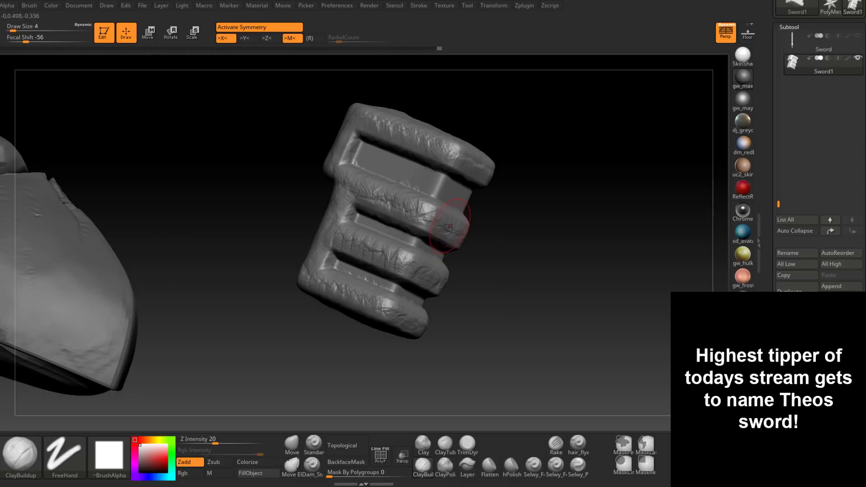
Flatten the roughened lower spine of the ribbed block with TrimDynamic at Draw Size 7.
{"action": "left_click", "coordinate": [467, 443]}
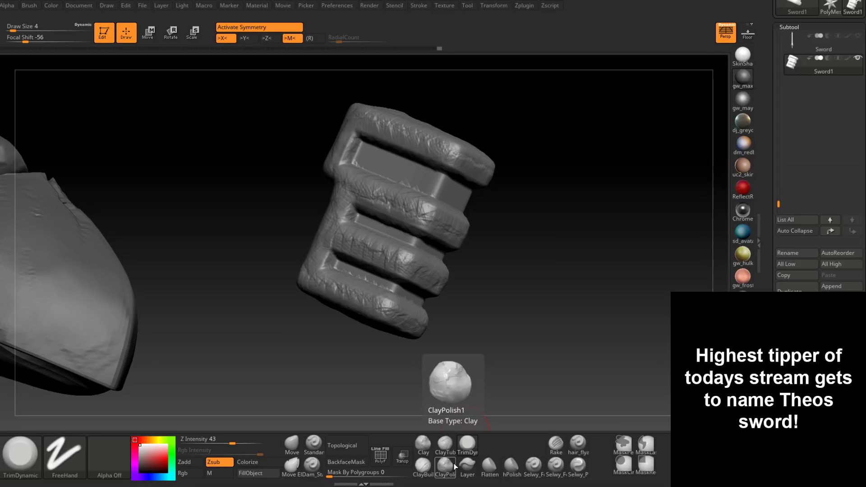
{"action": "left_click", "coordinate": [476, 445]}
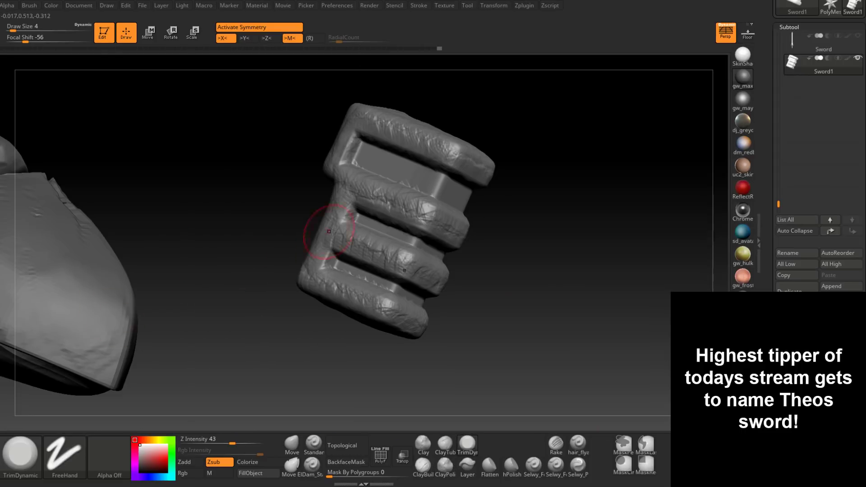
{"action": "right_click_drag", "start_coordinate": [332, 231], "coordinate": [328, 209]}
{"action": "key", "text": "bracketright"}
{"action": "key", "text": "bracketright"}
{"action": "key", "text": "bracketright"}
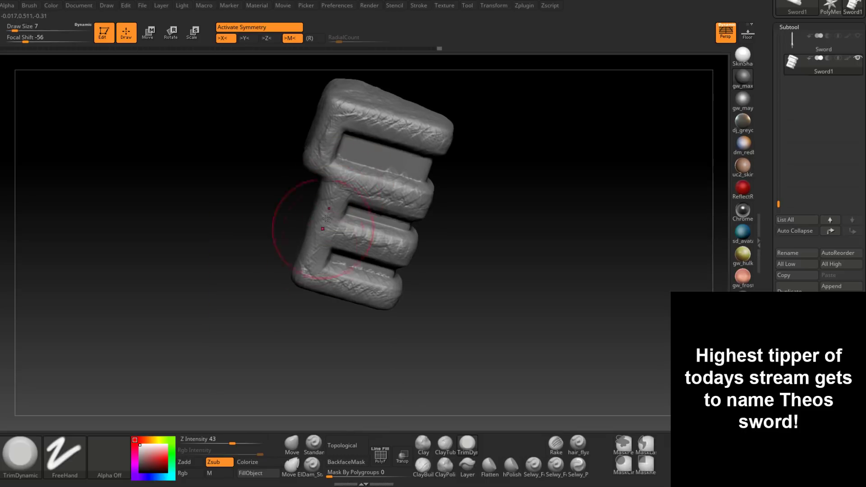
{"action": "left_click_drag", "start_coordinate": [326, 218], "coordinate": [347, 179]}
{"action": "right_click_drag", "start_coordinate": [367, 196], "coordinate": [355, 195]}
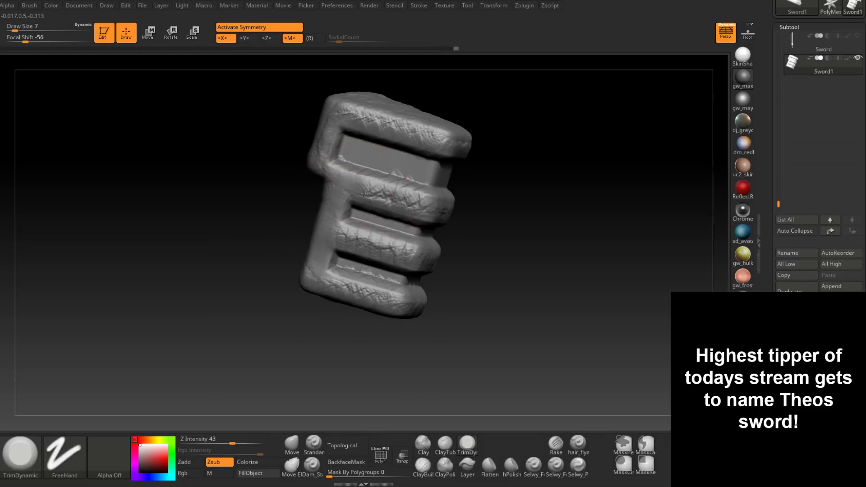
Smooth the block's upper middle rib and its rounded end with TrimDynamic at Draw Sizes 3 and 4.
{"action": "mouse_move", "coordinate": [365, 197]}
{"action": "left_mouse_down"}
{"action": "mouse_move", "coordinate": [405, 199]}
{"action": "mouse_move", "coordinate": [393, 196]}
{"action": "left_mouse_up"}
{"action": "right_click_drag", "start_coordinate": [400, 197], "coordinate": [399, 196]}
{"action": "key", "text": "space"}
{"action": "left_click_drag", "start_coordinate": [400, 201], "coordinate": [391, 201]}
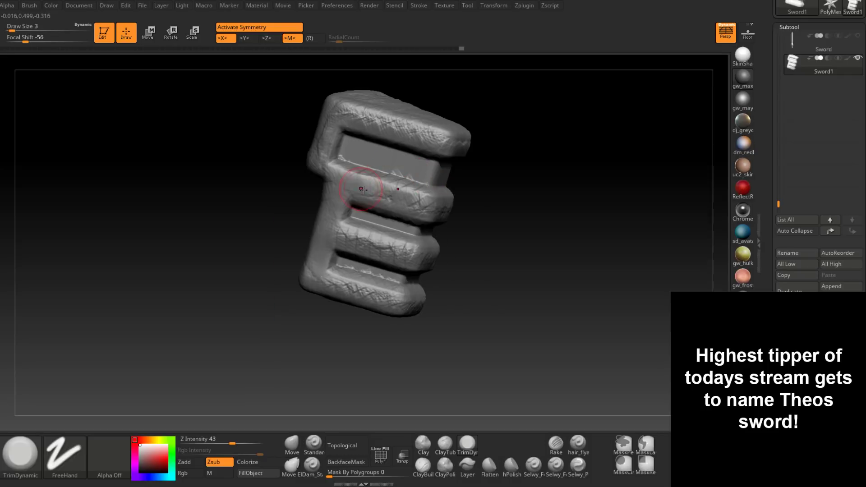
{"action": "right_click_drag", "start_coordinate": [438, 216], "coordinate": [452, 213]}
{"action": "key", "text": "space"}
{"action": "left_click_drag", "start_coordinate": [452, 213], "coordinate": [457, 213]}
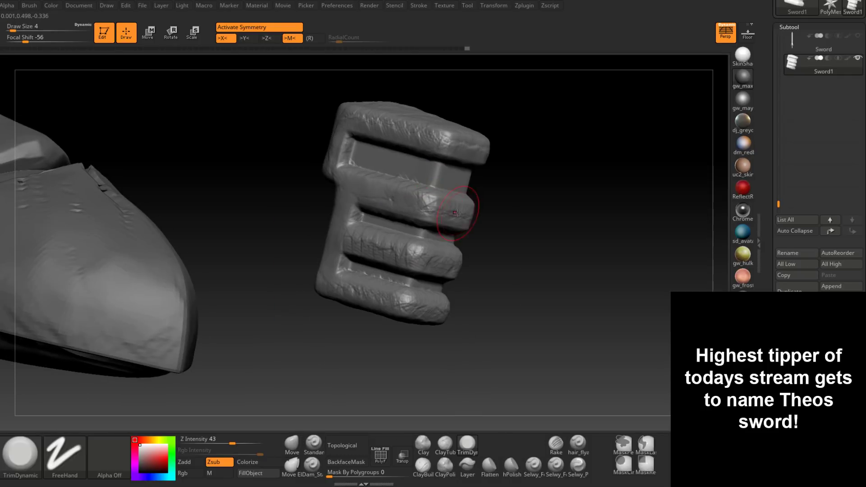
{"action": "right_click_drag", "start_coordinate": [461, 209], "coordinate": [426, 210]}
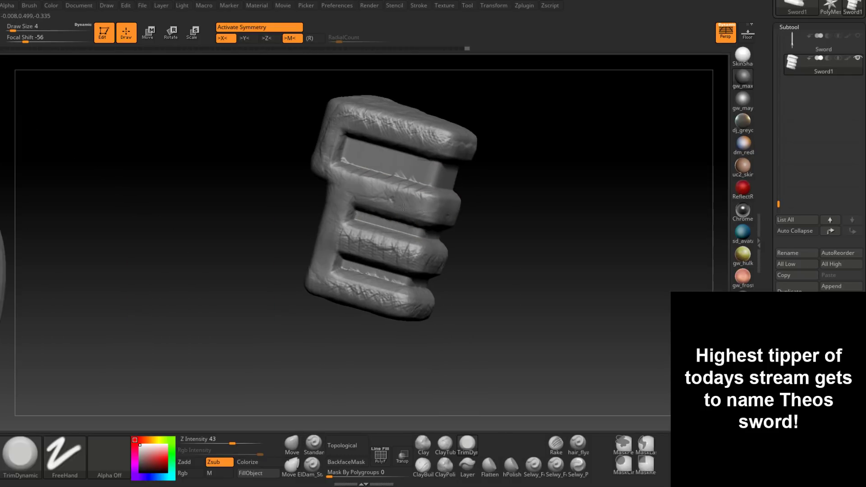
Smooth the block's lower middle rib and the spine end of the bottom rib with TrimDynamic at Draw Size 4.
{"action": "right_click_drag", "start_coordinate": [374, 184], "coordinate": [388, 194]}
{"action": "mouse_move", "coordinate": [328, 218]}
{"action": "left_mouse_down"}
{"action": "mouse_move", "coordinate": [354, 241]}
{"action": "mouse_move", "coordinate": [410, 261]}
{"action": "left_mouse_up"}
{"action": "mouse_move", "coordinate": [411, 263]}
{"action": "right_mouse_down"}
{"action": "mouse_move", "coordinate": [397, 248]}
{"action": "mouse_move", "coordinate": [446, 266]}
{"action": "mouse_move", "coordinate": [421, 250]}
{"action": "mouse_move", "coordinate": [363, 250]}
{"action": "right_mouse_up"}
{"action": "left_click", "coordinate": [443, 258]}
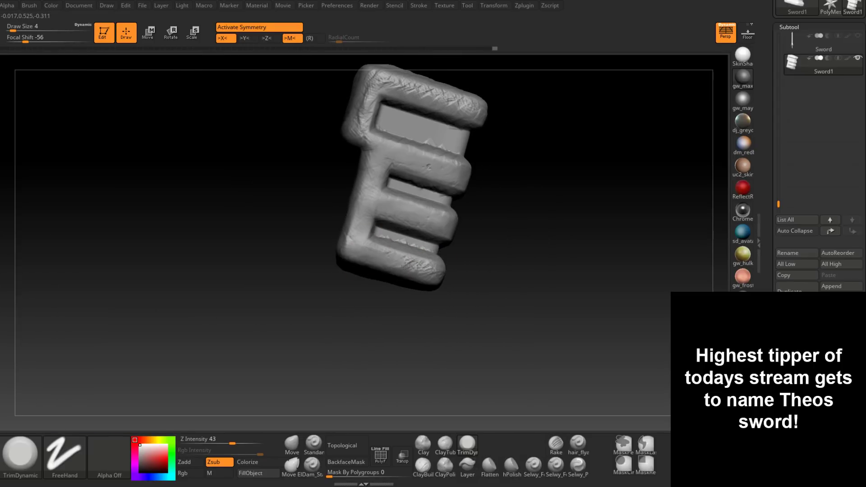
Smooth the block's lower back face with TrimDynamic at Draw Size 4, check the bottom end face, and save the project.
{"action": "right_click_drag", "start_coordinate": [429, 271], "coordinate": [370, 224]}
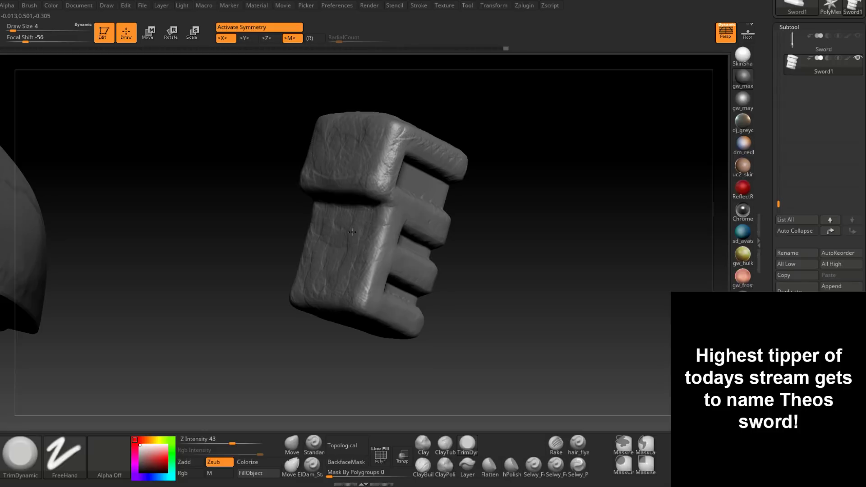
{"action": "left_click_drag", "start_coordinate": [381, 208], "coordinate": [372, 233]}
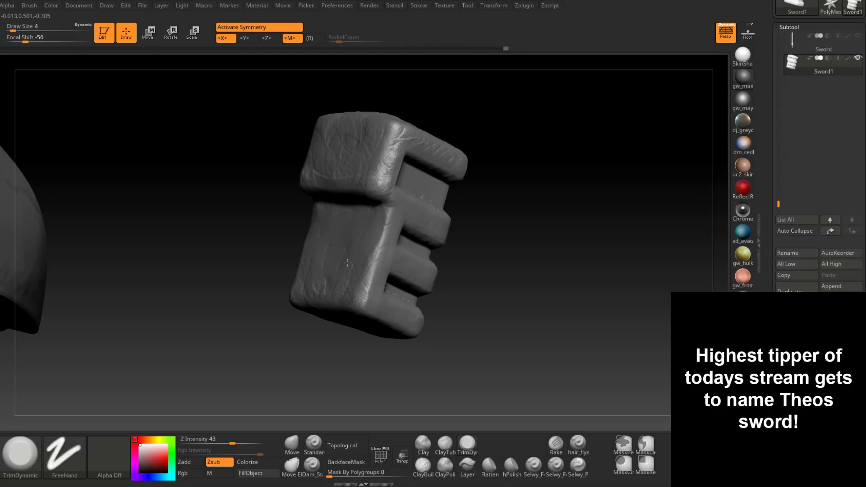
{"action": "right_click_drag", "start_coordinate": [352, 298], "coordinate": [393, 257]}
{"action": "right_click_drag", "start_coordinate": [382, 293], "coordinate": [404, 289]}
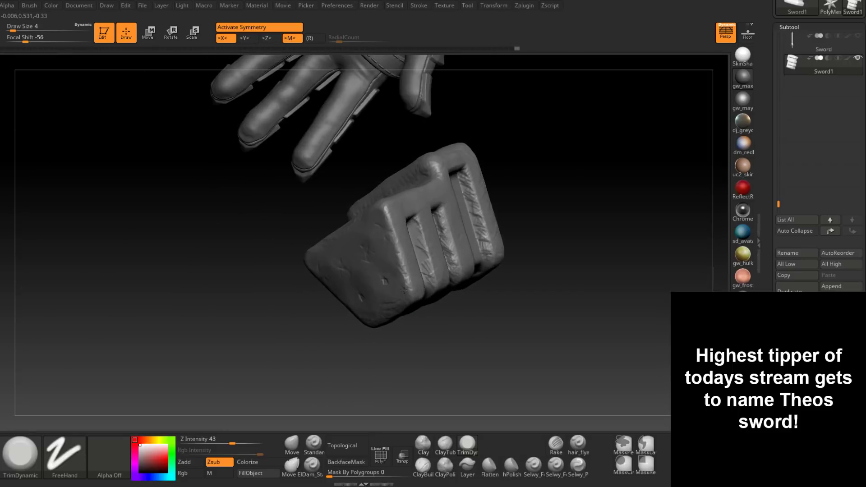
{"action": "right_click_drag", "start_coordinate": [377, 222], "coordinate": [396, 241]}
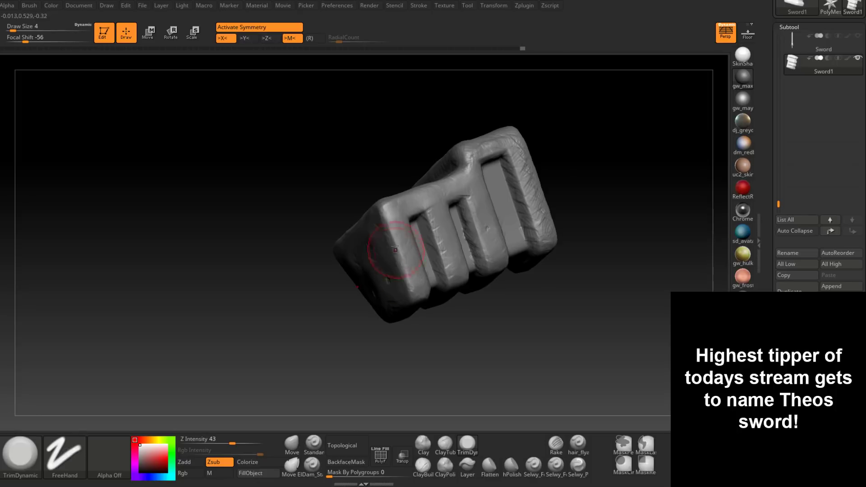
{"action": "right_click_drag", "start_coordinate": [410, 289], "coordinate": [395, 314]}
{"action": "key", "text": "ctrl+s"}
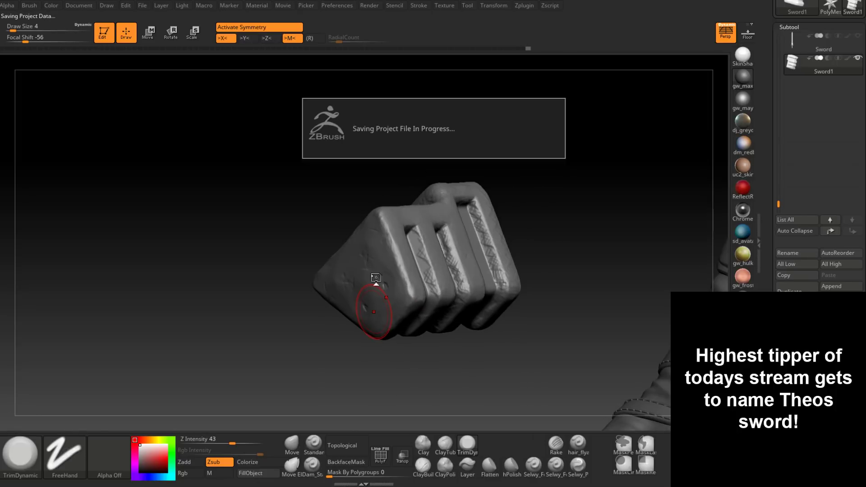
Reduce TrimDynamic to Draw Size 3 and then 2, and smooth the side walls of the lower ribs along the narrow grooves.
{"action": "mouse_move", "coordinate": [382, 282]}
{"action": "right_mouse_down"}
{"action": "mouse_move", "coordinate": [384, 270]}
{"action": "mouse_move", "coordinate": [415, 289]}
{"action": "right_mouse_up"}
{"action": "key", "text": "space"}
{"action": "left_click", "coordinate": [389, 276]}
{"action": "mouse_move", "coordinate": [451, 266]}
{"action": "right_mouse_down"}
{"action": "mouse_move", "coordinate": [414, 247]}
{"action": "mouse_move", "coordinate": [435, 253]}
{"action": "right_mouse_up"}
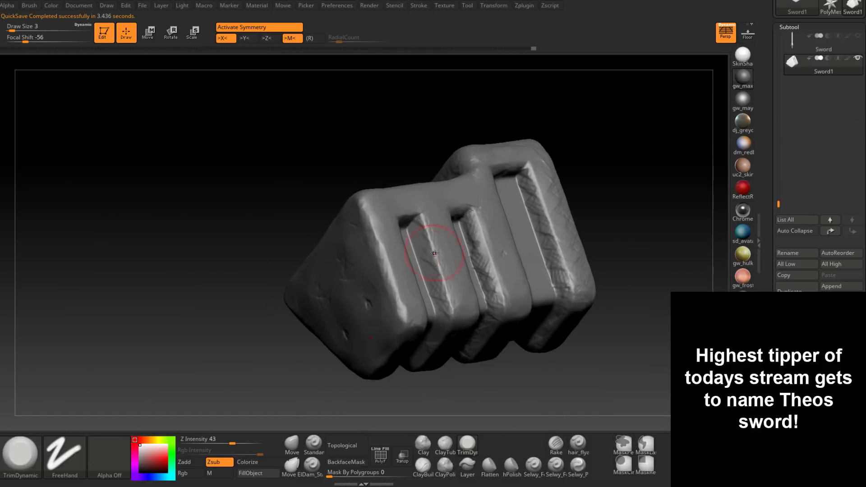
{"action": "key", "text": "space"}
{"action": "left_click", "coordinate": [432, 250]}
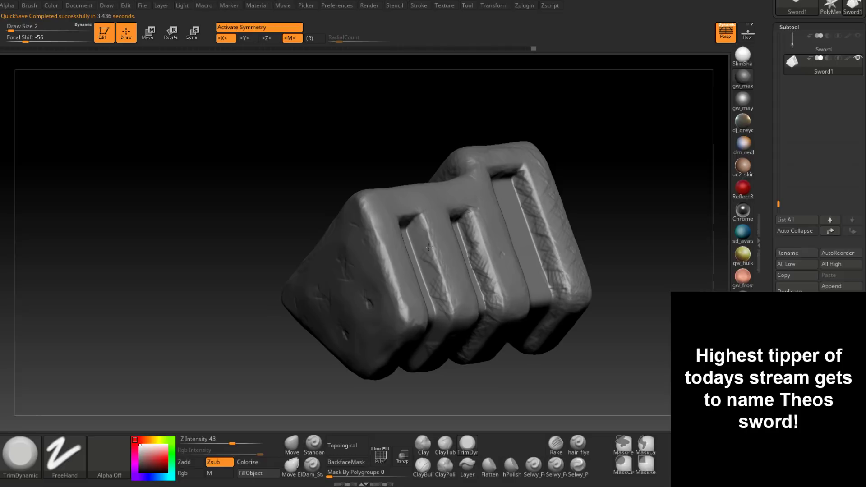
{"action": "right_click_drag", "start_coordinate": [446, 290], "coordinate": [445, 302]}
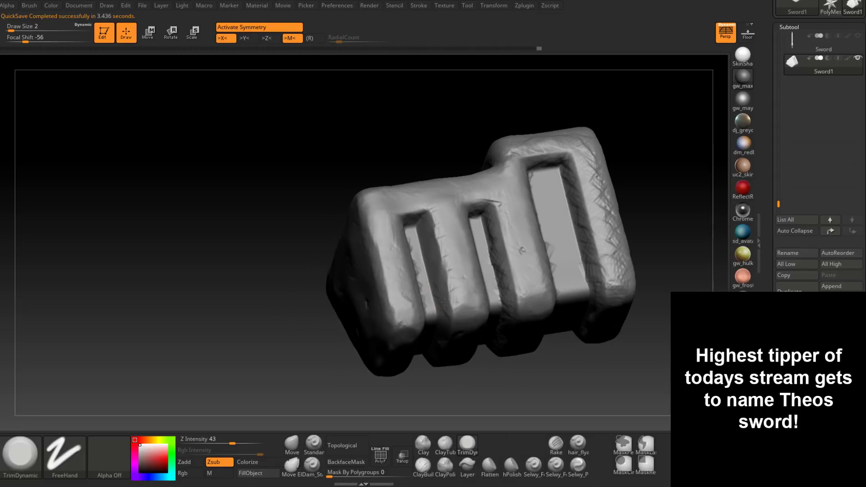
{"action": "mouse_move", "coordinate": [456, 303]}
{"action": "left_mouse_down"}
{"action": "mouse_move", "coordinate": [447, 266]}
{"action": "mouse_move", "coordinate": [441, 278]}
{"action": "left_mouse_up"}
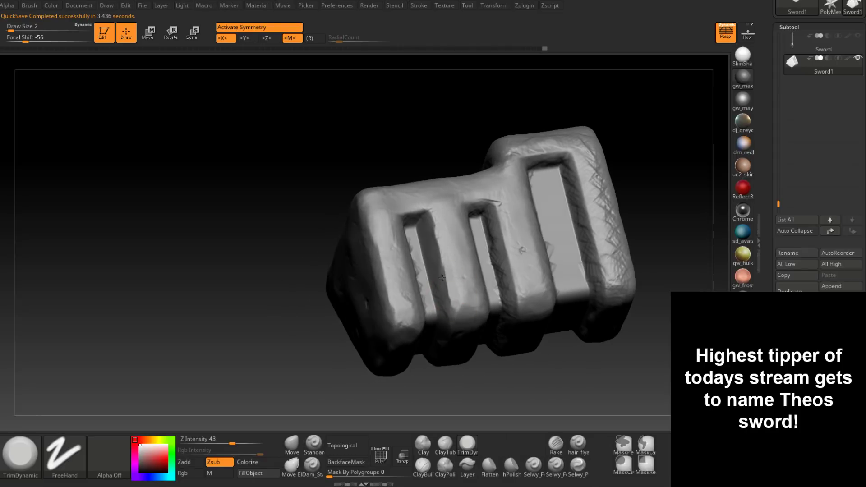
{"action": "right_click_drag", "start_coordinate": [442, 278], "coordinate": [374, 266]}
{"action": "left_click_drag", "start_coordinate": [410, 236], "coordinate": [426, 315]}
{"action": "mouse_move", "coordinate": [425, 315]}
{"action": "right_mouse_down"}
{"action": "mouse_move", "coordinate": [432, 287]}
{"action": "mouse_move", "coordinate": [423, 268]}
{"action": "mouse_move", "coordinate": [426, 280]}
{"action": "right_mouse_up"}
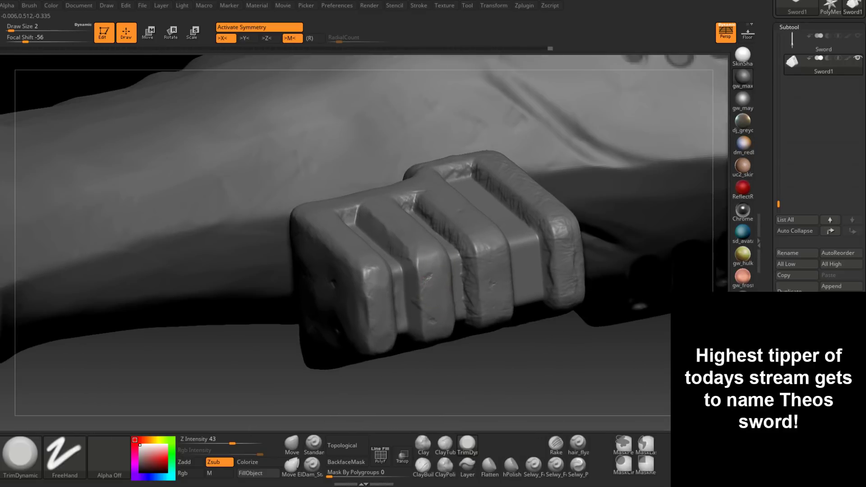
Smooth the remaining rough surfaces of the upper middle rib and top rib with TrimDynamic at Draw Size 2.
{"action": "right_click_drag", "start_coordinate": [429, 329], "coordinate": [476, 282]}
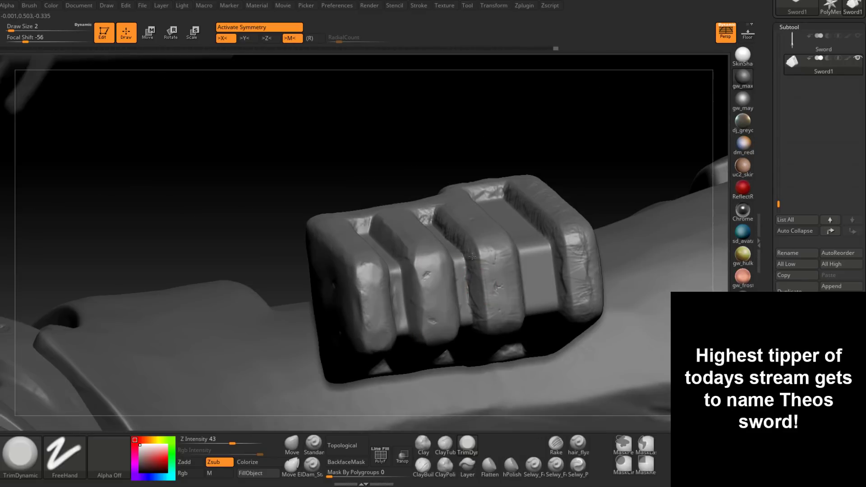
{"action": "right_click_drag", "start_coordinate": [478, 251], "coordinate": [466, 241]}
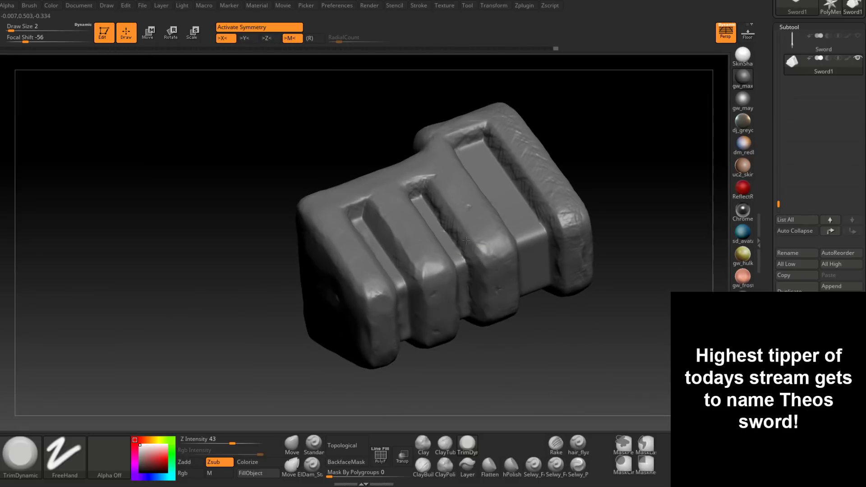
{"action": "right_click_drag", "start_coordinate": [427, 190], "coordinate": [481, 149]}
{"action": "mouse_move", "coordinate": [480, 148]}
{"action": "left_mouse_down"}
{"action": "mouse_move", "coordinate": [478, 192]}
{"action": "mouse_move", "coordinate": [494, 259]}
{"action": "left_mouse_up"}
{"action": "mouse_move", "coordinate": [498, 264]}
{"action": "left_mouse_down"}
{"action": "mouse_move", "coordinate": [535, 301]}
{"action": "mouse_move", "coordinate": [496, 258]}
{"action": "left_mouse_up"}
{"action": "right_click_drag", "start_coordinate": [499, 228], "coordinate": [499, 254]}
{"action": "left_click_drag", "start_coordinate": [499, 254], "coordinate": [474, 179]}
{"action": "mouse_move", "coordinate": [472, 175]}
{"action": "right_mouse_down", "text": "alt"}
{"action": "mouse_move", "coordinate": [473, 238]}
{"action": "mouse_move", "coordinate": [458, 186]}
{"action": "mouse_move", "coordinate": [425, 194]}
{"action": "right_mouse_up", "text": "alt"}
{"action": "mouse_move", "coordinate": [438, 168]}
{"action": "left_mouse_down"}
{"action": "mouse_move", "coordinate": [451, 175]}
{"action": "mouse_move", "coordinate": [496, 157]}
{"action": "mouse_move", "coordinate": [512, 170]}
{"action": "left_mouse_up"}
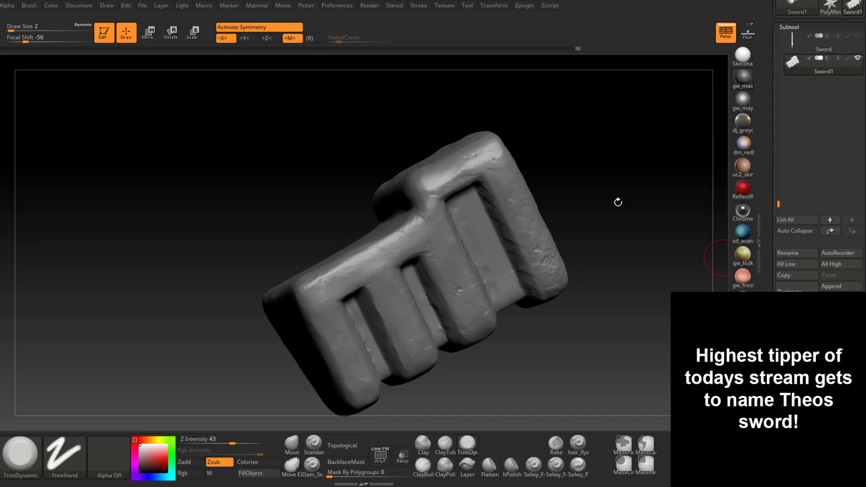
Trim the top rib's inner wall and corner beside the wide groove with TrimDynamic at Draw Size 2.
{"action": "left_click_drag", "start_coordinate": [618, 202], "coordinate": [464, 184]}
{"action": "right_click_drag", "start_coordinate": [483, 156], "coordinate": [518, 157]}
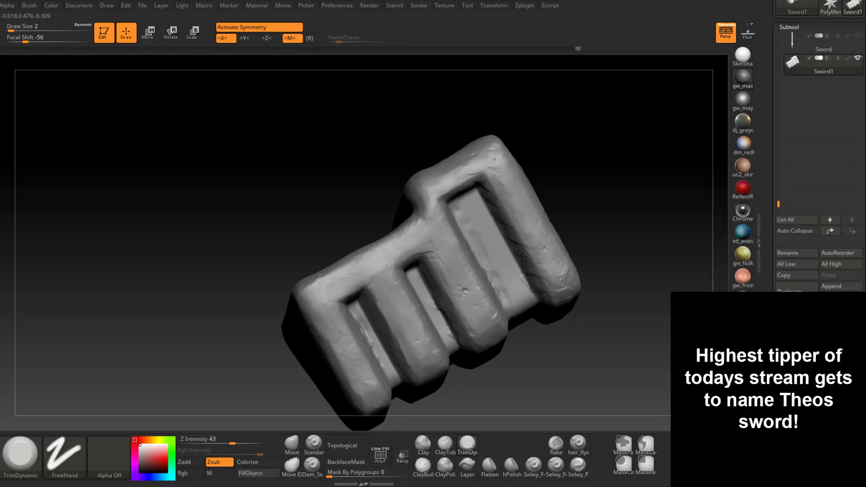
{"action": "right_click_drag", "start_coordinate": [551, 271], "coordinate": [525, 232]}
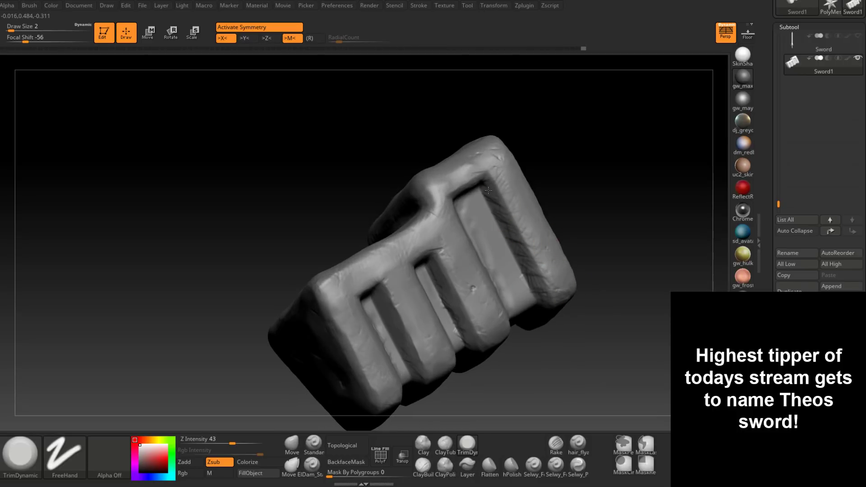
{"action": "mouse_move", "coordinate": [488, 190]}
{"action": "right_mouse_down"}
{"action": "mouse_move", "coordinate": [529, 284]}
{"action": "mouse_move", "coordinate": [620, 322]}
{"action": "mouse_move", "coordinate": [531, 267]}
{"action": "mouse_move", "coordinate": [530, 216]}
{"action": "mouse_move", "coordinate": [532, 251]}
{"action": "mouse_move", "coordinate": [561, 257]}
{"action": "mouse_move", "coordinate": [540, 253]}
{"action": "mouse_move", "coordinate": [508, 318]}
{"action": "right_mouse_up"}
Raise TrimDynamic to Draw Size 4 and smooth the block's end and back faces.
{"action": "key", "text": "space"}
{"action": "left_click_drag", "start_coordinate": [524, 255], "coordinate": [530, 253]}
{"action": "right_click_drag", "start_coordinate": [515, 301], "coordinate": [520, 307]}
{"action": "key", "text": "space"}
{"action": "mouse_move", "coordinate": [544, 242]}
{"action": "left_mouse_down"}
{"action": "mouse_move", "coordinate": [583, 174]}
{"action": "mouse_move", "coordinate": [542, 160]}
{"action": "mouse_move", "coordinate": [514, 246]}
{"action": "mouse_move", "coordinate": [519, 278]}
{"action": "mouse_move", "coordinate": [594, 211]}
{"action": "mouse_move", "coordinate": [616, 216]}
{"action": "left_mouse_up"}
{"action": "mouse_move", "coordinate": [625, 218]}
{"action": "right_mouse_down", "text": "ctrl"}
{"action": "mouse_move", "coordinate": [612, 243]}
{"action": "mouse_move", "coordinate": [609, 303]}
{"action": "right_mouse_up", "text": "ctrl"}
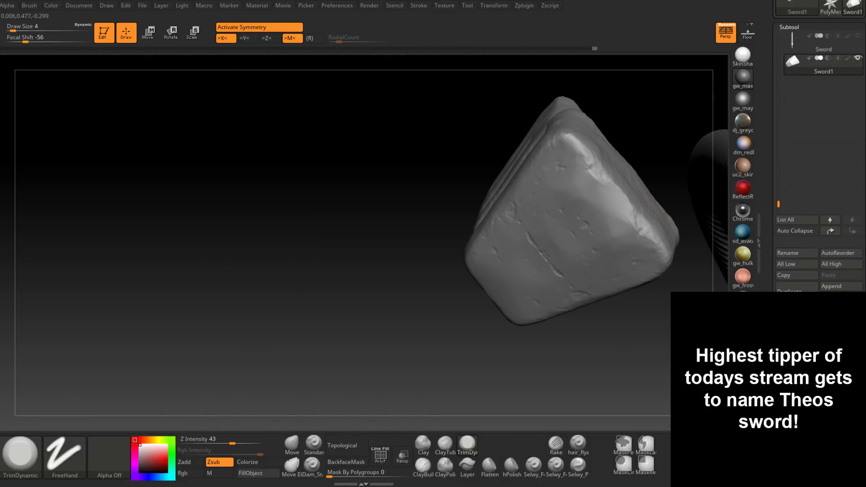
{"action": "right_click_drag", "start_coordinate": [670, 218], "coordinate": [635, 191]}
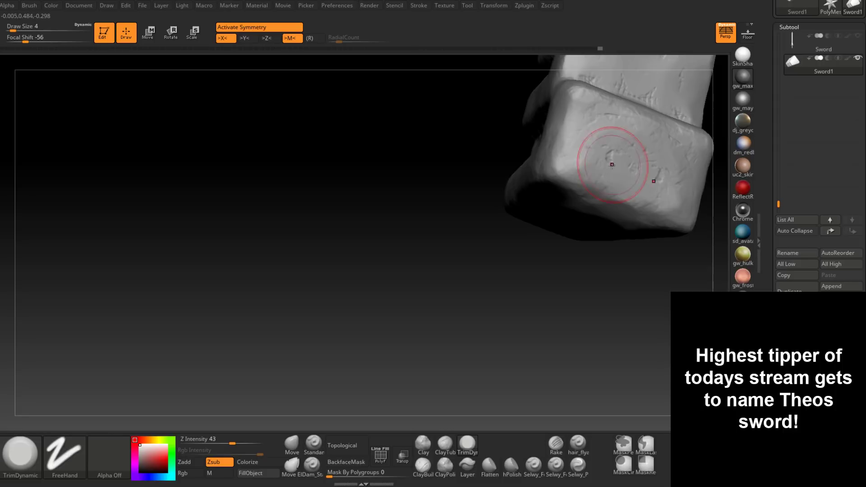
{"action": "right_click_drag", "start_coordinate": [618, 173], "coordinate": [589, 193]}
{"action": "mouse_move", "coordinate": [579, 144]}
{"action": "right_mouse_down"}
{"action": "mouse_move", "coordinate": [572, 170]}
{"action": "mouse_move", "coordinate": [519, 245]}
{"action": "mouse_move", "coordinate": [504, 217]}
{"action": "right_mouse_up"}
Build up rough, curved ClayBuildup strokes at Draw Size 2 over the floor of the wide top groove.
{"action": "left_click", "coordinate": [423, 466]}
{"action": "key", "text": "space"}
{"action": "mouse_move", "coordinate": [504, 218]}
{"action": "left_mouse_down"}
{"action": "mouse_move", "coordinate": [508, 183]}
{"action": "mouse_move", "coordinate": [521, 195]}
{"action": "mouse_move", "coordinate": [493, 199]}
{"action": "mouse_move", "coordinate": [502, 208]}
{"action": "mouse_move", "coordinate": [460, 270]}
{"action": "left_mouse_up"}
{"action": "right_click_drag", "start_coordinate": [473, 269], "coordinate": [453, 293]}
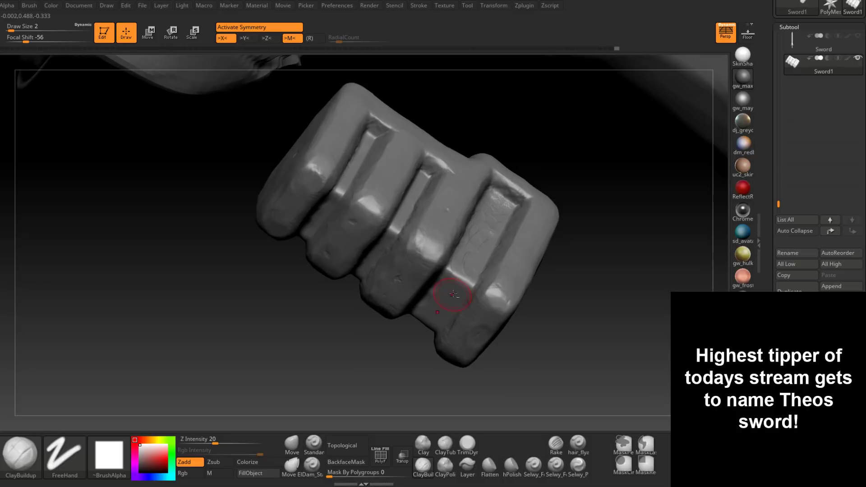
{"action": "mouse_move", "coordinate": [449, 274]}
{"action": "left_mouse_down"}
{"action": "mouse_move", "coordinate": [464, 282]}
{"action": "mouse_move", "coordinate": [473, 267]}
{"action": "left_mouse_up"}
{"action": "right_click_drag", "start_coordinate": [477, 266], "coordinate": [495, 244]}
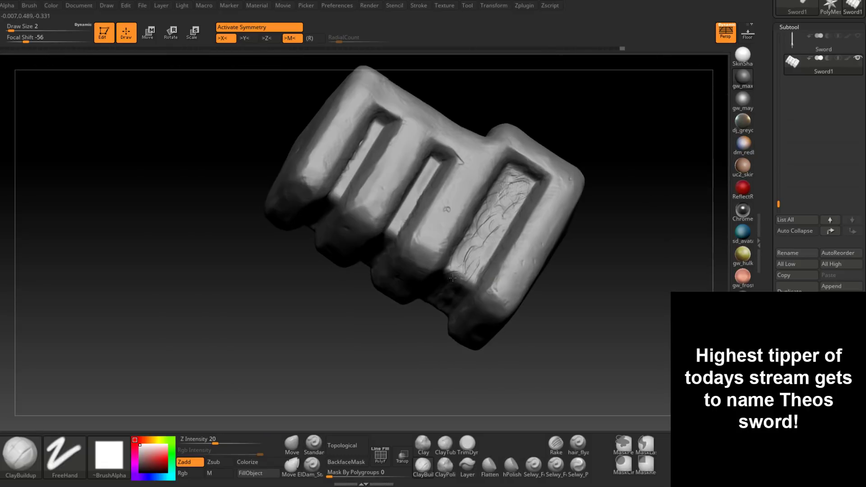
{"action": "mouse_move", "coordinate": [450, 271]}
{"action": "left_mouse_down"}
{"action": "mouse_move", "coordinate": [472, 262]}
{"action": "mouse_move", "coordinate": [498, 221]}
{"action": "mouse_move", "coordinate": [491, 176]}
{"action": "left_mouse_up"}
Roughen the floors of the two narrow lower grooves with ClayBuildup strokes at Draw Size 2.
{"action": "left_click_drag", "start_coordinate": [432, 166], "coordinate": [397, 224]}
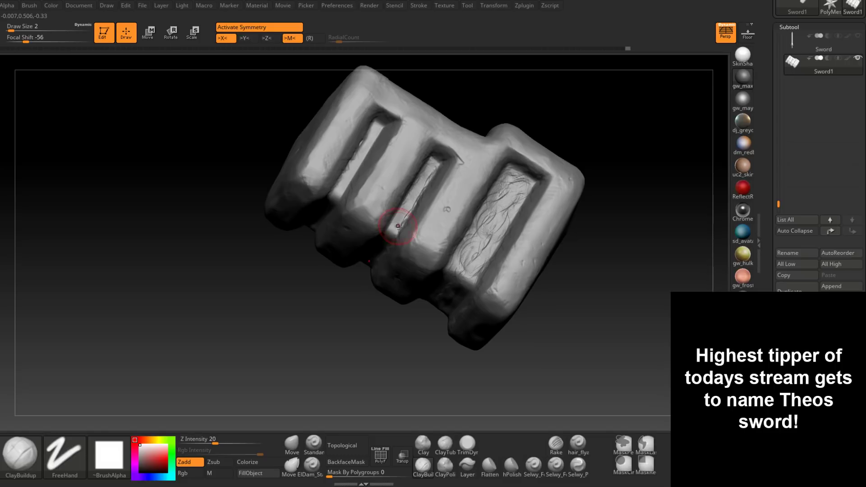
{"action": "right_click_drag", "start_coordinate": [397, 224], "coordinate": [379, 256]}
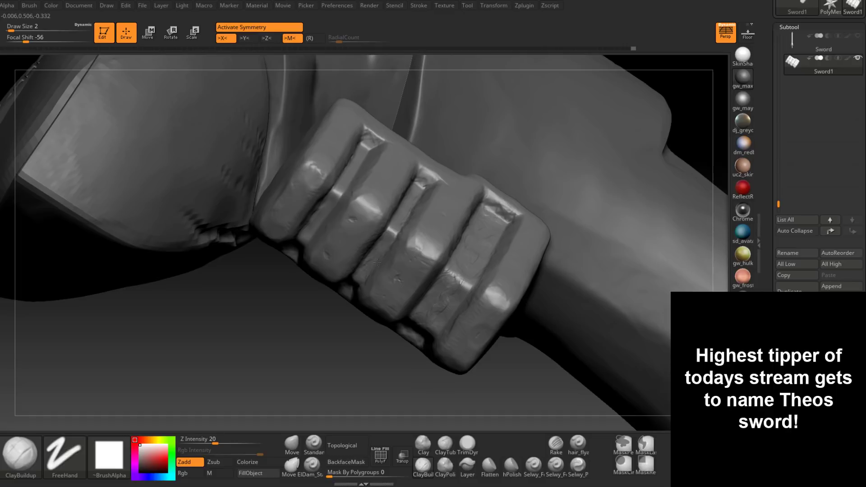
{"action": "left_click_drag", "start_coordinate": [376, 262], "coordinate": [356, 280]}
{"action": "right_click_drag", "start_coordinate": [386, 247], "coordinate": [366, 209]}
{"action": "left_click_drag", "start_coordinate": [334, 194], "coordinate": [367, 146]}
{"action": "right_click_drag", "start_coordinate": [363, 158], "coordinate": [374, 202], "text": "alt"}
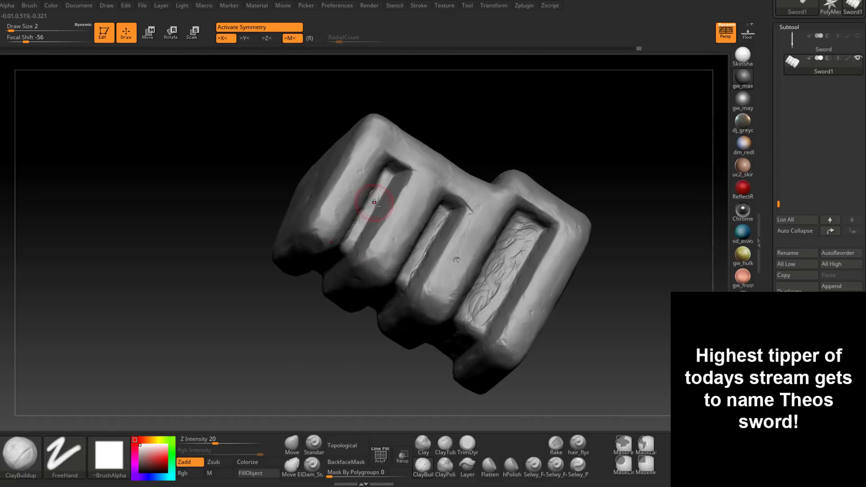
{"action": "mouse_move", "coordinate": [377, 193]}
{"action": "left_mouse_down"}
{"action": "mouse_move", "coordinate": [384, 175]}
{"action": "mouse_move", "coordinate": [376, 198]}
{"action": "left_mouse_up"}
{"action": "right_click_drag", "start_coordinate": [375, 202], "coordinate": [370, 211]}
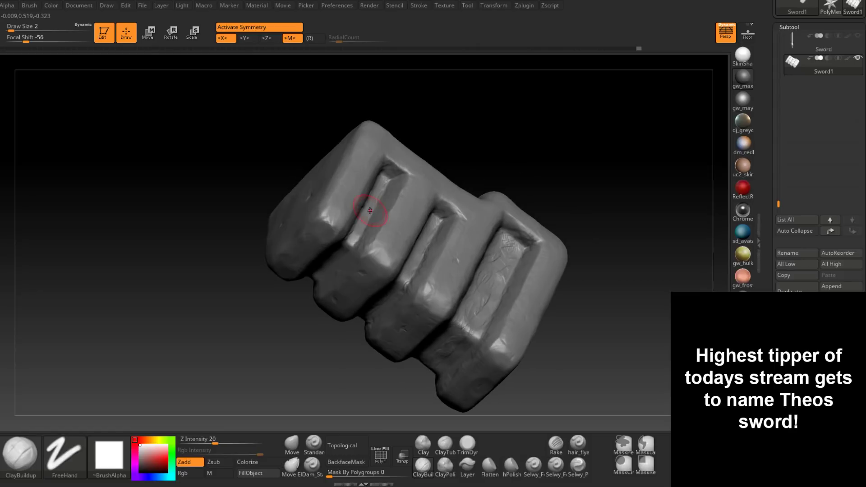
{"action": "right_click_drag", "start_coordinate": [353, 239], "coordinate": [360, 202]}
{"action": "mouse_move", "coordinate": [344, 249]}
{"action": "left_mouse_down"}
{"action": "mouse_move", "coordinate": [316, 279]}
{"action": "mouse_move", "coordinate": [321, 273]}
{"action": "left_mouse_up"}
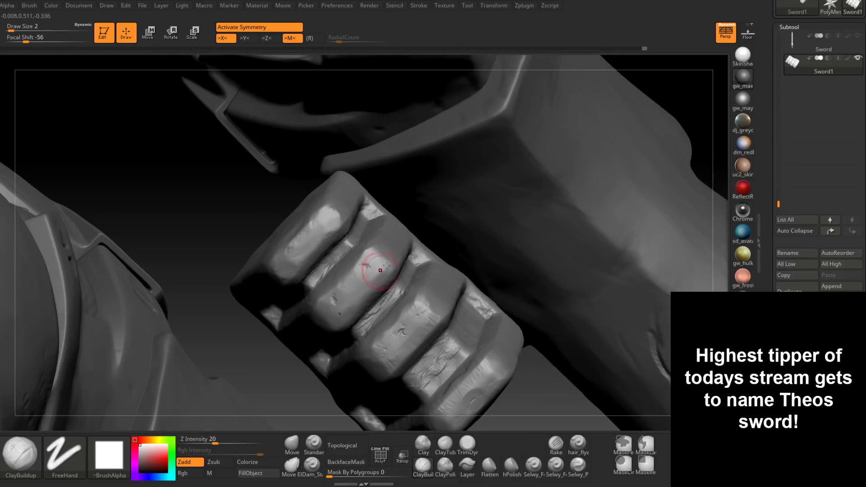
Flatten the roughened floor of the wide top groove with TrimDynamic at Draw Size 2.
{"action": "right_click_drag", "start_coordinate": [459, 240], "coordinate": [460, 340]}
{"action": "left_click", "coordinate": [467, 444]}
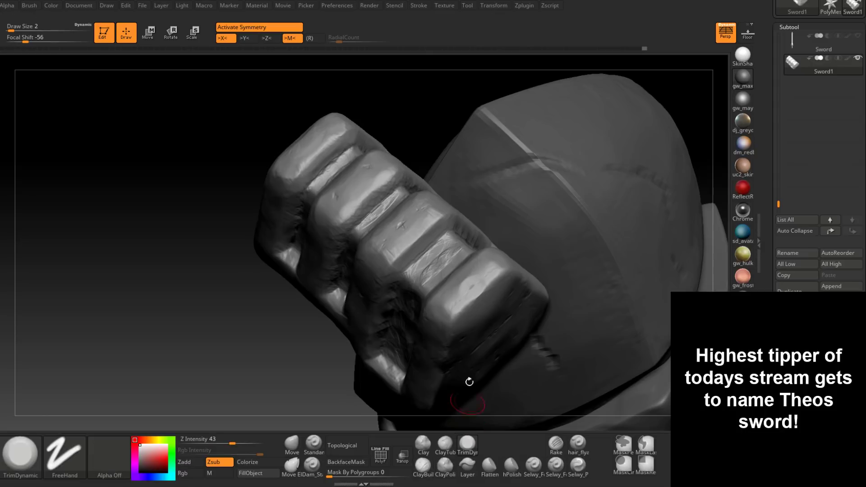
{"action": "left_click_drag", "start_coordinate": [446, 239], "coordinate": [443, 266]}
{"action": "right_click_drag", "start_coordinate": [434, 264], "coordinate": [417, 286]}
{"action": "mouse_move", "coordinate": [448, 243]}
{"action": "right_mouse_down"}
{"action": "mouse_move", "coordinate": [417, 265]}
{"action": "mouse_move", "coordinate": [403, 305]}
{"action": "right_mouse_up"}
{"action": "left_click_drag", "start_coordinate": [376, 345], "coordinate": [367, 363]}
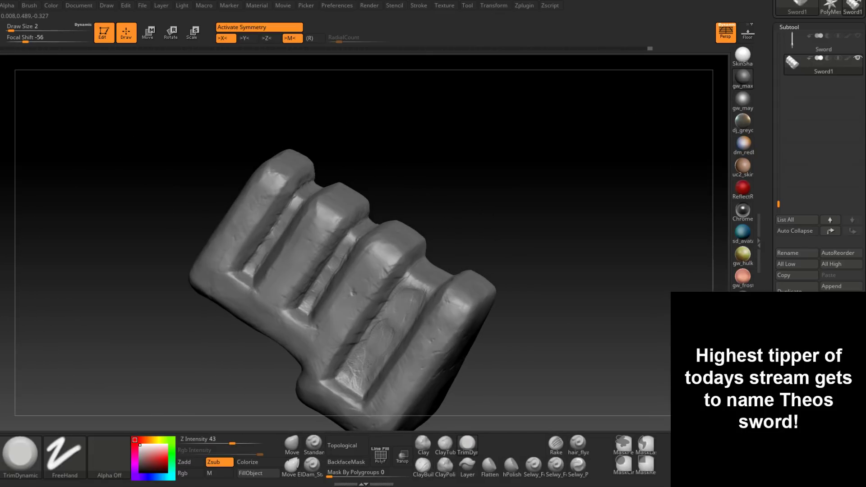
{"action": "right_click_drag", "start_coordinate": [368, 363], "coordinate": [361, 343]}
Flatten the roughened floors of the narrow grooves with TrimDynamic at Draw Size 1.
{"action": "key", "text": "space"}
{"action": "left_click", "coordinate": [328, 286]}
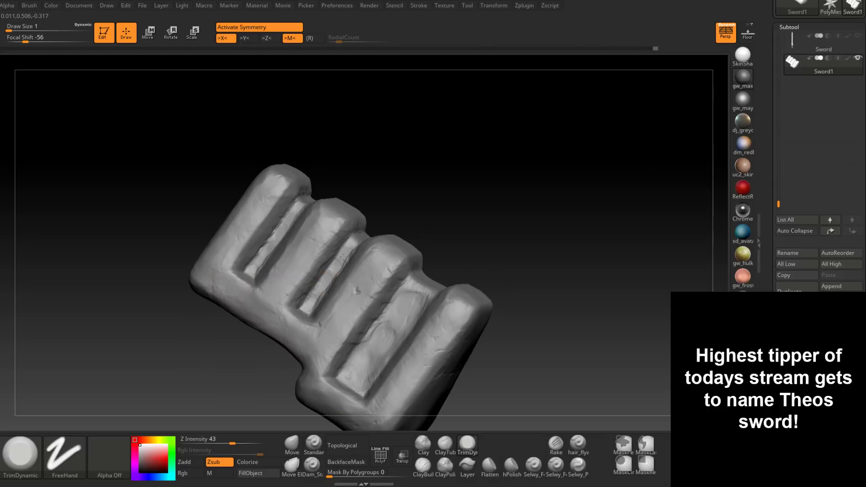
{"action": "mouse_move", "coordinate": [346, 258]}
{"action": "left_mouse_down"}
{"action": "mouse_move", "coordinate": [317, 292]}
{"action": "mouse_move", "coordinate": [338, 259]}
{"action": "left_mouse_up"}
{"action": "mouse_move", "coordinate": [314, 278]}
{"action": "right_mouse_down"}
{"action": "mouse_move", "coordinate": [341, 274]}
{"action": "mouse_move", "coordinate": [356, 253]}
{"action": "mouse_move", "coordinate": [322, 236]}
{"action": "right_mouse_up"}
Unhide the rest of the sword around the ribbed side block and frame the hilt.
{"action": "mouse_move", "coordinate": [260, 251]}
{"action": "right_mouse_down"}
{"action": "mouse_move", "coordinate": [321, 248]}
{"action": "mouse_move", "coordinate": [380, 261]}
{"action": "mouse_move", "coordinate": [401, 277]}
{"action": "mouse_move", "coordinate": [494, 280]}
{"action": "mouse_move", "coordinate": [528, 244]}
{"action": "right_mouse_up"}
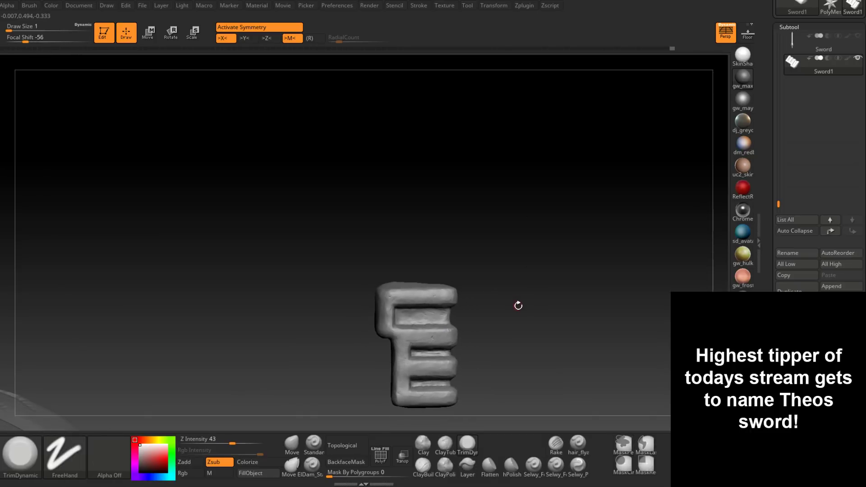
{"action": "key", "text": "ctrl+shift"}
{"action": "left_click", "coordinate": [524, 314], "text": "ctrl+shift"}
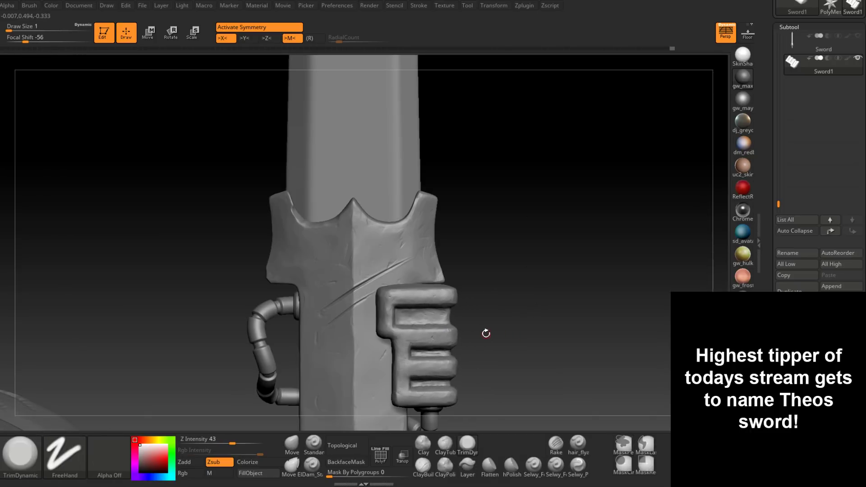
{"action": "mouse_move", "coordinate": [486, 333]}
{"action": "right_mouse_down", "text": "alt"}
{"action": "mouse_move", "coordinate": [453, 197]}
{"action": "mouse_move", "coordinate": [427, 181]}
{"action": "right_mouse_up", "text": "alt"}
Turn symmetry off and carry the collar's diagonal scratch onto the block's upper corner with Dam_Standard at Draw Size 2.
{"action": "left_click", "coordinate": [312, 465]}
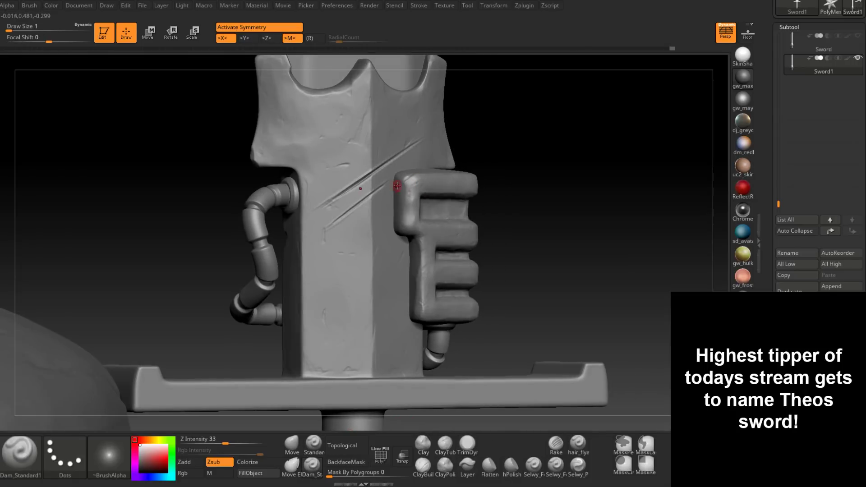
{"action": "mouse_move", "coordinate": [382, 216]}
{"action": "right_mouse_down"}
{"action": "mouse_move", "coordinate": [403, 202]}
{"action": "mouse_move", "coordinate": [411, 183]}
{"action": "right_mouse_up"}
{"action": "key", "text": "x"}
{"action": "key", "text": "space"}
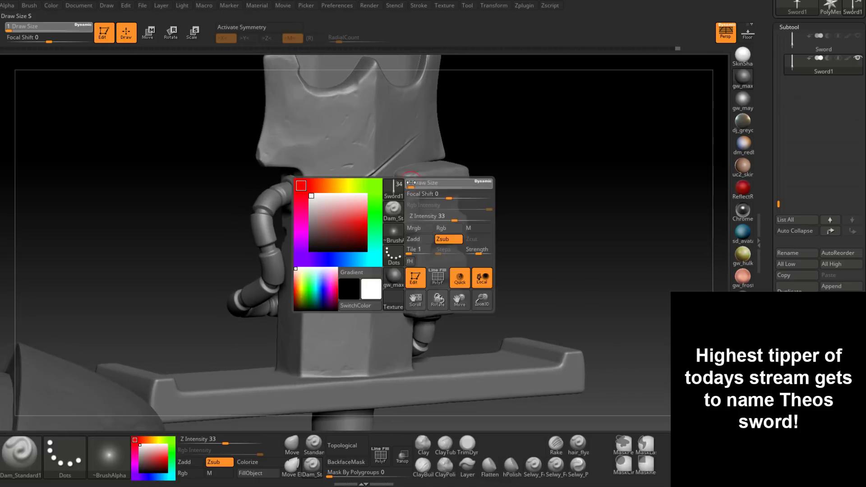
{"action": "left_click_drag", "start_coordinate": [411, 182], "coordinate": [412, 182]}
{"action": "right_click_drag", "start_coordinate": [412, 183], "coordinate": [367, 177]}
{"action": "left_click_drag", "start_coordinate": [415, 172], "coordinate": [407, 179]}
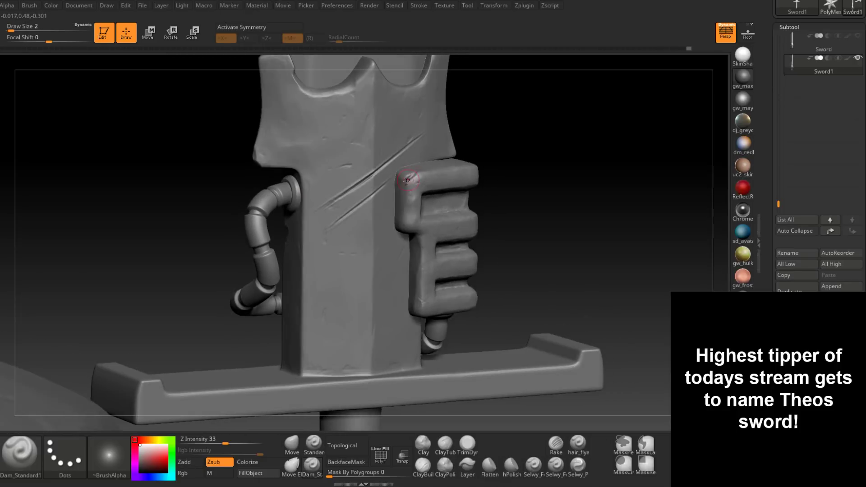
{"action": "mouse_move", "coordinate": [413, 178]}
{"action": "right_mouse_down"}
{"action": "mouse_move", "coordinate": [415, 166]}
{"action": "mouse_move", "coordinate": [411, 238]}
{"action": "right_mouse_up"}
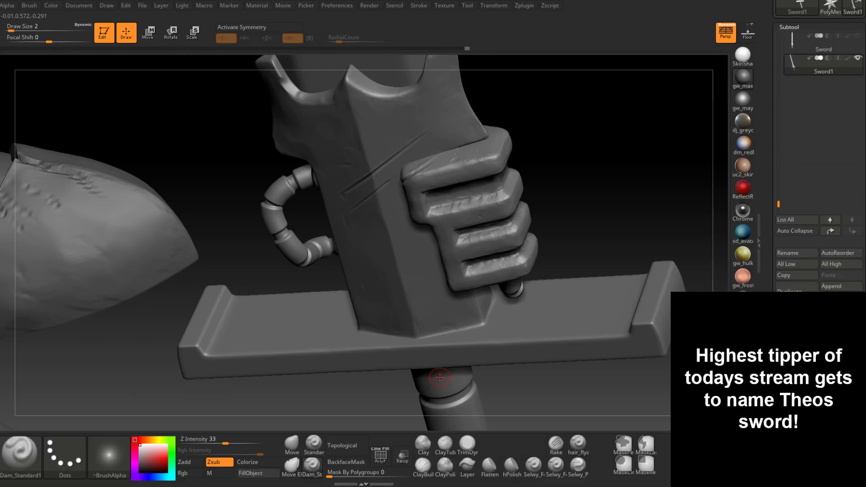
Carve small scratches into the block's lower ribs with Dam_Standard at Draw Size 2.
{"action": "mouse_move", "coordinate": [440, 190]}
{"action": "right_mouse_down"}
{"action": "mouse_move", "coordinate": [455, 223]}
{"action": "mouse_move", "coordinate": [470, 216]}
{"action": "mouse_move", "coordinate": [443, 199]}
{"action": "mouse_move", "coordinate": [432, 222]}
{"action": "mouse_move", "coordinate": [492, 230]}
{"action": "mouse_move", "coordinate": [437, 242]}
{"action": "mouse_move", "coordinate": [416, 259]}
{"action": "mouse_move", "coordinate": [411, 242]}
{"action": "mouse_move", "coordinate": [386, 254]}
{"action": "mouse_move", "coordinate": [419, 232]}
{"action": "right_mouse_up"}
{"action": "left_click_drag", "start_coordinate": [419, 233], "coordinate": [388, 247]}
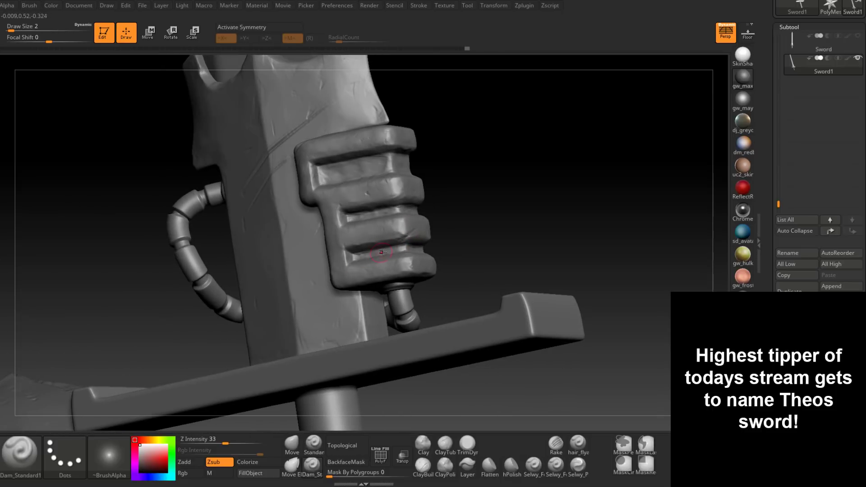
{"action": "right_click_drag", "start_coordinate": [382, 247], "coordinate": [397, 239]}
{"action": "mouse_move", "coordinate": [443, 209]}
{"action": "right_mouse_down"}
{"action": "mouse_move", "coordinate": [418, 228]}
{"action": "mouse_move", "coordinate": [421, 245]}
{"action": "mouse_move", "coordinate": [423, 230]}
{"action": "mouse_move", "coordinate": [442, 261]}
{"action": "right_mouse_up"}
Flatten the ribbed block's scratched ribs and edges with TrimDynamic, first at Draw Size 2 and in finer areas at Draw Size 1.
{"action": "key", "text": "b"}
{"action": "key", "text": "t"}
{"action": "key", "text": "d"}
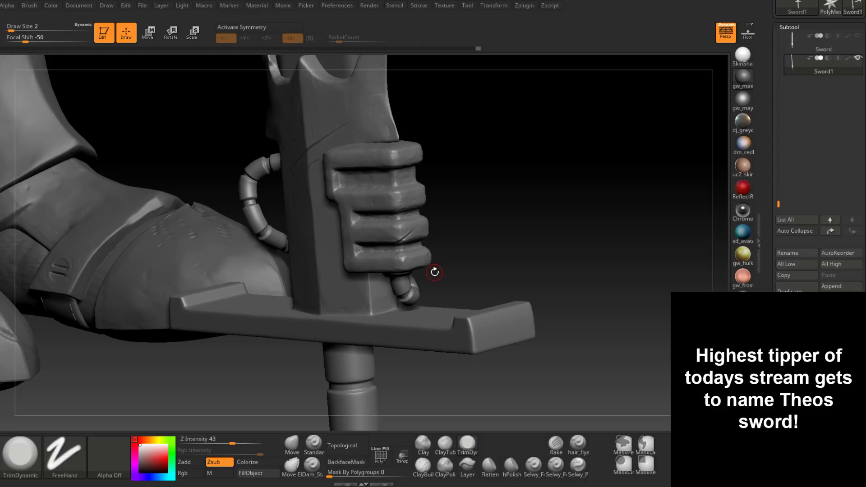
{"action": "right_click_drag", "start_coordinate": [434, 272], "coordinate": [488, 188]}
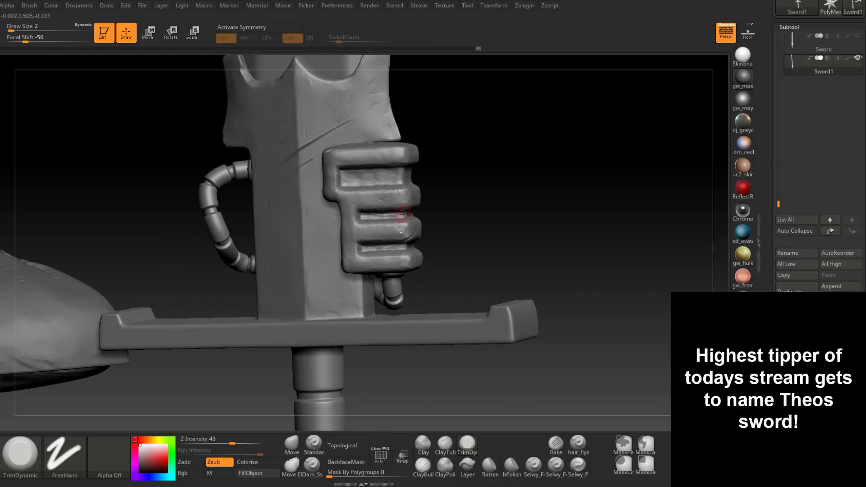
{"action": "right_click_drag", "start_coordinate": [398, 218], "coordinate": [425, 247], "text": "alt"}
{"action": "left_click_drag", "start_coordinate": [426, 246], "coordinate": [422, 244]}
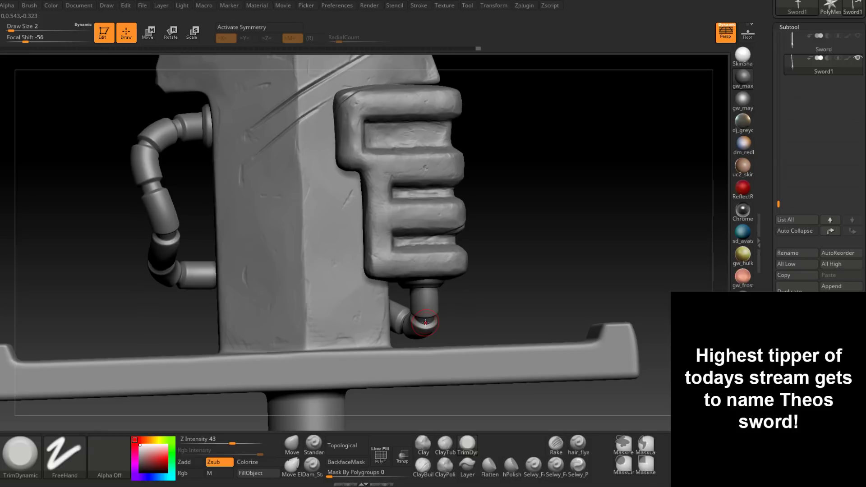
{"action": "left_click_drag", "start_coordinate": [425, 322], "coordinate": [389, 288]}
{"action": "right_click_drag", "start_coordinate": [389, 288], "coordinate": [416, 300]}
{"action": "mouse_move", "coordinate": [439, 251]}
{"action": "right_mouse_down"}
{"action": "mouse_move", "coordinate": [449, 249]}
{"action": "mouse_move", "coordinate": [438, 248]}
{"action": "mouse_move", "coordinate": [439, 256]}
{"action": "right_mouse_up"}
{"action": "key", "text": "space"}
{"action": "left_click_drag", "start_coordinate": [439, 256], "coordinate": [437, 254]}
{"action": "right_click_drag", "start_coordinate": [437, 253], "coordinate": [467, 178]}
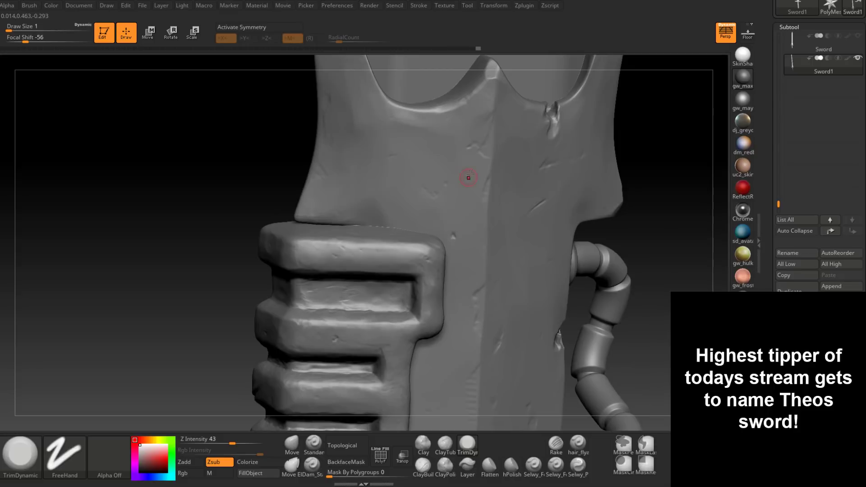
Carve a notch across the ribbed block's upper inner corner, beside the top groove, with ClayBuildup at Draw Size 1.
{"action": "left_click", "coordinate": [426, 467]}
{"action": "mouse_move", "coordinate": [417, 258]}
{"action": "right_mouse_down"}
{"action": "mouse_move", "coordinate": [427, 274]}
{"action": "mouse_move", "coordinate": [417, 284]}
{"action": "mouse_move", "coordinate": [424, 264]}
{"action": "mouse_move", "coordinate": [418, 273]}
{"action": "right_mouse_up"}
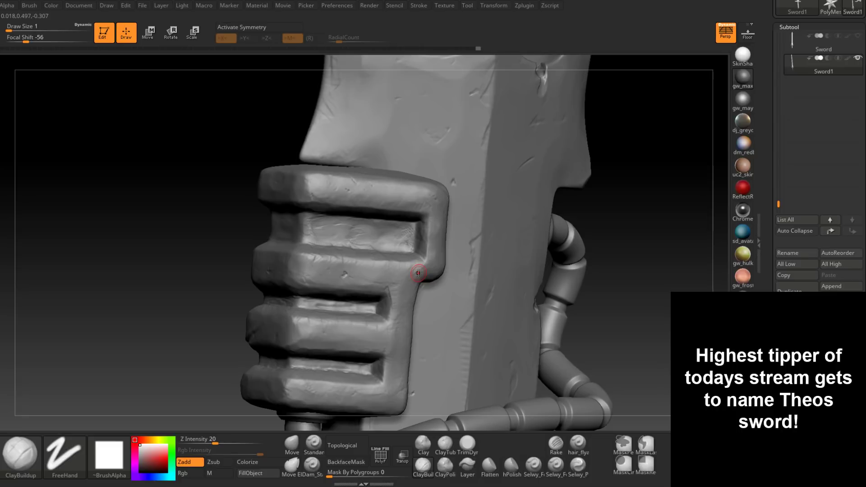
{"action": "right_click_drag", "start_coordinate": [418, 273], "coordinate": [421, 237]}
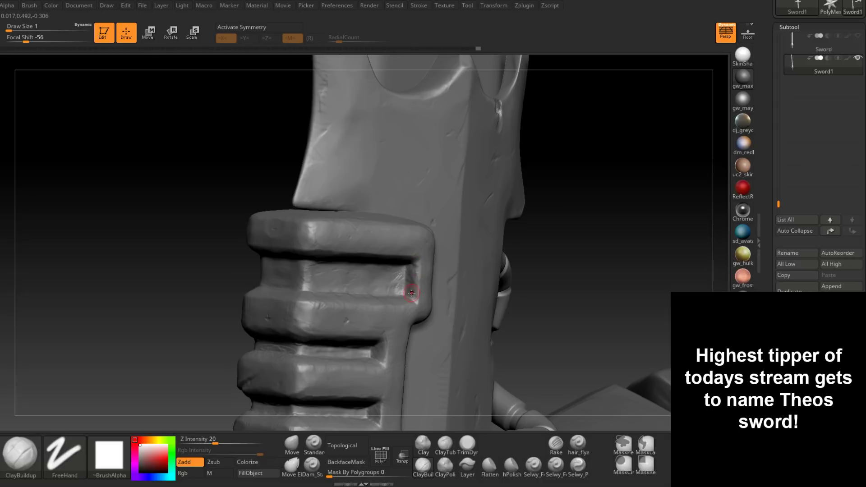
{"action": "mouse_move", "coordinate": [419, 281]}
{"action": "right_mouse_down"}
{"action": "mouse_move", "coordinate": [392, 274]}
{"action": "mouse_move", "coordinate": [417, 275]}
{"action": "right_mouse_up"}
{"action": "right_click", "coordinate": [424, 276]}
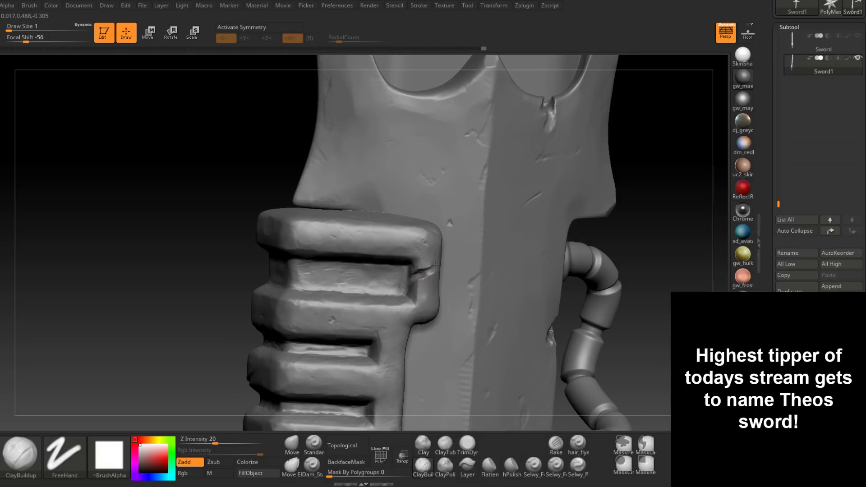
{"action": "right_click_drag", "start_coordinate": [434, 264], "coordinate": [437, 266]}
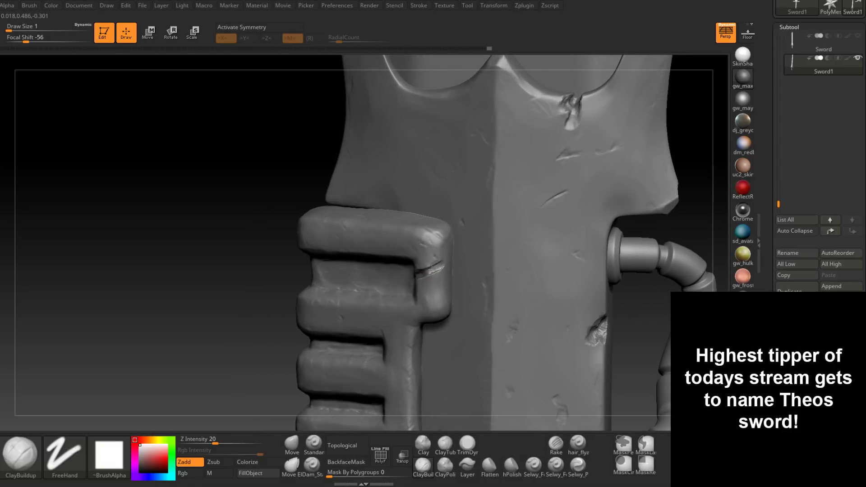
{"action": "right_click_drag", "start_coordinate": [434, 268], "coordinate": [423, 278]}
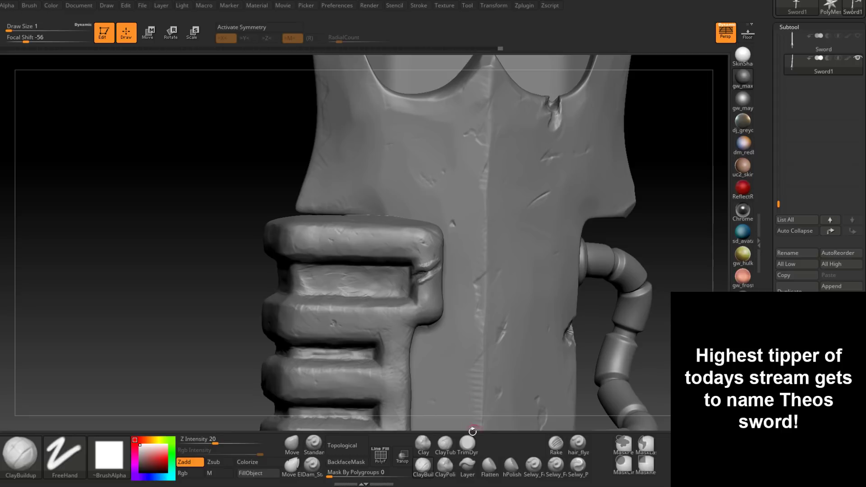
Trim around the corner notch with TrimDynamic and sharpen its crease with Dam_Standard, both at Draw Size 1.
{"action": "left_click", "coordinate": [468, 443]}
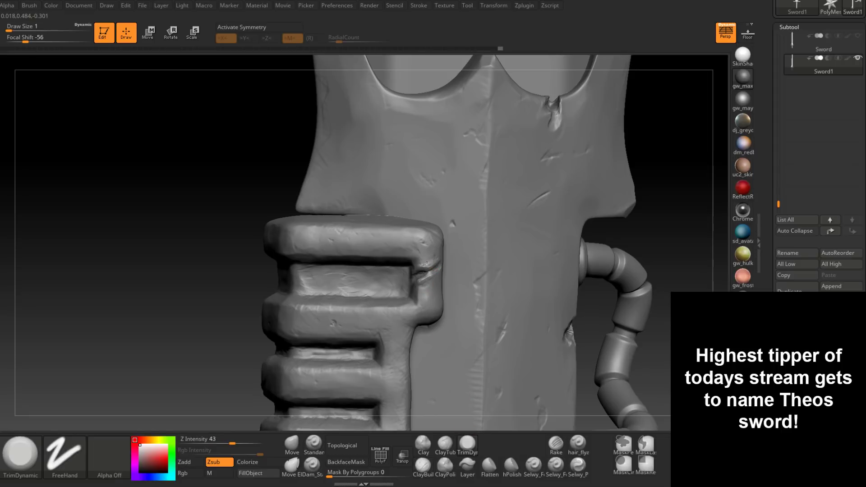
{"action": "mouse_move", "coordinate": [426, 265]}
{"action": "right_mouse_down"}
{"action": "mouse_move", "coordinate": [414, 270]}
{"action": "mouse_move", "coordinate": [434, 272]}
{"action": "mouse_move", "coordinate": [412, 343]}
{"action": "mouse_move", "coordinate": [417, 275]}
{"action": "mouse_move", "coordinate": [446, 258]}
{"action": "right_mouse_up"}
{"action": "key", "text": "b"}
{"action": "key", "text": "d"}
{"action": "key", "text": "s"}
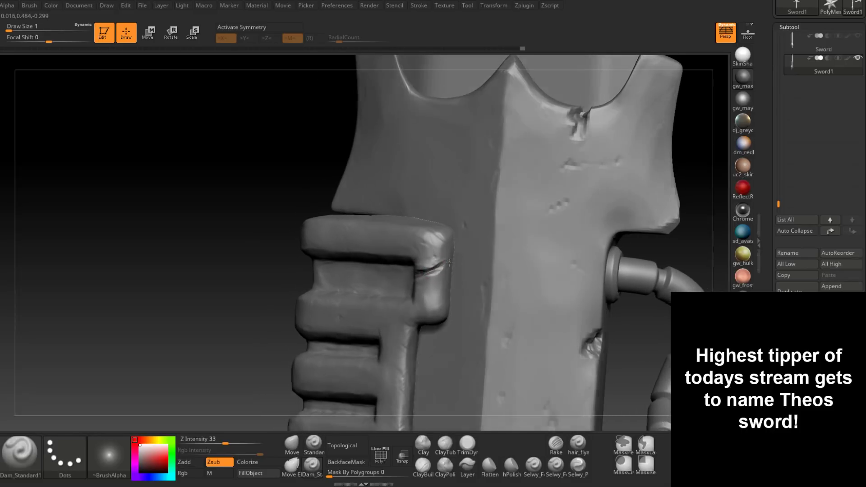
{"action": "right_click", "coordinate": [442, 271]}
{"action": "left_click", "coordinate": [442, 270]}
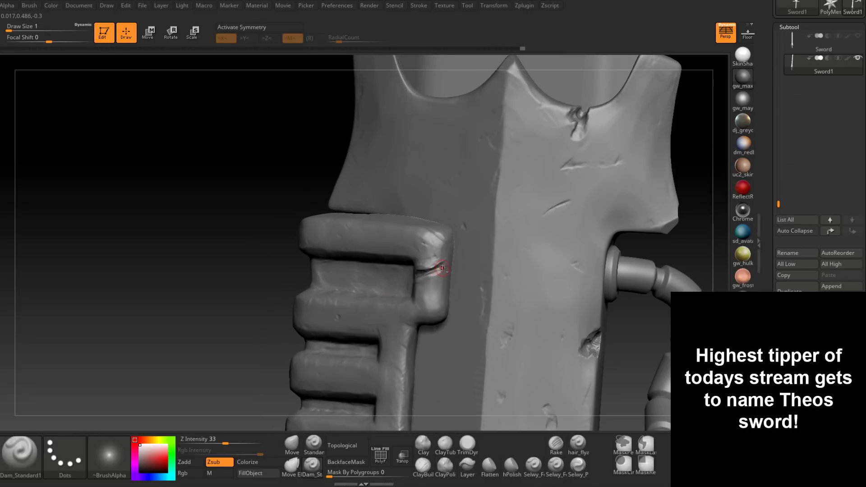
Chip the collar's prong tip above the ribbed block with ClayBuildup at Draw Size 1 and flatten it with TrimDynamic at Draw Size 2.
{"action": "mouse_move", "coordinate": [427, 275]}
{"action": "right_mouse_down"}
{"action": "mouse_move", "coordinate": [417, 278]}
{"action": "mouse_move", "coordinate": [426, 282]}
{"action": "mouse_move", "coordinate": [411, 305]}
{"action": "mouse_move", "coordinate": [397, 295]}
{"action": "mouse_move", "coordinate": [435, 300]}
{"action": "mouse_move", "coordinate": [420, 289]}
{"action": "mouse_move", "coordinate": [456, 292]}
{"action": "mouse_move", "coordinate": [466, 305]}
{"action": "mouse_move", "coordinate": [427, 284]}
{"action": "mouse_move", "coordinate": [436, 280]}
{"action": "mouse_move", "coordinate": [399, 334]}
{"action": "mouse_move", "coordinate": [413, 389]}
{"action": "mouse_move", "coordinate": [379, 343]}
{"action": "mouse_move", "coordinate": [344, 247]}
{"action": "mouse_move", "coordinate": [333, 286]}
{"action": "right_mouse_up"}
{"action": "left_click", "coordinate": [423, 467]}
{"action": "key", "text": "space"}
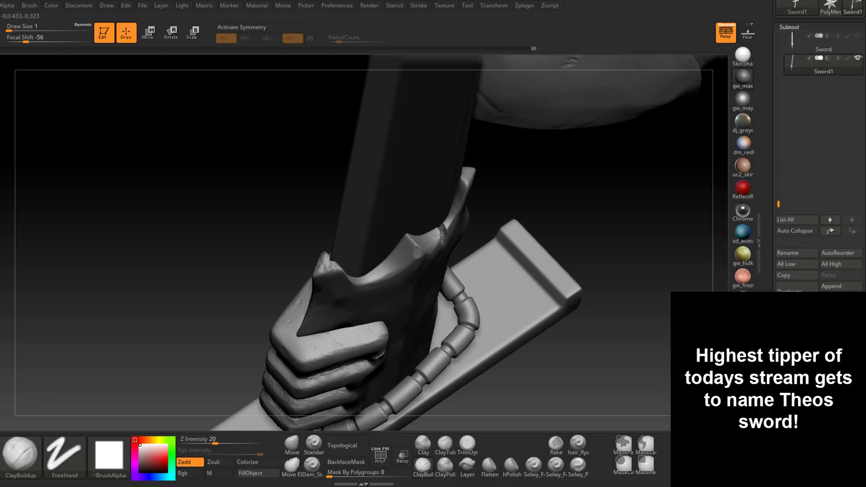
{"action": "key", "text": "b"}
{"action": "key", "text": "t"}
{"action": "key", "text": "d"}
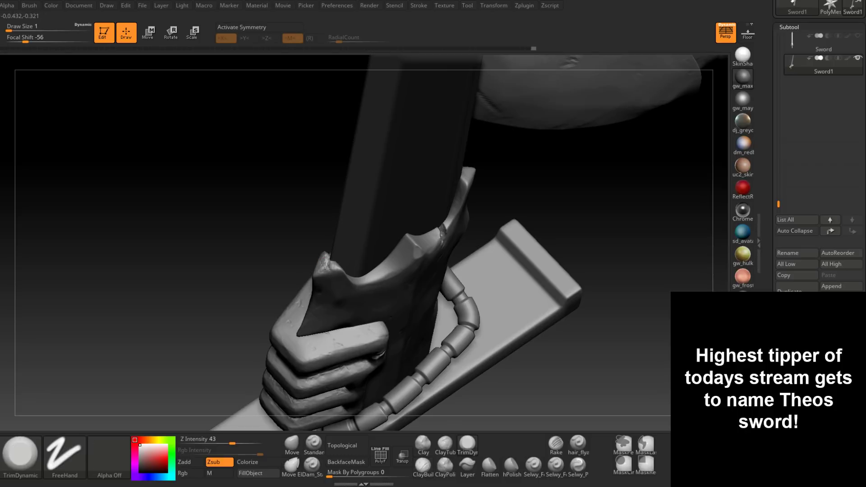
{"action": "key", "text": "space"}
{"action": "key", "text": "Return"}
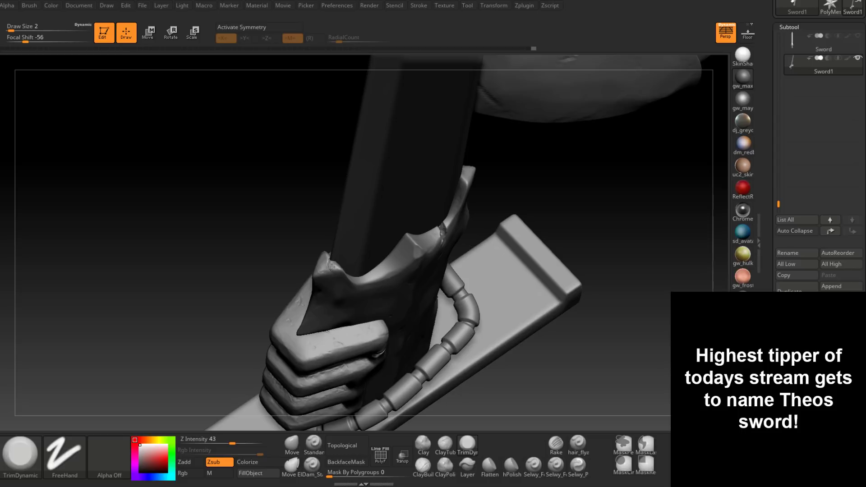
Roughen the collar's prong tip on the hose side with ClayBuildup and flatten it with TrimDynamic at Draw Size 2.
{"action": "right_click_drag", "start_coordinate": [331, 267], "coordinate": [444, 255]}
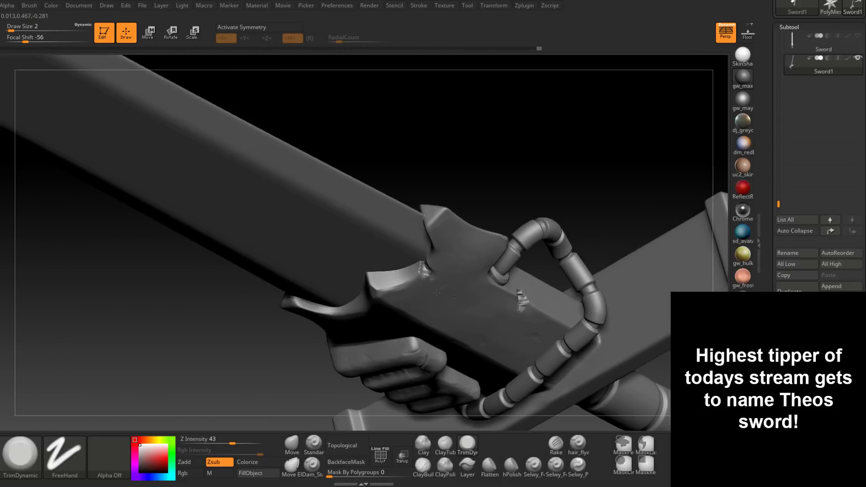
{"action": "left_click", "coordinate": [424, 466]}
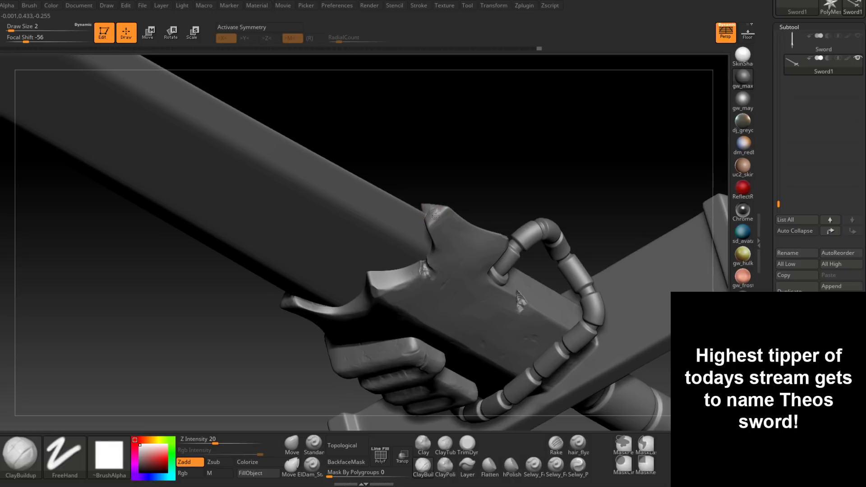
{"action": "left_click", "coordinate": [466, 444]}
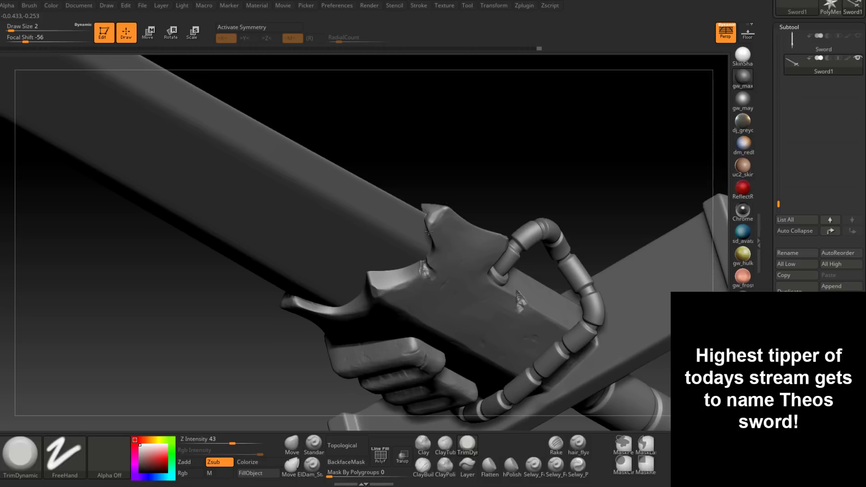
{"action": "mouse_move", "coordinate": [428, 232]}
{"action": "right_mouse_down"}
{"action": "mouse_move", "coordinate": [439, 263]}
{"action": "mouse_move", "coordinate": [412, 280]}
{"action": "mouse_move", "coordinate": [428, 321]}
{"action": "right_mouse_up"}
Gouge the collar's upper rim beside the central peak with ClayBuildup and deepen the cracks with Dam_Standard at Draw Size 2.
{"action": "key", "text": "b"}
{"action": "key", "text": "c"}
{"action": "key", "text": "b"}
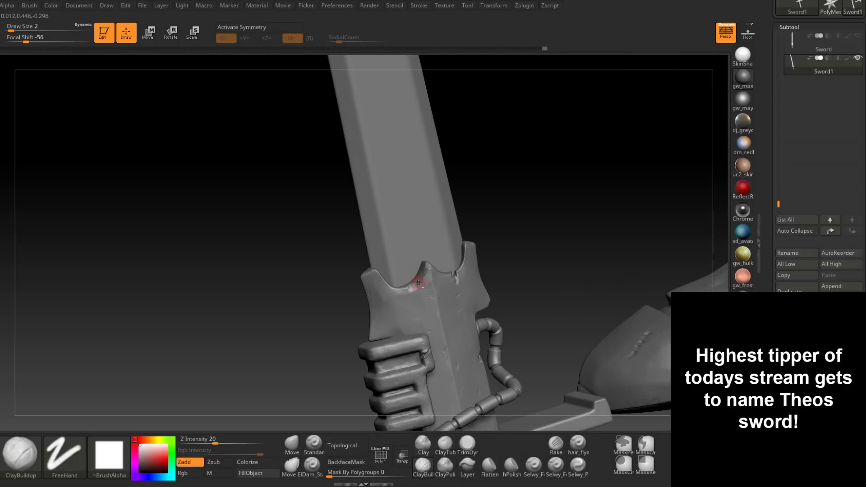
{"action": "right_click_drag", "start_coordinate": [412, 297], "coordinate": [413, 284]}
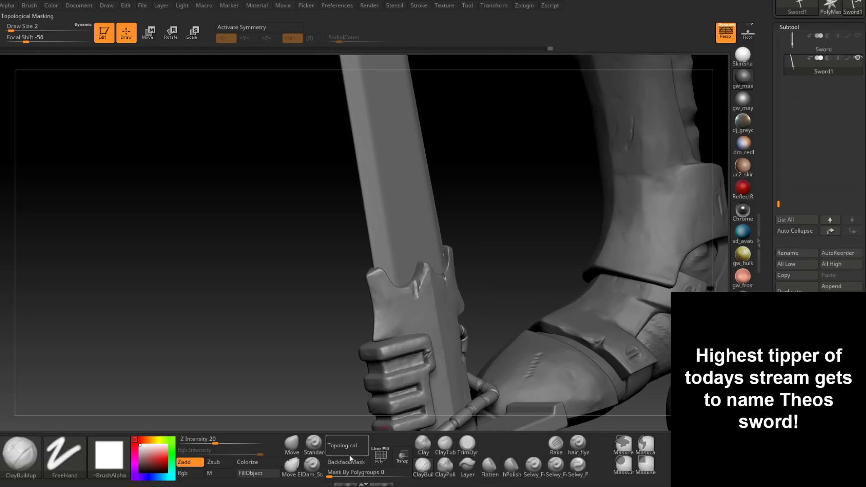
{"action": "left_click", "coordinate": [311, 465]}
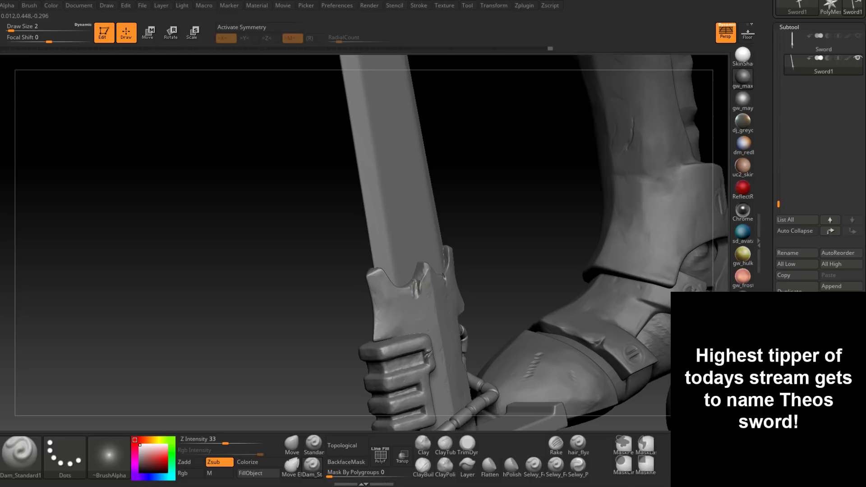
{"action": "right_click_drag", "start_coordinate": [415, 294], "coordinate": [399, 280]}
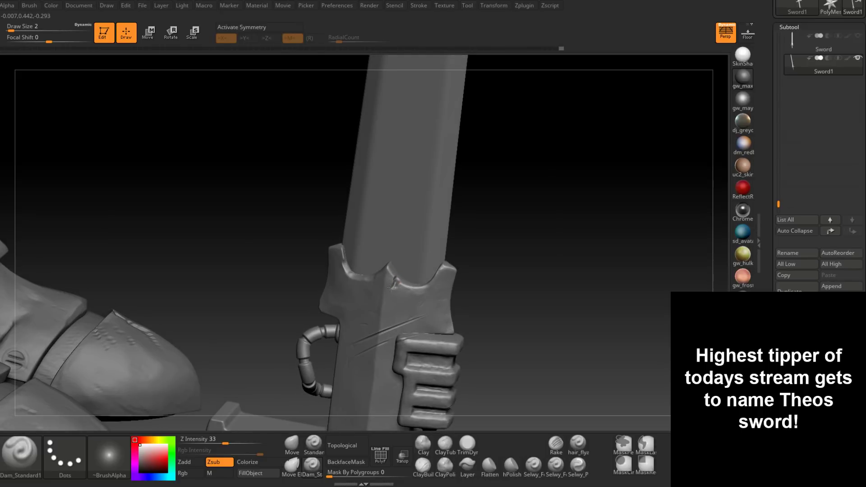
Isolate the two round caps at the ends of the segmented hose.
{"action": "right_click_drag", "start_coordinate": [396, 284], "coordinate": [465, 346]}
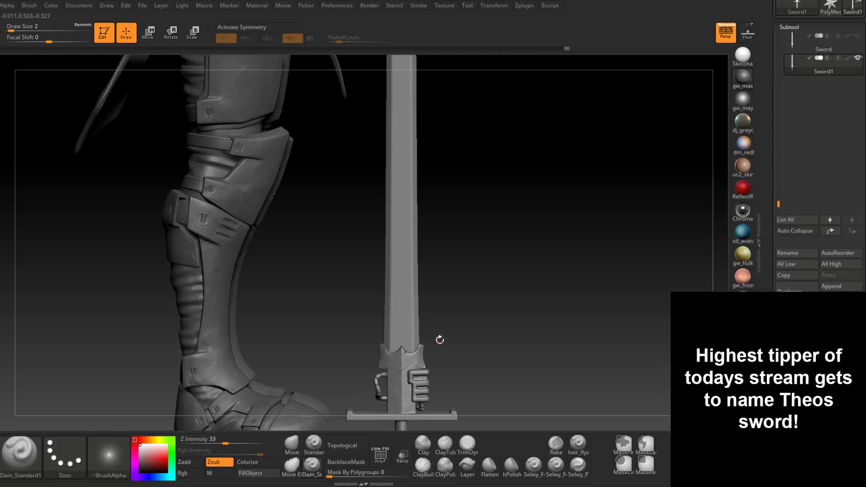
{"action": "right_click_drag", "start_coordinate": [440, 386], "coordinate": [448, 324], "text": "alt"}
{"action": "right_click_drag", "start_coordinate": [428, 293], "coordinate": [427, 355]}
{"action": "right_click_drag", "start_coordinate": [411, 303], "coordinate": [171, 311]}
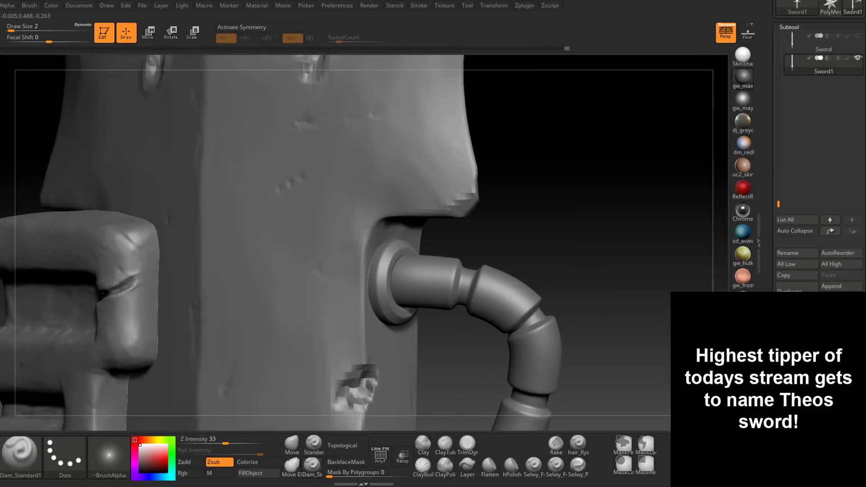
{"action": "left_click", "coordinate": [399, 313], "text": "ctrl+shift"}
{"action": "right_click_drag", "start_coordinate": [443, 332], "coordinate": [425, 269], "text": "ctrl"}
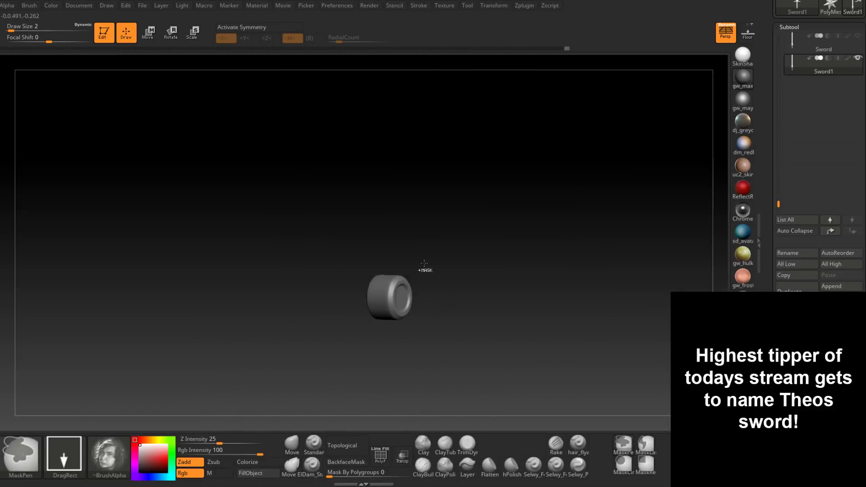
{"action": "left_click_drag", "start_coordinate": [425, 346], "coordinate": [439, 318], "text": "ctrl+shift"}
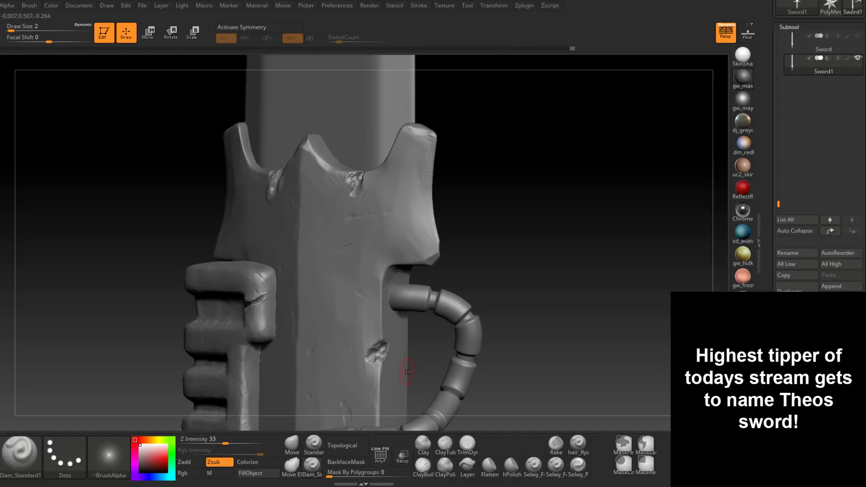
{"action": "right_click_drag", "start_coordinate": [407, 368], "coordinate": [541, 199], "text": "alt"}
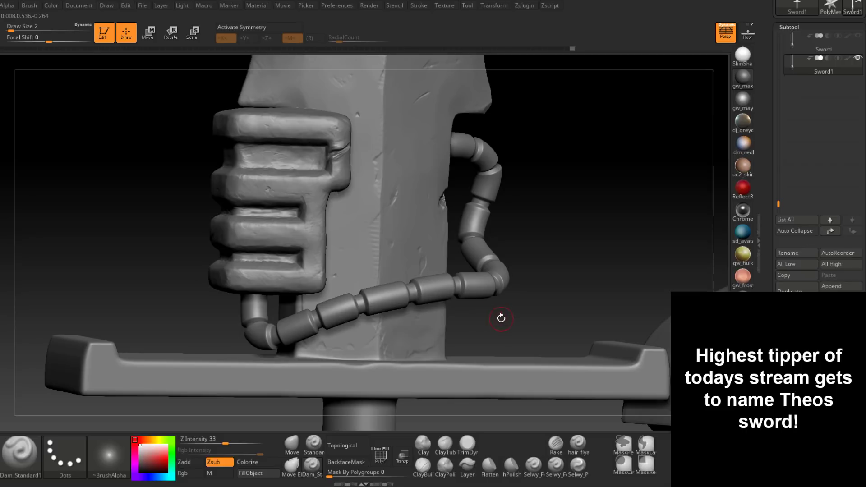
{"action": "left_click_drag", "start_coordinate": [496, 328], "coordinate": [513, 295], "text": "ctrl+shift"}
Roughen the isolated hose cap's side and recessed face with ClayBuildup at Draw Size 4.
{"action": "left_click", "coordinate": [424, 465]}
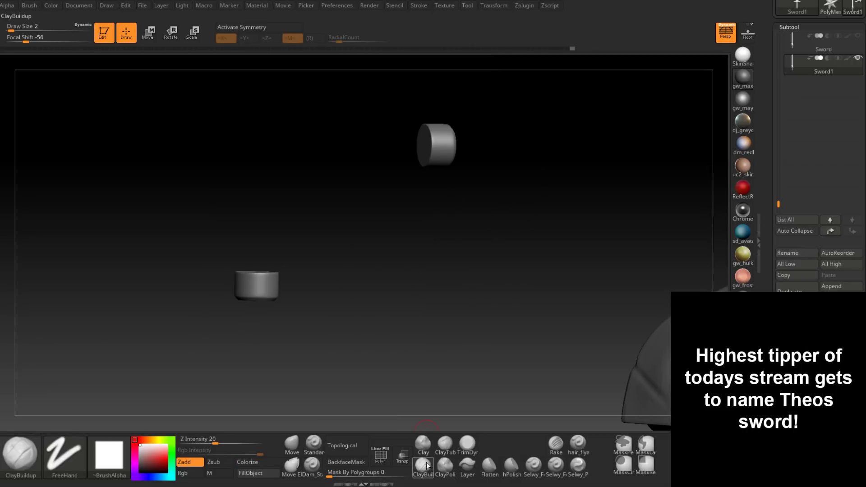
{"action": "mouse_move", "coordinate": [469, 268]}
{"action": "right_mouse_down", "text": "alt"}
{"action": "mouse_move", "coordinate": [442, 386]}
{"action": "mouse_move", "coordinate": [417, 379]}
{"action": "mouse_move", "coordinate": [440, 286]}
{"action": "mouse_move", "coordinate": [421, 267]}
{"action": "right_mouse_up", "text": "alt"}
{"action": "key", "text": "space"}
{"action": "left_click_drag", "start_coordinate": [421, 267], "coordinate": [431, 262]}
{"action": "mouse_move", "coordinate": [438, 298]}
{"action": "left_mouse_down"}
{"action": "mouse_move", "coordinate": [459, 282]}
{"action": "mouse_move", "coordinate": [455, 240]}
{"action": "mouse_move", "coordinate": [446, 253]}
{"action": "left_mouse_up"}
{"action": "mouse_move", "coordinate": [455, 266]}
{"action": "right_mouse_down"}
{"action": "mouse_move", "coordinate": [407, 276]}
{"action": "mouse_move", "coordinate": [469, 282]}
{"action": "mouse_move", "coordinate": [500, 231]}
{"action": "mouse_move", "coordinate": [421, 308]}
{"action": "mouse_move", "coordinate": [428, 235]}
{"action": "mouse_move", "coordinate": [469, 175]}
{"action": "mouse_move", "coordinate": [448, 252]}
{"action": "mouse_move", "coordinate": [492, 290]}
{"action": "mouse_move", "coordinate": [421, 257]}
{"action": "right_mouse_up"}
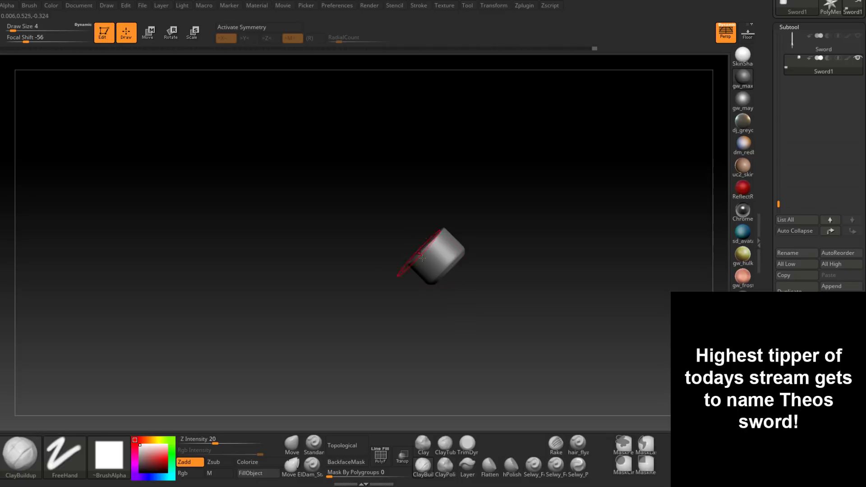
{"action": "right_click_drag", "start_coordinate": [470, 230], "coordinate": [480, 253]}
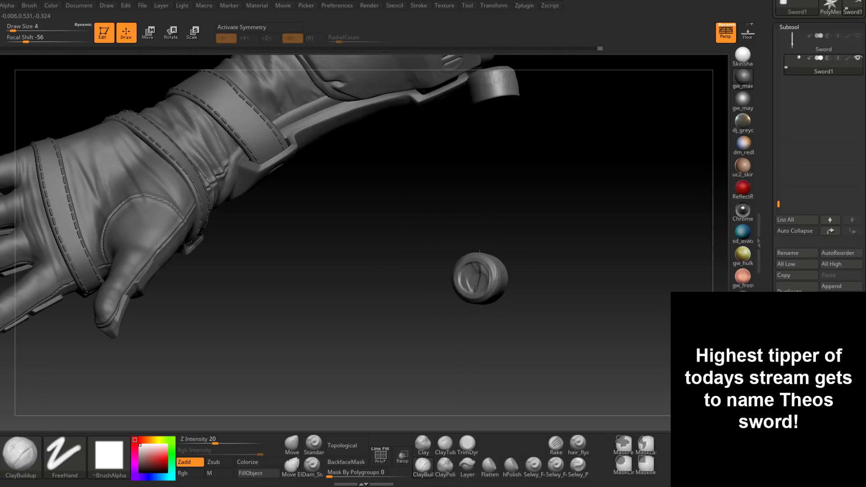
{"action": "right_click_drag", "start_coordinate": [499, 283], "coordinate": [470, 277]}
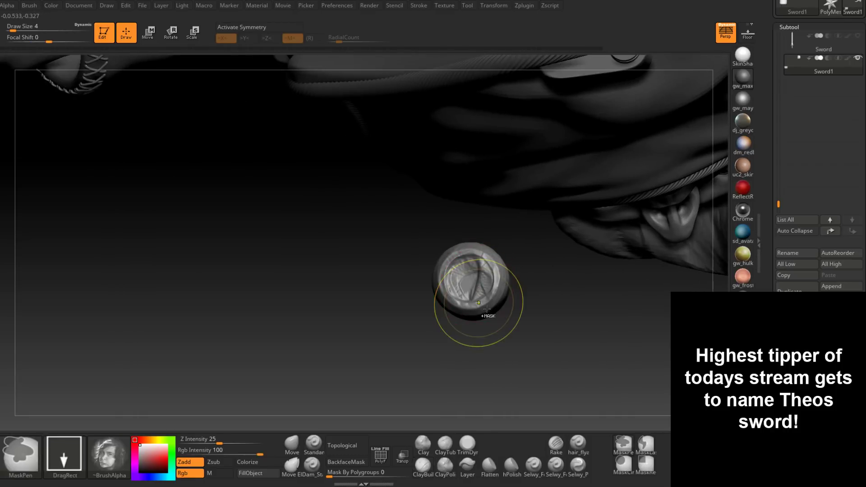
Smooth the cap's rough strokes and rework its rim and recessed face with ClayBuildup at Draw Size 4.
{"action": "right_click_drag", "start_coordinate": [464, 307], "coordinate": [445, 309]}
{"action": "key", "text": "shift+s"}
{"action": "left_click_drag", "start_coordinate": [492, 296], "coordinate": [504, 300], "text": "shift"}
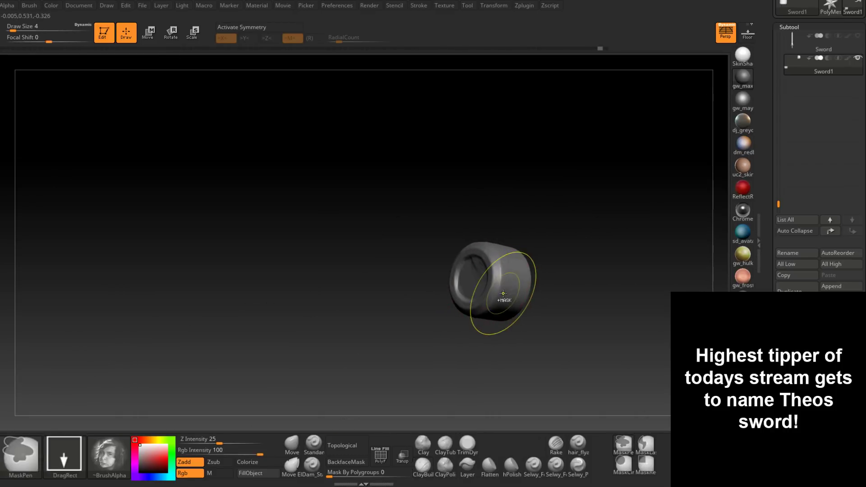
{"action": "right_click_drag", "start_coordinate": [494, 277], "coordinate": [405, 316]}
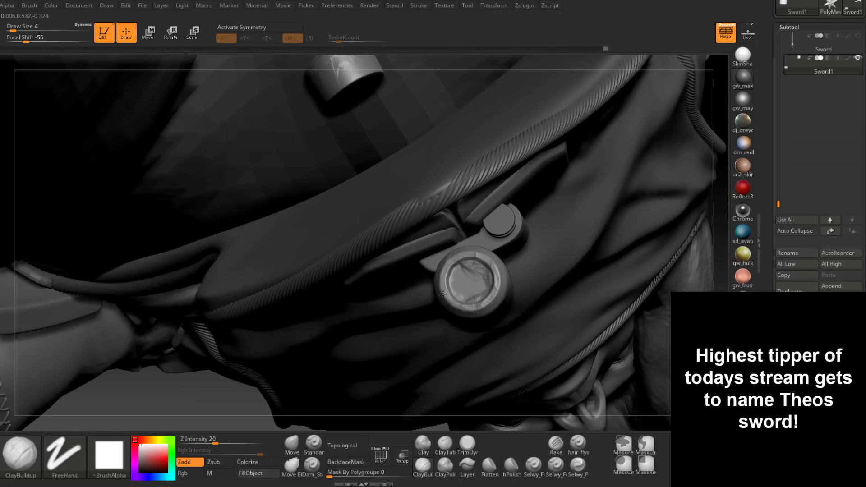
{"action": "right_click_drag", "start_coordinate": [465, 259], "coordinate": [489, 253]}
Flatten the front rim and chamfer of the isolated hose cap with TrimDynamic at Draw Size 1.
{"action": "left_click", "coordinate": [467, 443]}
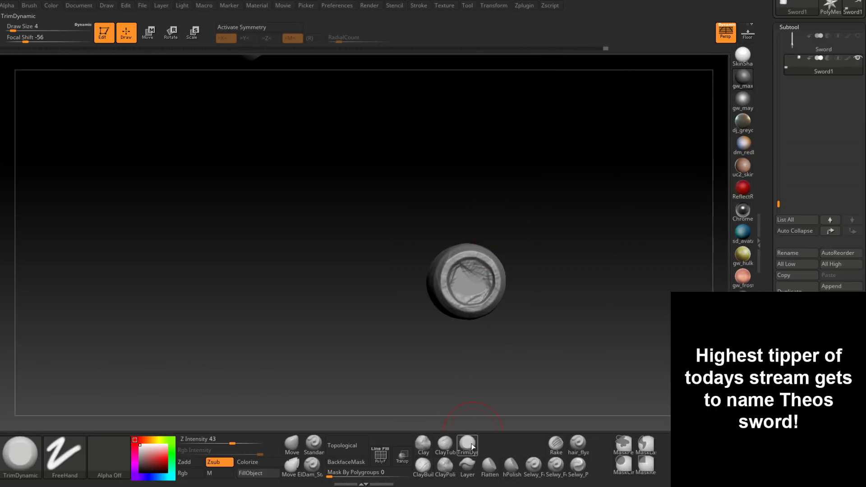
{"action": "key", "text": "space"}
{"action": "left_click_drag", "start_coordinate": [478, 273], "coordinate": [471, 274]}
{"action": "mouse_move", "coordinate": [478, 282]}
{"action": "right_mouse_down", "text": "ctrl"}
{"action": "mouse_move", "coordinate": [466, 273]}
{"action": "mouse_move", "coordinate": [474, 260]}
{"action": "mouse_move", "coordinate": [461, 249]}
{"action": "right_mouse_up", "text": "ctrl"}
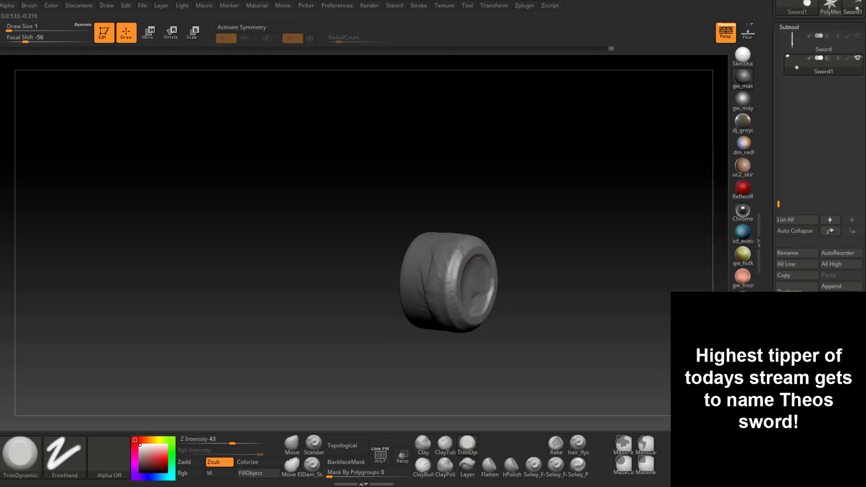
{"action": "left_click_drag", "start_coordinate": [451, 283], "coordinate": [455, 270]}
{"action": "right_click_drag", "start_coordinate": [456, 270], "coordinate": [444, 266]}
Plane the same hose cap's side wall and outer edge all around with TrimDynamic at Draw Size 2.
{"action": "key", "text": "space"}
{"action": "left_click_drag", "start_coordinate": [445, 266], "coordinate": [432, 279]}
{"action": "right_click_drag", "start_coordinate": [424, 276], "coordinate": [439, 225]}
{"action": "mouse_move", "coordinate": [433, 342]}
{"action": "left_mouse_down"}
{"action": "mouse_move", "coordinate": [428, 294]}
{"action": "mouse_move", "coordinate": [437, 287]}
{"action": "left_mouse_up"}
{"action": "mouse_move", "coordinate": [421, 345]}
{"action": "right_mouse_down"}
{"action": "mouse_move", "coordinate": [449, 368]}
{"action": "mouse_move", "coordinate": [444, 323]}
{"action": "mouse_move", "coordinate": [471, 306]}
{"action": "mouse_move", "coordinate": [520, 310]}
{"action": "mouse_move", "coordinate": [528, 322]}
{"action": "right_mouse_up"}
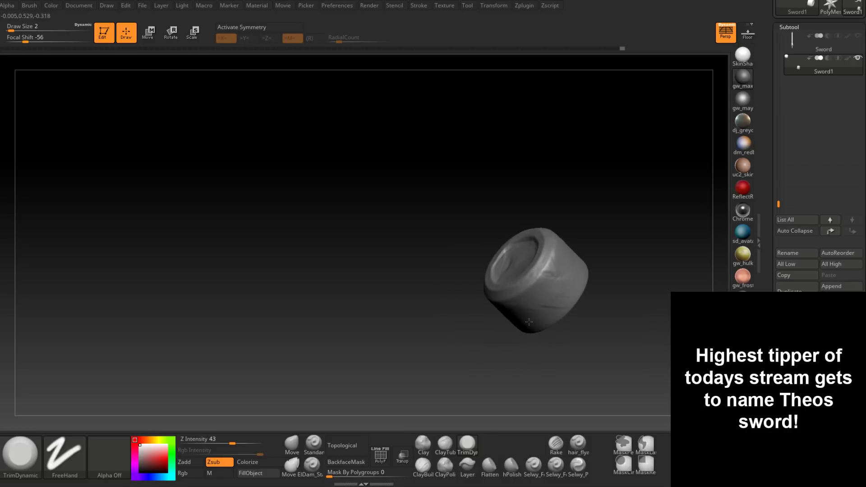
{"action": "left_click_drag", "start_coordinate": [562, 260], "coordinate": [551, 273]}
{"action": "right_click_drag", "start_coordinate": [551, 274], "coordinate": [560, 270]}
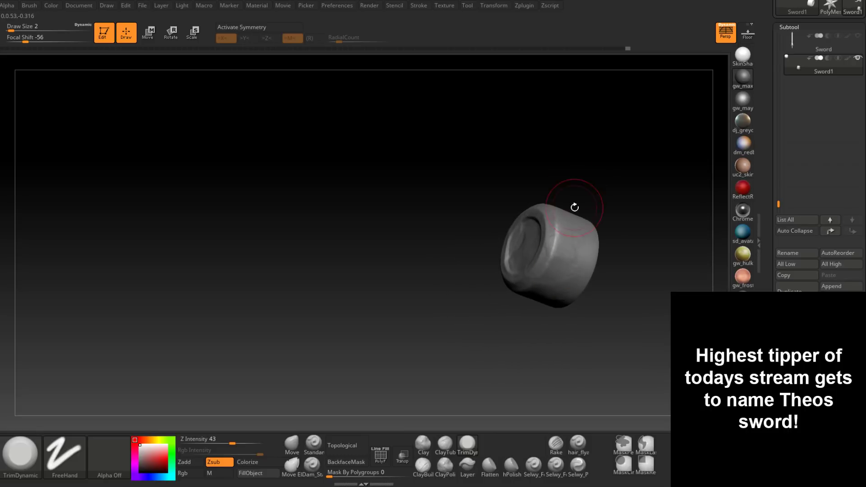
{"action": "right_click_drag", "start_coordinate": [576, 204], "coordinate": [552, 283]}
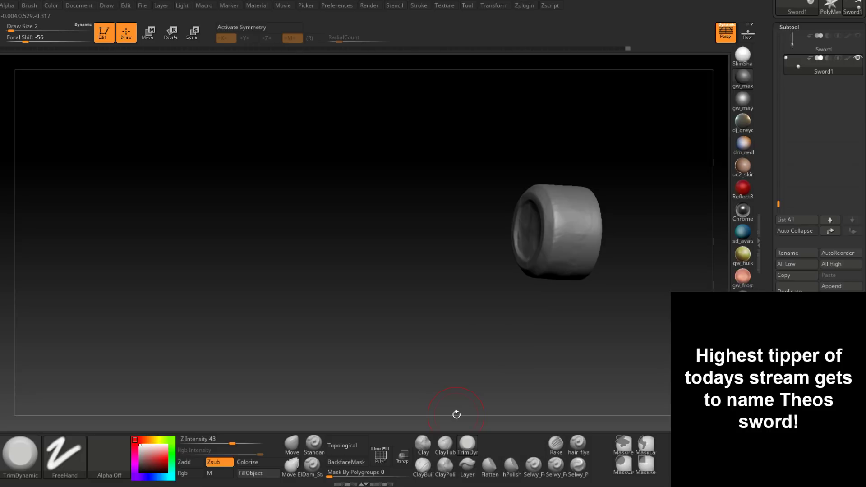
{"action": "right_click_drag", "start_coordinate": [456, 414], "coordinate": [519, 262]}
{"action": "left_click_drag", "start_coordinate": [519, 262], "coordinate": [478, 253]}
{"action": "mouse_move", "coordinate": [478, 253]}
{"action": "right_mouse_down"}
{"action": "mouse_move", "coordinate": [493, 270]}
{"action": "mouse_move", "coordinate": [477, 230]}
{"action": "right_mouse_up"}
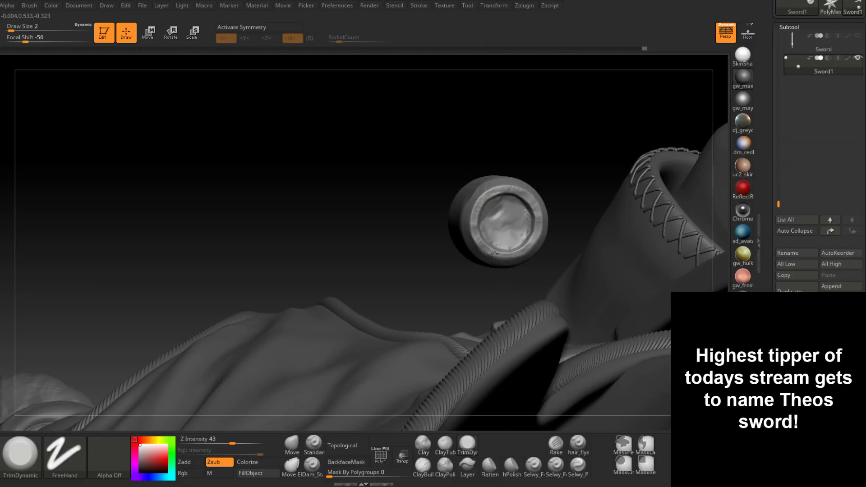
Flatten the rough strokes on the other hose cap's side wall with TrimDynamic at Draw Size 2.
{"action": "mouse_move", "coordinate": [493, 272]}
{"action": "right_mouse_down", "text": "ctrl"}
{"action": "mouse_move", "coordinate": [354, 284]}
{"action": "mouse_move", "coordinate": [513, 225]}
{"action": "mouse_move", "coordinate": [437, 261]}
{"action": "mouse_move", "coordinate": [398, 302]}
{"action": "mouse_move", "coordinate": [411, 284]}
{"action": "mouse_move", "coordinate": [400, 290]}
{"action": "mouse_move", "coordinate": [397, 276]}
{"action": "mouse_move", "coordinate": [459, 315]}
{"action": "mouse_move", "coordinate": [496, 322]}
{"action": "right_mouse_up", "text": "ctrl"}
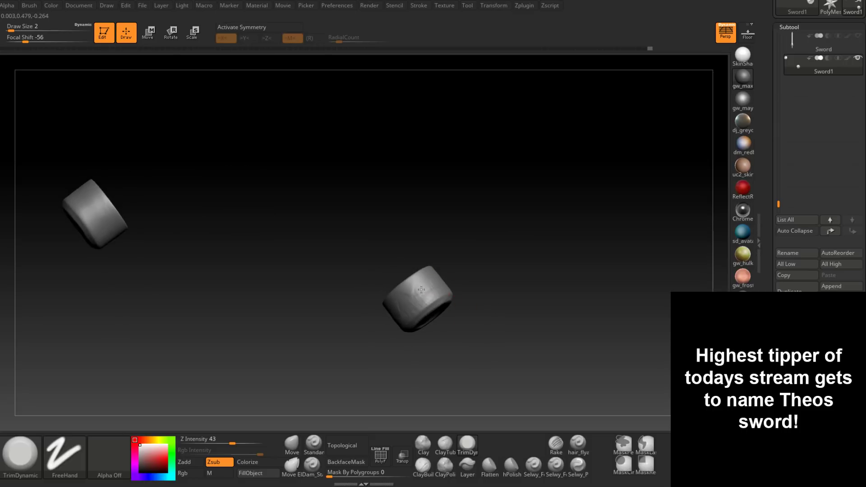
{"action": "right_click_drag", "start_coordinate": [421, 289], "coordinate": [480, 333]}
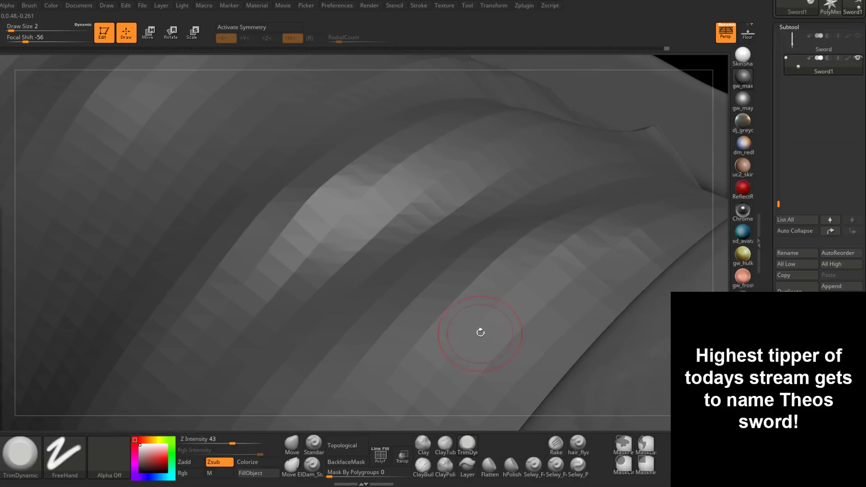
{"action": "right_click_drag", "start_coordinate": [575, 226], "coordinate": [514, 281]}
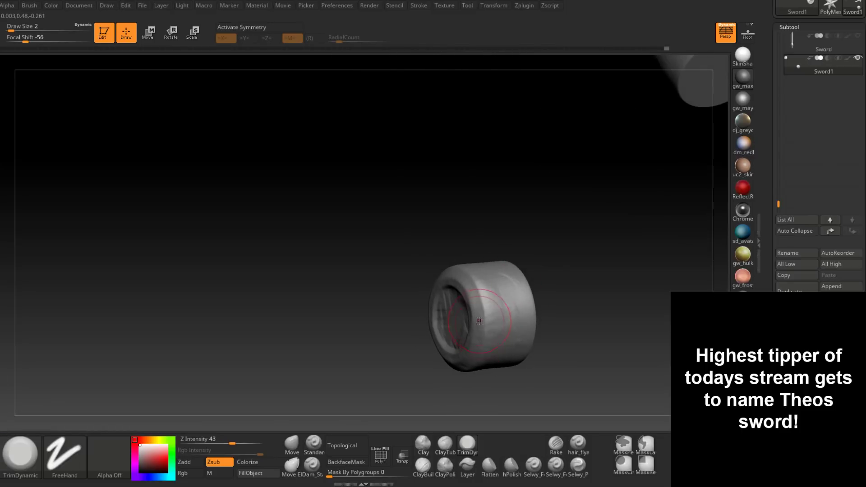
{"action": "right_click_drag", "start_coordinate": [445, 366], "coordinate": [457, 330]}
{"action": "right_click_drag", "start_coordinate": [455, 348], "coordinate": [430, 349], "text": "ctrl"}
Trim the second hose cap's inner rim and recessed face with TrimDynamic at Draw Size 1.
{"action": "key", "text": "space"}
{"action": "right_click_drag", "start_coordinate": [444, 274], "coordinate": [441, 275]}
{"action": "key", "text": "space"}
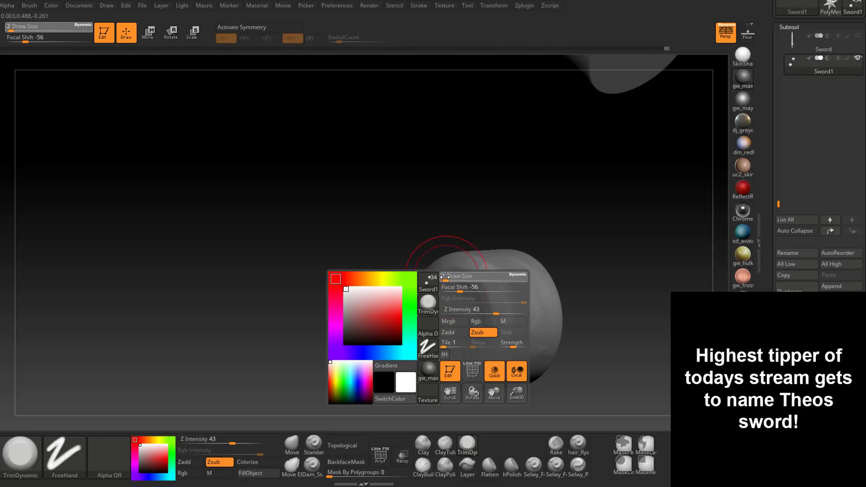
{"action": "left_click_drag", "start_coordinate": [446, 276], "coordinate": [442, 277]}
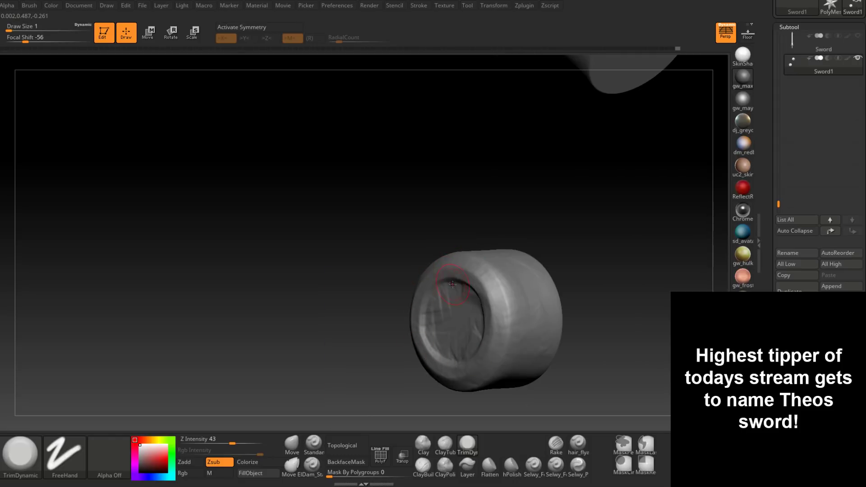
{"action": "right_click_drag", "start_coordinate": [453, 284], "coordinate": [608, 198]}
{"action": "mouse_move", "coordinate": [440, 342]}
{"action": "left_mouse_down"}
{"action": "mouse_move", "coordinate": [477, 339]}
{"action": "mouse_move", "coordinate": [463, 301]}
{"action": "left_mouse_up"}
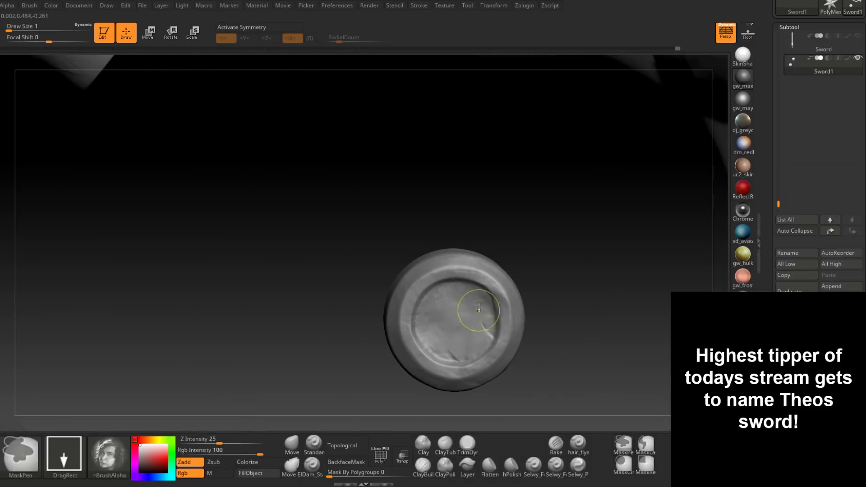
Unhide the rest of the sword and frame the crossguard.
{"action": "mouse_move", "coordinate": [473, 311]}
{"action": "right_mouse_down", "text": "ctrl"}
{"action": "mouse_move", "coordinate": [470, 290]}
{"action": "mouse_move", "coordinate": [500, 298]}
{"action": "mouse_move", "coordinate": [449, 273]}
{"action": "mouse_move", "coordinate": [501, 315]}
{"action": "right_mouse_up", "text": "ctrl"}
{"action": "left_click", "coordinate": [501, 317], "text": "ctrl+shift"}
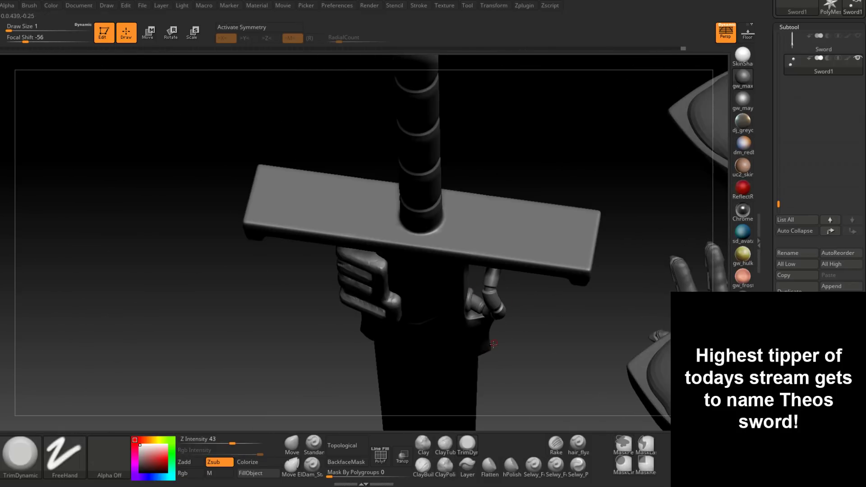
{"action": "mouse_move", "coordinate": [490, 369]}
{"action": "right_mouse_down"}
{"action": "mouse_move", "coordinate": [510, 302]}
{"action": "mouse_move", "coordinate": [446, 243]}
{"action": "mouse_move", "coordinate": [464, 280]}
{"action": "mouse_move", "coordinate": [467, 269]}
{"action": "right_mouse_up"}
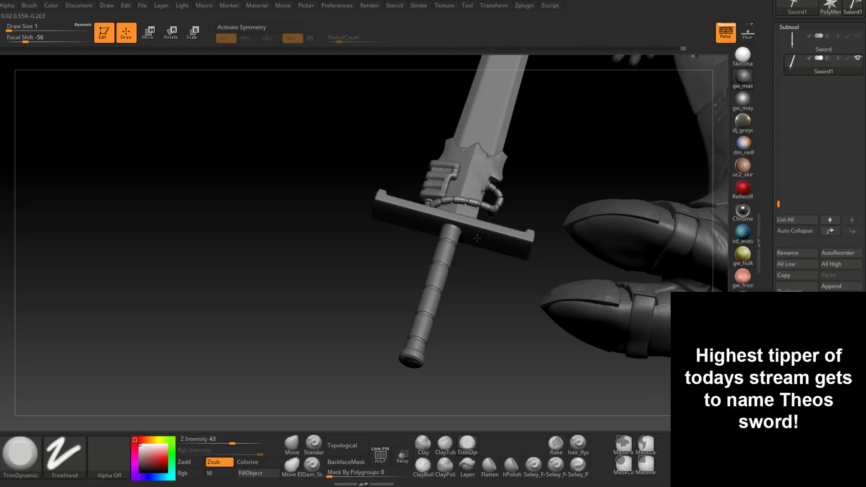
{"action": "mouse_move", "coordinate": [467, 269]}
{"action": "right_mouse_down"}
{"action": "mouse_move", "coordinate": [464, 234]}
{"action": "mouse_move", "coordinate": [433, 255]}
{"action": "mouse_move", "coordinate": [448, 261]}
{"action": "mouse_move", "coordinate": [440, 315]}
{"action": "right_mouse_up"}
Roughen the crossguard's long narrow edges, blade-side face and raised ends with ClayBuildup at Draw Size 7.
{"action": "left_click", "coordinate": [423, 466]}
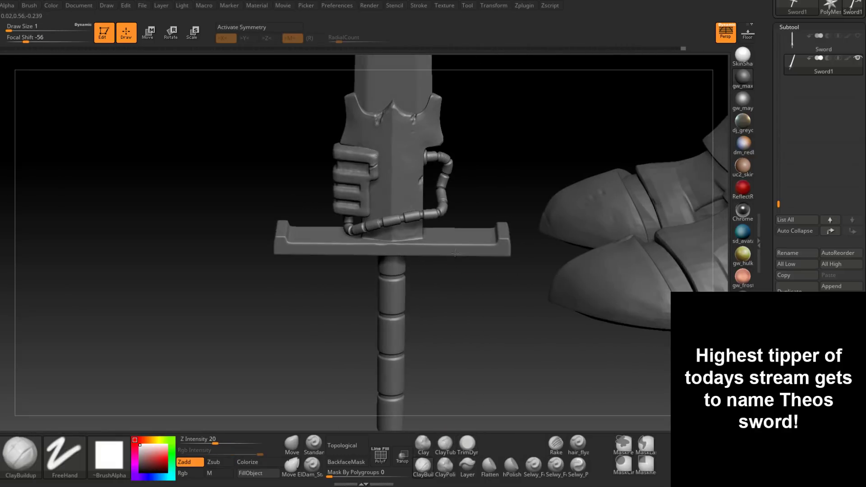
{"action": "key", "text": "space"}
{"action": "left_click_drag", "start_coordinate": [452, 255], "coordinate": [461, 255]}
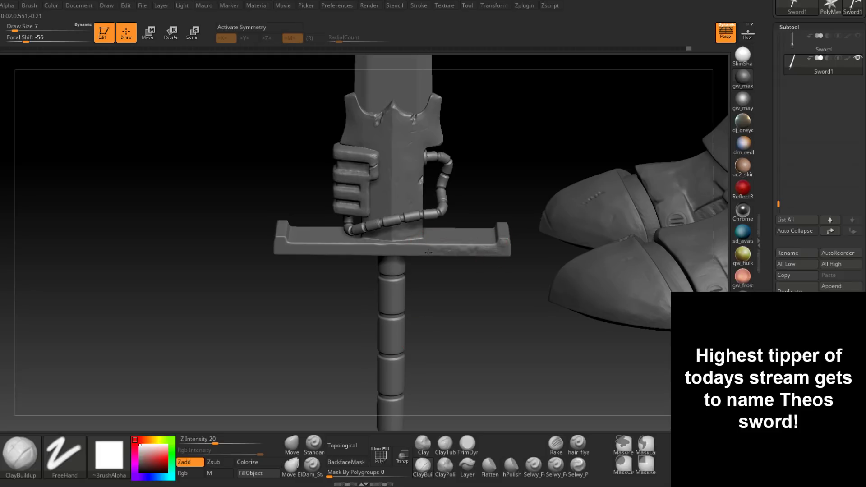
{"action": "mouse_move", "coordinate": [314, 245]}
{"action": "left_mouse_down"}
{"action": "mouse_move", "coordinate": [276, 239]}
{"action": "mouse_move", "coordinate": [359, 245]}
{"action": "left_mouse_up"}
{"action": "right_click_drag", "start_coordinate": [359, 244], "coordinate": [336, 238]}
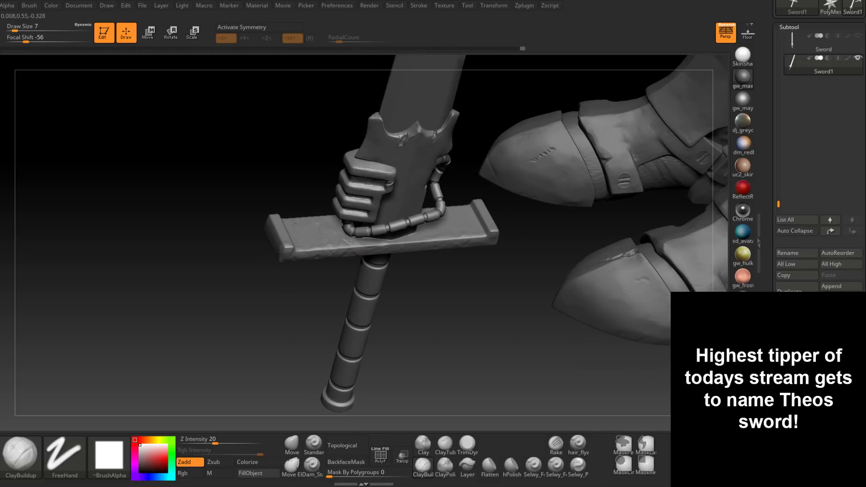
{"action": "right_click_drag", "start_coordinate": [273, 230], "coordinate": [331, 232]}
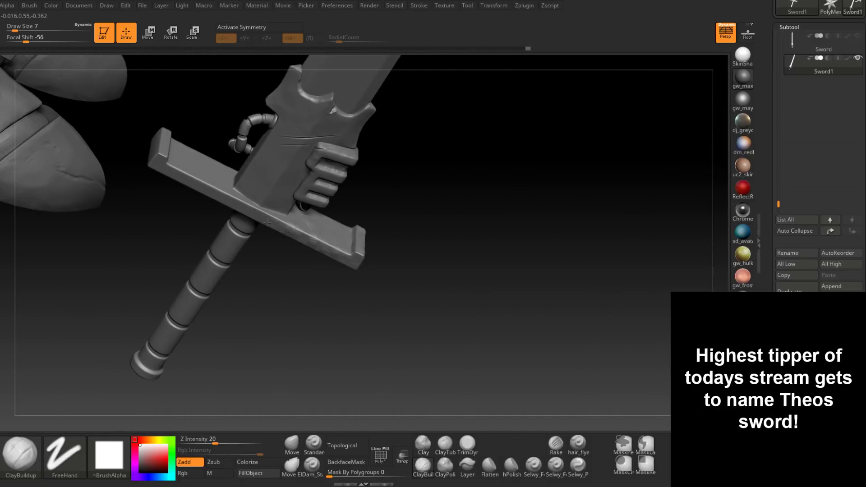
{"action": "mouse_move", "coordinate": [181, 169]}
{"action": "right_mouse_down"}
{"action": "mouse_move", "coordinate": [374, 258]}
{"action": "mouse_move", "coordinate": [388, 251]}
{"action": "mouse_move", "coordinate": [403, 266]}
{"action": "mouse_move", "coordinate": [402, 244]}
{"action": "mouse_move", "coordinate": [402, 251]}
{"action": "right_mouse_up"}
Chip the crossguard's long edges and the seam around the collar's base with ClayBuildup at Draw Size 2.
{"action": "key", "text": "space"}
{"action": "left_click", "coordinate": [401, 251]}
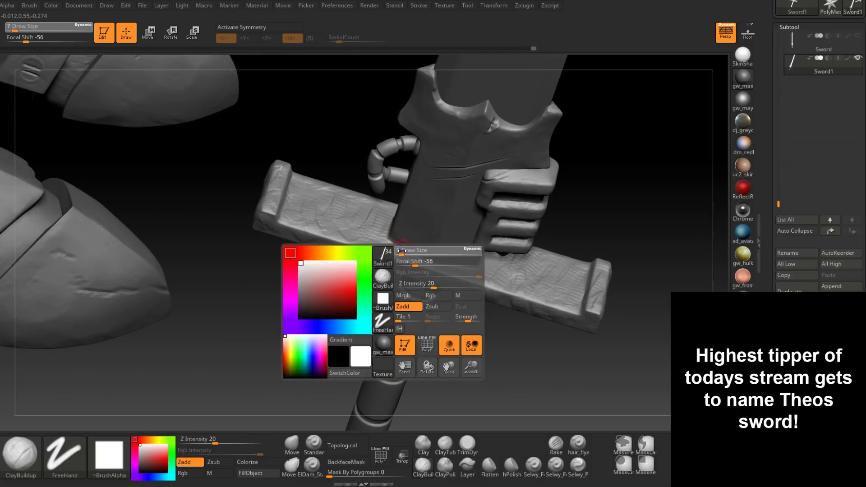
{"action": "left_click_drag", "start_coordinate": [401, 250], "coordinate": [391, 237]}
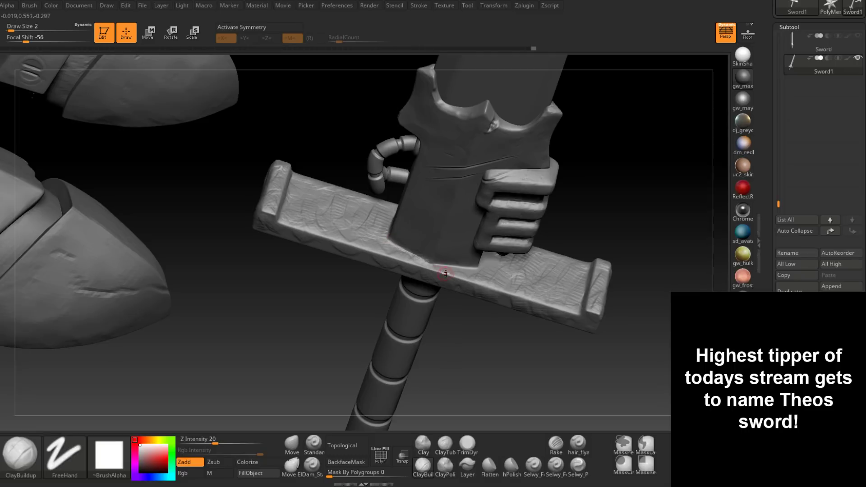
{"action": "mouse_move", "coordinate": [447, 272]}
{"action": "right_mouse_down"}
{"action": "mouse_move", "coordinate": [436, 266]}
{"action": "mouse_move", "coordinate": [478, 266]}
{"action": "mouse_move", "coordinate": [509, 244]}
{"action": "right_mouse_up"}
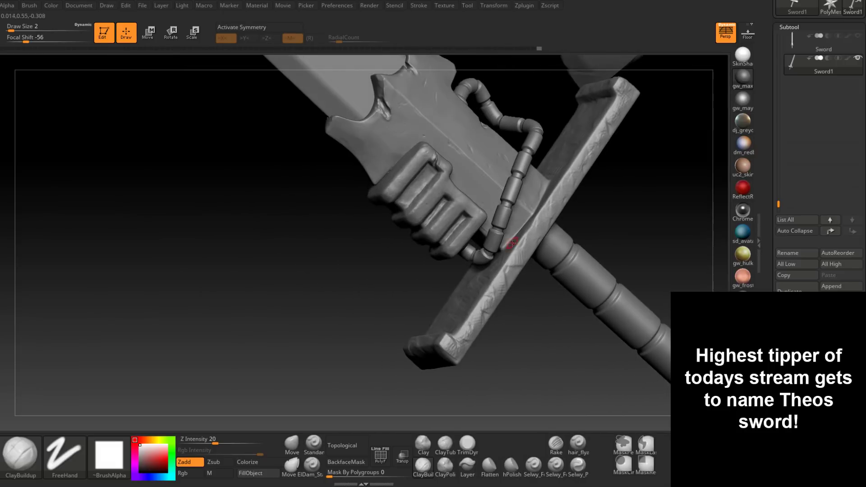
{"action": "left_click_drag", "start_coordinate": [507, 243], "coordinate": [531, 213]}
{"action": "mouse_move", "coordinate": [531, 213]}
{"action": "right_mouse_down"}
{"action": "mouse_move", "coordinate": [527, 238]}
{"action": "mouse_move", "coordinate": [537, 203]}
{"action": "mouse_move", "coordinate": [406, 229]}
{"action": "mouse_move", "coordinate": [427, 310]}
{"action": "right_mouse_up"}
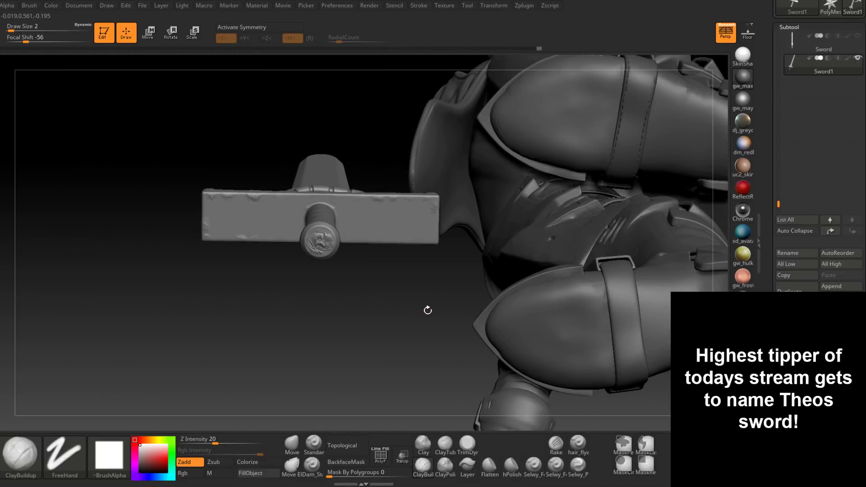
Cover the crossguard's grip-side face on both sides of the handle with rough ClayBuildup strokes at Draw Size 7.
{"action": "right_click_drag", "start_coordinate": [373, 208], "coordinate": [371, 180]}
{"action": "key", "text": "space"}
{"action": "mouse_move", "coordinate": [368, 219]}
{"action": "left_mouse_down"}
{"action": "mouse_move", "coordinate": [343, 232]}
{"action": "mouse_move", "coordinate": [419, 230]}
{"action": "left_mouse_up"}
{"action": "key", "text": "Return"}
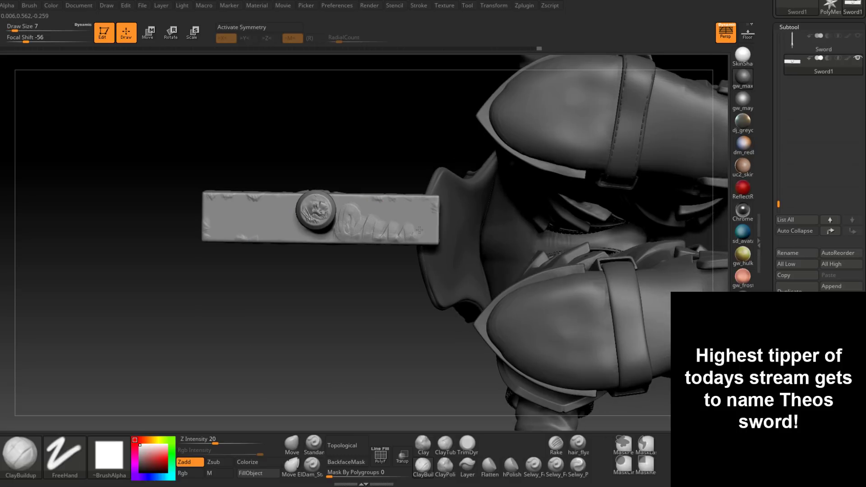
{"action": "right_click_drag", "start_coordinate": [420, 229], "coordinate": [425, 225]}
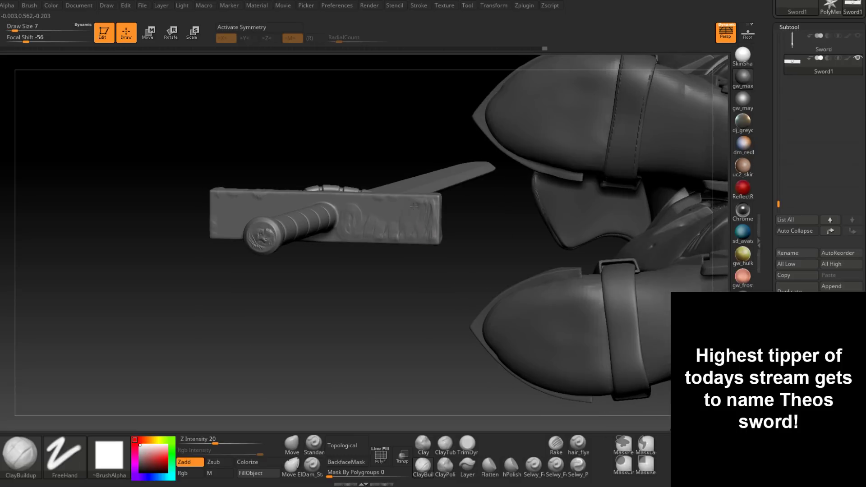
{"action": "left_click_drag", "start_coordinate": [381, 198], "coordinate": [350, 193]}
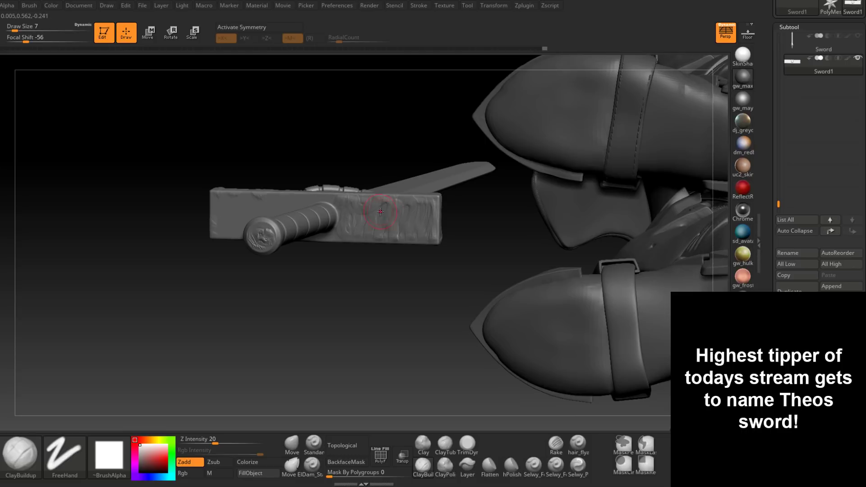
{"action": "right_click_drag", "start_coordinate": [354, 197], "coordinate": [325, 201]}
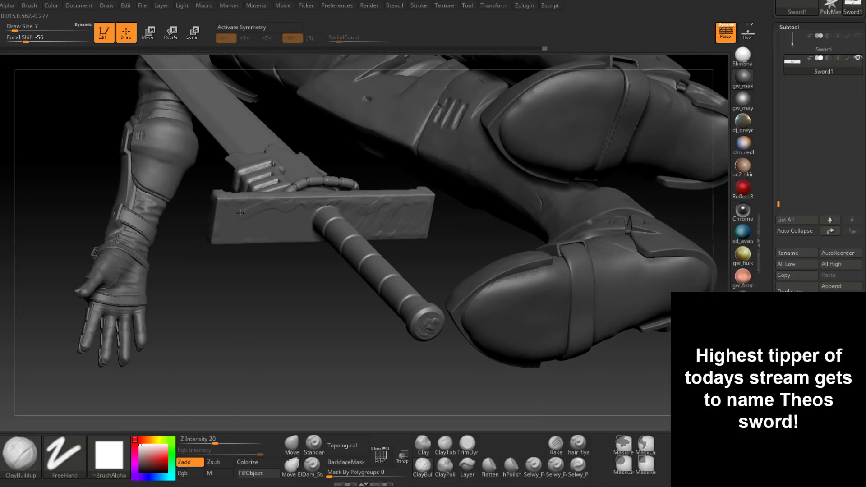
{"action": "left_click_drag", "start_coordinate": [240, 212], "coordinate": [243, 230]}
Carve a small notch into the crossguard's long edge near the grip with ClayBuildup at Draw Size 1.
{"action": "right_click_drag", "start_coordinate": [310, 204], "coordinate": [368, 259]}
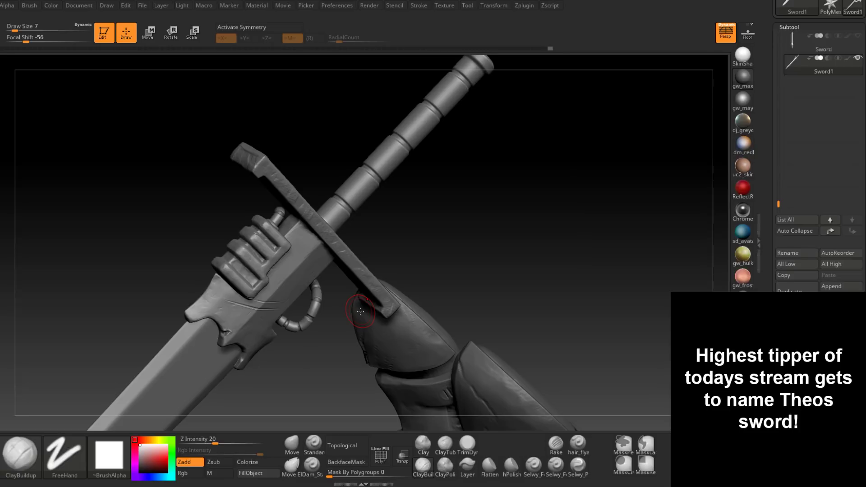
{"action": "mouse_move", "coordinate": [456, 244]}
{"action": "left_mouse_down"}
{"action": "mouse_move", "coordinate": [436, 207]}
{"action": "mouse_move", "coordinate": [446, 252]}
{"action": "mouse_move", "coordinate": [465, 272]}
{"action": "left_mouse_up"}
{"action": "mouse_move", "coordinate": [355, 301]}
{"action": "right_mouse_down"}
{"action": "mouse_move", "coordinate": [371, 295]}
{"action": "mouse_move", "coordinate": [356, 294]}
{"action": "right_mouse_up"}
{"action": "key", "text": "space"}
{"action": "left_click", "coordinate": [360, 303]}
{"action": "key", "text": "Return"}
{"action": "key", "text": "bracketleft"}
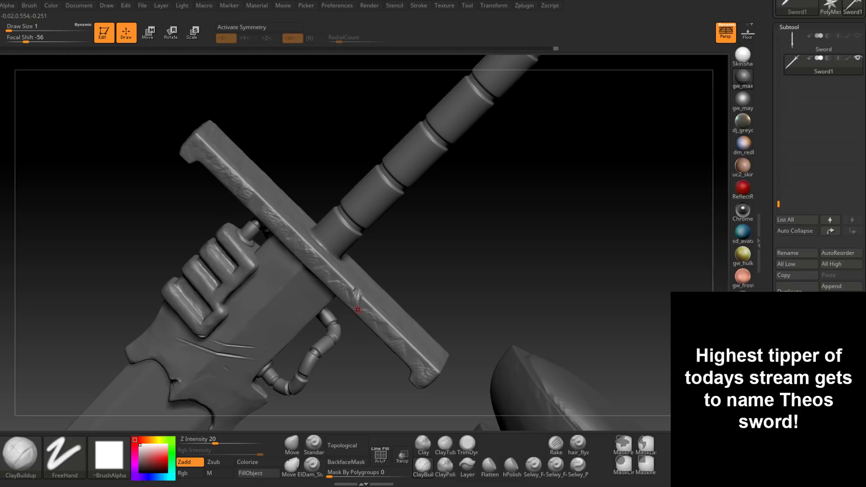
{"action": "right_click_drag", "start_coordinate": [358, 309], "coordinate": [382, 269]}
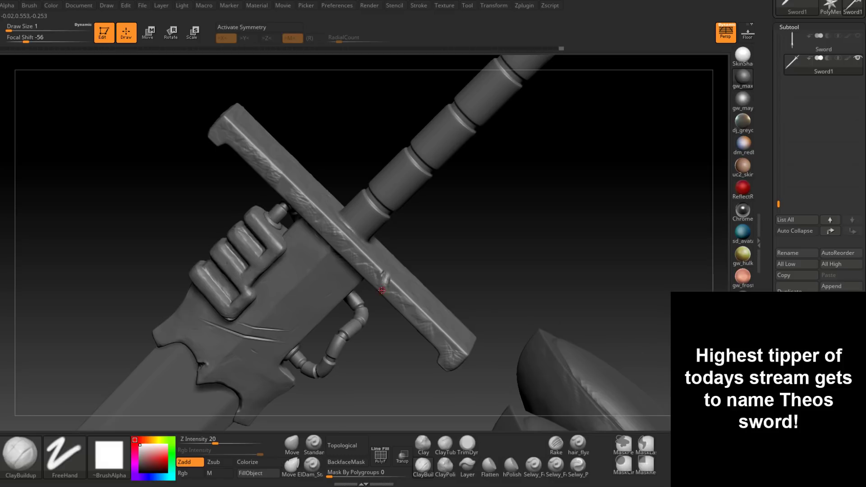
Gouge further nicks and dents along the crossguard's long edges with ClayBuildup at Draw Size 2.
{"action": "mouse_move", "coordinate": [387, 283]}
{"action": "right_mouse_down"}
{"action": "mouse_move", "coordinate": [406, 264]}
{"action": "mouse_move", "coordinate": [388, 251]}
{"action": "mouse_move", "coordinate": [318, 272]}
{"action": "mouse_move", "coordinate": [327, 270]}
{"action": "right_mouse_up"}
{"action": "key", "text": "space"}
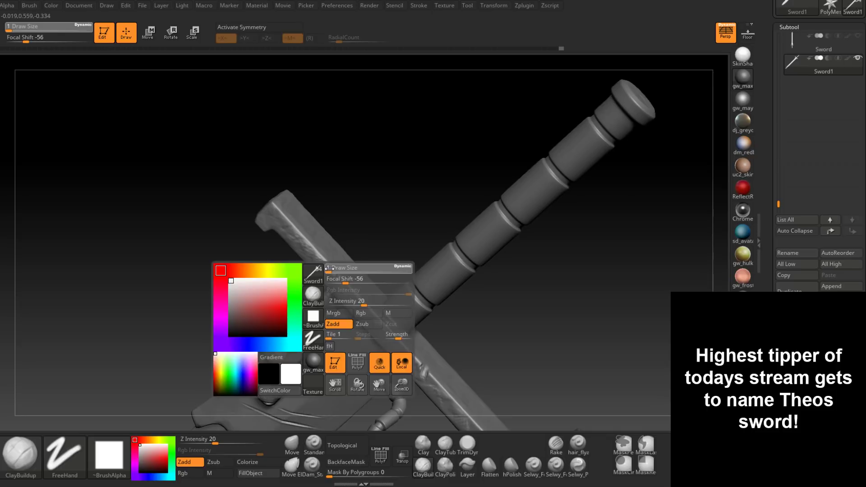
{"action": "left_click_drag", "start_coordinate": [331, 269], "coordinate": [330, 265]}
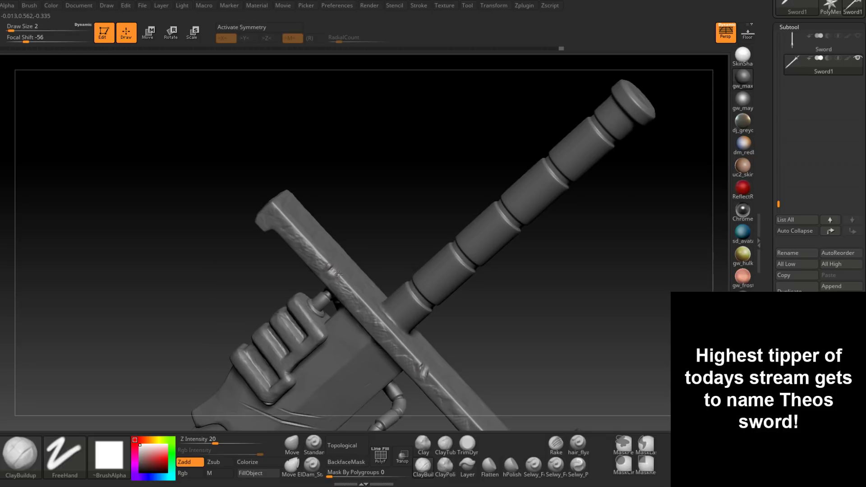
{"action": "mouse_move", "coordinate": [325, 271]}
{"action": "right_mouse_down"}
{"action": "mouse_move", "coordinate": [351, 280]}
{"action": "mouse_move", "coordinate": [344, 276]}
{"action": "mouse_move", "coordinate": [359, 256]}
{"action": "mouse_move", "coordinate": [303, 275]}
{"action": "mouse_move", "coordinate": [315, 274]}
{"action": "mouse_move", "coordinate": [307, 290]}
{"action": "mouse_move", "coordinate": [321, 307]}
{"action": "right_mouse_up"}
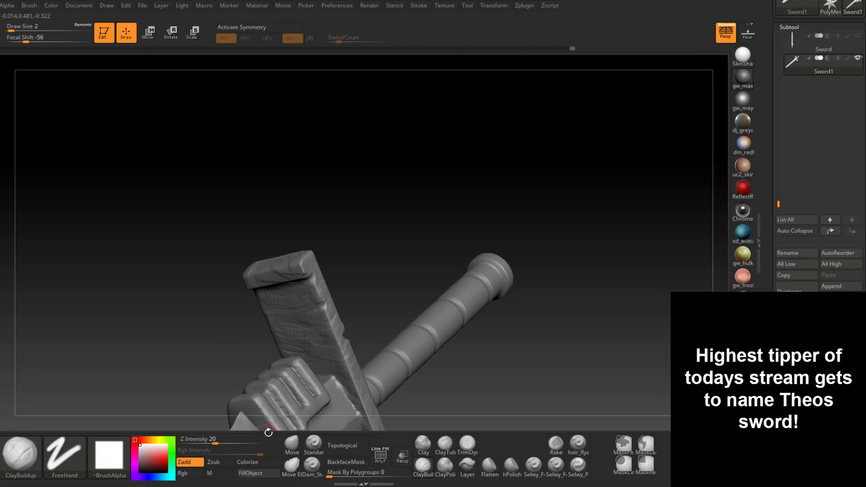
{"action": "mouse_move", "coordinate": [353, 319]}
{"action": "right_mouse_down"}
{"action": "mouse_move", "coordinate": [396, 304]}
{"action": "mouse_move", "coordinate": [385, 311]}
{"action": "mouse_move", "coordinate": [358, 271]}
{"action": "mouse_move", "coordinate": [381, 282]}
{"action": "mouse_move", "coordinate": [387, 335]}
{"action": "mouse_move", "coordinate": [395, 293]}
{"action": "mouse_move", "coordinate": [395, 322]}
{"action": "right_mouse_up"}
{"action": "mouse_move", "coordinate": [395, 323]}
{"action": "left_mouse_down"}
{"action": "mouse_move", "coordinate": [393, 313]}
{"action": "mouse_move", "coordinate": [393, 321]}
{"action": "left_mouse_up"}
{"action": "right_click_drag", "start_coordinate": [393, 320], "coordinate": [481, 336]}
Save the project and check the worn crossguard from several angles.
{"action": "key", "text": "ctrl+s"}
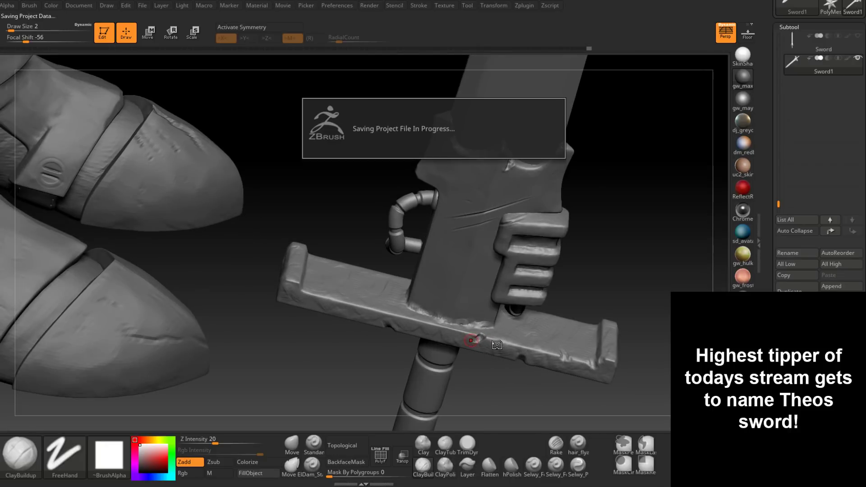
{"action": "right_click_drag", "start_coordinate": [471, 340], "coordinate": [441, 322]}
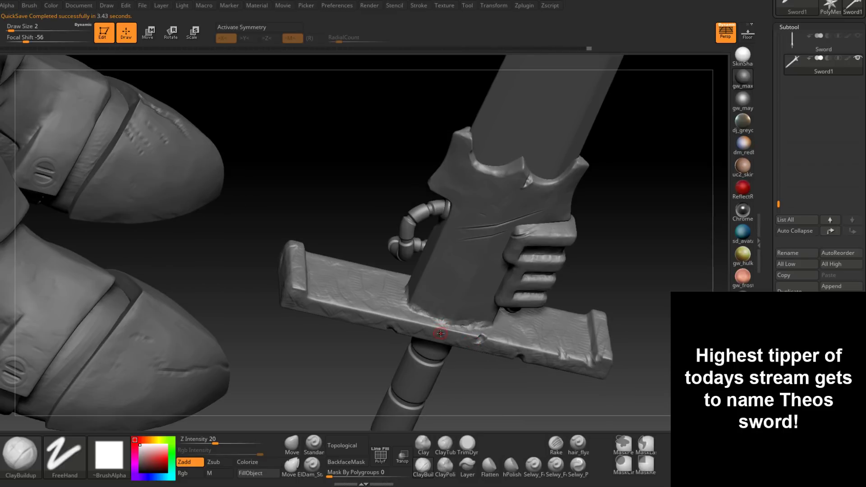
{"action": "right_click_drag", "start_coordinate": [489, 341], "coordinate": [504, 310]}
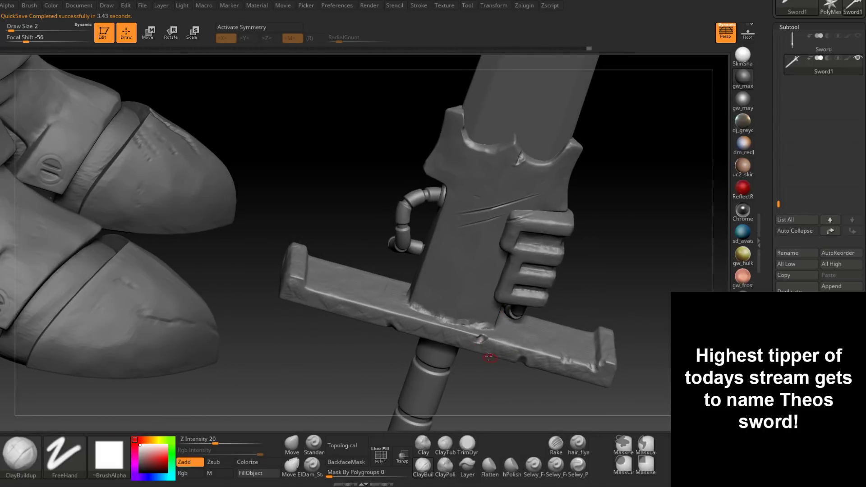
Roughen the crossguard's long side edge with ClayBuildup strokes at Draw Size 5.
{"action": "right_click_drag", "start_coordinate": [334, 281], "coordinate": [321, 257]}
{"action": "key", "text": "space"}
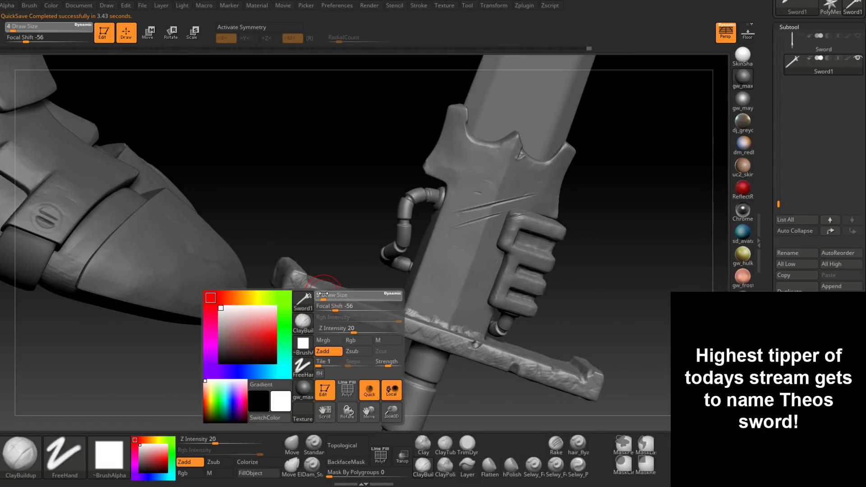
{"action": "left_click_drag", "start_coordinate": [318, 296], "coordinate": [322, 295]}
{"action": "right_click_drag", "start_coordinate": [321, 295], "coordinate": [352, 296]}
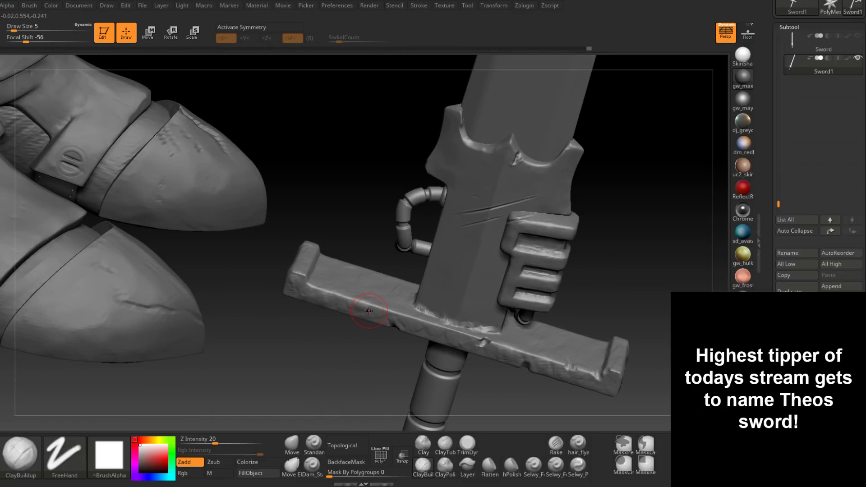
{"action": "mouse_move", "coordinate": [368, 310]}
{"action": "right_mouse_down"}
{"action": "mouse_move", "coordinate": [486, 300]}
{"action": "mouse_move", "coordinate": [541, 316]}
{"action": "mouse_move", "coordinate": [472, 335]}
{"action": "right_mouse_up"}
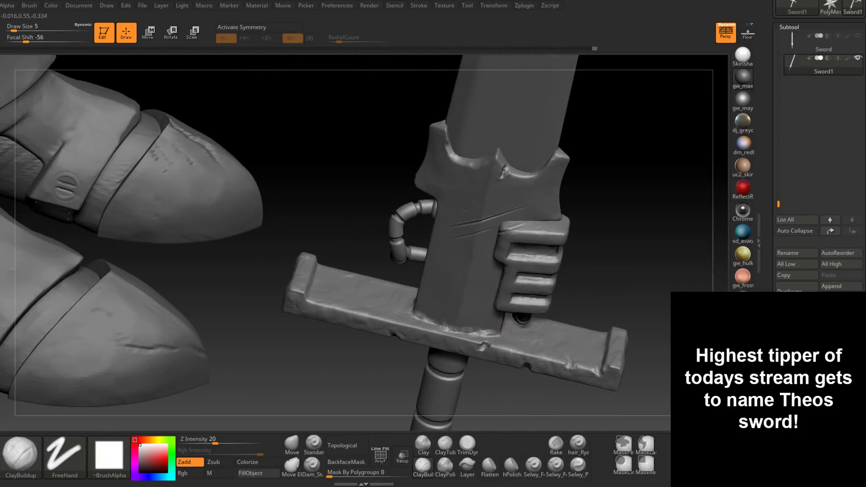
{"action": "right_click_drag", "start_coordinate": [391, 302], "coordinate": [506, 296]}
{"action": "mouse_move", "coordinate": [488, 335]}
{"action": "right_mouse_down"}
{"action": "mouse_move", "coordinate": [504, 349]}
{"action": "mouse_move", "coordinate": [496, 334]}
{"action": "right_mouse_up"}
{"action": "mouse_move", "coordinate": [471, 294]}
{"action": "right_mouse_down"}
{"action": "mouse_move", "coordinate": [426, 318]}
{"action": "mouse_move", "coordinate": [410, 339]}
{"action": "mouse_move", "coordinate": [384, 347]}
{"action": "mouse_move", "coordinate": [408, 399]}
{"action": "mouse_move", "coordinate": [432, 361]}
{"action": "right_mouse_up"}
{"action": "key", "text": "space"}
{"action": "left_click", "coordinate": [409, 341]}
{"action": "left_click", "coordinate": [422, 312]}
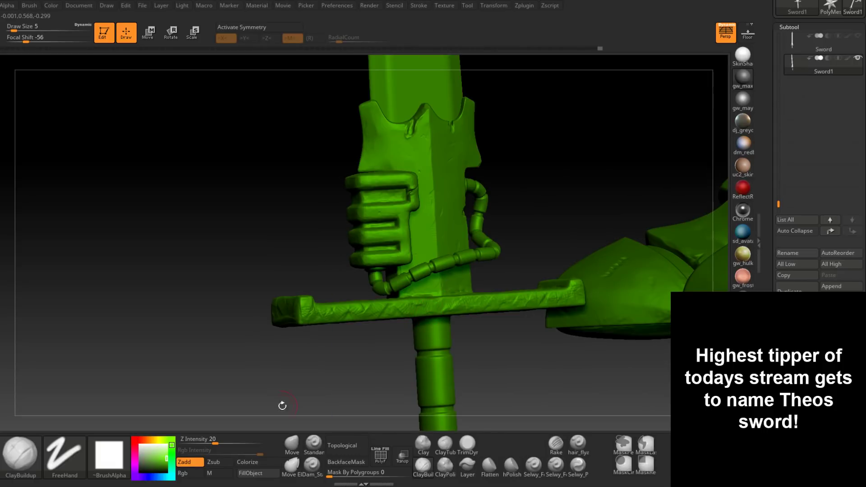
{"action": "left_click", "coordinate": [140, 444]}
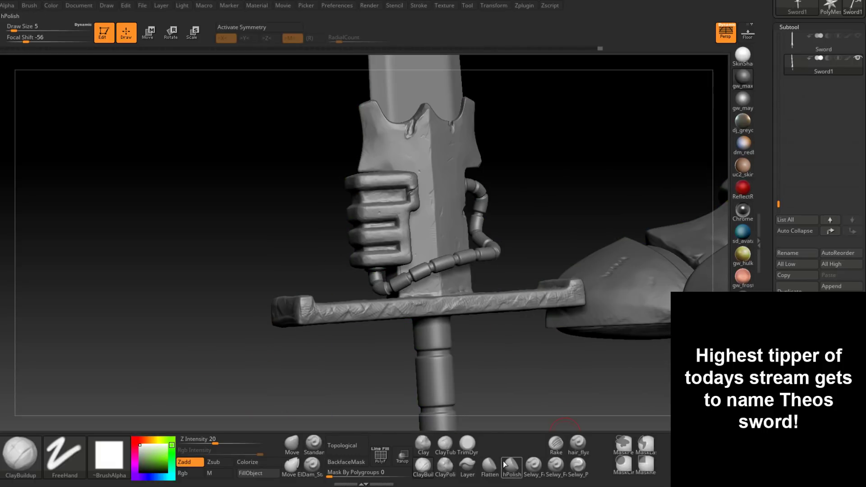
Add rough ClayBuildup strokes at Draw Size 5 to the crossguard's flat faces and undo the misplaced stroke beside the grip.
{"action": "key", "text": "ctrl"}
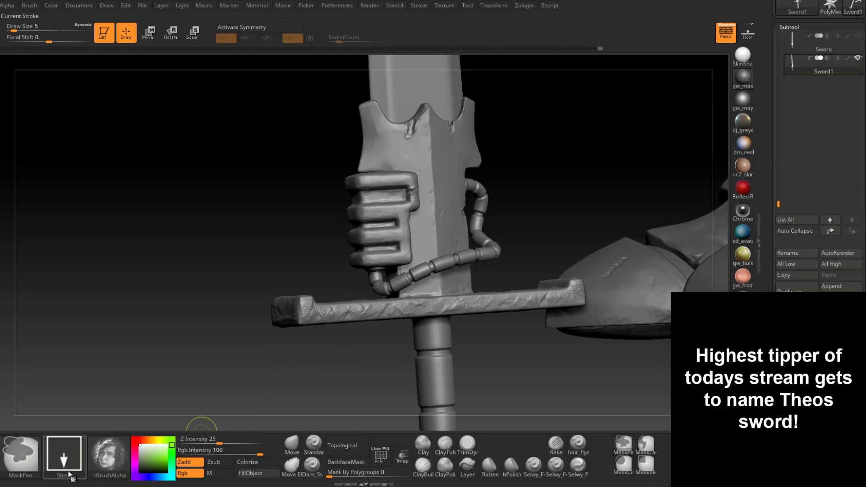
{"action": "right_click_drag", "start_coordinate": [348, 325], "coordinate": [459, 338]}
{"action": "key", "text": "ctrl"}
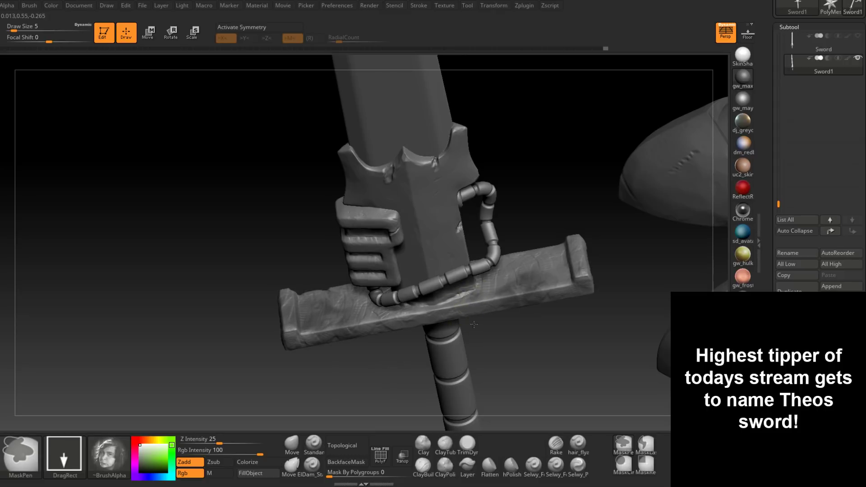
{"action": "mouse_move", "coordinate": [456, 332]}
{"action": "right_mouse_down"}
{"action": "mouse_move", "coordinate": [409, 318]}
{"action": "mouse_move", "coordinate": [471, 347]}
{"action": "right_mouse_up"}
{"action": "key", "text": "ctrl"}
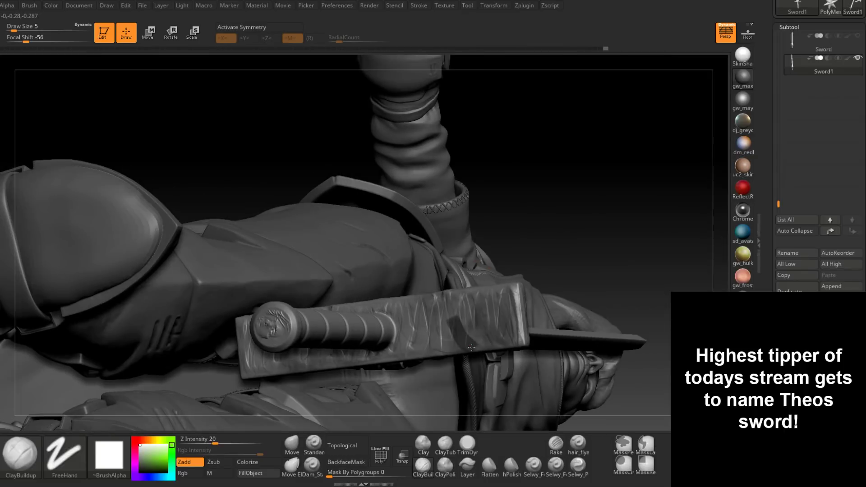
{"action": "key", "text": "ctrl"}
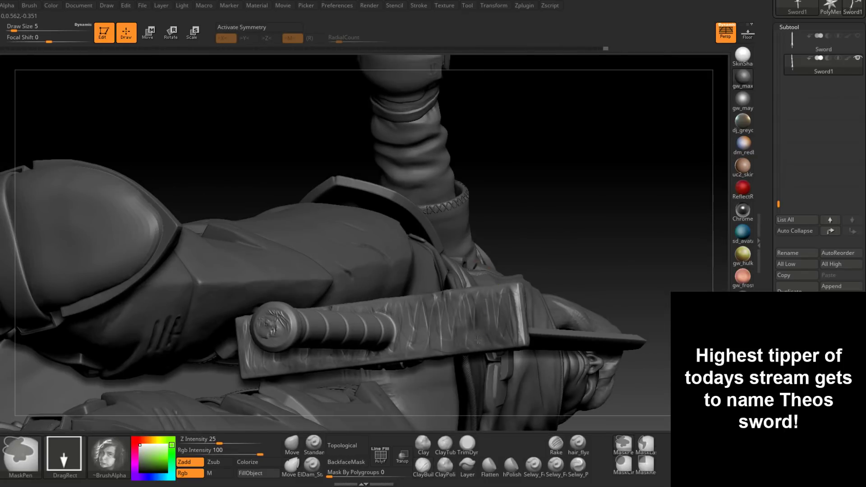
{"action": "mouse_move", "coordinate": [482, 354]}
{"action": "right_mouse_down"}
{"action": "mouse_move", "coordinate": [365, 381]}
{"action": "mouse_move", "coordinate": [496, 191]}
{"action": "mouse_move", "coordinate": [504, 304]}
{"action": "mouse_move", "coordinate": [480, 243]}
{"action": "right_mouse_up"}
{"action": "key", "text": "ctrl"}
Sculpt rough, uneven patches on both halves of the crossguard's flat faces with ClayBuildup at Draw Size 8.
{"action": "right_click_drag", "start_coordinate": [453, 326], "coordinate": [440, 387]}
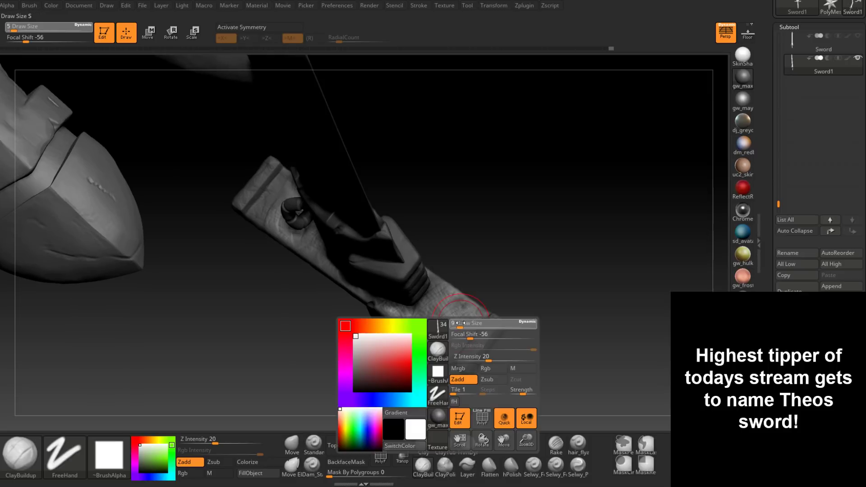
{"action": "left_click", "coordinate": [460, 320]}
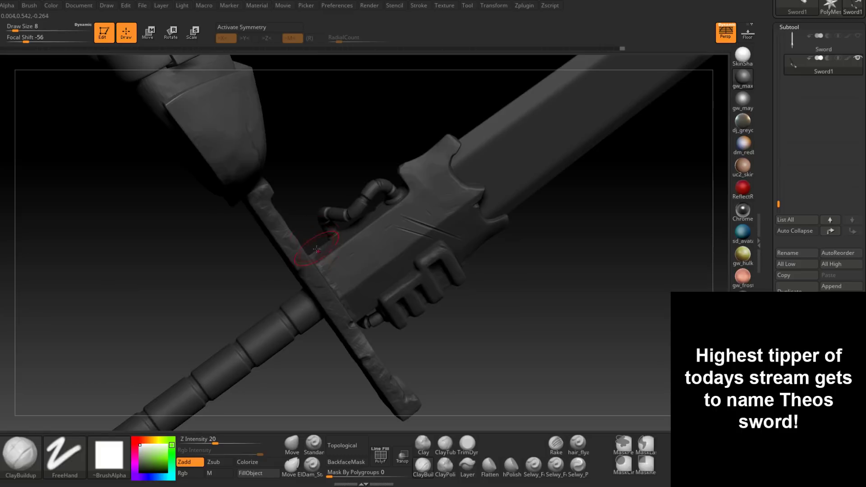
{"action": "right_click_drag", "start_coordinate": [317, 250], "coordinate": [361, 195]}
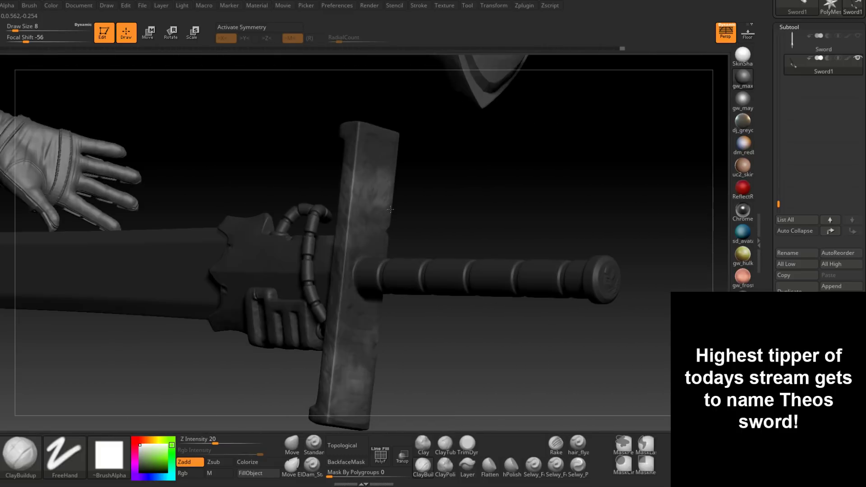
{"action": "mouse_move", "coordinate": [352, 288]}
{"action": "right_mouse_down"}
{"action": "mouse_move", "coordinate": [387, 290]}
{"action": "mouse_move", "coordinate": [378, 278]}
{"action": "mouse_move", "coordinate": [374, 289]}
{"action": "right_mouse_up"}
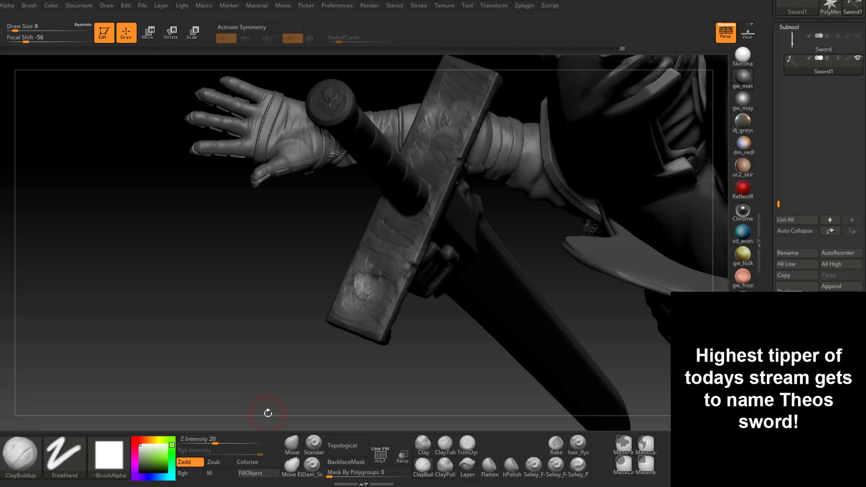
{"action": "mouse_move", "coordinate": [268, 413]}
{"action": "left_mouse_down"}
{"action": "mouse_move", "coordinate": [368, 276]}
{"action": "mouse_move", "coordinate": [400, 281]}
{"action": "mouse_move", "coordinate": [383, 293]}
{"action": "mouse_move", "coordinate": [400, 284]}
{"action": "left_mouse_up"}
Add smaller ClayBuildup strokes at Draw Size 4 along the crossguard's narrow side.
{"action": "key", "text": "space"}
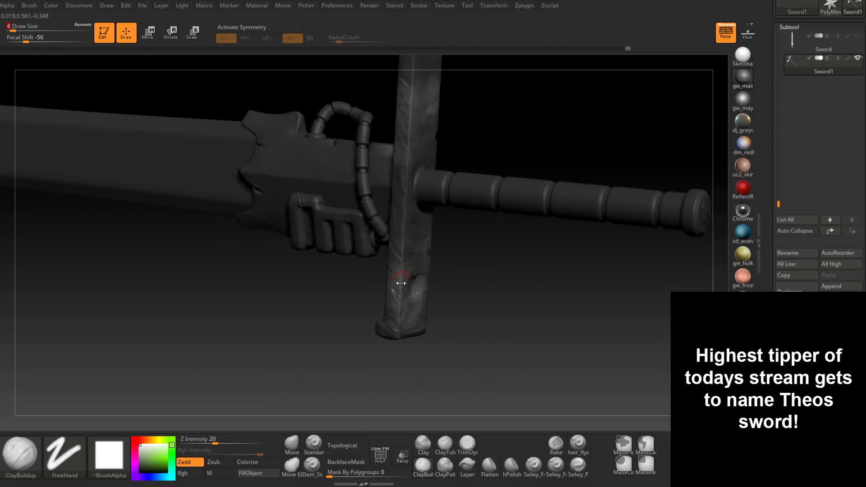
{"action": "right_click_drag", "start_coordinate": [402, 280], "coordinate": [399, 279]}
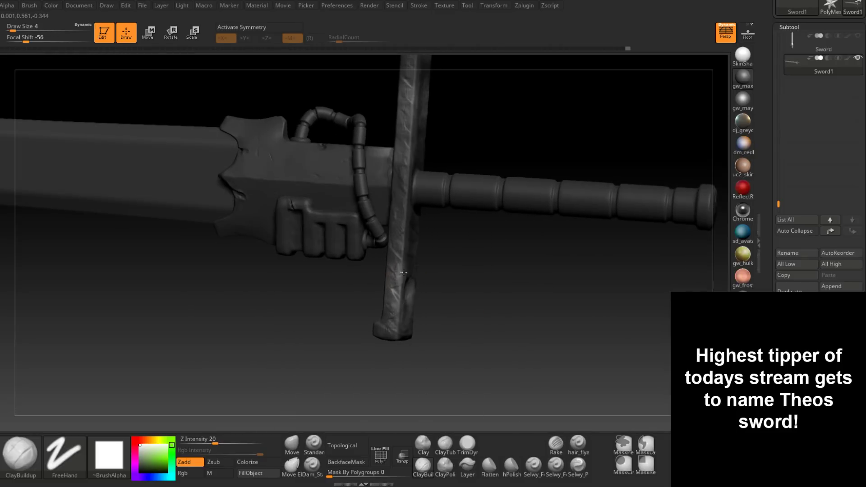
{"action": "left_click_drag", "start_coordinate": [402, 280], "coordinate": [422, 309]}
{"action": "key", "text": "ctrl"}
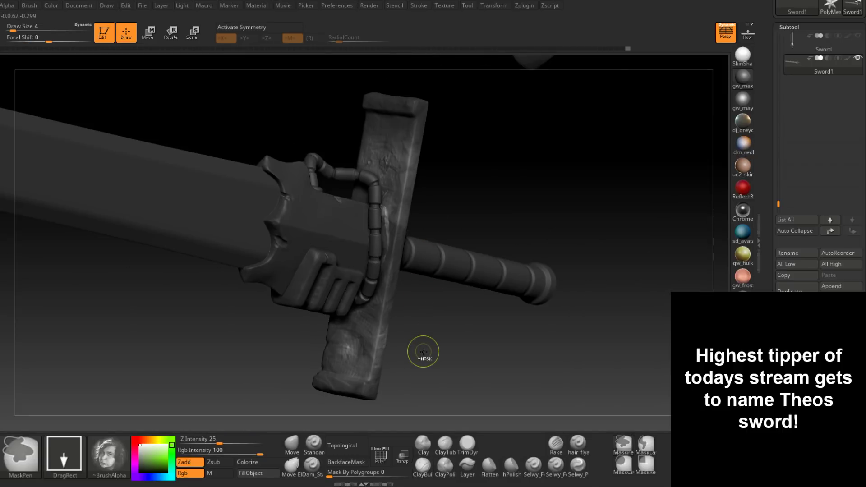
{"action": "left_click_drag", "start_coordinate": [423, 352], "coordinate": [437, 255]}
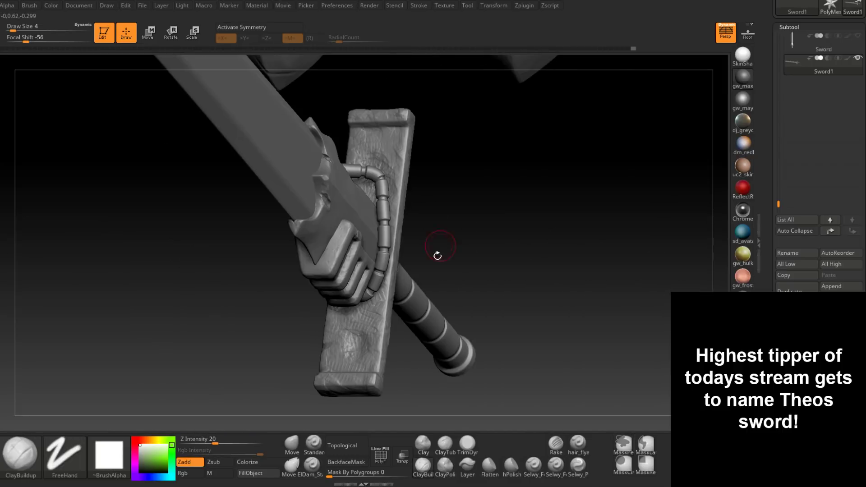
Cut a diagonal gash into the crossguard's blade-side face with the Dam_Standard brush at Draw Size 2 and Focal Shift 0.
{"action": "left_click", "coordinate": [312, 466]}
{"action": "left_click_drag", "start_coordinate": [419, 326], "coordinate": [478, 330]}
{"action": "left_click_drag", "start_coordinate": [307, 349], "coordinate": [354, 334]}
{"action": "key", "text": "space"}
{"action": "right_click_drag", "start_coordinate": [354, 334], "coordinate": [334, 338]}
{"action": "key", "text": "space"}
{"action": "left_click_drag", "start_coordinate": [353, 336], "coordinate": [390, 339]}
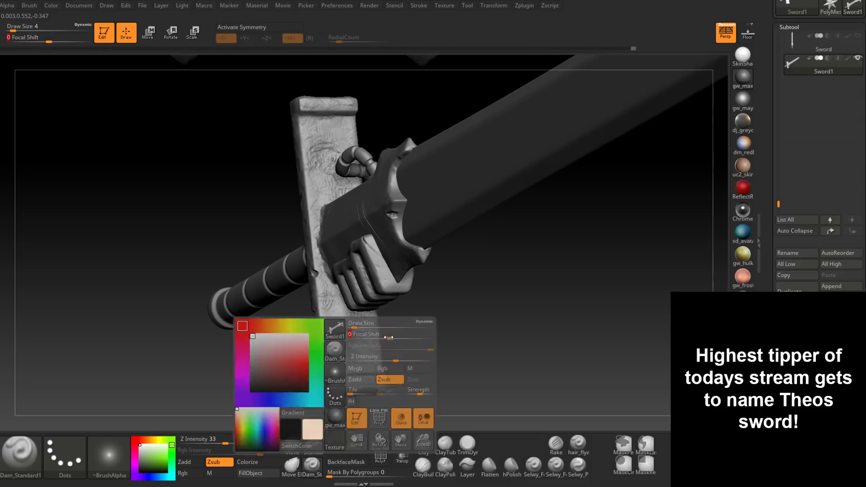
{"action": "right_click_drag", "start_coordinate": [389, 338], "coordinate": [351, 339]}
{"action": "key", "text": "space"}
{"action": "left_click_drag", "start_coordinate": [371, 326], "coordinate": [369, 326]}
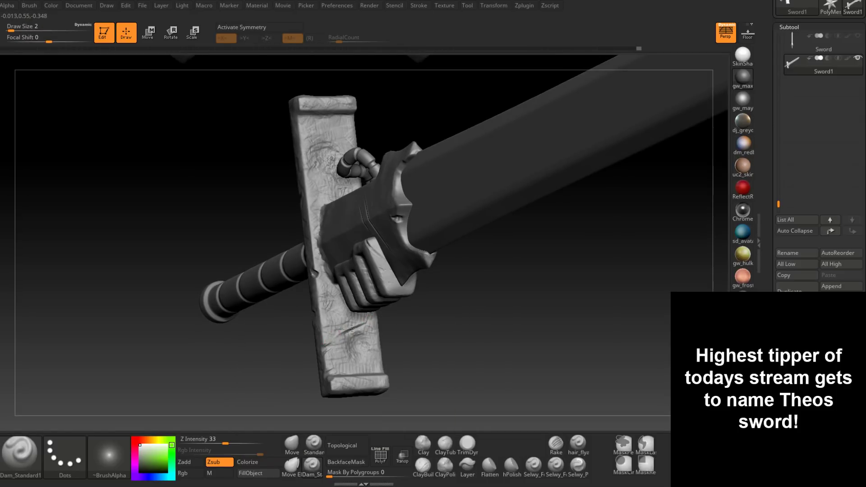
{"action": "mouse_move", "coordinate": [367, 328]}
{"action": "right_mouse_down"}
{"action": "mouse_move", "coordinate": [357, 310]}
{"action": "mouse_move", "coordinate": [413, 333]}
{"action": "mouse_move", "coordinate": [388, 302]}
{"action": "mouse_move", "coordinate": [401, 323]}
{"action": "mouse_move", "coordinate": [424, 323]}
{"action": "right_mouse_up"}
Choose TrimDynamic at Draw Size 7 and hide the blade and hose parts, leaving the crossguard, collar and grip.
{"action": "left_click", "coordinate": [467, 444]}
{"action": "key", "text": "space"}
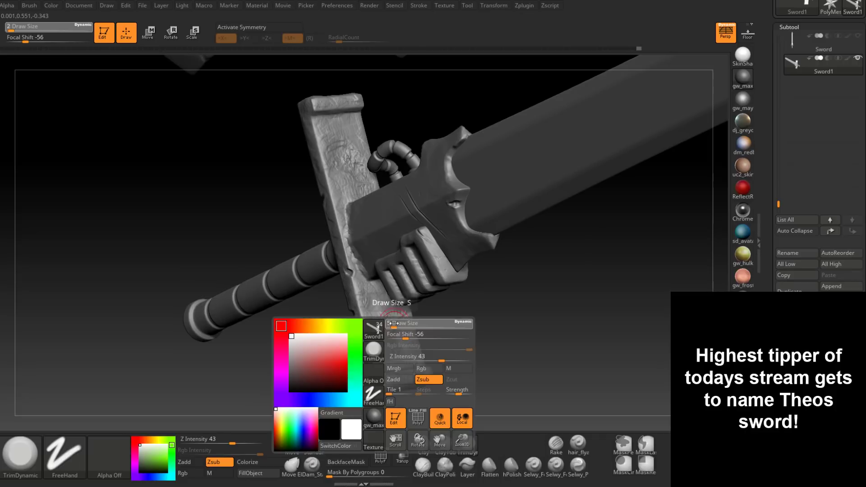
{"action": "left_click", "coordinate": [391, 324]}
{"action": "left_click", "coordinate": [383, 328], "text": "ctrl+shift"}
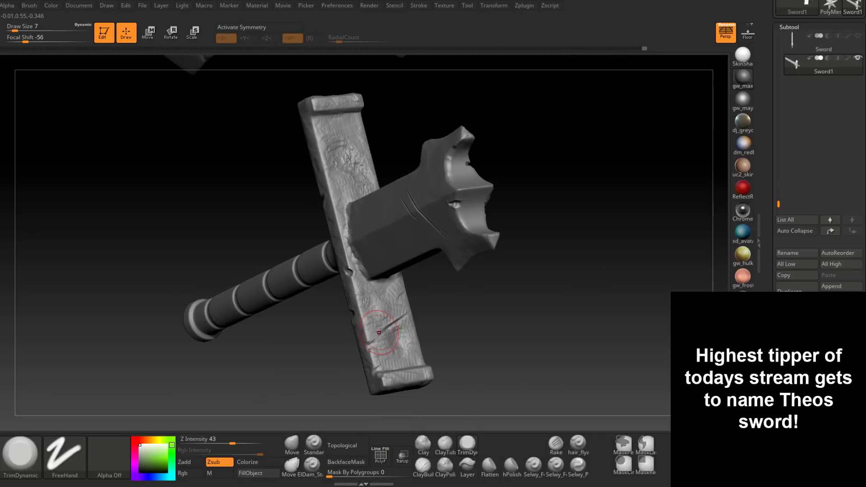
Flatten the rough strokes around the gash on the crossguard's blade-side face with TrimDynamic at Draw Size 8.
{"action": "right_click_drag", "start_coordinate": [365, 312], "coordinate": [369, 306]}
{"action": "key", "text": "space"}
{"action": "left_click_drag", "start_coordinate": [369, 306], "coordinate": [369, 305]}
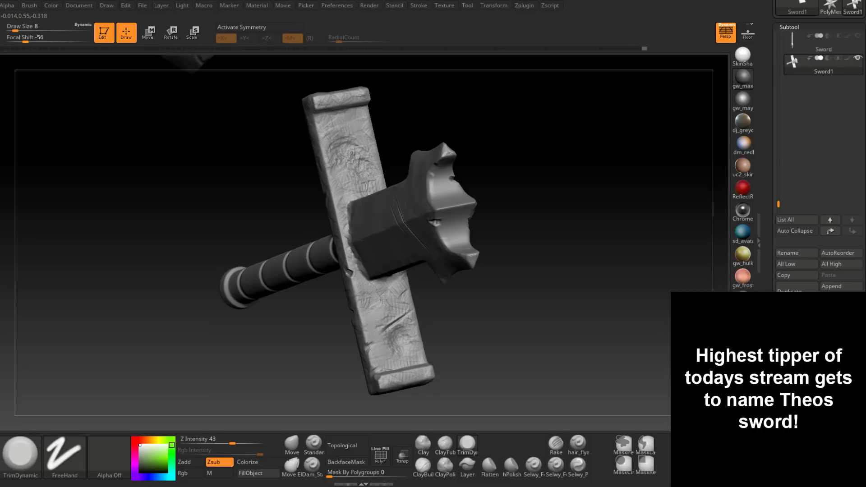
{"action": "mouse_move", "coordinate": [383, 300]}
{"action": "right_mouse_down"}
{"action": "mouse_move", "coordinate": [379, 310]}
{"action": "mouse_move", "coordinate": [395, 309]}
{"action": "right_mouse_up"}
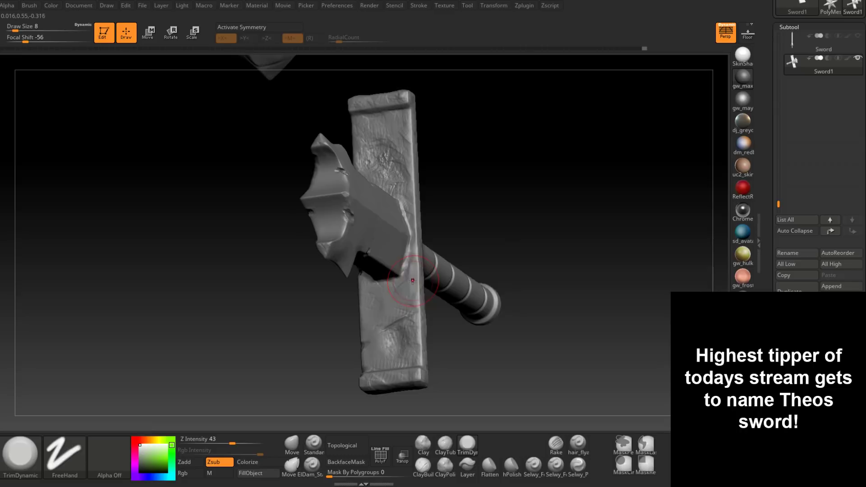
Trim the crossguard's surface around the collar's base and the adjoining edge with TrimDynamic at Draw Size 3.
{"action": "right_click_drag", "start_coordinate": [412, 266], "coordinate": [411, 278]}
{"action": "key", "text": "space"}
{"action": "left_click_drag", "start_coordinate": [412, 277], "coordinate": [406, 278]}
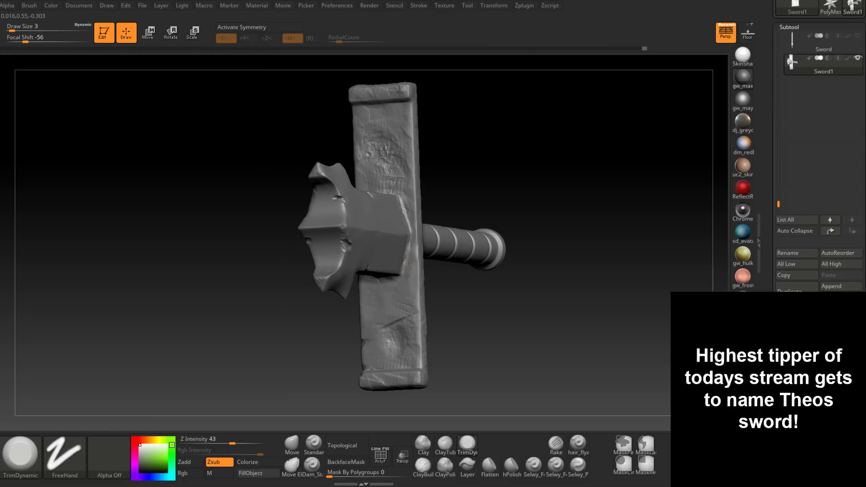
{"action": "right_click_drag", "start_coordinate": [395, 283], "coordinate": [378, 287]}
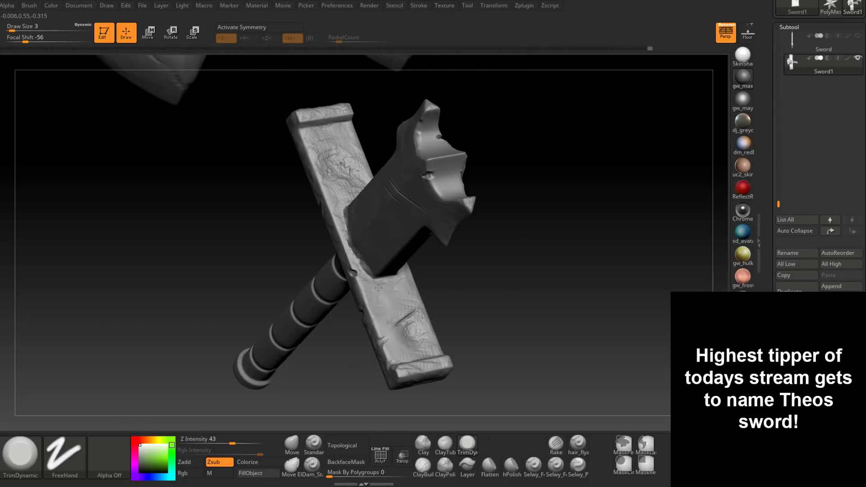
{"action": "mouse_move", "coordinate": [358, 254]}
{"action": "right_mouse_down"}
{"action": "mouse_move", "coordinate": [355, 248]}
{"action": "mouse_move", "coordinate": [350, 257]}
{"action": "right_mouse_up"}
{"action": "right_click_drag", "start_coordinate": [328, 218], "coordinate": [344, 228]}
{"action": "right_click_drag", "start_coordinate": [349, 292], "coordinate": [337, 285]}
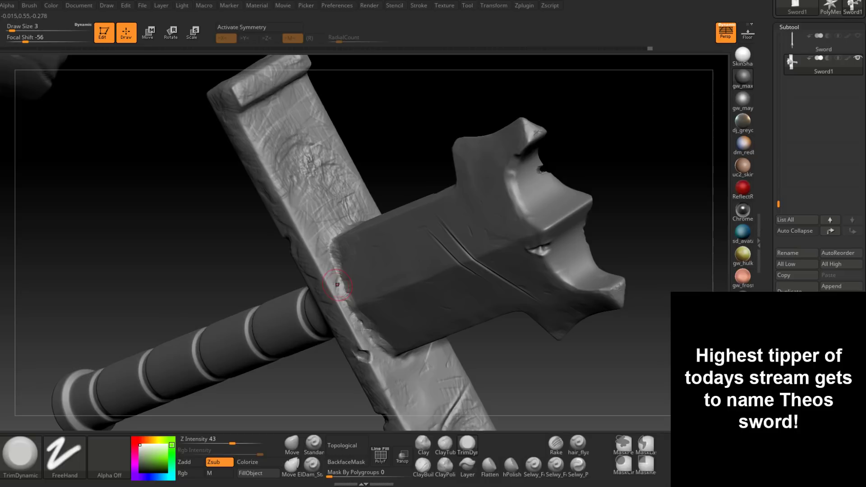
{"action": "right_click_drag", "start_coordinate": [311, 217], "coordinate": [330, 263], "text": "alt"}
{"action": "mouse_move", "coordinate": [392, 296]}
{"action": "right_mouse_down"}
{"action": "mouse_move", "coordinate": [385, 253]}
{"action": "mouse_move", "coordinate": [323, 256]}
{"action": "mouse_move", "coordinate": [347, 251]}
{"action": "mouse_move", "coordinate": [347, 259]}
{"action": "right_mouse_up"}
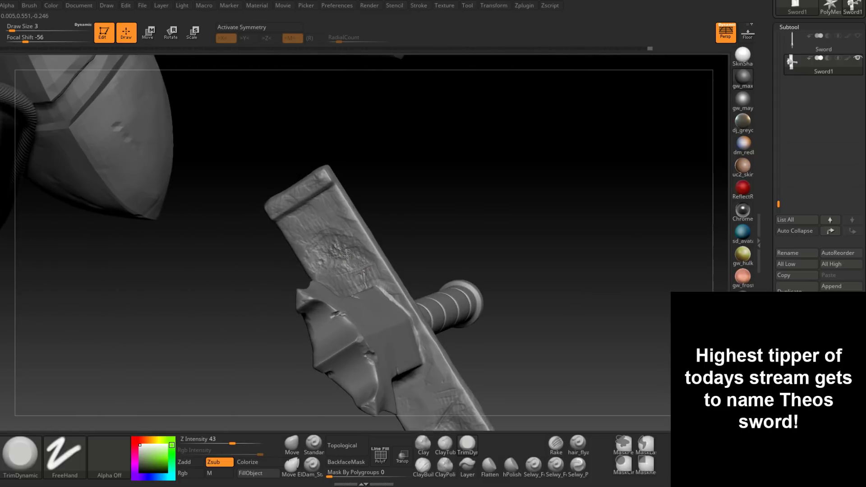
Flatten the rough patch on the ungashed half of the crossguard's blade-side face with TrimDynamic at Draw Size 5.
{"action": "key", "text": "space"}
{"action": "left_click_drag", "start_coordinate": [347, 261], "coordinate": [343, 261]}
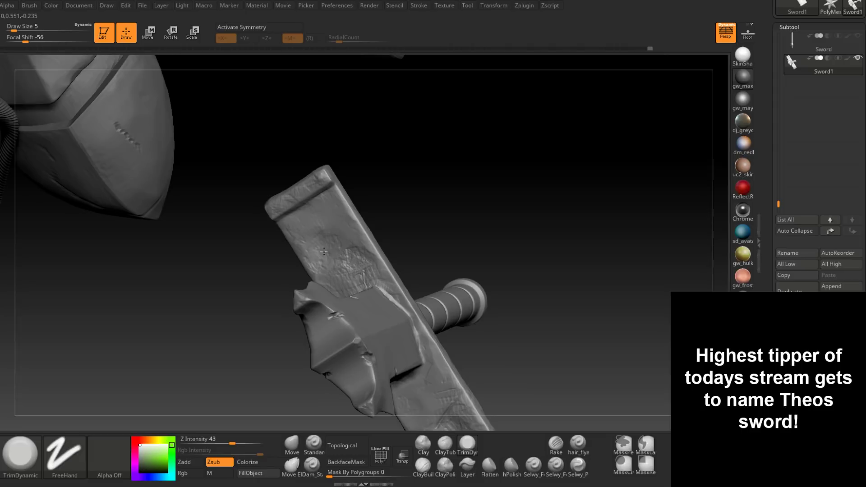
{"action": "right_click_drag", "start_coordinate": [307, 253], "coordinate": [396, 151]}
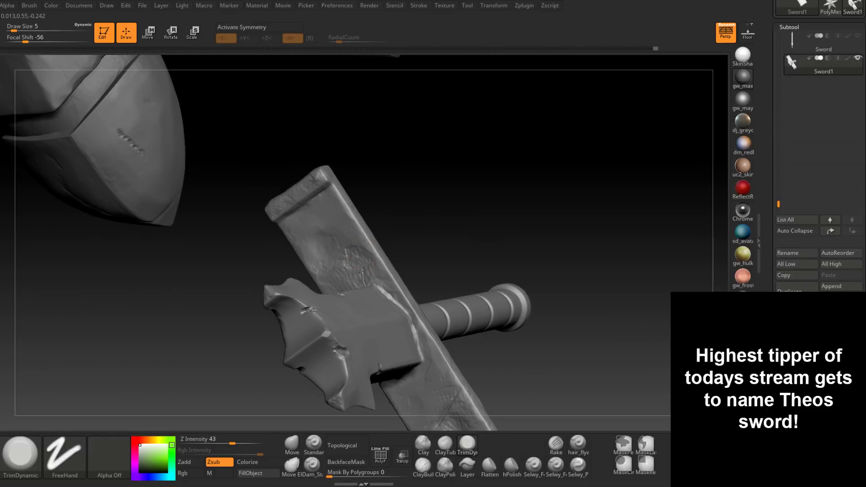
{"action": "right_click_drag", "start_coordinate": [346, 268], "coordinate": [363, 289]}
{"action": "right_click_drag", "start_coordinate": [641, 250], "coordinate": [350, 272]}
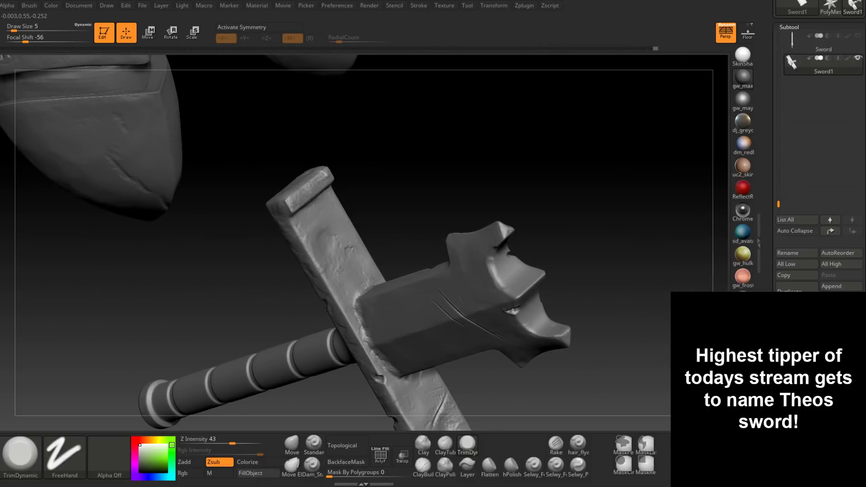
Plane the crossguard's narrow side and chipped long edges into flat facets with TrimDynamic at Draw Size 5.
{"action": "mouse_move", "coordinate": [300, 228]}
{"action": "right_mouse_down"}
{"action": "mouse_move", "coordinate": [335, 252]}
{"action": "mouse_move", "coordinate": [335, 281]}
{"action": "mouse_move", "coordinate": [348, 239]}
{"action": "mouse_move", "coordinate": [339, 240]}
{"action": "right_mouse_up"}
{"action": "left_click_drag", "start_coordinate": [298, 181], "coordinate": [324, 246]}
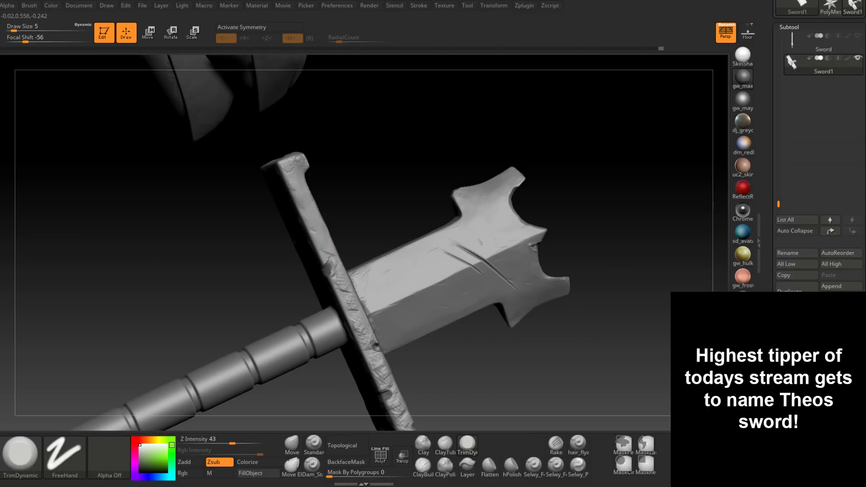
{"action": "right_click_drag", "start_coordinate": [319, 194], "coordinate": [336, 336]}
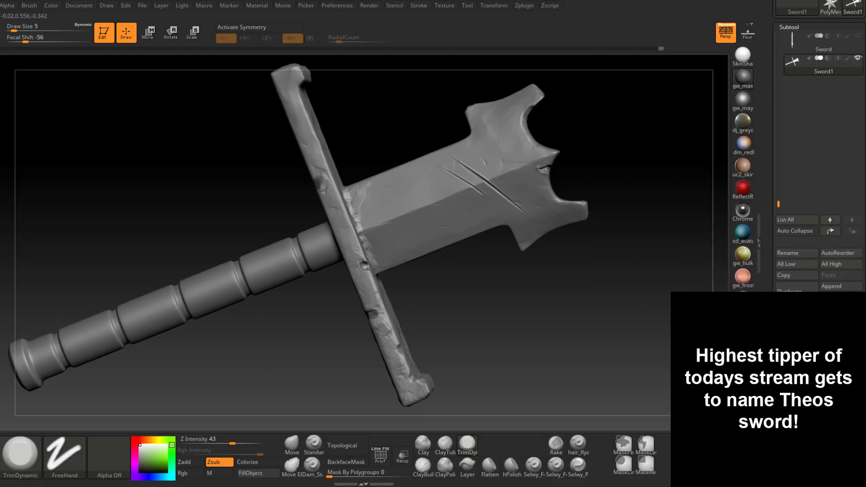
{"action": "left_click_drag", "start_coordinate": [405, 285], "coordinate": [433, 287]}
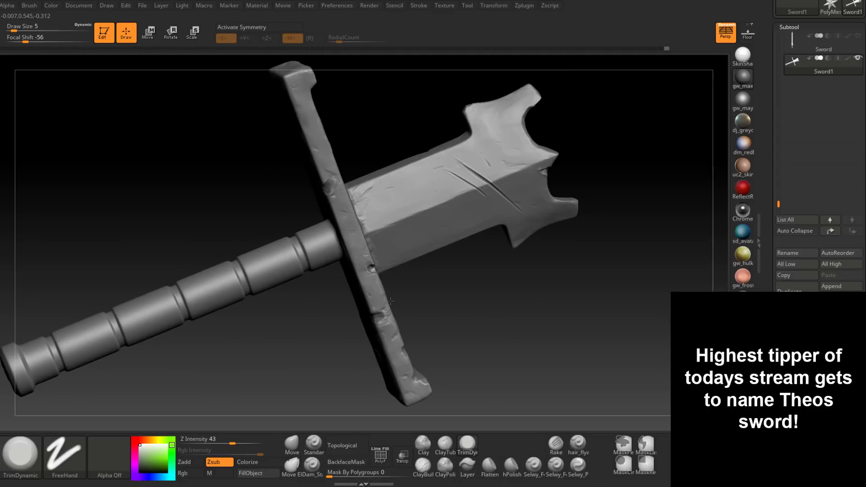
{"action": "right_click_drag", "start_coordinate": [391, 341], "coordinate": [394, 319]}
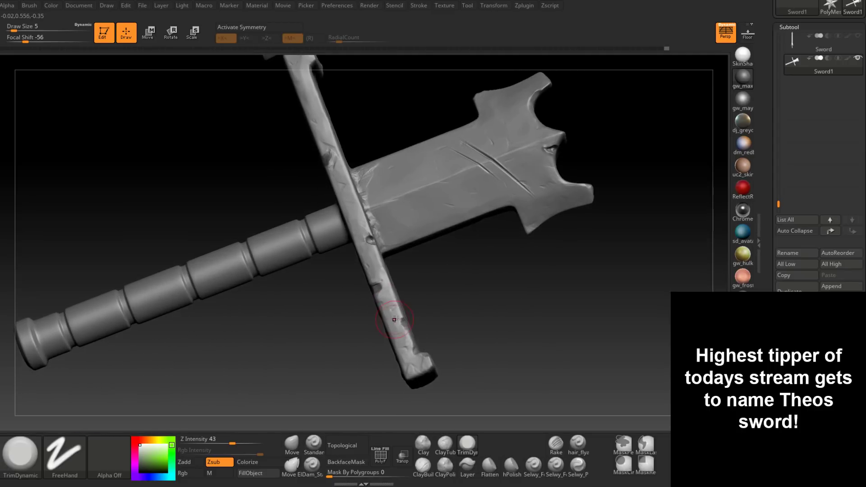
{"action": "mouse_move", "coordinate": [413, 365]}
{"action": "right_mouse_down"}
{"action": "mouse_move", "coordinate": [405, 324]}
{"action": "mouse_move", "coordinate": [400, 367]}
{"action": "right_mouse_up"}
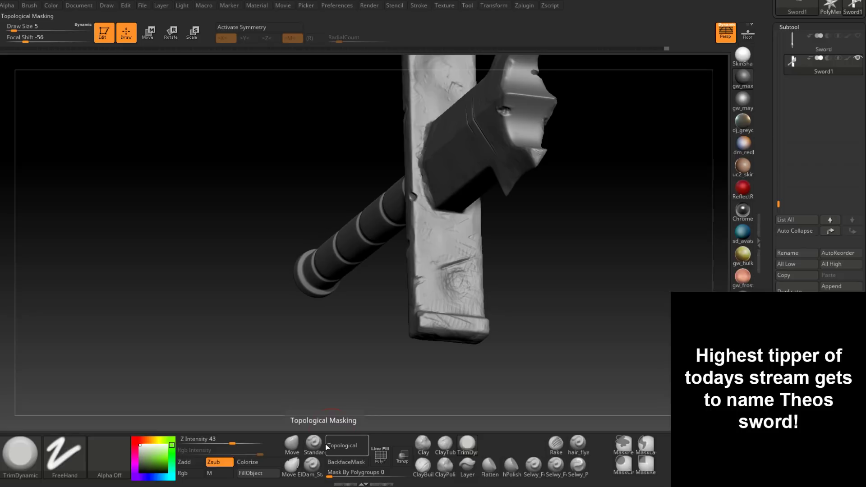
Trim the raised lip at the end of the crossguard with TrimDynamic at Draw Size 3.
{"action": "right_click_drag", "start_coordinate": [451, 291], "coordinate": [456, 334]}
{"action": "key", "text": "space"}
{"action": "left_click_drag", "start_coordinate": [459, 335], "coordinate": [460, 320]}
{"action": "key", "text": "space"}
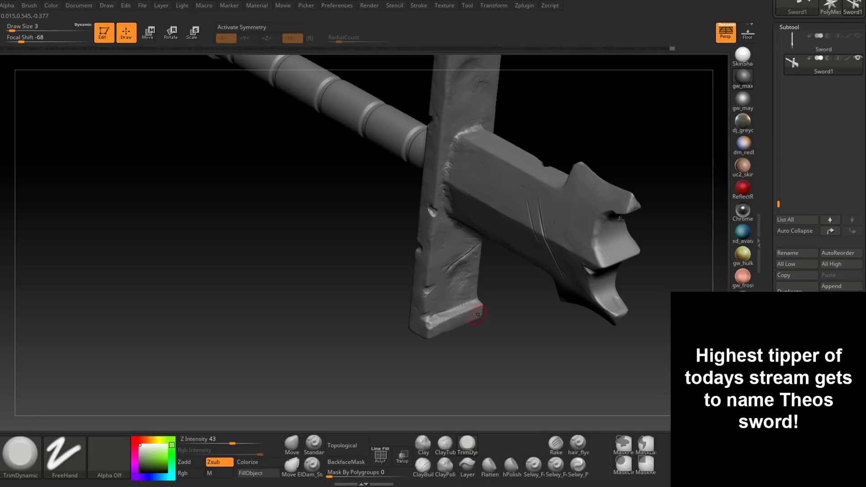
{"action": "mouse_move", "coordinate": [475, 312]}
{"action": "right_mouse_down"}
{"action": "mouse_move", "coordinate": [457, 269]}
{"action": "mouse_move", "coordinate": [467, 238]}
{"action": "mouse_move", "coordinate": [462, 212]}
{"action": "mouse_move", "coordinate": [433, 271]}
{"action": "mouse_move", "coordinate": [434, 261]}
{"action": "mouse_move", "coordinate": [447, 262]}
{"action": "mouse_move", "coordinate": [446, 248]}
{"action": "mouse_move", "coordinate": [436, 248]}
{"action": "right_mouse_up"}
{"action": "left_click", "coordinate": [467, 242]}
Trim the rough seam where the collar meets the crossguard with TrimDynamic, varying the Draw Size between 1 and 3.
{"action": "key", "text": "space"}
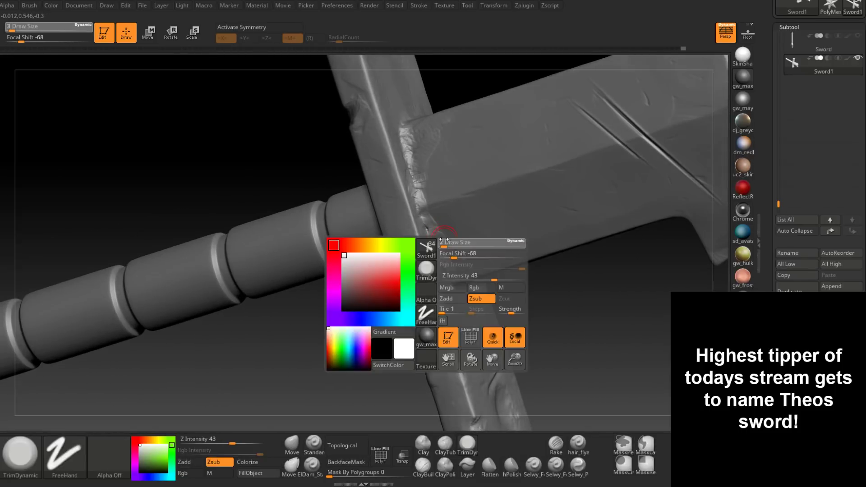
{"action": "left_click_drag", "start_coordinate": [441, 243], "coordinate": [438, 242]}
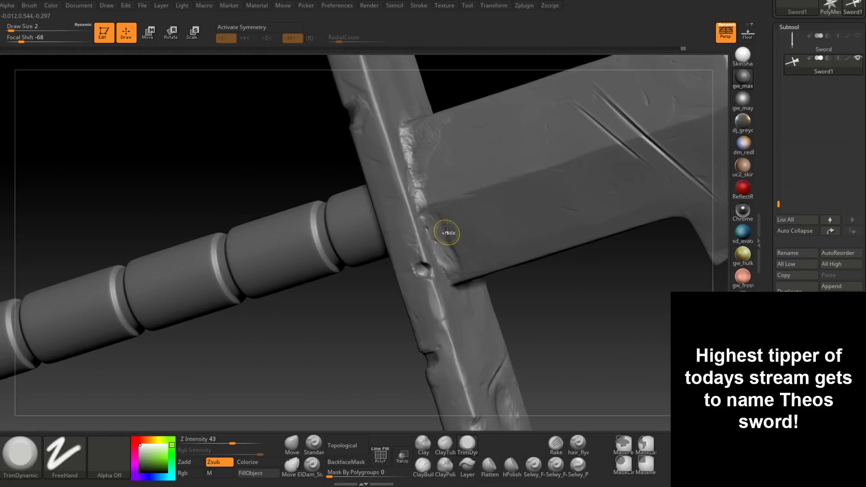
{"action": "key", "text": "space"}
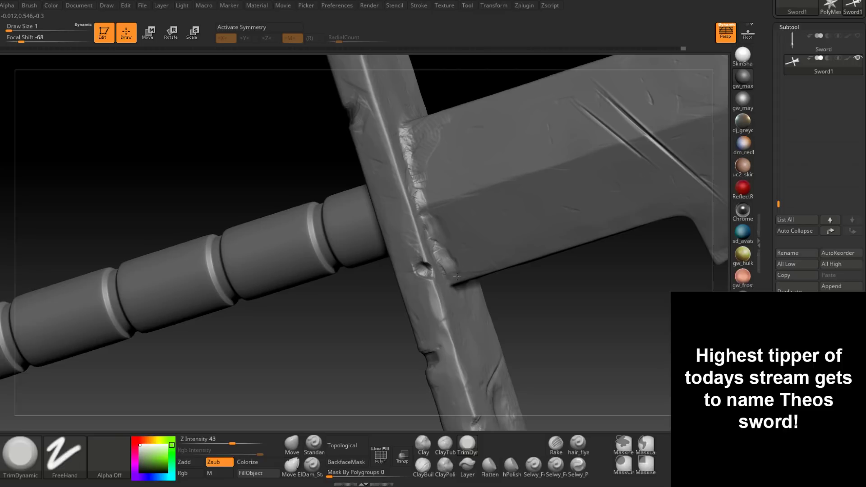
{"action": "mouse_move", "coordinate": [456, 276]}
{"action": "right_mouse_down"}
{"action": "mouse_move", "coordinate": [454, 255]}
{"action": "mouse_move", "coordinate": [457, 287]}
{"action": "right_mouse_up"}
{"action": "key", "text": "space"}
{"action": "mouse_move", "coordinate": [457, 250]}
{"action": "right_mouse_down"}
{"action": "mouse_move", "coordinate": [444, 227]}
{"action": "mouse_move", "coordinate": [442, 242]}
{"action": "right_mouse_up"}
{"action": "left_click_drag", "start_coordinate": [424, 218], "coordinate": [428, 237]}
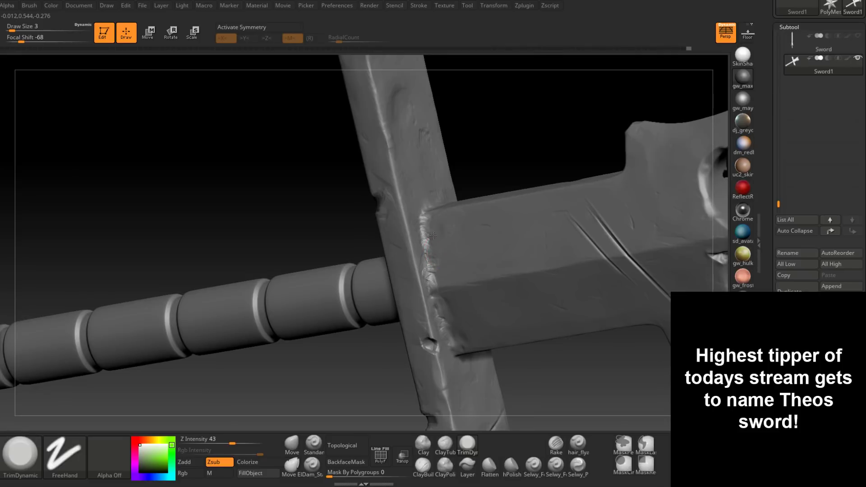
{"action": "right_click_drag", "start_coordinate": [433, 239], "coordinate": [420, 303]}
{"action": "key", "text": "space"}
{"action": "left_click_drag", "start_coordinate": [437, 247], "coordinate": [432, 255]}
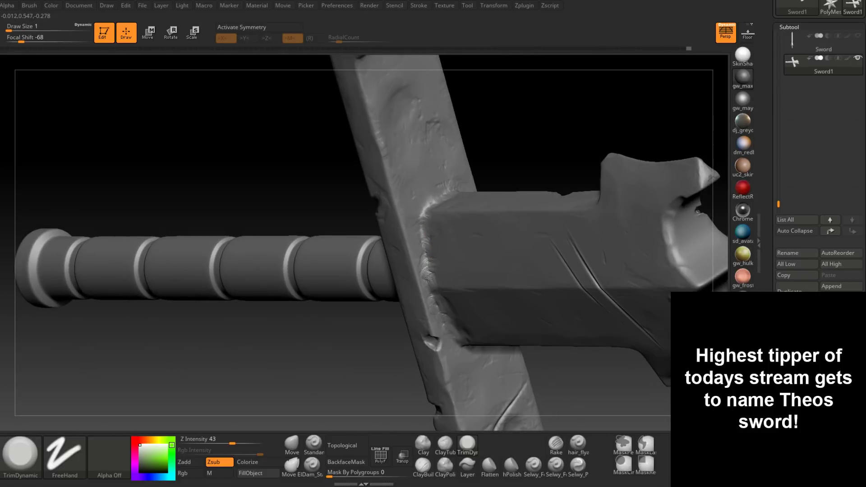
Trim the crossguard's blade-side face beside the collar and the seam on the collar's opposite side with TrimDynamic at Draw Size 2.
{"action": "right_click_drag", "start_coordinate": [424, 272], "coordinate": [426, 294]}
{"action": "key", "text": "space"}
{"action": "left_click", "coordinate": [441, 234]}
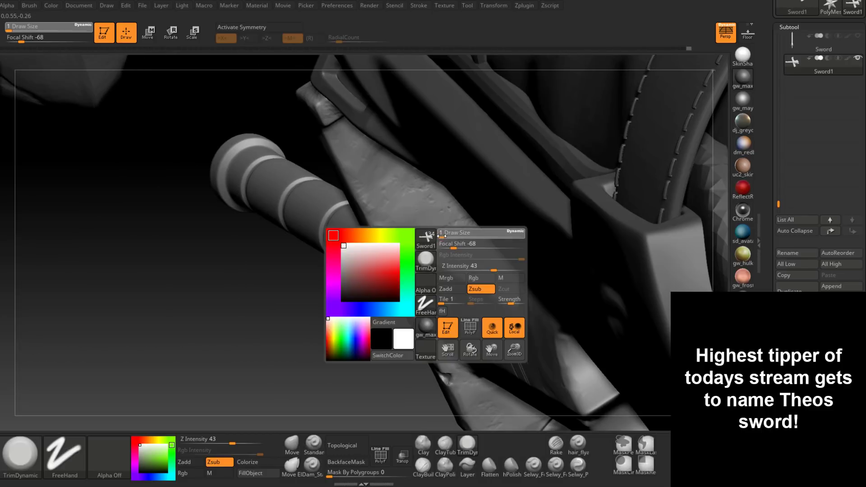
{"action": "mouse_move", "coordinate": [442, 223]}
{"action": "right_mouse_down"}
{"action": "mouse_move", "coordinate": [449, 213]}
{"action": "mouse_move", "coordinate": [430, 225]}
{"action": "right_mouse_up"}
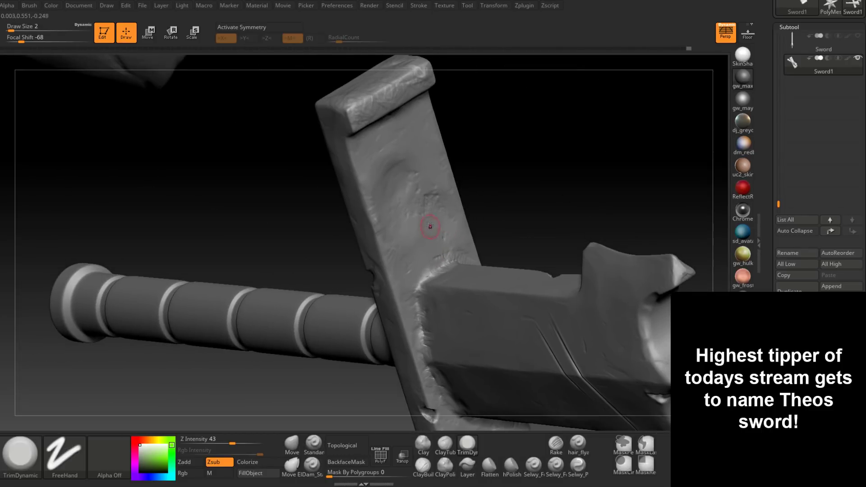
{"action": "right_click_drag", "start_coordinate": [425, 194], "coordinate": [472, 255]}
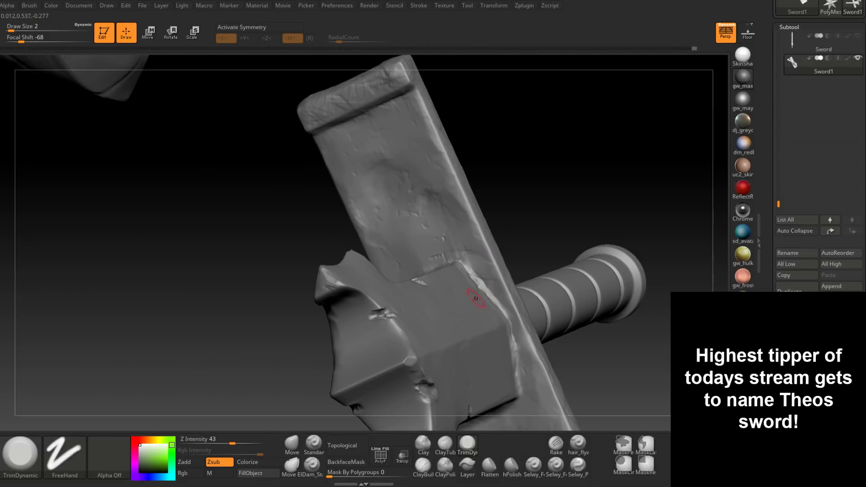
{"action": "right_click_drag", "start_coordinate": [476, 297], "coordinate": [475, 302]}
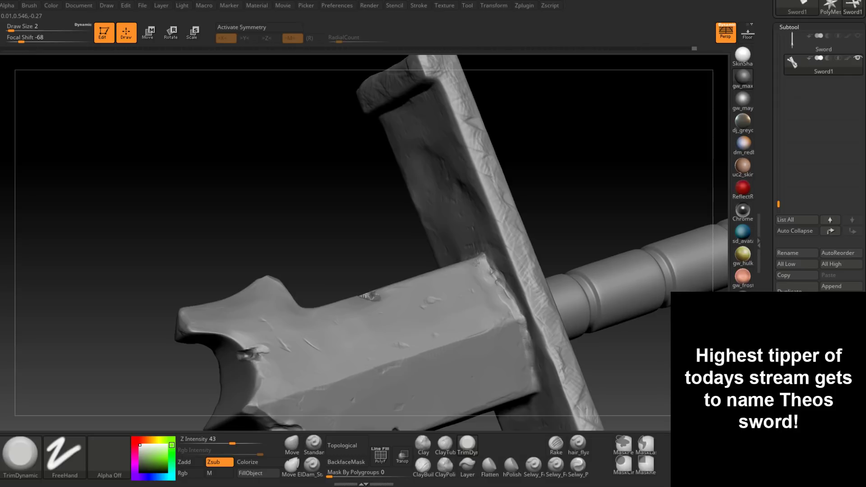
{"action": "left_click_drag", "start_coordinate": [476, 262], "coordinate": [505, 302]}
Flatten the crossguard's narrow side and its end with TrimDynamic at Draw Size 4.
{"action": "mouse_move", "coordinate": [480, 283]}
{"action": "right_mouse_down", "text": "ctrl"}
{"action": "mouse_move", "coordinate": [468, 271]}
{"action": "mouse_move", "coordinate": [419, 276]}
{"action": "mouse_move", "coordinate": [435, 270]}
{"action": "mouse_move", "coordinate": [450, 279]}
{"action": "right_mouse_up", "text": "ctrl"}
{"action": "key", "text": "space"}
{"action": "mouse_move", "coordinate": [467, 218]}
{"action": "left_mouse_down"}
{"action": "mouse_move", "coordinate": [452, 176]}
{"action": "mouse_move", "coordinate": [481, 269]}
{"action": "left_mouse_up"}
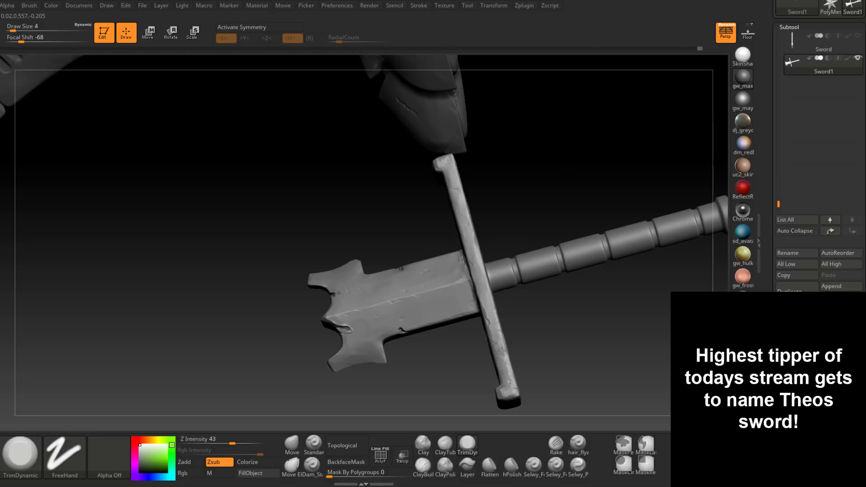
{"action": "mouse_move", "coordinate": [501, 351]}
{"action": "left_mouse_down"}
{"action": "mouse_move", "coordinate": [490, 316]}
{"action": "mouse_move", "coordinate": [499, 331]}
{"action": "left_mouse_up"}
{"action": "mouse_move", "coordinate": [498, 331]}
{"action": "right_mouse_down"}
{"action": "mouse_move", "coordinate": [512, 385]}
{"action": "mouse_move", "coordinate": [499, 350]}
{"action": "mouse_move", "coordinate": [483, 338]}
{"action": "right_mouse_up"}
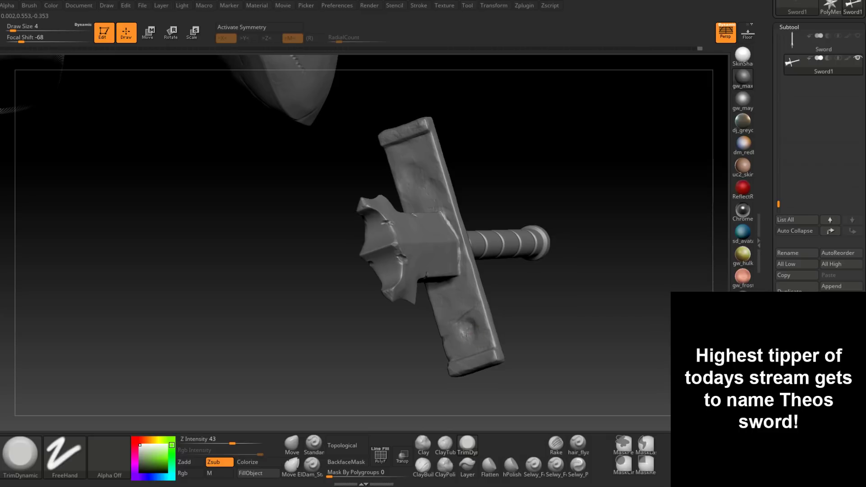
{"action": "right_click_drag", "start_coordinate": [481, 323], "coordinate": [462, 303]}
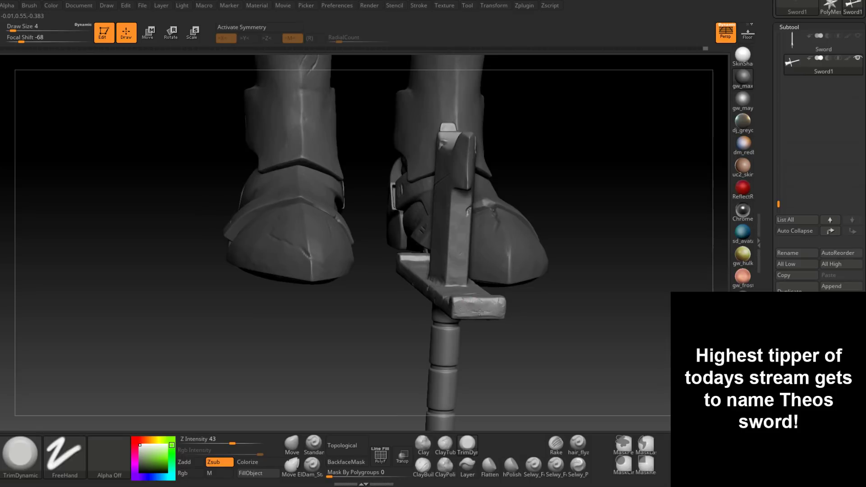
Flatten the rough strokes on the crossguard's grip-side face with TrimDynamic at Draw Size 7.
{"action": "mouse_move", "coordinate": [496, 308]}
{"action": "right_mouse_down"}
{"action": "mouse_move", "coordinate": [475, 299]}
{"action": "mouse_move", "coordinate": [506, 301]}
{"action": "mouse_move", "coordinate": [414, 298]}
{"action": "mouse_move", "coordinate": [302, 257]}
{"action": "mouse_move", "coordinate": [311, 271]}
{"action": "mouse_move", "coordinate": [330, 264]}
{"action": "right_mouse_up"}
{"action": "key", "text": "space"}
{"action": "left_click_drag", "start_coordinate": [329, 259], "coordinate": [332, 259]}
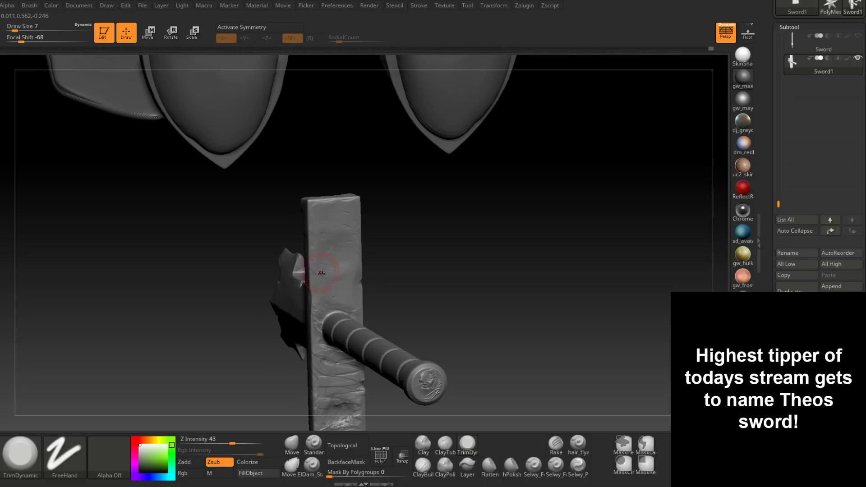
{"action": "right_click_drag", "start_coordinate": [321, 273], "coordinate": [349, 263]}
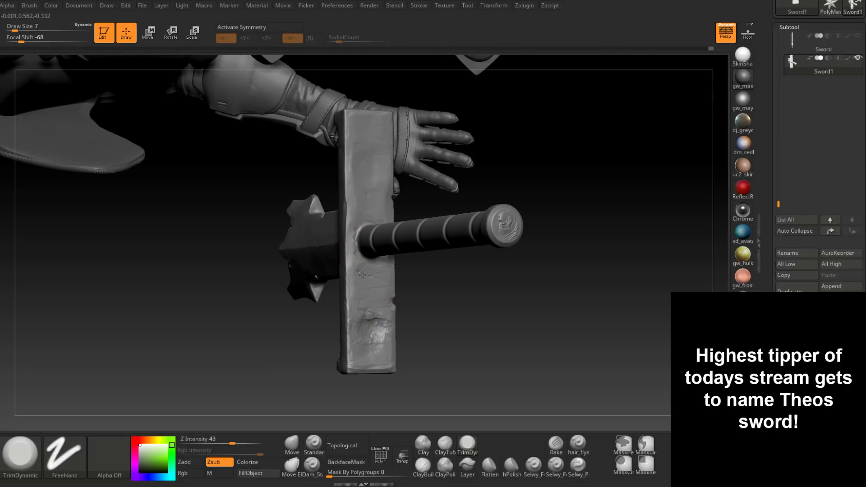
Trim the grip-side face around the grip's base, the dent and the adjoining edges with TrimDynamic at Draw Size 4.
{"action": "right_click_drag", "start_coordinate": [444, 295], "coordinate": [387, 274]}
{"action": "key", "text": "space"}
{"action": "left_click_drag", "start_coordinate": [387, 273], "coordinate": [381, 270]}
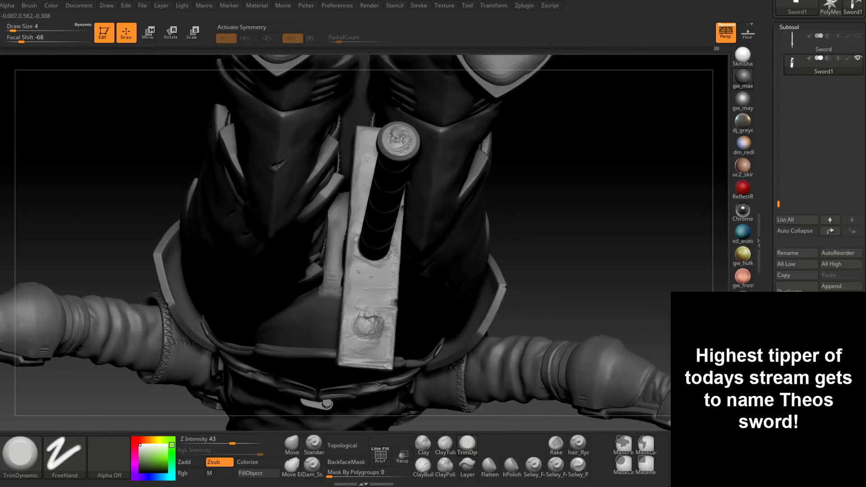
{"action": "right_click_drag", "start_coordinate": [364, 266], "coordinate": [352, 264]}
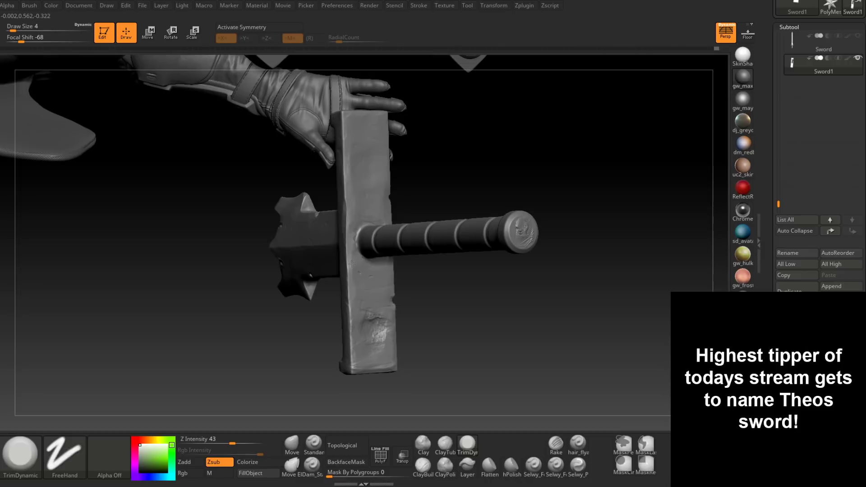
{"action": "right_click_drag", "start_coordinate": [360, 311], "coordinate": [368, 332]}
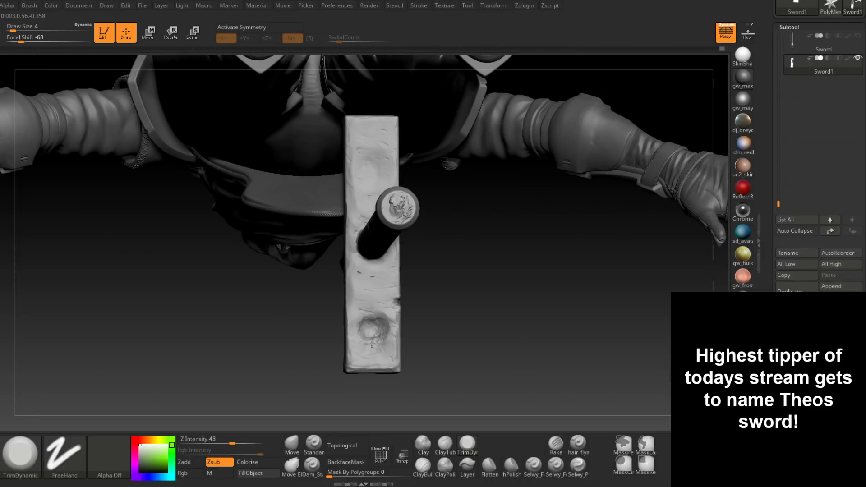
{"action": "right_click_drag", "start_coordinate": [391, 354], "coordinate": [400, 269]}
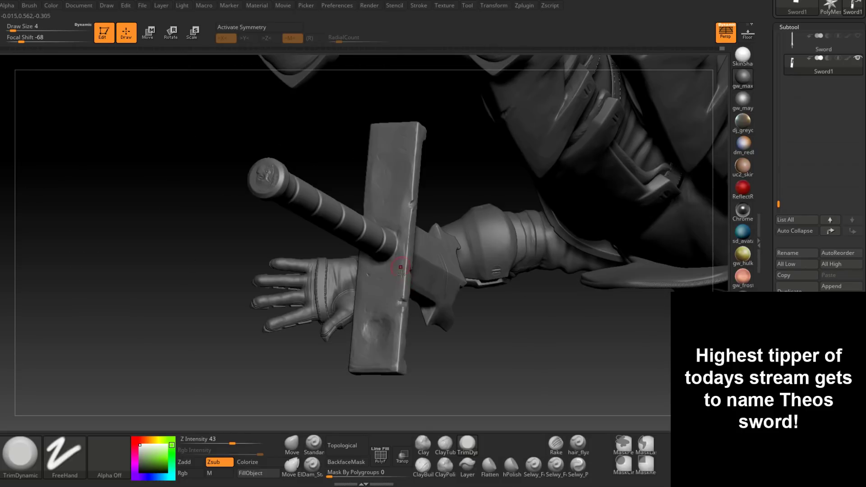
{"action": "right_click_drag", "start_coordinate": [405, 215], "coordinate": [389, 270]}
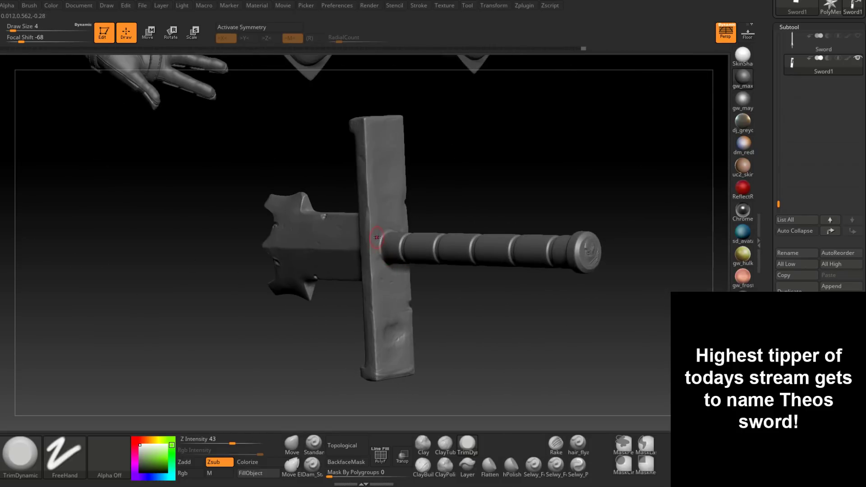
{"action": "right_click_drag", "start_coordinate": [376, 237], "coordinate": [376, 216]}
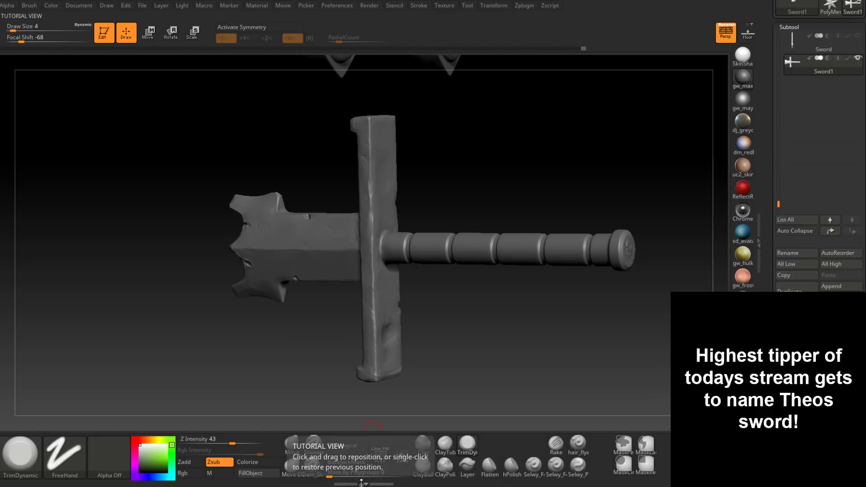
Add rough clay strokes around the pommel's rim with ClayBuildup at Draw Size 5.
{"action": "mouse_move", "coordinate": [594, 313]}
{"action": "right_mouse_down", "text": "shift"}
{"action": "mouse_move", "coordinate": [586, 319]}
{"action": "mouse_move", "coordinate": [577, 289]}
{"action": "mouse_move", "coordinate": [469, 265]}
{"action": "mouse_move", "coordinate": [464, 302]}
{"action": "right_mouse_up", "text": "shift"}
{"action": "left_click", "coordinate": [424, 463]}
{"action": "mouse_move", "coordinate": [568, 252]}
{"action": "right_mouse_down", "text": "alt"}
{"action": "mouse_move", "coordinate": [509, 289]}
{"action": "mouse_move", "coordinate": [493, 284]}
{"action": "mouse_move", "coordinate": [519, 291]}
{"action": "right_mouse_up", "text": "alt"}
{"action": "key", "text": "space"}
{"action": "left_click_drag", "start_coordinate": [467, 258], "coordinate": [470, 258]}
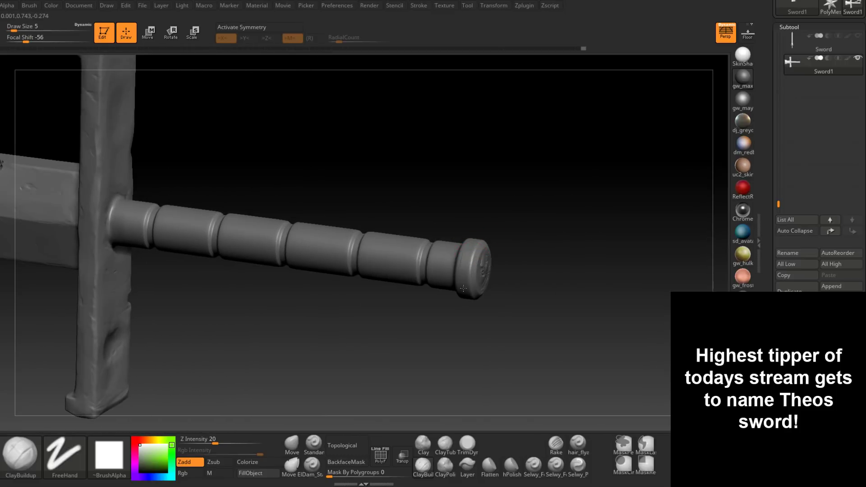
{"action": "right_click_drag", "start_coordinate": [466, 268], "coordinate": [536, 291]}
{"action": "mouse_move", "coordinate": [534, 256]}
{"action": "right_mouse_down"}
{"action": "mouse_move", "coordinate": [542, 252]}
{"action": "mouse_move", "coordinate": [528, 243]}
{"action": "mouse_move", "coordinate": [423, 253]}
{"action": "right_mouse_up"}
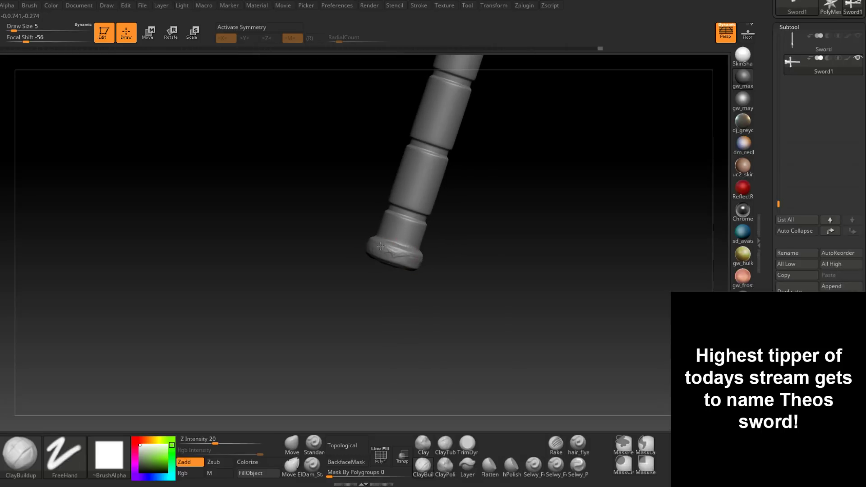
Flatten the clay strokes on the pommel's rim with TrimDynamic at Draw Size 5.
{"action": "left_click", "coordinate": [467, 444]}
{"action": "right_click_drag", "start_coordinate": [421, 290], "coordinate": [388, 273], "text": "ctrl"}
{"action": "mouse_move", "coordinate": [388, 266]}
{"action": "left_mouse_down"}
{"action": "mouse_move", "coordinate": [370, 263]}
{"action": "mouse_move", "coordinate": [399, 262]}
{"action": "left_mouse_up"}
{"action": "mouse_move", "coordinate": [409, 275]}
{"action": "right_mouse_down"}
{"action": "mouse_move", "coordinate": [360, 266]}
{"action": "mouse_move", "coordinate": [385, 270]}
{"action": "right_mouse_up"}
{"action": "left_click_drag", "start_coordinate": [318, 250], "coordinate": [293, 253]}
{"action": "mouse_move", "coordinate": [293, 253]}
{"action": "right_mouse_down", "text": "alt"}
{"action": "mouse_move", "coordinate": [424, 266]}
{"action": "mouse_move", "coordinate": [315, 286]}
{"action": "mouse_move", "coordinate": [384, 293]}
{"action": "right_mouse_up", "text": "alt"}
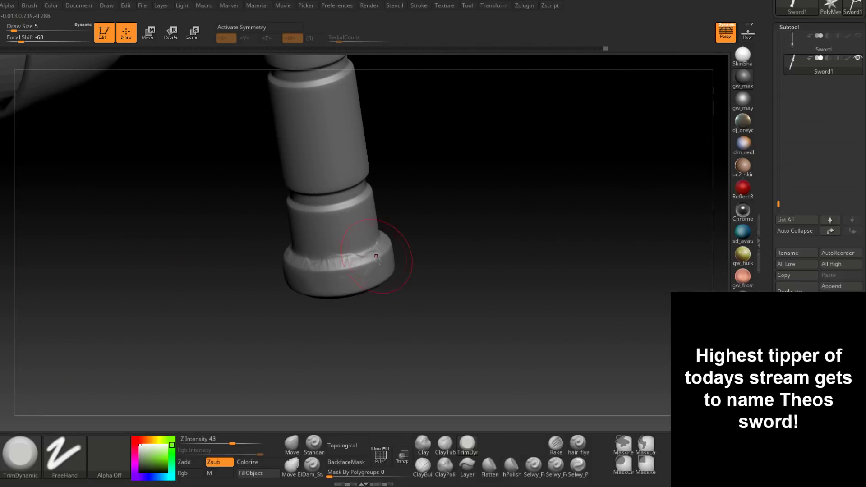
Plane small facets into the pommel's grip-side edge with TrimDynamic at Draw Size 1.
{"action": "key", "text": "space"}
{"action": "left_click_drag", "start_coordinate": [381, 266], "coordinate": [375, 265]}
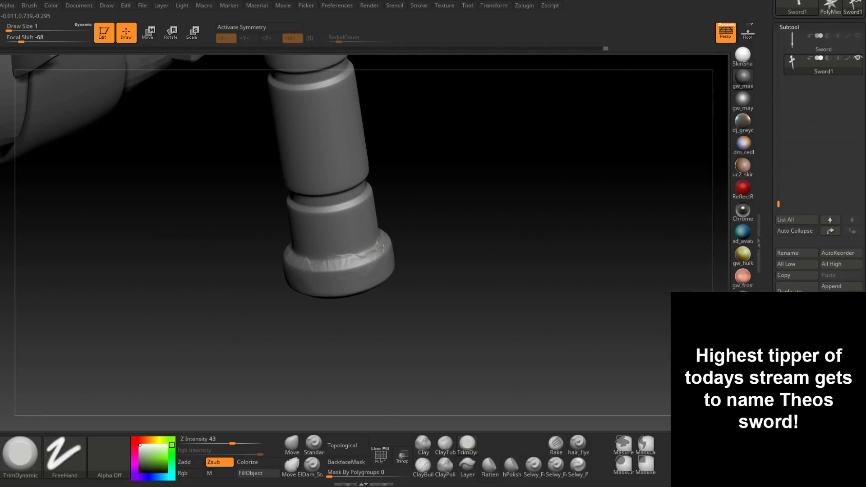
{"action": "right_click_drag", "start_coordinate": [385, 239], "coordinate": [377, 295]}
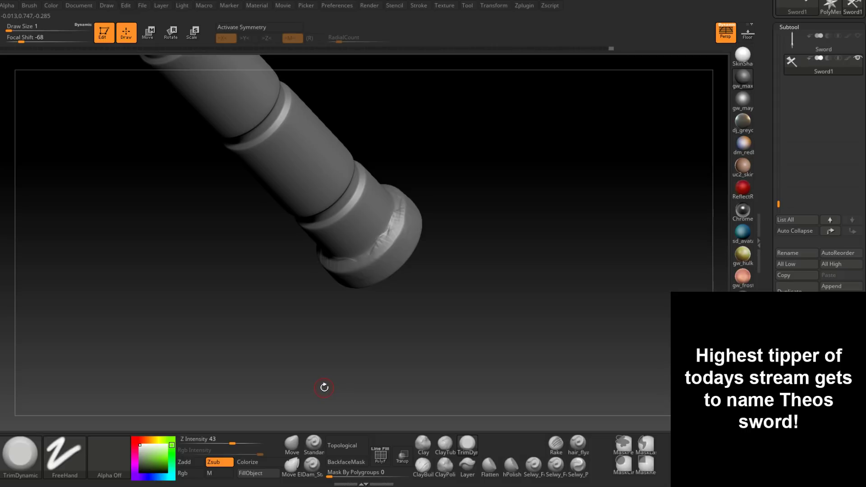
{"action": "right_click_drag", "start_coordinate": [389, 221], "coordinate": [395, 219]}
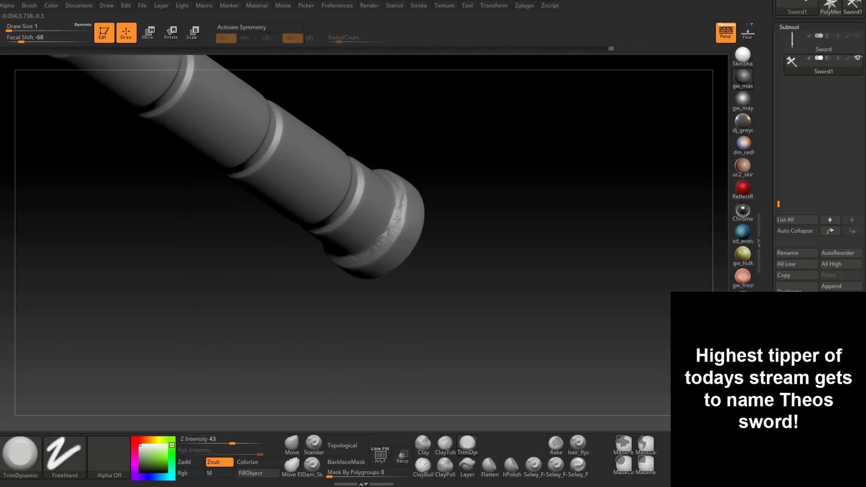
{"action": "left_click_drag", "start_coordinate": [396, 220], "coordinate": [400, 199]}
{"action": "mouse_move", "coordinate": [400, 200]}
{"action": "right_mouse_down"}
{"action": "mouse_move", "coordinate": [396, 264]}
{"action": "mouse_move", "coordinate": [415, 244]}
{"action": "mouse_move", "coordinate": [457, 238]}
{"action": "mouse_move", "coordinate": [444, 212]}
{"action": "mouse_move", "coordinate": [429, 235]}
{"action": "right_mouse_up"}
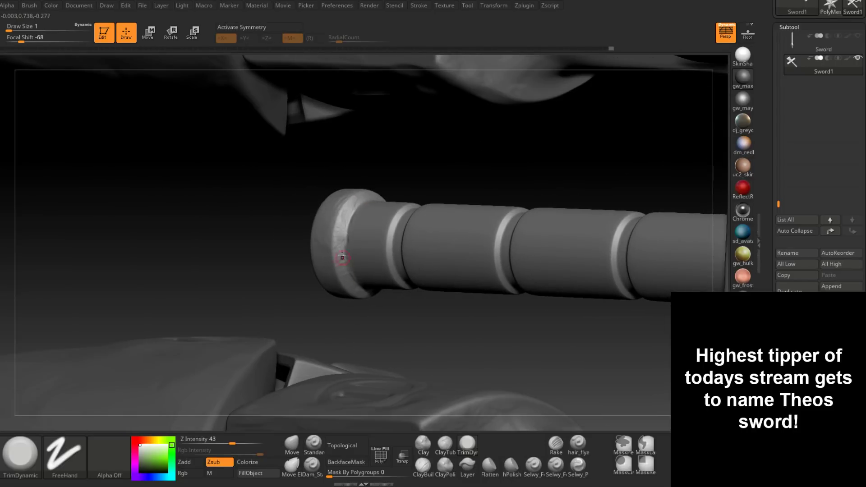
Trim the rest of the pommel's rim with TrimDynamic at Draw Size 2 and check it against the crossguard.
{"action": "mouse_move", "coordinate": [348, 280]}
{"action": "right_mouse_down"}
{"action": "mouse_move", "coordinate": [367, 293]}
{"action": "mouse_move", "coordinate": [344, 251]}
{"action": "mouse_move", "coordinate": [334, 289]}
{"action": "mouse_move", "coordinate": [361, 297]}
{"action": "right_mouse_up"}
{"action": "key", "text": "space"}
{"action": "mouse_move", "coordinate": [360, 298]}
{"action": "left_mouse_down"}
{"action": "mouse_move", "coordinate": [329, 309]}
{"action": "mouse_move", "coordinate": [322, 323]}
{"action": "left_mouse_up"}
{"action": "right_click_drag", "start_coordinate": [322, 324], "coordinate": [392, 312]}
{"action": "mouse_move", "coordinate": [370, 376]}
{"action": "right_mouse_down"}
{"action": "mouse_move", "coordinate": [396, 282]}
{"action": "mouse_move", "coordinate": [440, 246]}
{"action": "mouse_move", "coordinate": [442, 112]}
{"action": "mouse_move", "coordinate": [515, 178]}
{"action": "mouse_move", "coordinate": [485, 190]}
{"action": "right_mouse_up"}
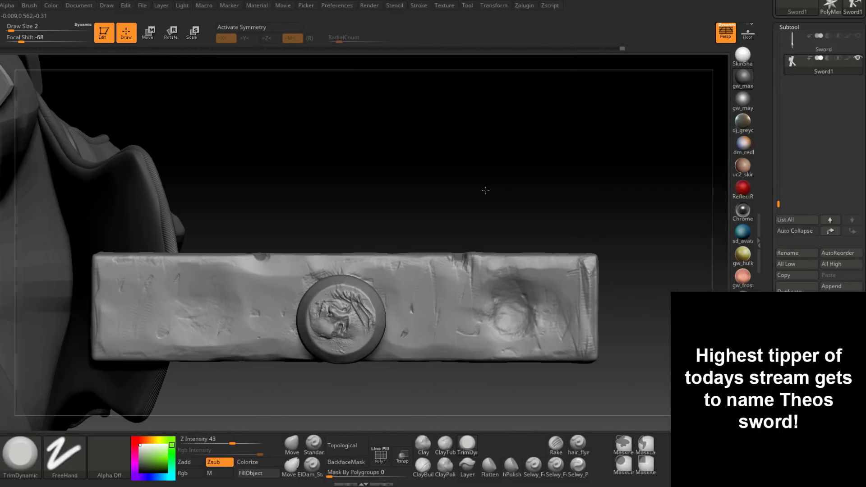
{"action": "mouse_move", "coordinate": [379, 383]}
{"action": "right_mouse_down", "text": "alt"}
{"action": "mouse_move", "coordinate": [428, 348]}
{"action": "mouse_move", "coordinate": [435, 319]}
{"action": "mouse_move", "coordinate": [443, 356]}
{"action": "mouse_move", "coordinate": [405, 406]}
{"action": "right_mouse_up", "text": "alt"}
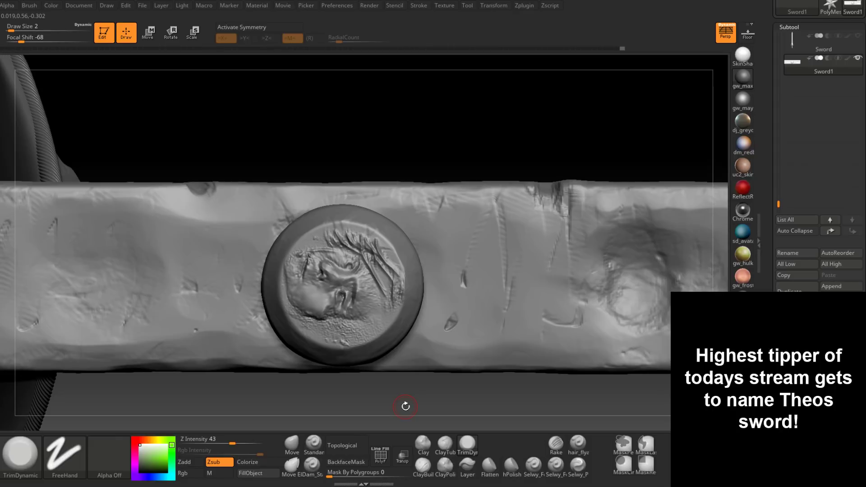
{"action": "mouse_move", "coordinate": [406, 406]}
{"action": "right_mouse_down", "text": "ctrl"}
{"action": "mouse_move", "coordinate": [475, 175]}
{"action": "mouse_move", "coordinate": [471, 239]}
{"action": "mouse_move", "coordinate": [427, 265]}
{"action": "right_mouse_up", "text": "ctrl"}
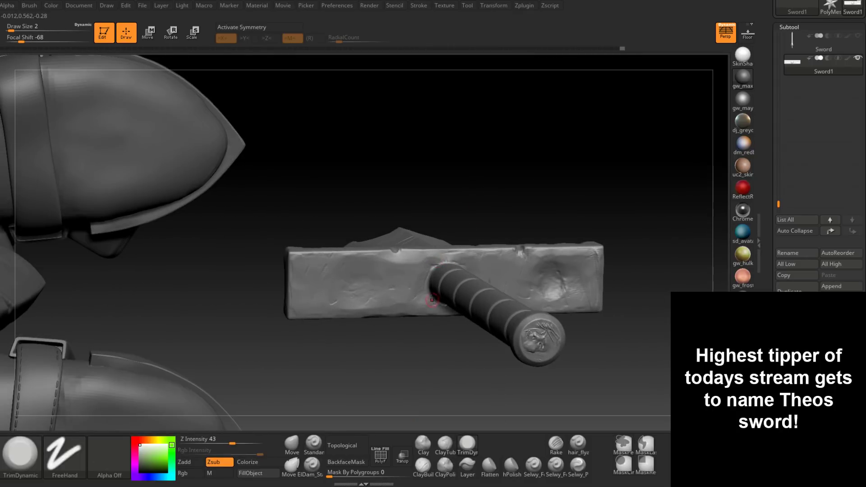
{"action": "mouse_move", "coordinate": [431, 301]}
{"action": "right_mouse_down"}
{"action": "mouse_move", "coordinate": [442, 215]}
{"action": "mouse_move", "coordinate": [483, 316]}
{"action": "mouse_move", "coordinate": [473, 354]}
{"action": "mouse_move", "coordinate": [490, 320]}
{"action": "mouse_move", "coordinate": [470, 246]}
{"action": "mouse_move", "coordinate": [483, 218]}
{"action": "mouse_move", "coordinate": [421, 350]}
{"action": "right_mouse_up"}
Unhide the remaining parts of the sword and review it from the front beside the full character.
{"action": "key", "text": "ctrl+shift"}
{"action": "left_click", "coordinate": [503, 307], "text": "ctrl+shift"}
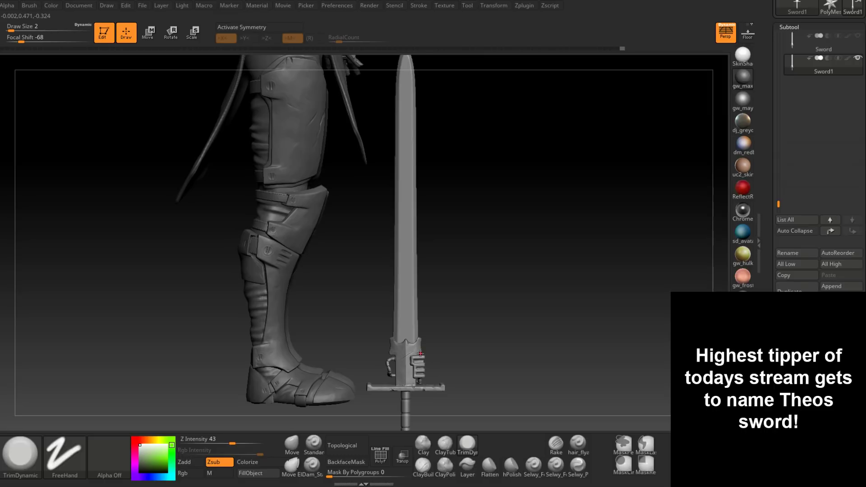
{"action": "right_click_drag", "start_coordinate": [521, 246], "coordinate": [452, 297]}
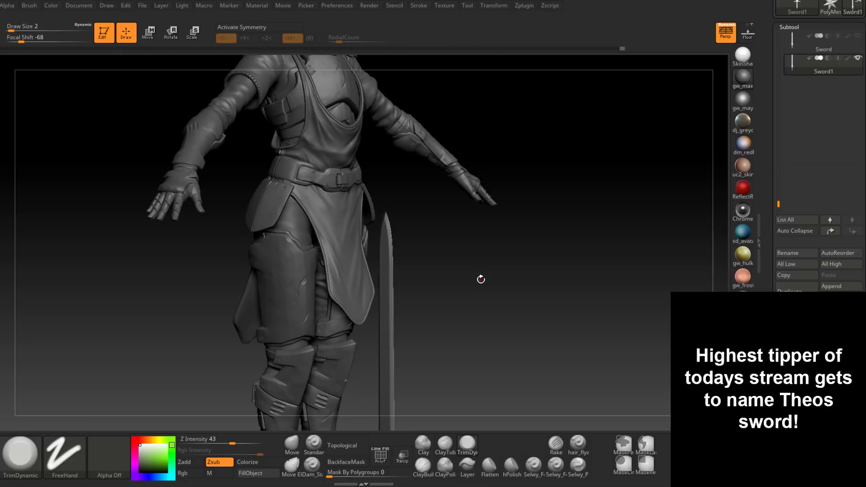
{"action": "left_click_drag", "start_coordinate": [469, 305], "coordinate": [479, 233], "text": "shift"}
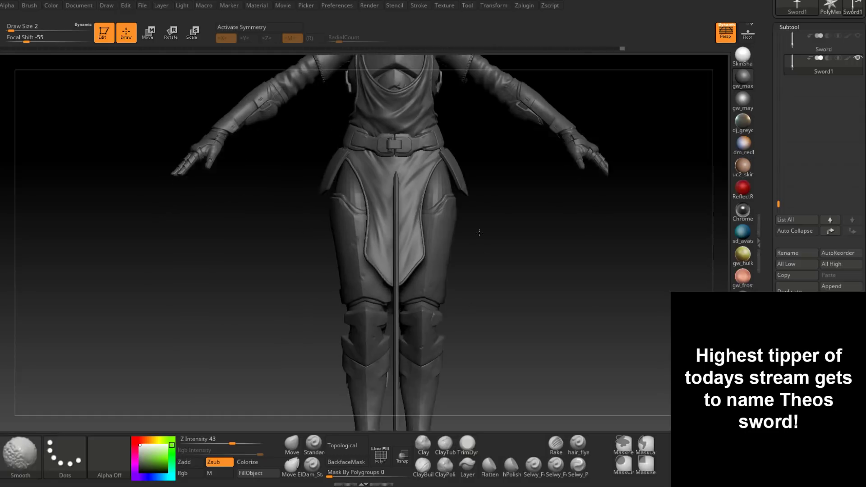
{"action": "right_click_drag", "start_coordinate": [514, 301], "coordinate": [476, 274], "text": "ctrl"}
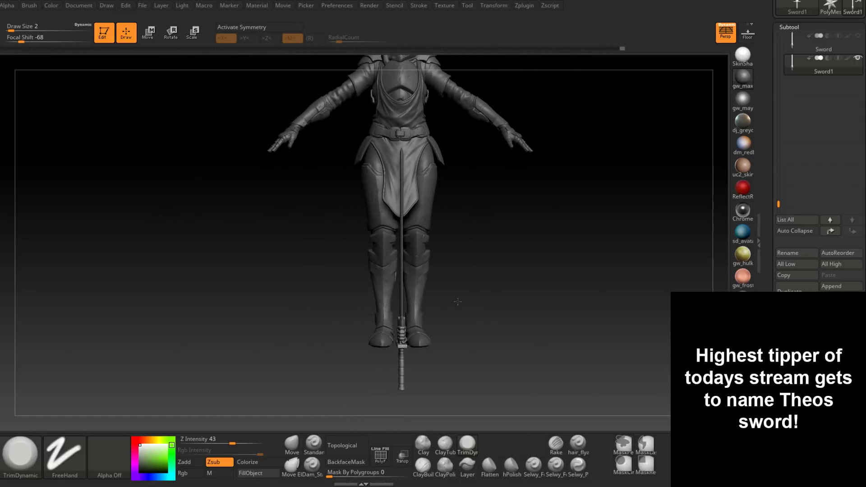
Frame the full character with the sword, record a turntable movie of it, and save the project.
{"action": "mouse_move", "coordinate": [458, 301]}
{"action": "left_mouse_down", "text": "alt"}
{"action": "mouse_move", "coordinate": [454, 326]}
{"action": "mouse_move", "coordinate": [453, 310]}
{"action": "mouse_move", "coordinate": [493, 311]}
{"action": "mouse_move", "coordinate": [456, 315]}
{"action": "left_mouse_up", "text": "alt"}
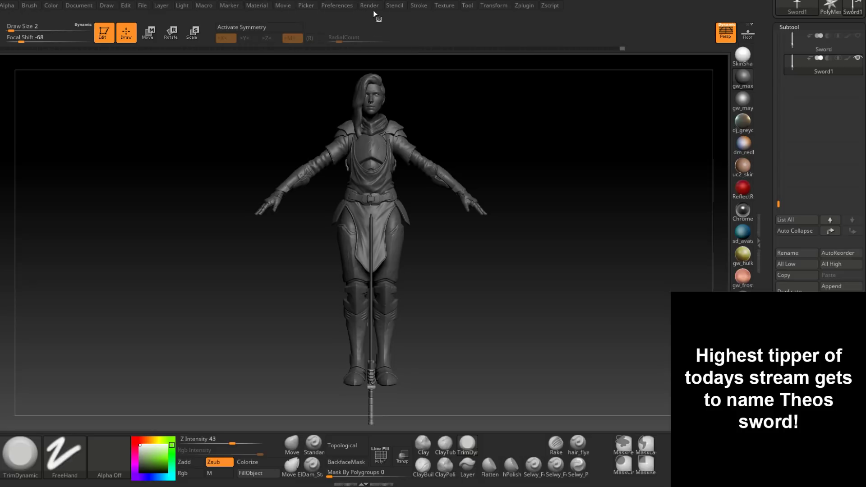
{"action": "left_click", "coordinate": [283, 6]}
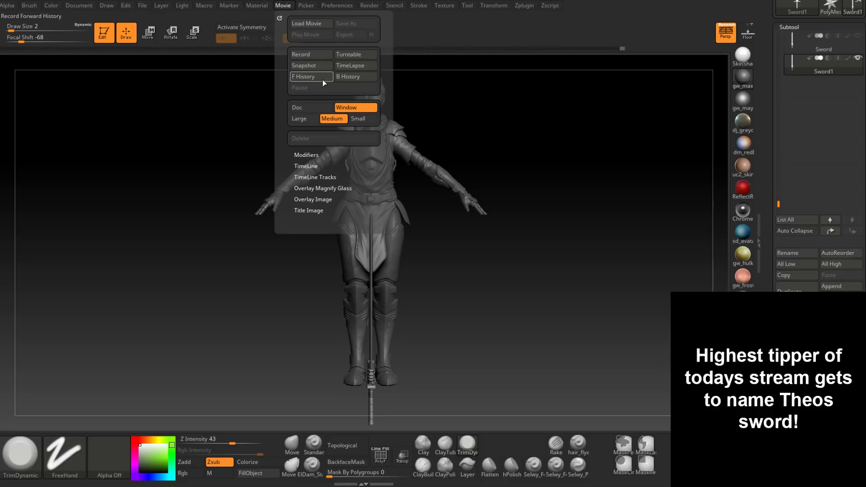
{"action": "left_click", "coordinate": [358, 55]}
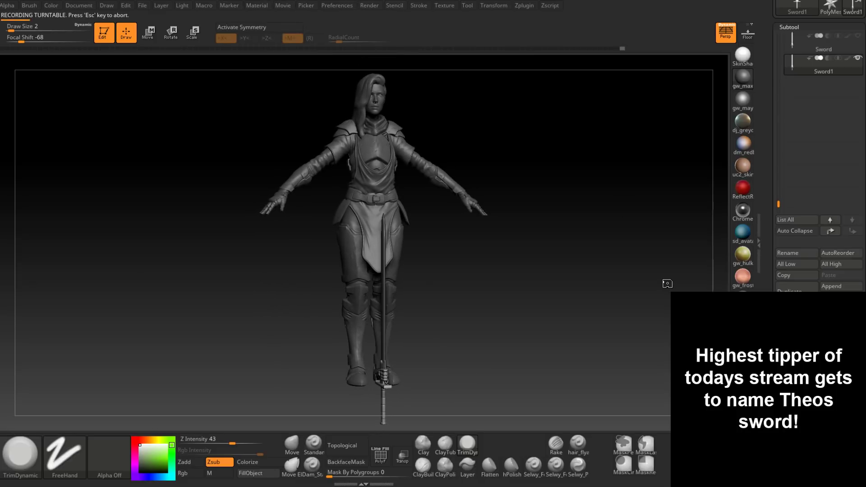
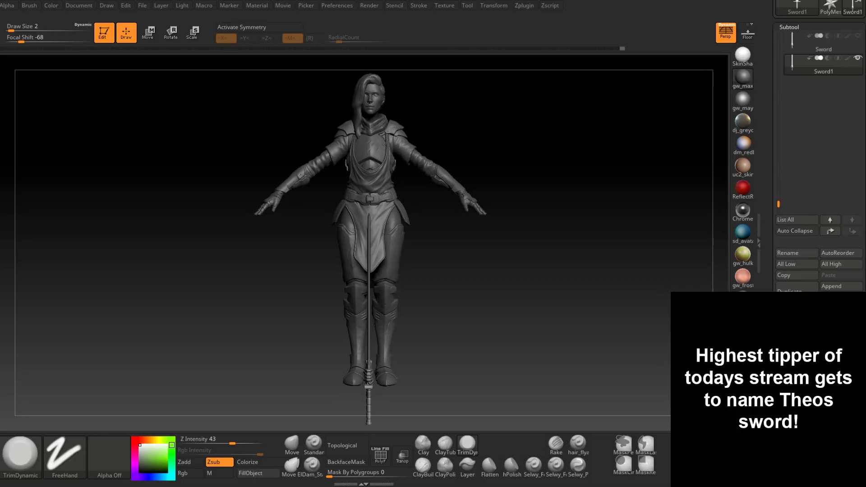
{"action": "key", "text": "ctrl+s"}
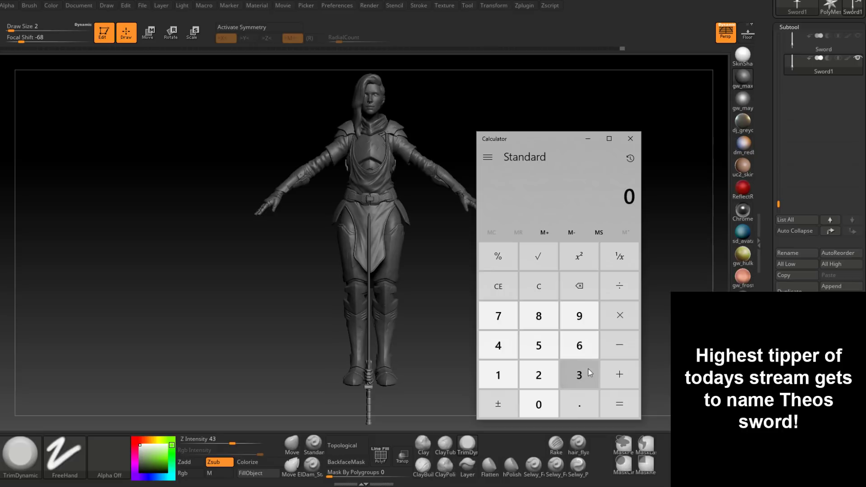
Switch to Calculator, add 49 to 1150, and add that sum to itself.
{"action": "type", "text": "11"}
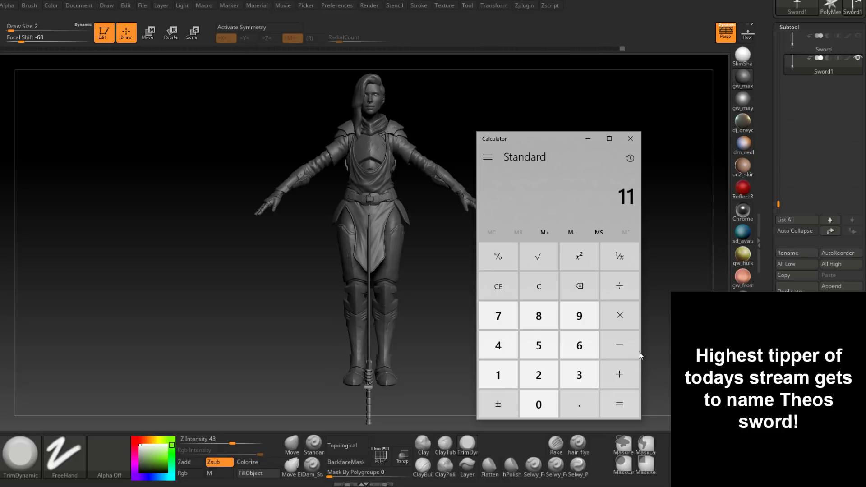
{"action": "type", "text": "50"}
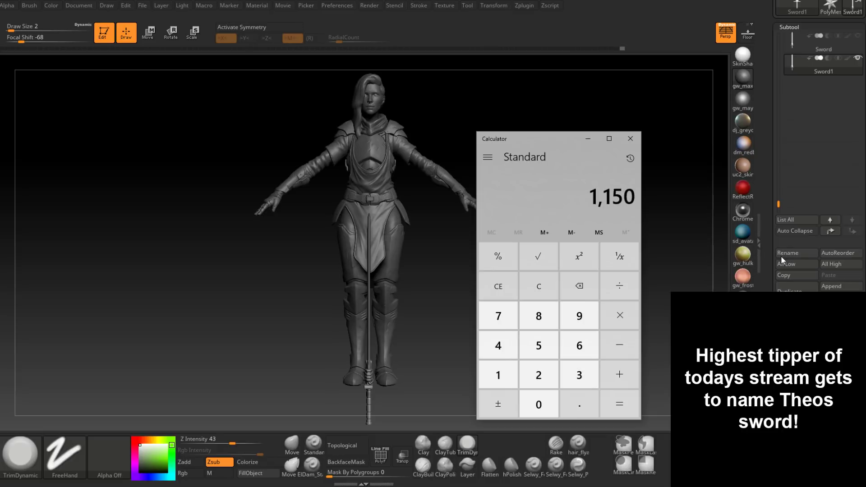
{"action": "type", "text": "+49"}
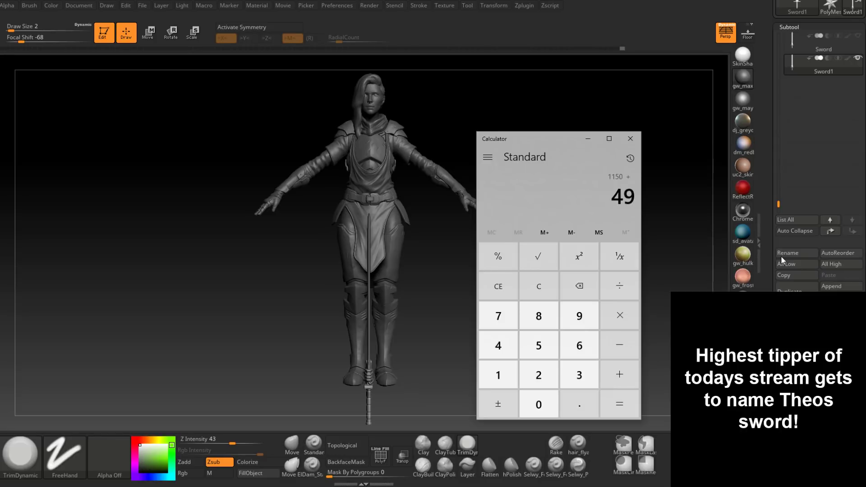
{"action": "type", "text": "+"}
{"action": "key", "text": "Return"}
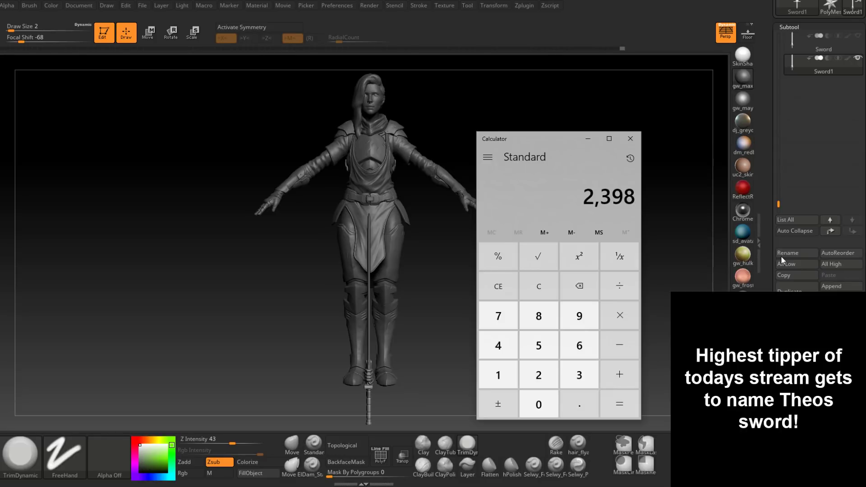
Add 1050, 1000, 1100, 1560, 1050, 1500 and 2000 to the running total in Calculator.
{"action": "type", "text": "+ 1050 "}
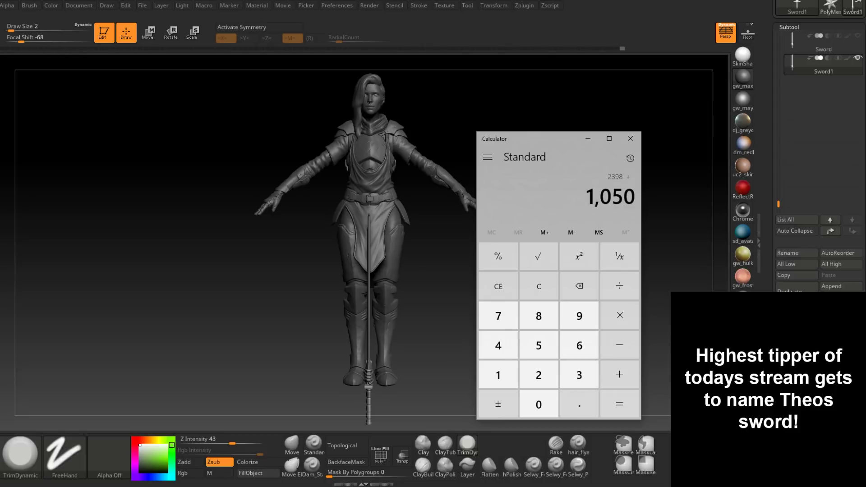
{"action": "type", "text": "+ 1000 "}
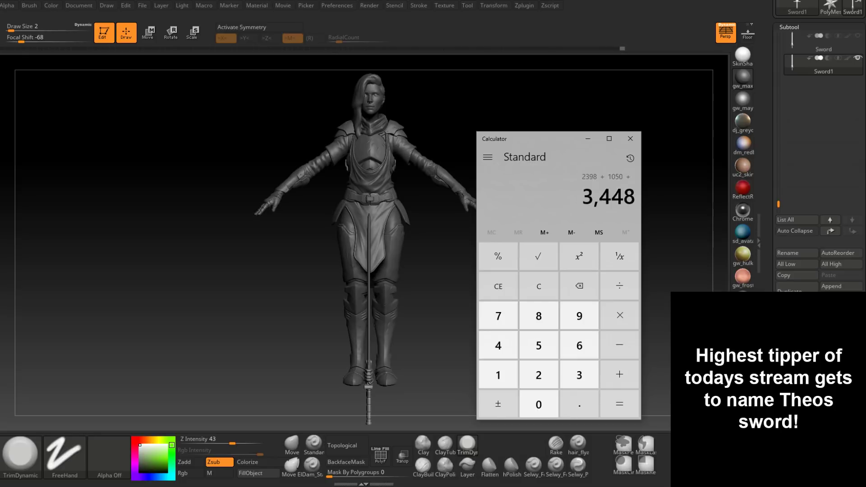
{"action": "type", "text": "+ 1100 "}
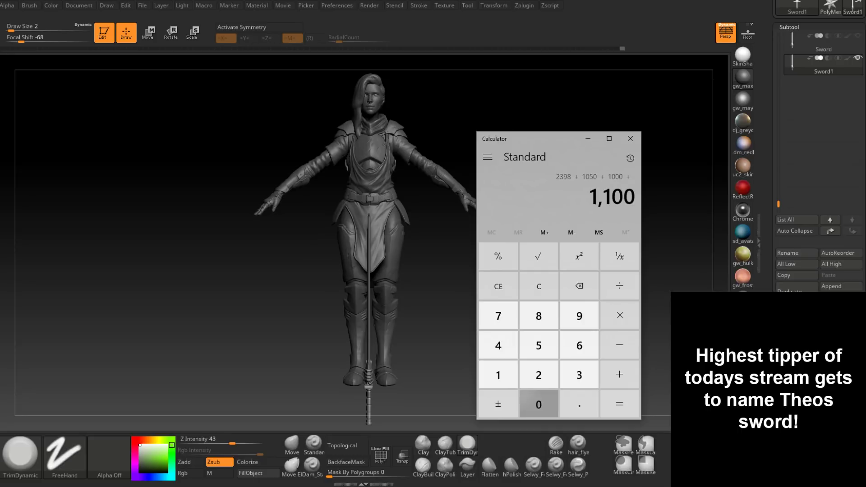
{"action": "type", "text": "+"}
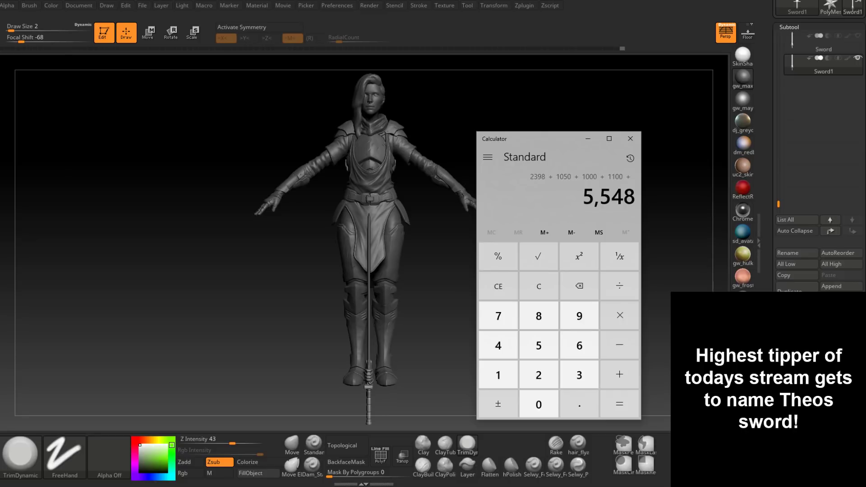
{"action": "type", "text": "1560 +"}
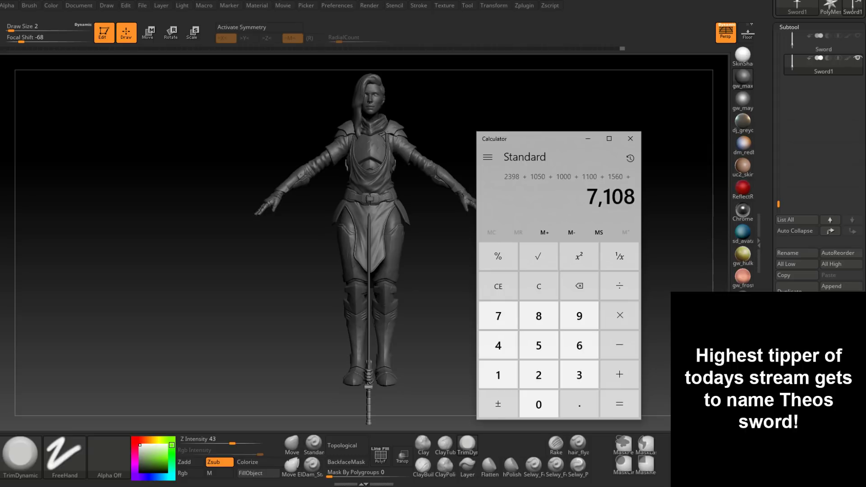
{"action": "type", "text": "1050"}
{"action": "key", "text": "plus"}
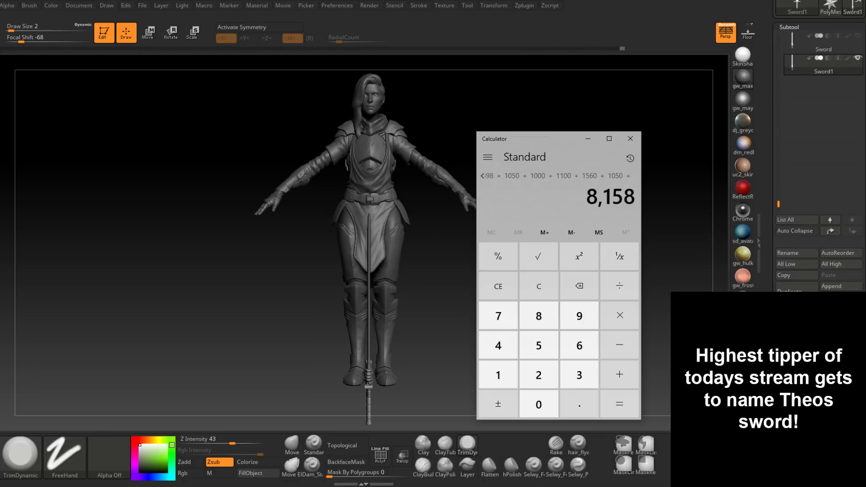
{"action": "type", "text": "1500"}
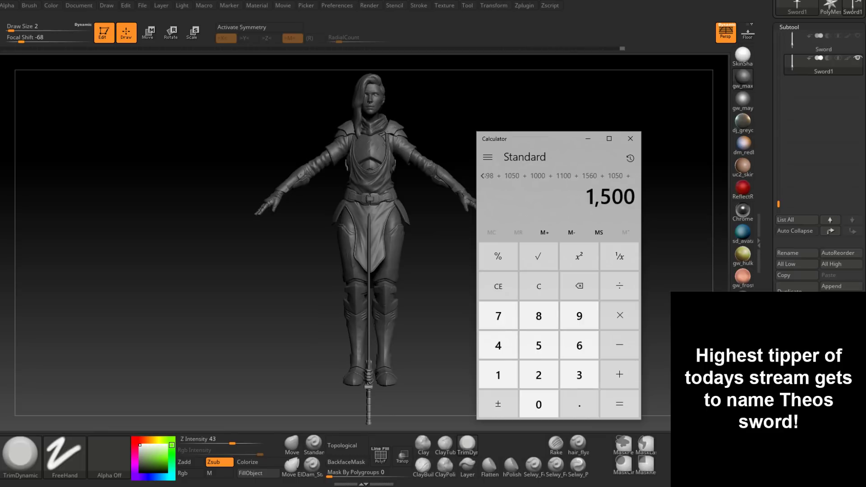
{"action": "key", "text": "plus"}
{"action": "type", "text": "2000"}
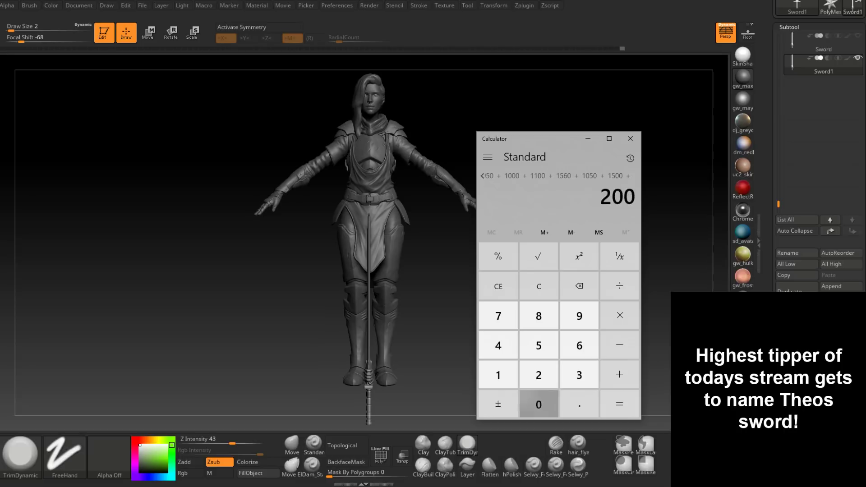
{"action": "key", "text": "Return"}
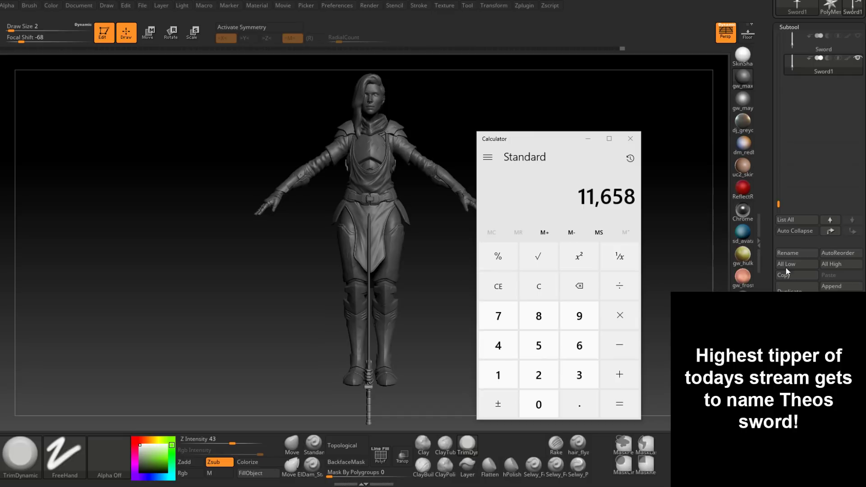
Clear the total, add up 500, 1000, 2000, 1600 and 700, and close Calculator.
{"action": "left_click", "coordinate": [537, 285]}
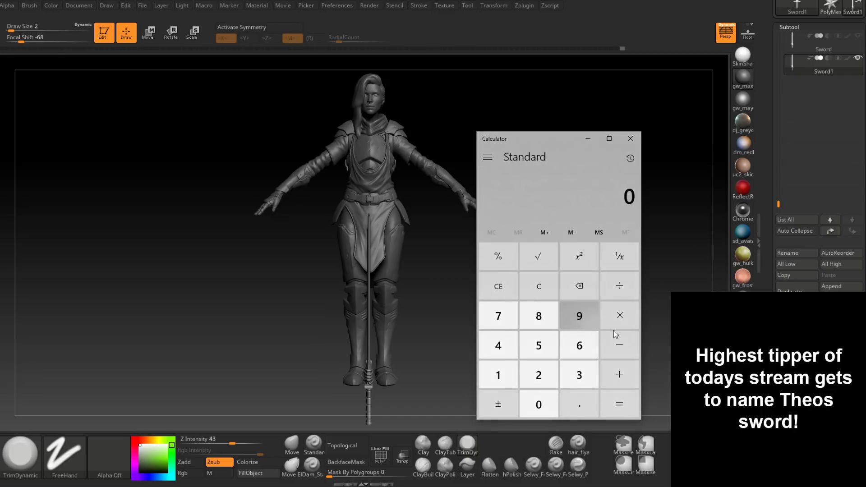
{"action": "type", "text": "500"}
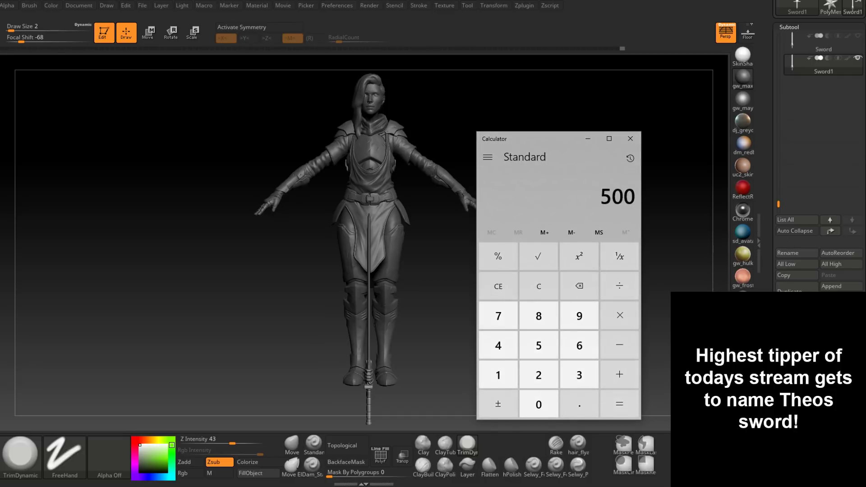
{"action": "key", "text": "plus"}
{"action": "type", "text": "1000"}
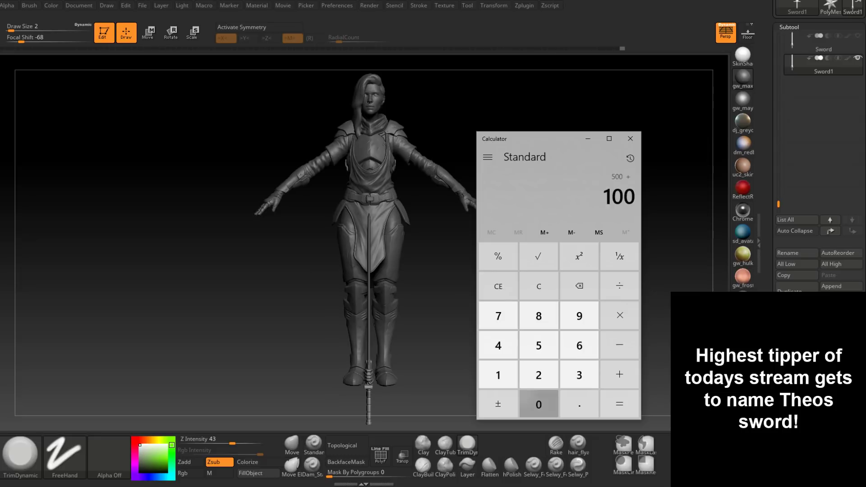
{"action": "key", "text": "plus"}
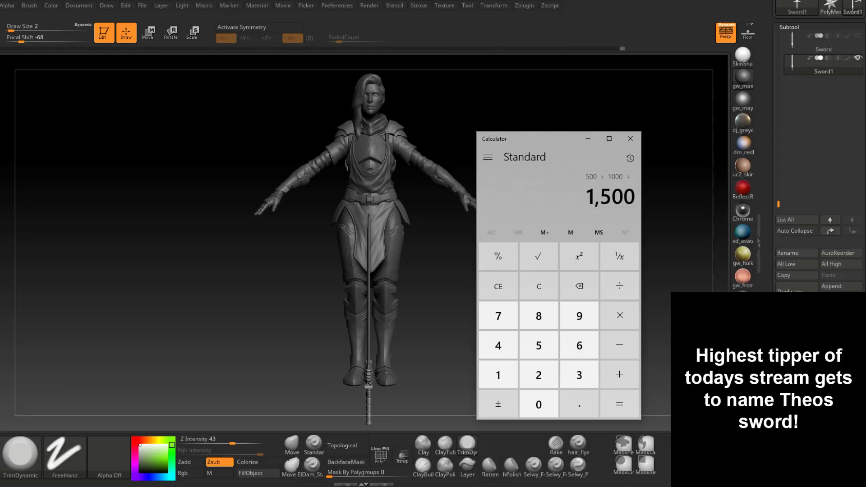
{"action": "type", "text": "2000"}
{"action": "key", "text": "plus"}
{"action": "type", "text": "1,600"}
{"action": "type", "text": "+700"}
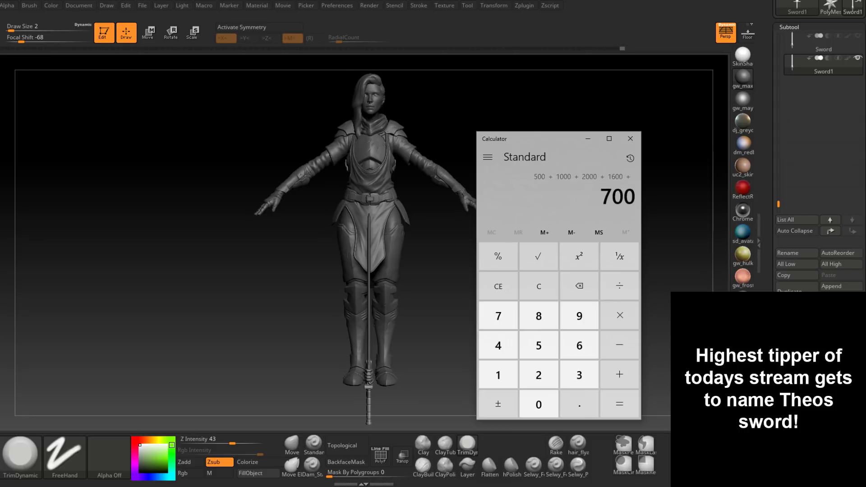
{"action": "key", "text": "Return"}
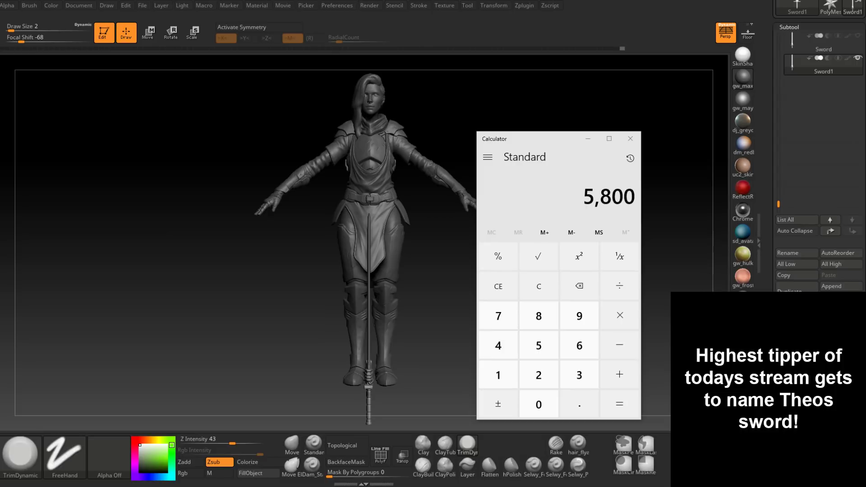
{"action": "left_click", "coordinate": [630, 139]}
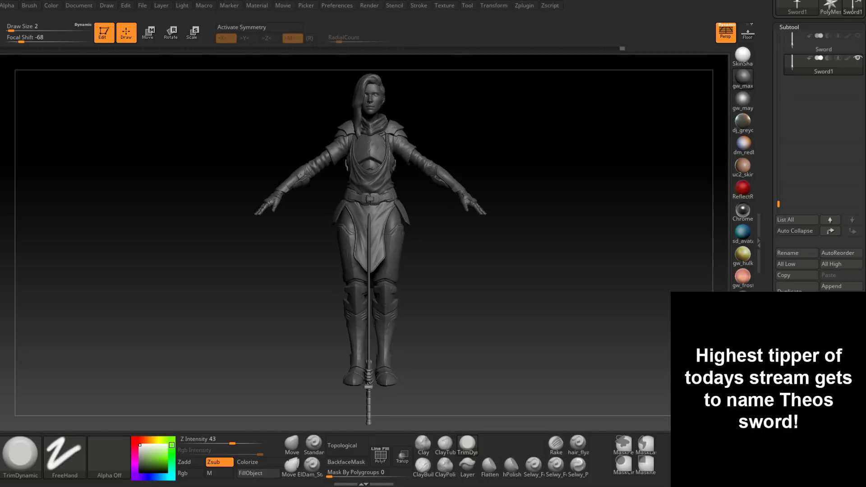
{"action": "mouse_move", "coordinate": [641, 308]}
{"action": "left_mouse_down"}
{"action": "mouse_move", "coordinate": [649, 305]}
{"action": "mouse_move", "coordinate": [555, 292]}
{"action": "left_mouse_up"}
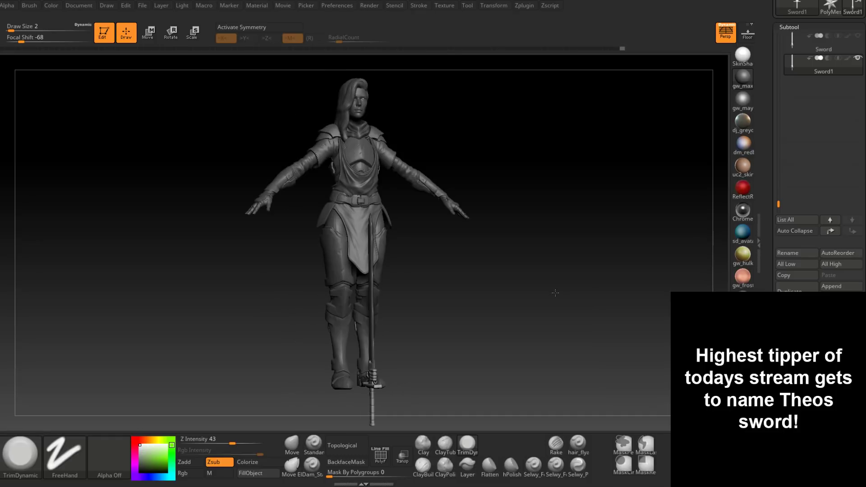
{"action": "left_click_drag", "start_coordinate": [549, 295], "coordinate": [559, 293]}
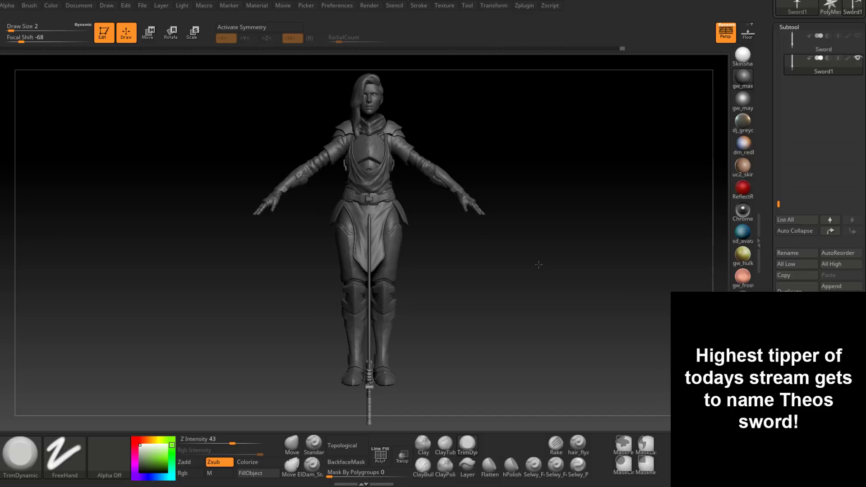
{"action": "left_click_drag", "start_coordinate": [546, 262], "coordinate": [522, 267]}
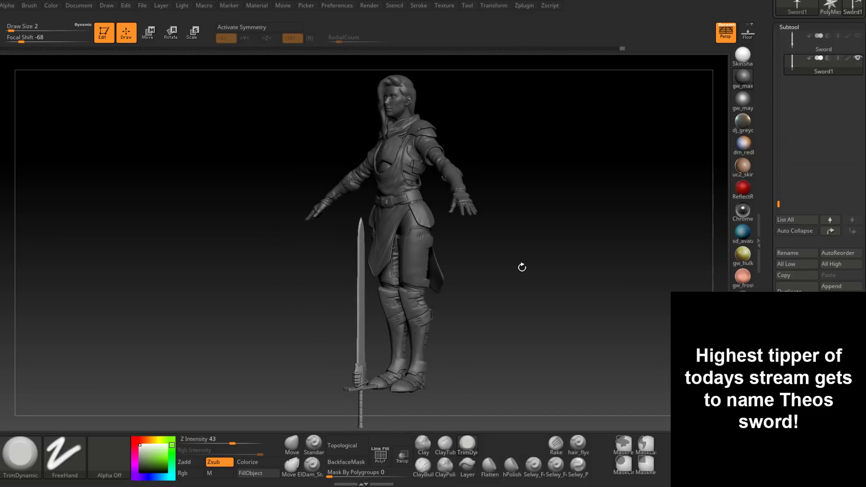